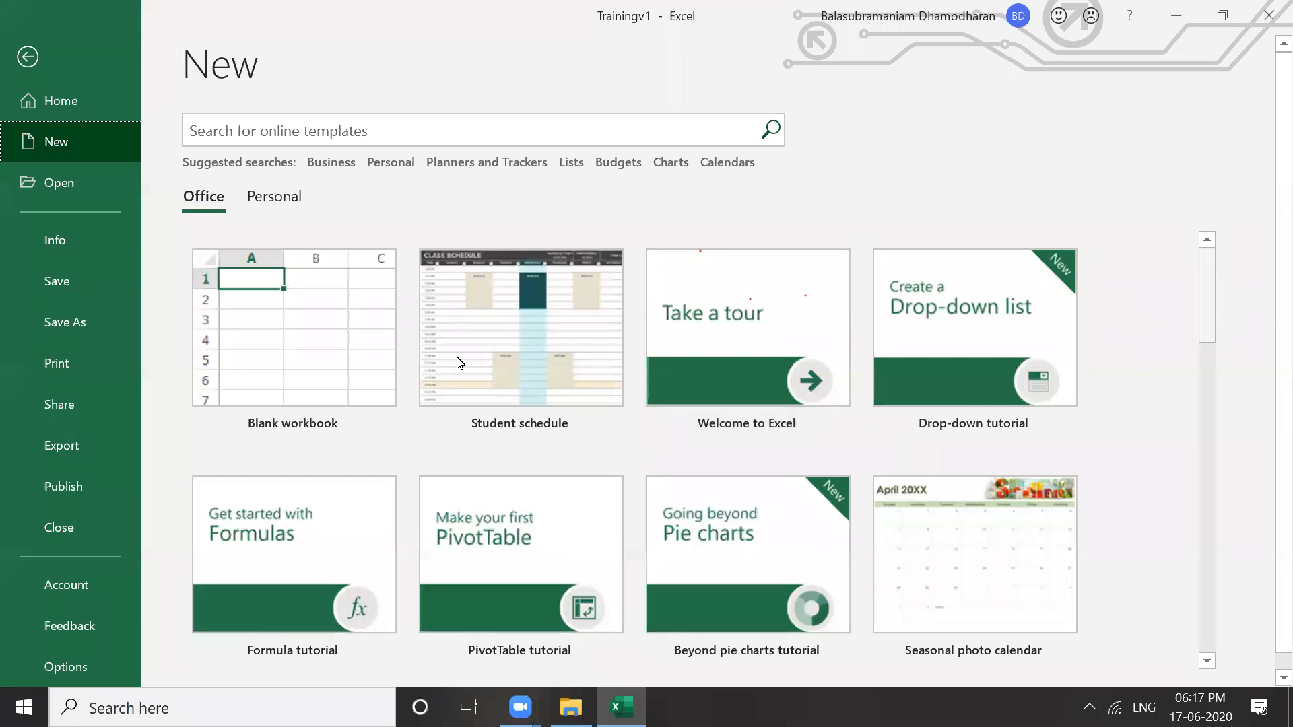
Find the Student schedule template in the gallery and create Student schedule1 from it
drag(1208, 285, 1207, 352)
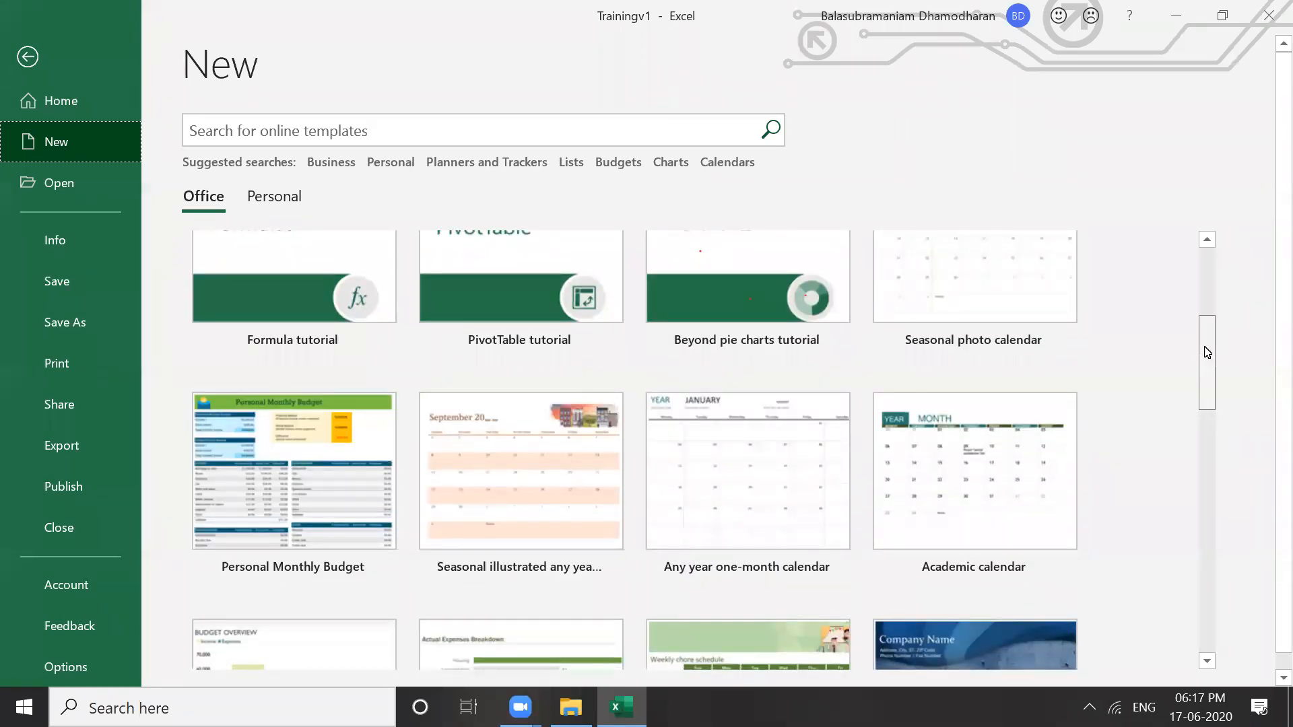
drag(1207, 352, 1201, 254)
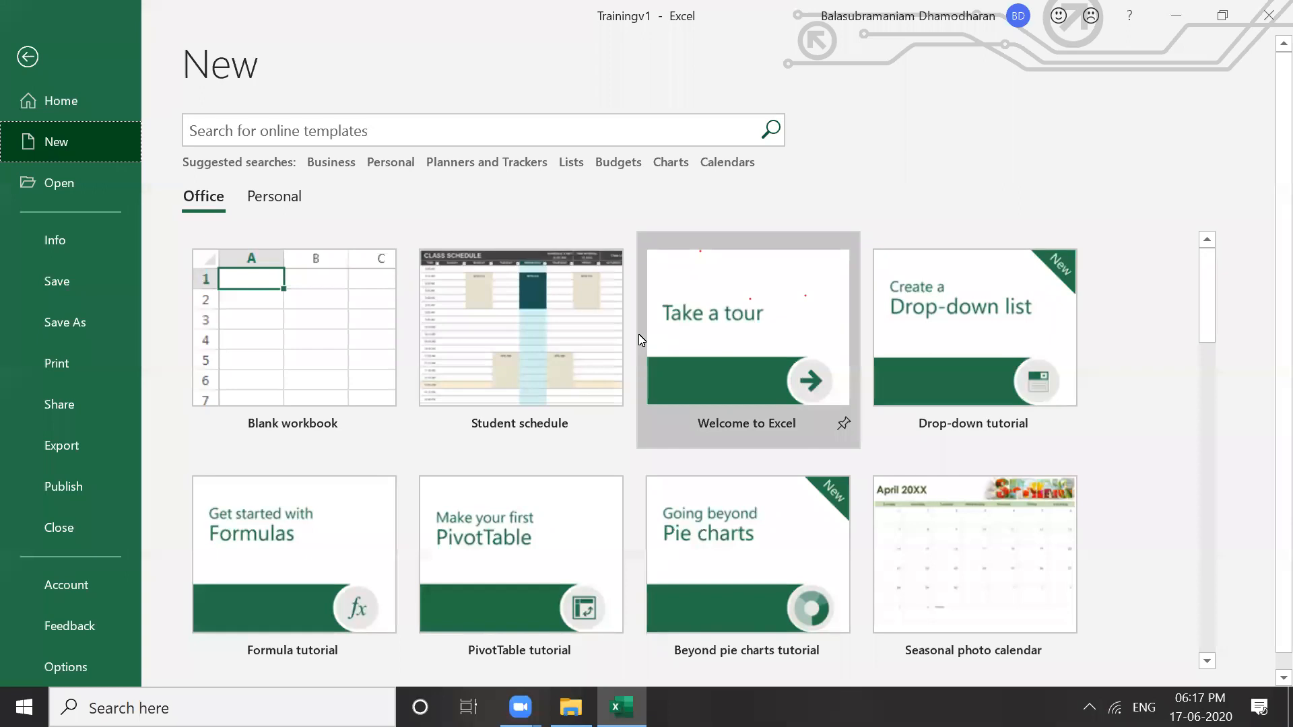
click(542, 344)
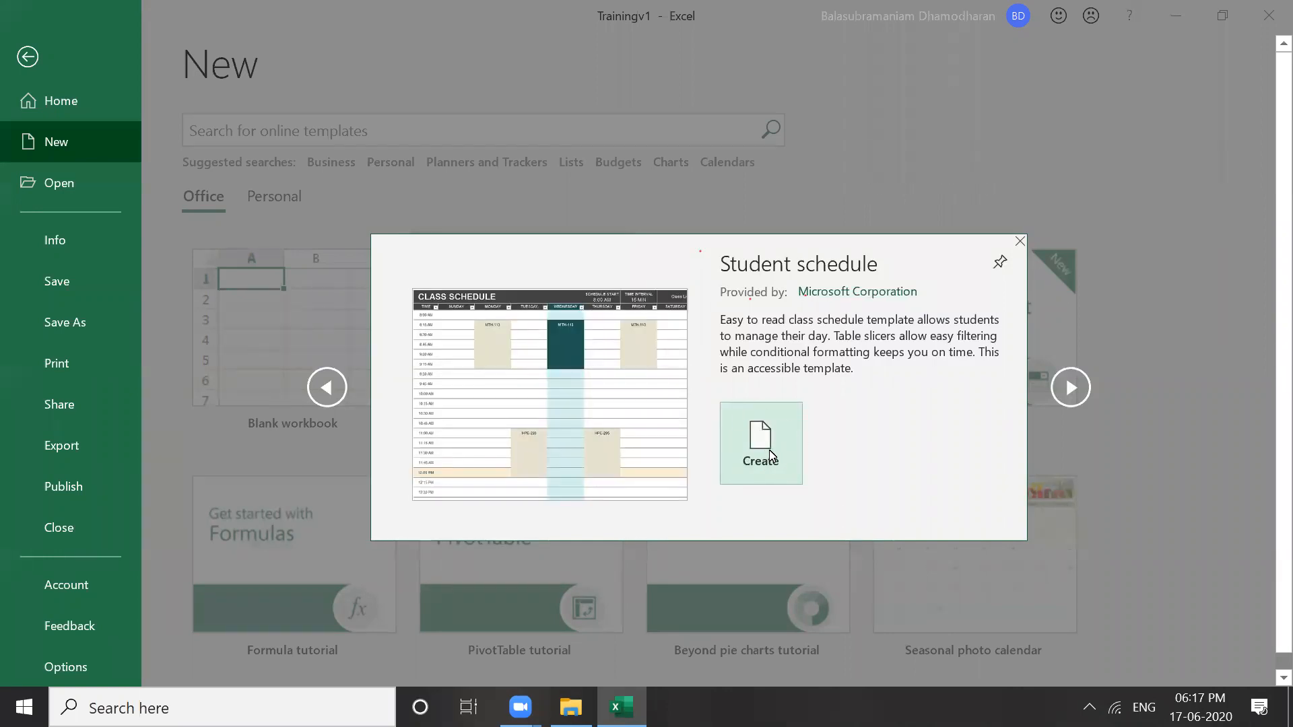
click(769, 450)
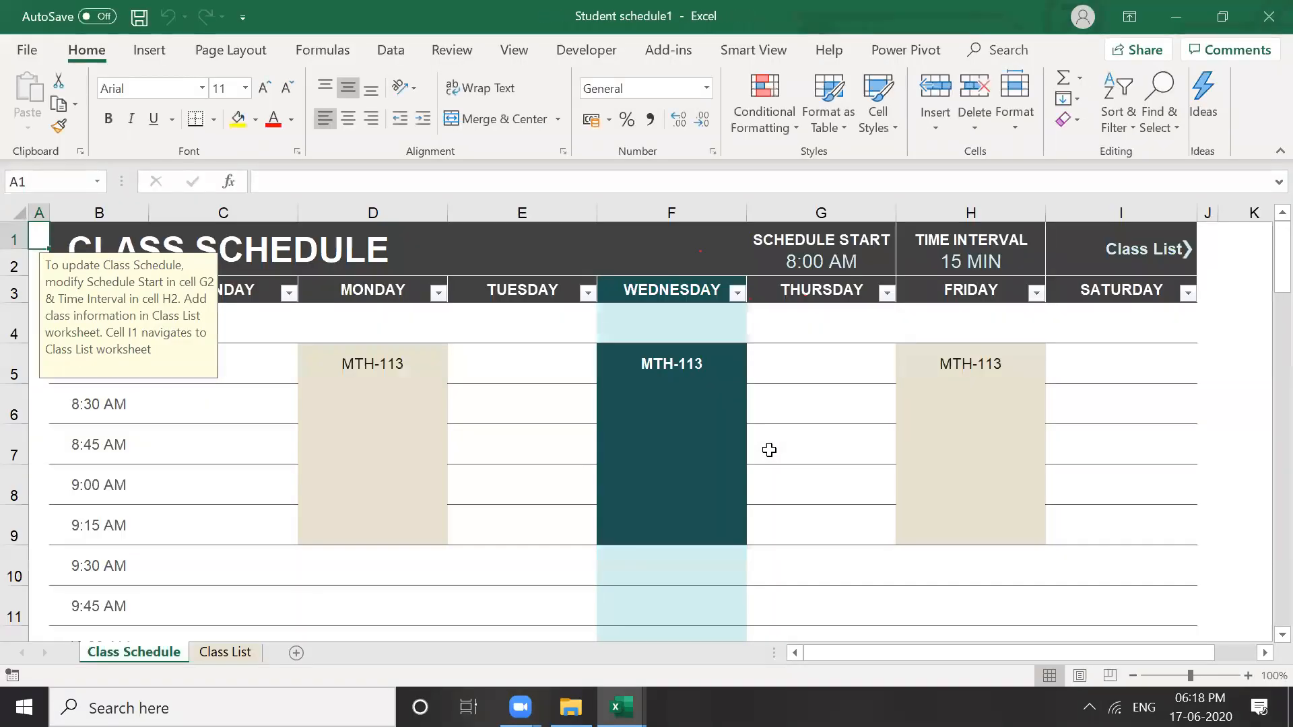
Check E9's formula, view the Class List sheet, then close Student schedule1
click(518, 512)
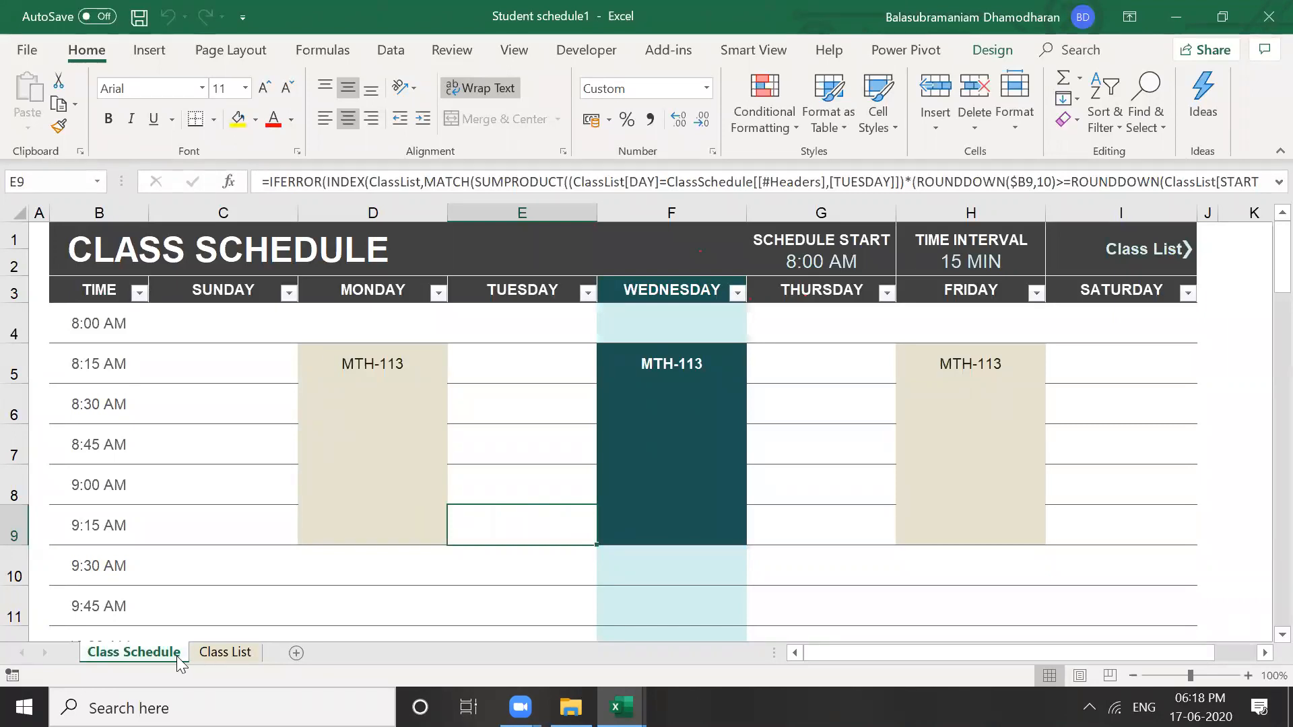
click(229, 653)
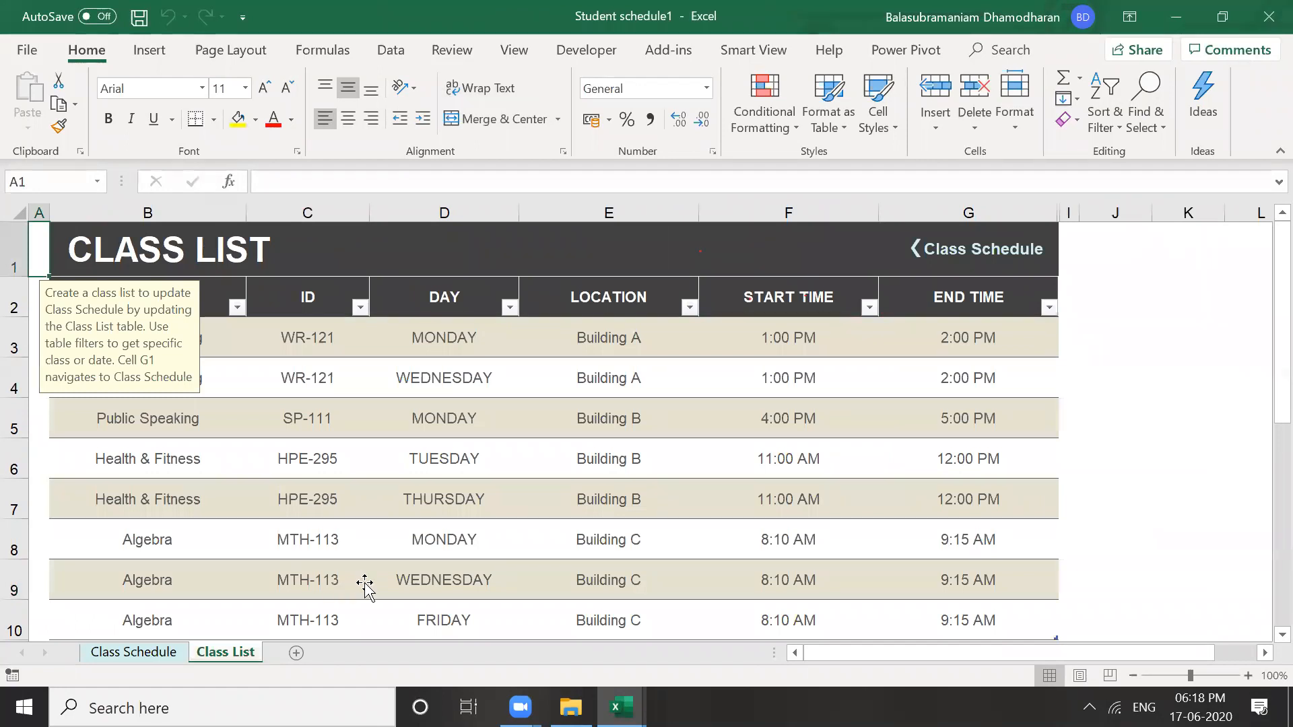
key(ctrl+Page_Up)
click(365, 583)
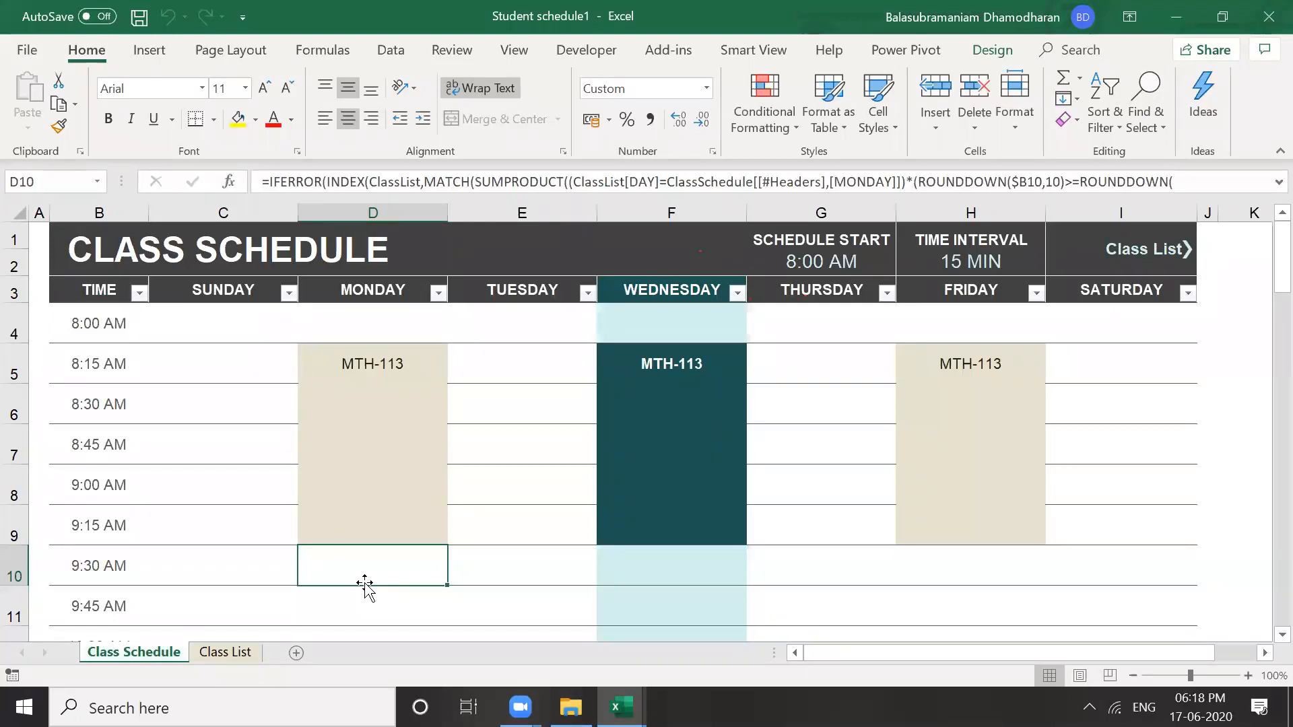
click(1267, 23)
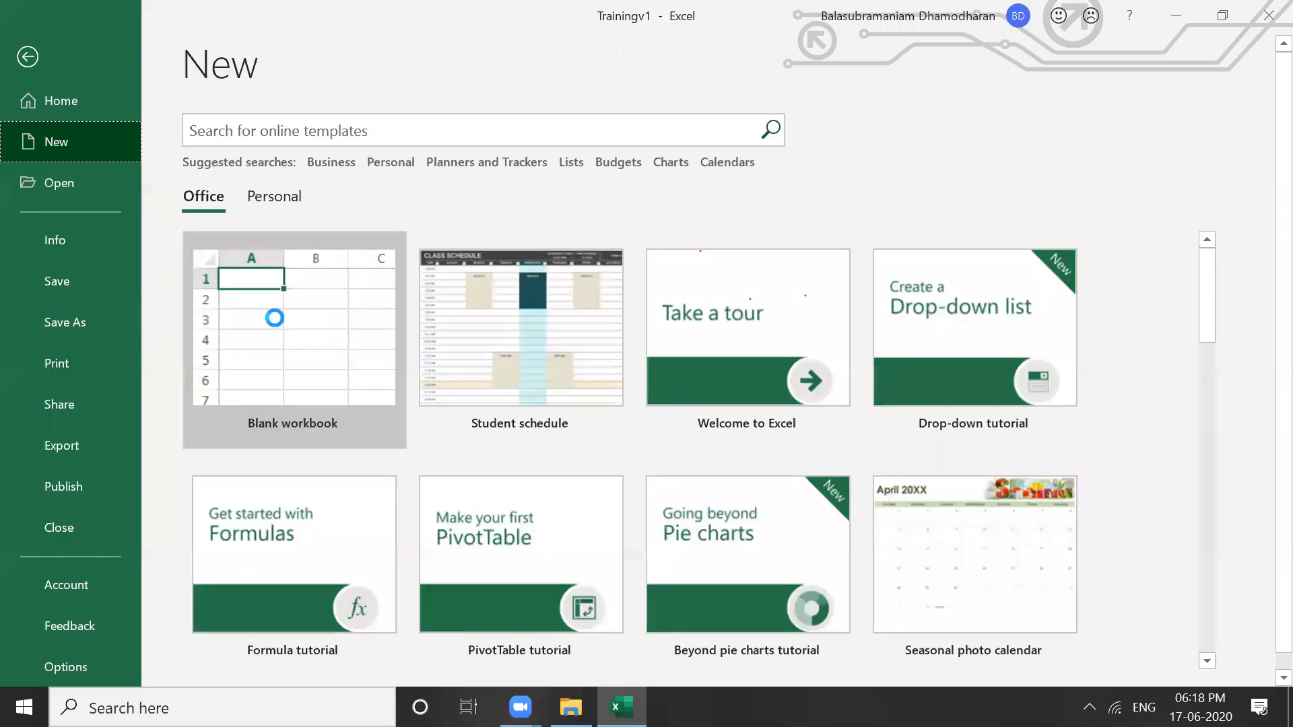
Create a blank workbook, Book1, then close it unused to return to Trainingv1
click(275, 318)
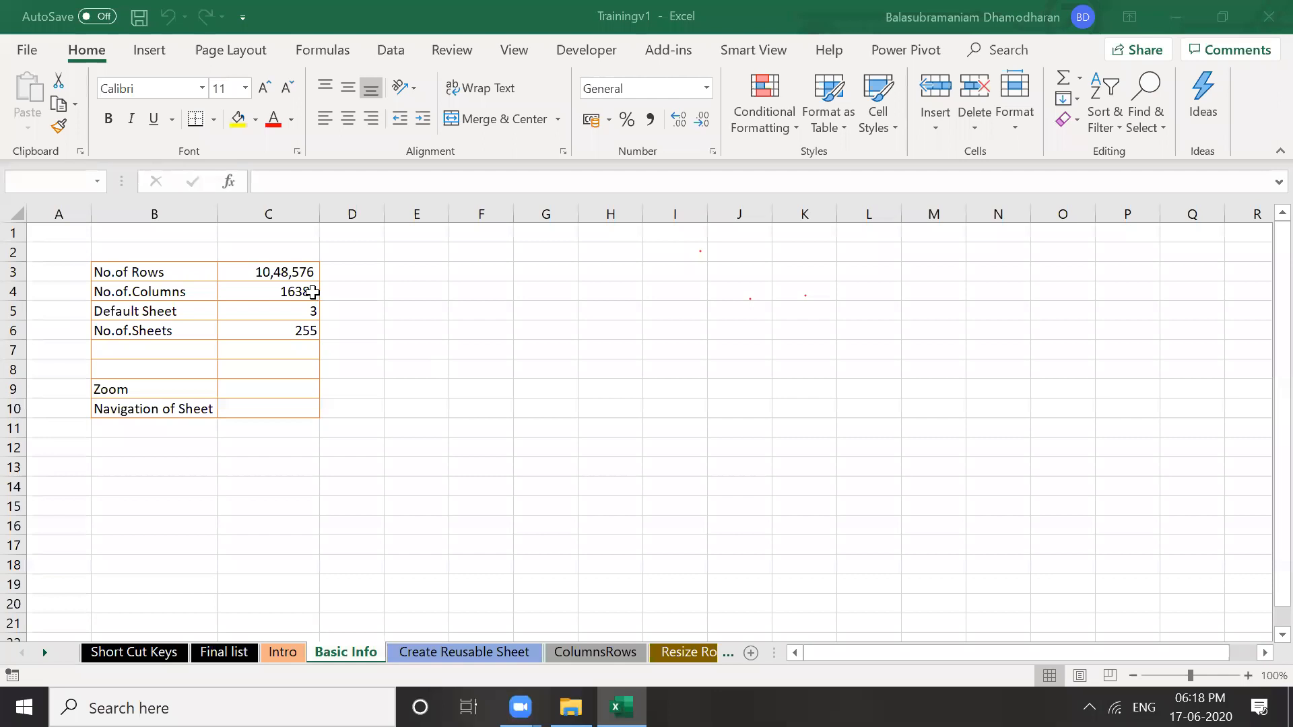
click(312, 292)
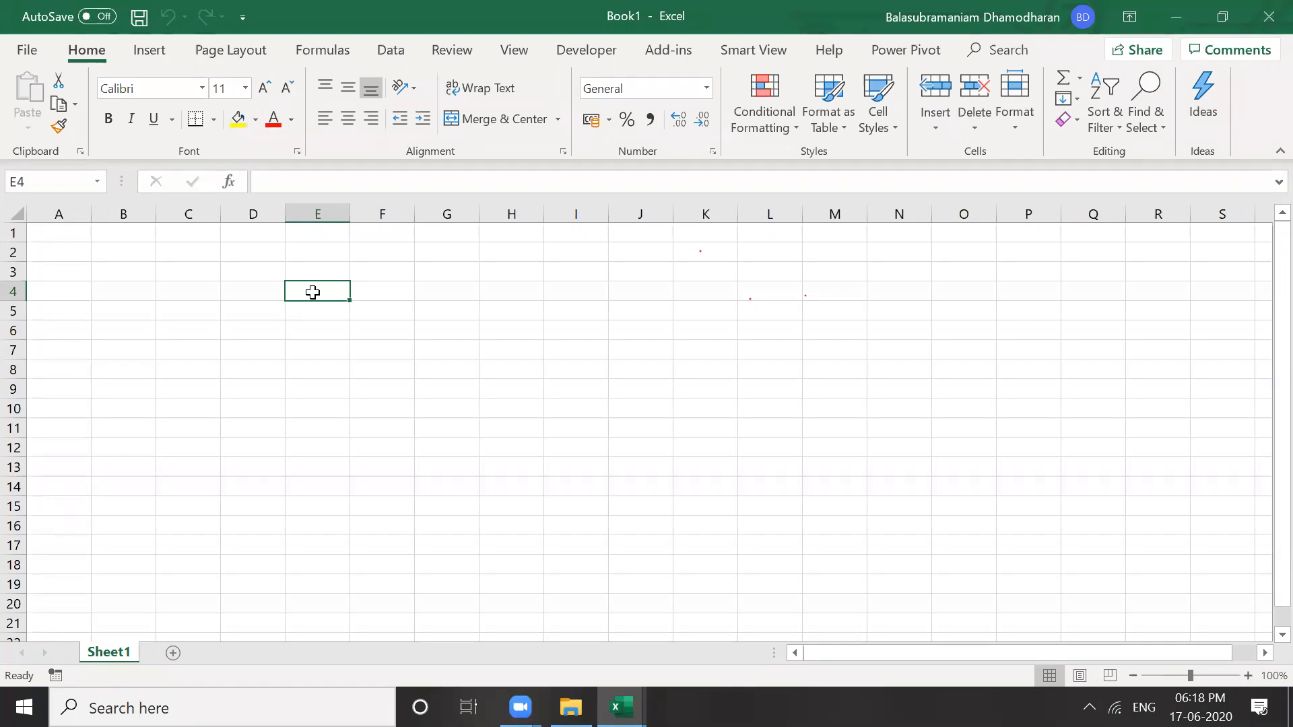
click(1265, 16)
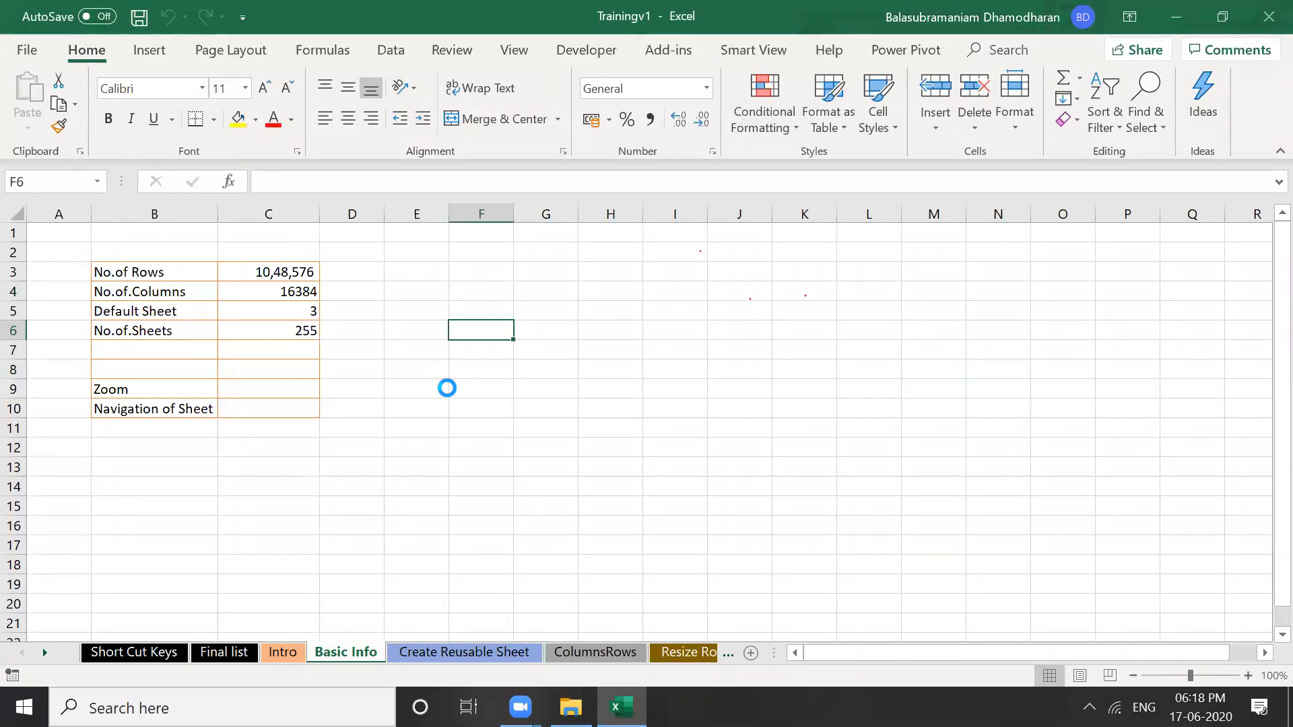
click(427, 357)
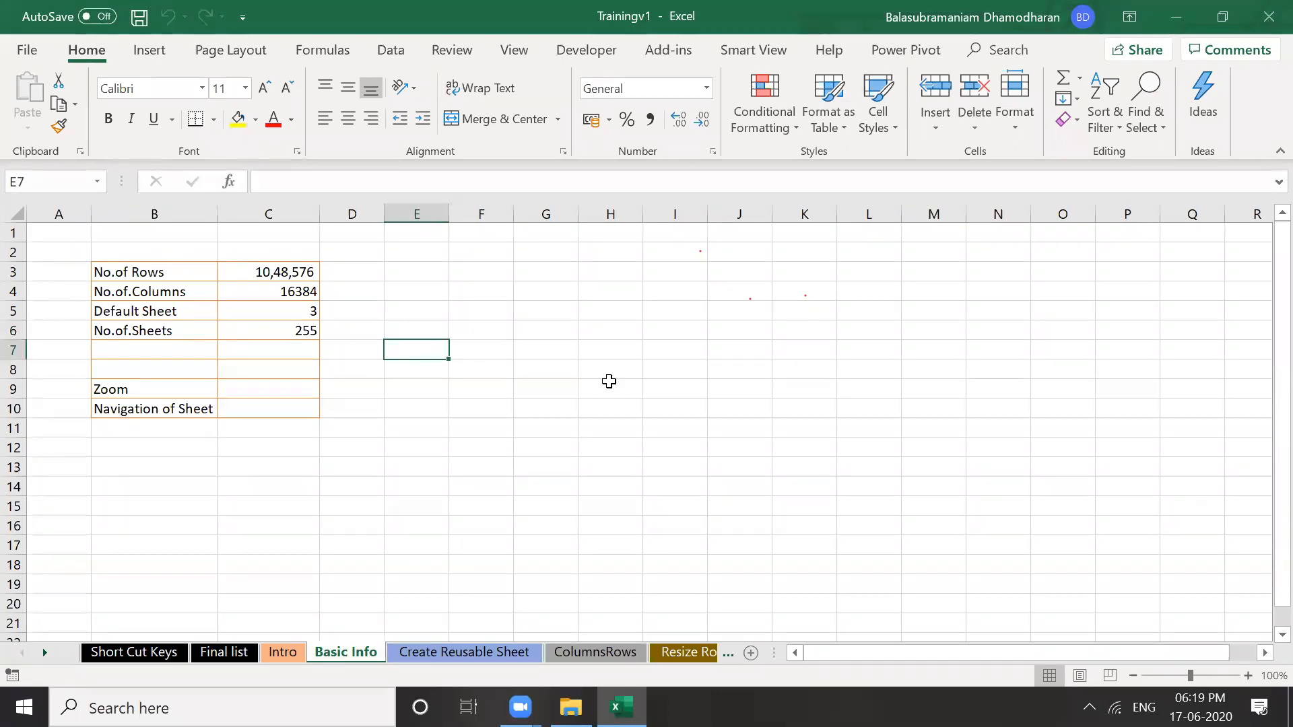
Create new workbook Book2 and enter 'Excel Working Session' in cell D5
key(ctrl+n)
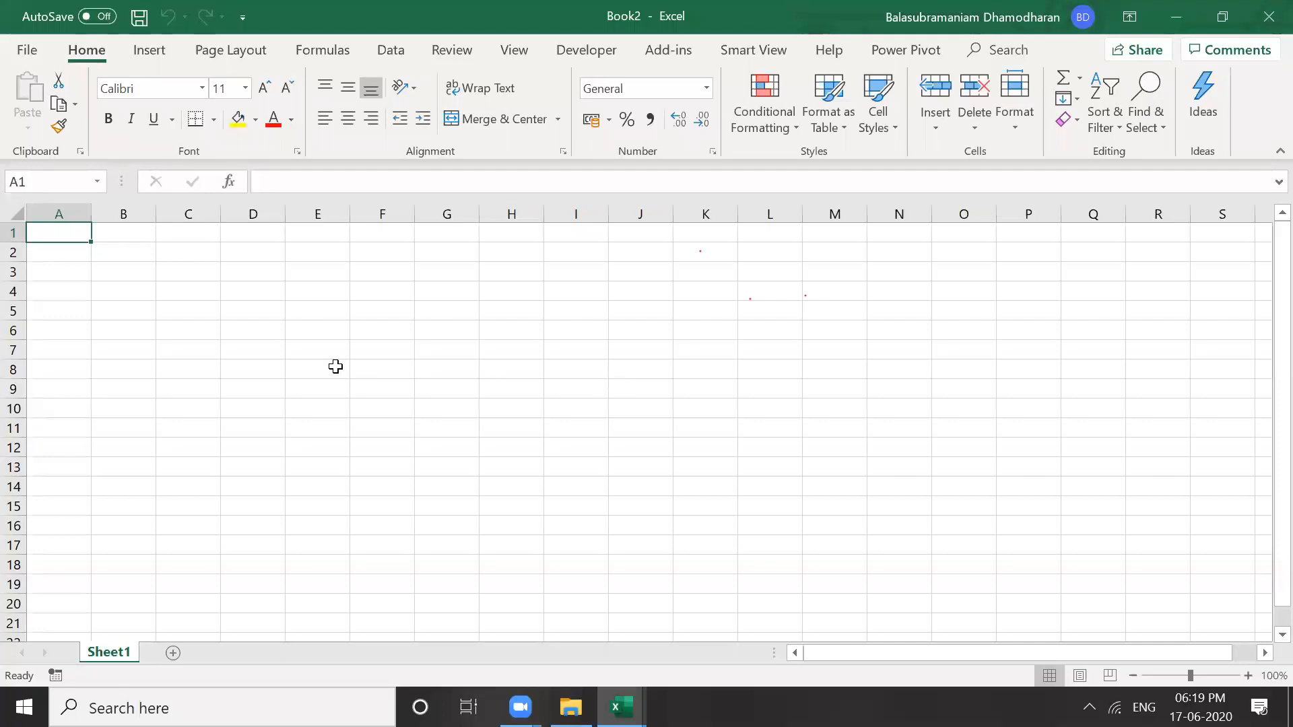
click(271, 318)
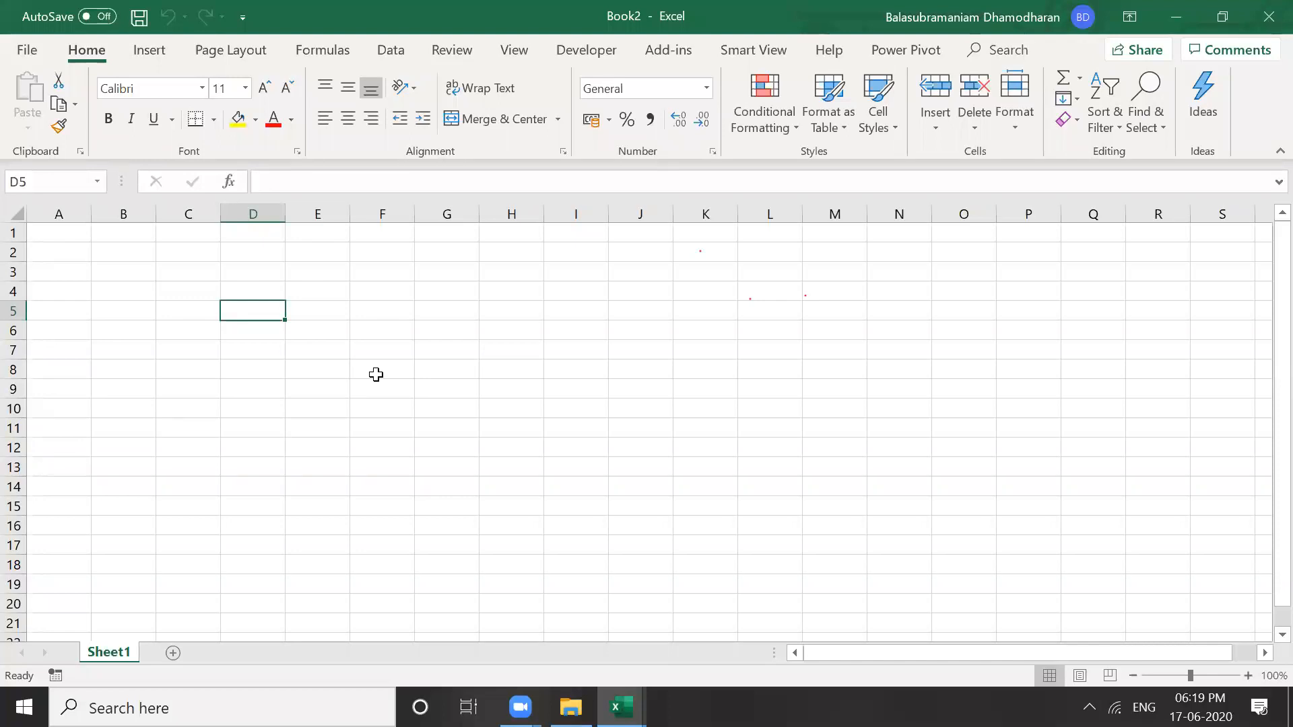
text(Excel)
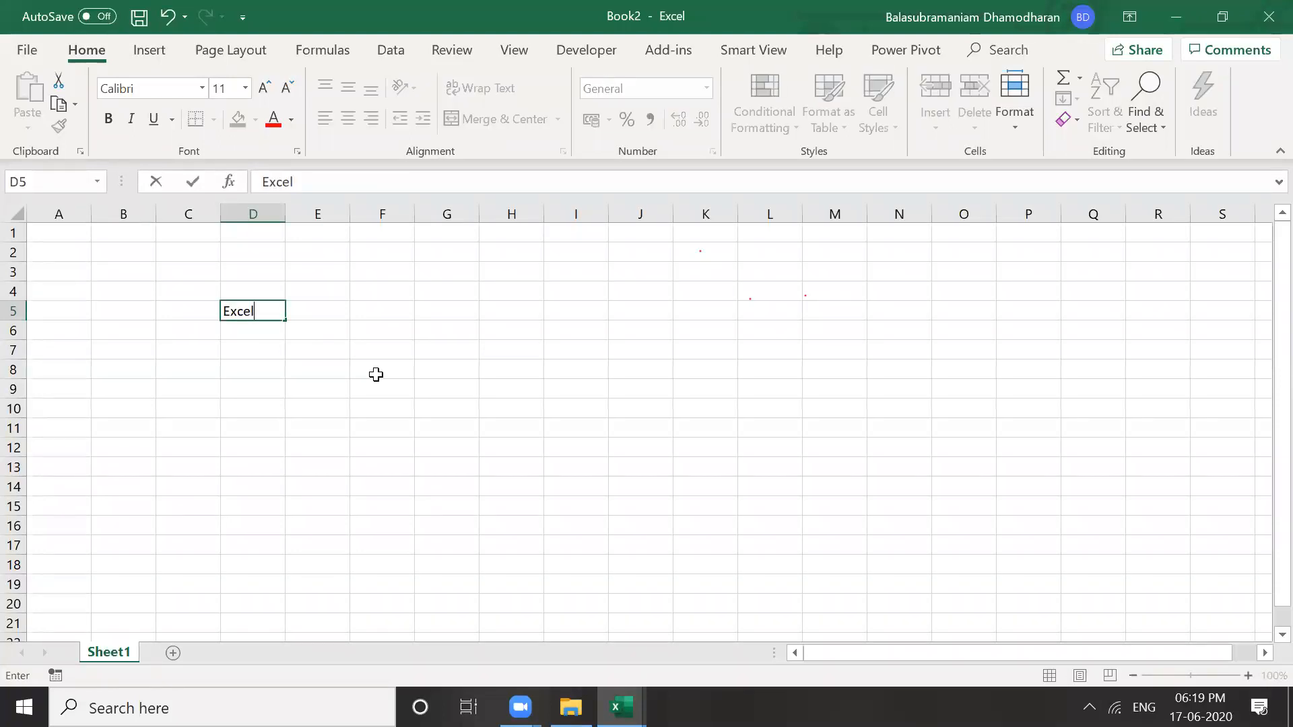
text( Working )
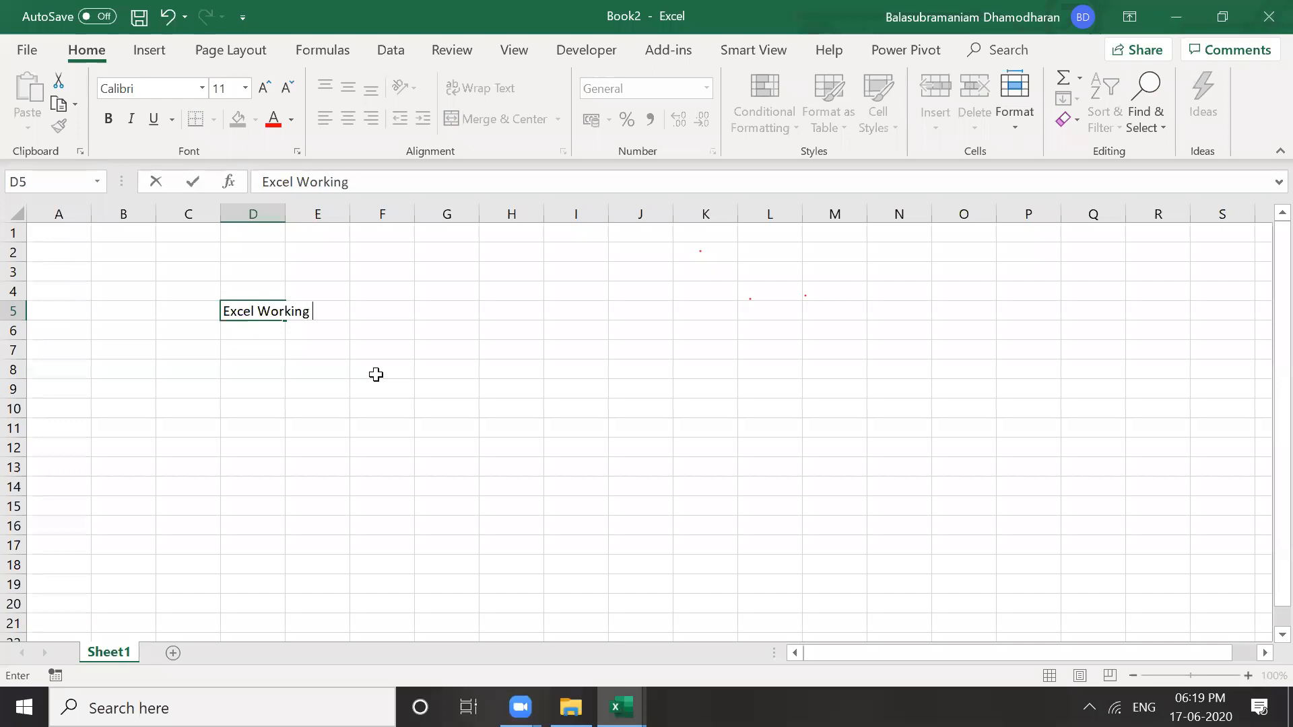
text(S ession)
key(ctrl+Return)
key(Down)
key(Up)
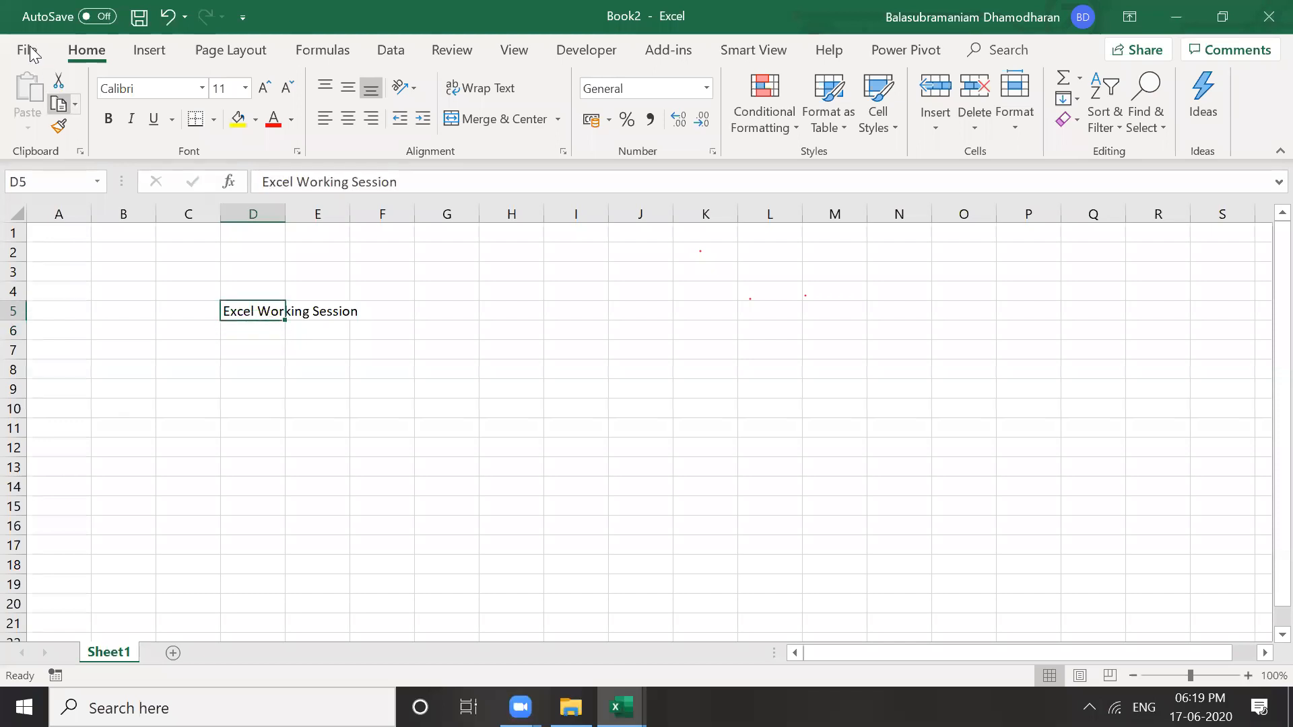
Save the workbook as Test1 in Desktop > Excel Assesment, then close it
click(31, 52)
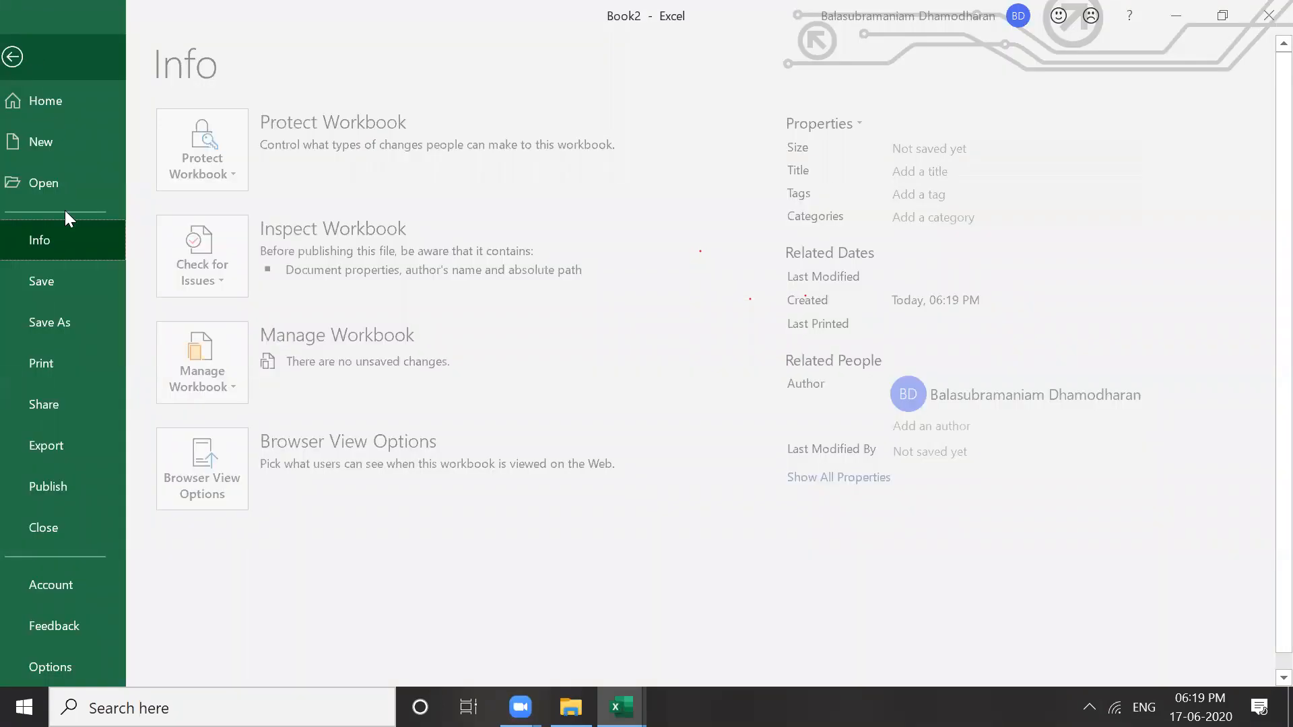
click(69, 322)
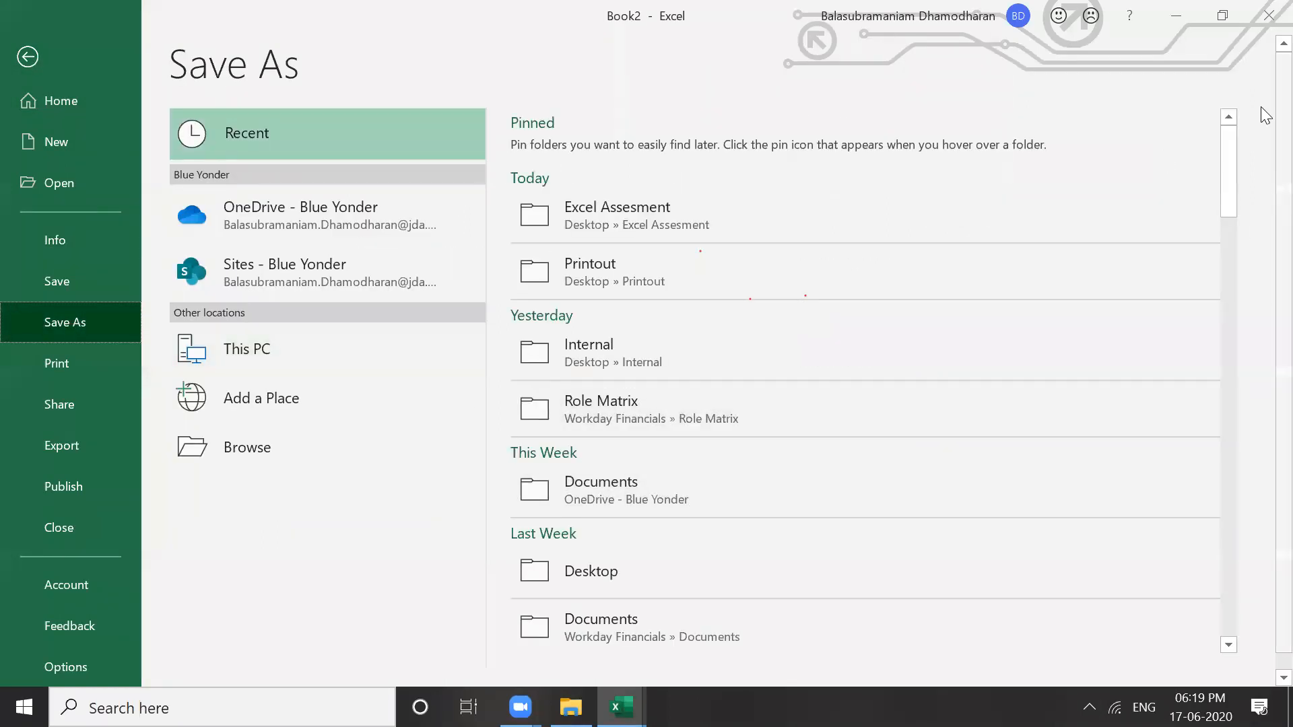
click(273, 365)
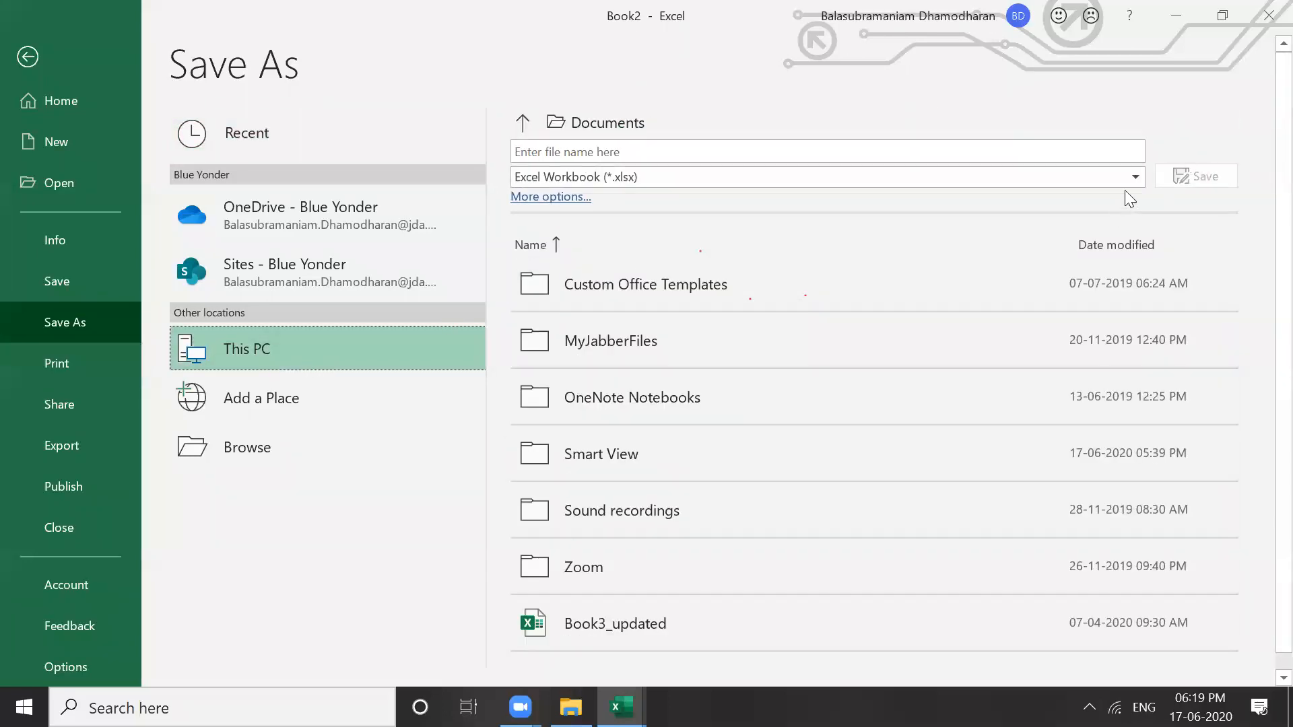
click(997, 177)
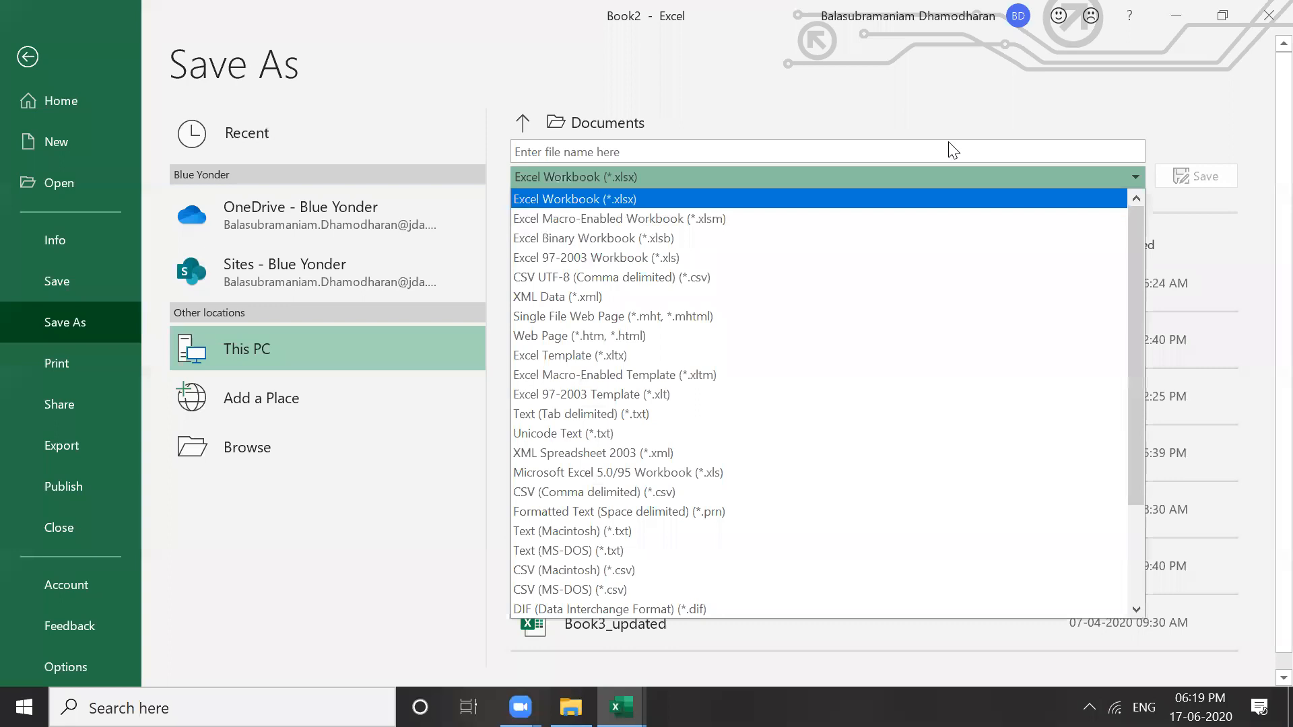
click(941, 152)
click(550, 196)
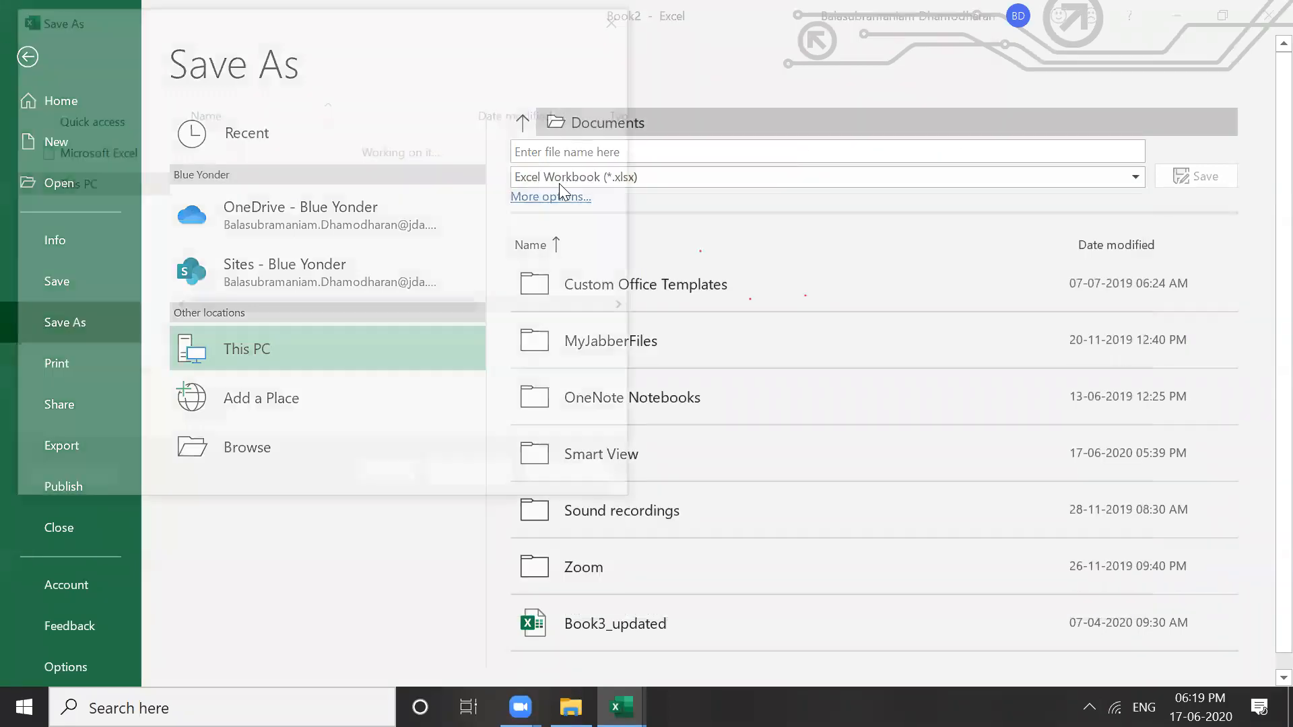
click(99, 272)
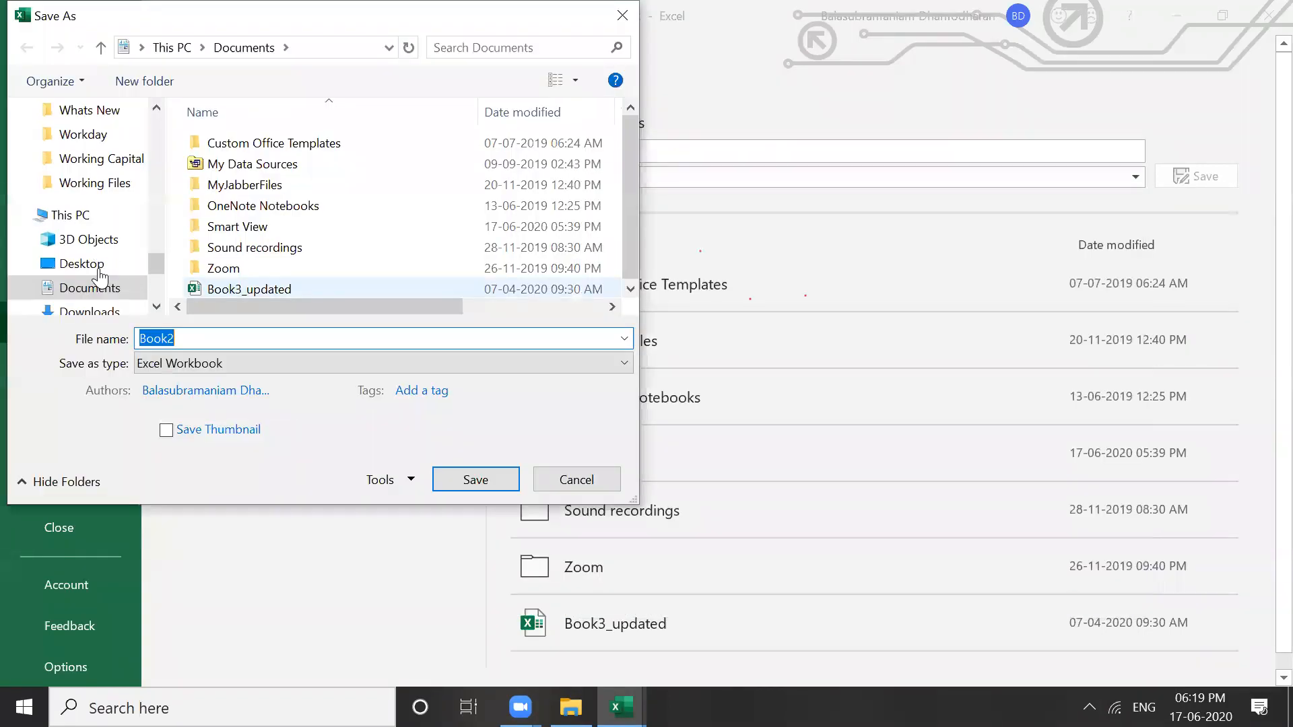
double_click(261, 247)
click(235, 338)
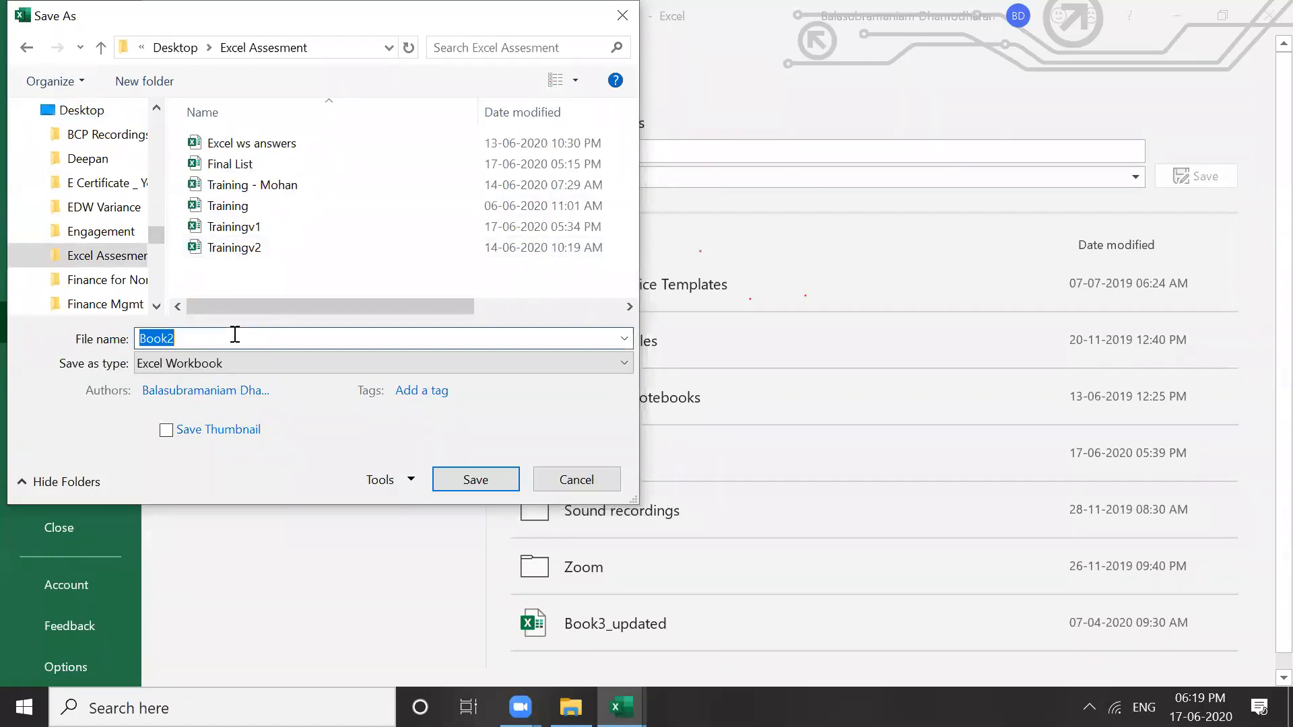
text(Test)
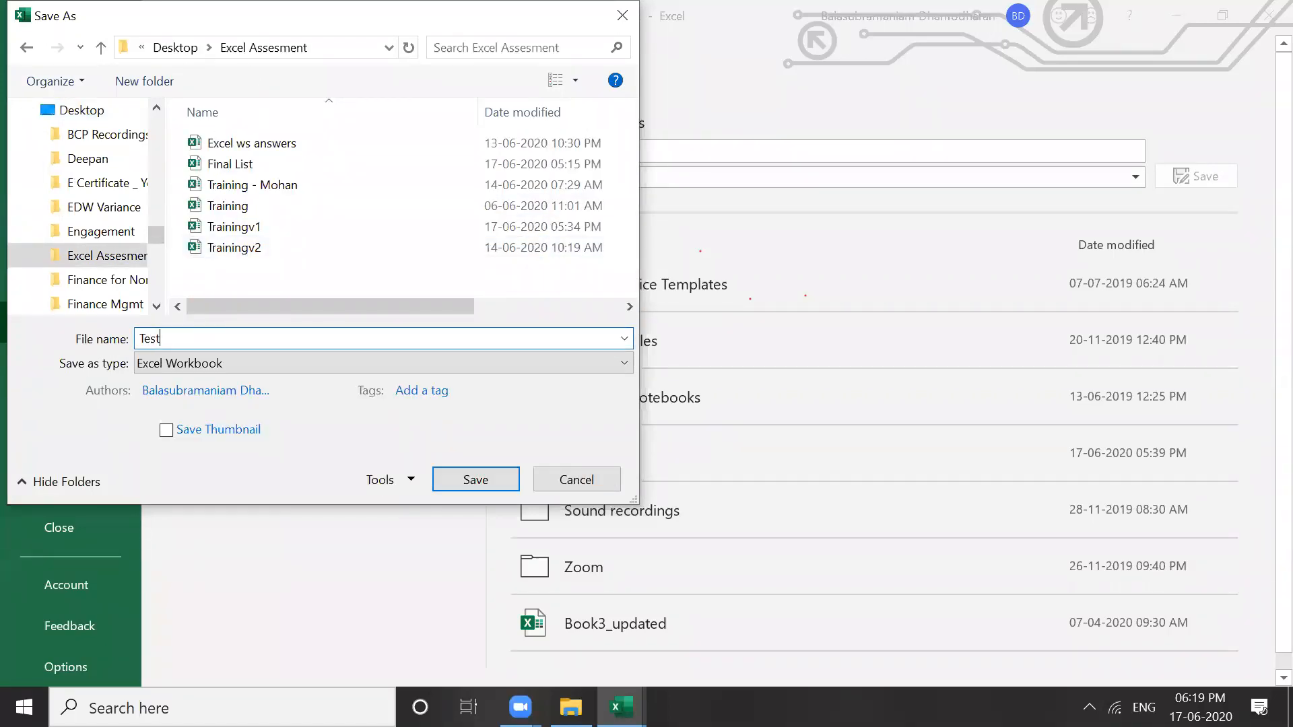
text(1)
click(482, 485)
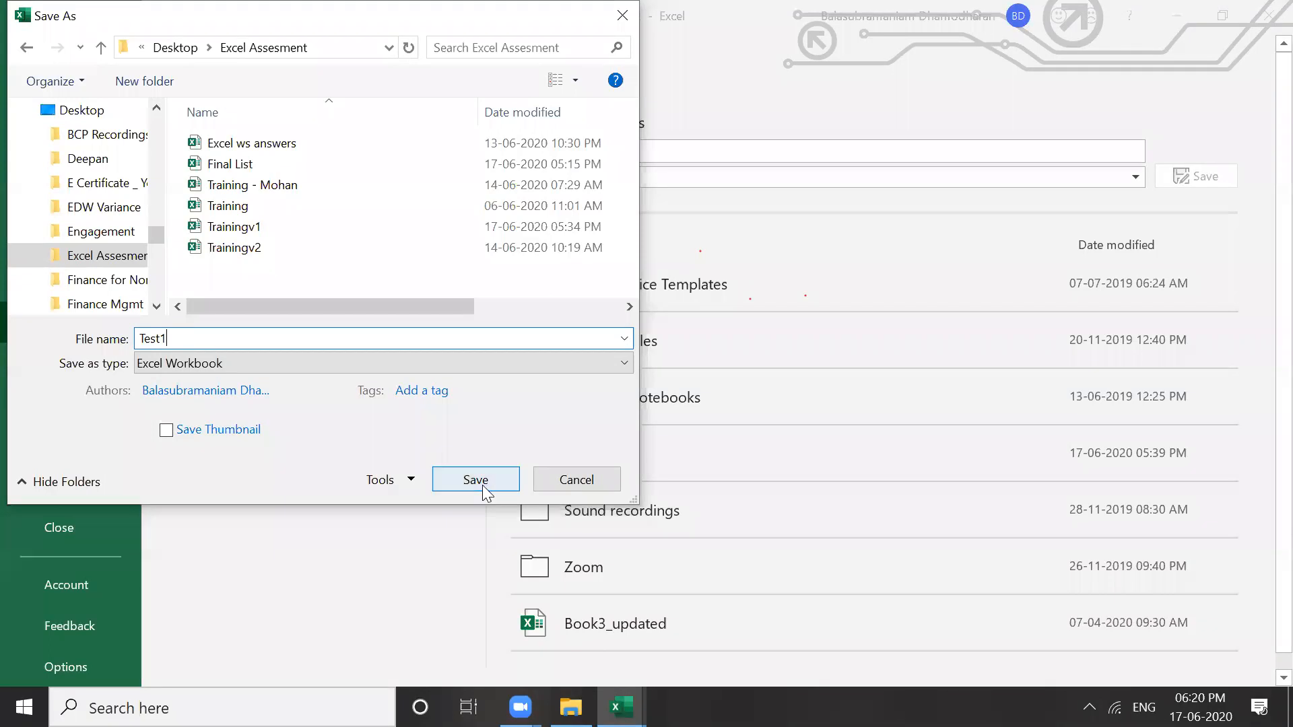
click(482, 484)
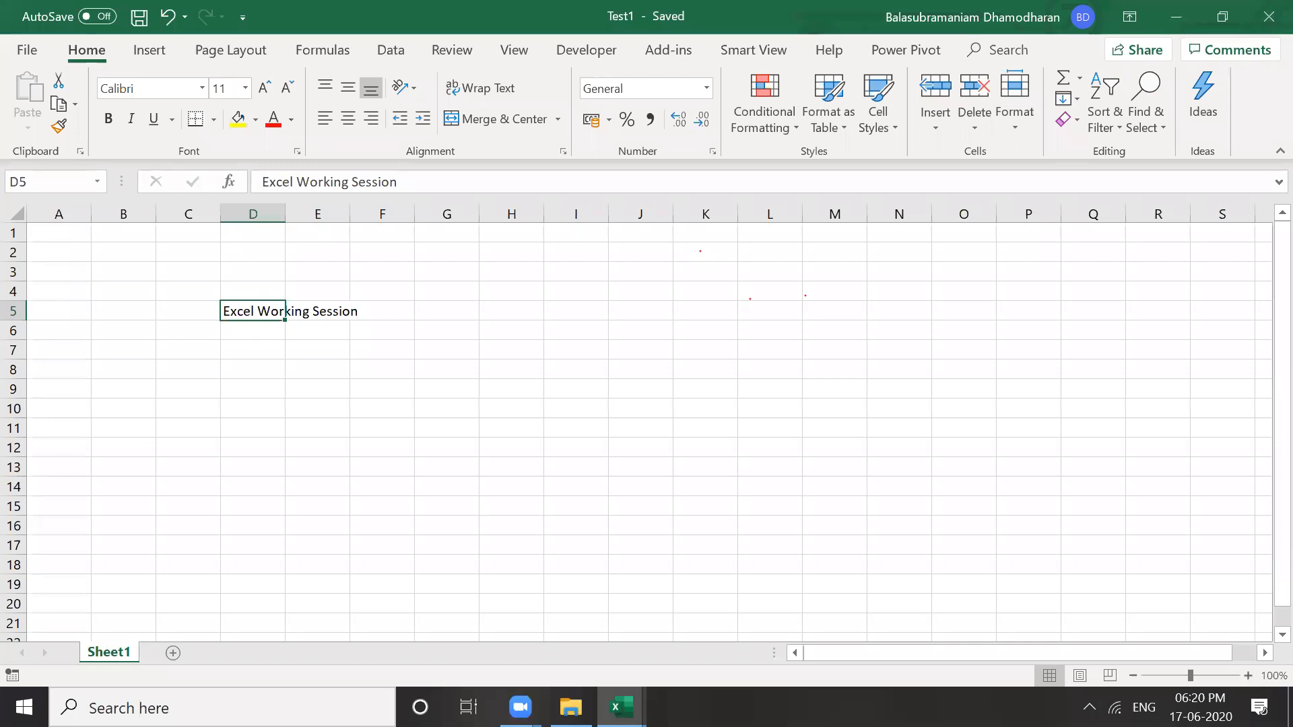
click(1268, 18)
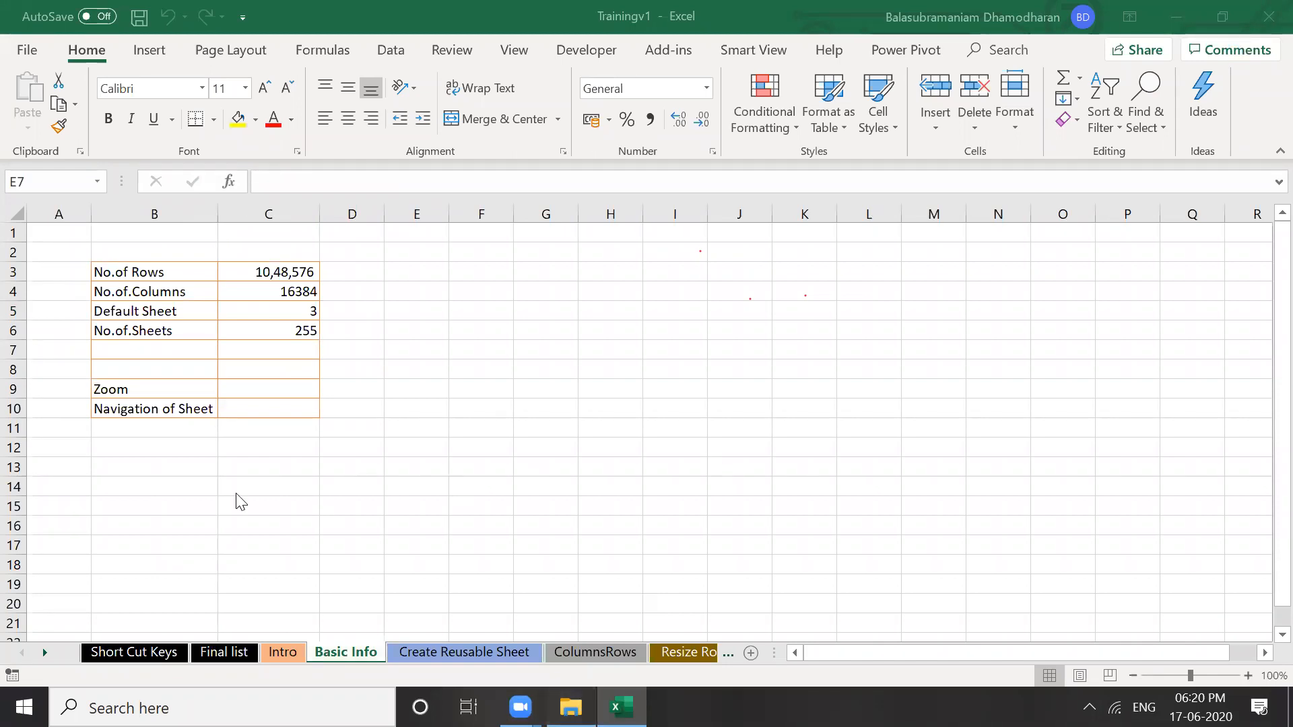
Open Test1 in Excel from the Excel Assesment folder in File Explorer
key(alt+Tab)
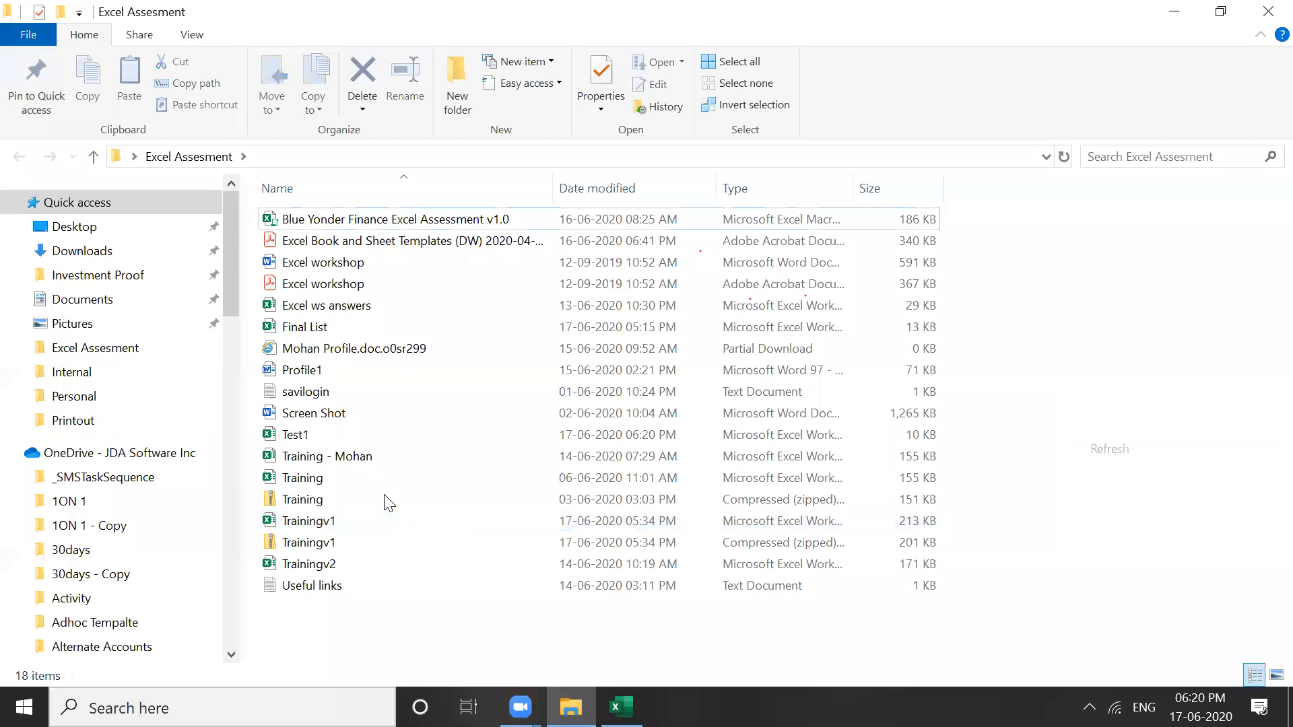
click(297, 437)
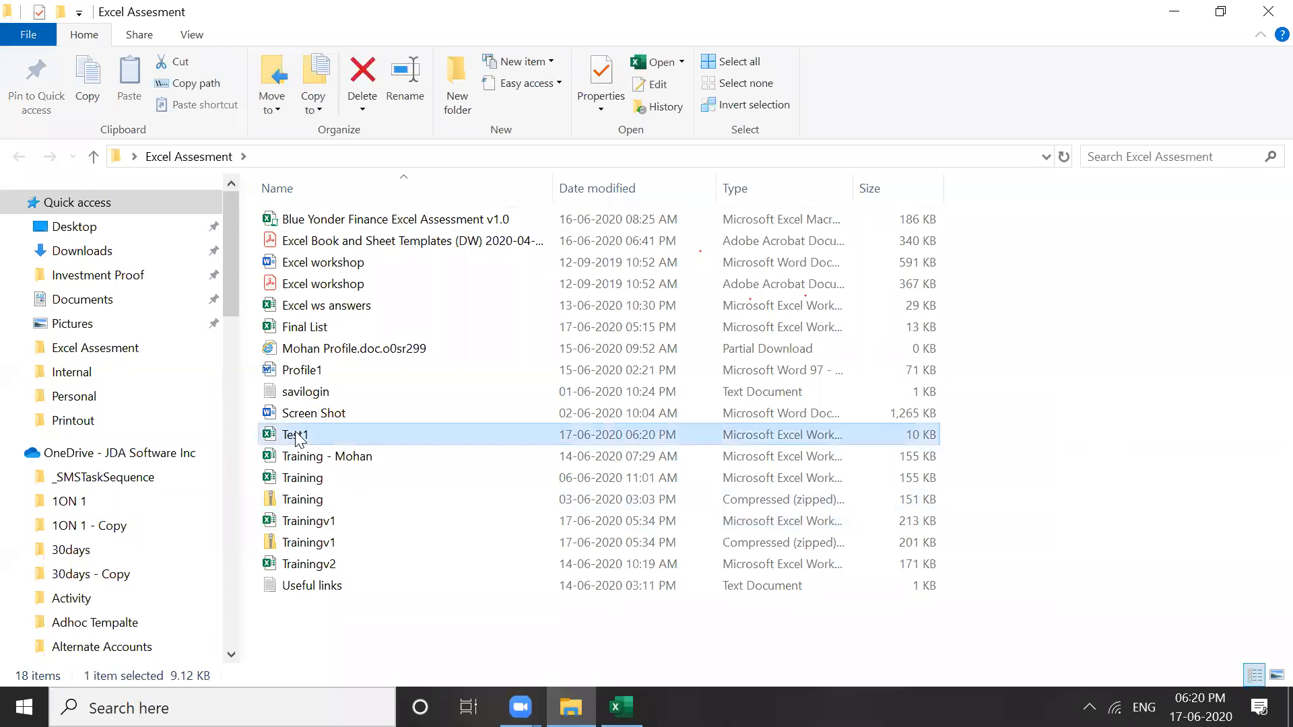
right_click(297, 434)
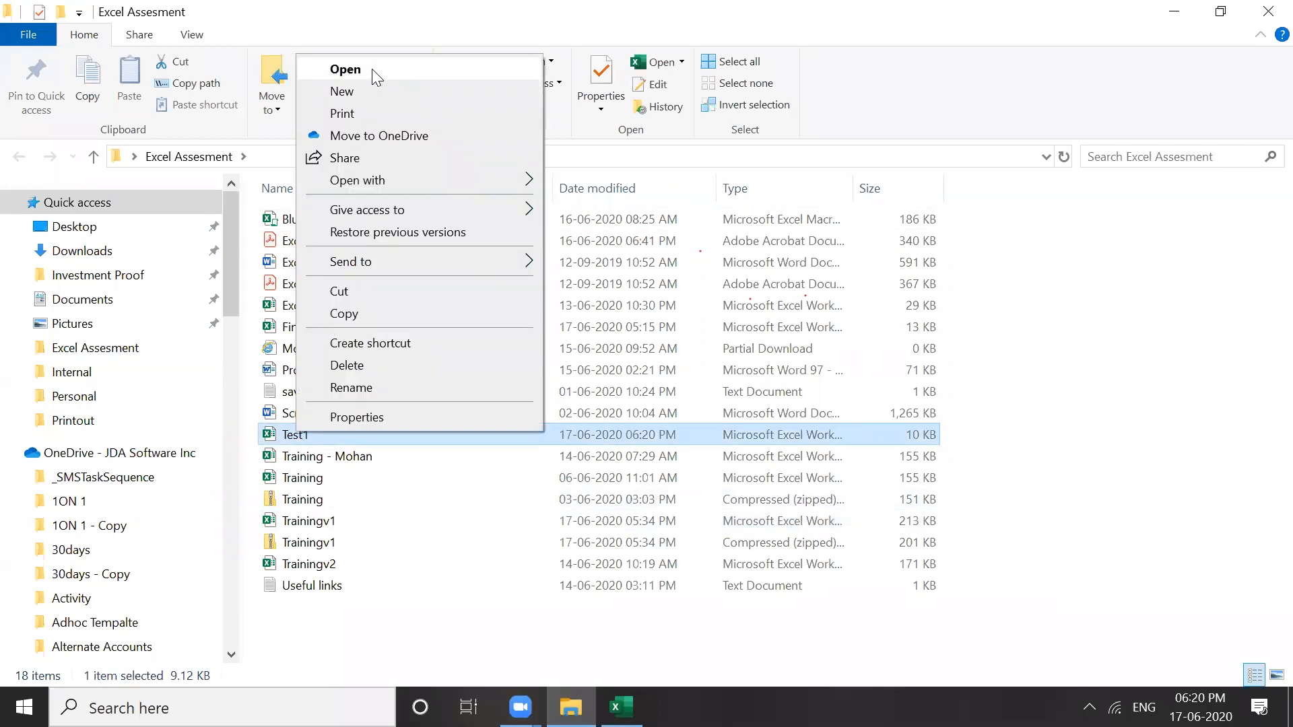
click(373, 69)
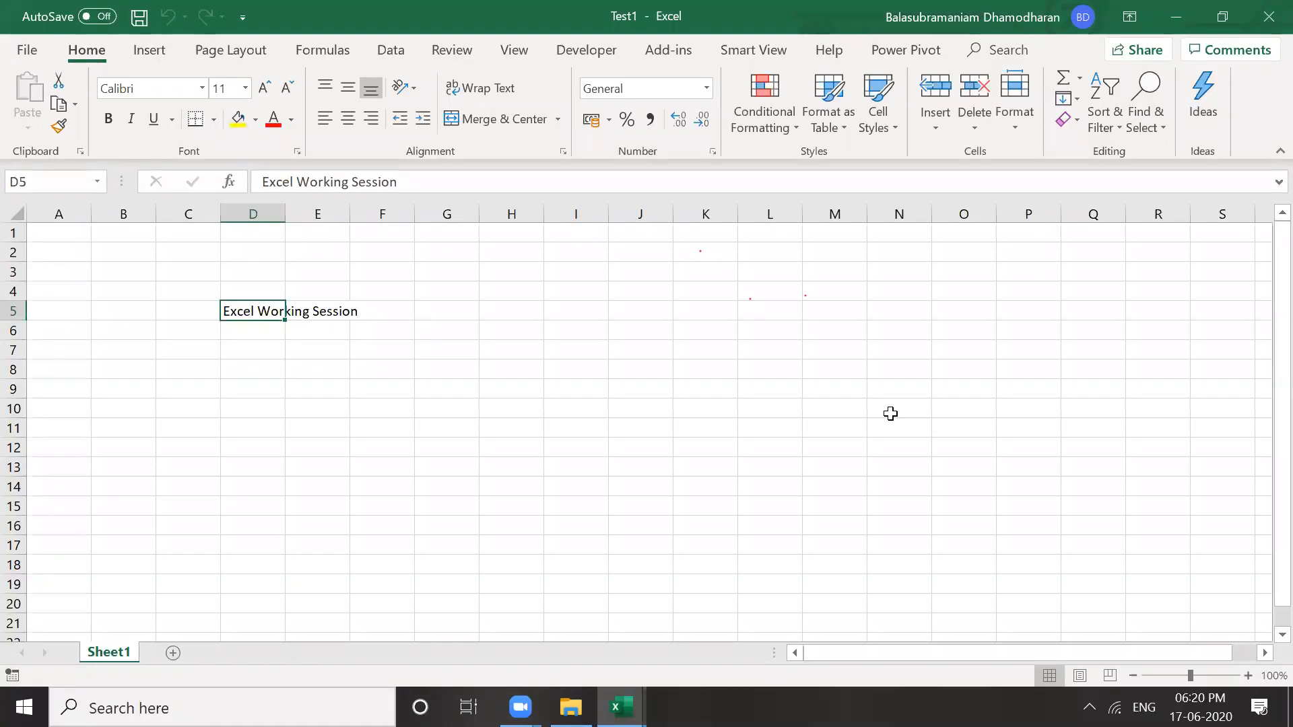
Overwrite cell D5's heading with 'Password Protect Book'
click(831, 370)
click(413, 398)
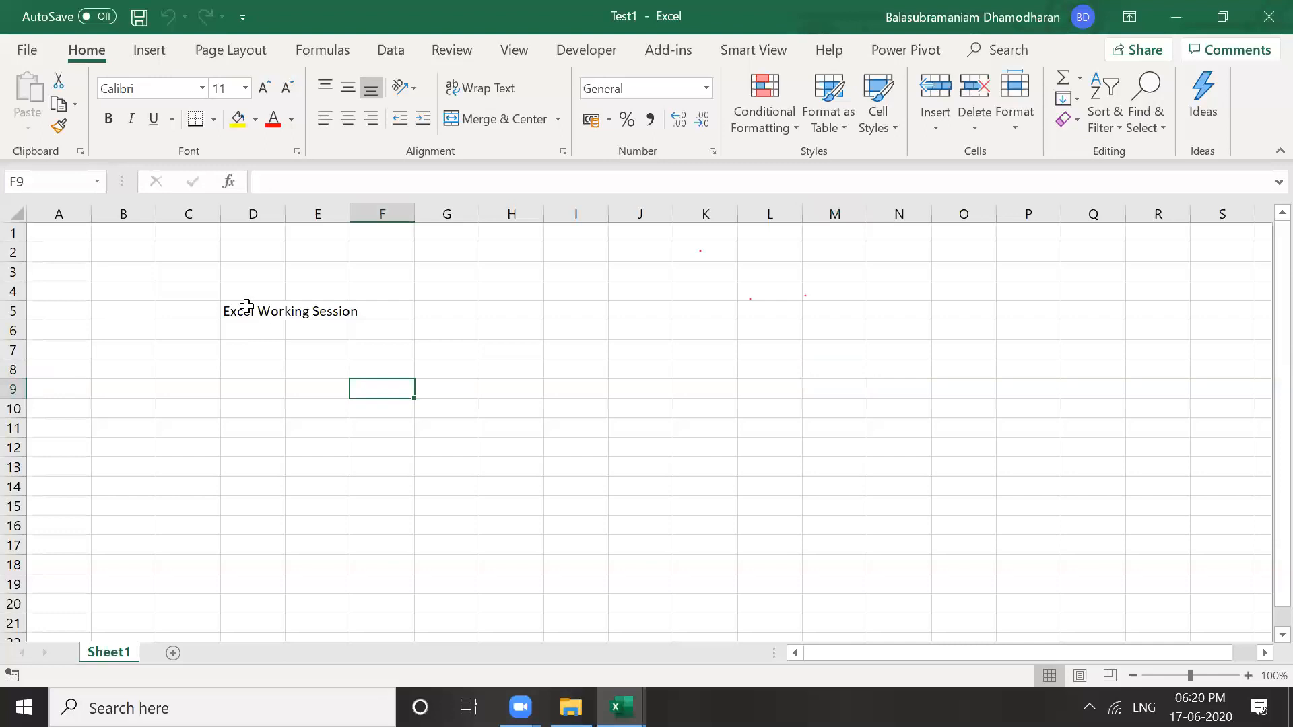
click(246, 305)
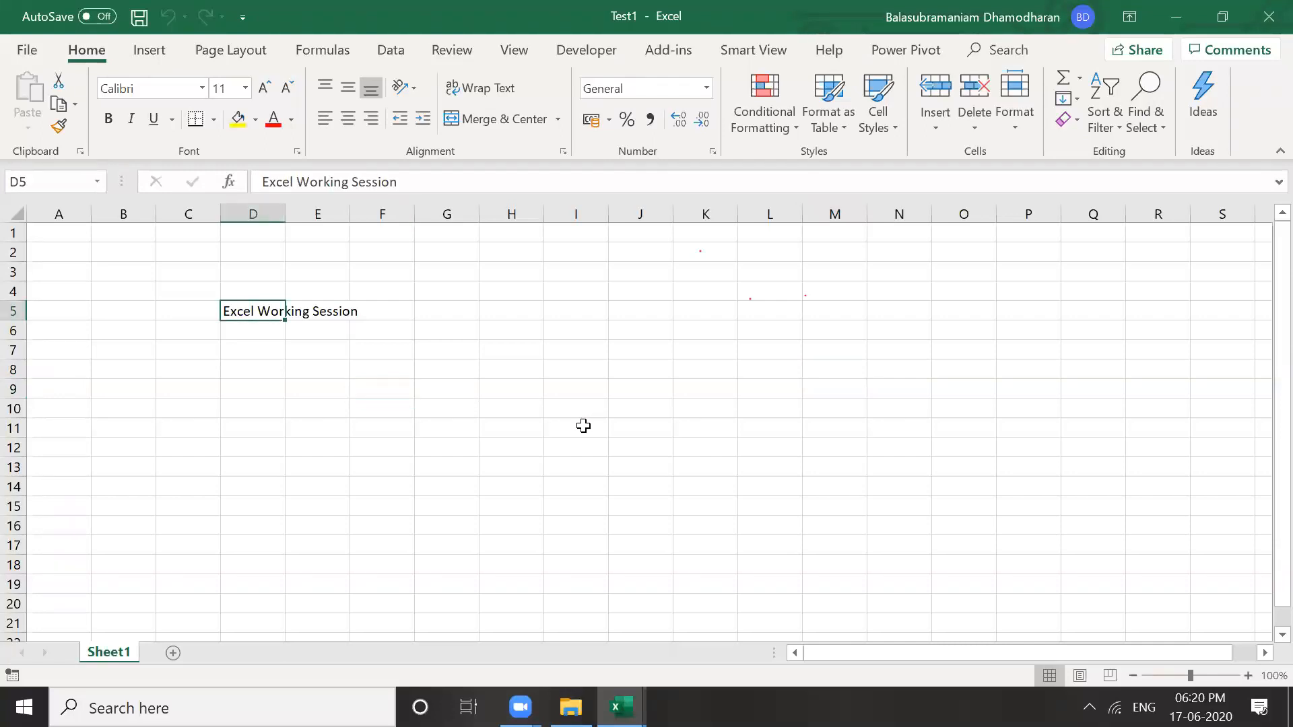
text(Pass)
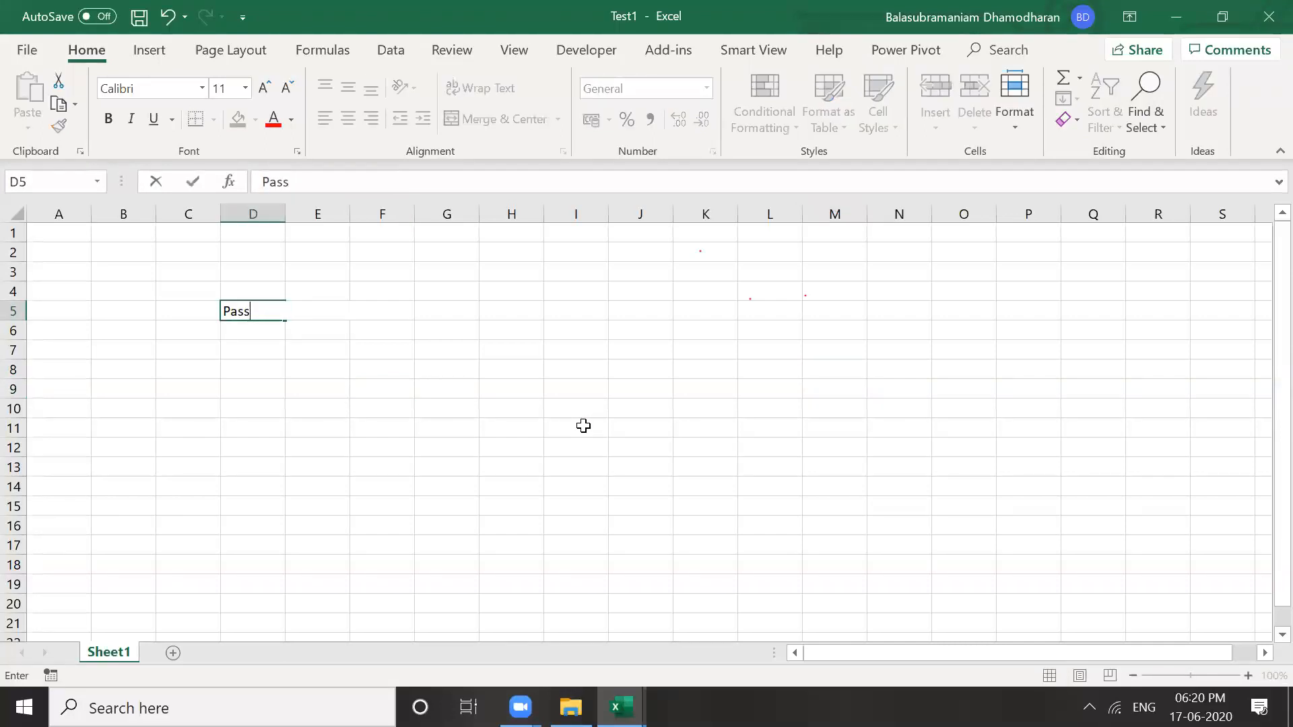
text(word Protec)
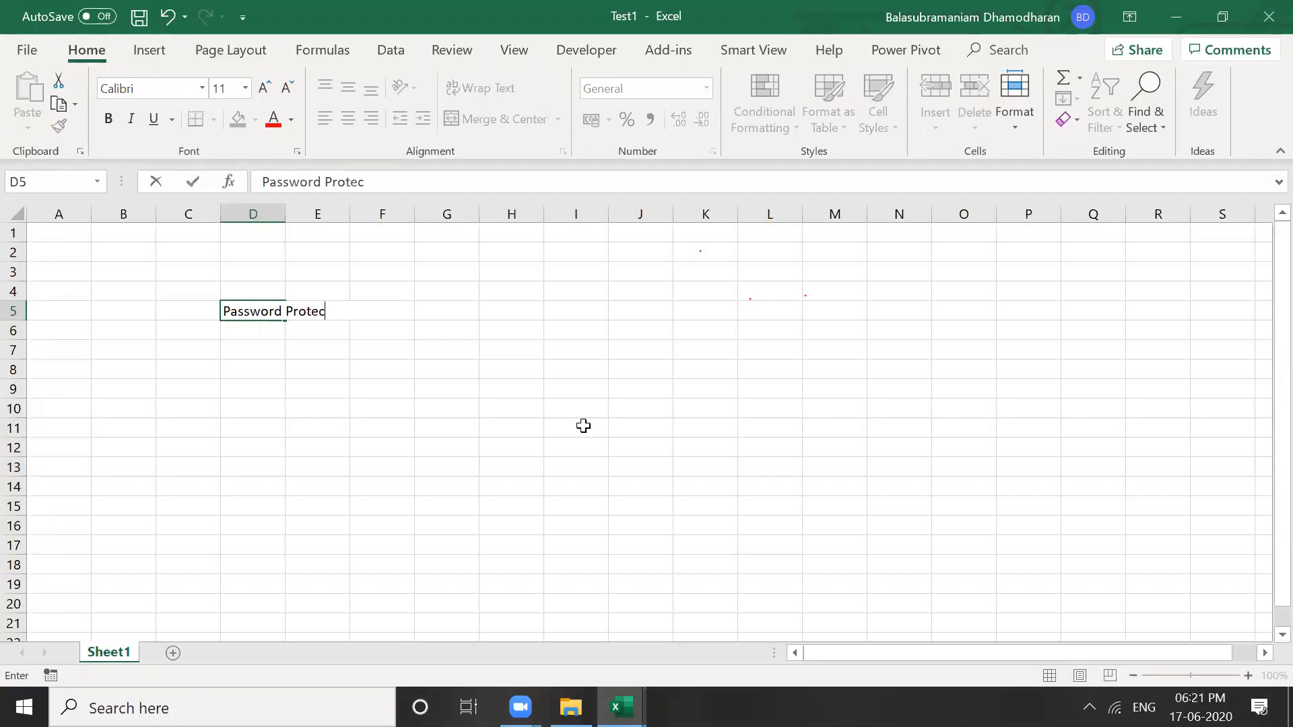
text(t Book)
key(Return)
click(346, 423)
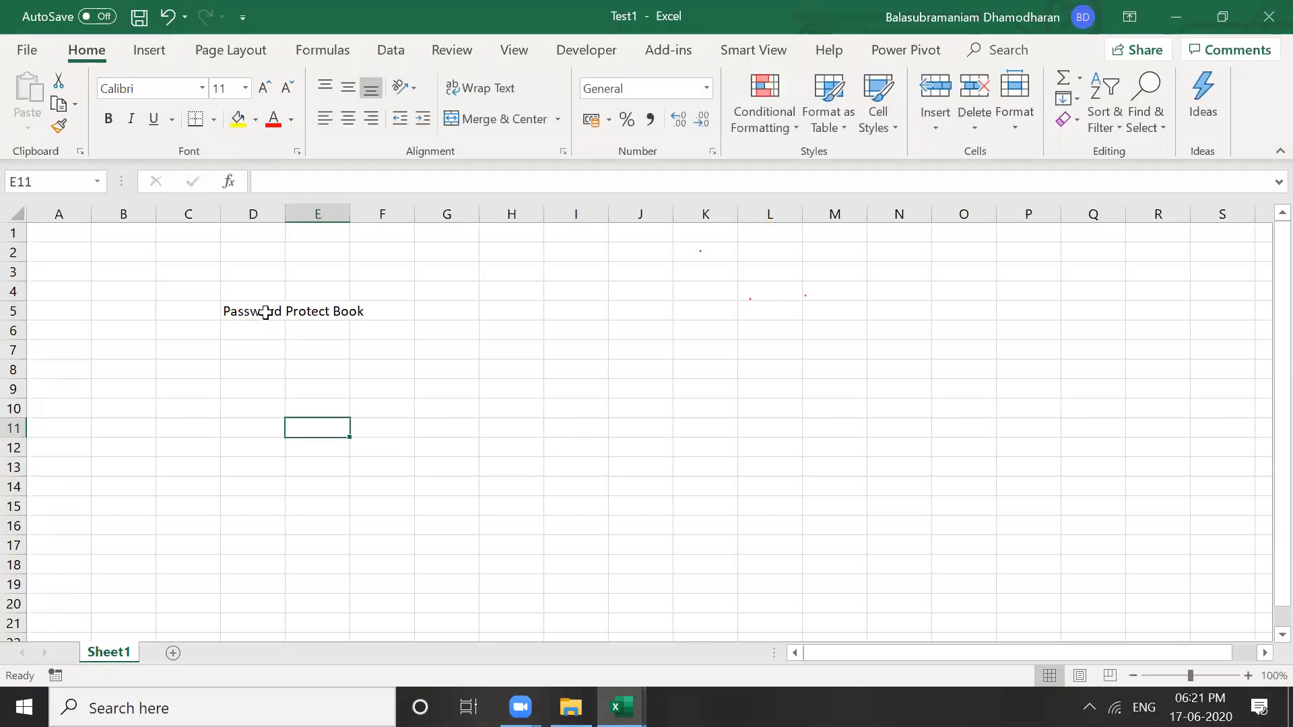
click(265, 312)
click(298, 371)
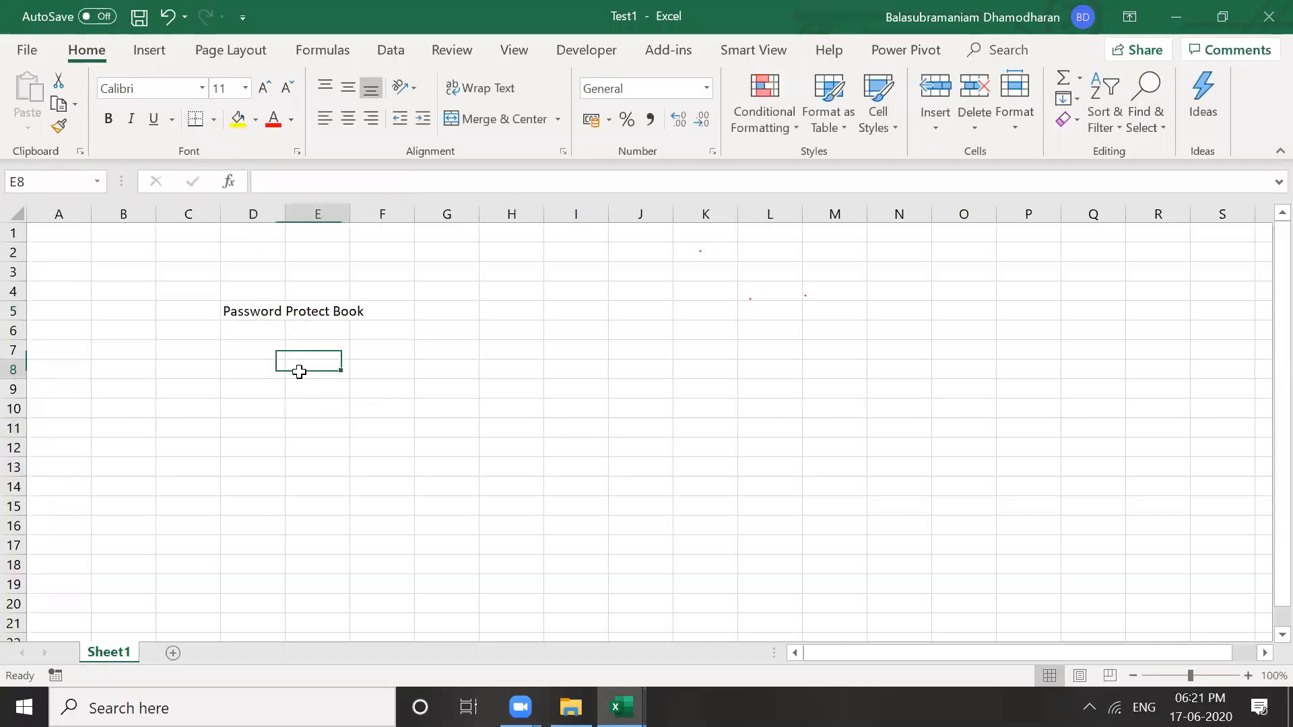
click(254, 308)
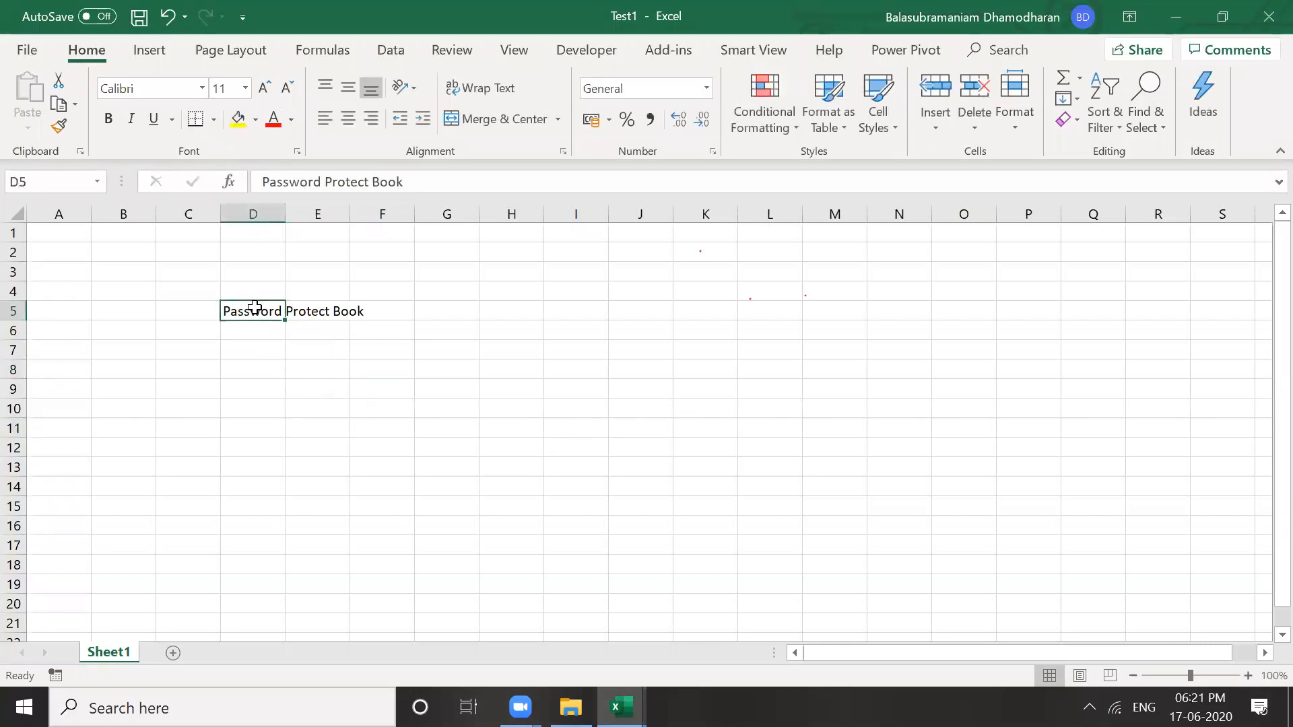
In Save As General Options, enter a password to open and a password to modify
click(27, 51)
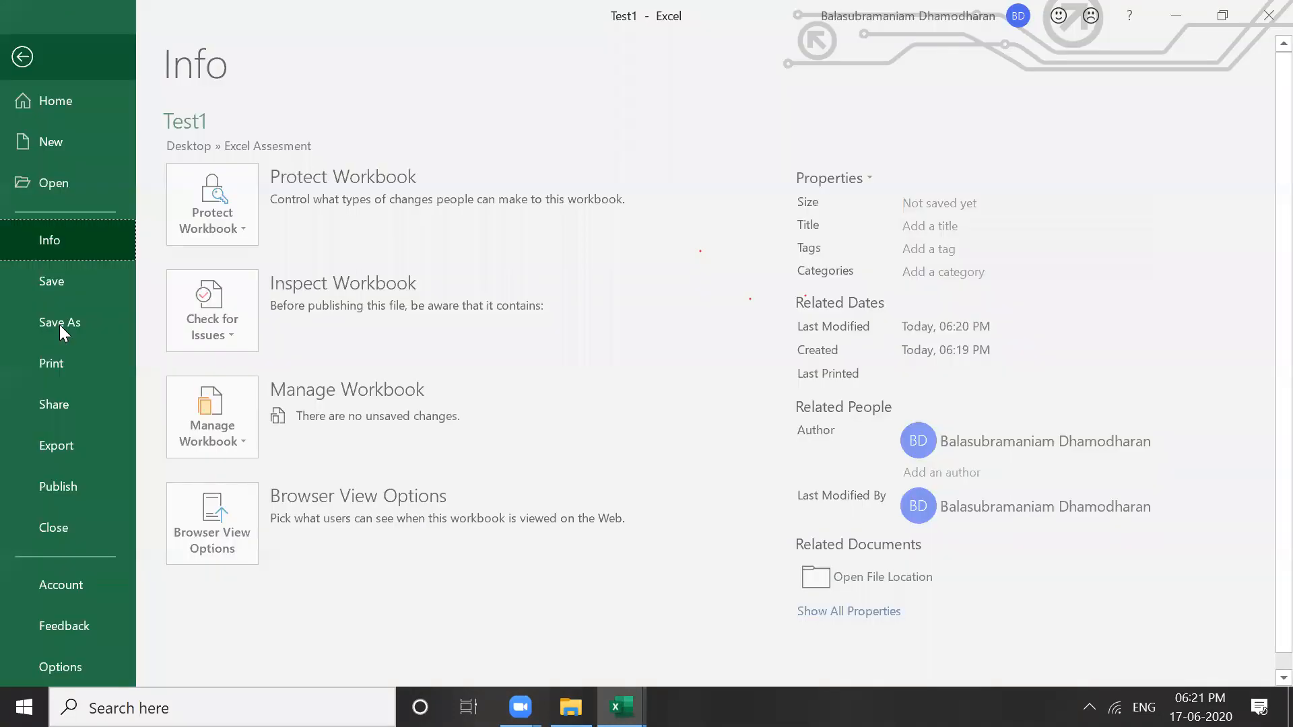
click(59, 325)
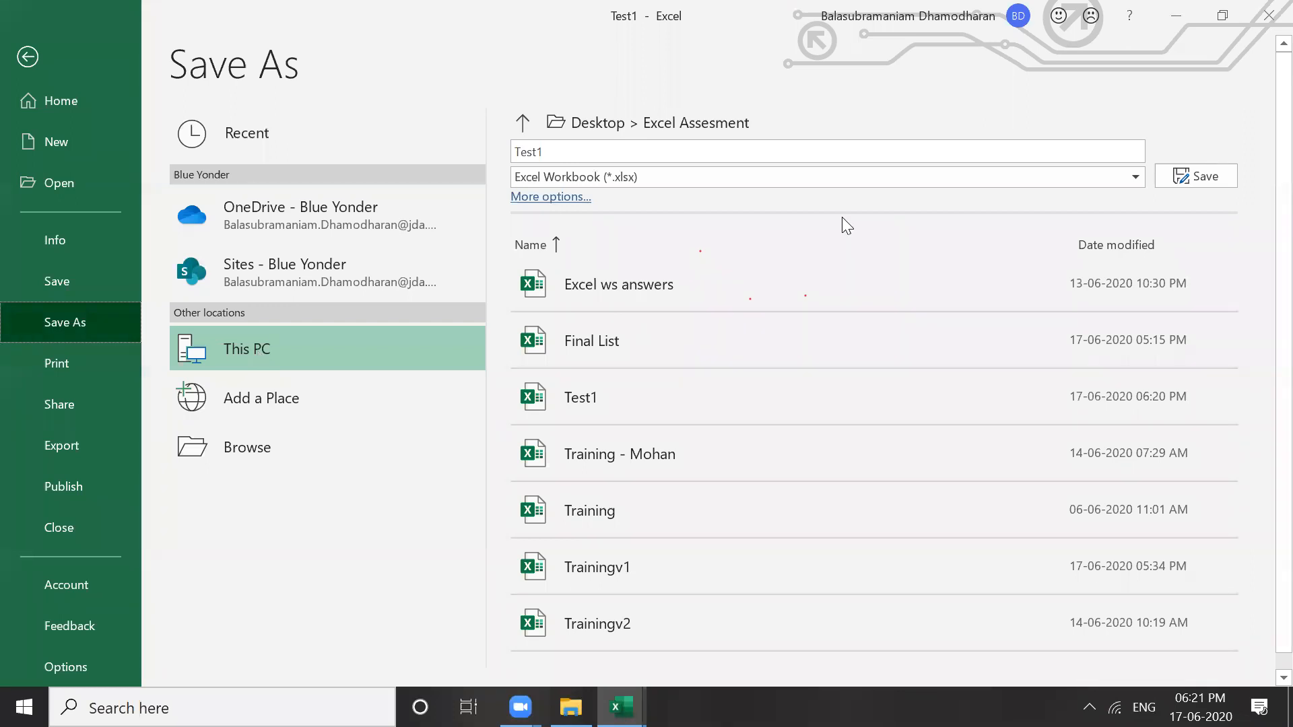
click(545, 197)
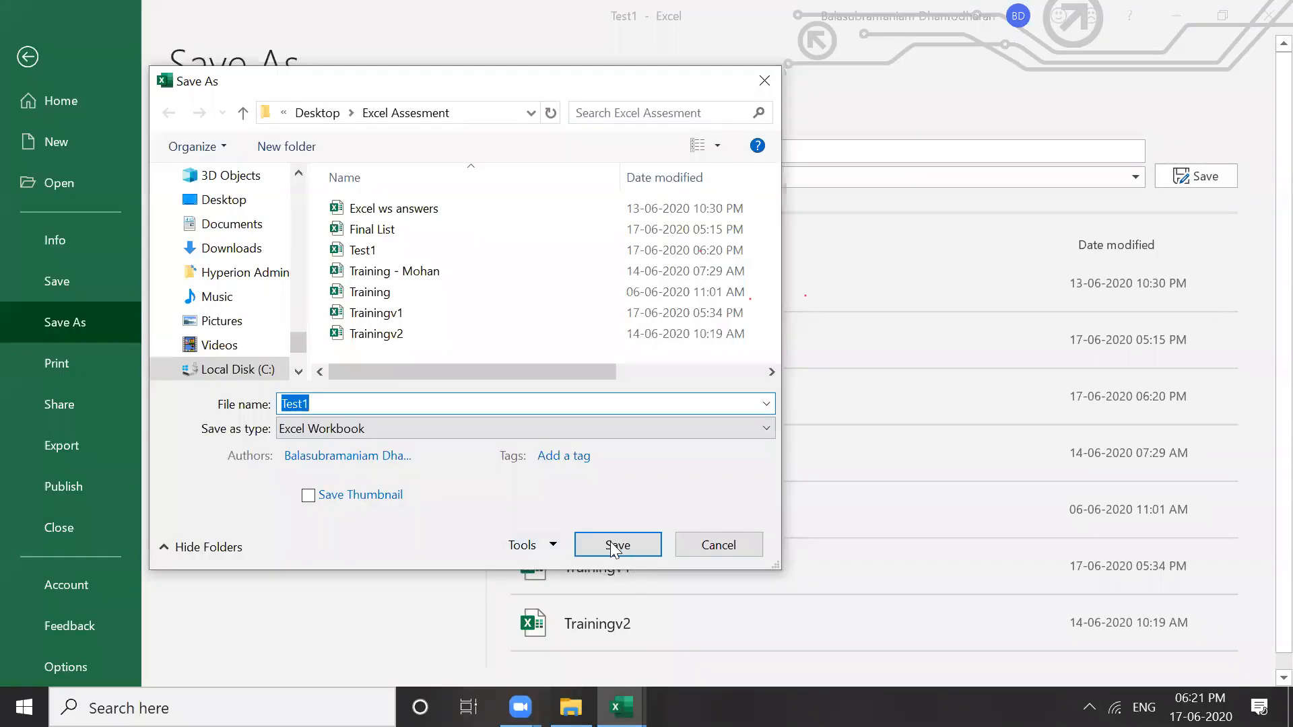
click(555, 546)
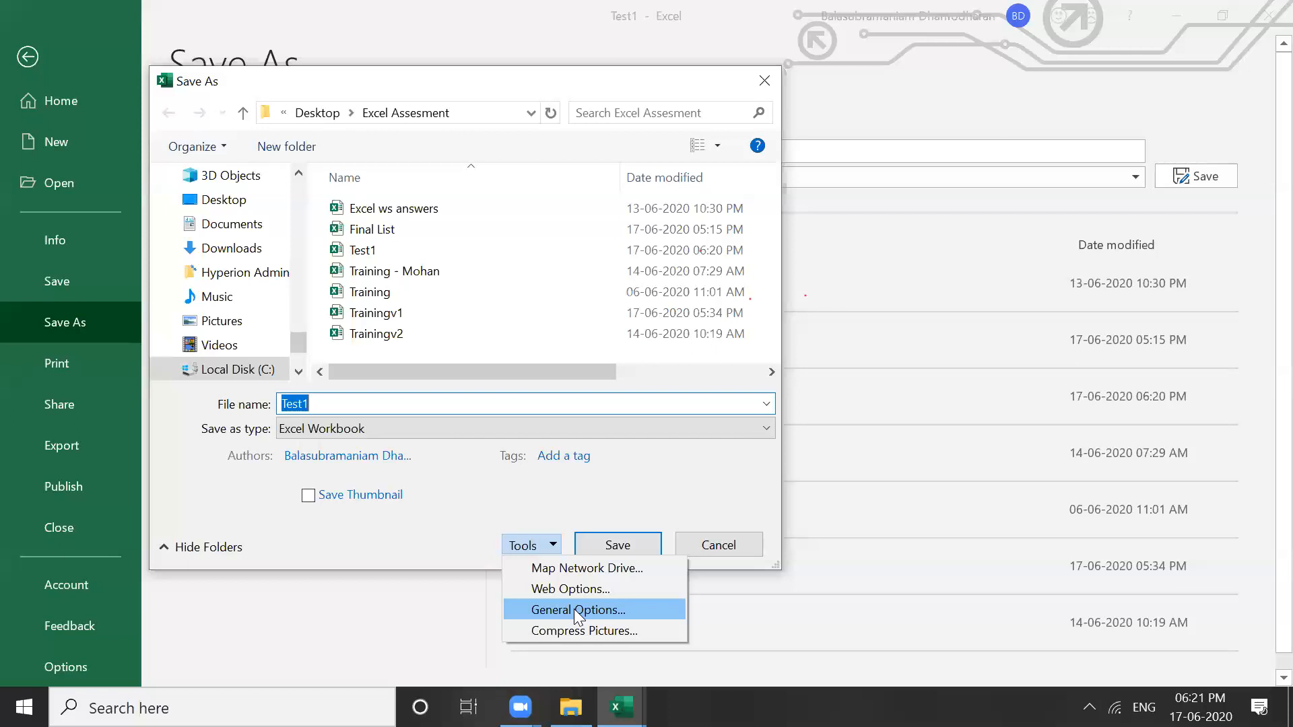
key(Return)
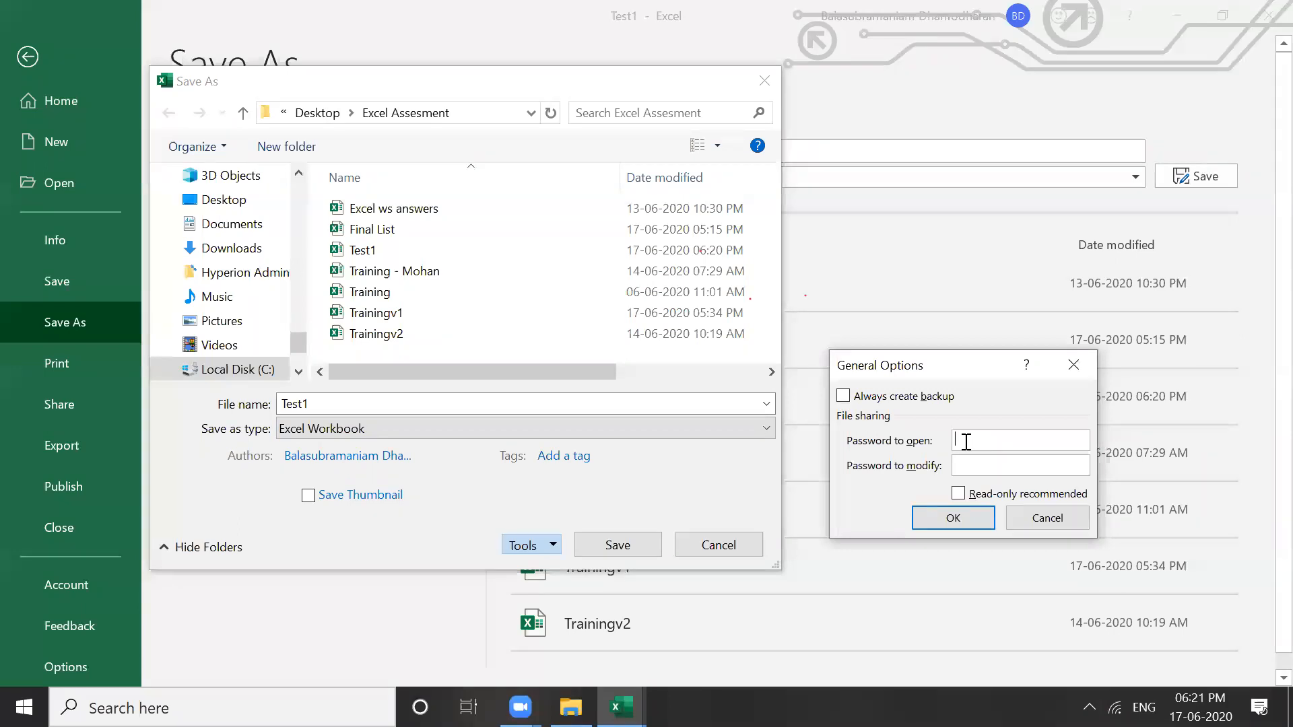
text(123456)
click(988, 464)
text(123456)
click(959, 521)
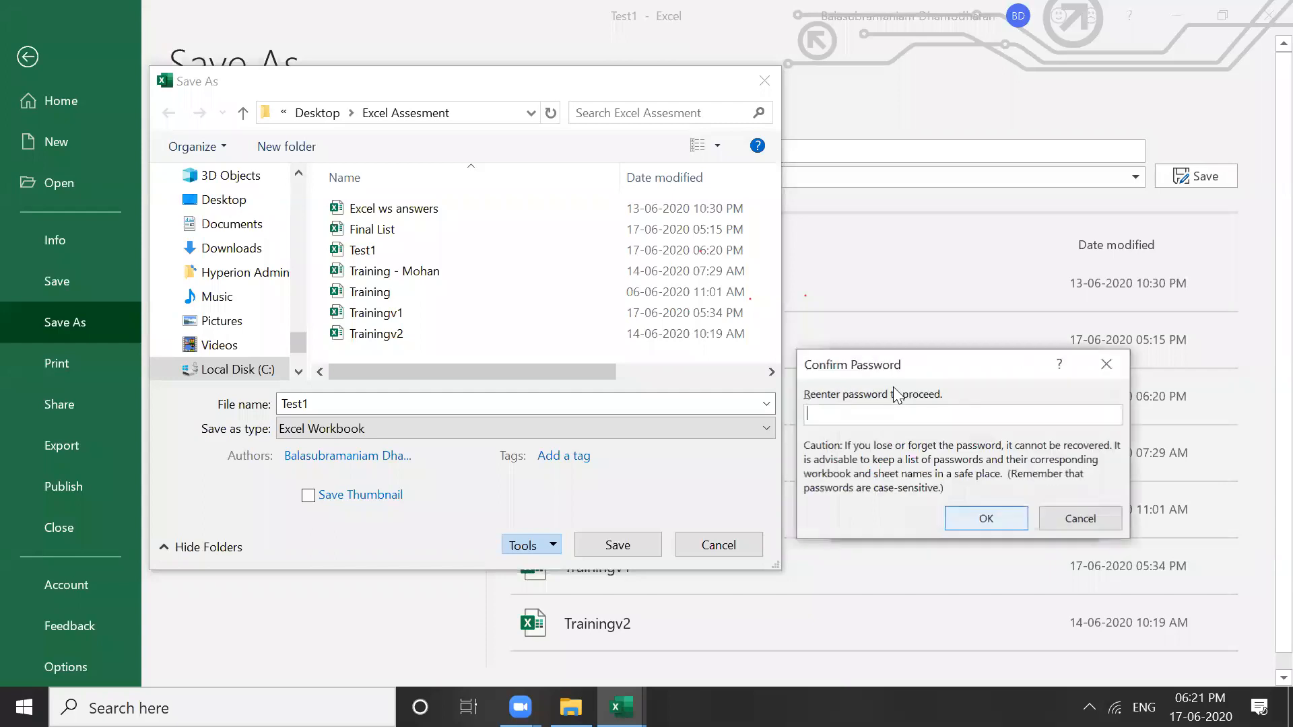
Re-enter both passwords in the Confirm Password prompts
text(1)
key(BackSpace)
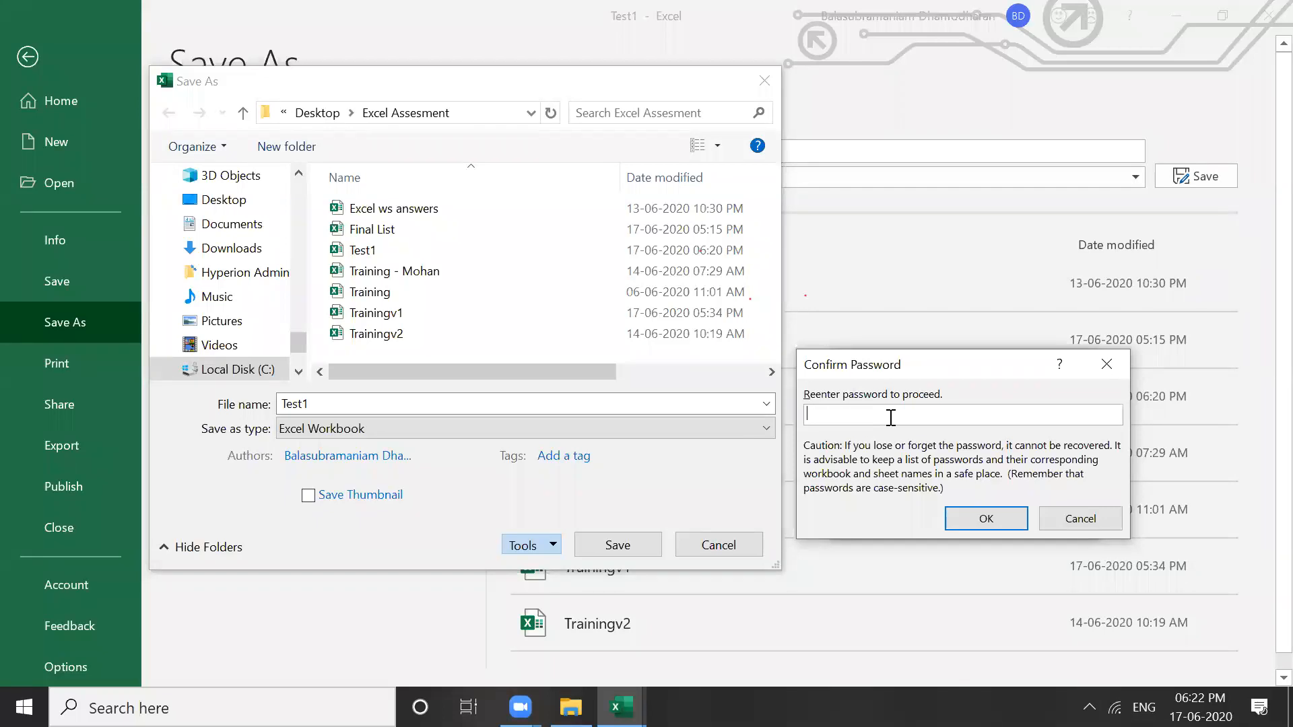
text(123456)
key(Return)
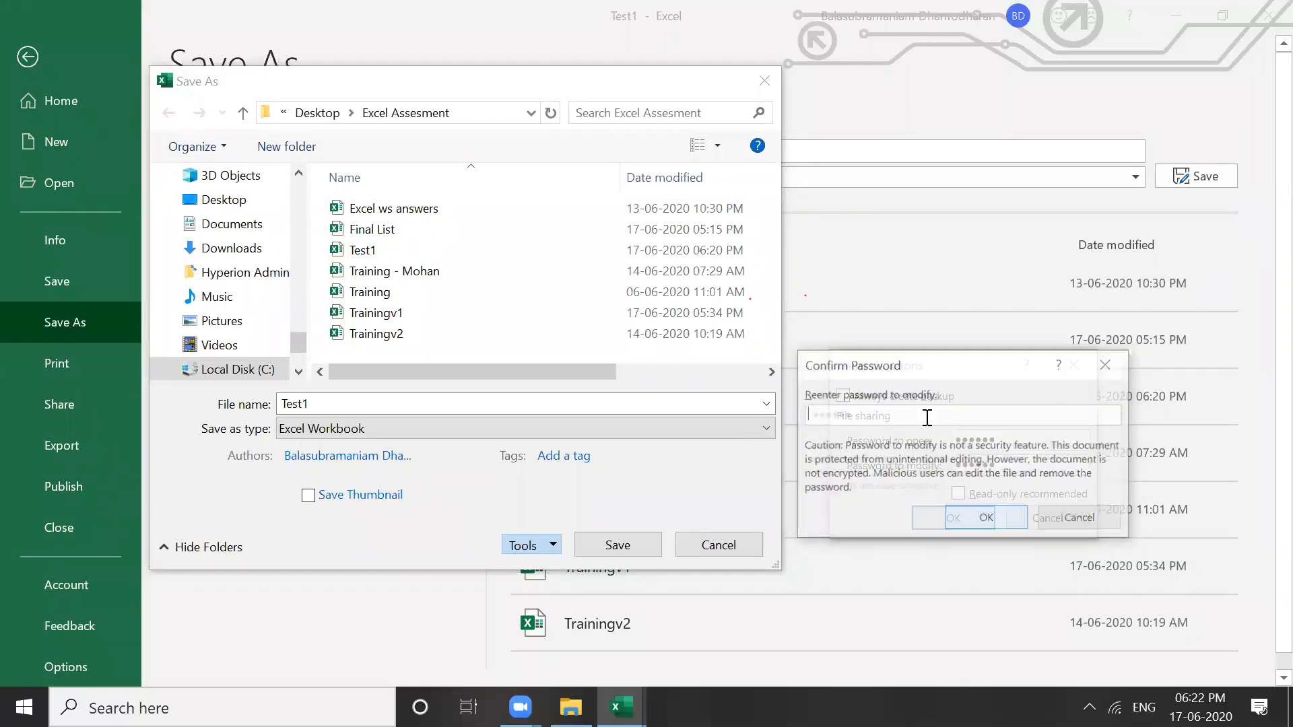
text(123456)
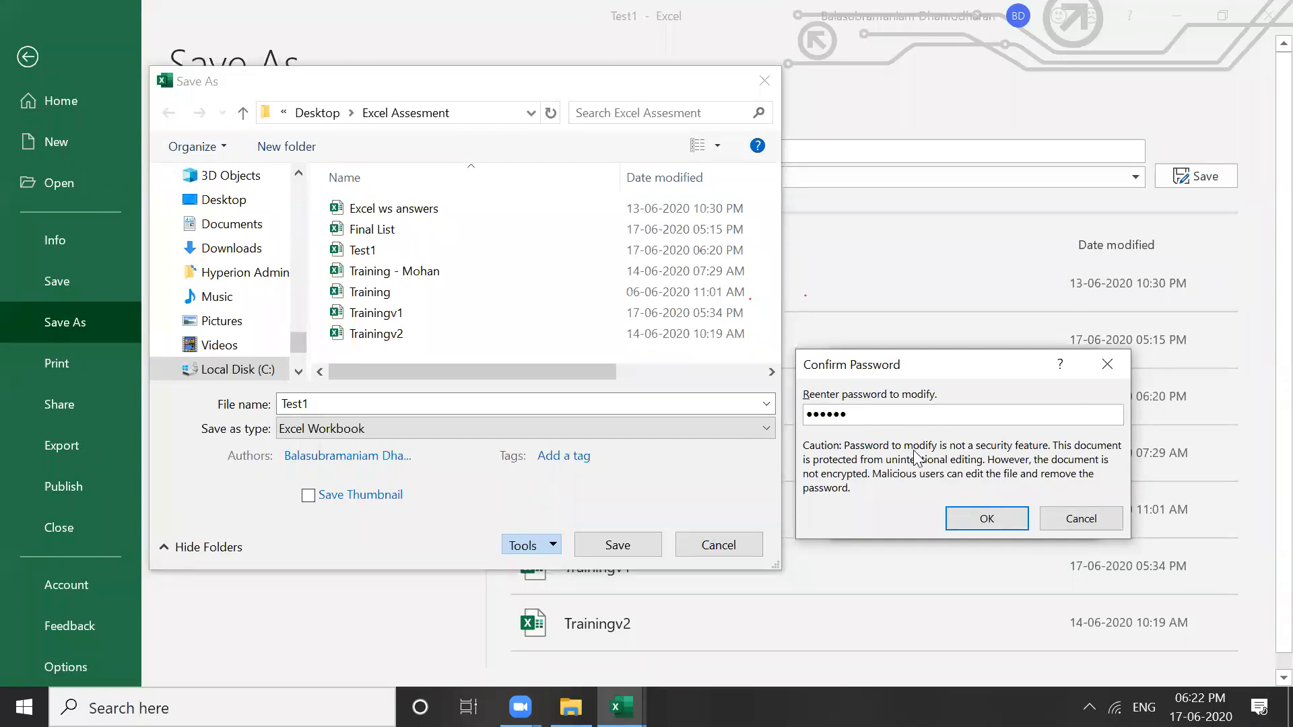
click(980, 517)
click(367, 403)
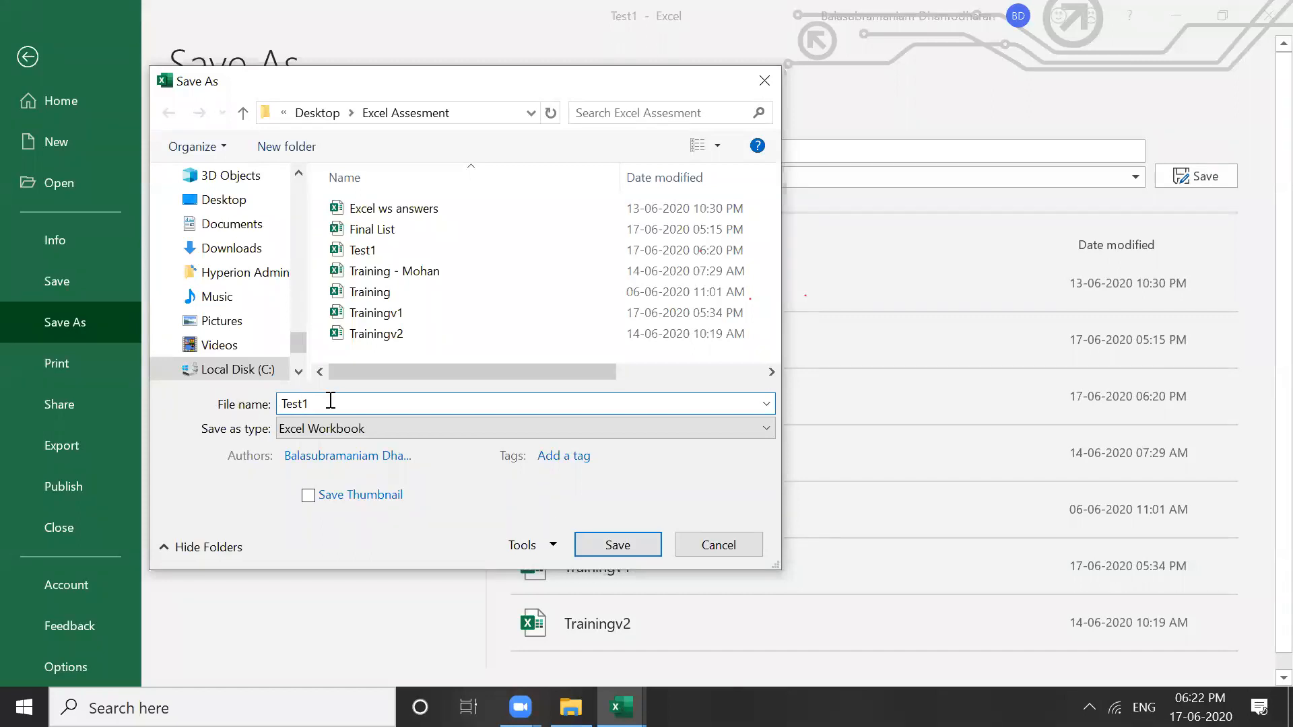
Replace the file name with 'Test2 - PasswordProtect' and save the workbook
key(BackSpace)
key(BackSpace)
key(BackSpace)
key(BackSpace)
key(BackSpace)
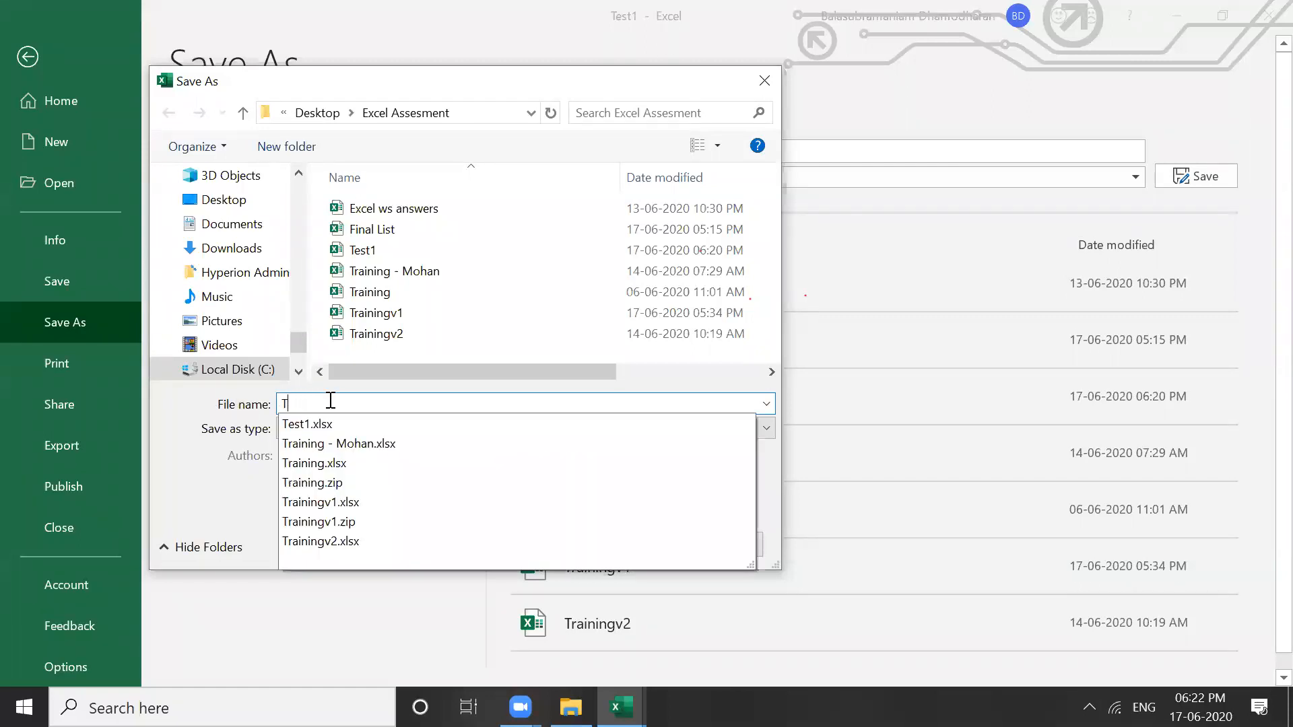
text(P)
key(BackSpace)
text(Test)
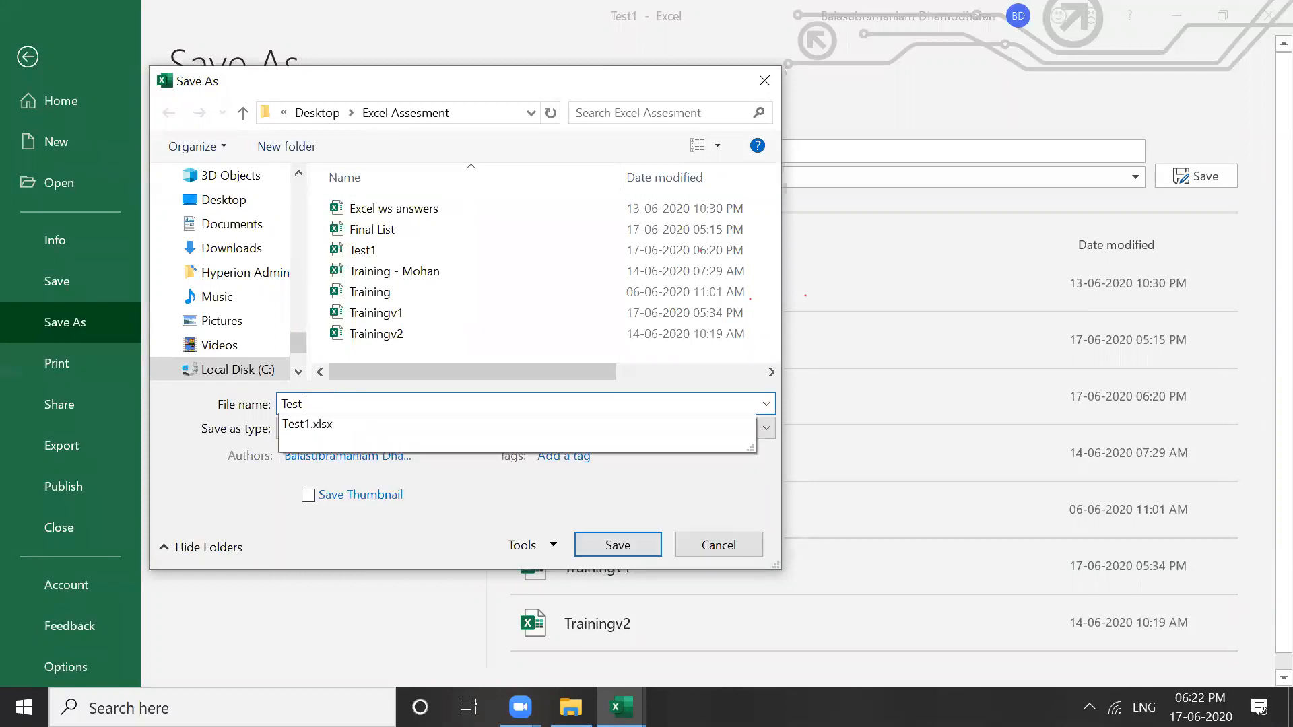
text(2 - Password)
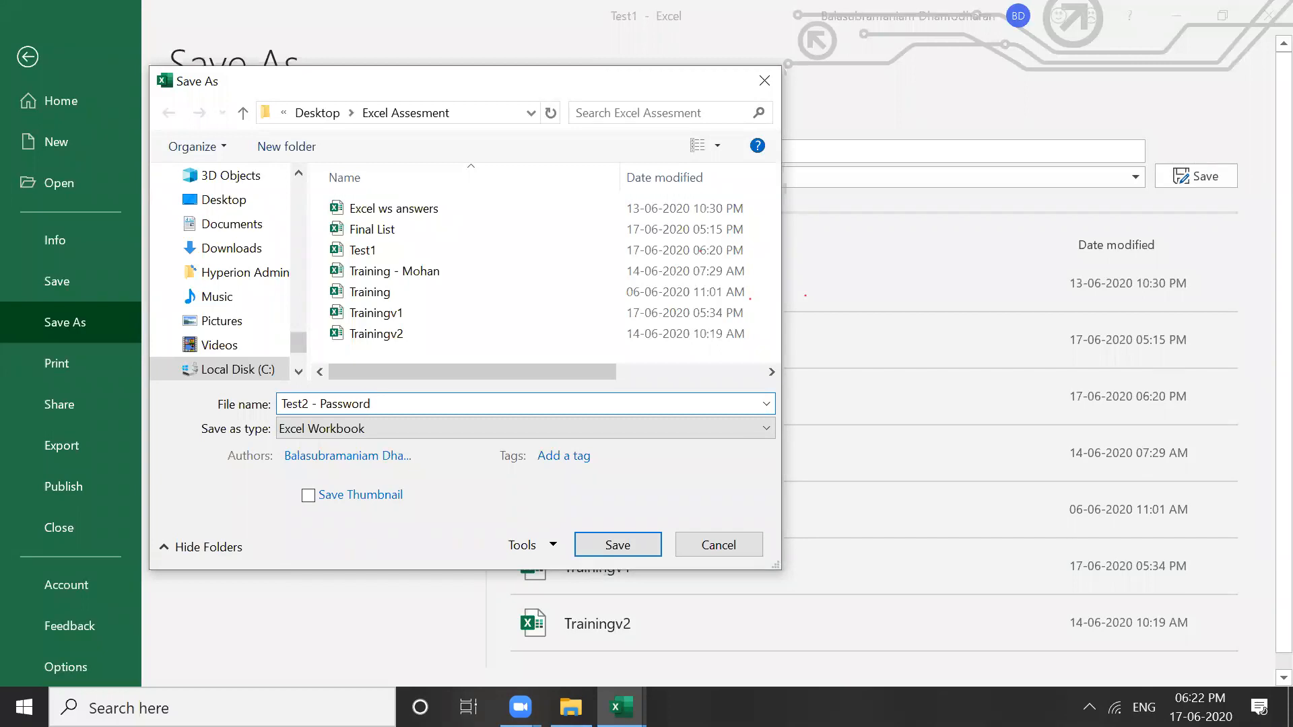
text(Protect)
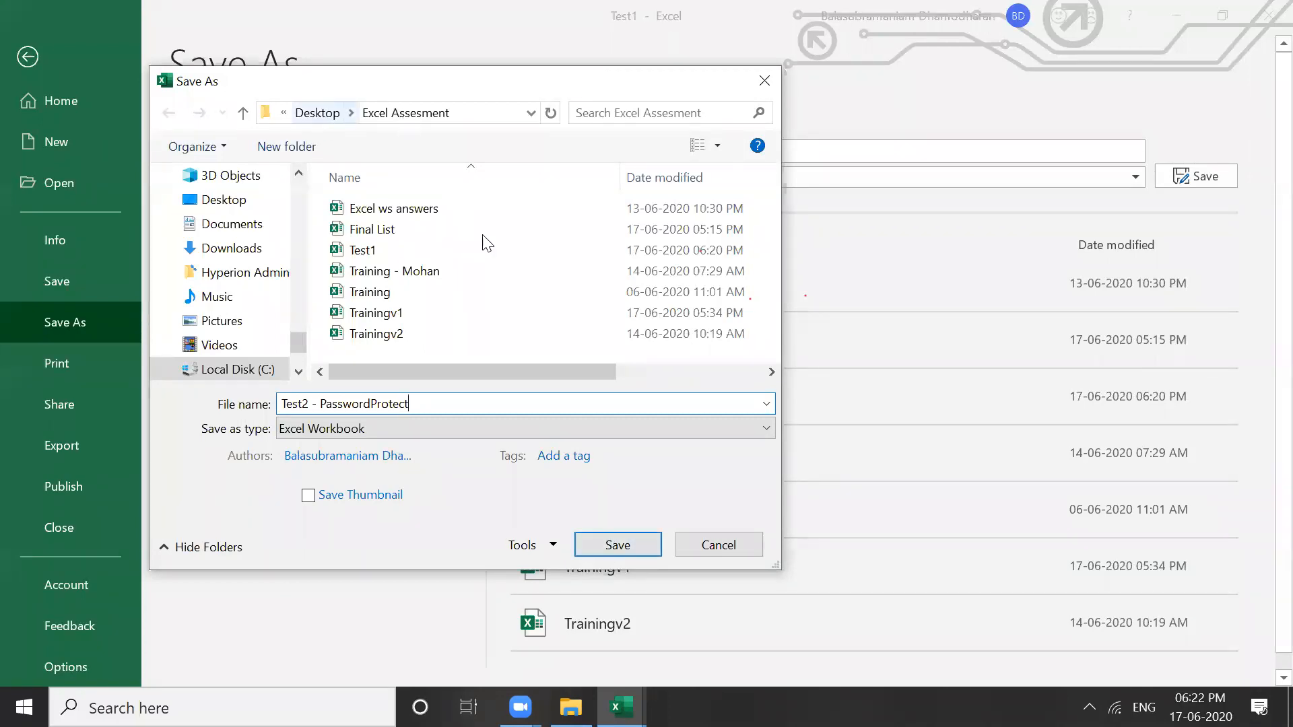
click(609, 551)
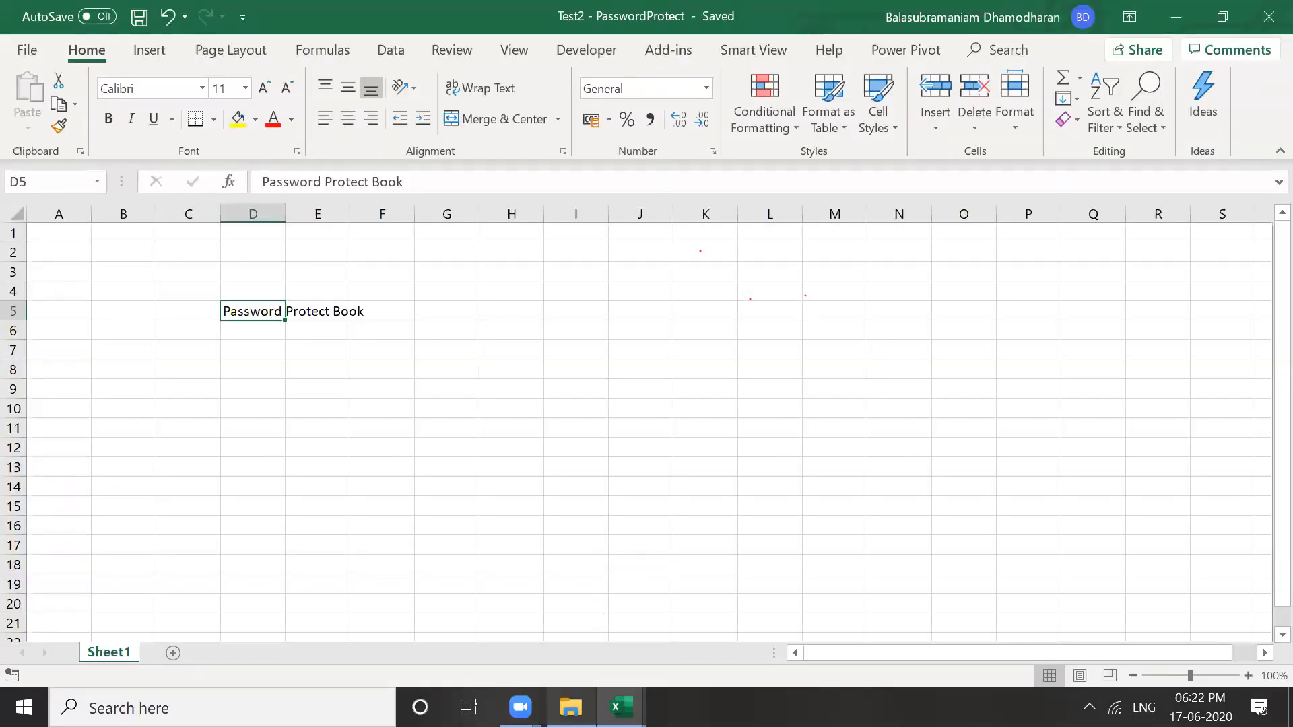
Return to File Explorer and open Test2 - PasswordProtect from the Excel Assesment folder
click(571, 707)
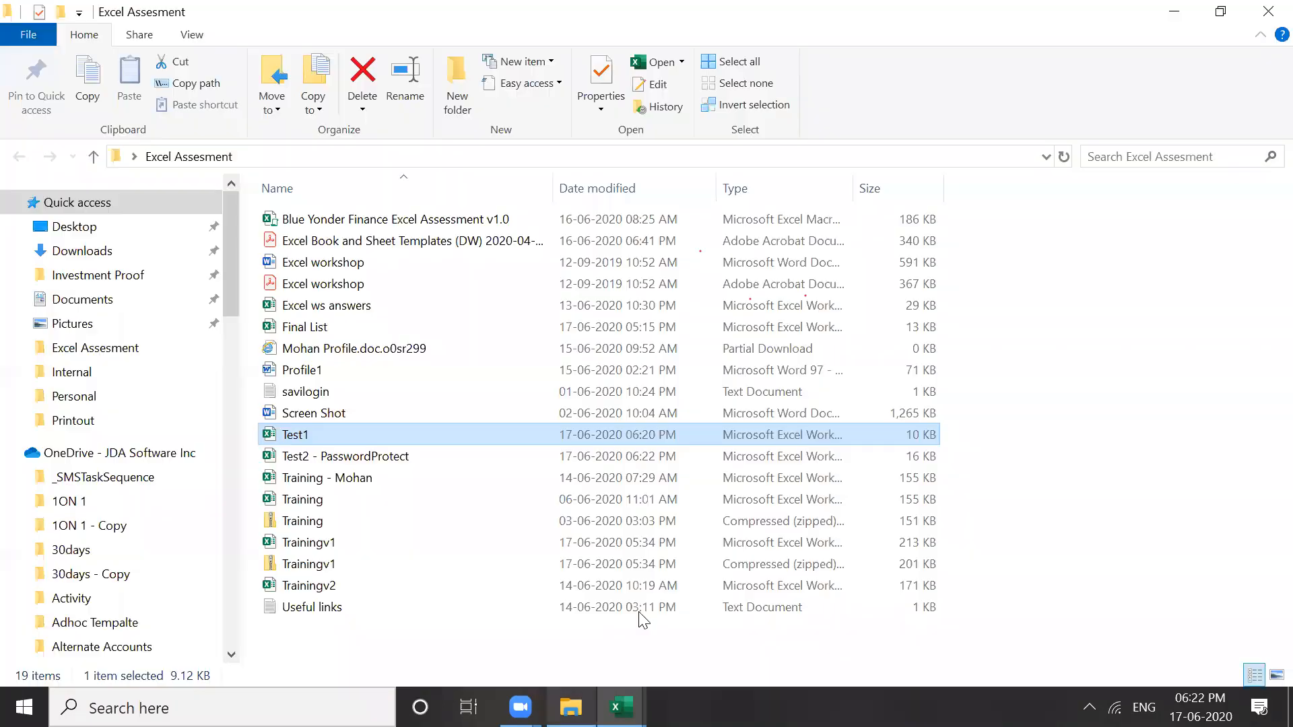
click(1259, 15)
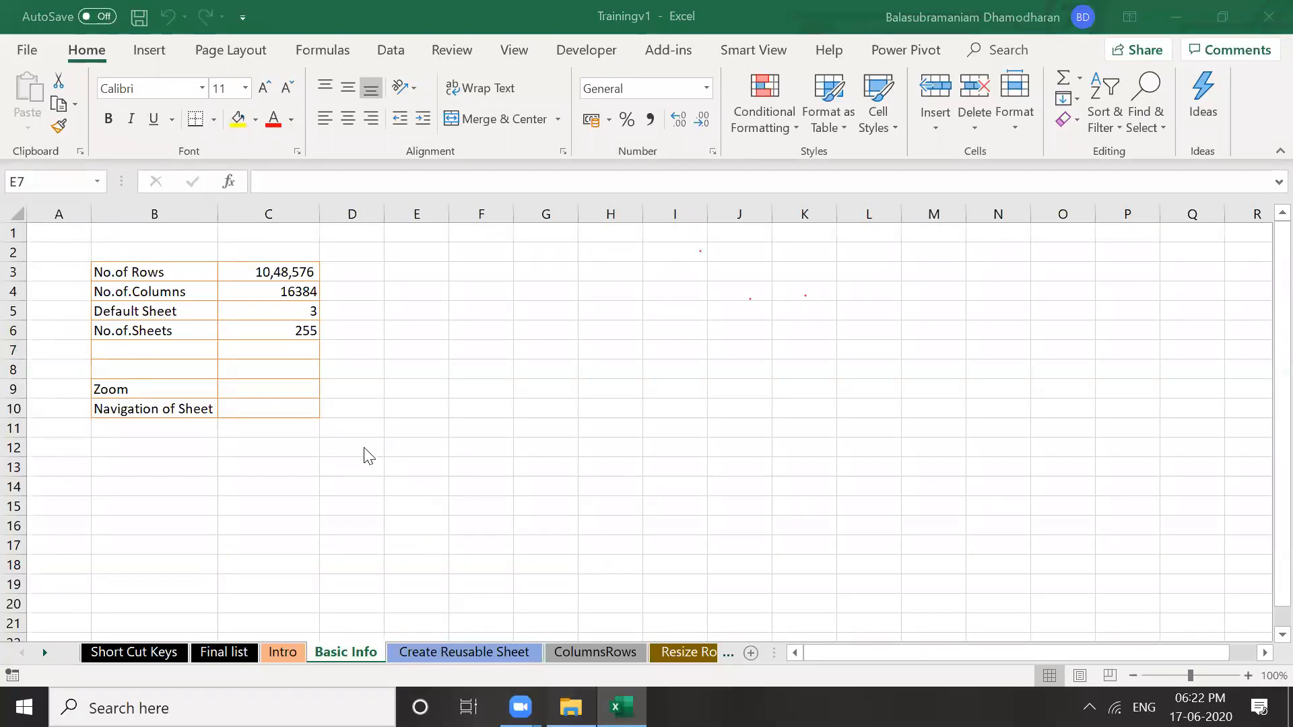
key(alt+Tab)
key(Down)
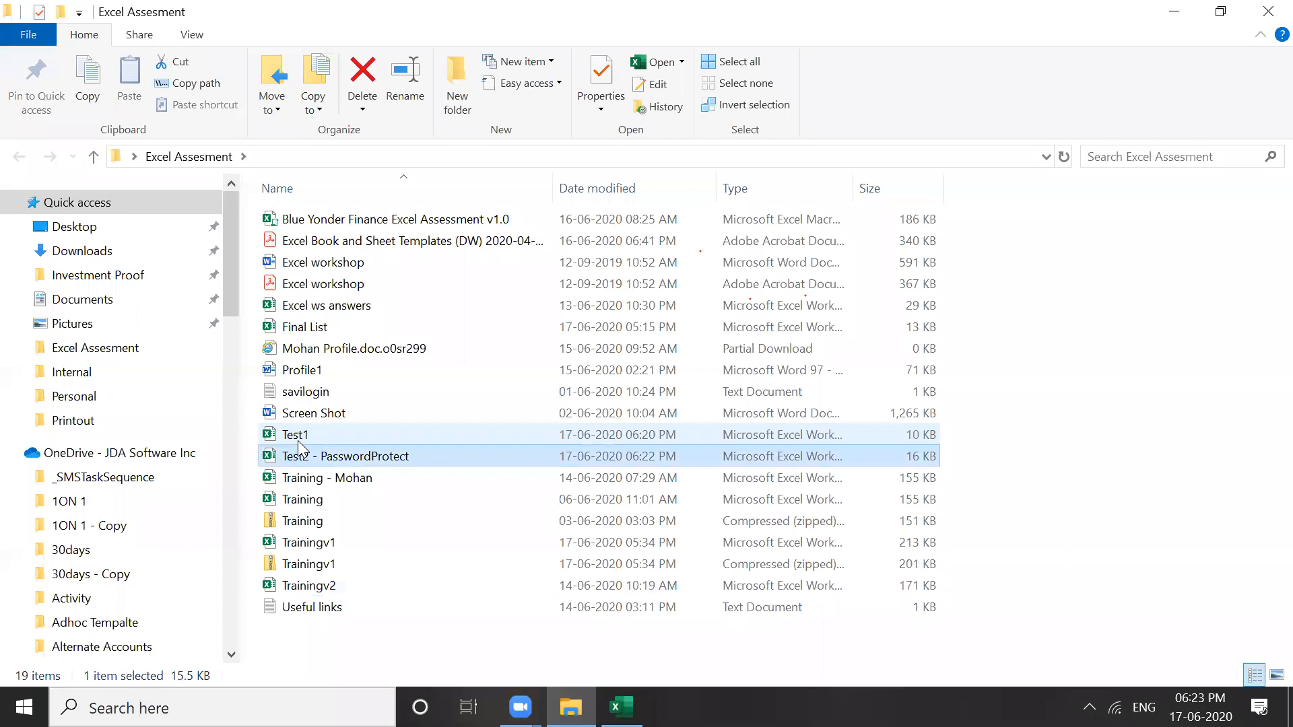
key(Up)
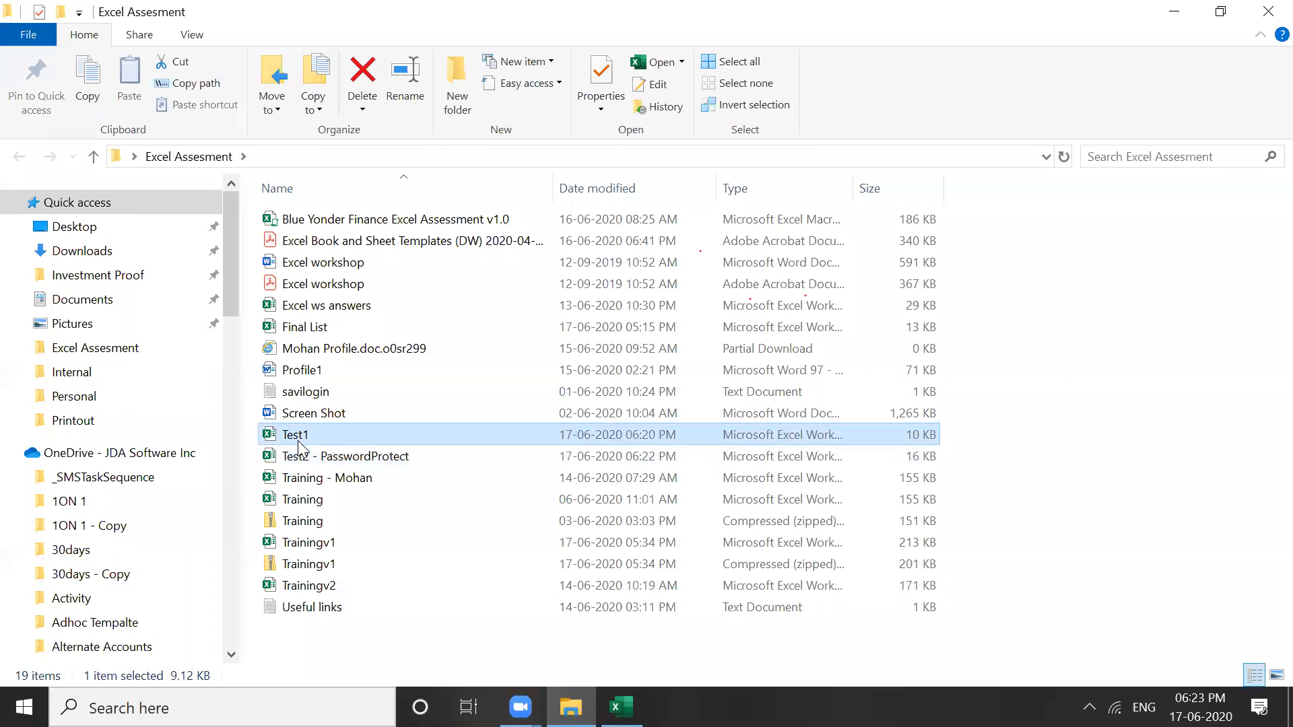
right_click(299, 443)
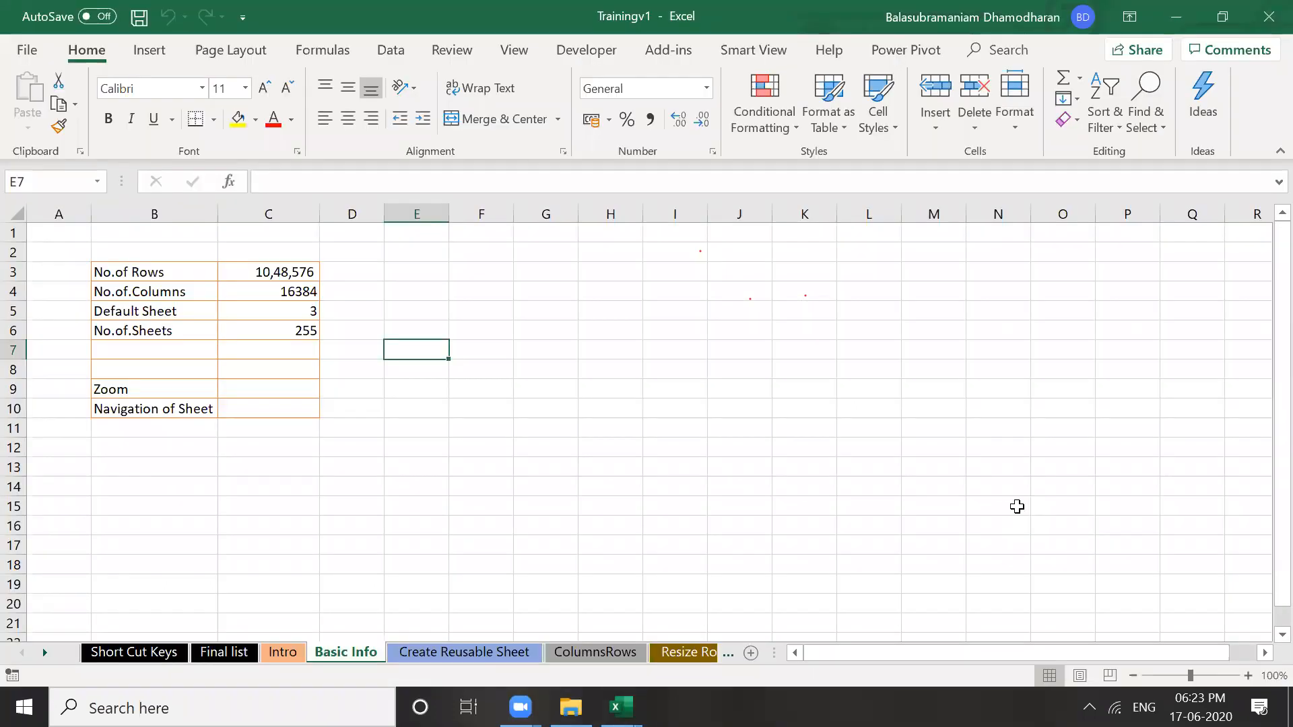
click(283, 325)
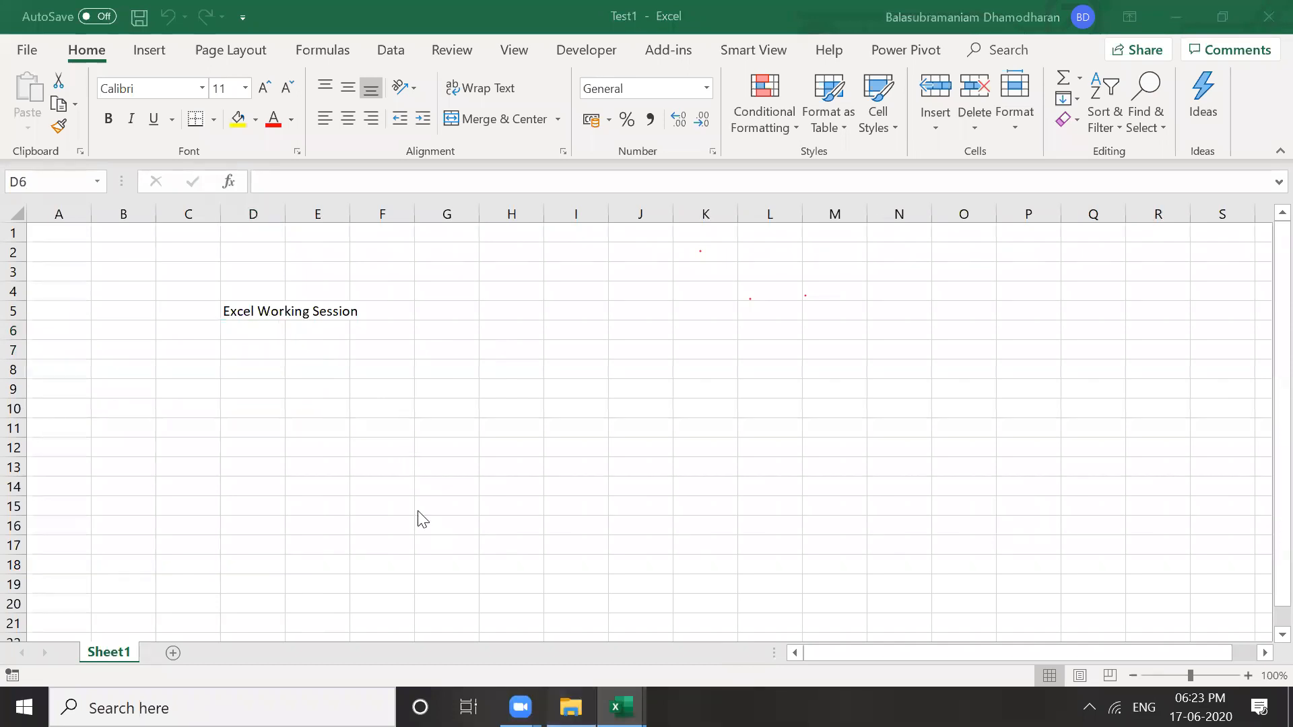
key(alt+Tab)
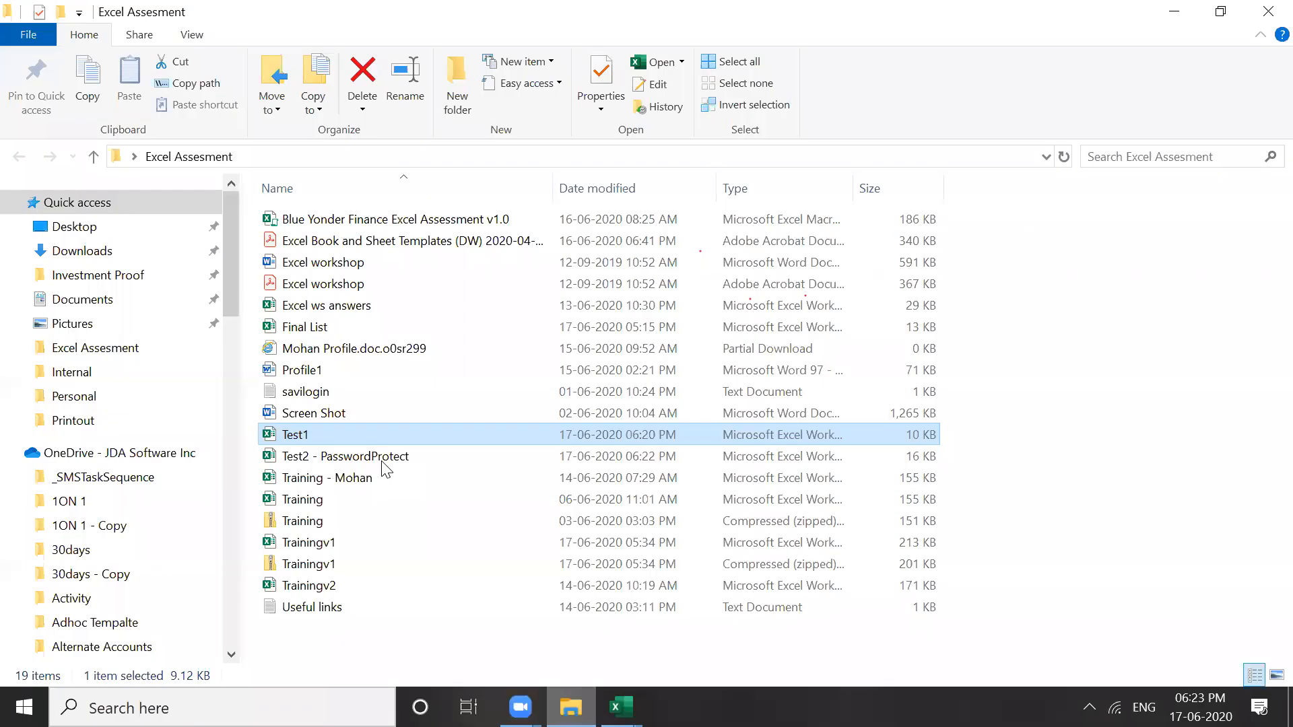
click(386, 465)
right_click(382, 462)
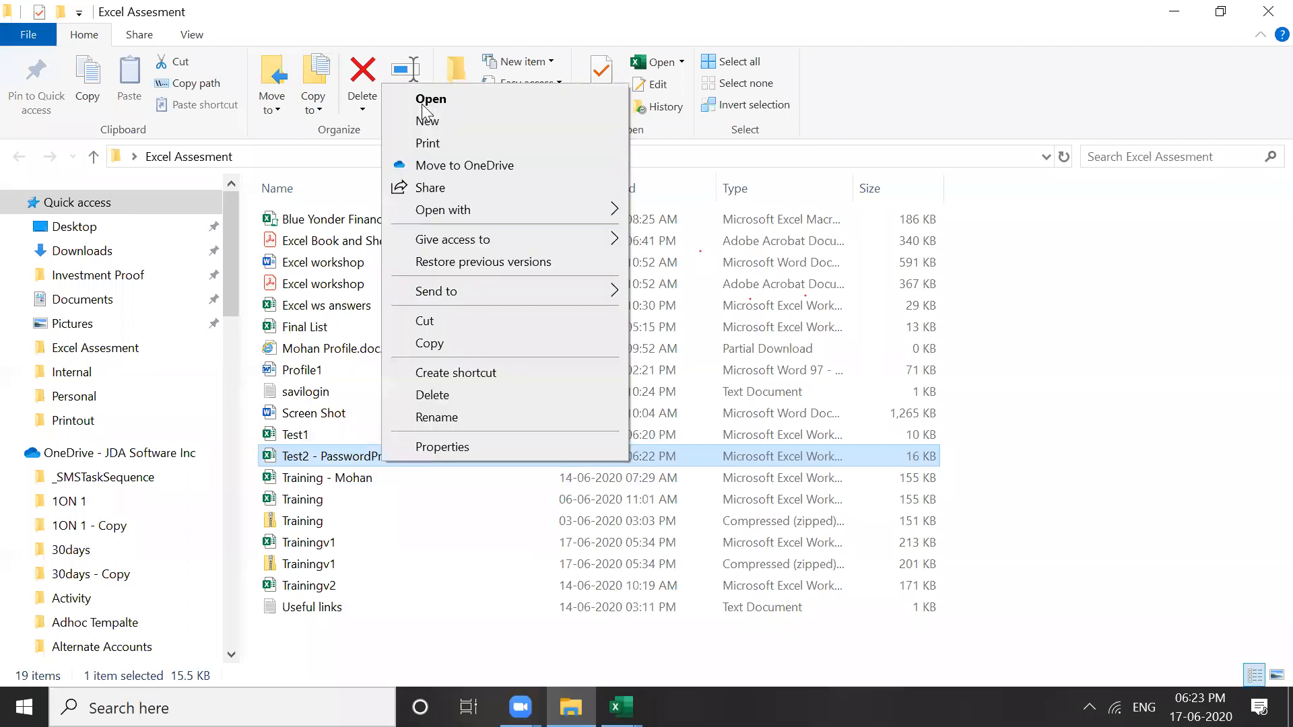
click(431, 99)
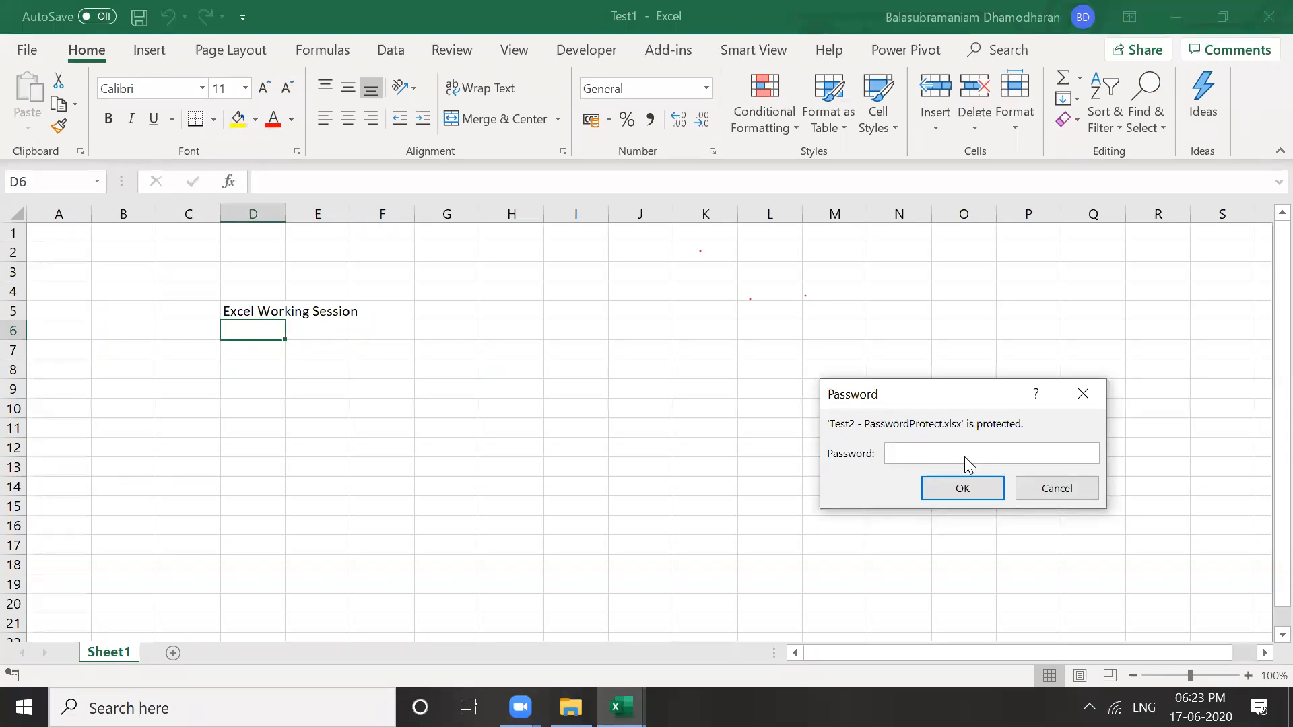
Enter the open and write-access passwords to unlock Test2 - PasswordProtect, then select D5
text(123456)
click(963, 488)
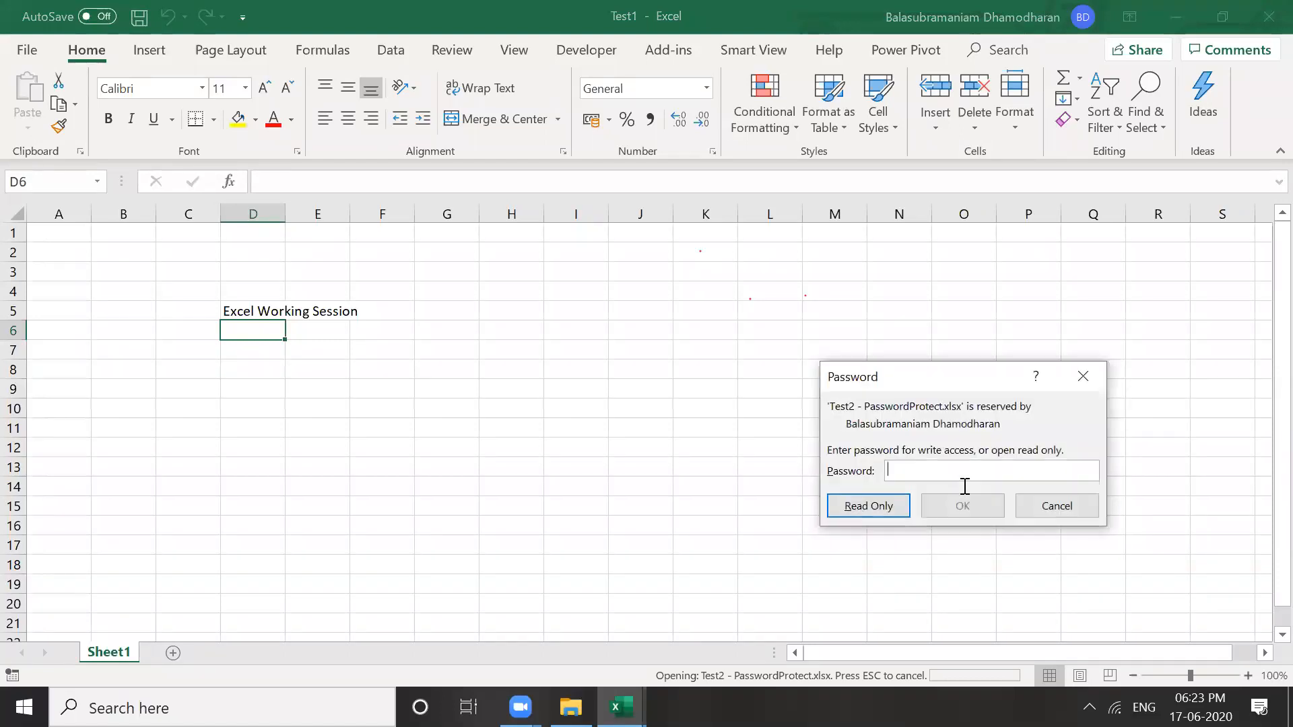
text(123456)
click(961, 505)
drag(231, 367, 250, 309)
click(249, 309)
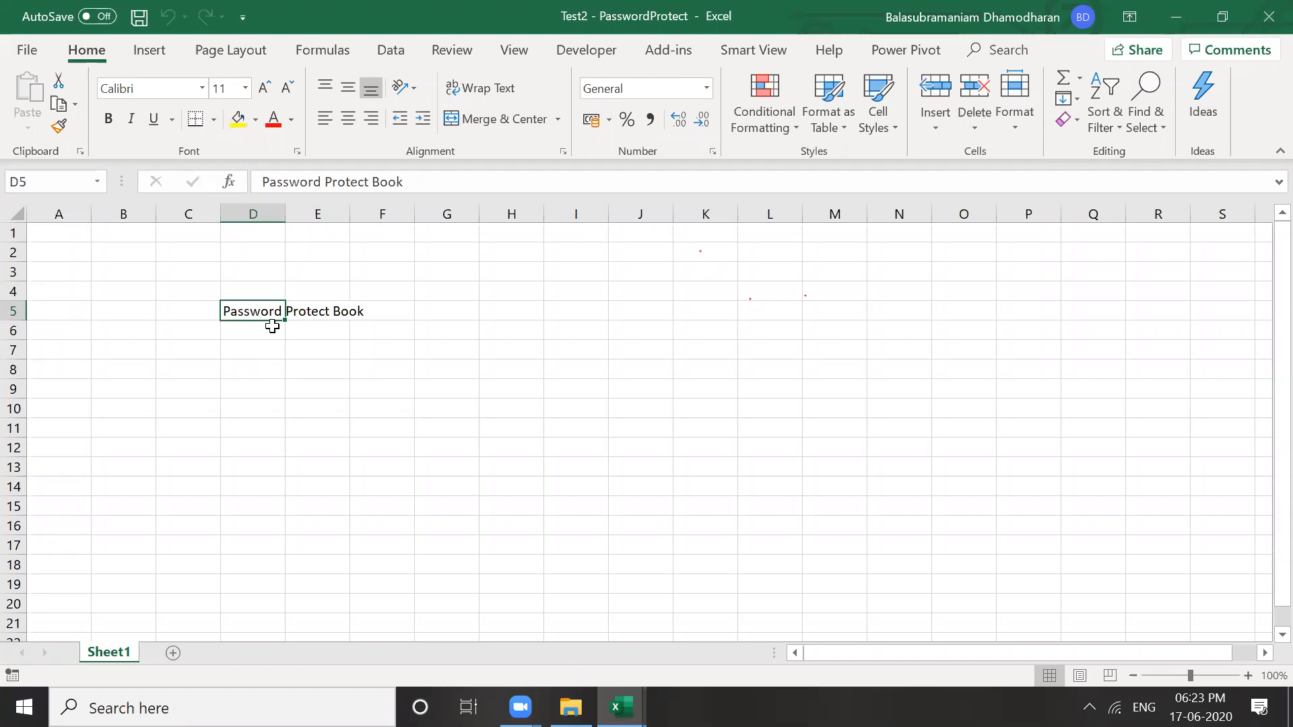
click(627, 330)
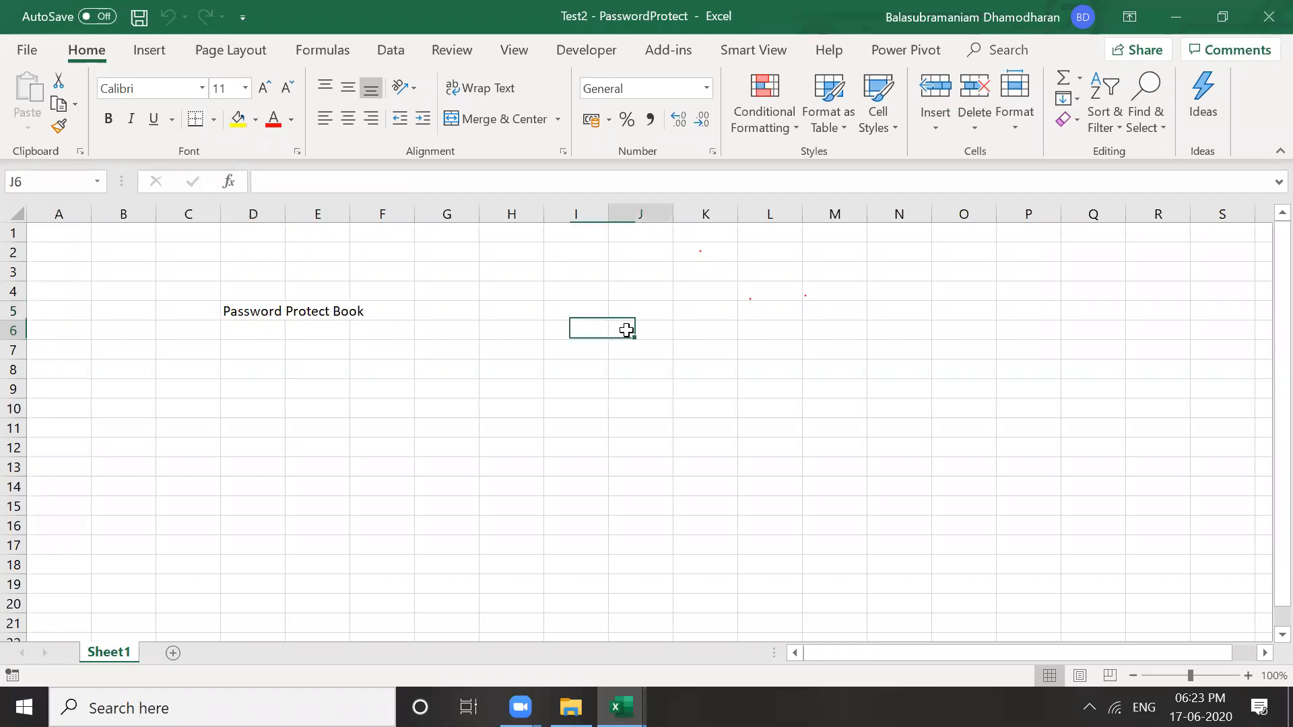
click(677, 291)
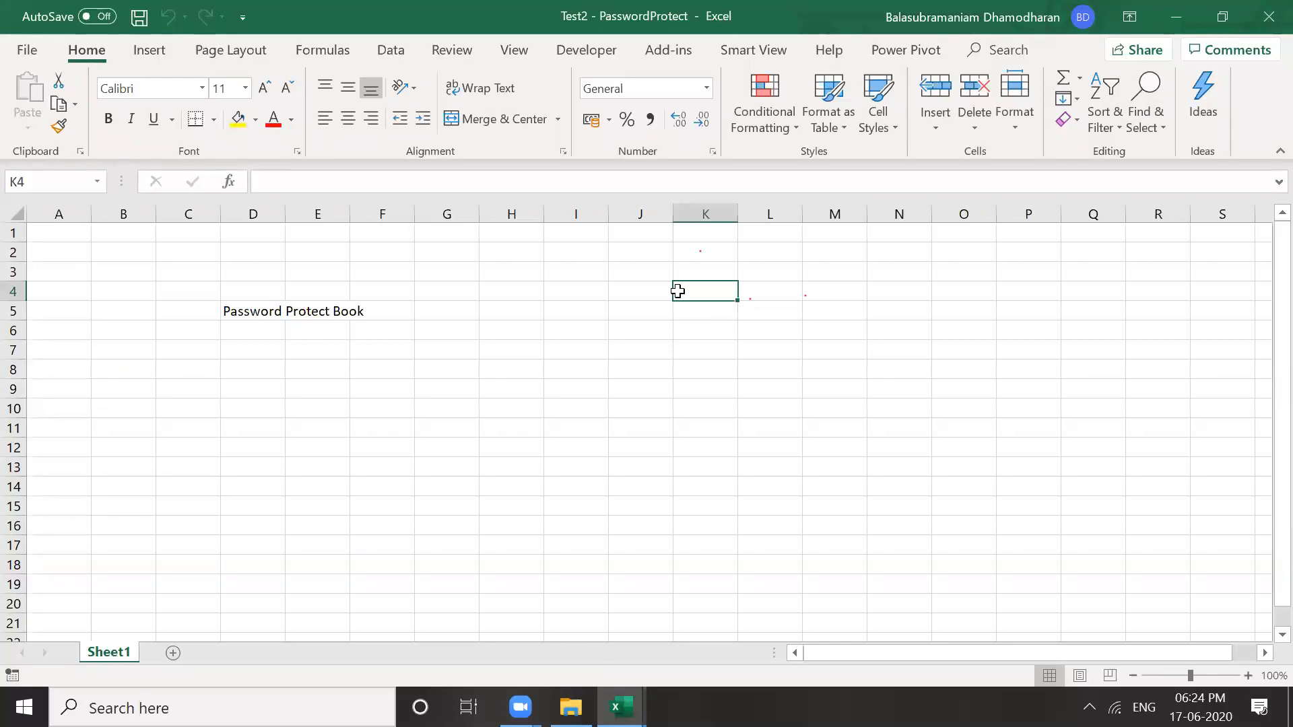
click(317, 407)
click(116, 334)
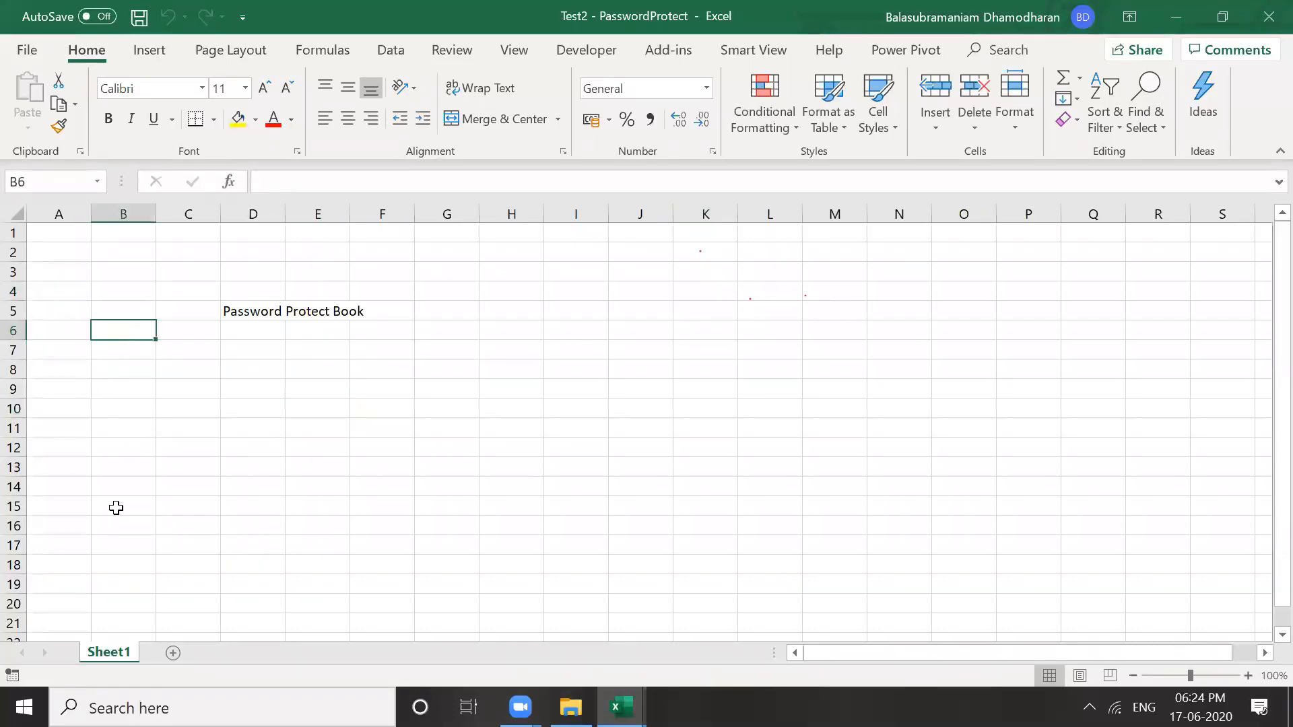
click(263, 471)
key(Up)
key(Up)
key(Up)
key(Up)
key(Up)
key(Up)
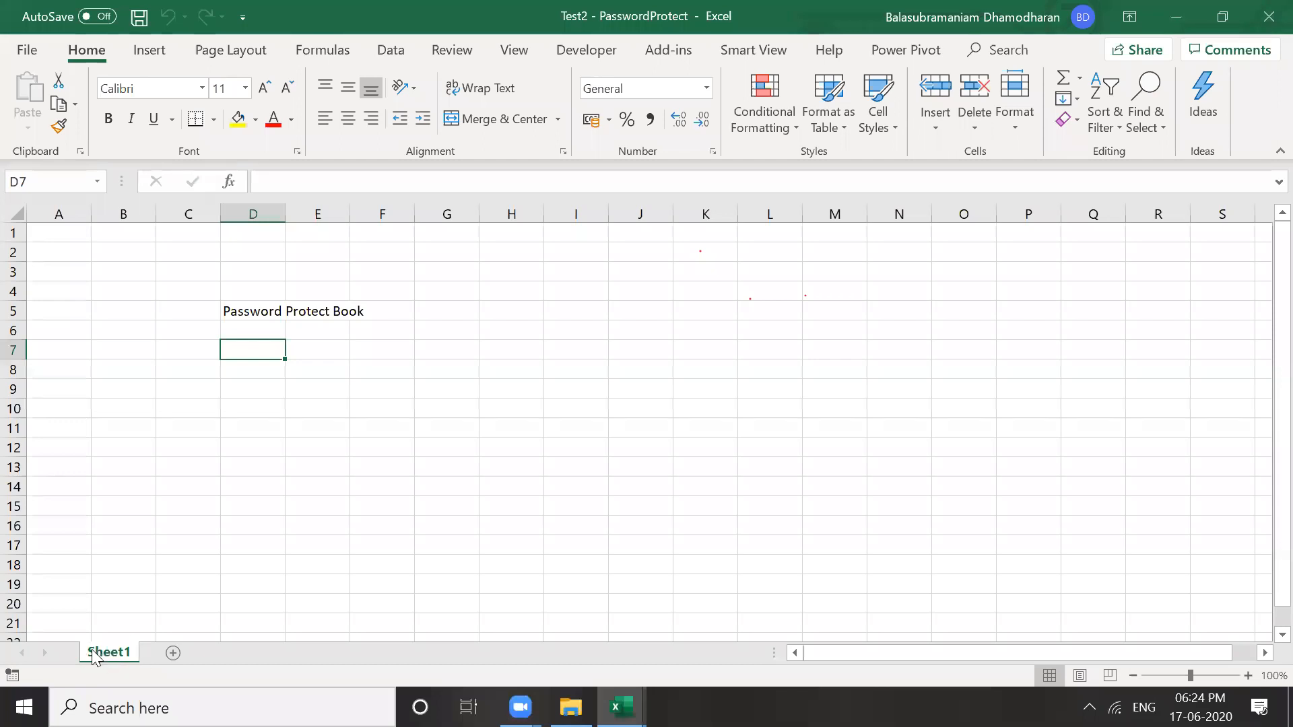
click(127, 585)
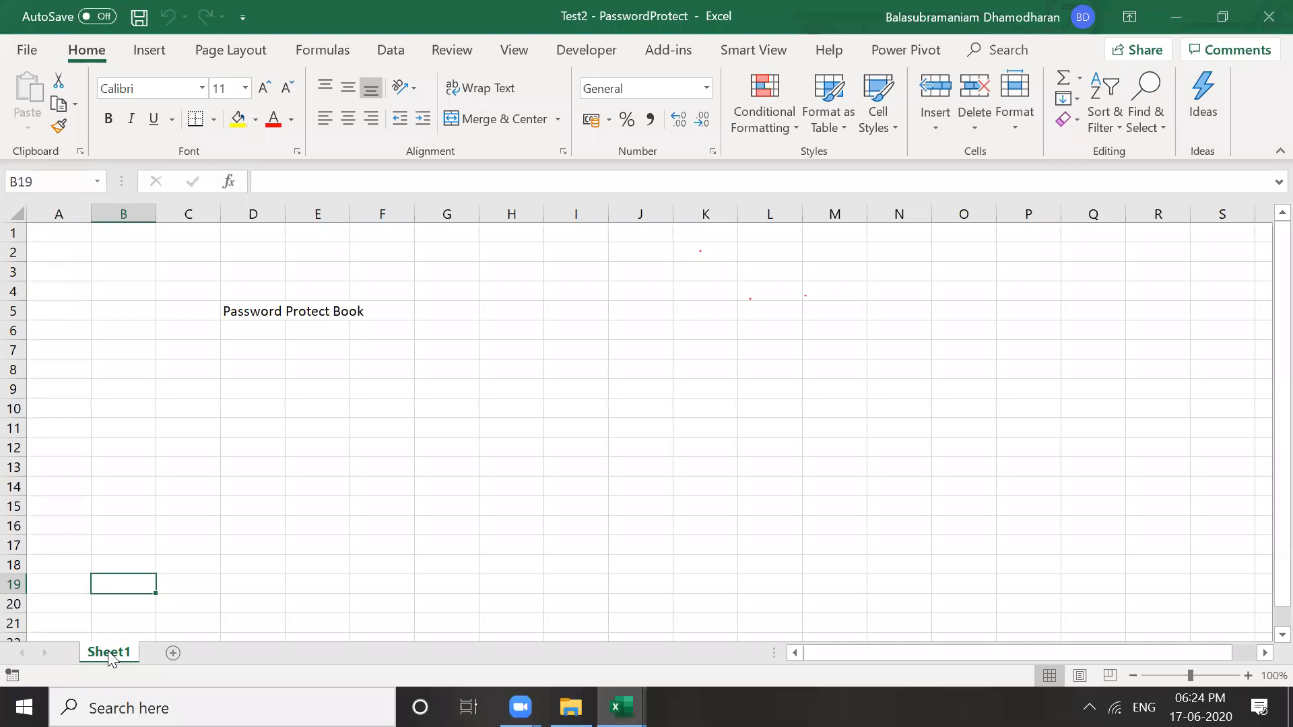
click(200, 478)
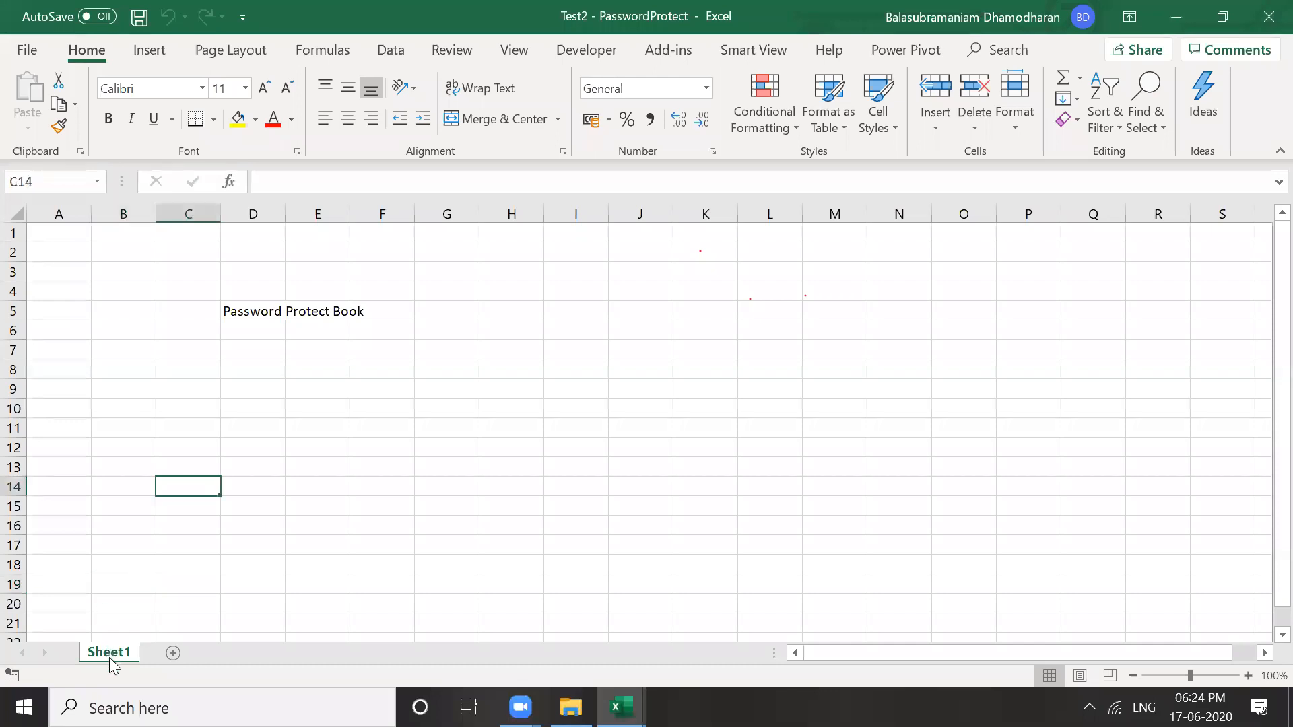
click(140, 559)
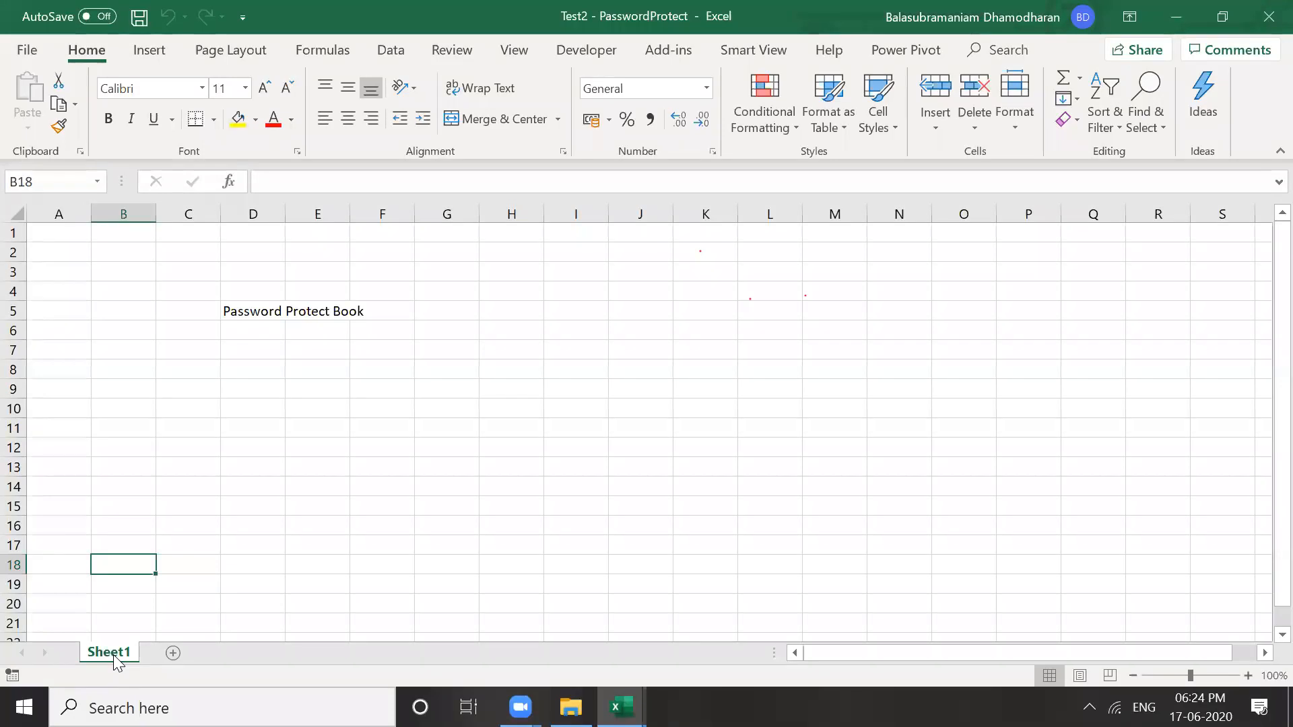
click(176, 598)
click(120, 637)
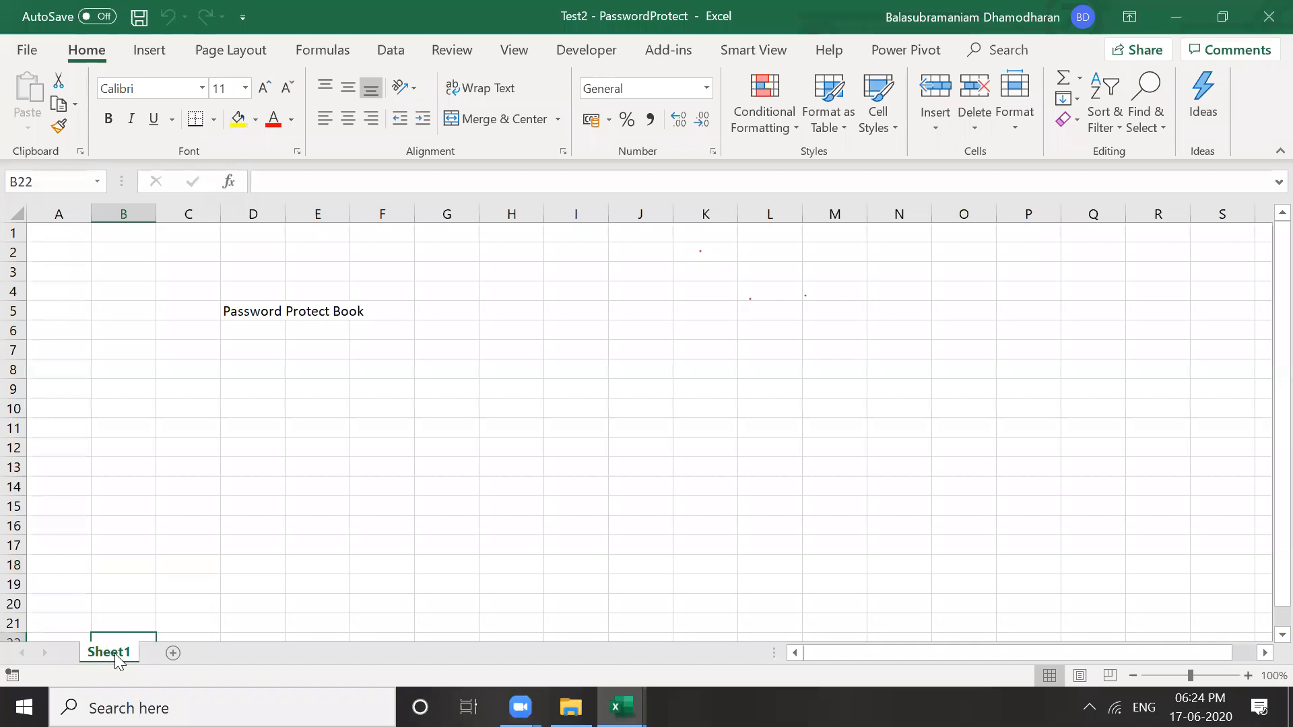
click(179, 563)
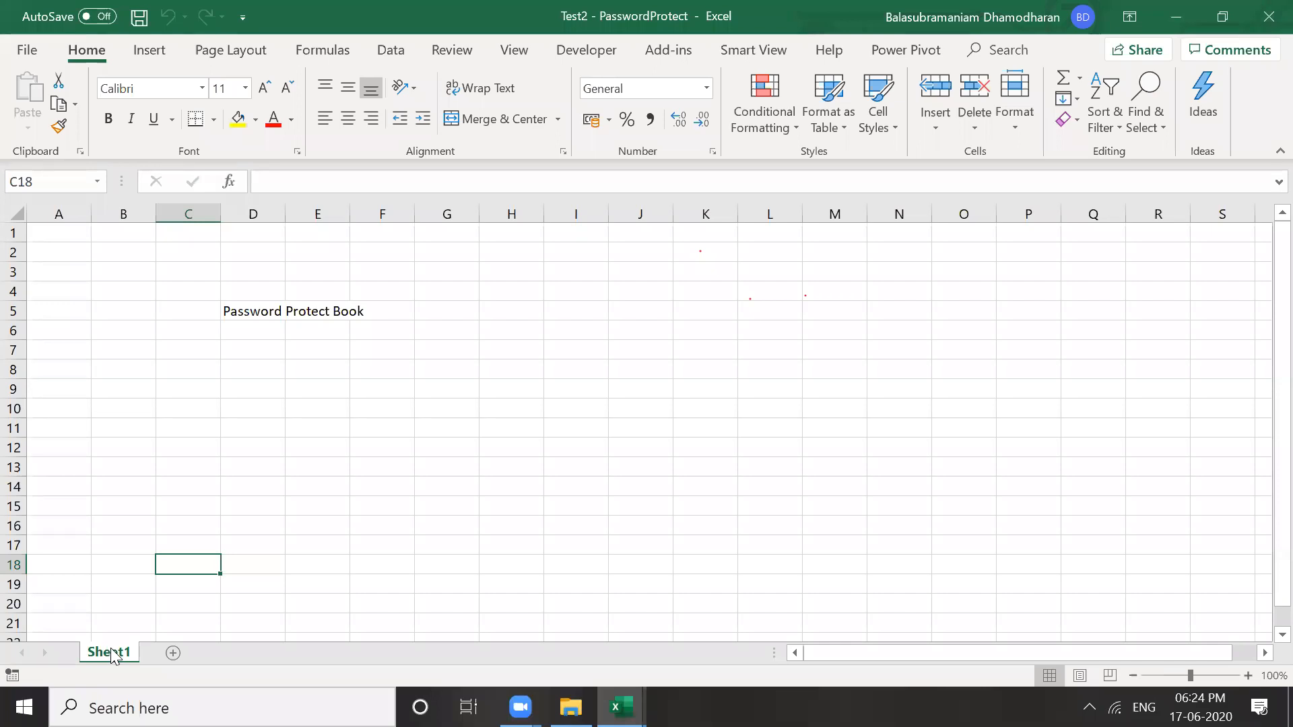
Rename Sheet1 to Workings from the tab's right-click menu
right_click(111, 657)
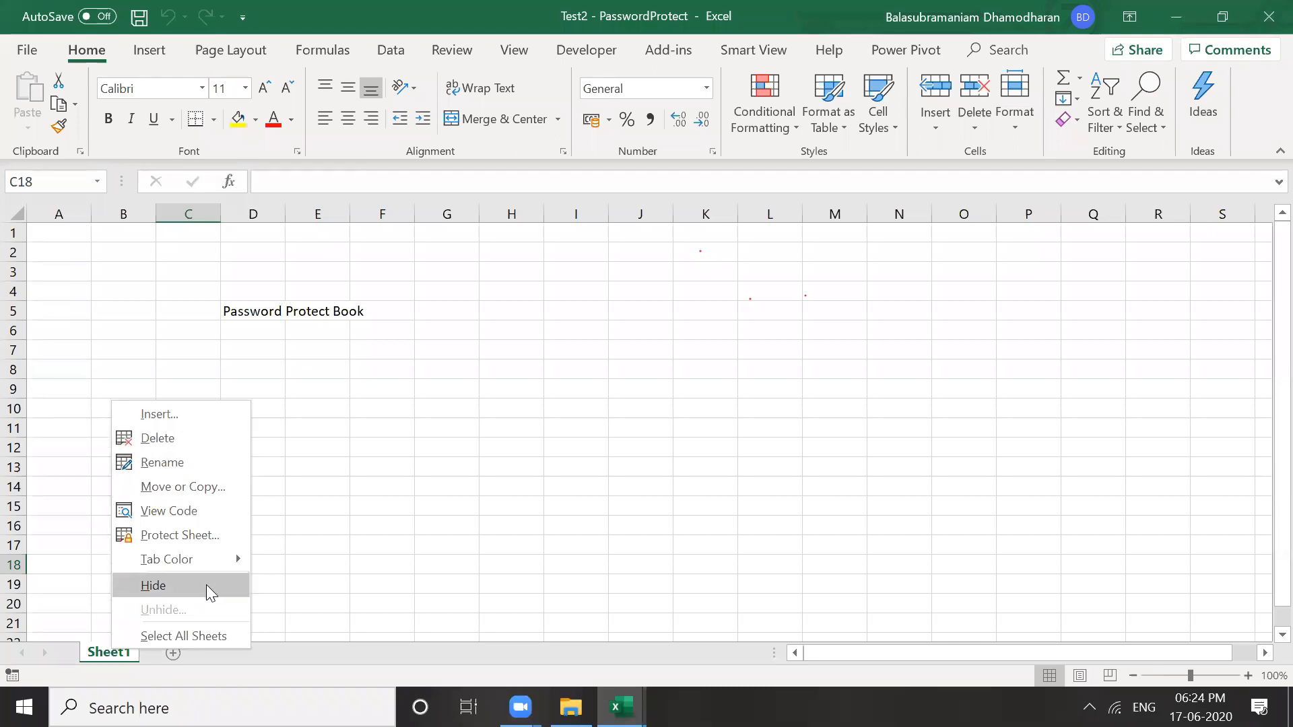
click(173, 463)
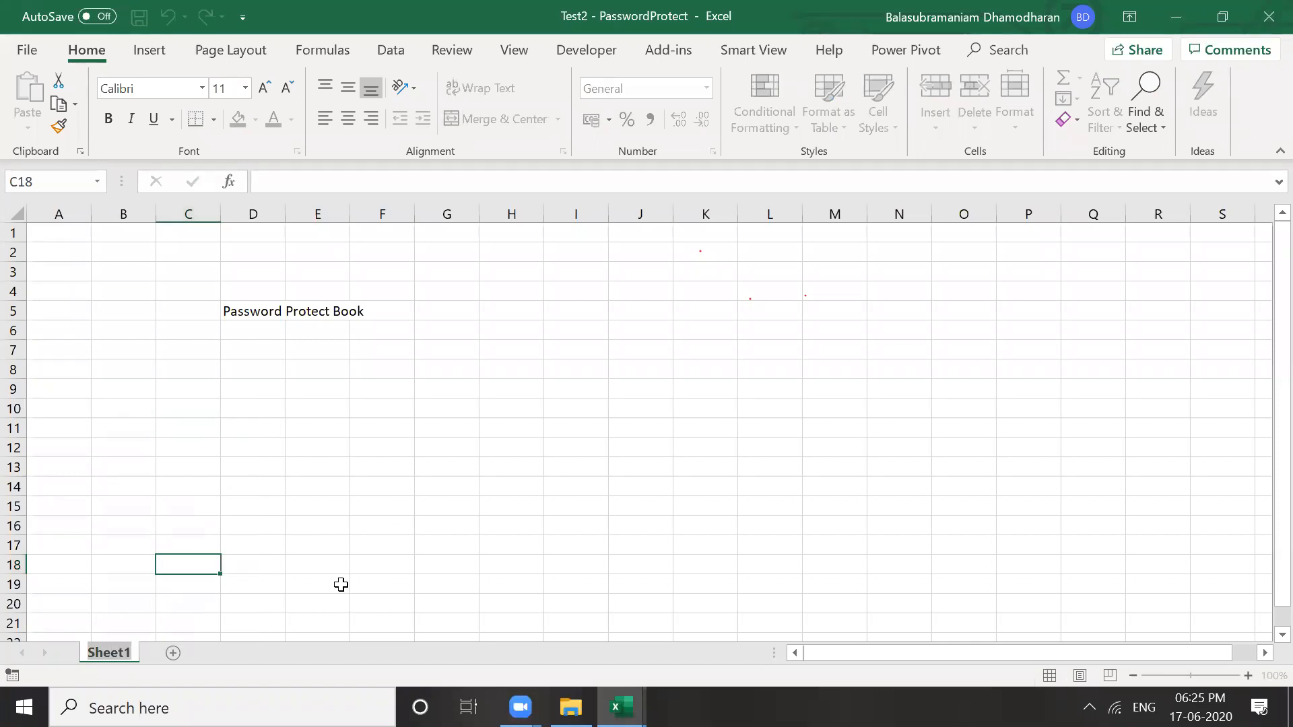
text(Working)
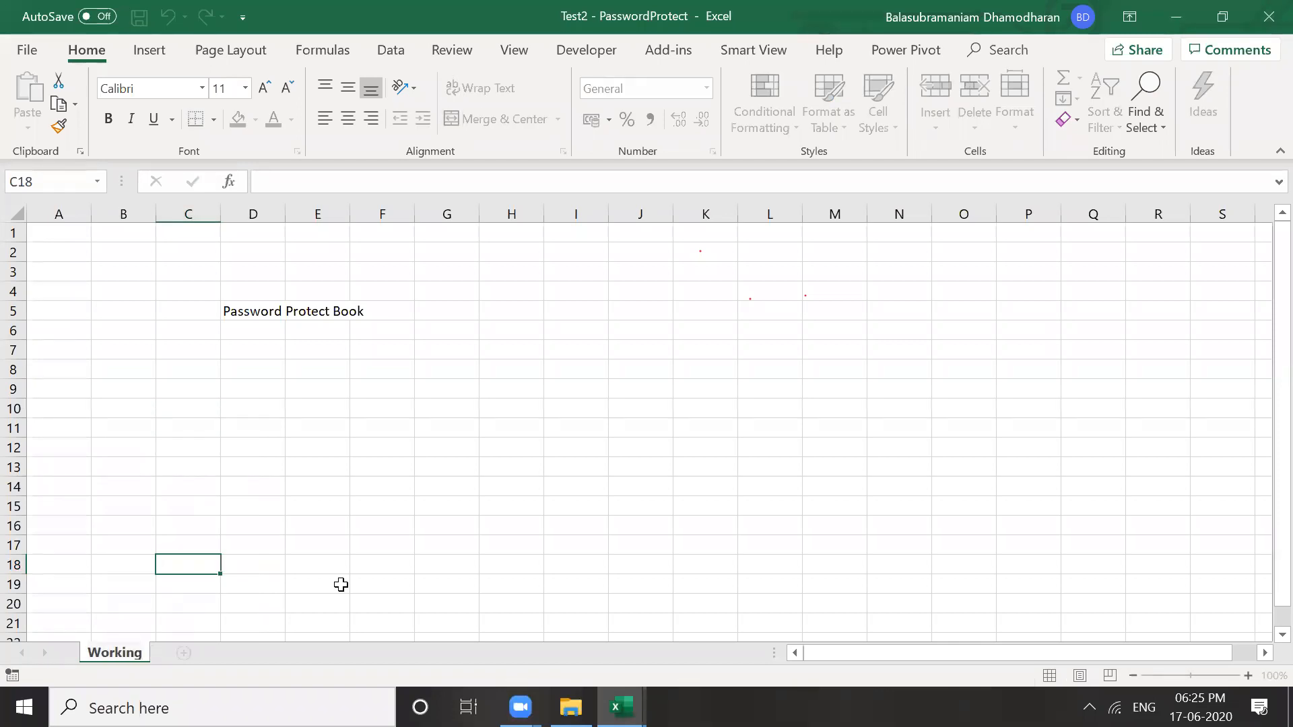
text(s)
key(Return)
click(151, 561)
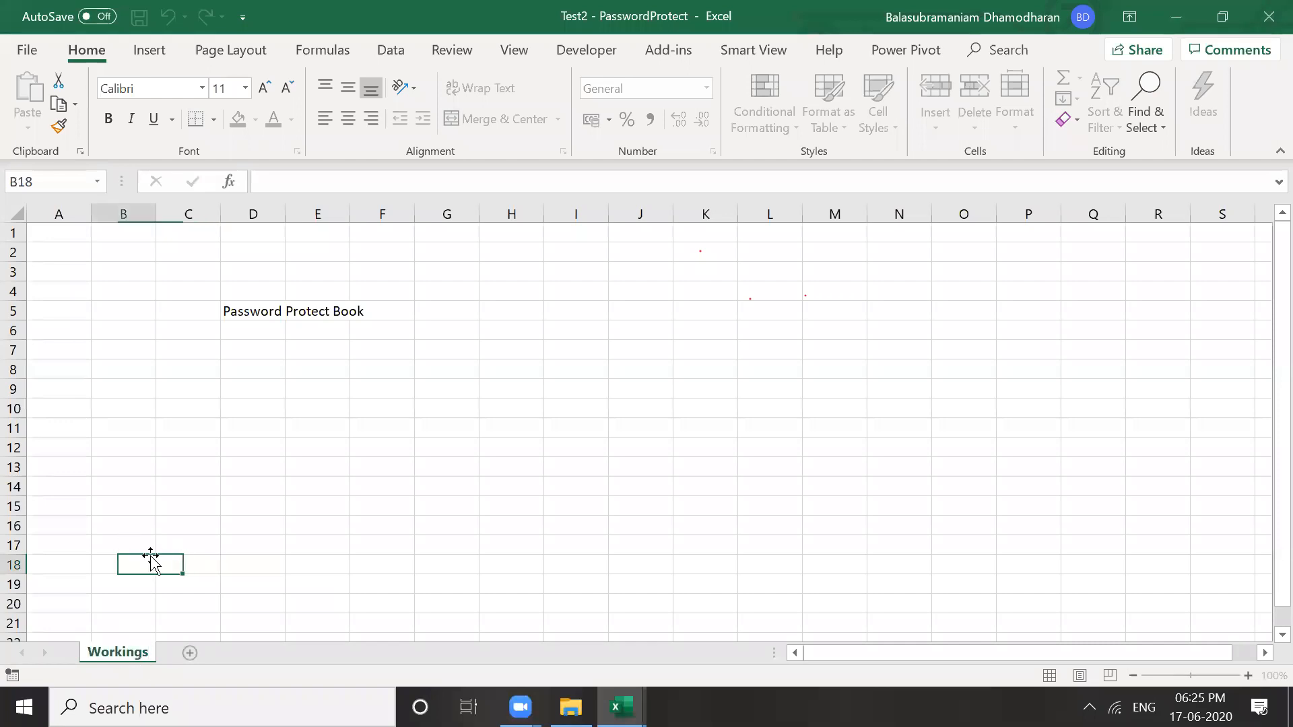
click(193, 465)
click(169, 513)
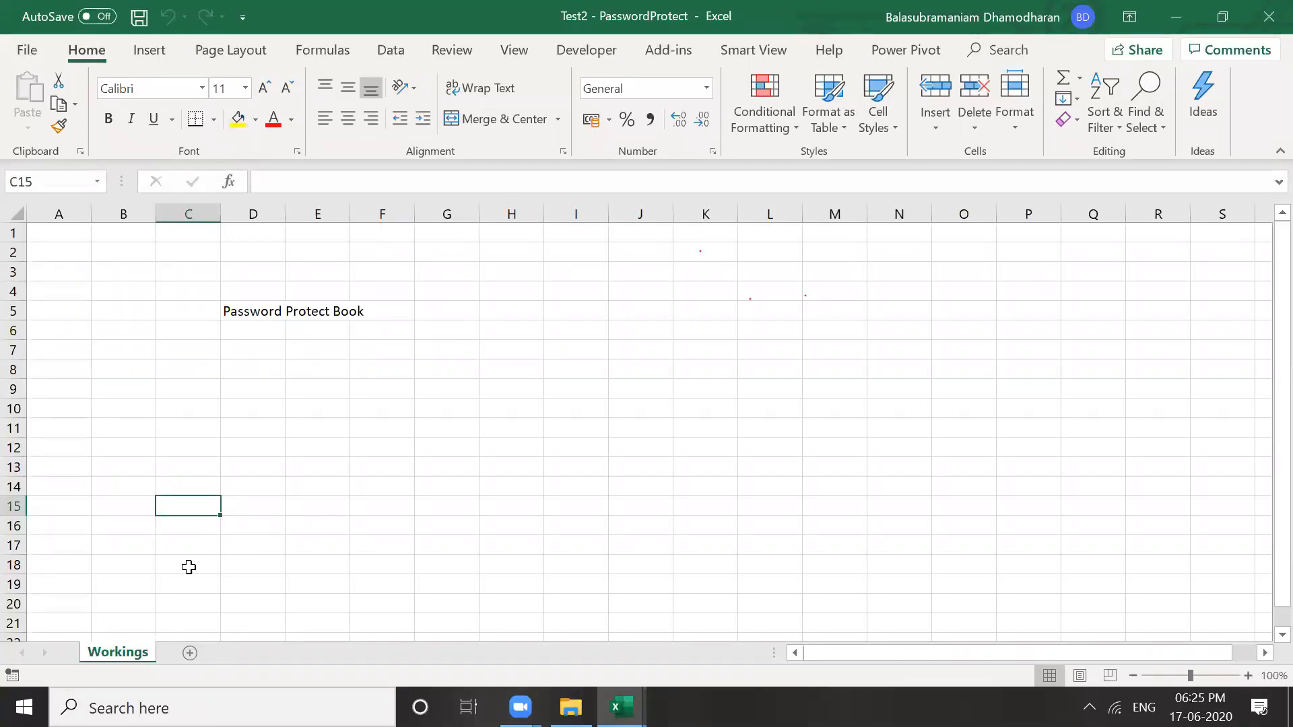
Rename the Workings sheet to File by double-clicking its tab
double_click(111, 648)
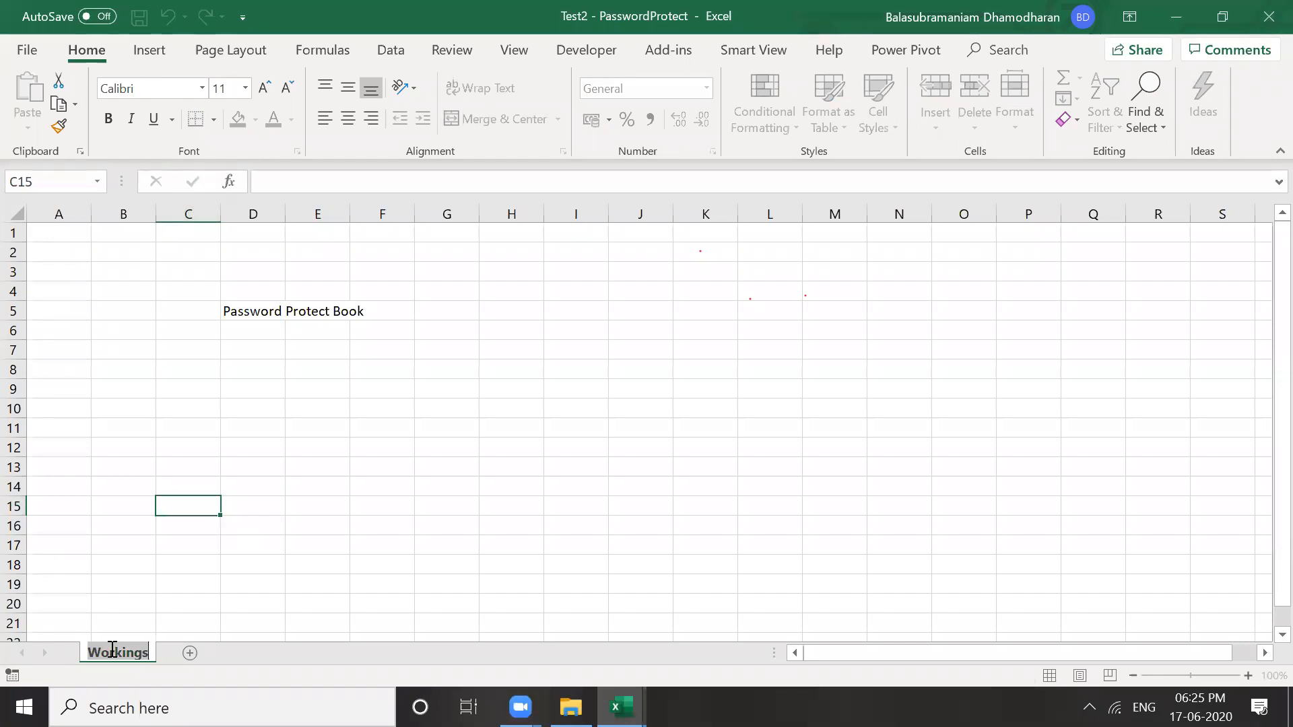
text(File)
click(178, 561)
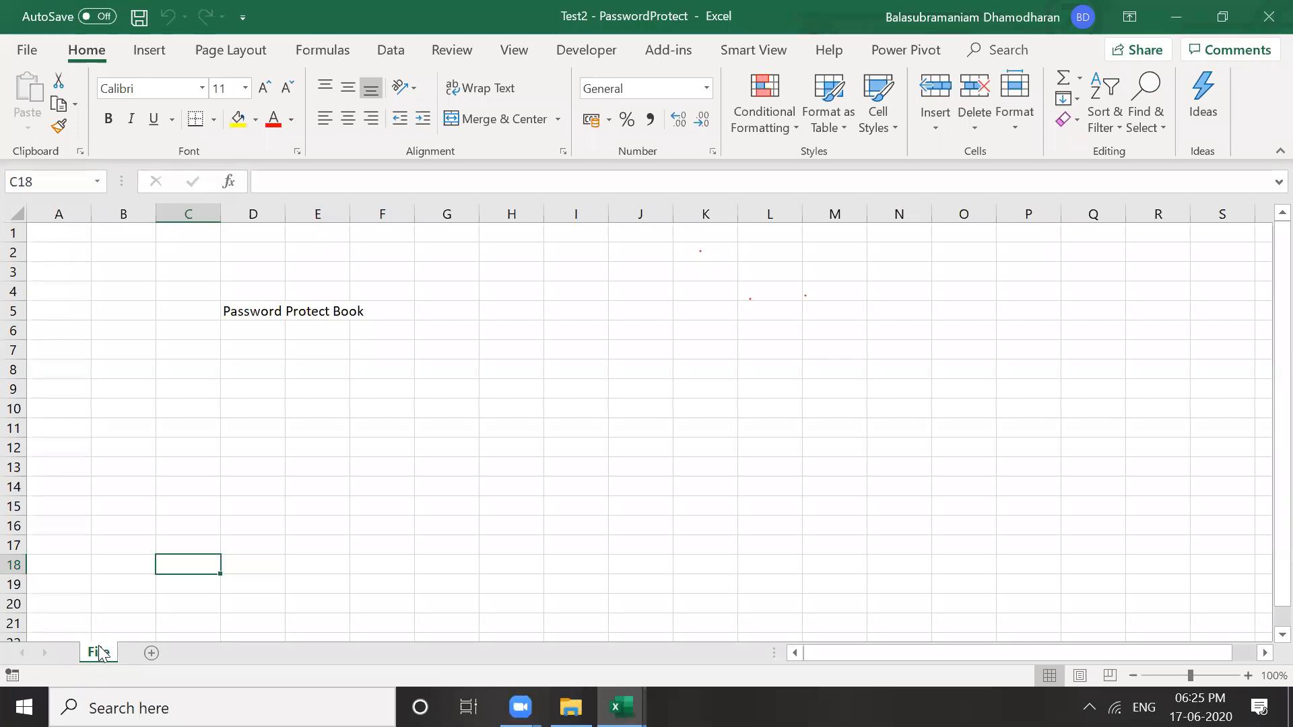
click(151, 540)
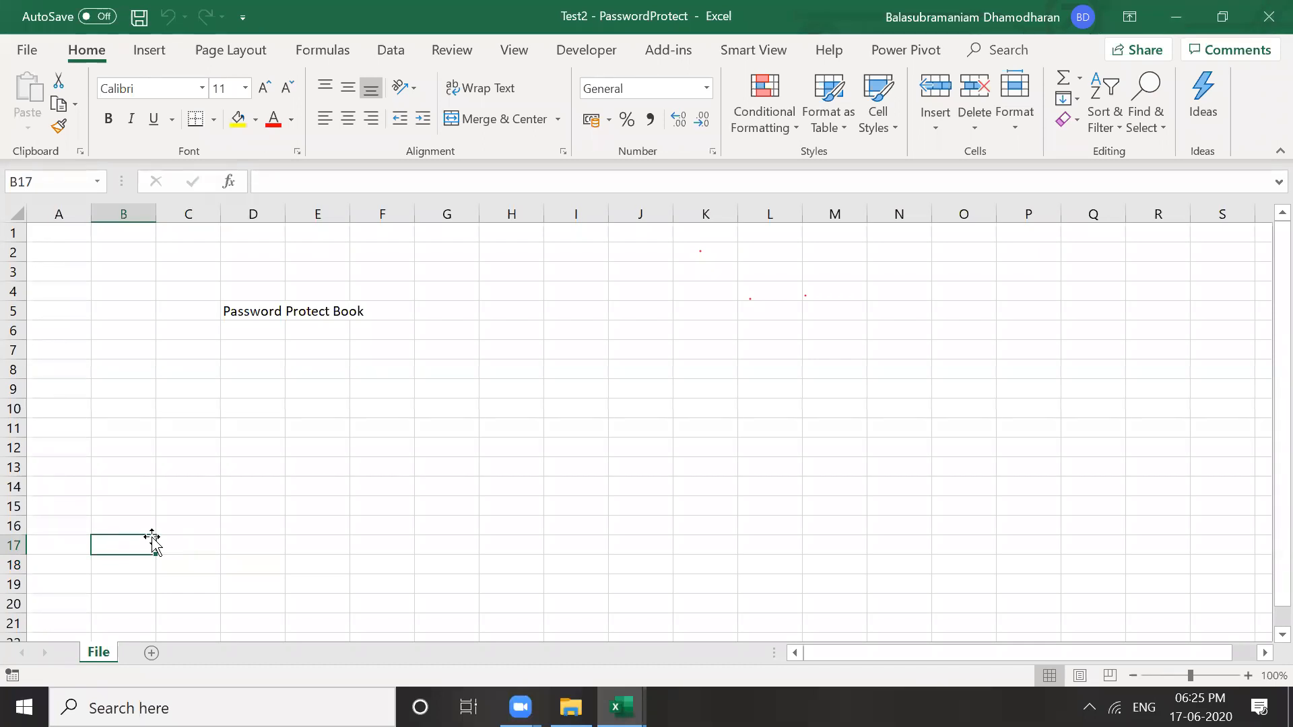
Add two blank worksheets, one with the new-sheet button and one through the Insert dialog
click(150, 653)
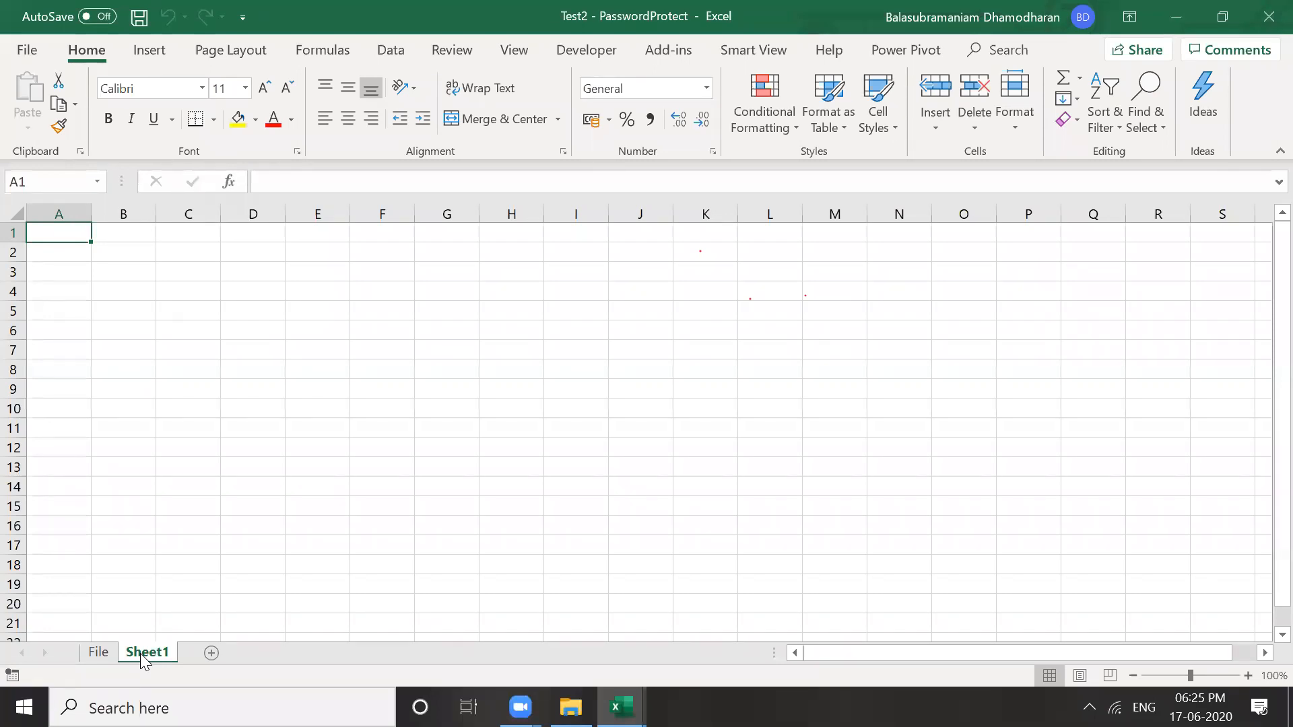
click(179, 545)
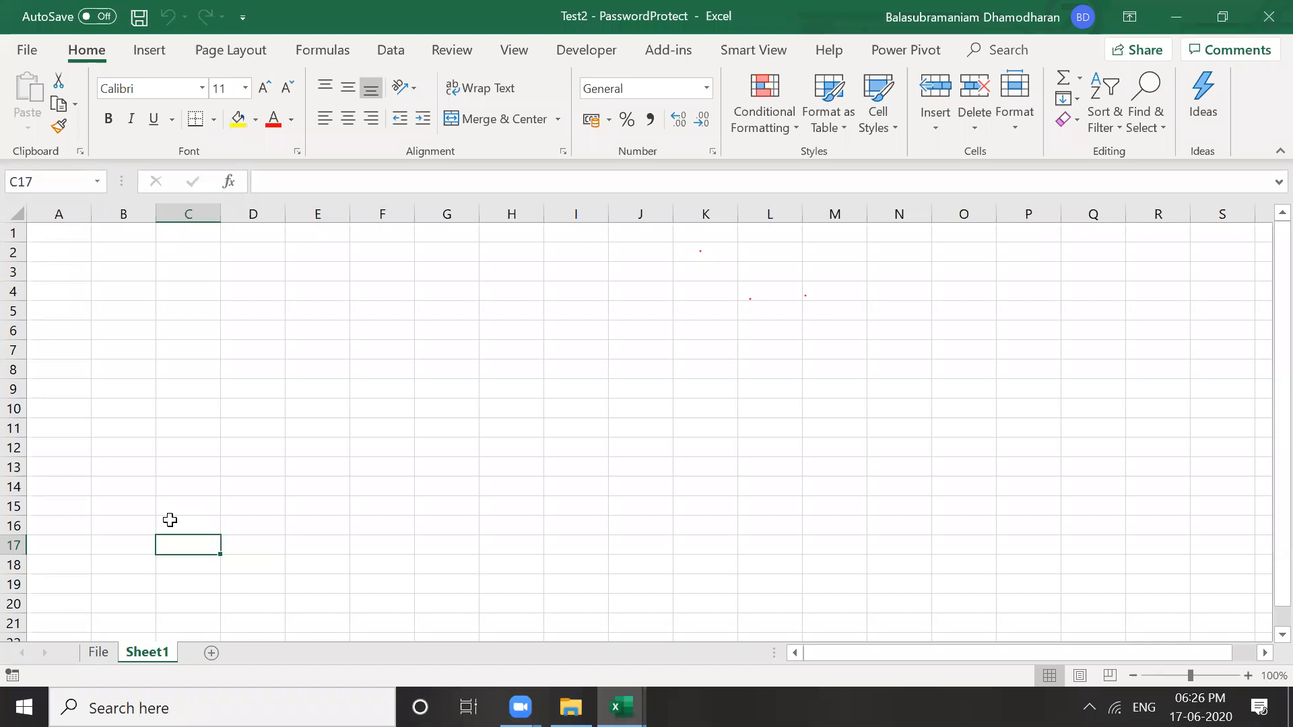
right_click(149, 654)
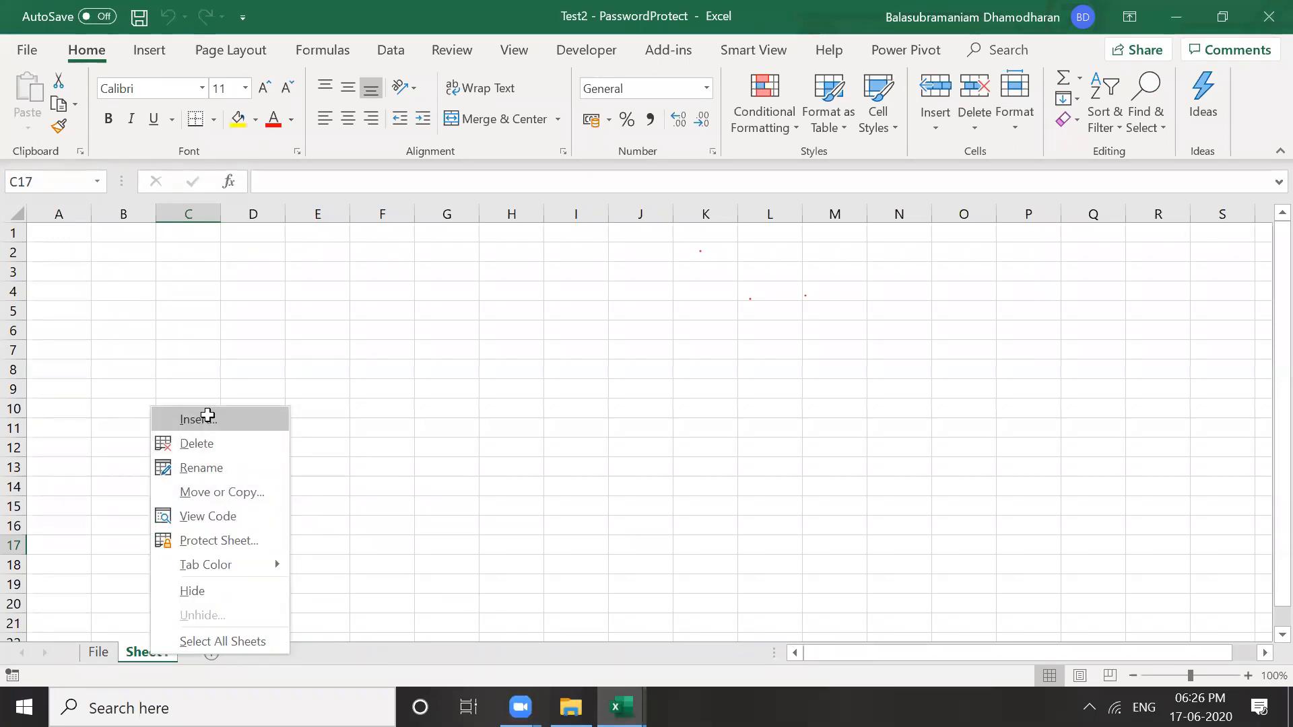
click(208, 417)
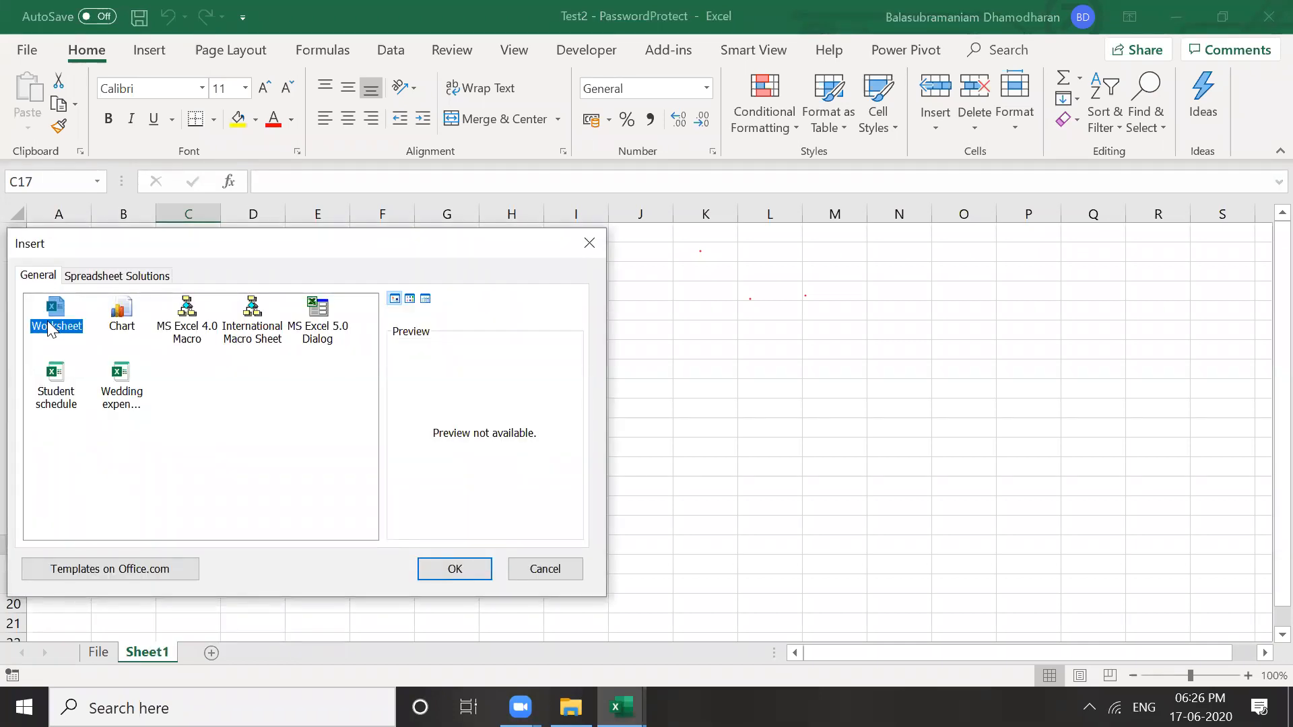
click(455, 566)
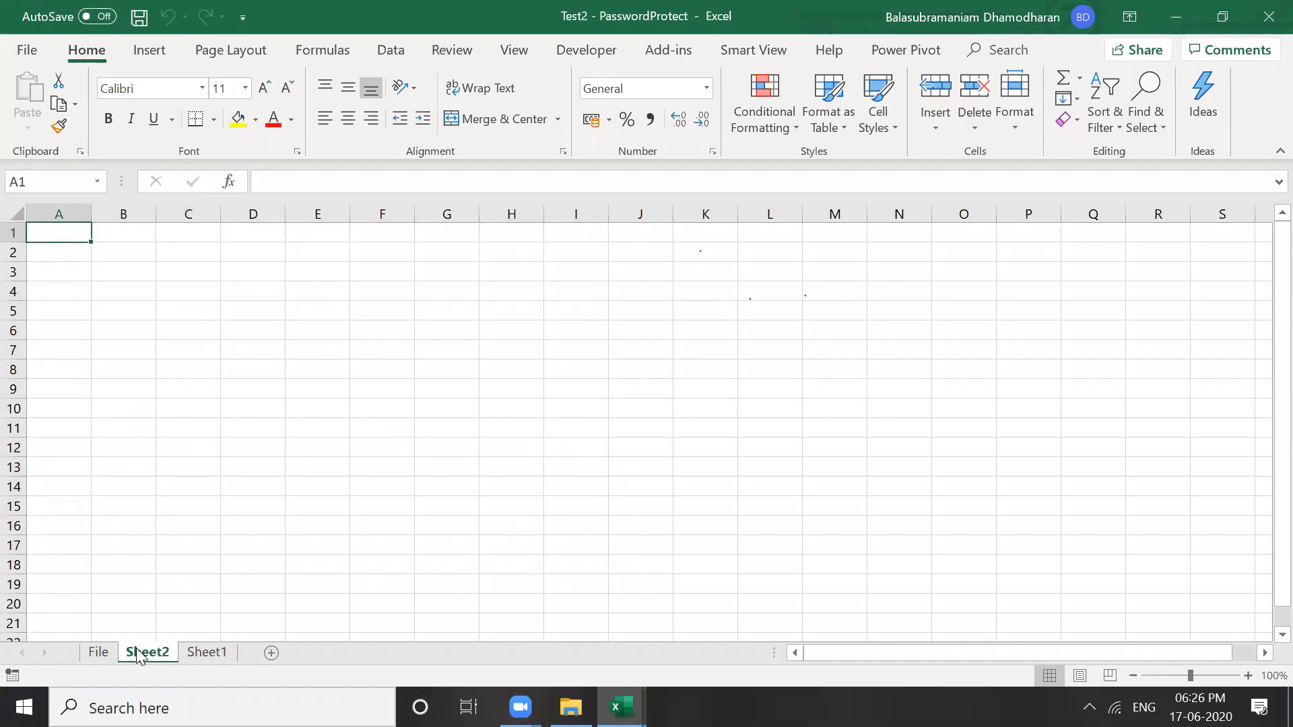
click(215, 652)
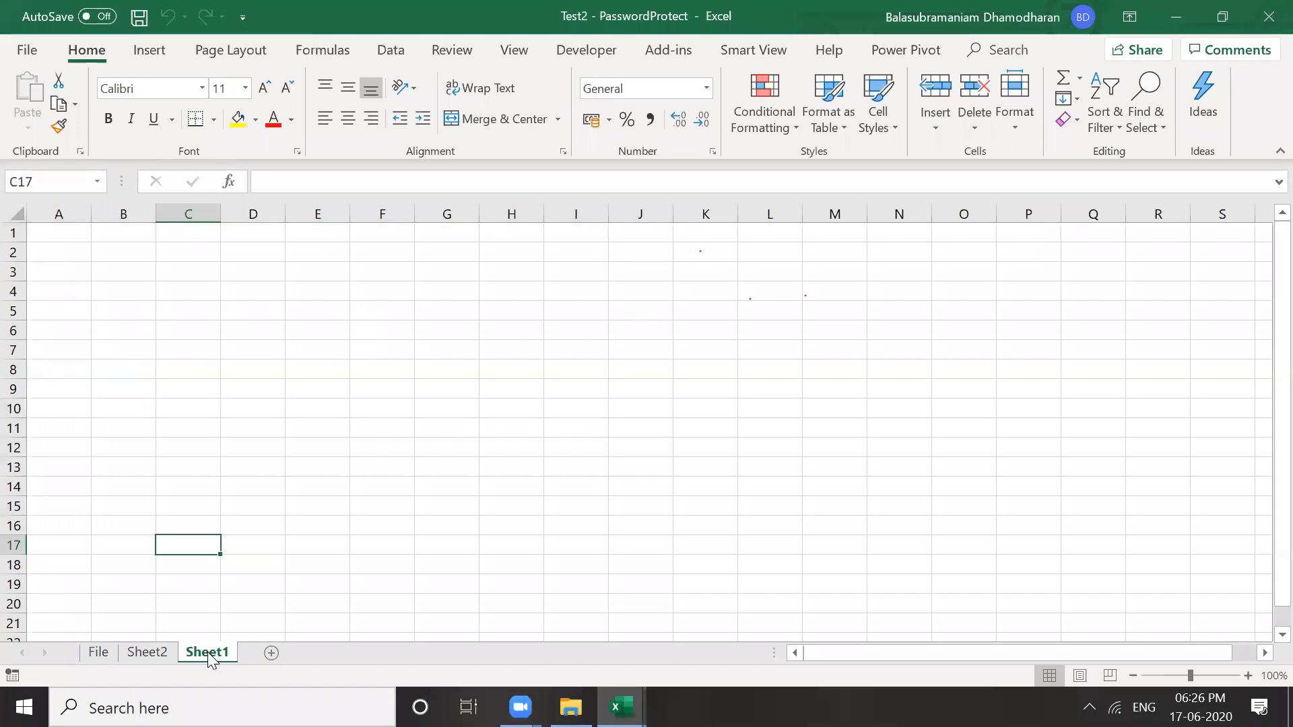
click(134, 652)
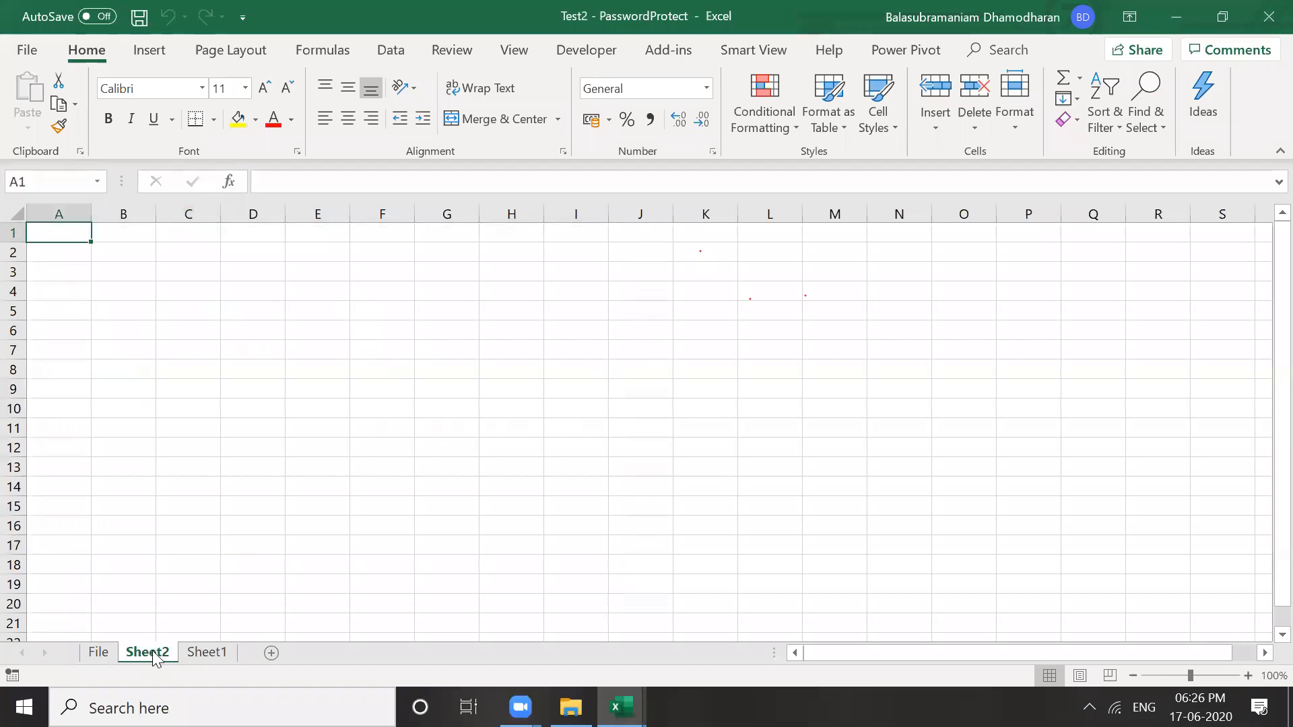
click(221, 652)
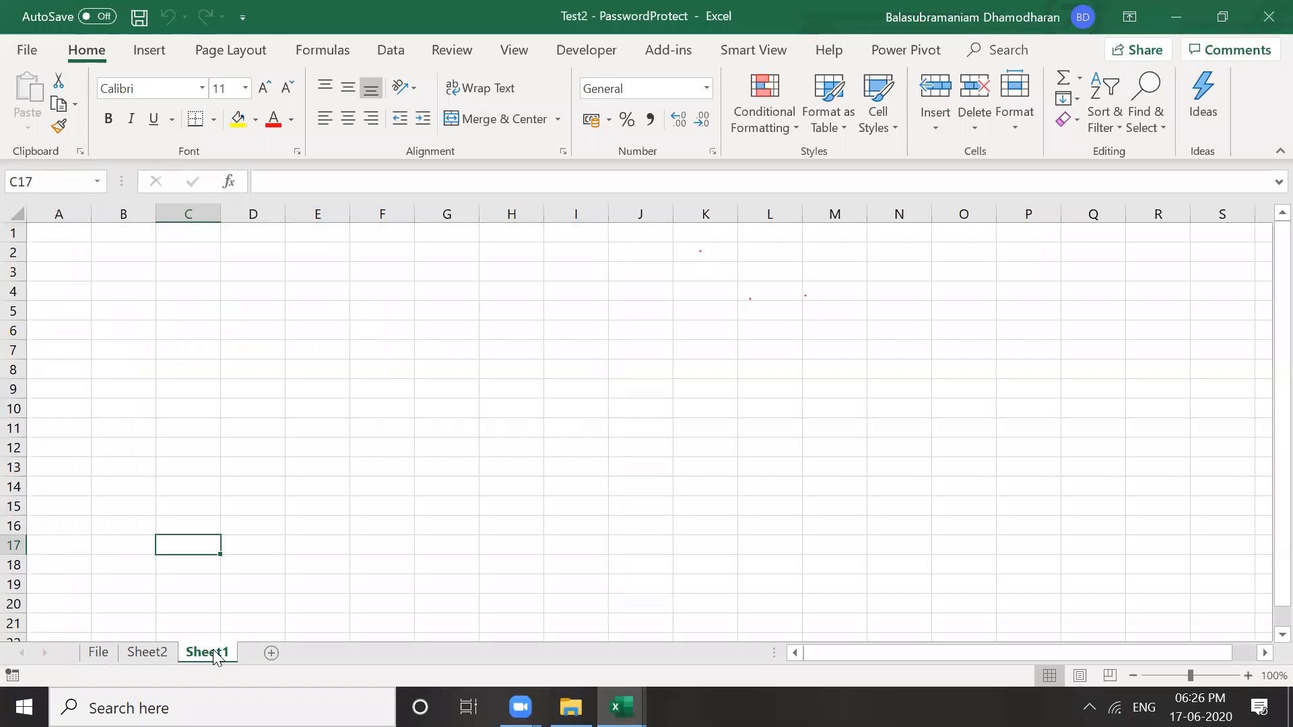
Insert another blank worksheet with Shift+F11
click(367, 469)
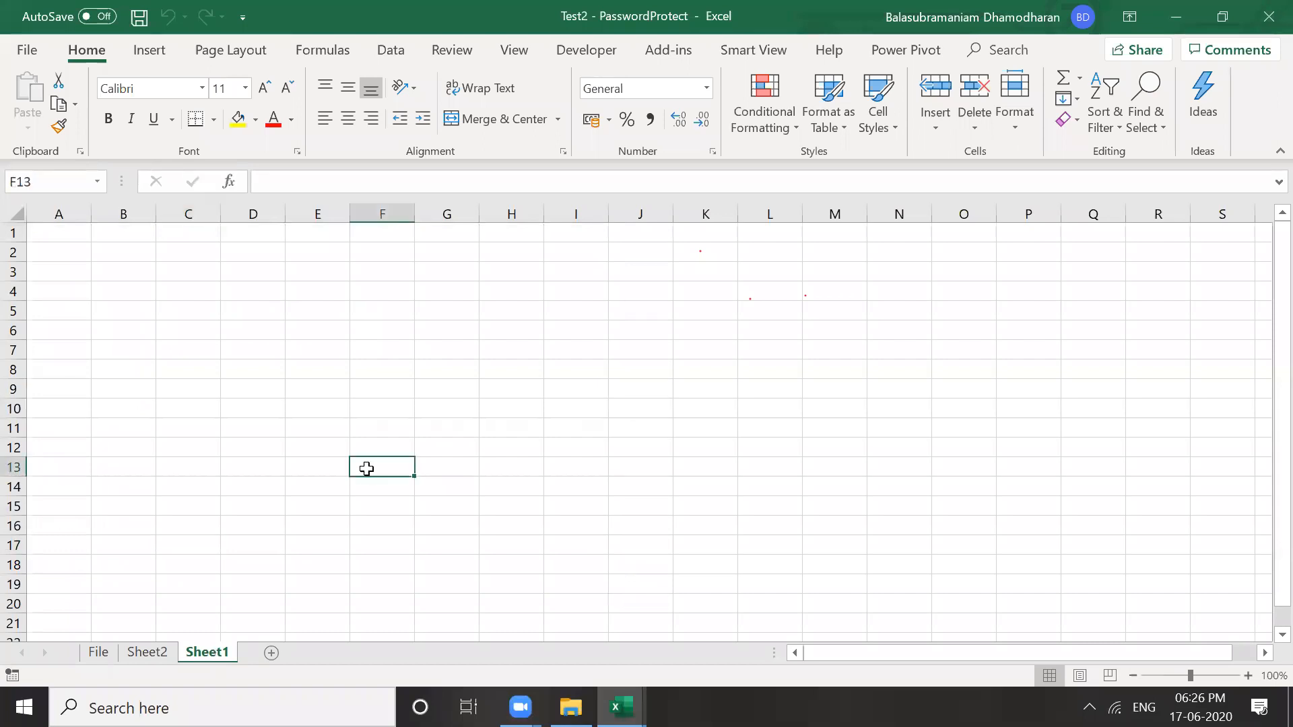
click(244, 533)
click(312, 569)
click(260, 490)
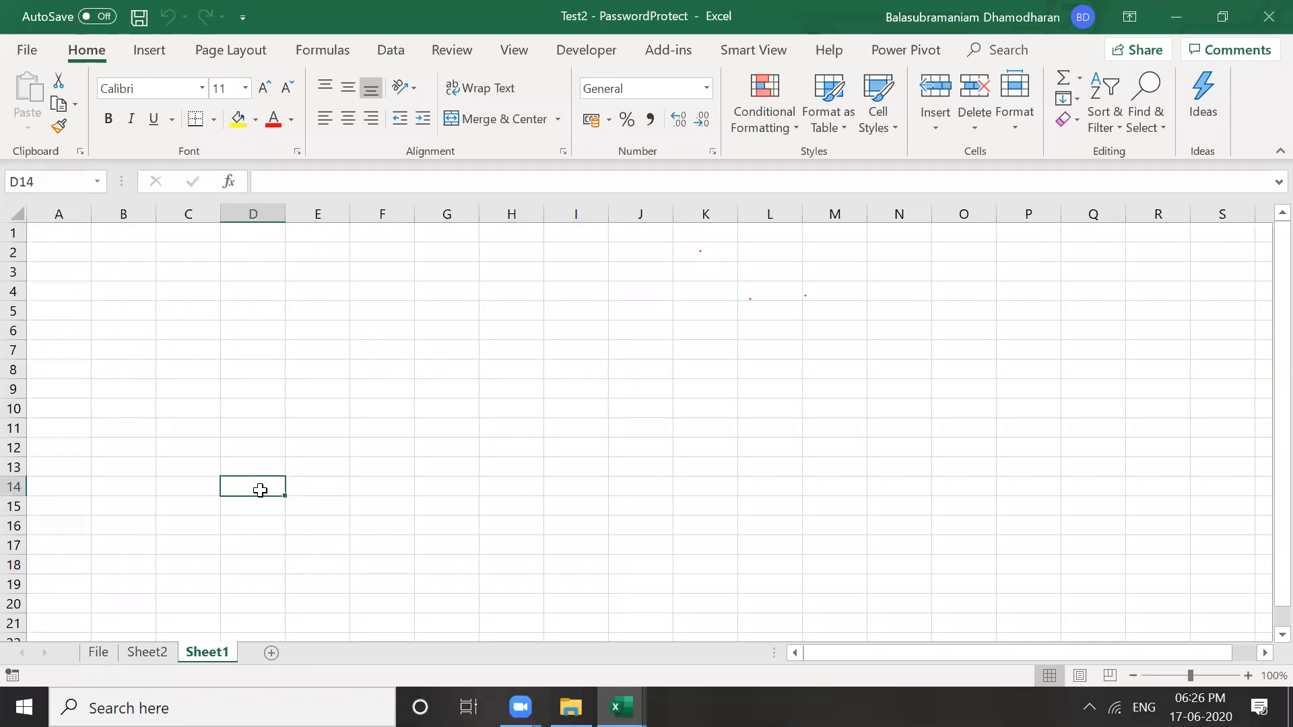
key(shift+F11)
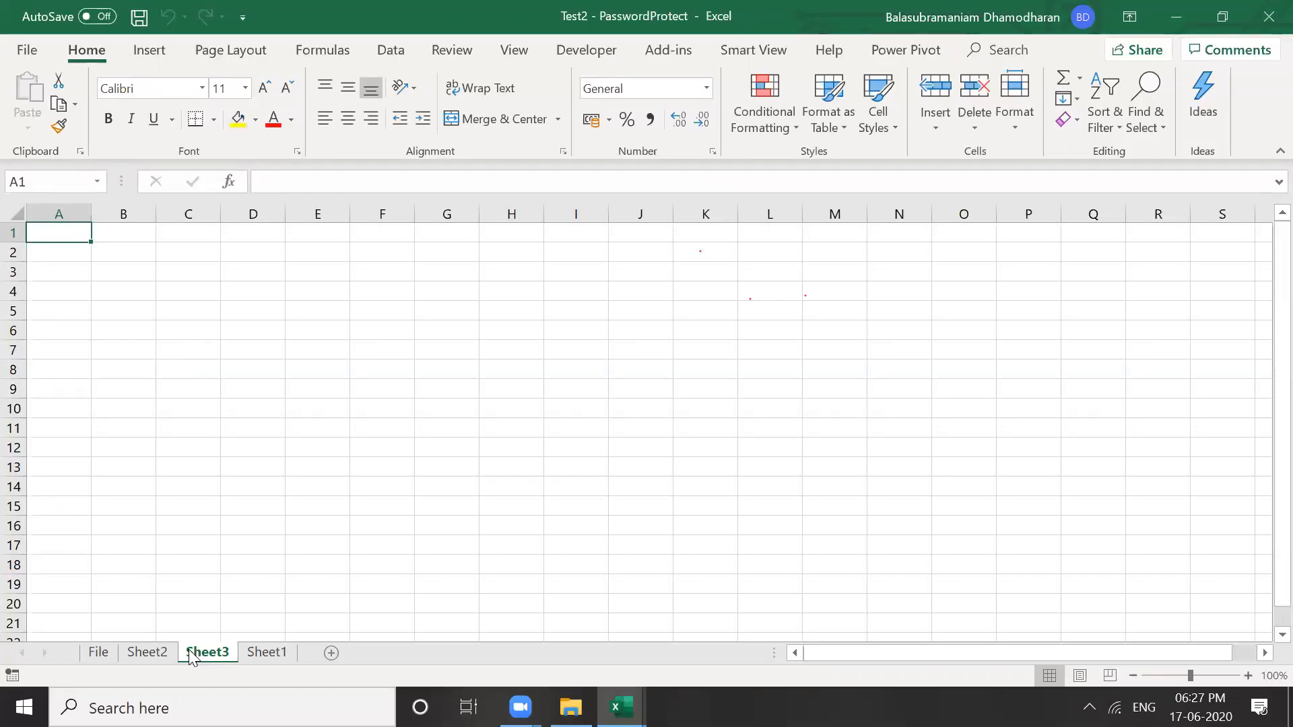
Return to the File sheet showing Password Protect Book
click(104, 654)
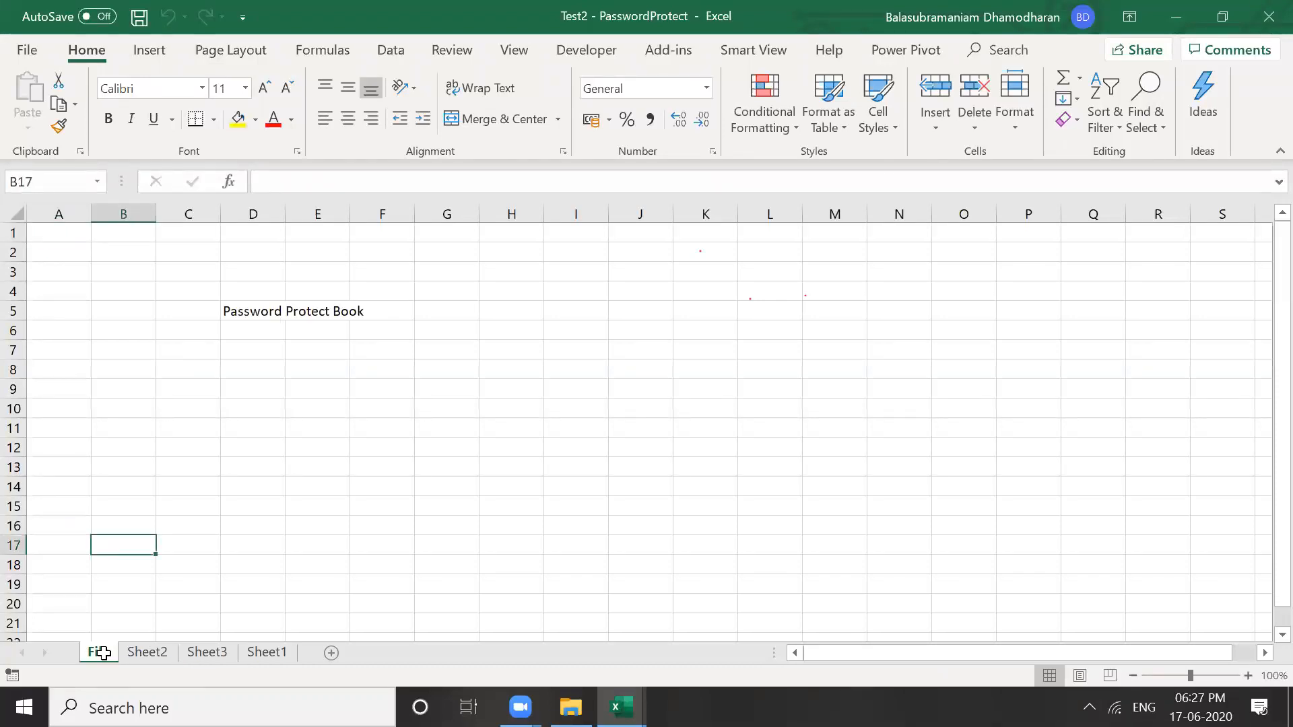
key(Right)
key(Right)
key(Up)
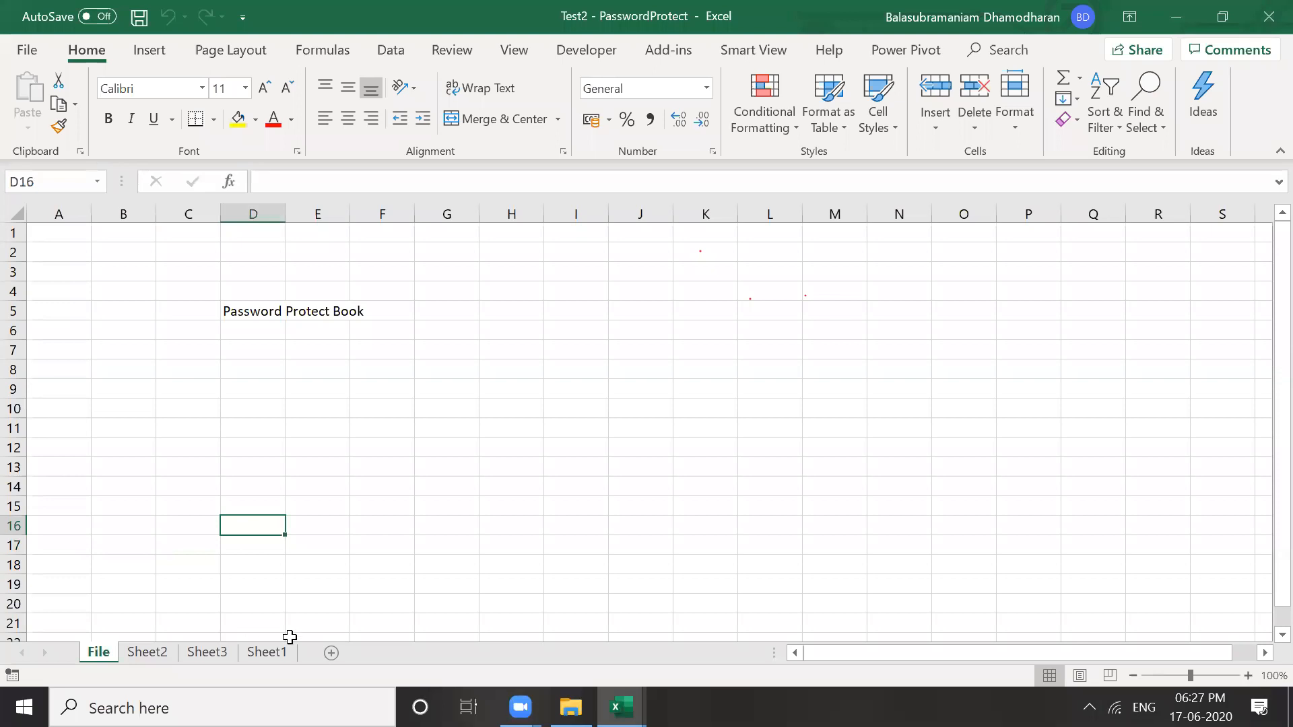
click(164, 563)
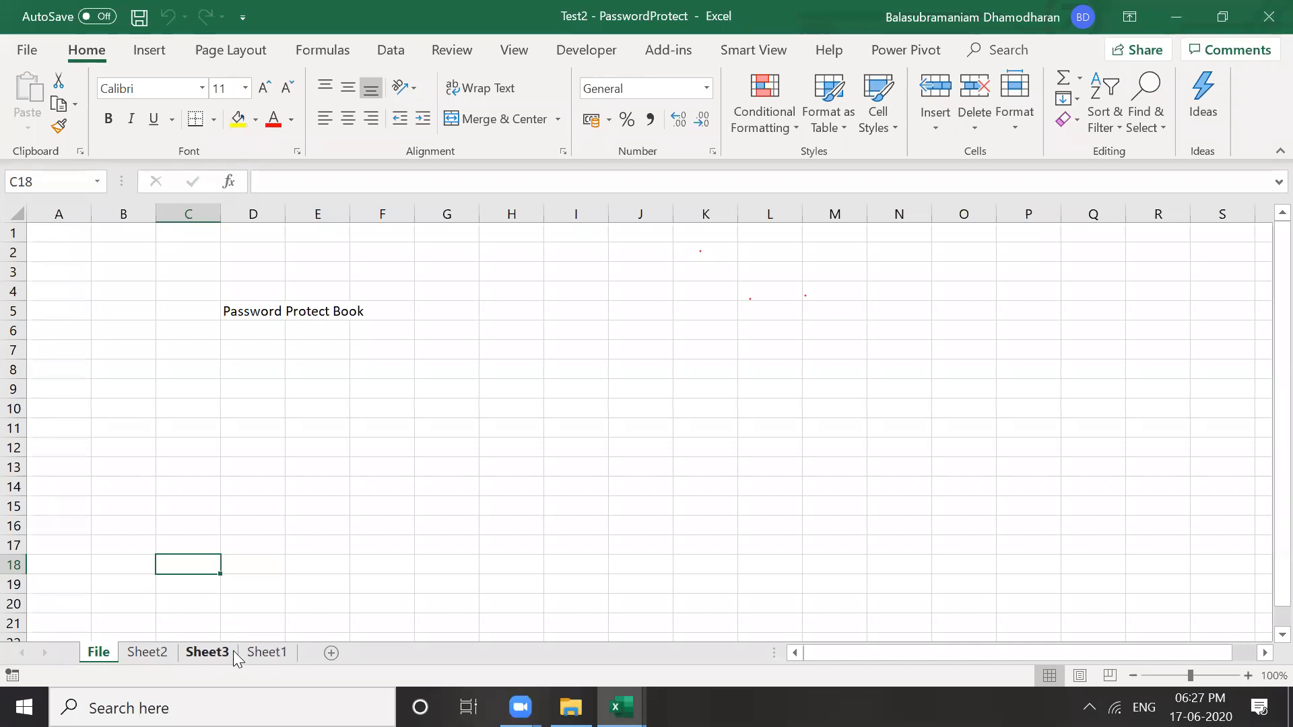
Move the File sheet before Sheet3 with Create a copy left unticked
right_click(98, 658)
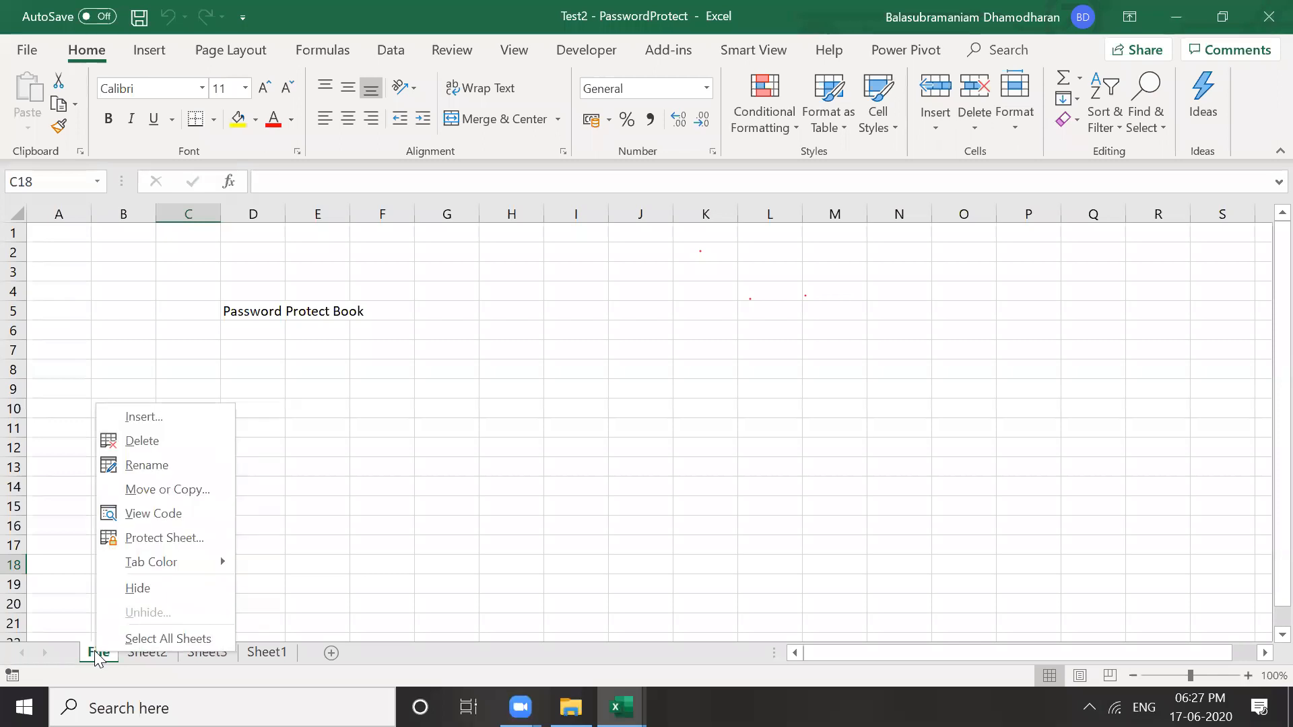
click(161, 489)
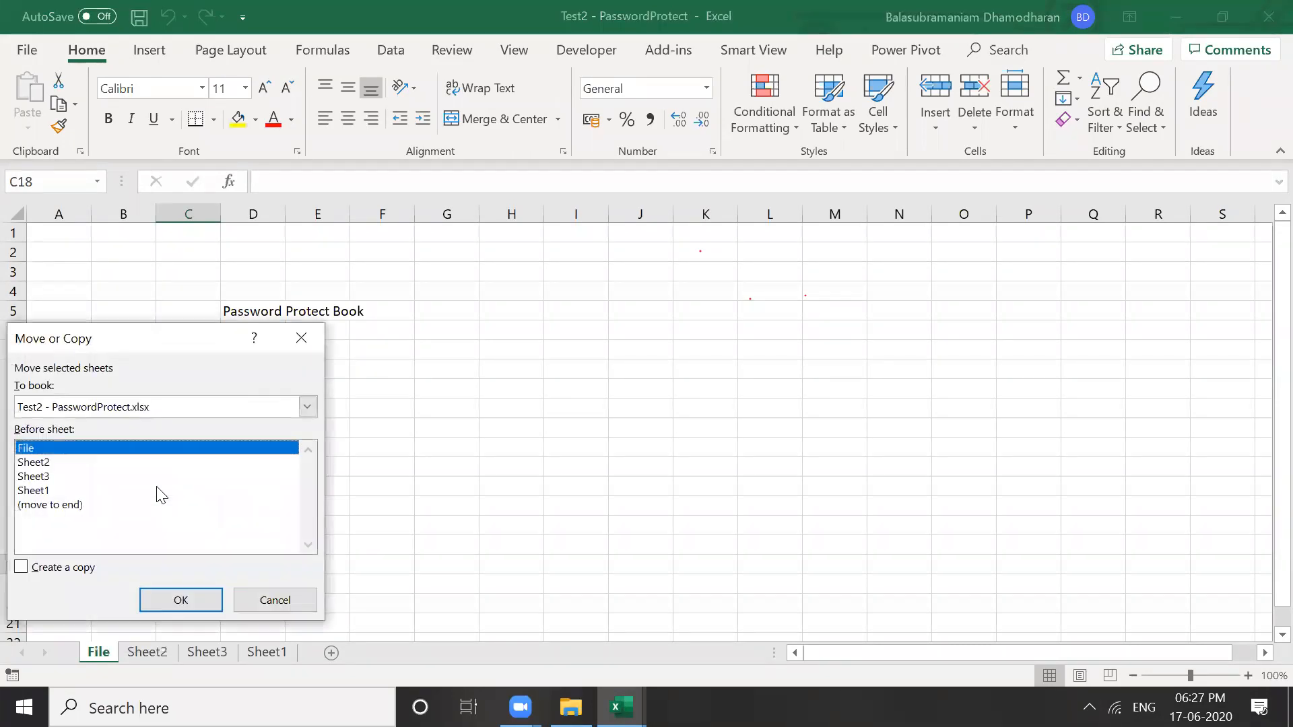
click(33, 477)
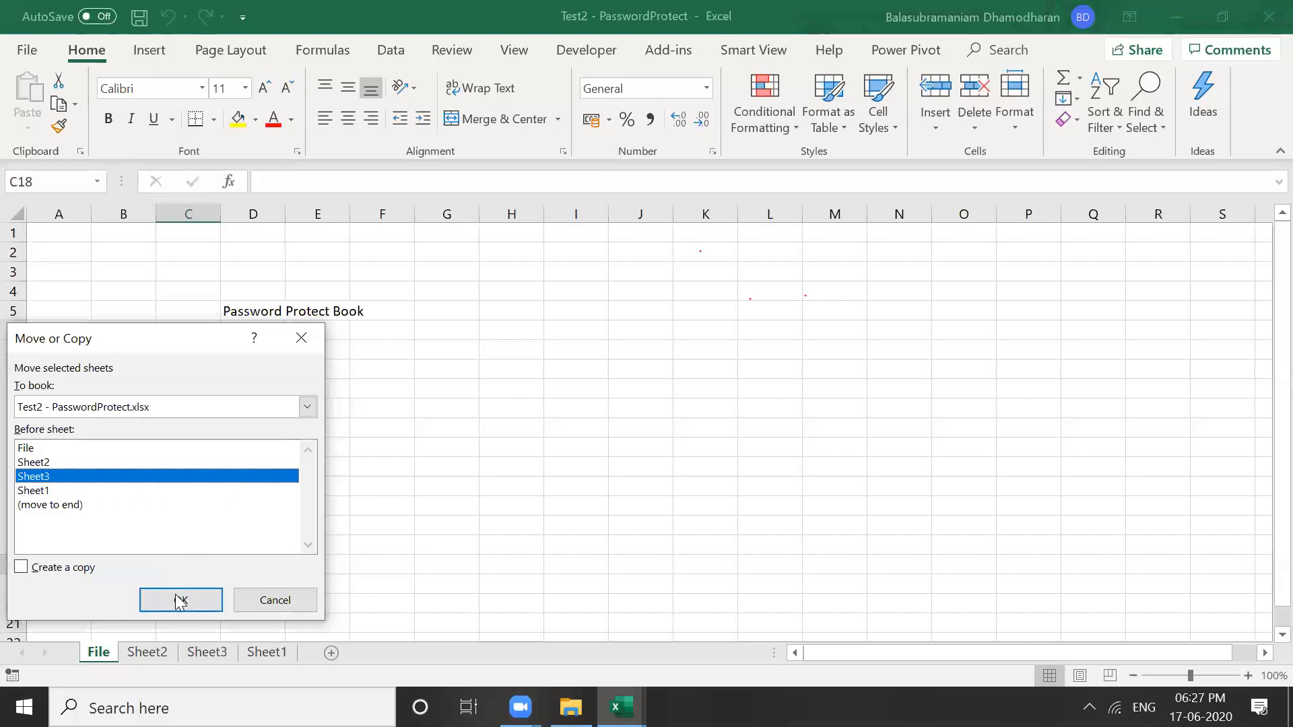
click(17, 567)
click(20, 569)
click(189, 606)
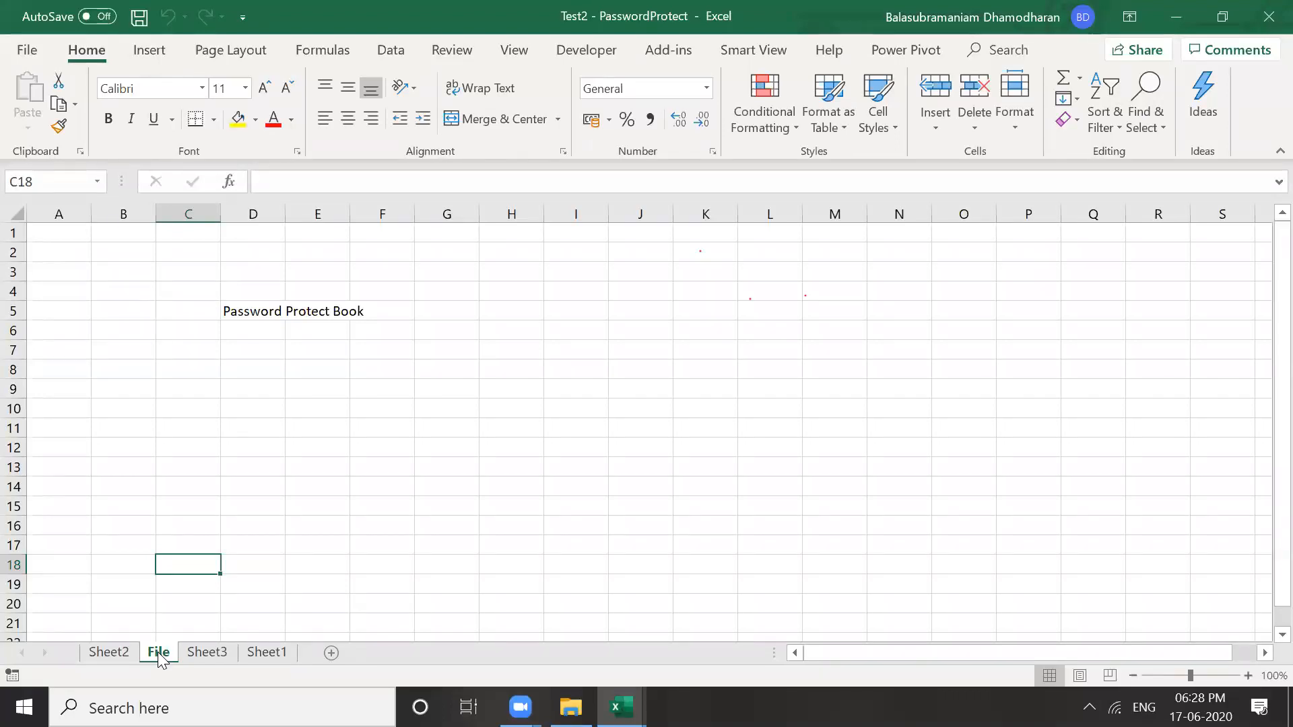
Copy the File sheet as File (2), placed before Sheet1
right_click(162, 656)
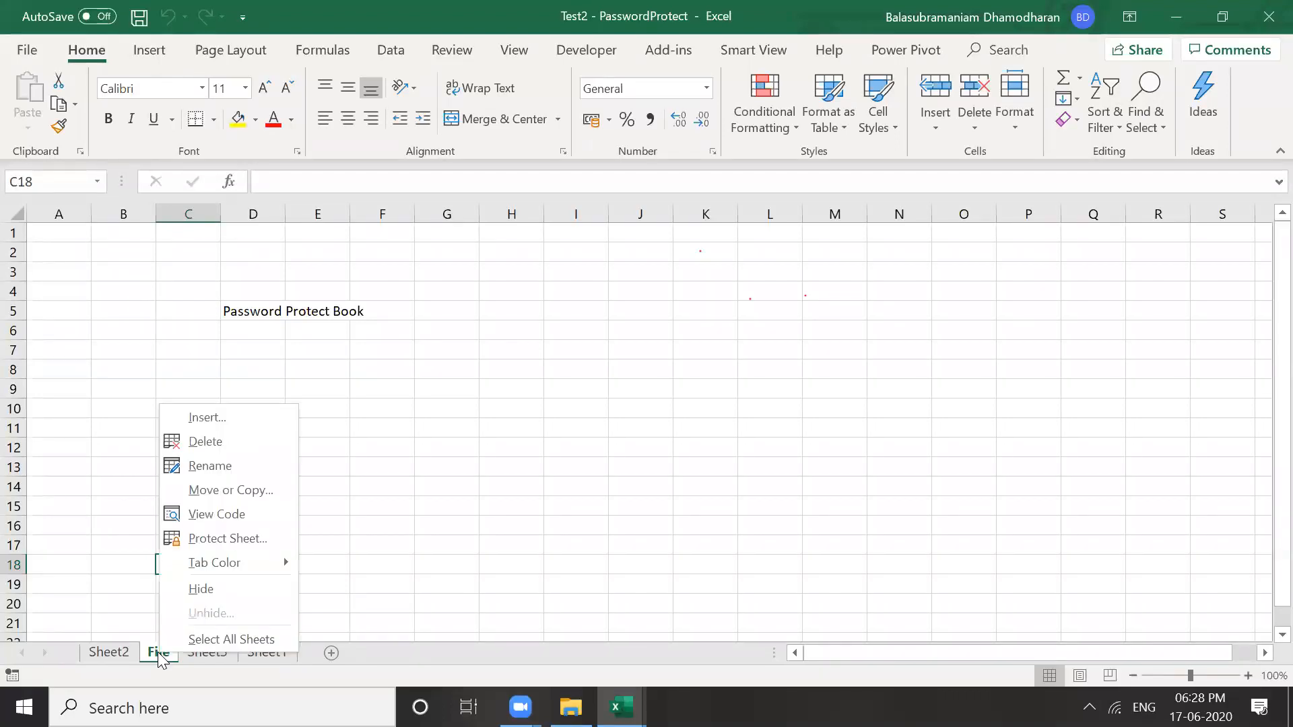
click(214, 493)
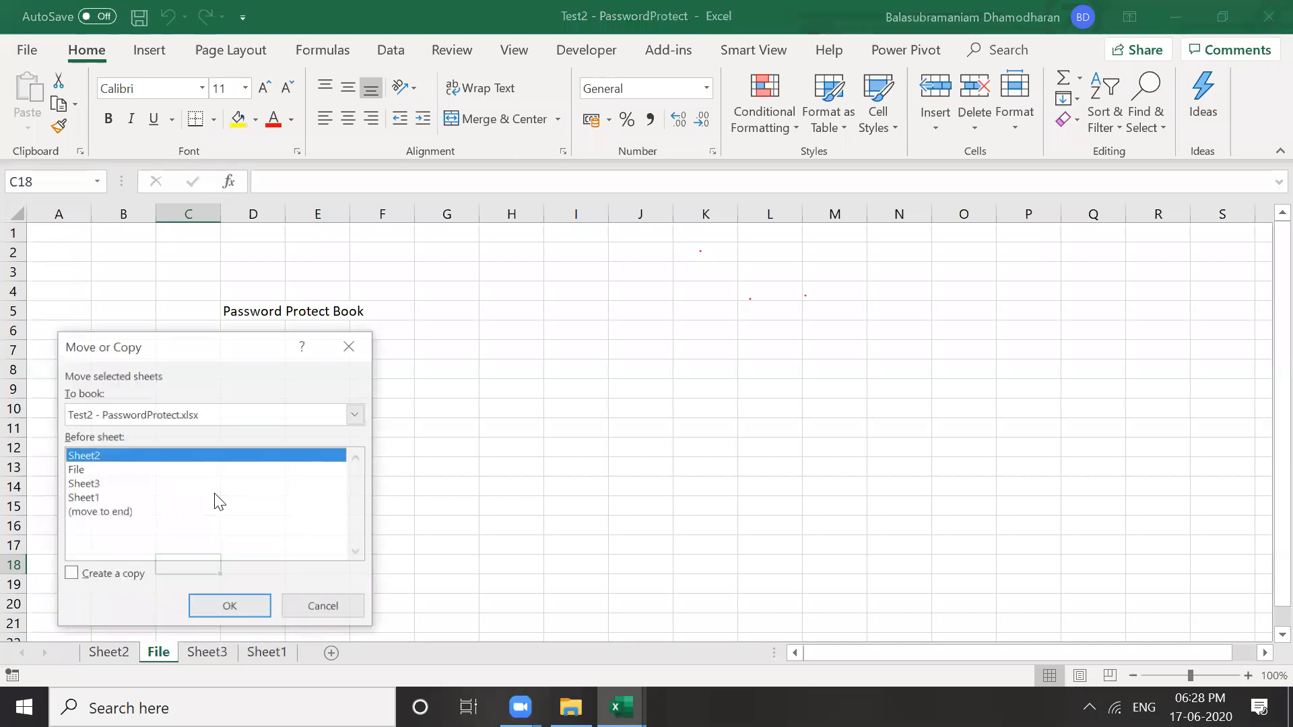
click(71, 575)
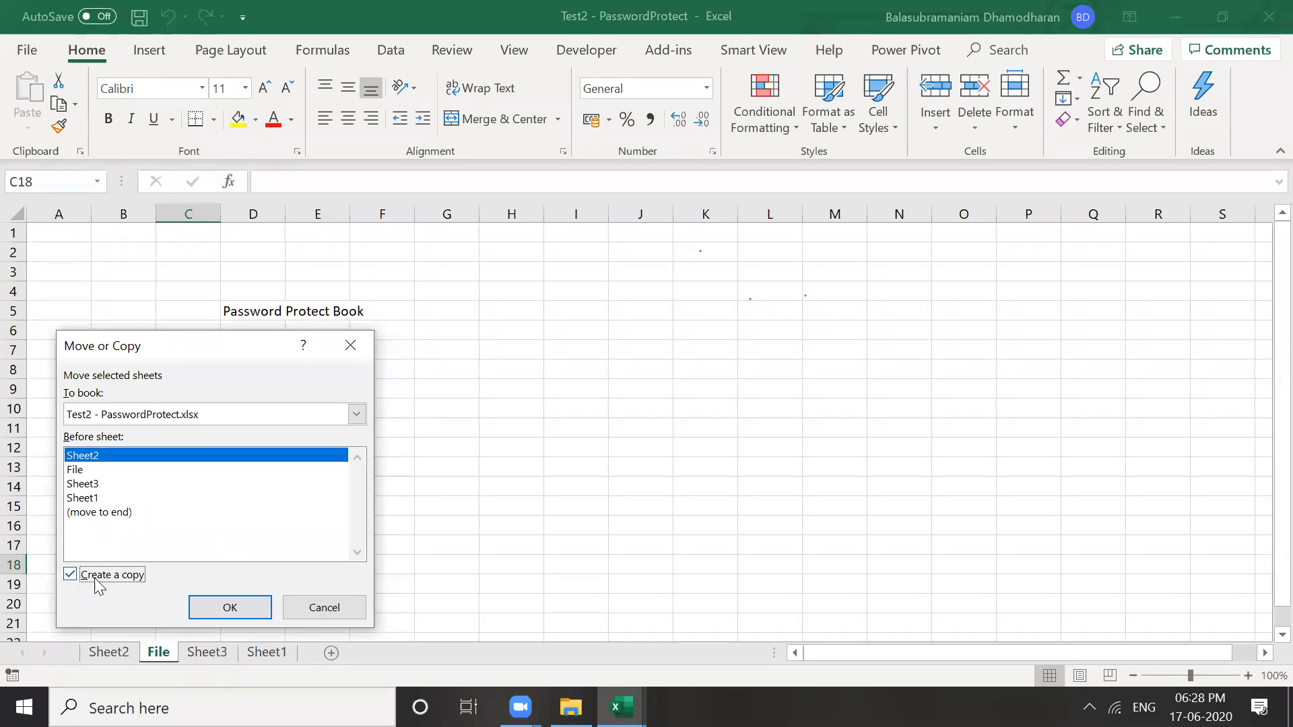
click(91, 500)
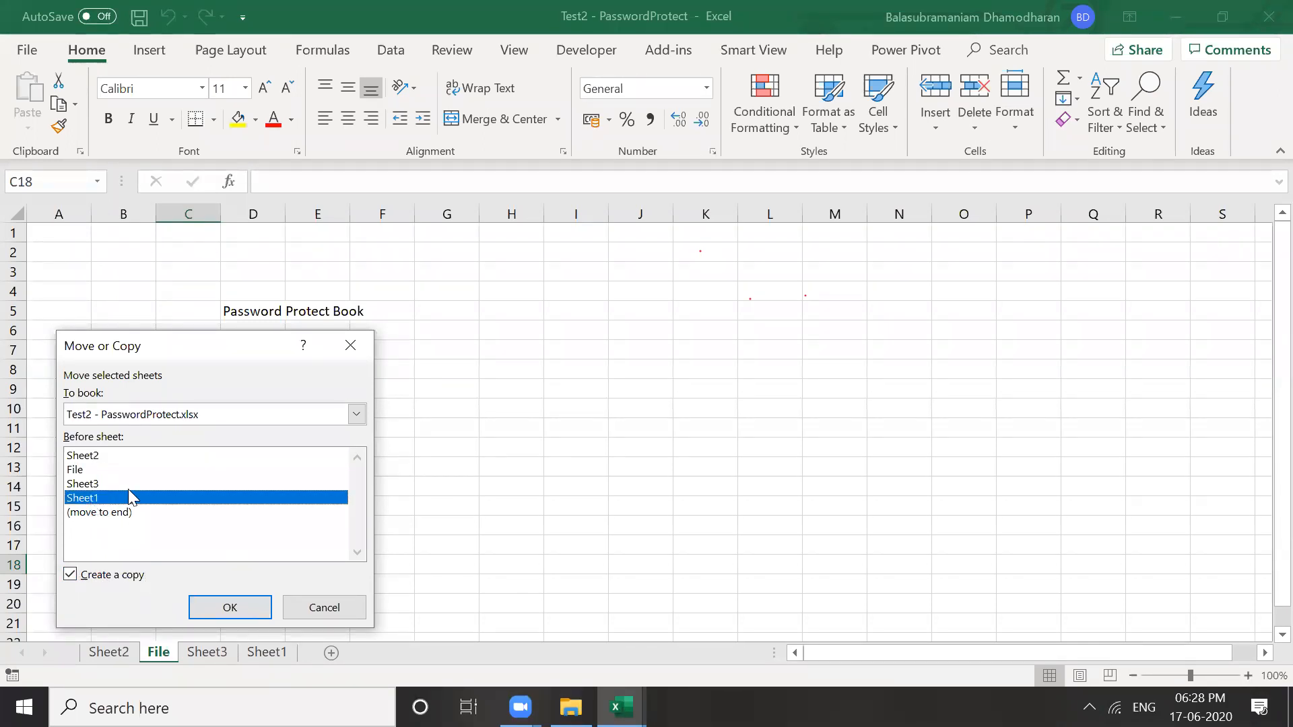
click(216, 609)
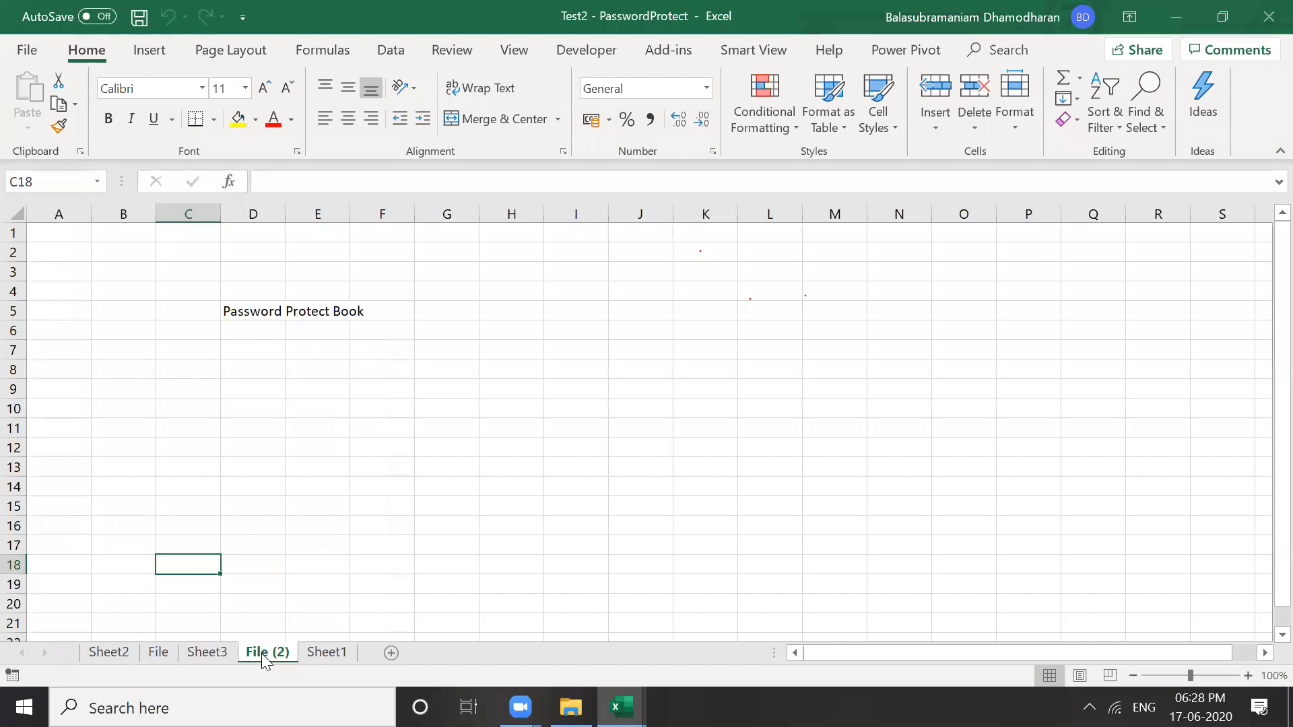
Compare the original File sheet with the File (2) copy, both showing Password Protect Book in D5
click(158, 652)
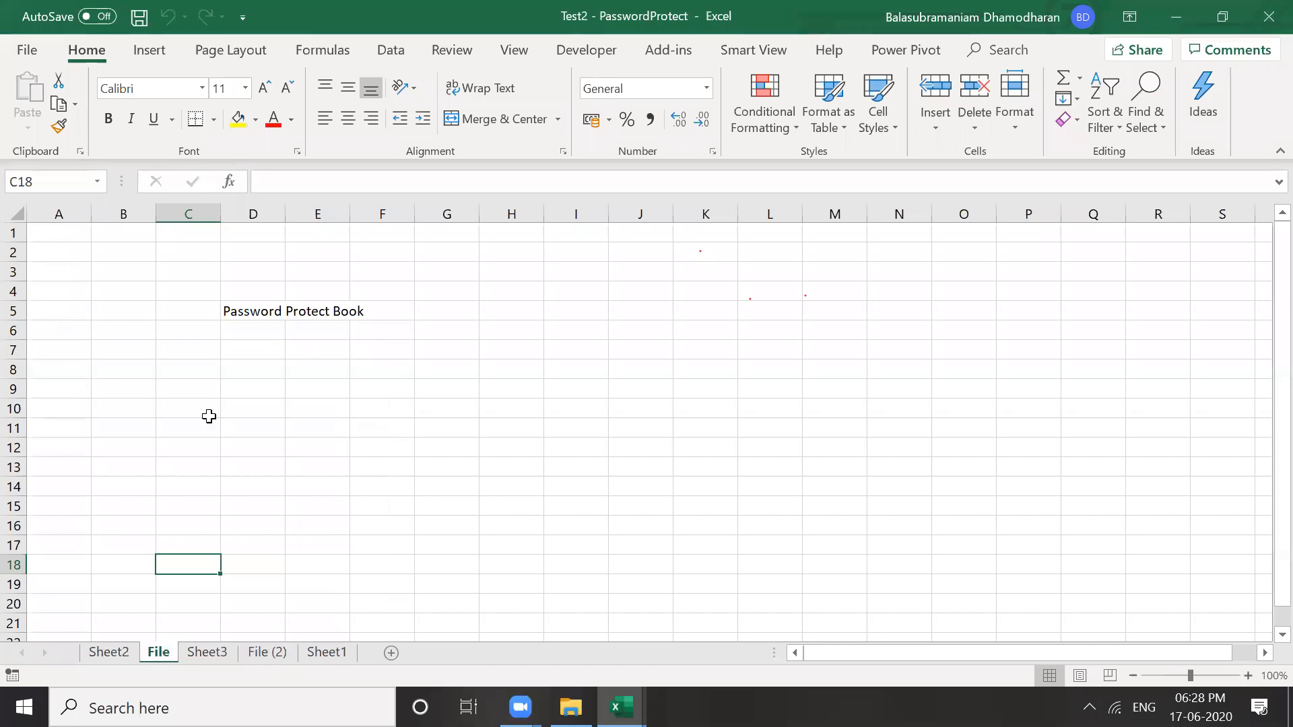
click(251, 295)
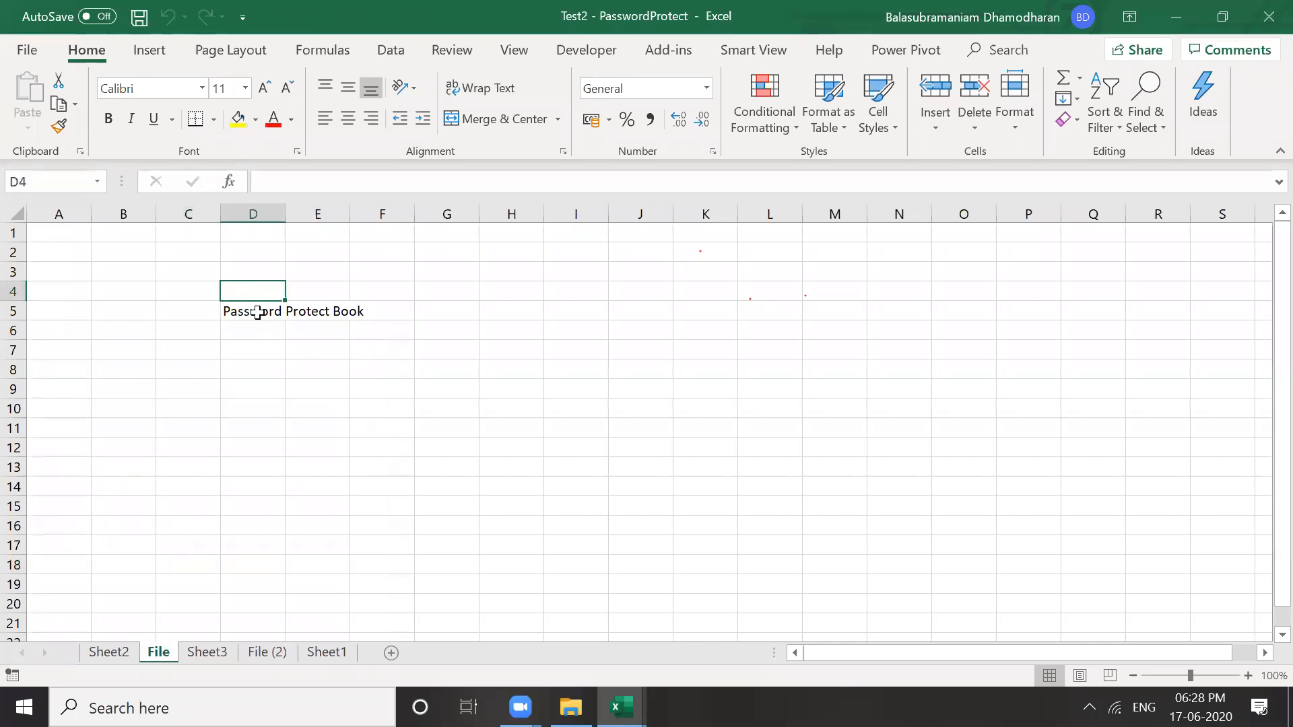
click(257, 311)
click(267, 653)
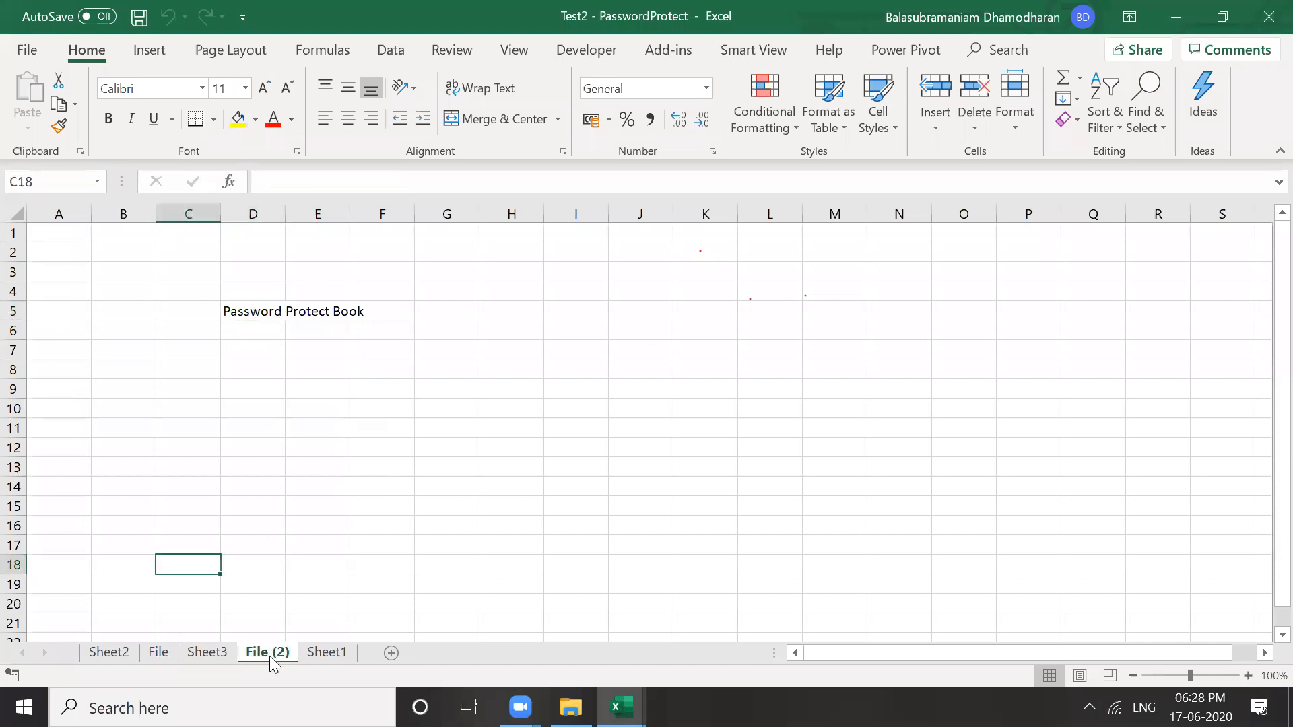
click(258, 310)
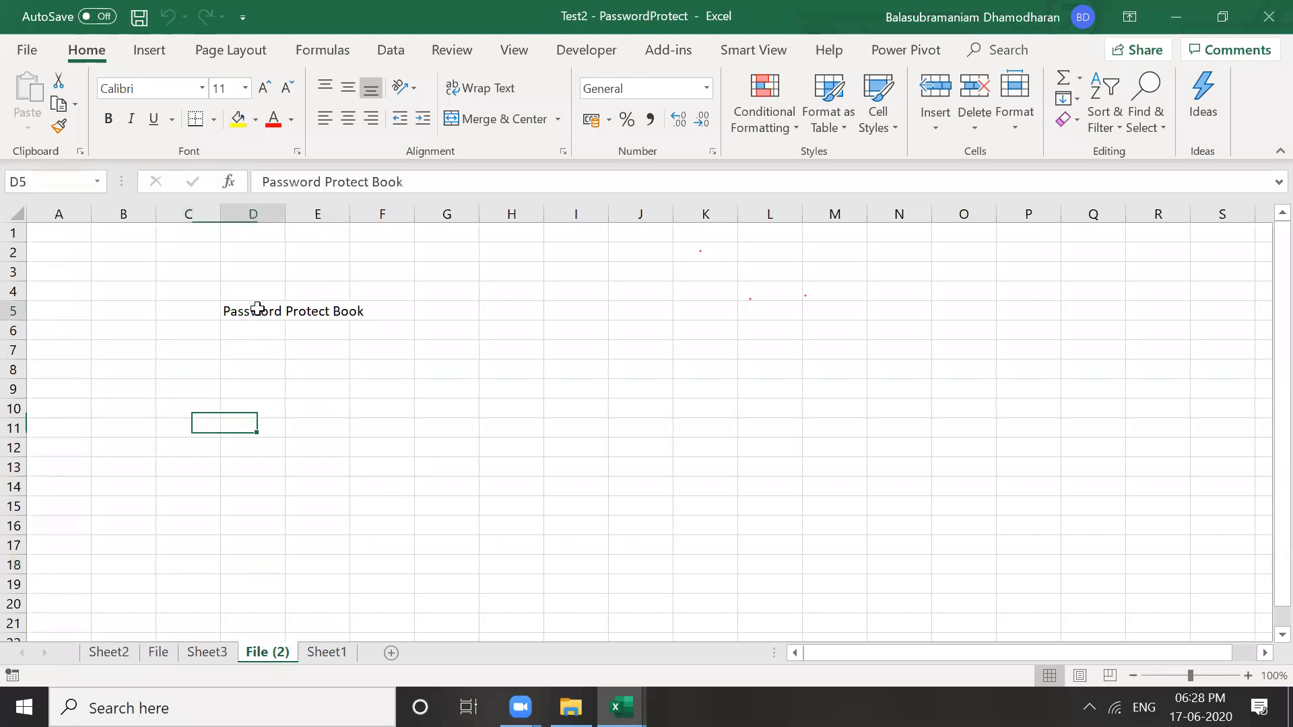
click(286, 435)
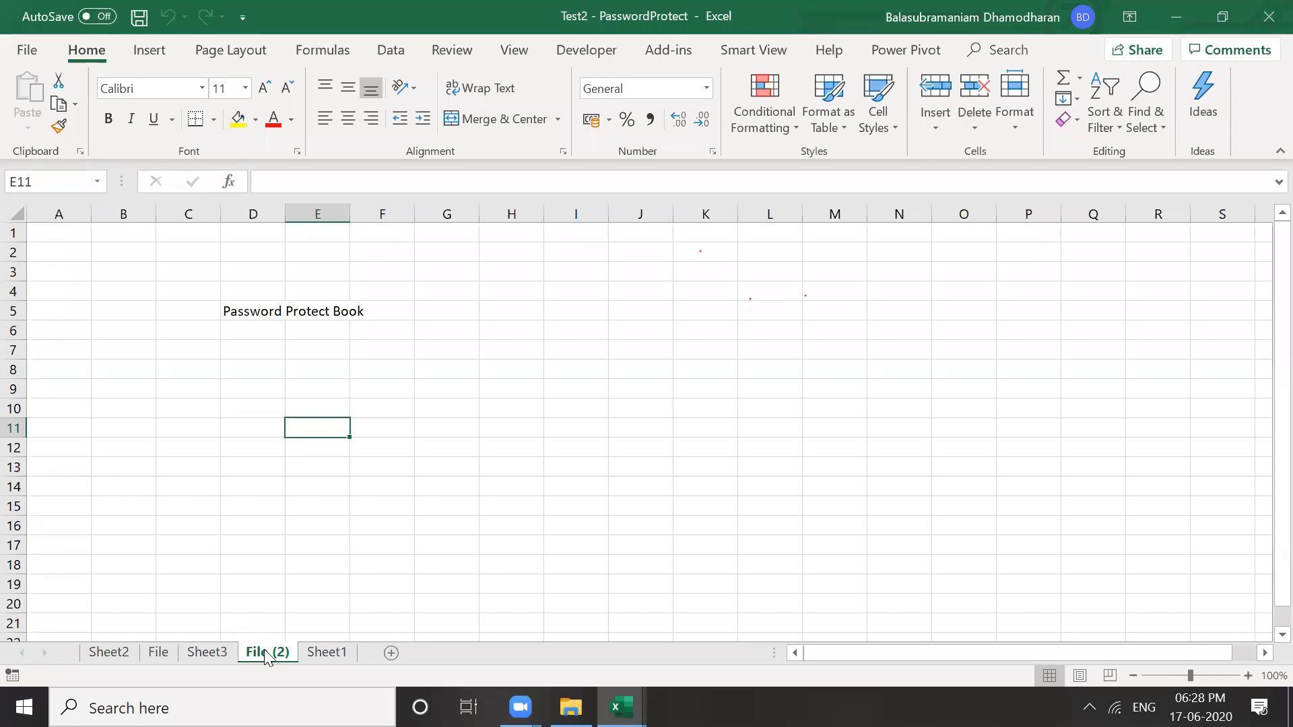
click(309, 516)
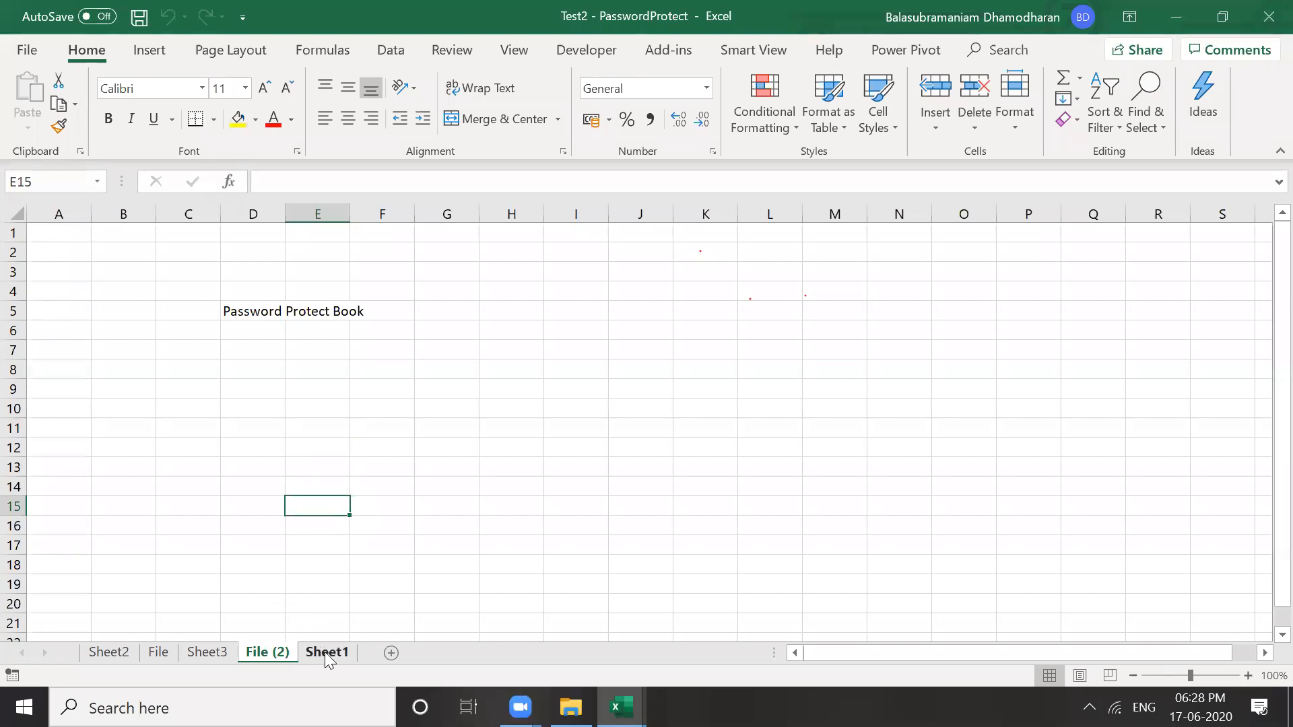
click(303, 653)
click(269, 652)
click(297, 584)
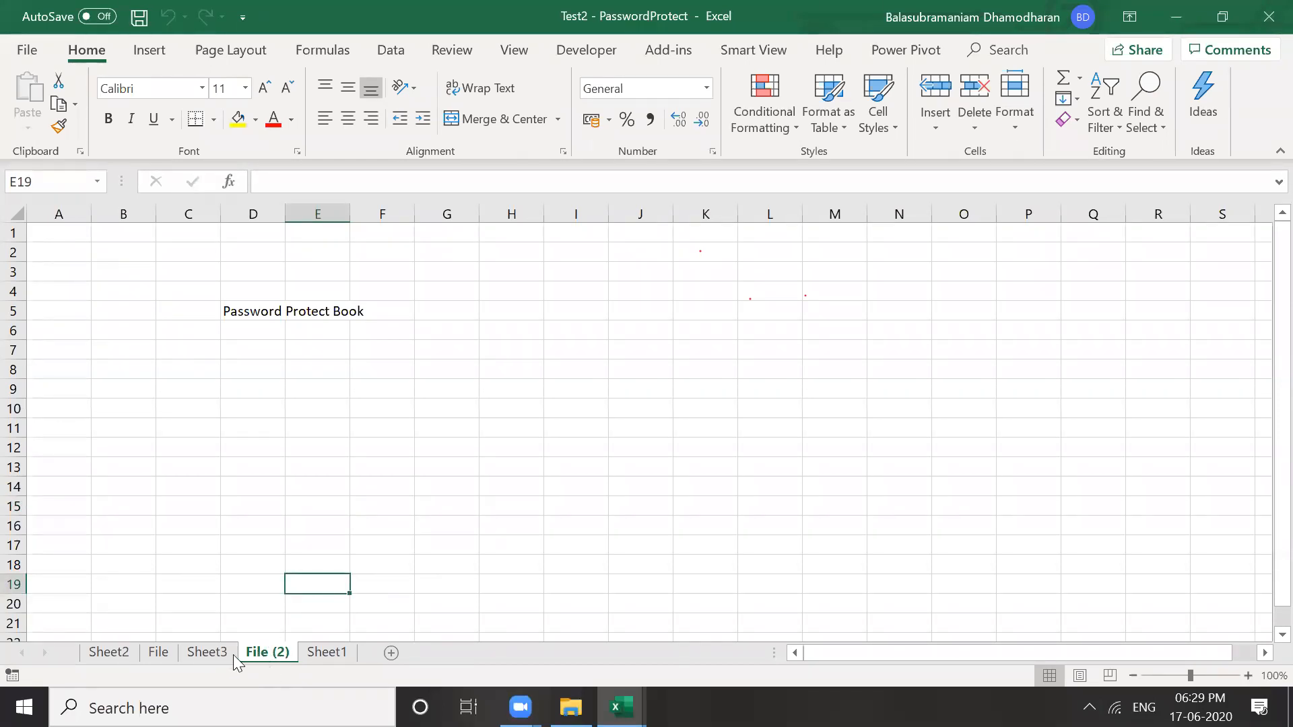
Hide the File (2) sheet
right_click(268, 659)
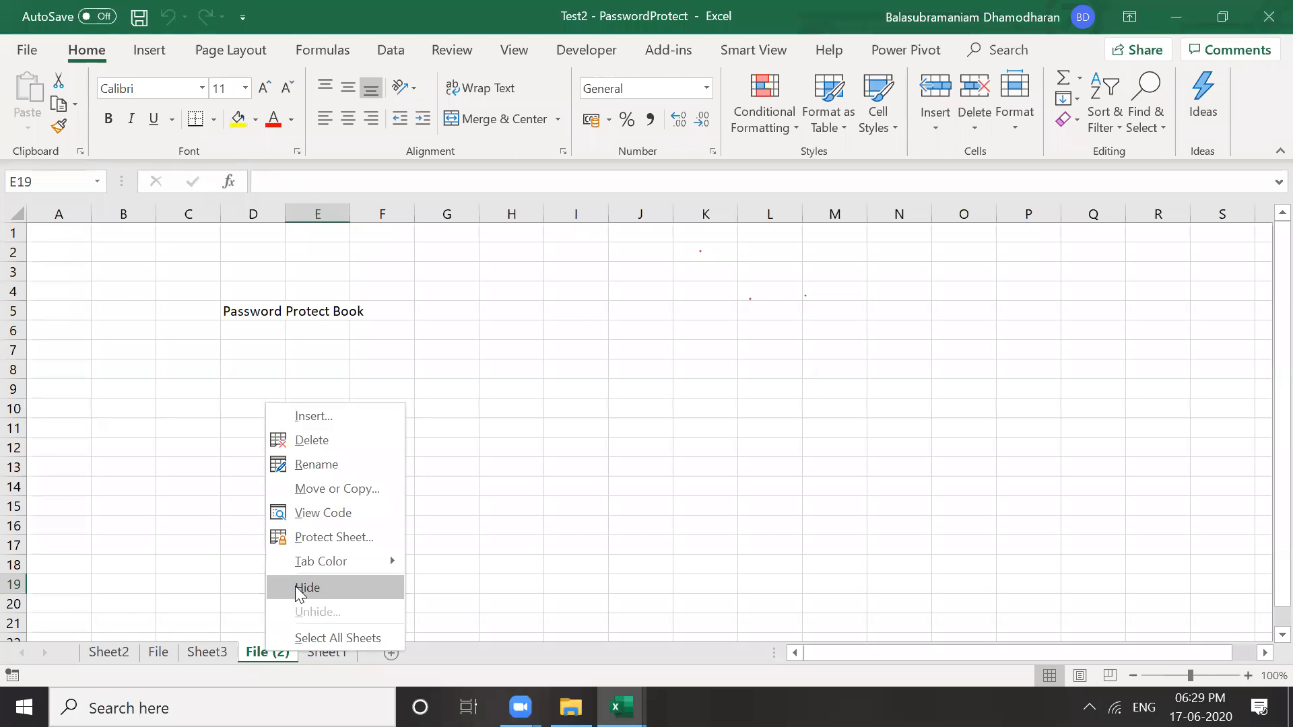
click(299, 591)
click(269, 599)
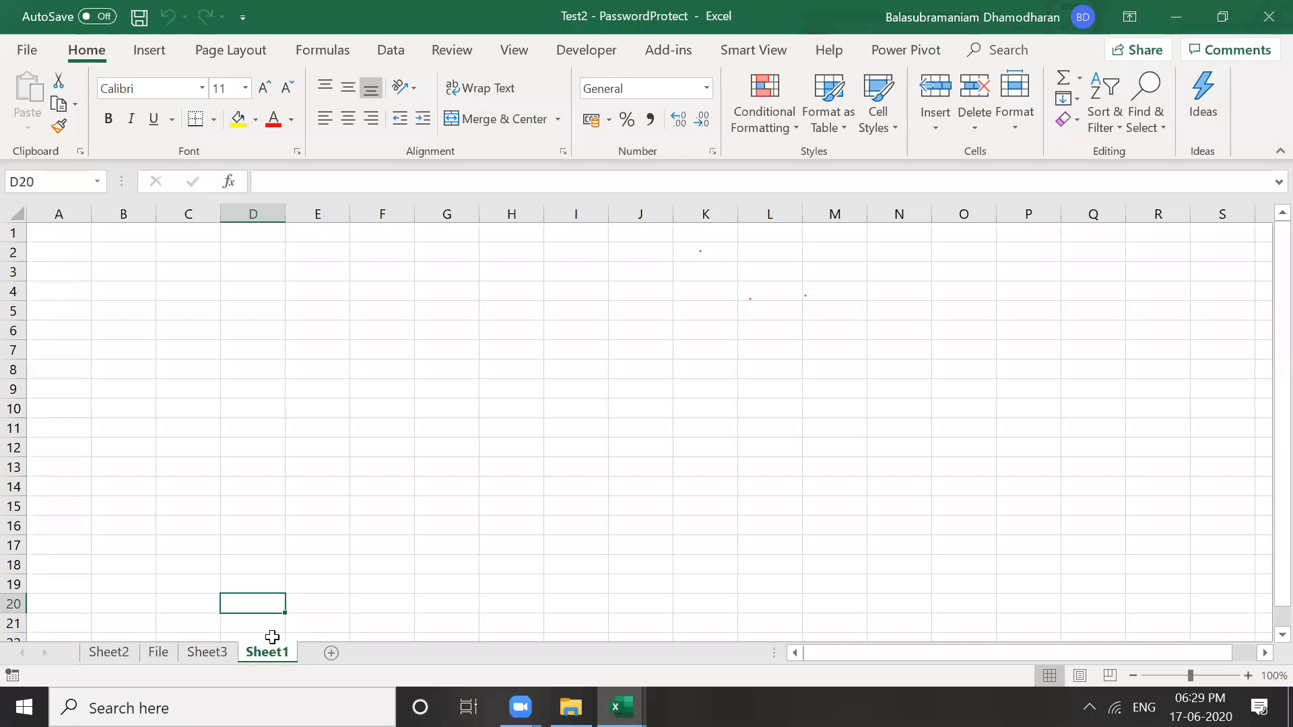
click(290, 564)
click(244, 530)
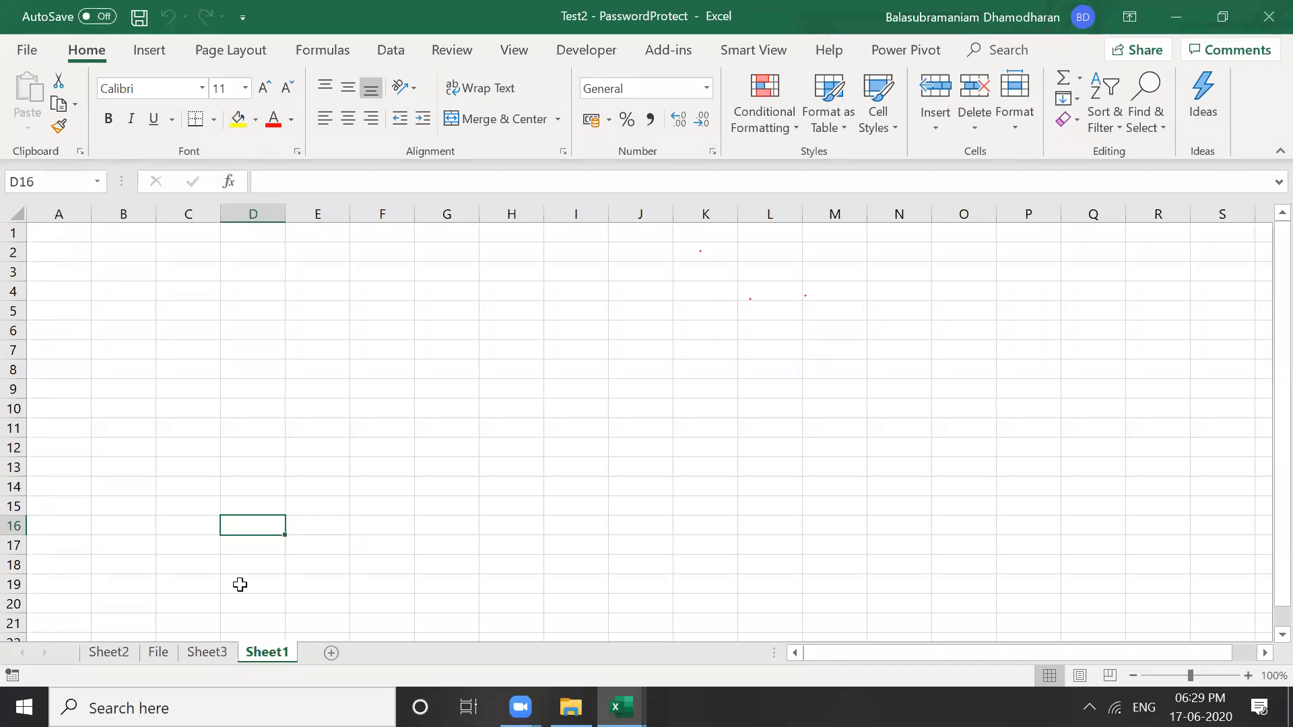
Switch between Sheet3, File and Sheet1 to check the remaining tabs
click(208, 654)
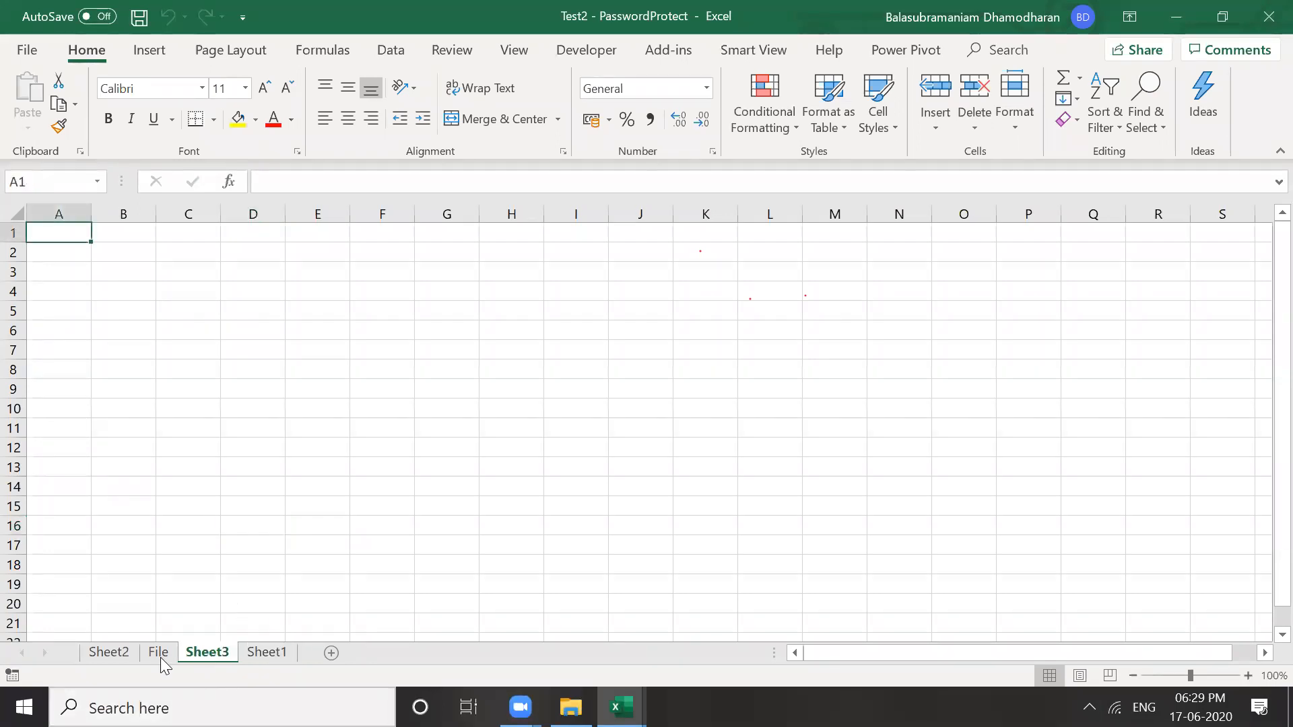
click(159, 652)
click(215, 657)
click(272, 658)
click(209, 658)
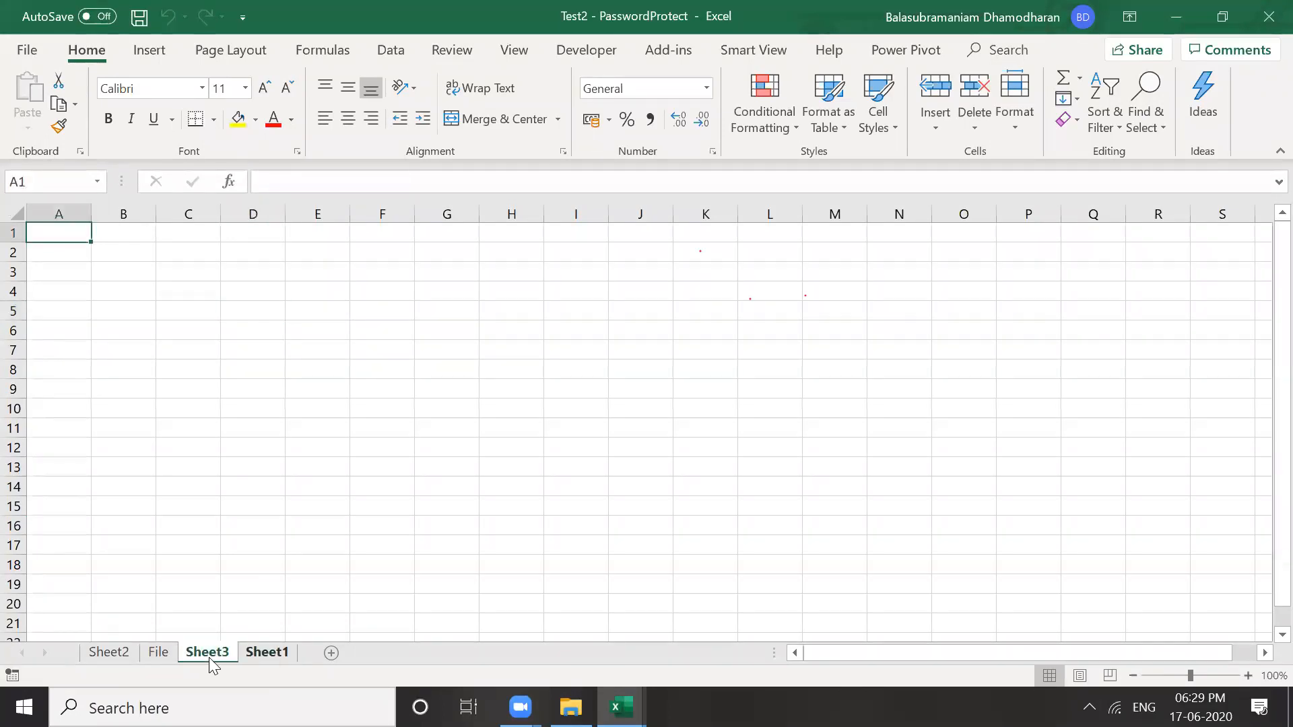
click(156, 654)
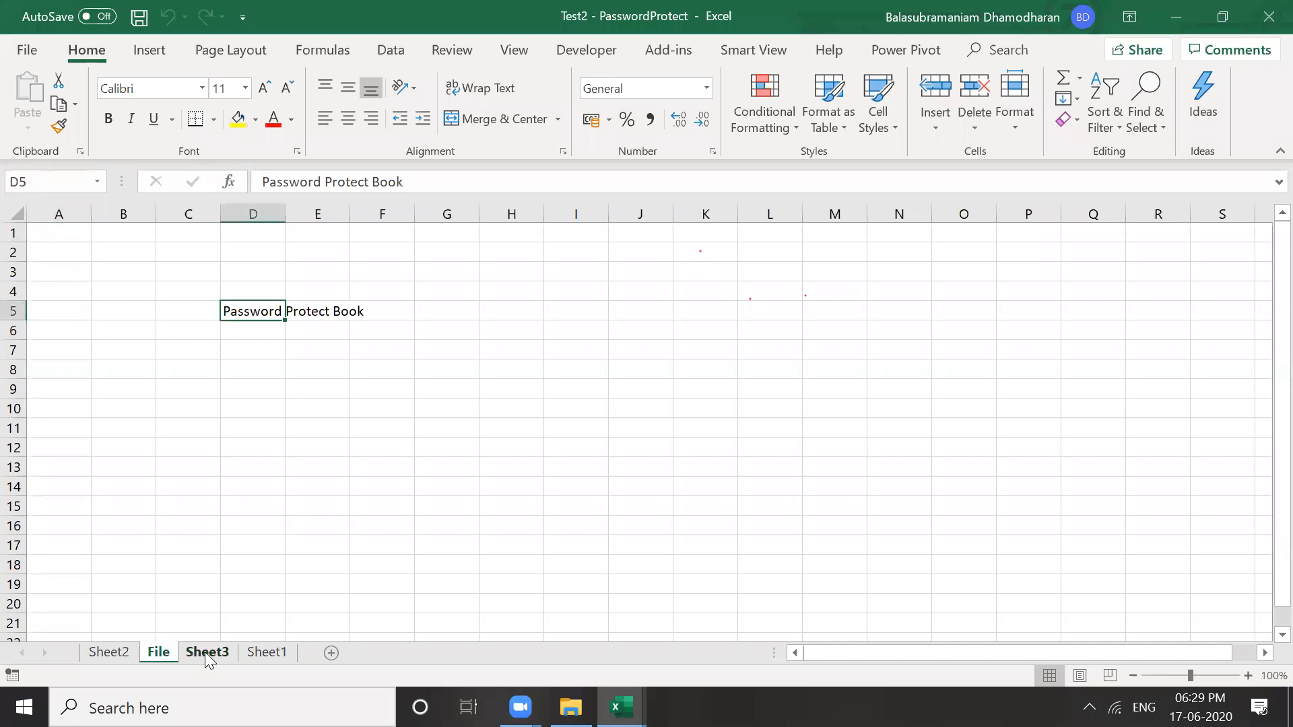
click(206, 652)
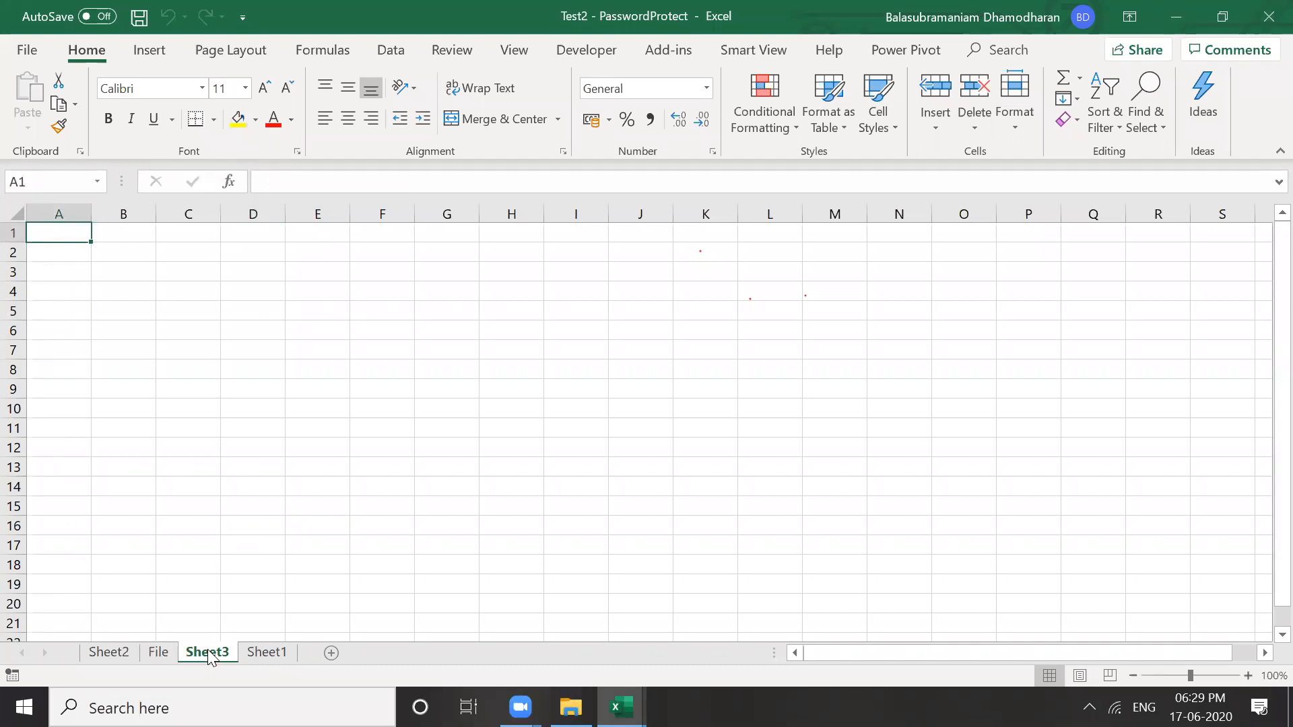
Unhide the File (2) sheet
right_click(208, 650)
click(244, 612)
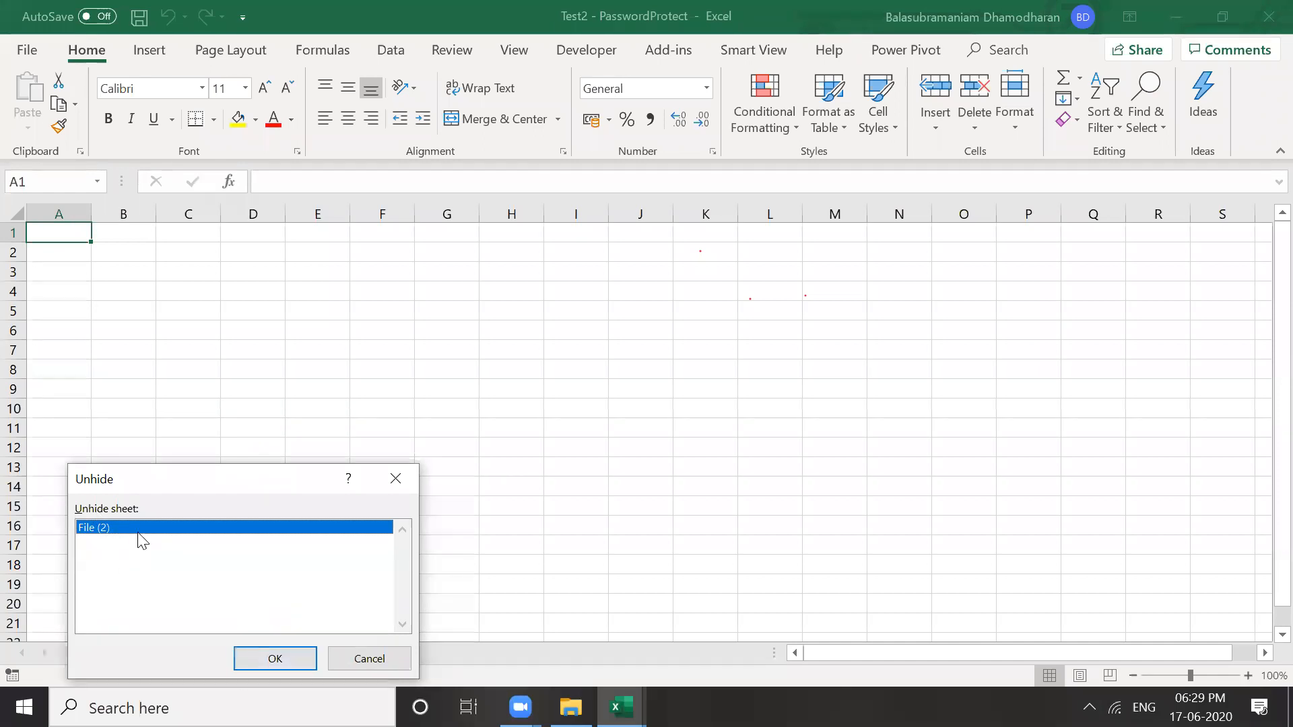
click(276, 662)
key(Return)
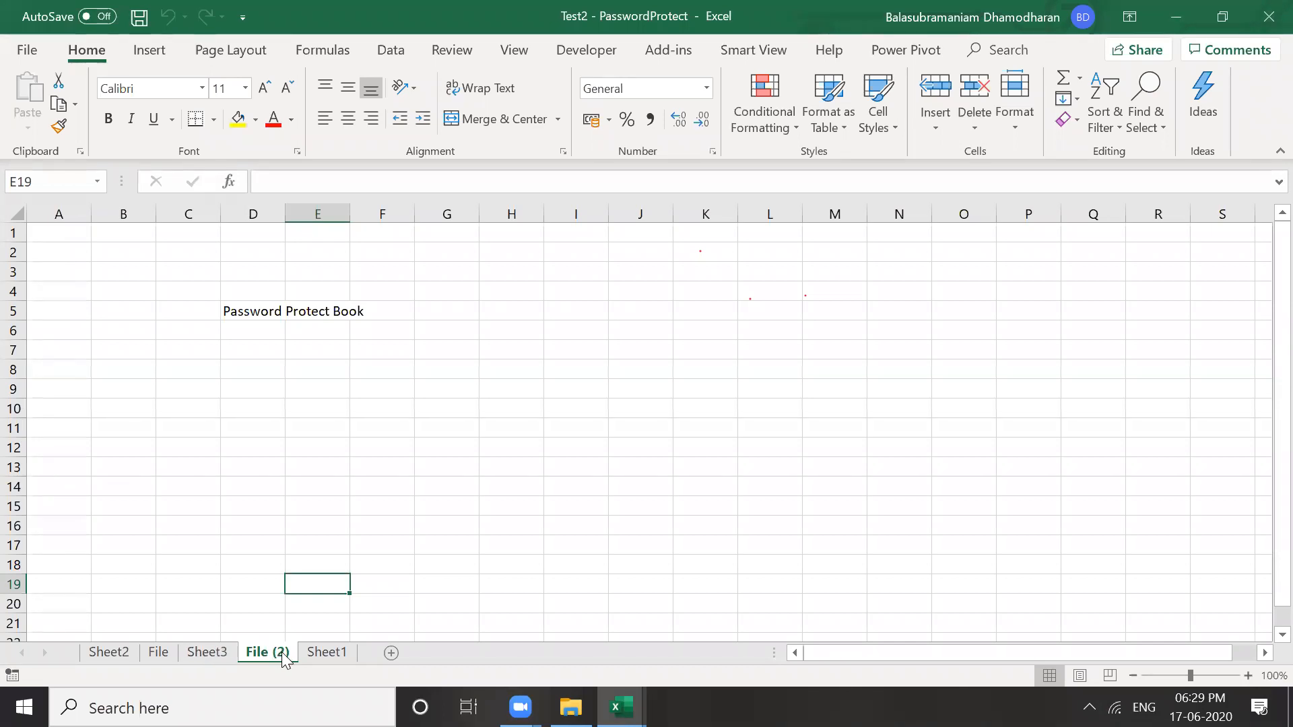
click(296, 507)
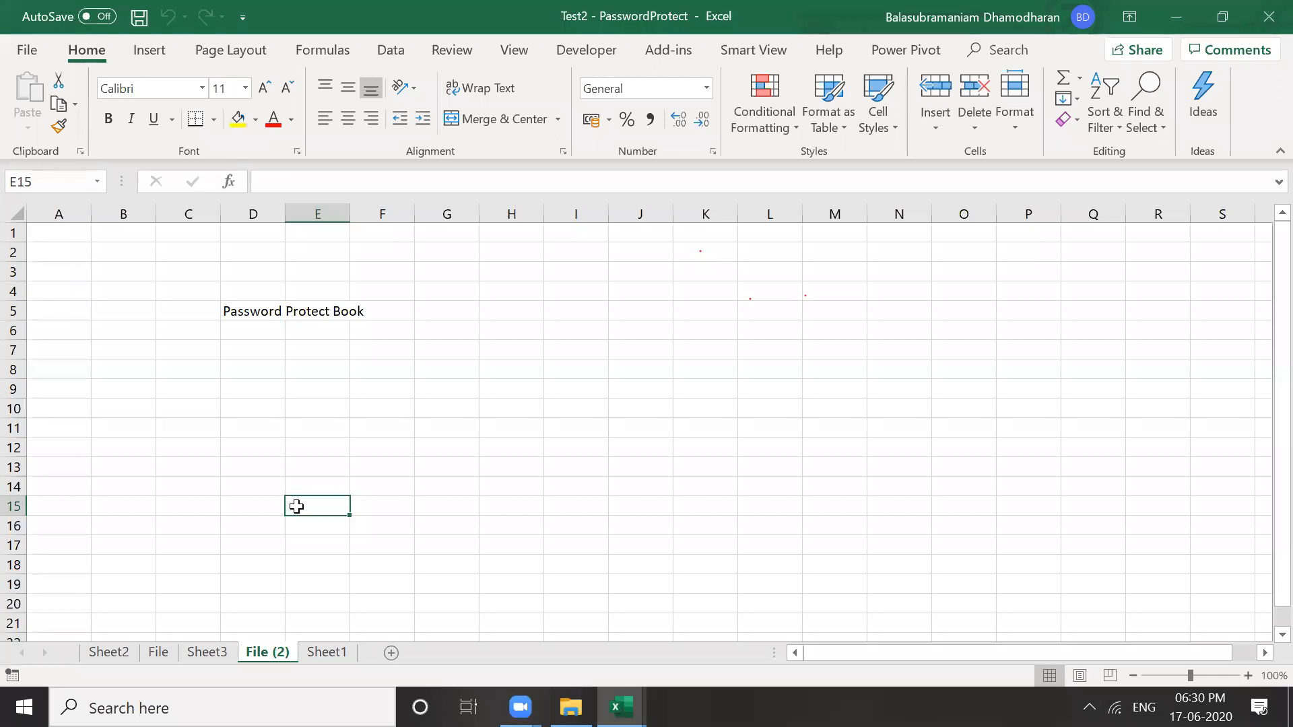
Browse through all five sheet tabs, ending on the File sheet
click(320, 652)
click(269, 653)
click(132, 652)
click(215, 655)
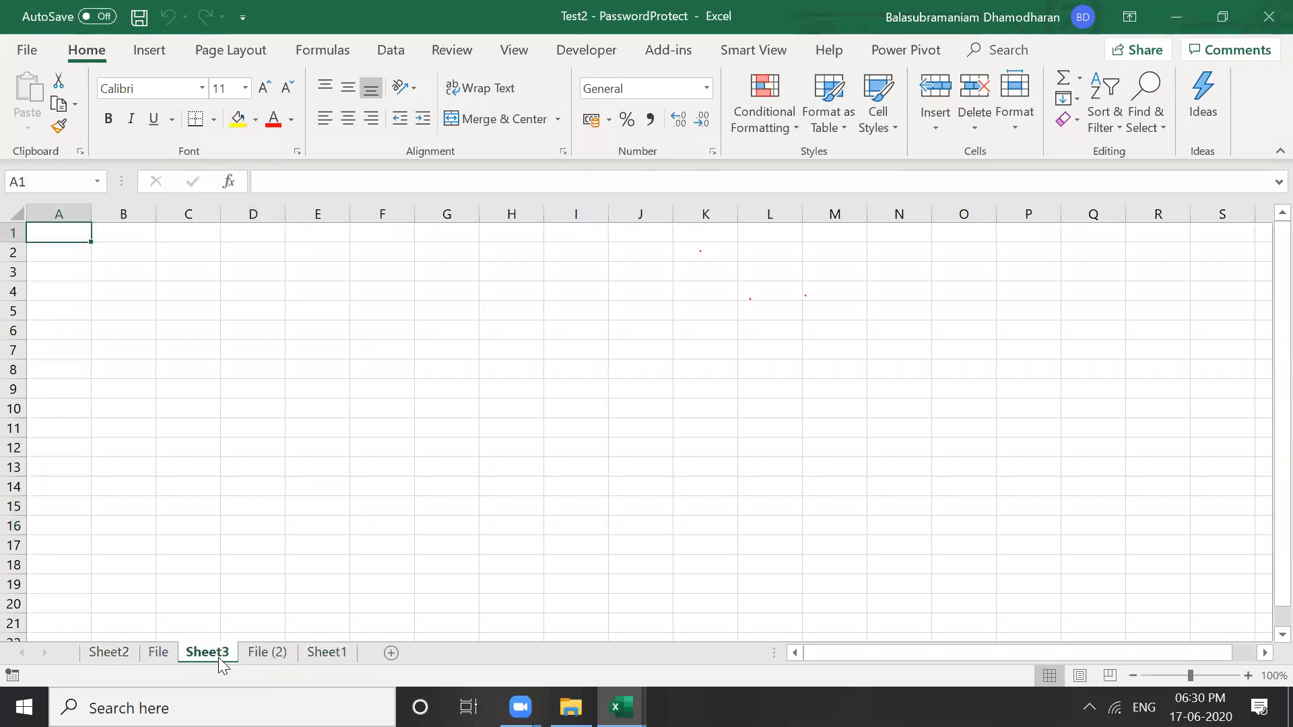
click(258, 657)
click(322, 651)
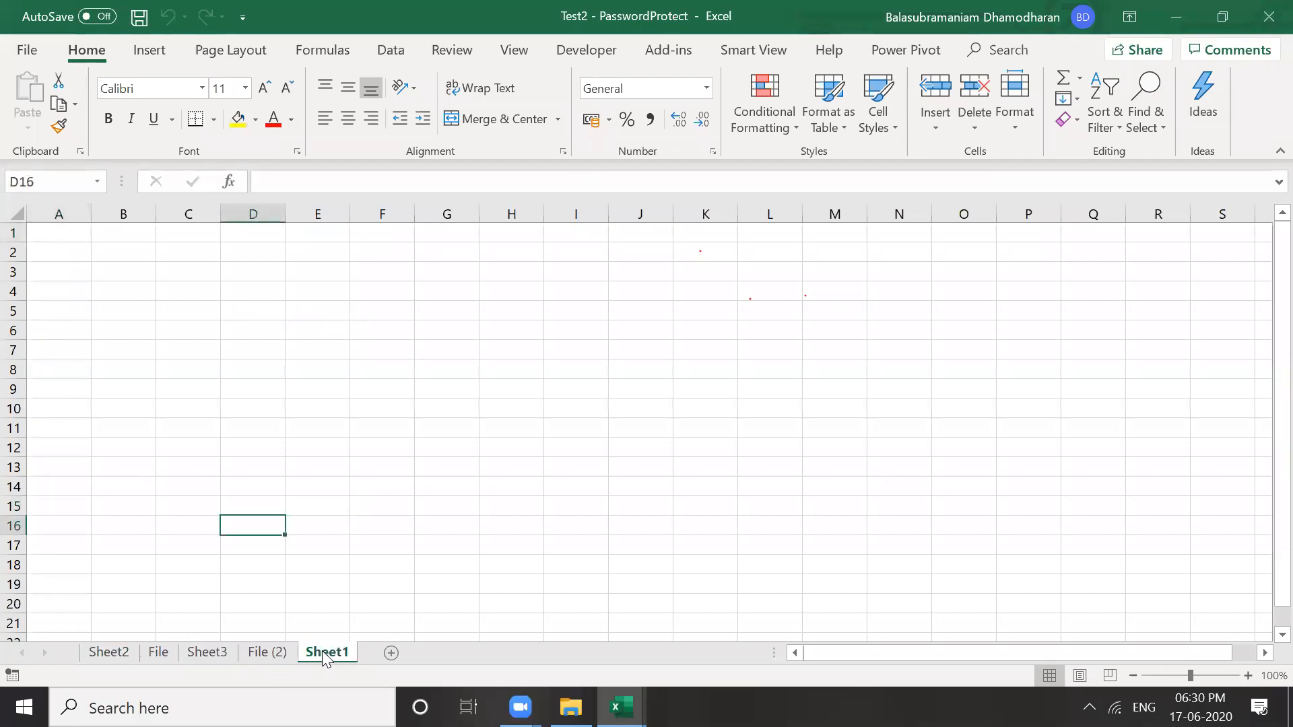
click(284, 653)
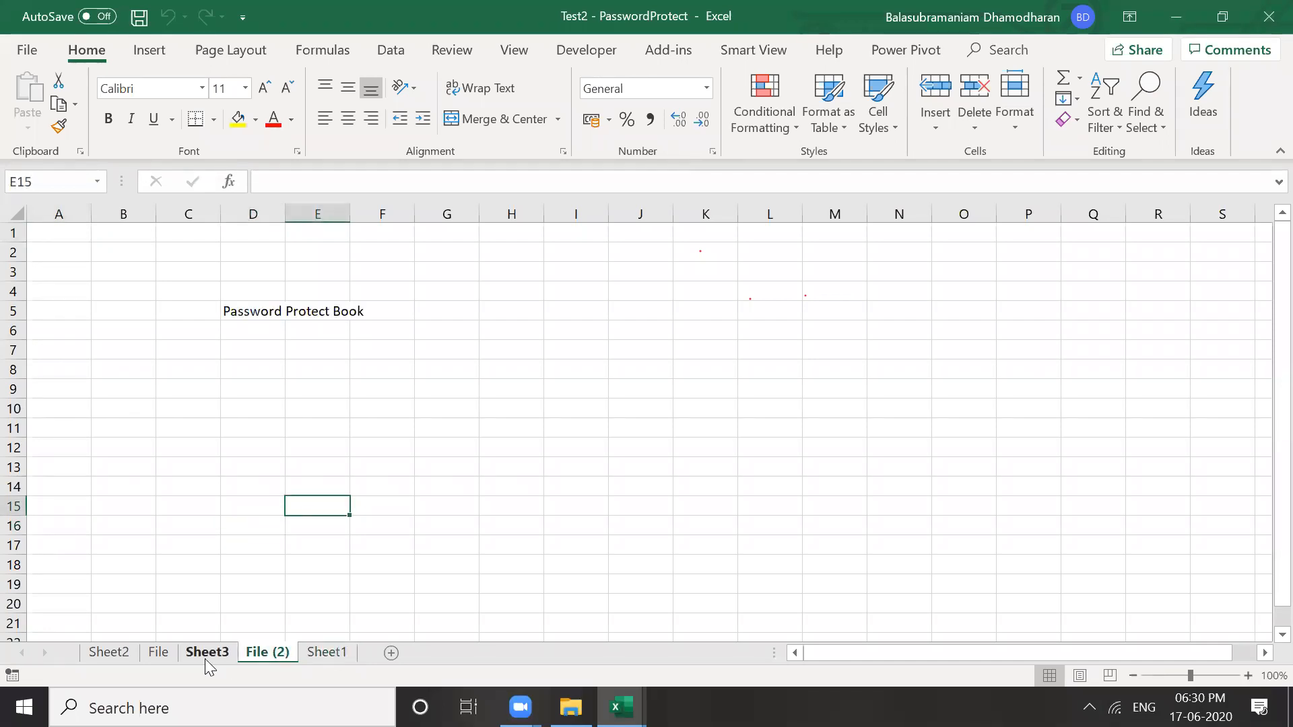
click(205, 658)
click(168, 648)
click(129, 654)
click(160, 653)
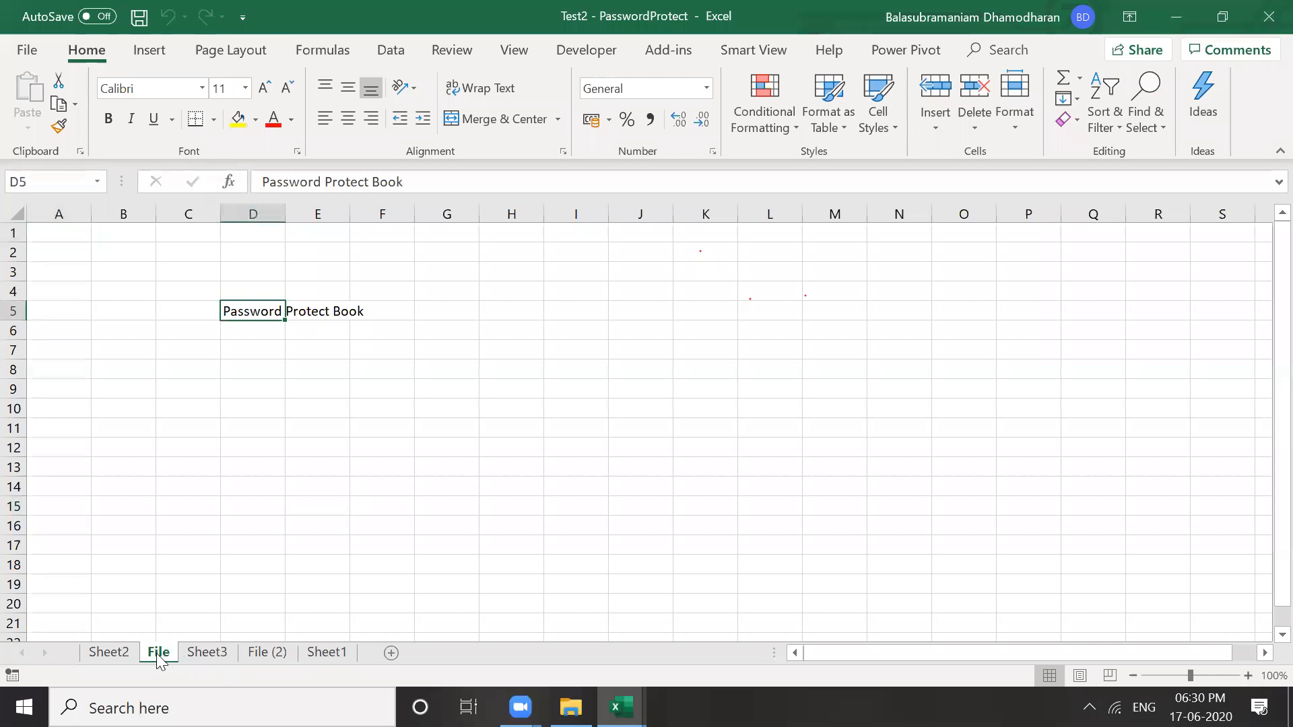
click(192, 581)
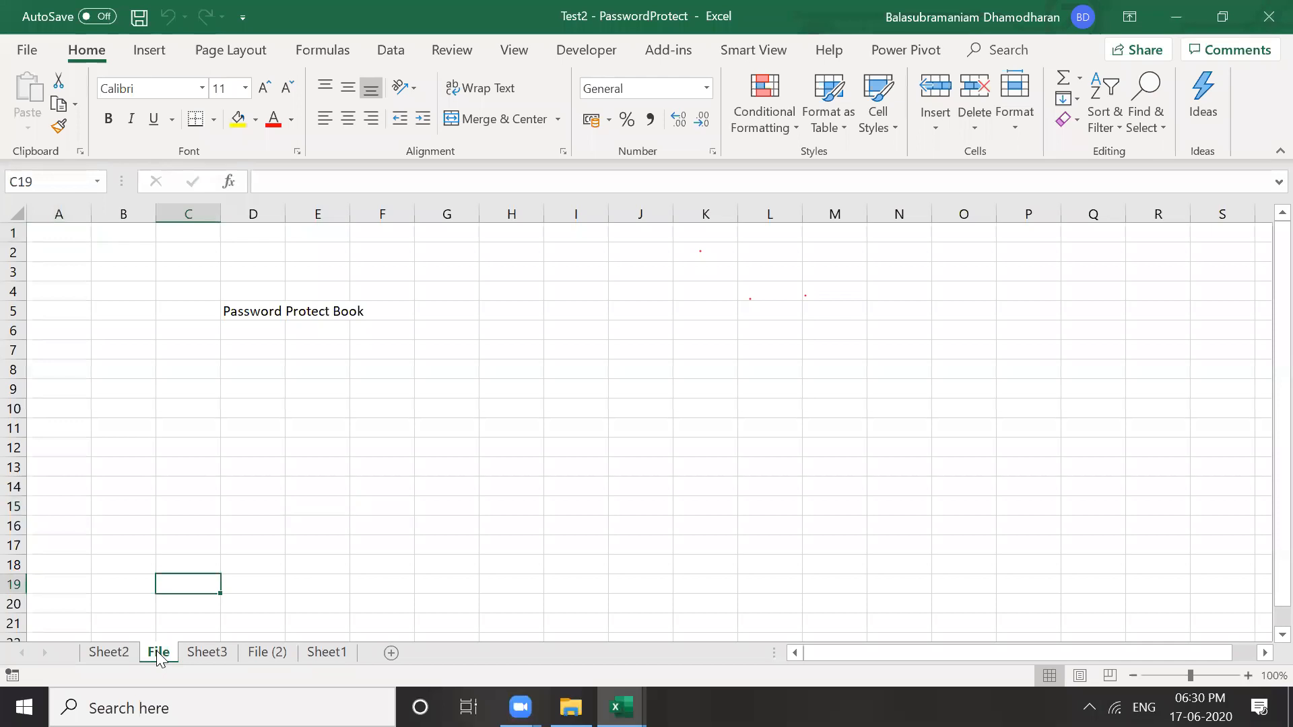
Set the File sheet's tab colour to red
right_click(159, 656)
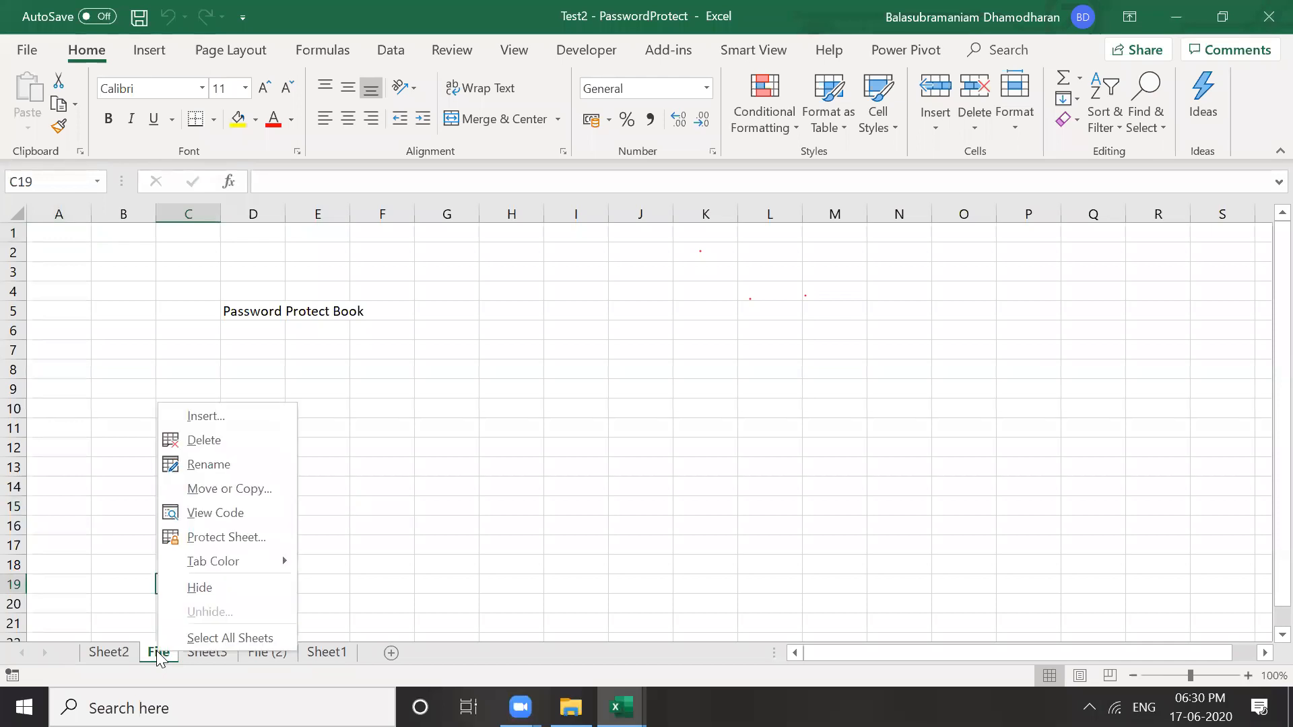
mouse_move(233, 568)
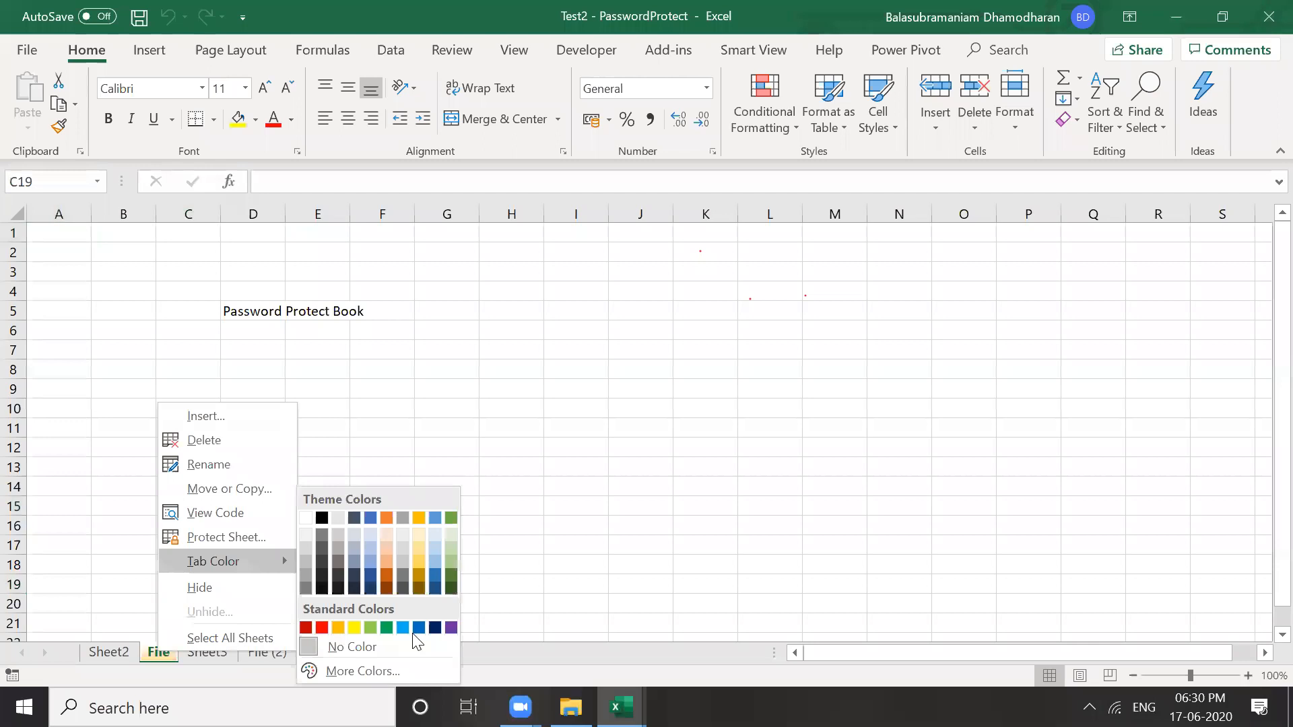
click(322, 628)
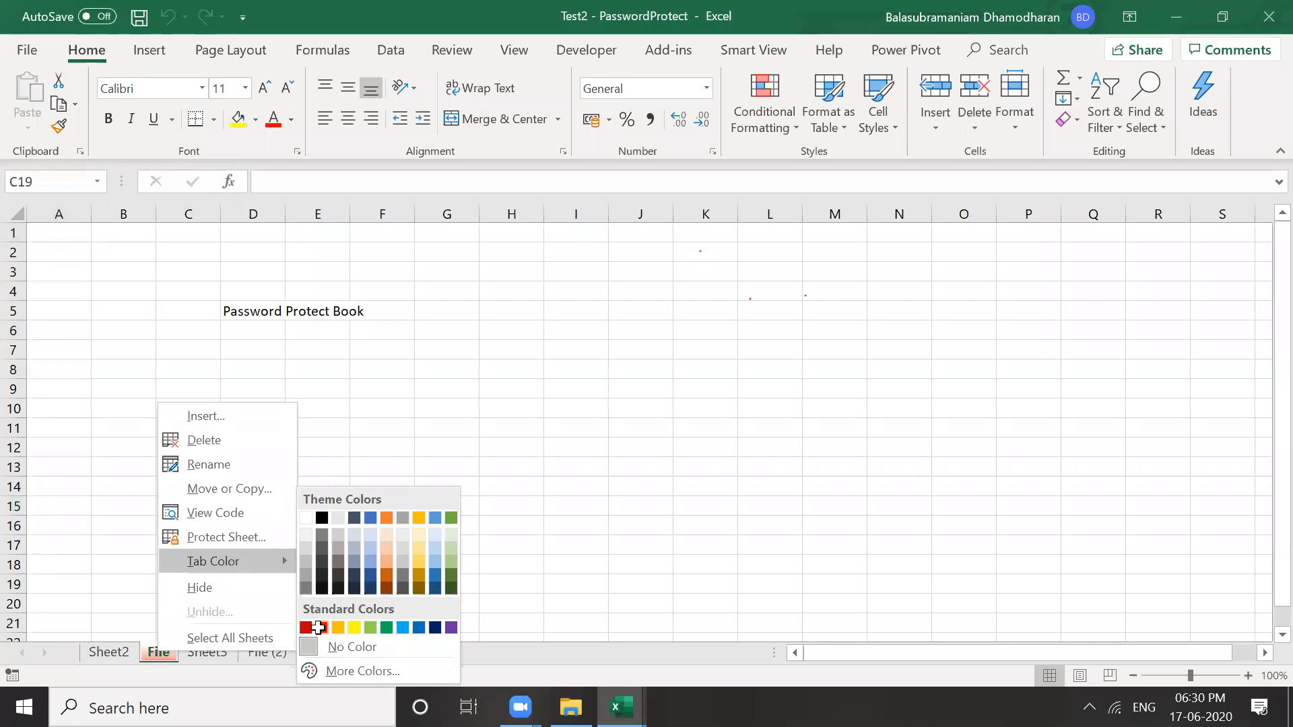
click(222, 655)
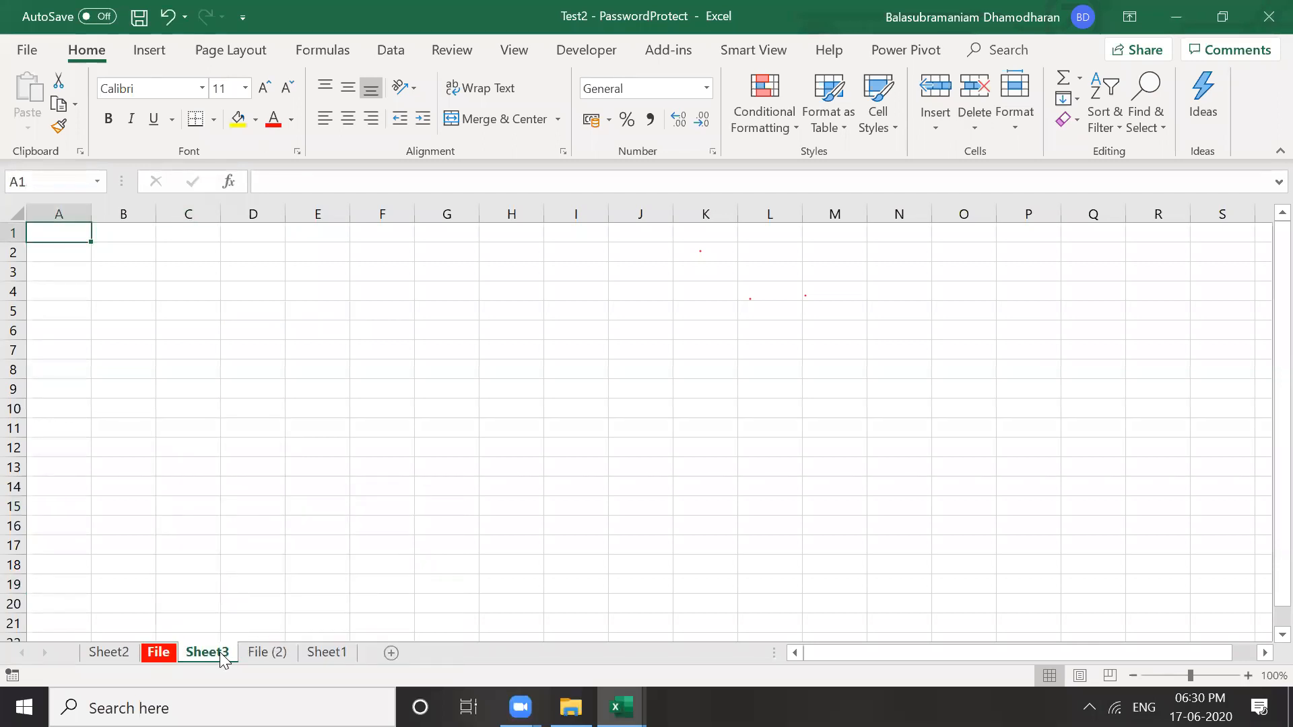
click(169, 654)
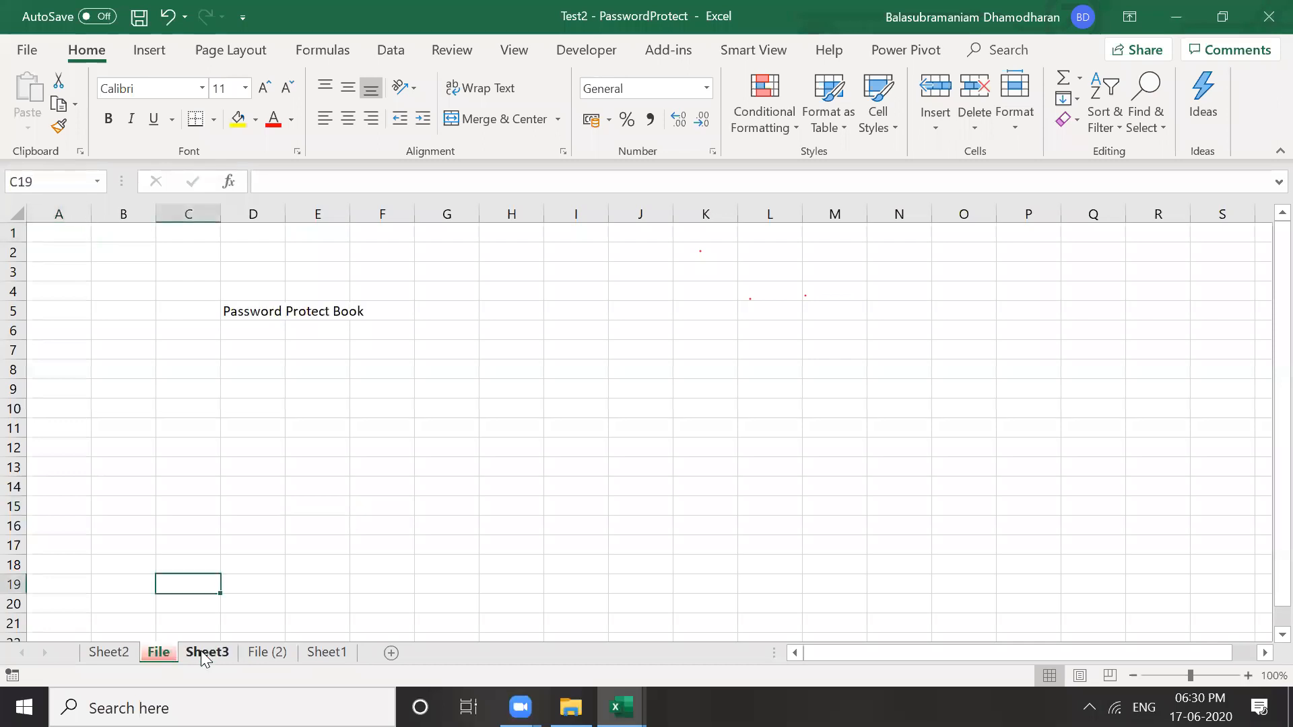
click(200, 650)
click(225, 590)
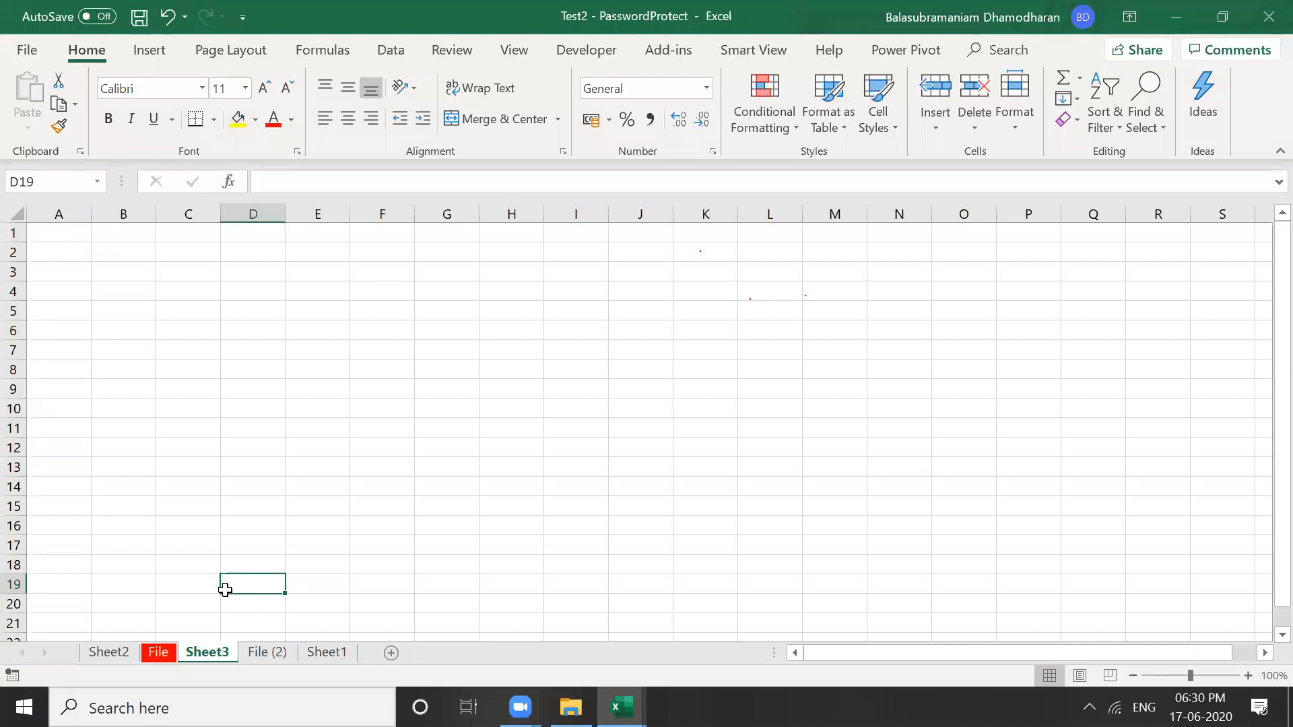
Browse the sheet tabs and settle on cell D7 of the File (2) sheet
click(163, 658)
click(226, 658)
click(260, 655)
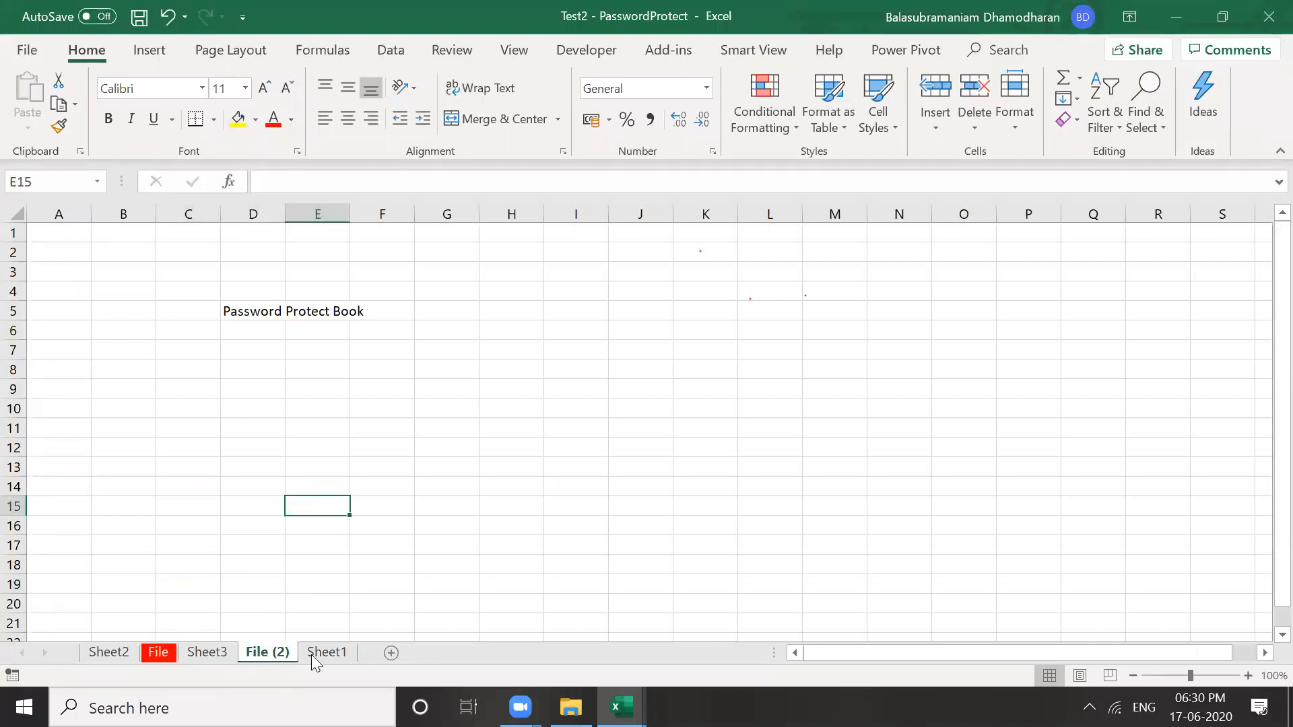
click(312, 659)
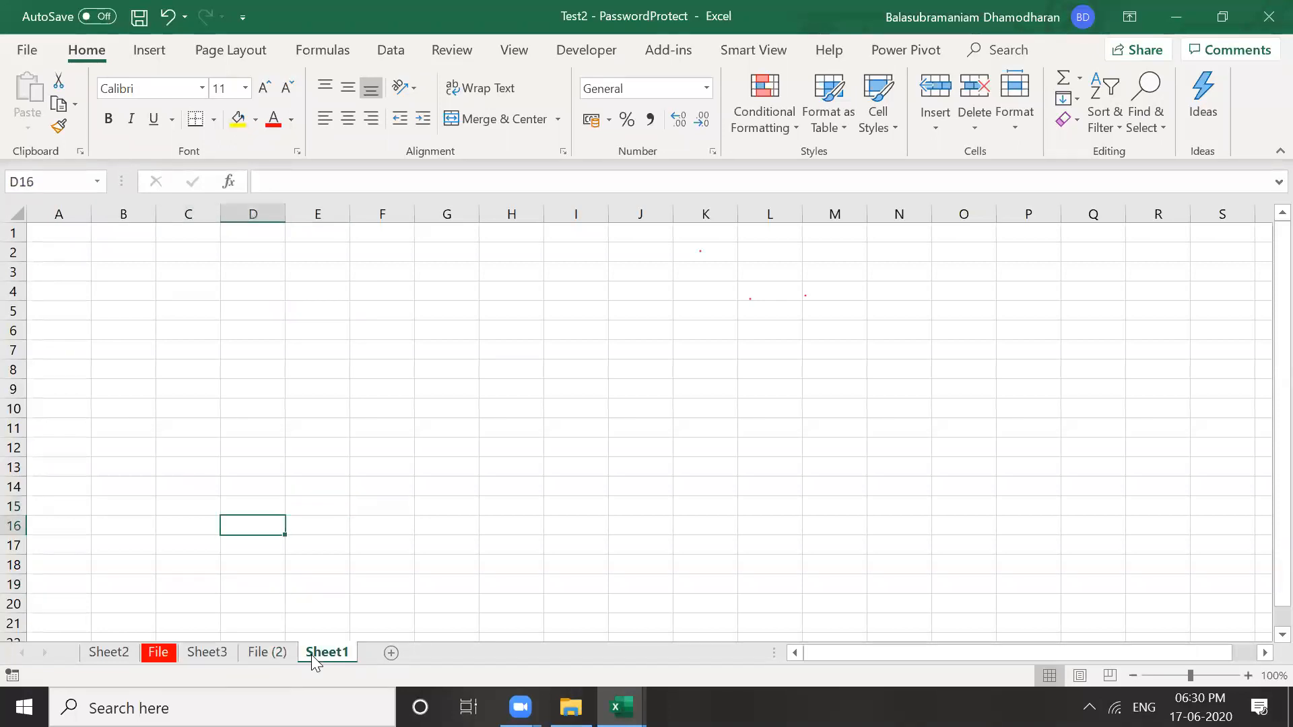
click(267, 653)
click(368, 538)
click(241, 357)
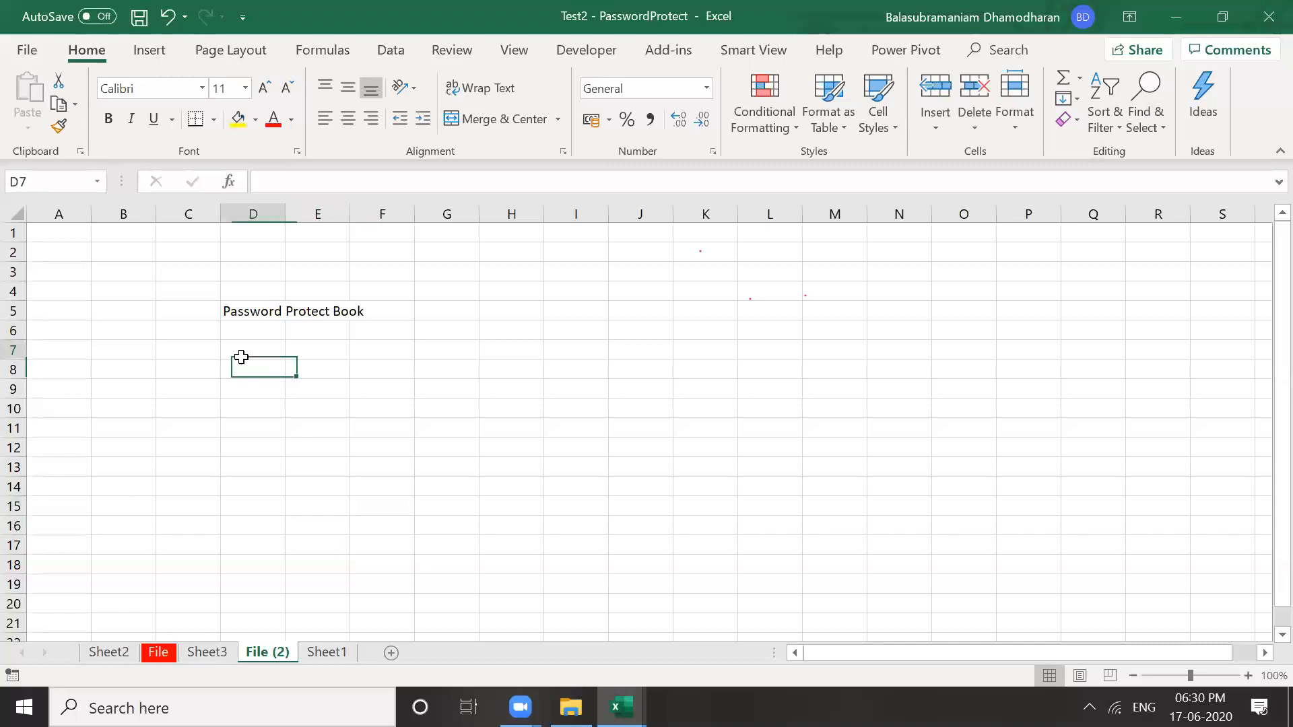
key(Up)
key(Up)
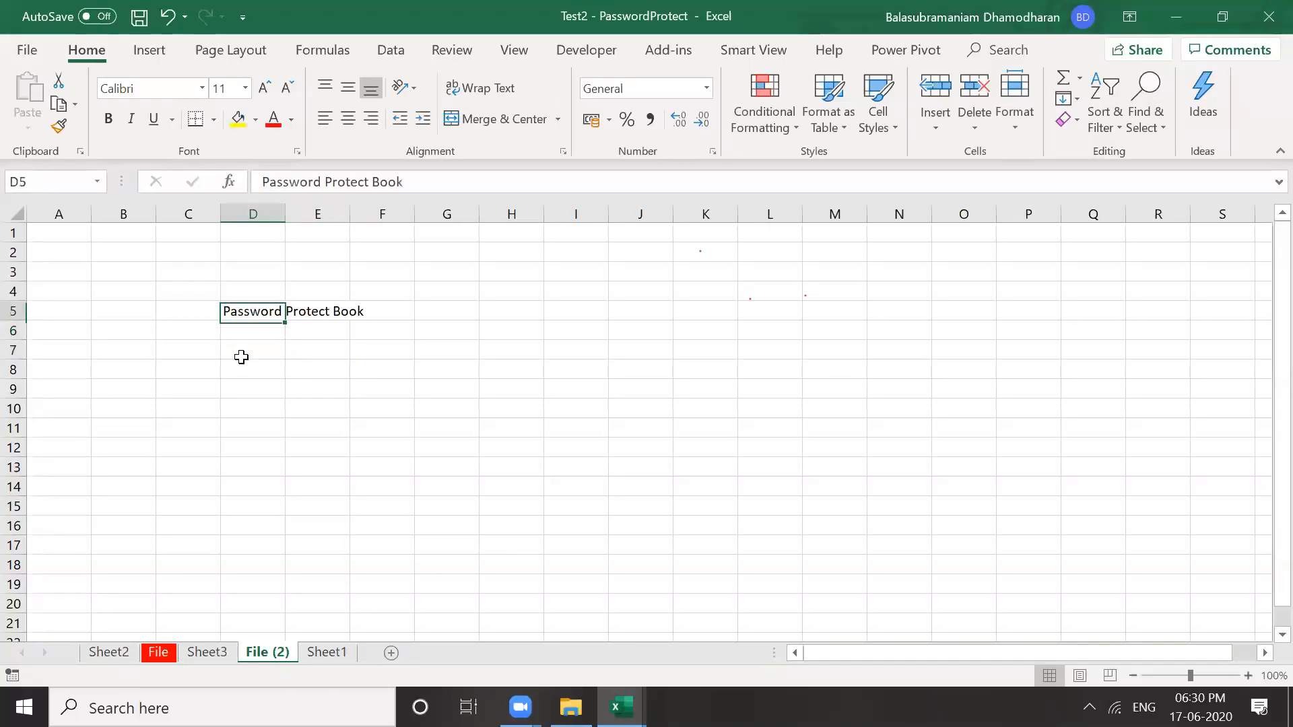
key(Down)
key(Down)
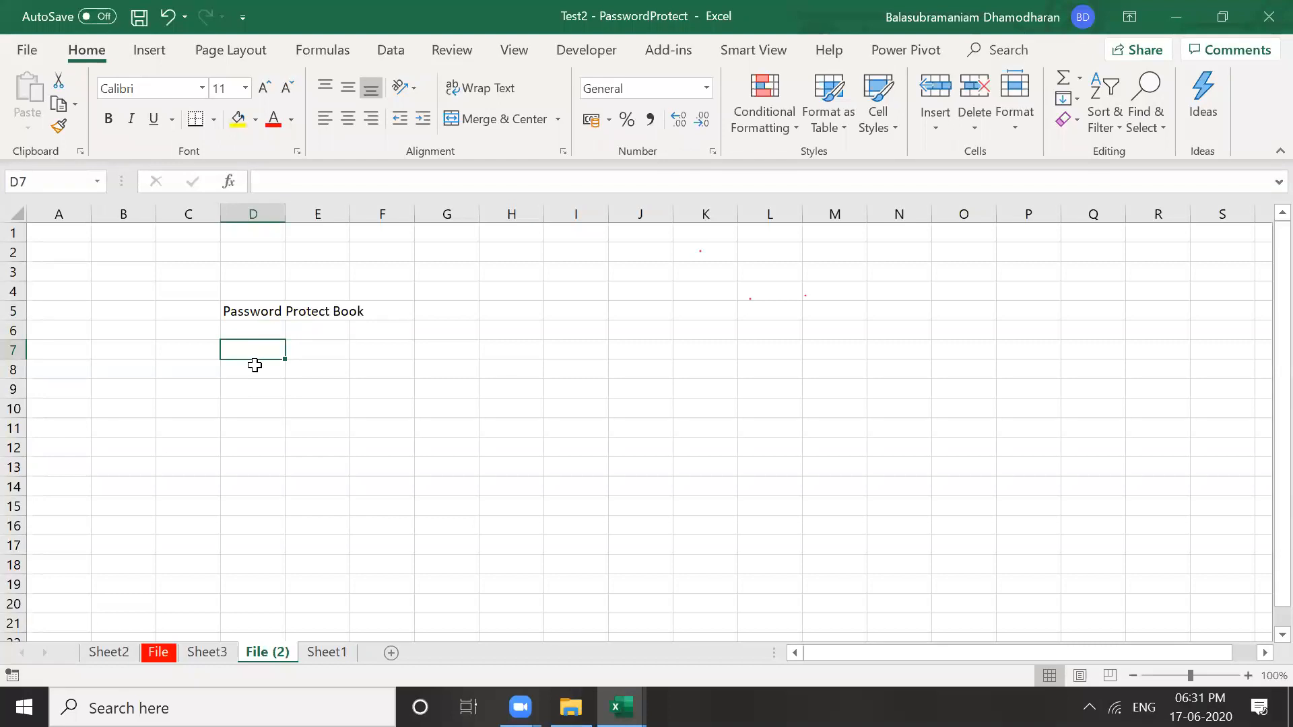
Enter three first names in D7 to D9 and 'etc' in D10
text(BAla)
key(BackSpace)
key(BackSpace)
key(BackSpace)
text(ala)
key(Return)
text(Mohan)
key(Return)
text(S)
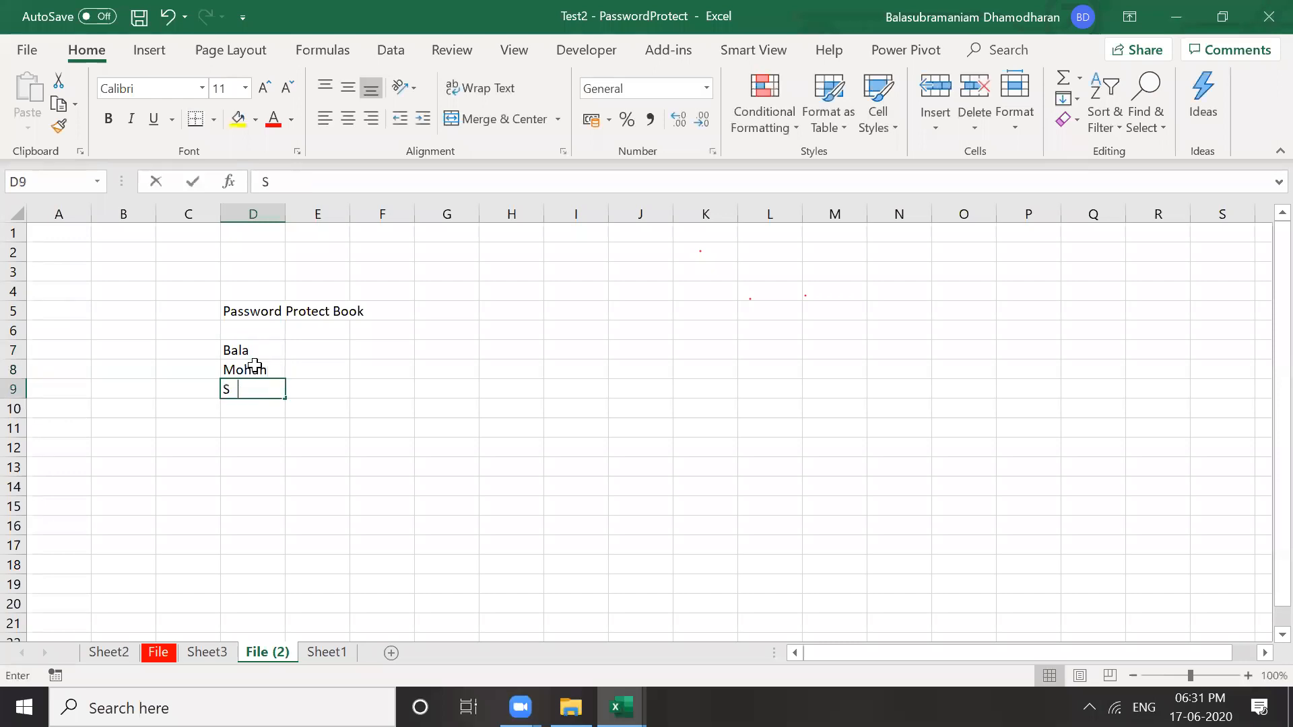
text(hanthi)
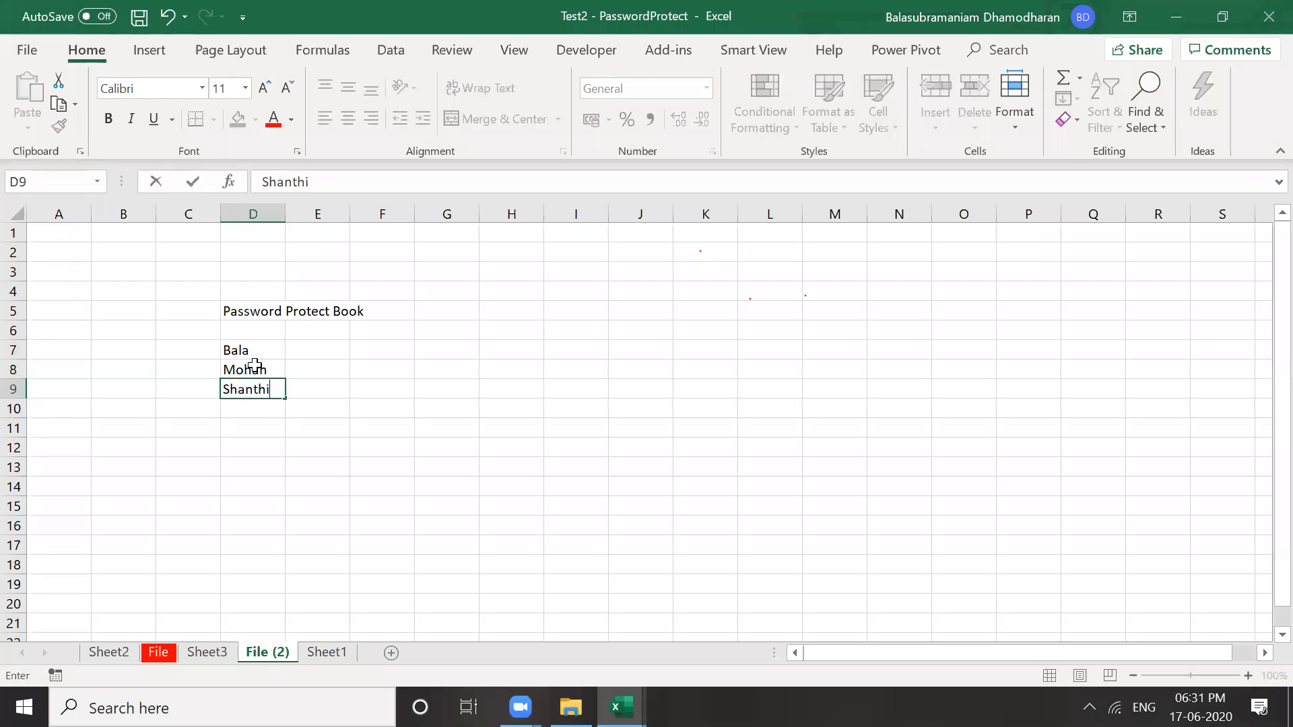
key(Return)
text(etc)
key(Return)
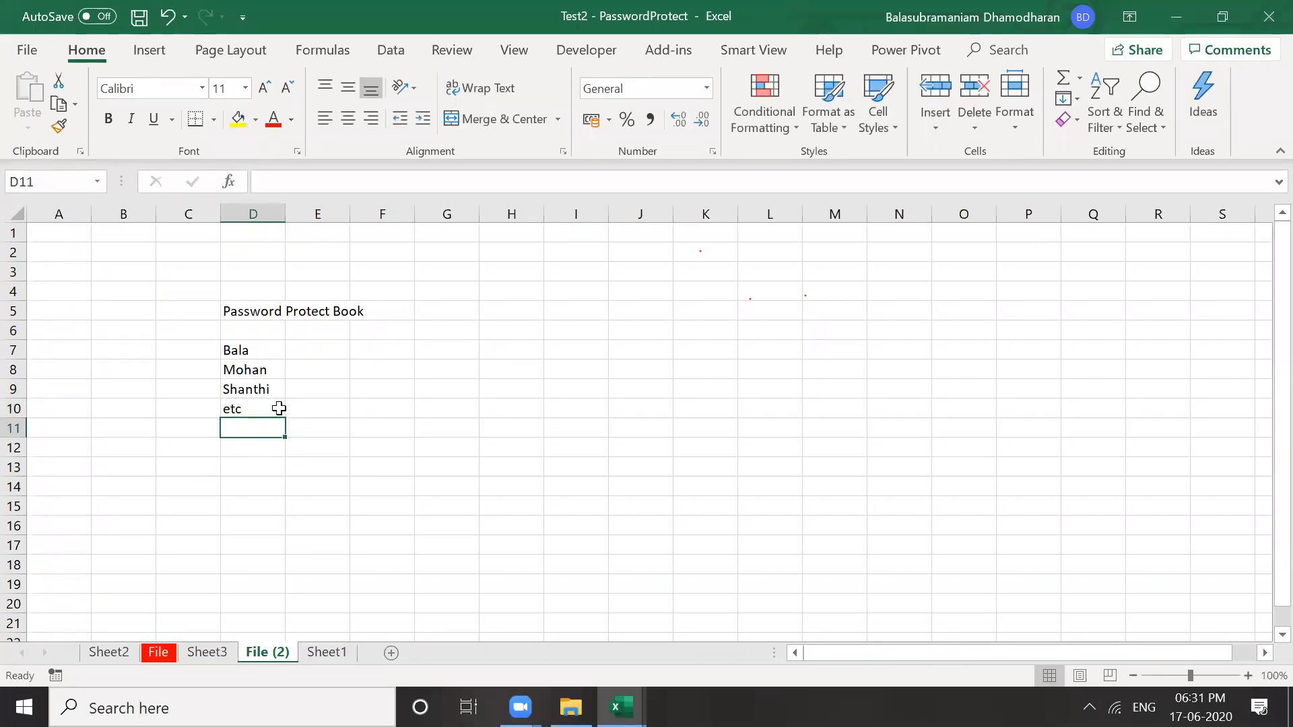
Rename the File (2) tab to Workings, correcting typos along the way
double_click(267, 651)
text(O)
key(BackSpace)
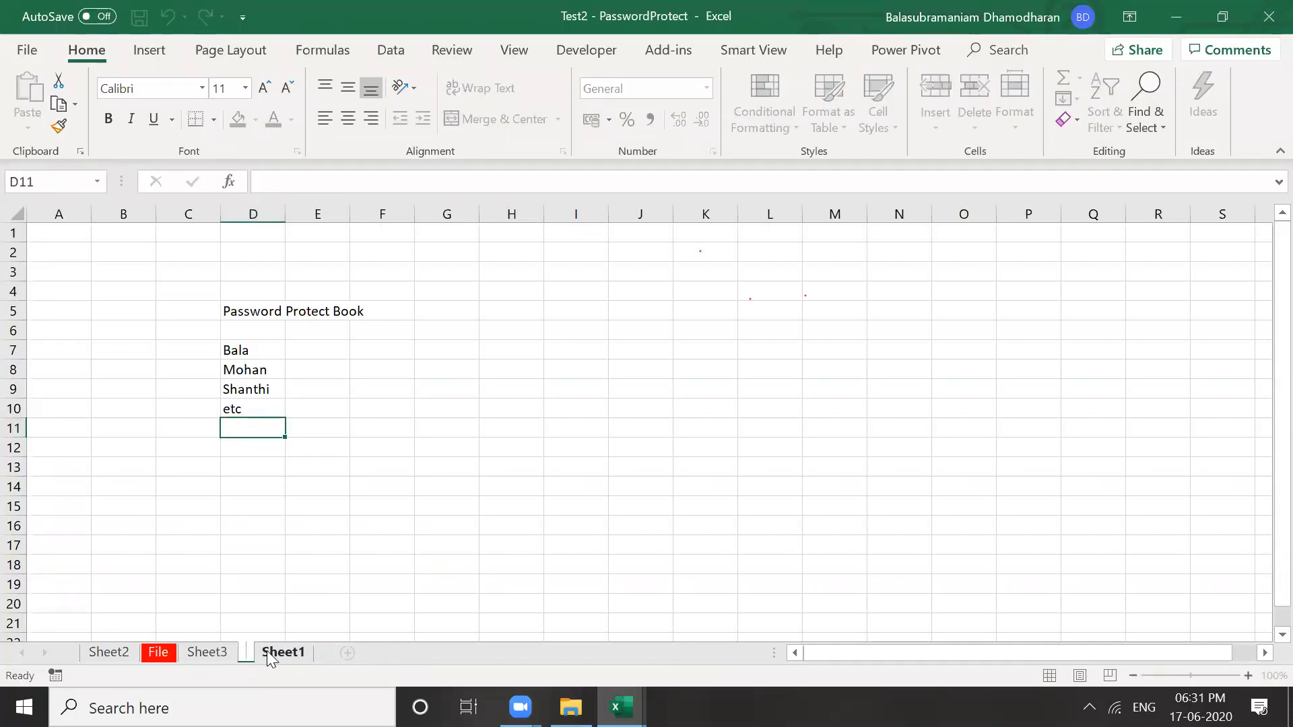
text(Workings)
click(287, 623)
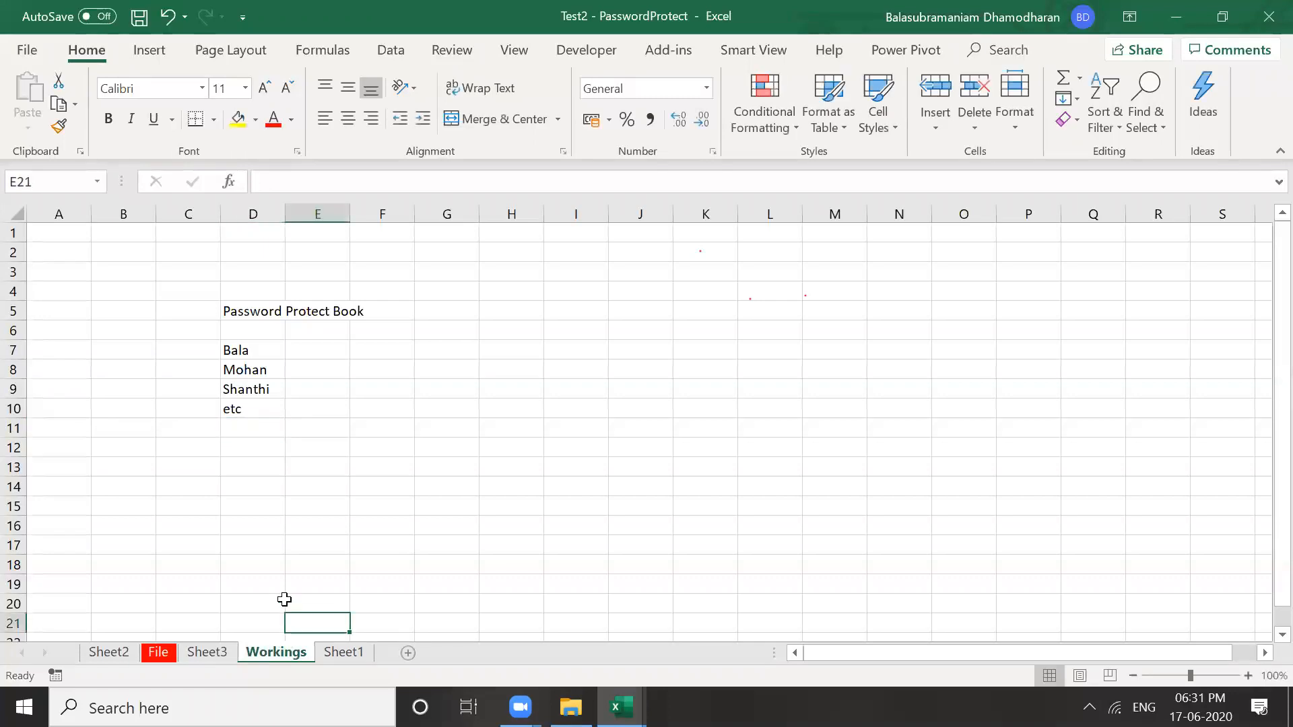
Check Sheet3, then return to the Workings sheet
click(256, 468)
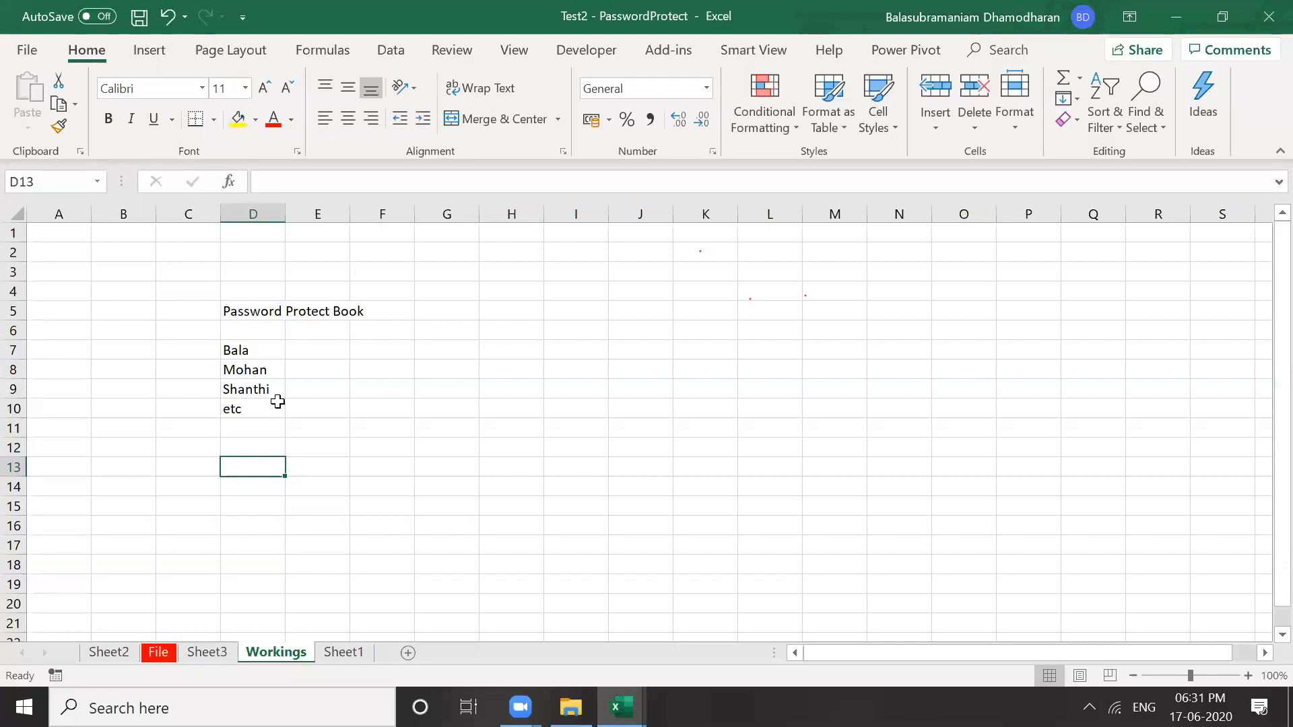
click(197, 659)
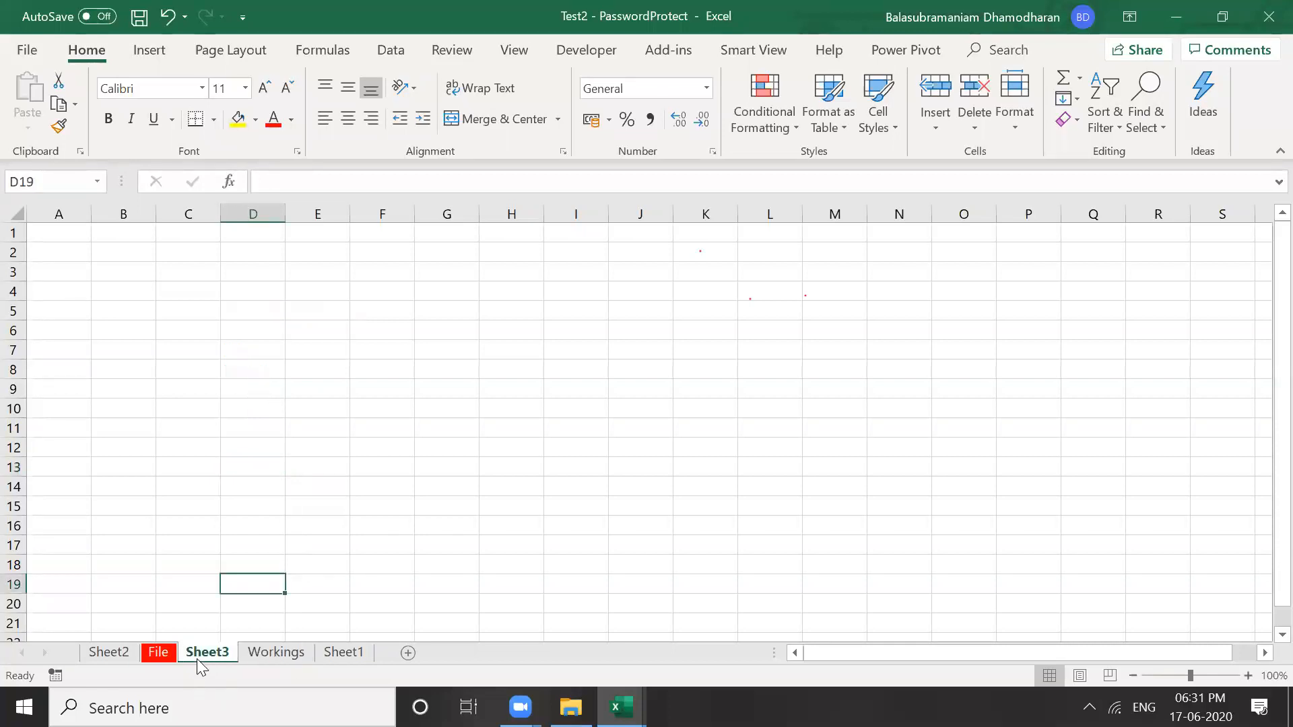
click(170, 471)
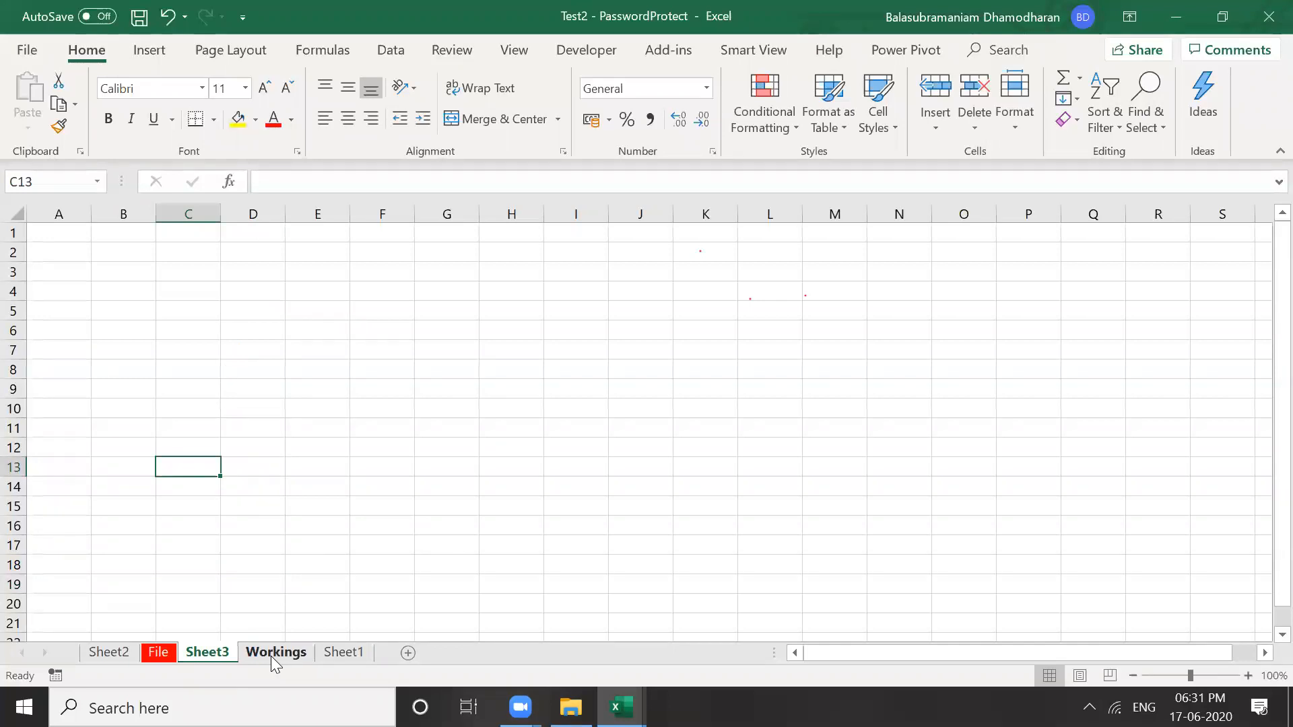
click(270, 656)
click(297, 522)
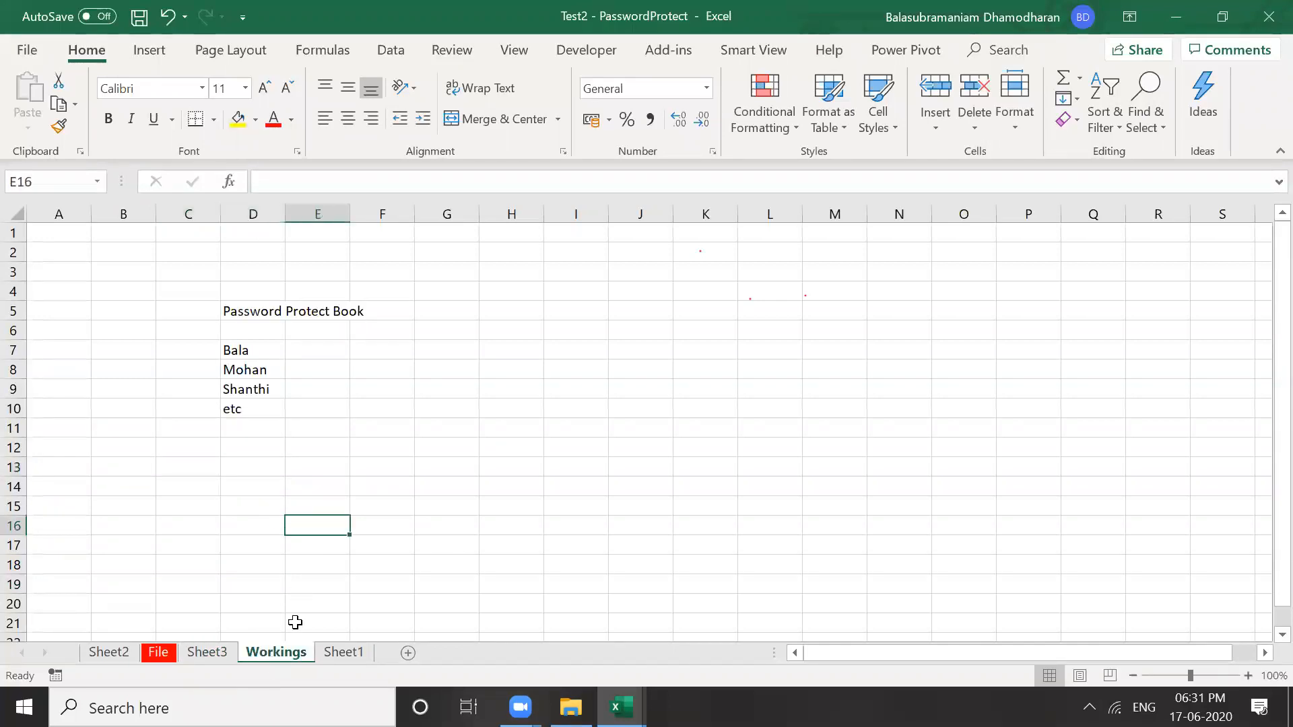
Protect the Workings sheet with a password, re-entering it to confirm
right_click(282, 658)
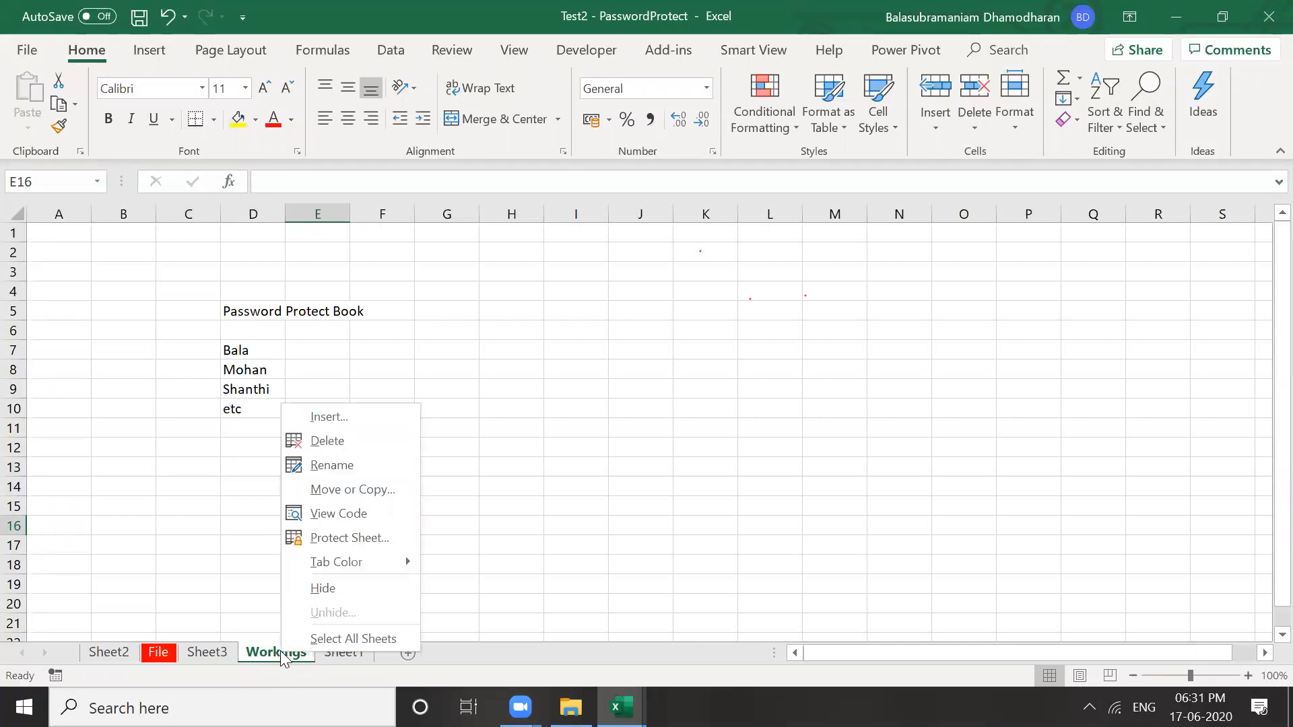
click(344, 539)
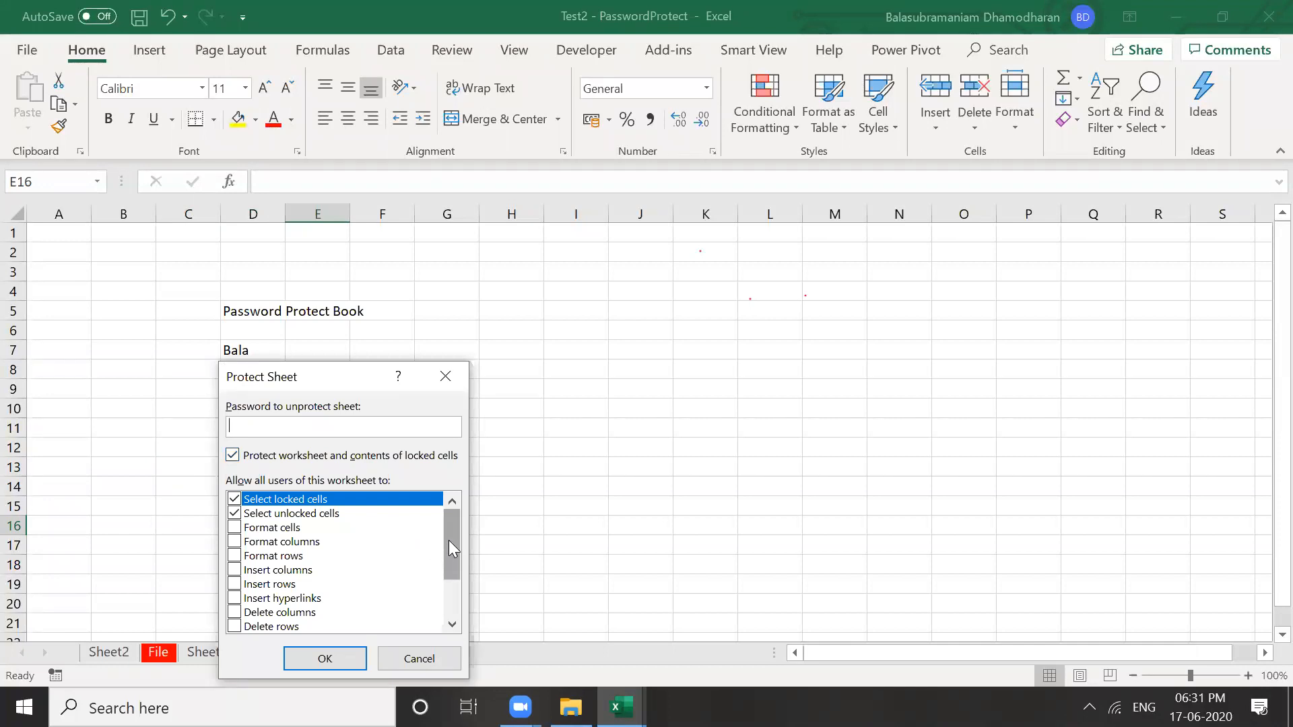
drag(449, 540, 452, 609)
click(453, 500)
text(1234)
click(341, 654)
text(1)
key(BackSpace)
text(1234)
click(367, 599)
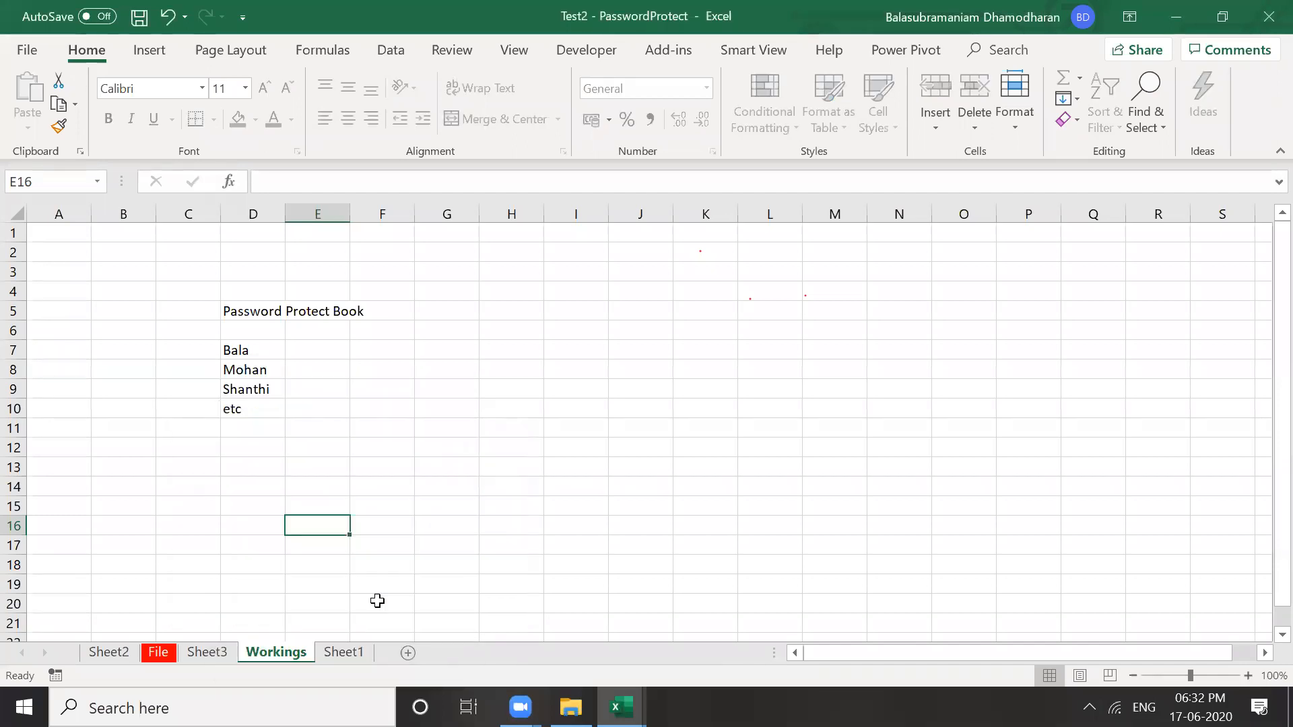
click(205, 652)
click(282, 652)
click(273, 456)
click(273, 370)
click(266, 351)
click(268, 394)
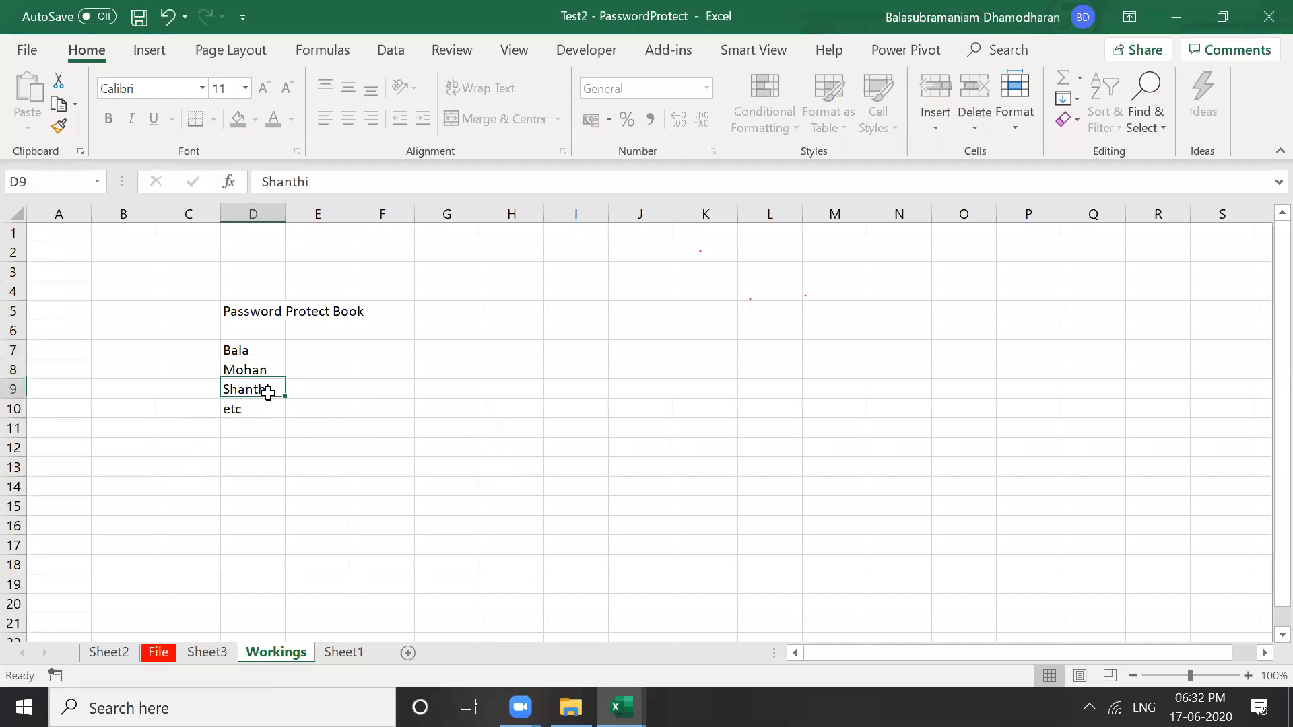
click(264, 373)
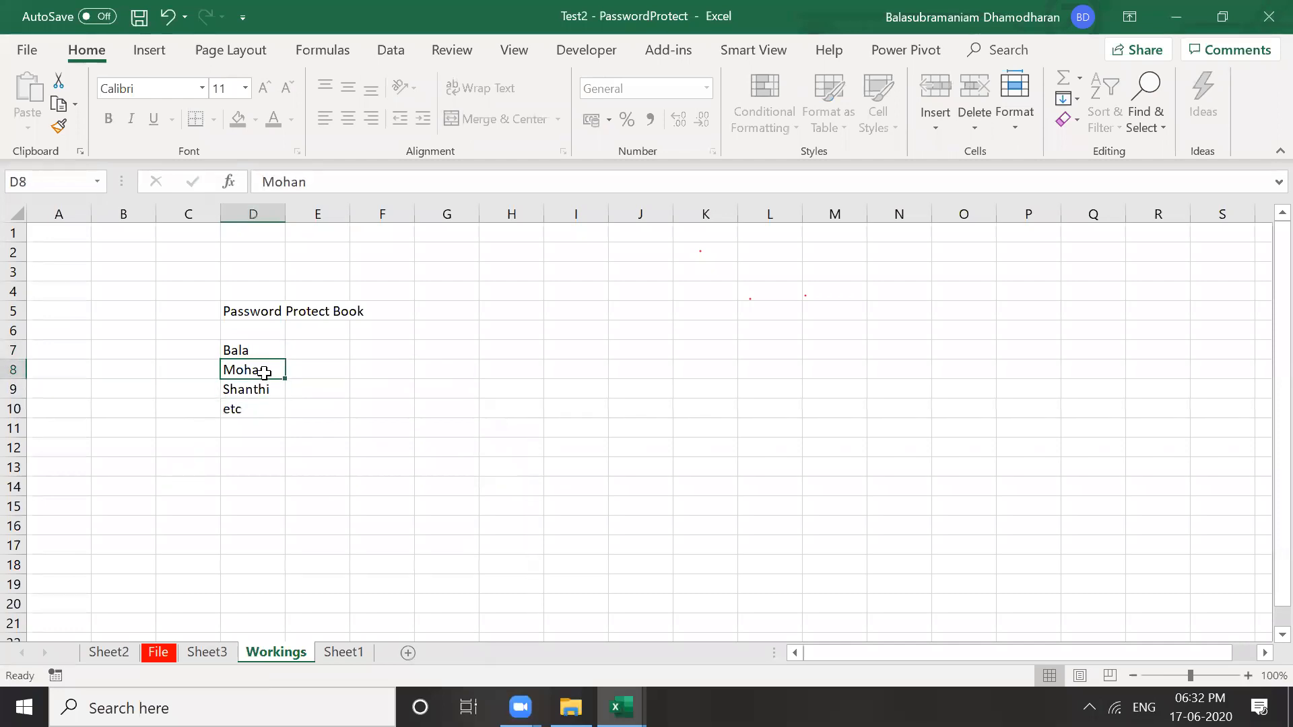
double_click(264, 372)
click(637, 411)
click(260, 390)
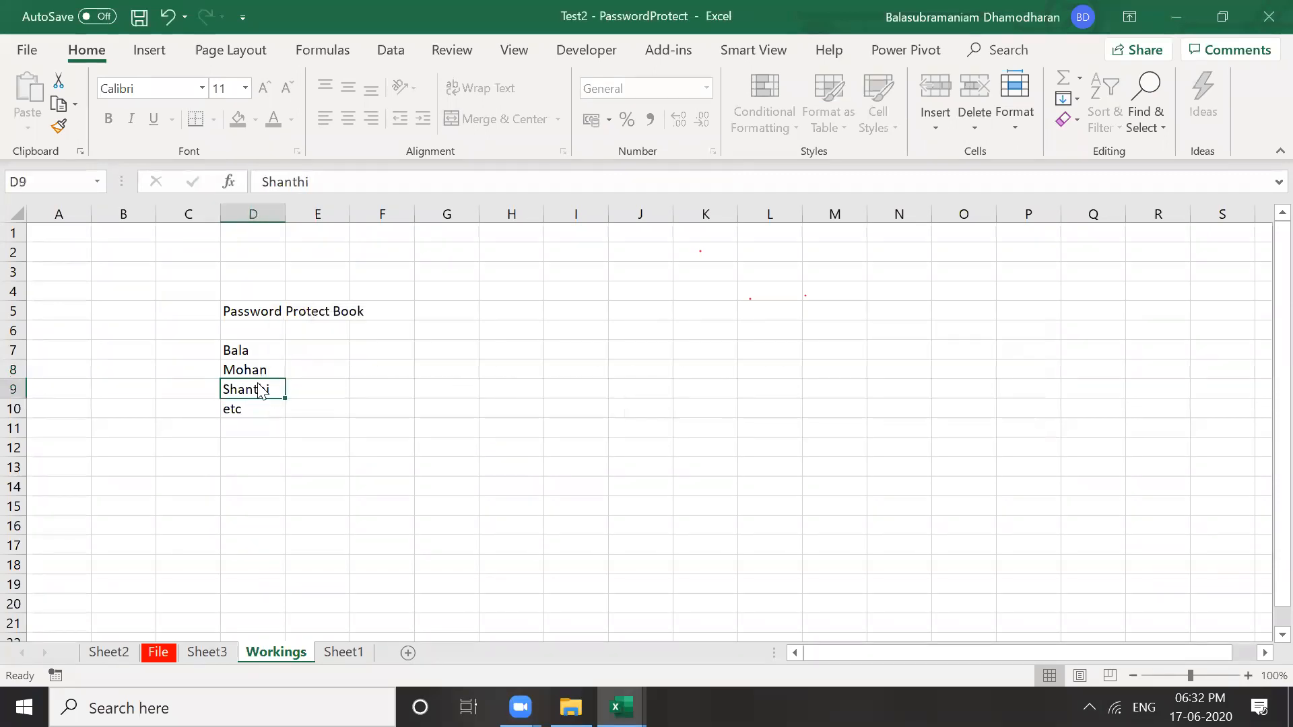
key(Delete)
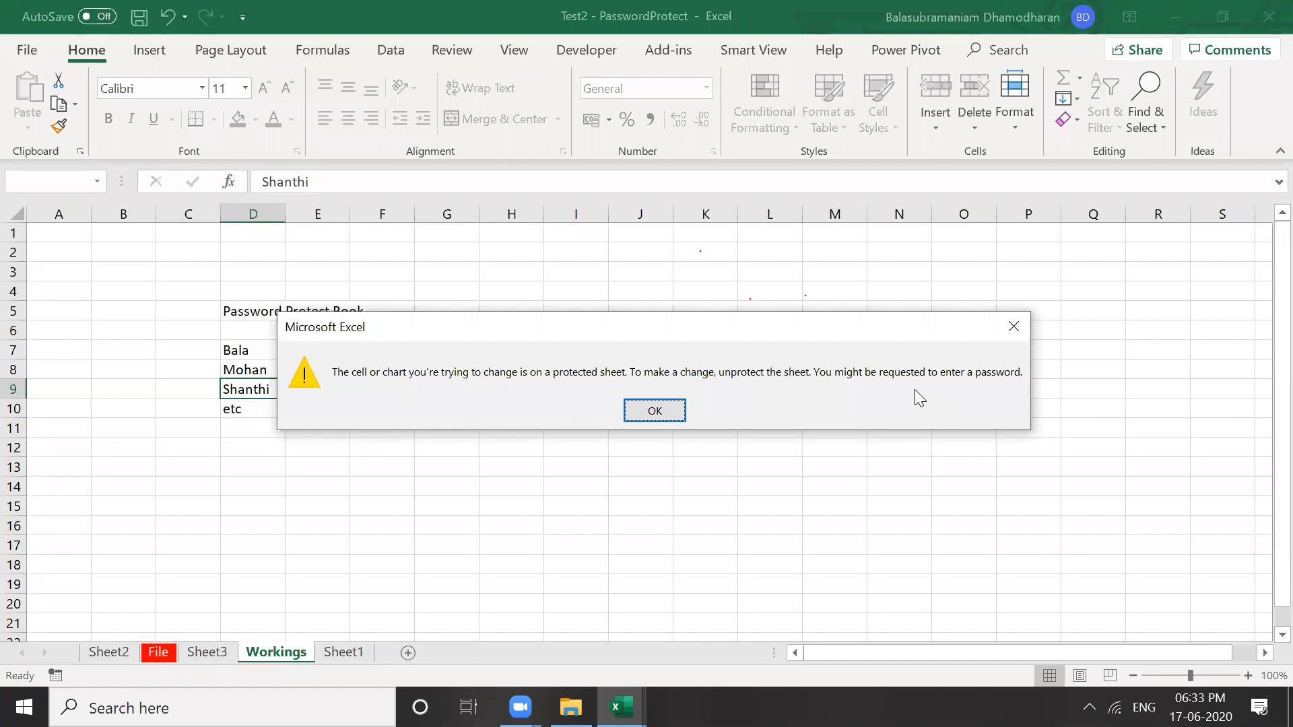
click(645, 412)
click(537, 448)
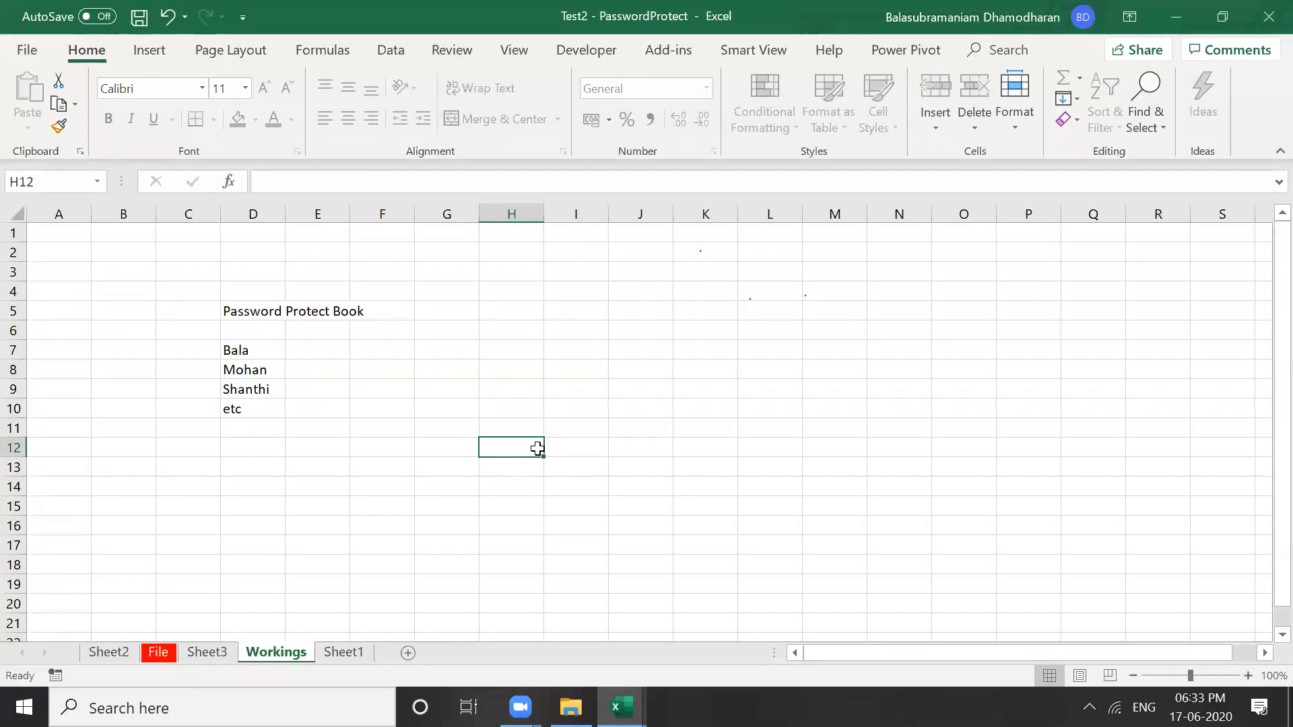
Delete the empty Sheet1 from Test2, leaving Sheet2, File, Sheet3 and Workings
click(245, 446)
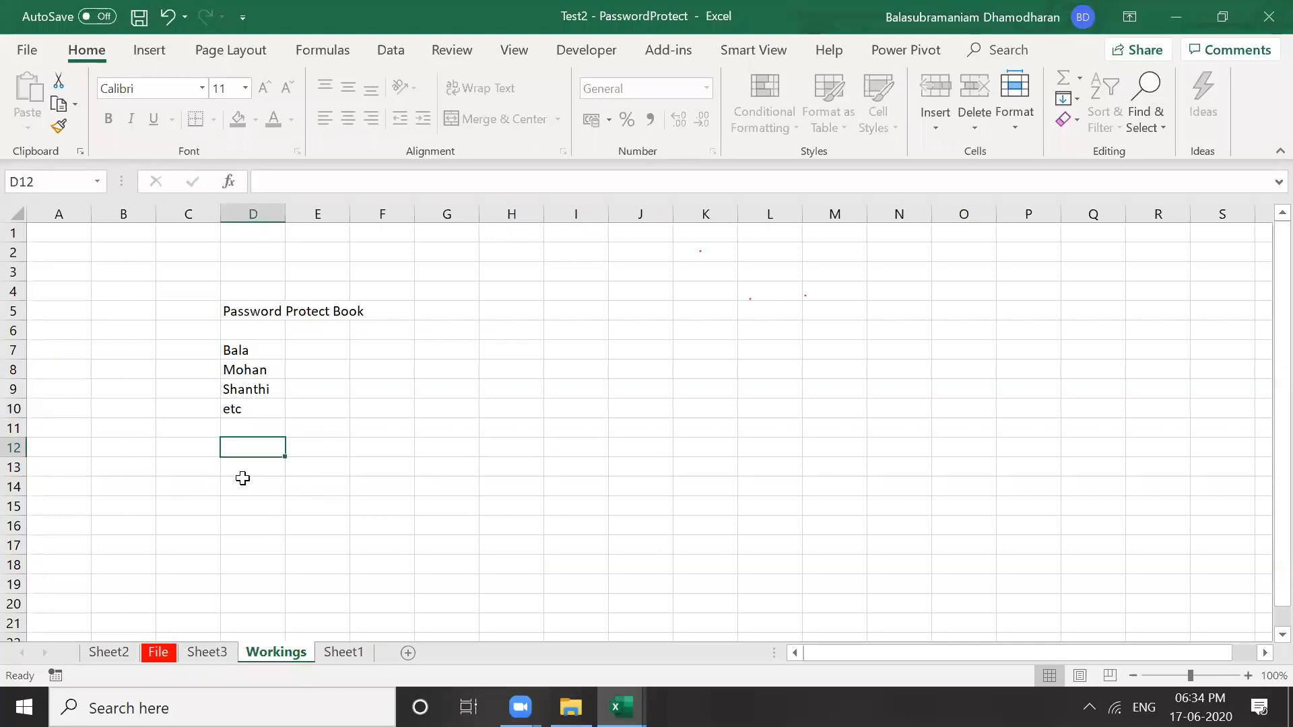
click(358, 659)
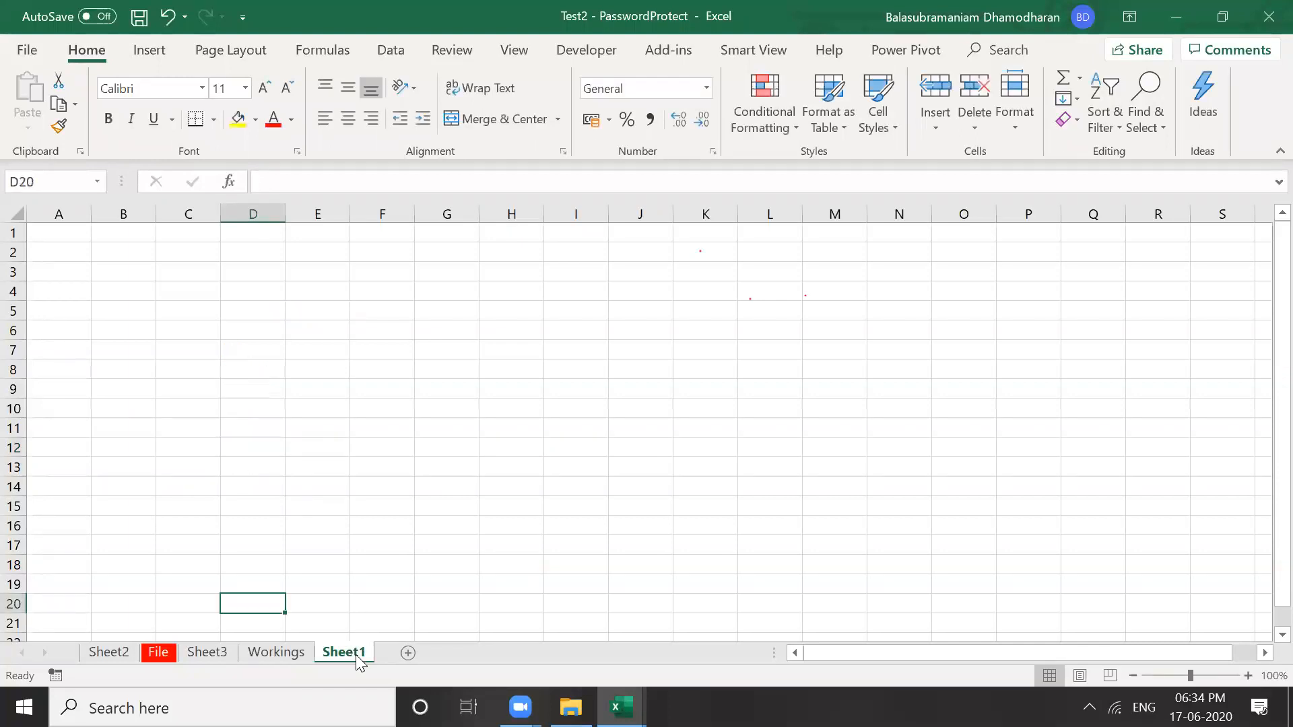
click(331, 543)
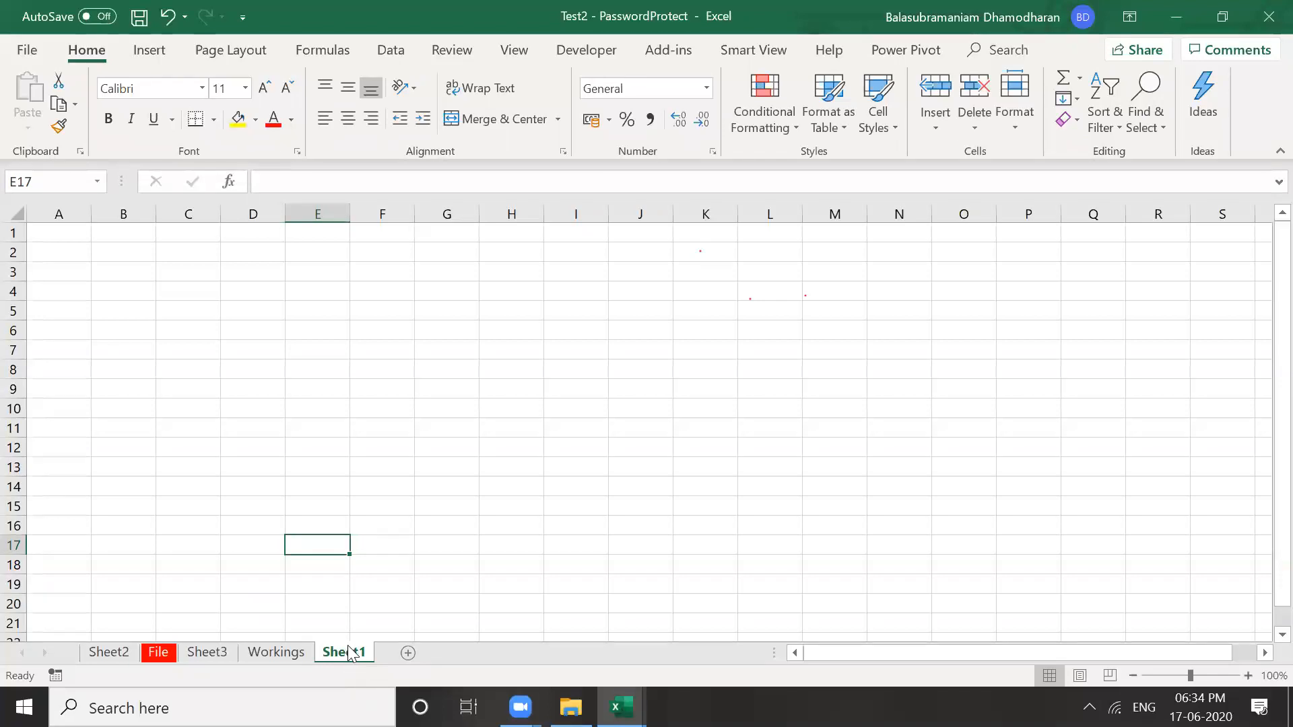
right_click(345, 655)
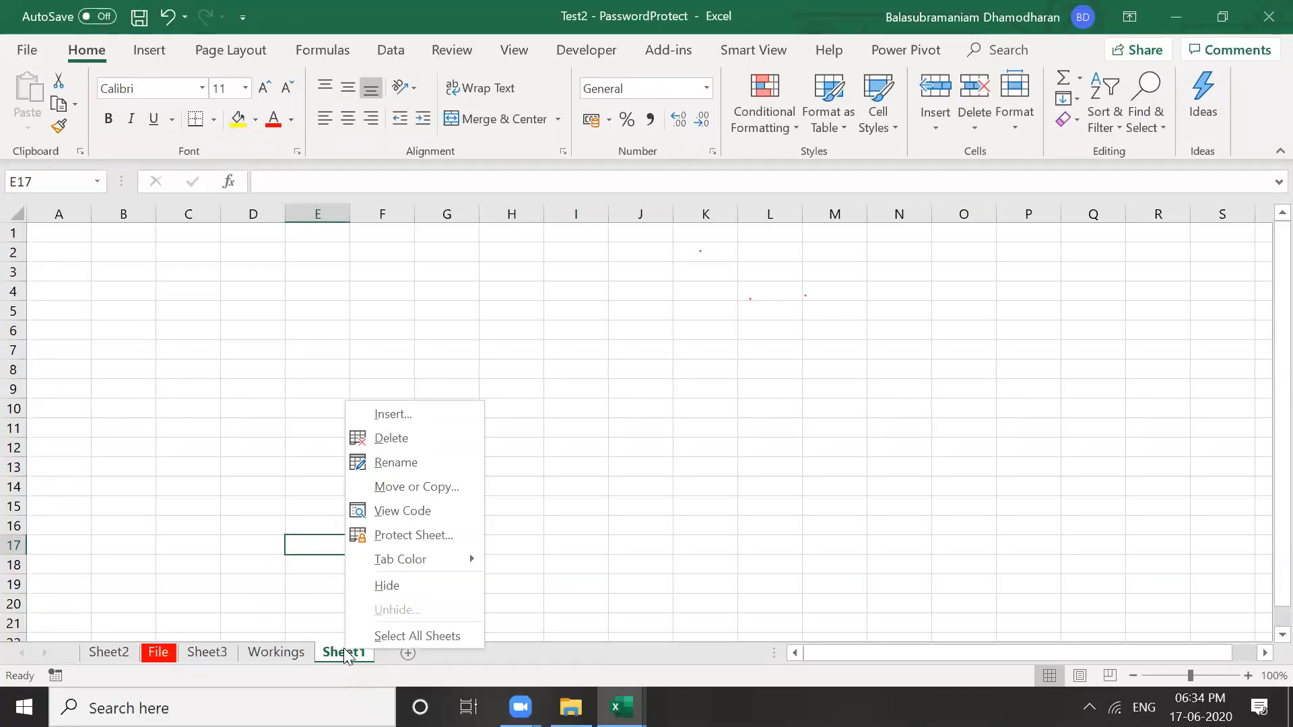
click(390, 439)
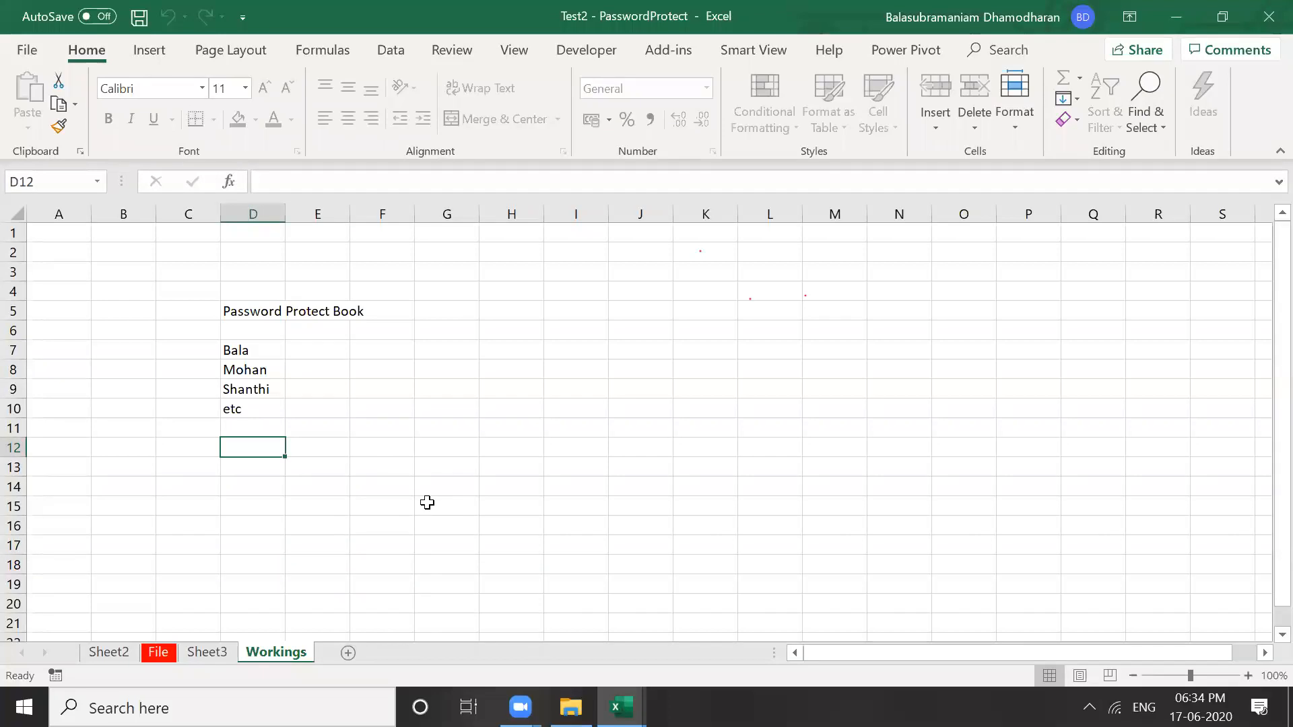
click(374, 435)
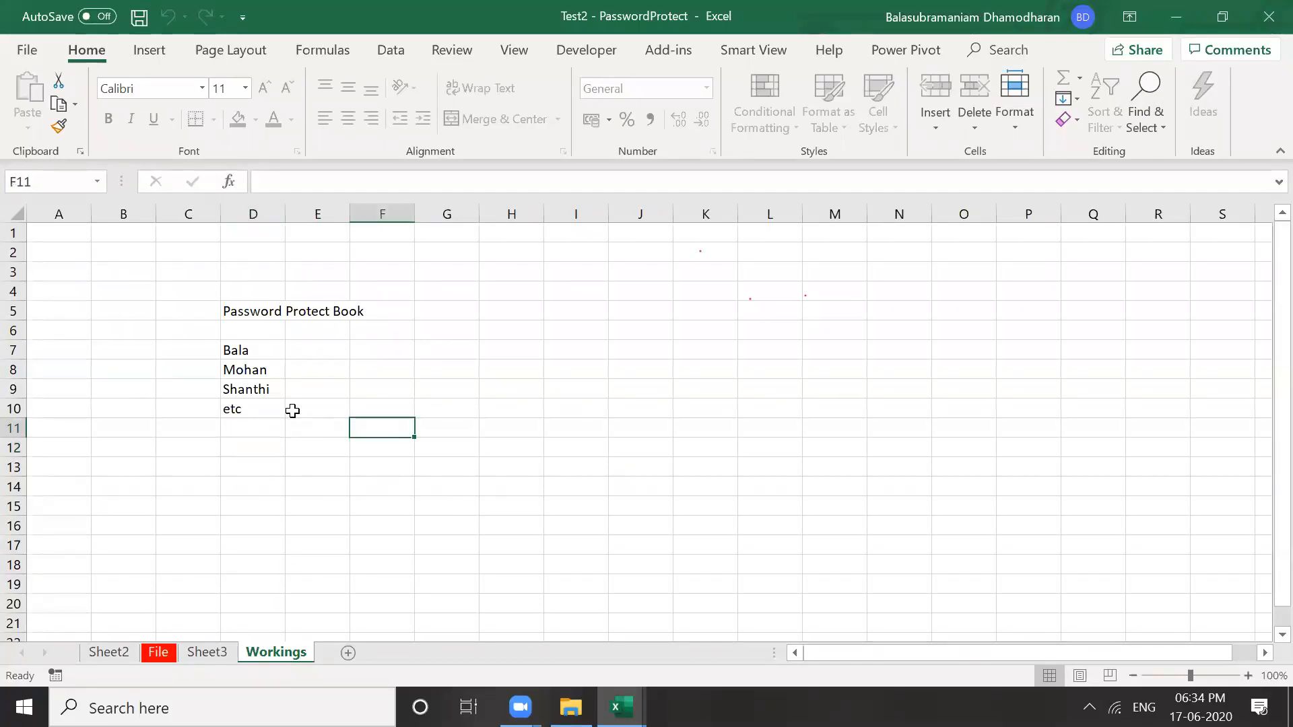
click(292, 410)
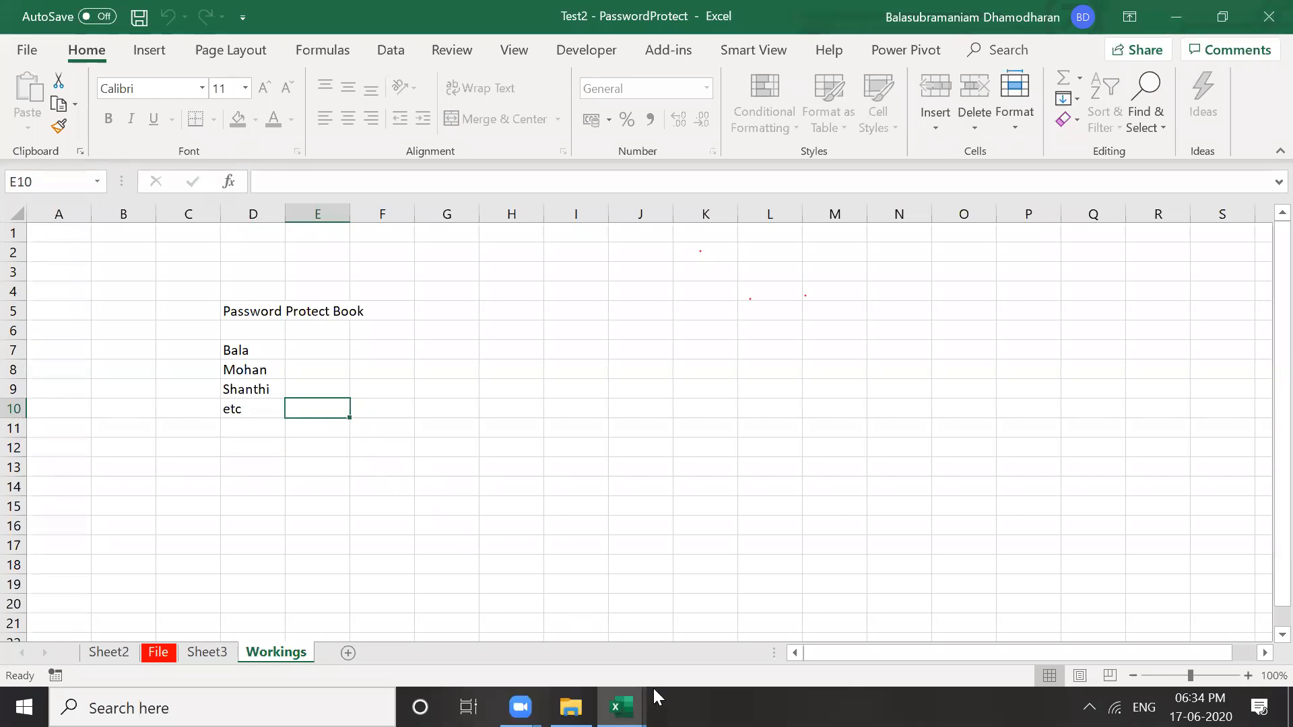
Switch through the Test1 and Test2 windows, then return to Trainingv1's Basic Info sheet
key(alt+Tab)
click(621, 708)
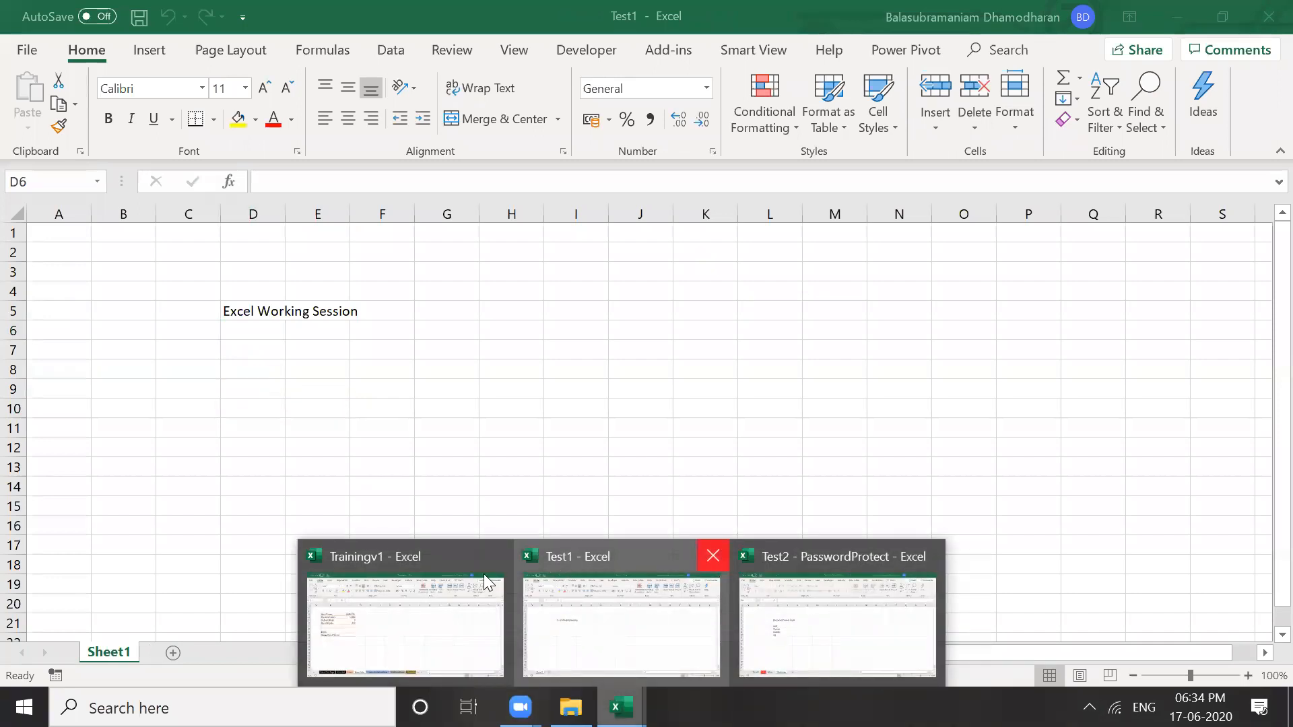
click(753, 599)
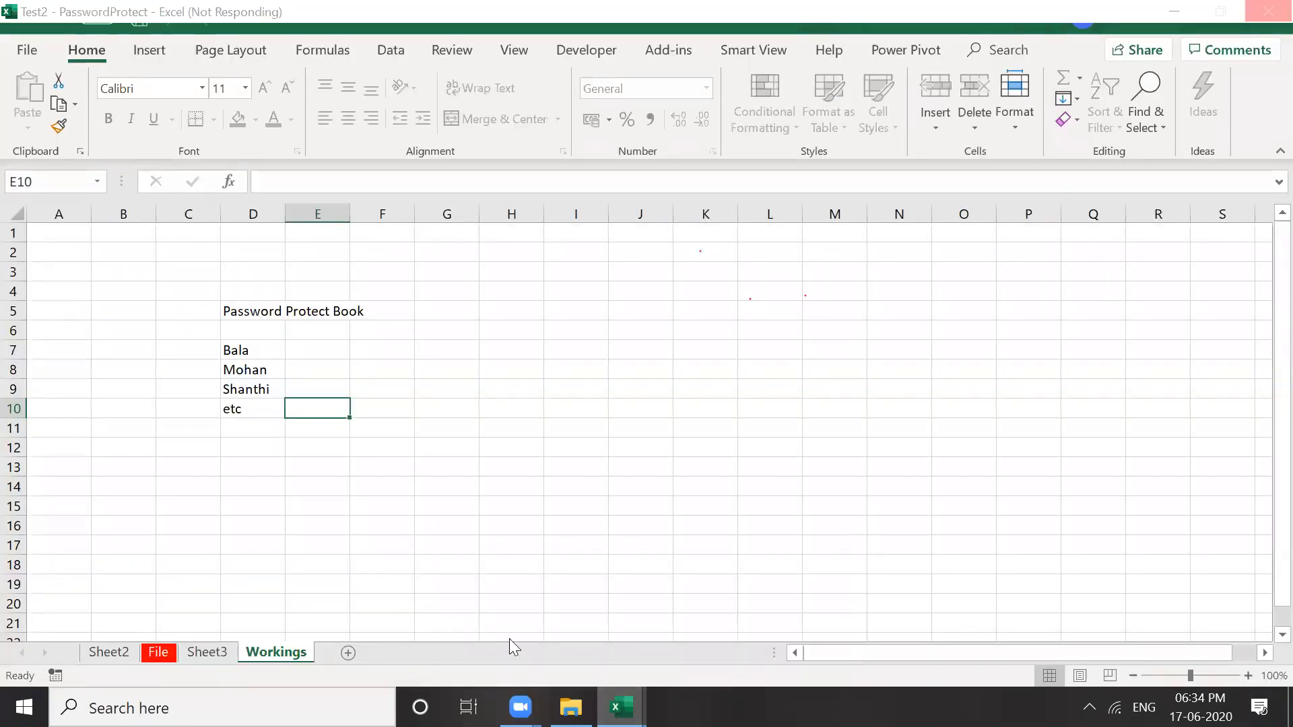
click(445, 637)
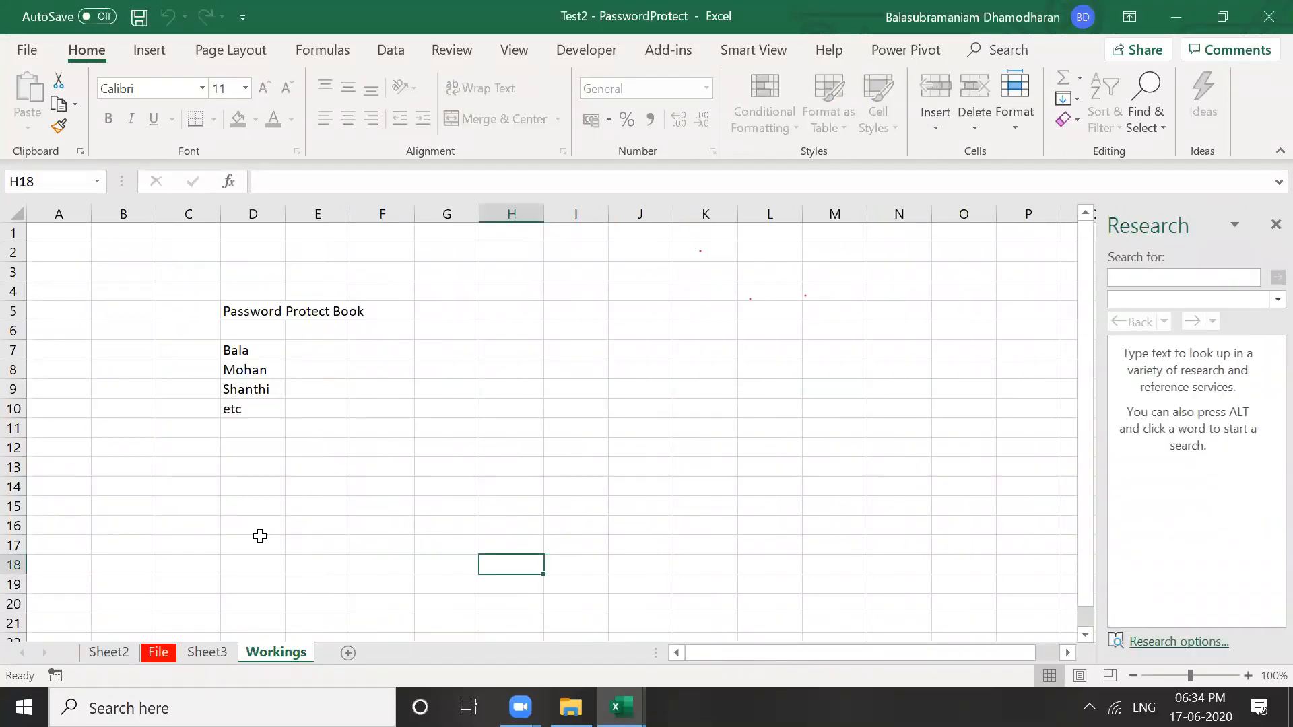
click(216, 648)
click(330, 487)
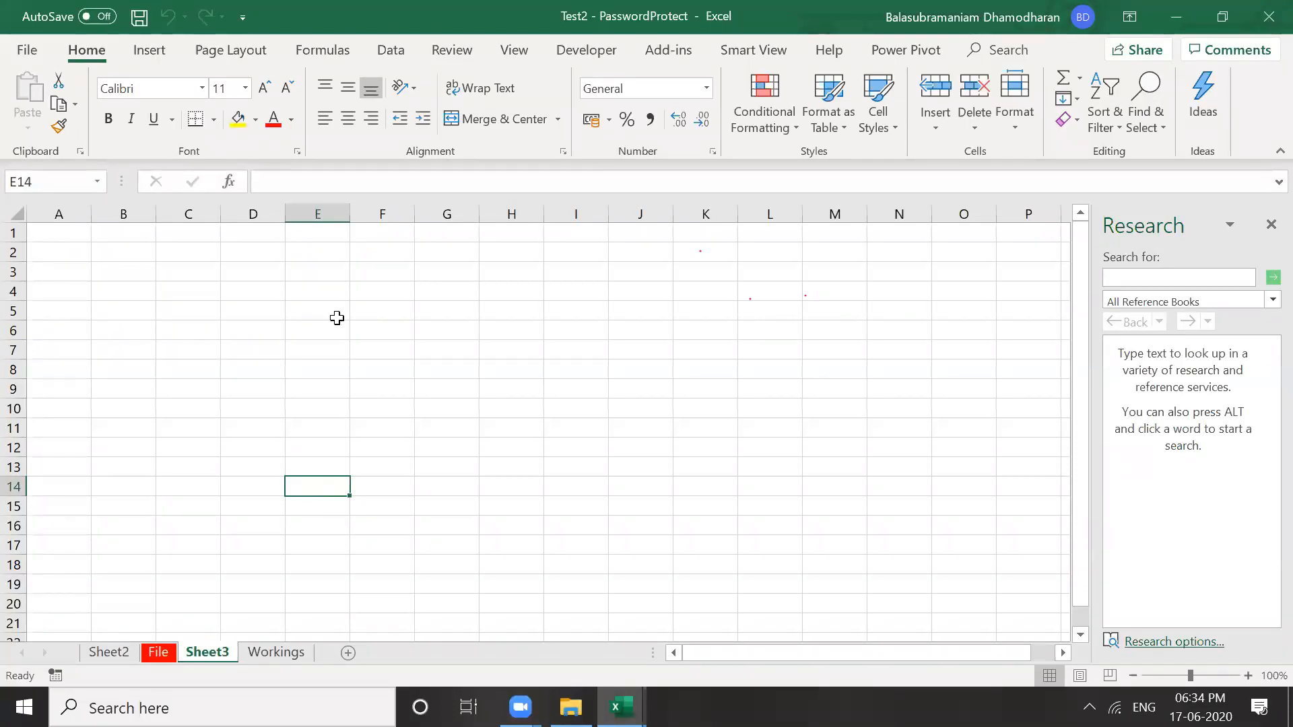
click(323, 273)
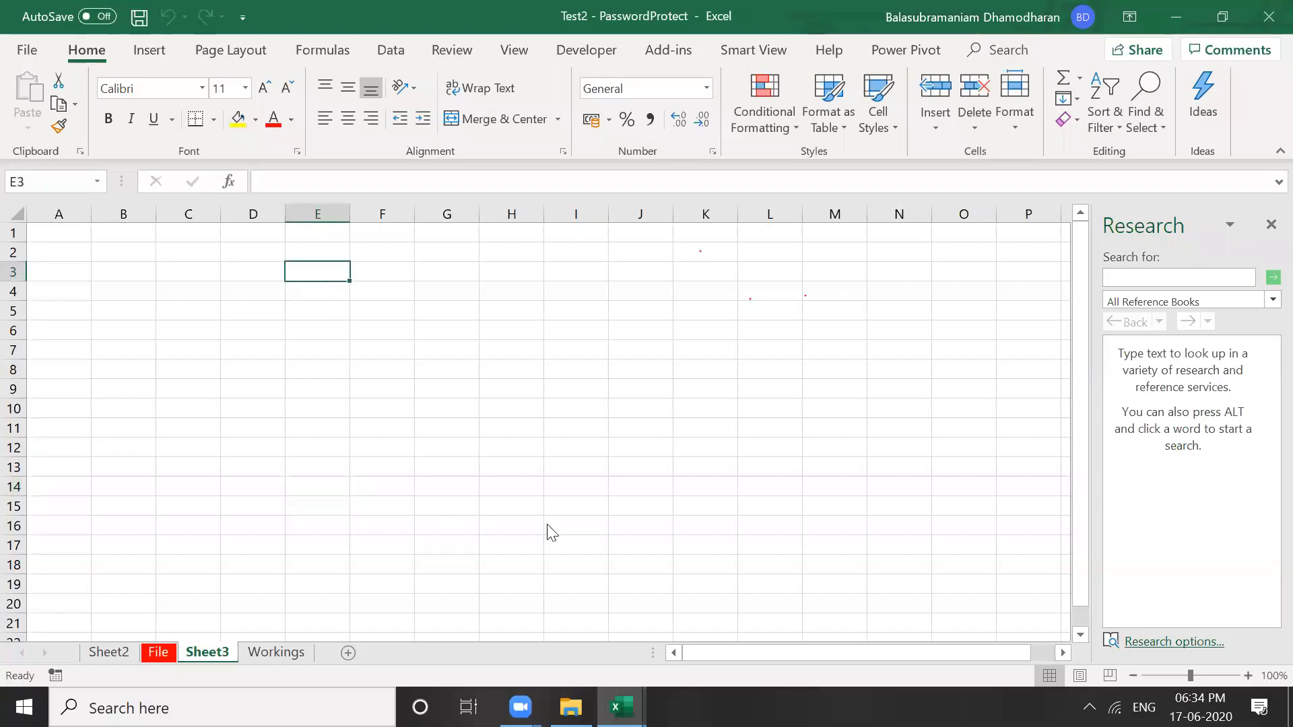
key(alt+Tab)
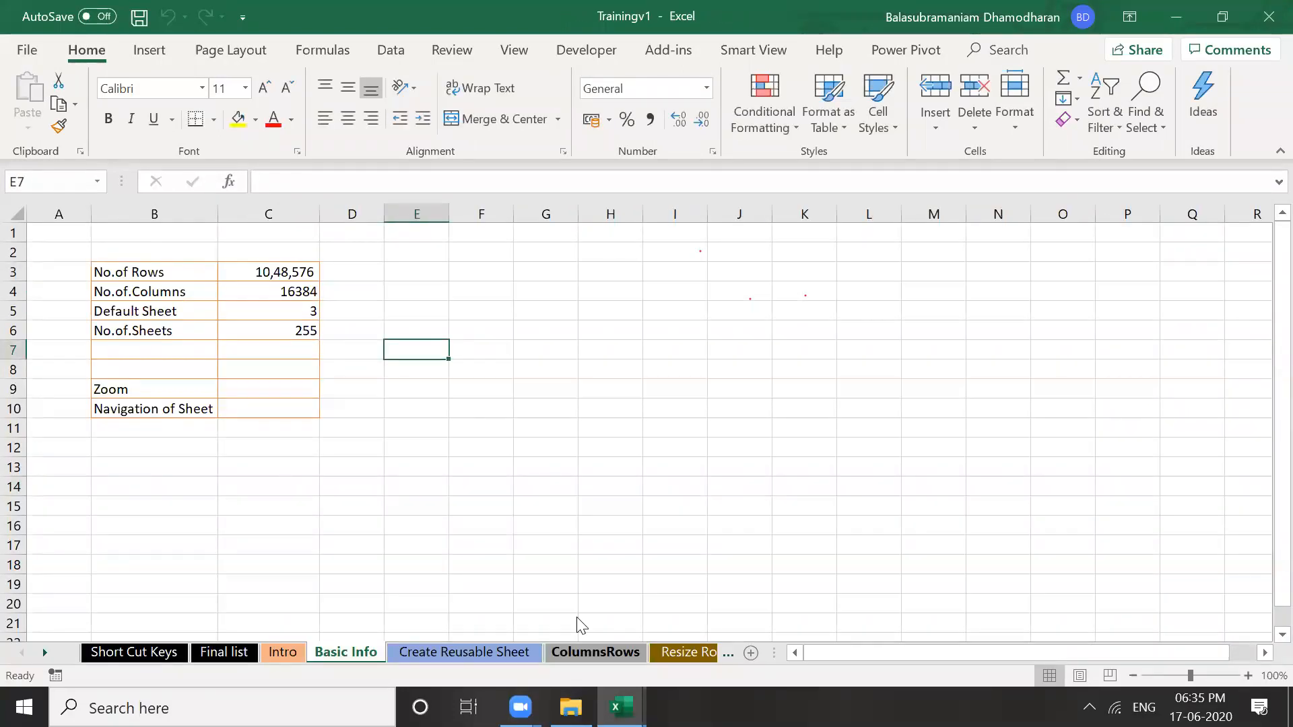
Close Test2 - PasswordProtect without saving and return to Trainingv1's ColumnsRows sheet
click(595, 652)
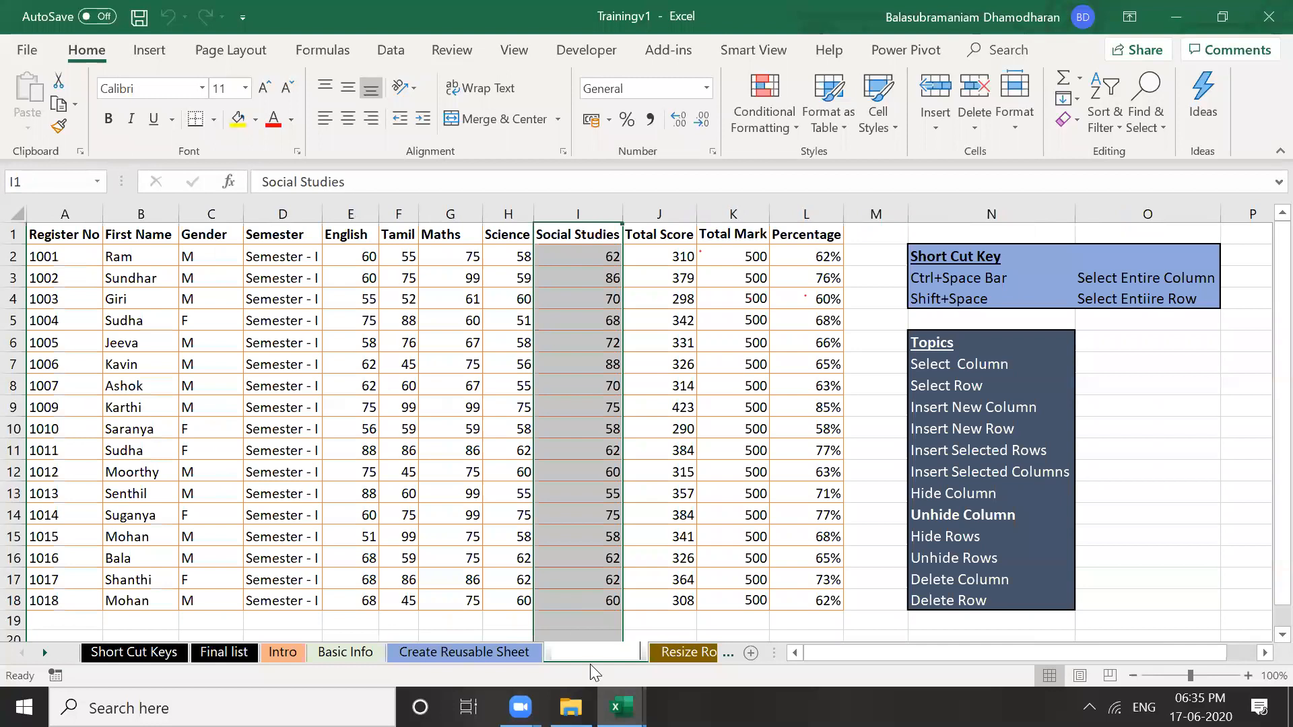
click(1265, 20)
click(1265, 20)
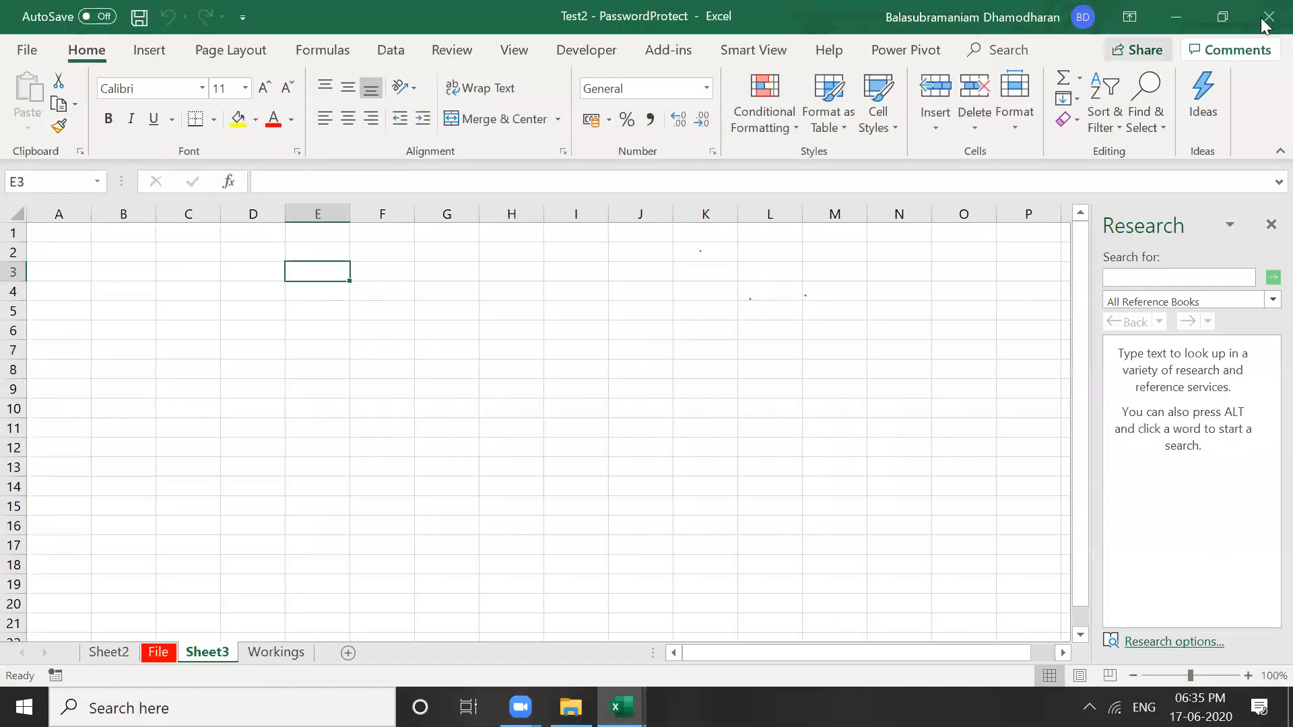
click(644, 377)
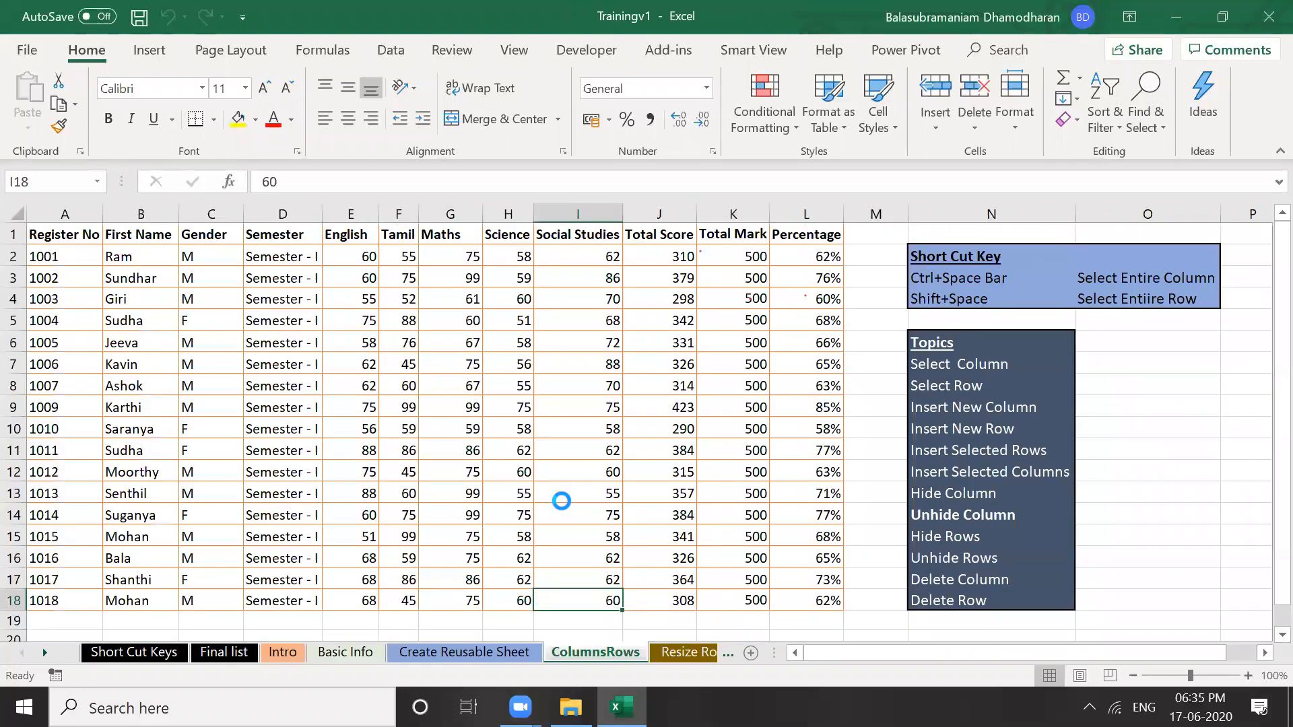
click(514, 608)
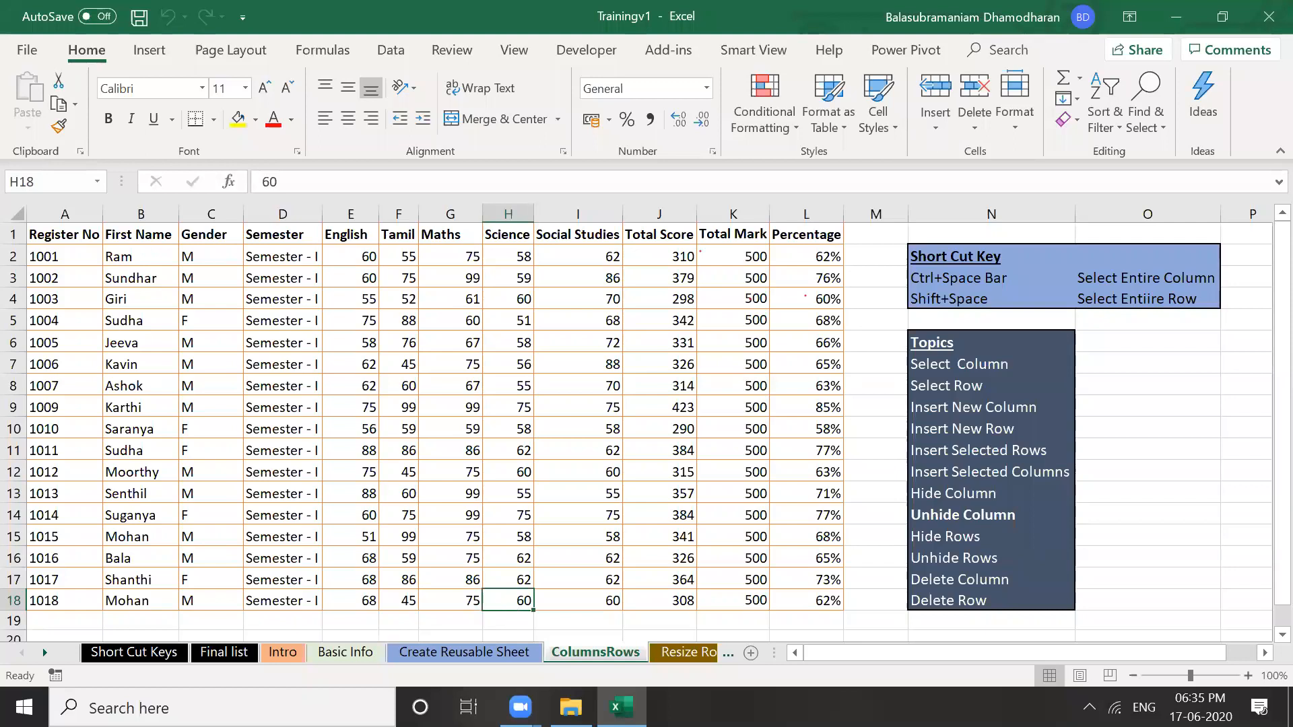
click(114, 653)
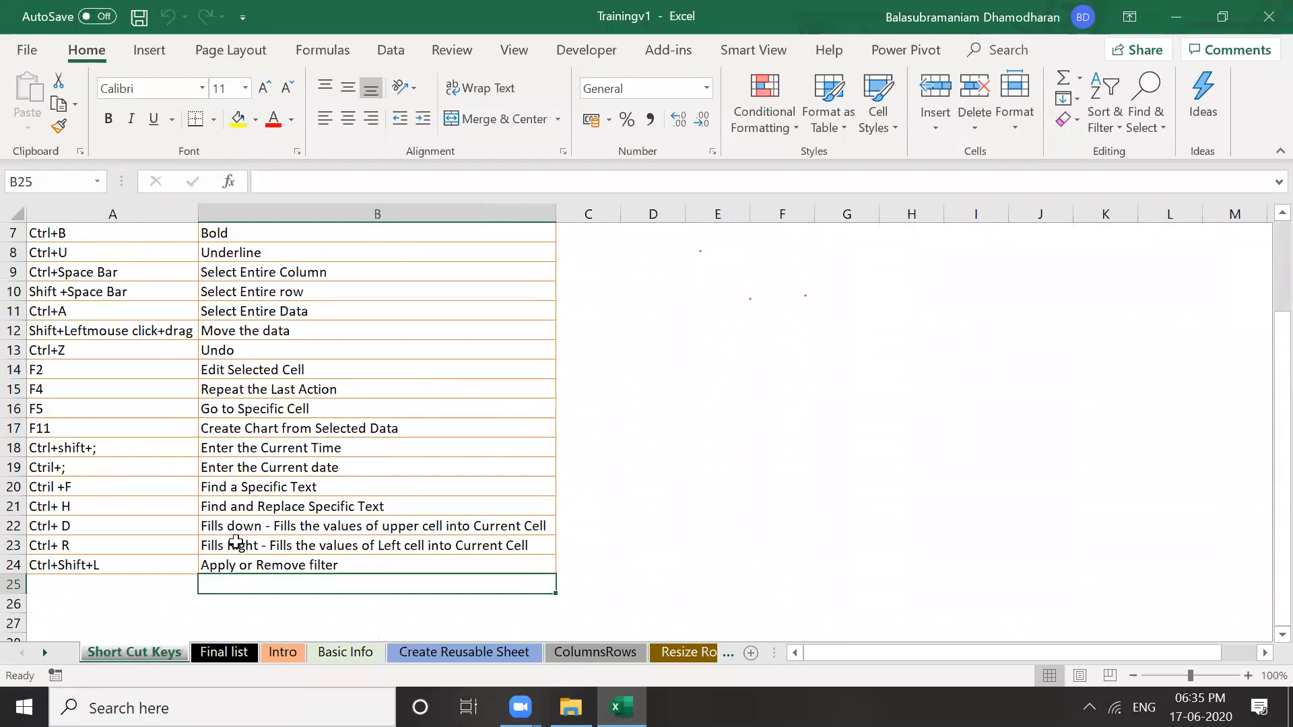
click(237, 539)
key(Up)
key(Up)
key(Up)
key(Up)
key(Up)
key(Up)
key(Up)
key(Up)
key(Up)
key(Up)
key(Up)
key(Up)
key(Up)
key(Up)
key(Up)
key(Up)
key(Up)
key(Up)
key(Up)
key(Up)
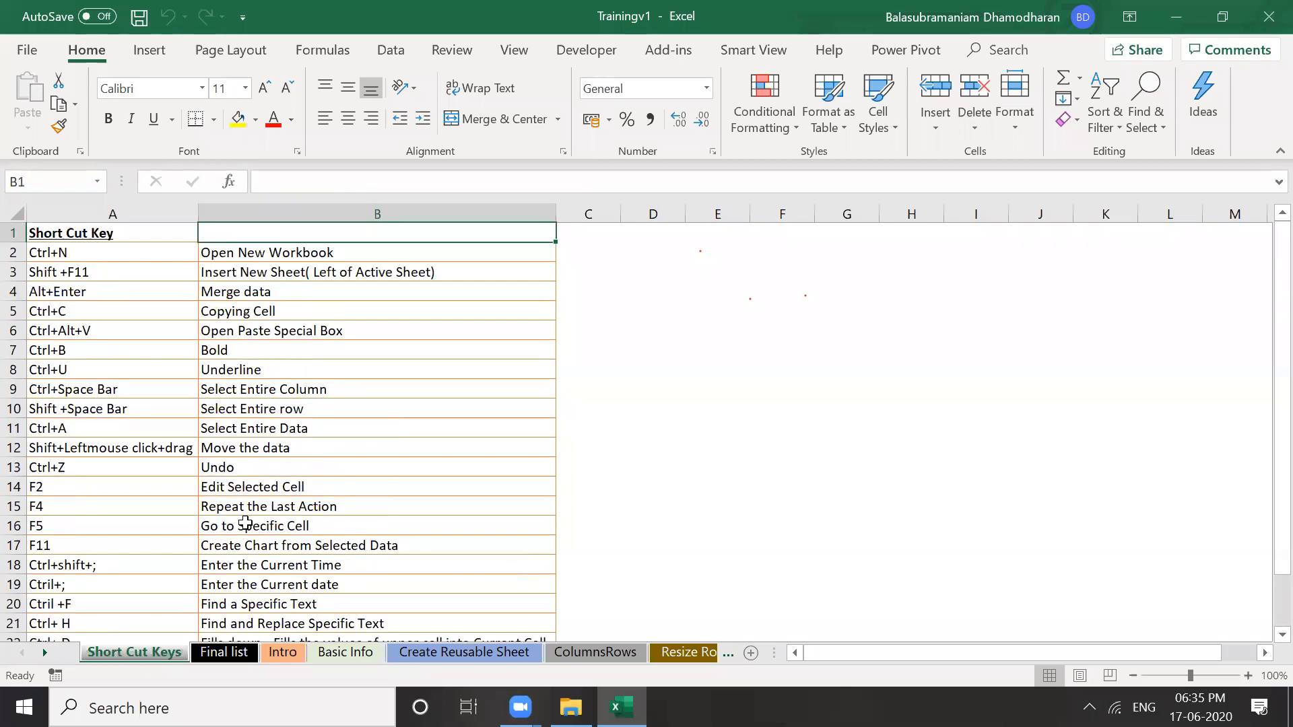
key(Down)
key(Down)
key(Down)
key(Down)
key(Down)
key(Down)
key(Down)
key(Down)
key(Down)
key(Down)
key(Down)
key(Down)
key(Down)
key(Down)
key(Down)
key(Down)
key(Down)
key(Down)
key(Down)
key(Down)
key(Up)
key(Up)
key(Up)
key(Up)
key(Up)
key(Up)
key(Up)
key(Up)
key(Up)
key(Up)
key(Up)
key(Up)
key(Up)
key(Up)
key(Up)
key(Up)
key(Up)
key(Up)
key(Up)
key(Up)
click(480, 544)
click(419, 654)
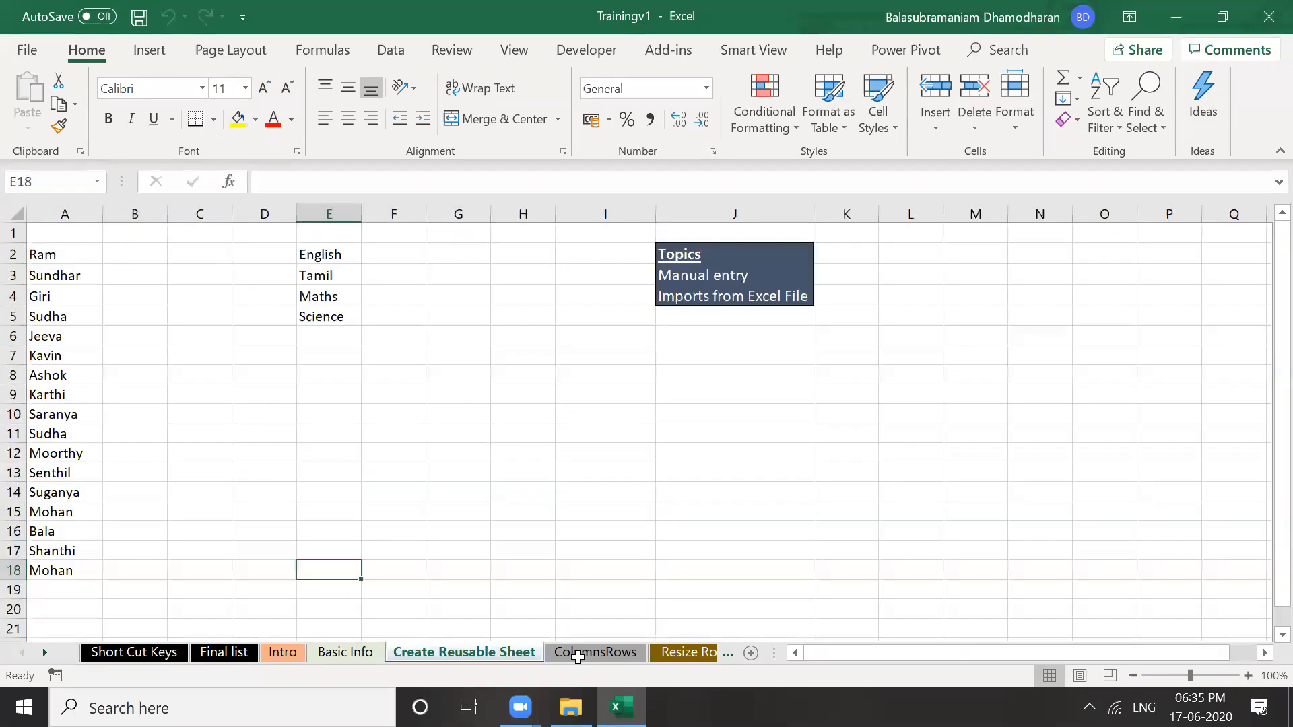
key(ctrl+Page_Down)
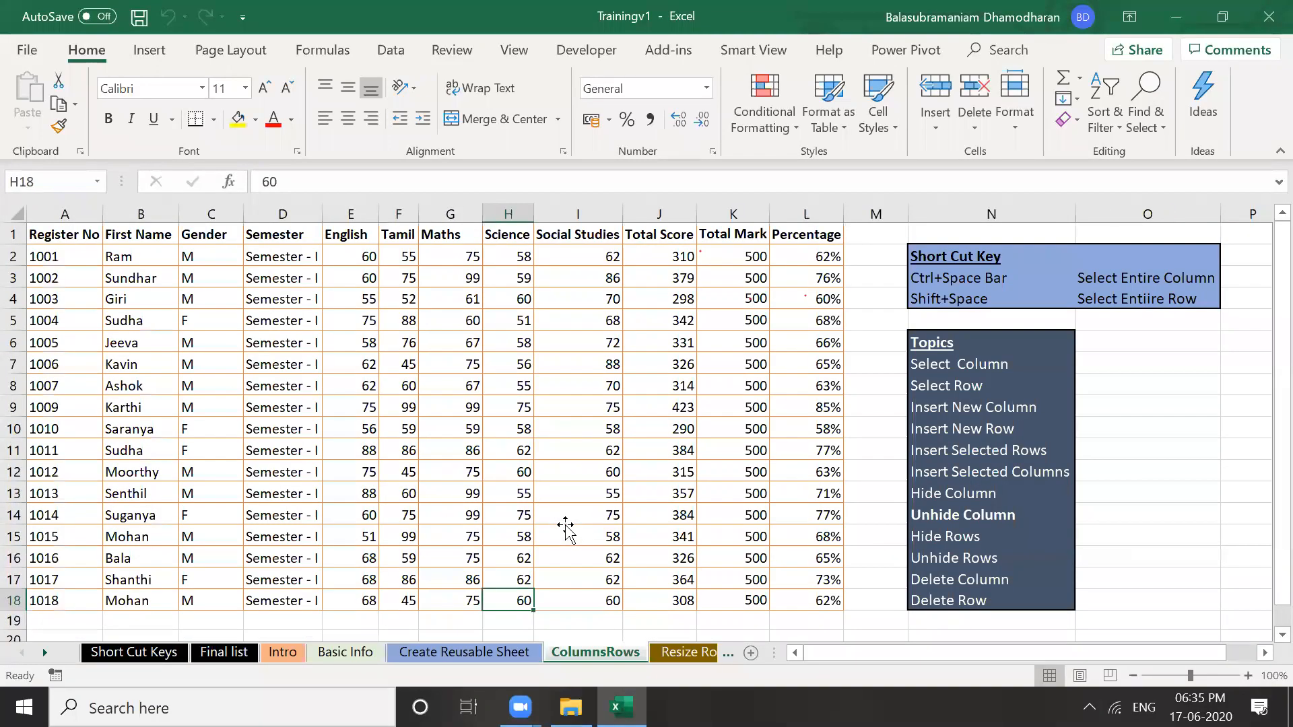
Select column J, the whole Total Score column, using its column header
click(566, 532)
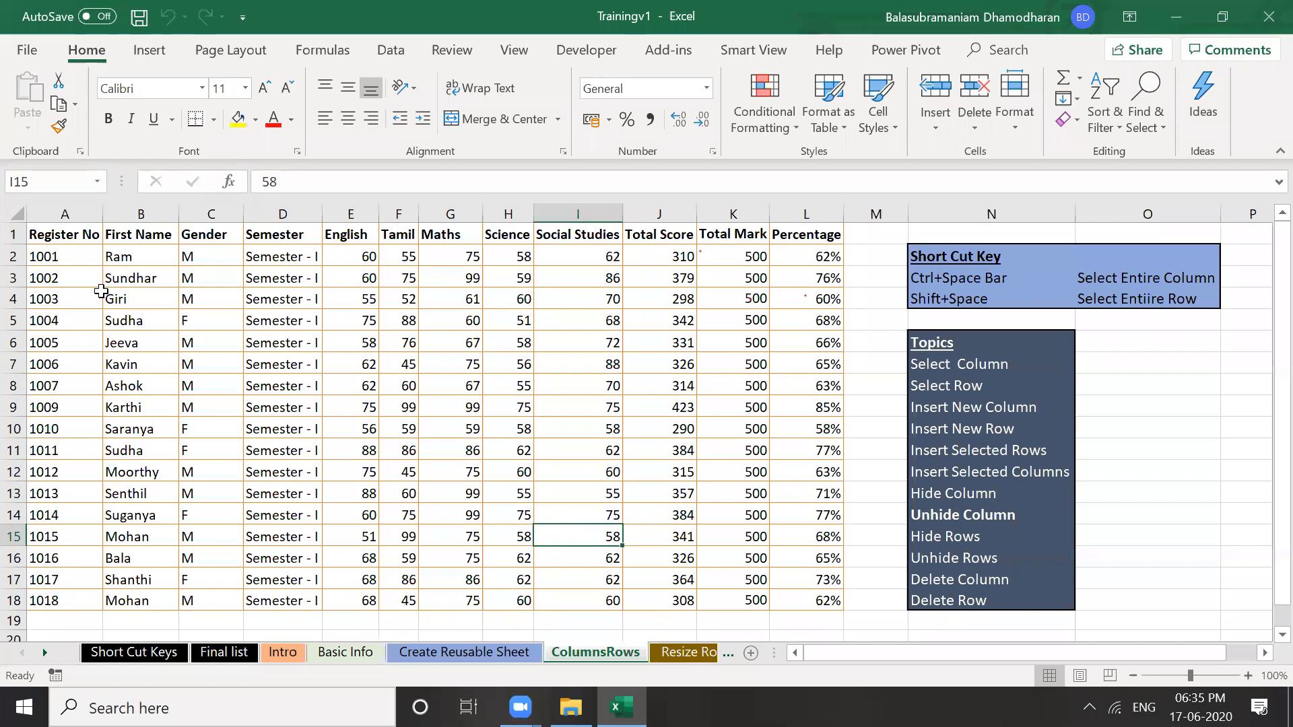
click(163, 234)
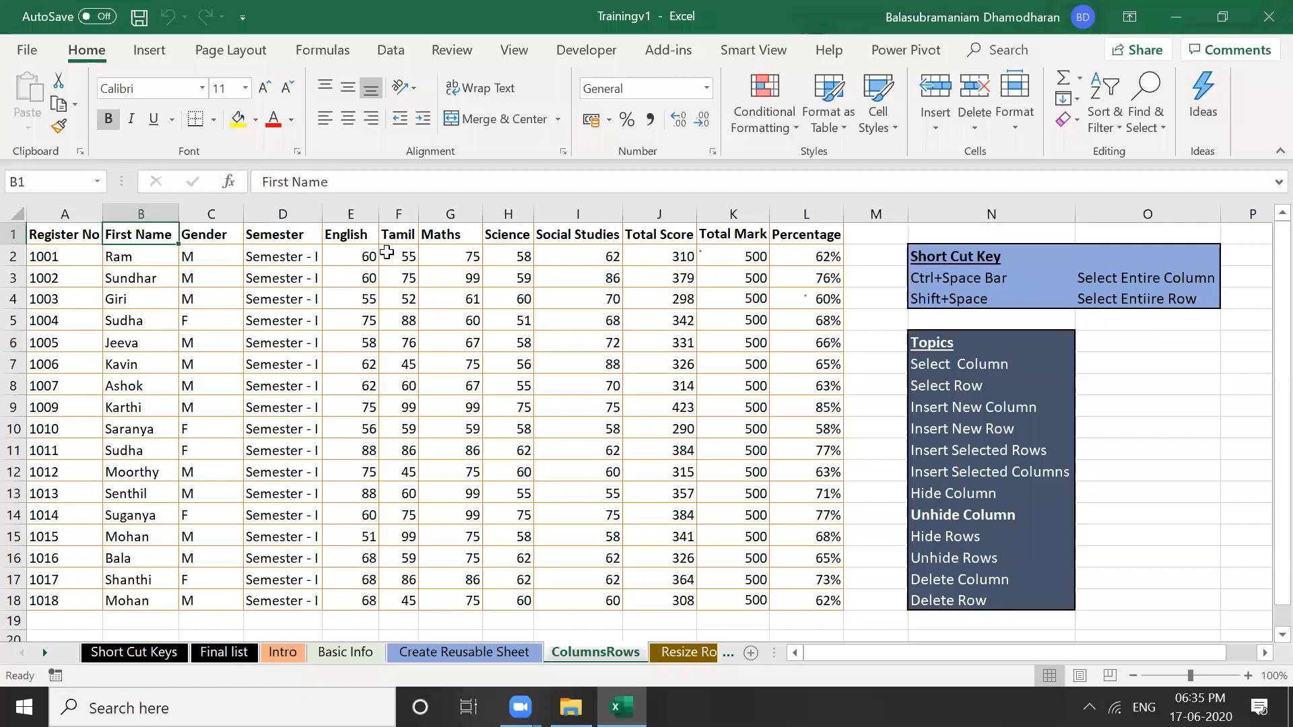
key(Right)
key(Right)
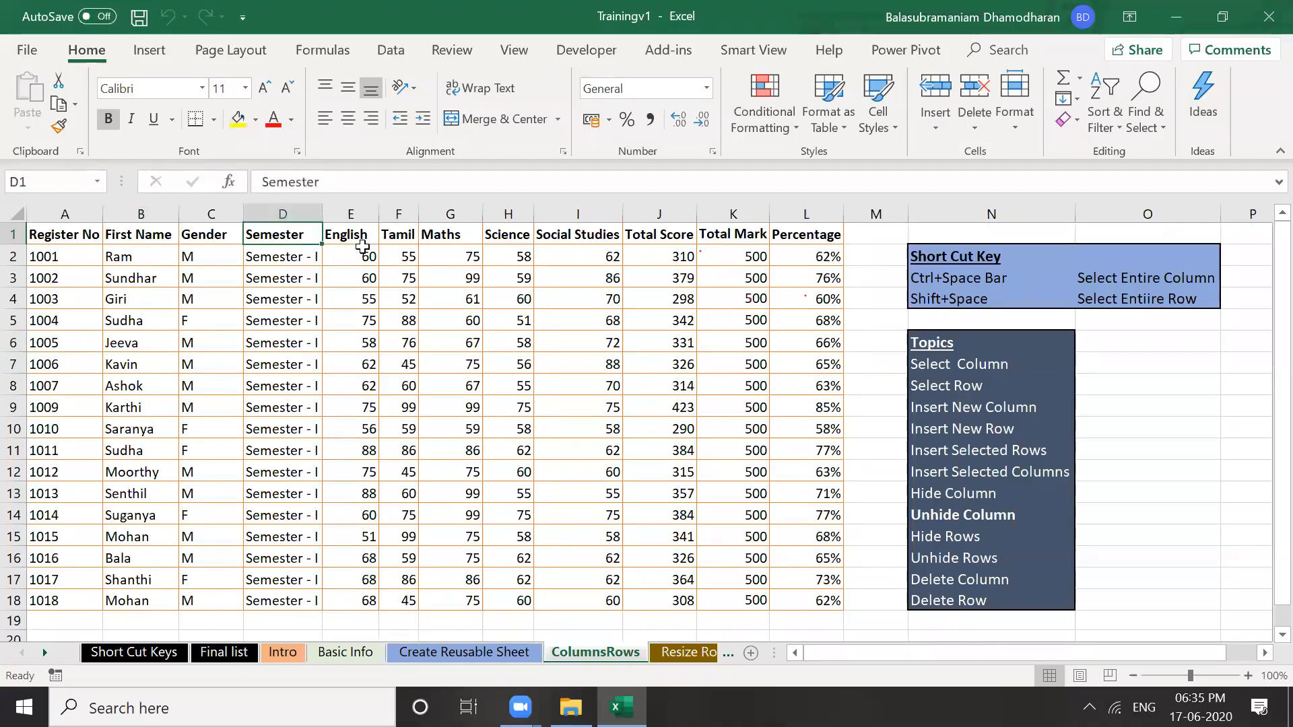
click(720, 296)
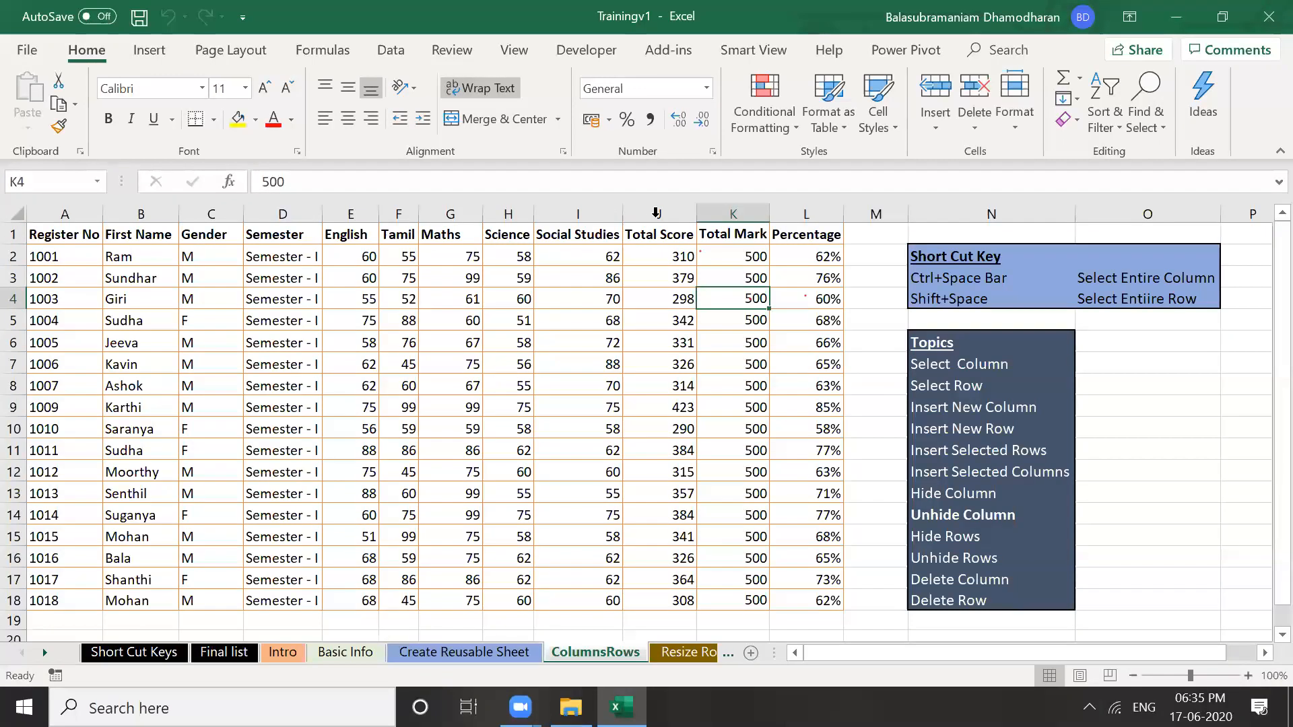
click(616, 212)
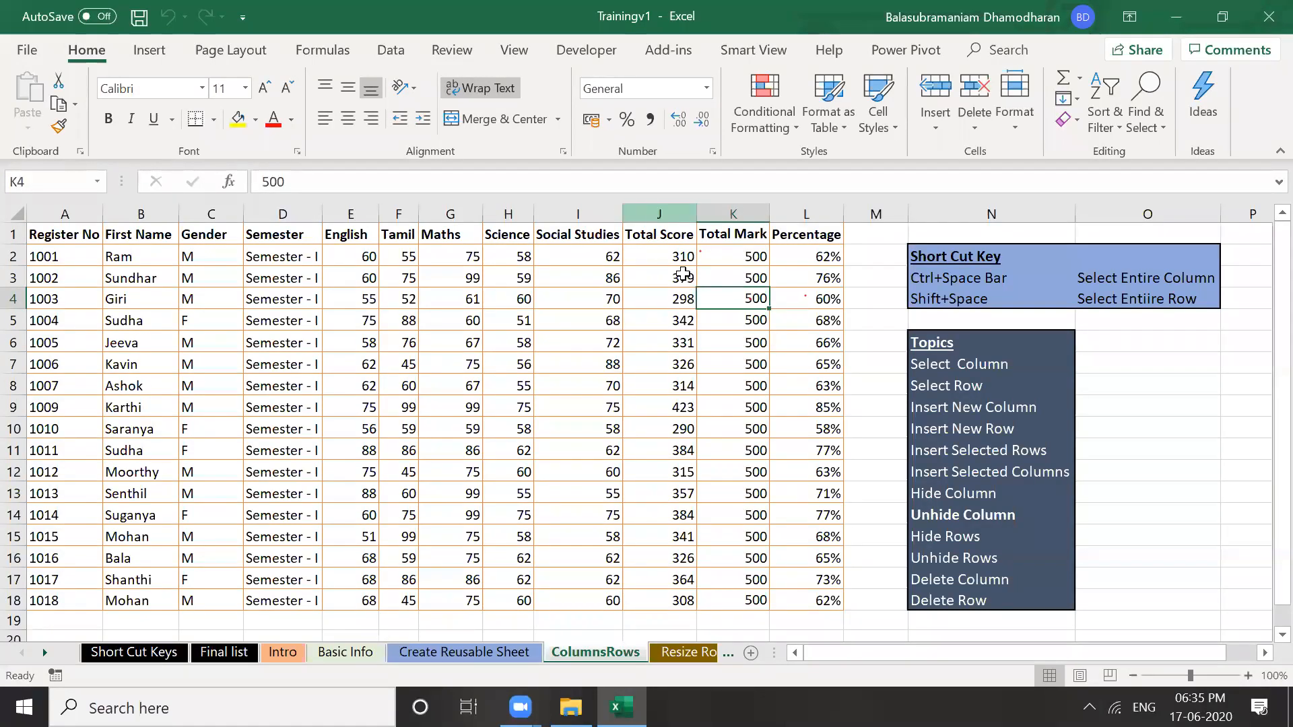
key(Right)
key(ctrl+space)
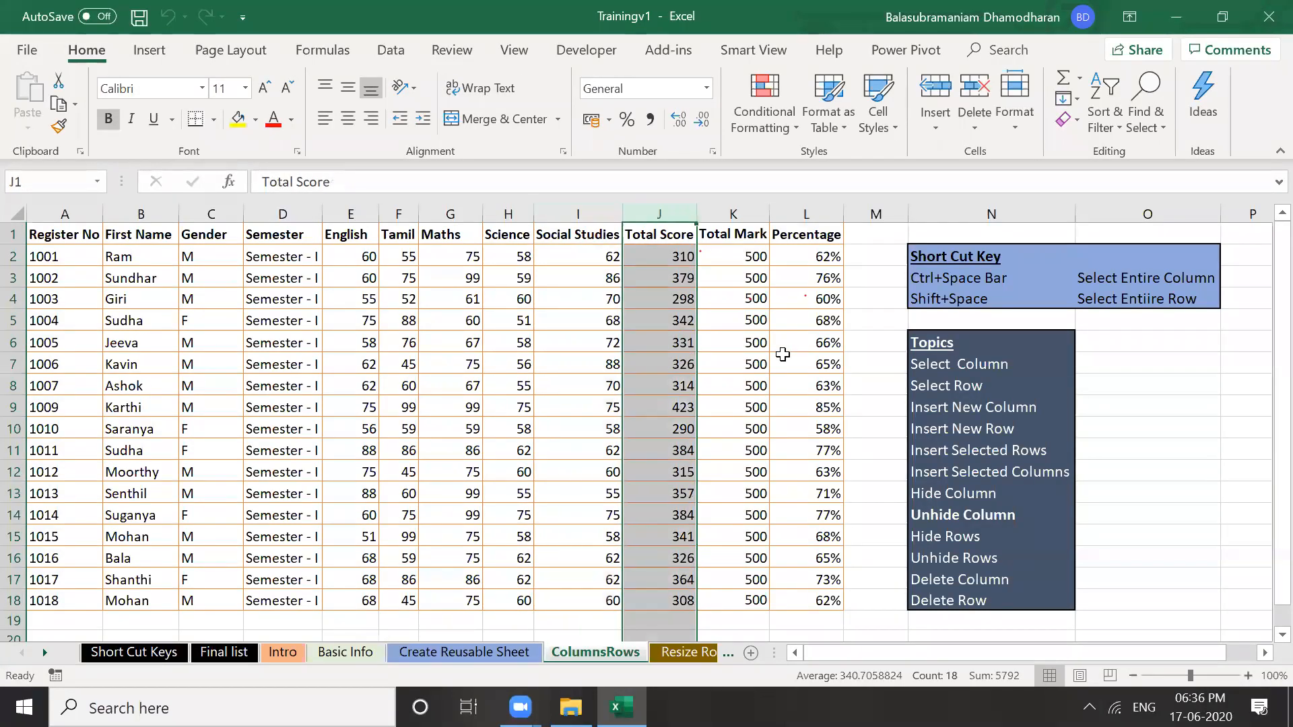
click(873, 465)
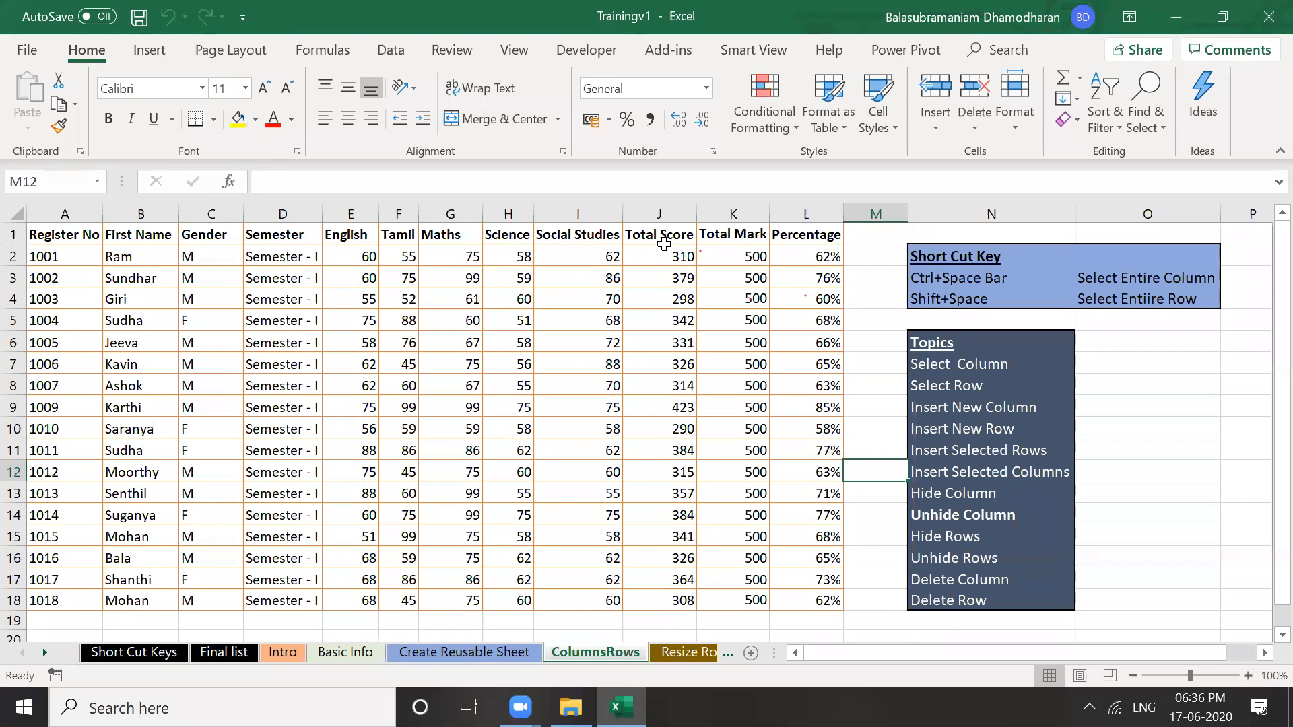
click(660, 211)
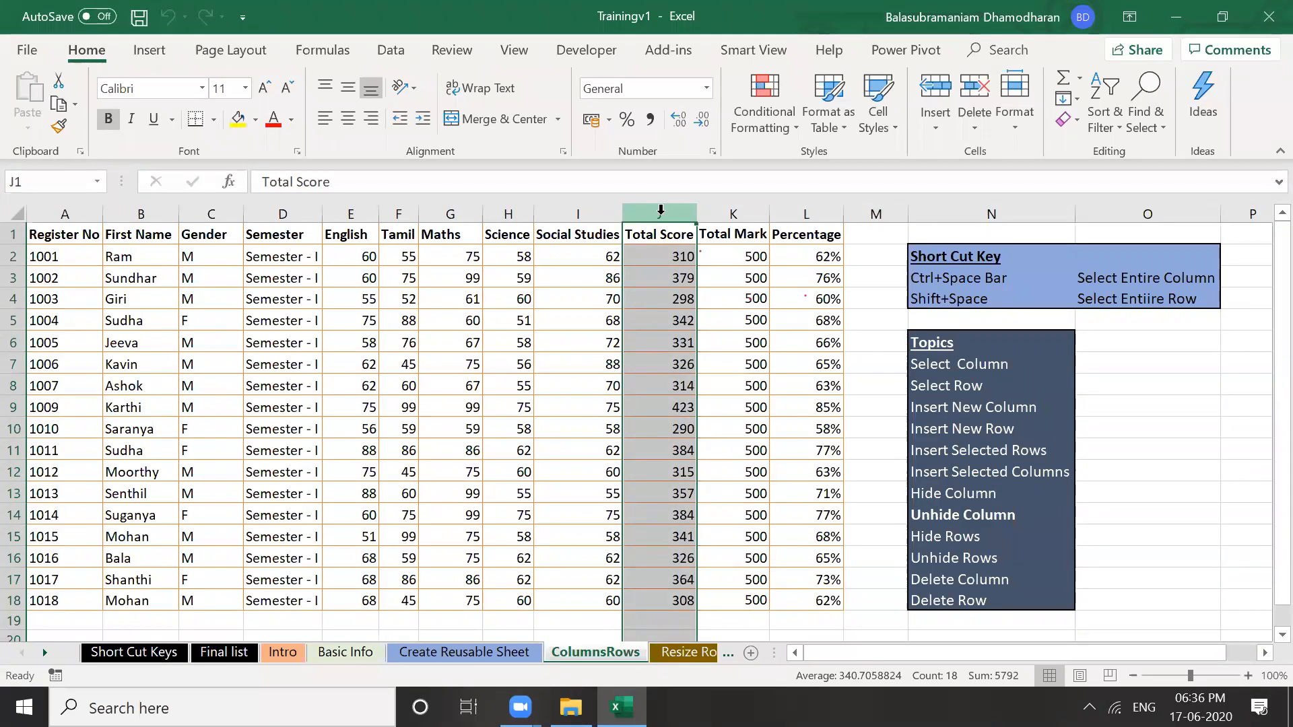
Insert a column before Total Score and enter the heading 'Internal' in J1
right_click(660, 211)
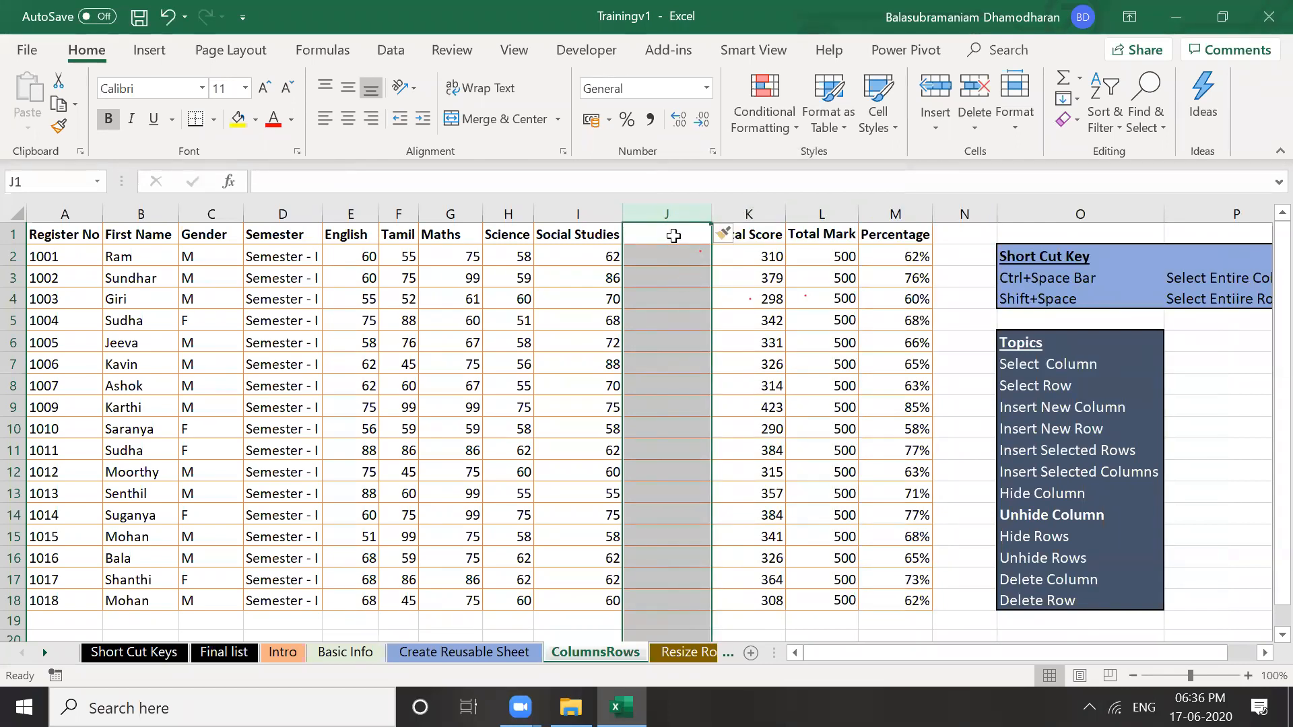
text(In)
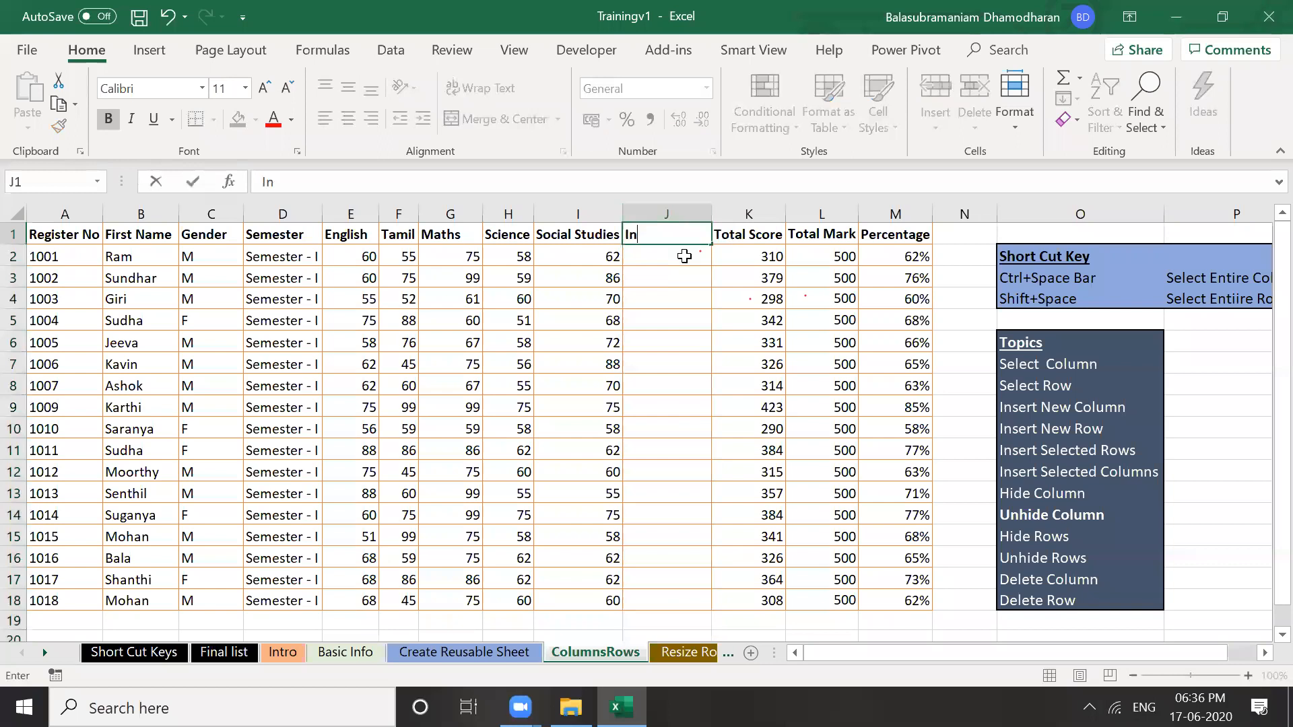
text(ternal)
key(Return)
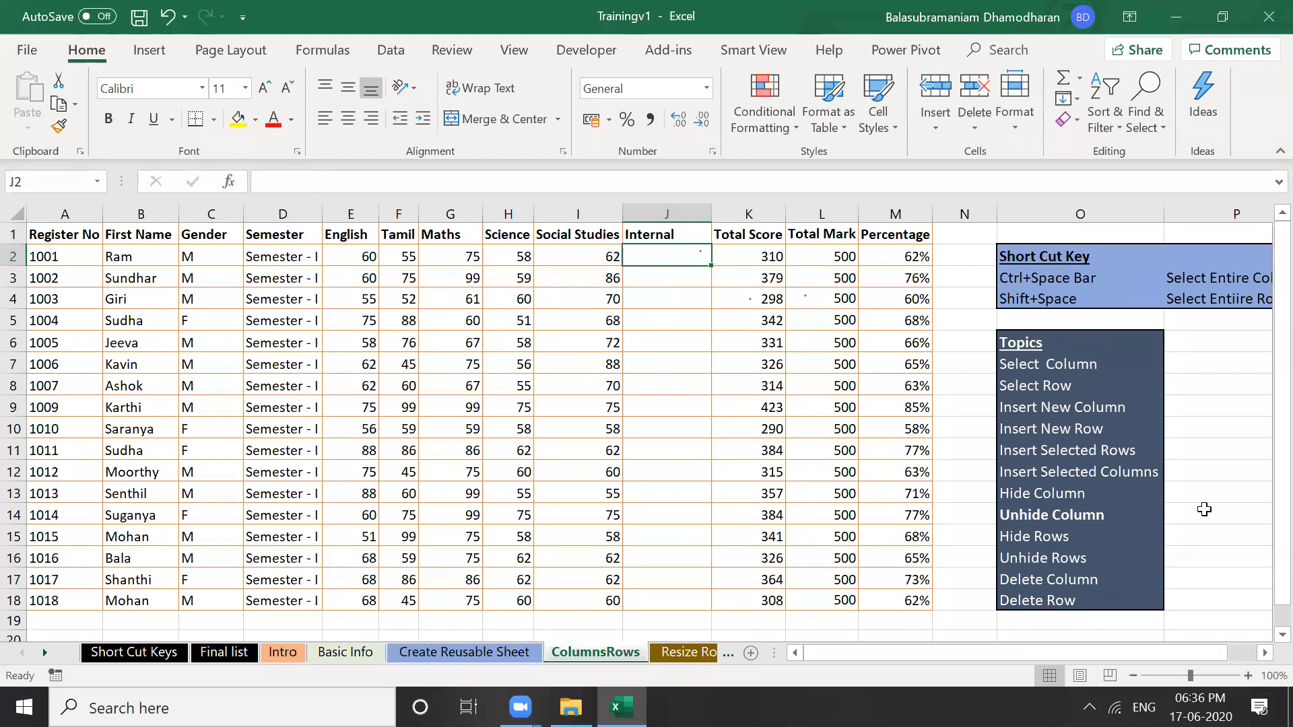
click(1265, 652)
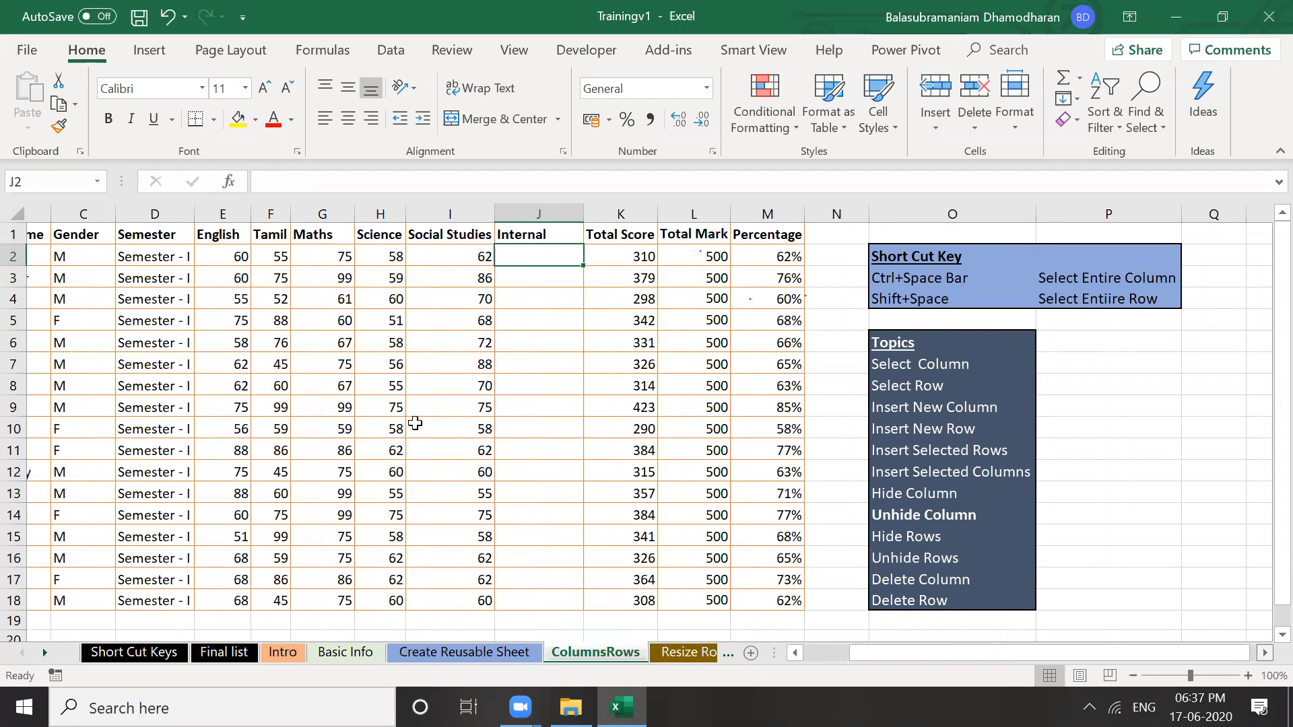
Delete the Internal column with Ctrl+Space and Ctrl+Minus
scroll(386, 307, right, 3)
click(385, 306)
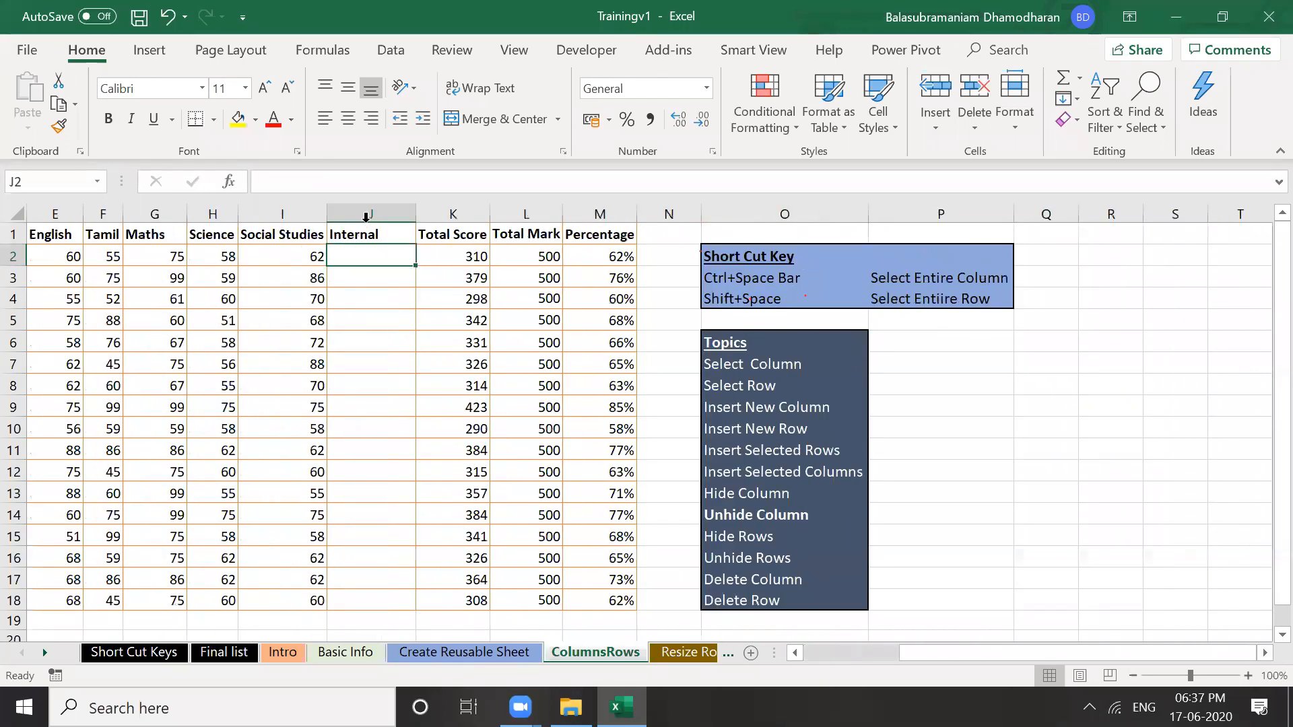
key(ctrl+space)
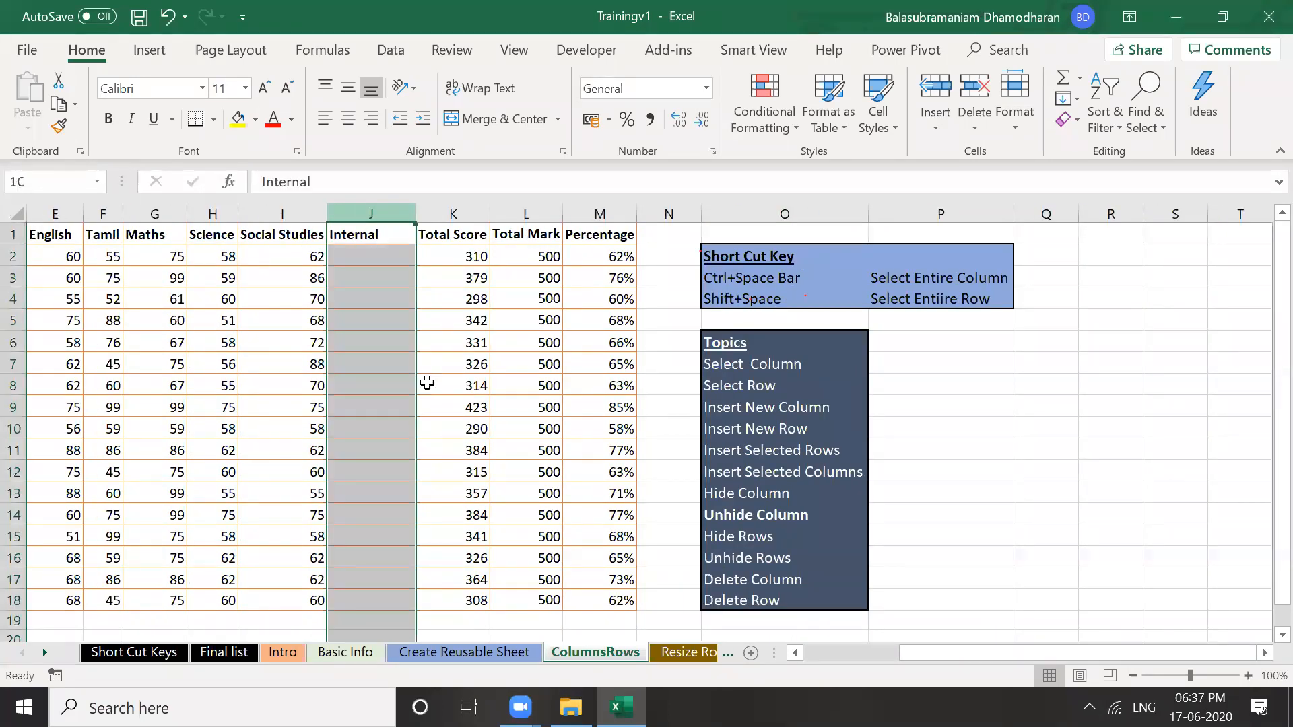
key(ctrl+minus)
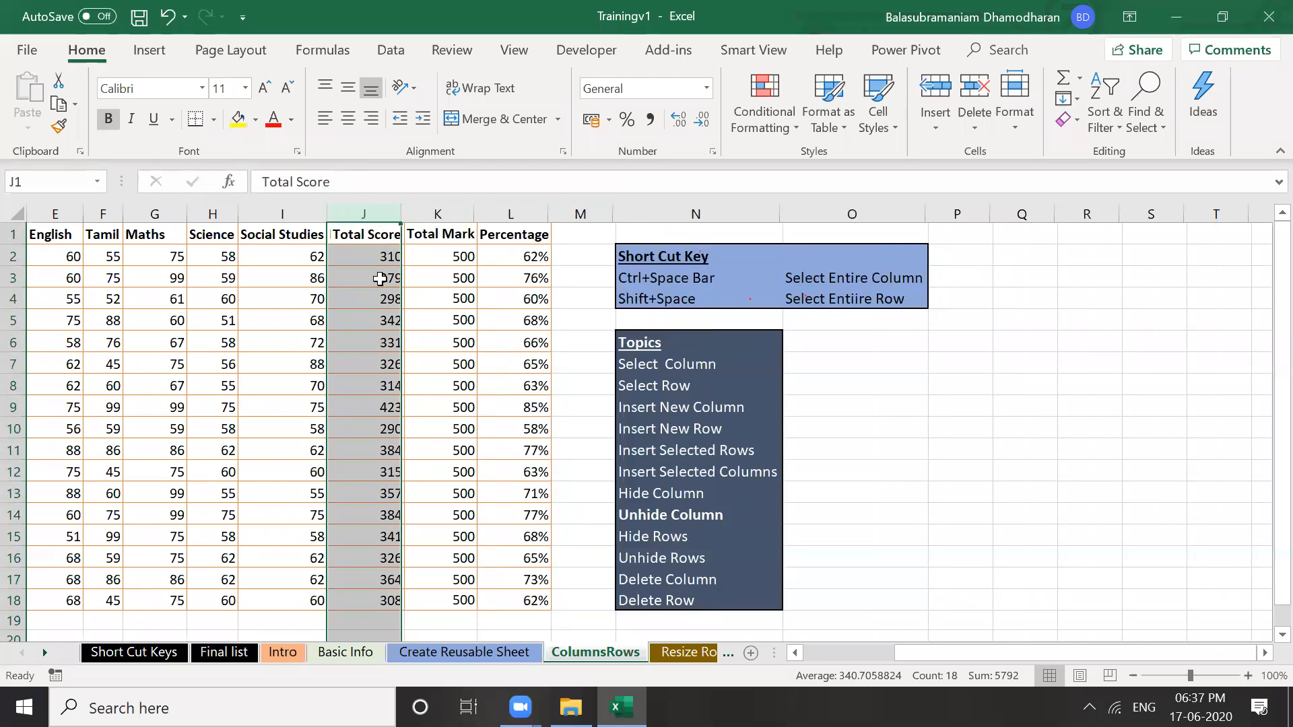
Insert a fresh blank column J before the Total Score column
key(Down)
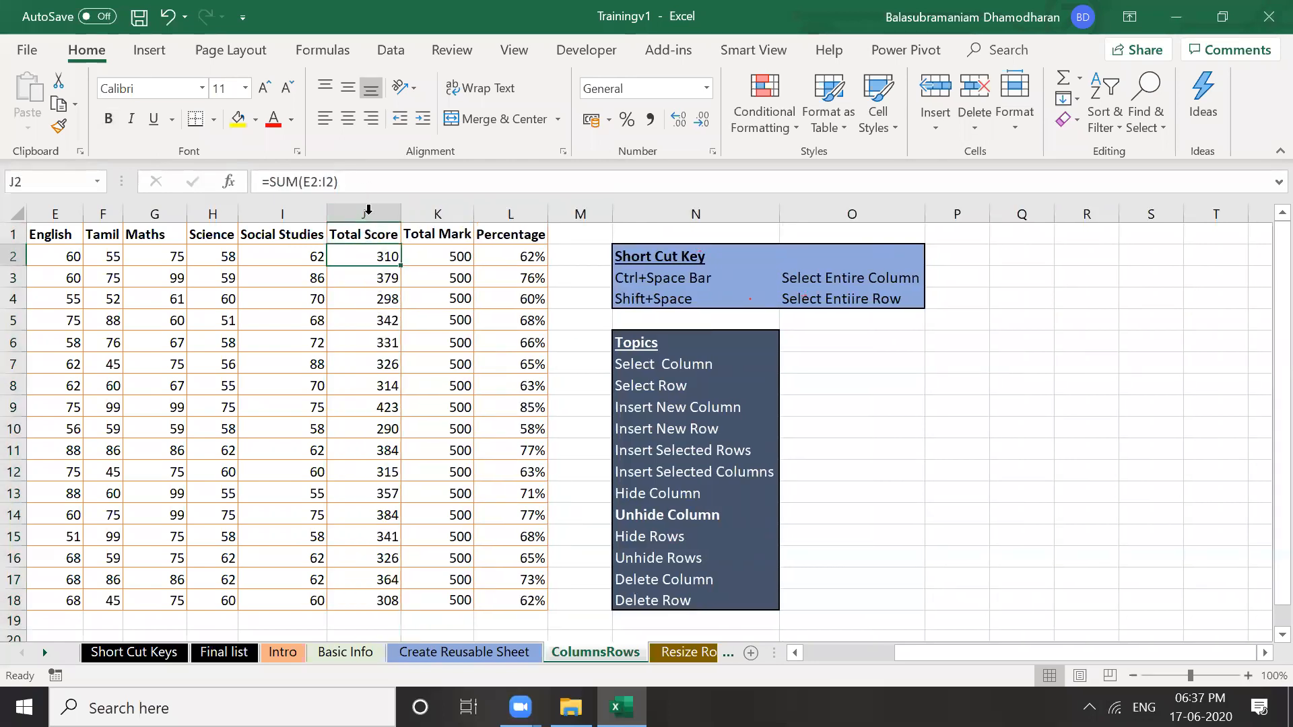
key(Down)
key(Down)
key(Down)
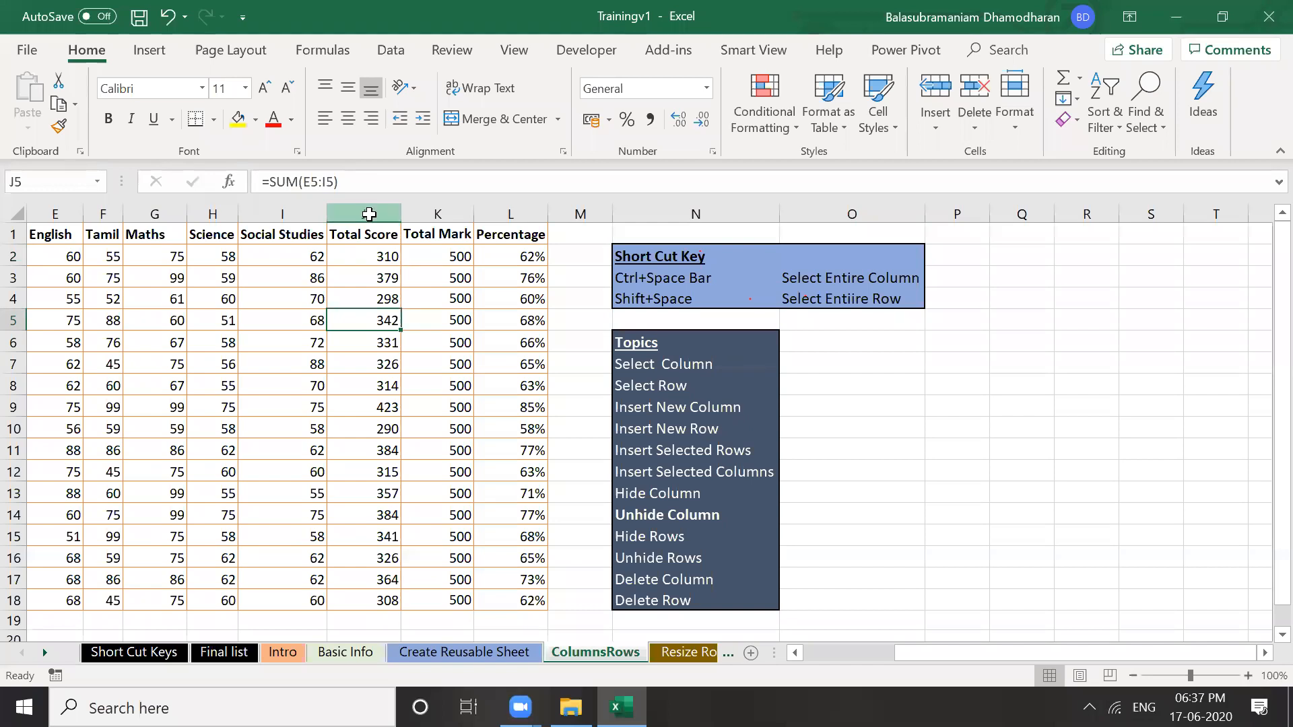
click(379, 321)
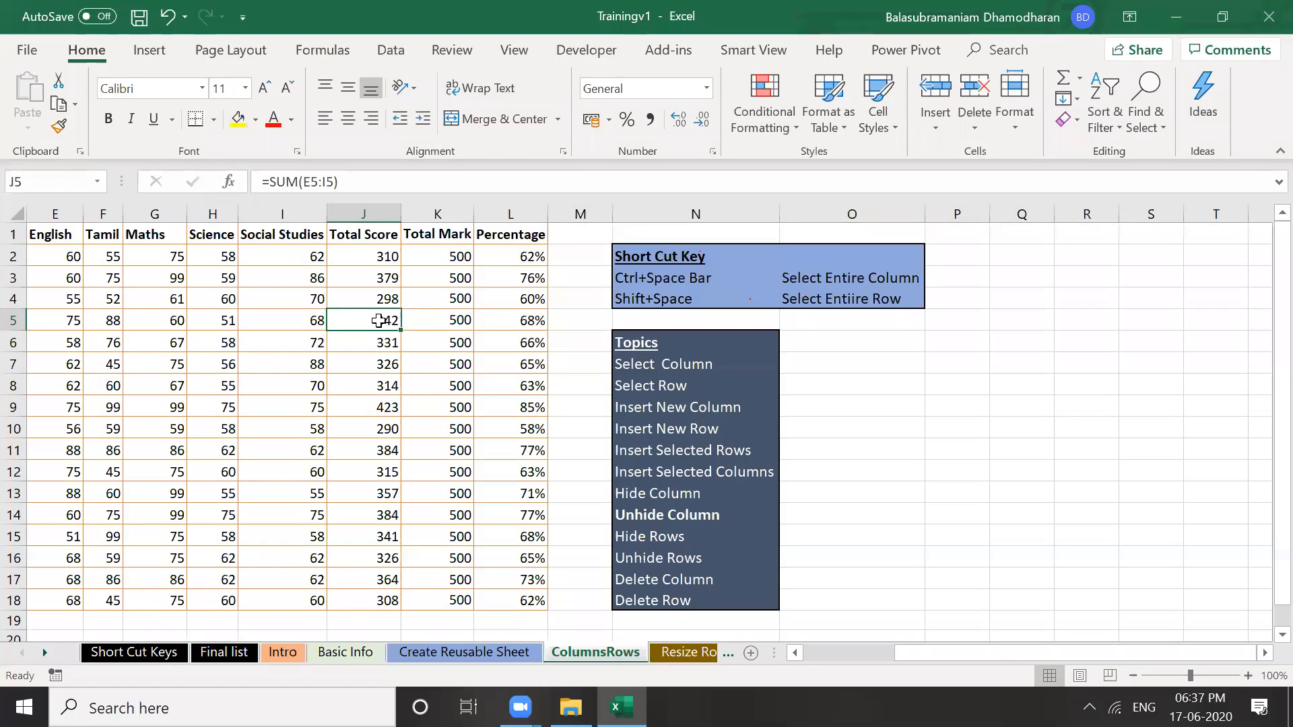
key(ctrl+space)
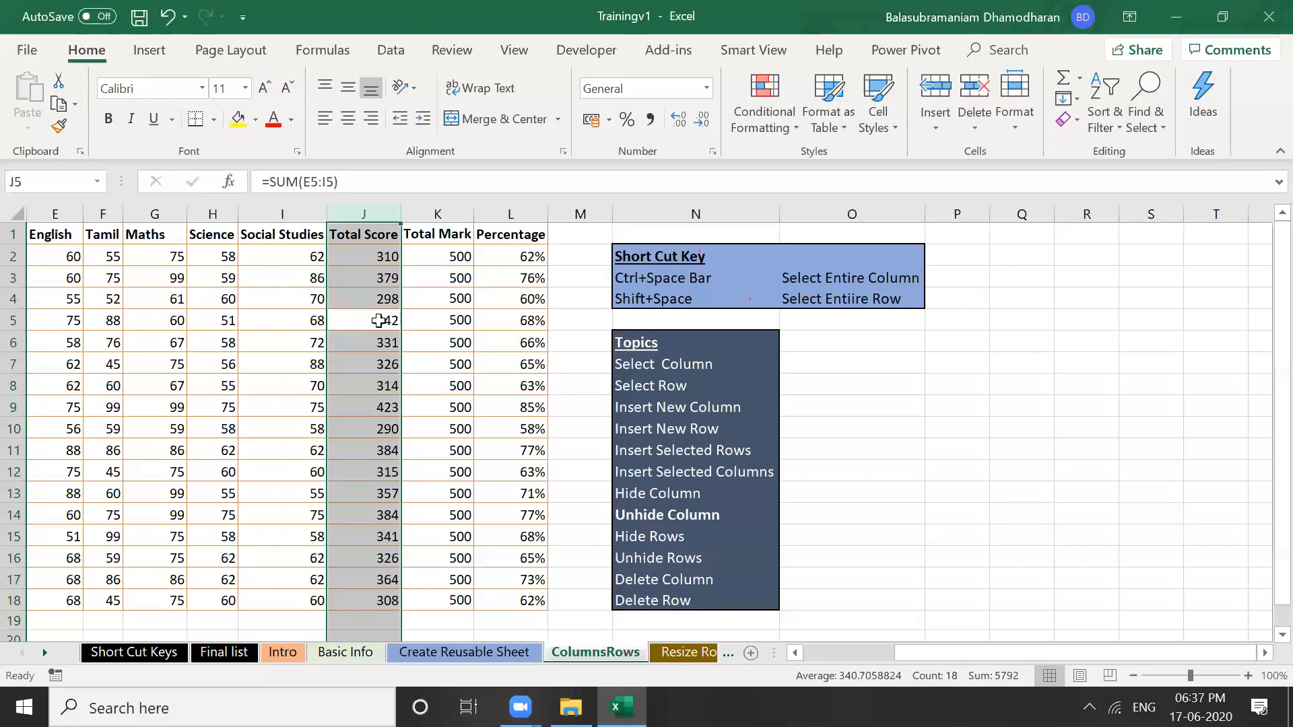
right_click(357, 219)
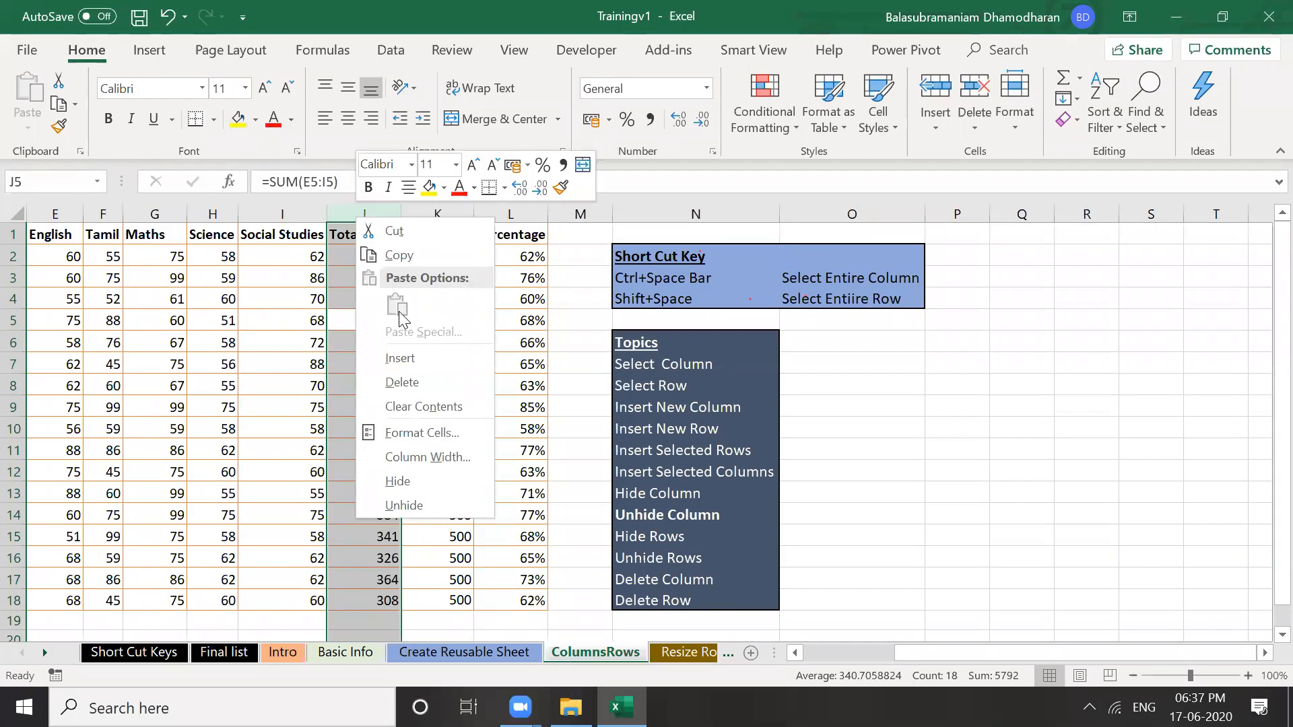
click(413, 358)
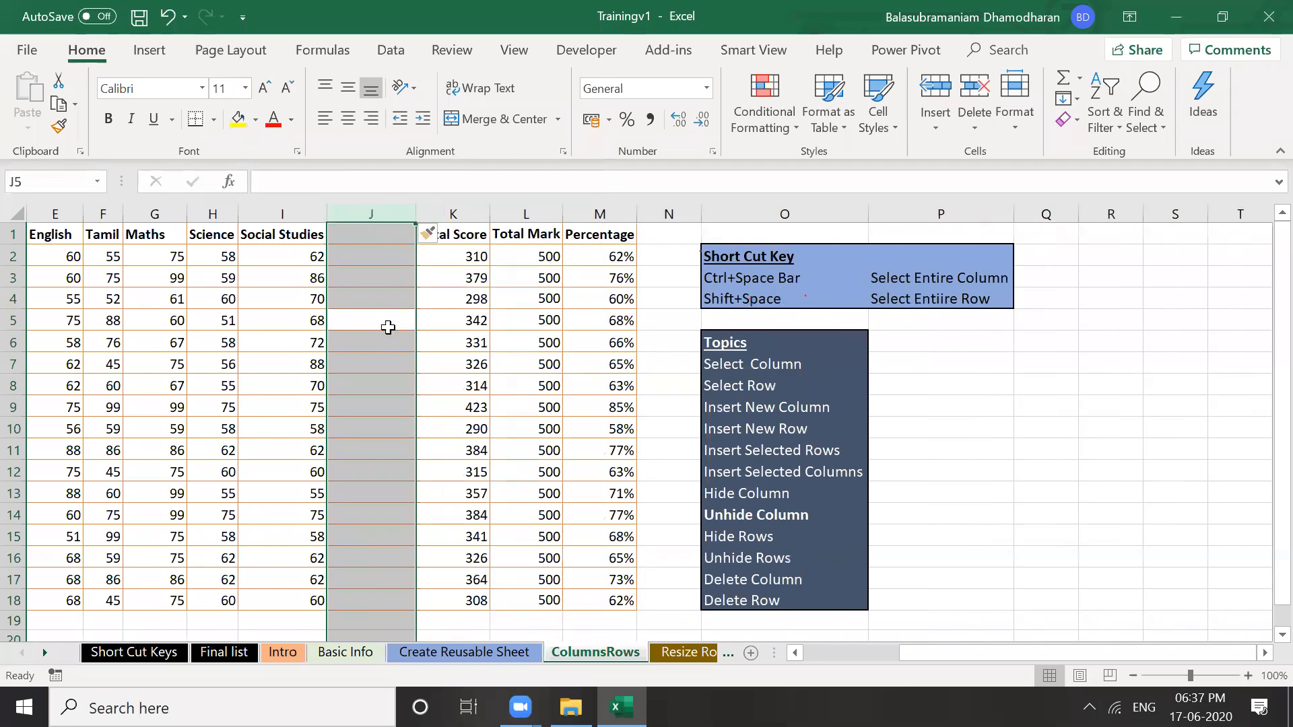
Head the new column J 'Internal' and return to the table's first column
drag(387, 338, 401, 231)
click(399, 231)
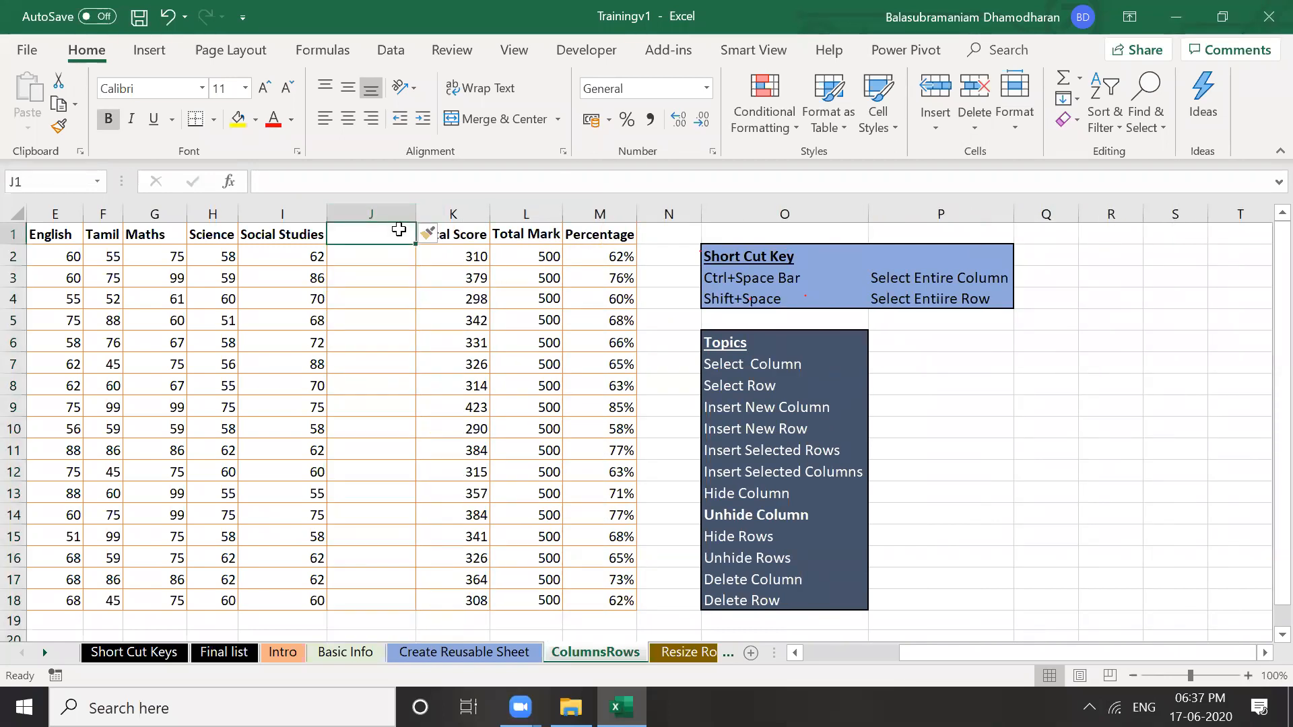
text(Interna)
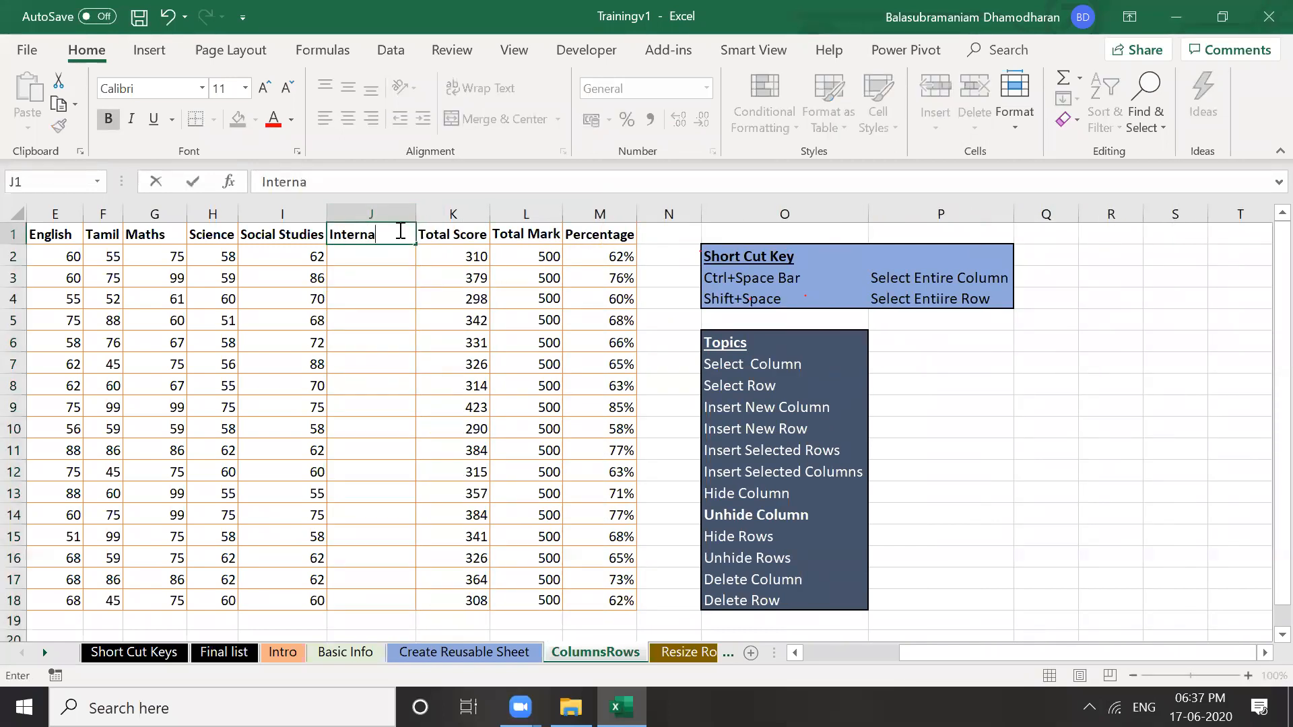
text(l)
key(Return)
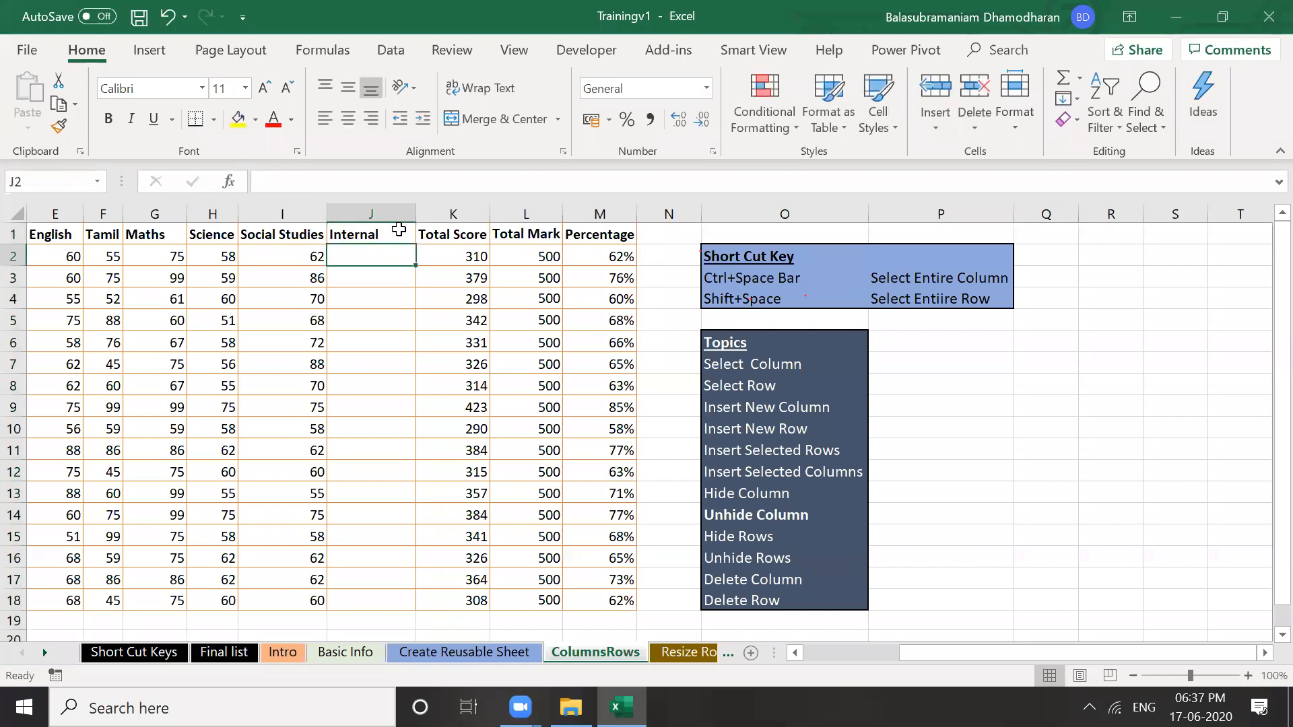
key(Left)
key(Home)
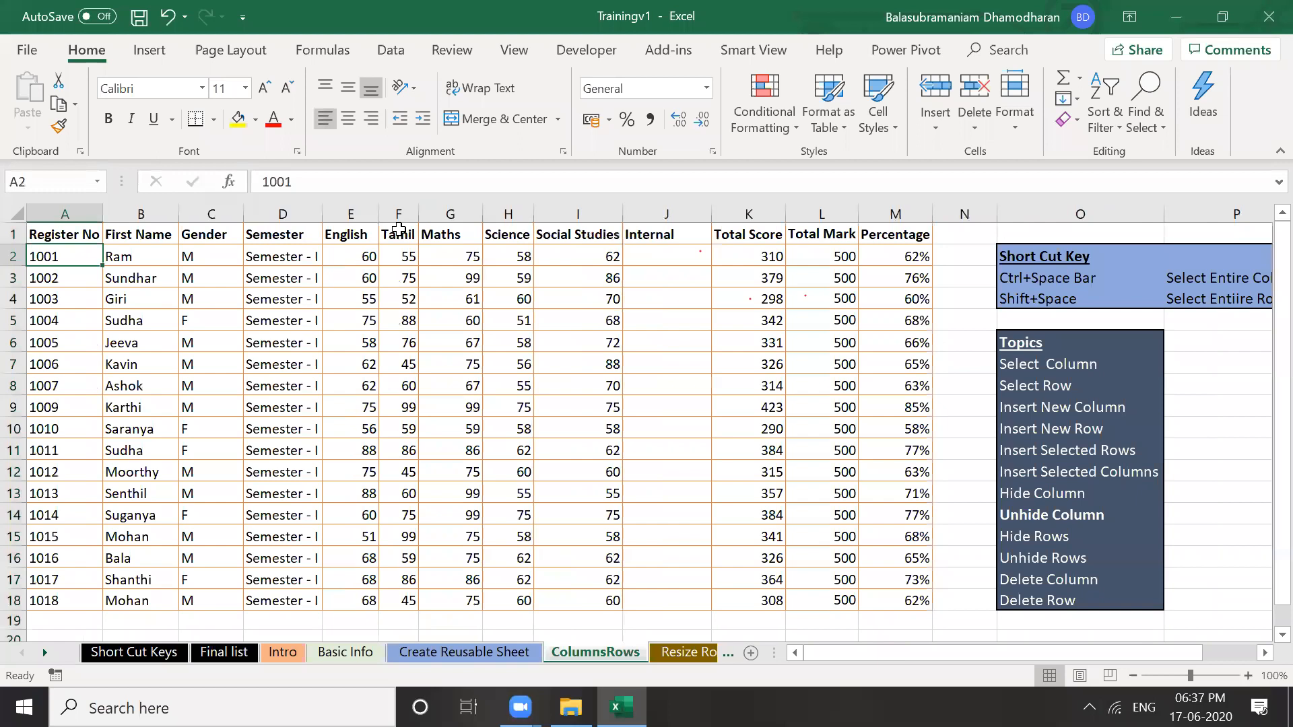
key(Down)
key(Down)
key(Down)
key(Down)
key(Down)
key(Down)
key(Down)
key(Down)
key(Down)
key(Down)
key(Down)
key(Down)
key(Down)
key(Down)
key(Down)
key(Down)
key(Down)
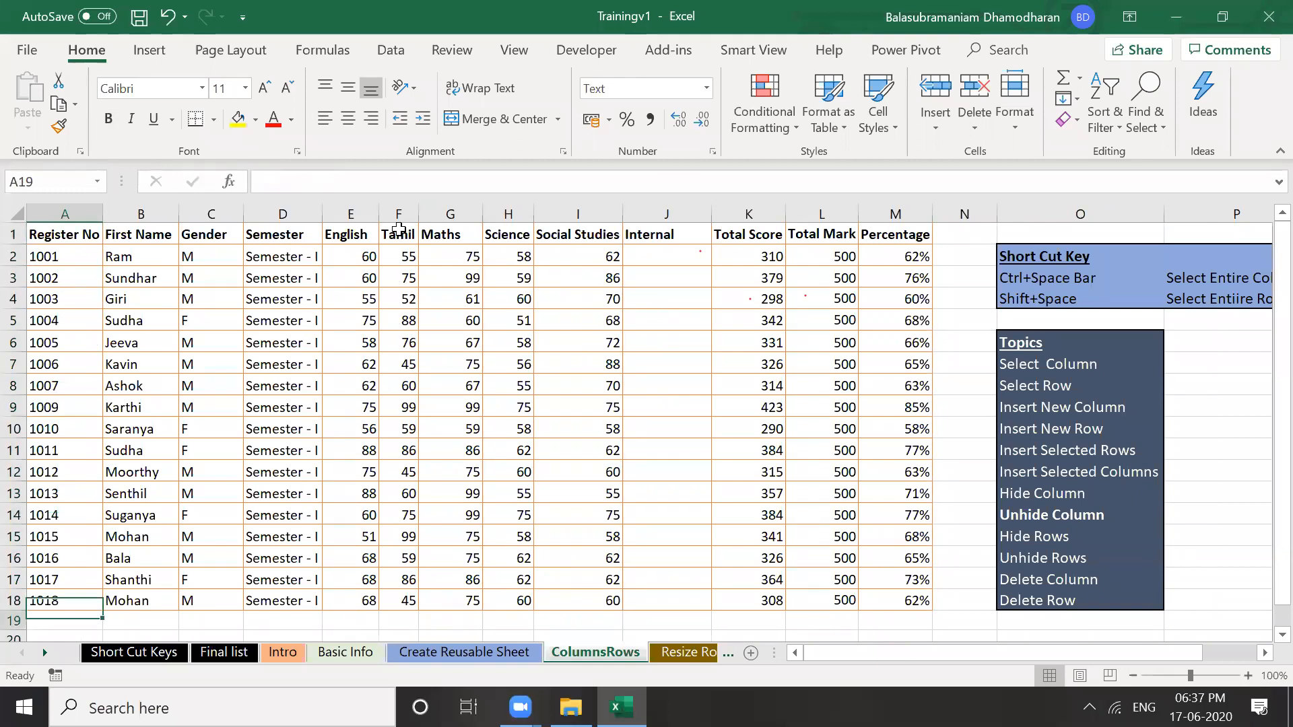
key(Up)
key(Up)
key(Up)
key(Up)
key(Up)
key(Up)
key(Up)
key(Up)
key(Up)
key(Up)
key(Up)
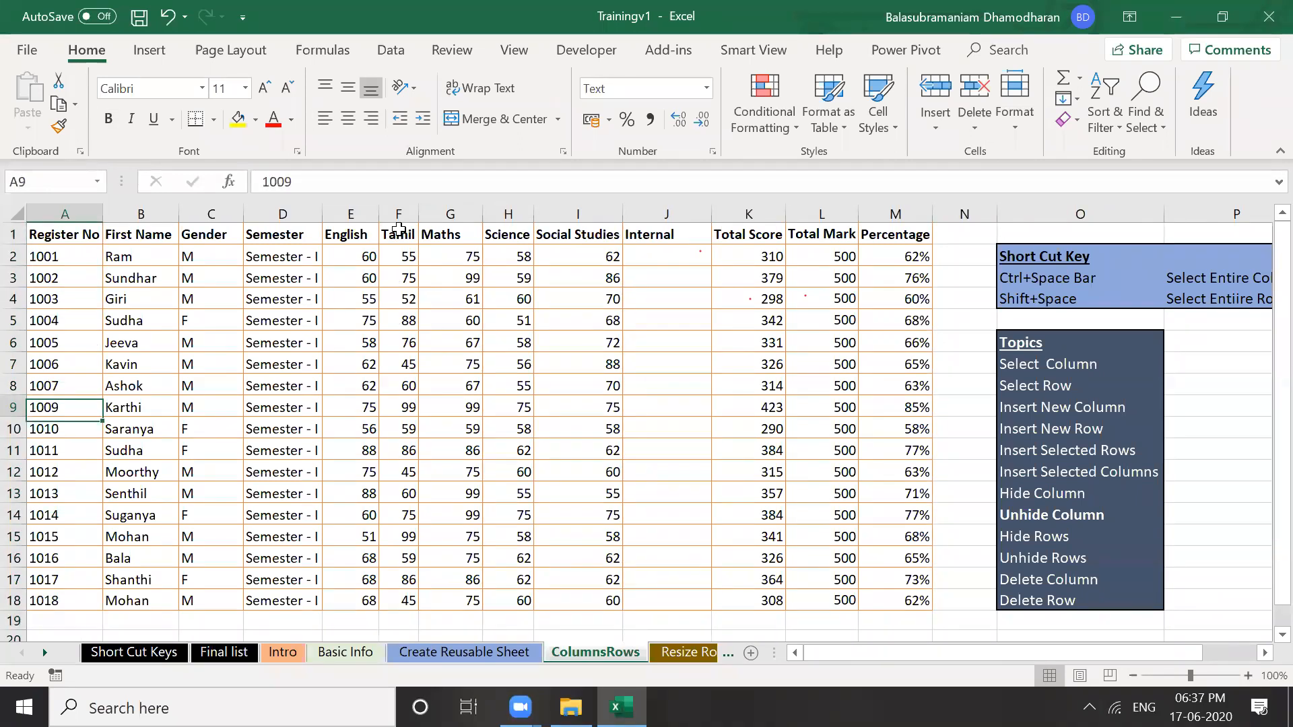
key(Down)
key(Up)
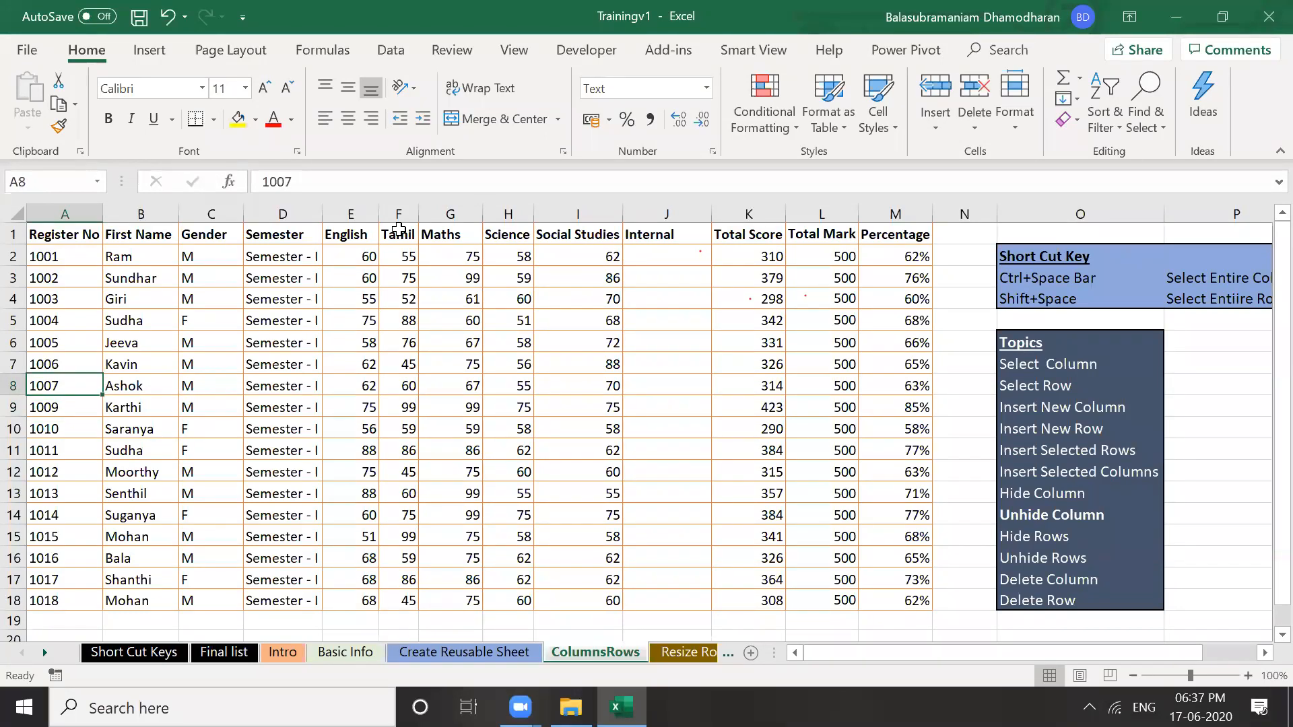
key(Down)
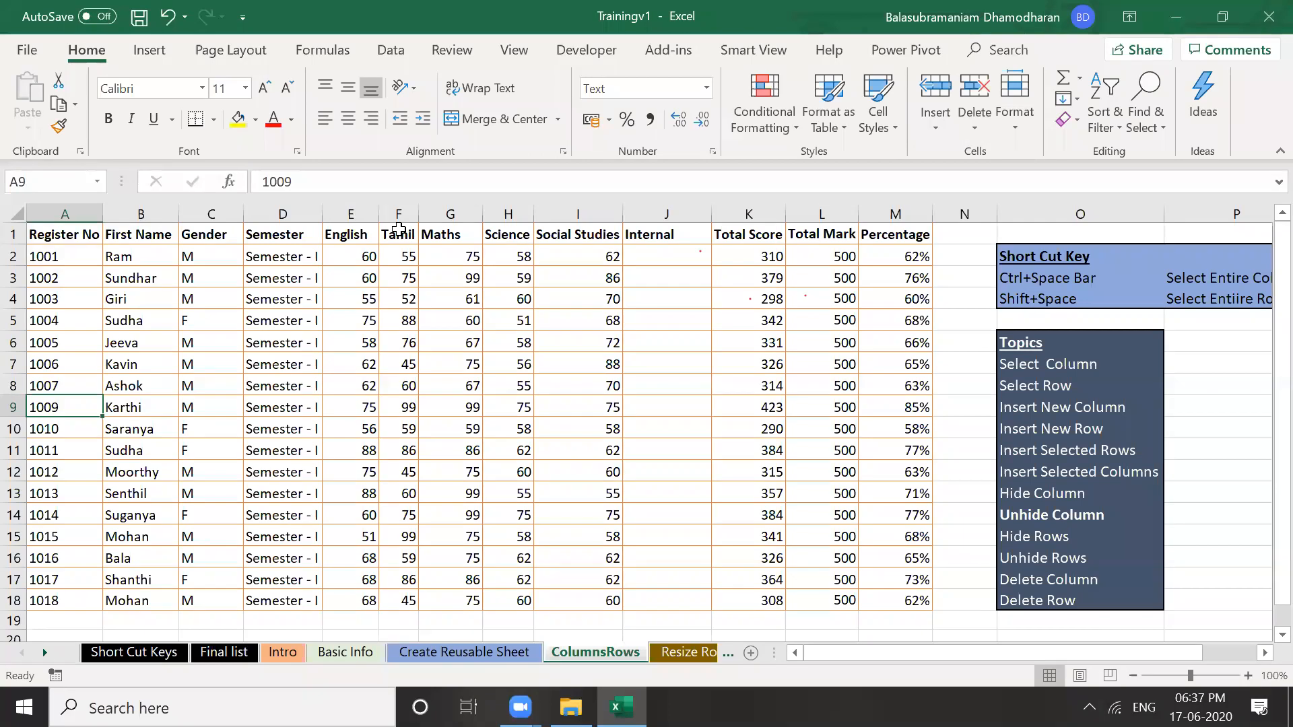
click(195, 413)
click(214, 432)
click(209, 410)
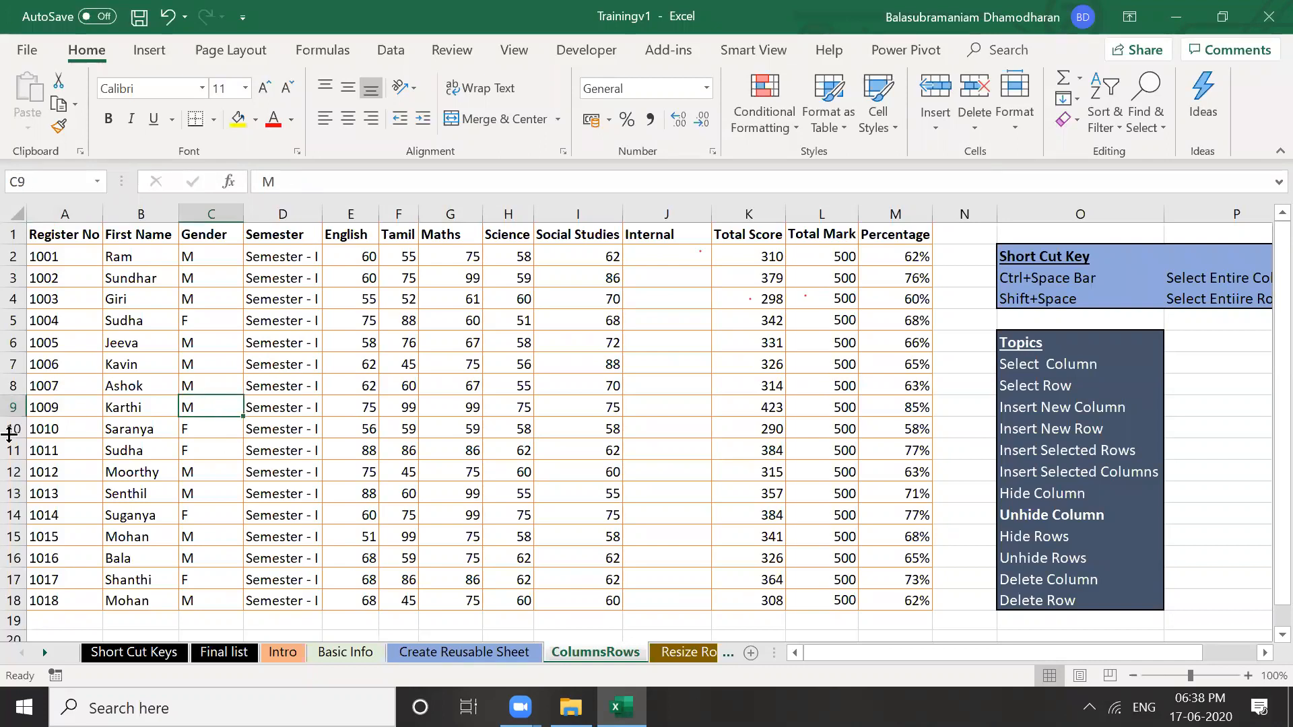
click(13, 407)
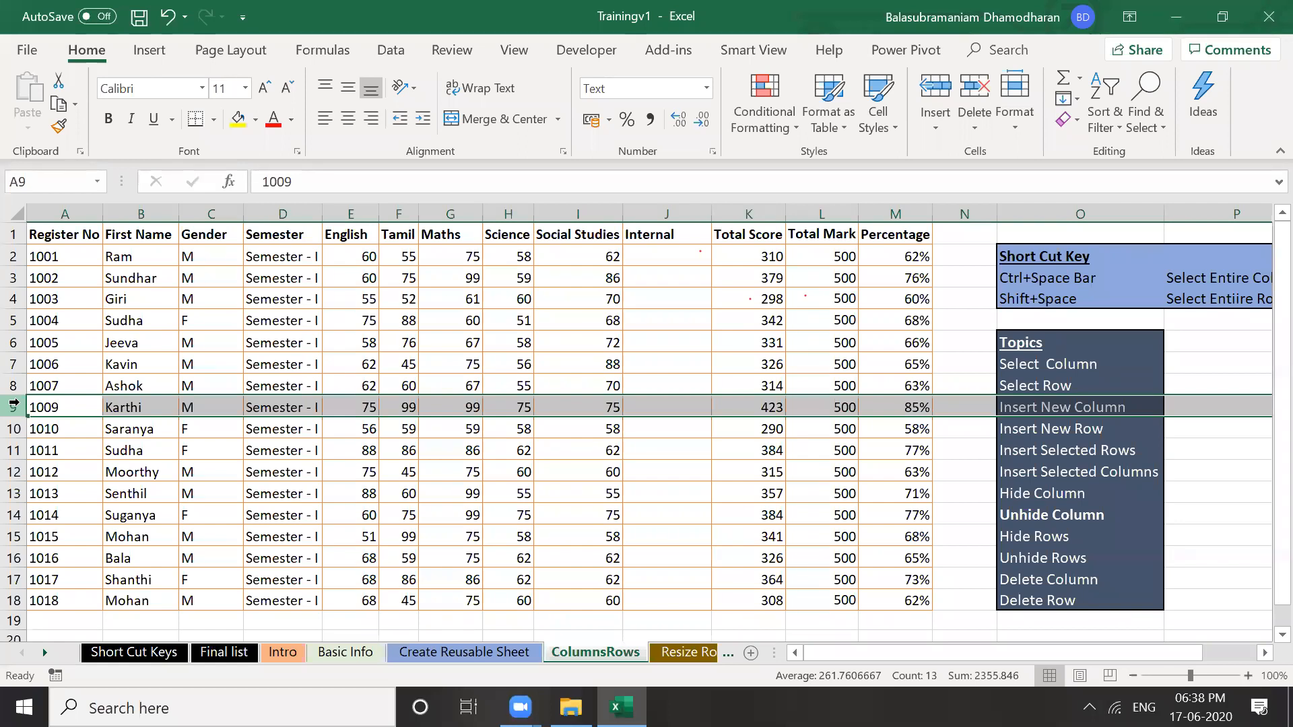
Insert a blank row above Karthi's row and enter register number 1008 in A9
right_click(14, 404)
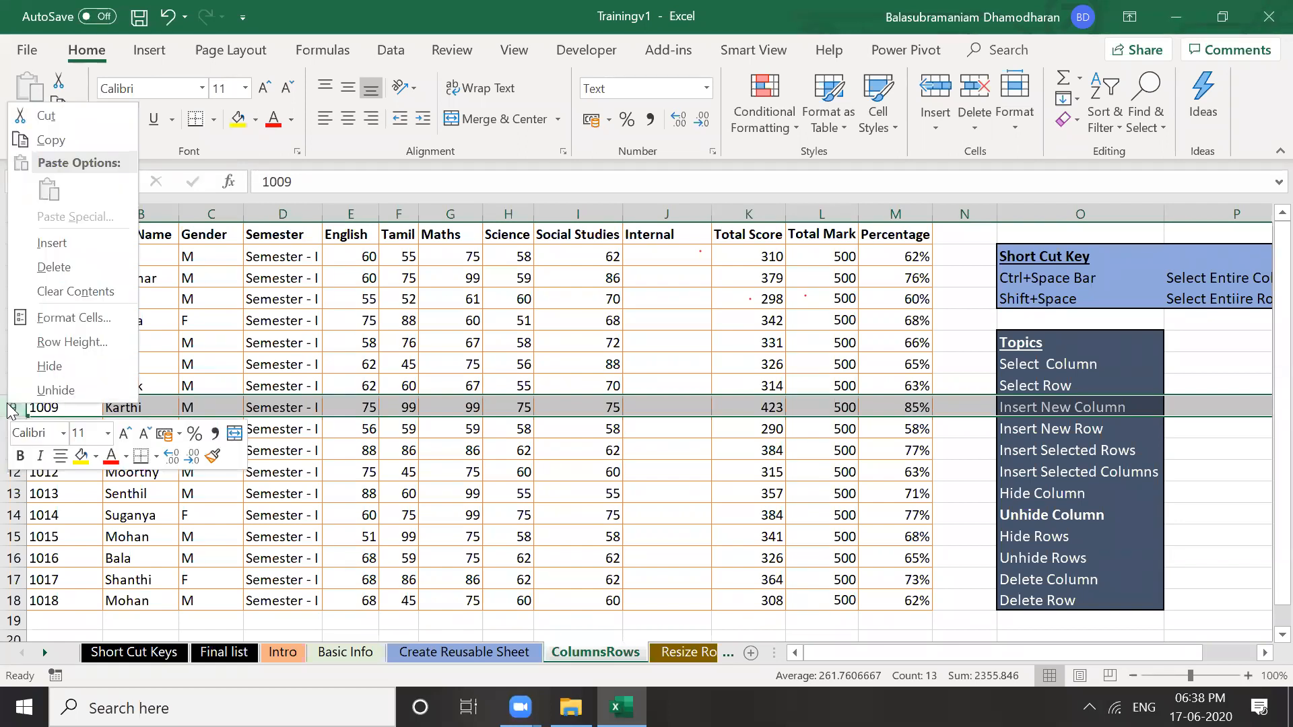
click(61, 241)
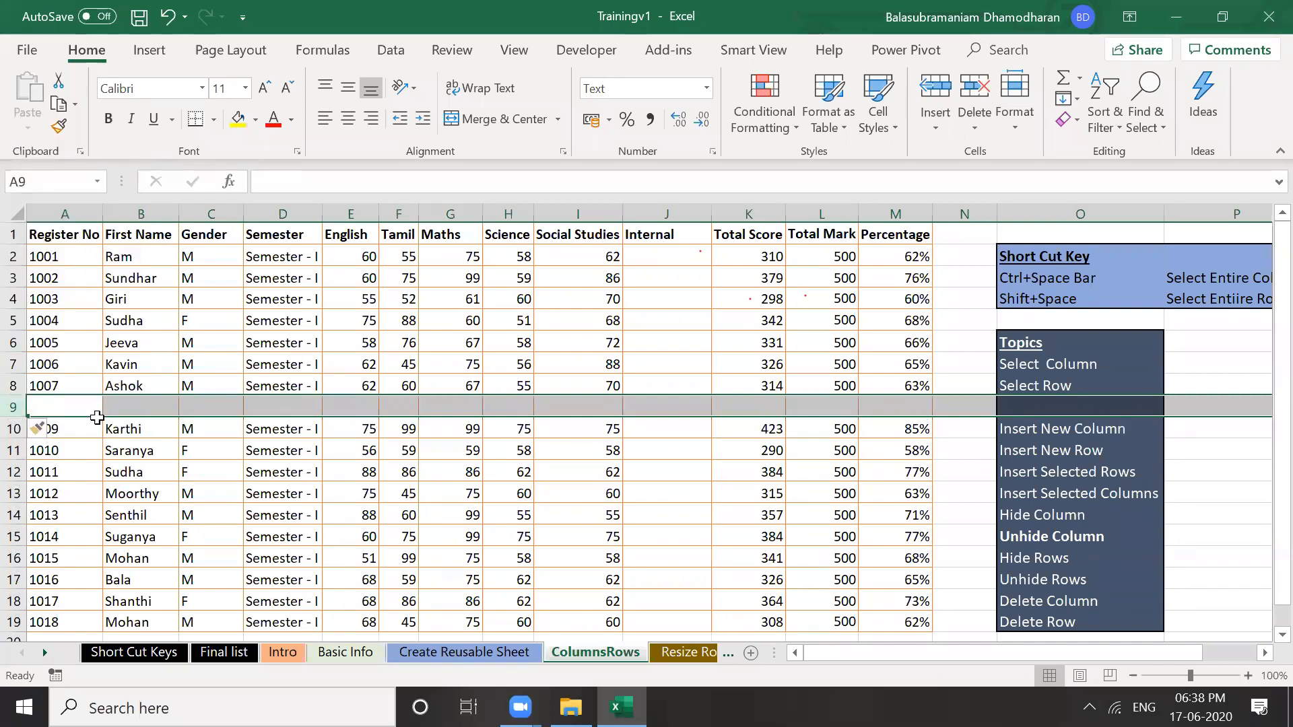
click(309, 479)
click(68, 410)
text(1008)
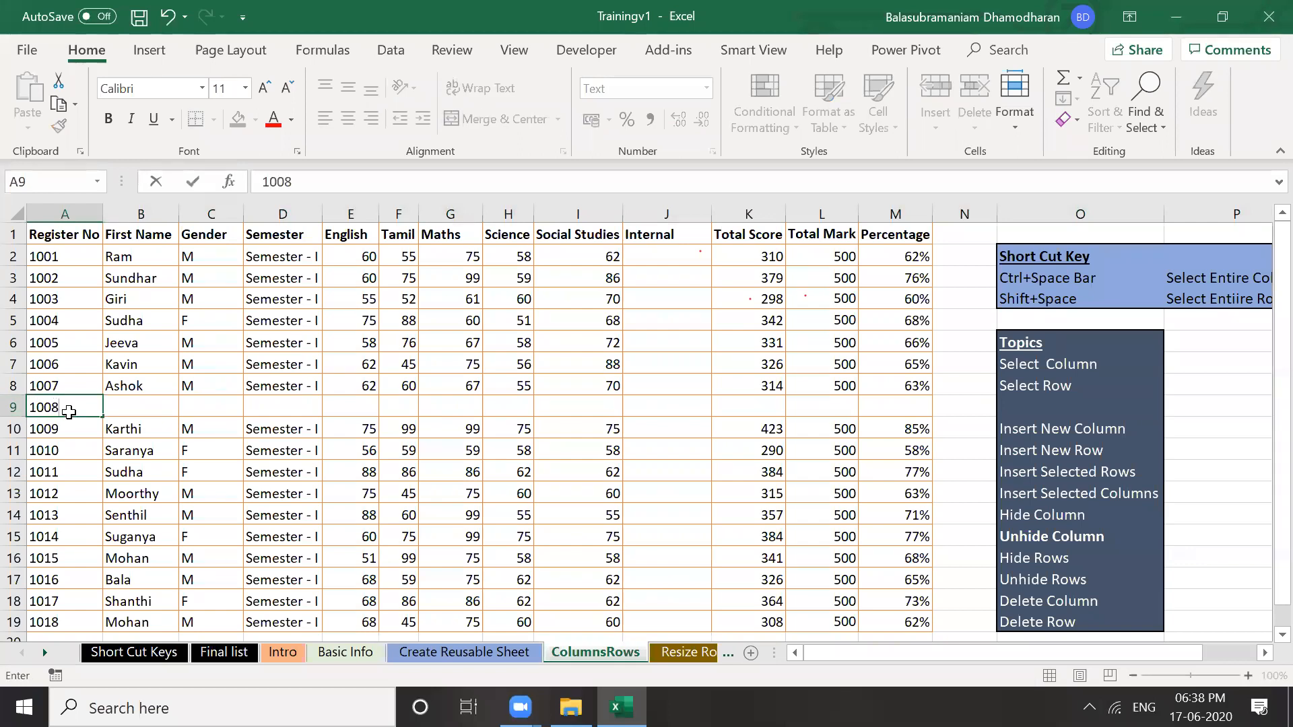
key(Return)
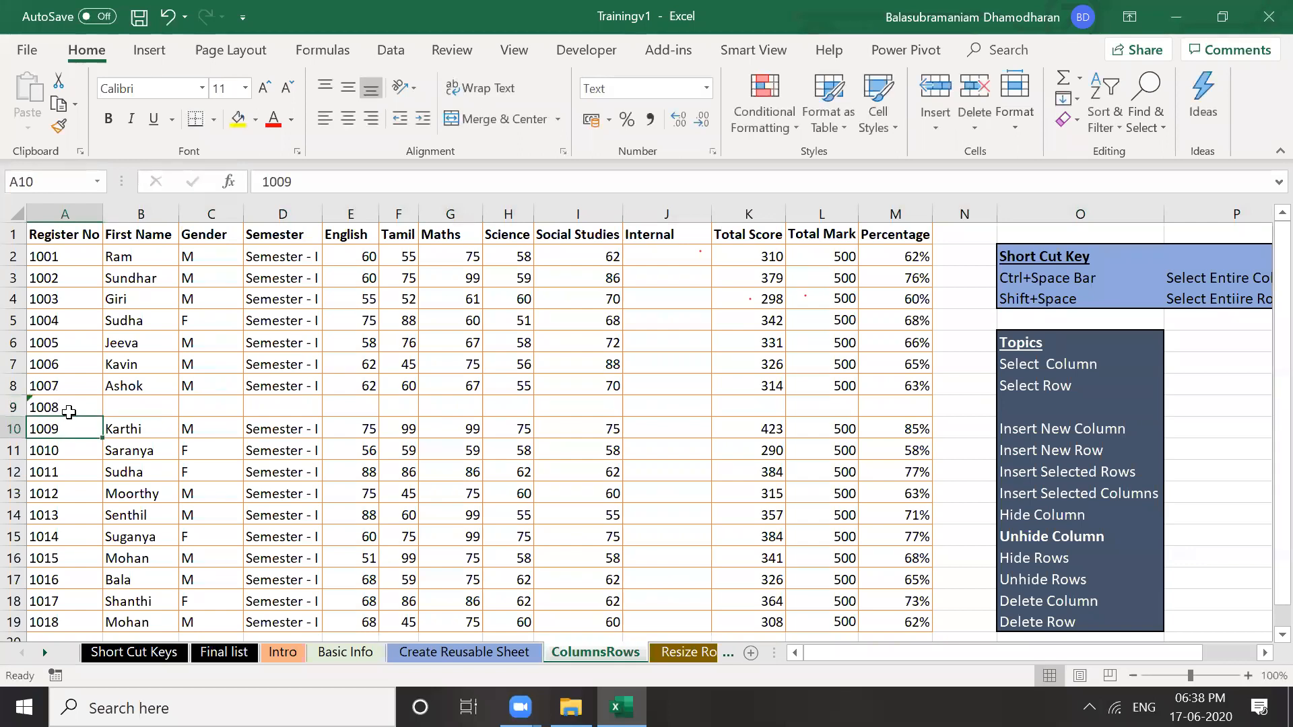
Undo the 1008 entry and the inserted row, then select row 9 with Shift+Space
key(ctrl+z)
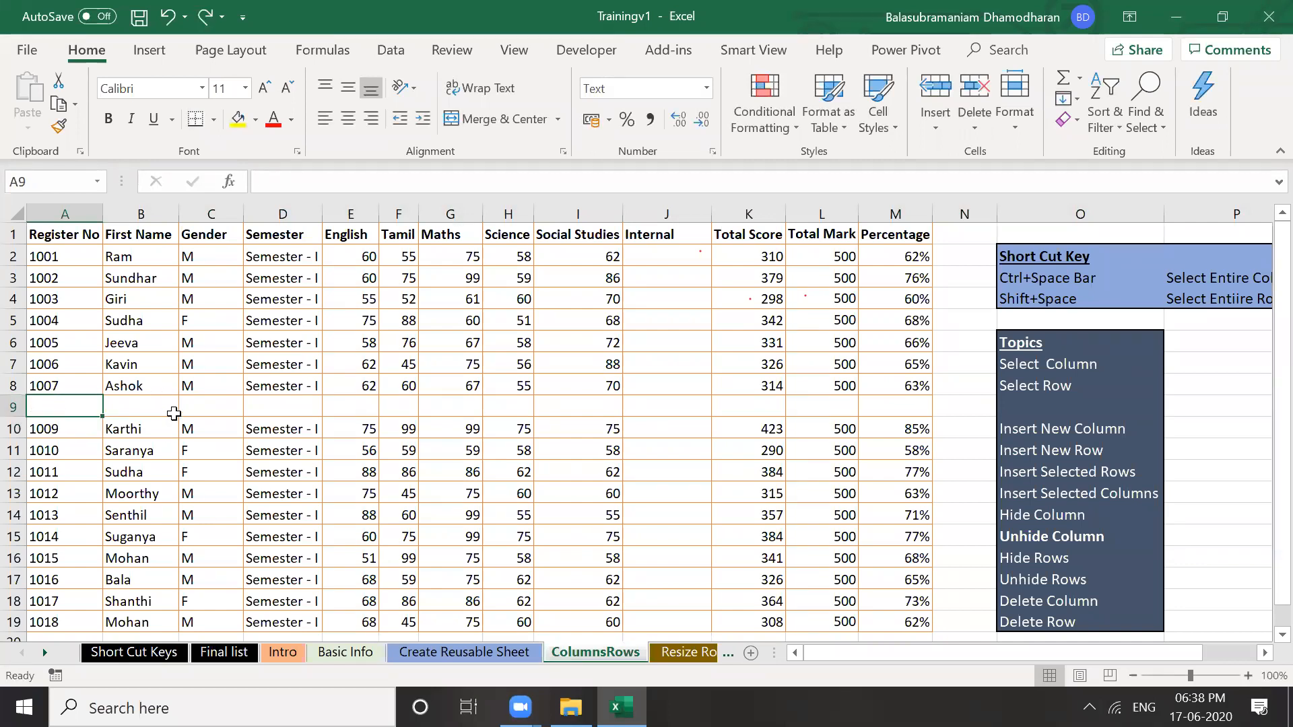
key(ctrl+z)
key(Right)
key(Right)
key(Right)
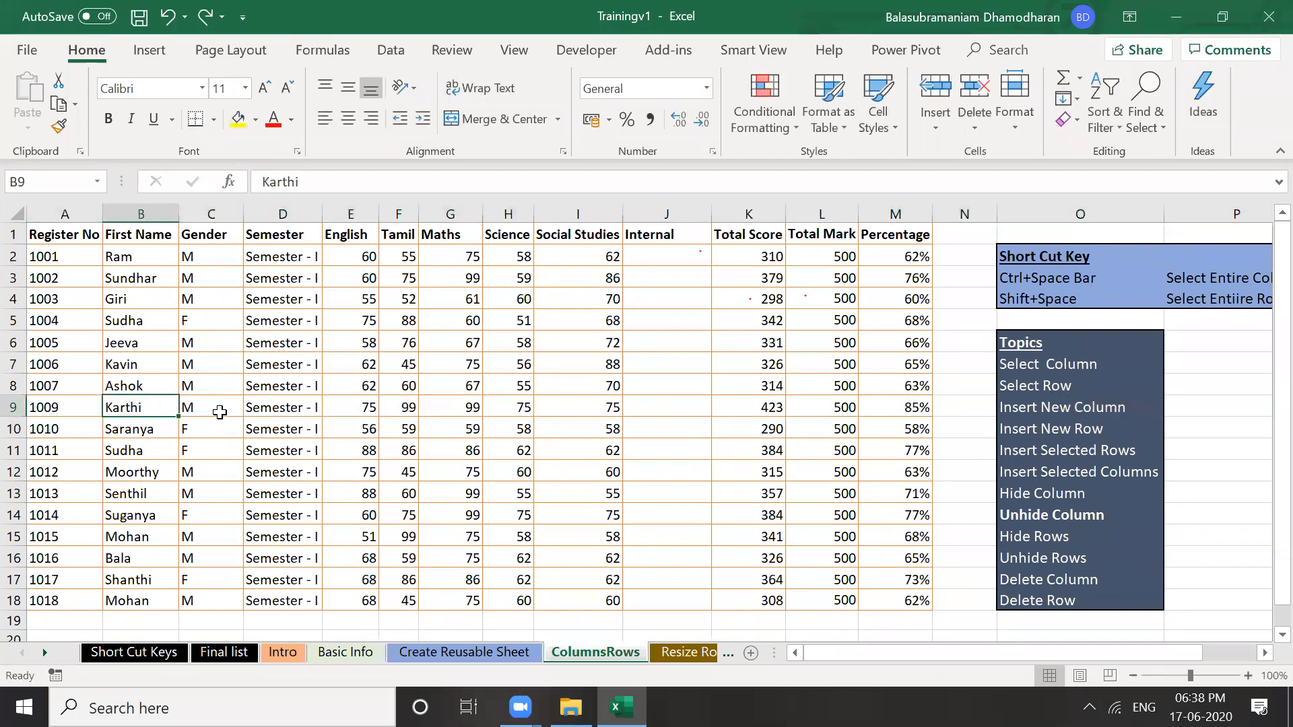
key(Left)
key(Left)
key(Right)
key(Left)
key(Right)
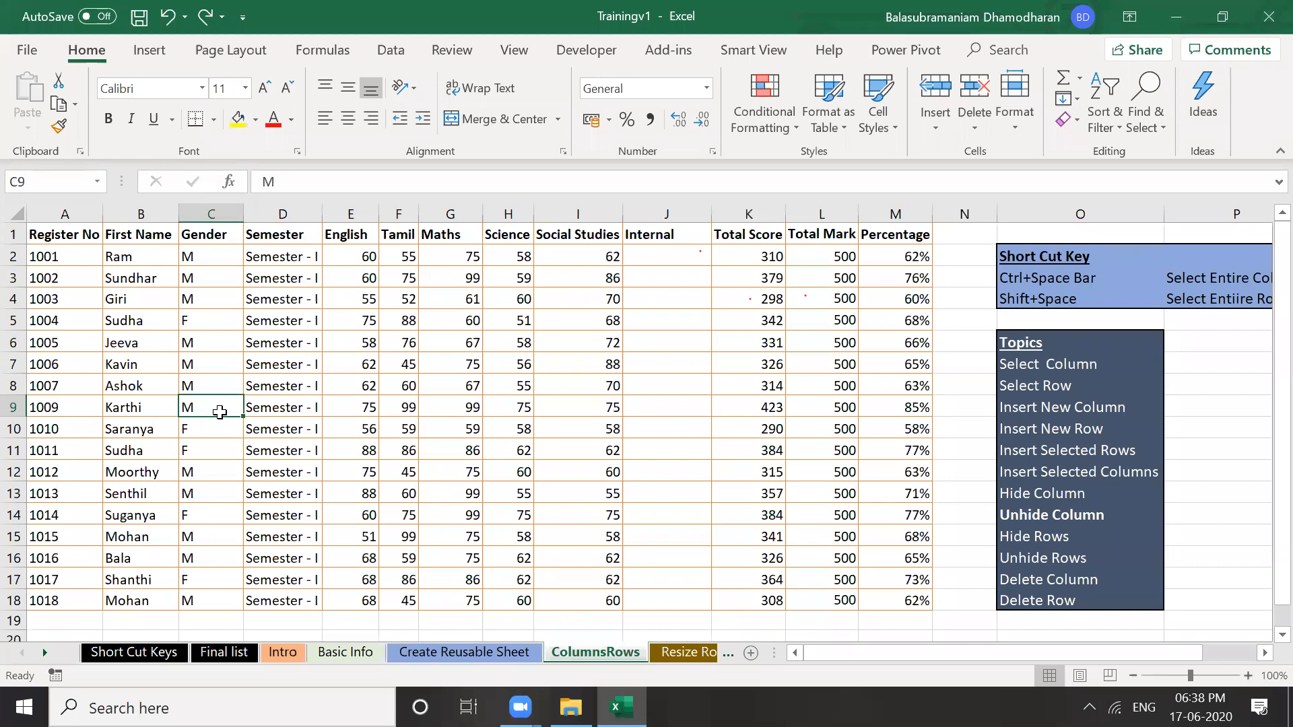
key(shift+space)
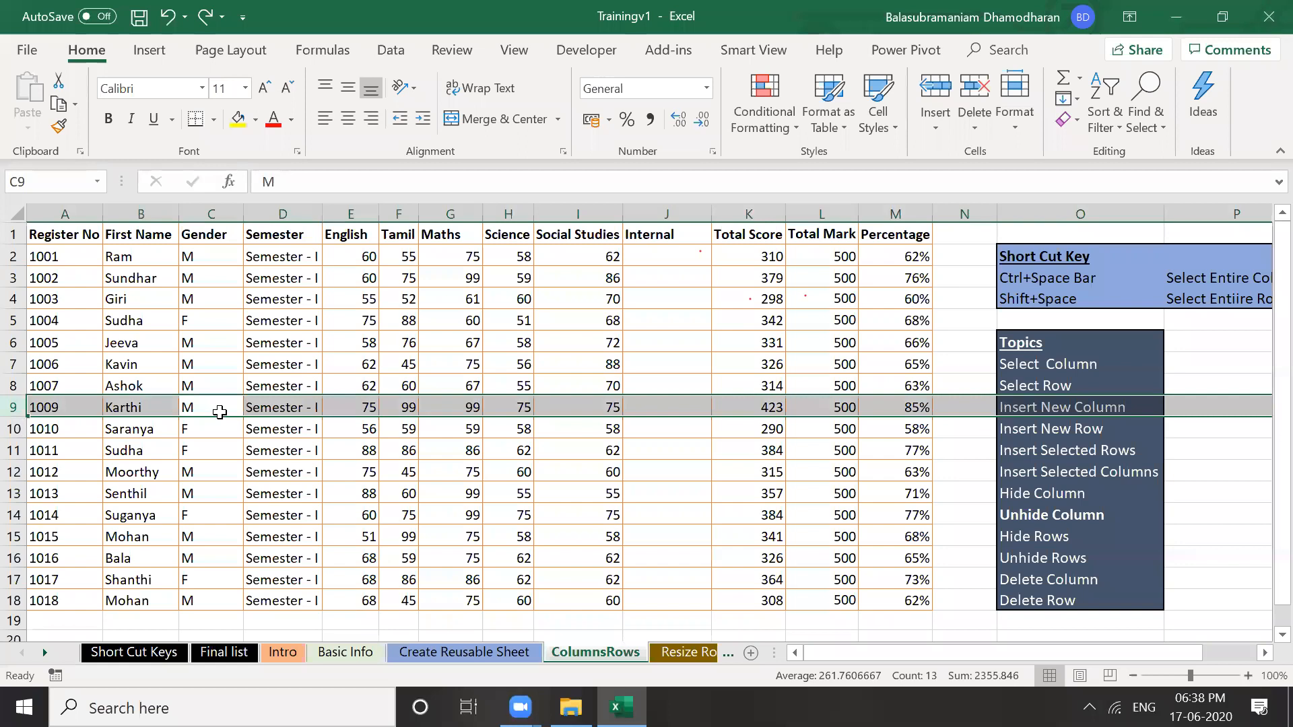
right_click(18, 408)
click(64, 248)
click(359, 463)
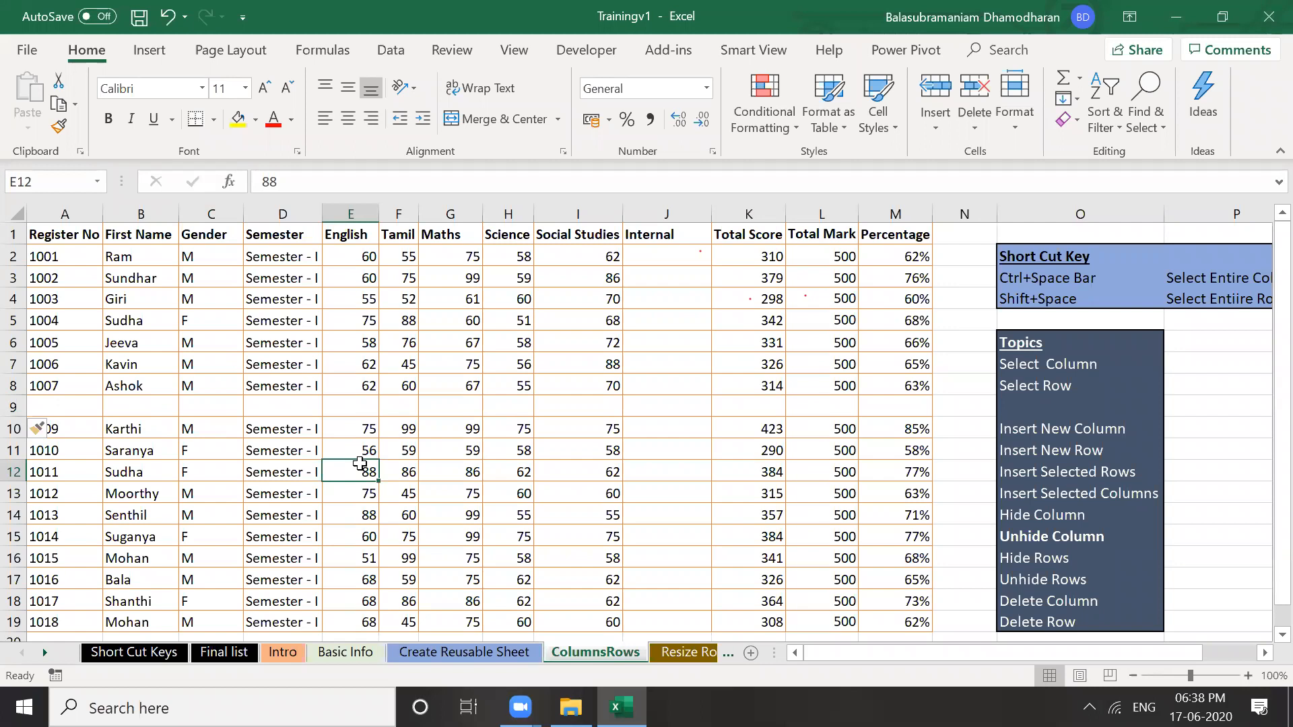
click(361, 403)
drag(69, 236, 895, 580)
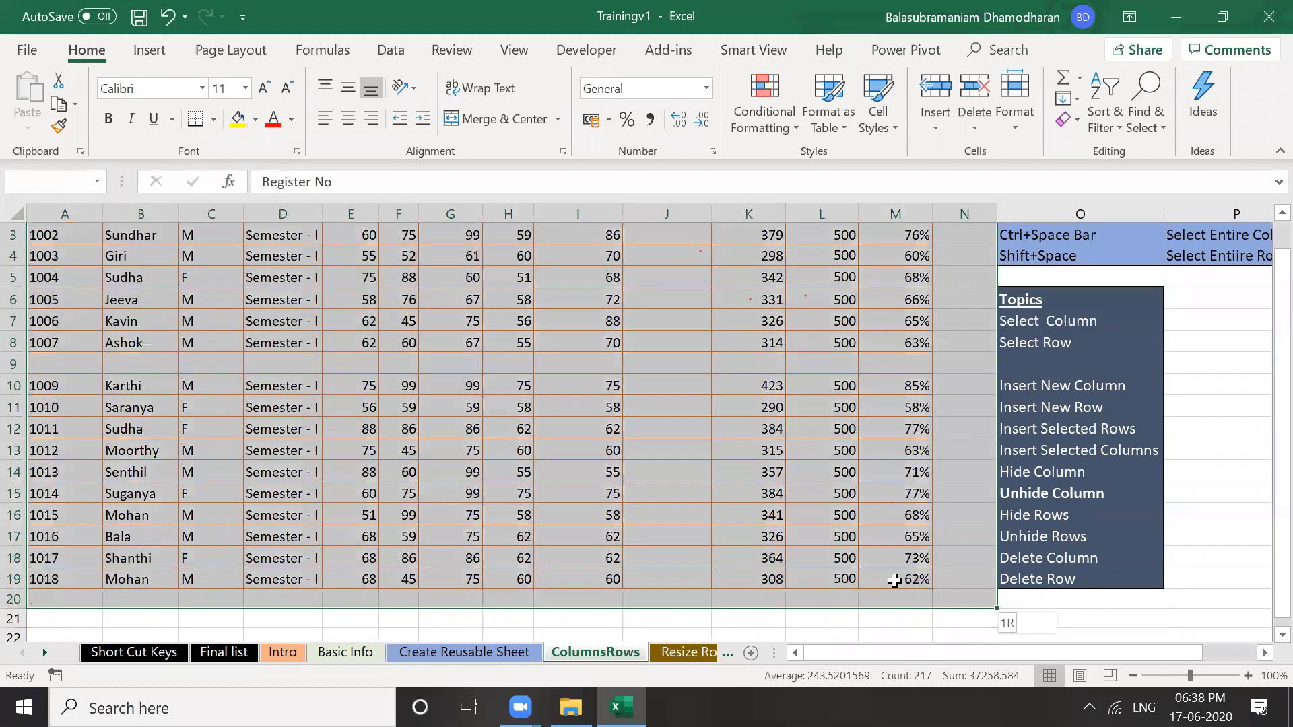
scroll(894, 581, down, 1)
drag(1069, 240, 1105, 341)
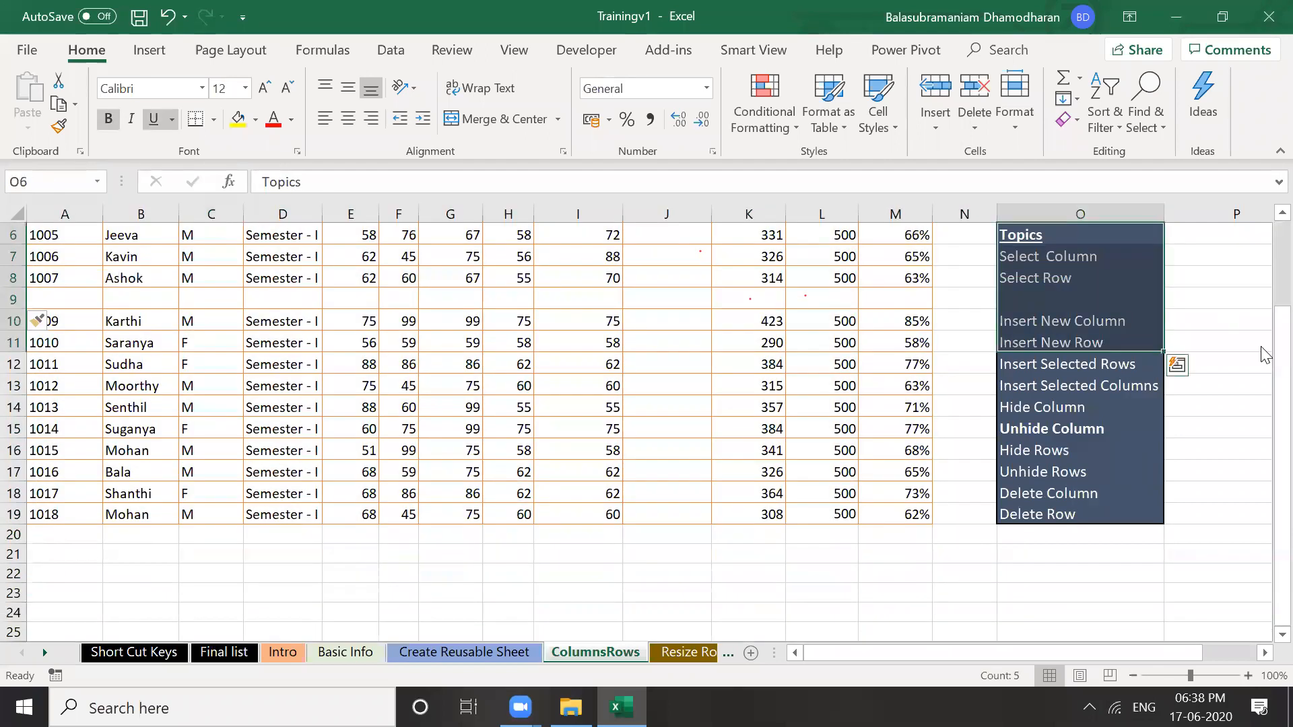
scroll(1265, 355, up, 2)
click(821, 471)
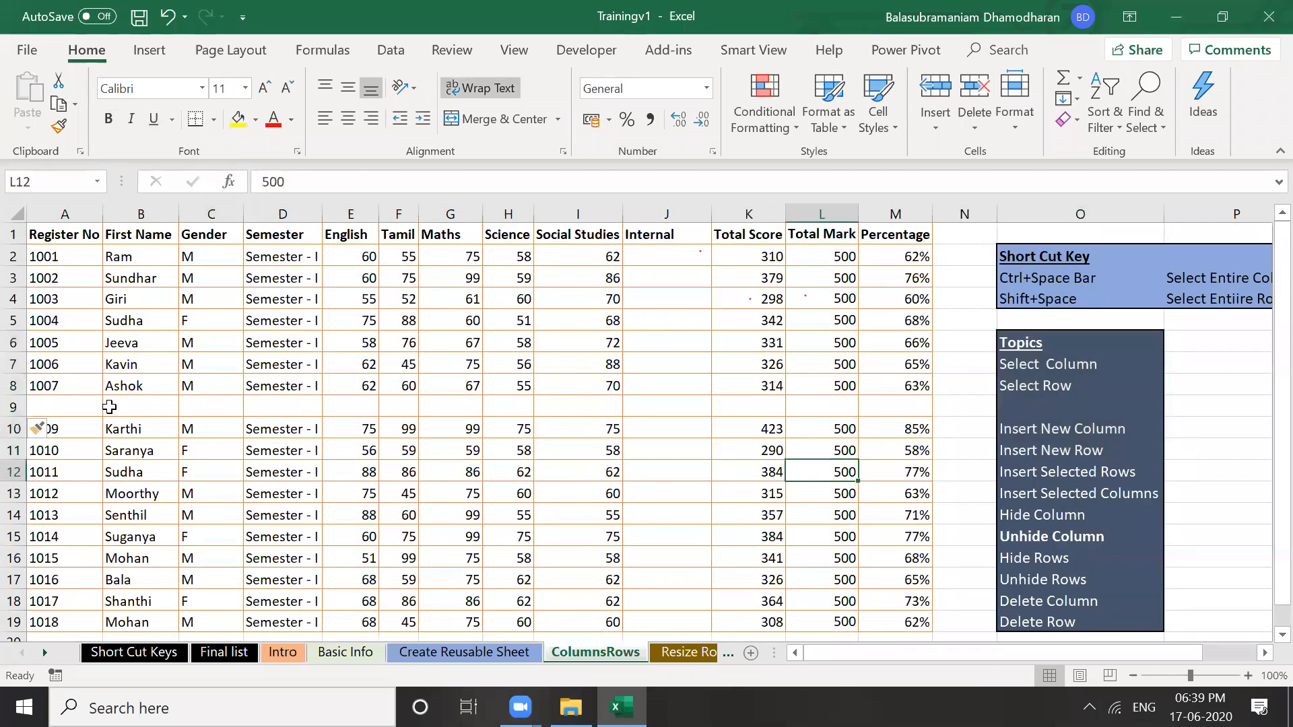
click(64, 408)
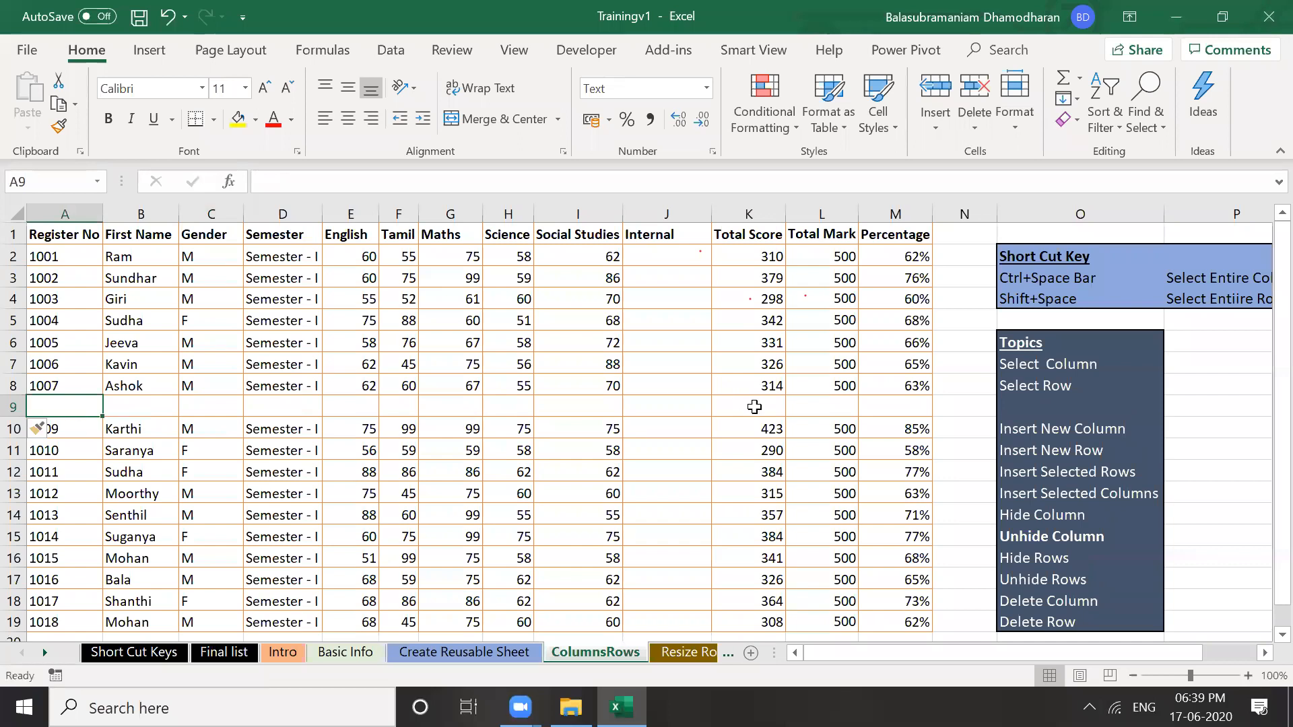
shift+click(888, 411)
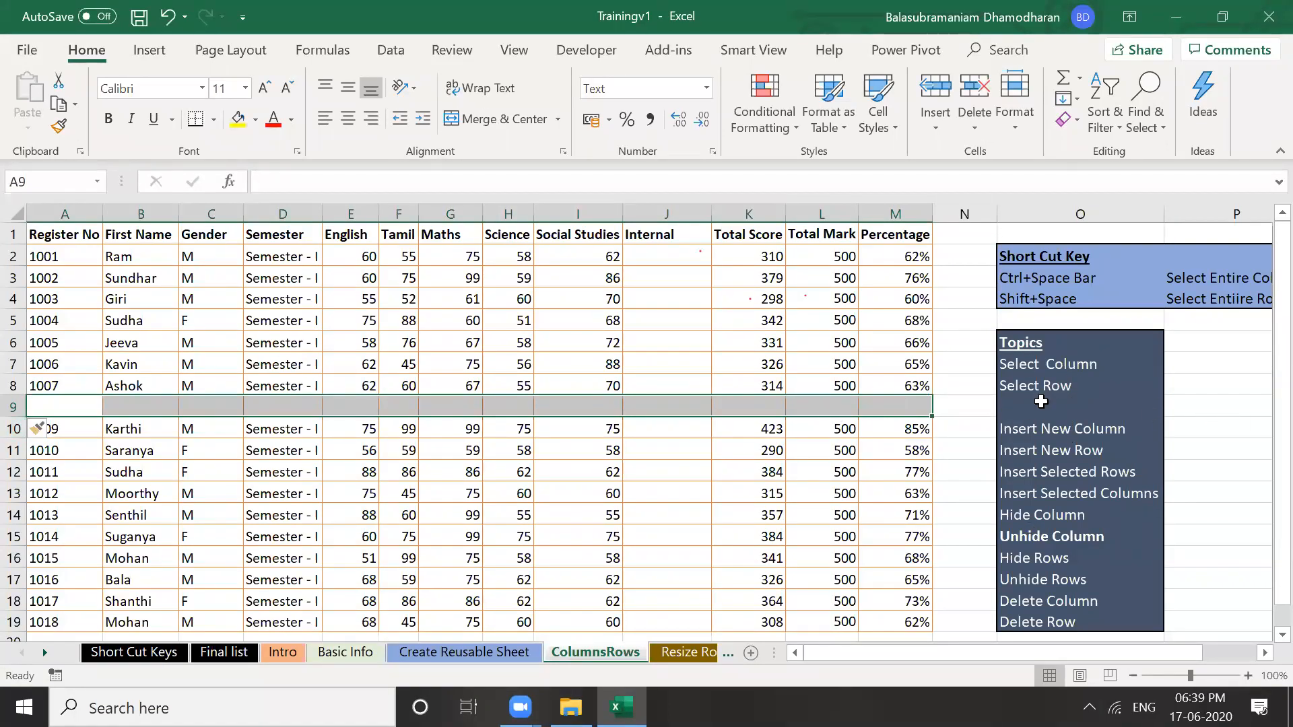
Undo the blank-row insertion and select row 9's data from A9 rightward
click(667, 514)
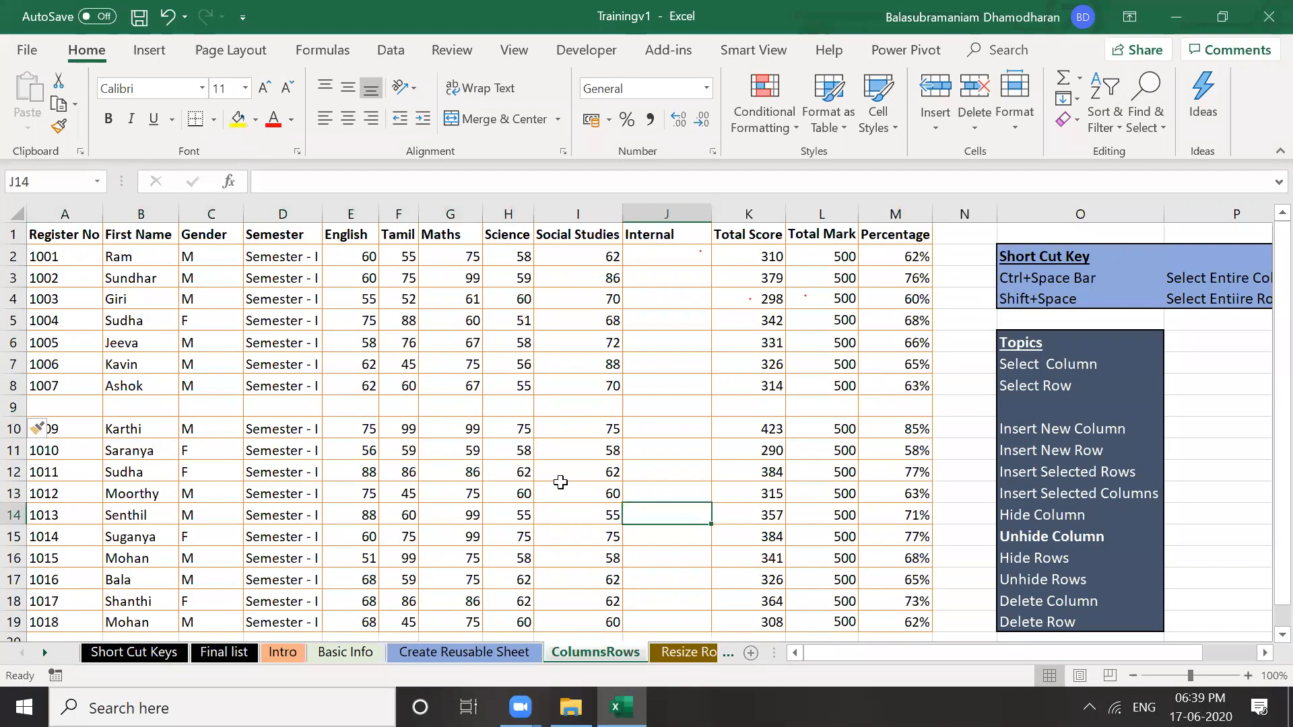
key(ctrl+z)
click(497, 480)
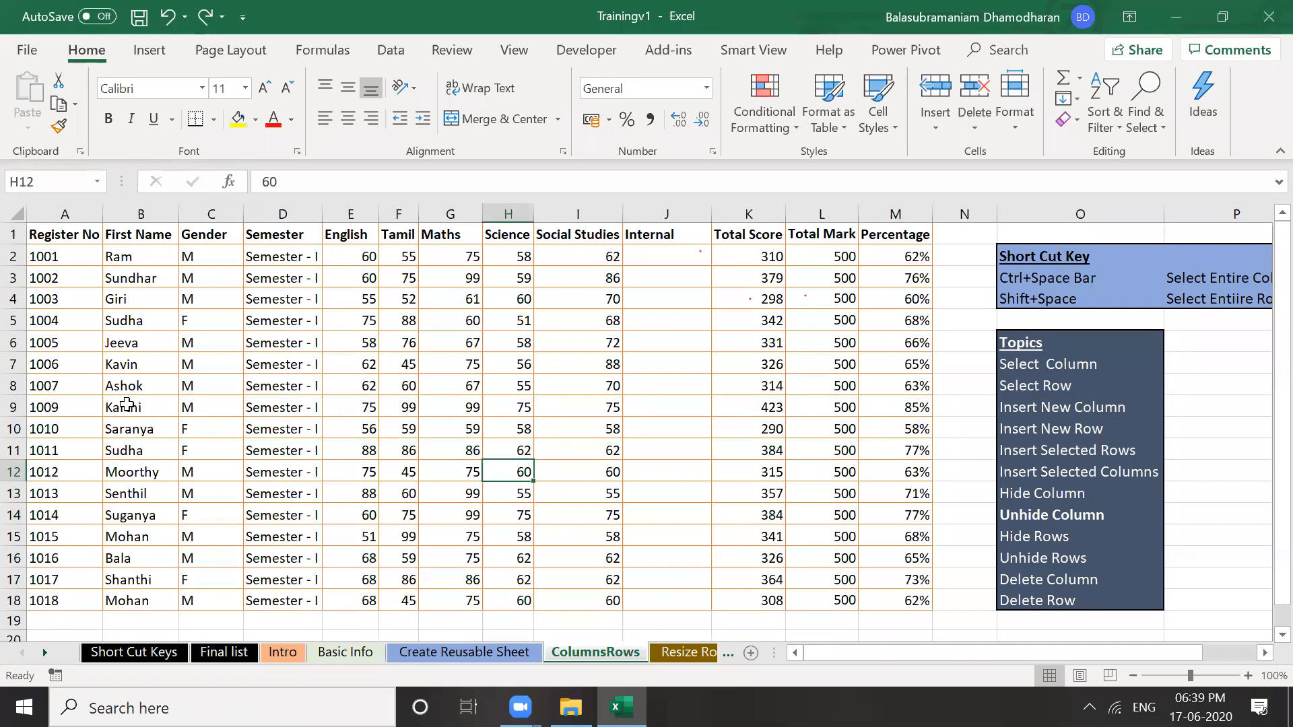
click(68, 405)
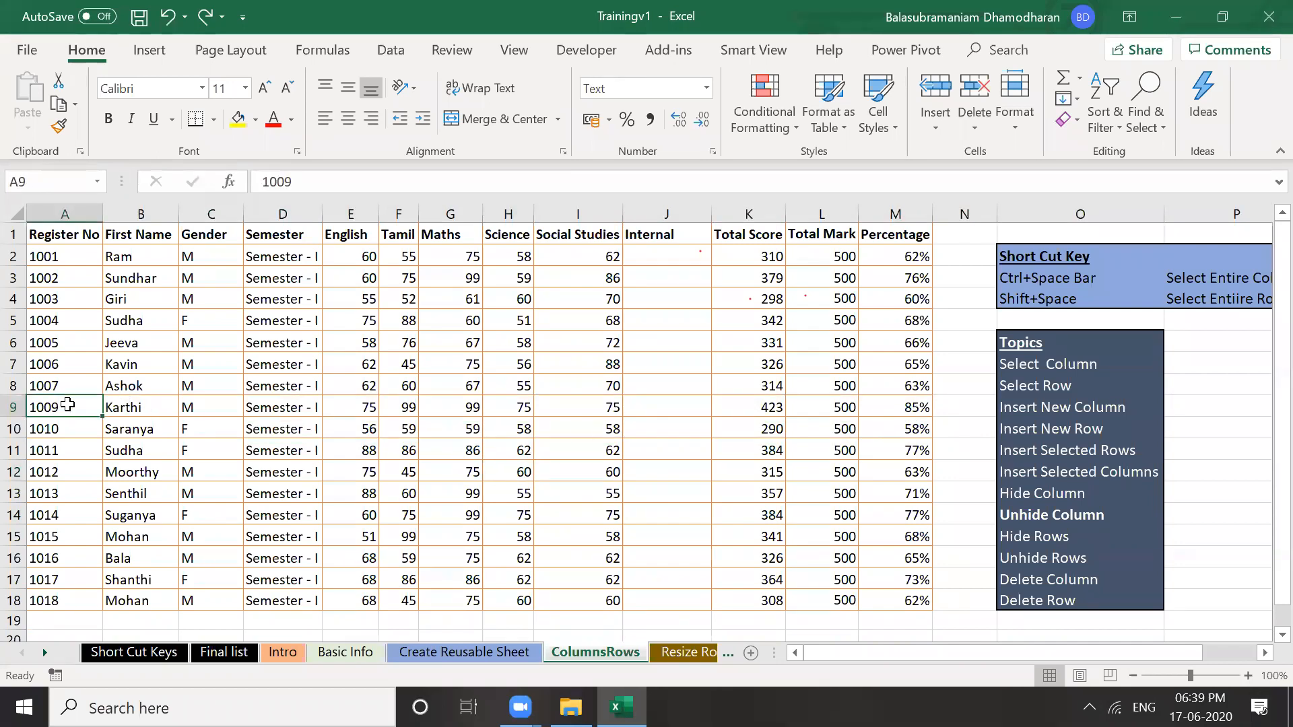
key(ctrl+shift+Right)
key(ctrl+shift+Right)
key(ctrl+shift+Right)
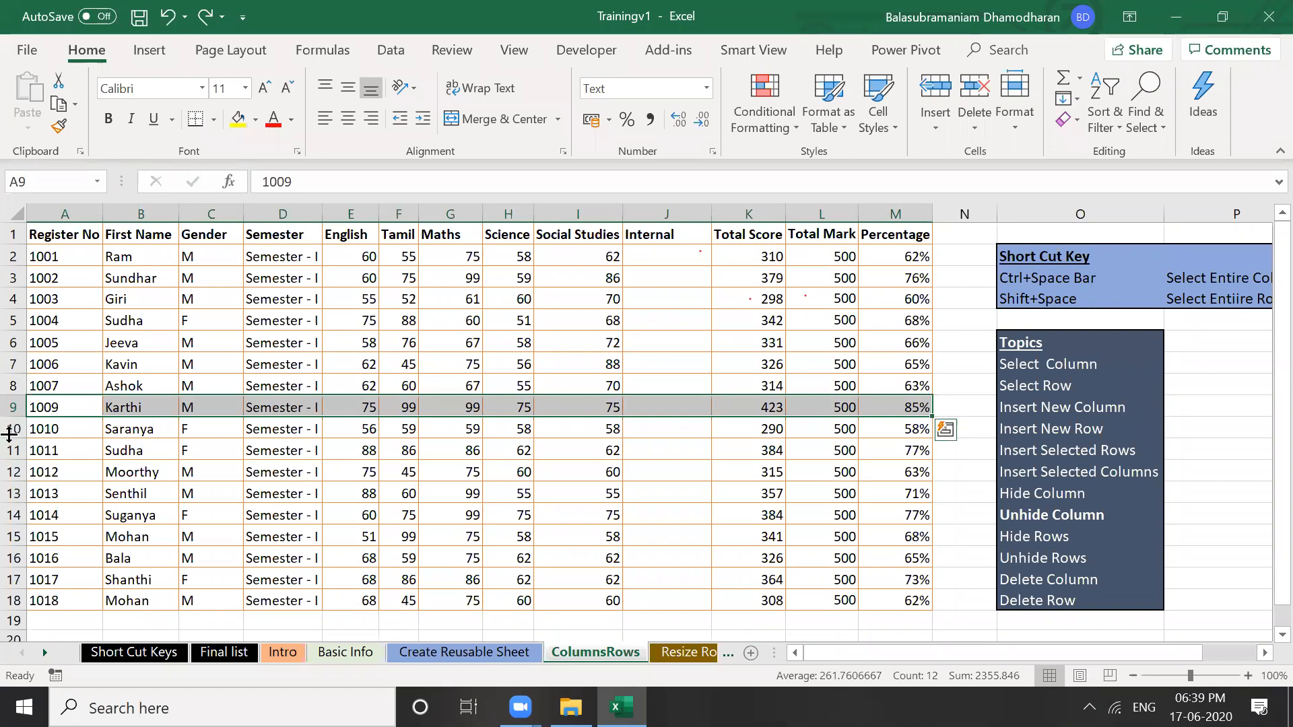
Reselect A9 and extend the row 9 selection across to column M
click(154, 469)
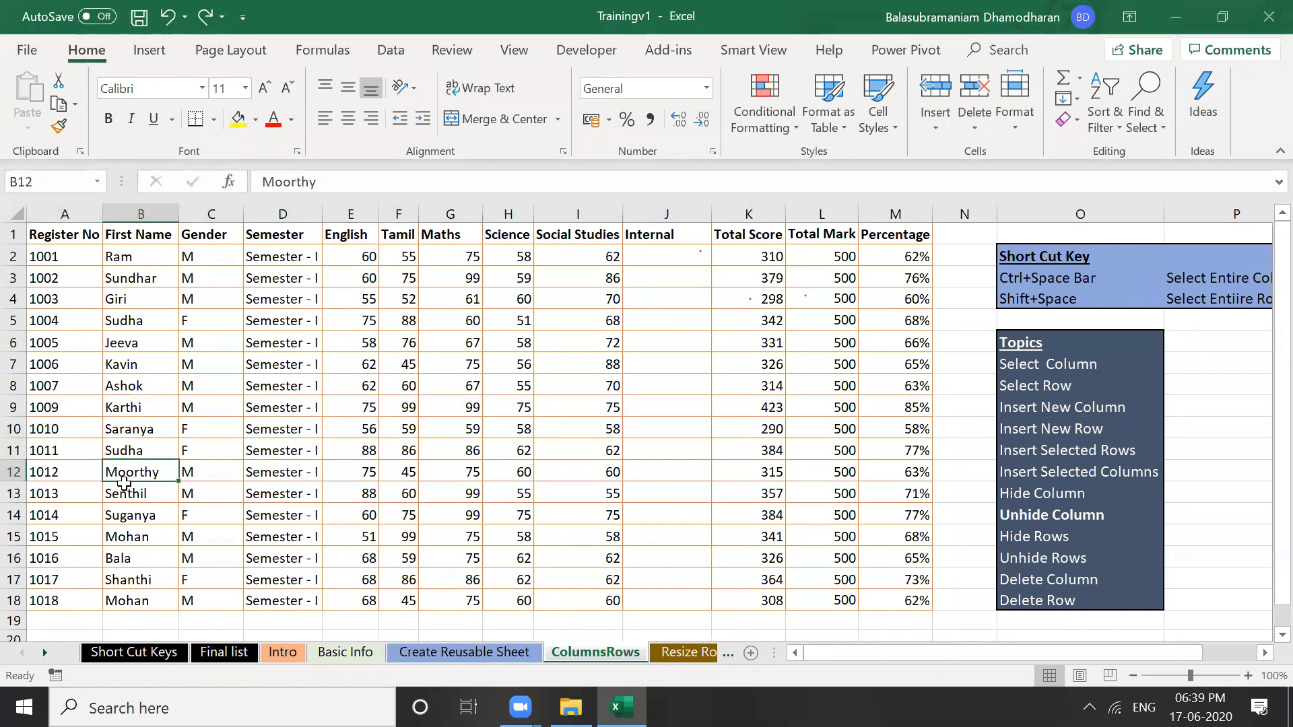
key(Down)
click(72, 412)
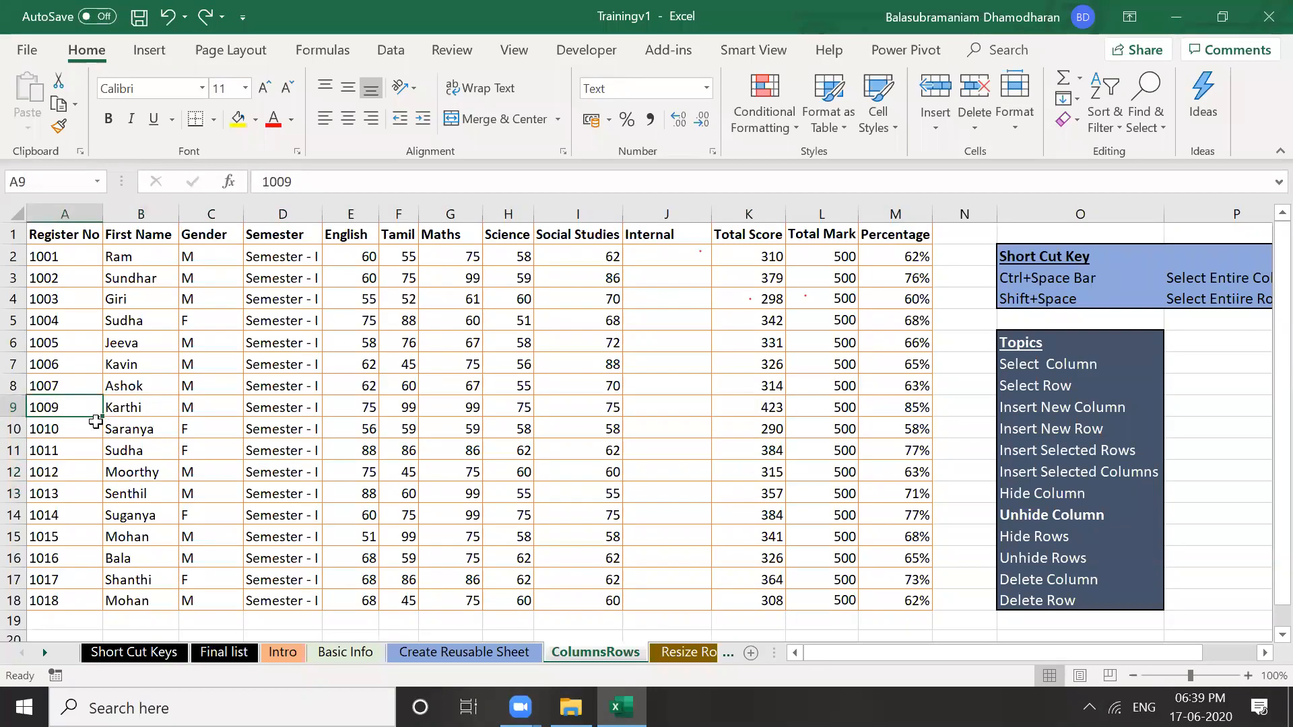
double_click(65, 409)
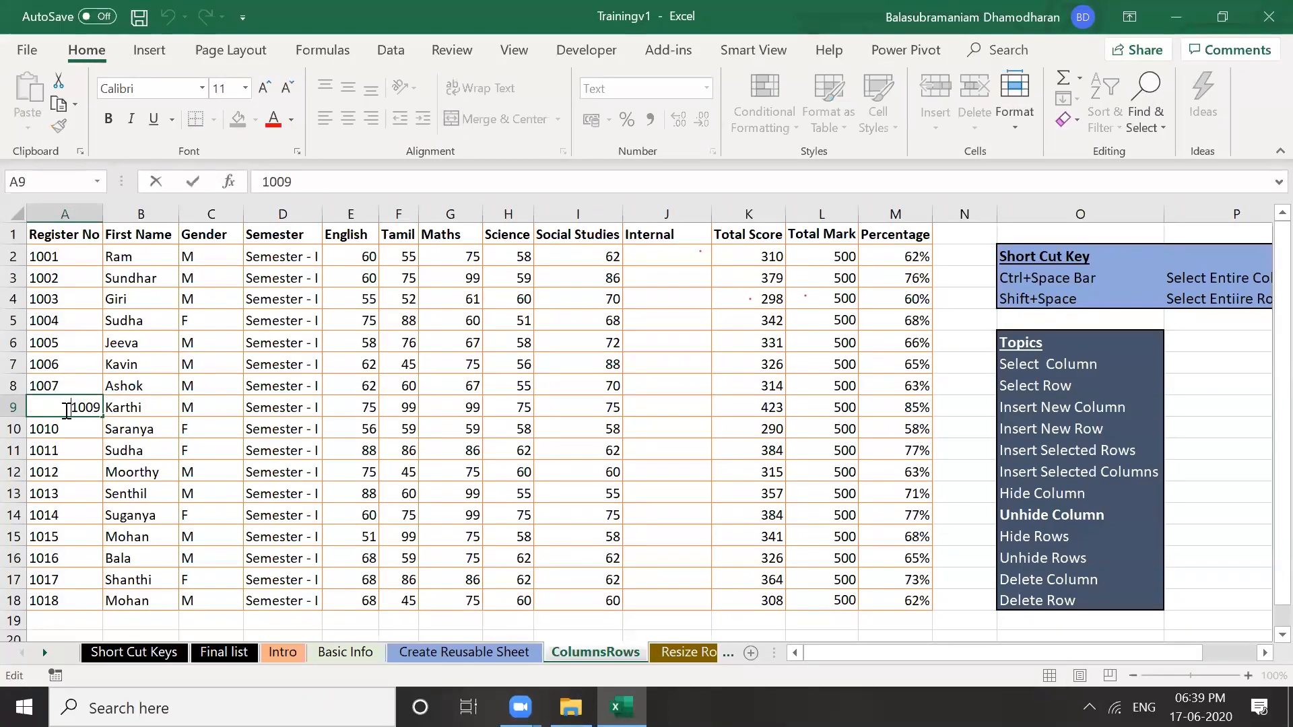
key(Escape)
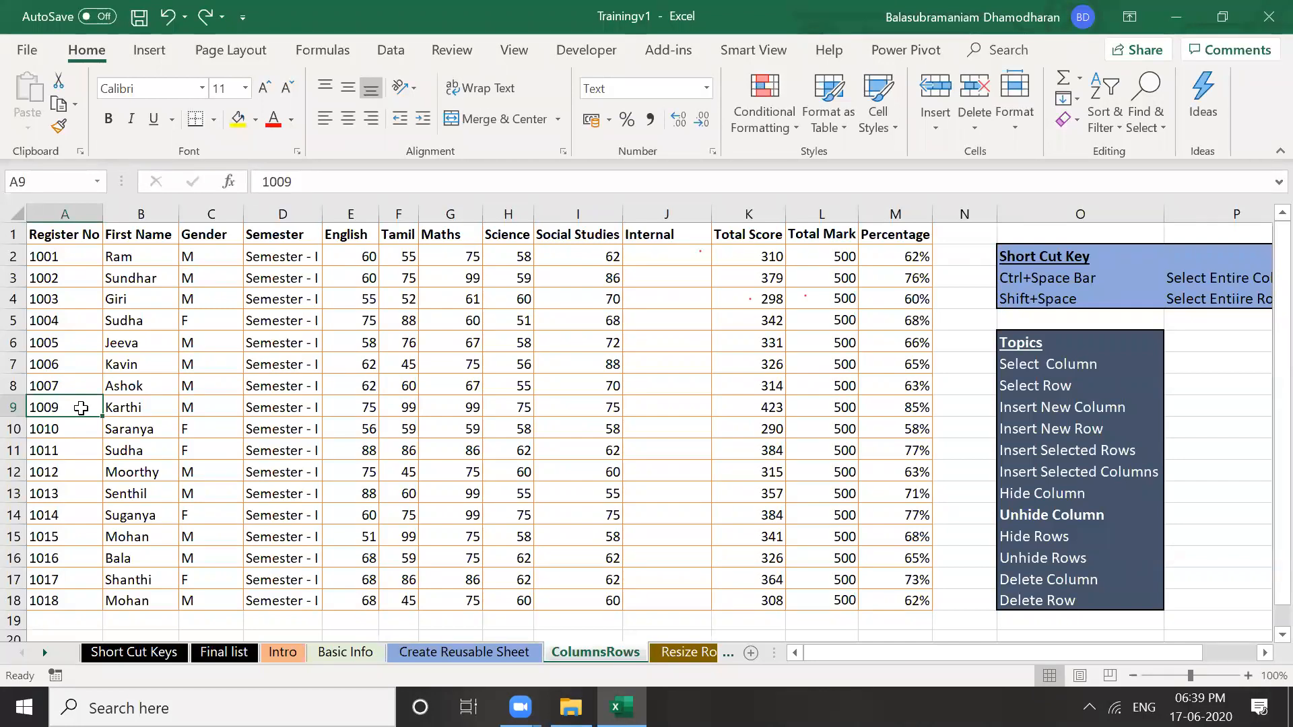
key(shift+Right)
key(shift+Right)
key(shift+Right)
key(shift+Right)
key(shift+Right)
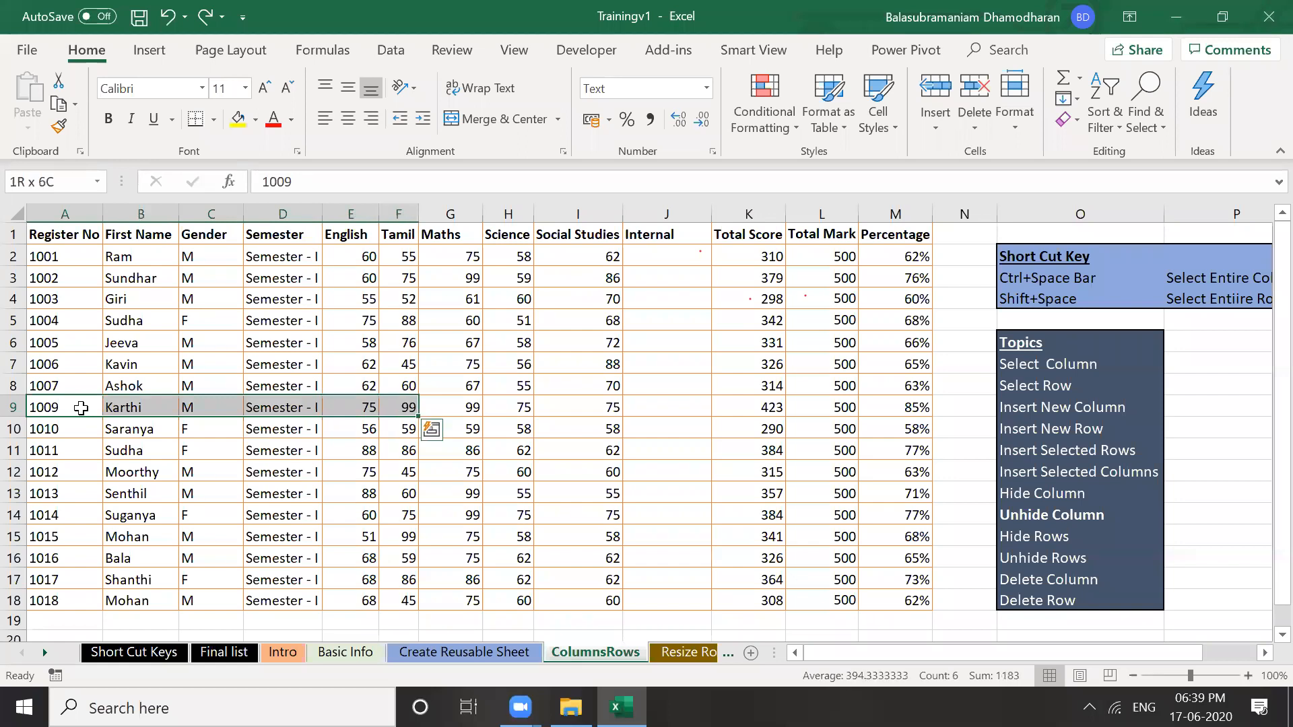
key(shift+Right)
key(shift+Right)
key(shift+Right)
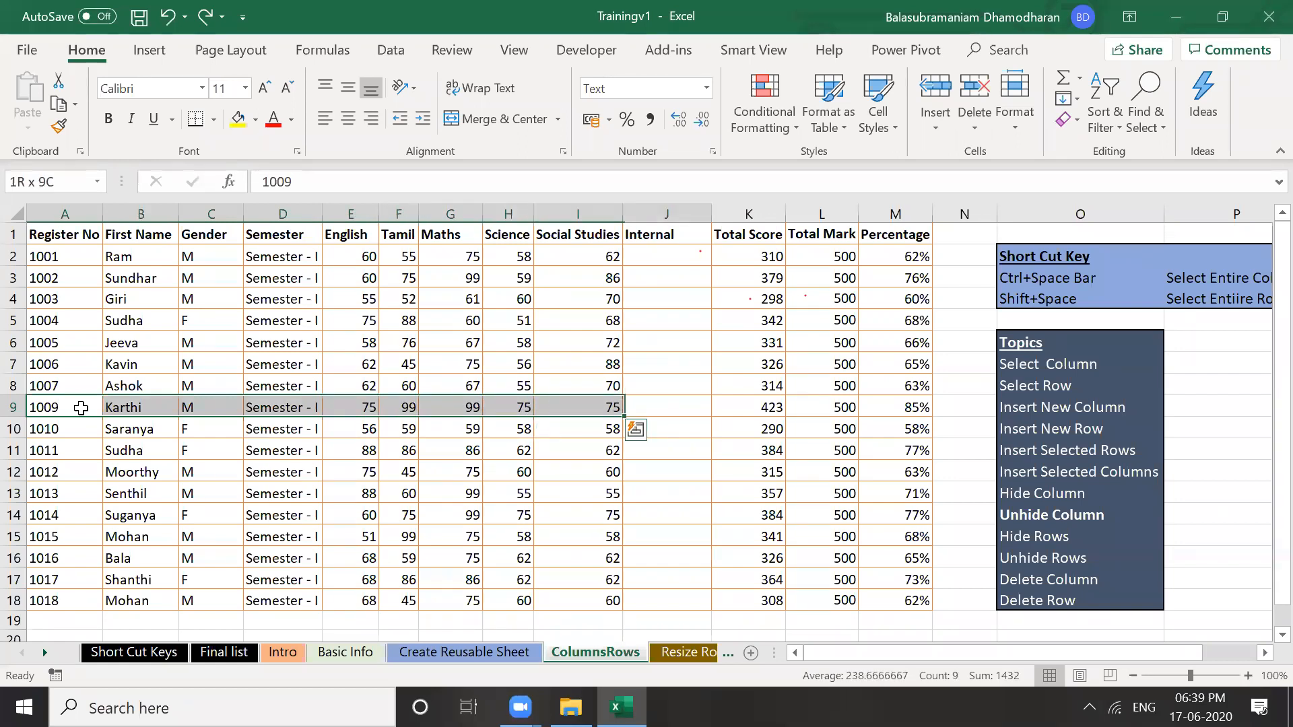
key(shift+Right)
key(shift+Right)
key(shift+Right)
key(shift+Right)
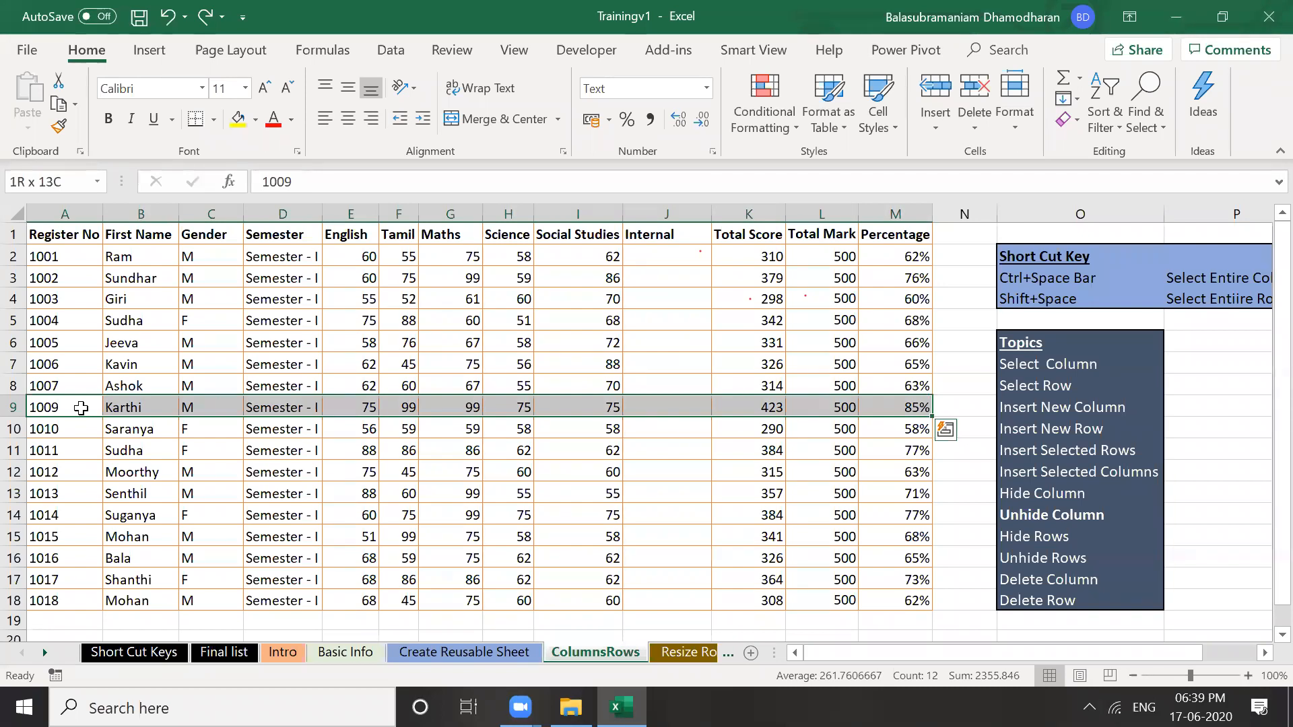
right_click(80, 407)
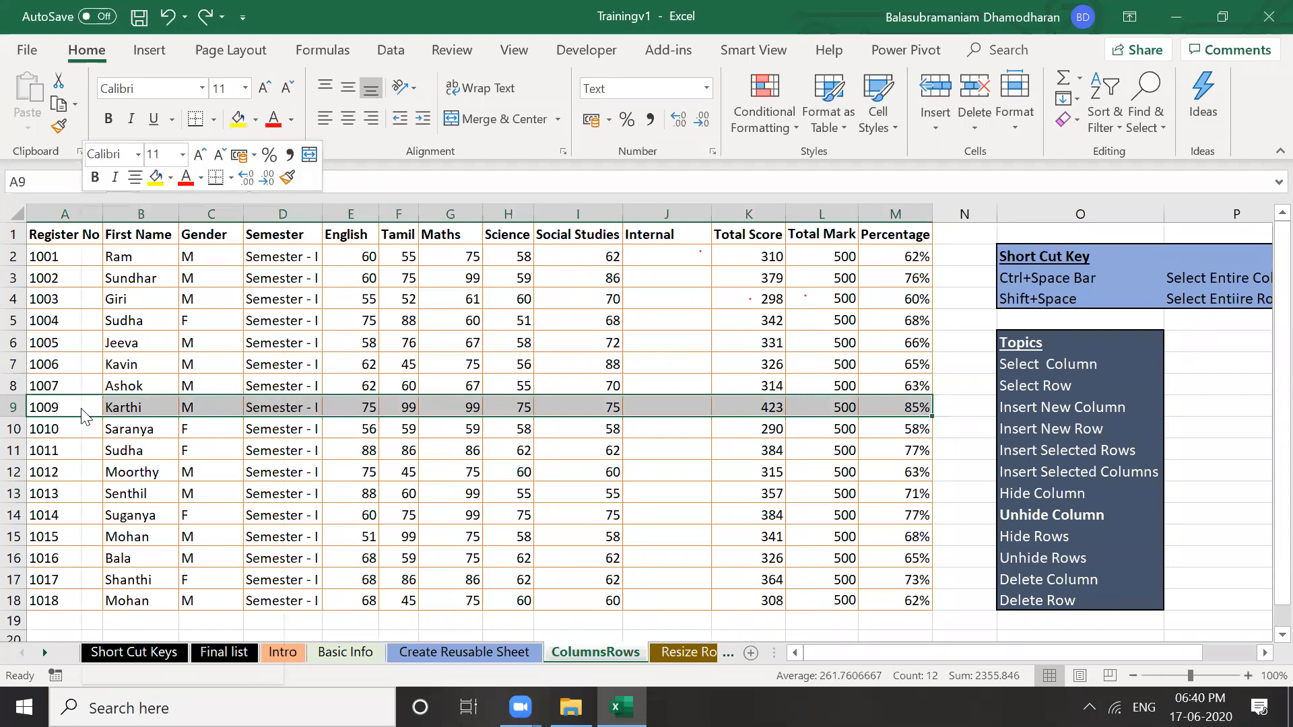
right_click(341, 407)
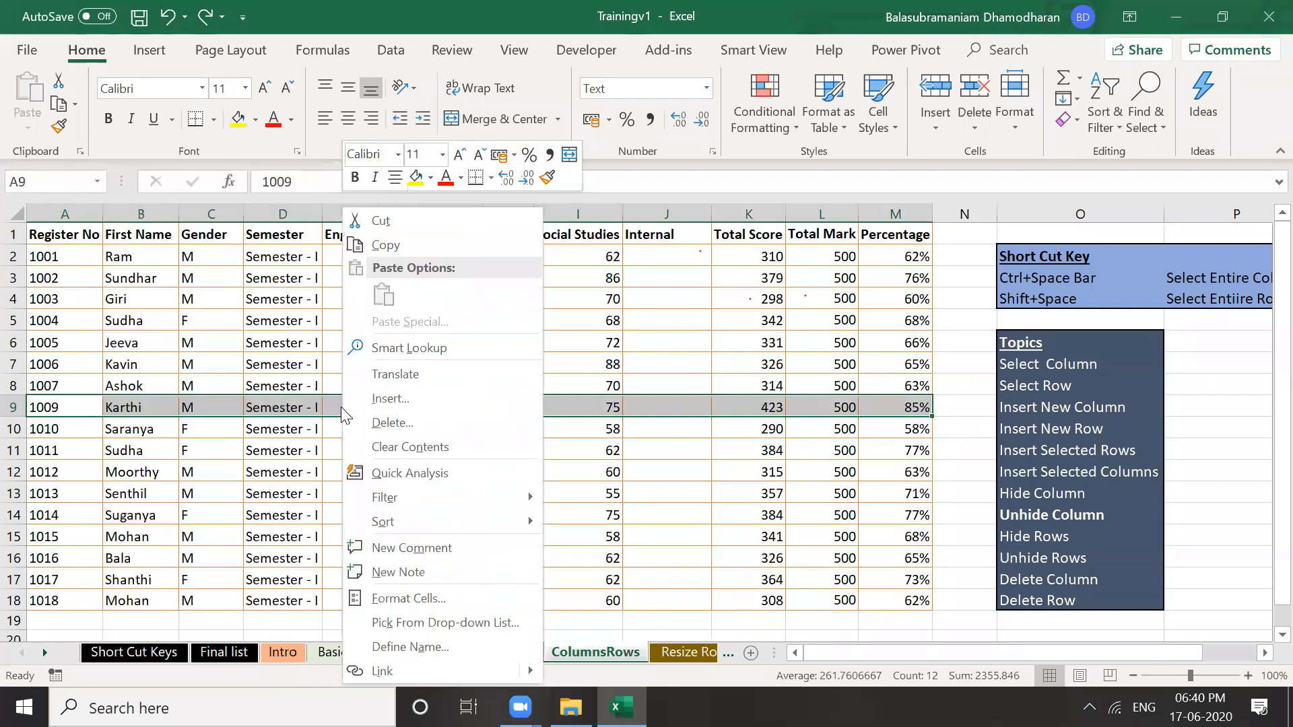
click(383, 398)
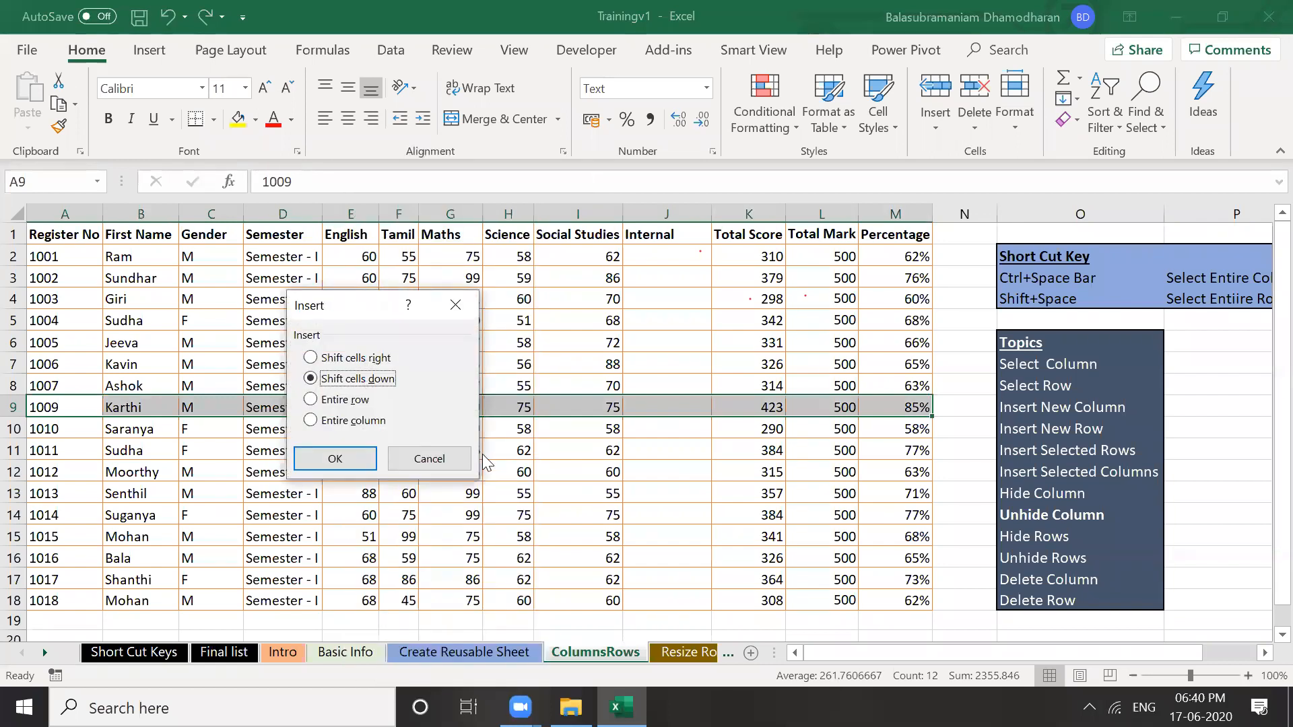
click(353, 403)
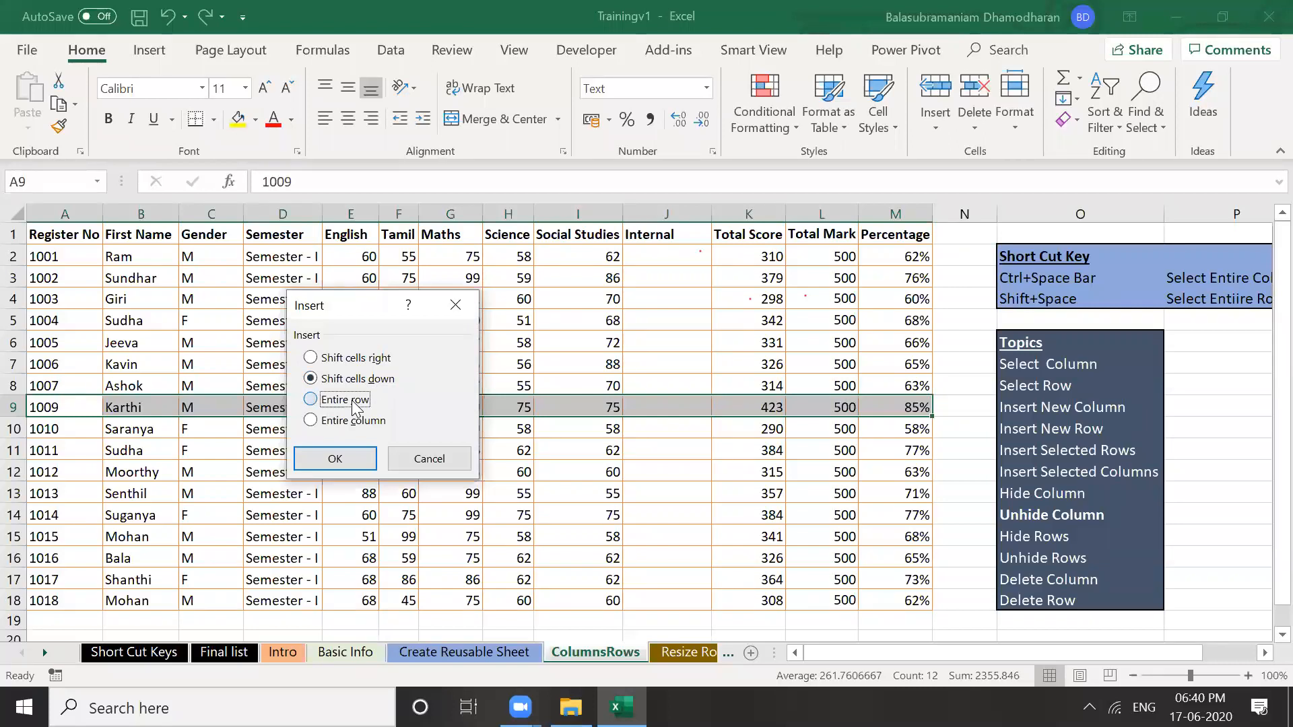
click(347, 465)
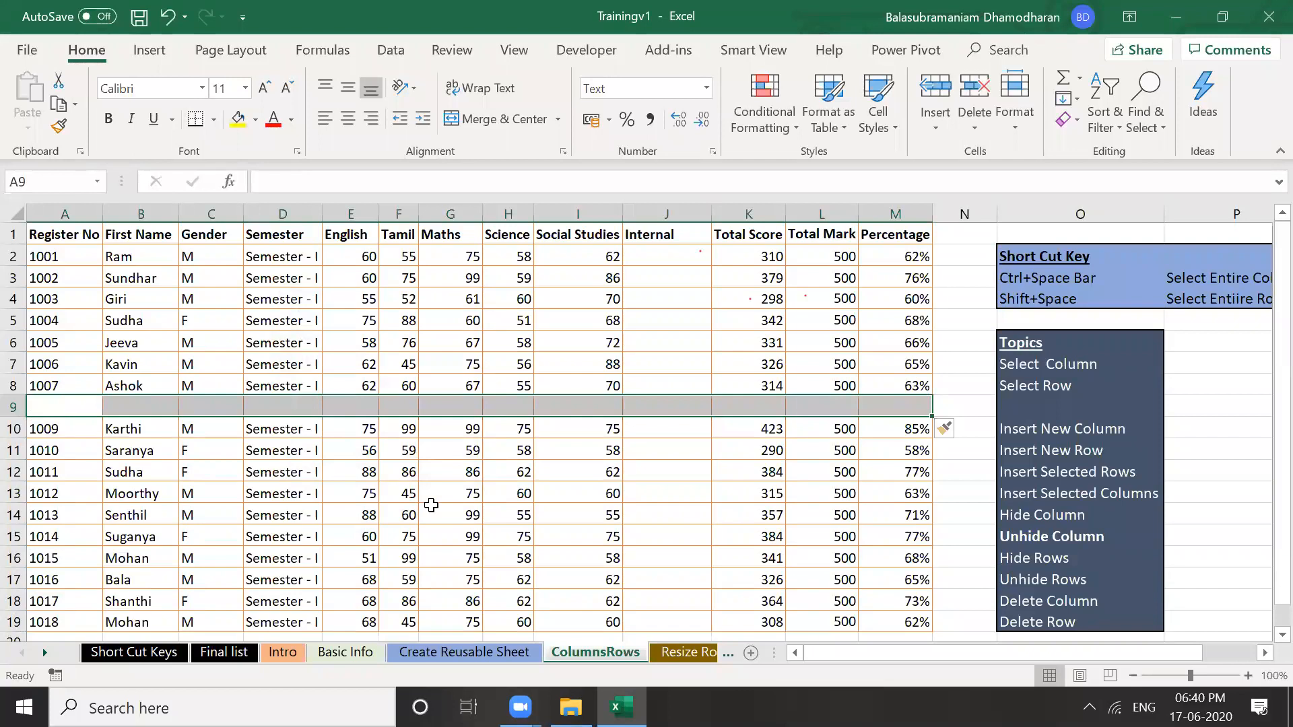
key(ctrl+z)
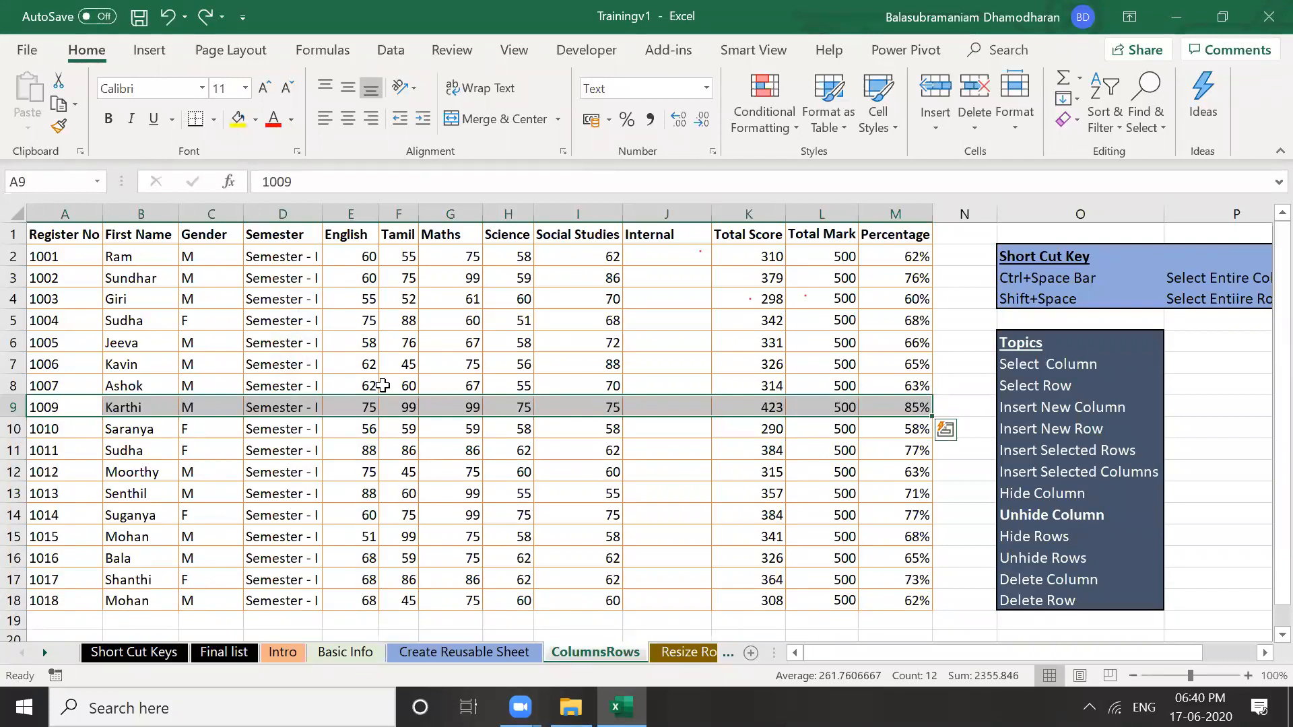
Insert cells at the row 9 selection, shifting cells down to create an empty row
right_click(307, 408)
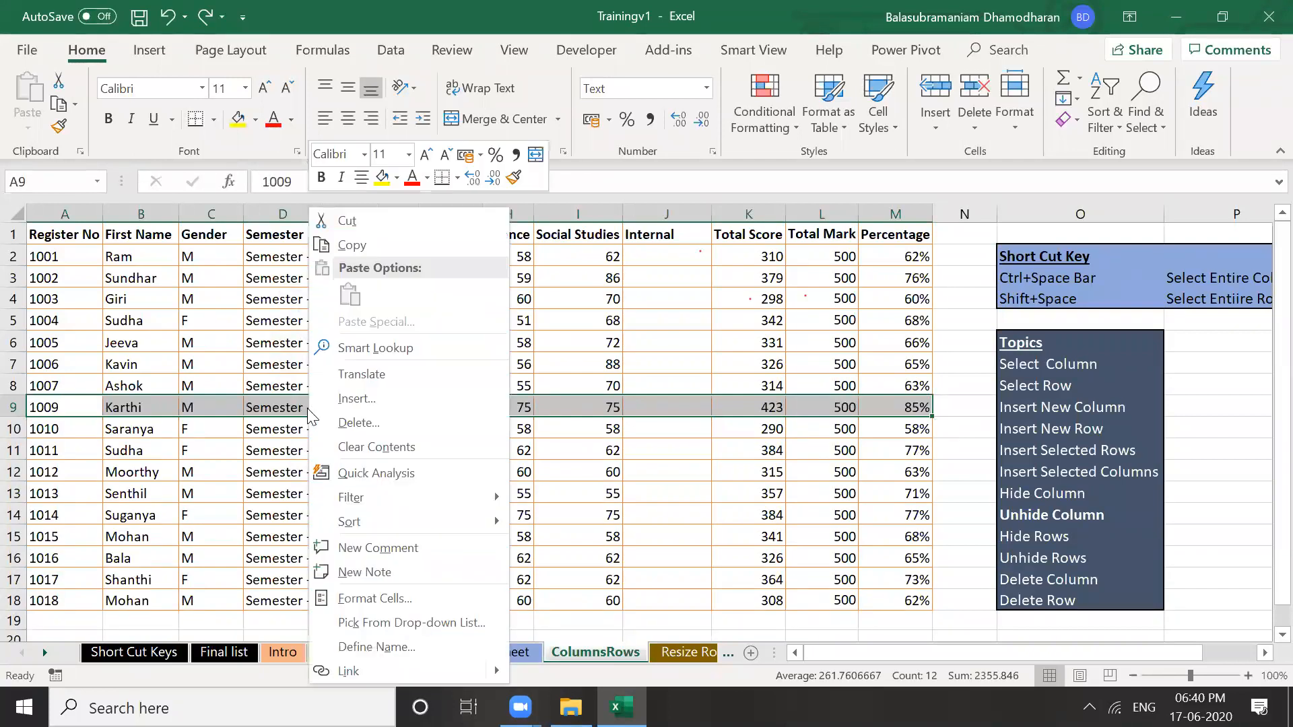
click(343, 399)
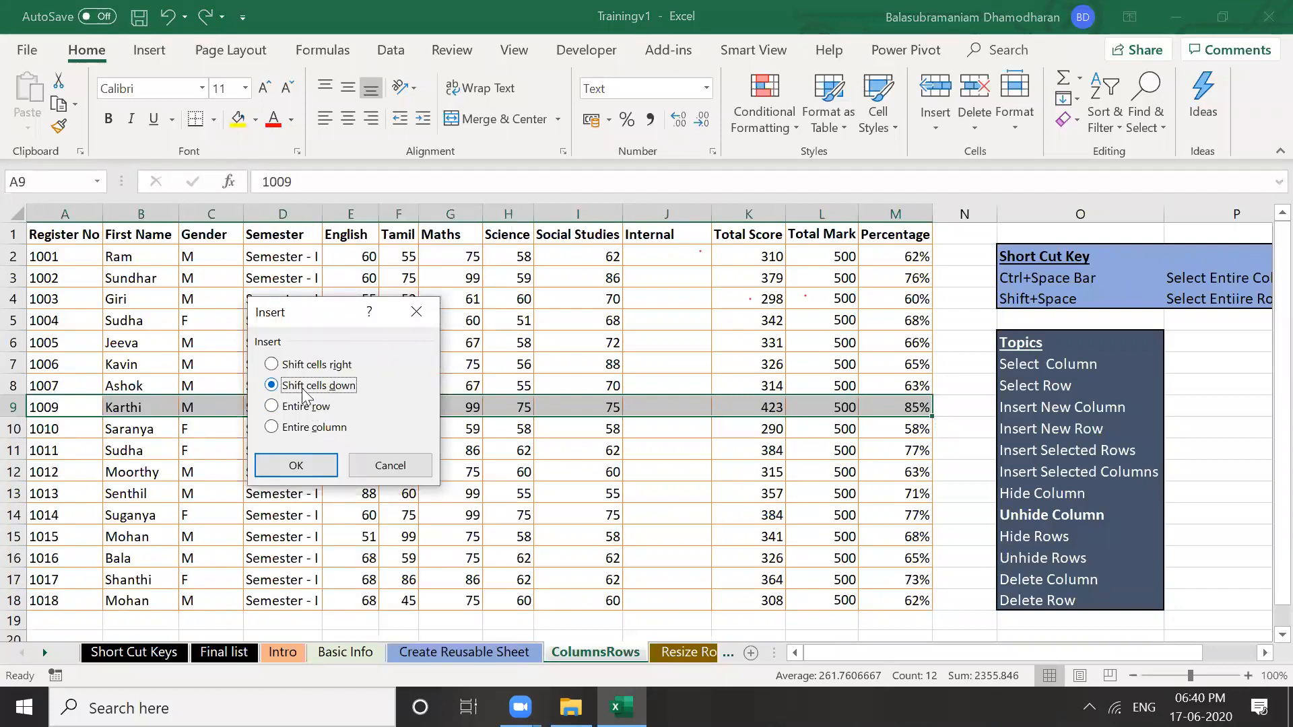
click(311, 462)
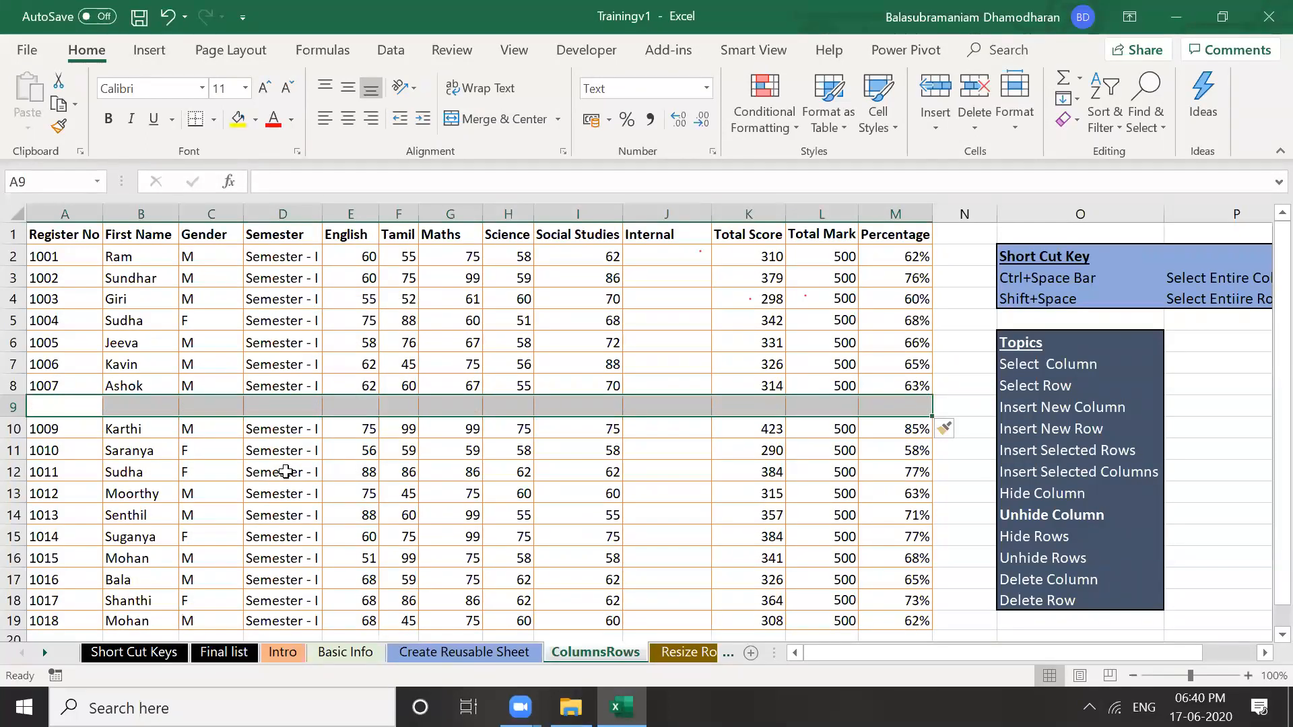
click(309, 506)
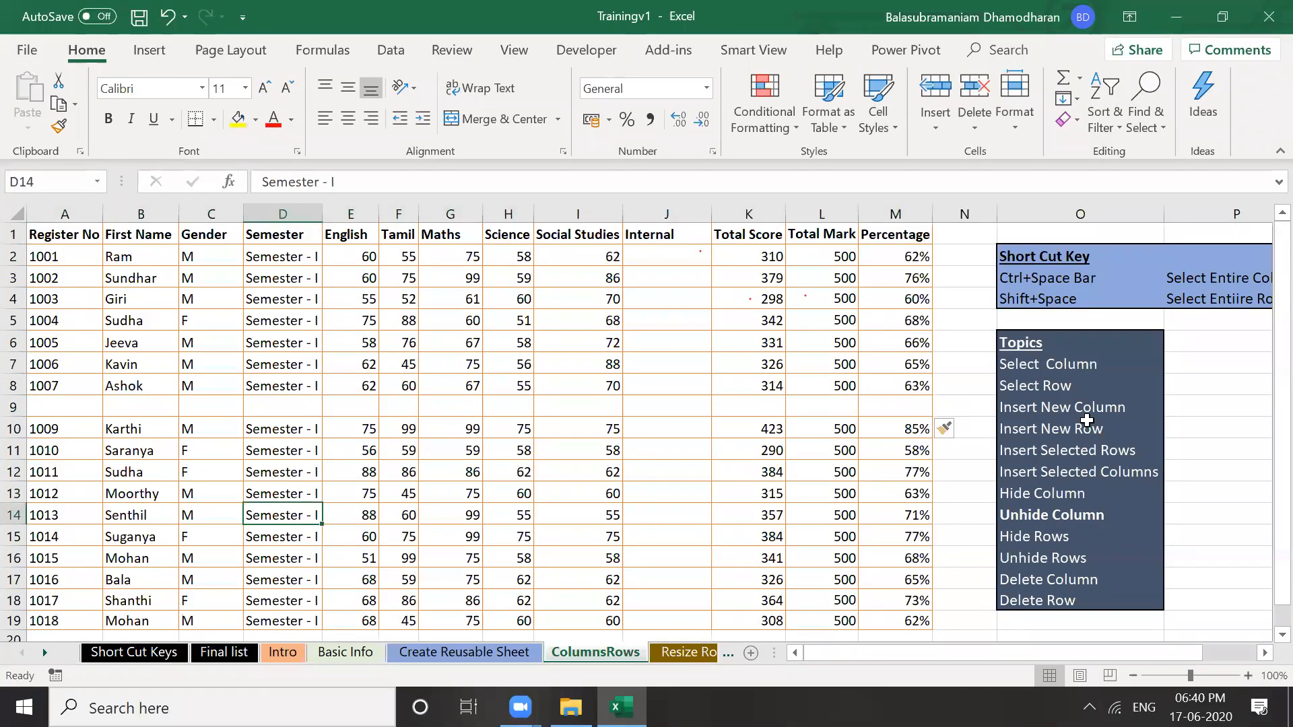
Insert a single cell at D9 shifting column D down, then undo it
click(734, 410)
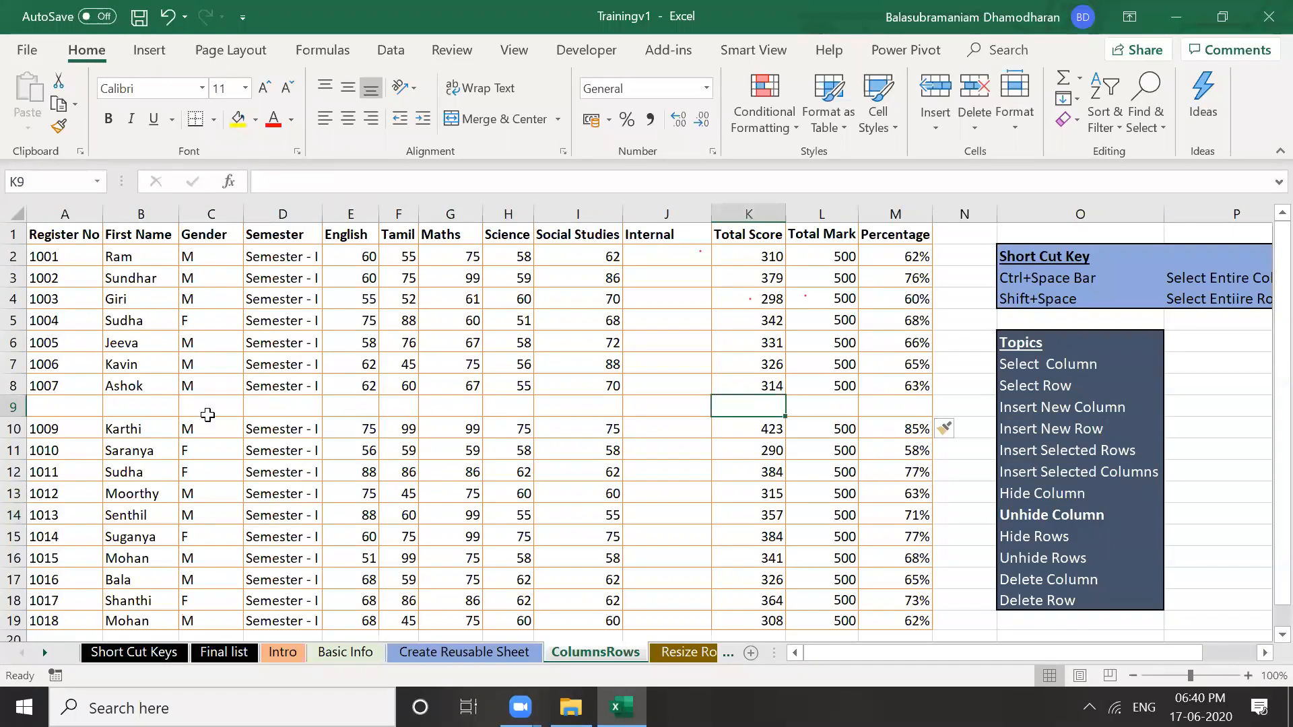
click(285, 407)
right_click(287, 407)
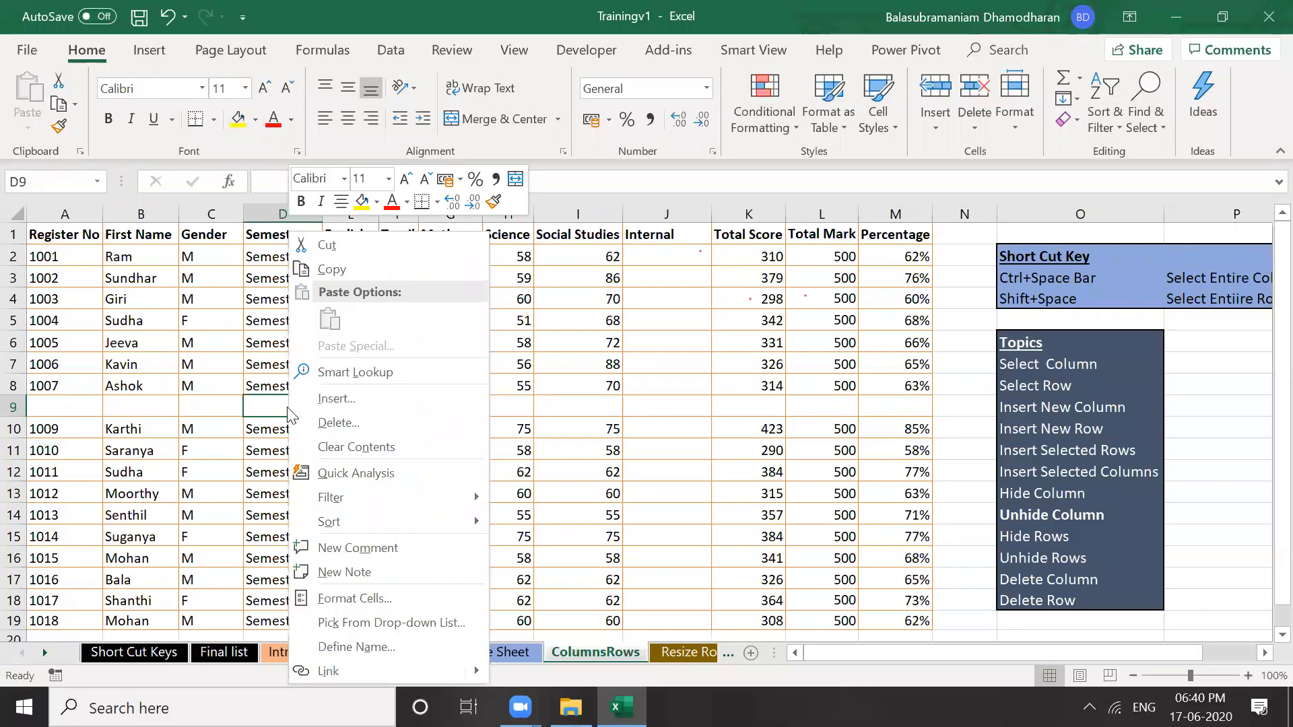
click(344, 400)
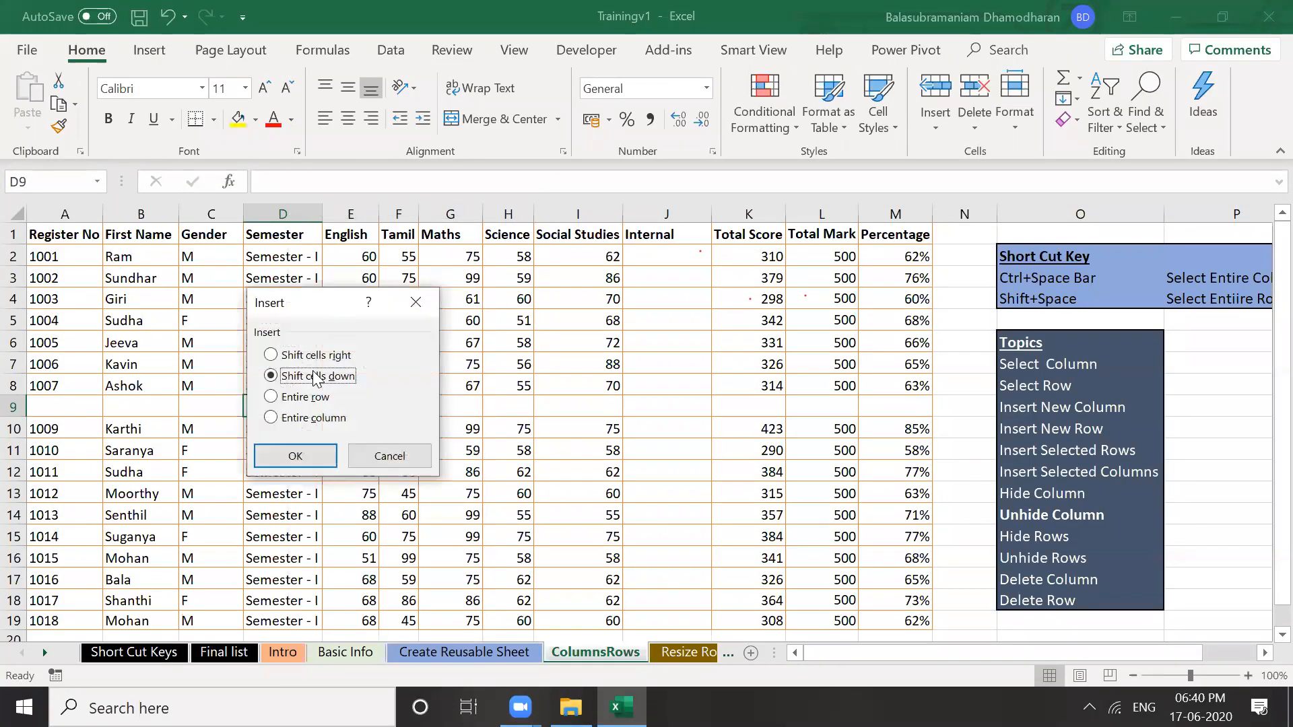
click(314, 461)
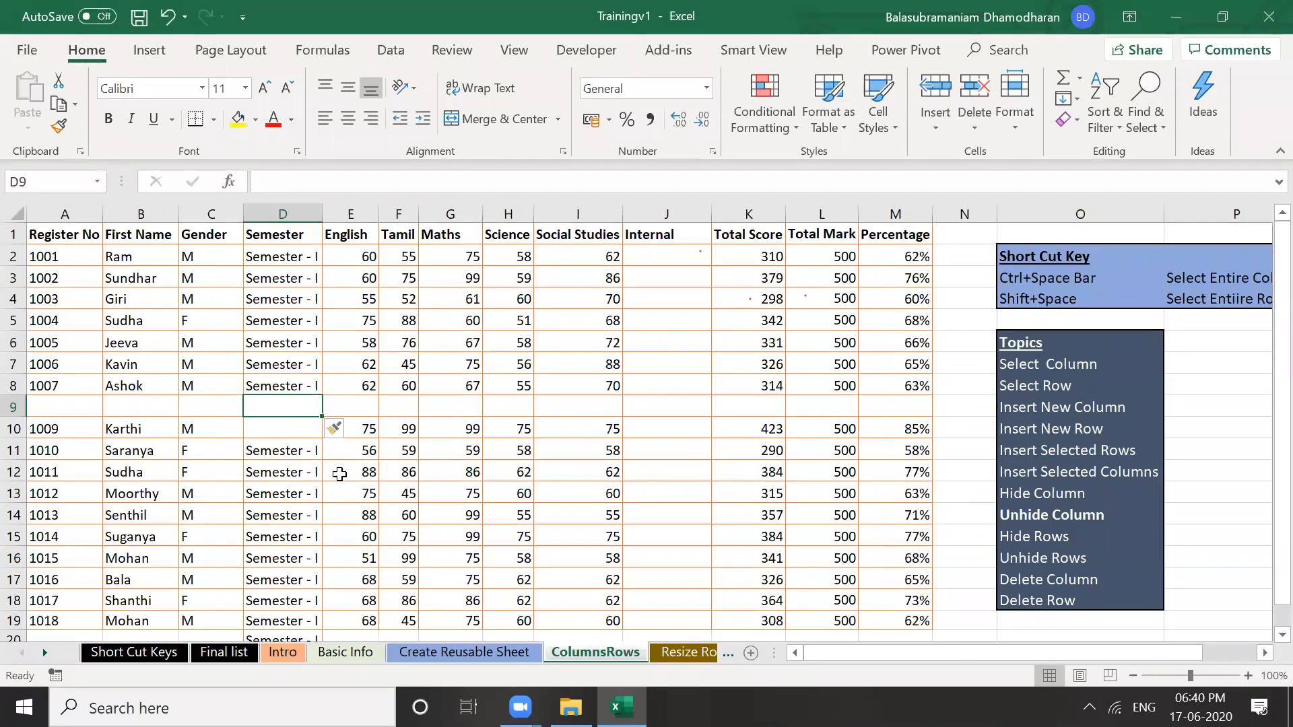
key(Down)
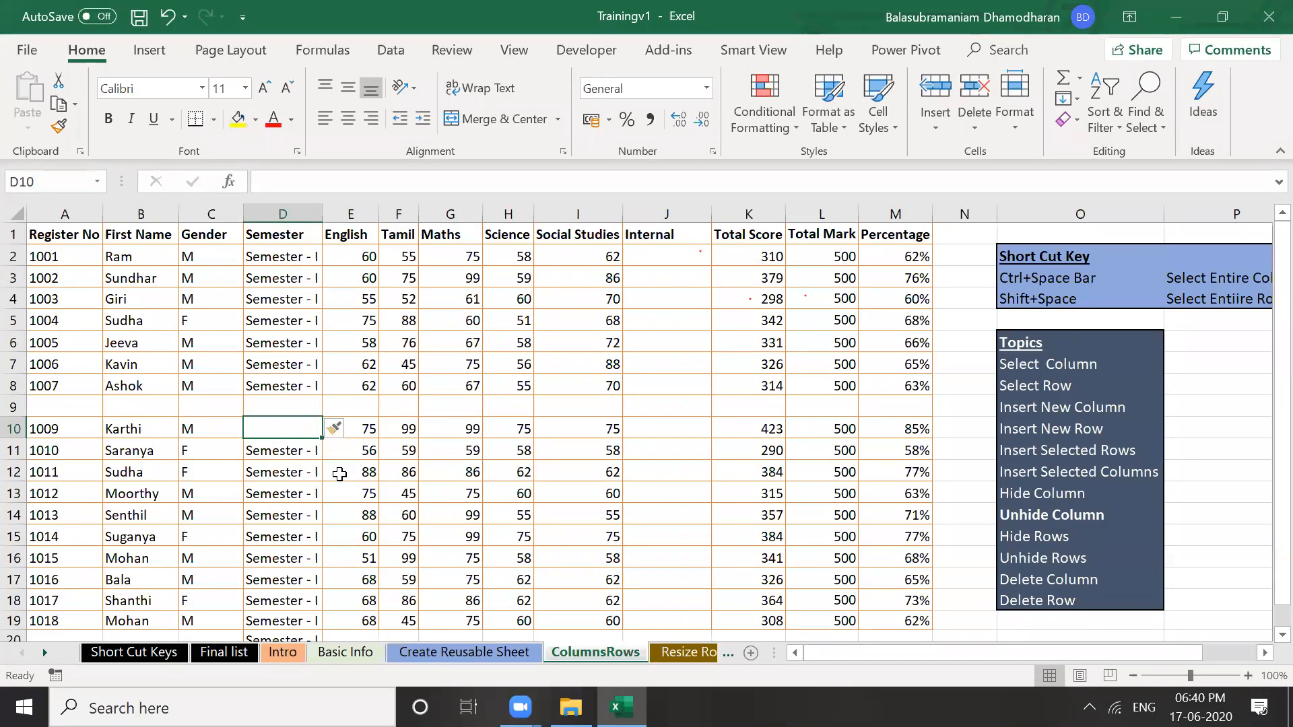
key(ctrl+z)
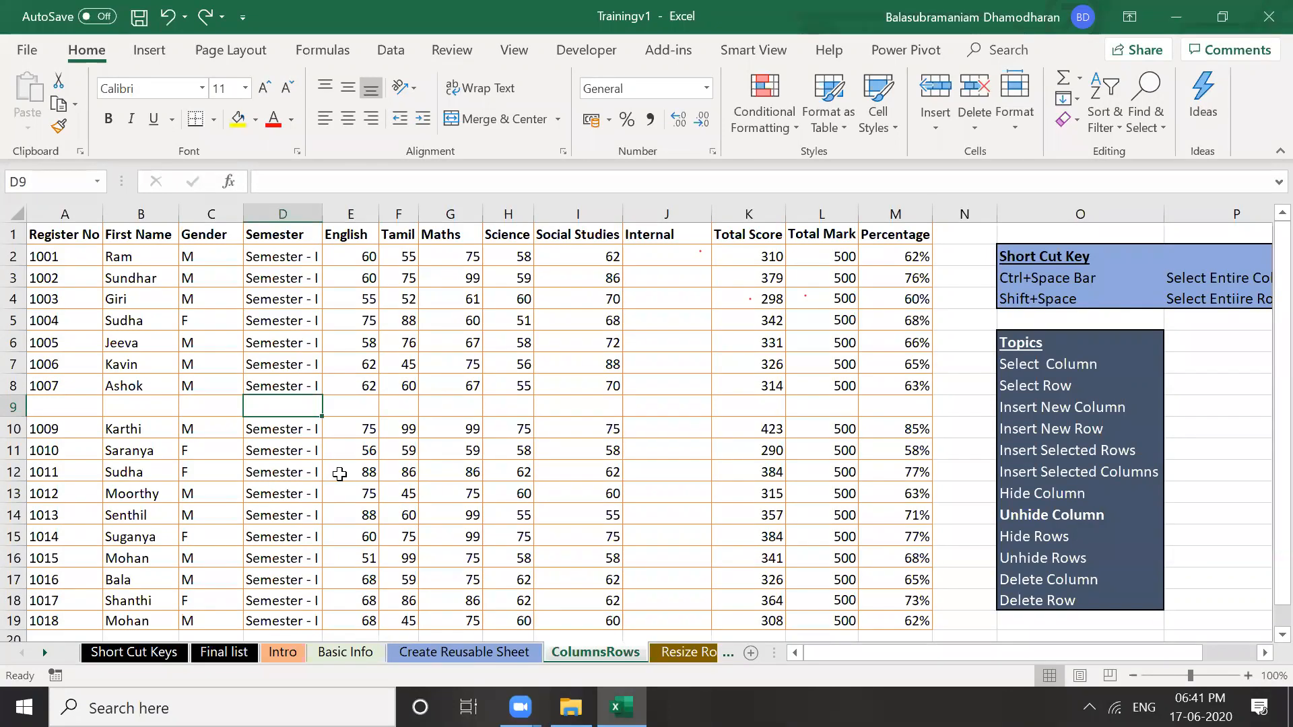
Delete the blank row 9, then select the Social Studies cells from I1 downward
key(shift+space)
key(ctrl+minus)
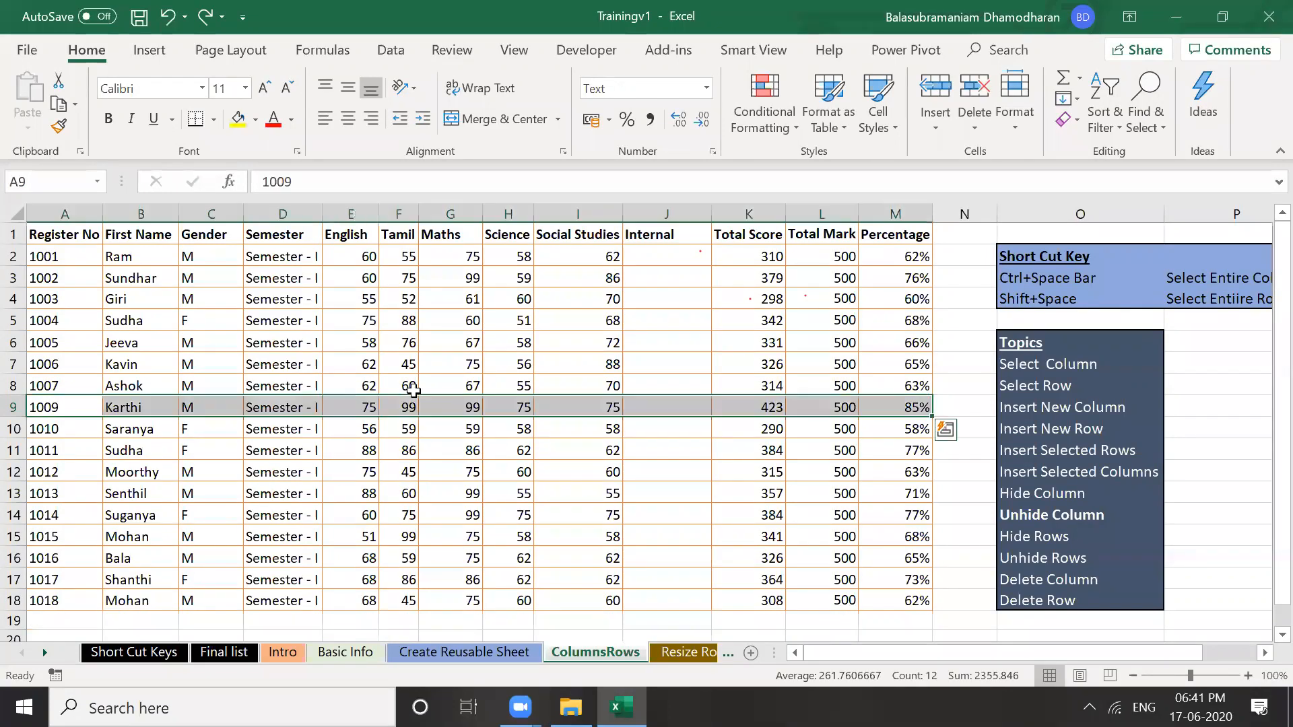
click(661, 214)
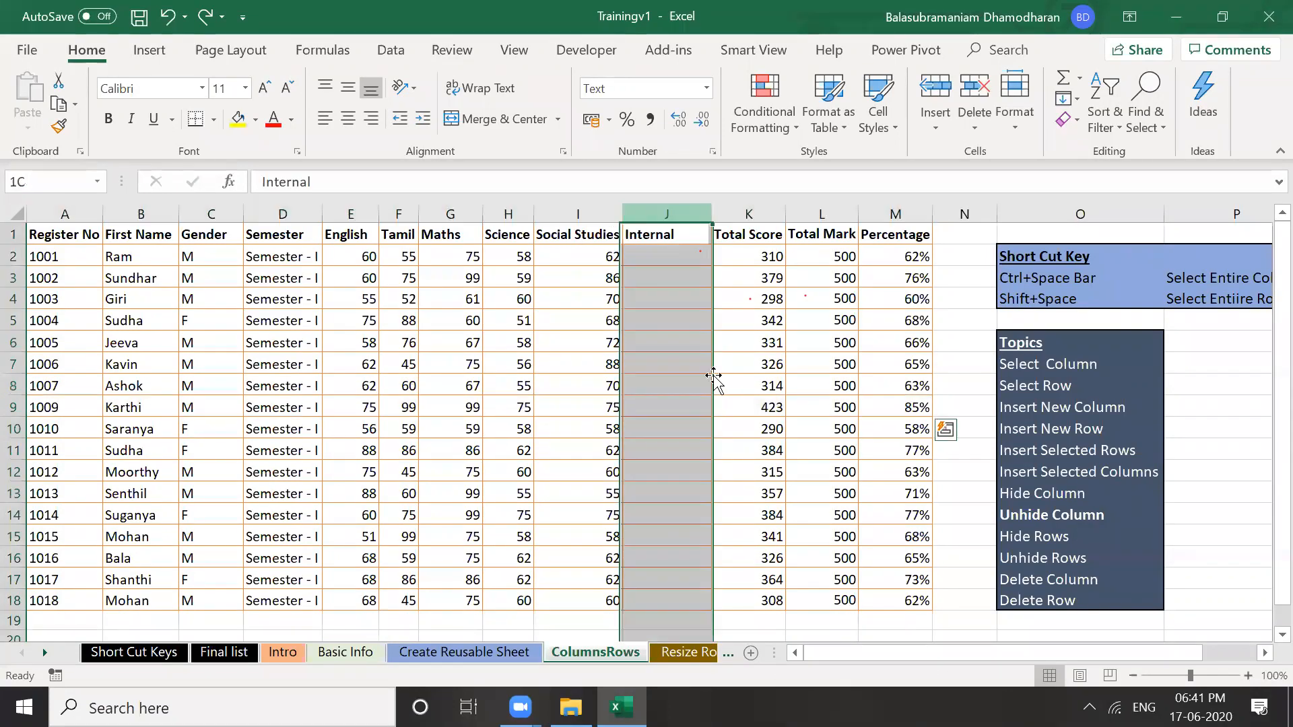
click(588, 236)
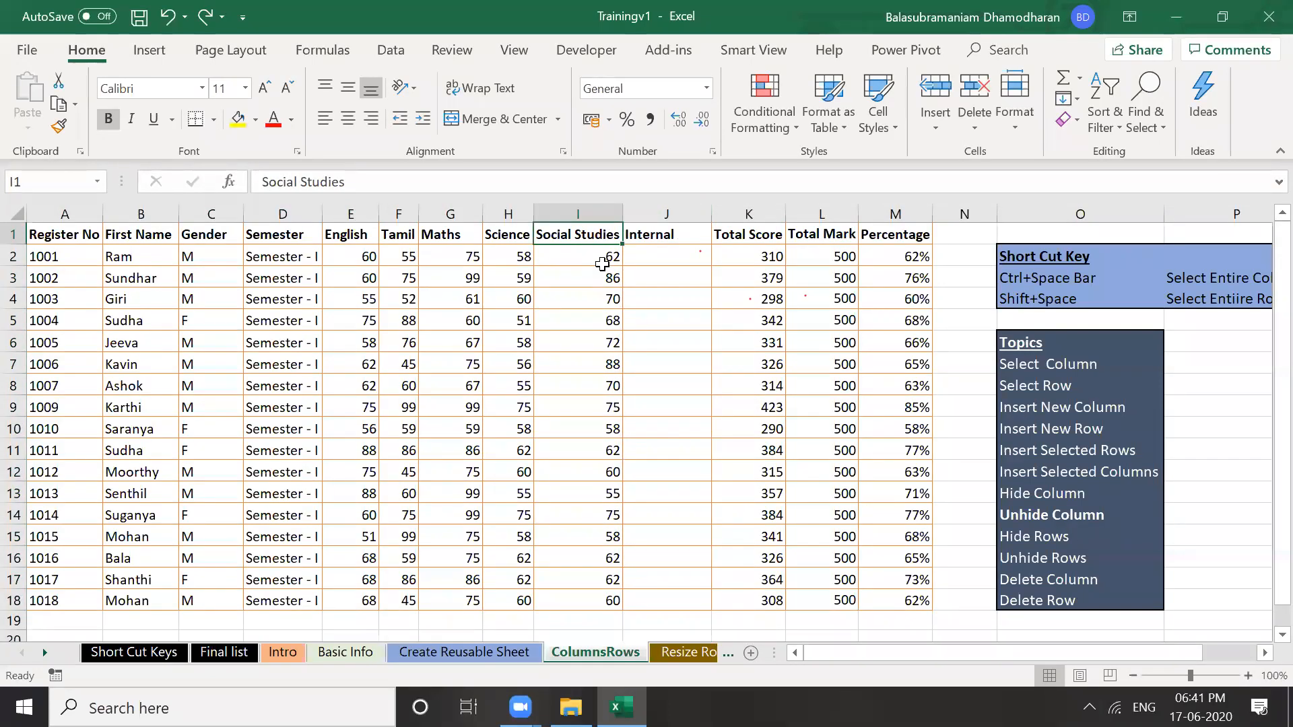
key(shift+Down)
key(shift+Down)
key(shift+Down)
key(shift+Down)
key(shift+Down)
key(shift+Down)
key(shift+Down)
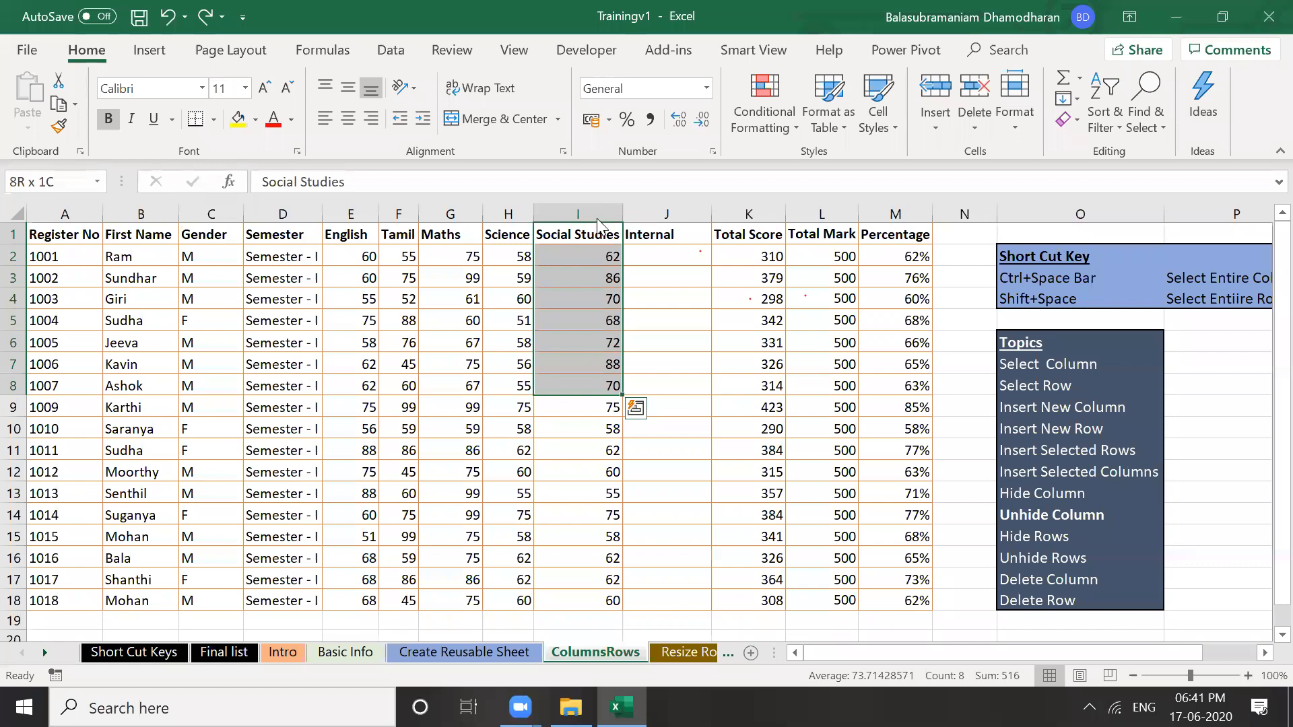
Insert a blank column before Social Studies with Ctrl+Shift+Plus, then undo it
key(ctrl+space)
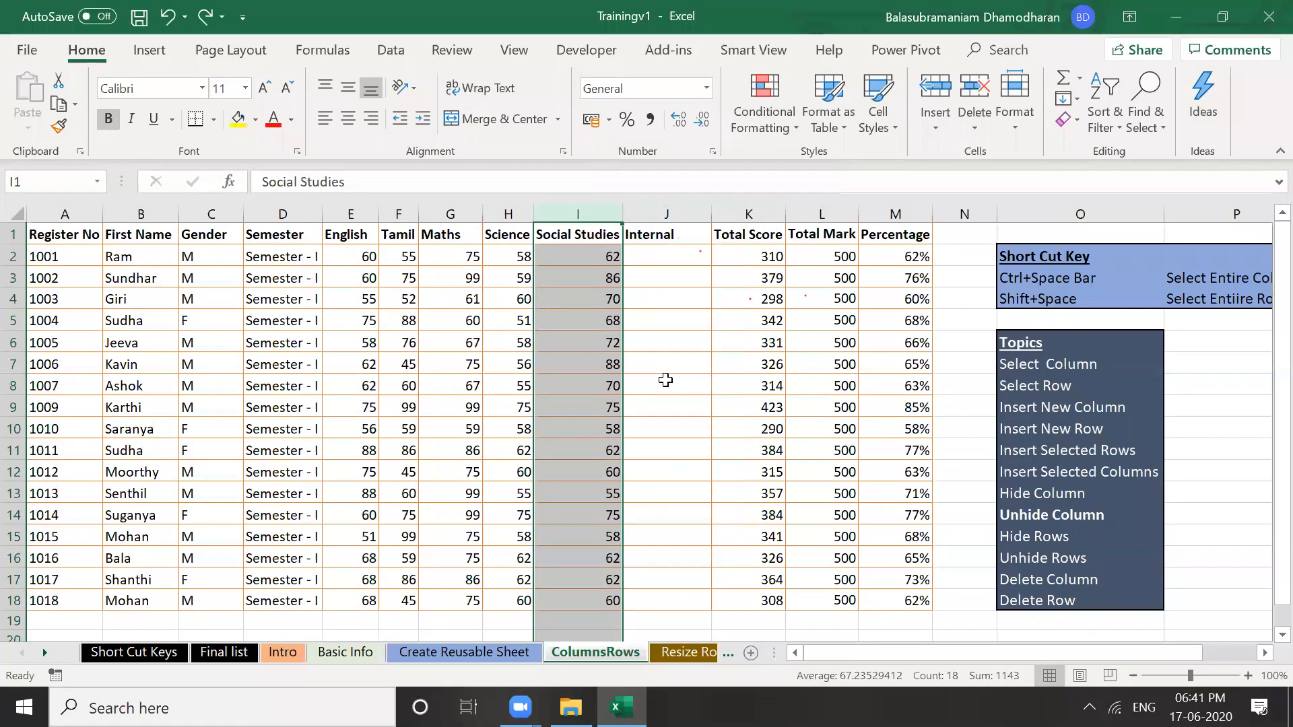
key(ctrl+shift+plus)
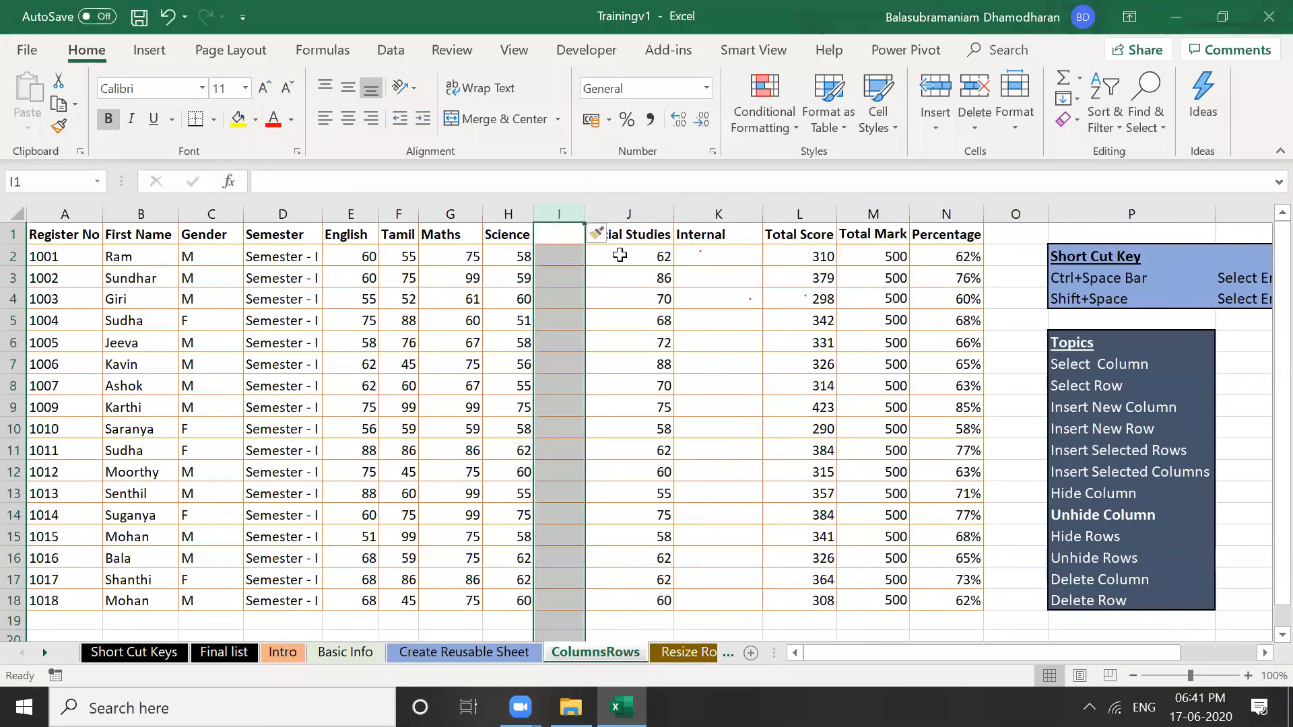
key(ctrl+z)
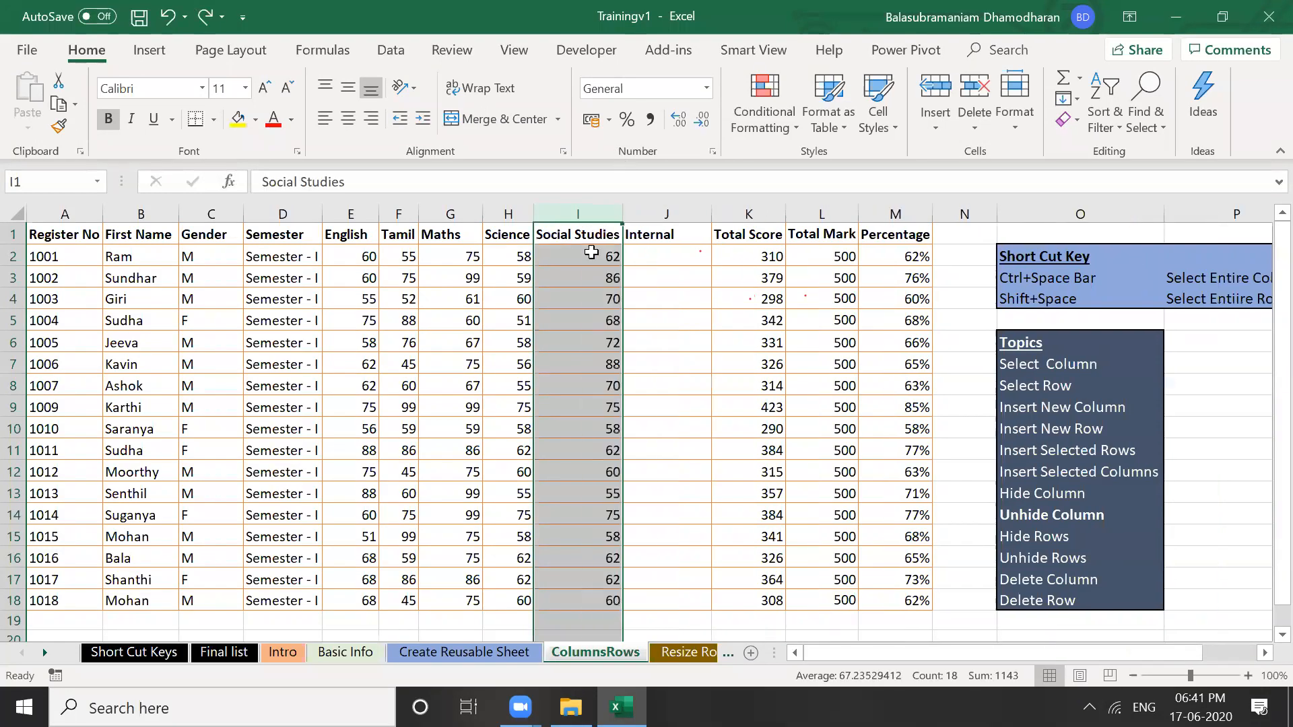
key(Down)
key(Down)
key(Down)
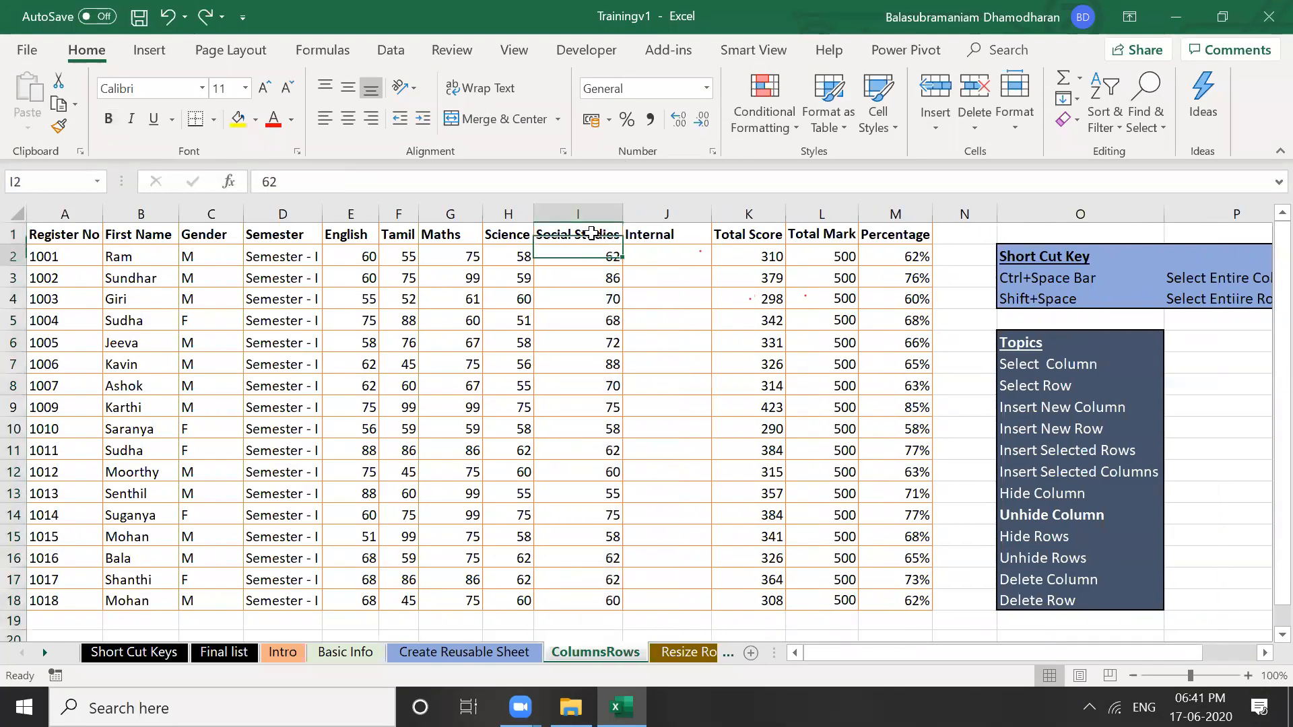
key(Up)
key(Up)
key(Up)
Insert blank cells over I1:I9 shifting existing cells right, then undo the insertion
key(shift+Down)
key(shift+Down)
key(shift+Down)
key(shift+Down)
key(shift+Down)
key(shift+Down)
key(shift+Down)
key(shift+Down)
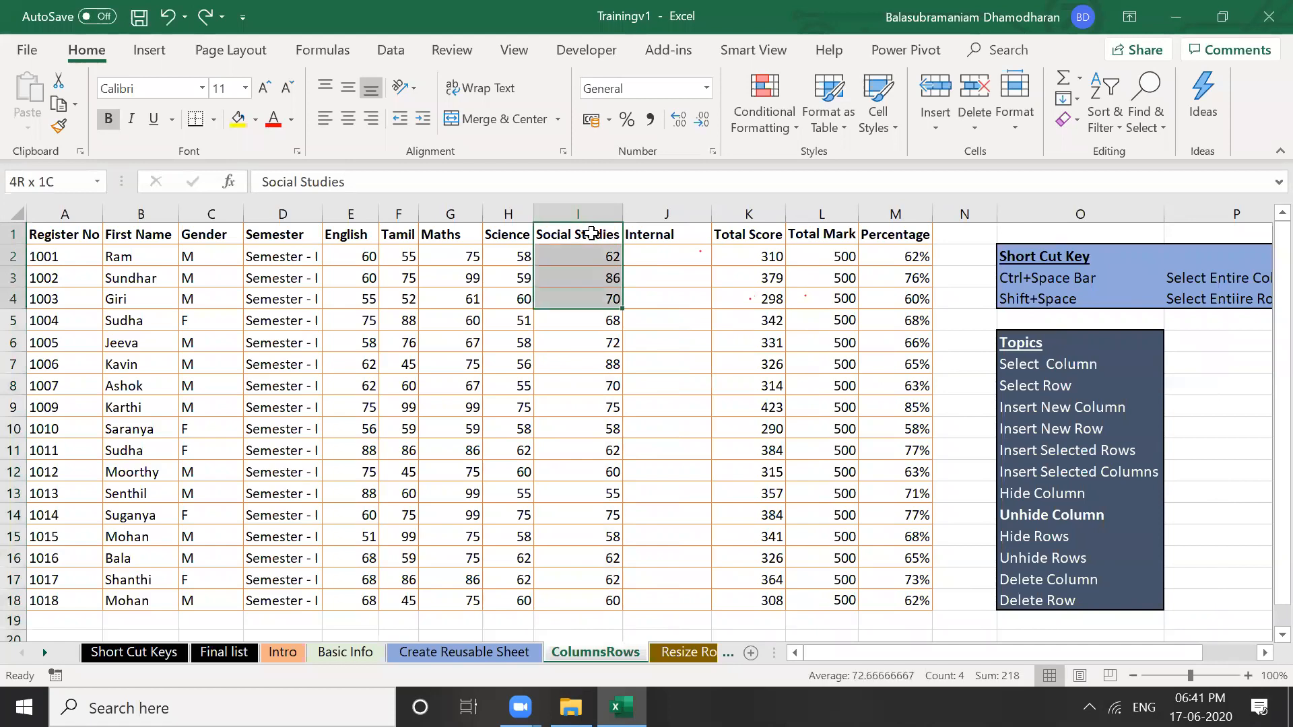
right_click(576, 343)
click(620, 399)
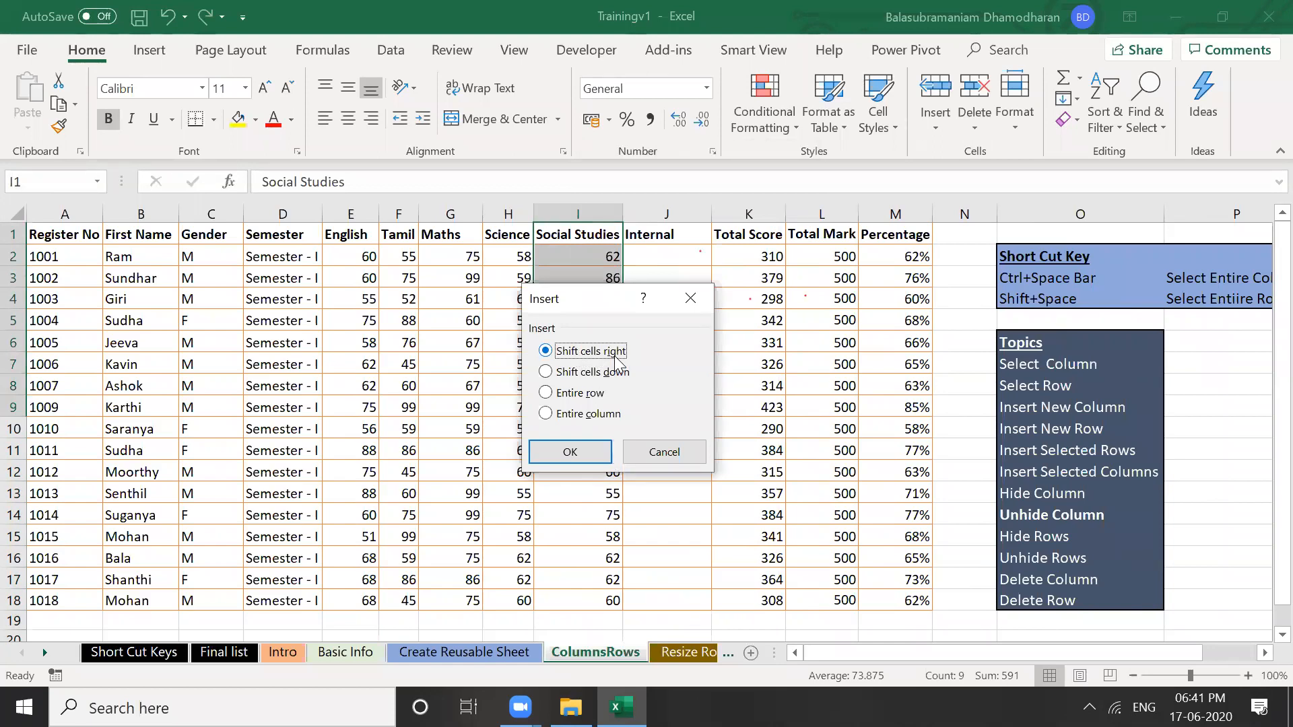
click(584, 452)
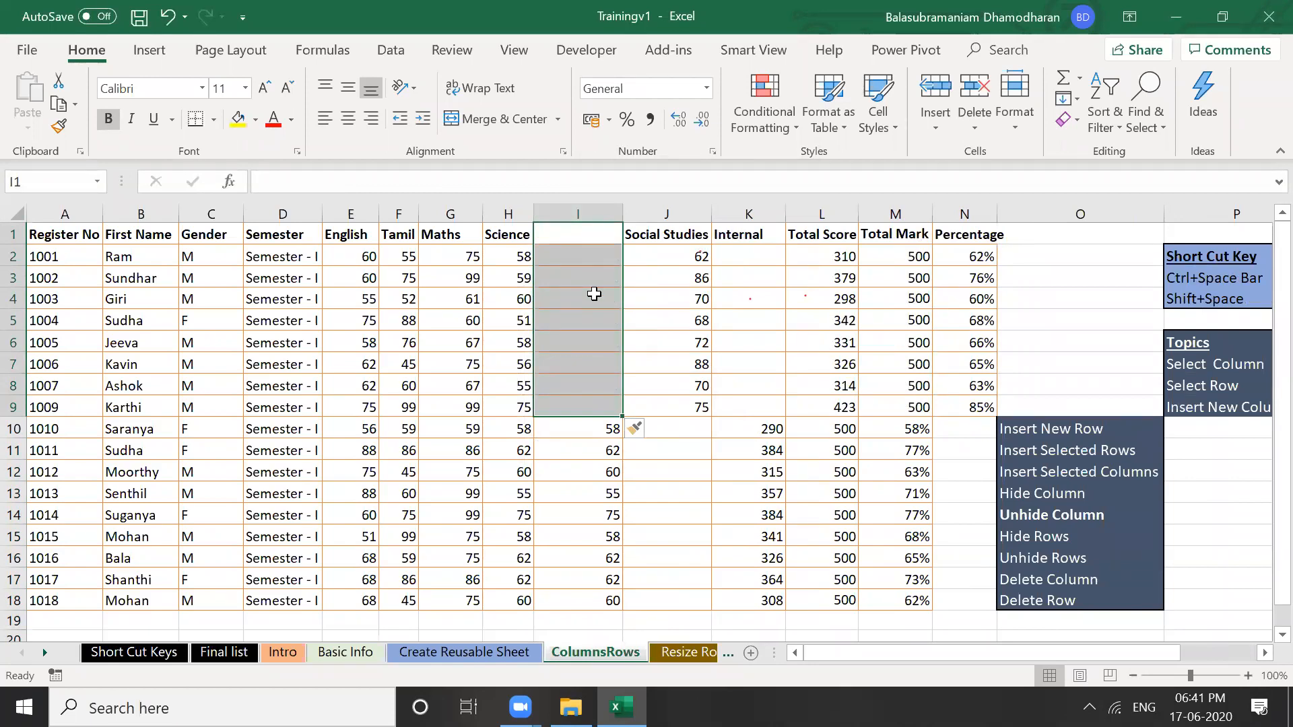
key(ctrl+z)
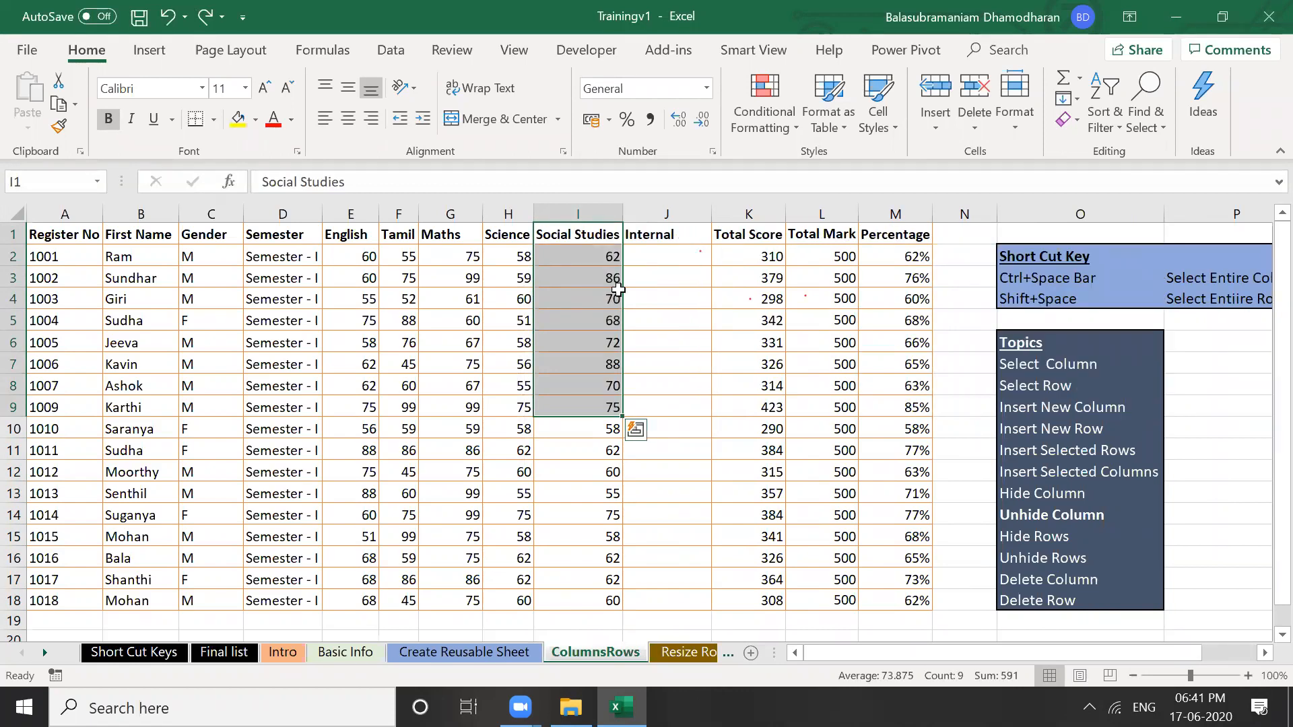
click(653, 300)
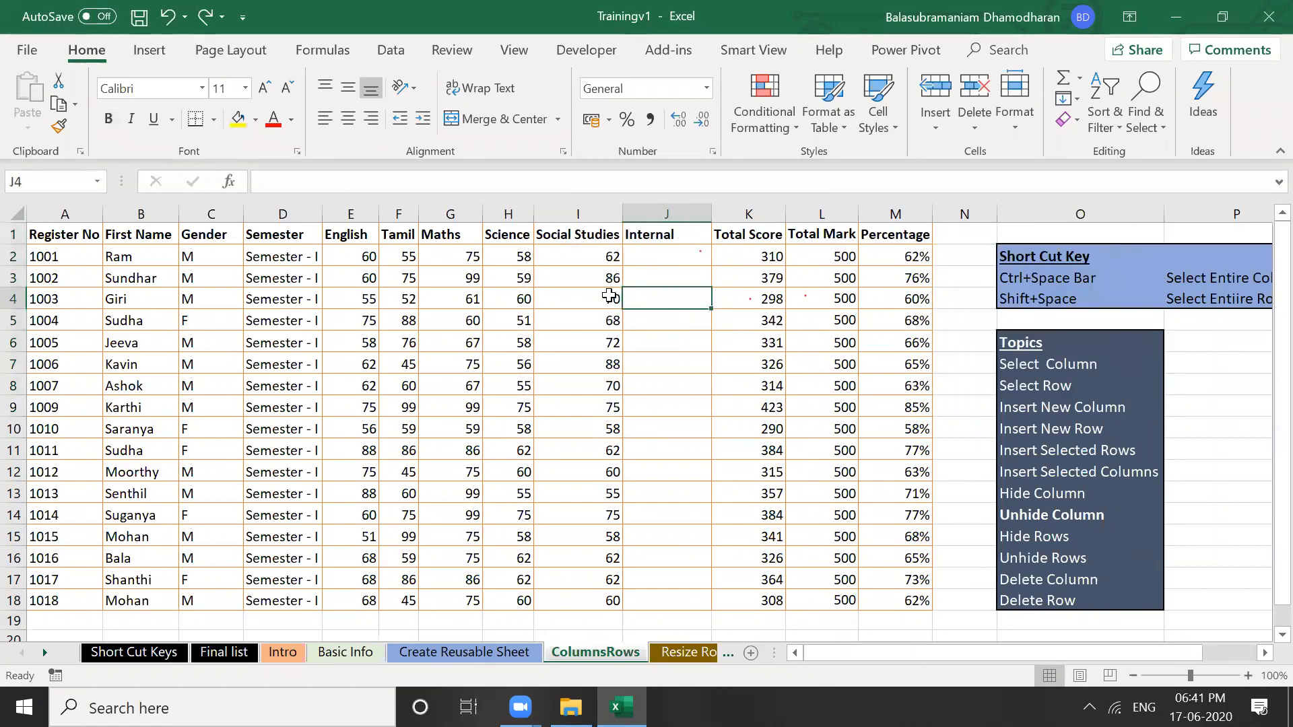
click(594, 297)
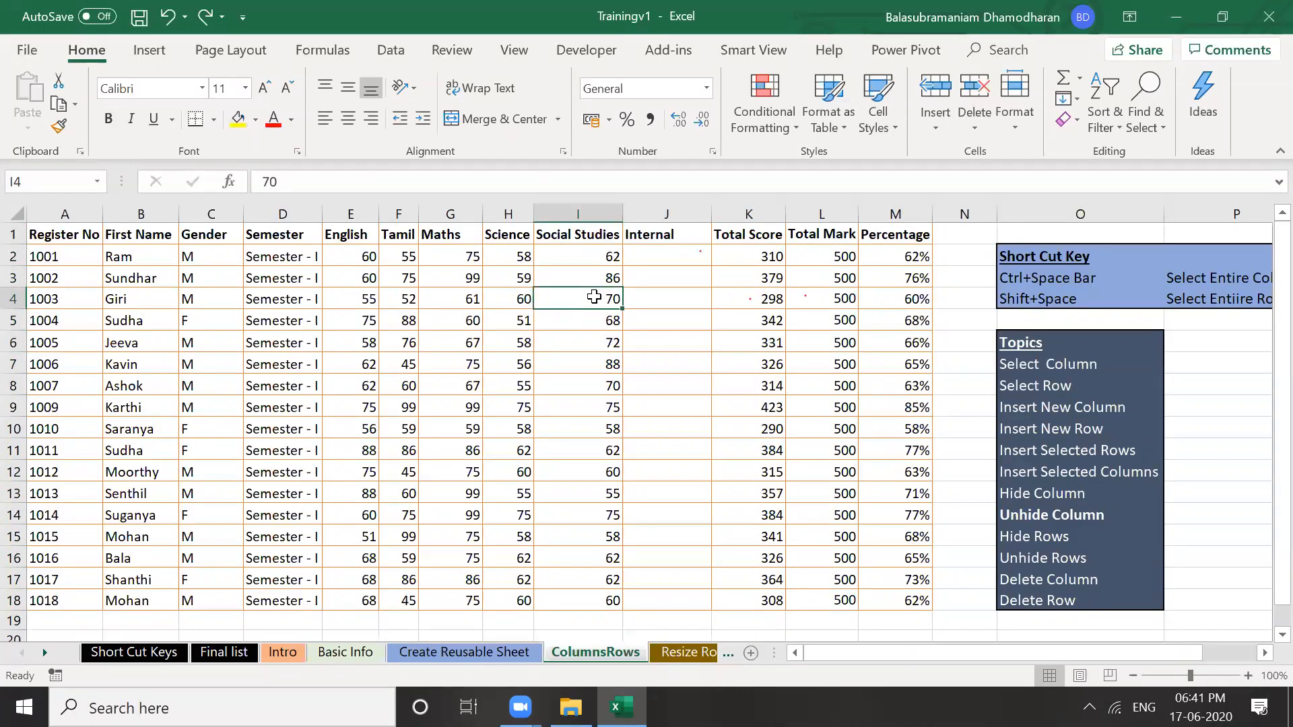
click(587, 232)
key(shift+Down)
key(shift+Down)
key(shift+Down)
key(shift+Down)
key(shift+Down)
key(shift+Down)
key(shift+Down)
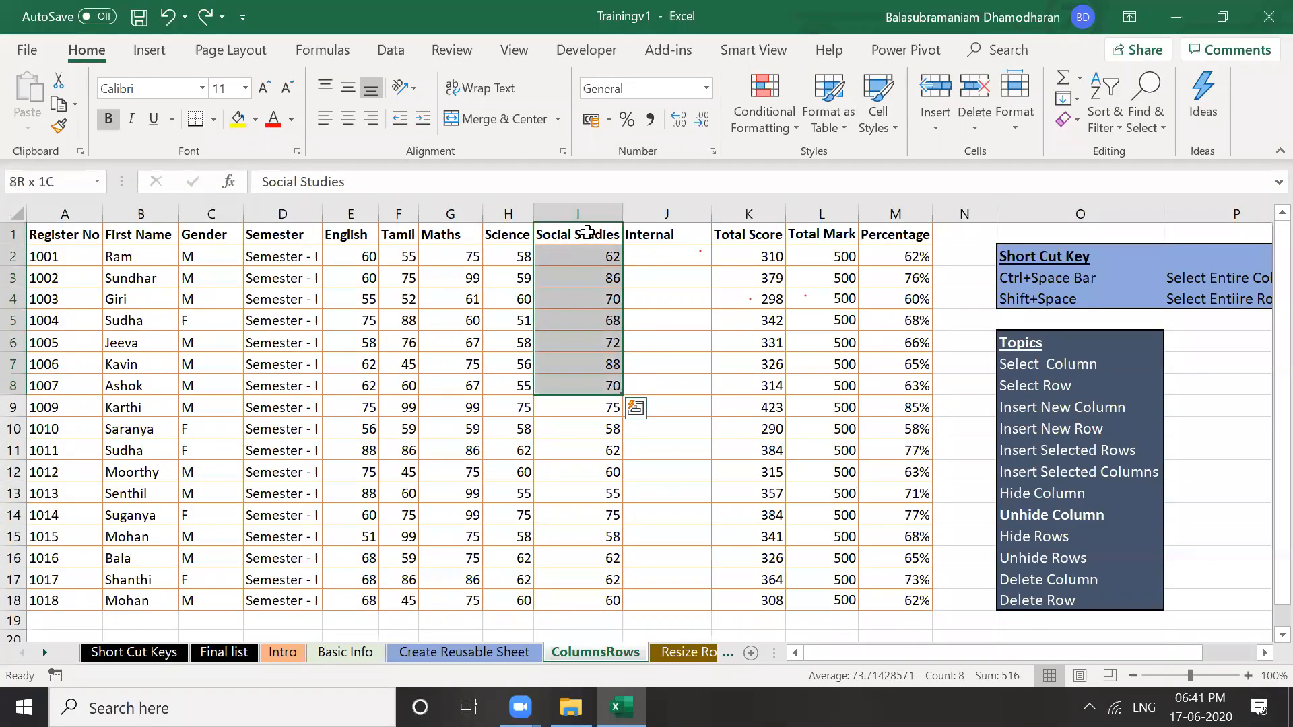
key(shift+Down)
key(shift+Down)
key(shift+Down)
key(shift+Down)
key(shift+Down)
key(shift+Down)
key(shift+Down)
key(shift+Down)
key(shift+Down)
key(shift+Down)
key(shift+Down)
key(shift+Up)
key(shift+Up)
key(shift+Up)
key(shift+Up)
key(shift+Up)
key(shift+Up)
key(shift+Up)
key(shift+Up)
key(shift+Up)
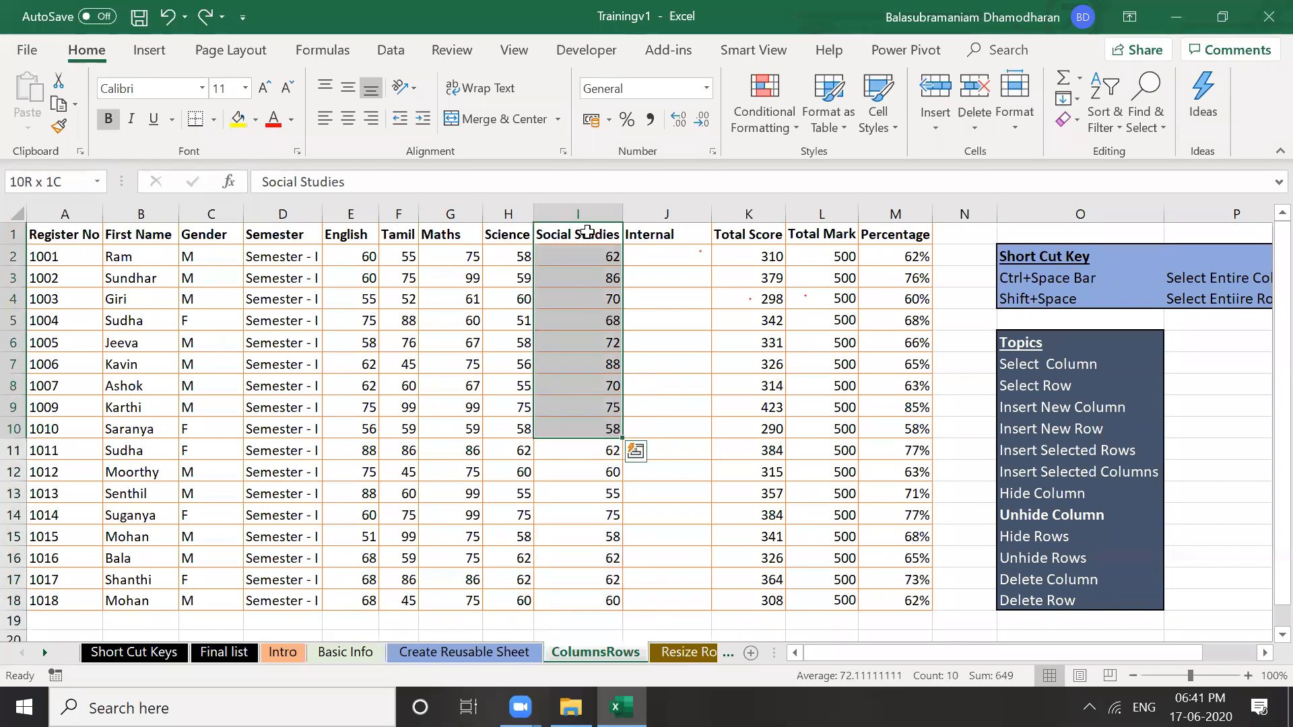
right_click(579, 277)
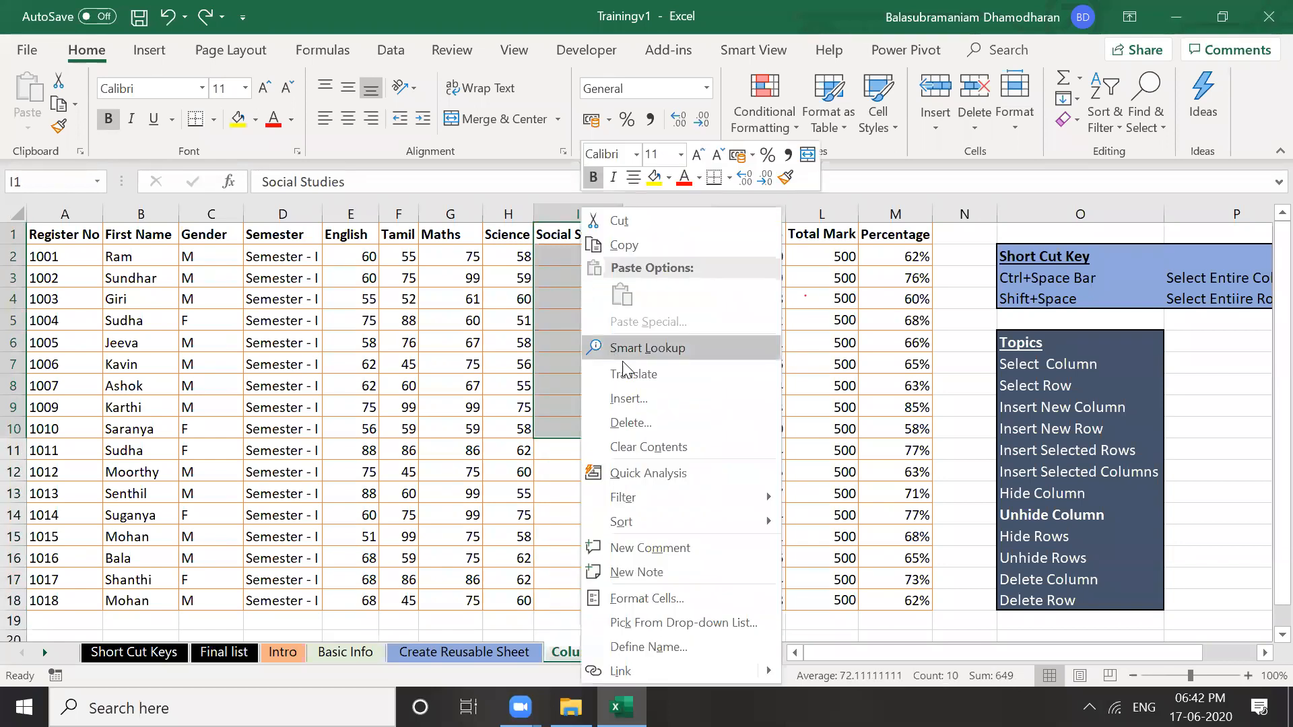
click(633, 397)
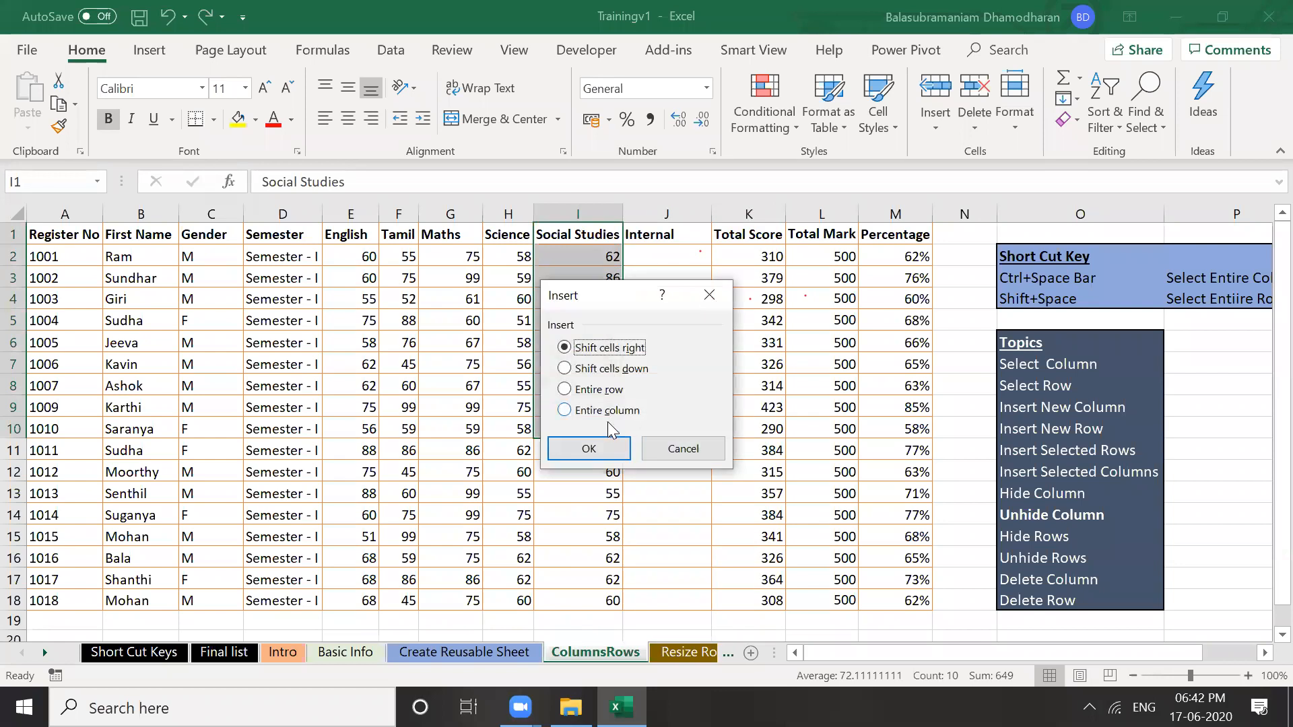
key(Return)
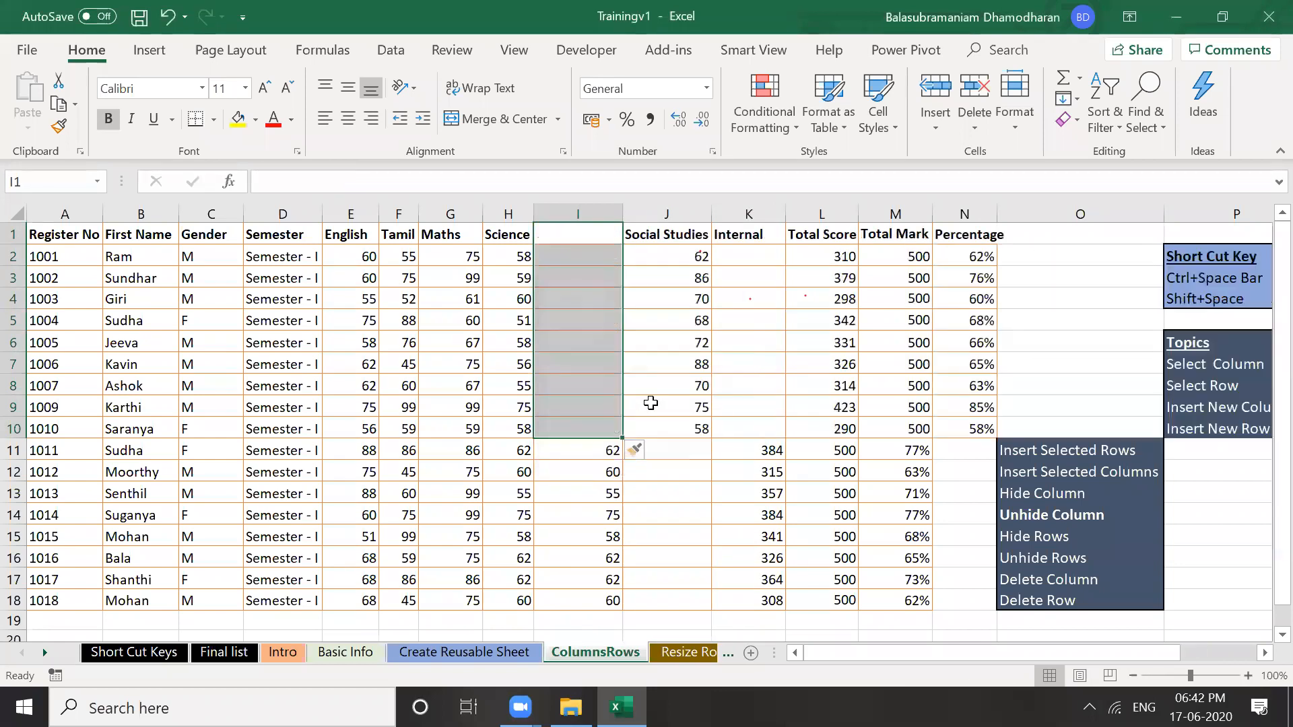
click(601, 389)
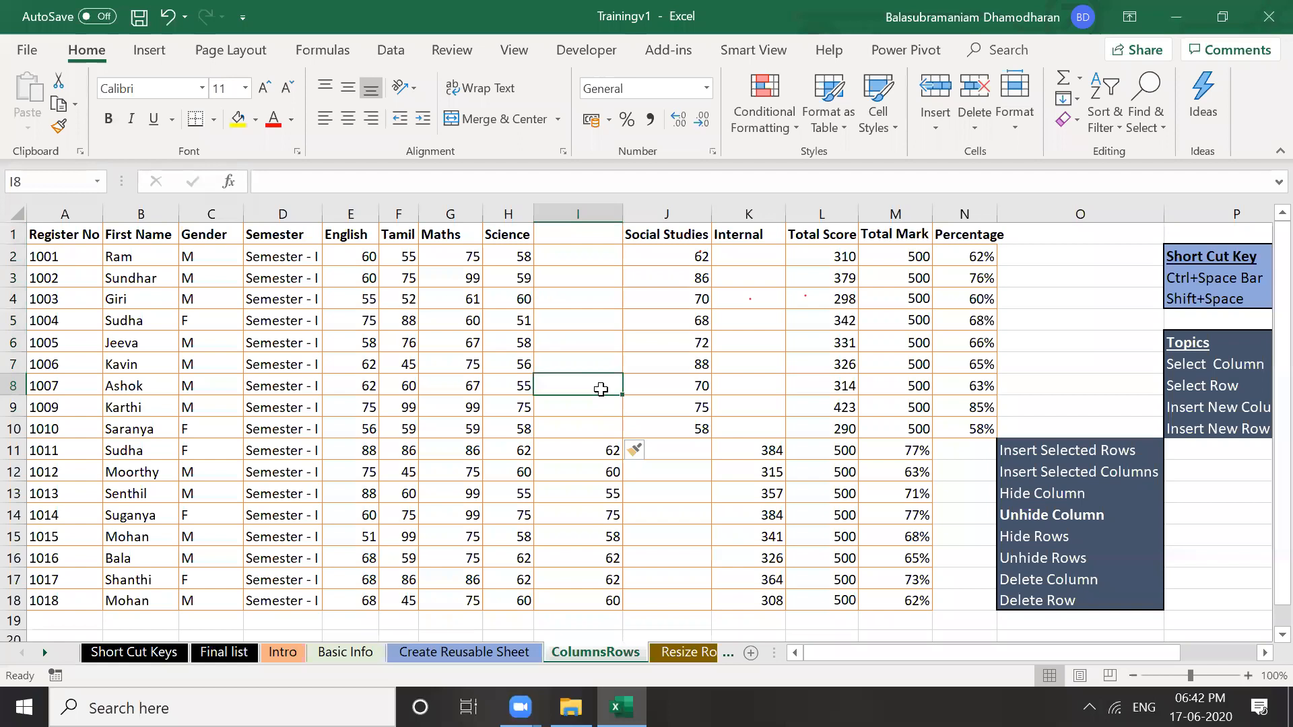
key(ctrl+z)
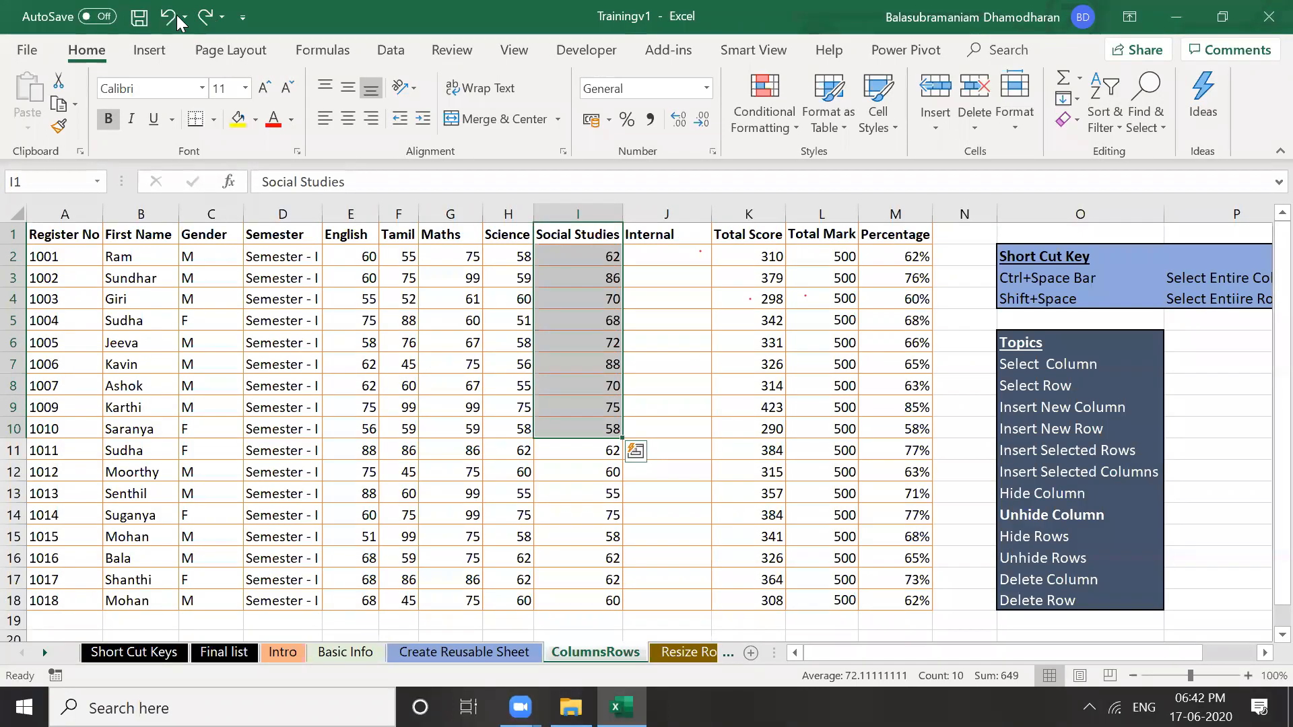
click(204, 16)
drag(704, 364, 575, 293)
click(576, 293)
click(575, 233)
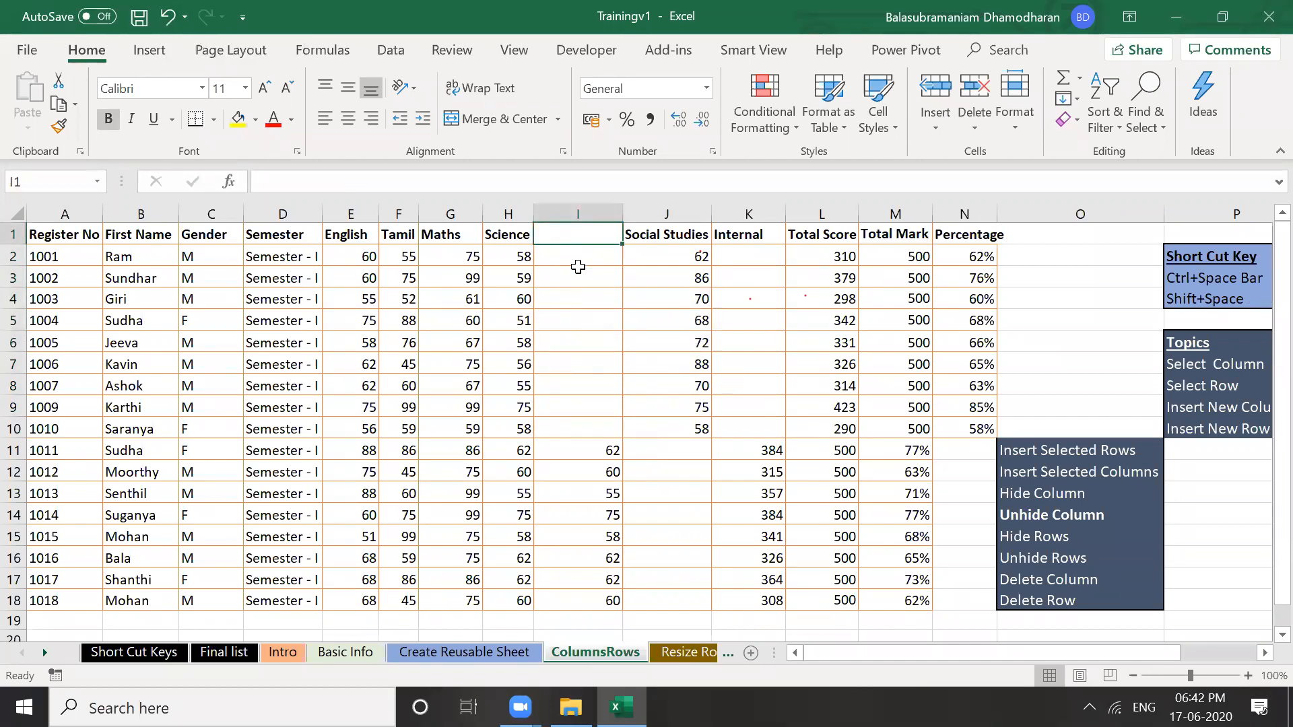
click(578, 270)
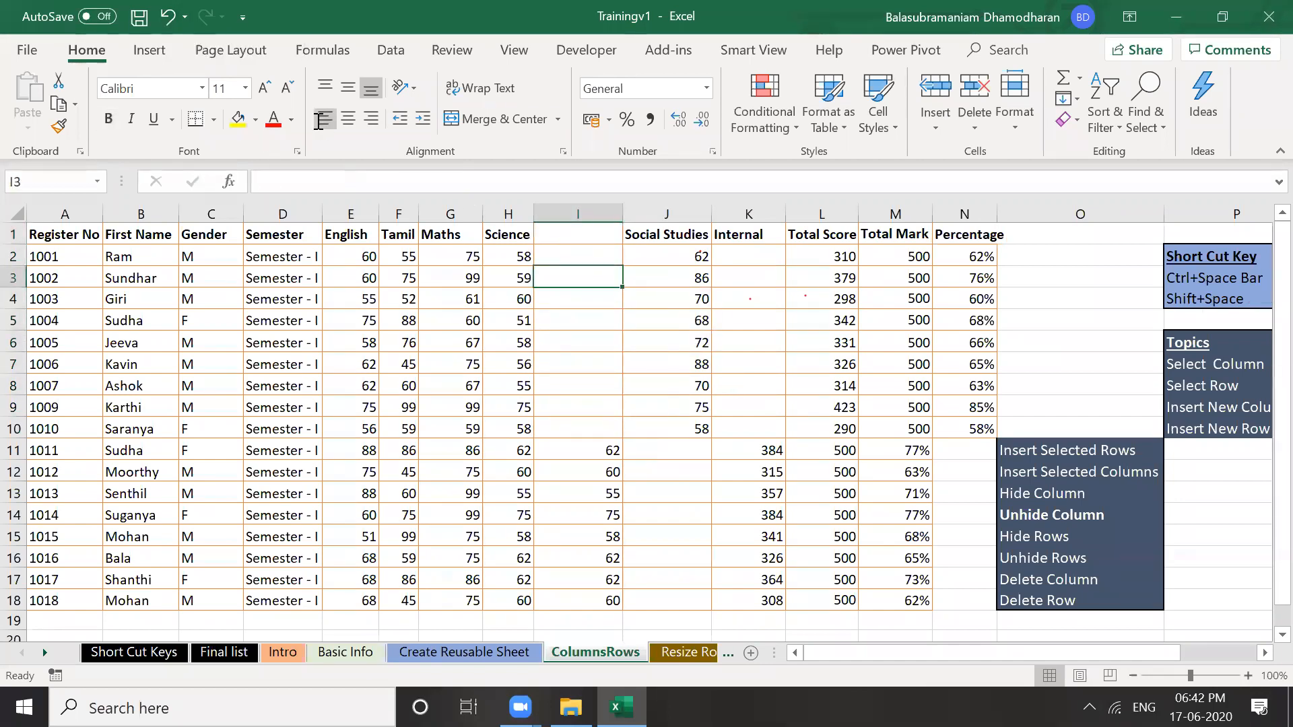
click(168, 20)
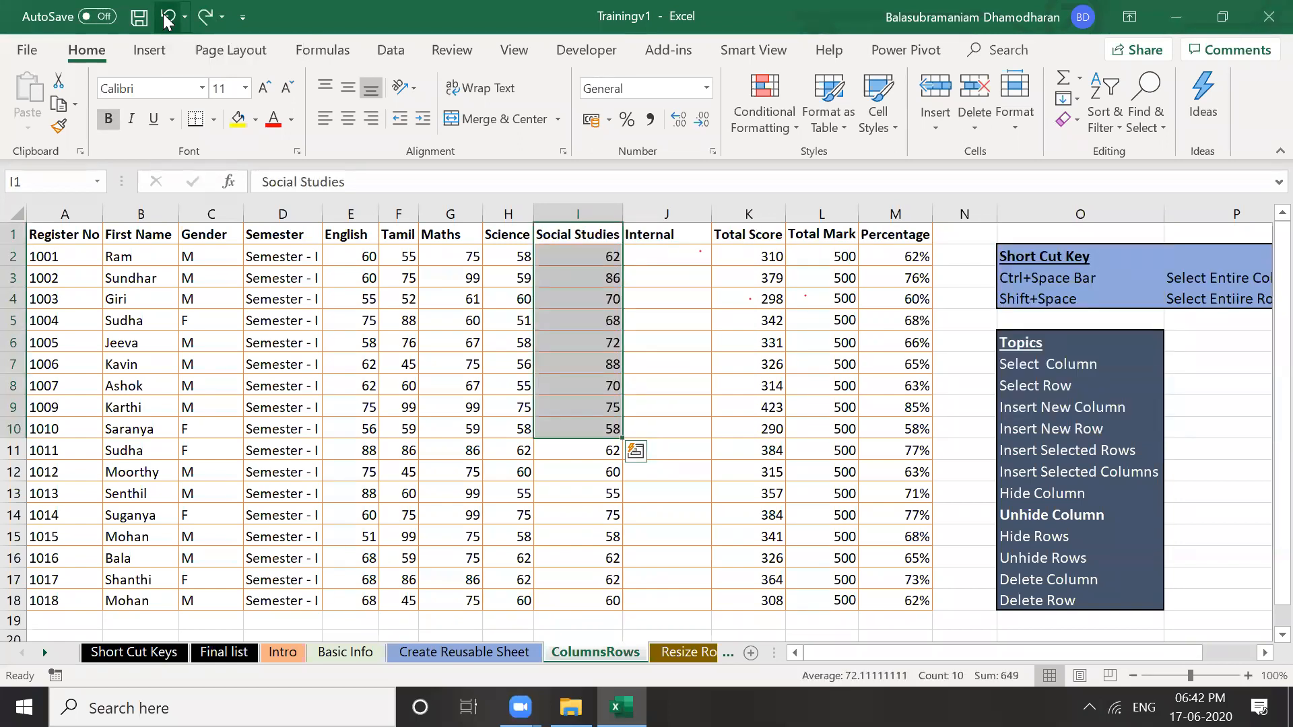
click(563, 322)
click(537, 234)
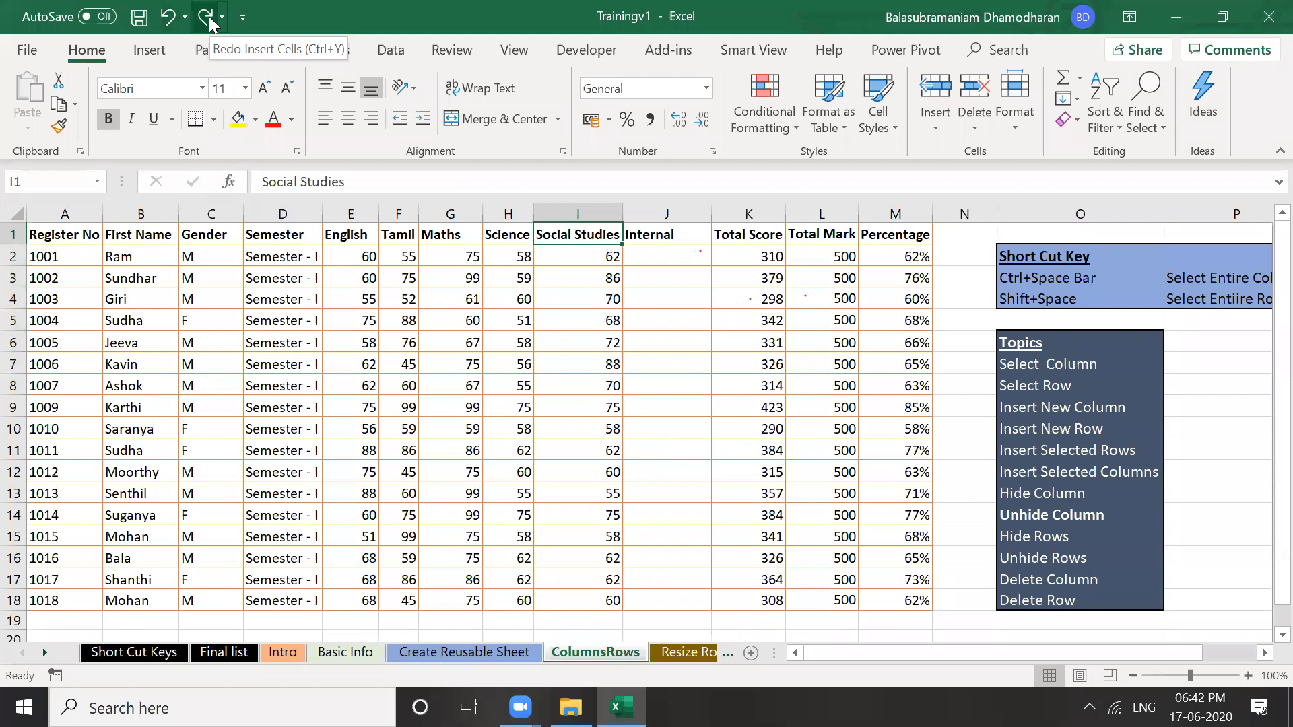
click(206, 18)
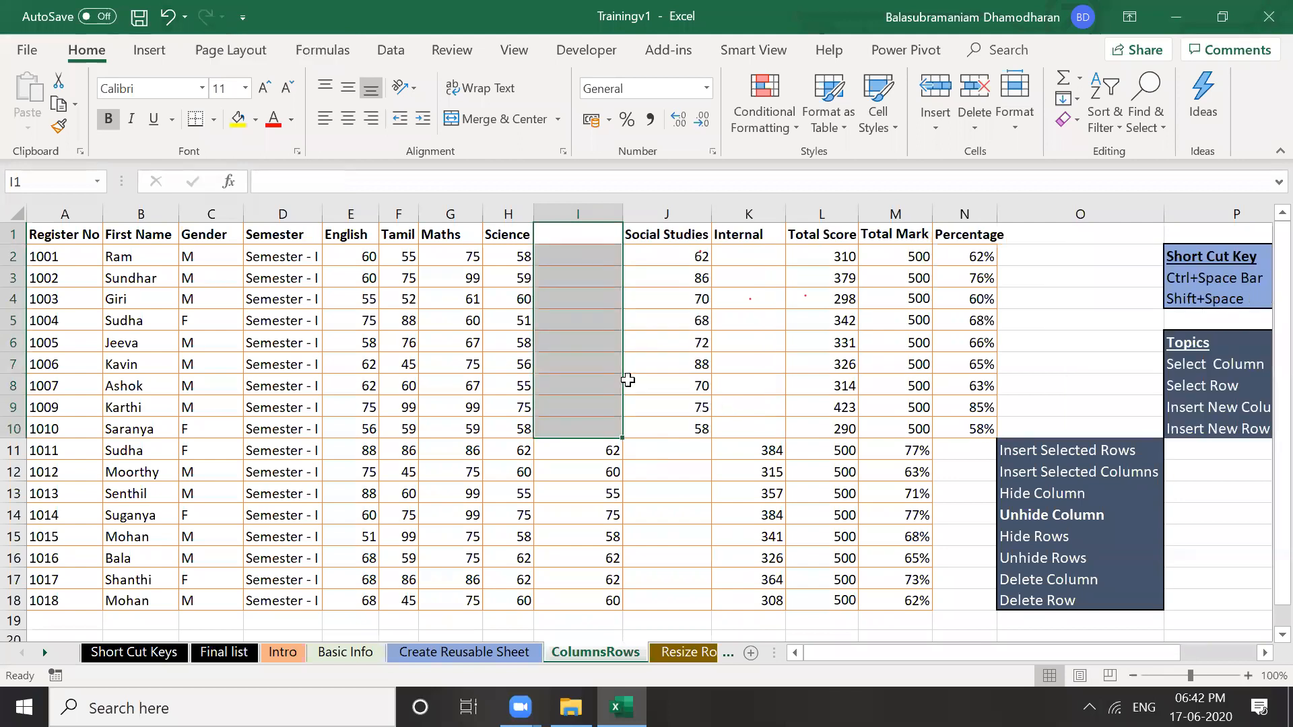
key(ctrl+z)
click(570, 380)
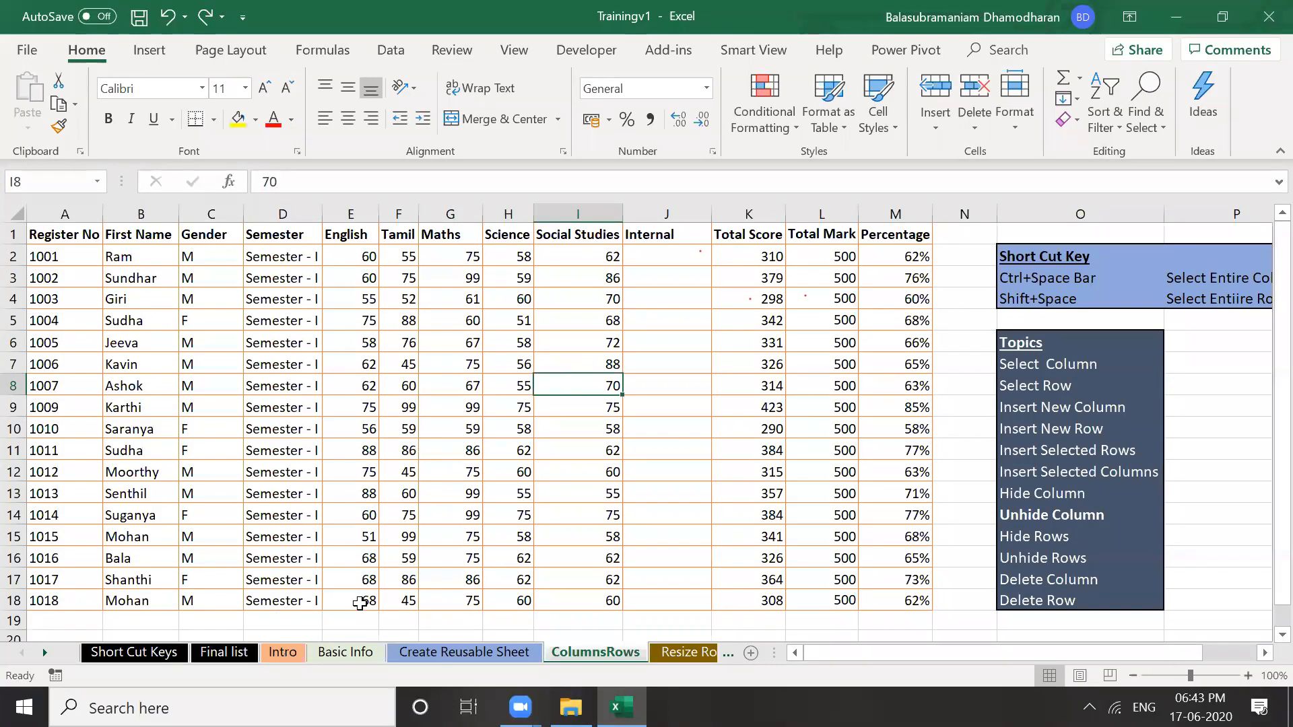
Switch to the Basic Info sheet listing row, column and sheet counts
click(349, 652)
key(Right)
key(Right)
key(Down)
key(Down)
key(Down)
key(Down)
key(Down)
key(Down)
key(Down)
key(Down)
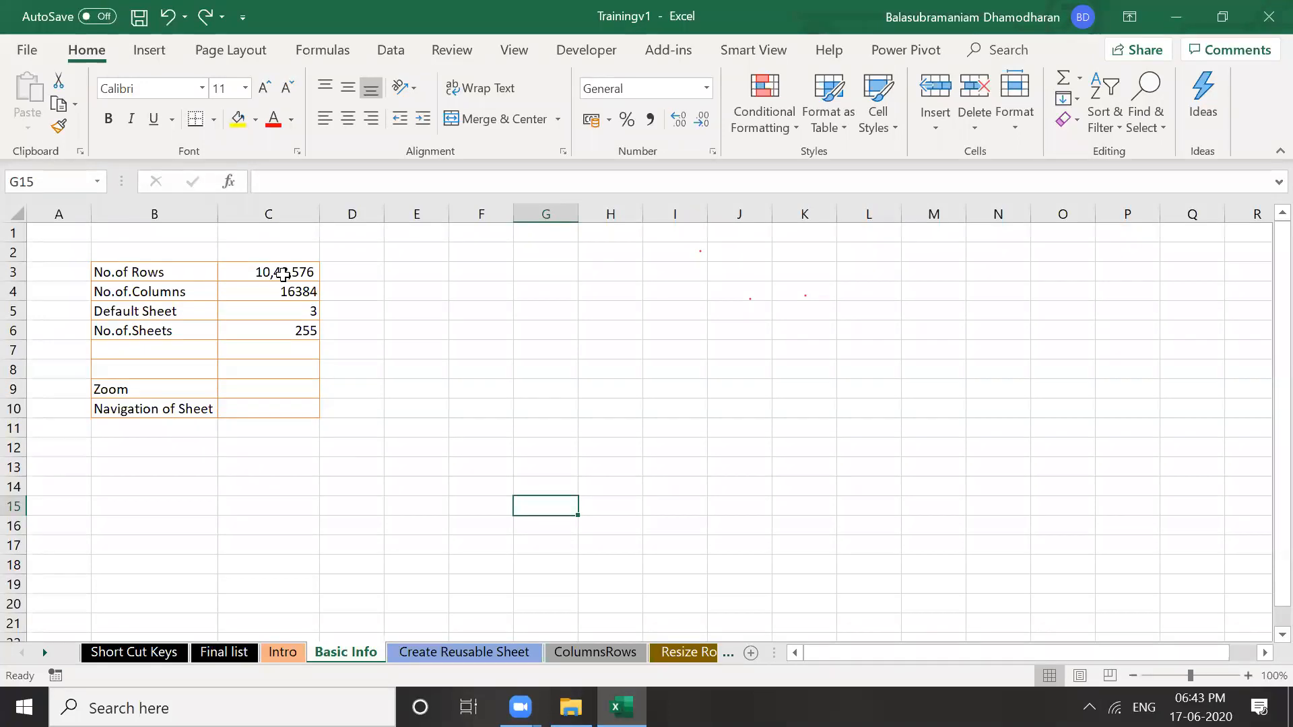
click(291, 274)
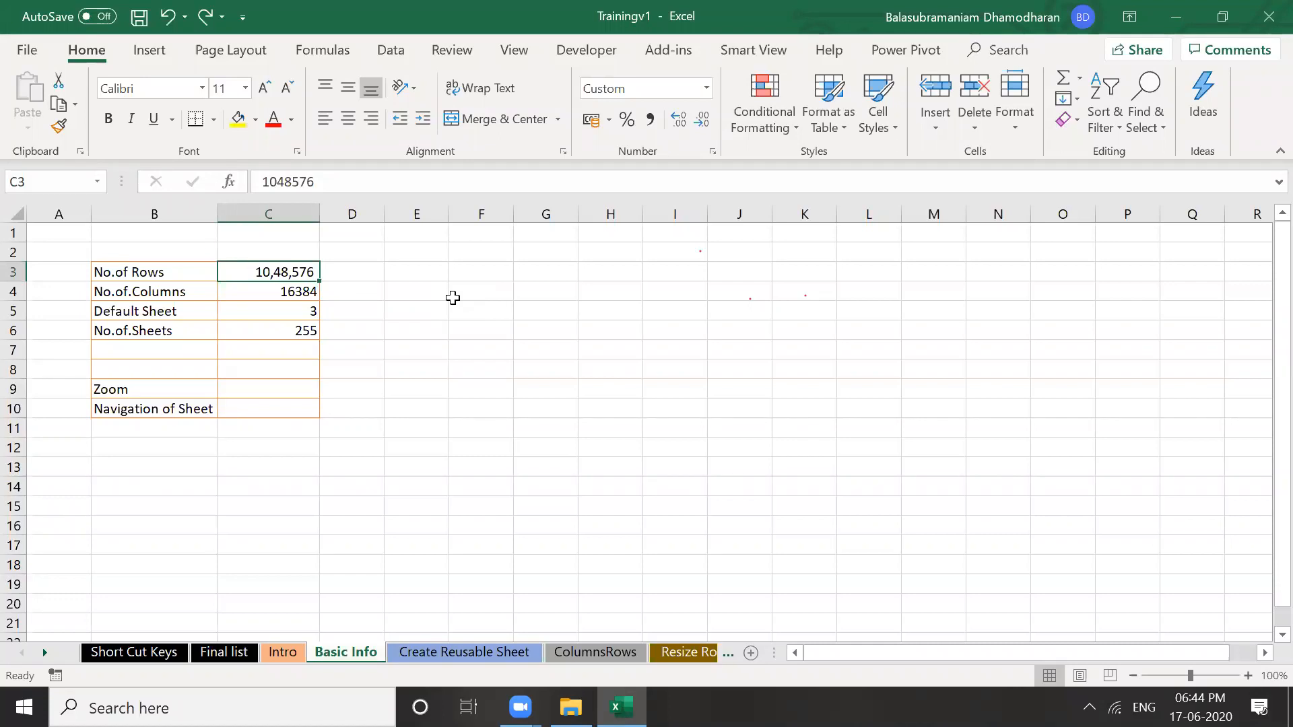
click(454, 347)
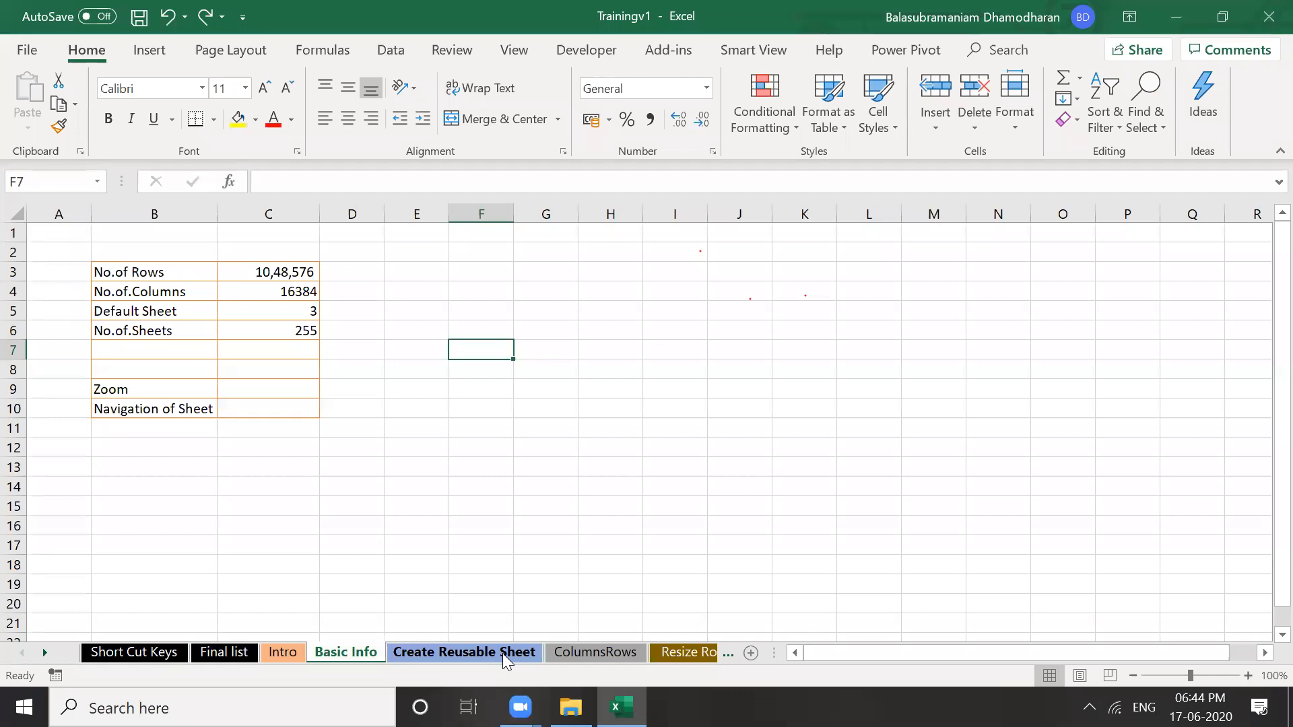
click(468, 593)
click(441, 506)
click(424, 467)
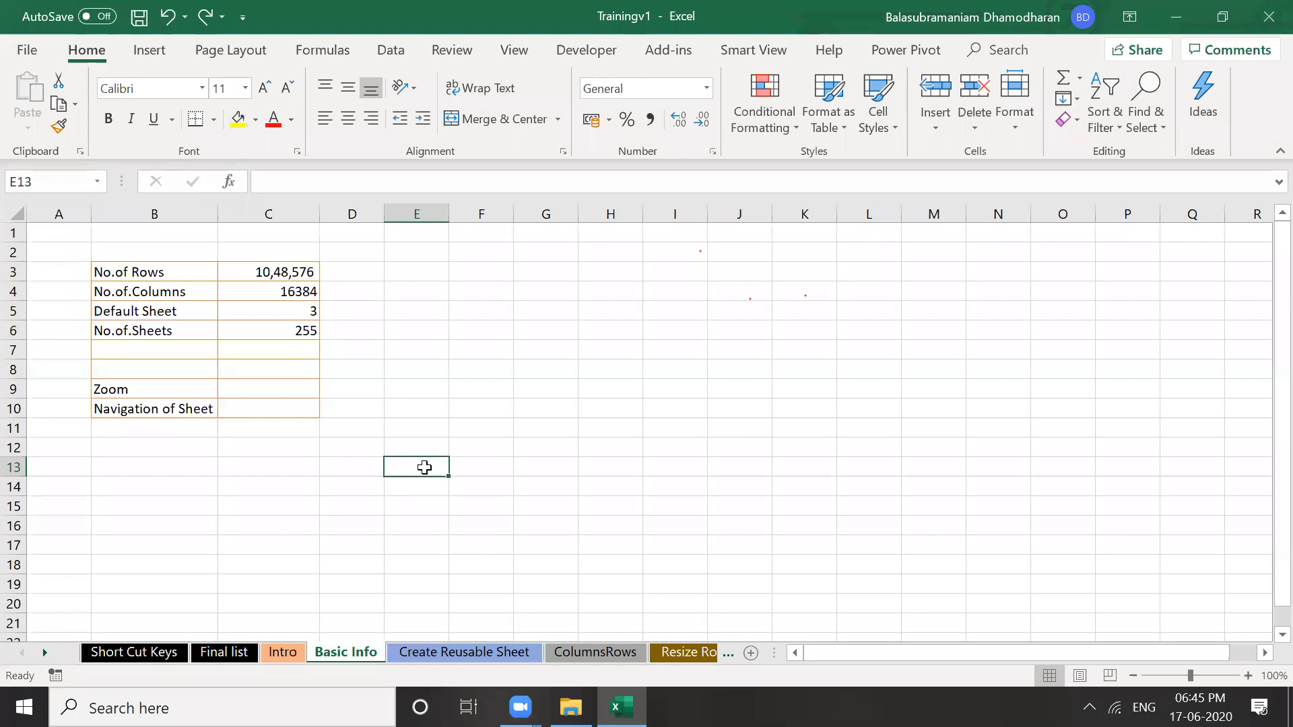
click(422, 408)
click(422, 356)
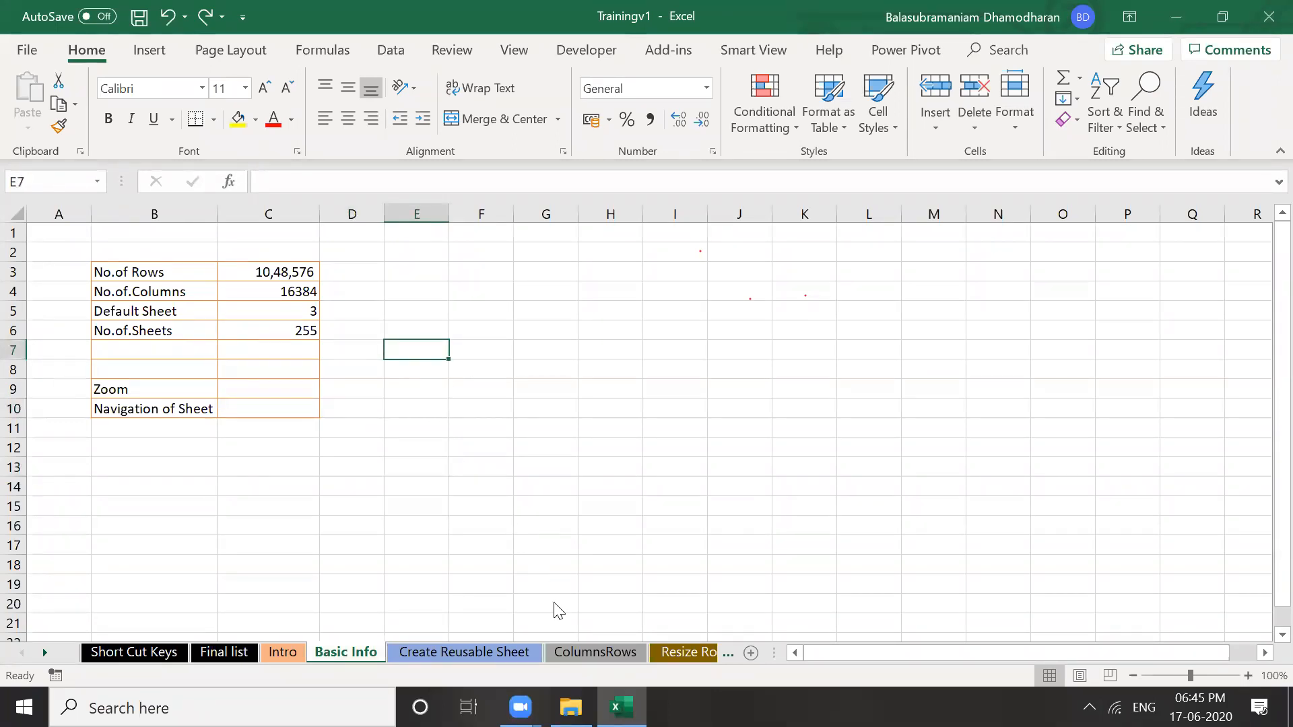
click(441, 390)
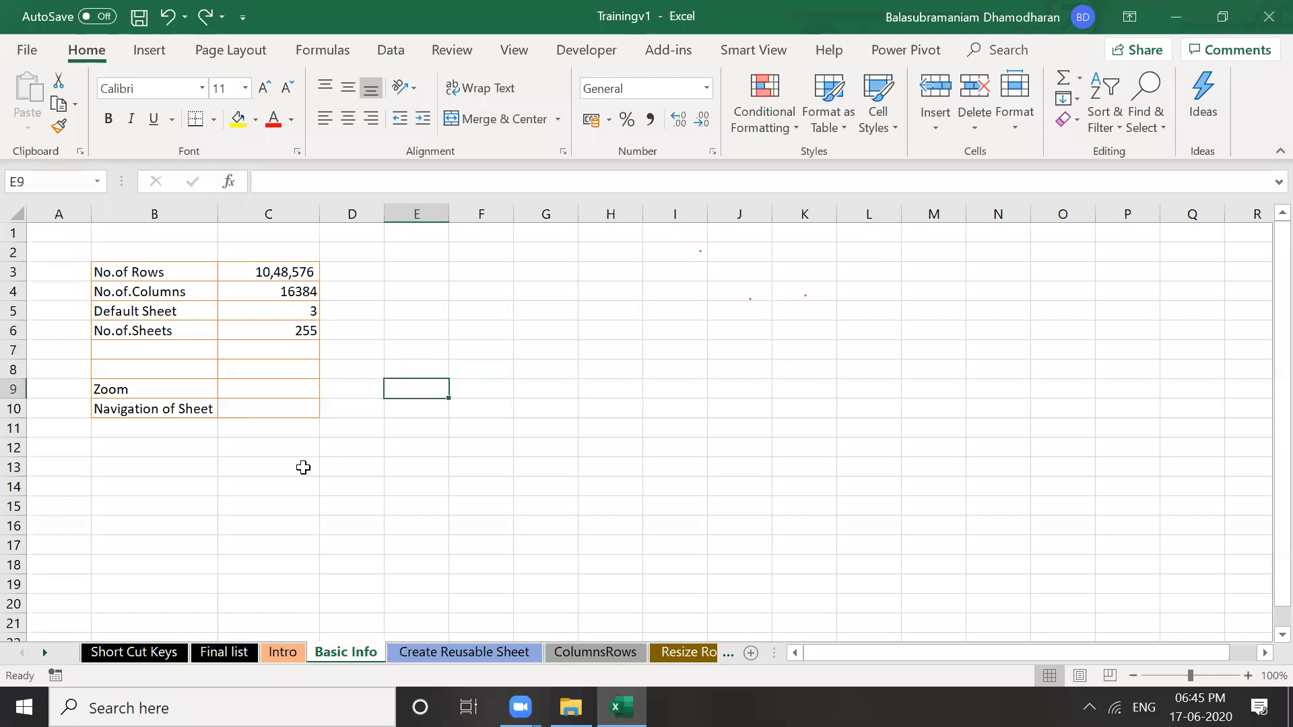
click(303, 468)
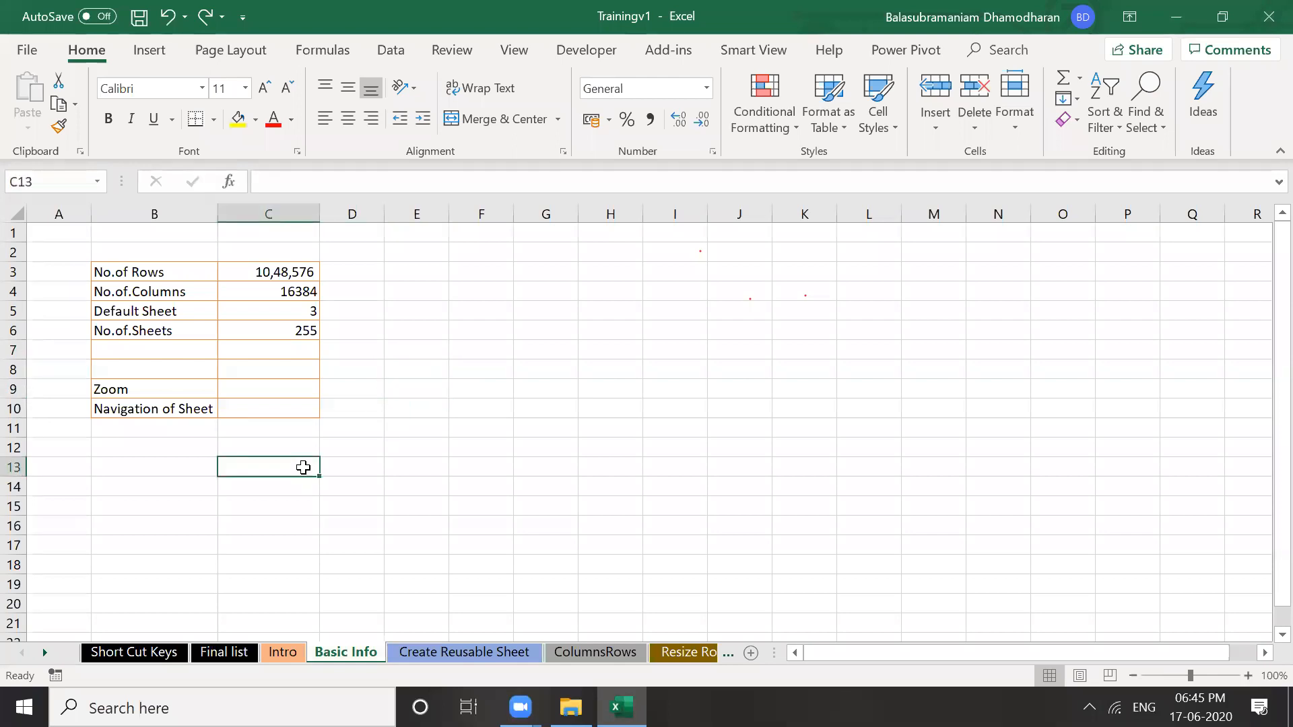
Create a new blank workbook with Ctrl+N and enter 'Excel Workshop Day !' in cell D5
key(ctrl+n)
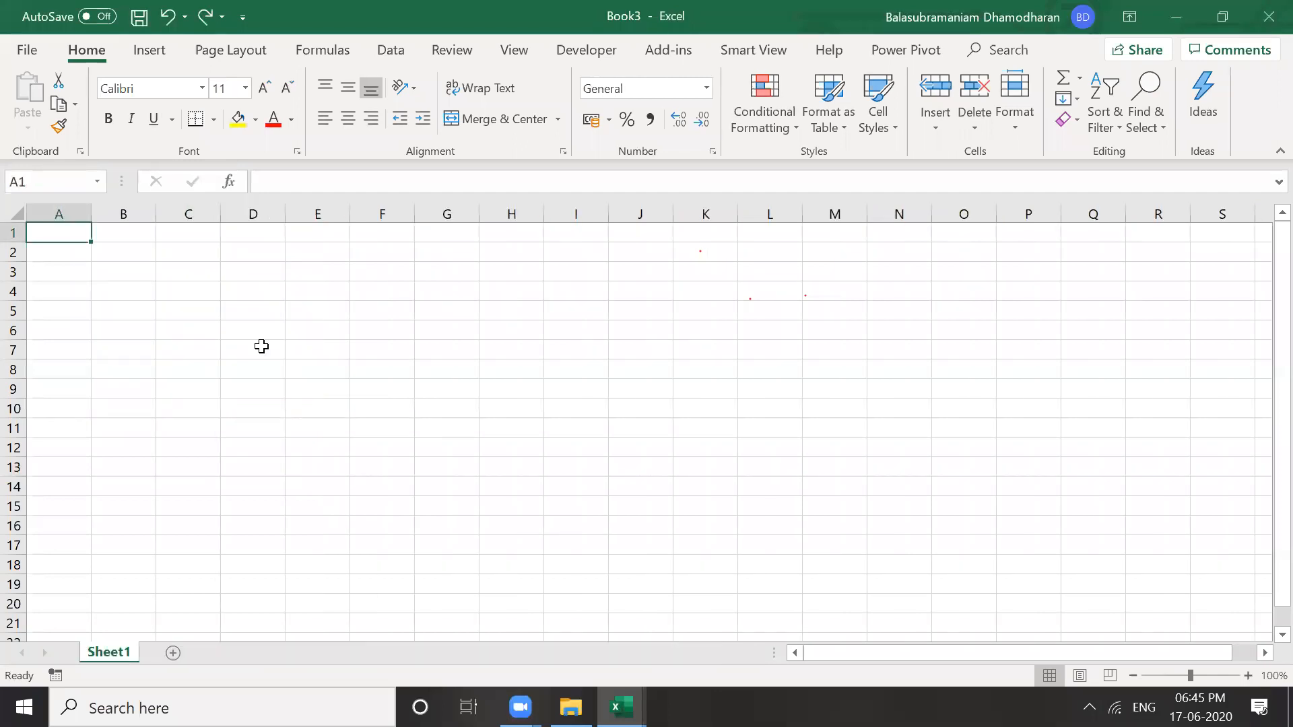
click(250, 312)
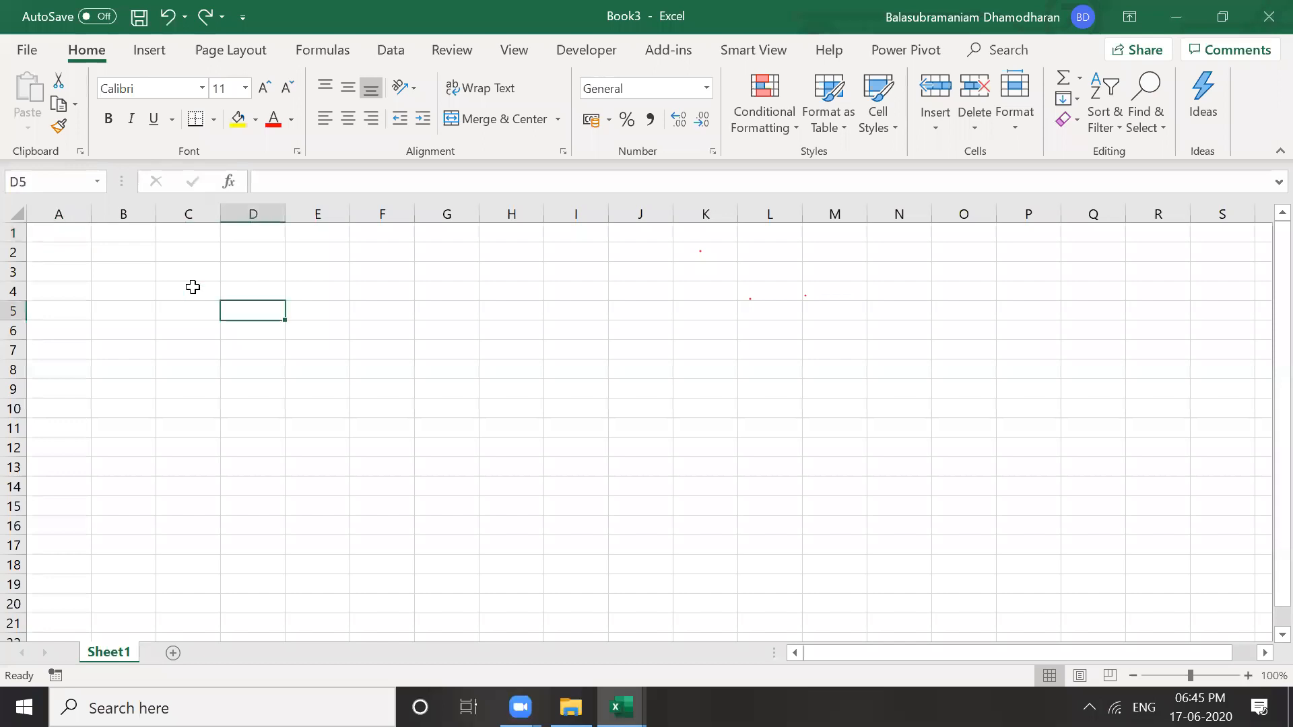
key(Down)
key(Down)
key(shift+Up)
key(shift+Up)
key(Up)
key(Up)
text(Excel)
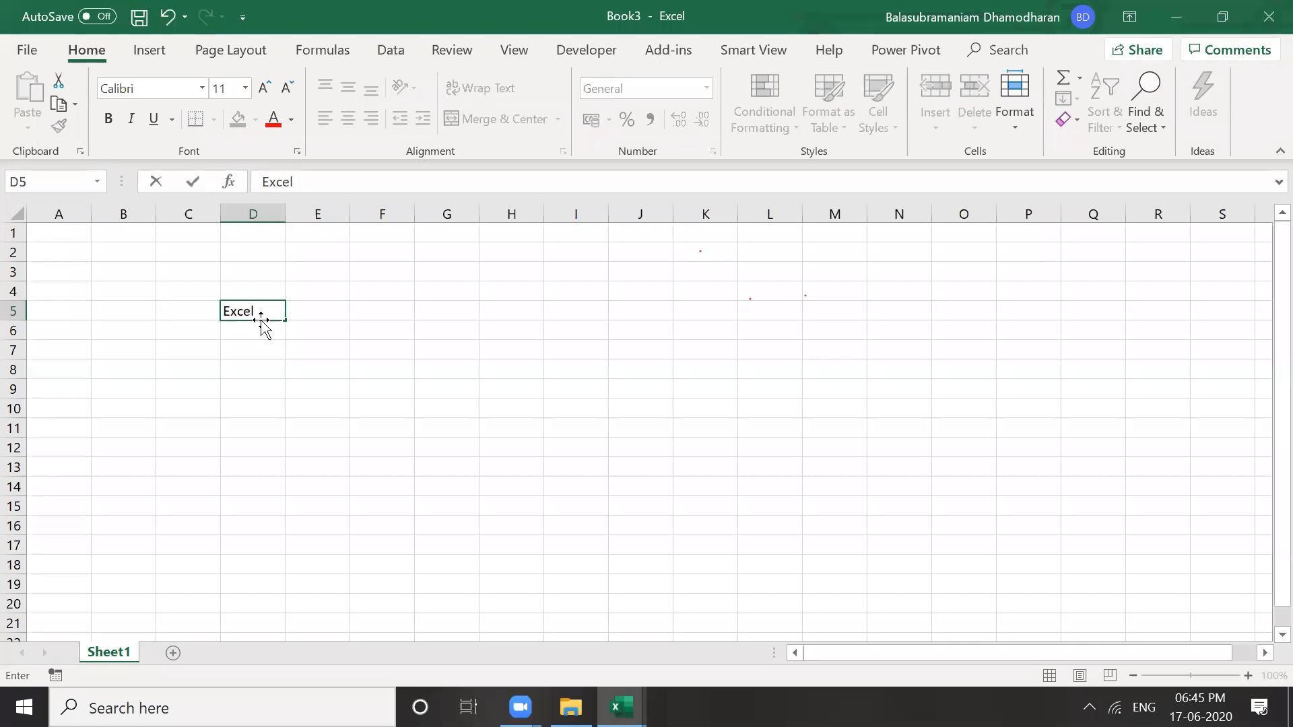
text( Workshop Day)
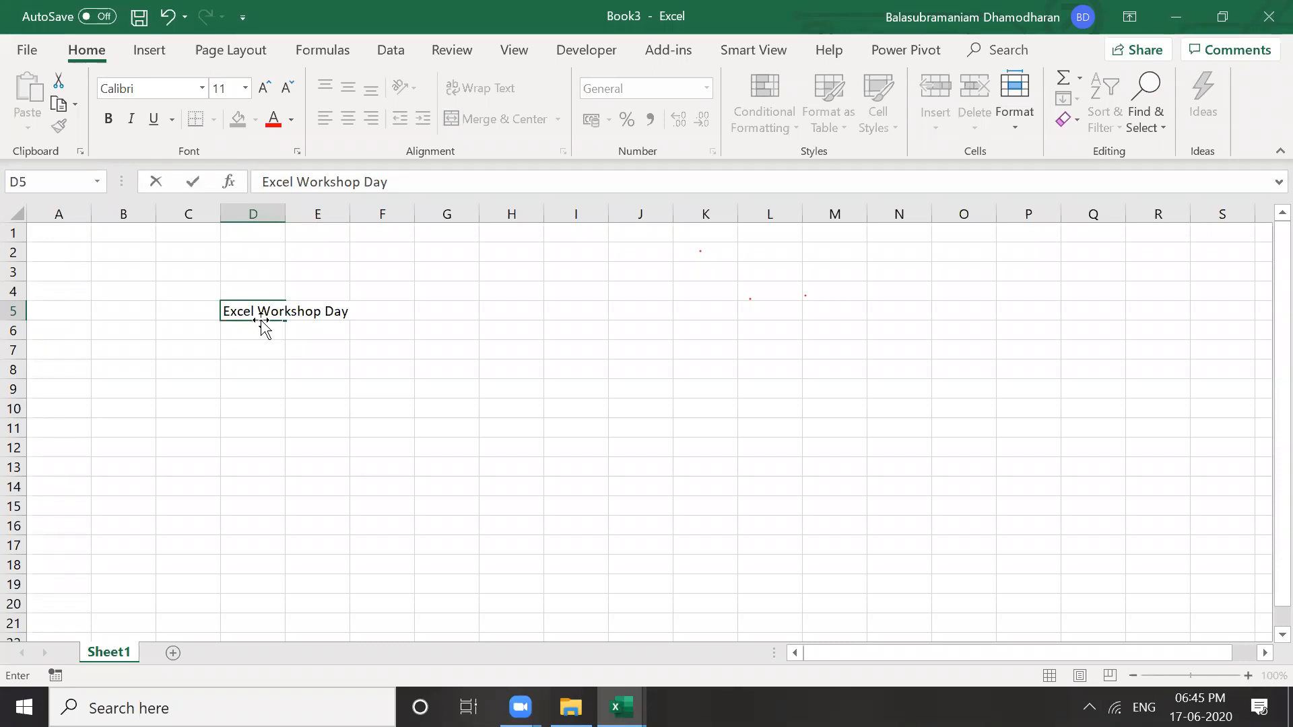
text( !)
key(Return)
key(Up)
key(Up)
key(Down)
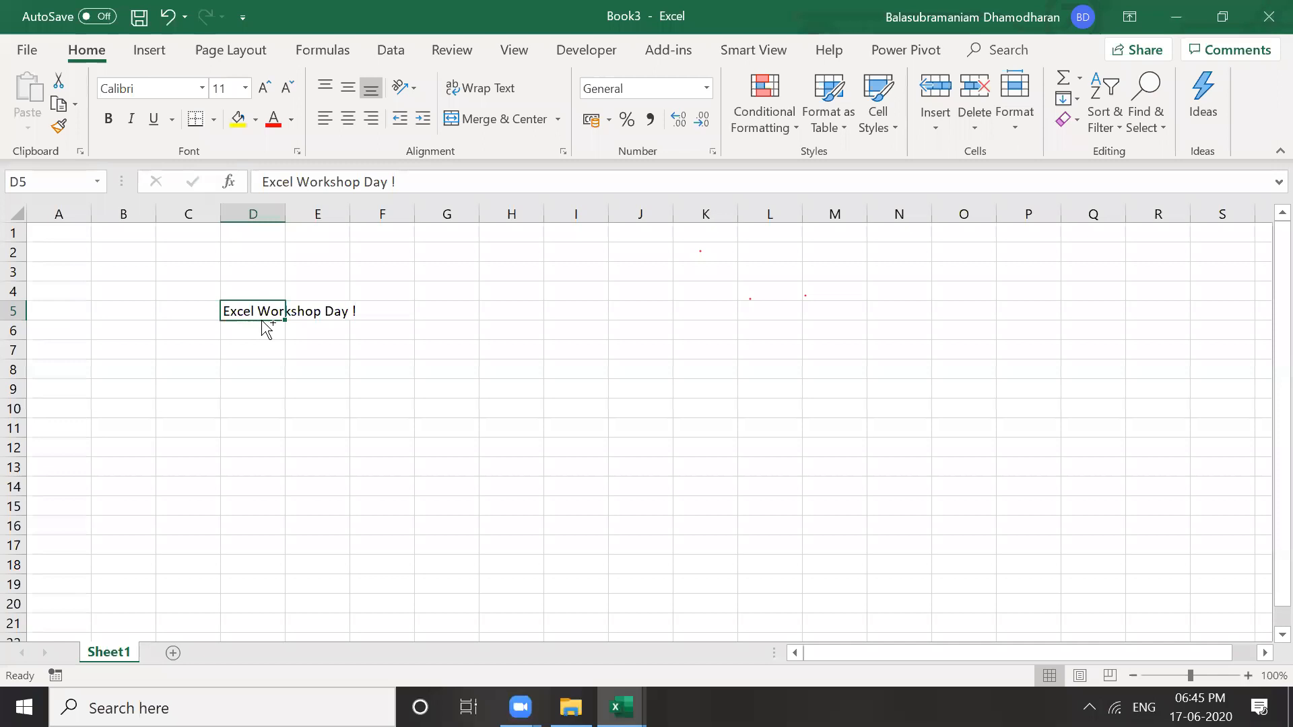
click(323, 352)
click(255, 306)
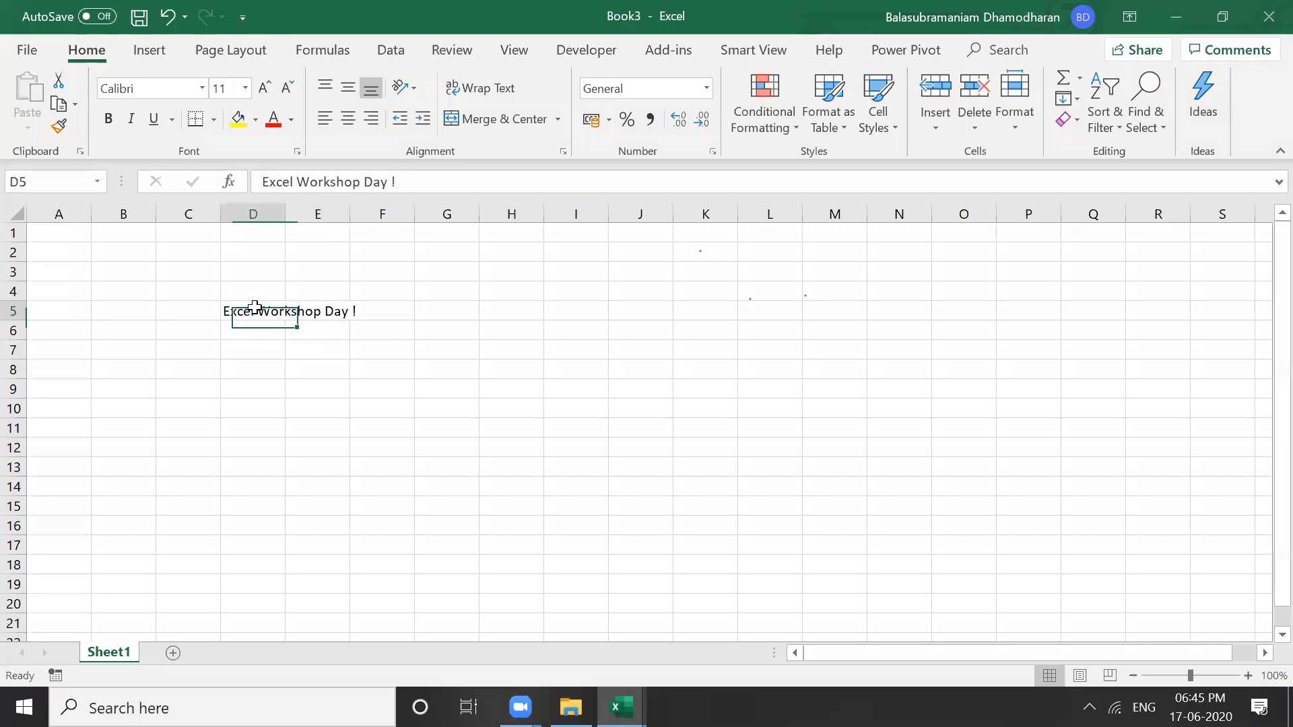
Open the Save As dialog for Book3 on the Documents folder via This PC
click(27, 52)
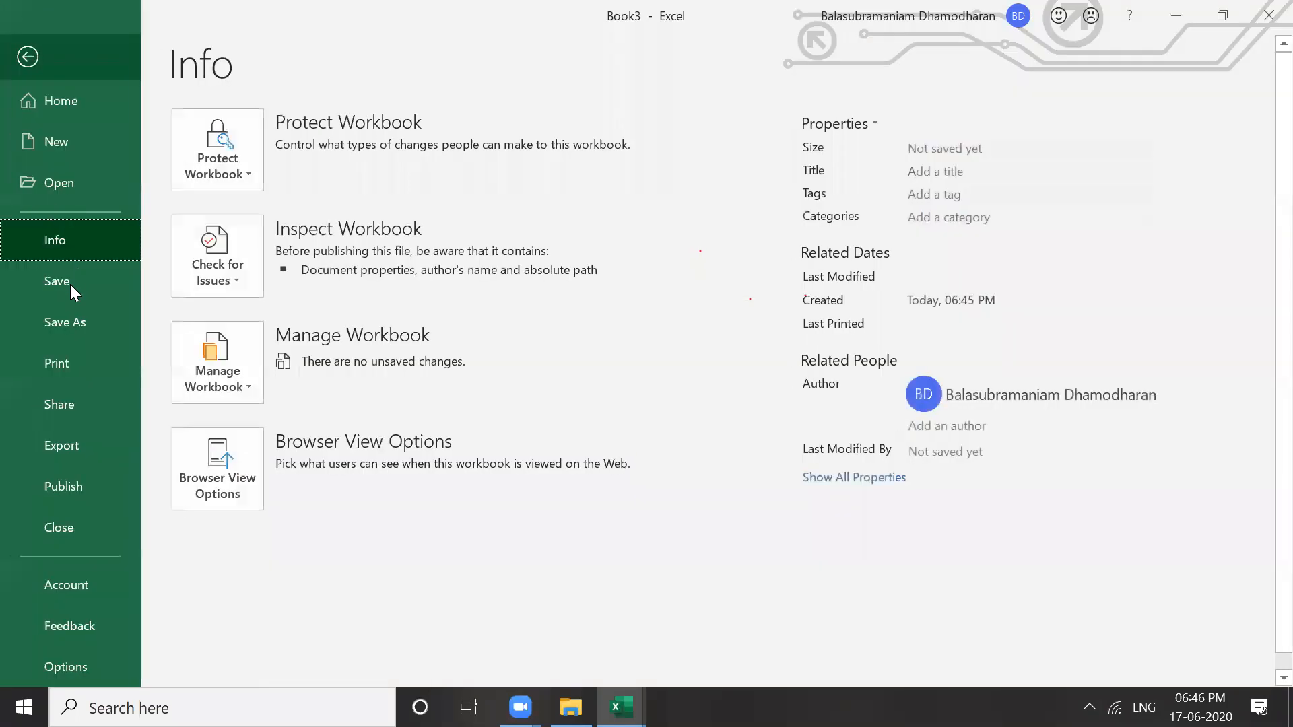
click(62, 323)
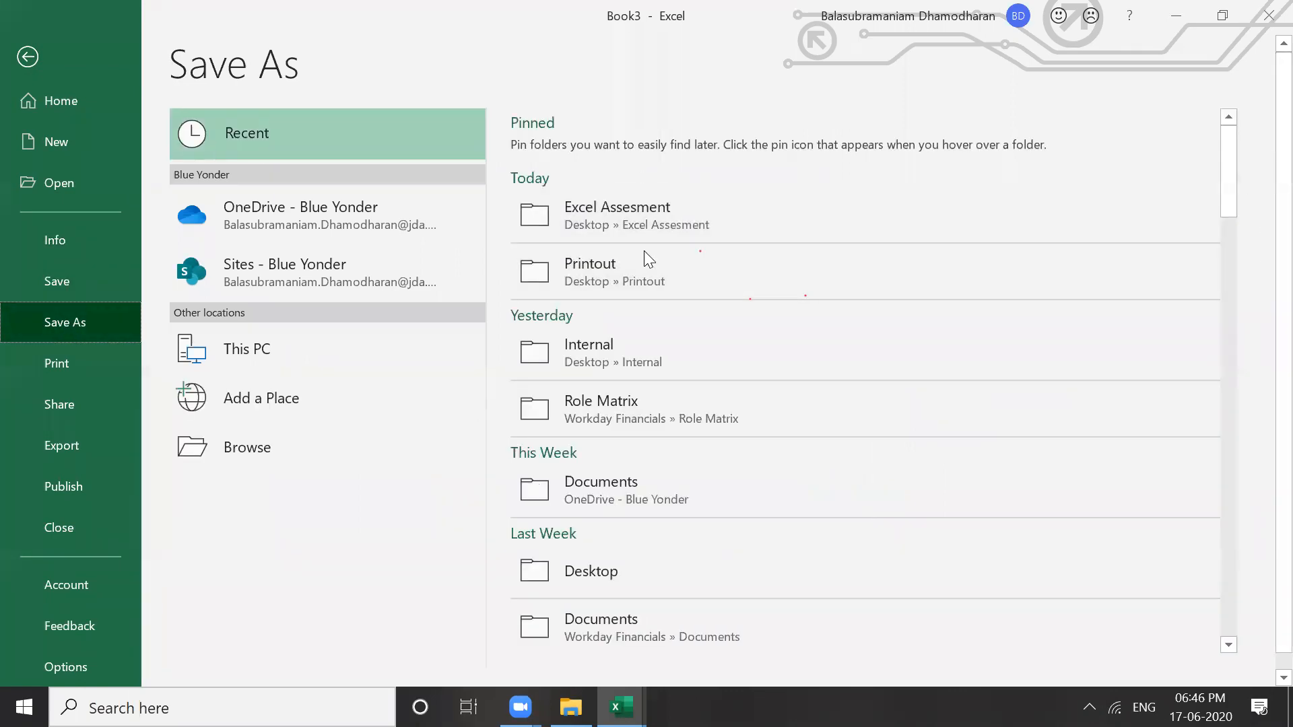
click(357, 343)
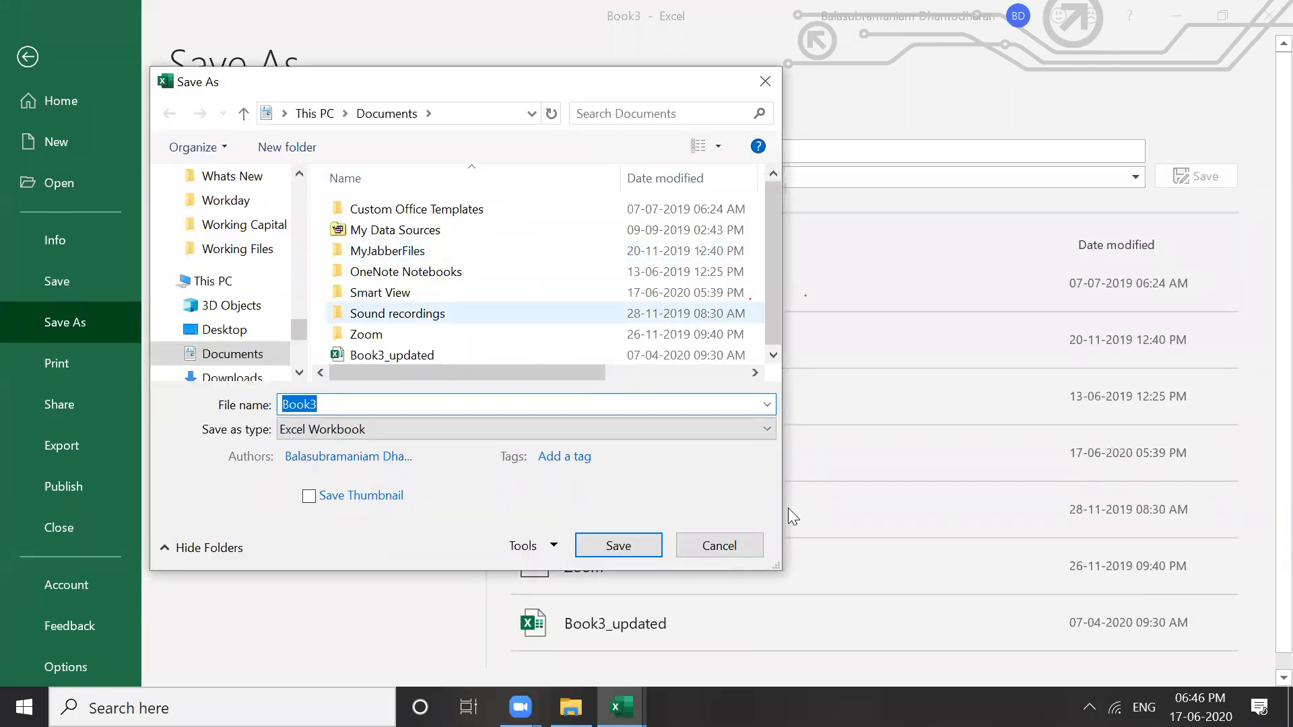
key(Escape)
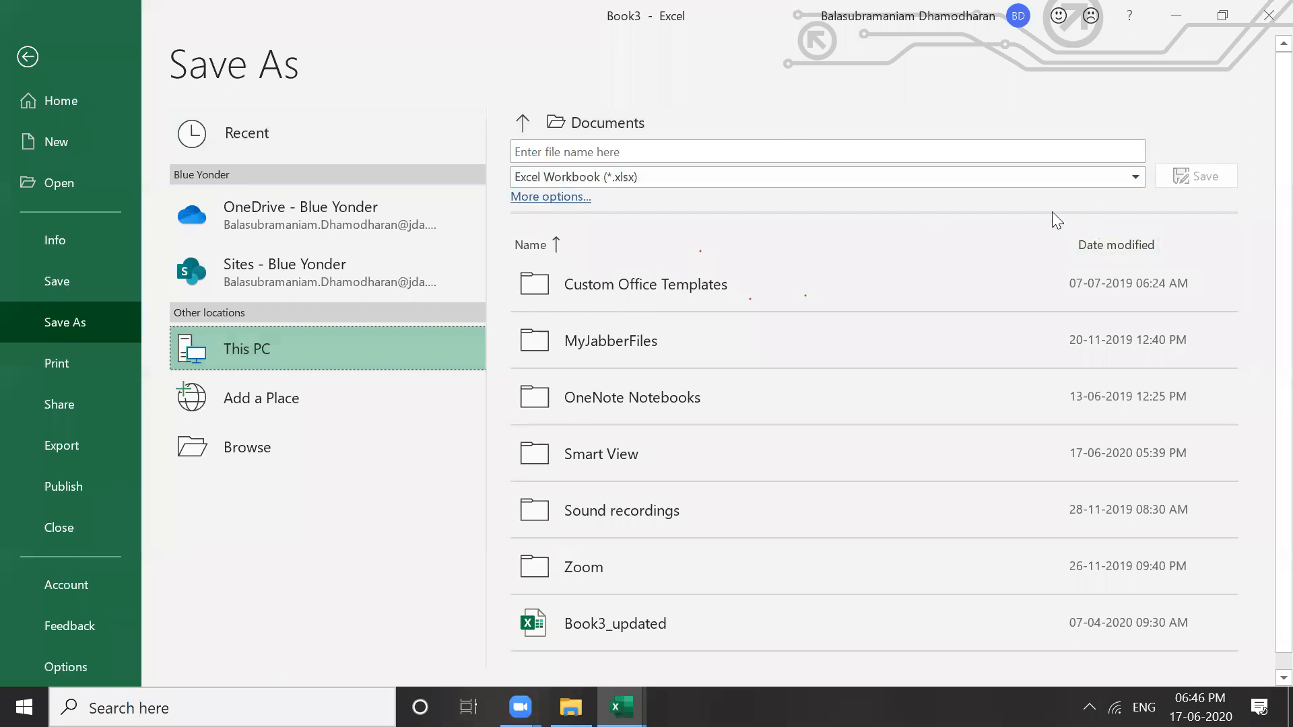
click(554, 199)
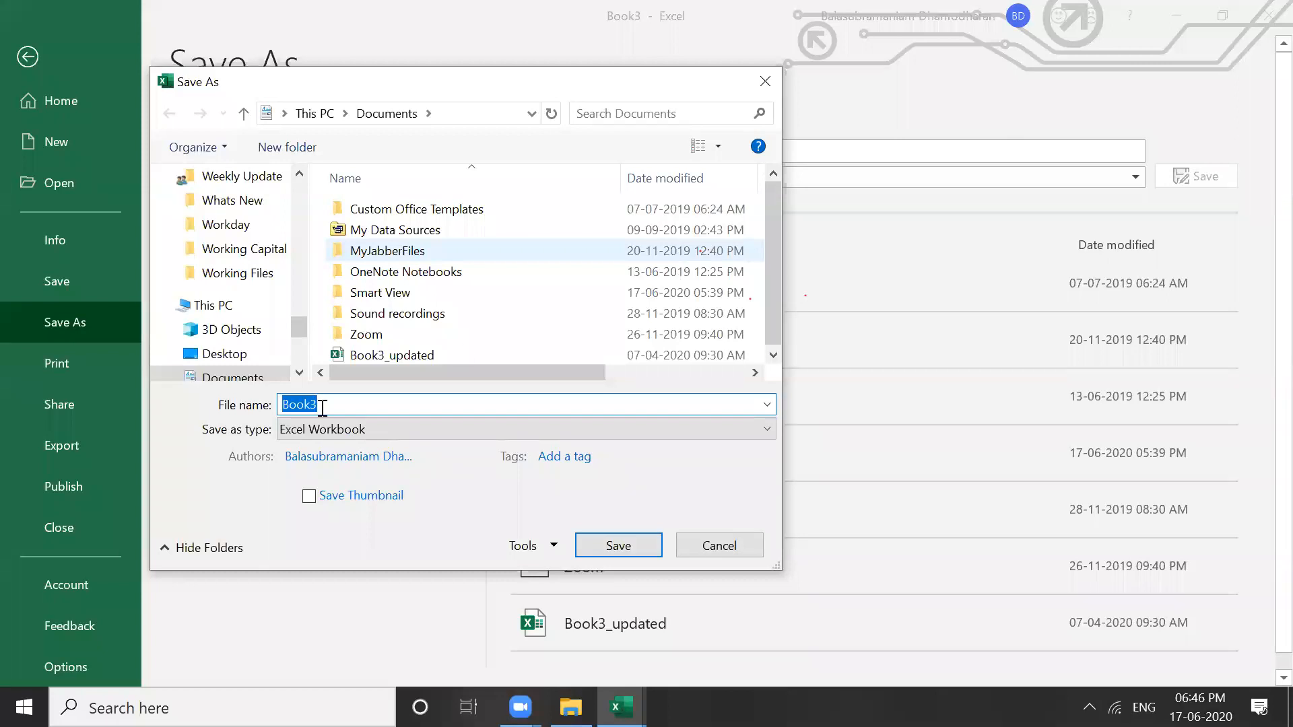
In General Options, set an open password and a modify password, then re-enter both
click(554, 547)
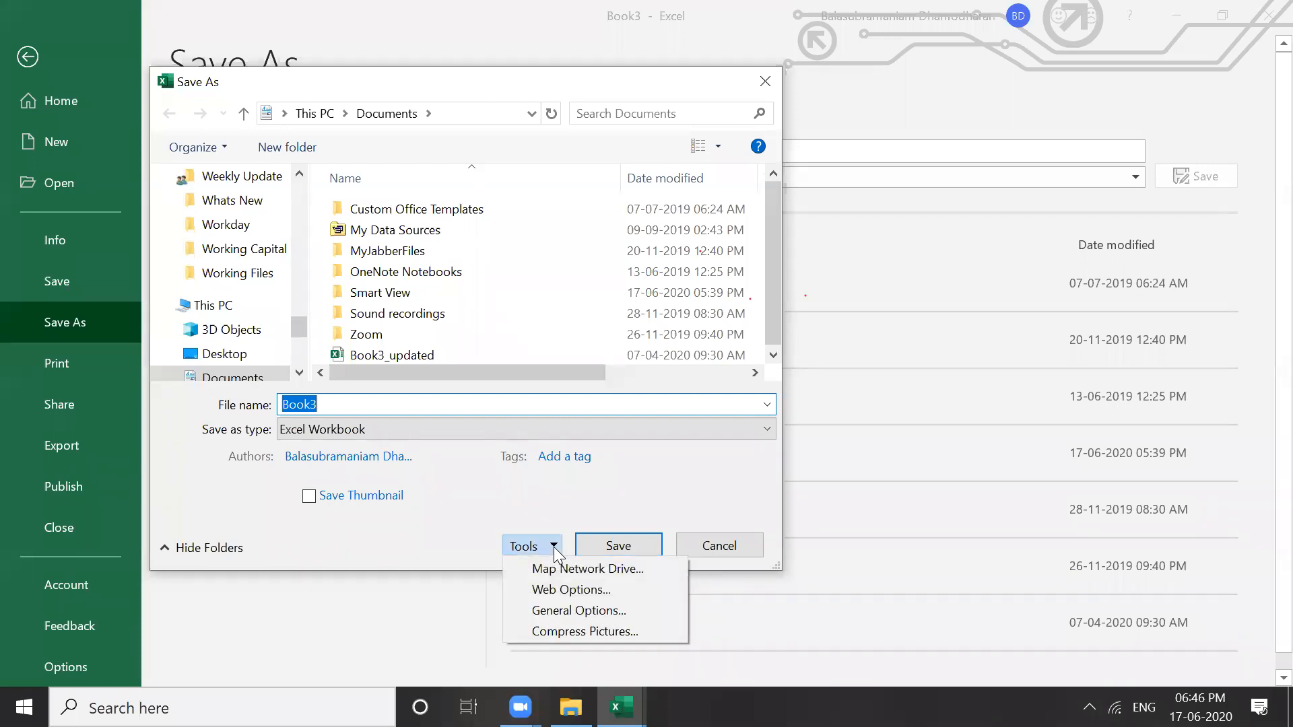
click(575, 611)
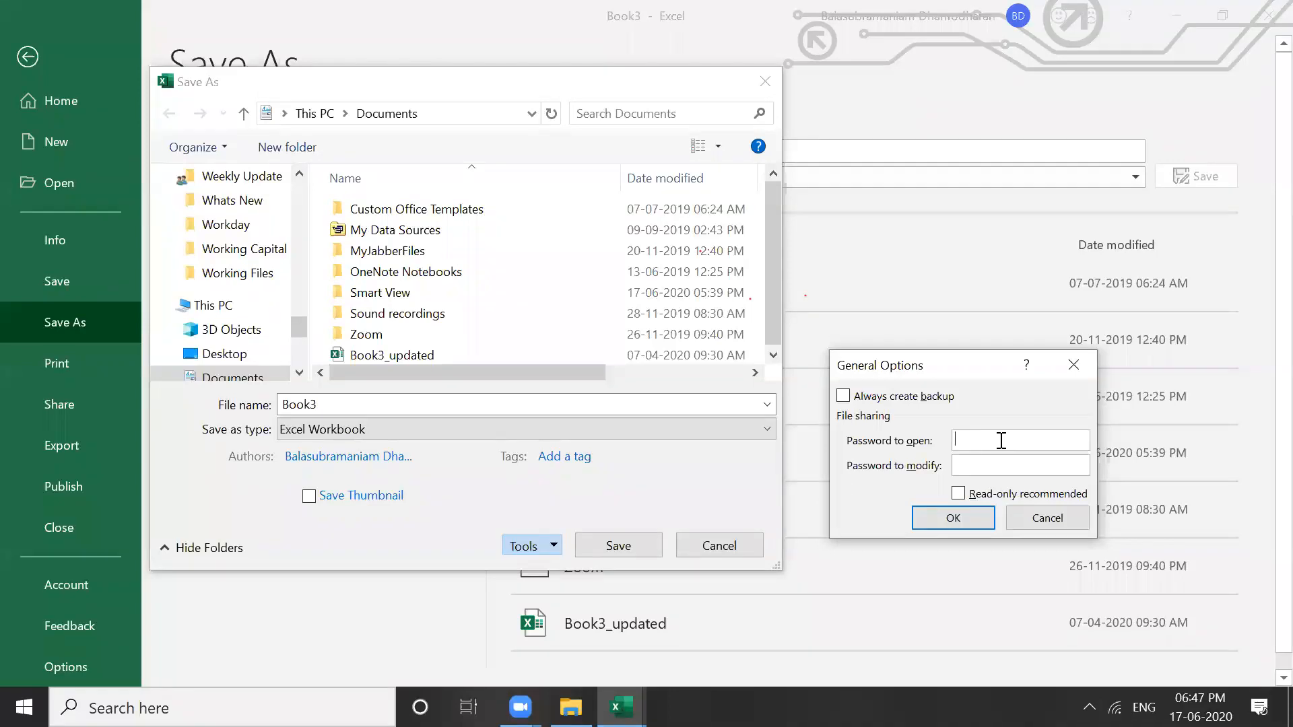
text(123123)
click(952, 521)
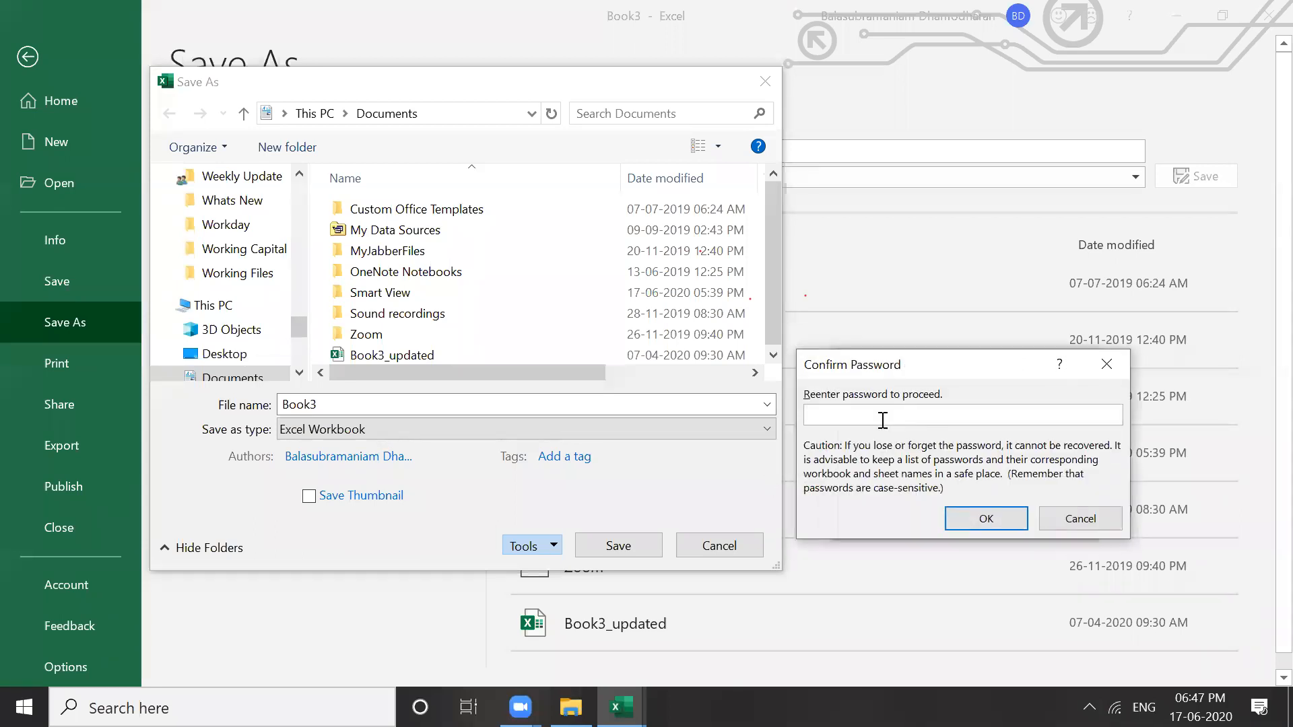
text(•••)
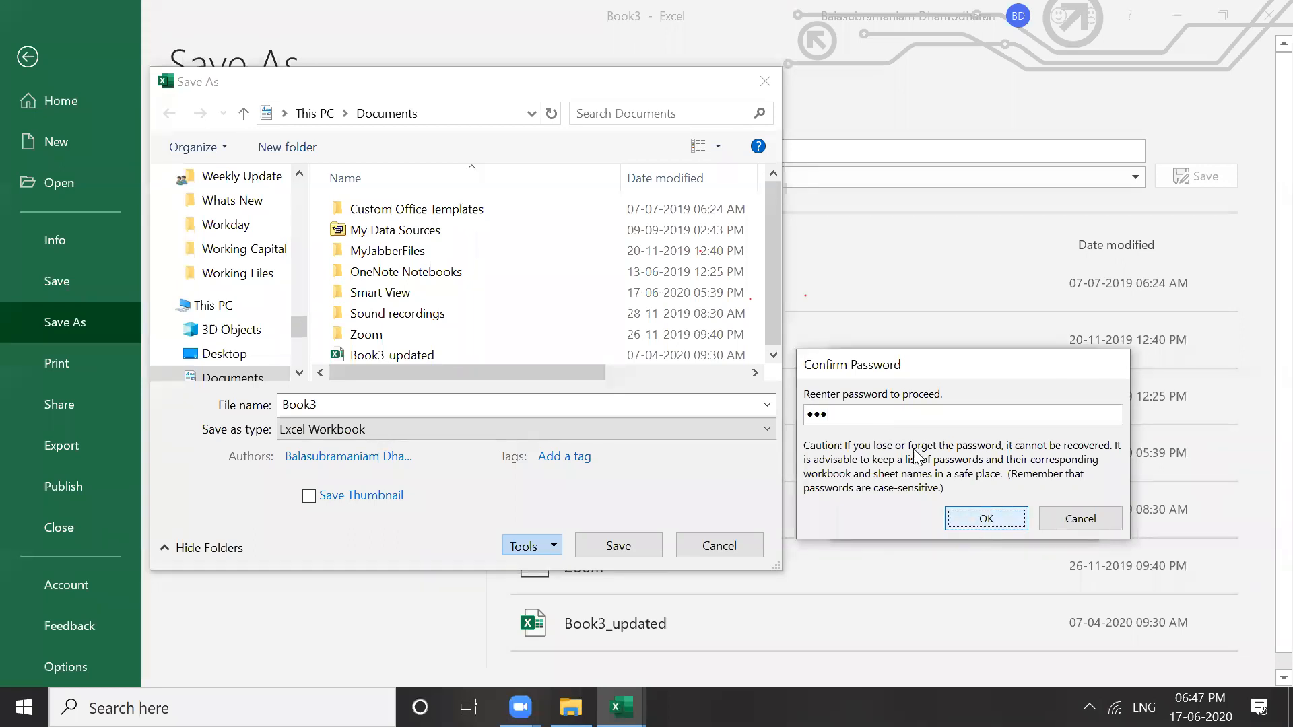
key(Return)
text(••)
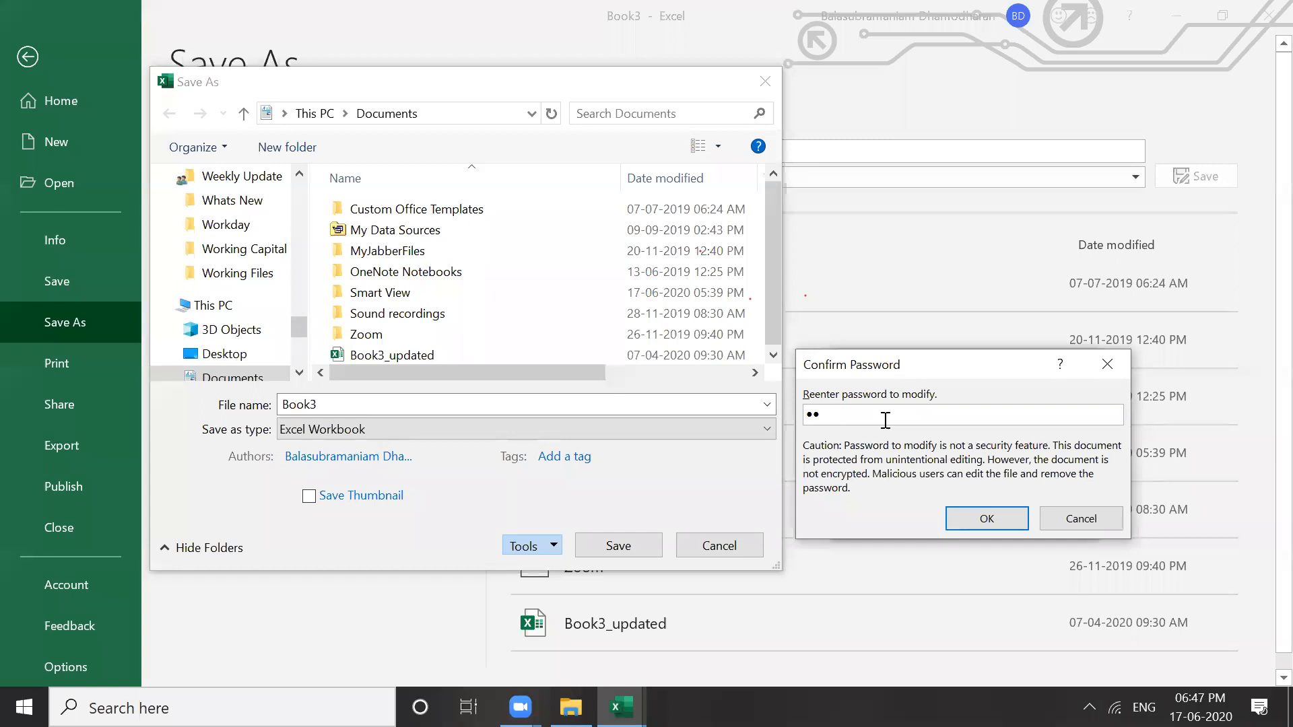
key(BackSpace)
key(BackSpace)
text(•••)
Save the protected workbook as 'Modified' in the Excel Assesment folder and close it
click(977, 520)
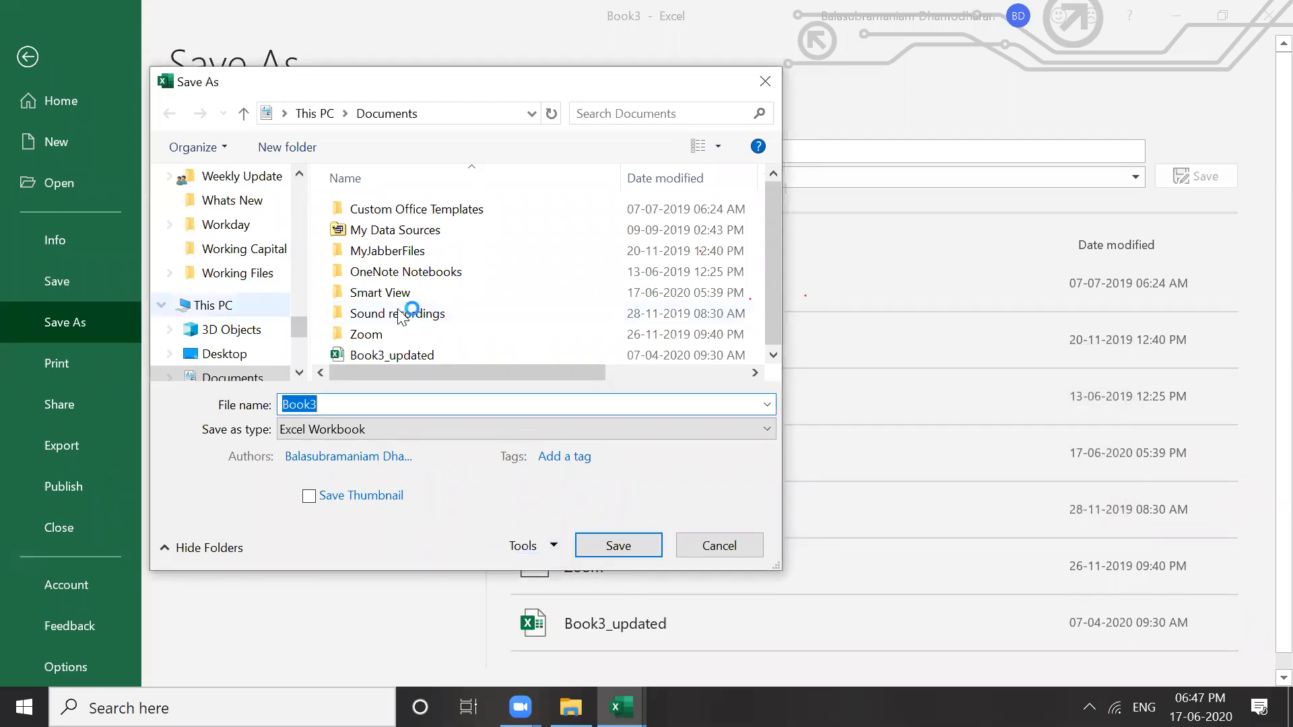
key(Return)
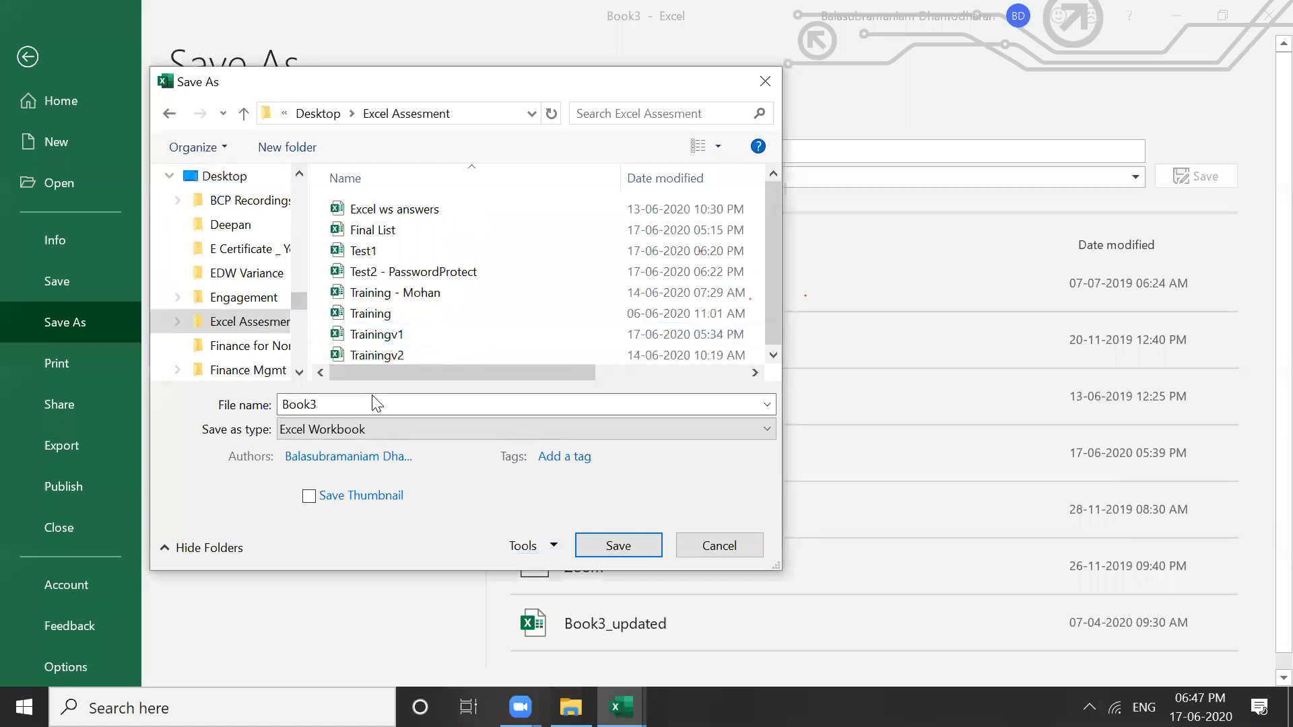
click(376, 402)
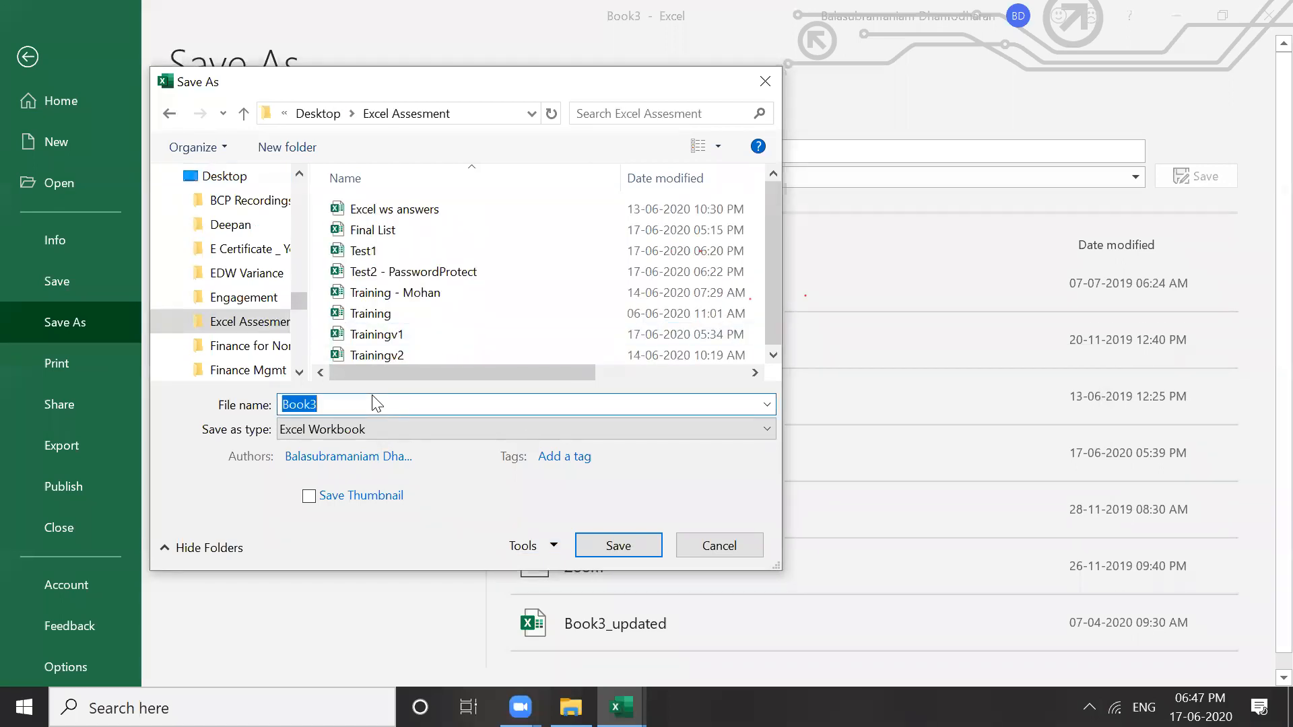
text(Modified)
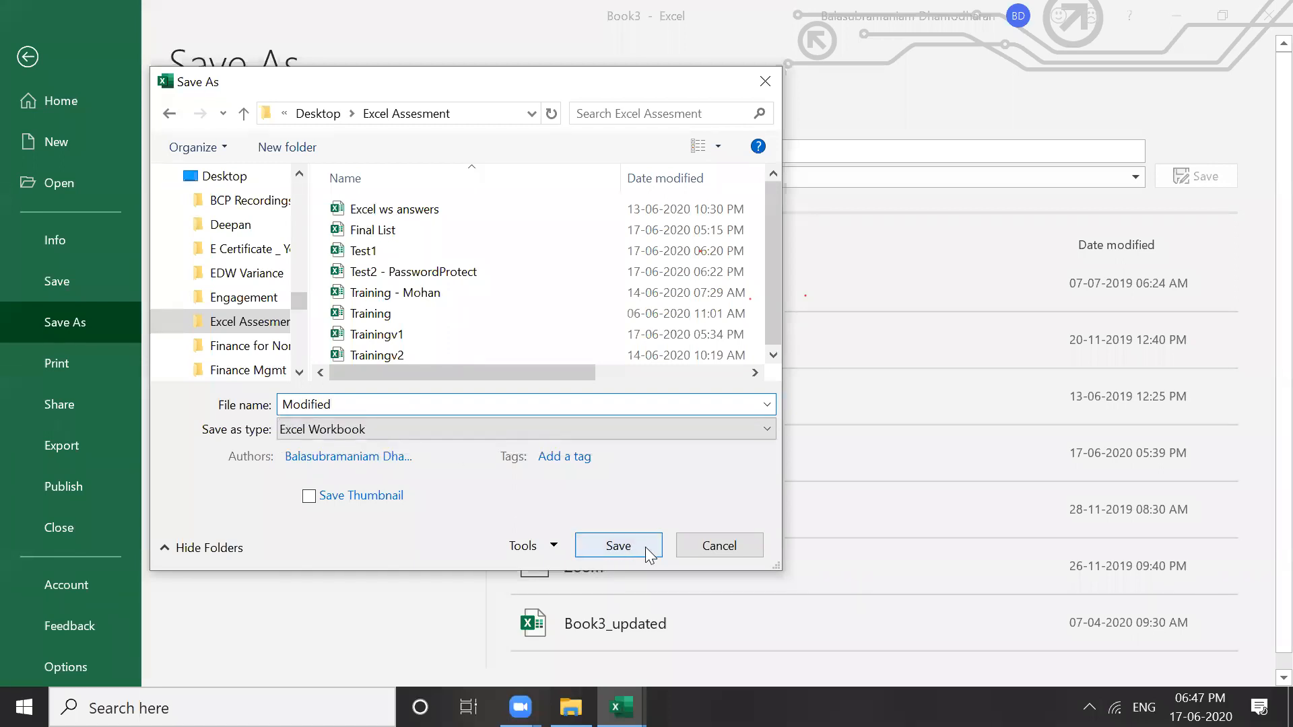
click(623, 547)
click(609, 546)
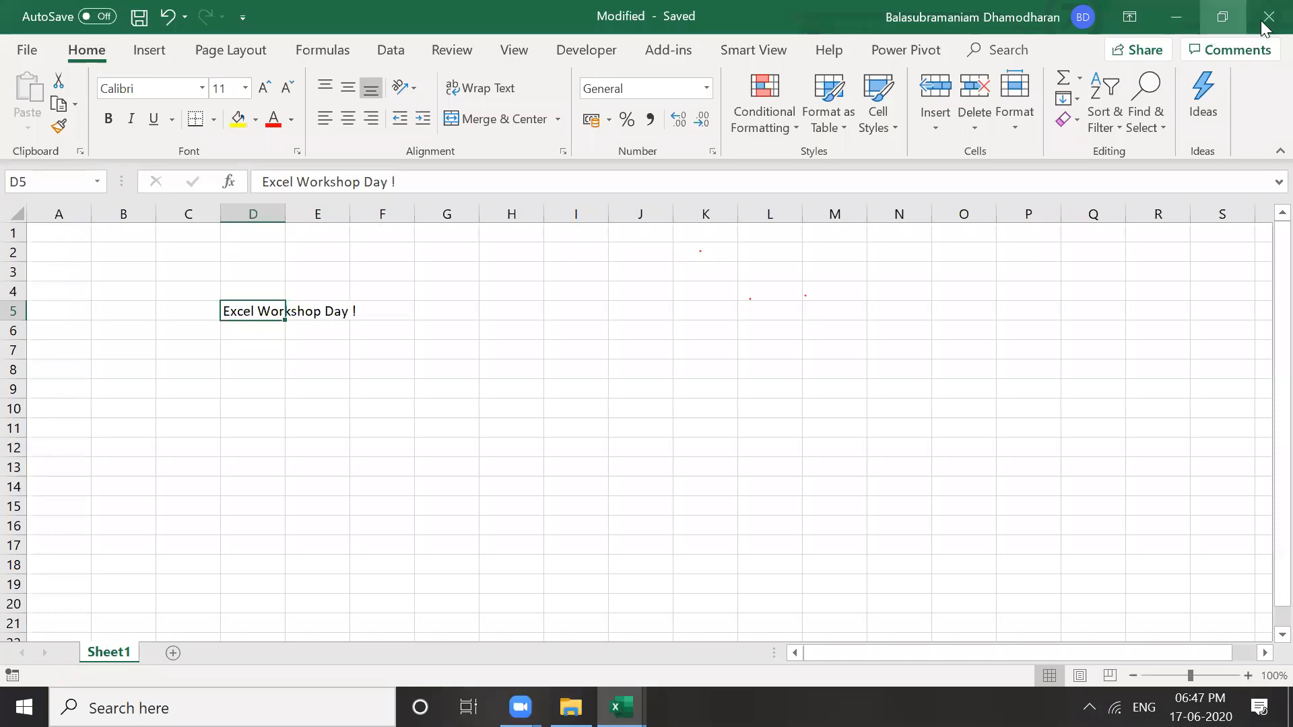
click(1265, 20)
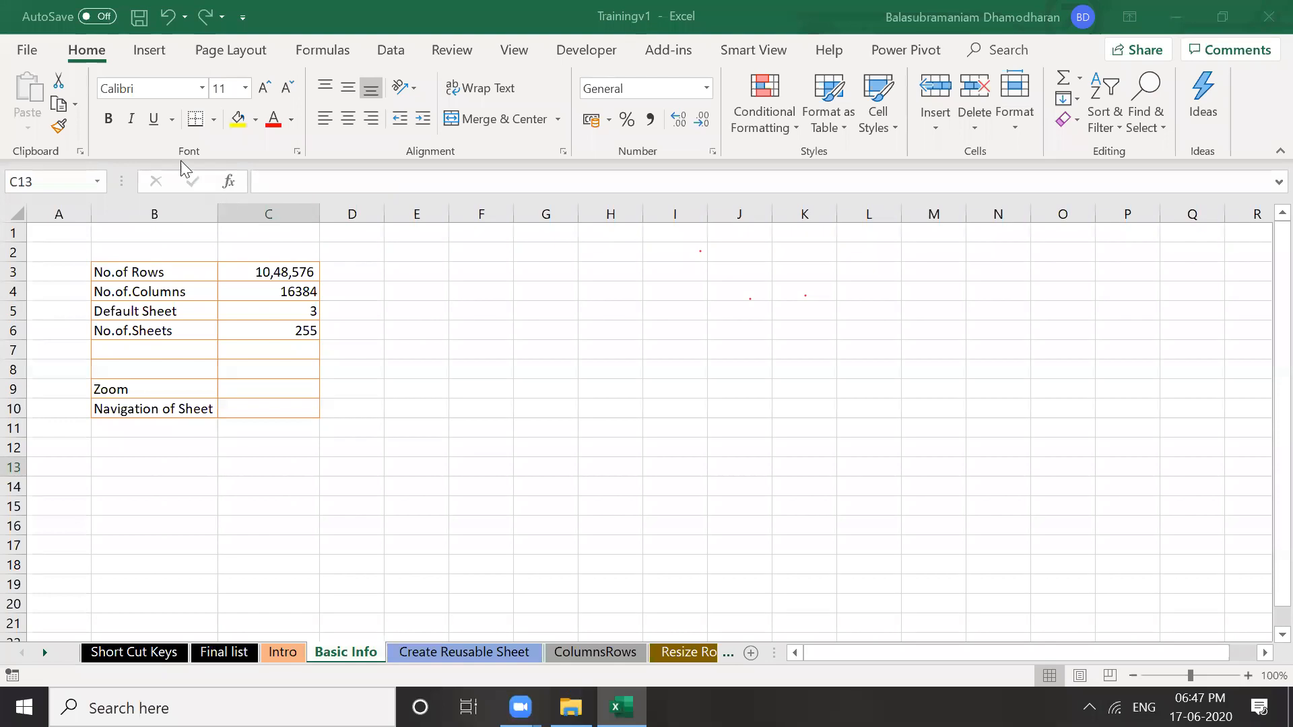
Find the Modified workbook in the Excel Assesment folder and open it
key(alt+Tab)
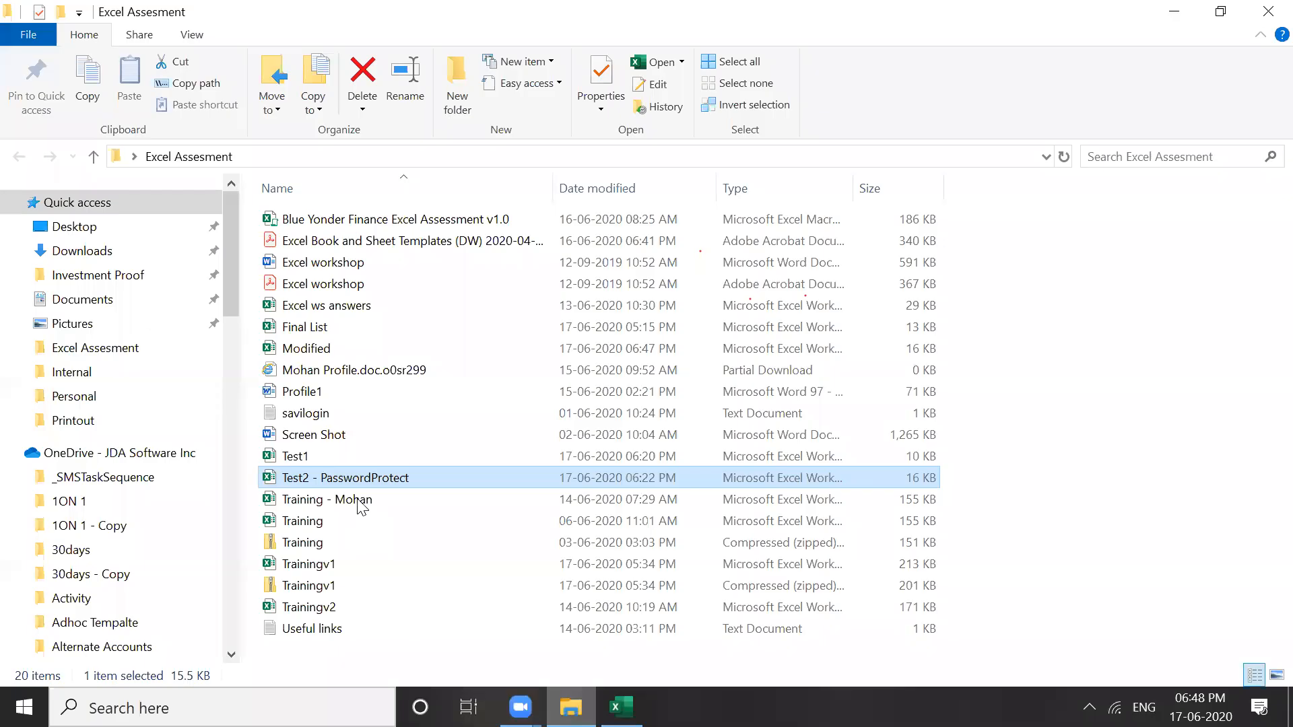
click(326, 353)
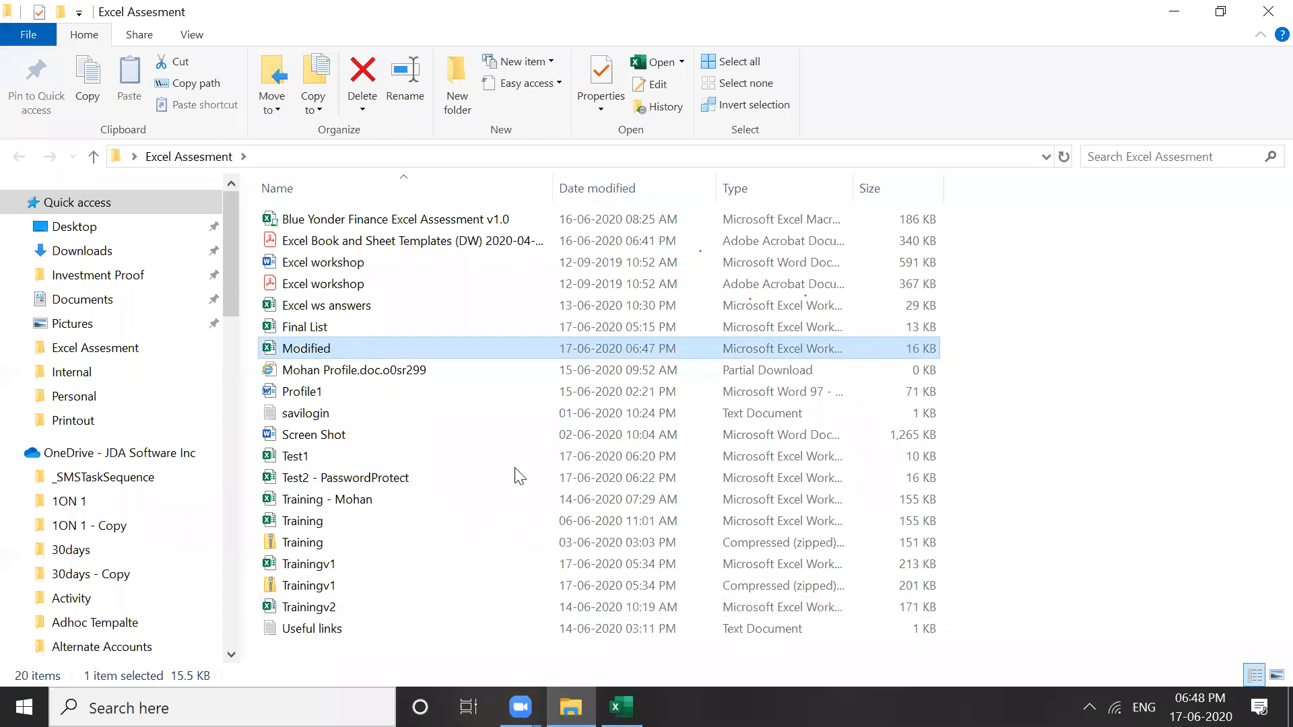
right_click(327, 349)
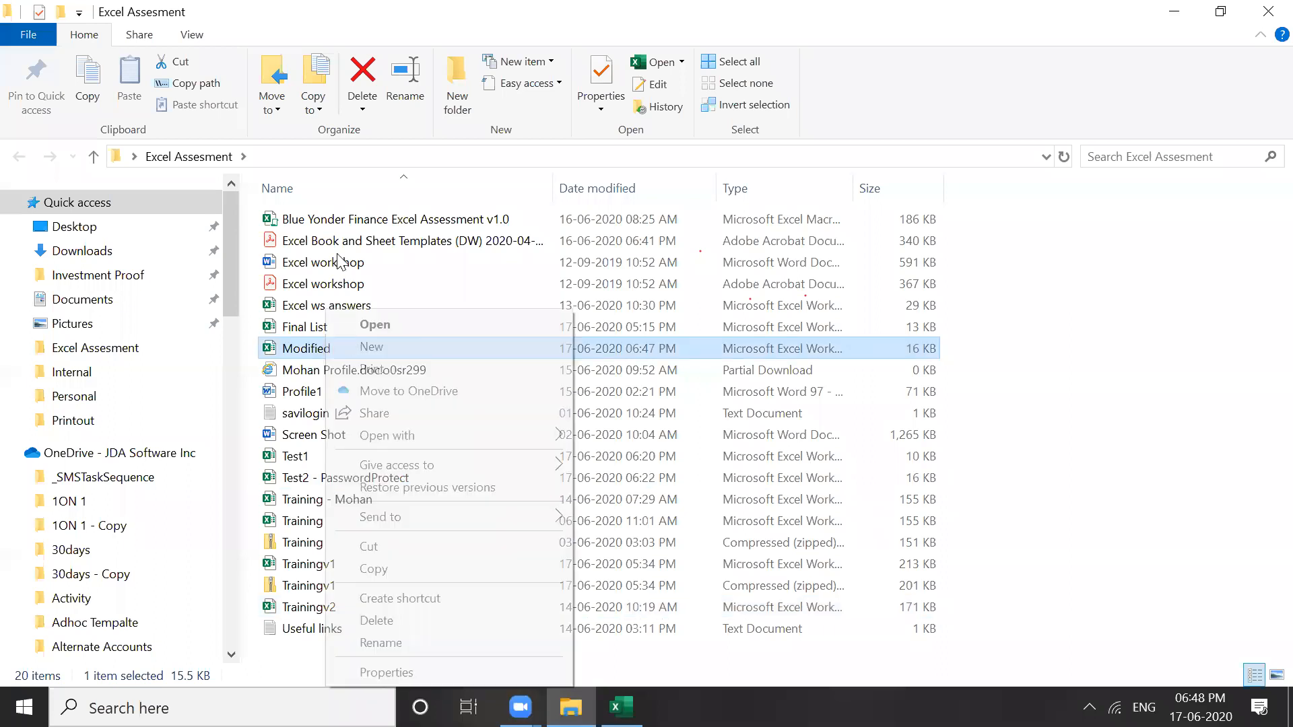
click(342, 392)
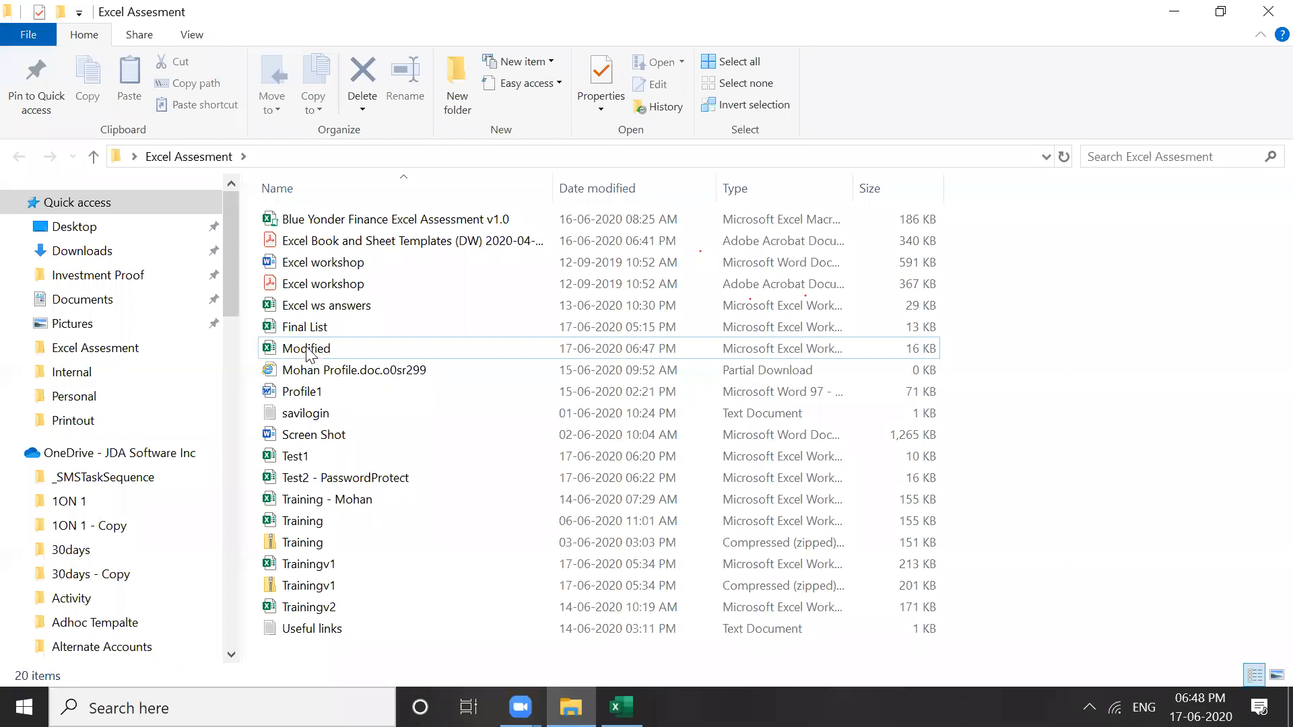
key(s)
key(s)
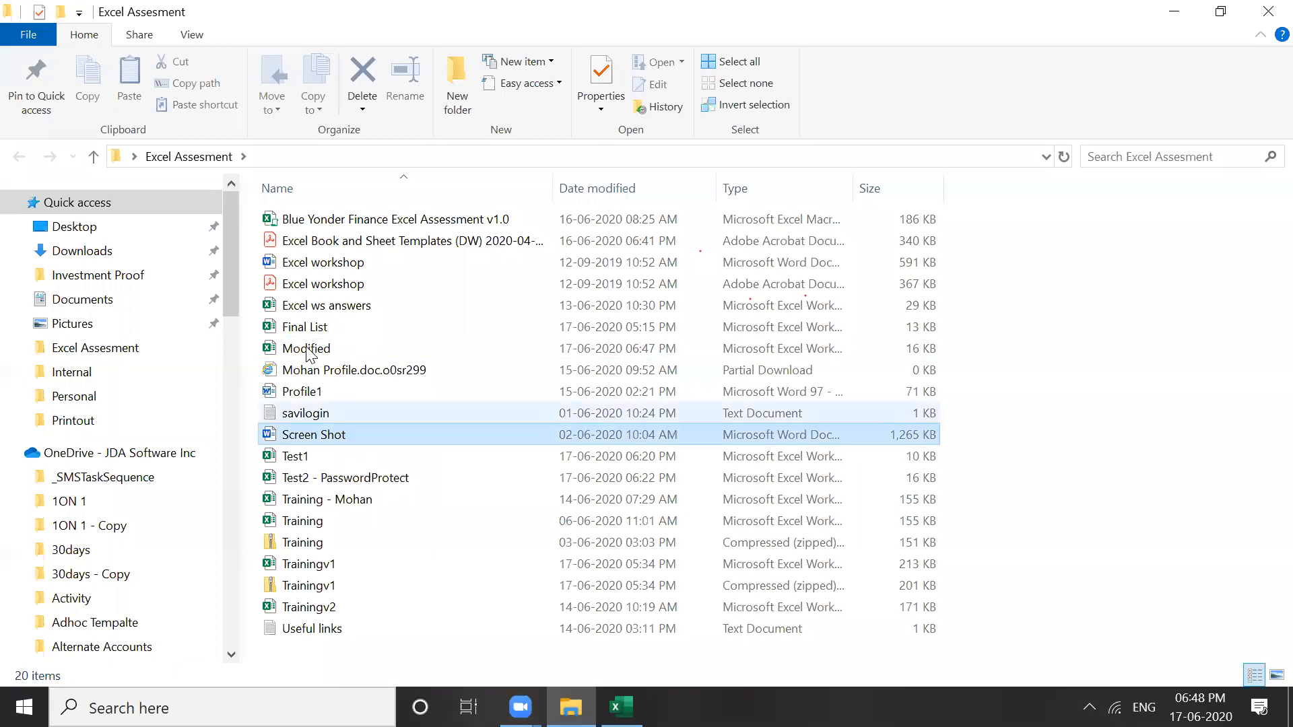
click(306, 350)
right_click(306, 350)
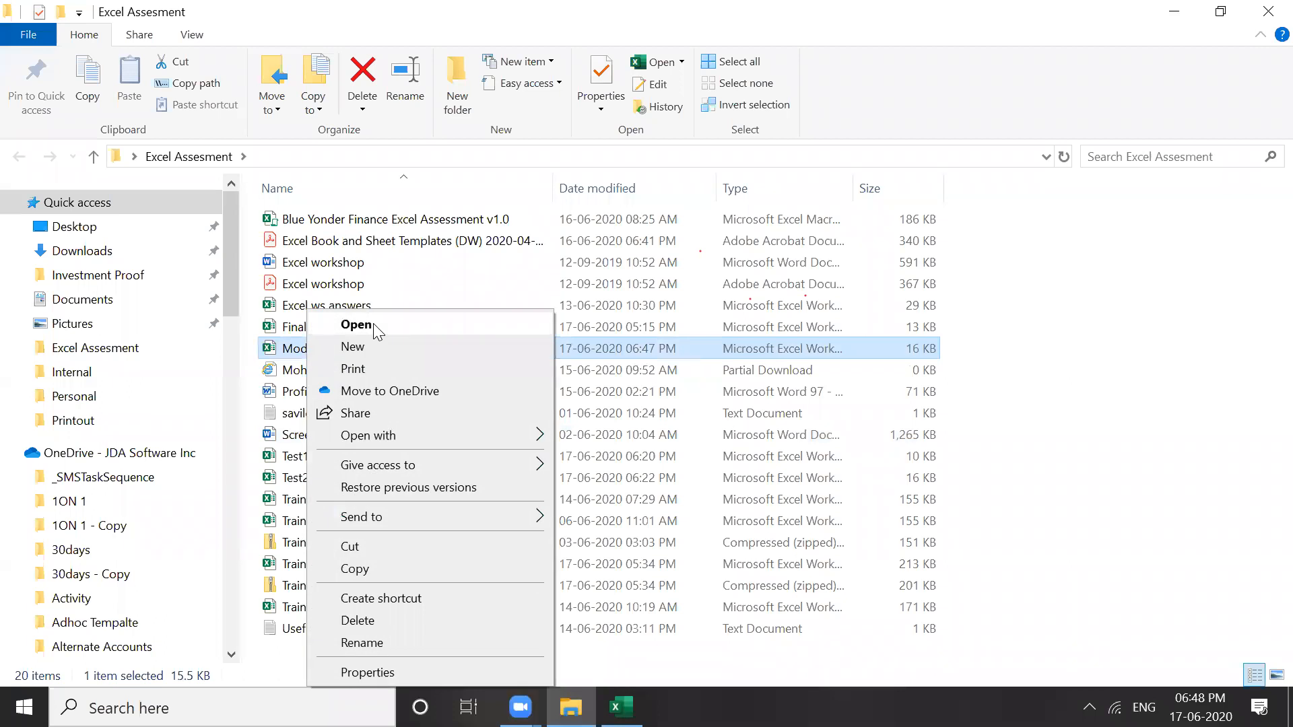
click(968, 539)
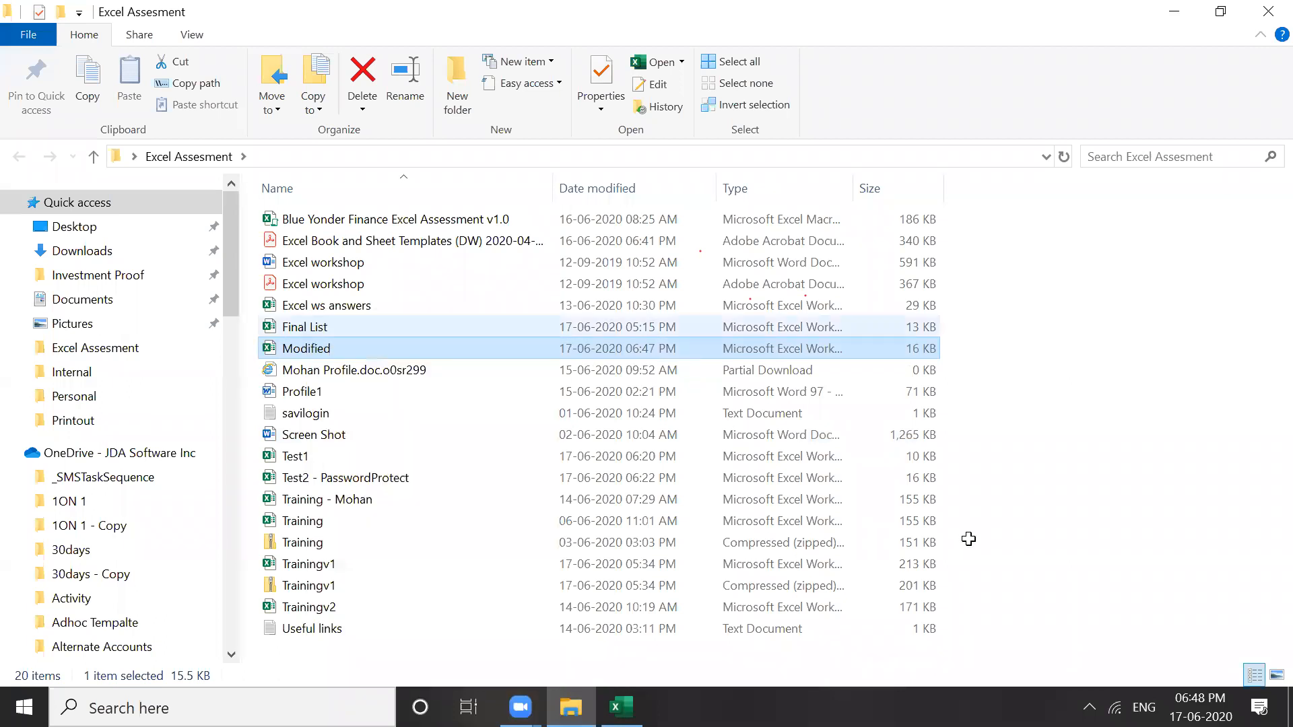
key(alt+Tab)
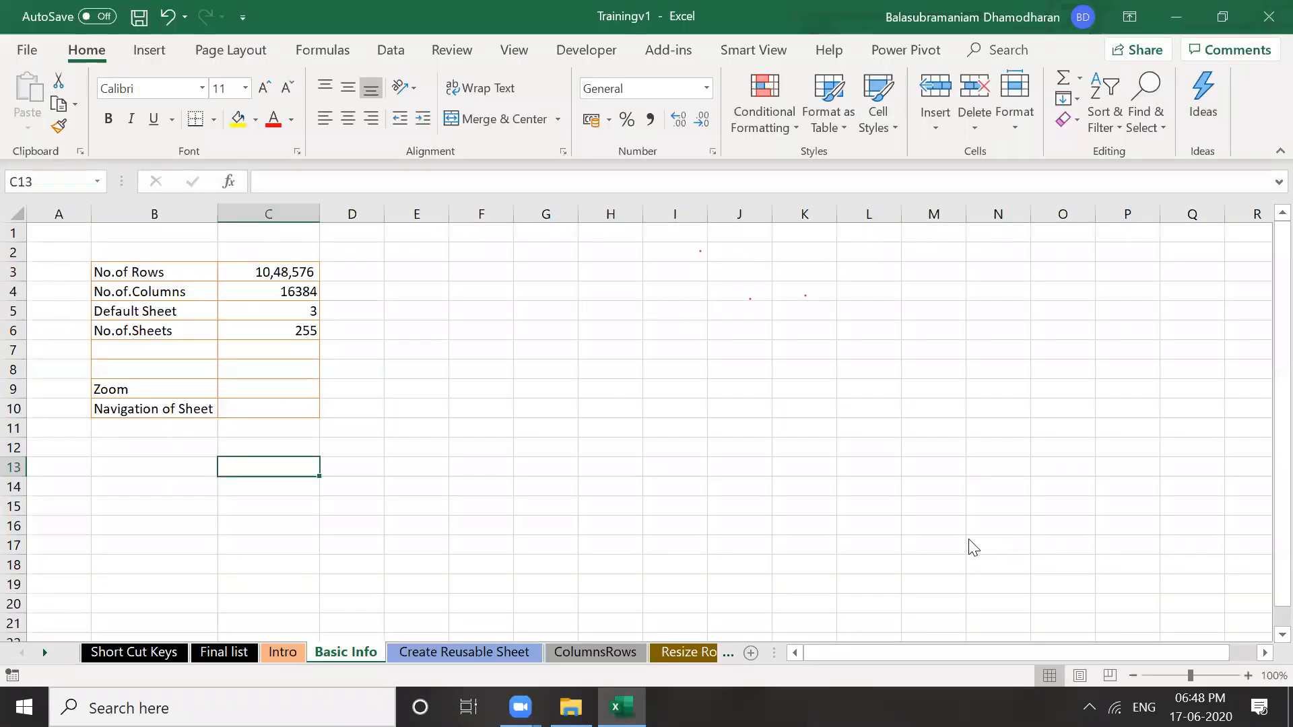
Enter the open password and the write-access password to unlock the Modified workbook
text(123)
click(965, 497)
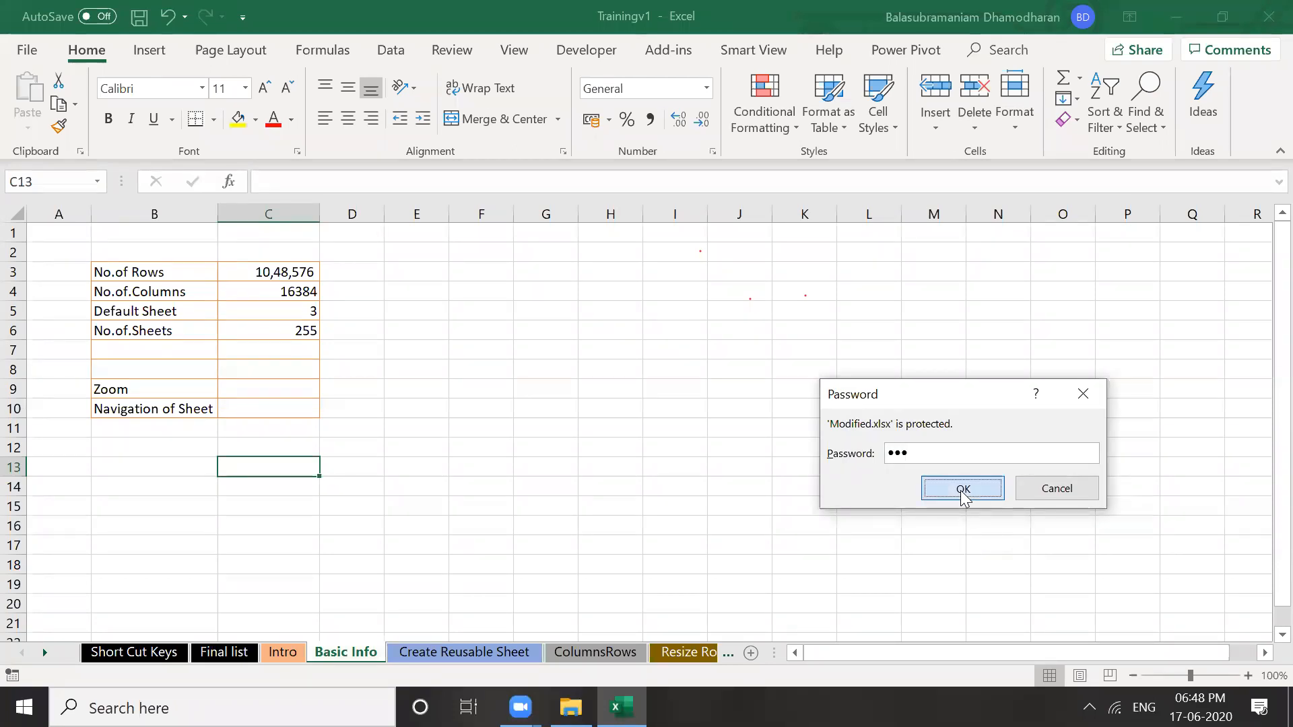
click(964, 497)
text(123)
click(963, 501)
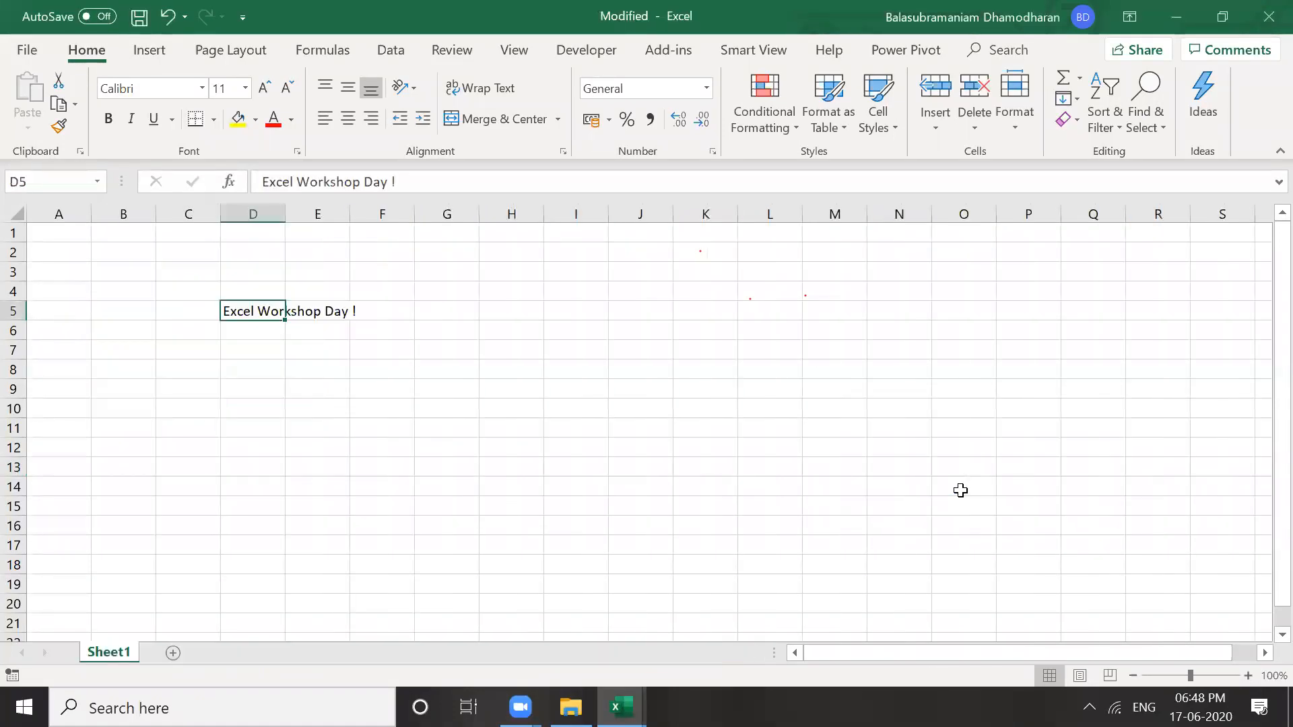
Check the 'Excel Workshop Day !' title sheet, then close the Modified workbook
click(318, 390)
click(247, 318)
click(497, 362)
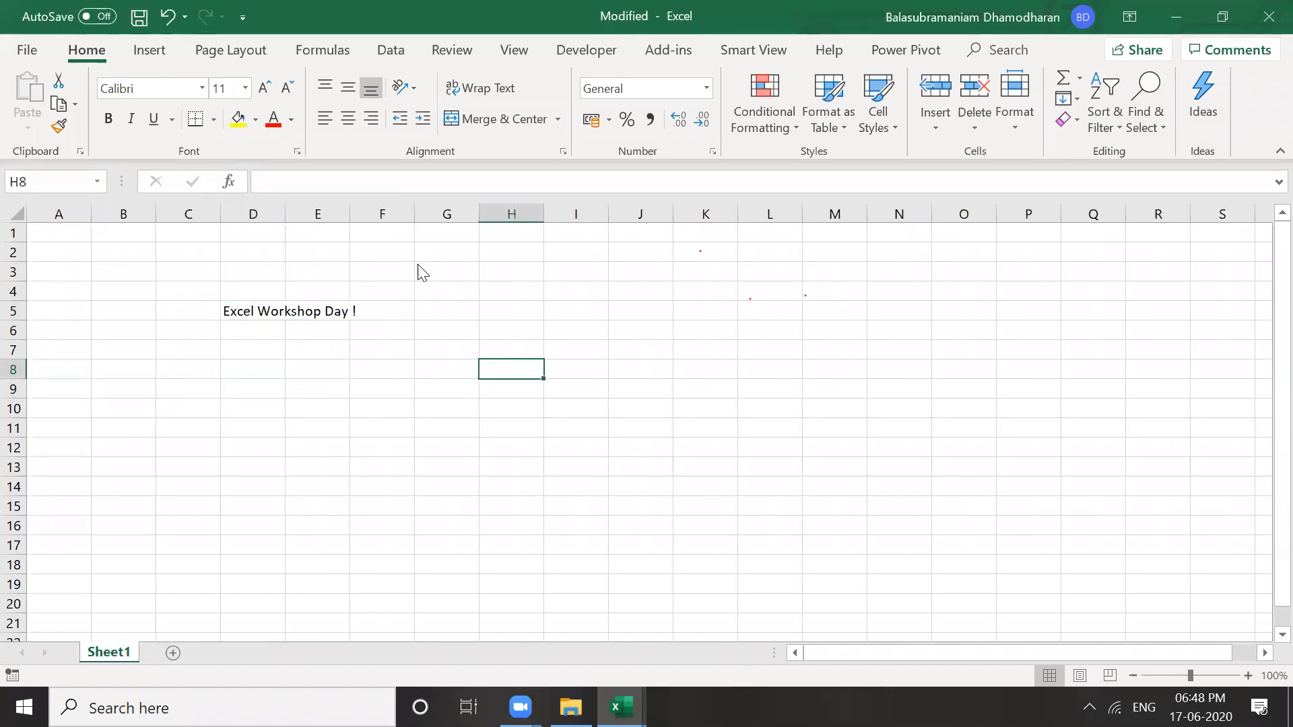
click(320, 148)
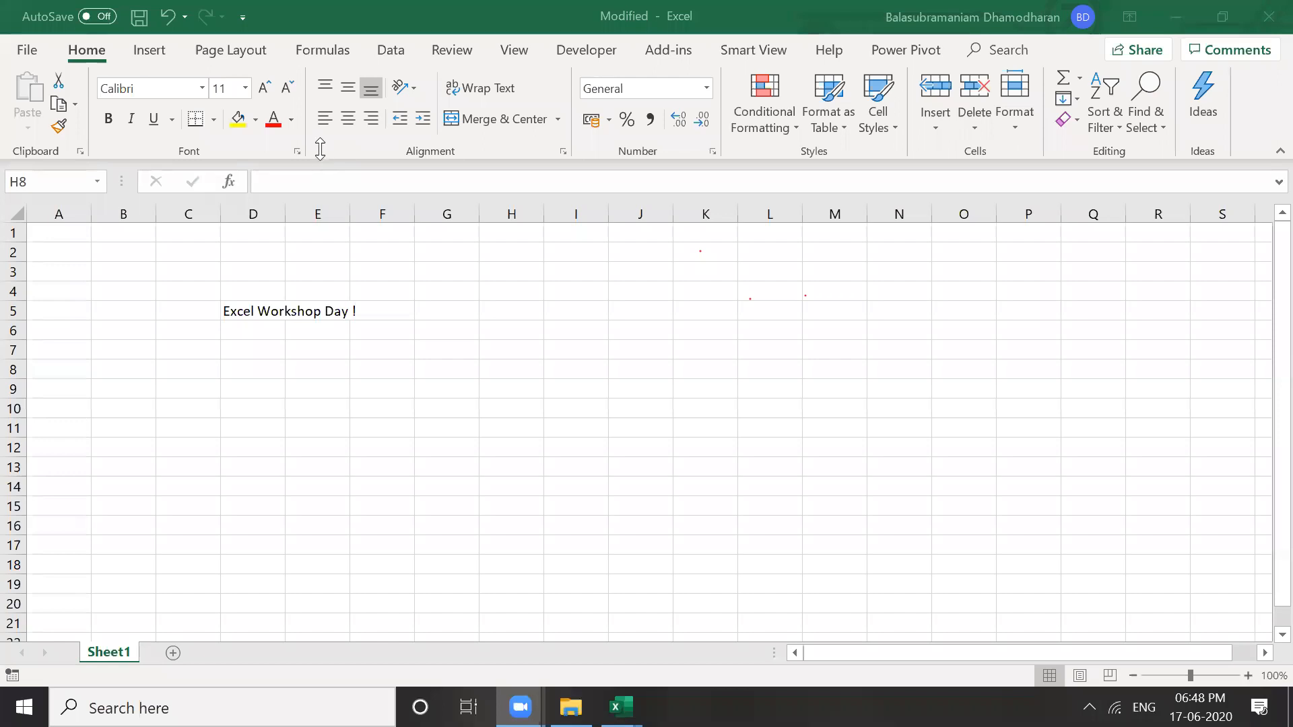
click(320, 149)
click(464, 197)
click(245, 45)
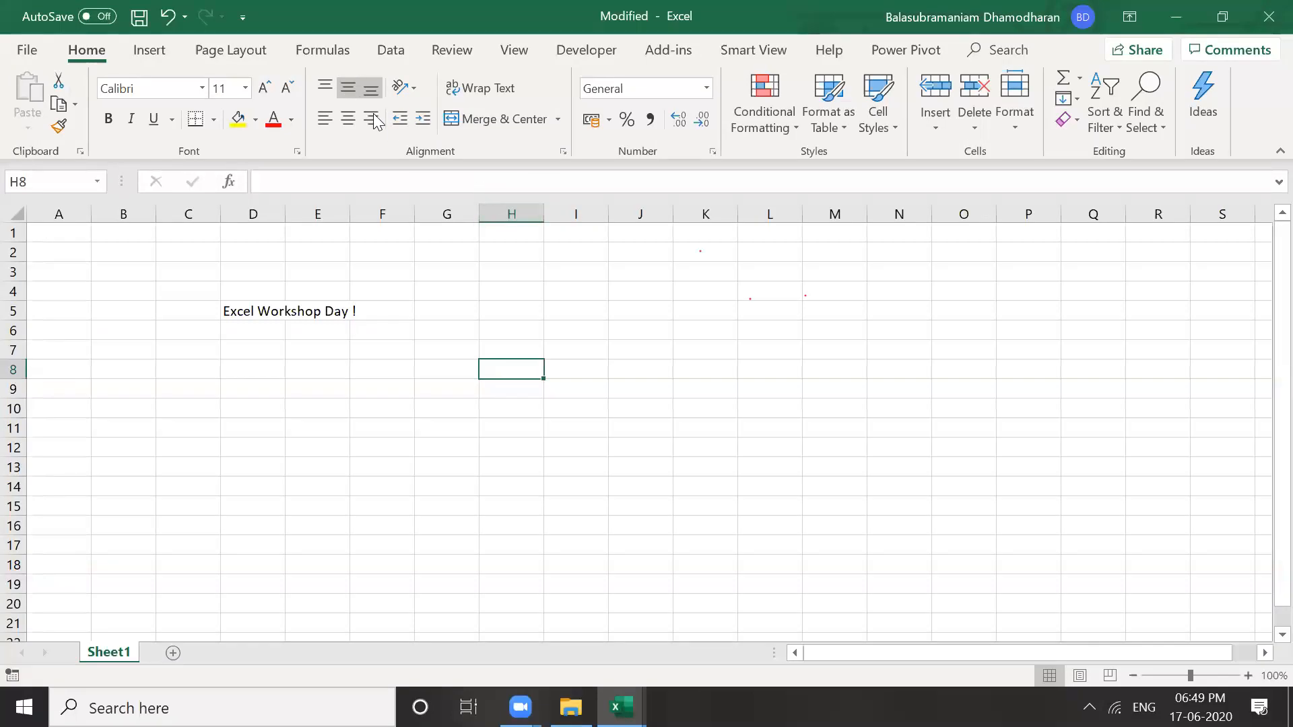
click(908, 429)
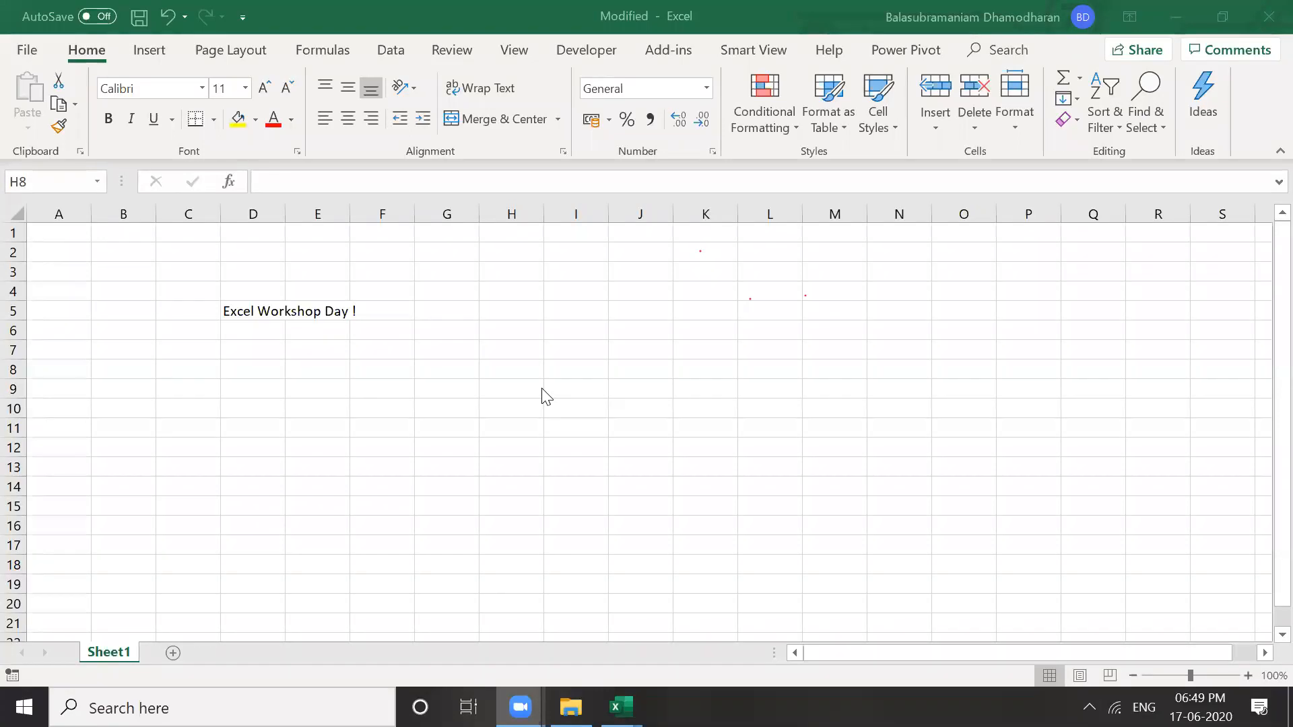
click(571, 473)
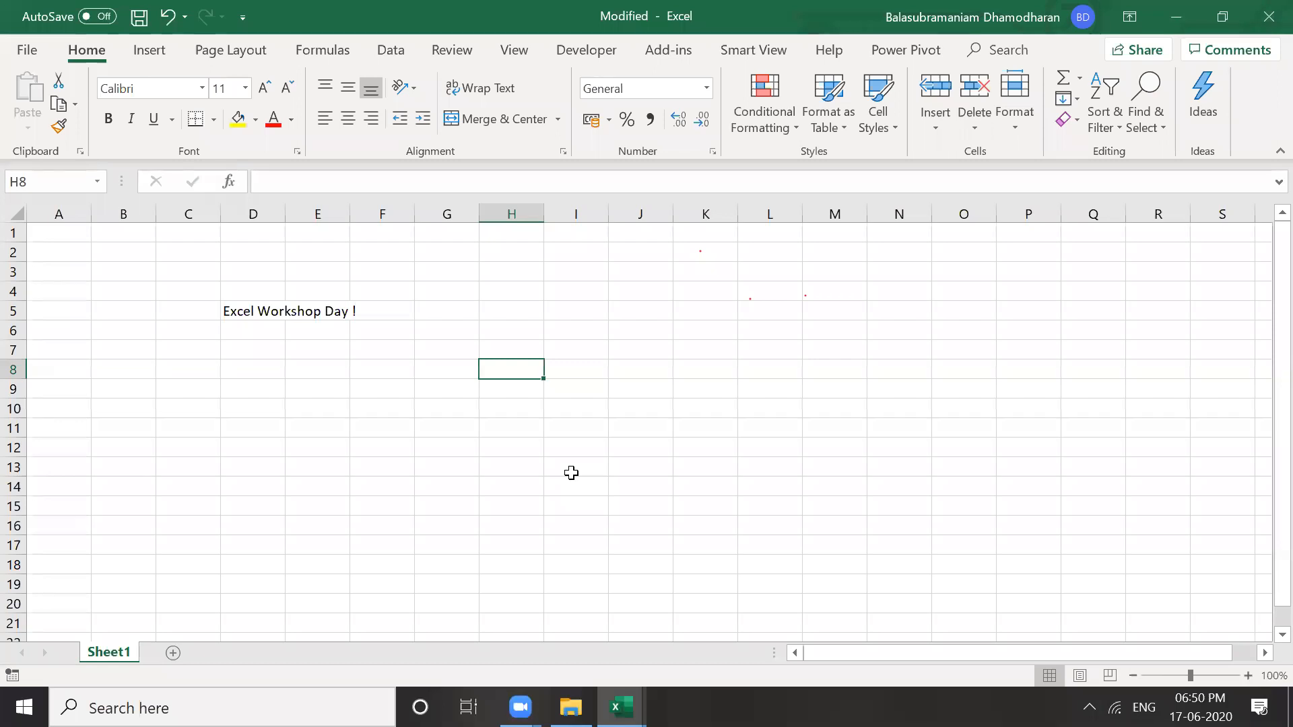
click(647, 438)
click(1269, 17)
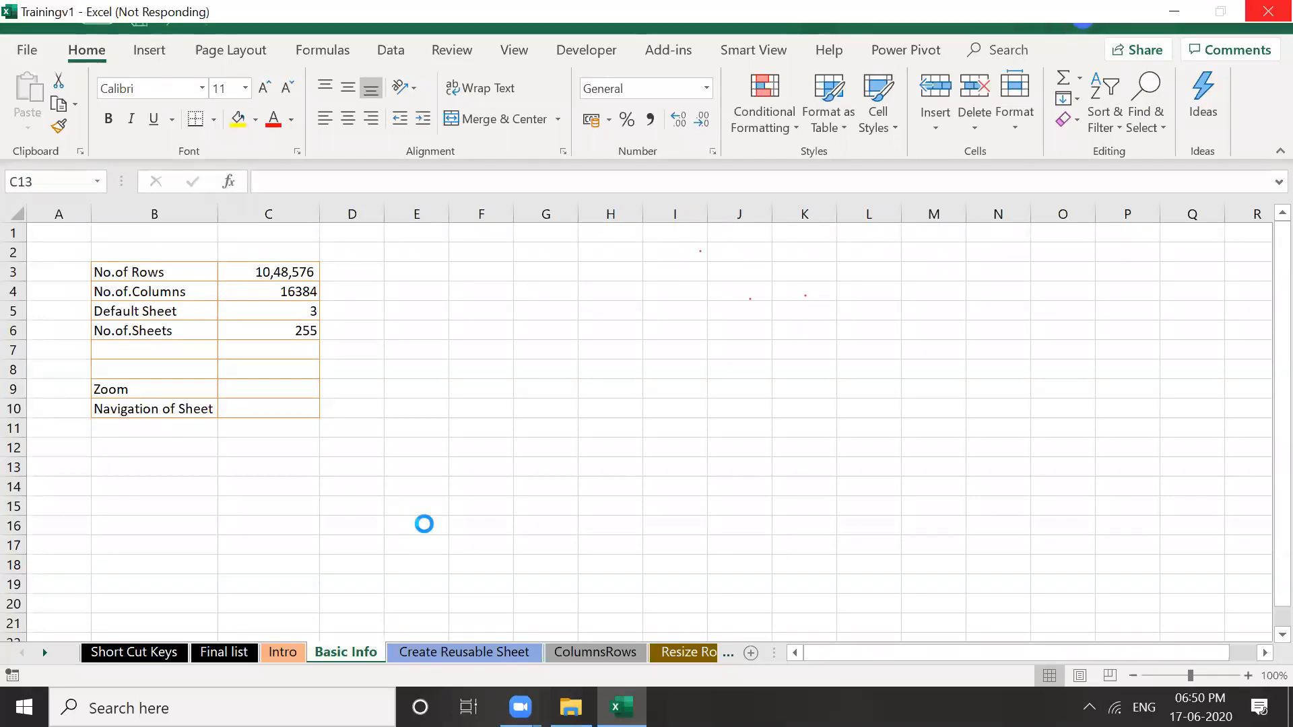
click(361, 390)
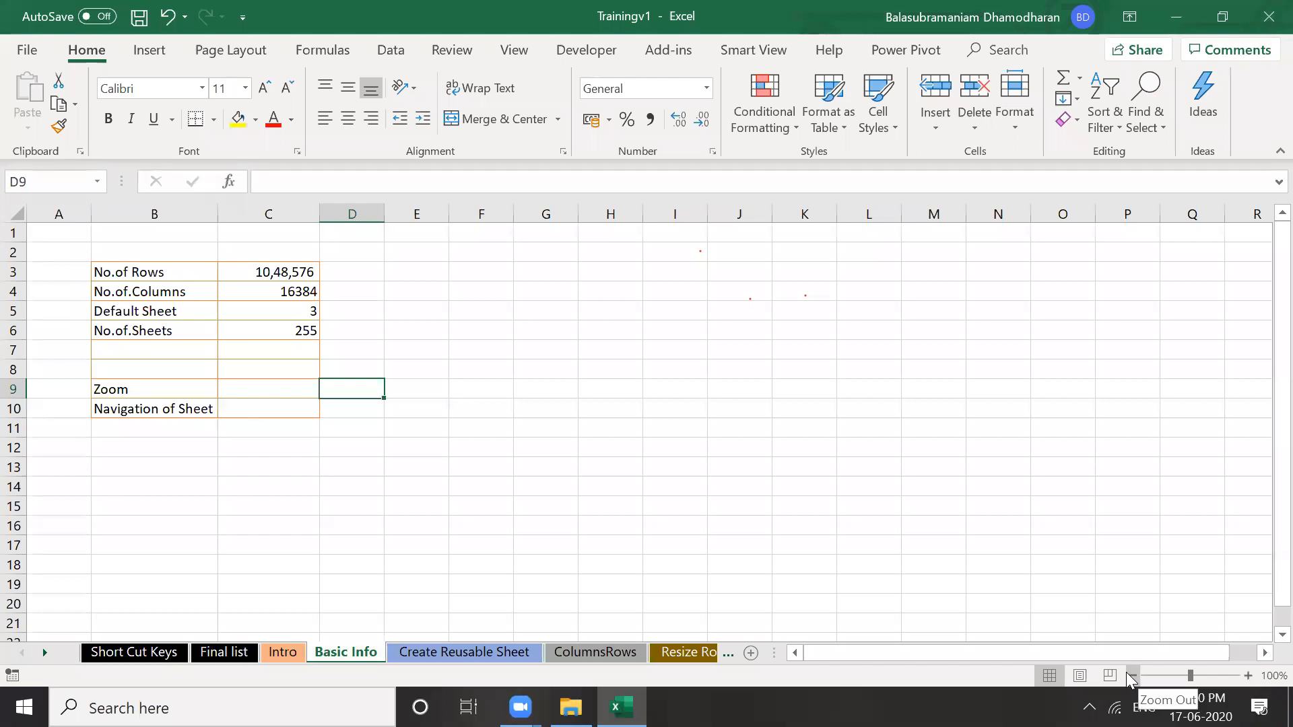
click(1246, 675)
click(1246, 675)
click(1246, 674)
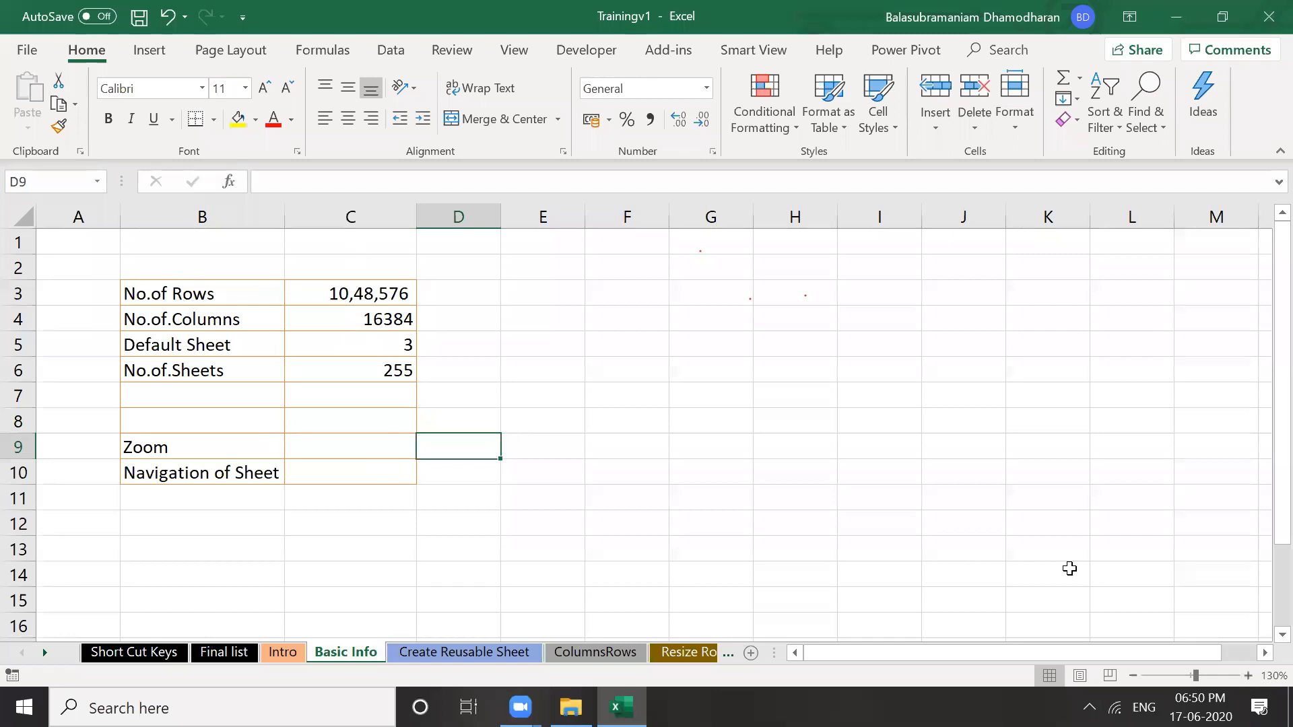
click(1133, 675)
click(1133, 675)
click(1133, 674)
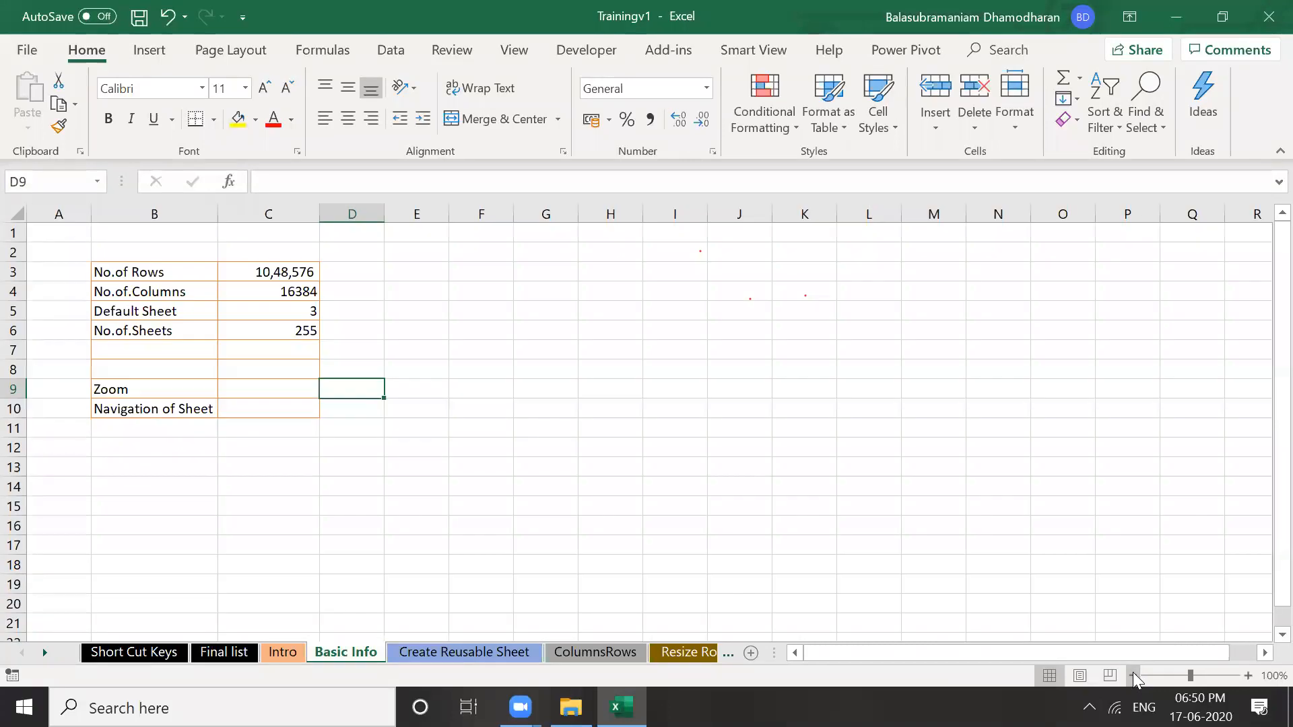
click(1132, 675)
click(1133, 674)
click(1133, 674)
click(1133, 675)
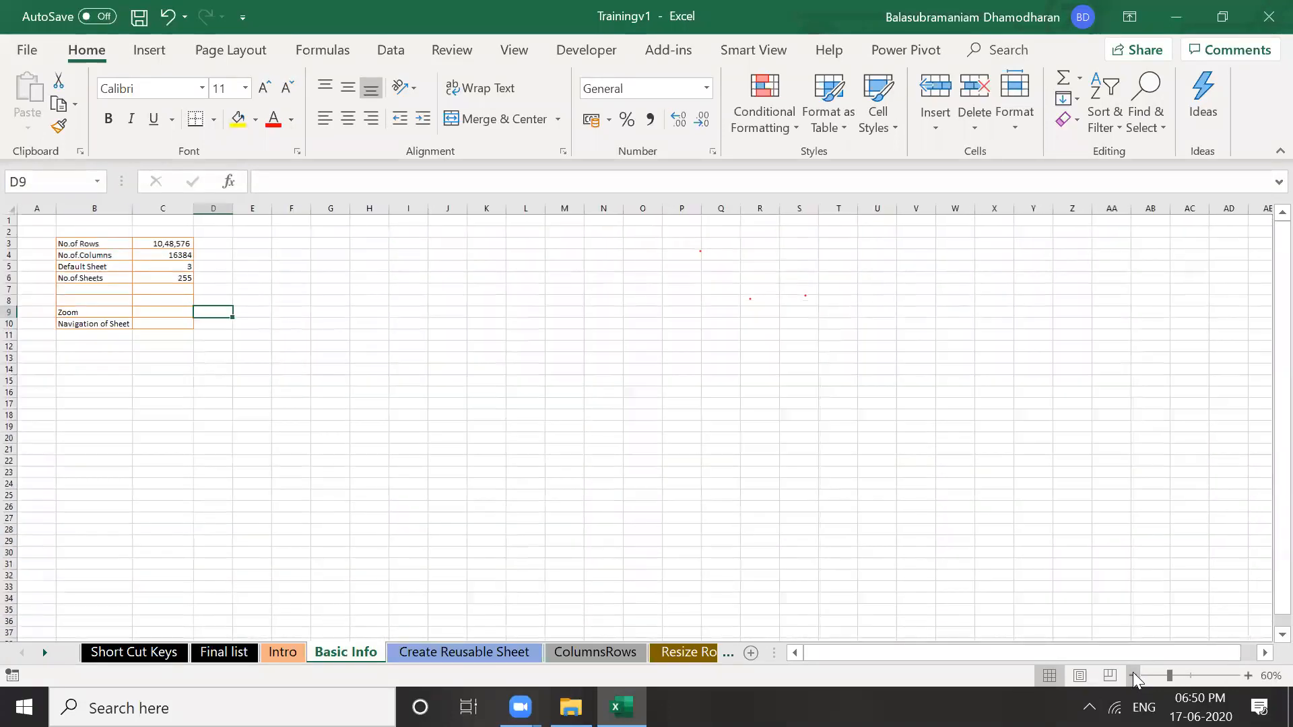
click(1248, 675)
click(1248, 676)
click(1020, 467)
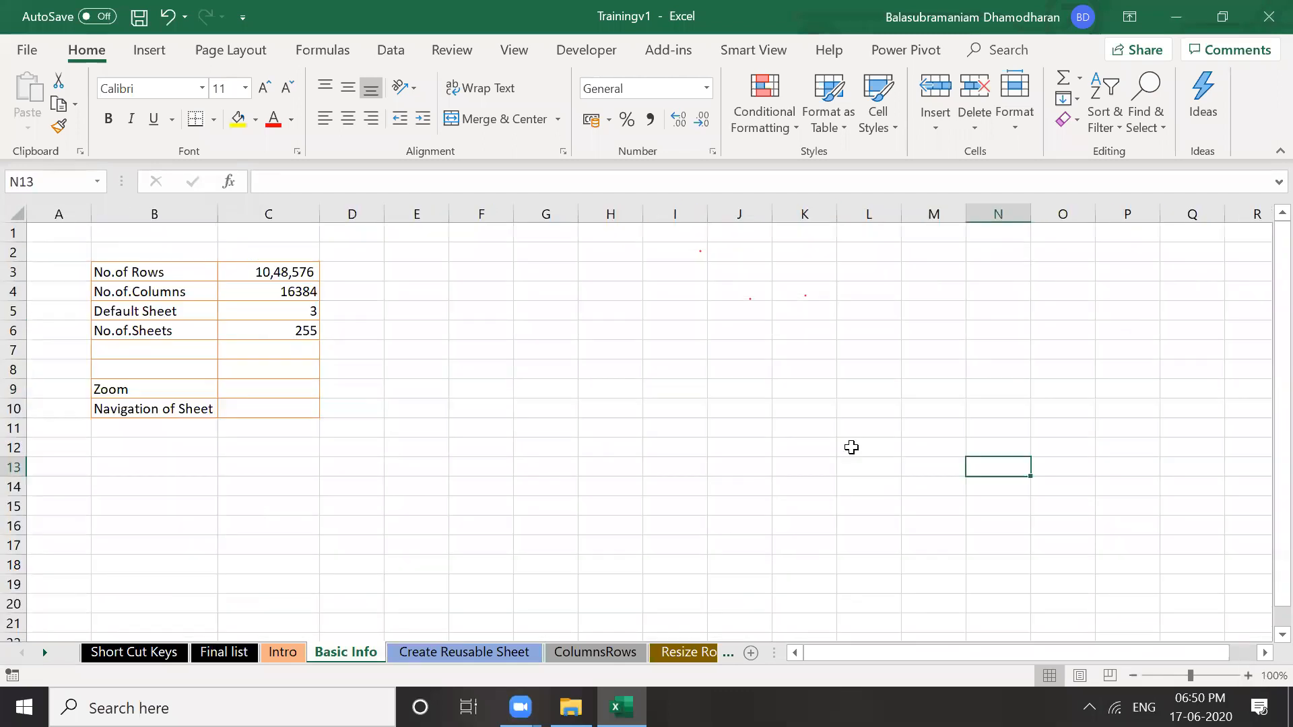
click(852, 448)
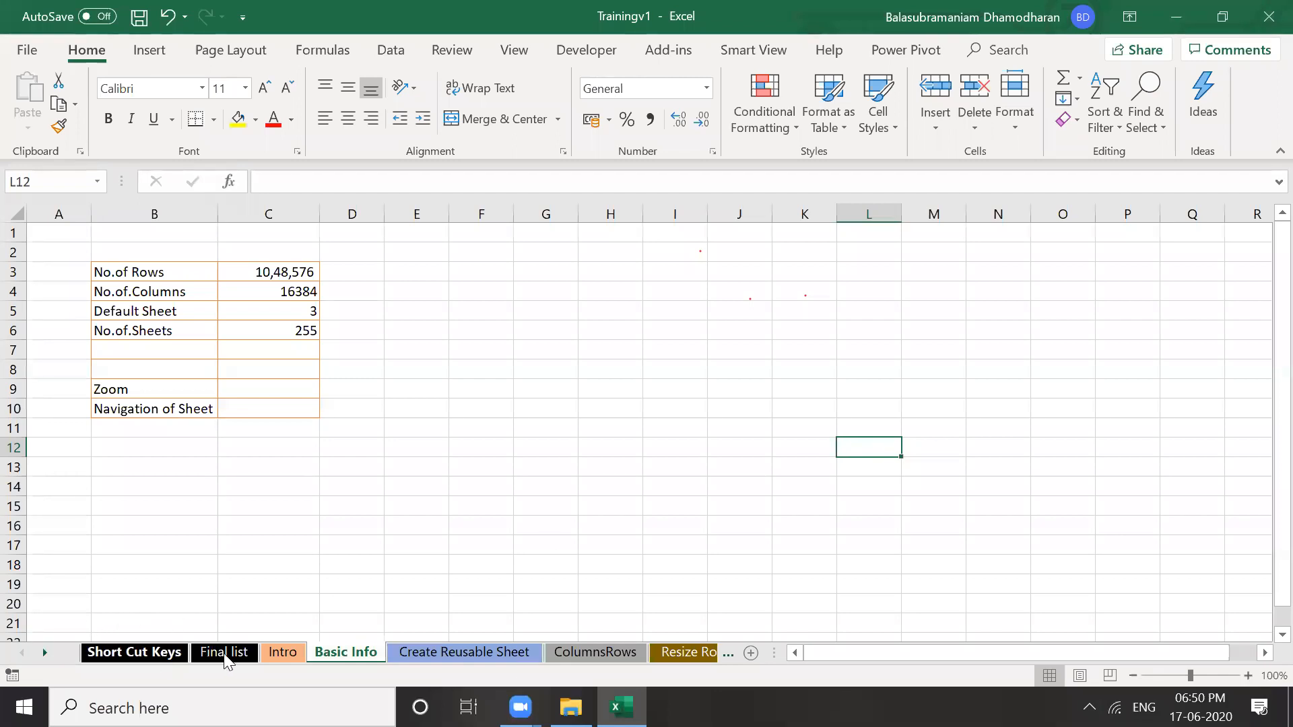
Step through the sheets to Basic Info, then Resize Rows Columns
key(ctrl+Page_Up)
key(ctrl+Page_Up)
key(ctrl+Page_Up)
key(ctrl+Page_Down)
key(ctrl+Page_Down)
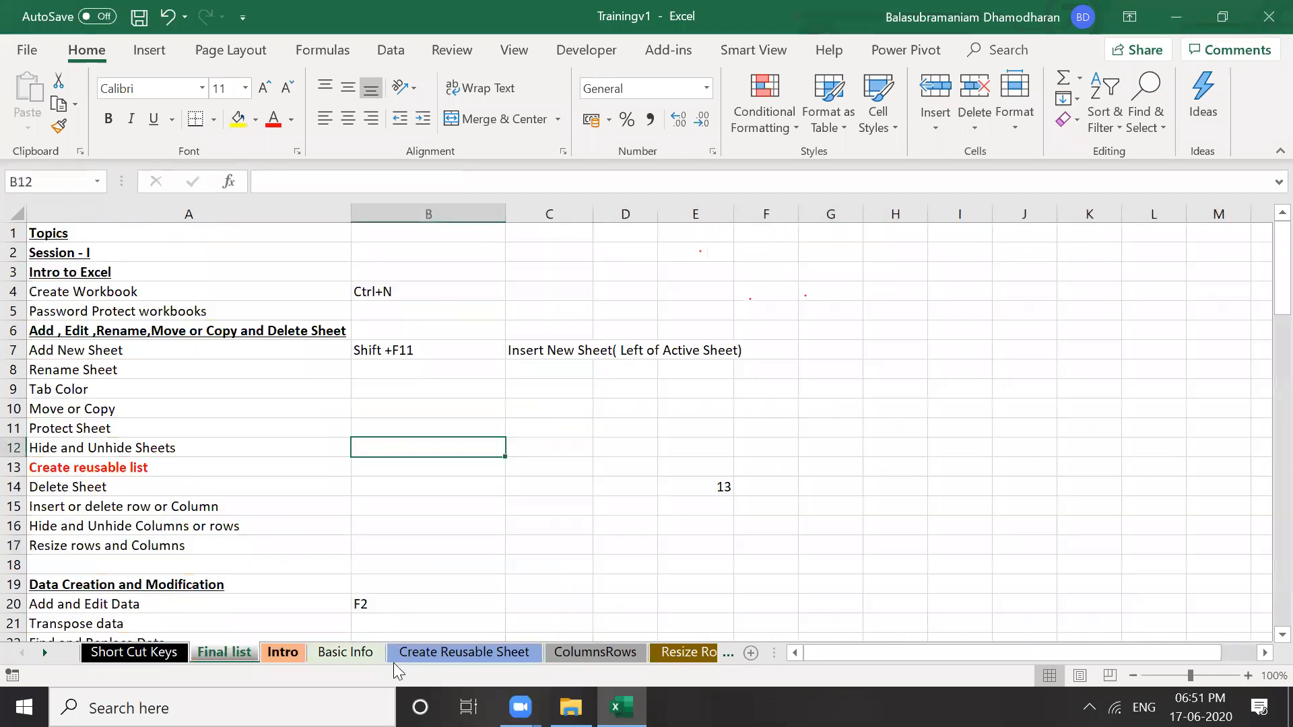
click(365, 656)
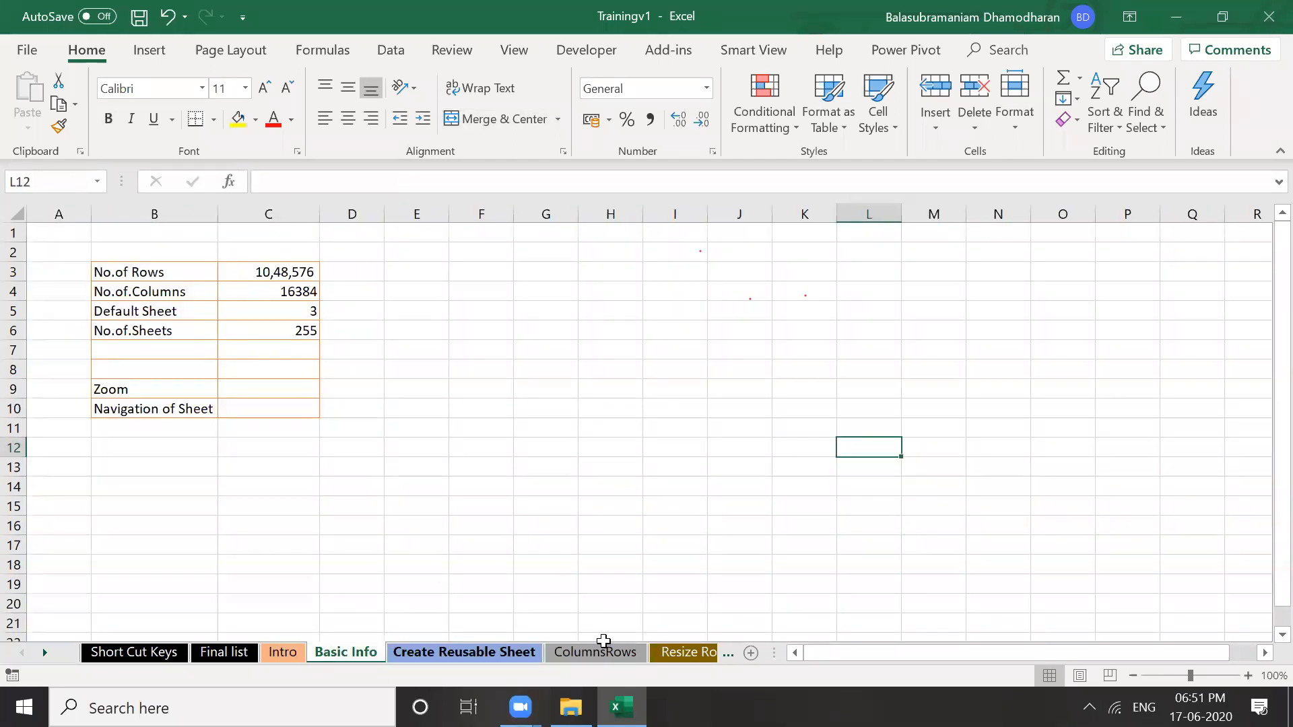
click(670, 647)
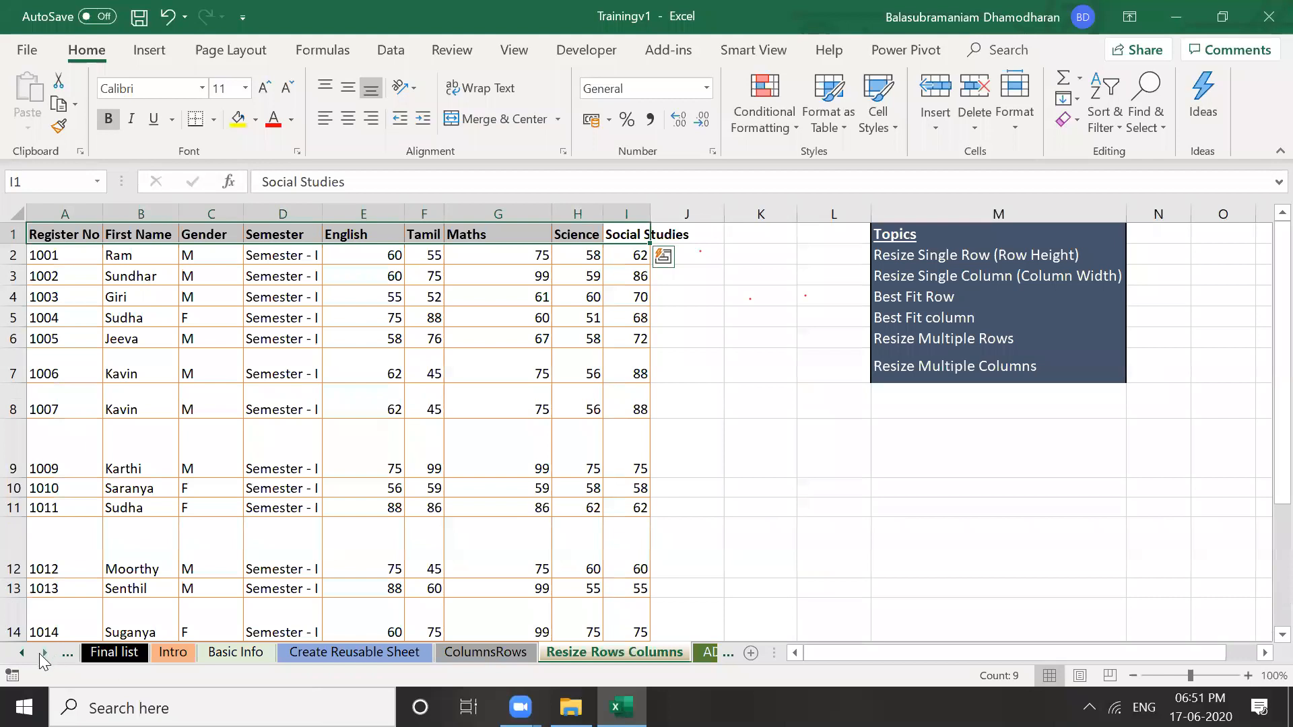
Scroll the sheet tabs to the end and open the Pivot Table sheet
click(44, 651)
click(44, 652)
click(45, 652)
click(45, 652)
click(45, 652)
click(45, 652)
click(45, 652)
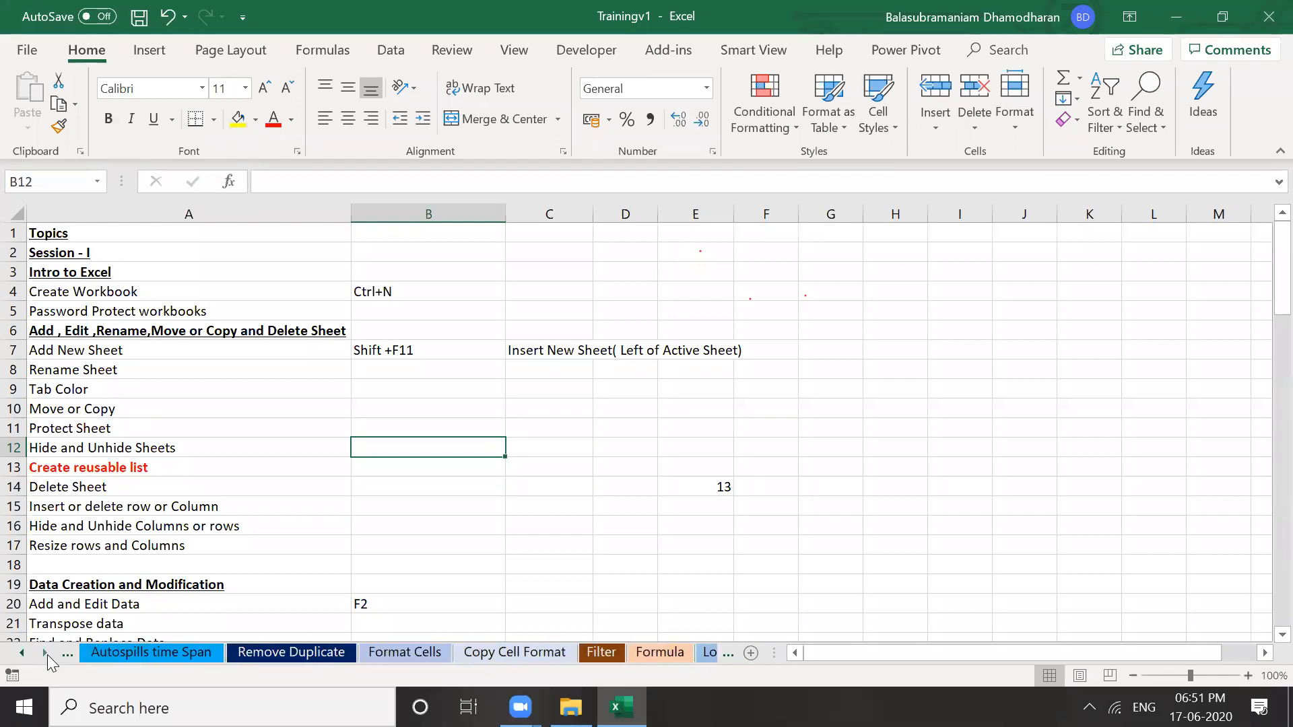
click(44, 652)
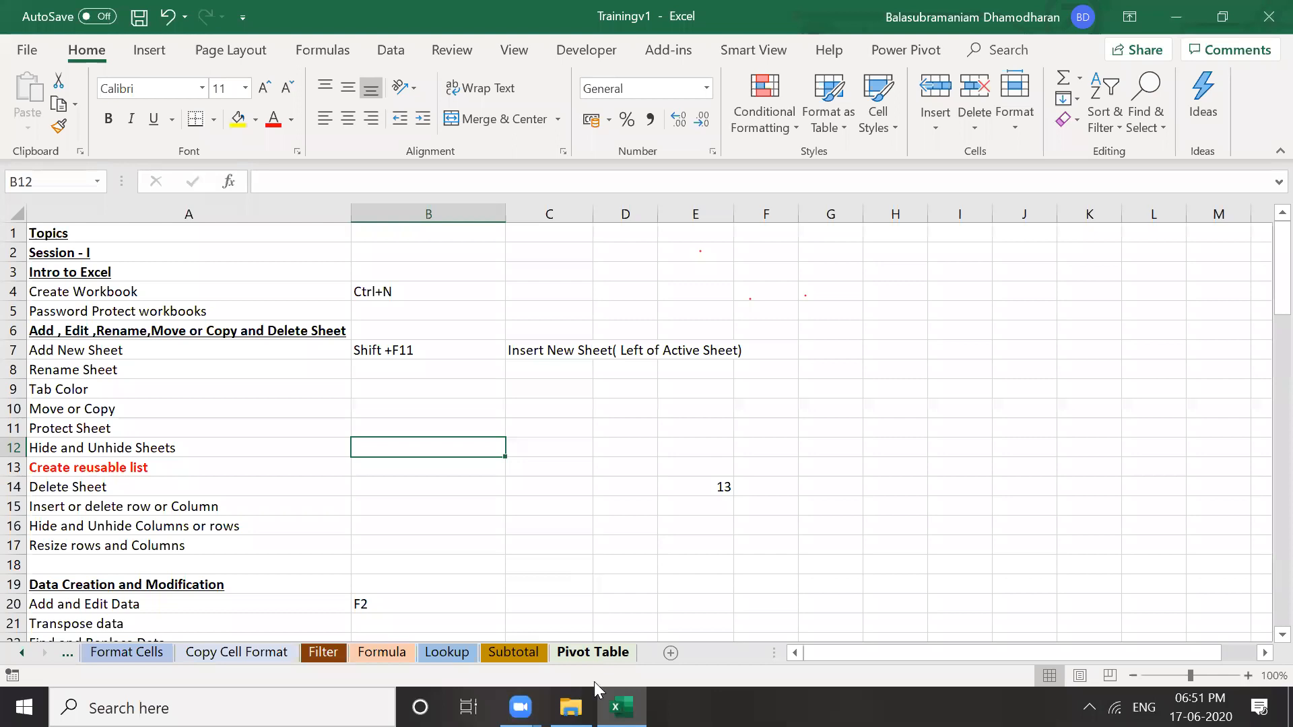
click(563, 565)
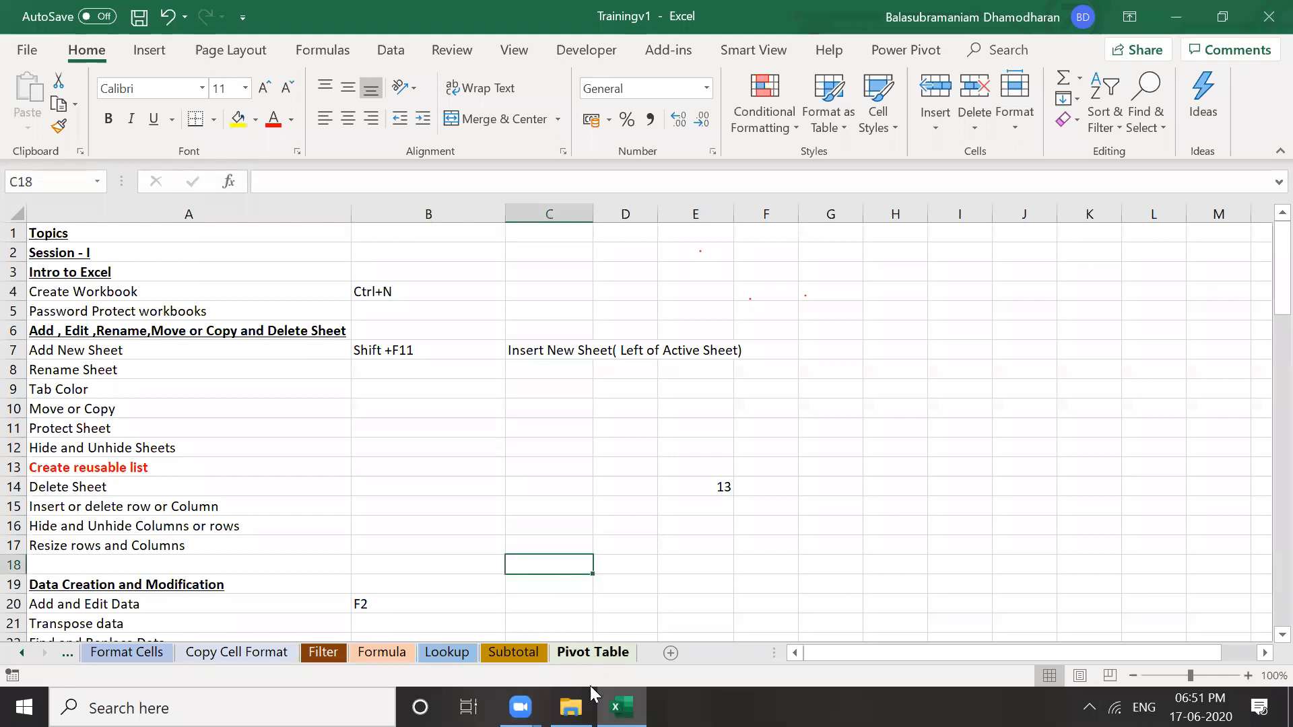
click(596, 653)
click(534, 585)
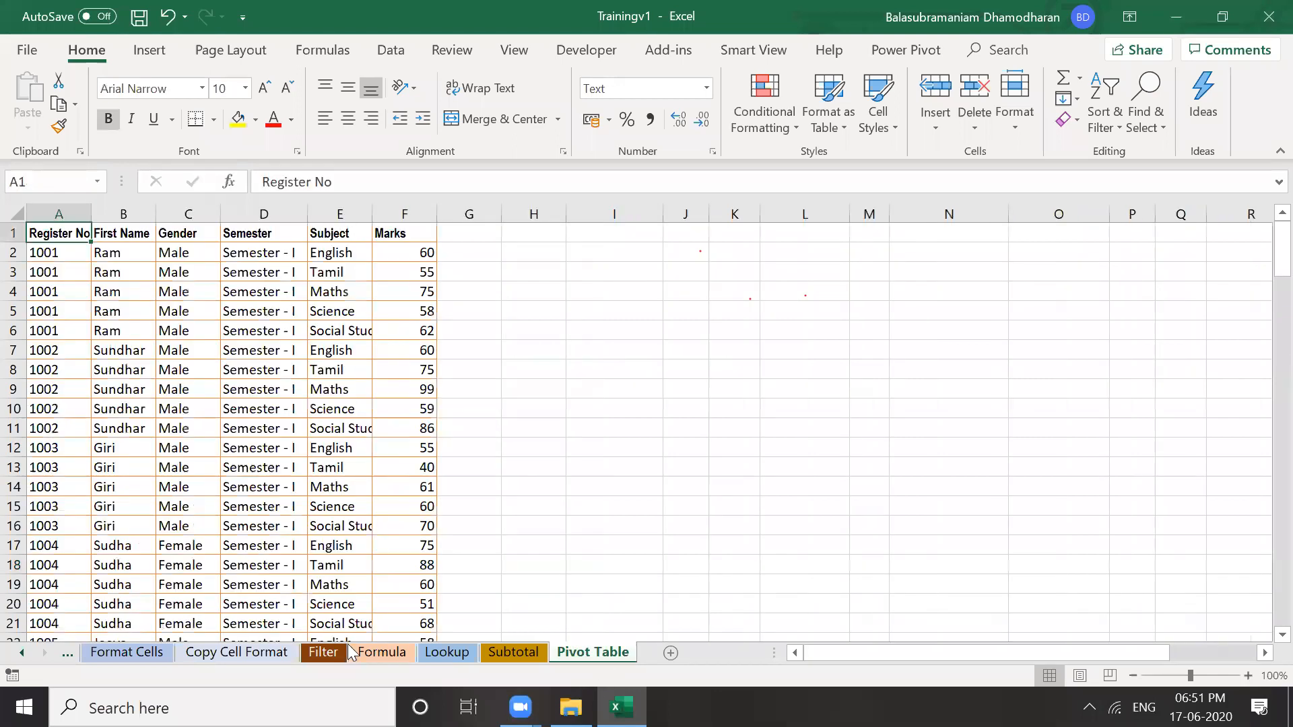
Scroll the sheet tabs back to the start and open the Create Reusable Sheet sheet
click(20, 653)
click(20, 654)
click(20, 653)
click(21, 653)
click(20, 653)
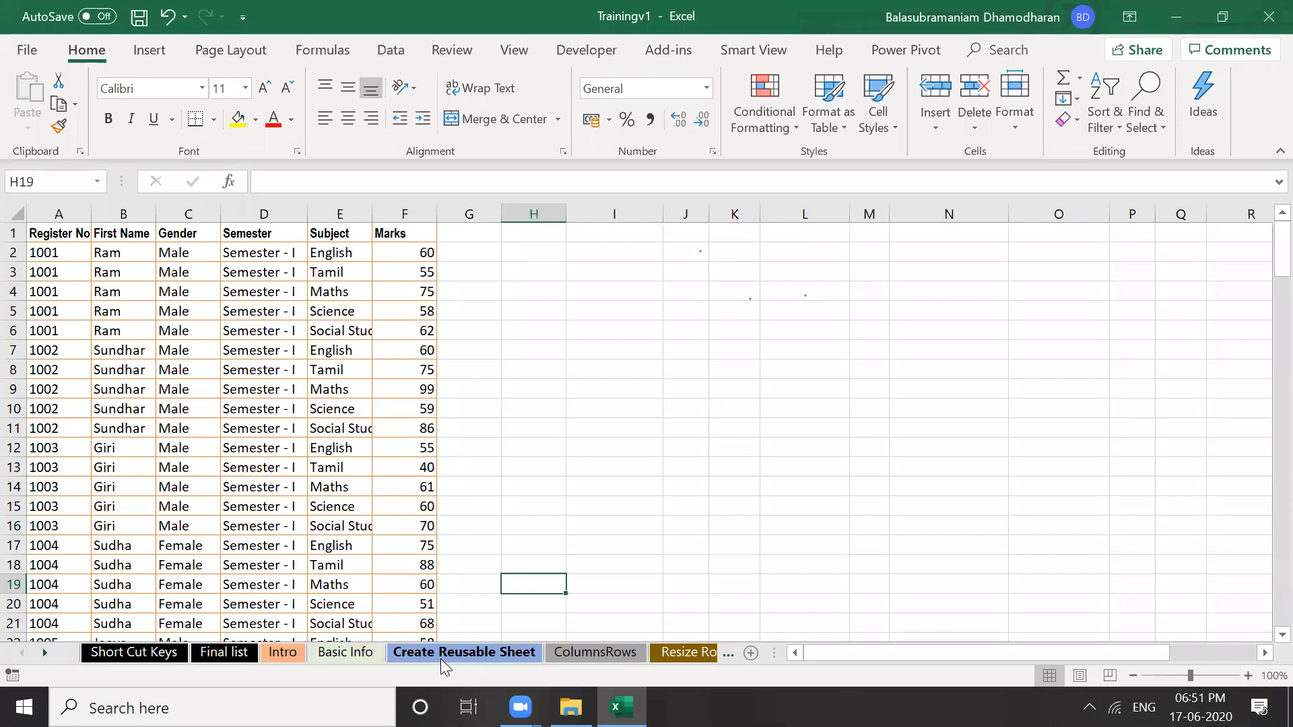
click(590, 475)
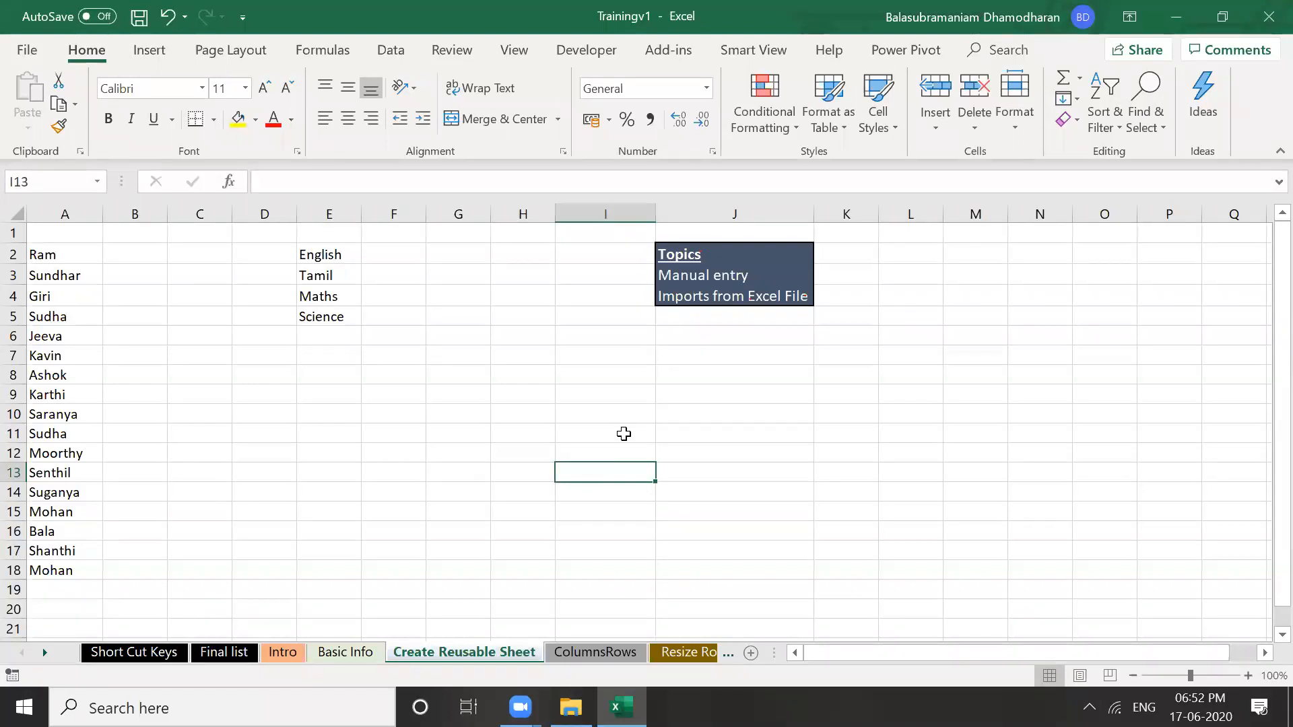
click(503, 390)
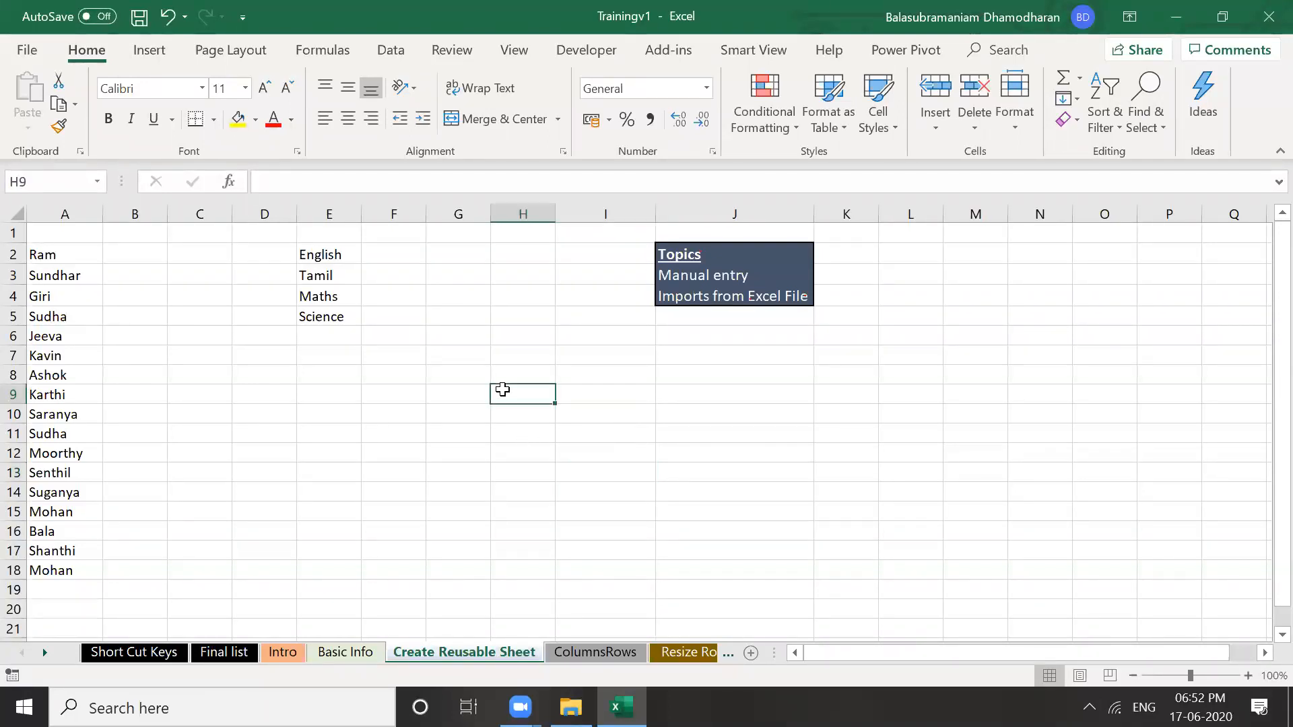
click(508, 360)
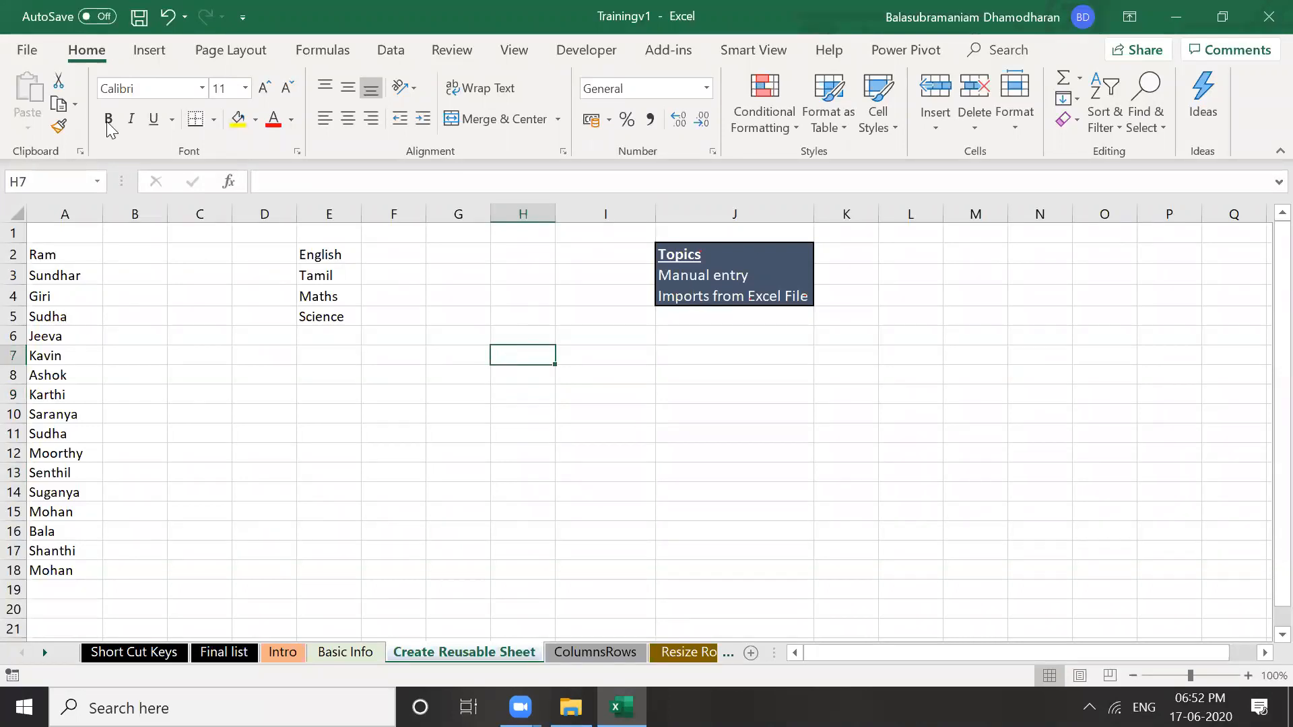
click(454, 340)
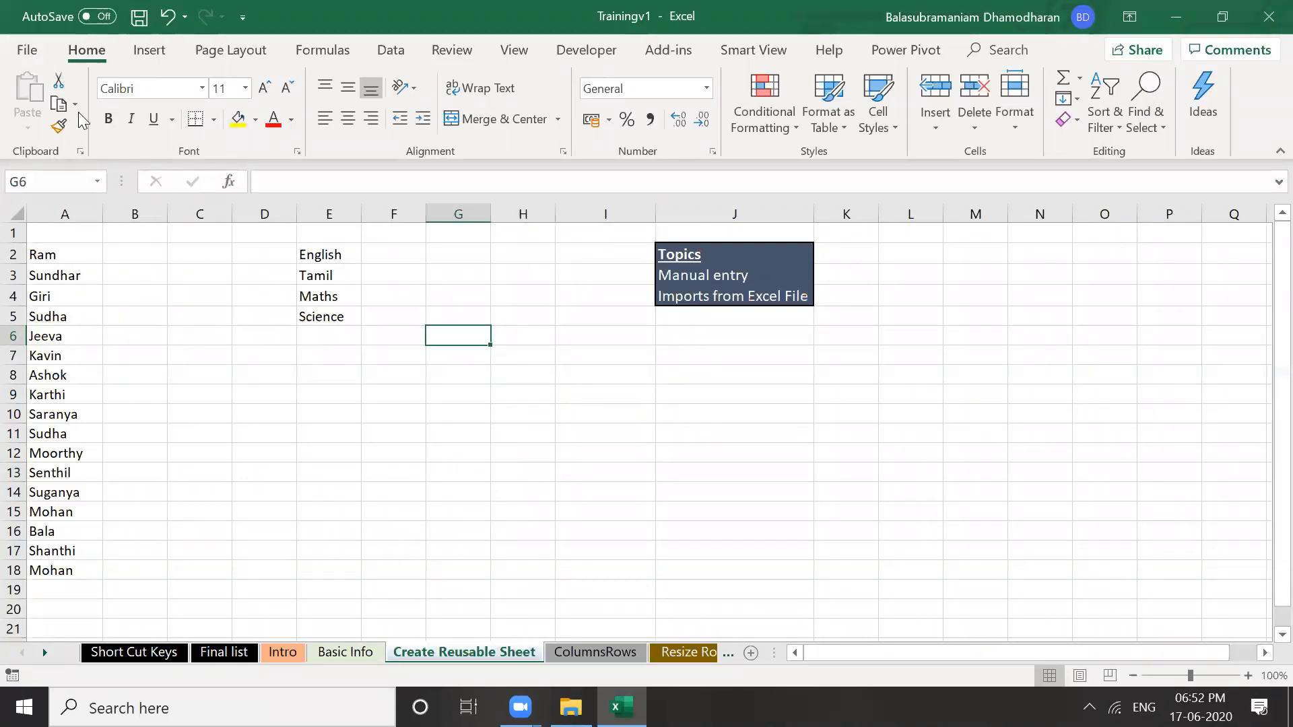
Open Edit Custom Lists from the General section of Excel Options > Advanced
click(27, 51)
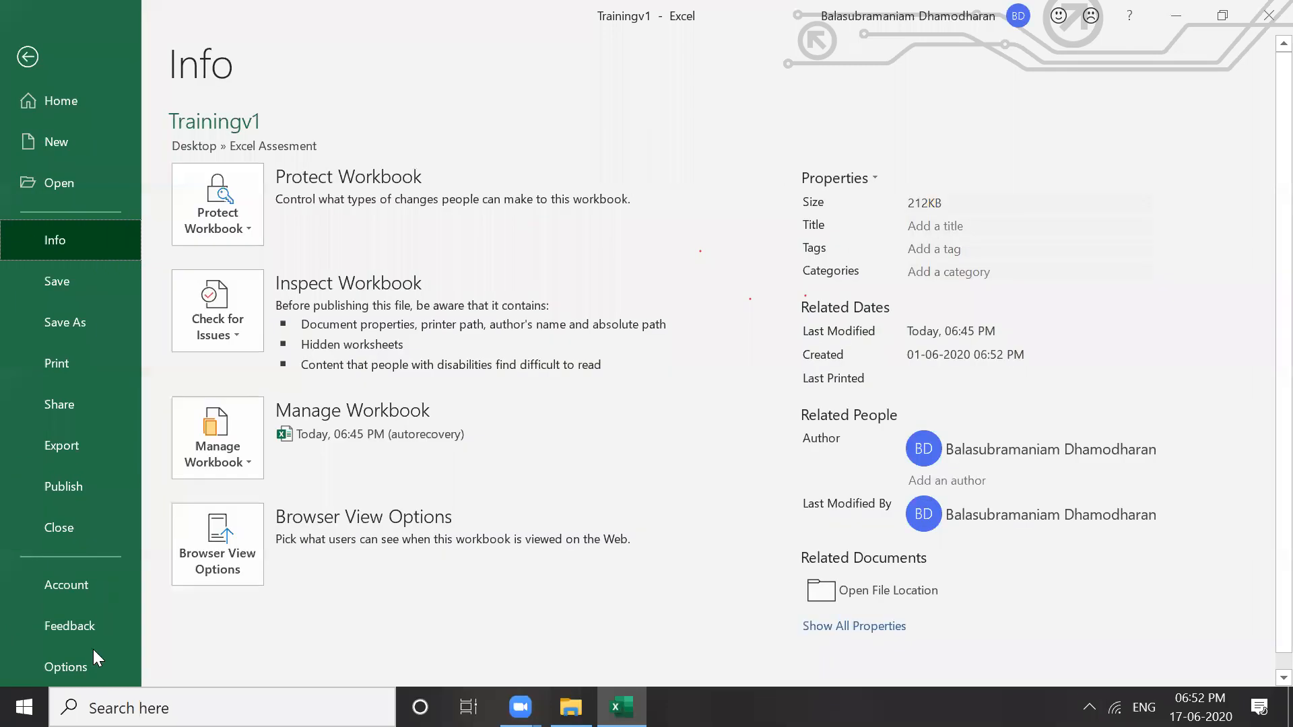
click(61, 671)
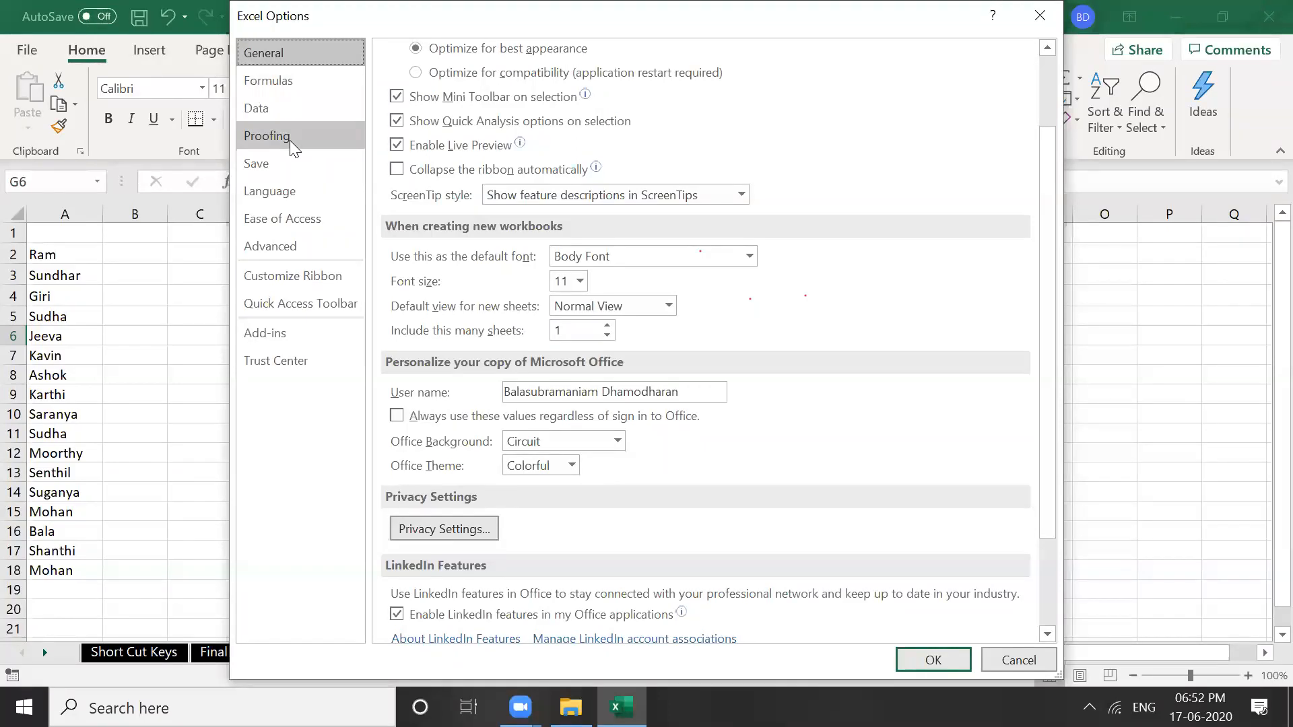
click(291, 249)
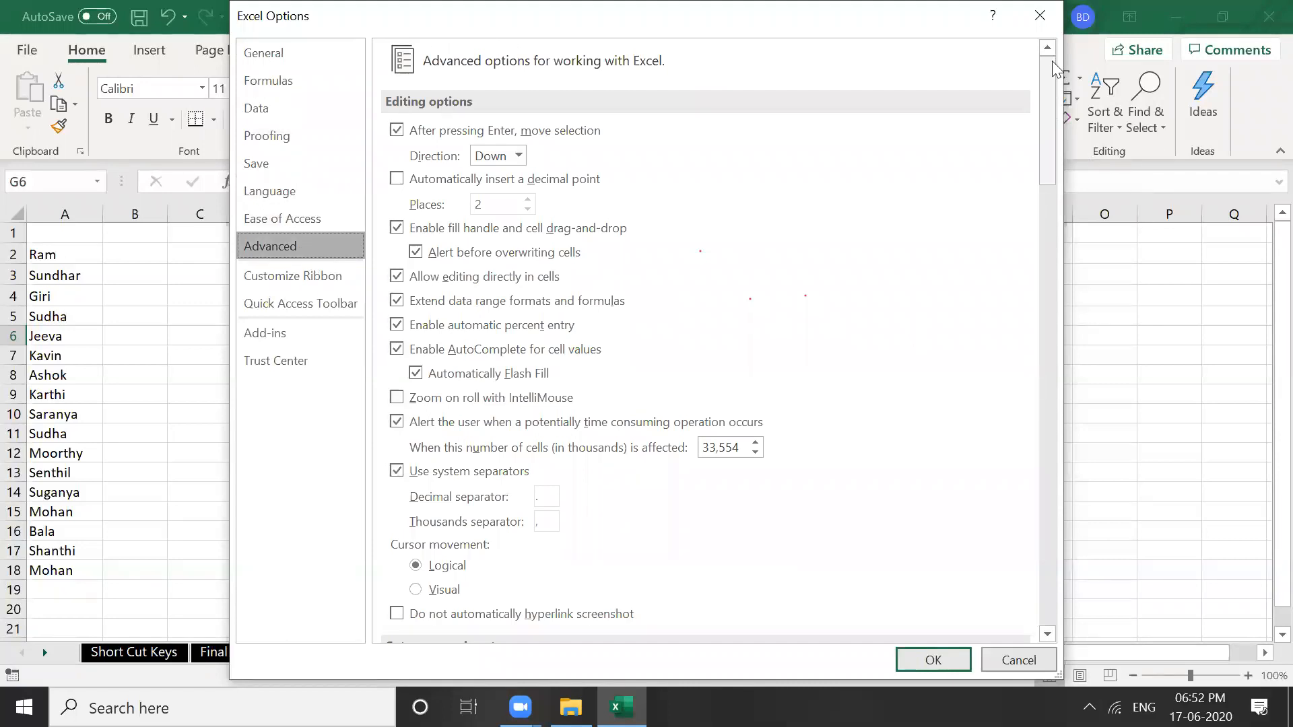
scroll(1047, 101, down, 3)
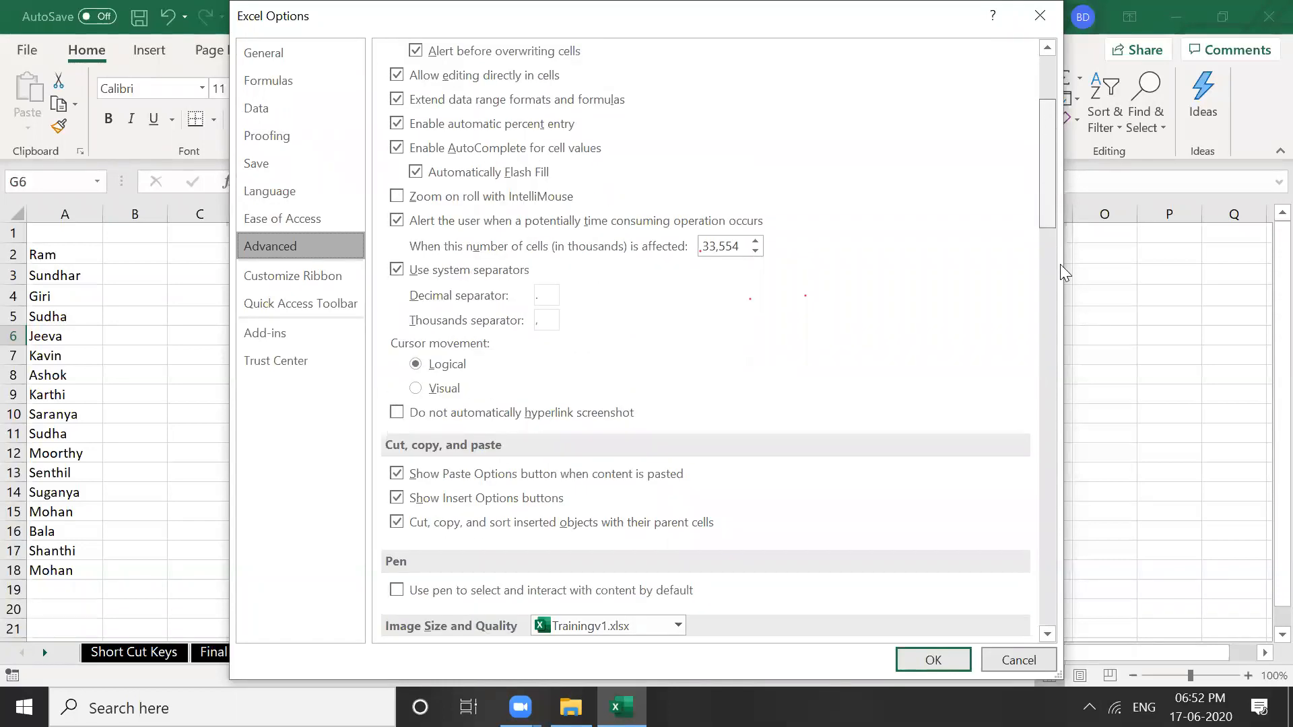
scroll(1060, 264, down, 12)
scroll(1096, 438, down, 9)
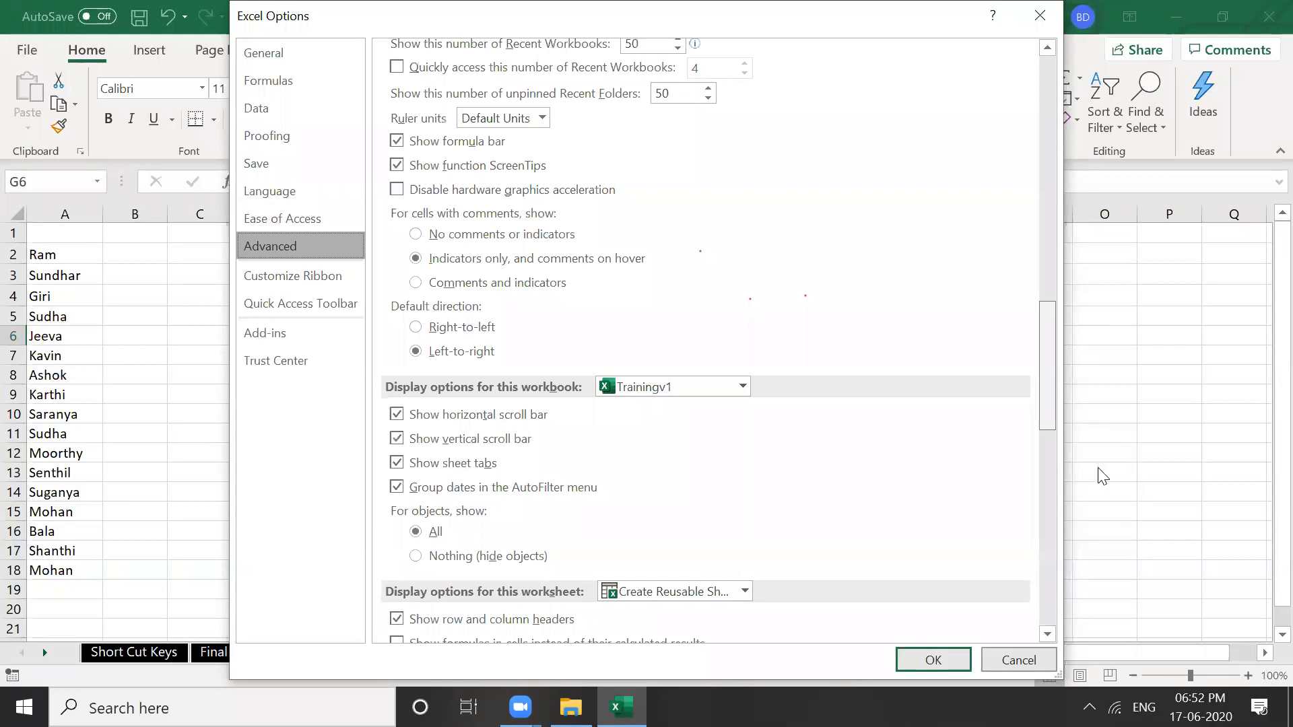
scroll(803, 583, down, 1)
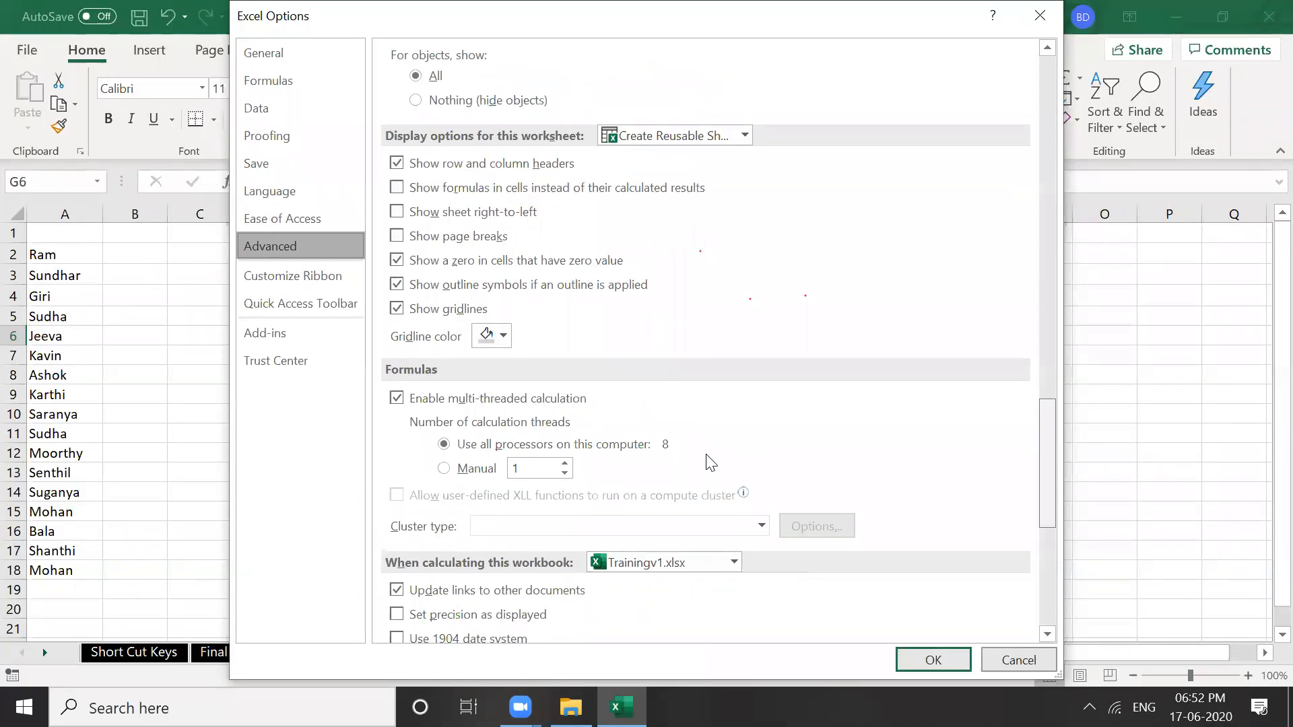
scroll(707, 459, down, 7)
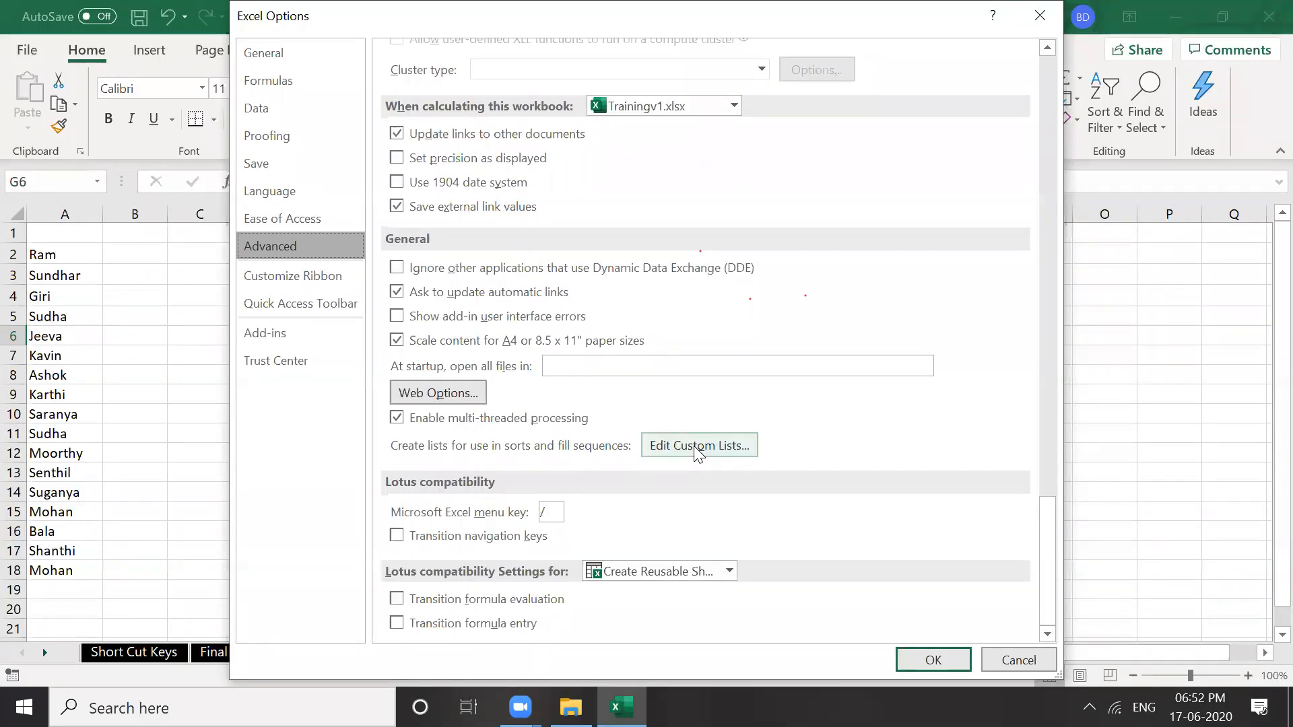
click(695, 445)
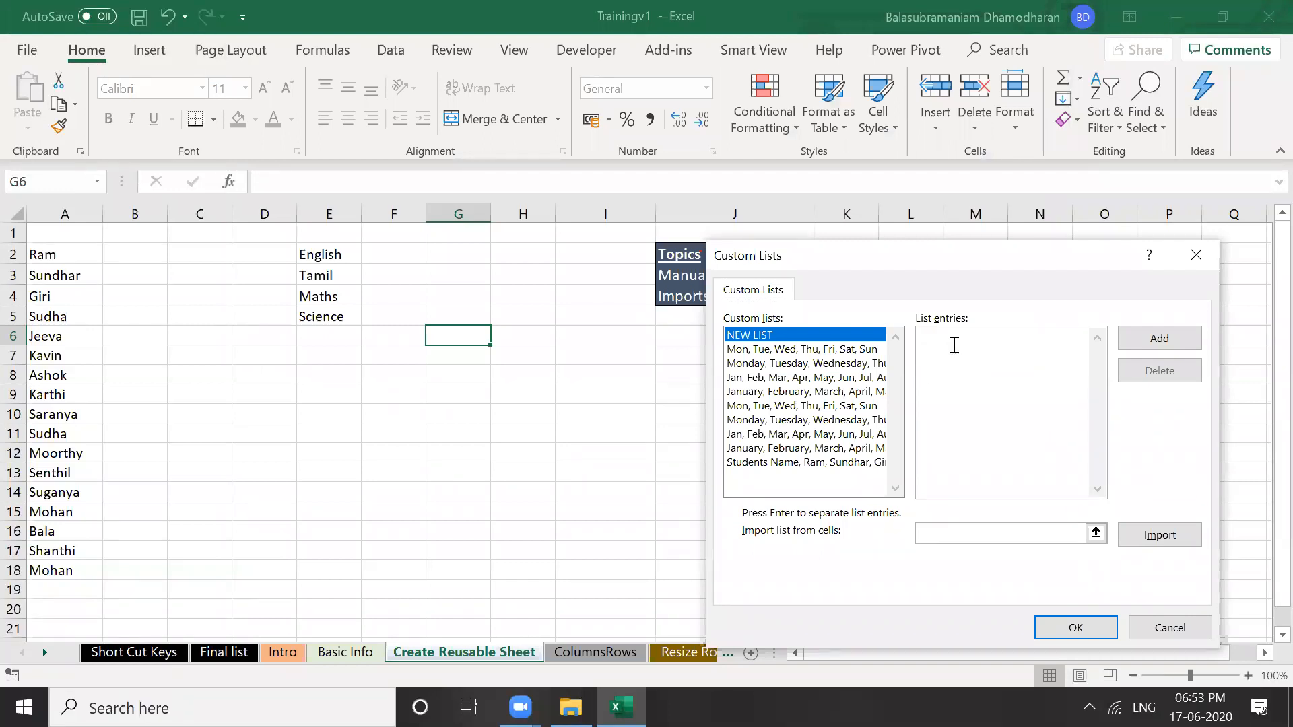
Add a custom list of English, Tamil, Maths and Science and confirm with OK
click(955, 345)
text(E)
text(nglish )
text(Tamil)
key(Return)
text(Maths)
key(Return)
text(Science)
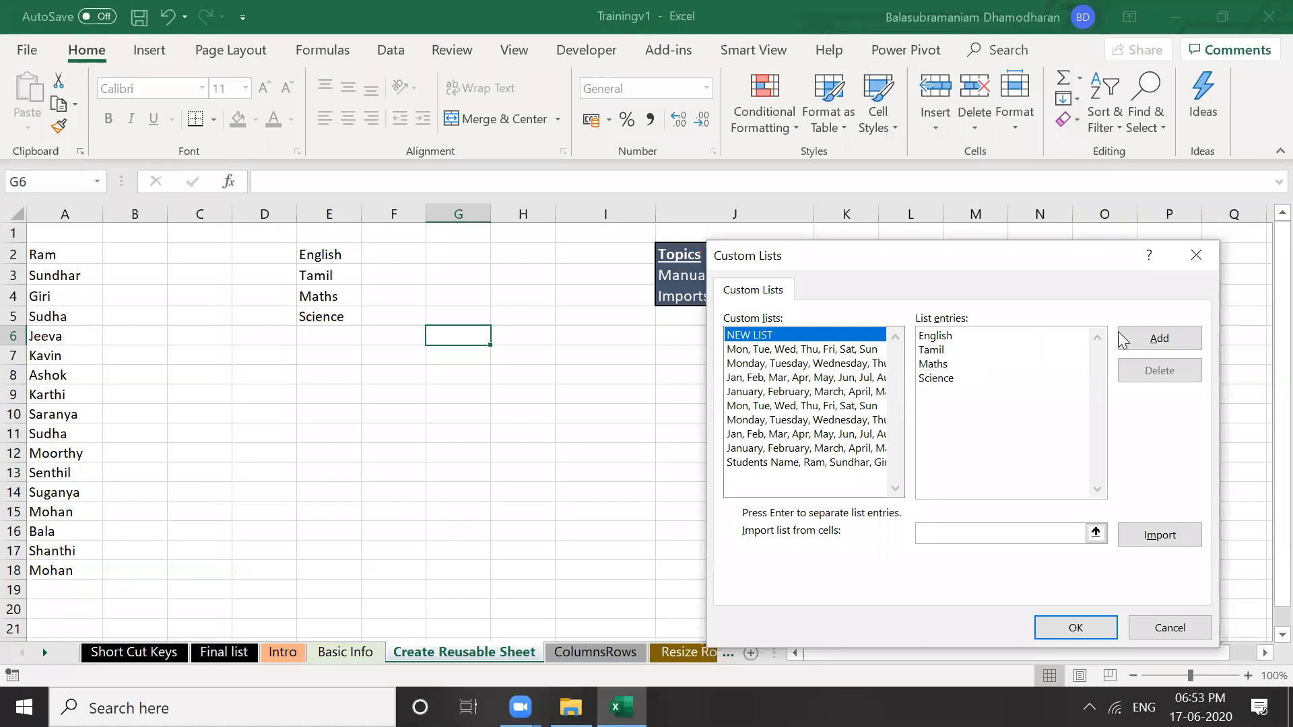
click(1158, 338)
click(1076, 627)
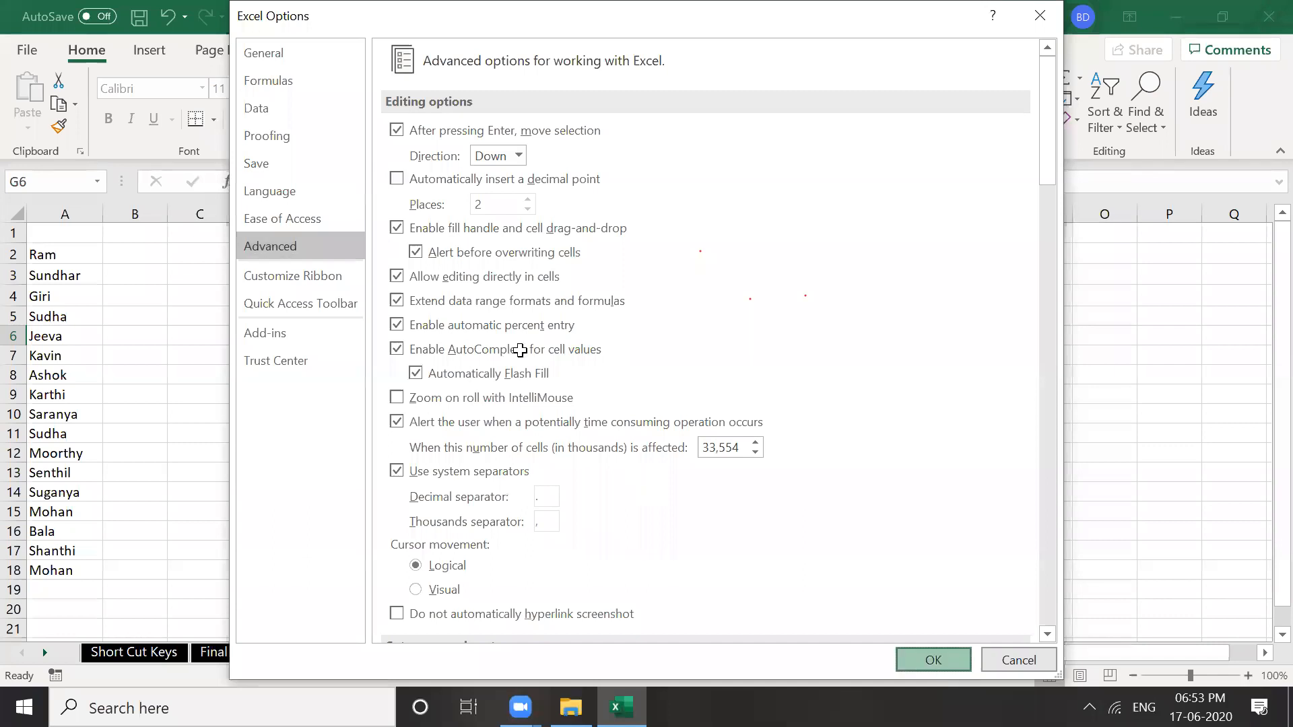
Close Excel Options and enter English in cell H10
click(462, 277)
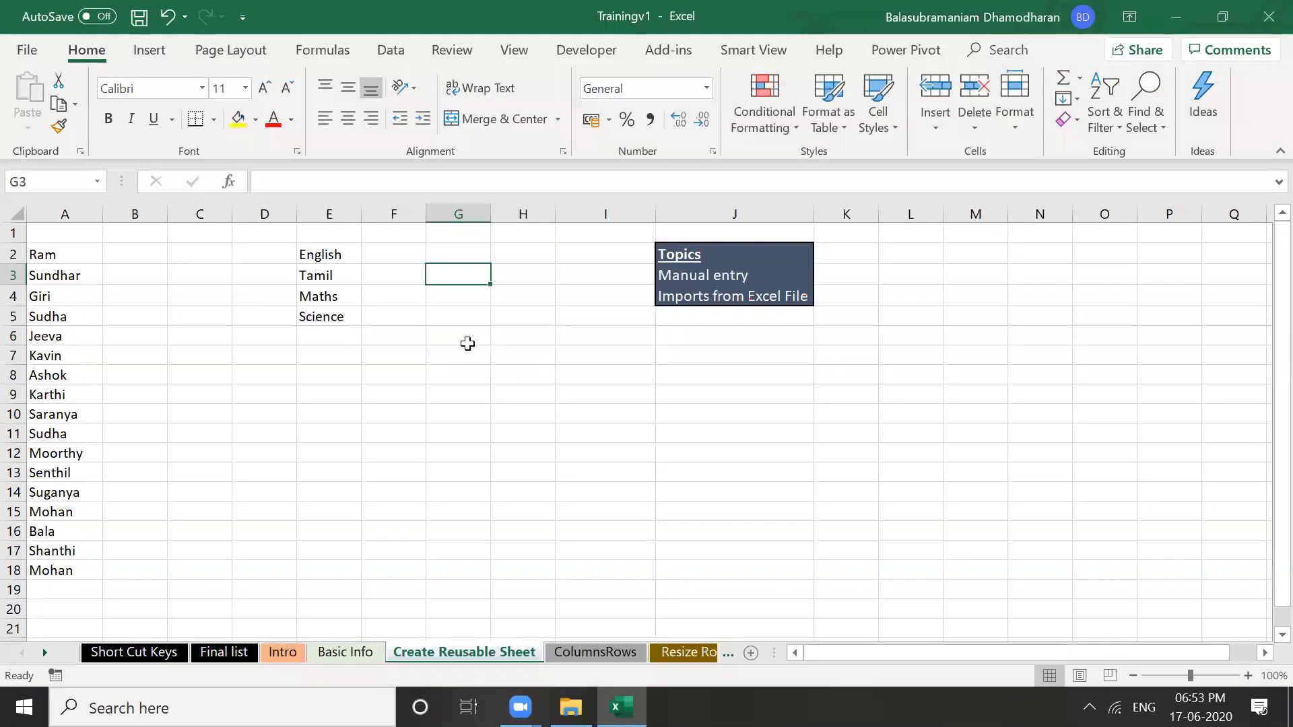
click(310, 476)
click(280, 435)
click(462, 470)
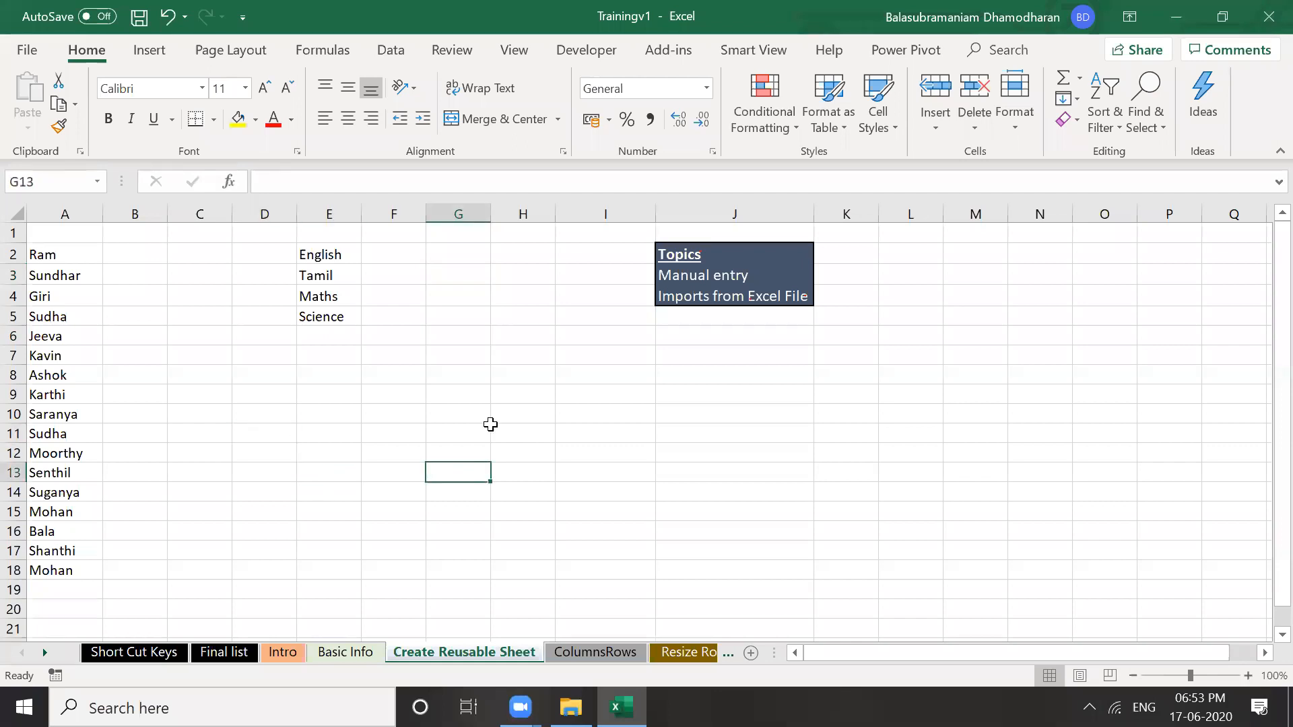
click(495, 431)
click(530, 408)
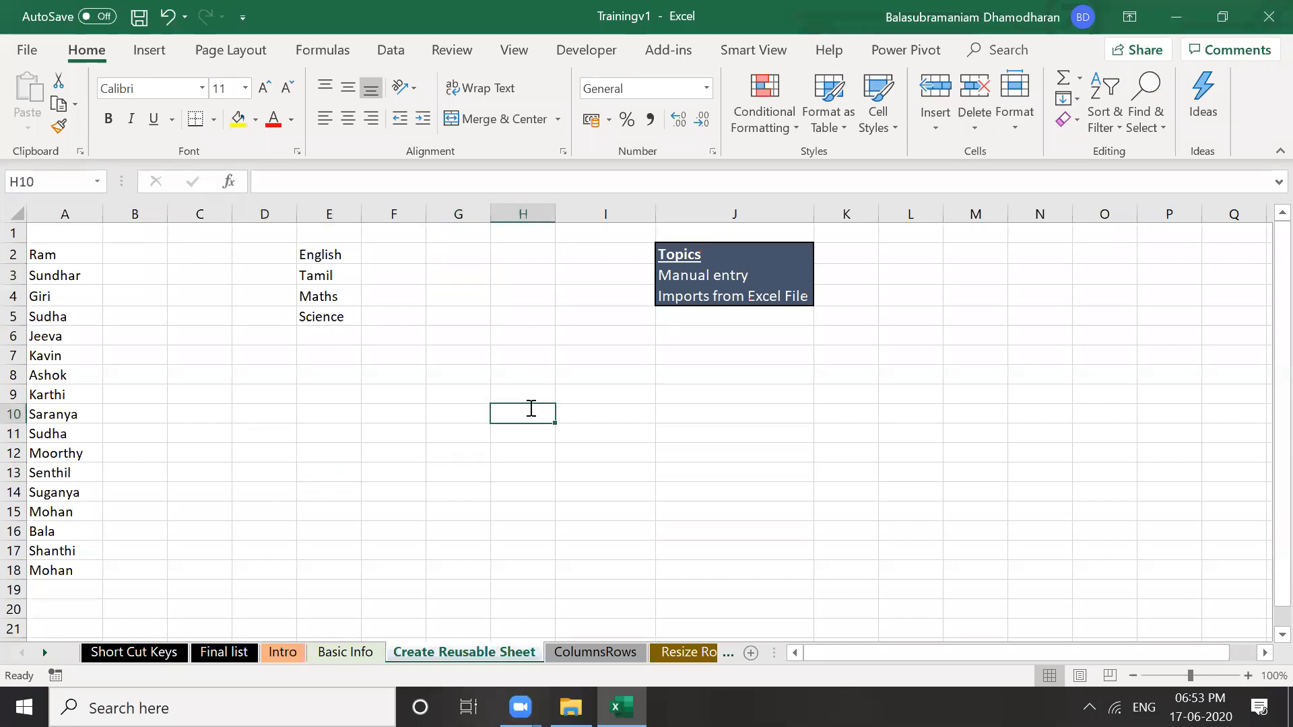
text(English)
click(574, 450)
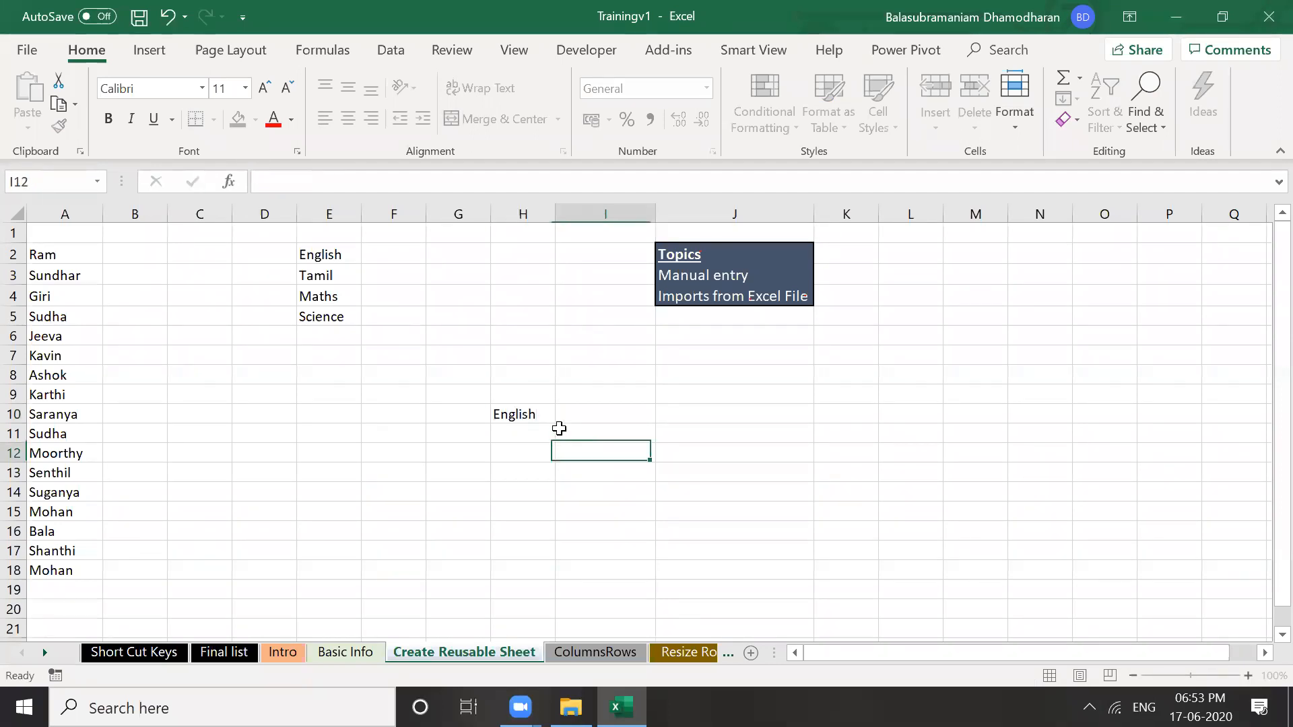
Drag the fill handle from H10 to fill H11:H13 with Tamil, Maths and Science
click(542, 413)
drag(557, 423, 506, 414)
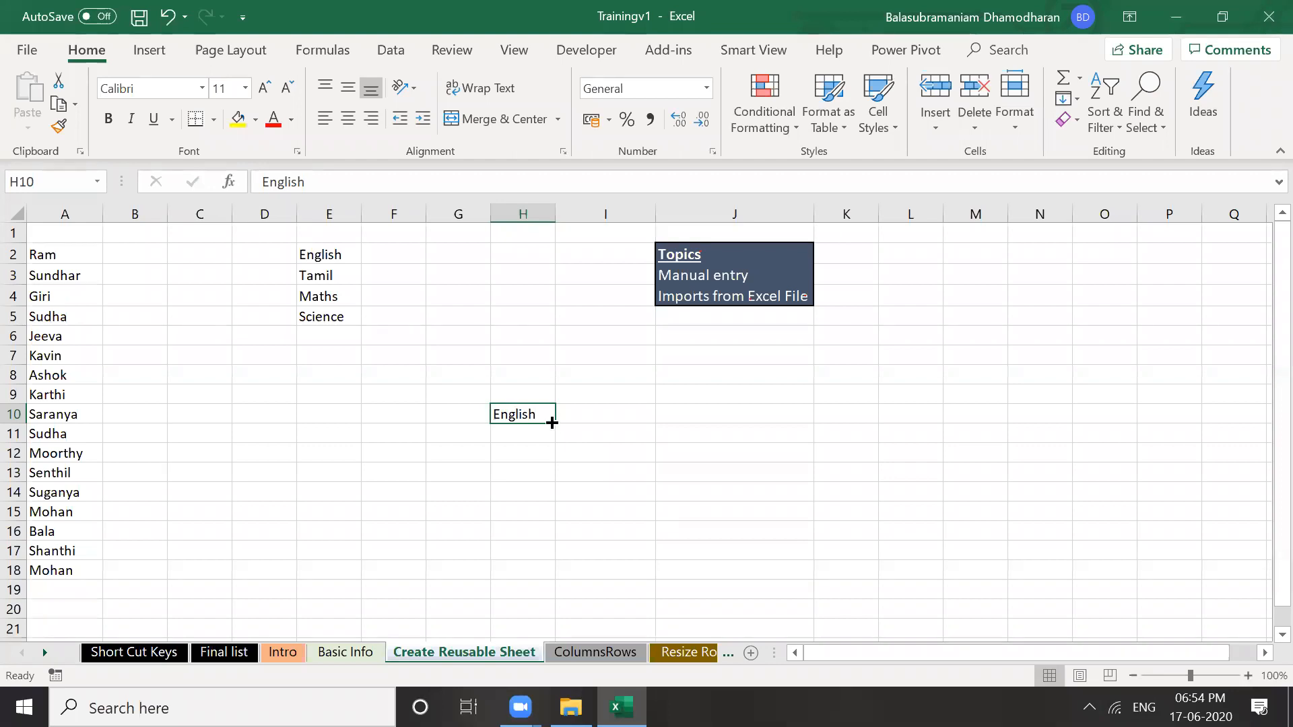
drag(553, 422, 554, 481)
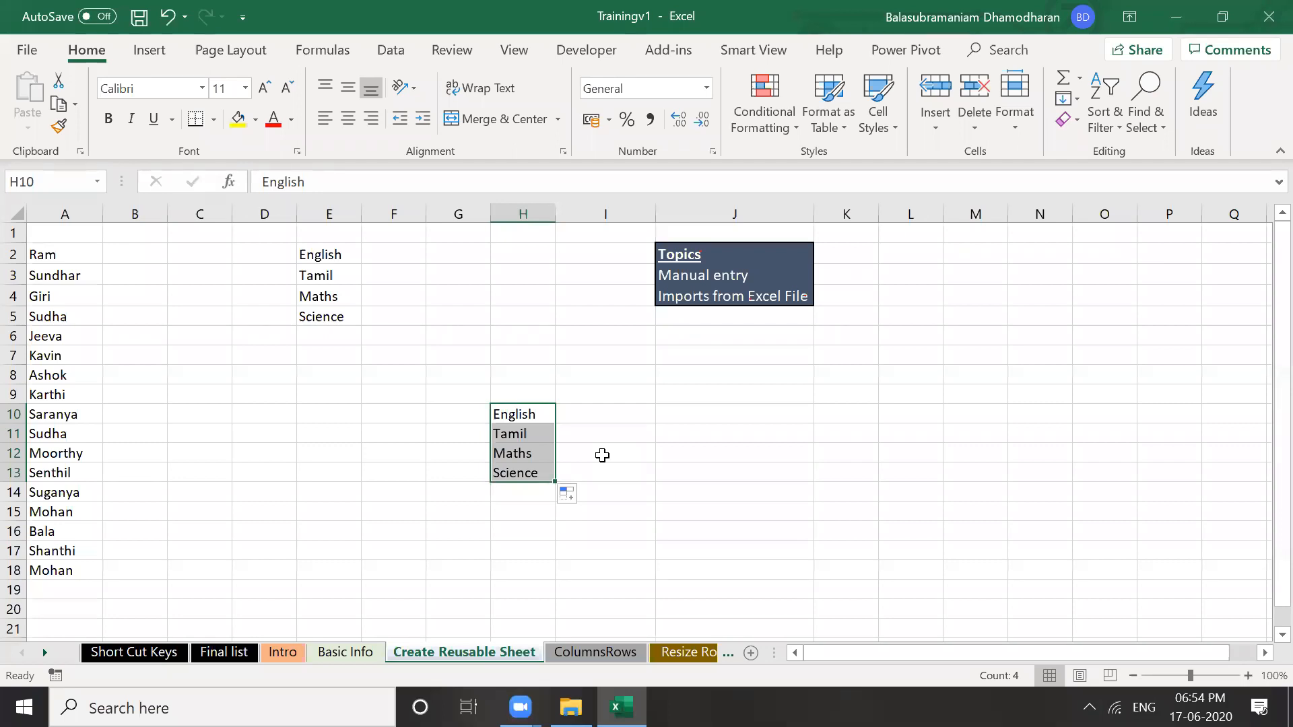
click(452, 397)
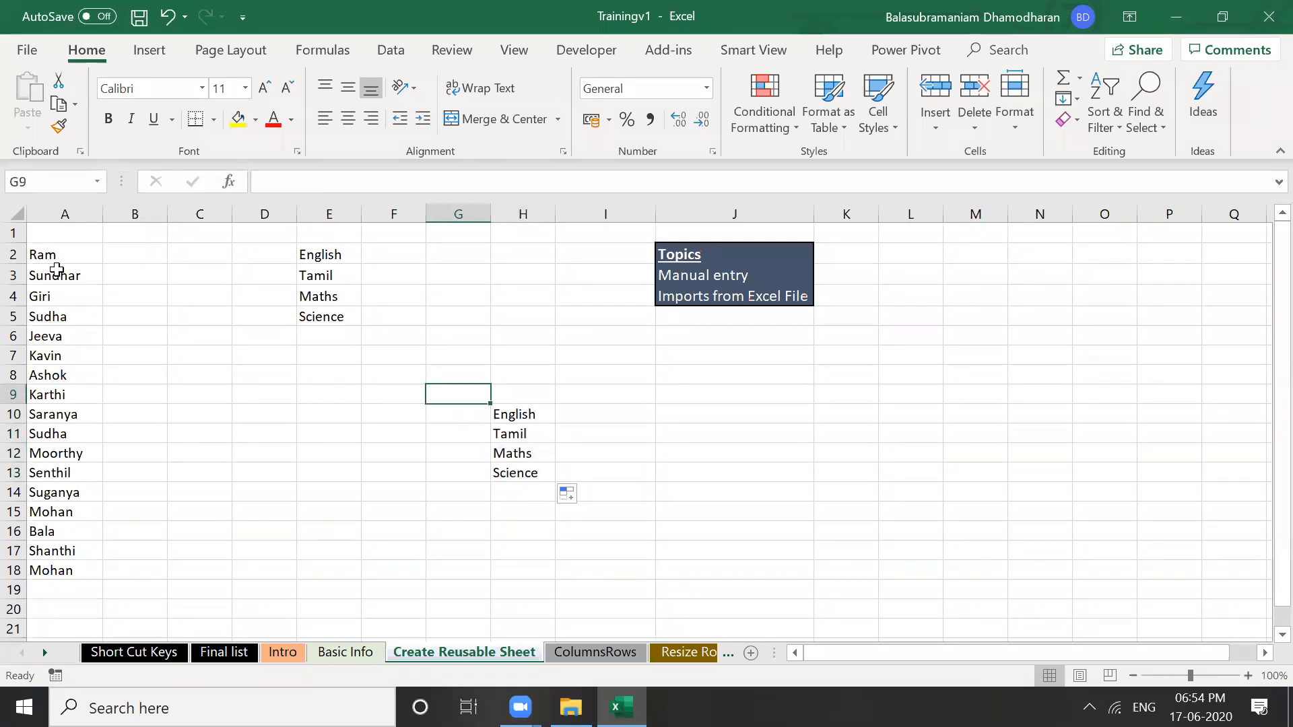
Select the names range A2:A18, Ram through Mohan, using Ctrl+Shift+Down from A2
click(69, 253)
click(71, 568)
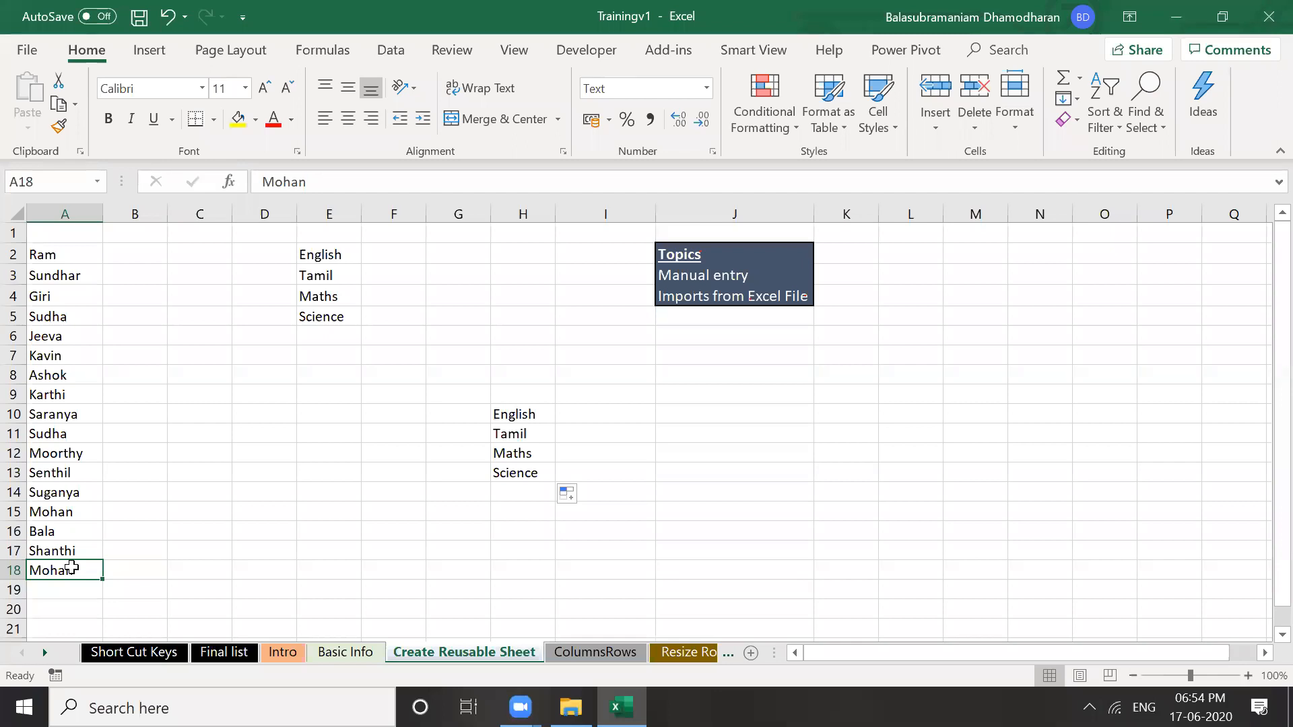
drag(74, 255, 78, 567)
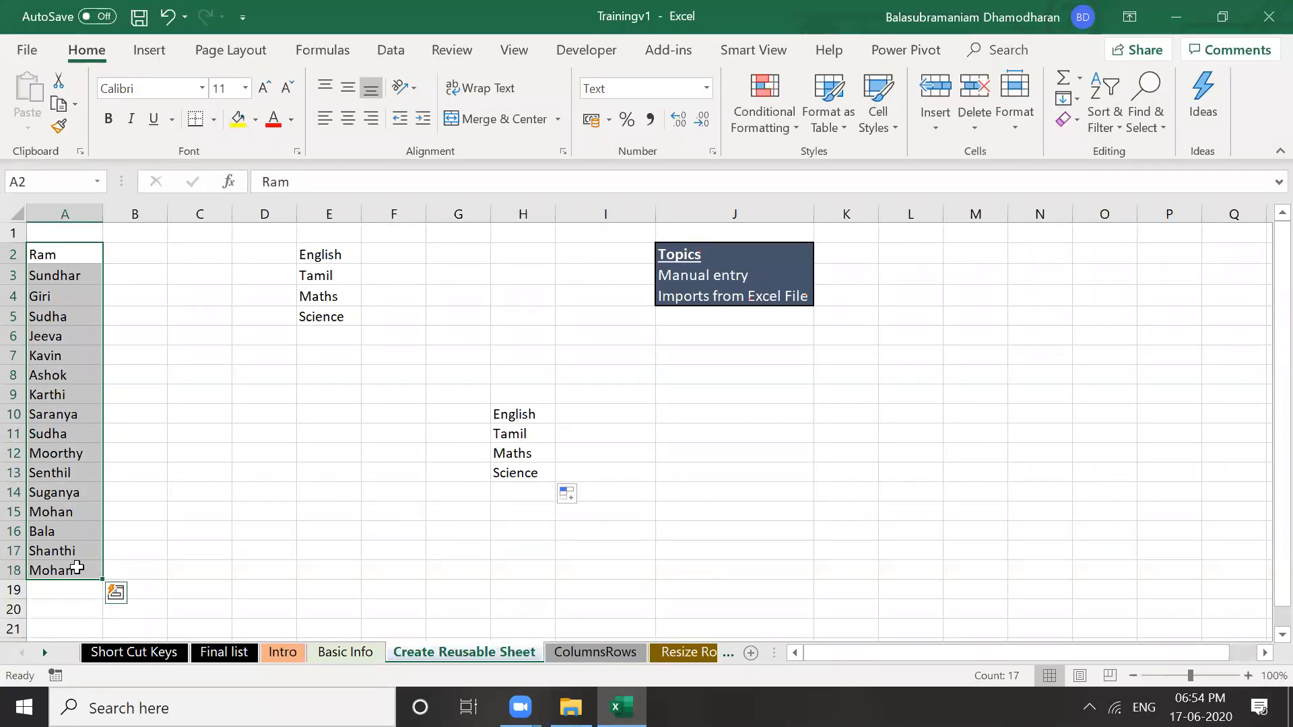
click(114, 528)
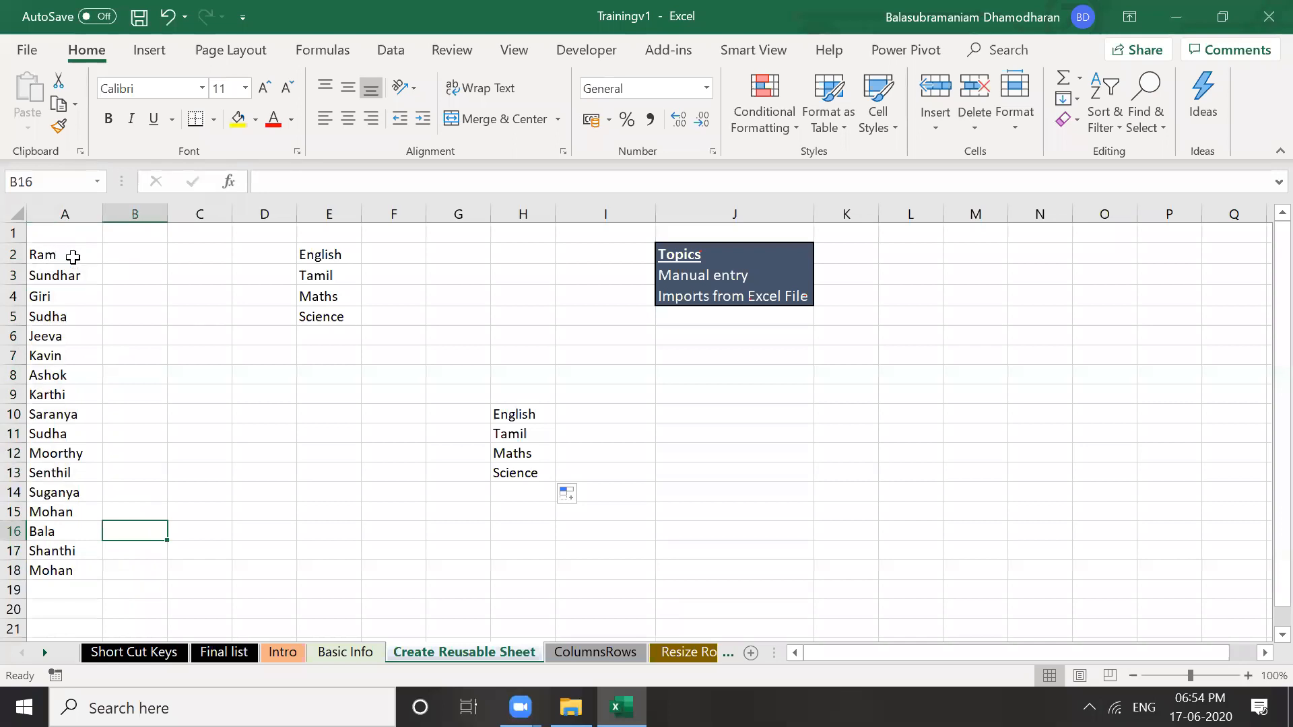
click(73, 256)
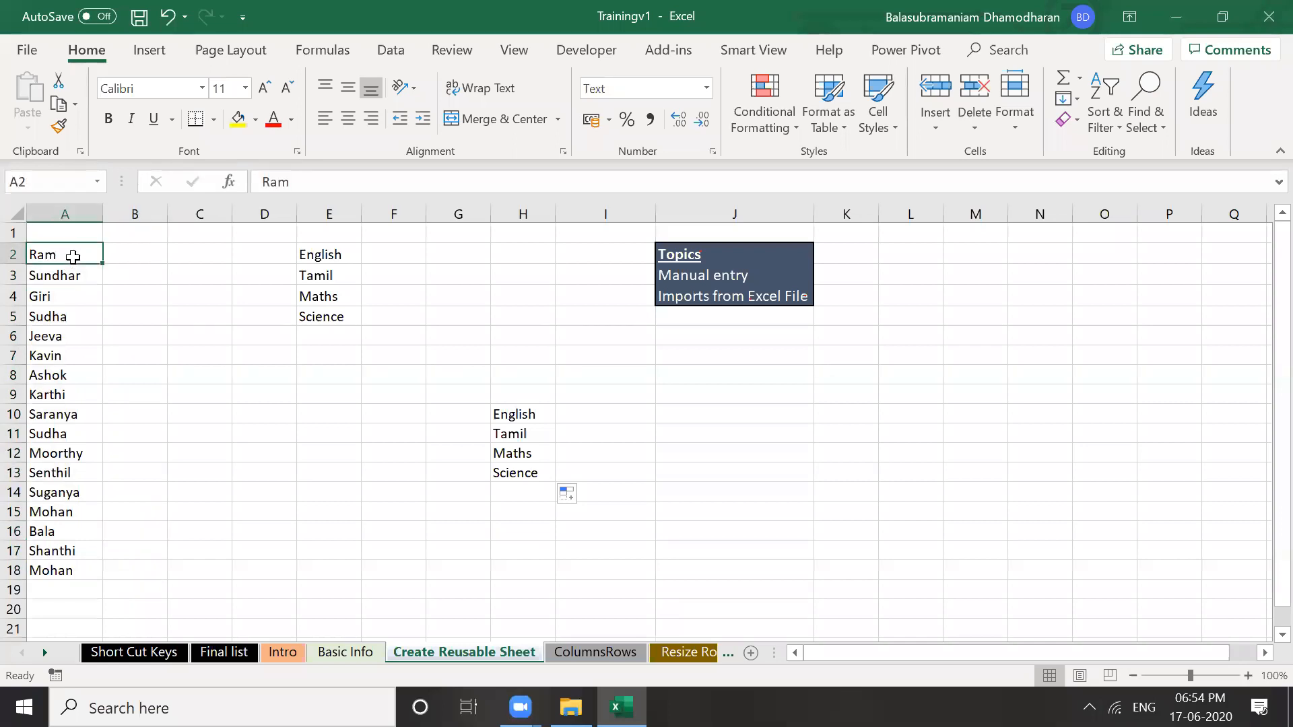
key(shift+Down)
key(shift+Down)
key(shift+Down)
key(shift+Down)
key(shift+Down)
key(shift+Down)
key(shift+Down)
key(shift+Down)
key(shift+Down)
key(shift+Down)
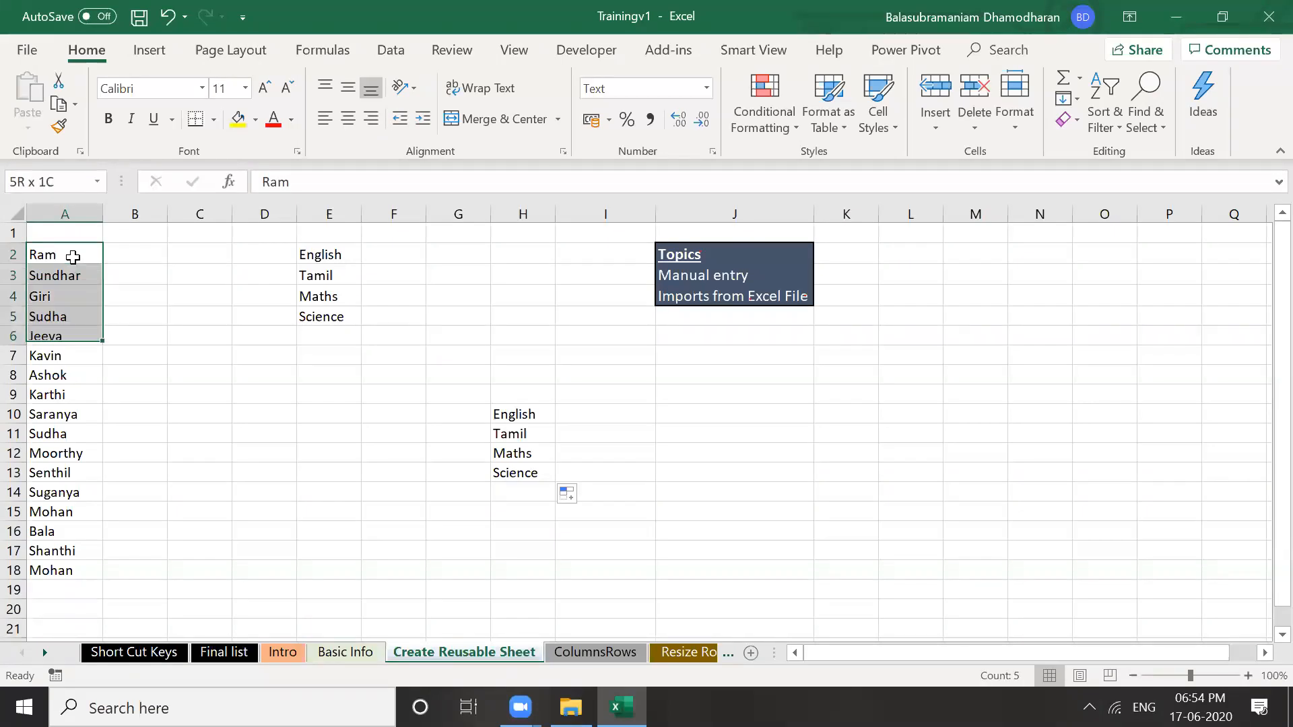
key(ctrl+shift+Down)
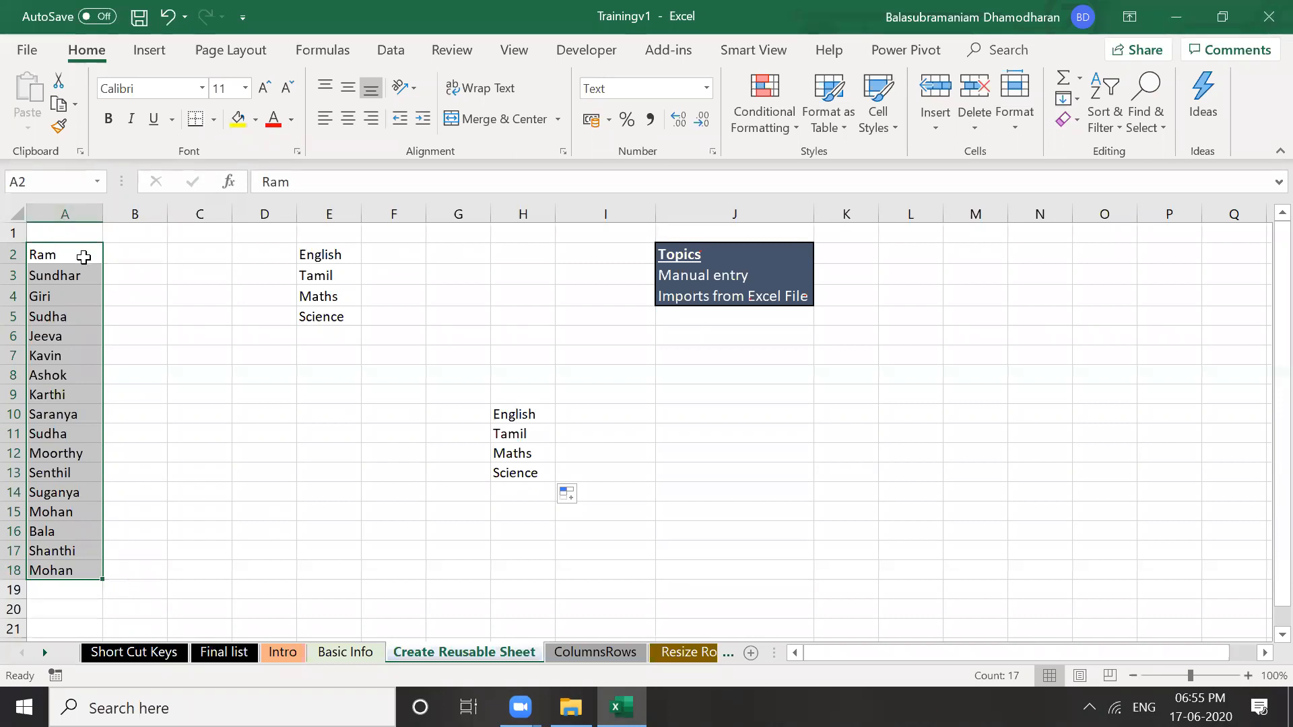
Open Excel Options and scroll the Advanced settings to the custom lists section
click(28, 52)
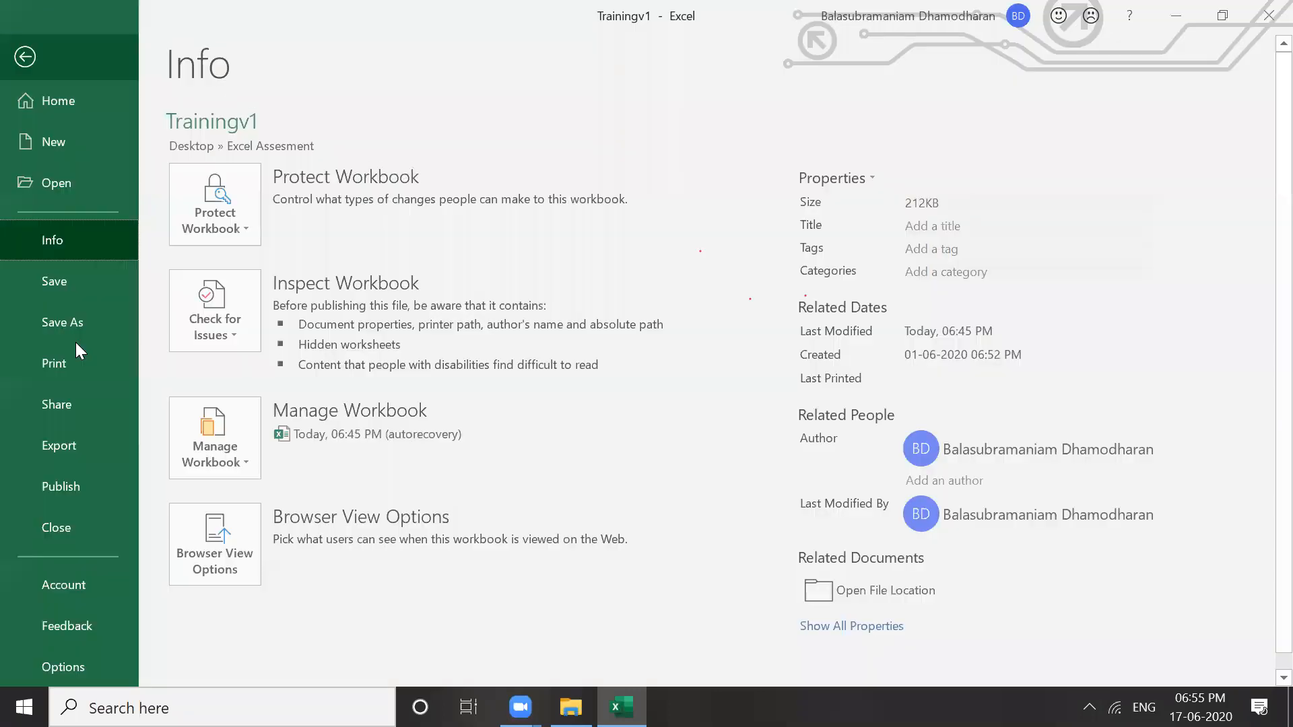
click(87, 662)
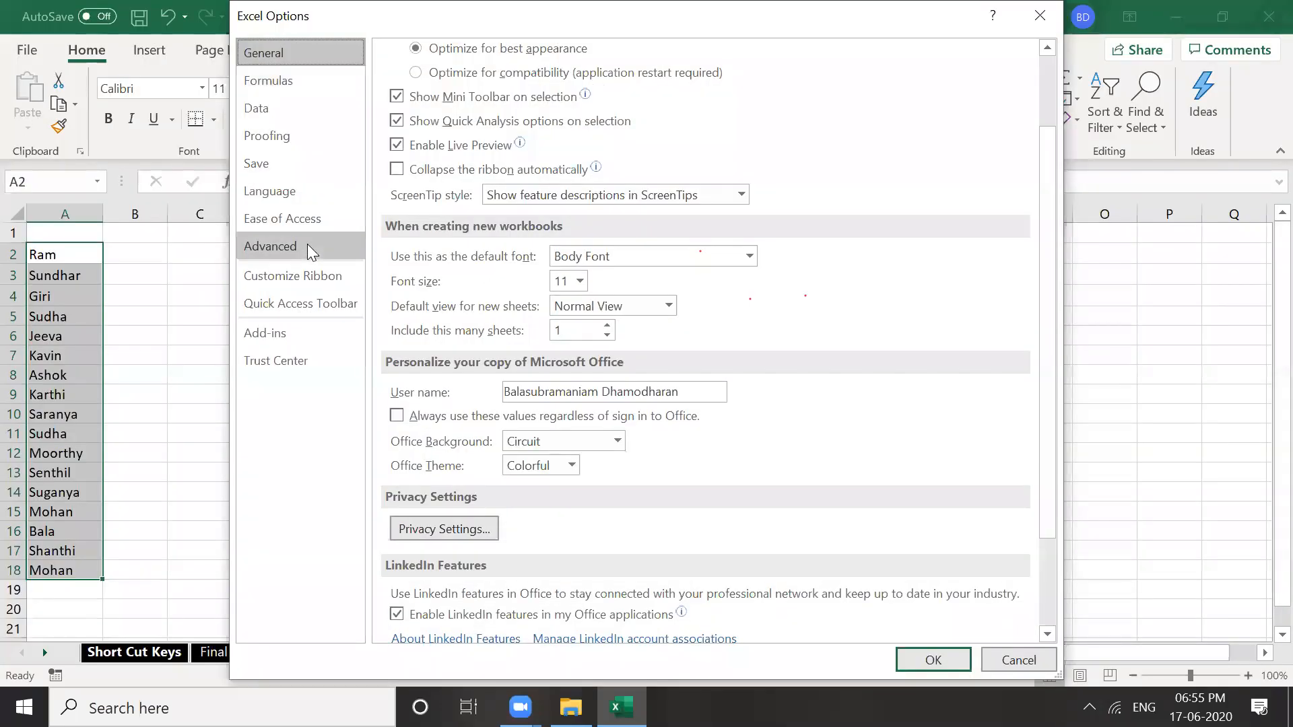
click(308, 248)
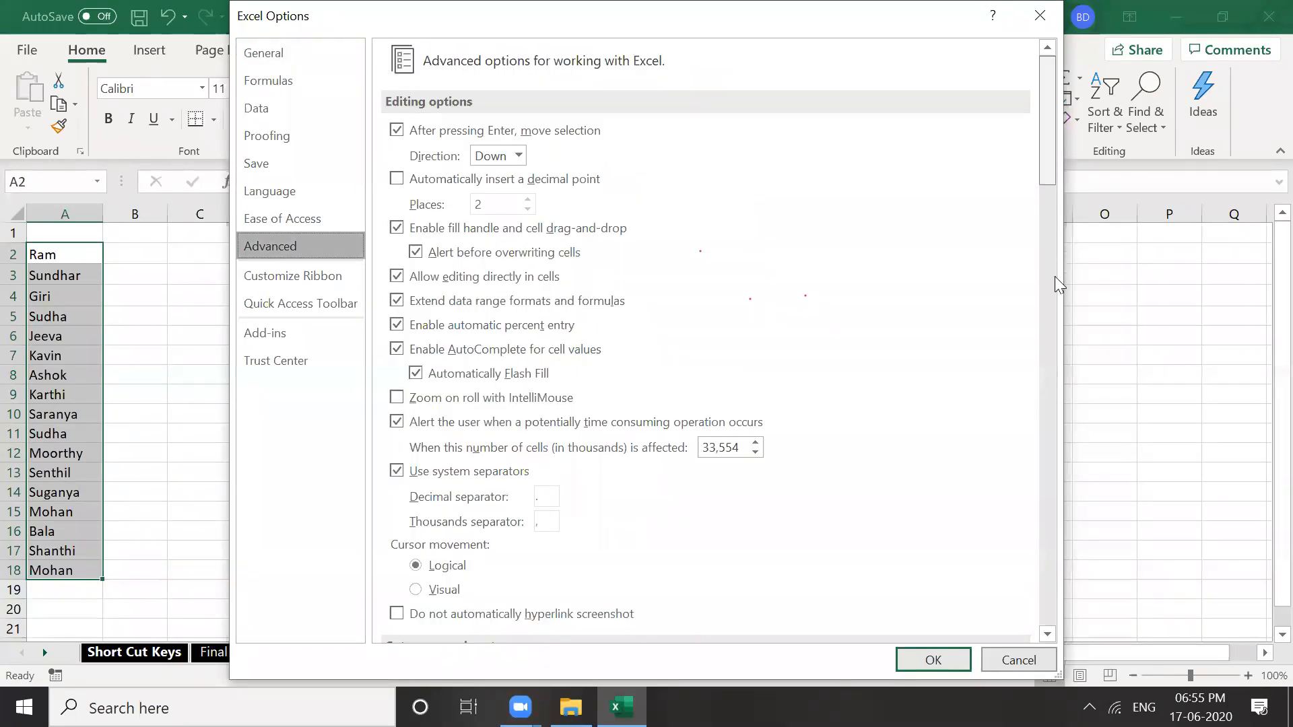
scroll(1054, 277, down, 20)
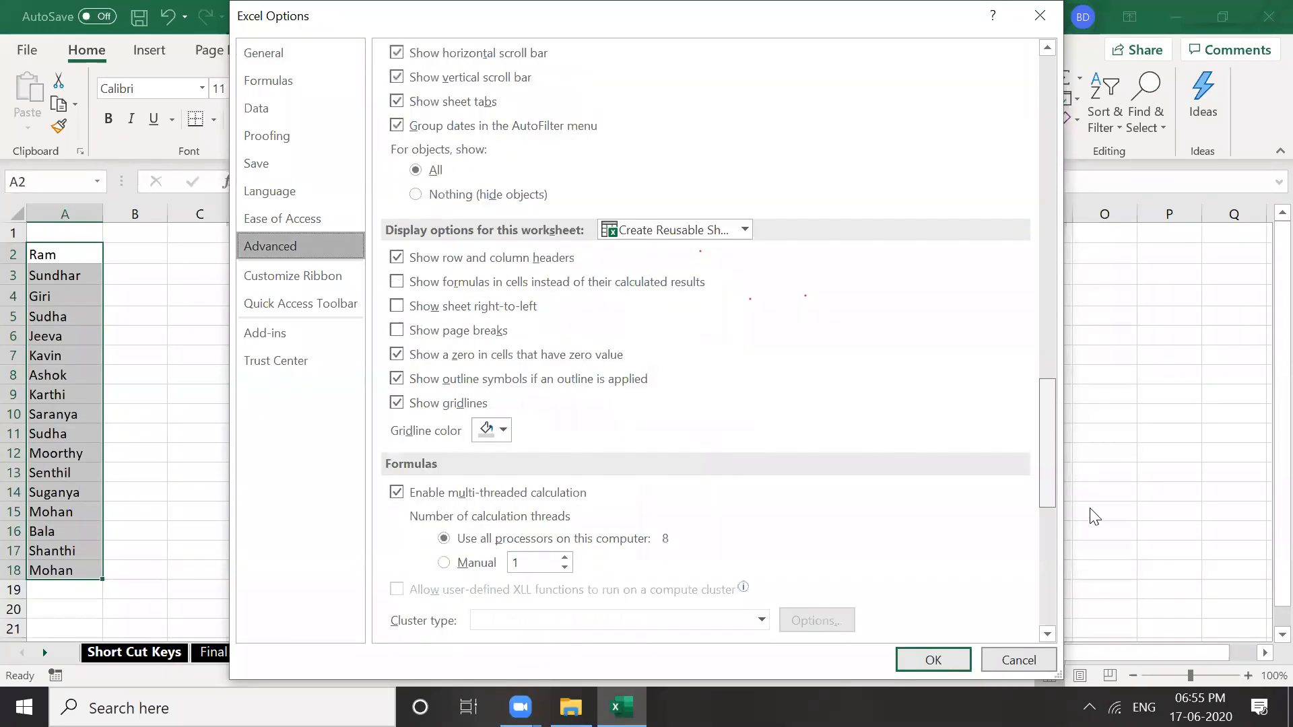
scroll(1098, 559, down, 8)
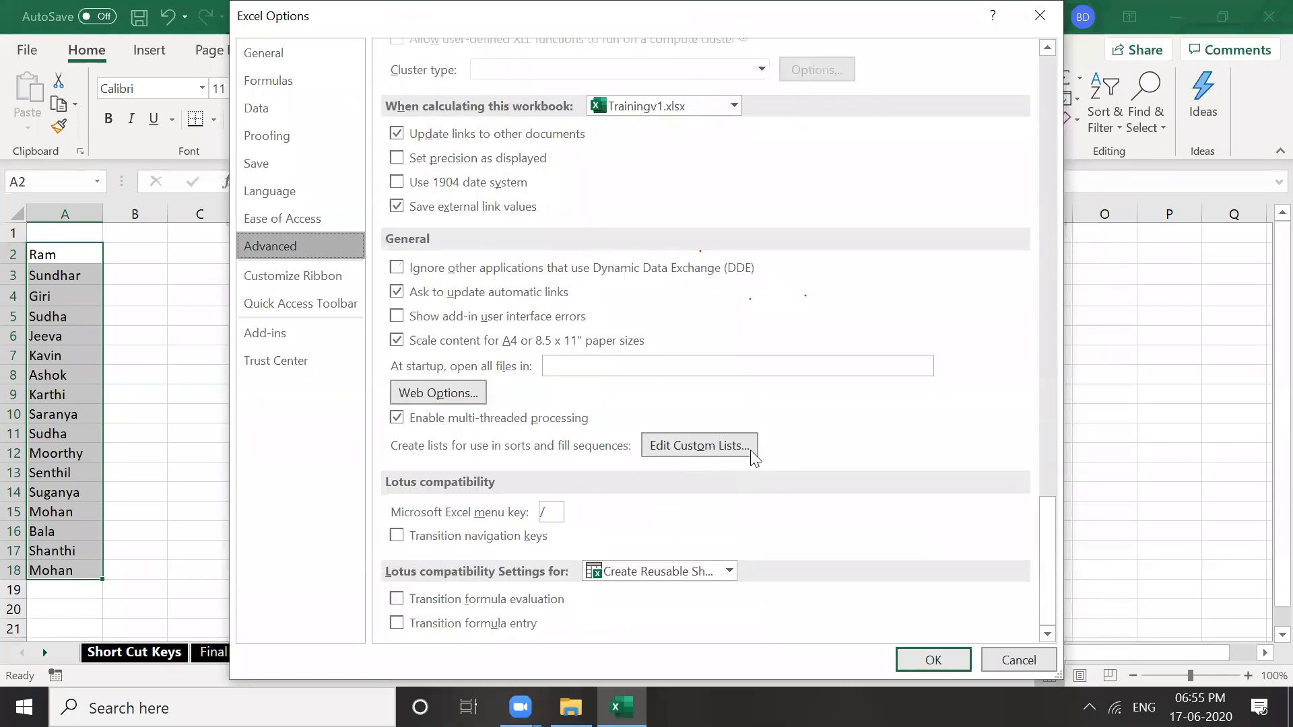
Import $A$2:$A$18 as a new custom list and close Excel Options
click(700, 445)
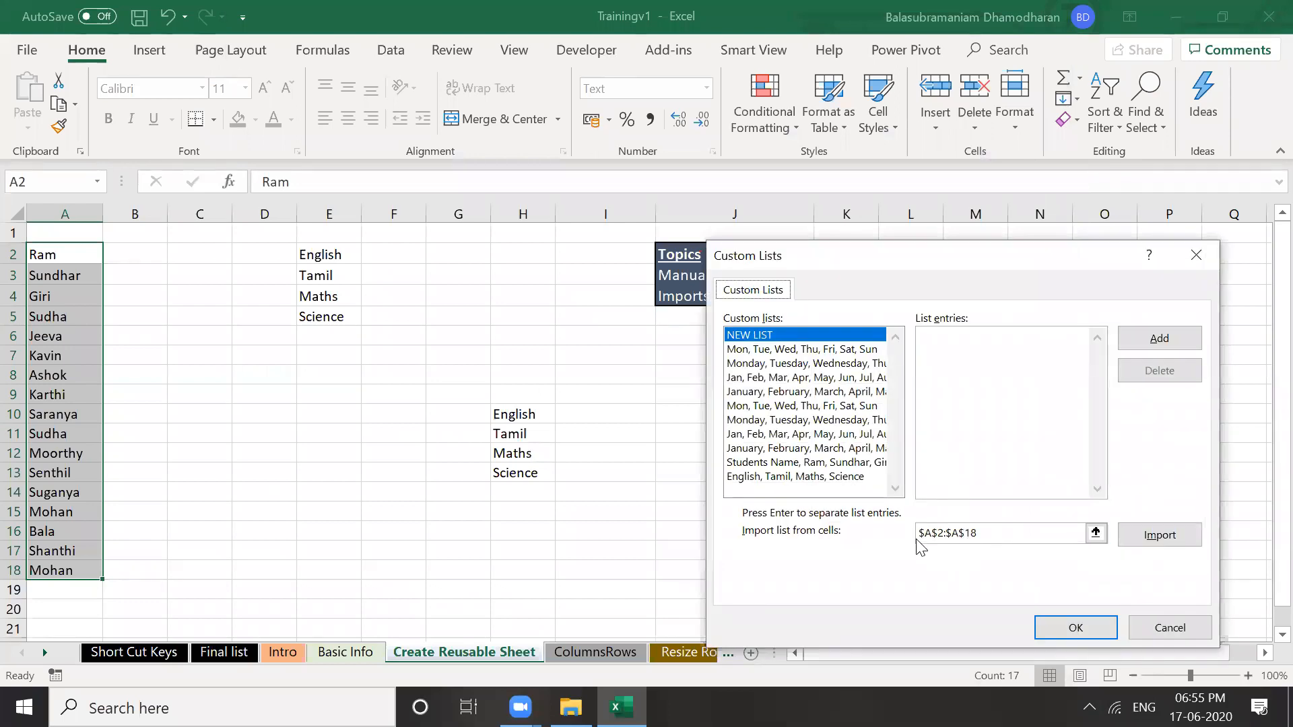
click(985, 533)
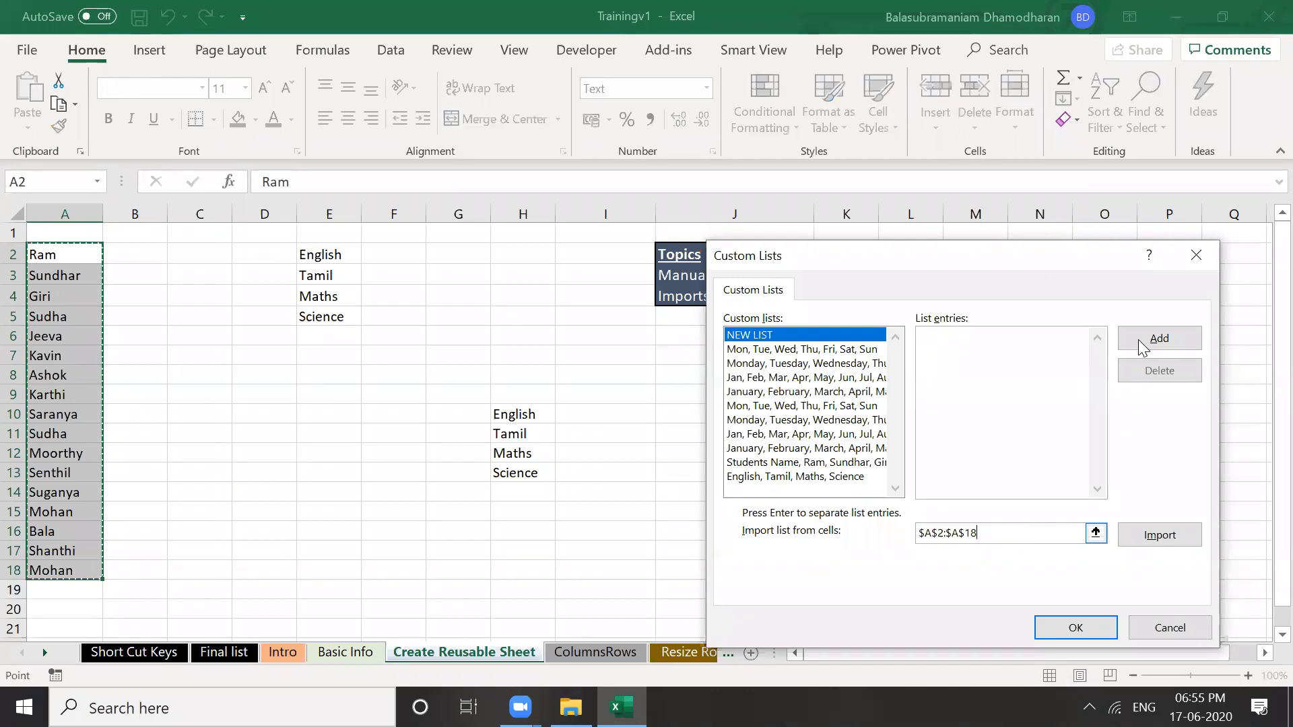
click(1156, 540)
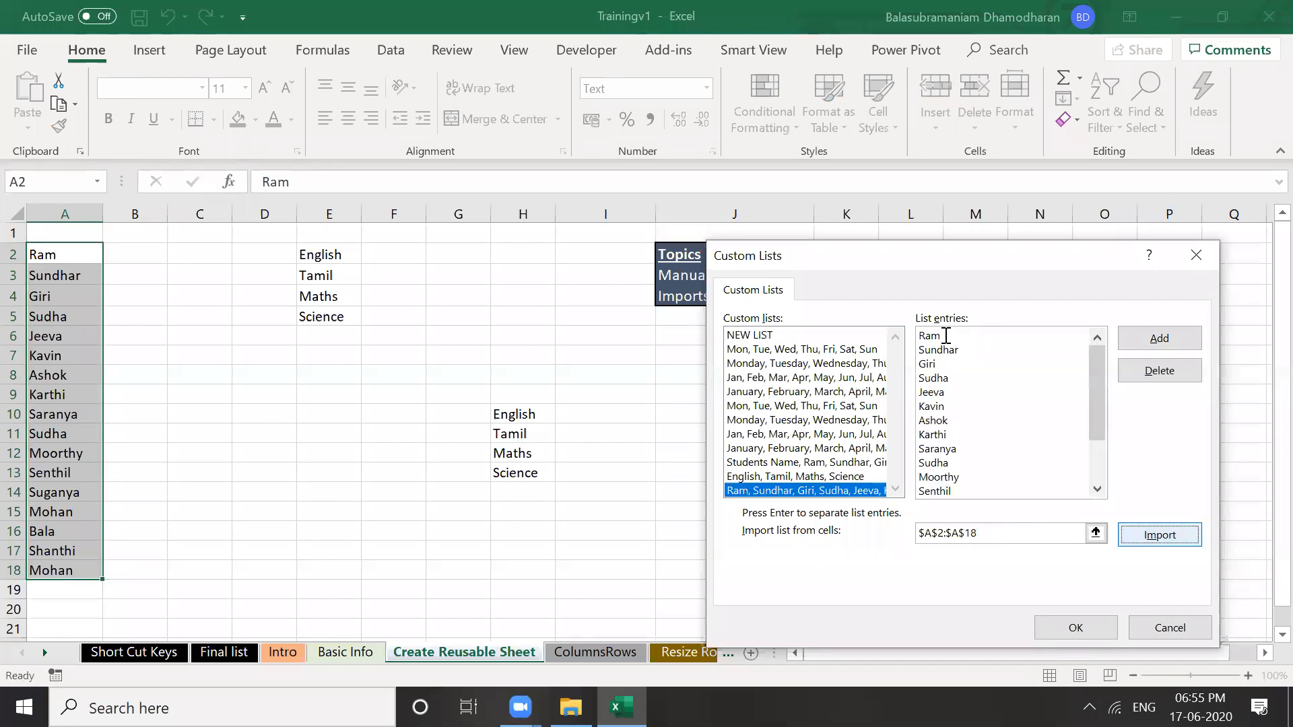
drag(1099, 408, 1106, 449)
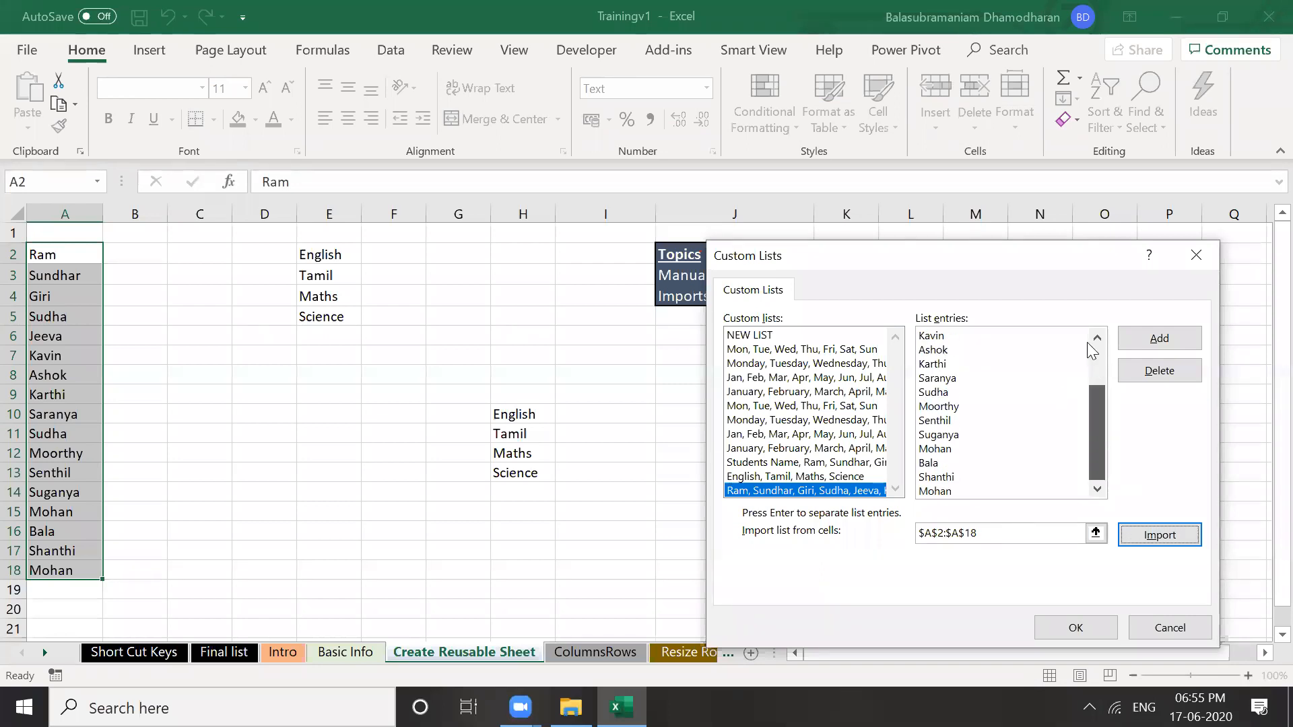
click(1083, 631)
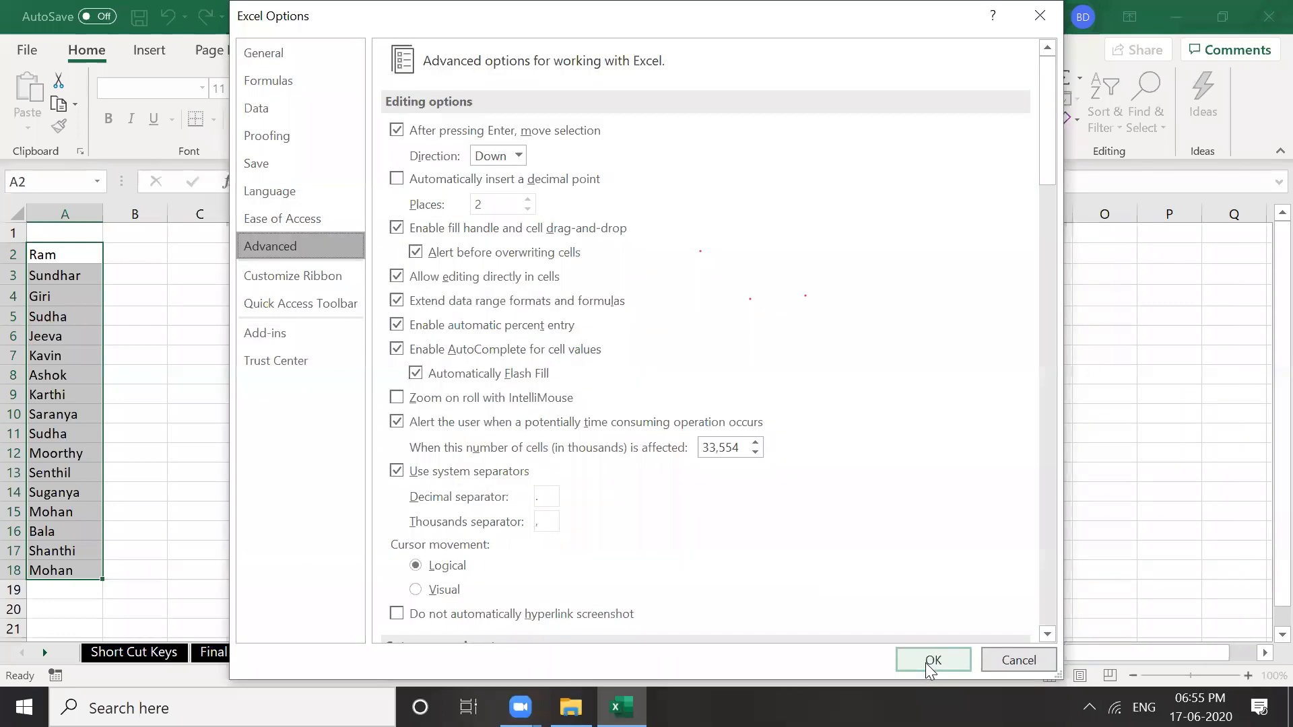
click(925, 663)
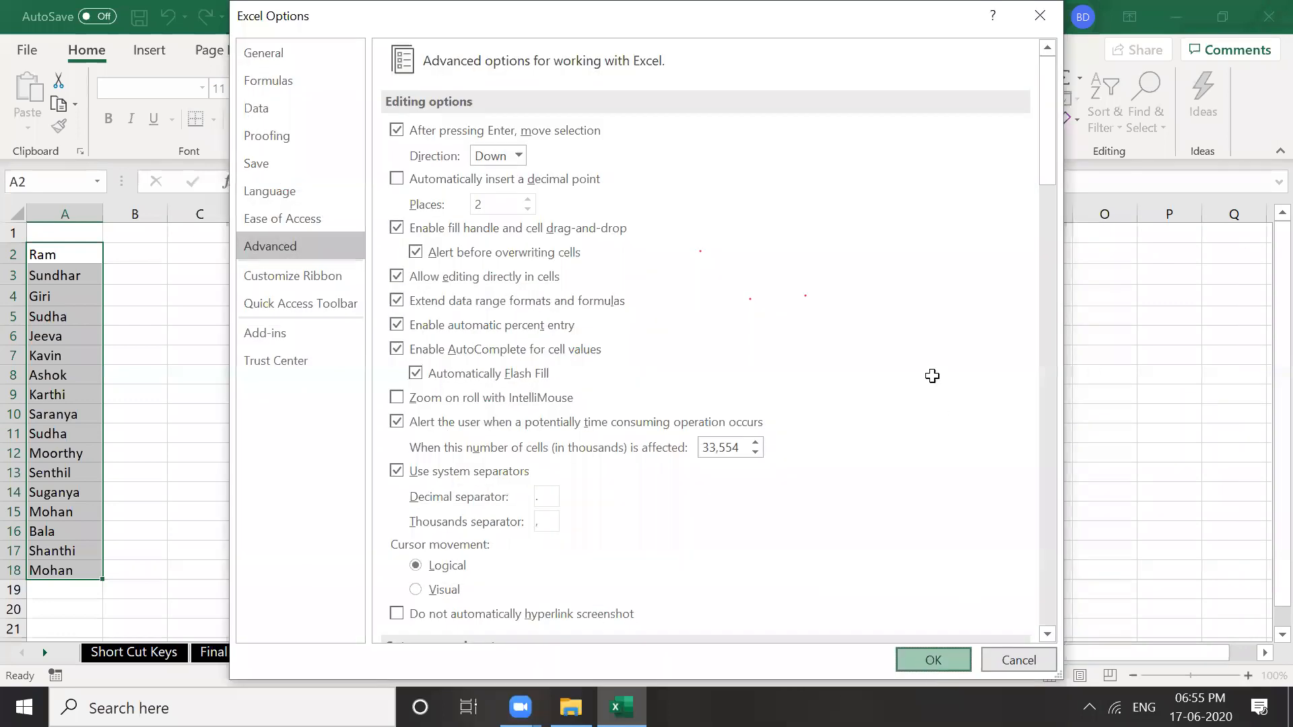
Type Ram in L8 and fill the custom name series down to L21
click(980, 443)
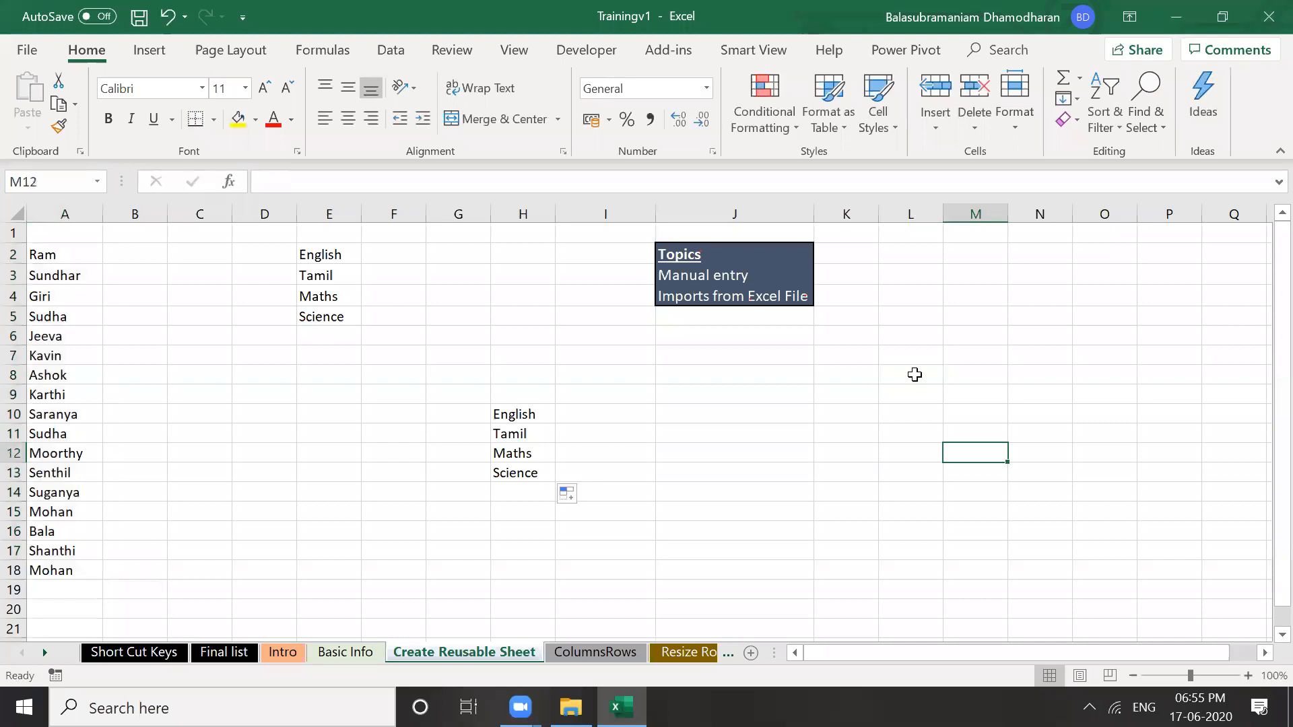
click(916, 374)
text(Ram)
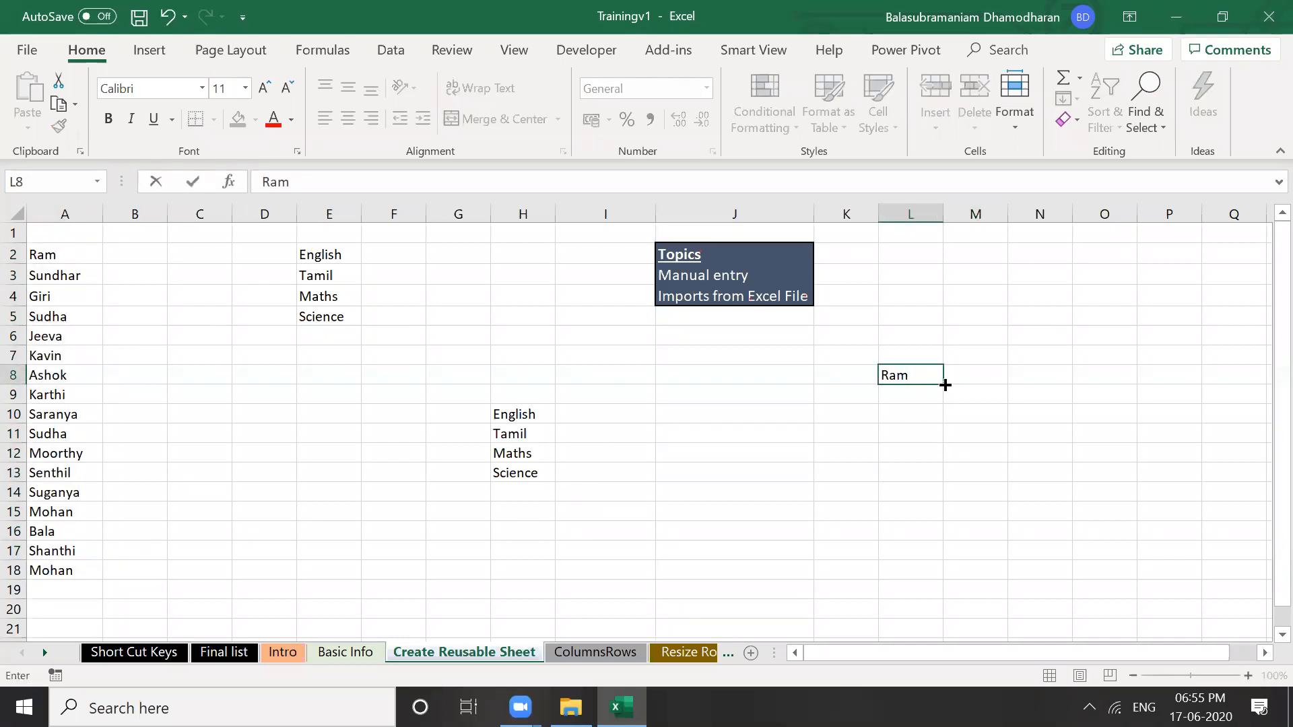
drag(944, 384, 939, 633)
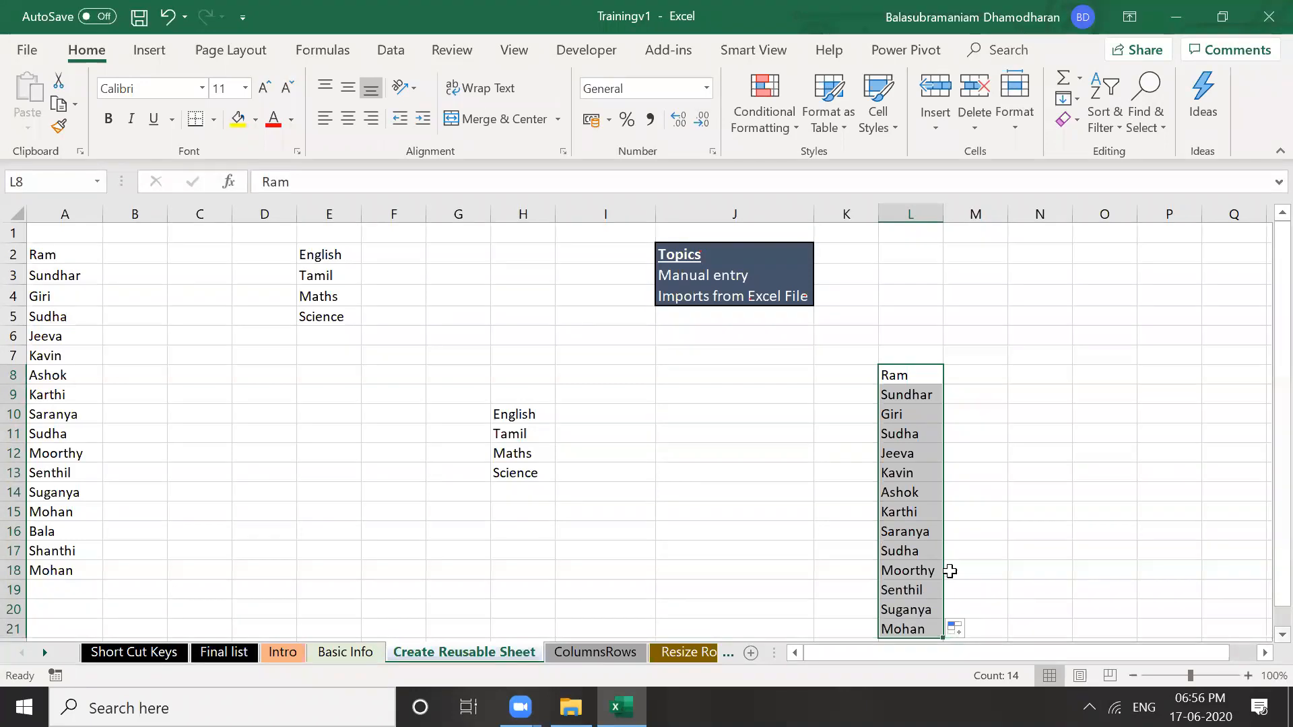
scroll(949, 571, down, 1)
drag(946, 576, 946, 640)
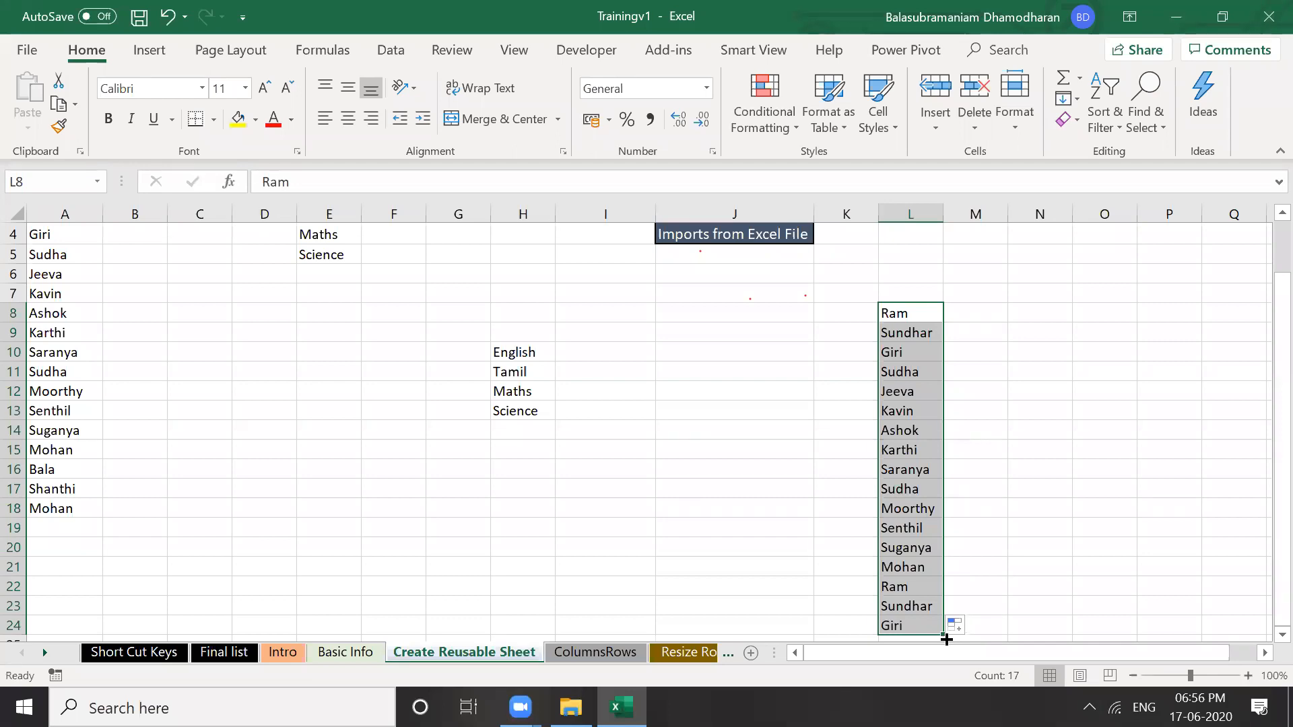
drag(943, 636, 943, 578)
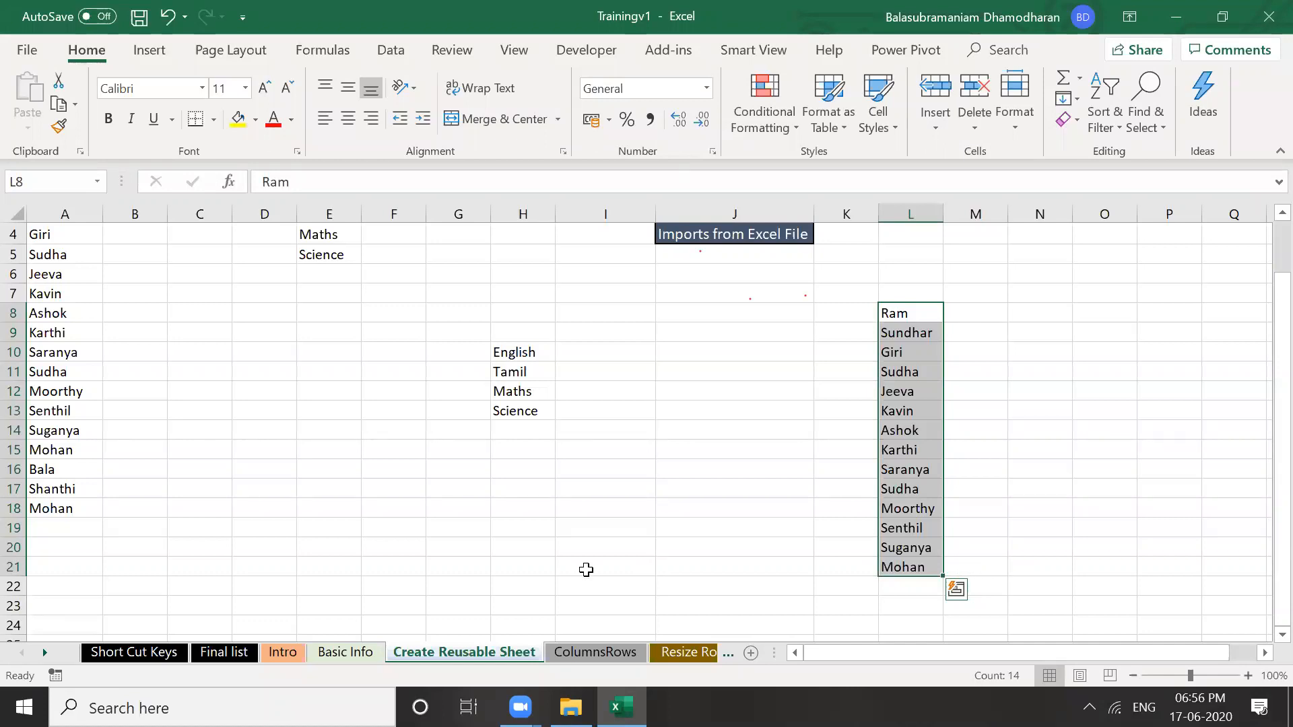
Return to the top of the sheet and switch to the ColumnsRows sheet
key(ctrl+Home)
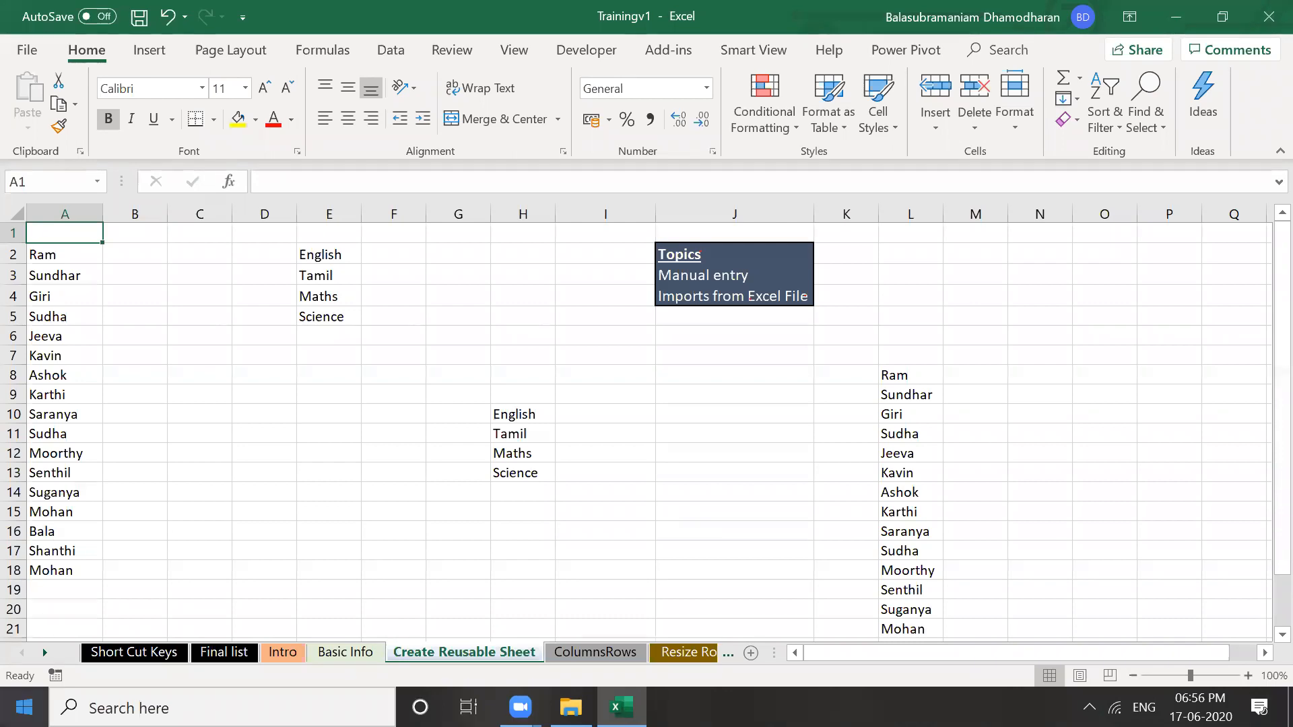
click(359, 506)
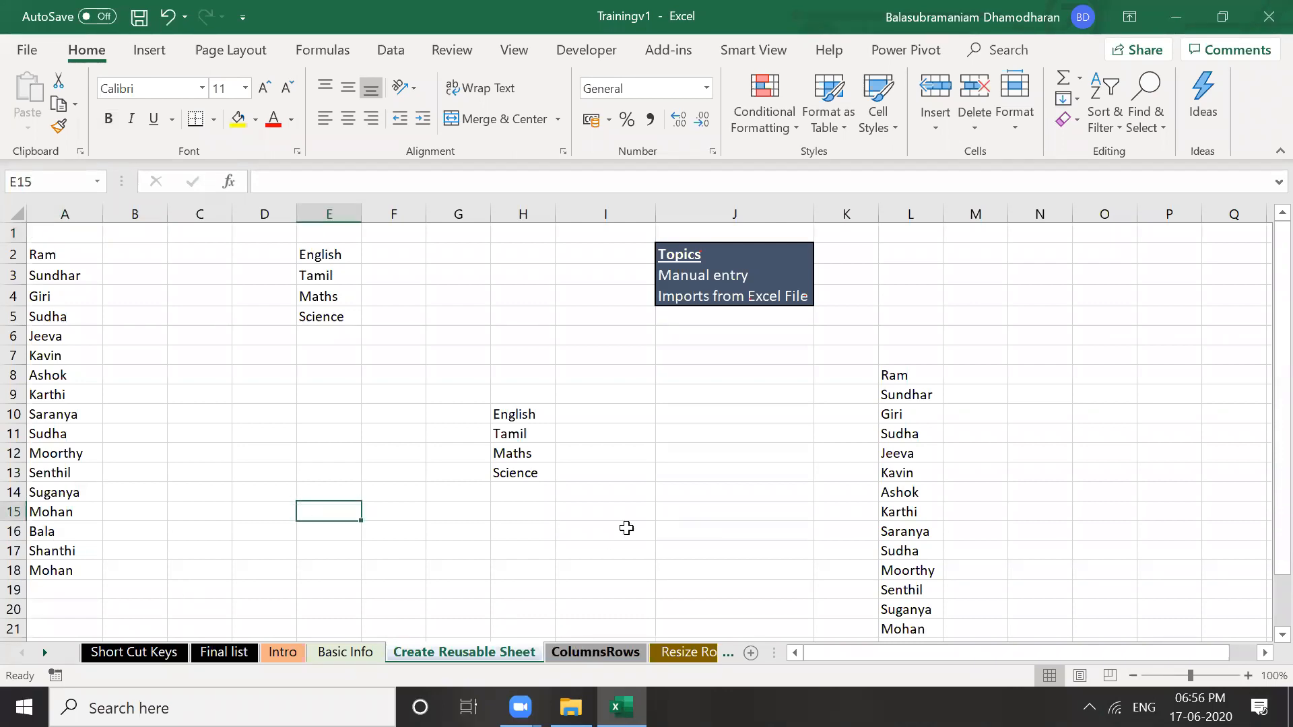
key(ctrl+Page_Down)
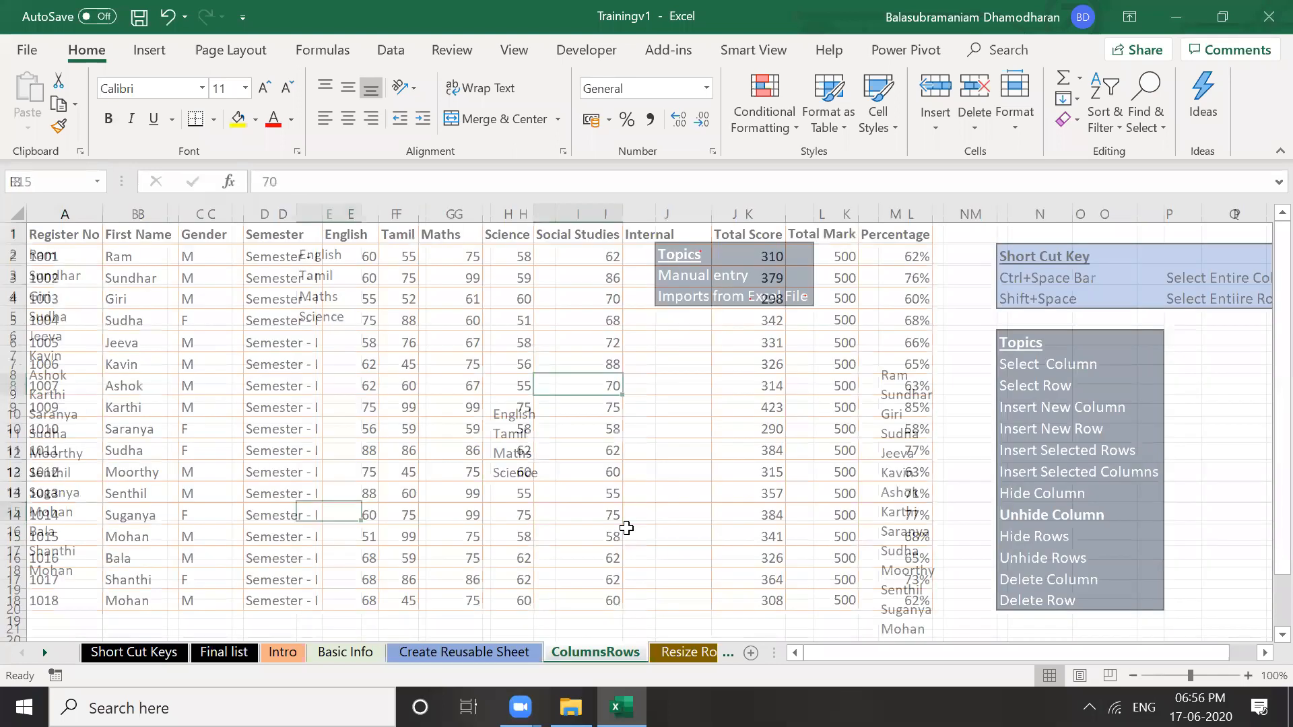
click(627, 528)
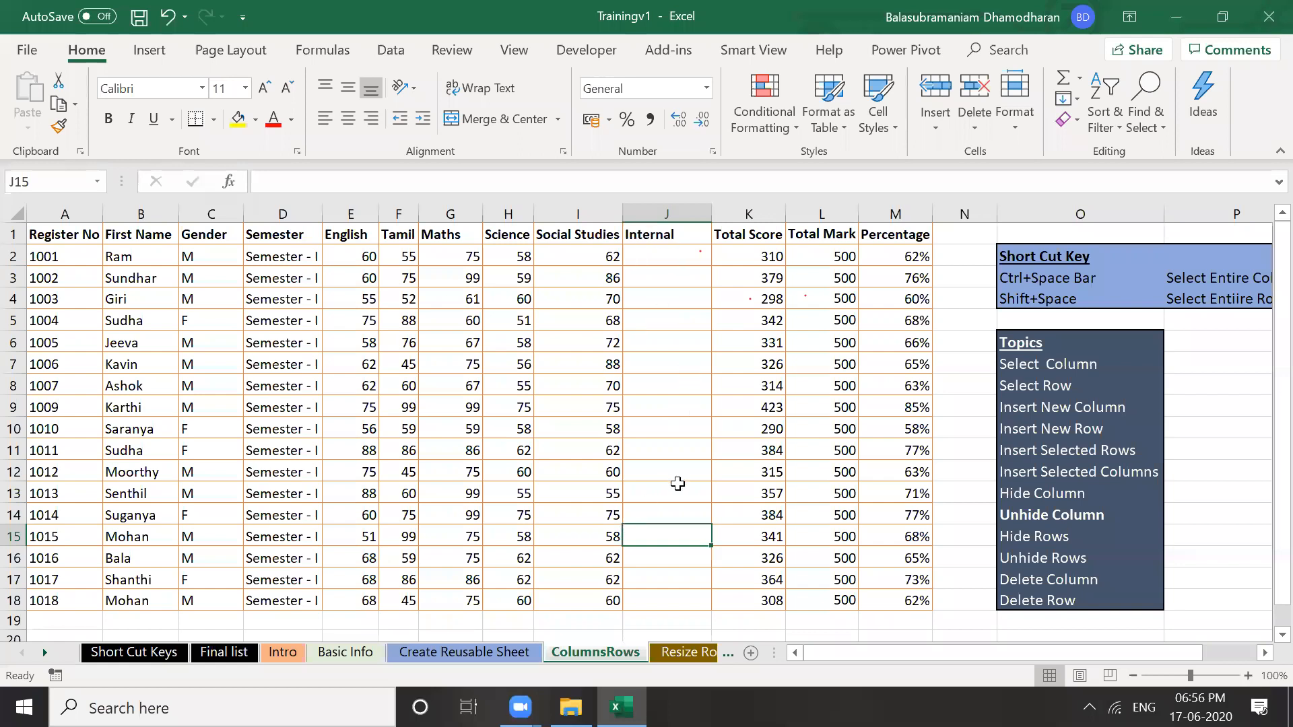
key(ctrl+Up)
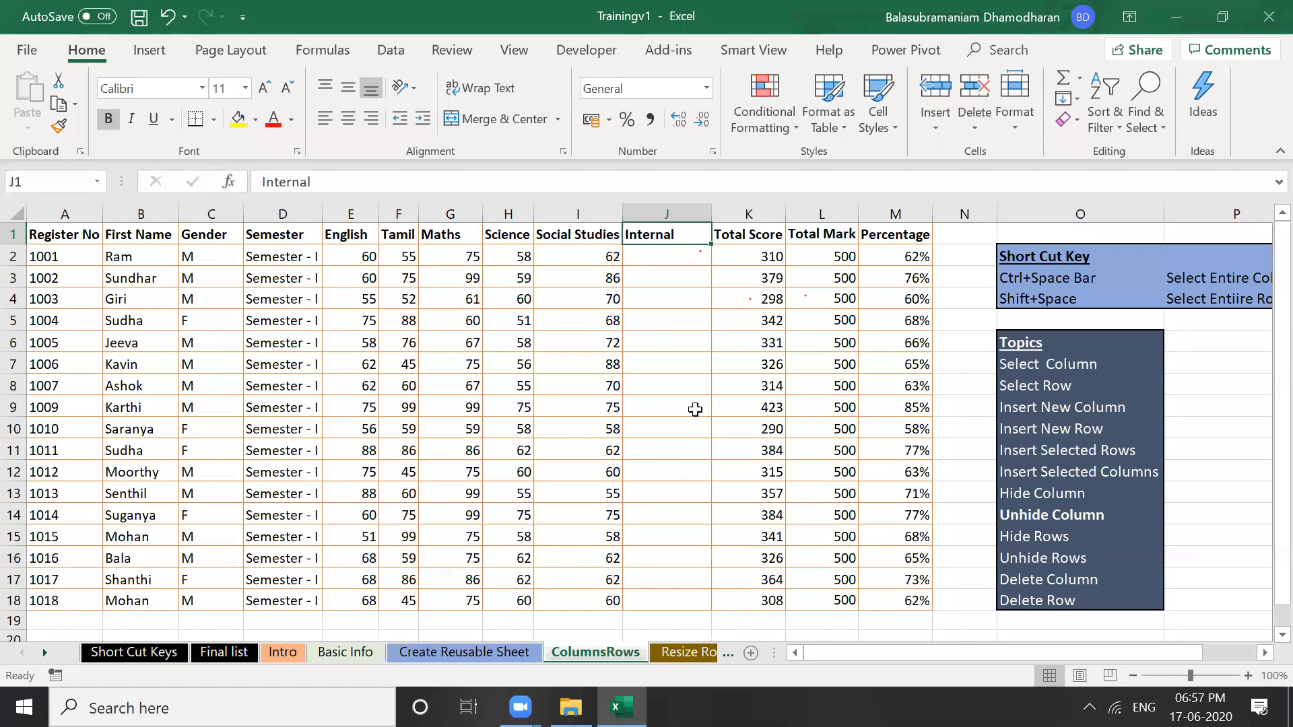
click(667, 213)
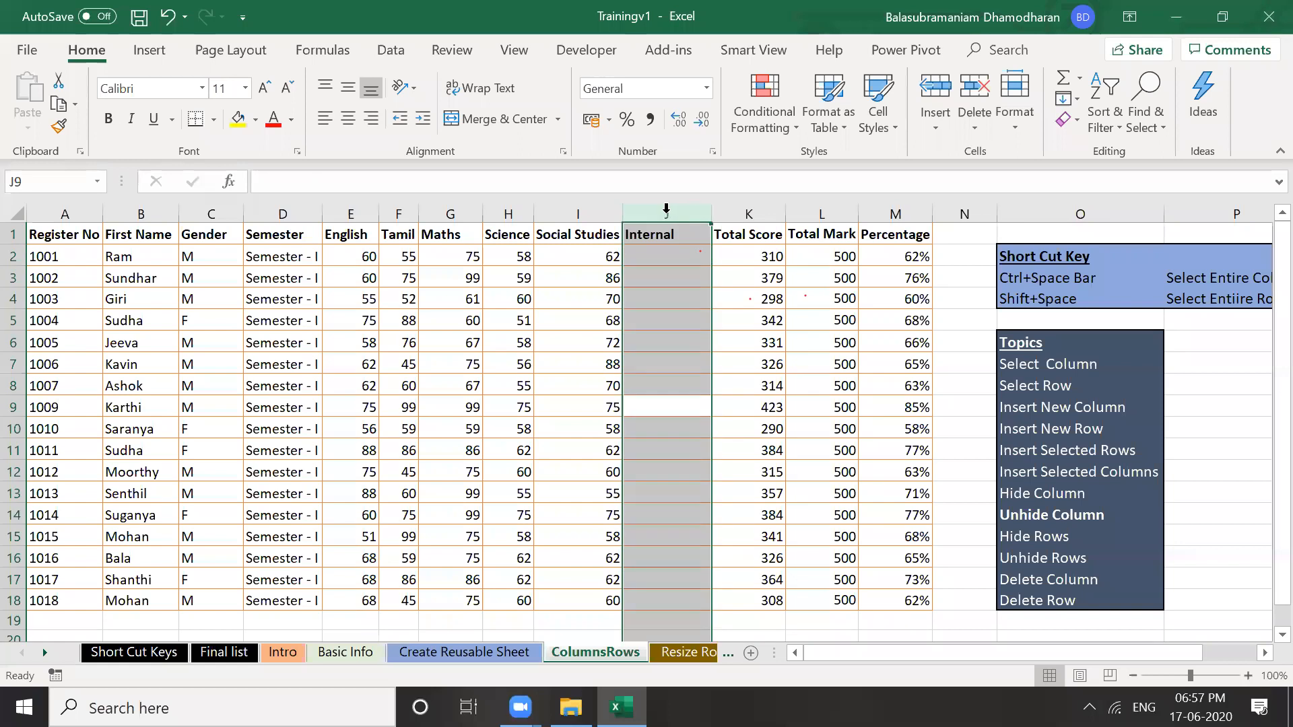
key(shift+BackSpace)
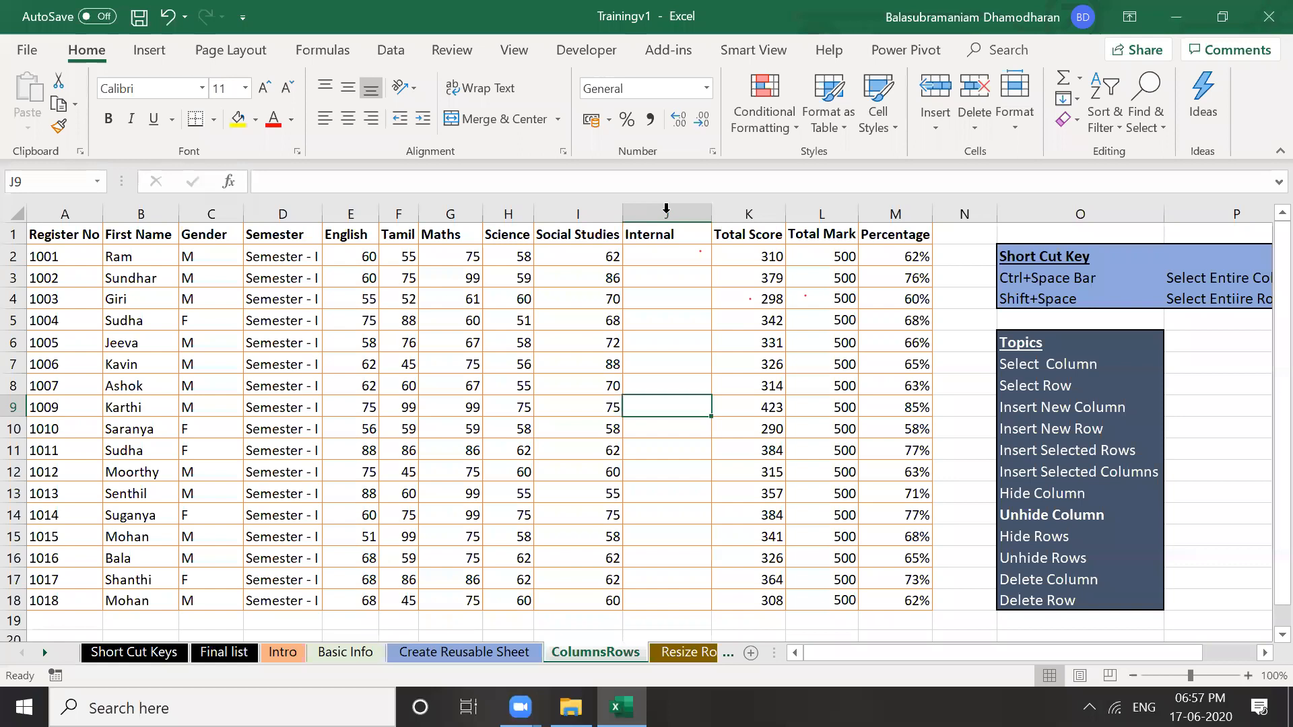
click(666, 212)
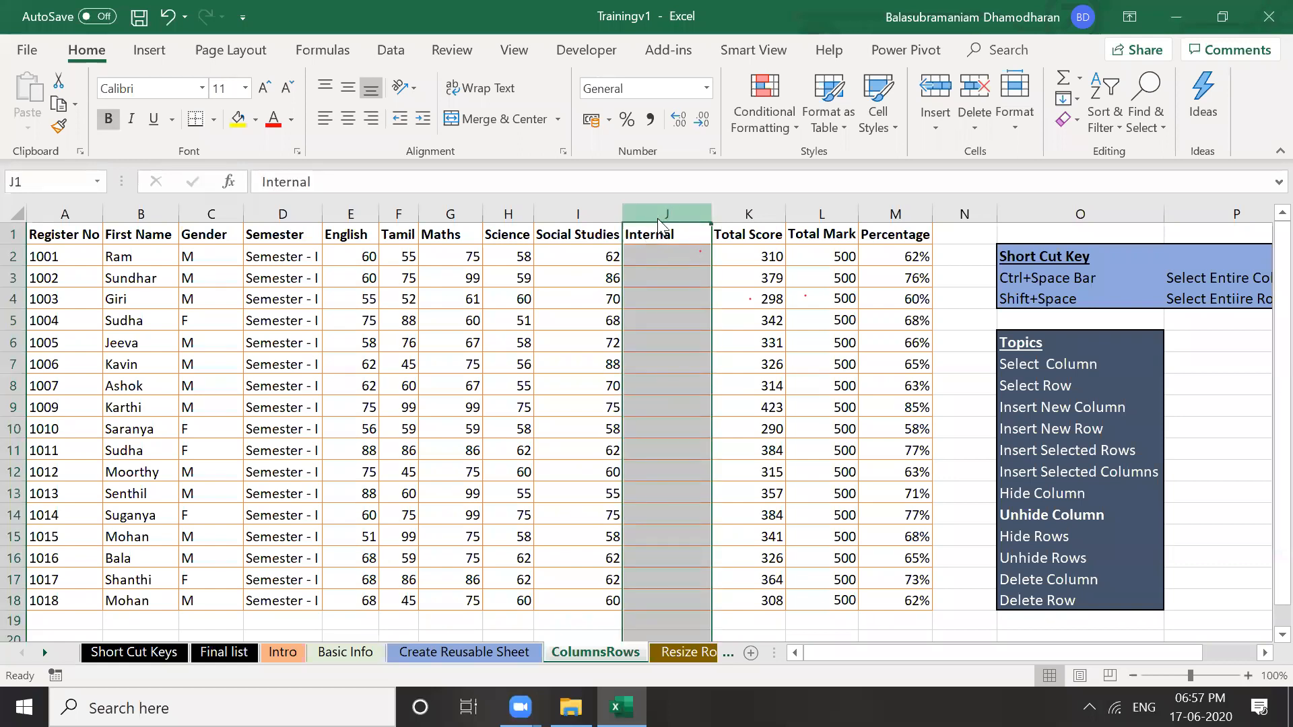
key(shift+F10)
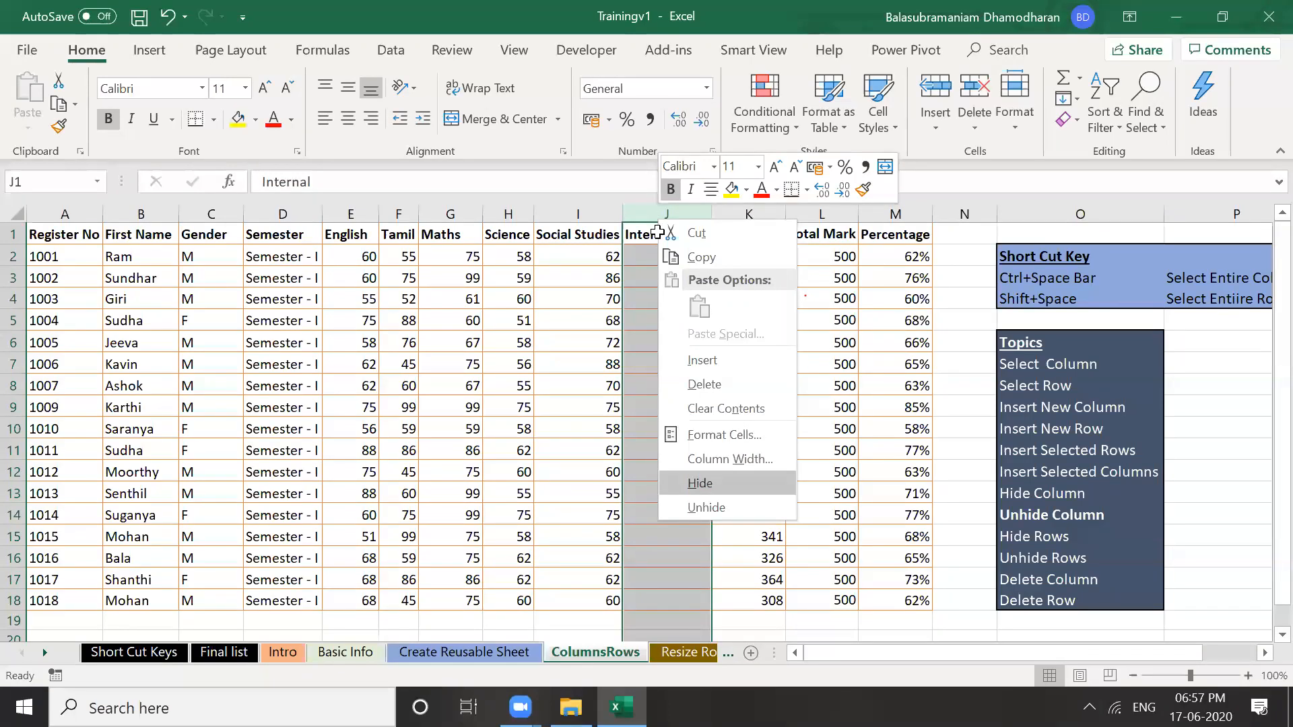
key(Return)
click(660, 259)
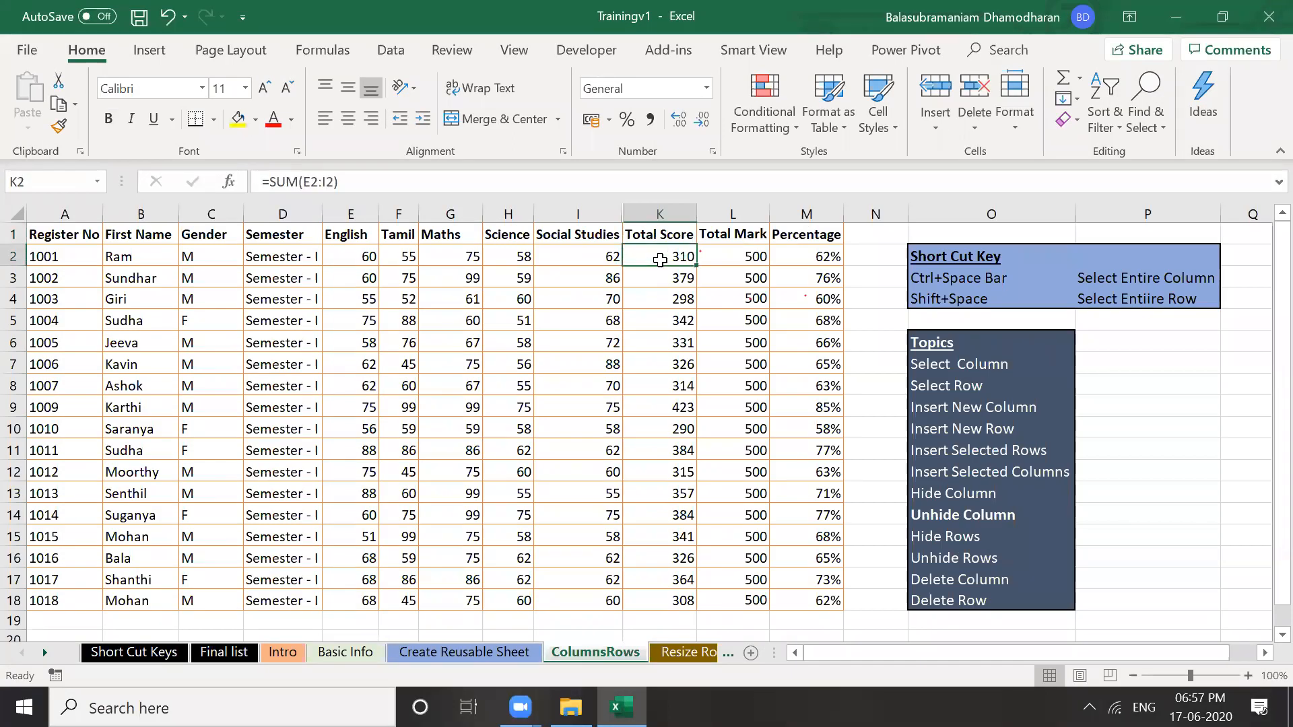
click(593, 211)
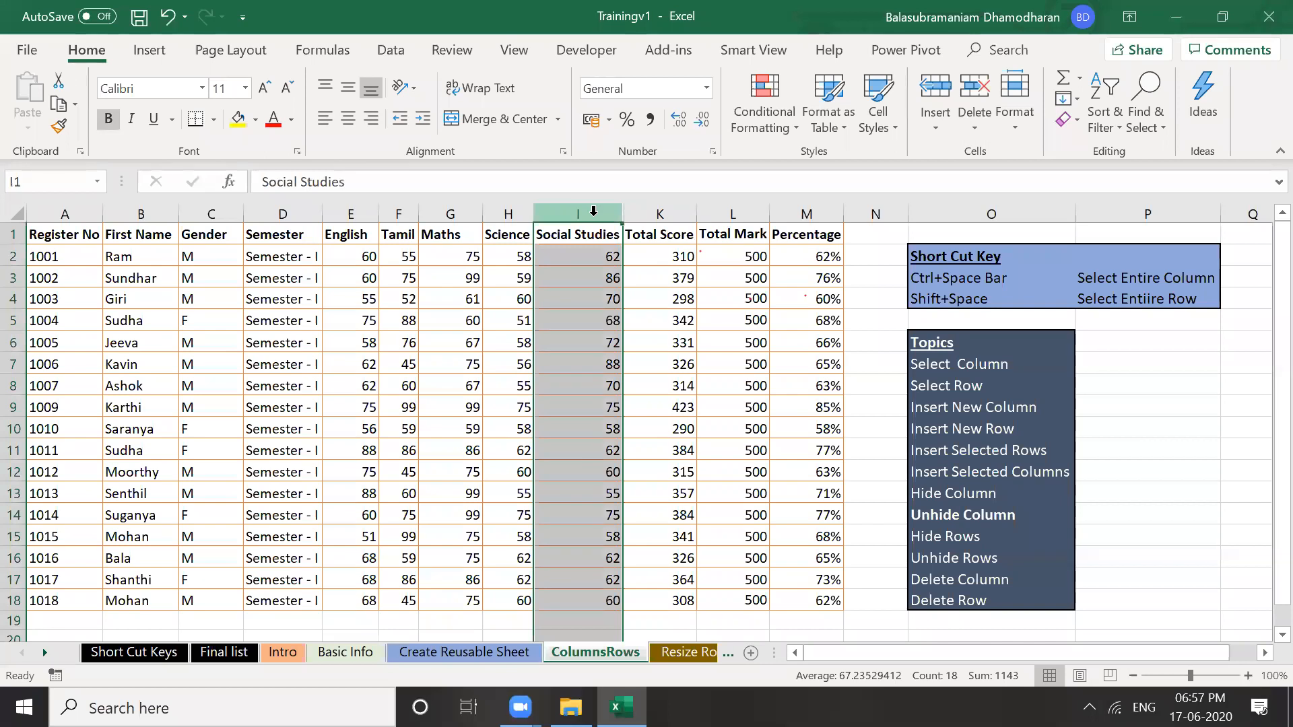
shift+click(669, 212)
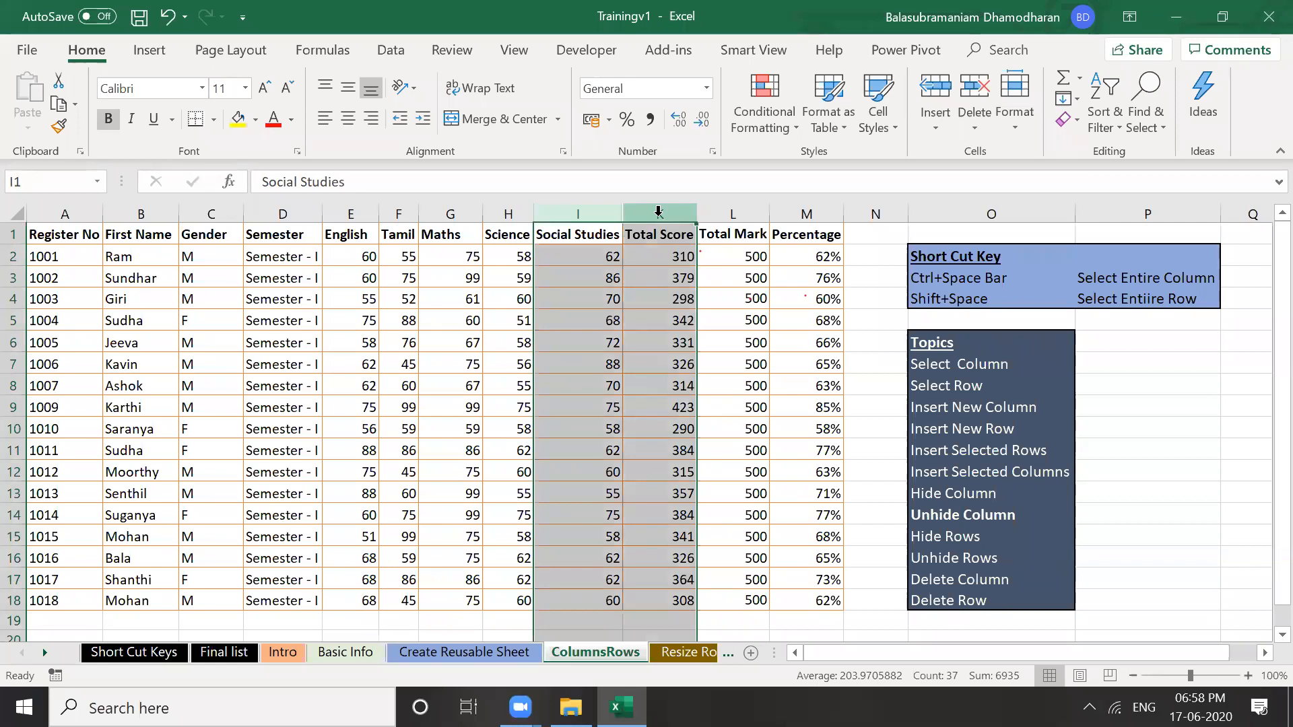
right_click(657, 215)
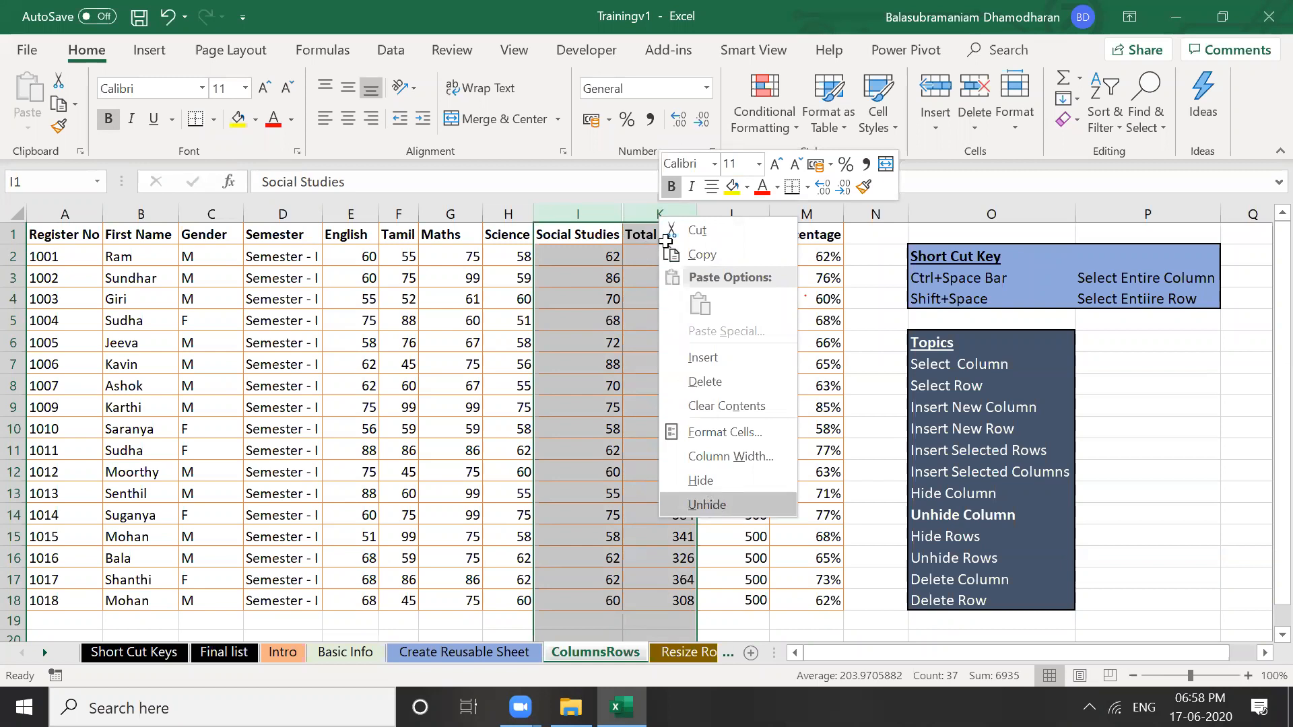
key(Escape)
key(ctrl+shift+0)
click(695, 337)
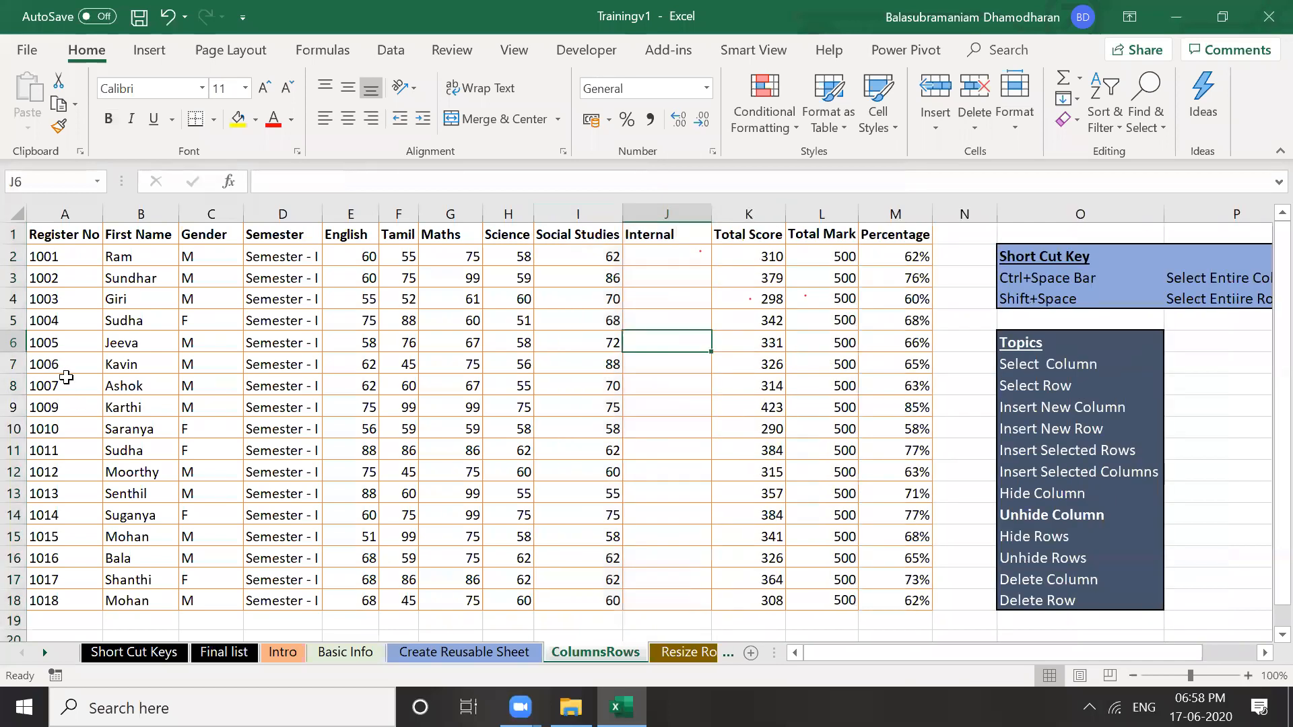
Clear Karthi's marks in E9:J9 and select the whole row 9
click(47, 387)
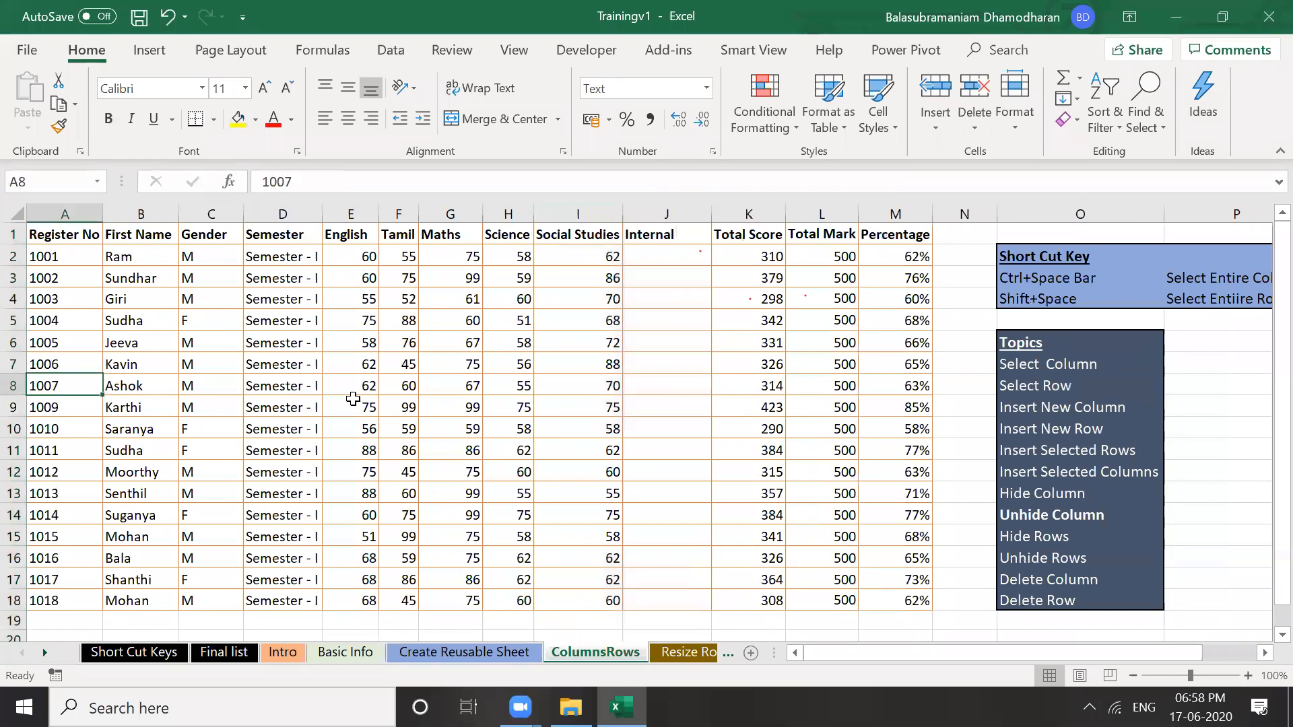
key(Down)
key(Right)
key(Right)
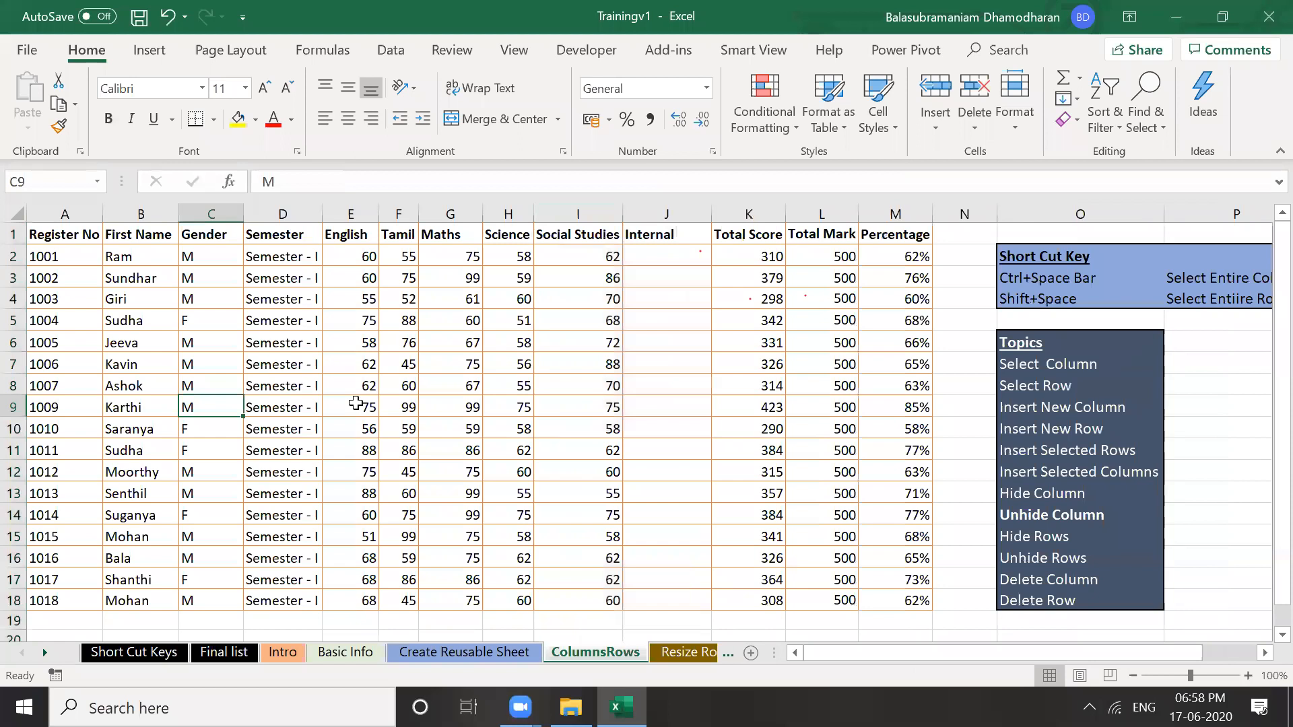
key(Right)
key(Right)
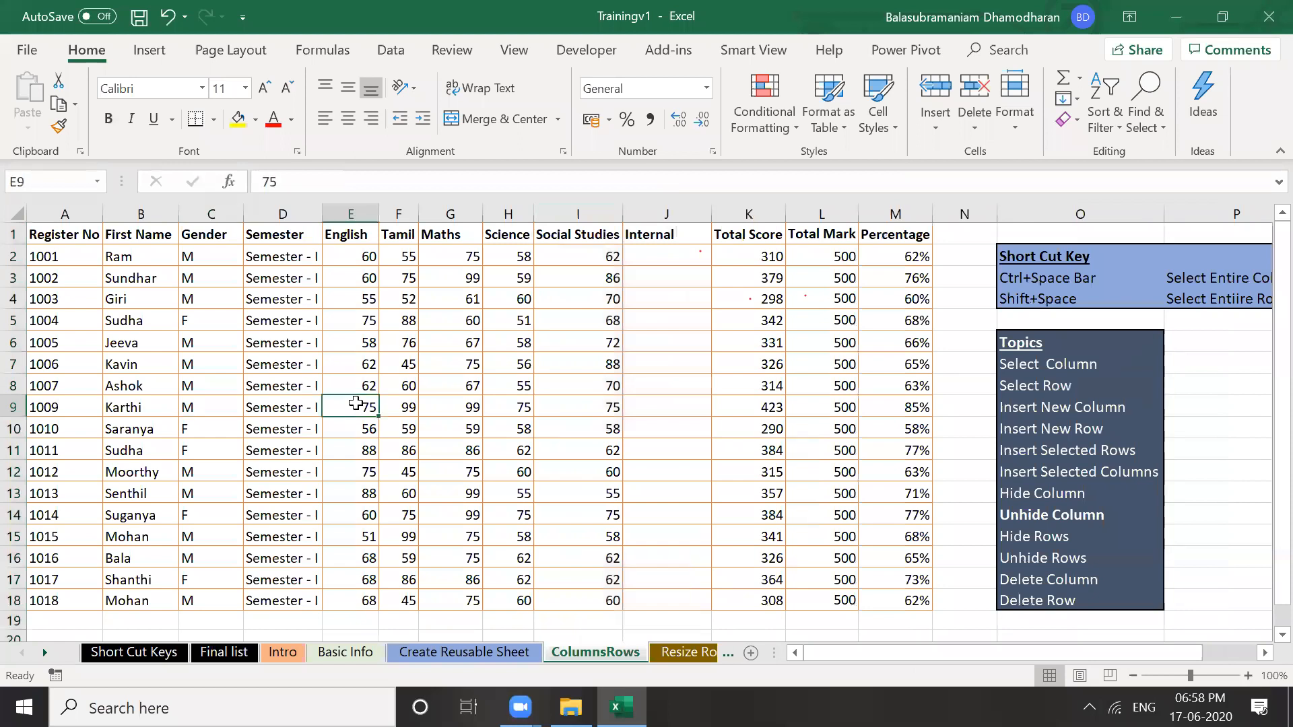
key(shift+Right)
key(shift+Right)
key(shift+Right)
key(shift+Right)
key(shift+Right)
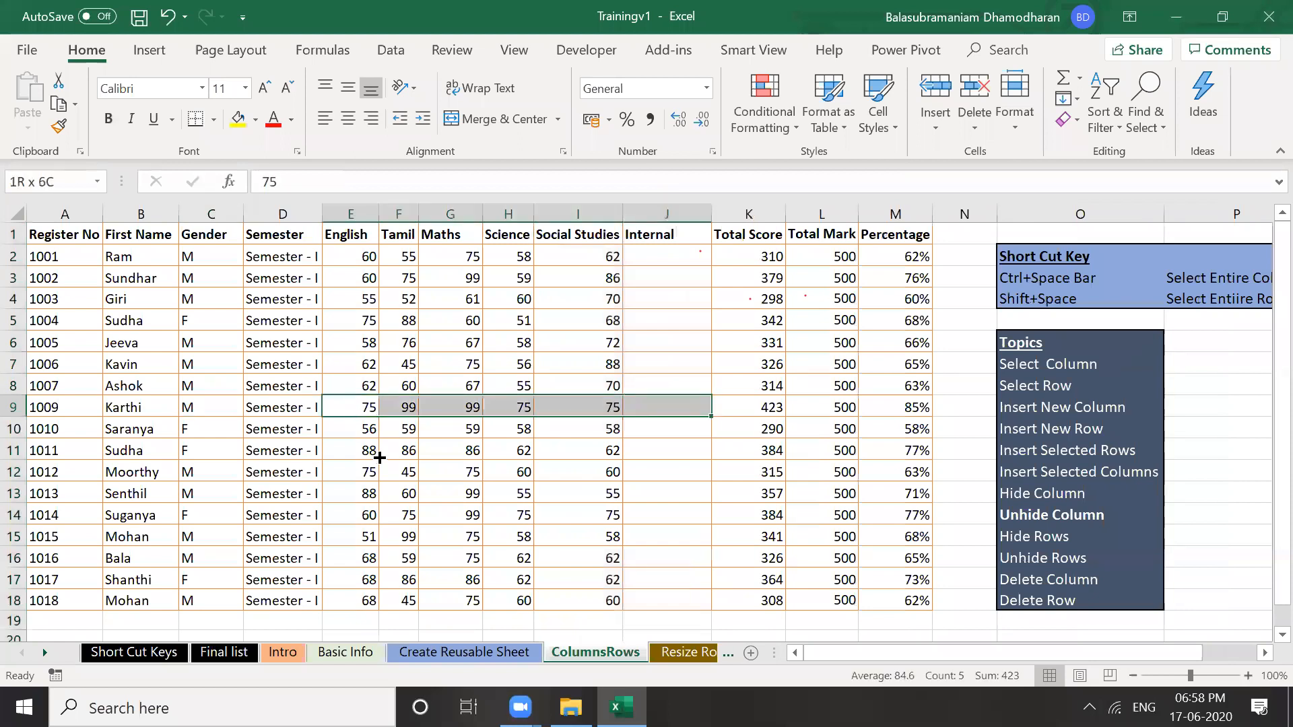
key(Delete)
key(Down)
key(Down)
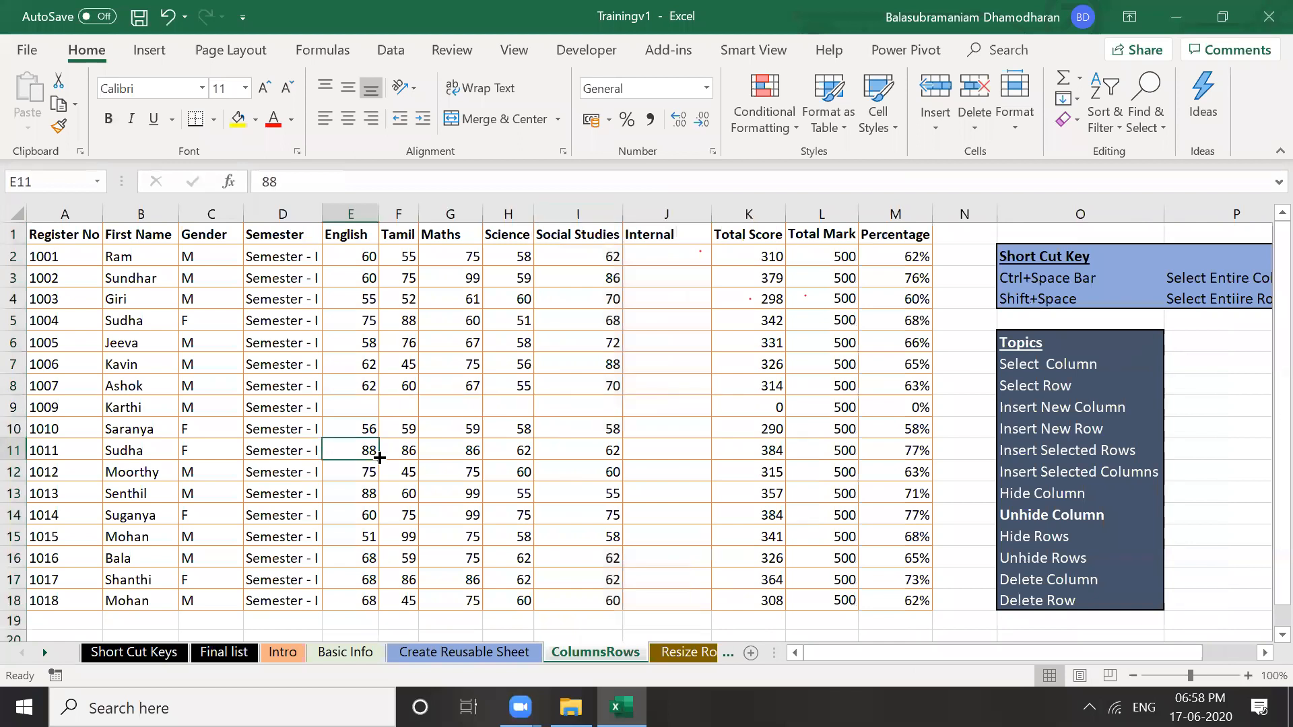
click(13, 407)
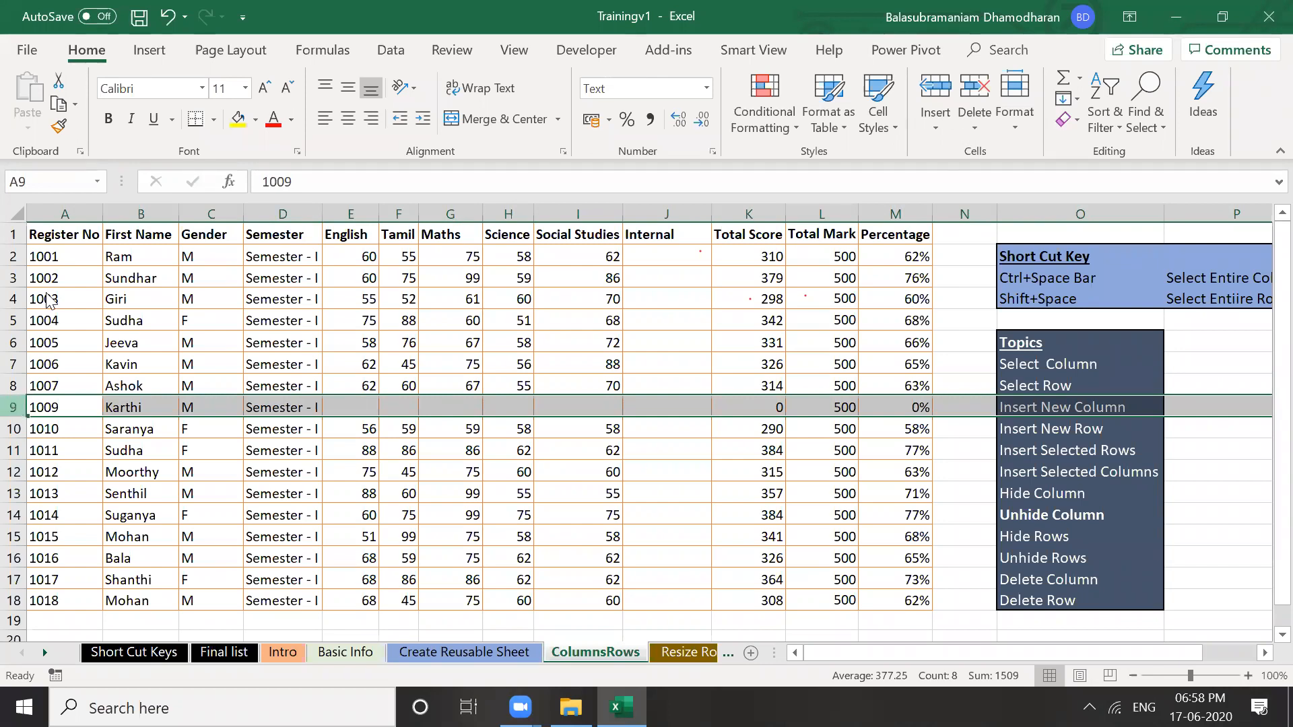
right_click(173, 407)
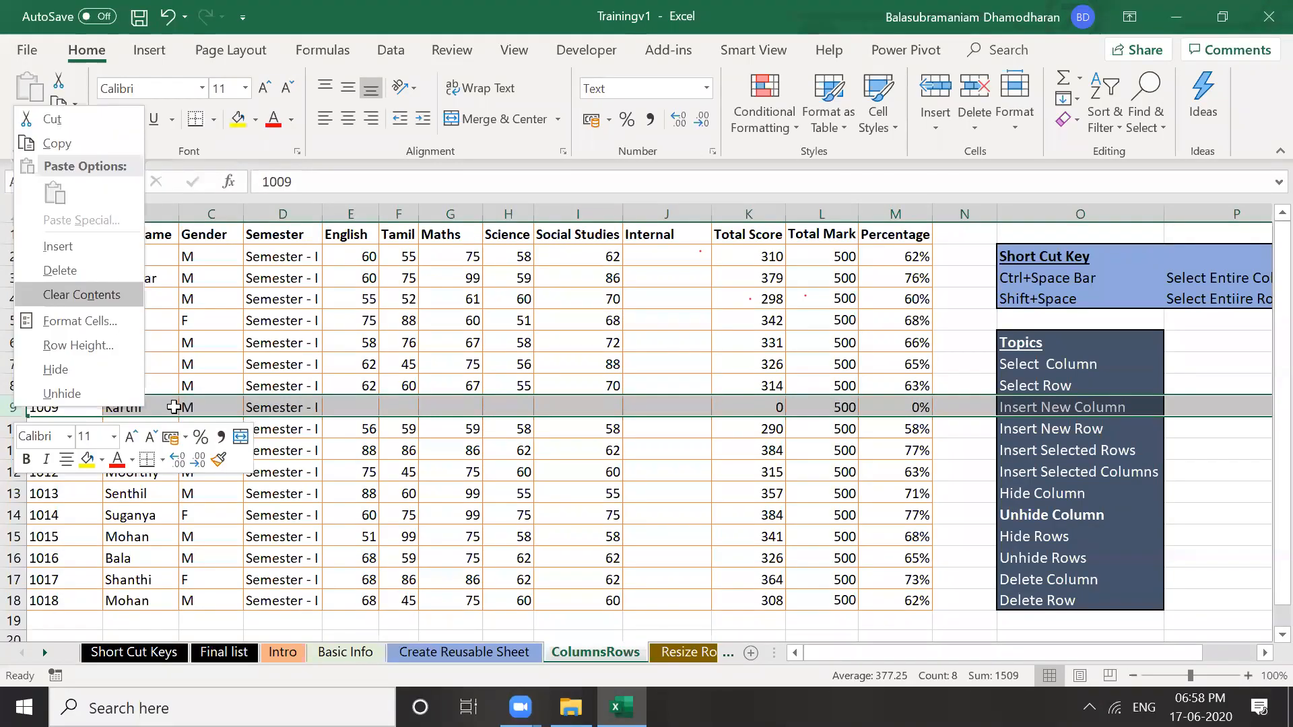
key(h)
click(174, 407)
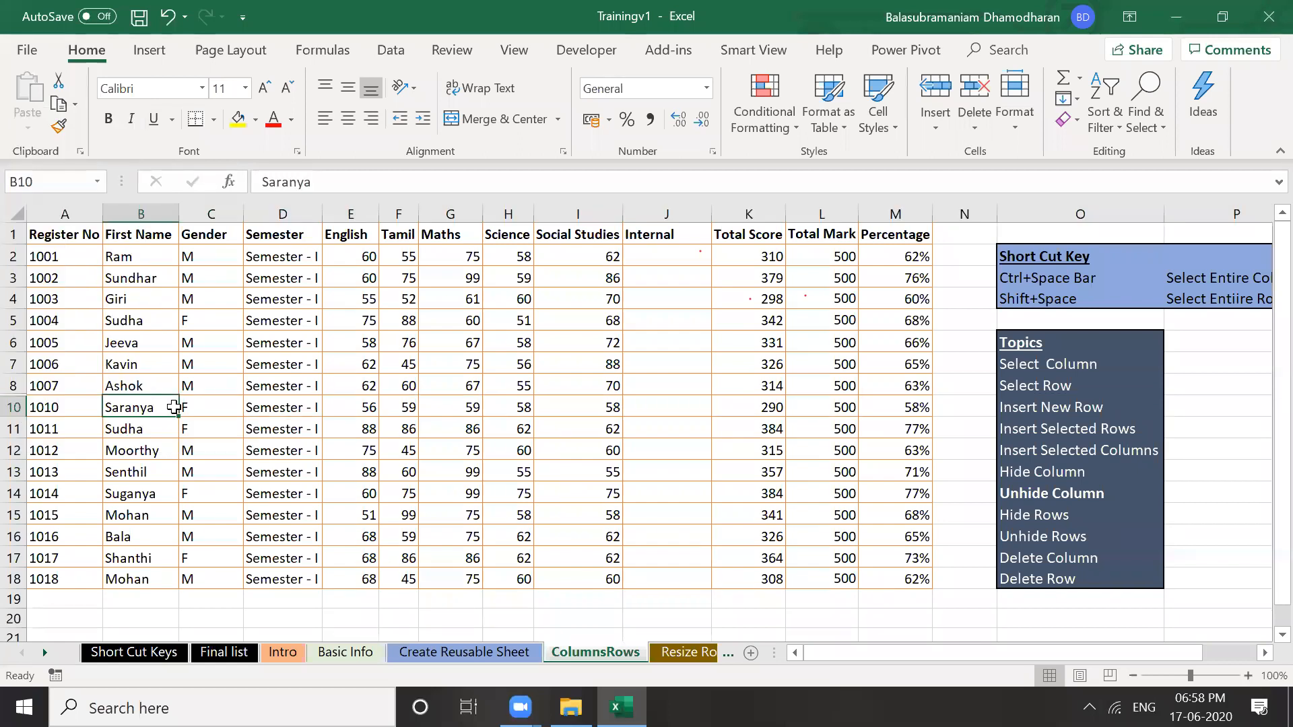
click(13, 384)
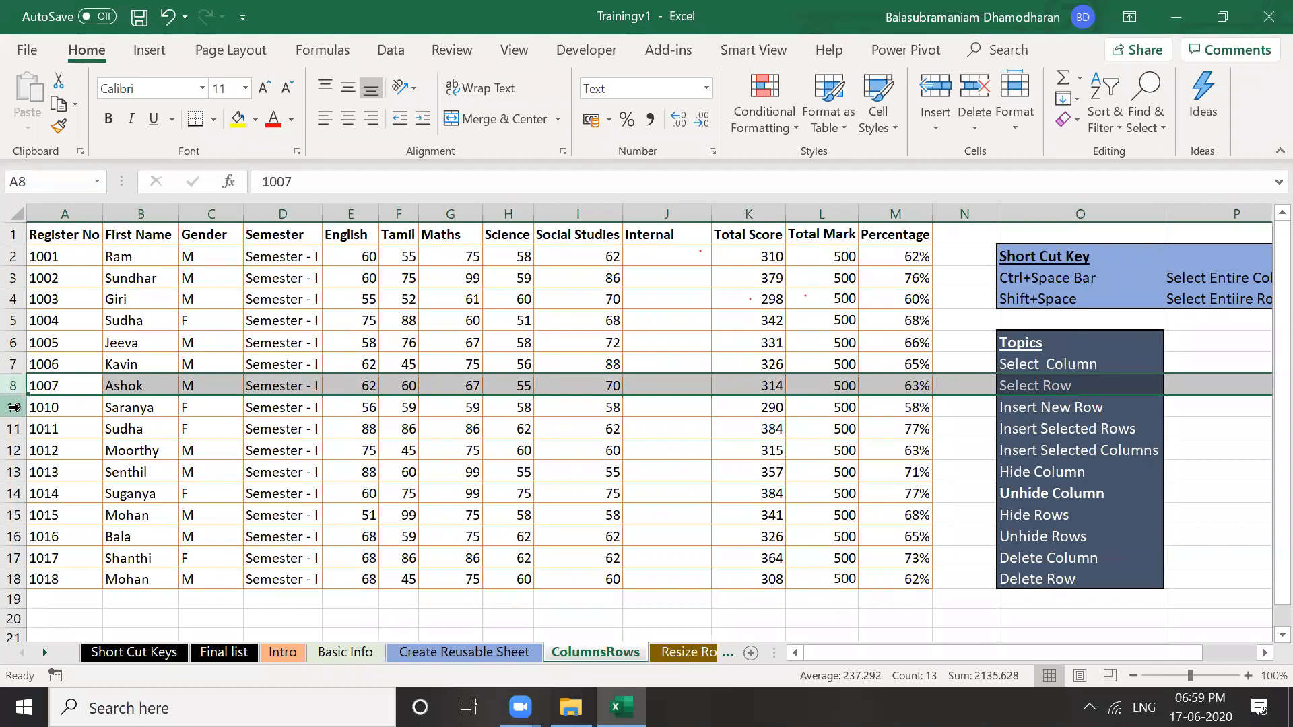
shift+click(13, 408)
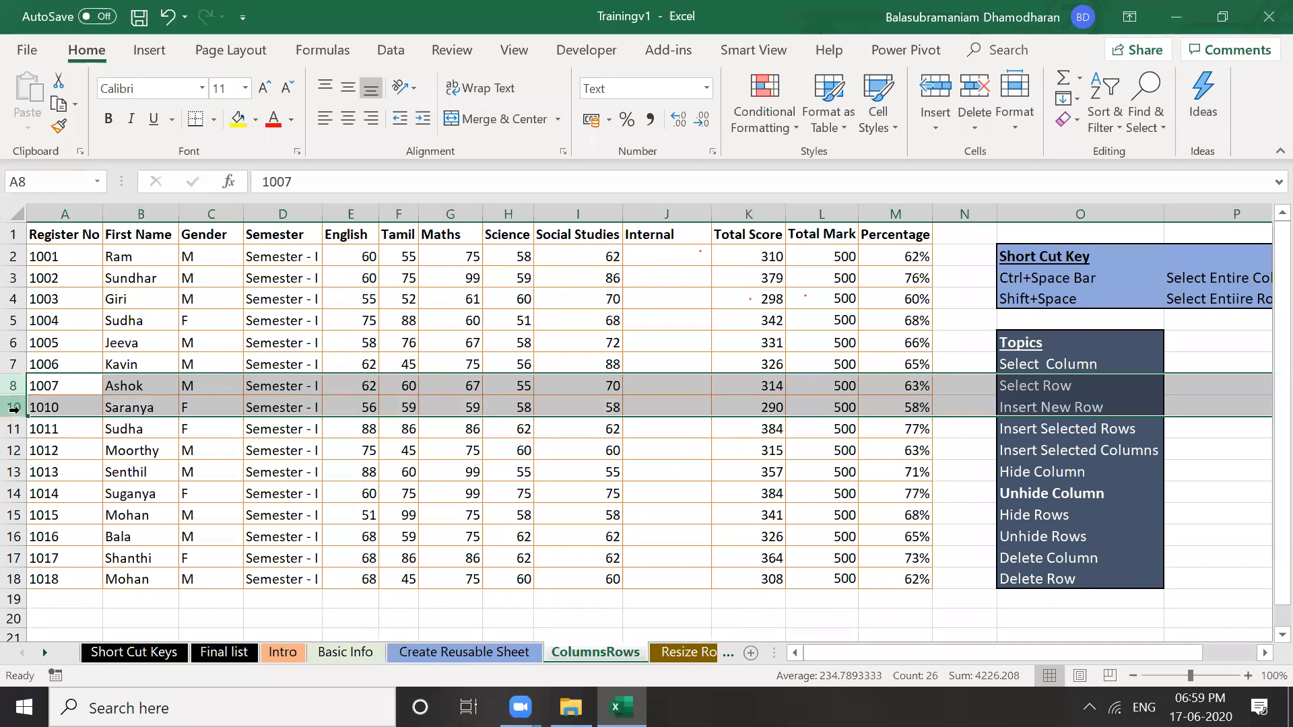
right_click(14, 411)
click(46, 398)
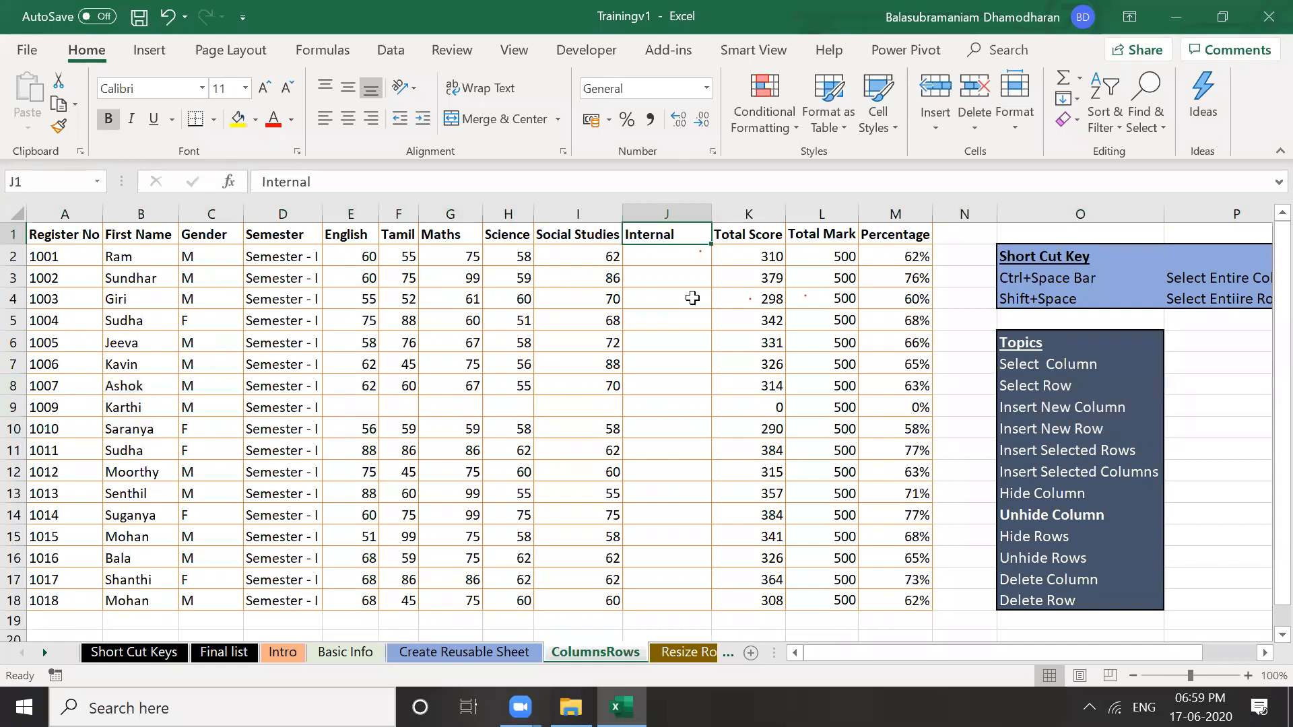
Delete the empty Internal column J using its right-click Delete command
click(695, 315)
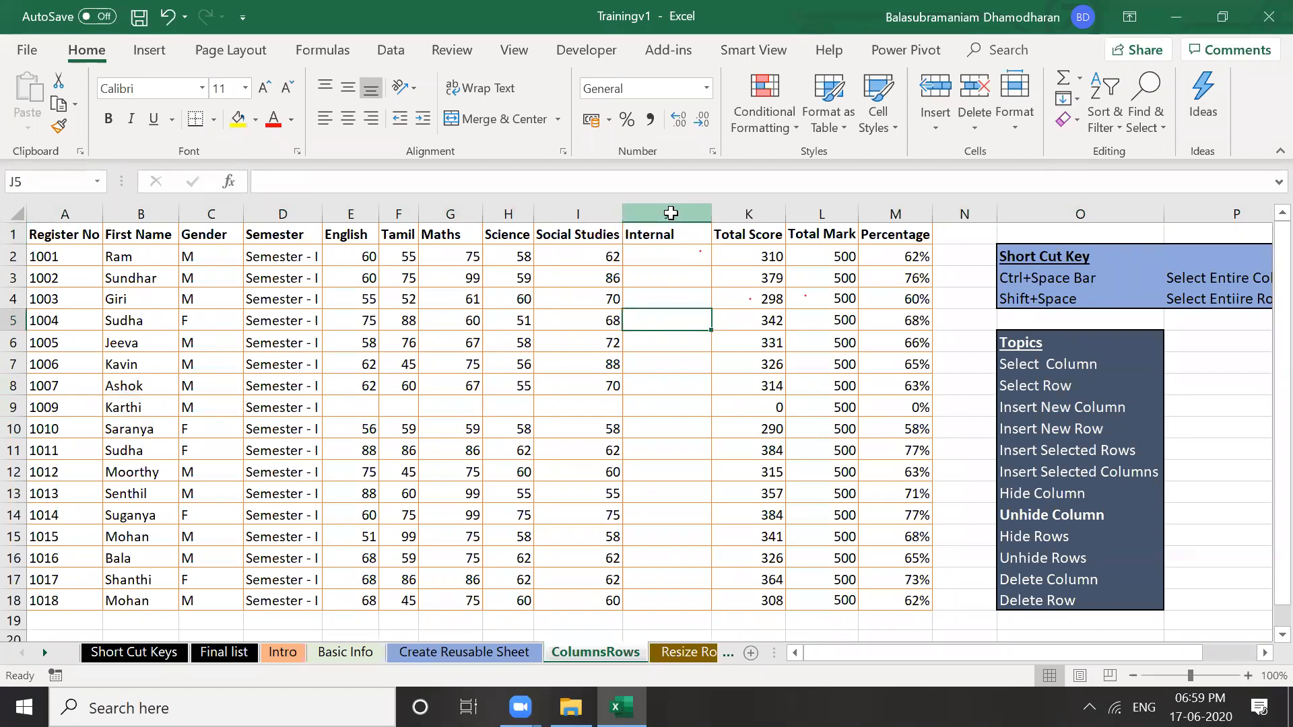
click(672, 209)
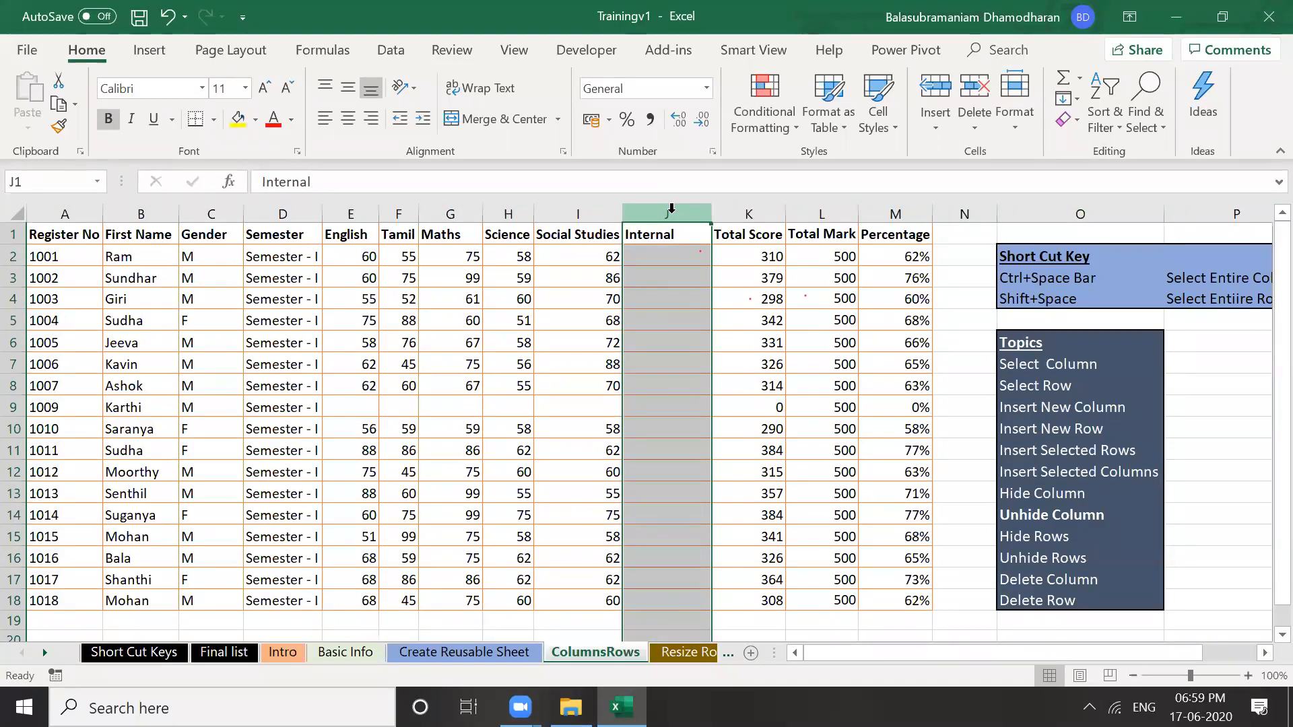
right_click(672, 211)
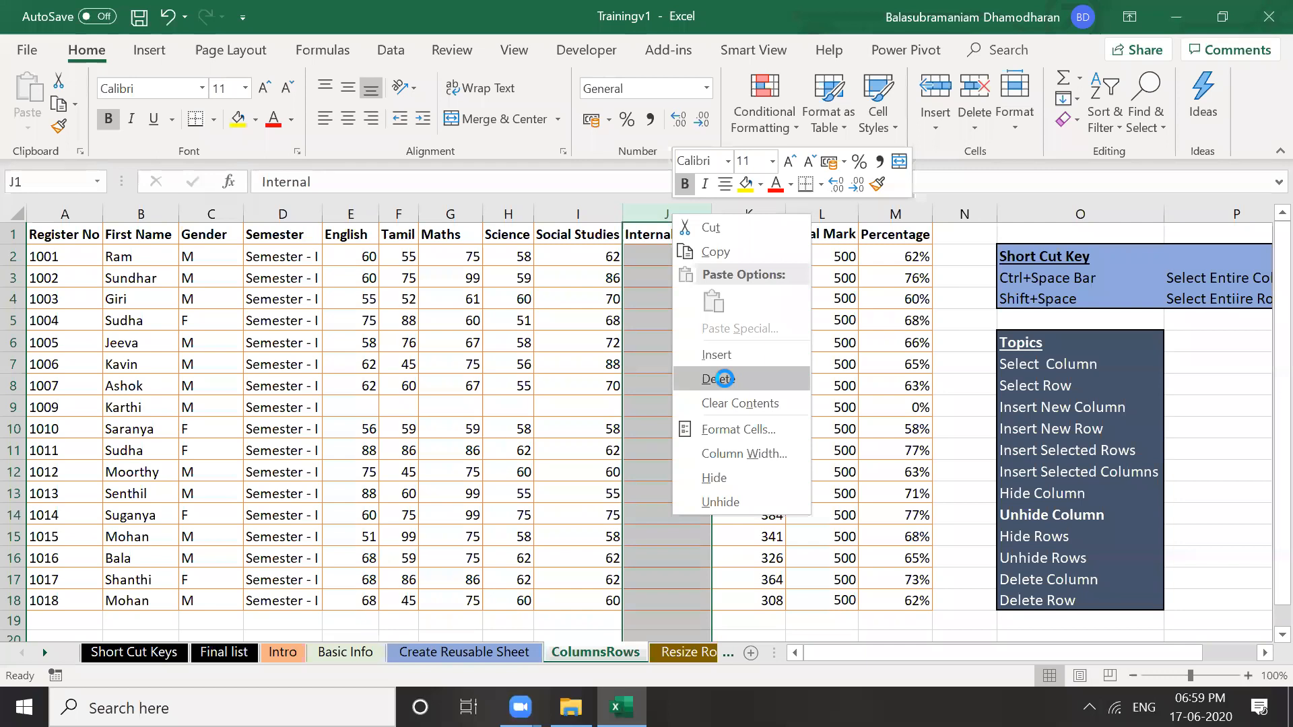
click(724, 378)
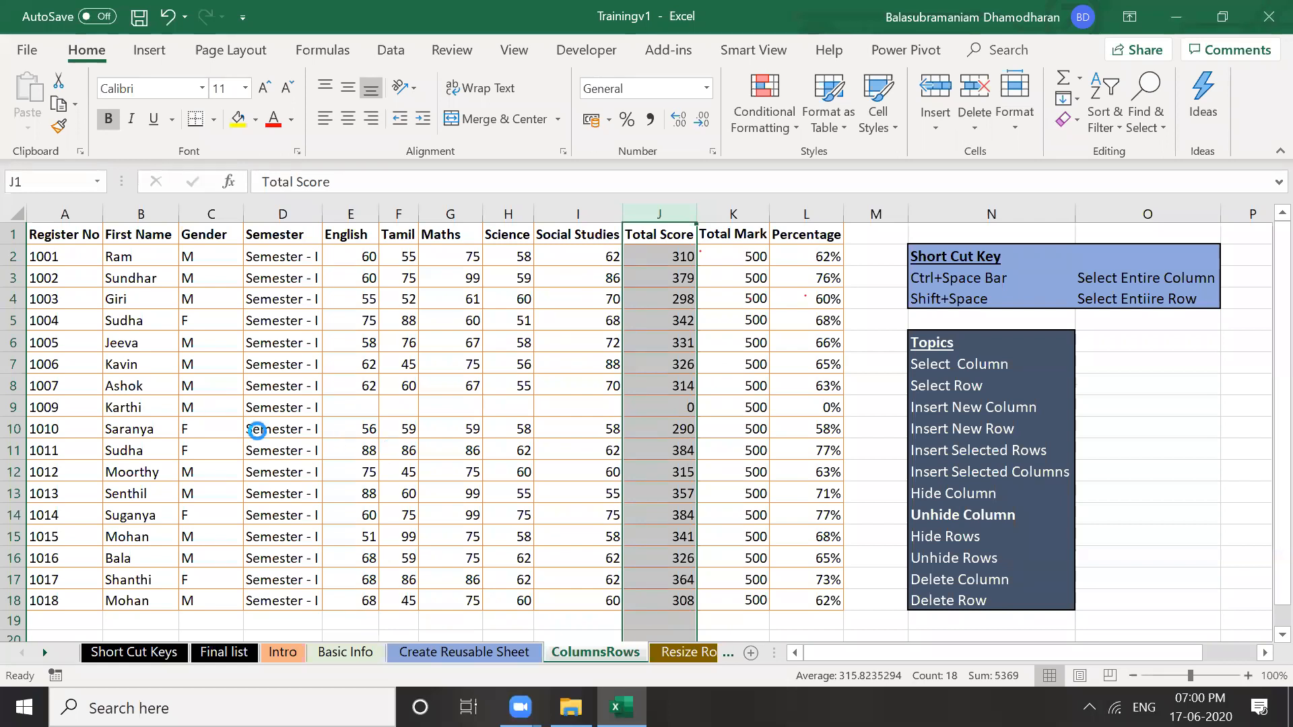
click(156, 410)
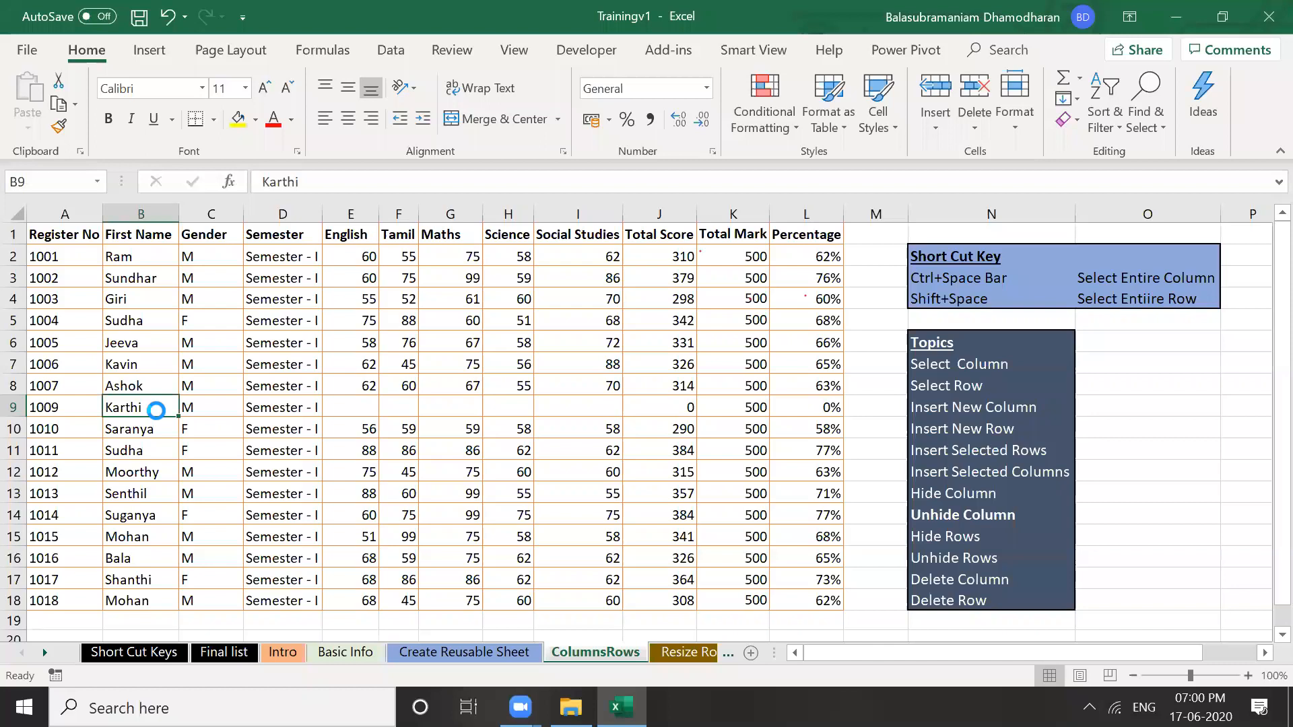
click(13, 407)
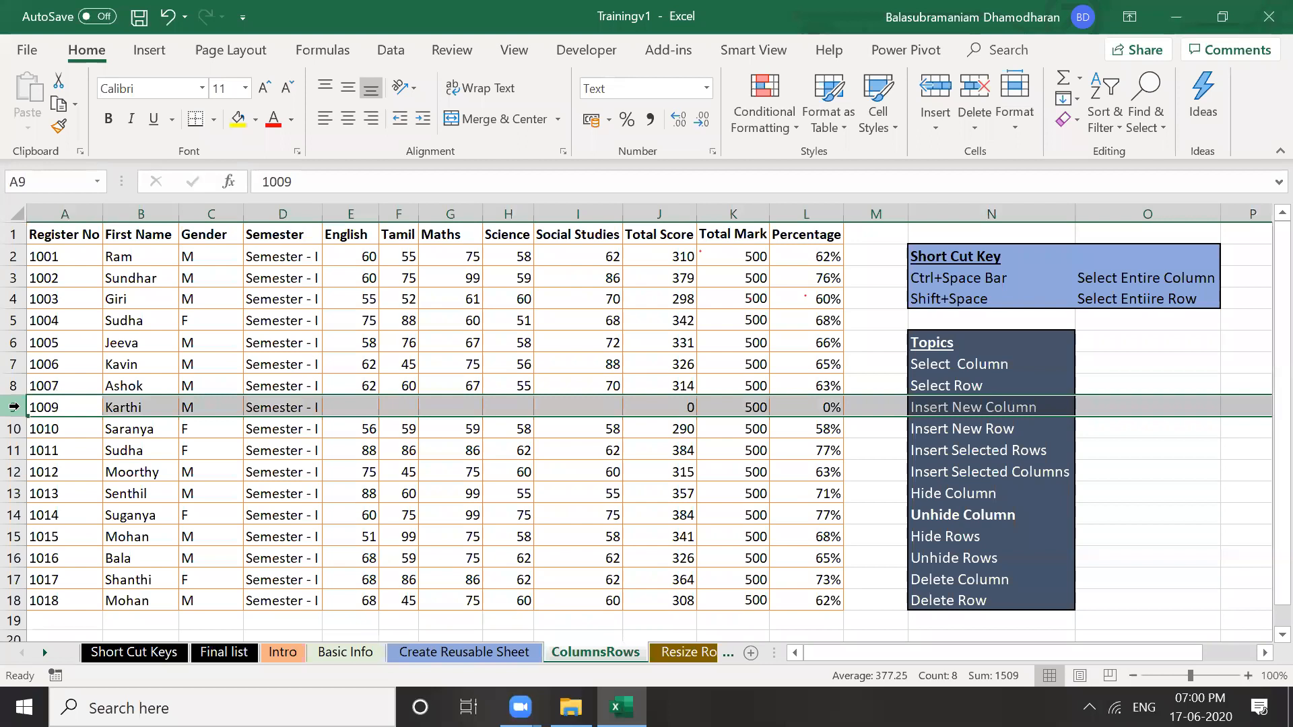
right_click(17, 409)
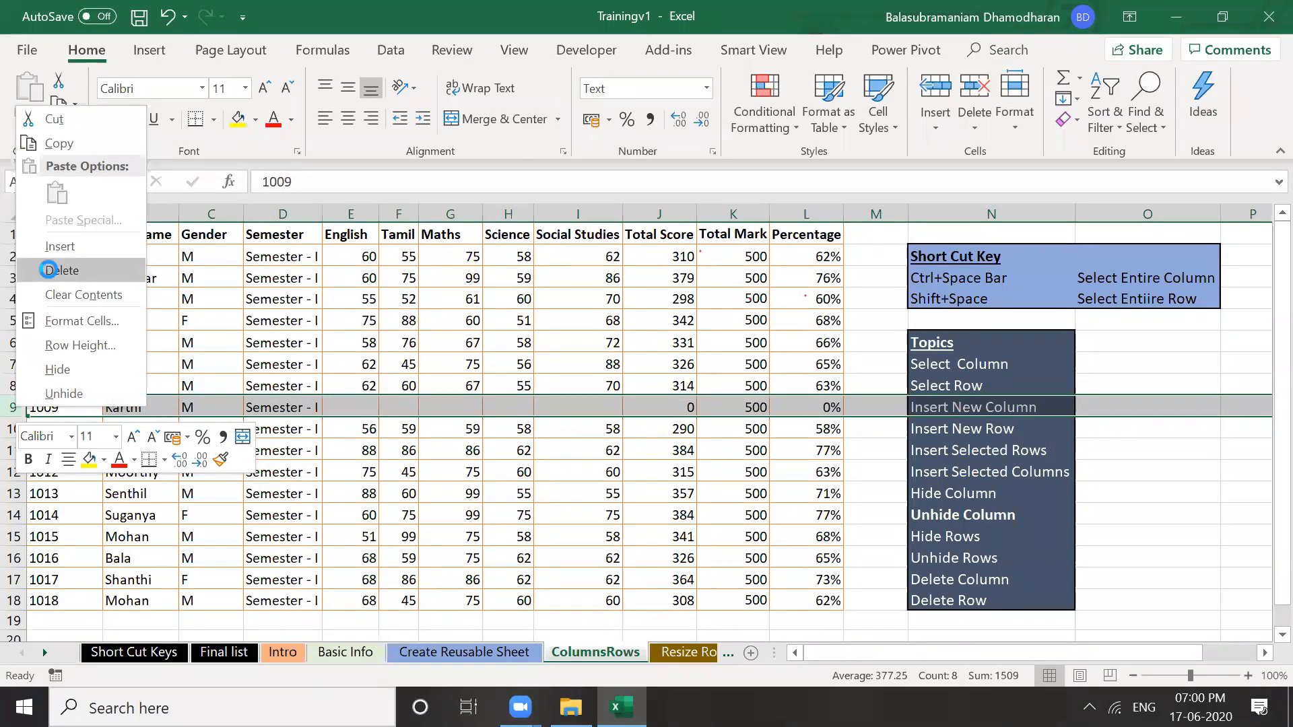
click(49, 270)
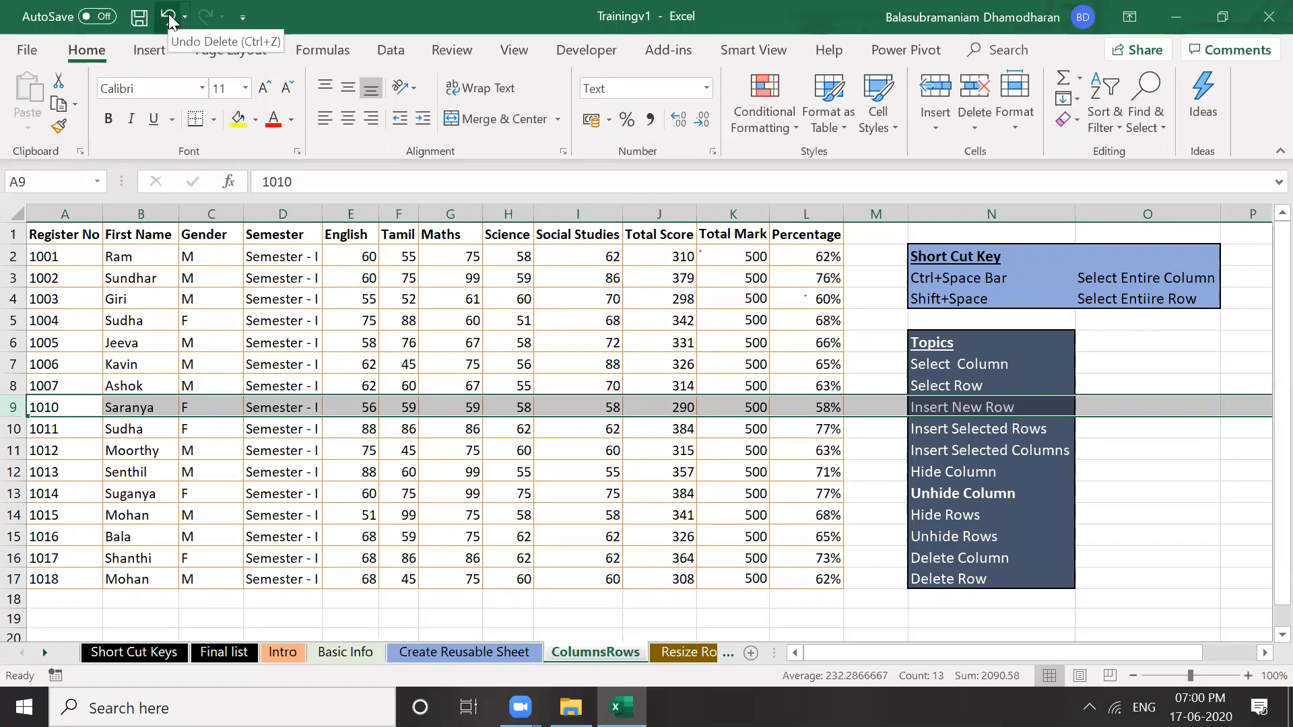
key(ctrl+z)
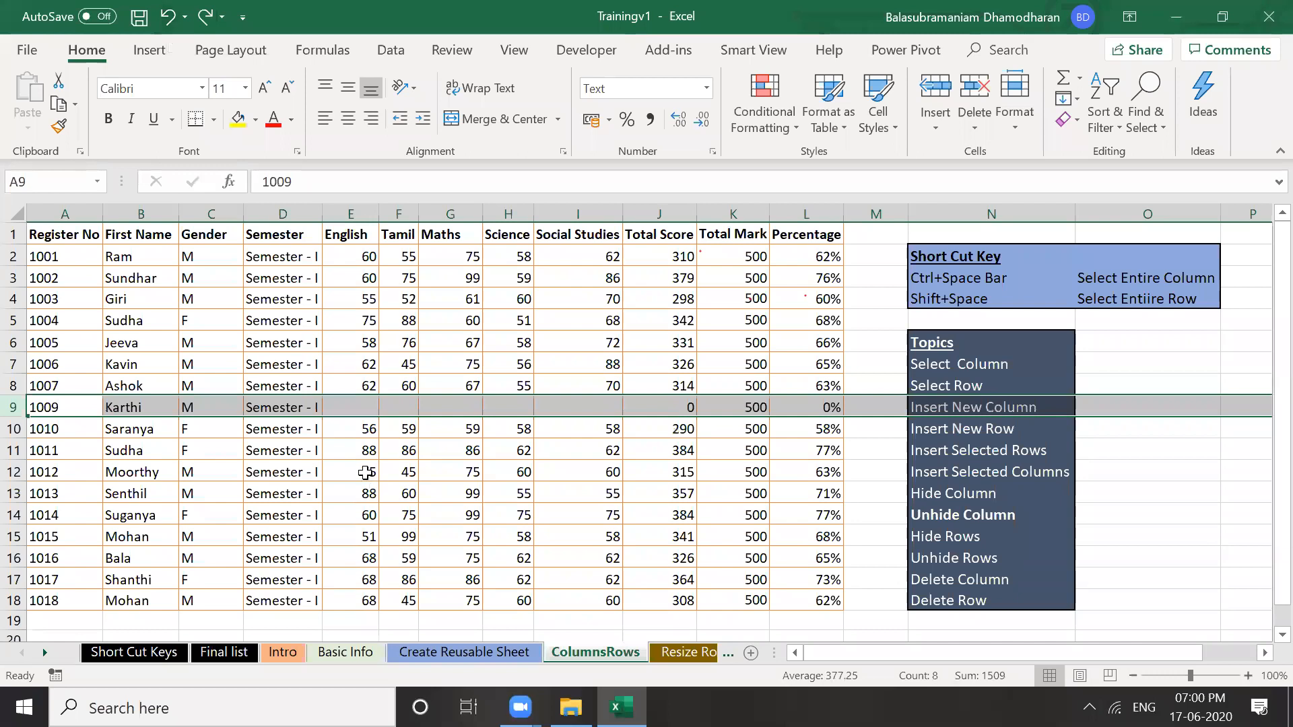
click(338, 429)
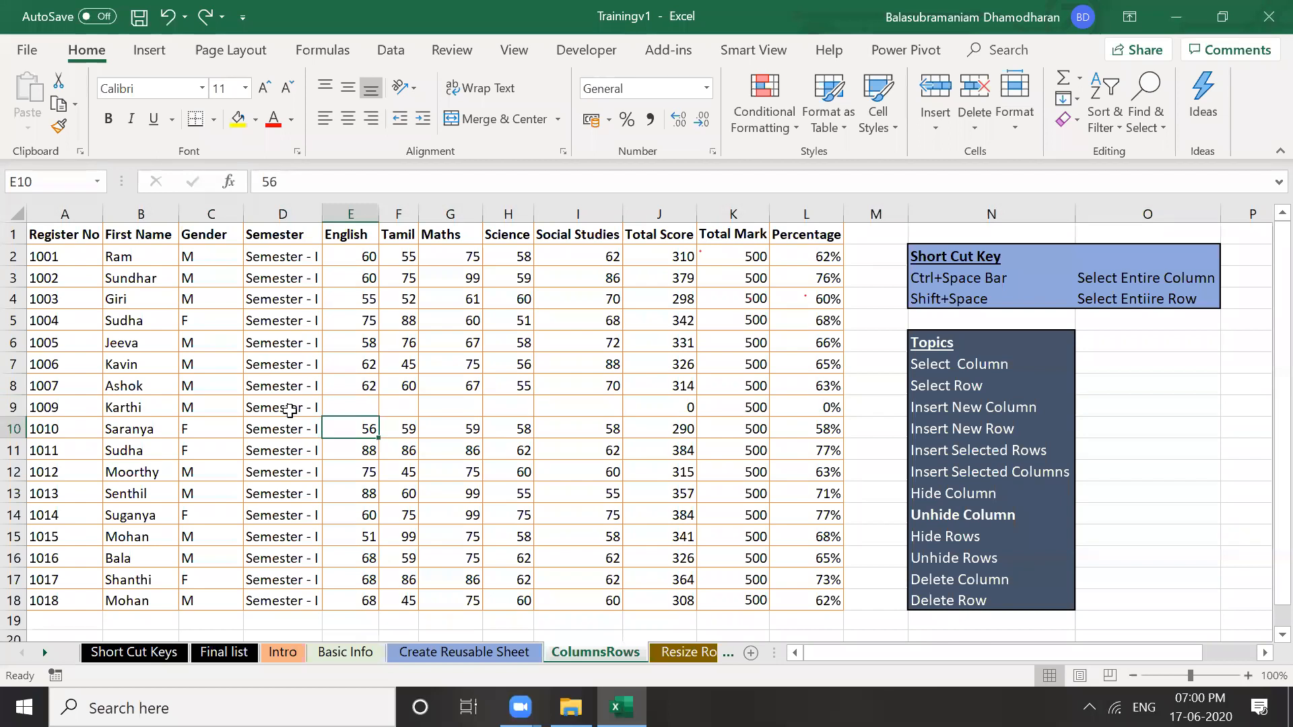
key(ctrl+Left)
key(Up)
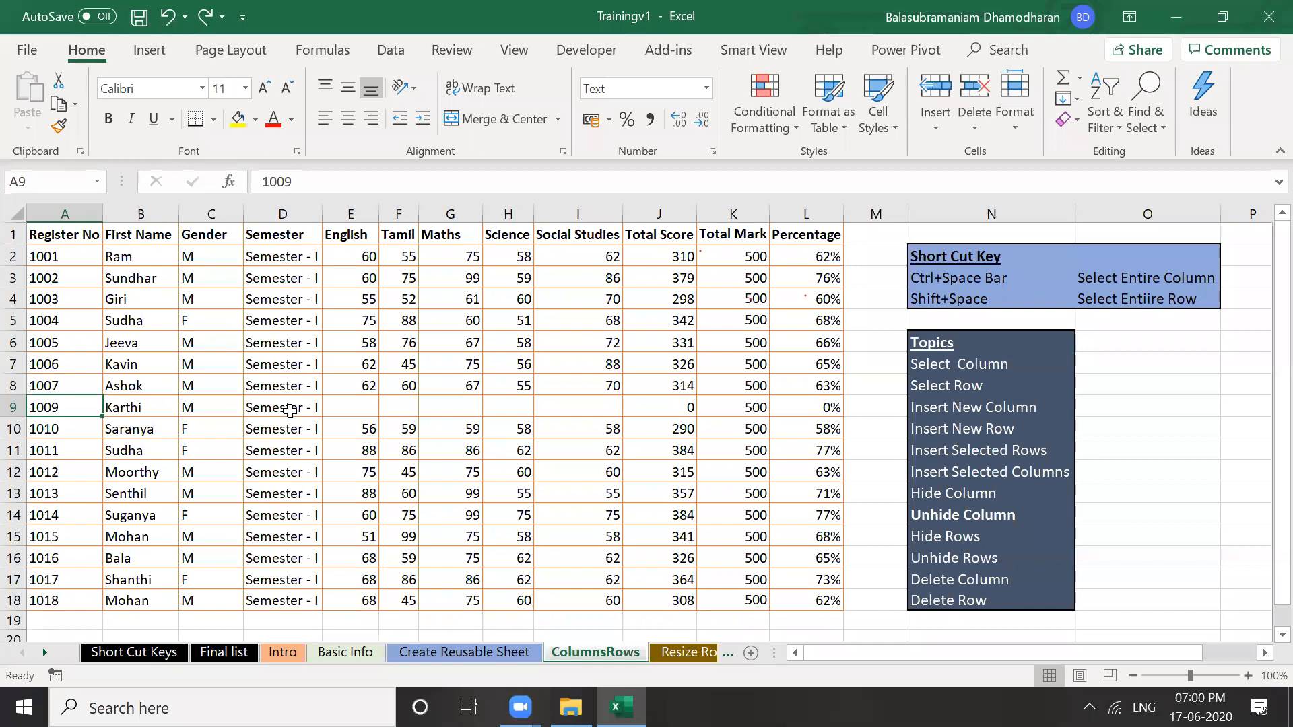
Clear row 9's contents, undo it with Ctrl+Z, and go to the Resize Rows Columns sheet
click(13, 404)
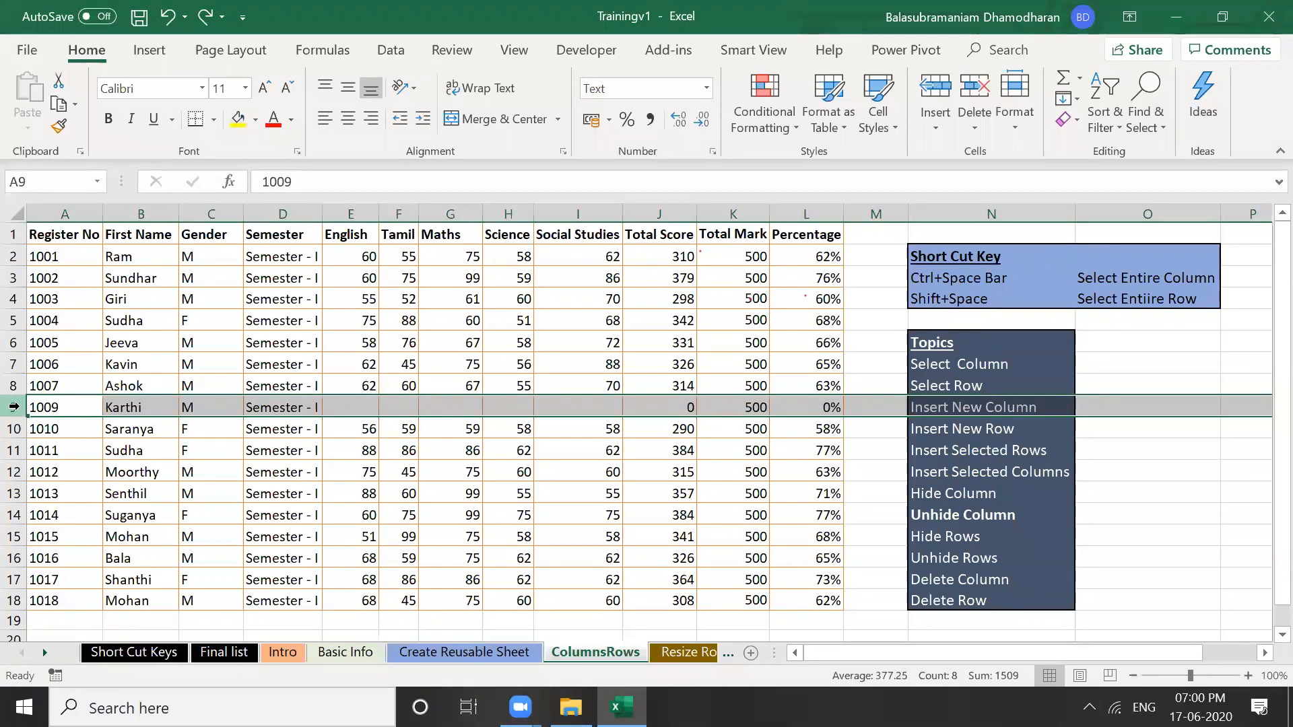
right_click(14, 406)
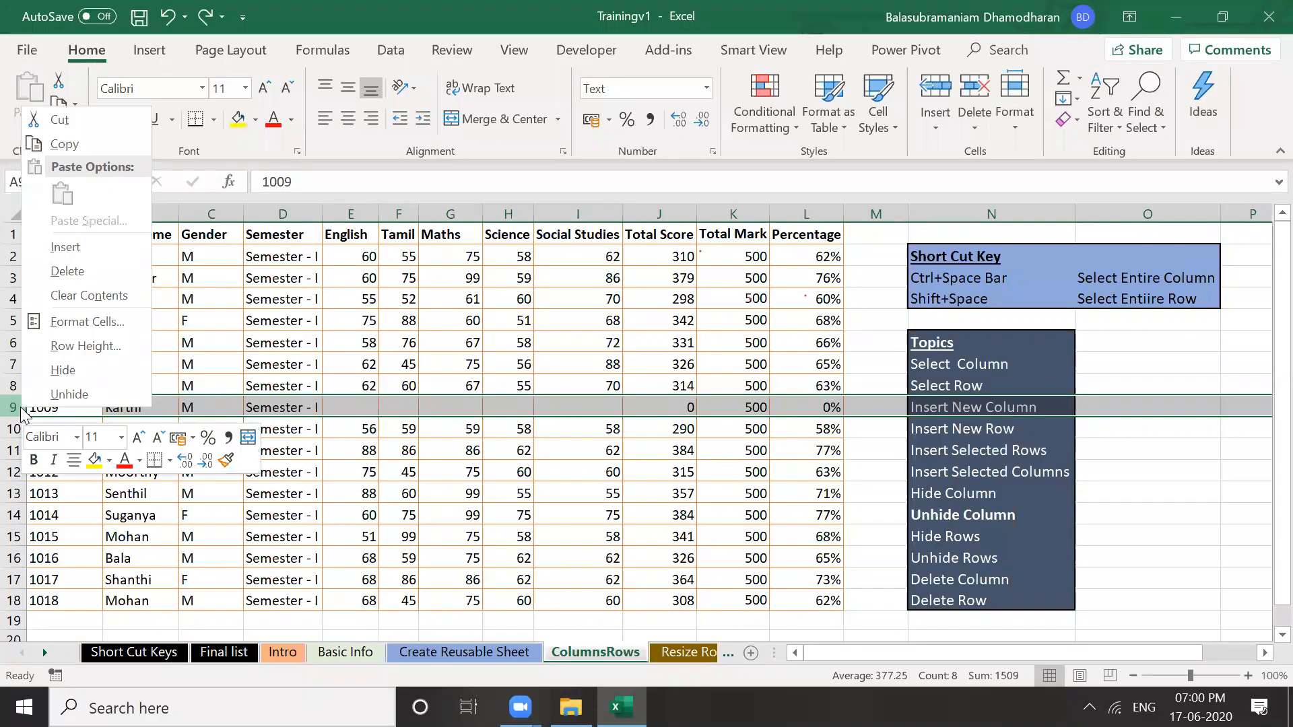
click(92, 297)
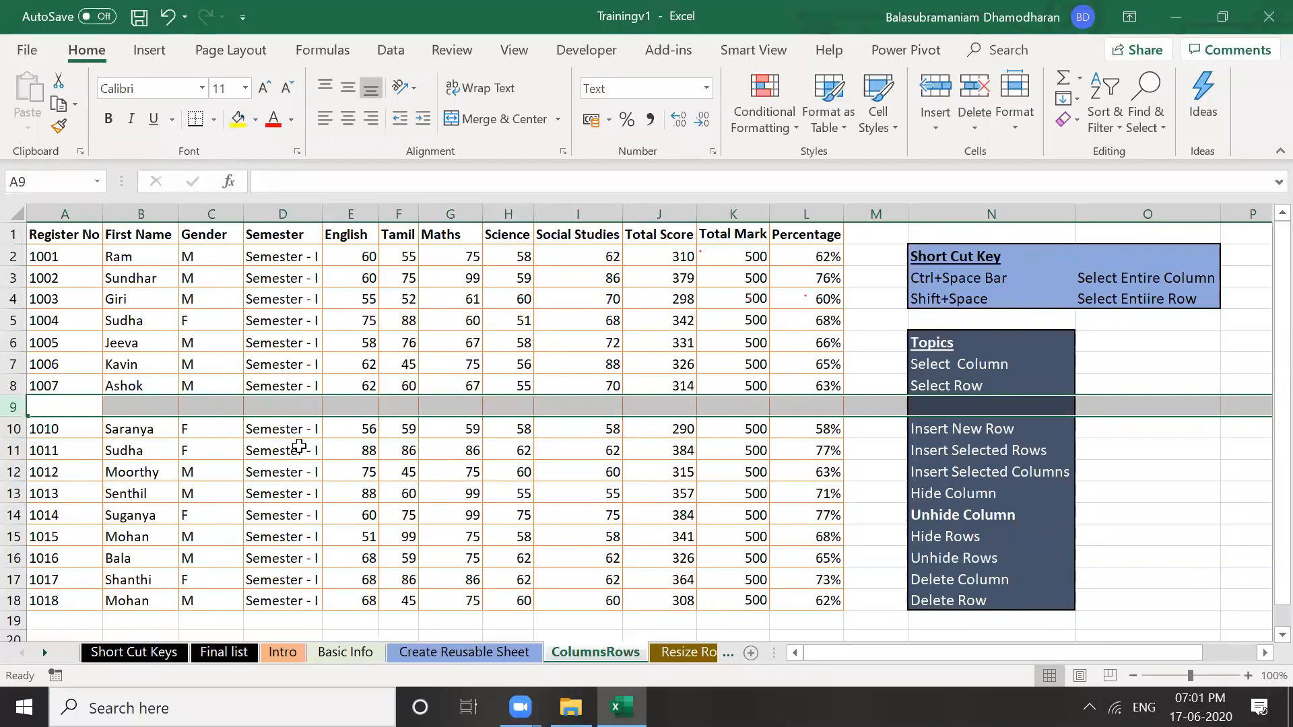
click(82, 410)
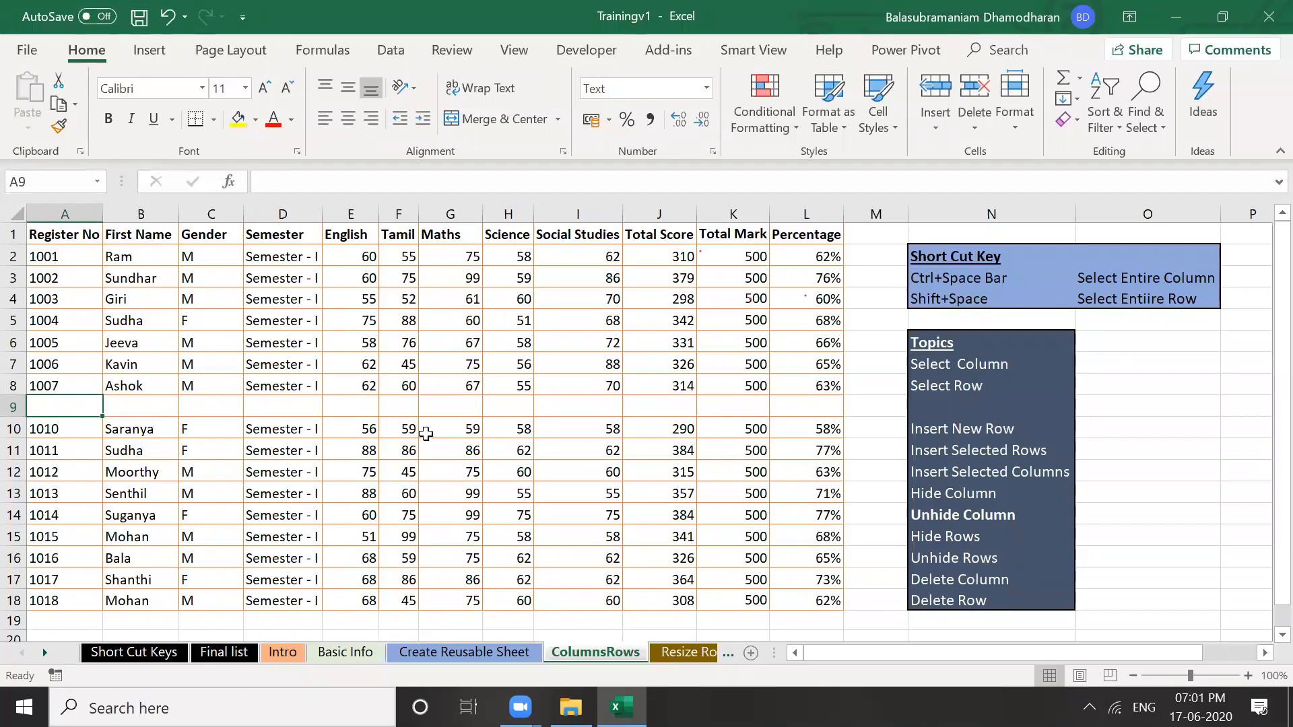
key(ctrl+z)
click(453, 450)
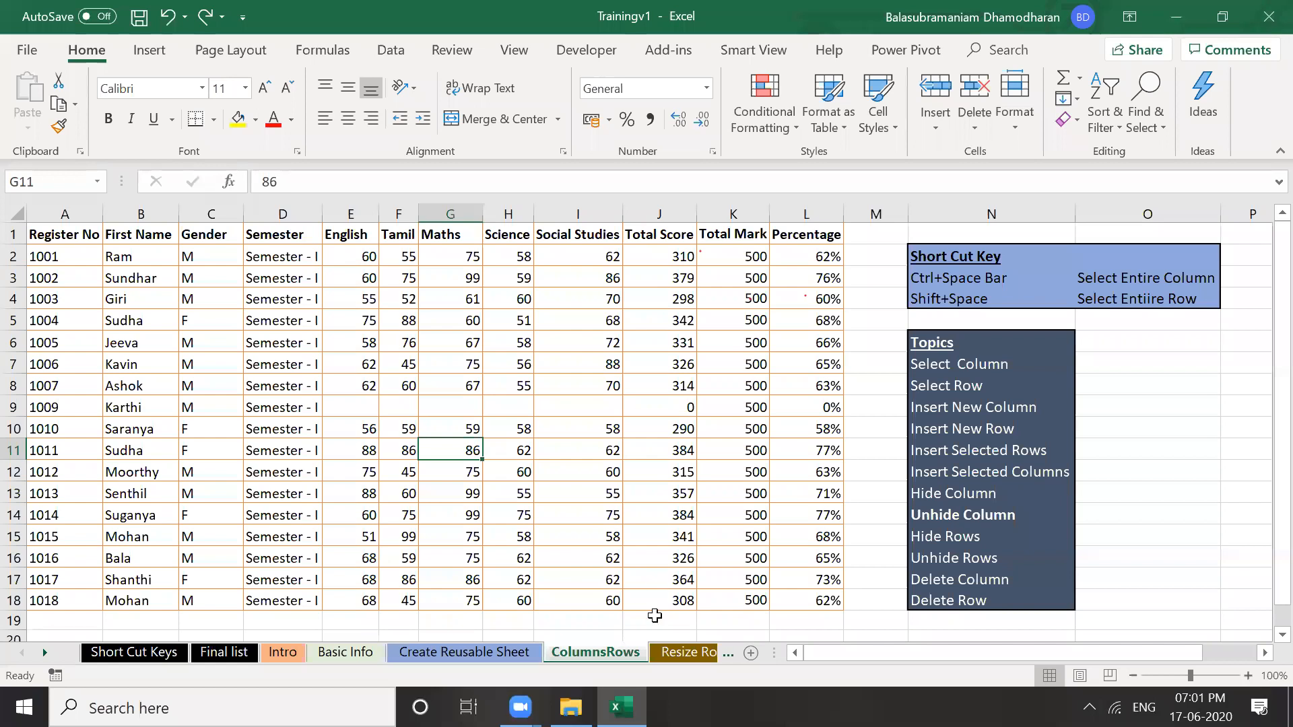
click(684, 652)
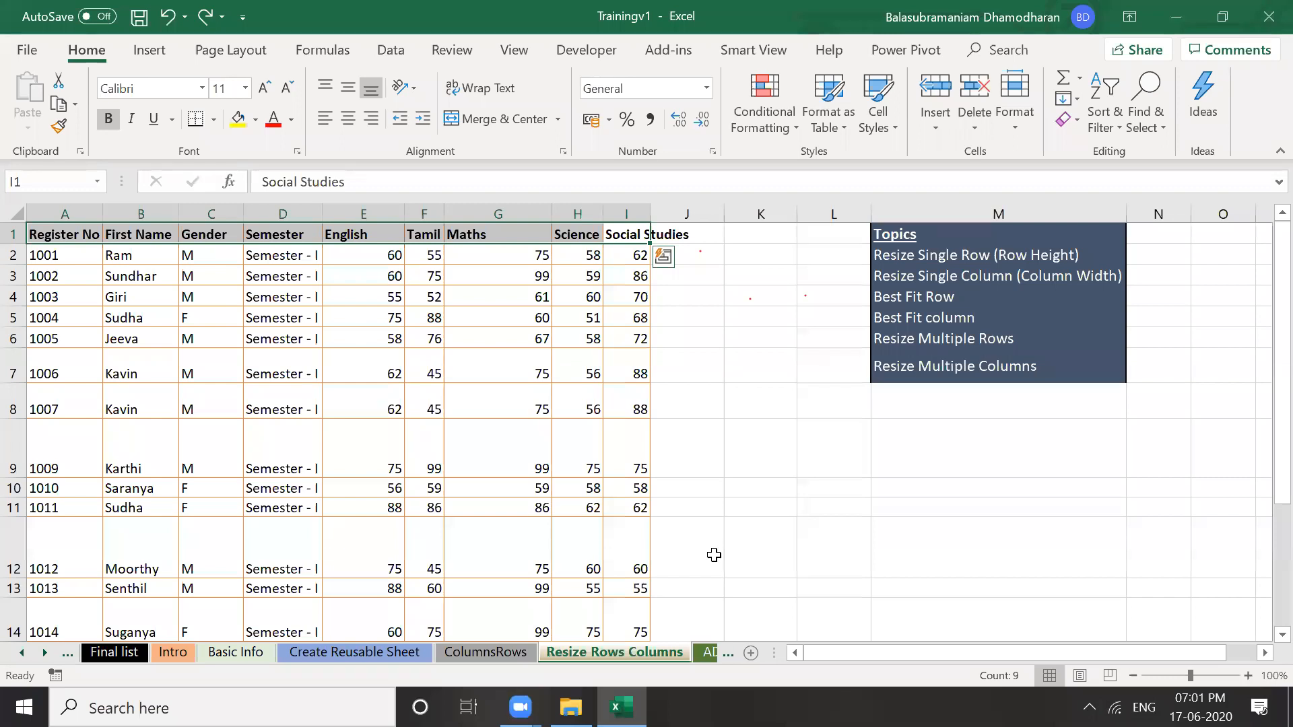
Autofit column E to the English heading, then drag its border slightly wider
click(500, 415)
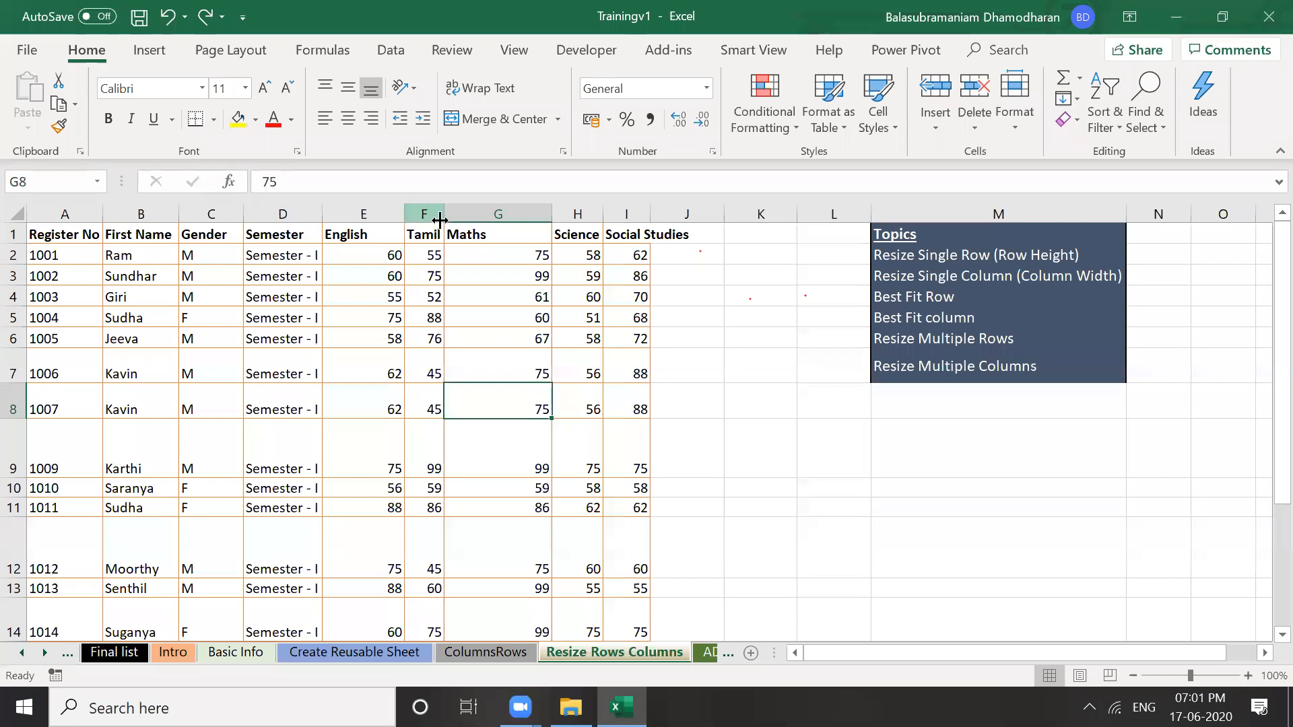
double_click(404, 214)
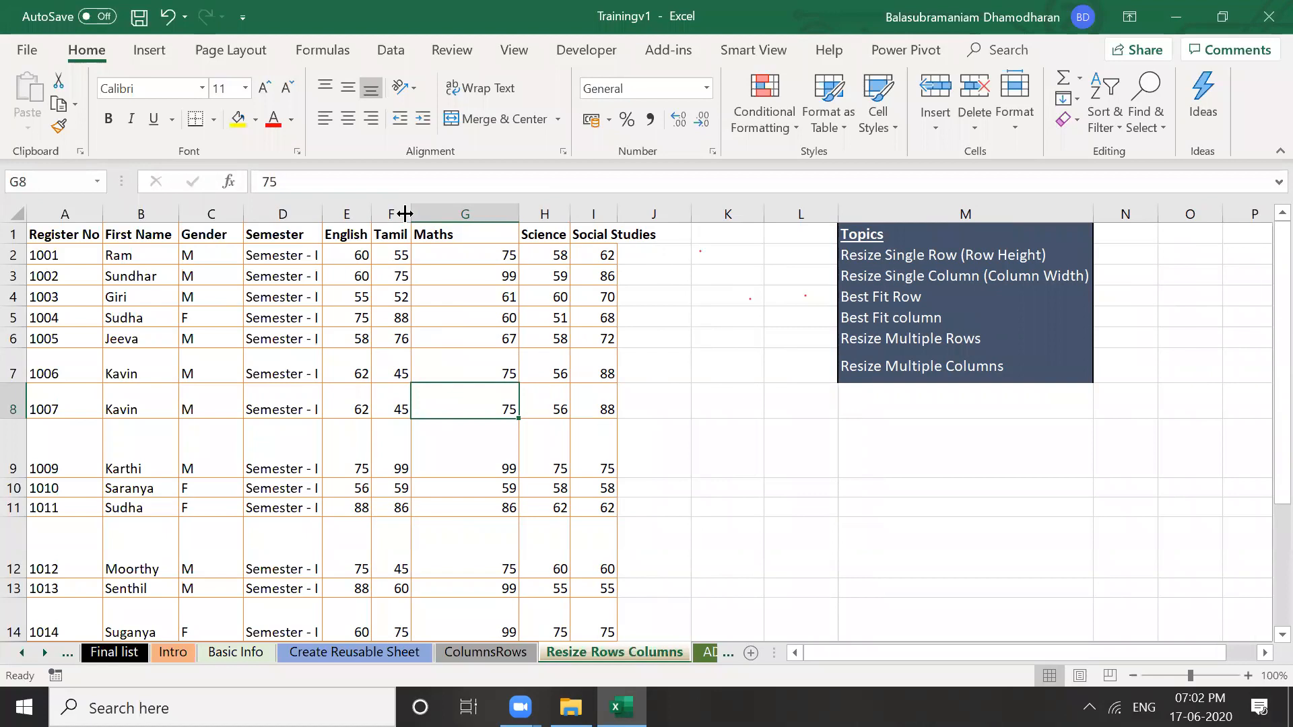
click(418, 297)
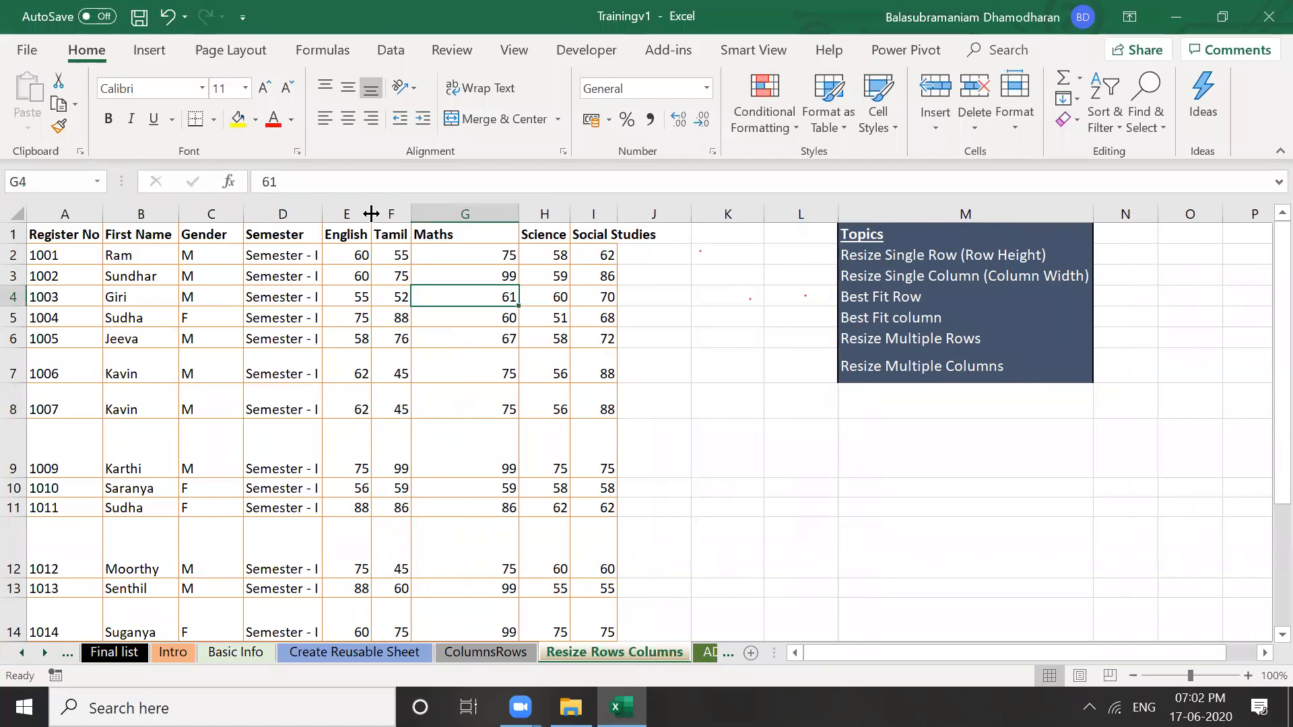
drag(372, 214, 371, 215)
drag(371, 214, 395, 214)
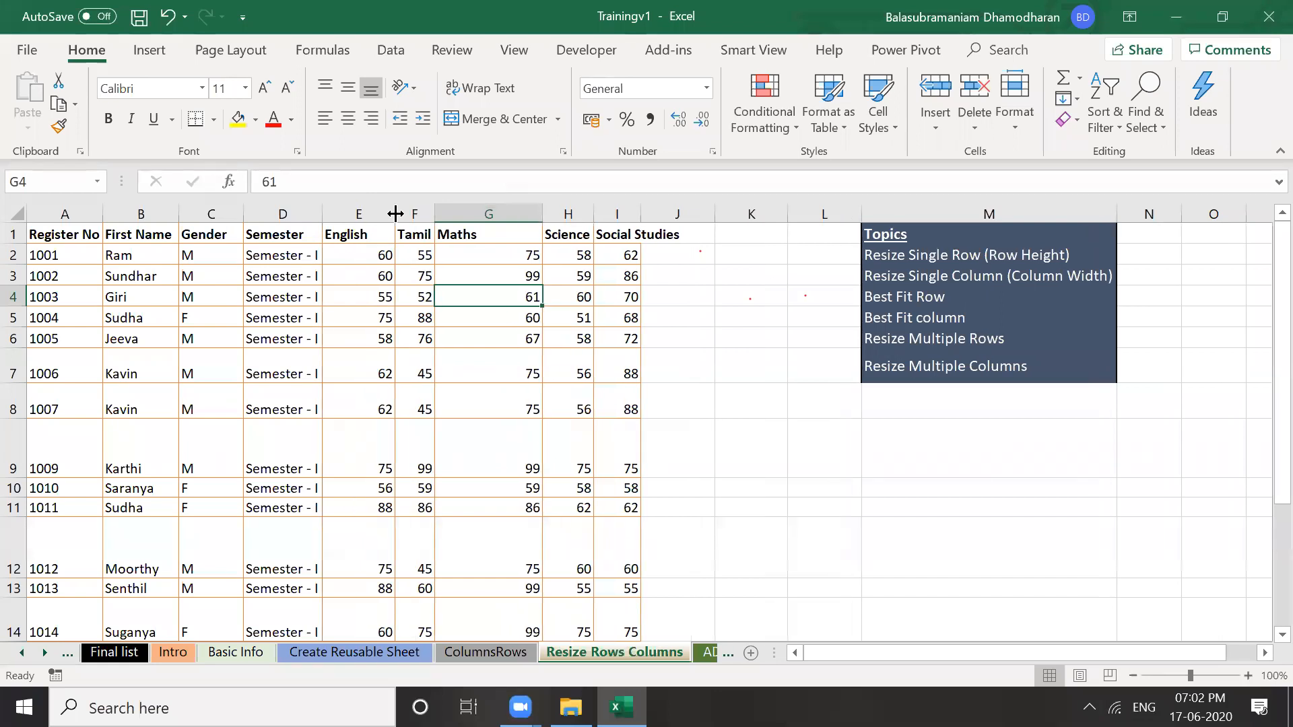
Set the English column E to a column width of 12
click(360, 210)
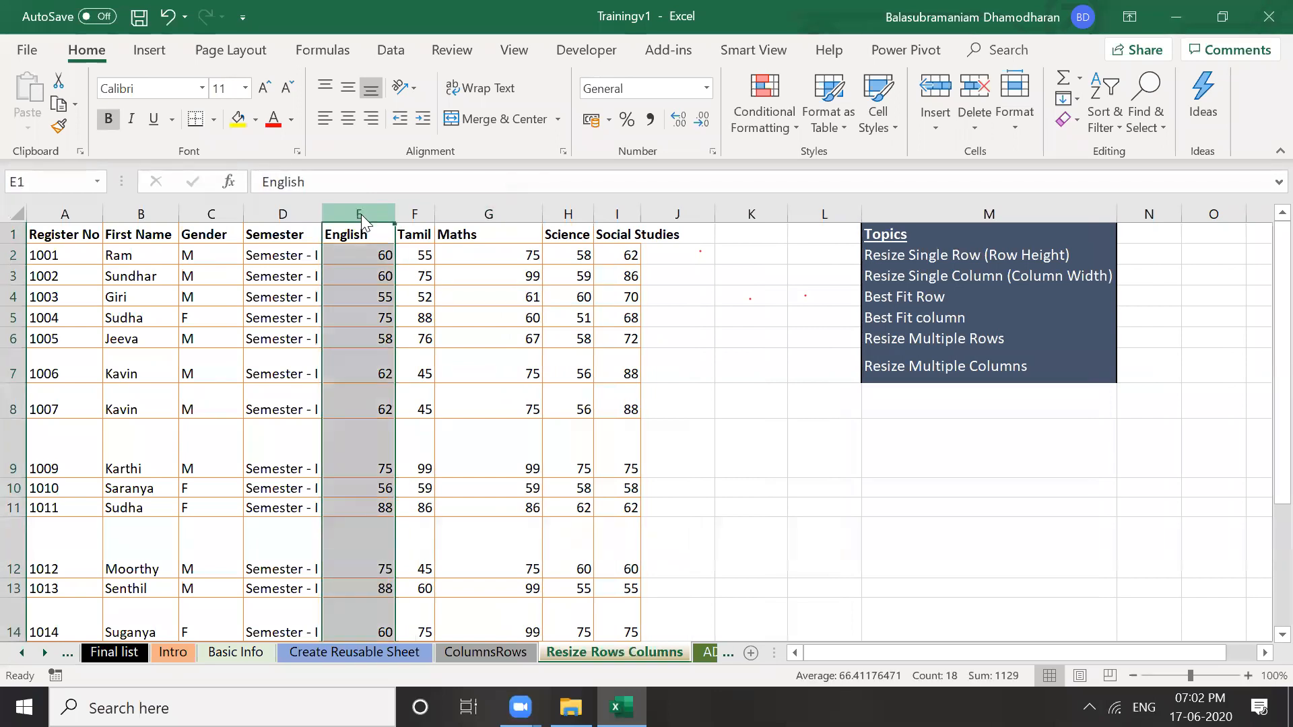
right_click(361, 214)
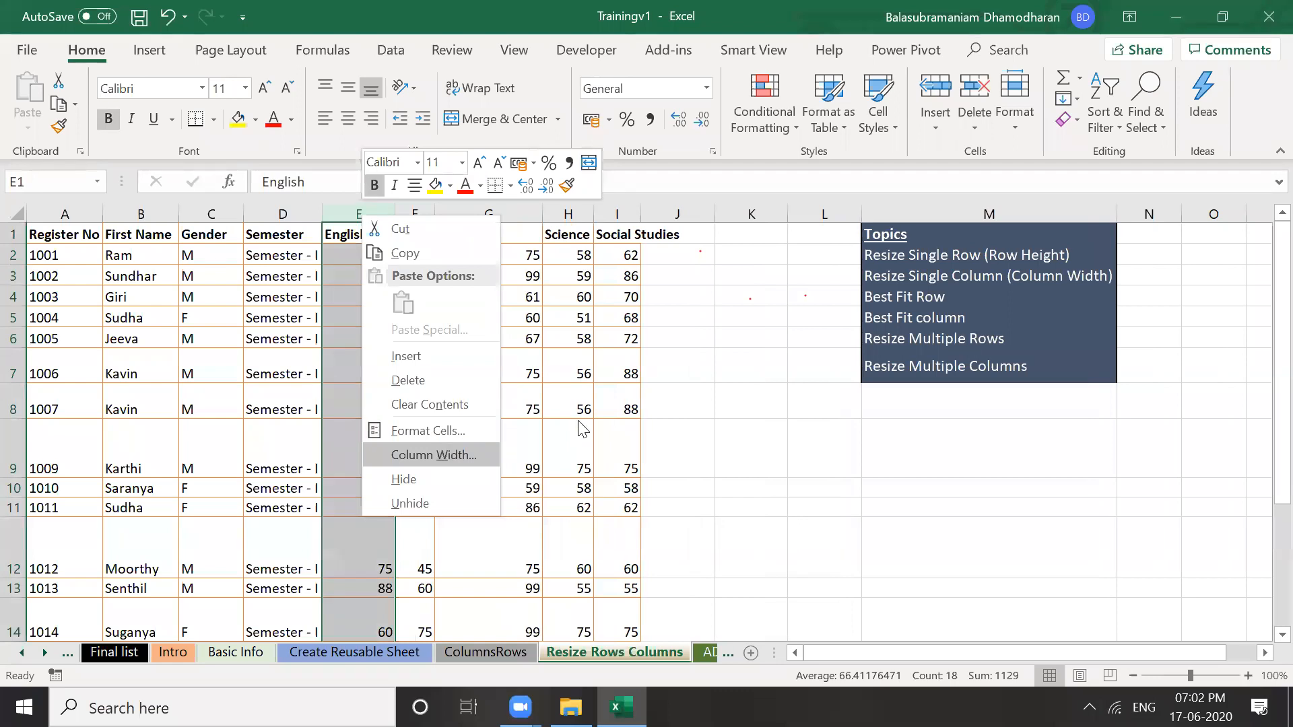
click(483, 438)
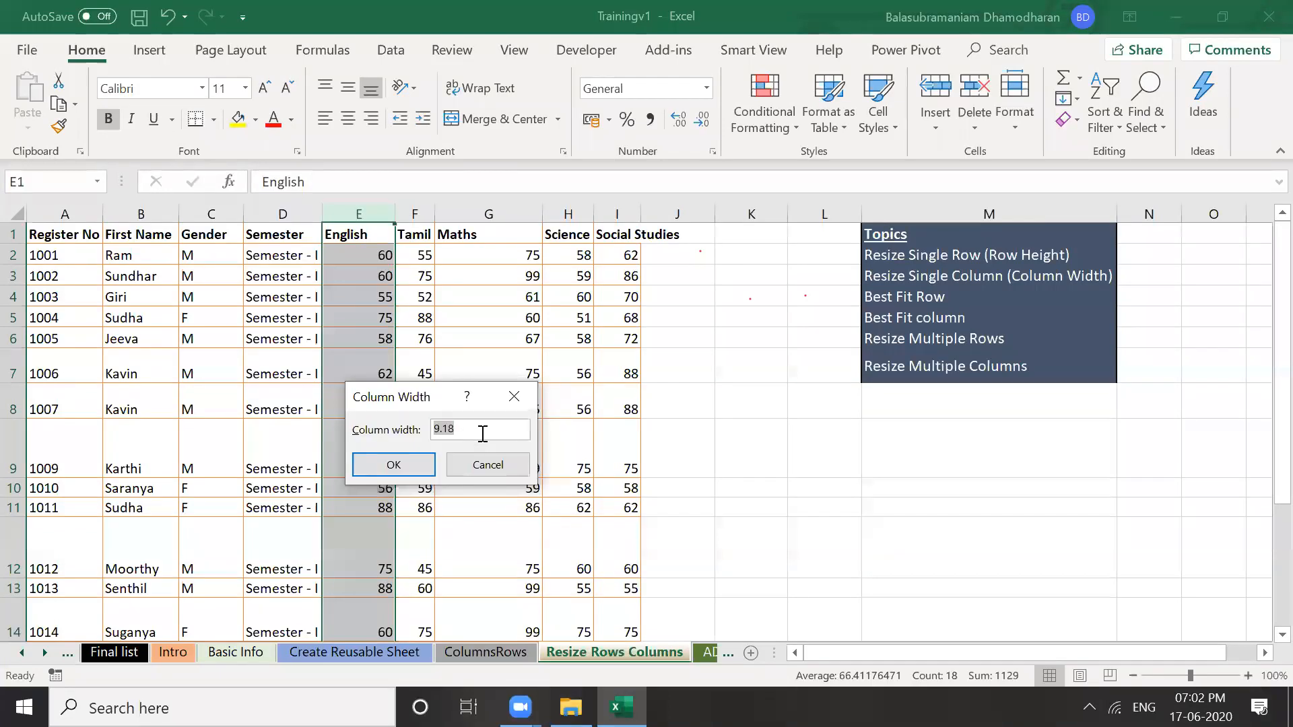
text(12)
click(411, 465)
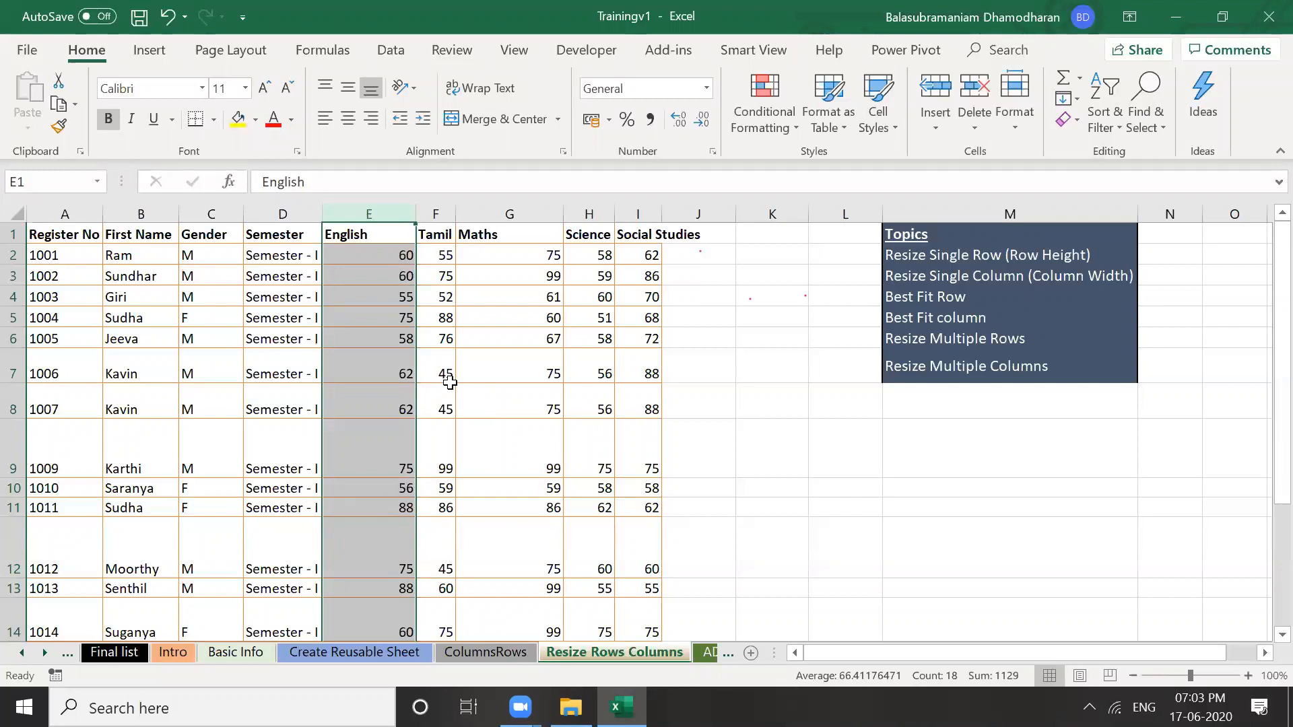
click(64, 213)
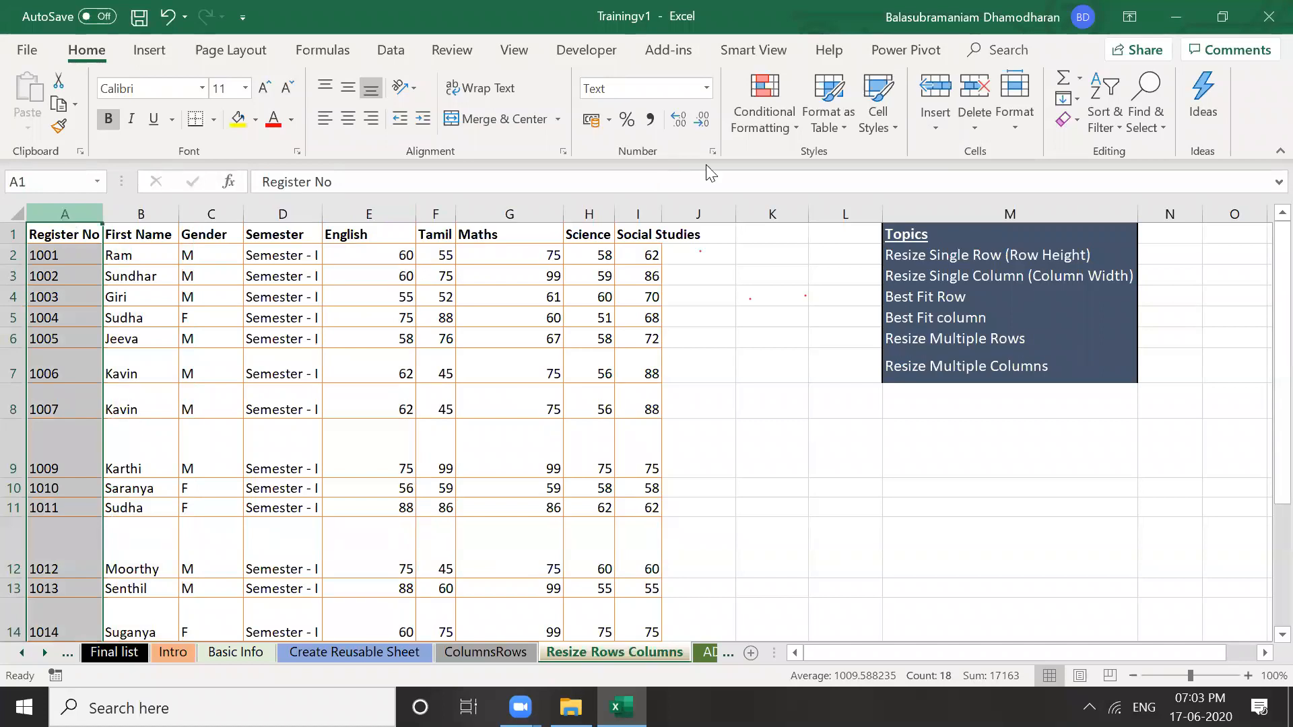
Resize columns A through I together to a uniform width of 8.45 (100 pixels)
shift+click(640, 215)
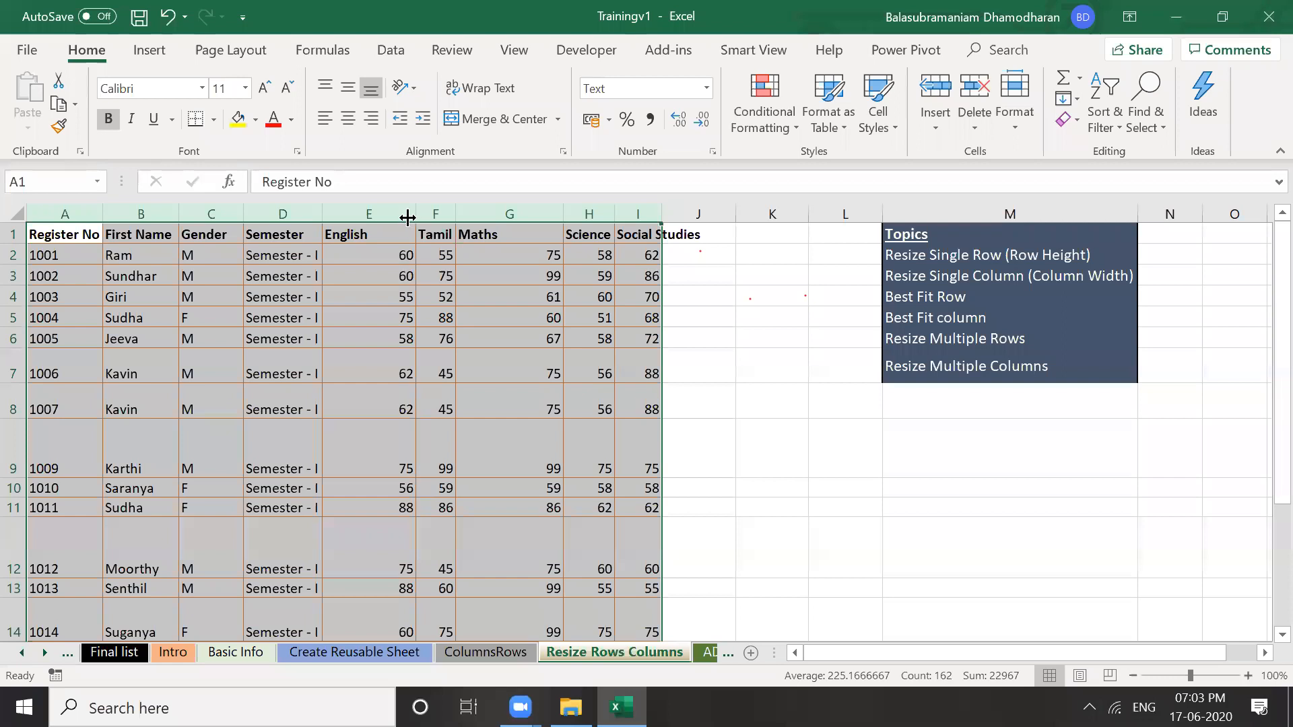
drag(404, 217, 391, 216)
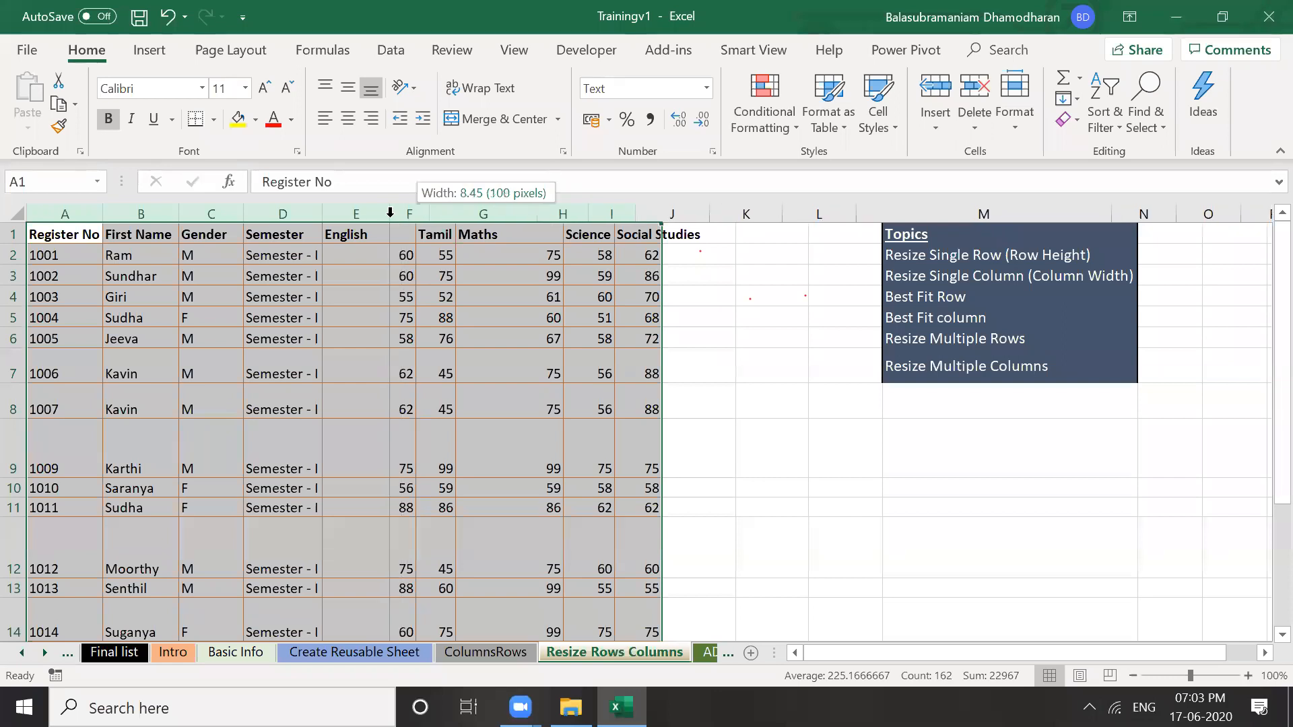
drag(390, 213, 390, 213)
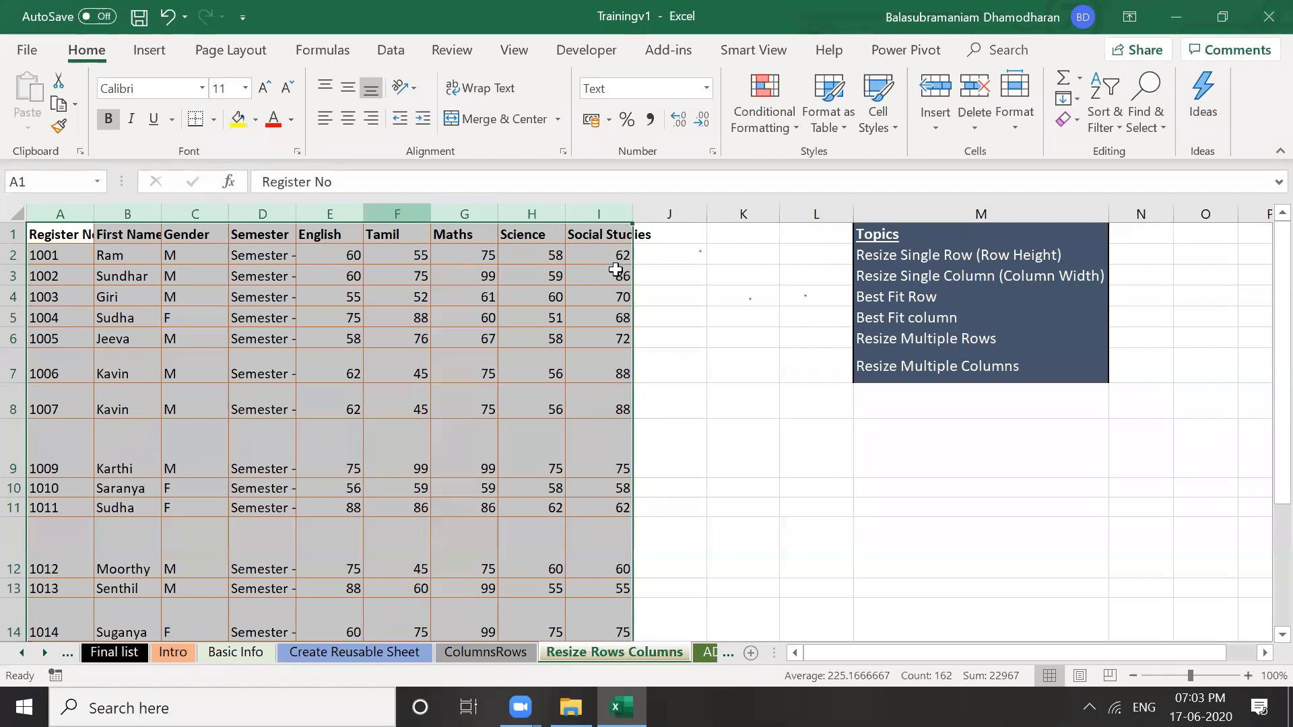
click(616, 270)
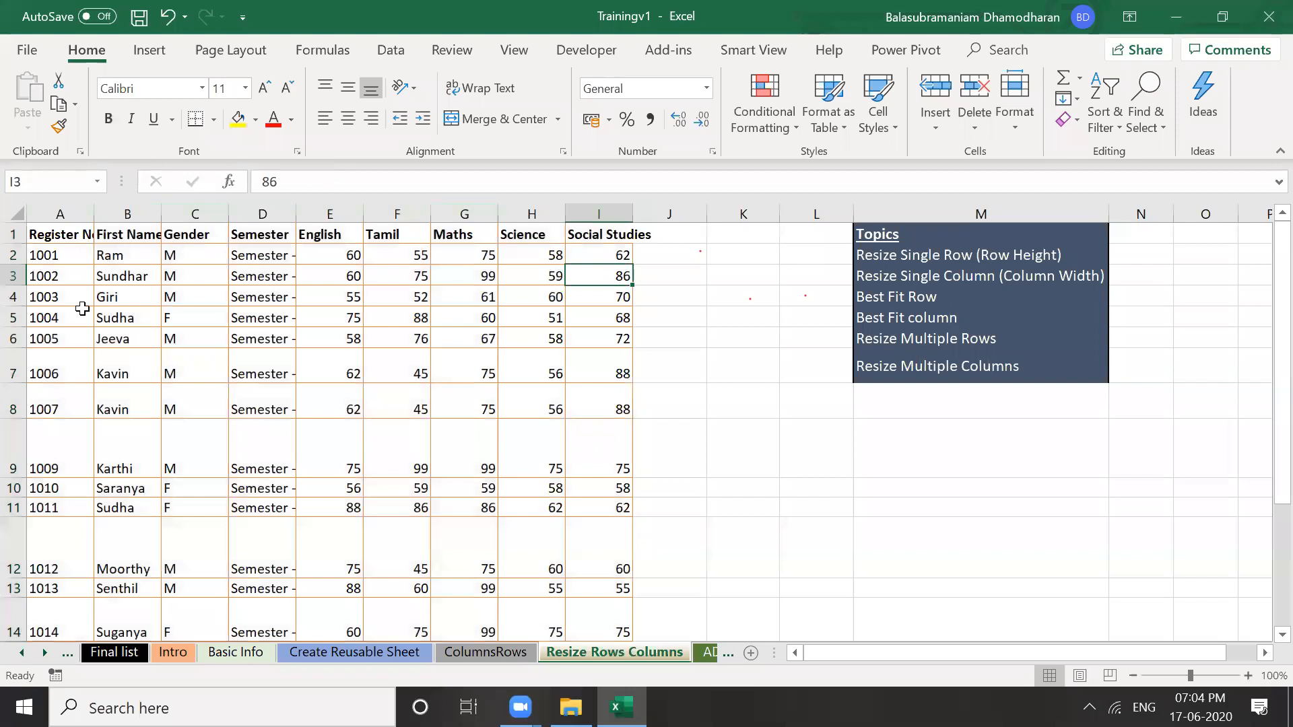
Select row 7 (register 1006), autofit it to its content, then drag it slightly taller
click(58, 297)
click(59, 256)
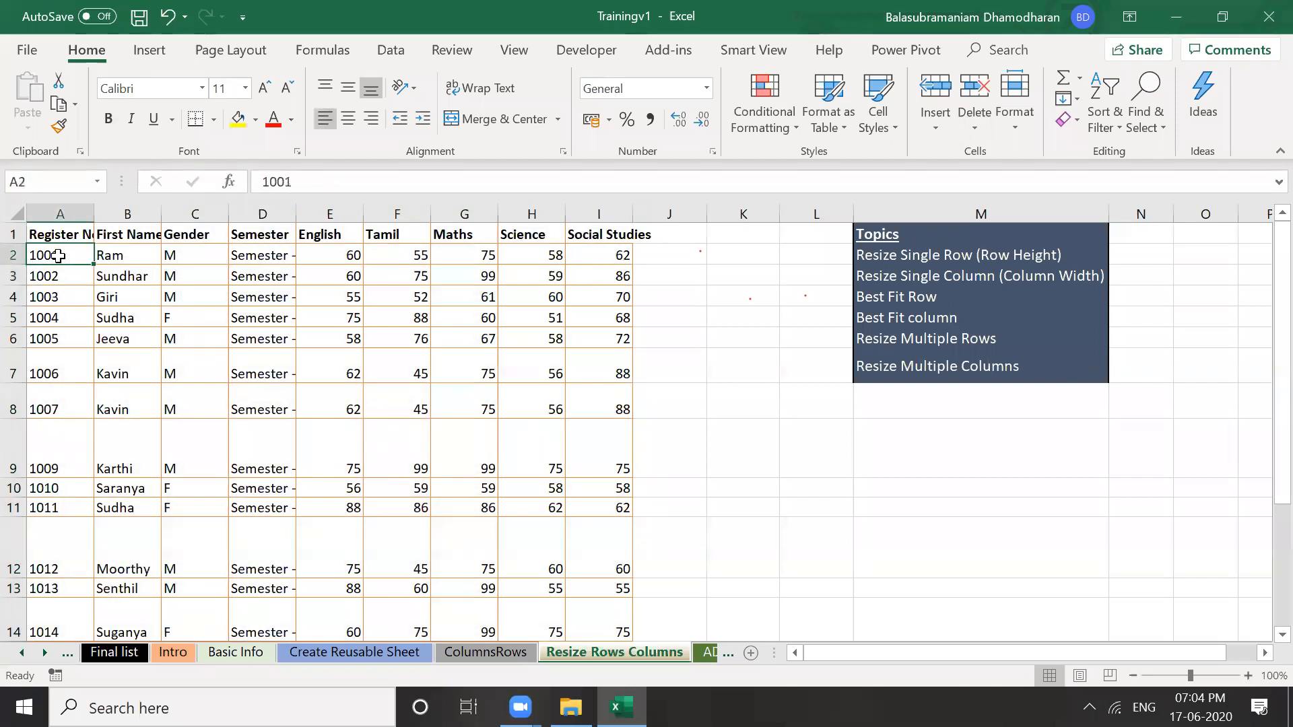
key(Down)
key(Down)
key(Down)
key(Down)
key(Down)
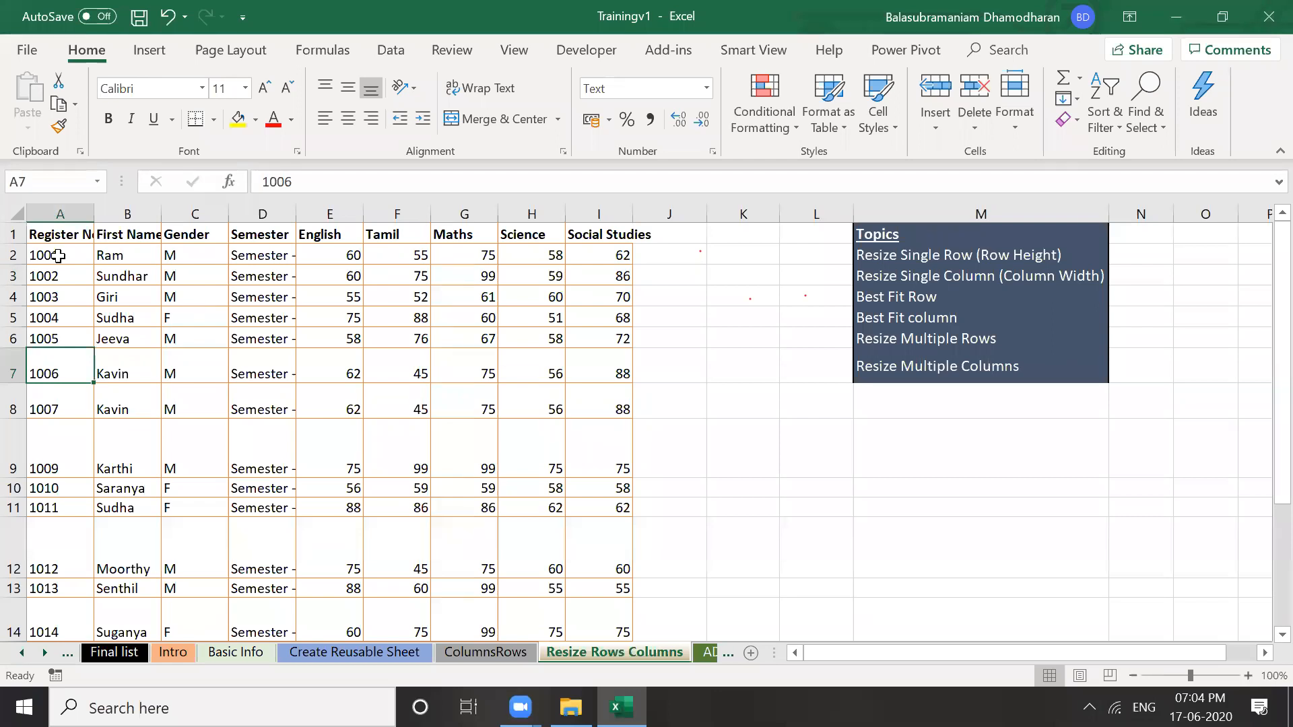
key(Down)
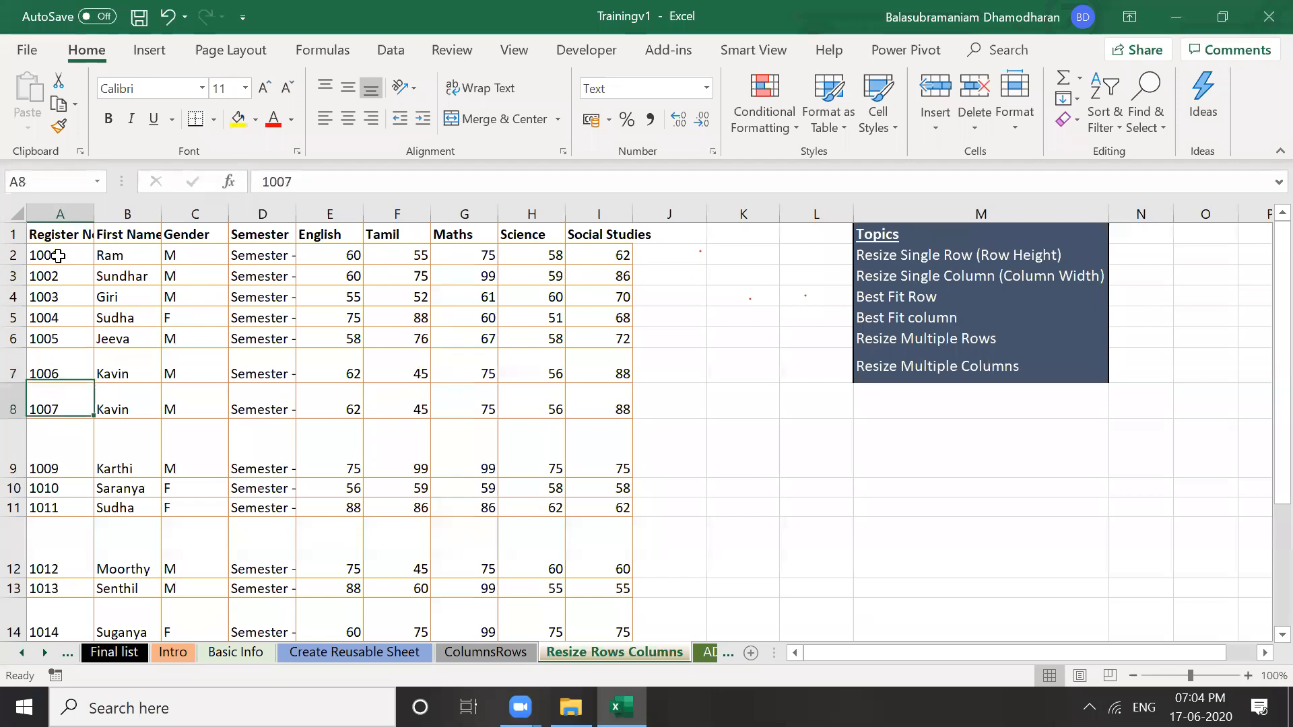
key(Down)
key(Down)
key(Up)
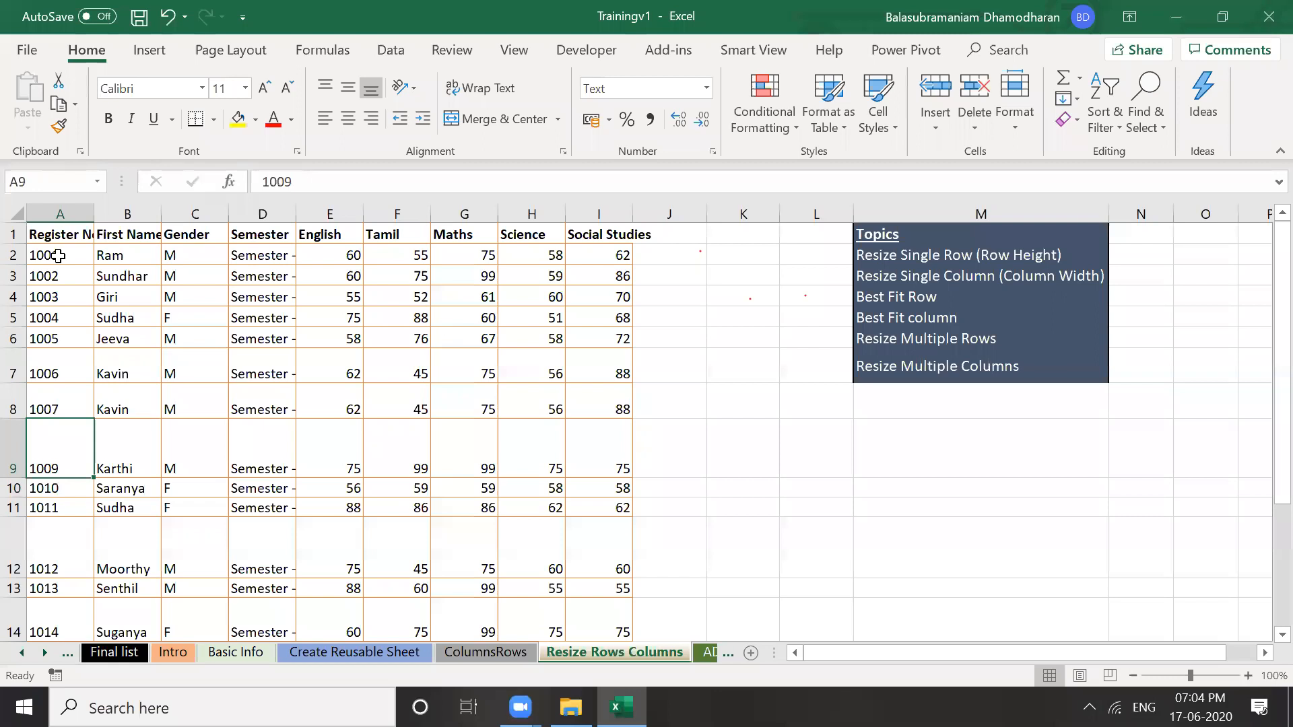
click(233, 443)
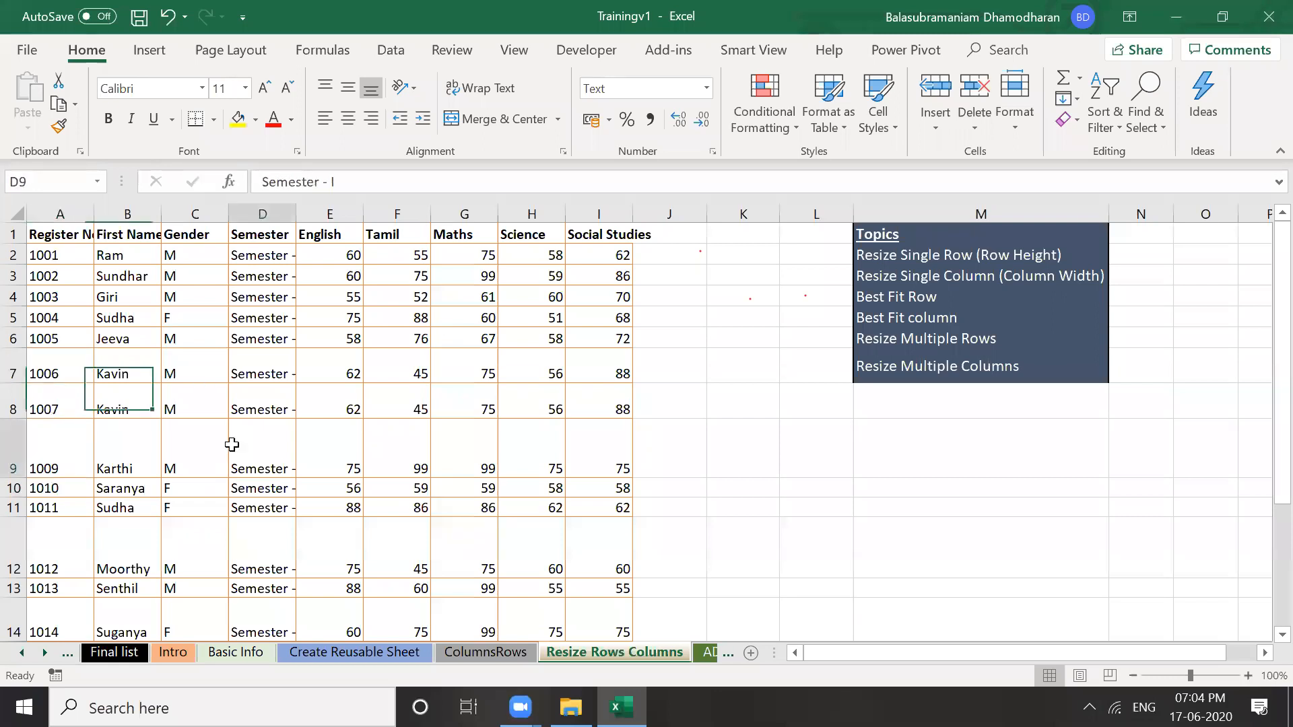
click(13, 363)
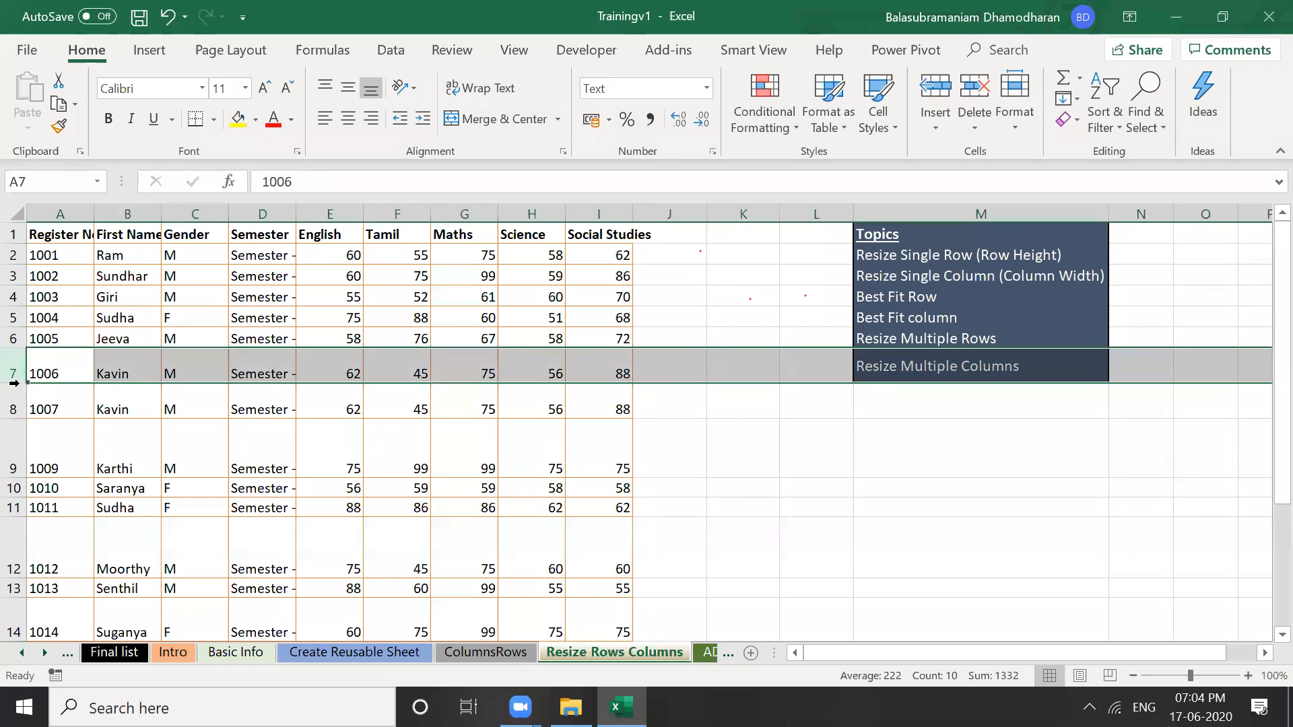
double_click(13, 383)
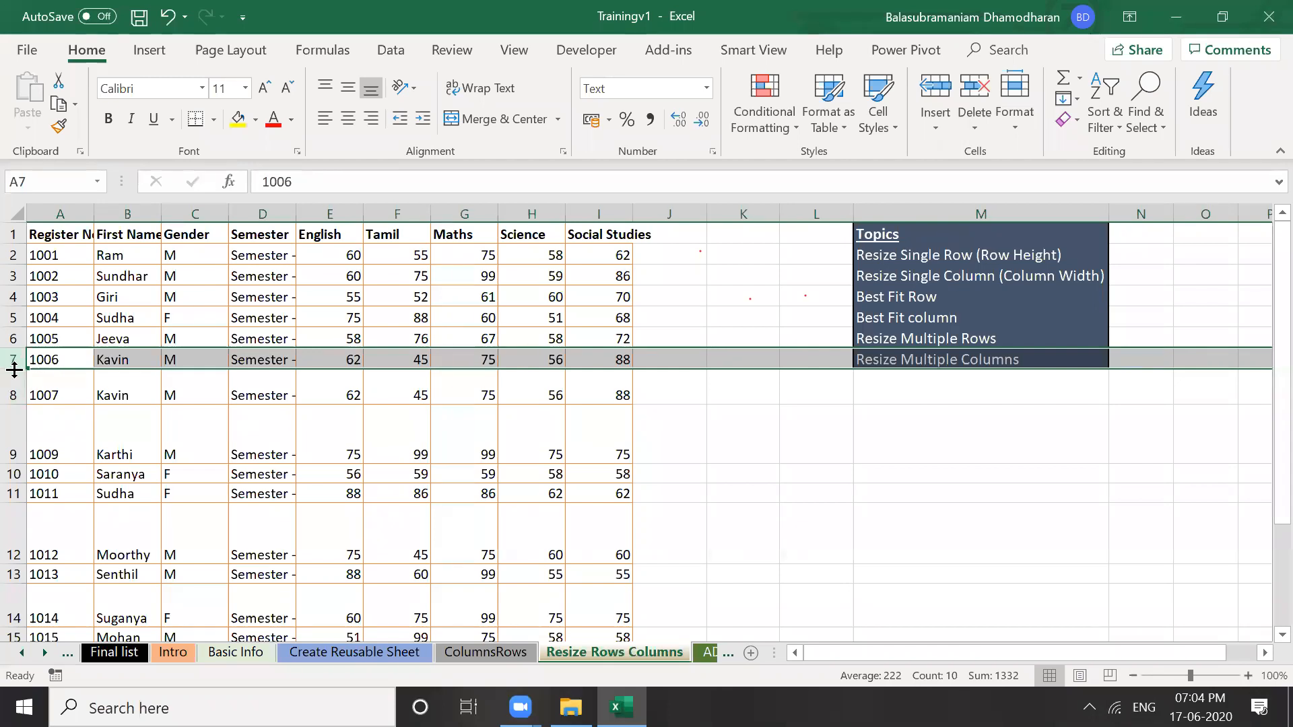
drag(14, 369, 15, 373)
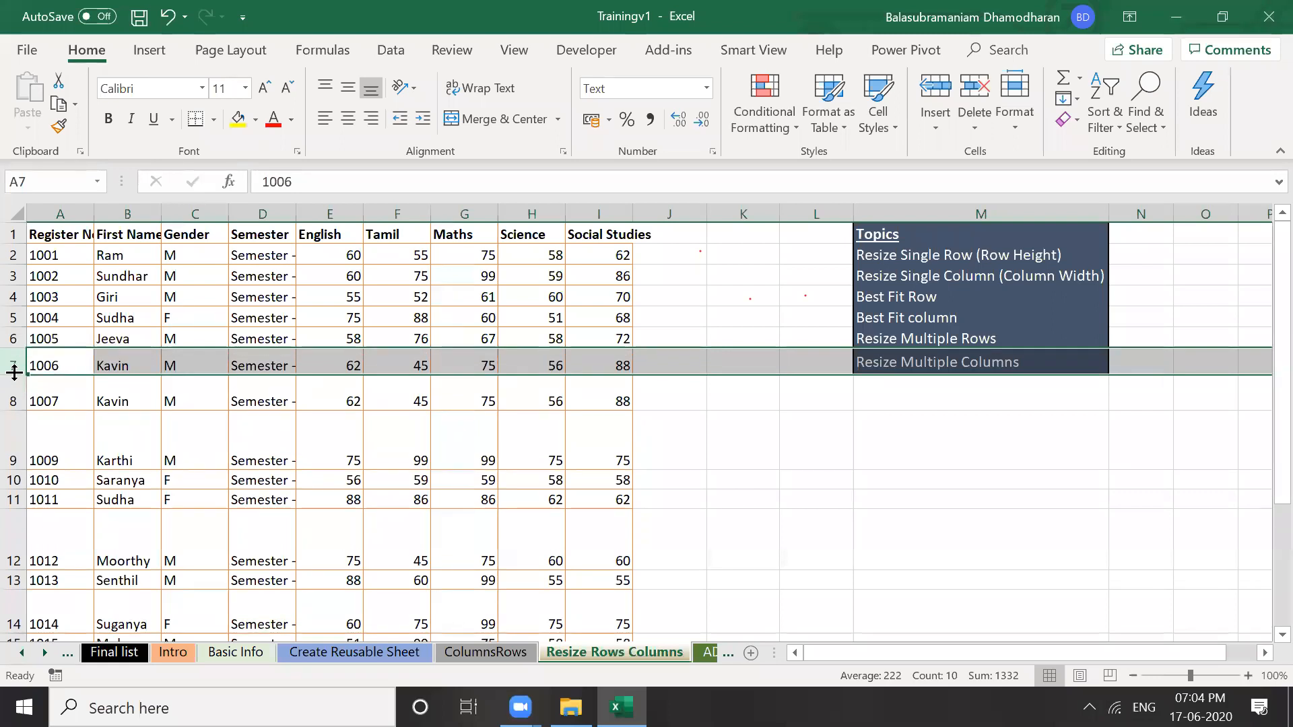
Set row 7's height to exactly 25
click(17, 394)
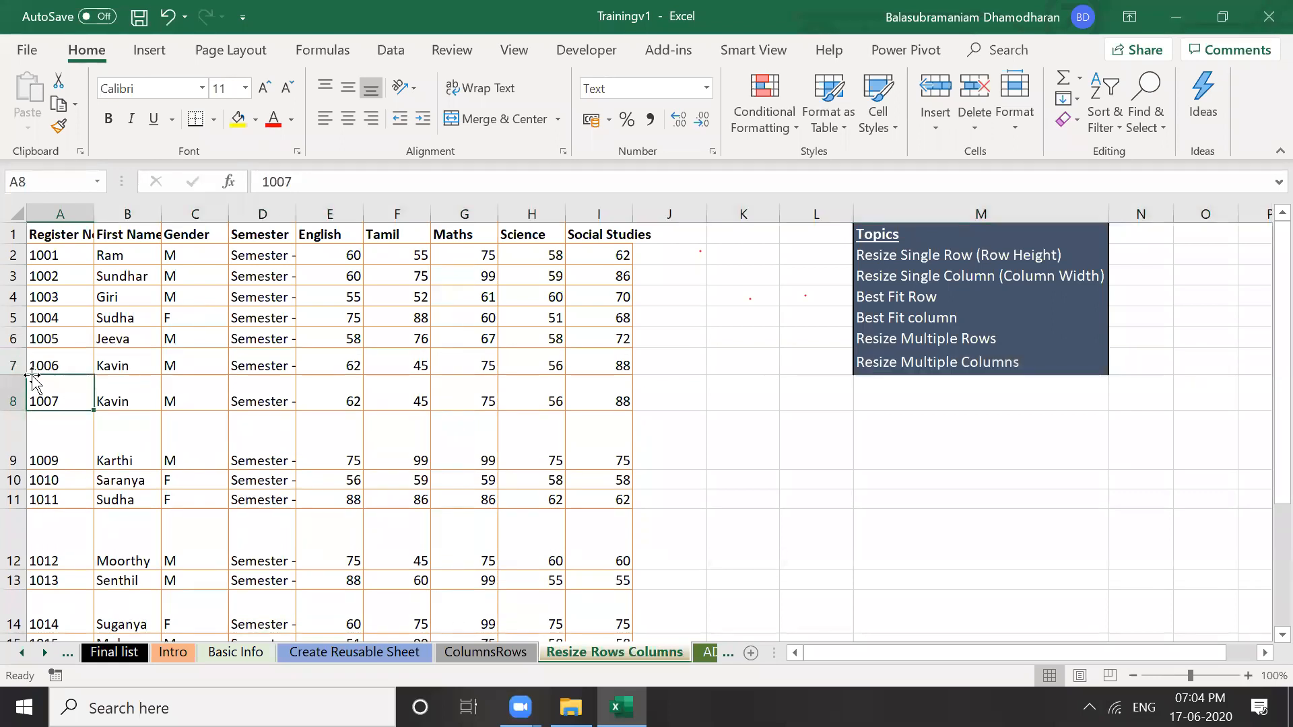
click(13, 363)
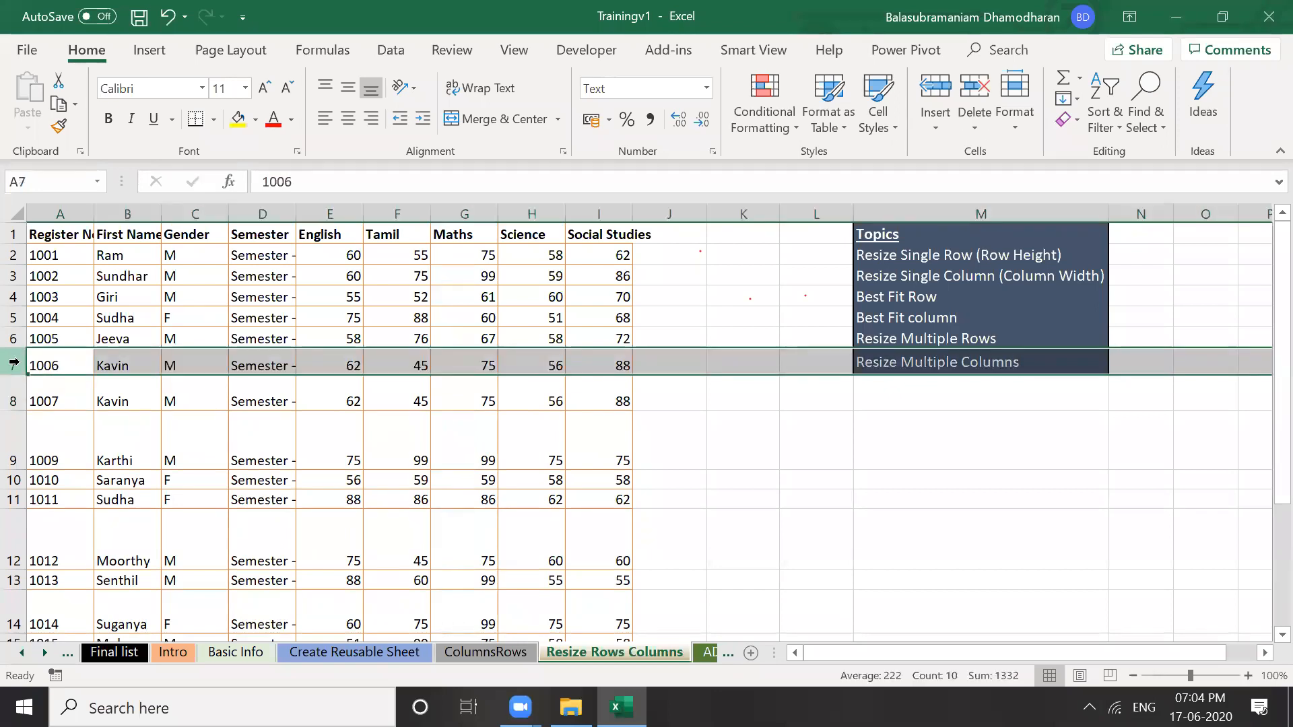
right_click(14, 364)
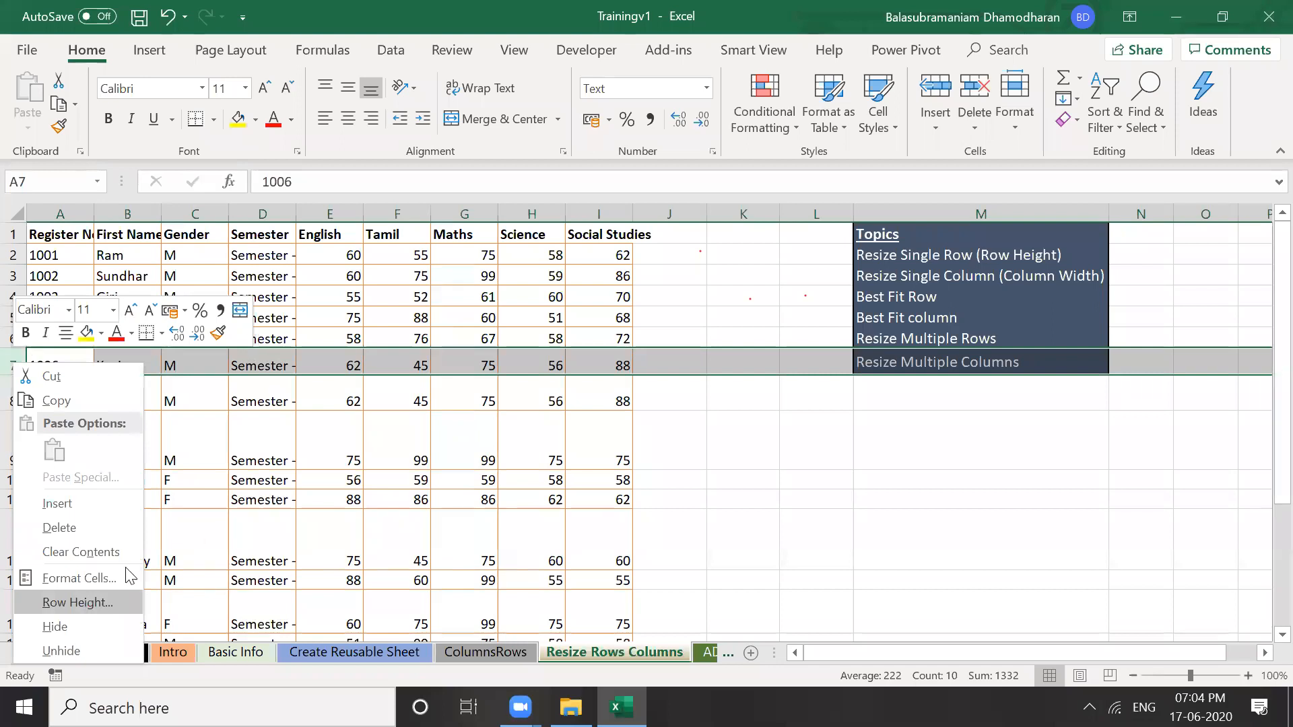
key(Return)
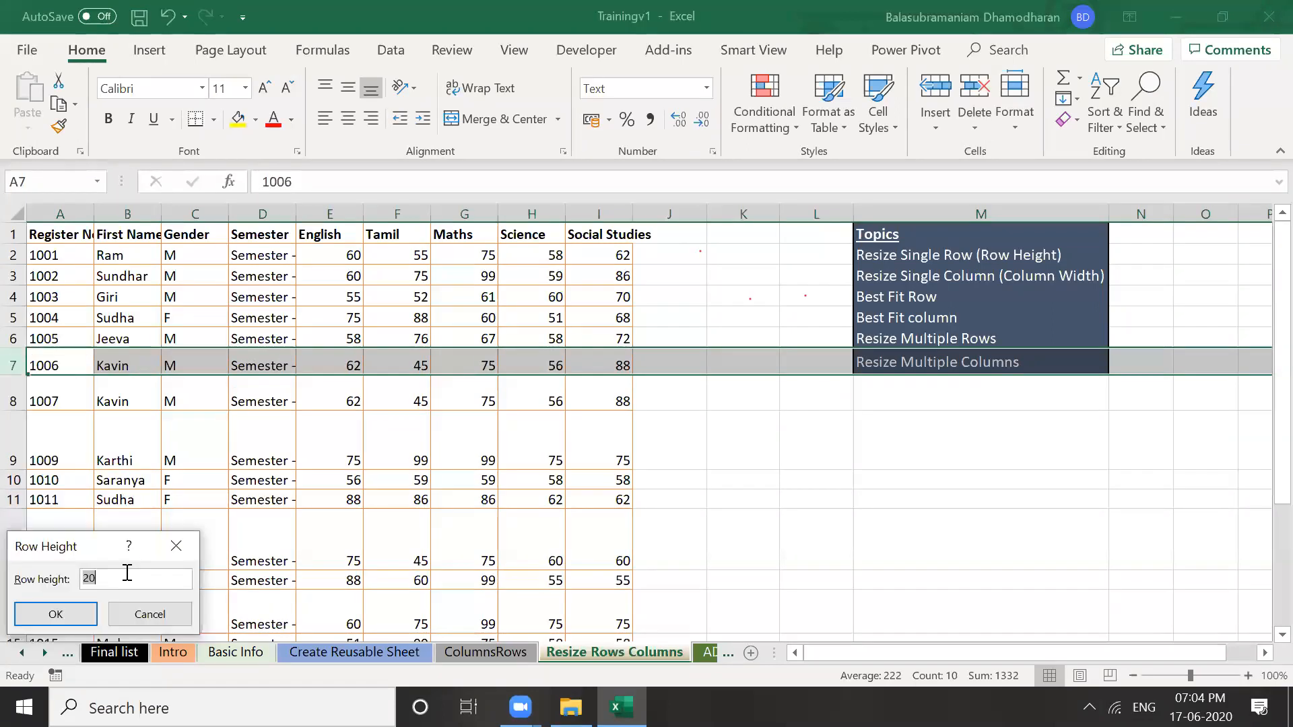
click(127, 573)
key(BackSpace)
key(BackSpace)
text(25)
key(Return)
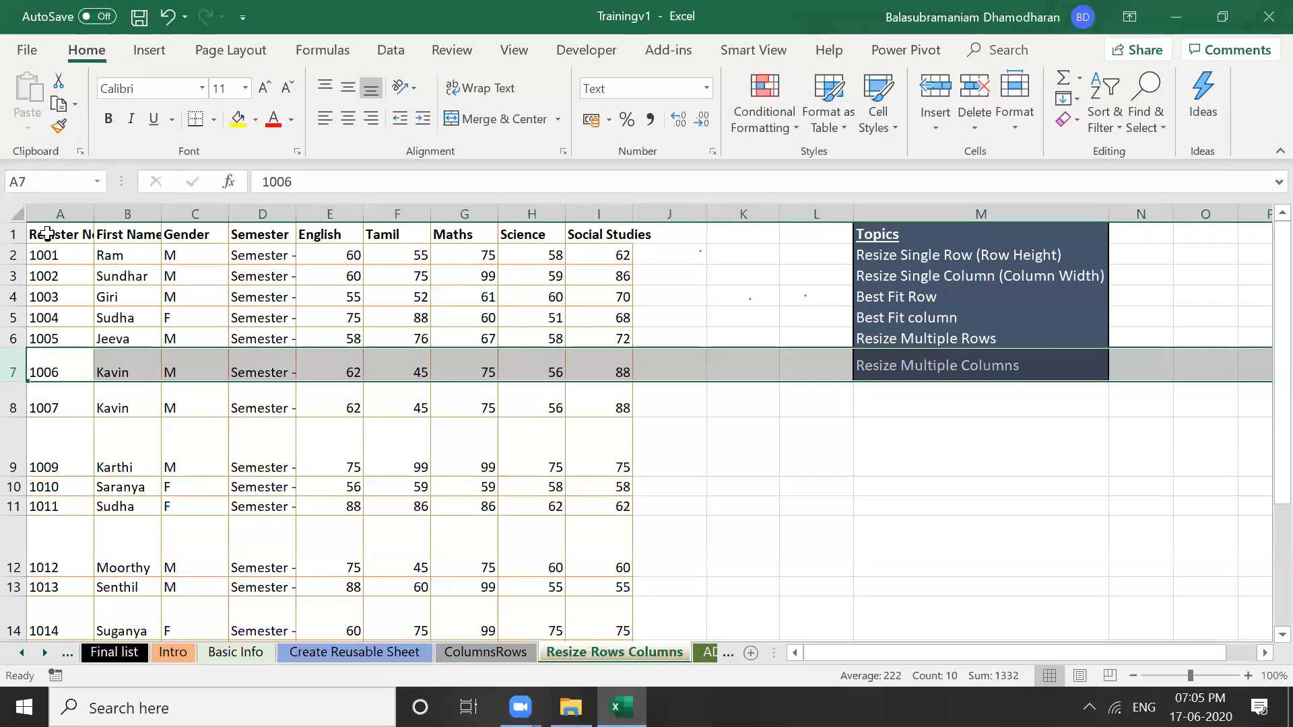
Select rows 1 through 10 and set their row height to 30
click(13, 233)
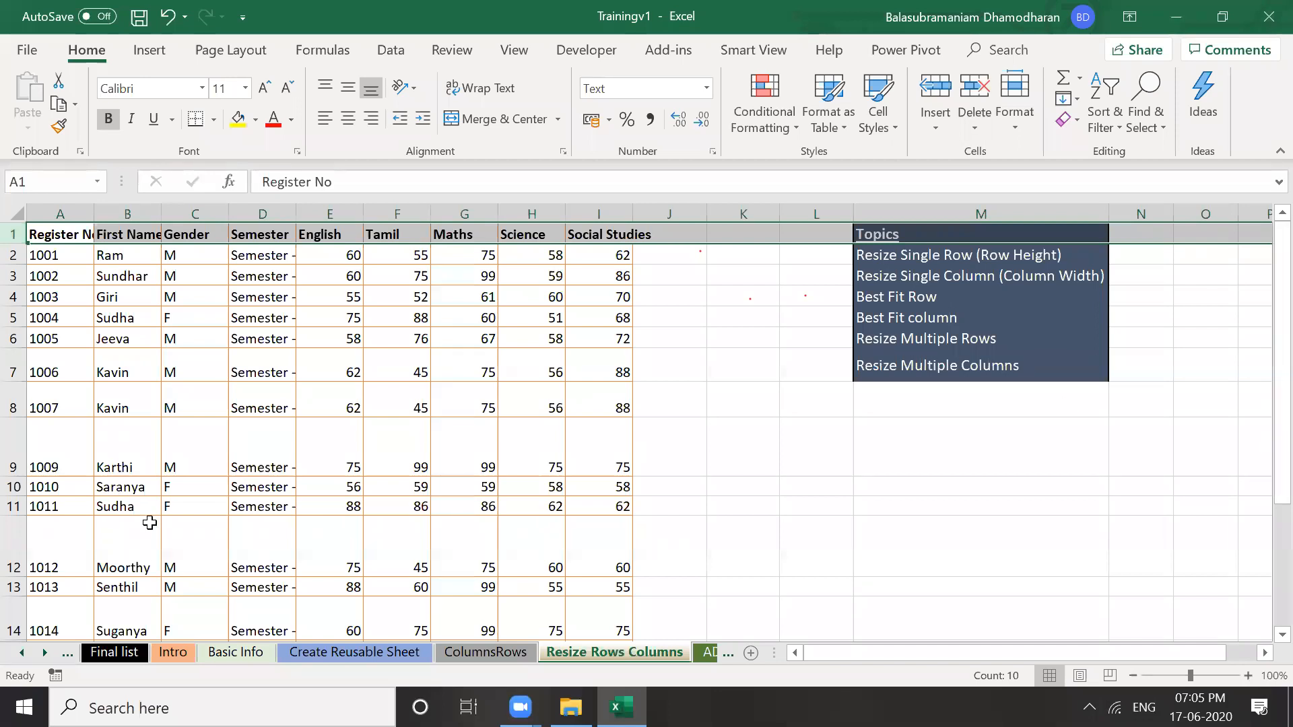
shift+click(13, 487)
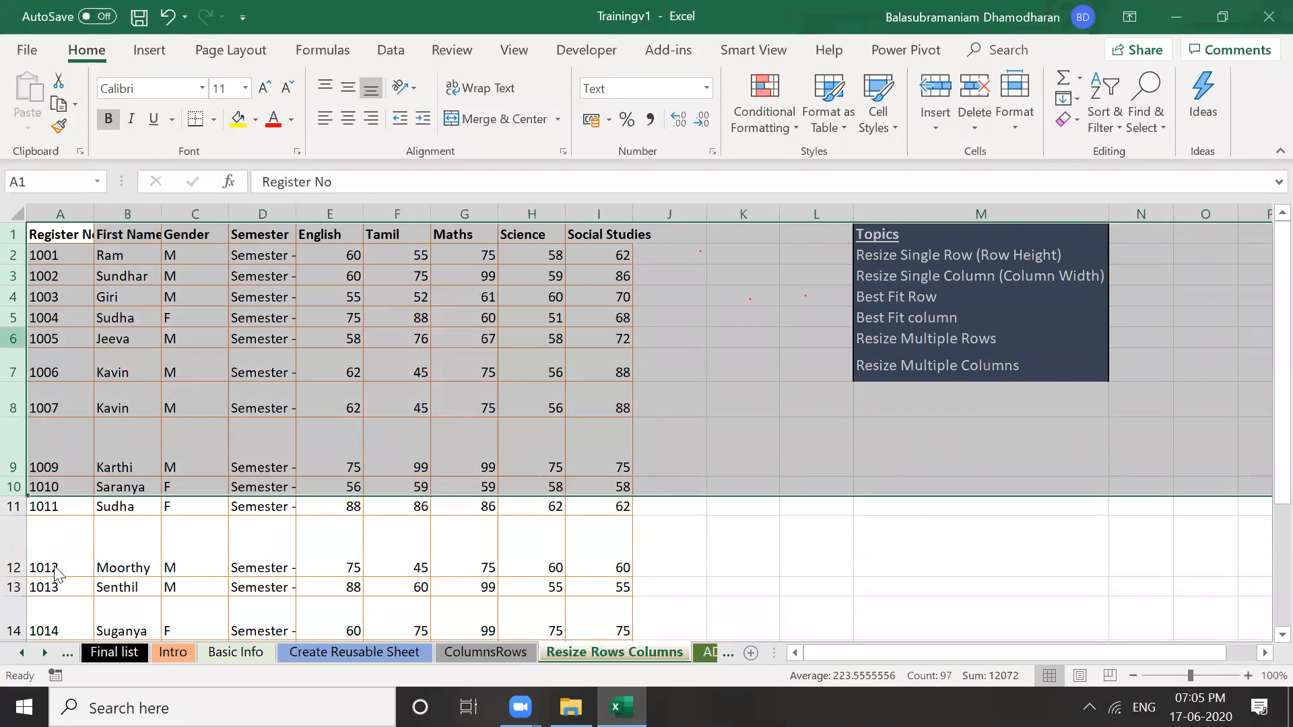
right_click(13, 337)
click(62, 578)
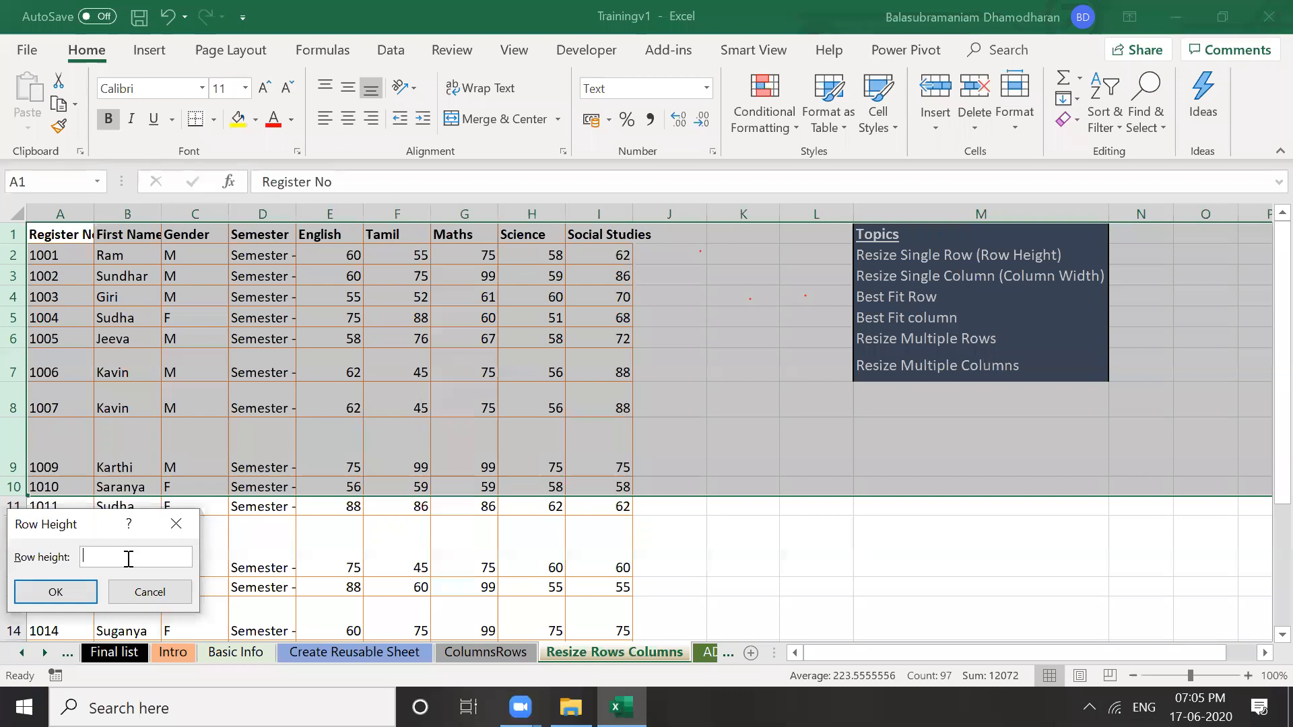
text(30)
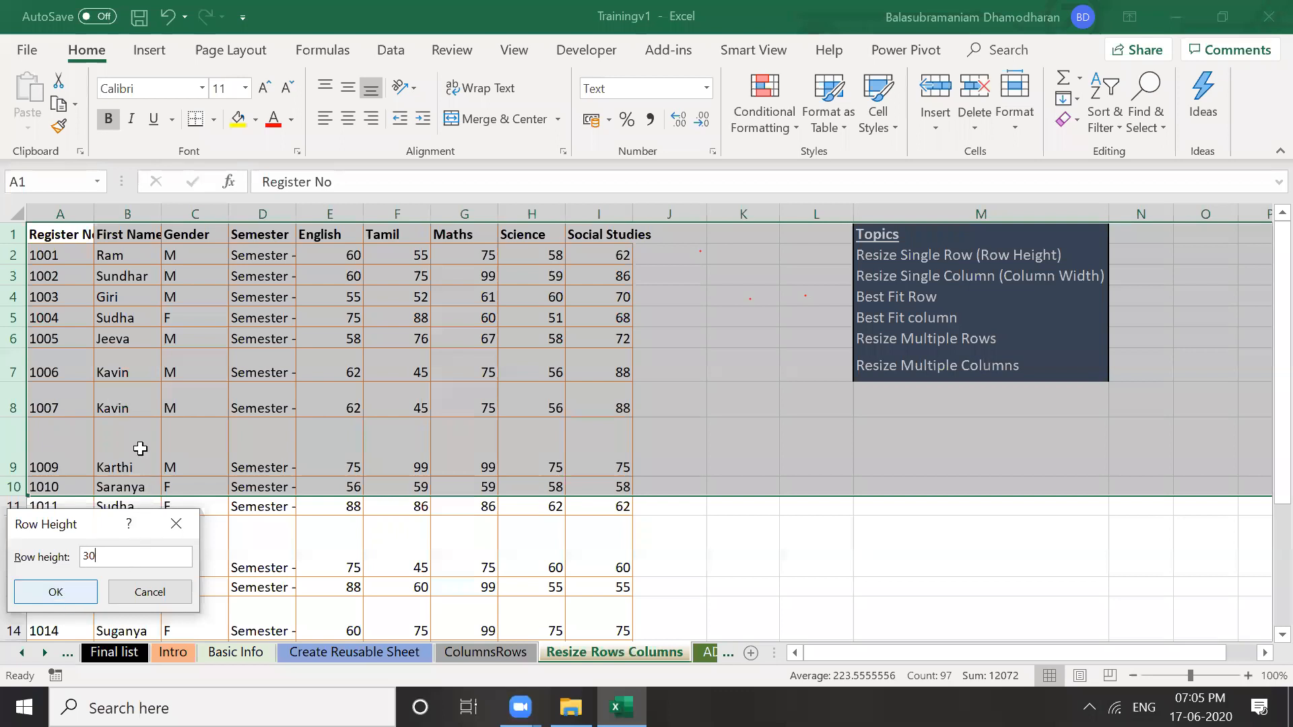
key(Return)
click(140, 449)
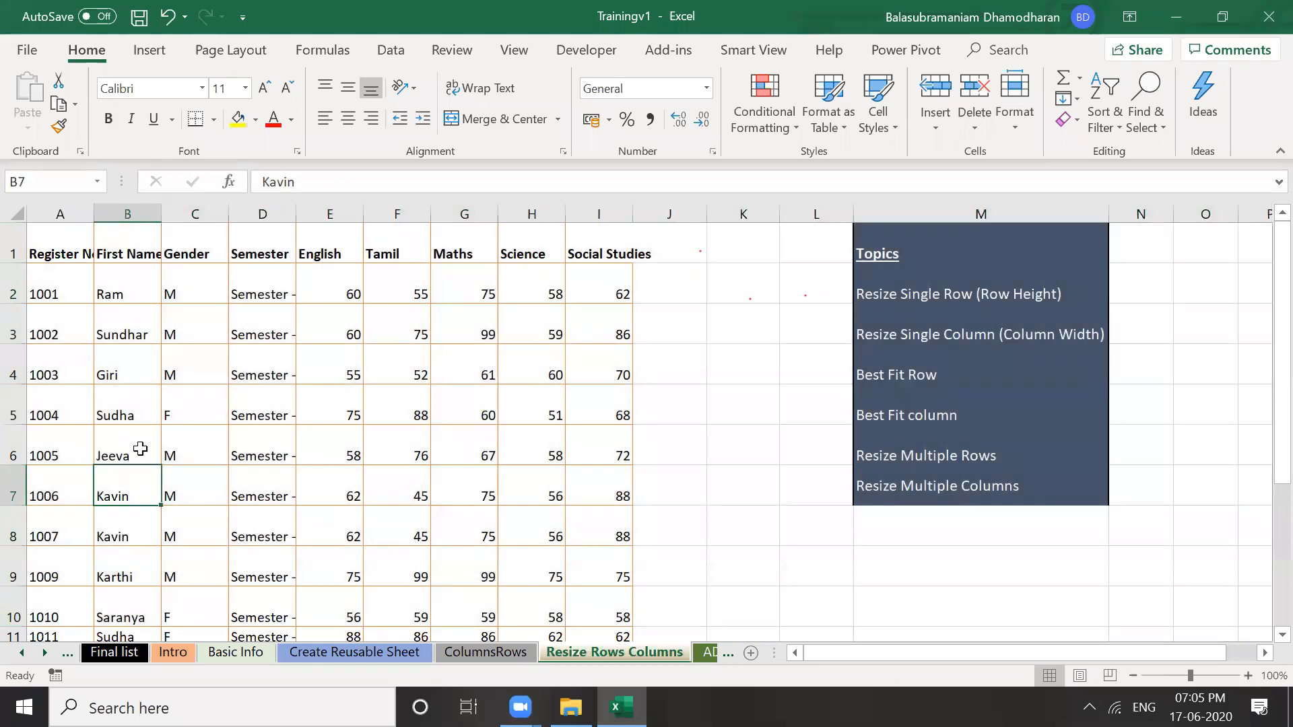
key(Down)
key(Down)
key(Down)
key(Down)
key(Down)
key(Down)
key(Down)
key(Down)
Return to the top of the sheet and move to the ADD Edit Data sheet
key(Up)
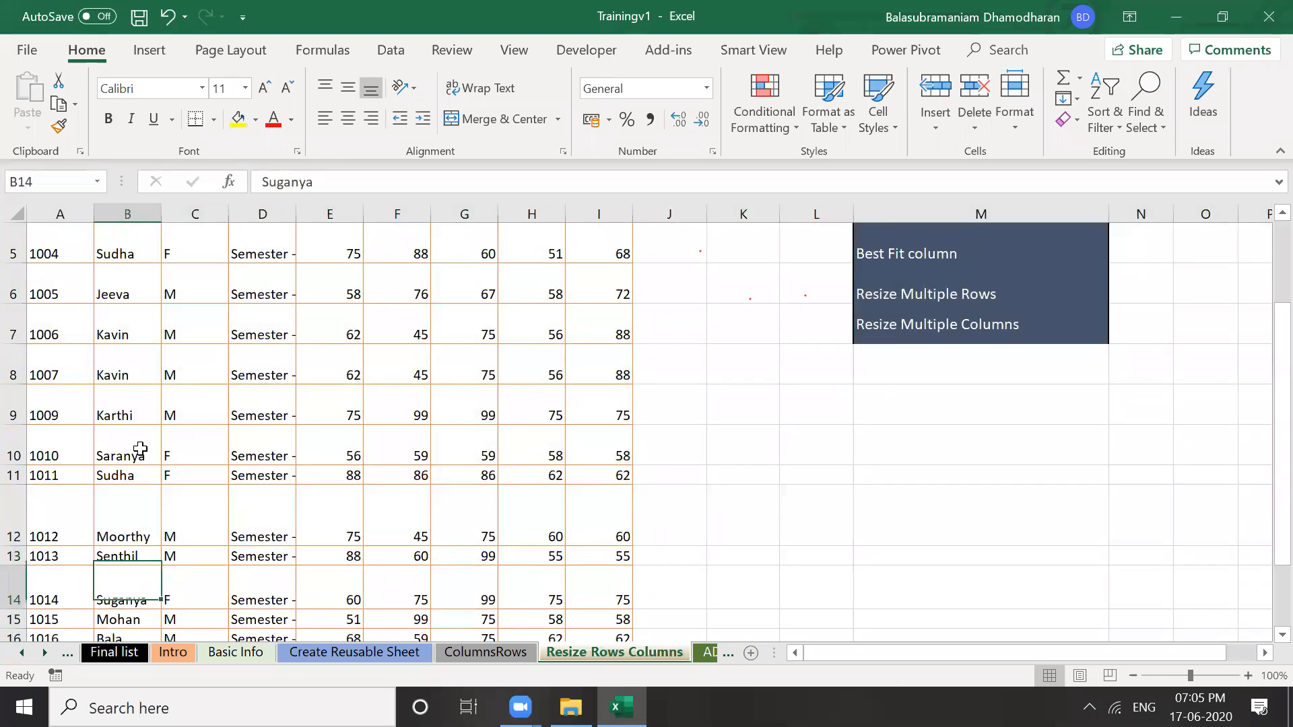
key(Down)
key(Down)
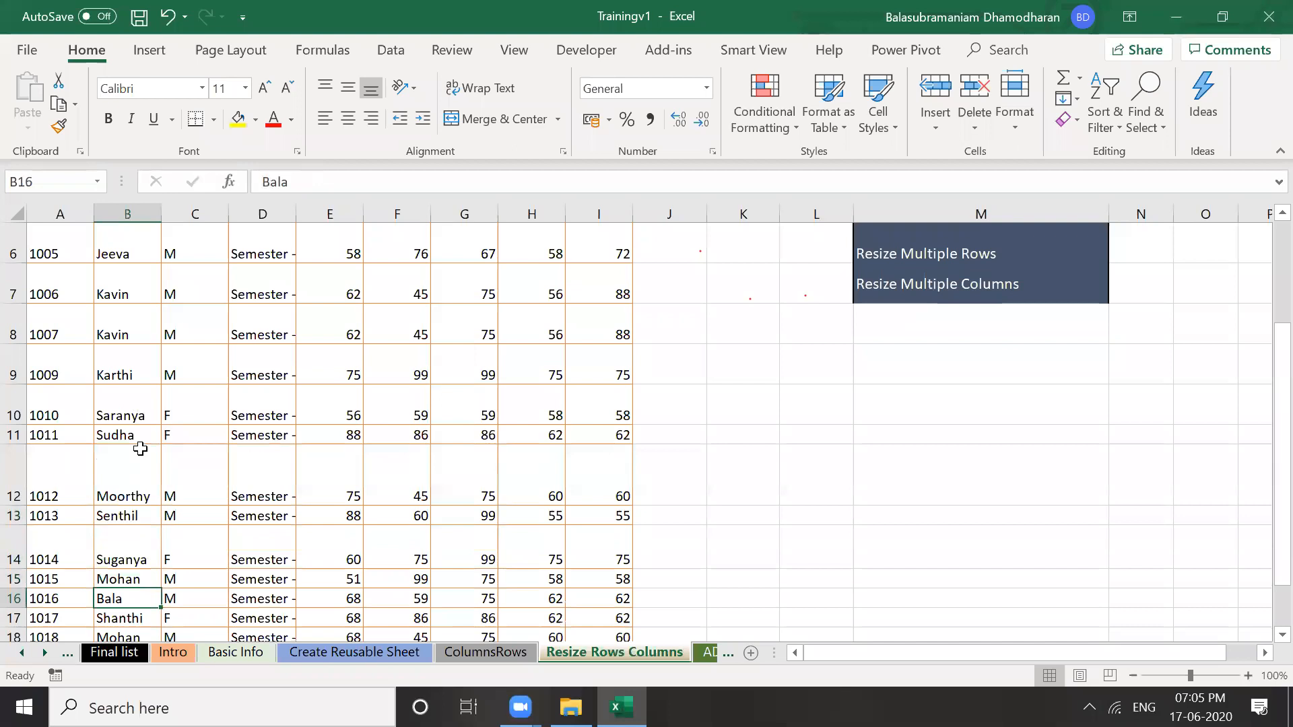
key(ctrl+Up)
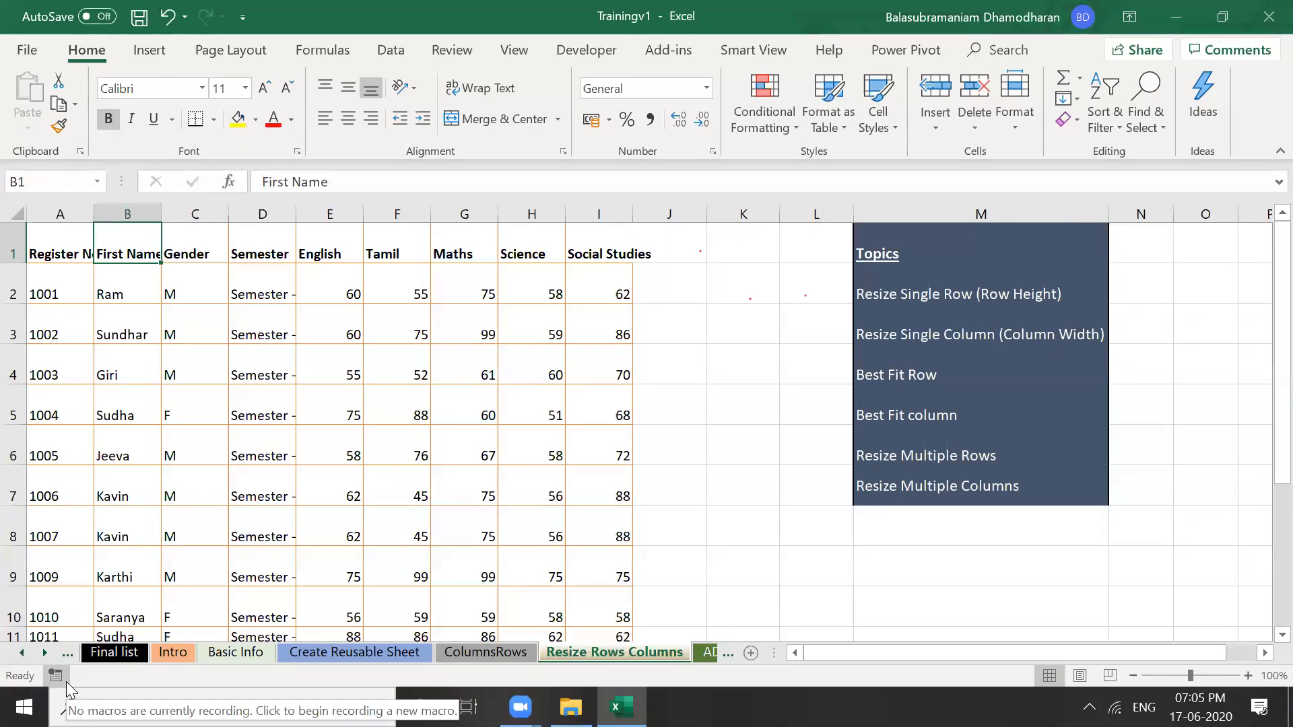
click(44, 652)
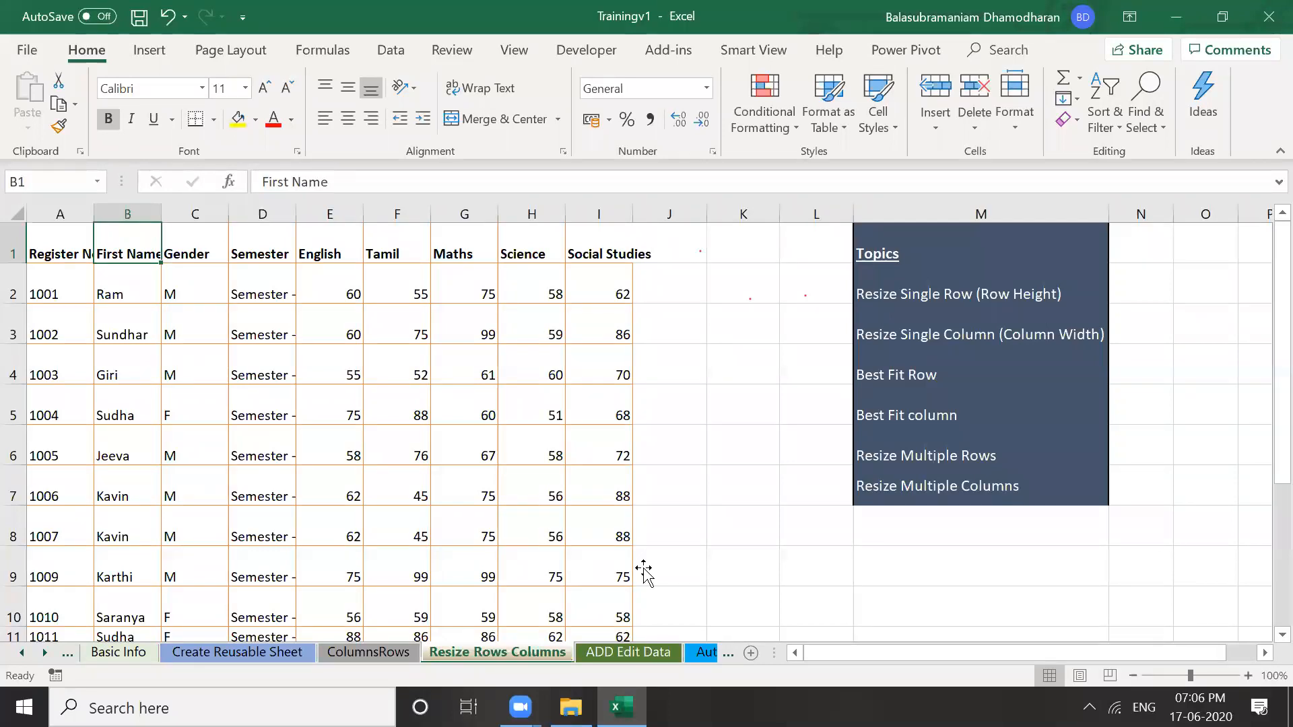
key(ctrl+Page_Down)
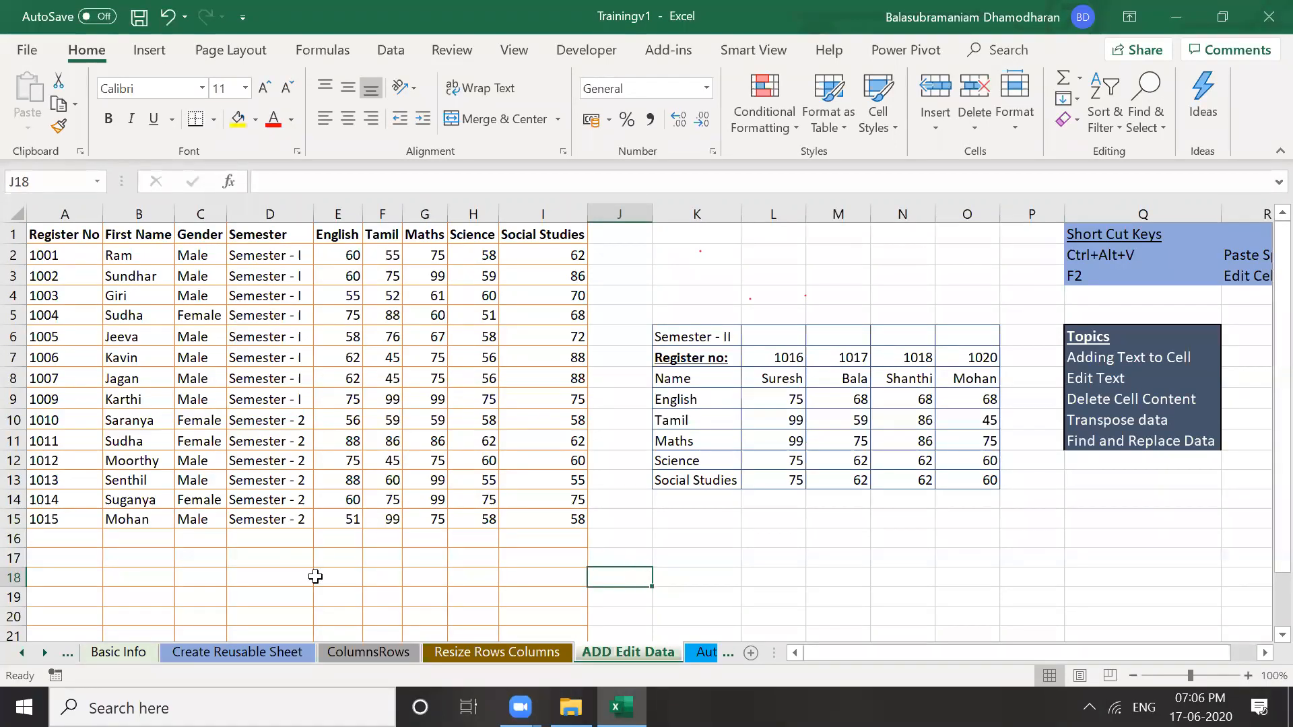
click(74, 559)
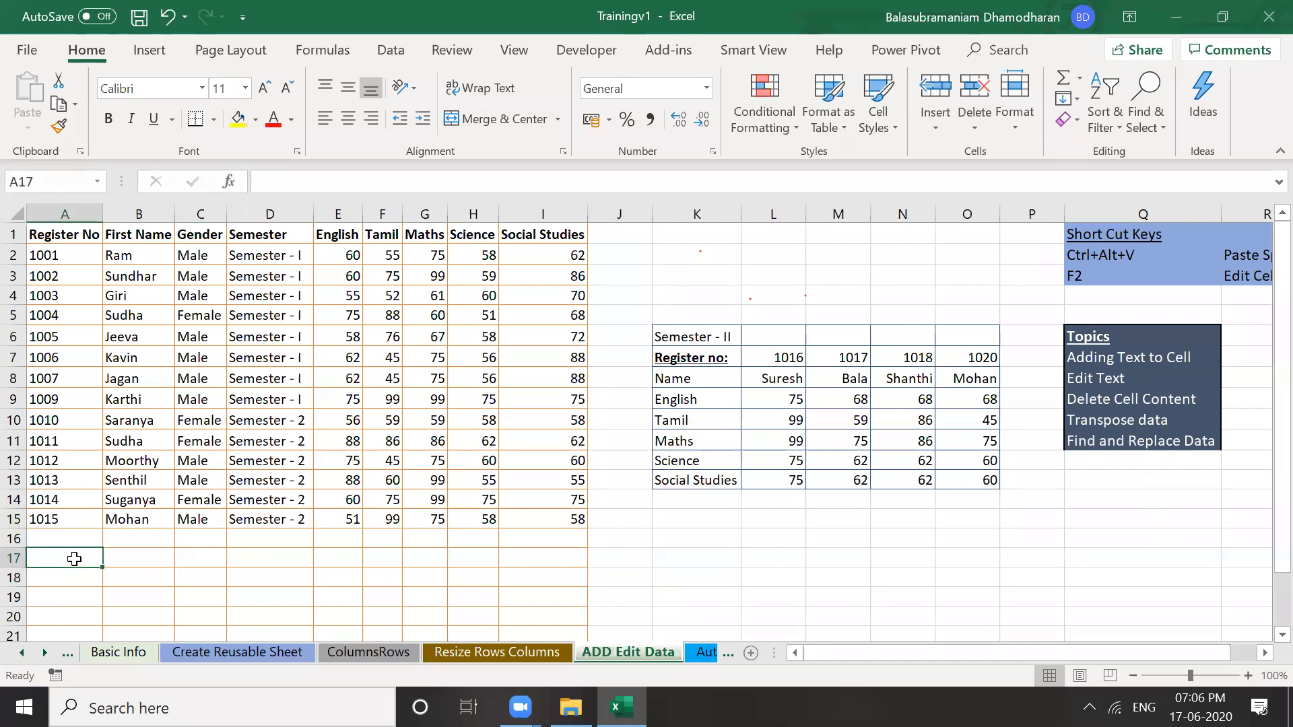
click(77, 611)
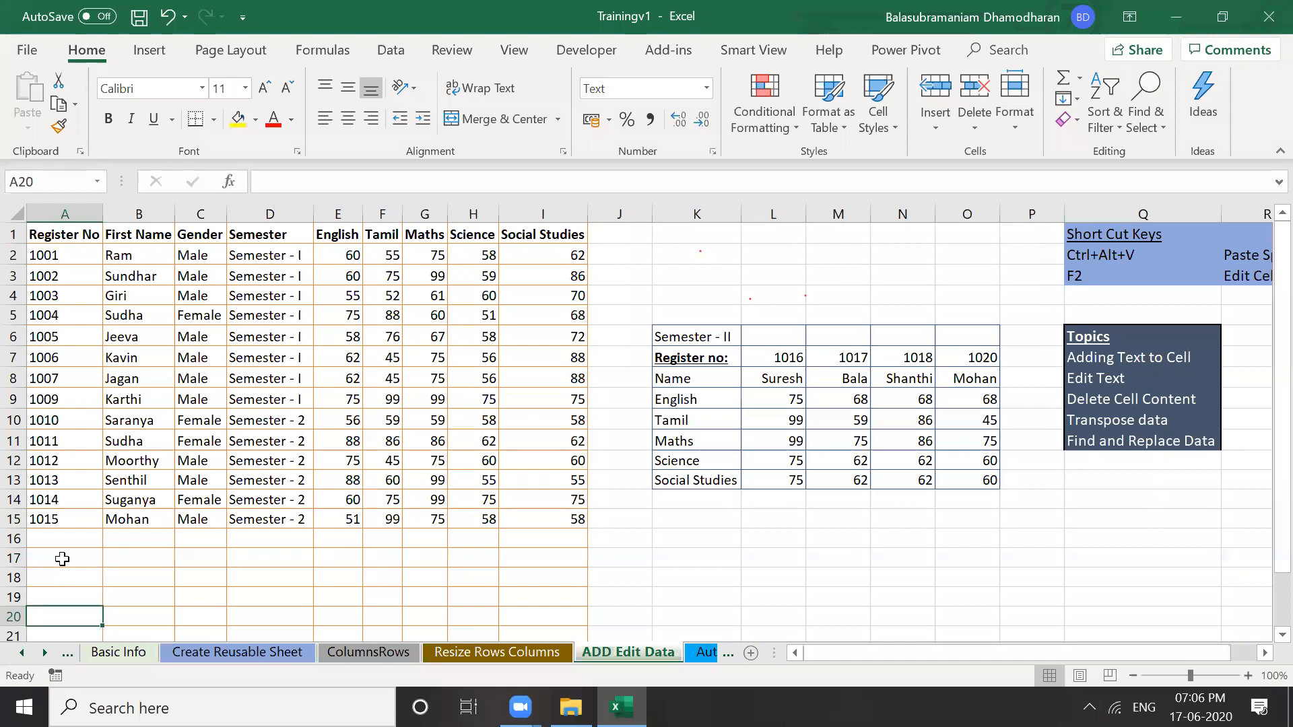
click(62, 559)
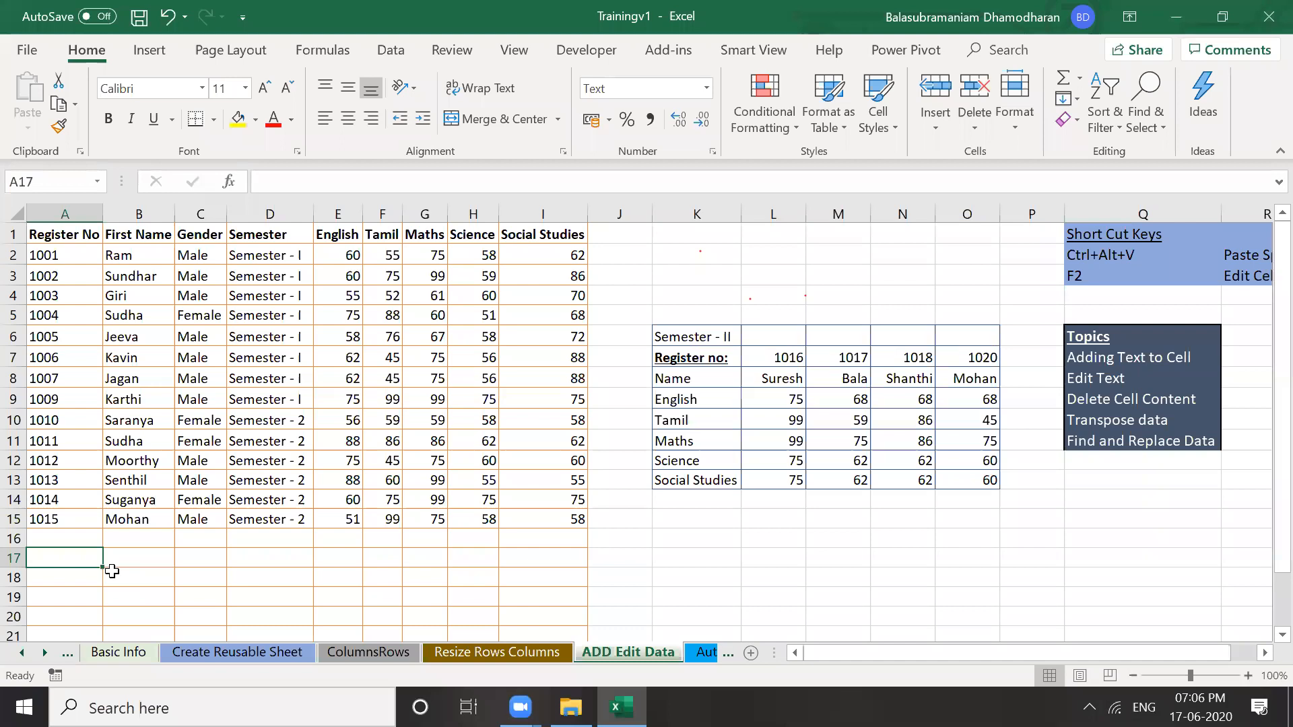
key(Up)
text(1)
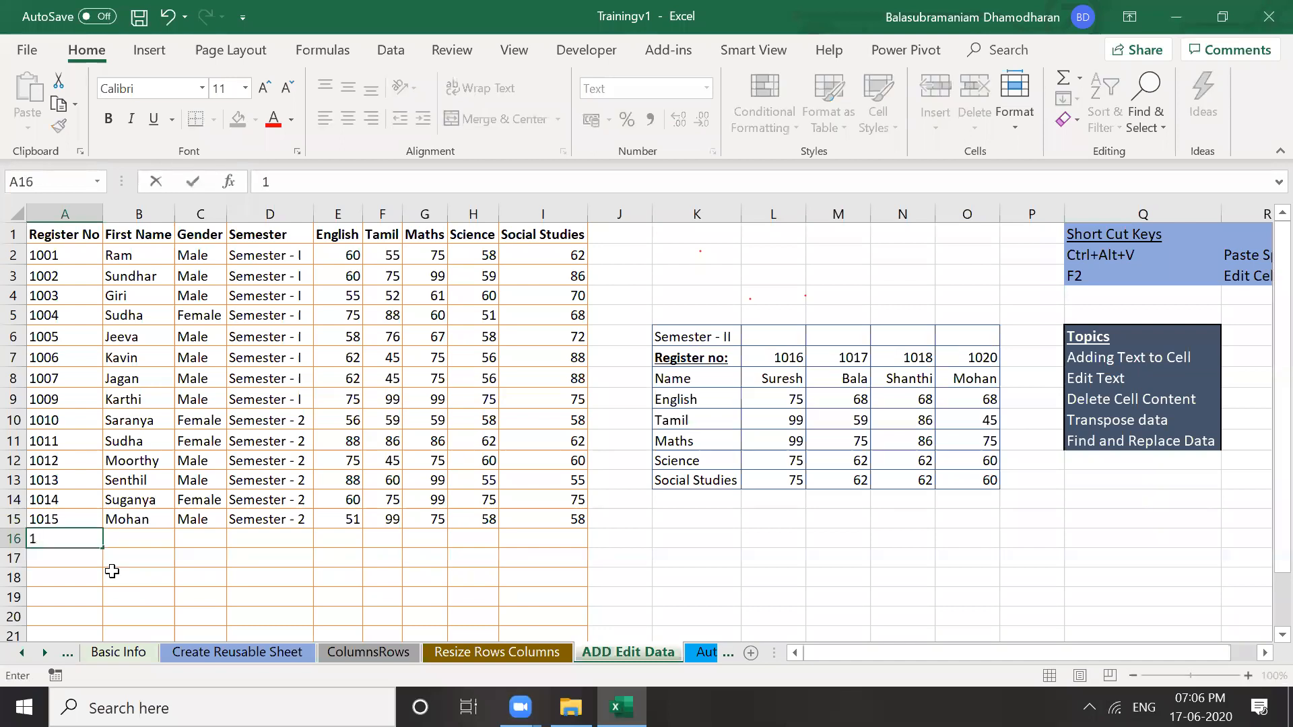
key(Escape)
click(773, 357)
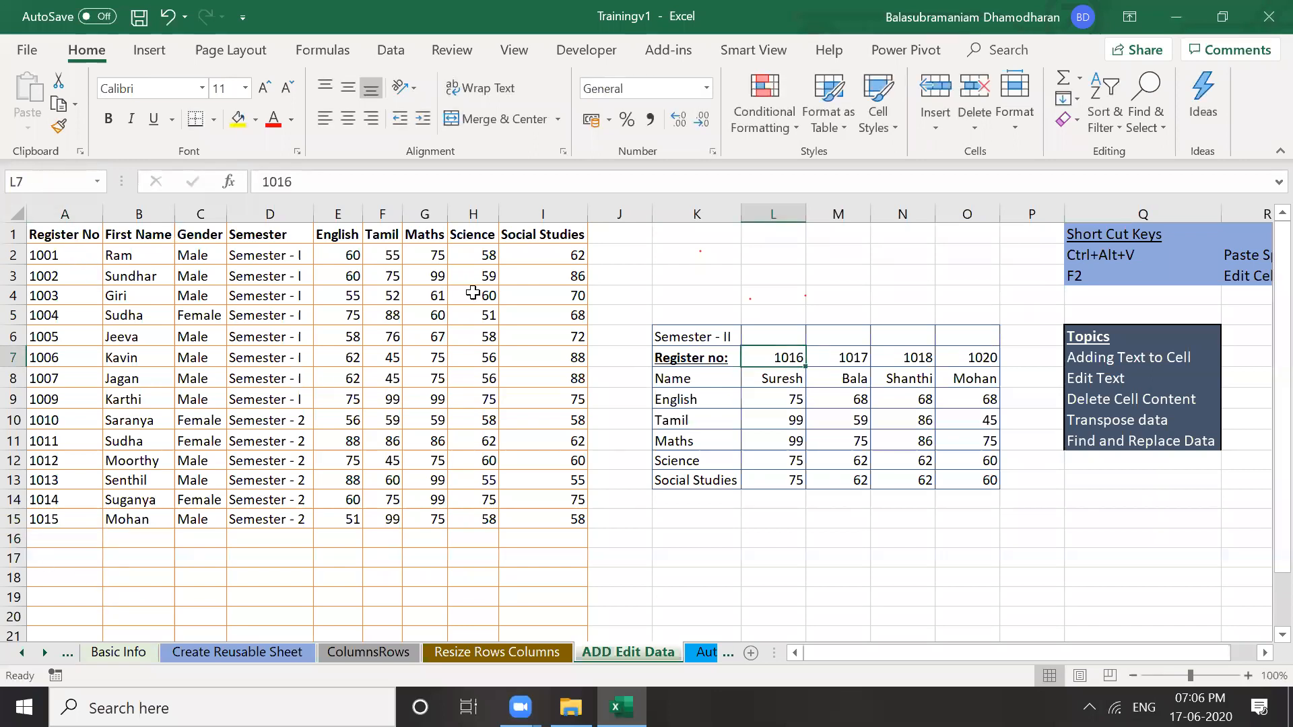
click(782, 441)
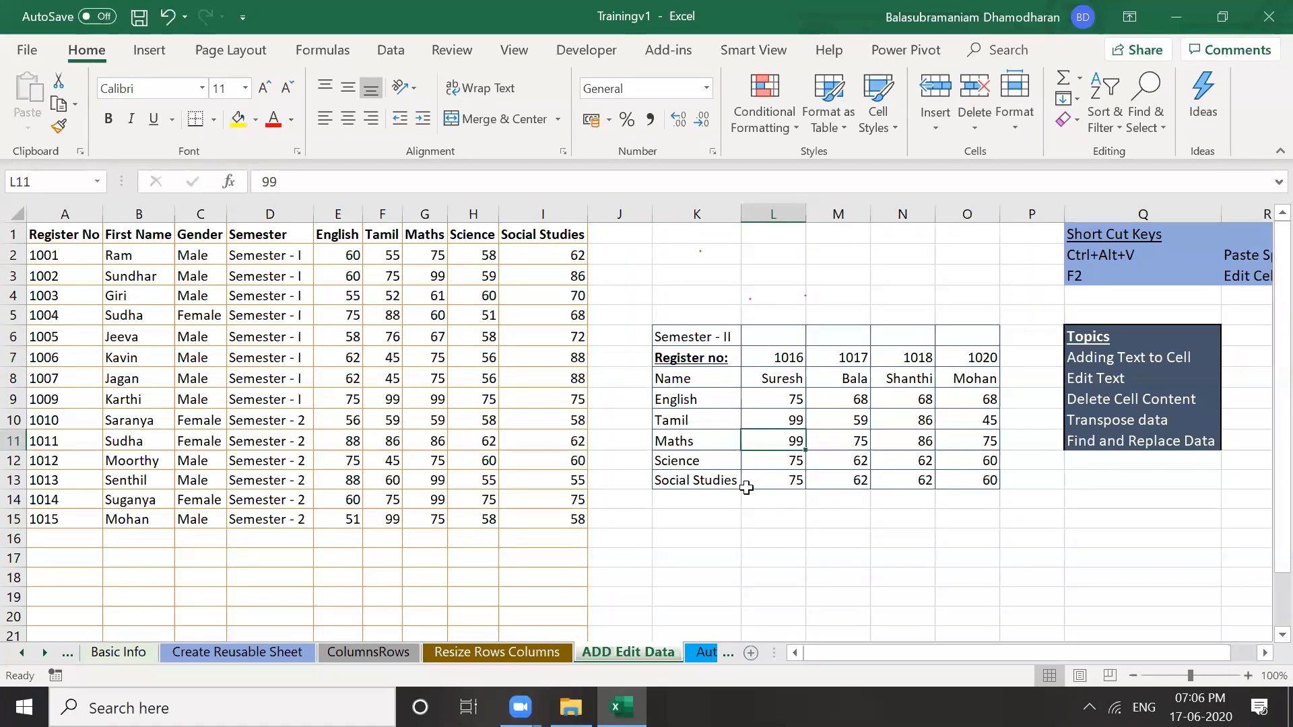
click(253, 518)
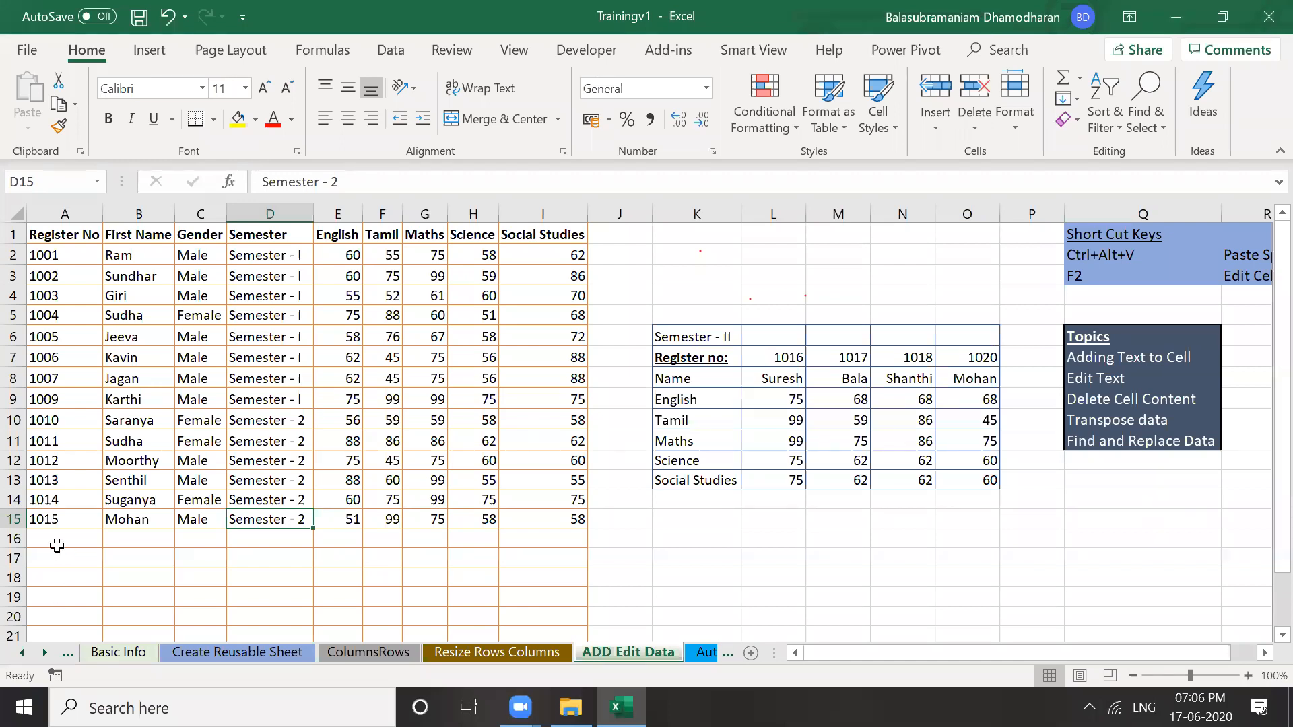
click(50, 540)
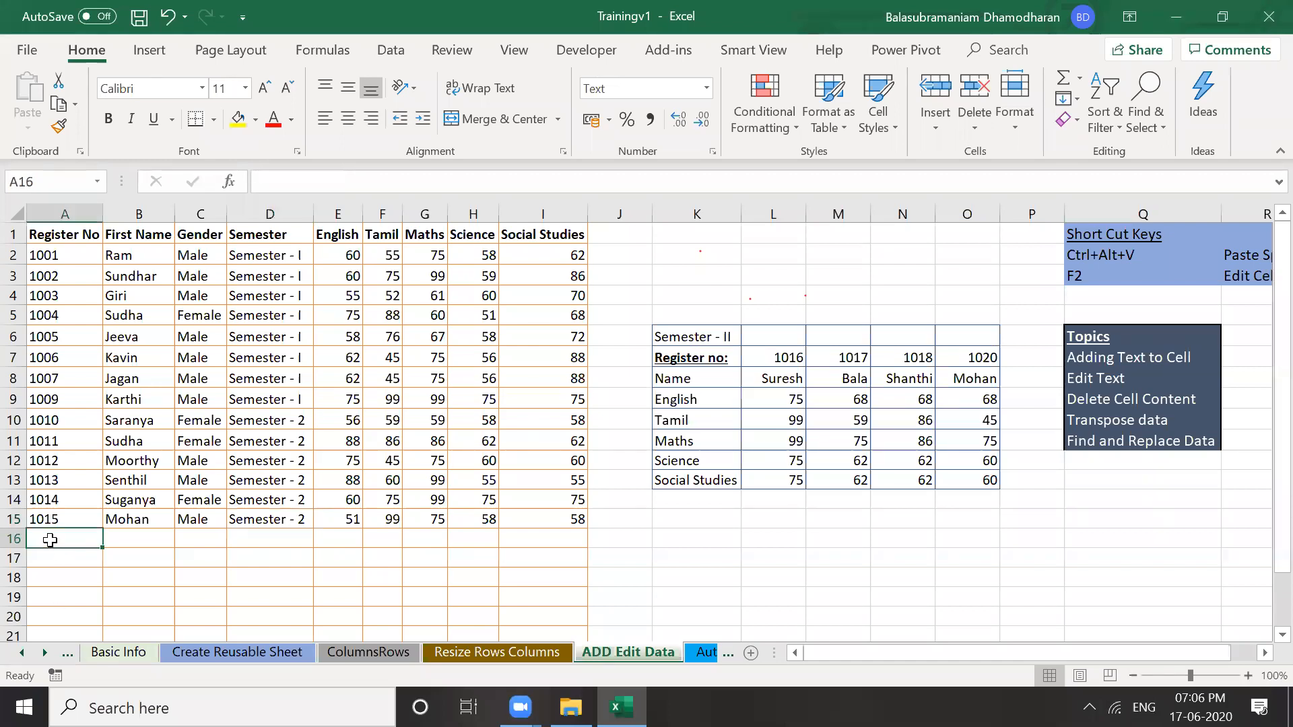
Enter register number 1026 in cell A16, fixing typing mistakes along the way
text(1026)
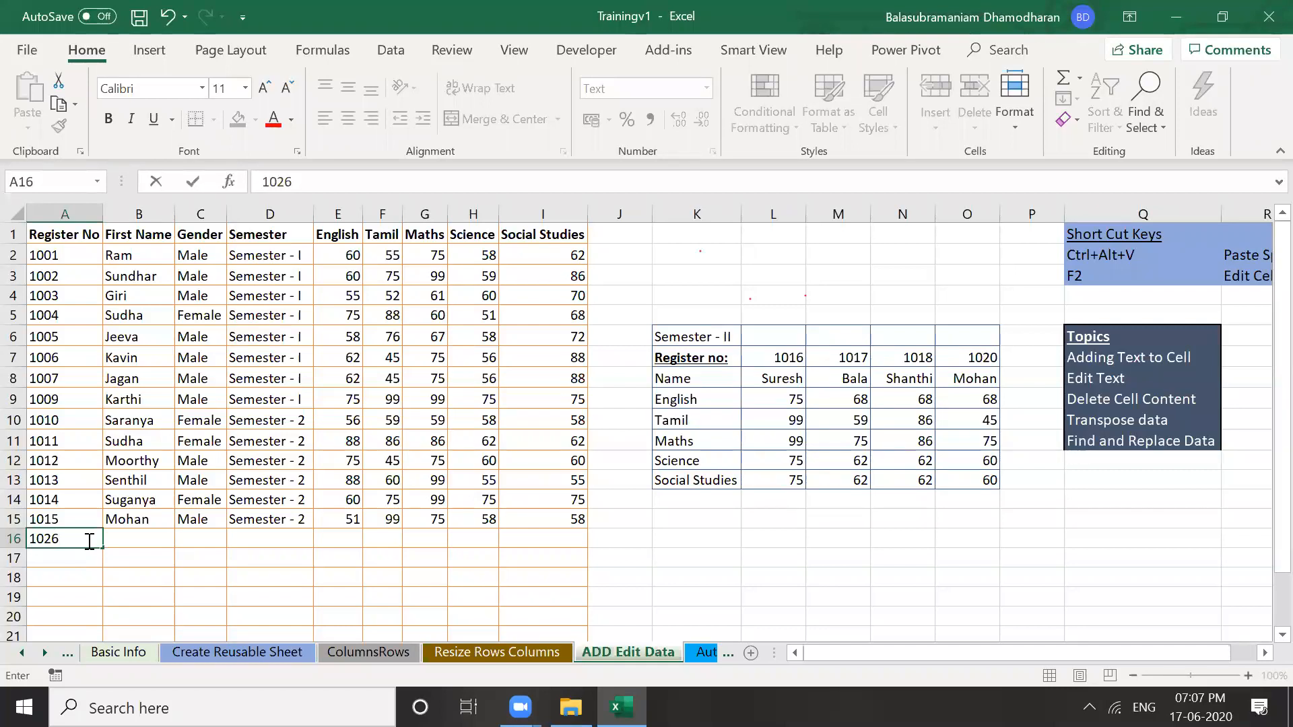
key(BackSpace)
key(BackSpace)
text(16)
key(Return)
click(88, 541)
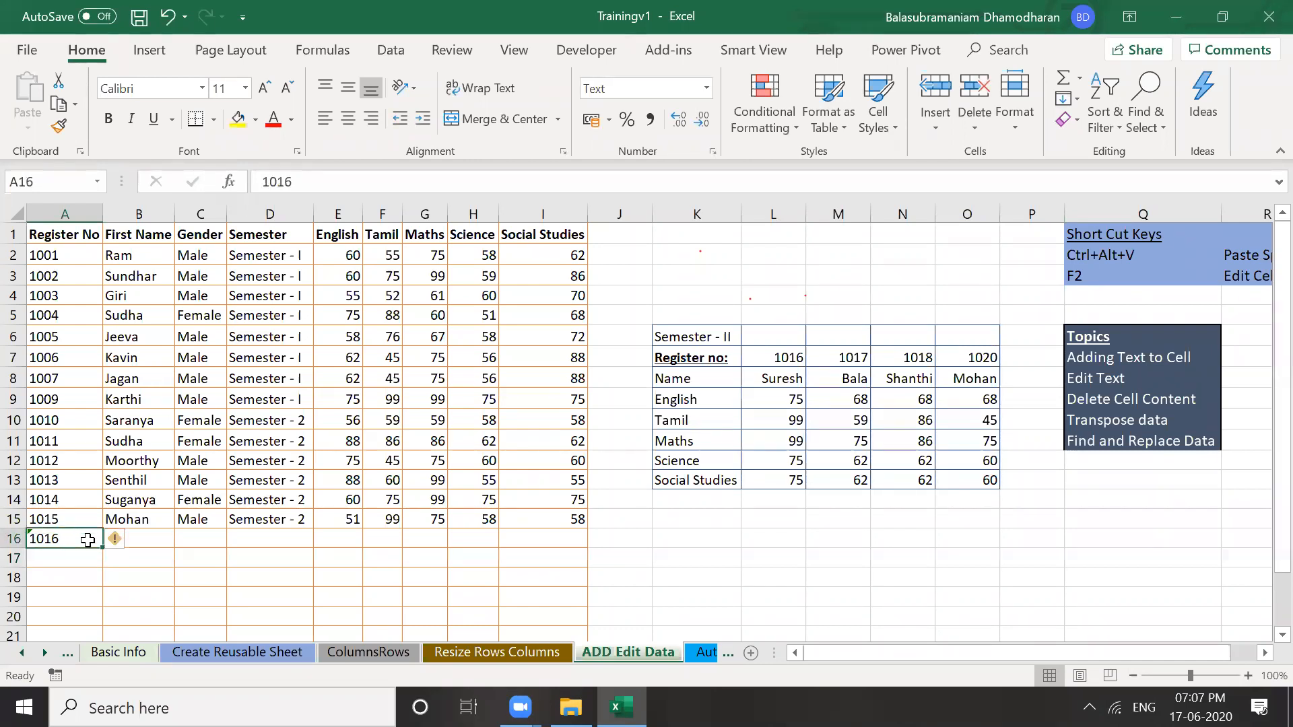
key(Delete)
text(1-26)
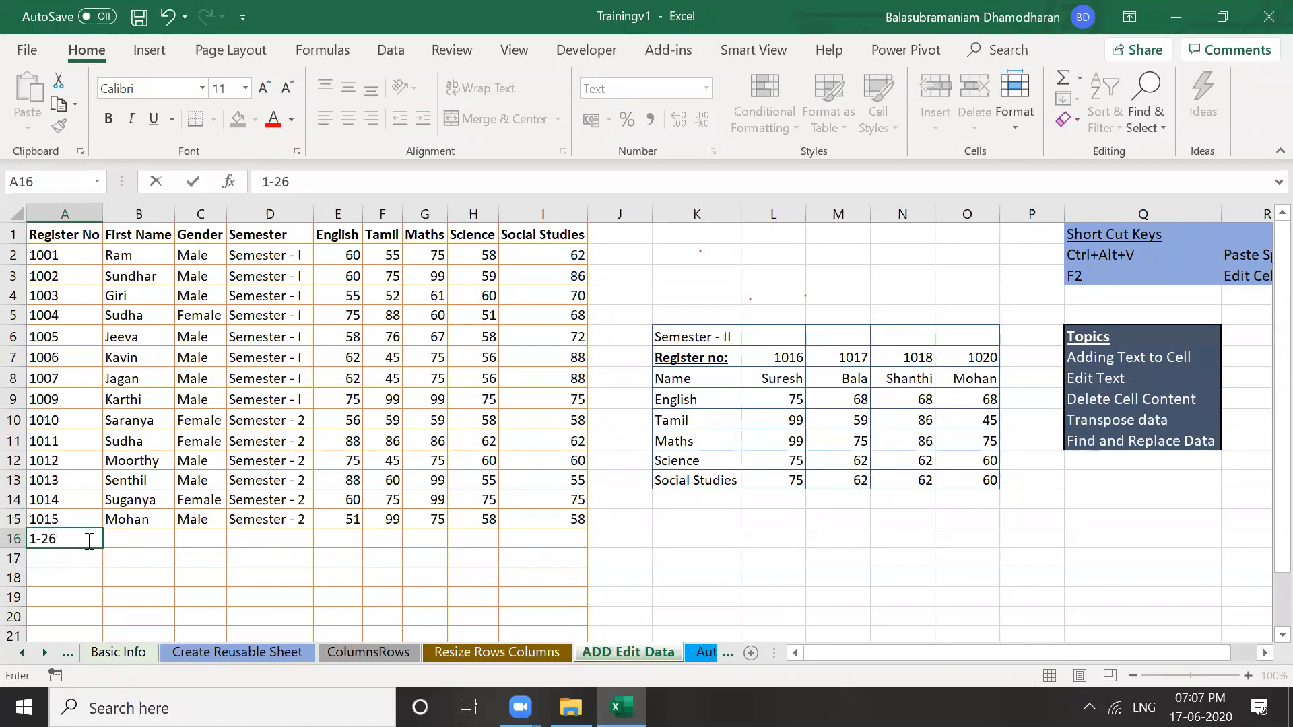
key(BackSpace)
key(BackSpace)
key(BackSpace)
text(026)
key(Return)
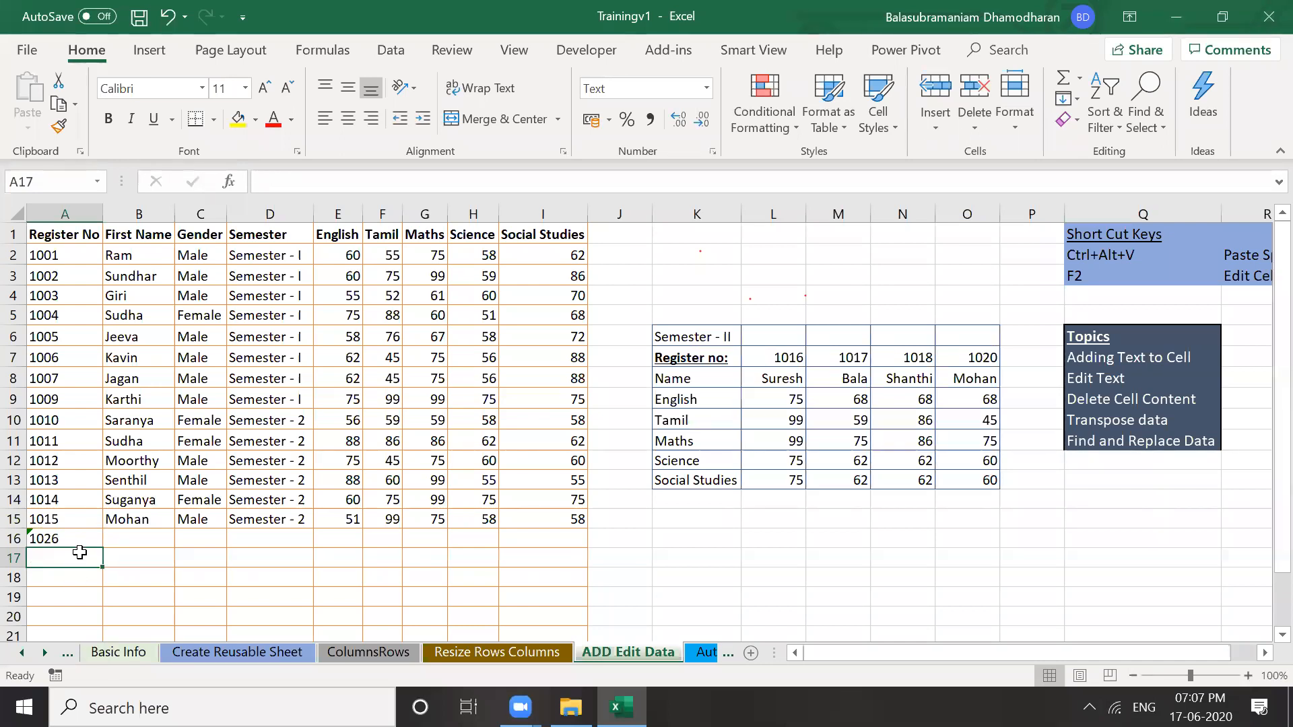
Correct the register number in A16 from 1026 to 1016
key(Down)
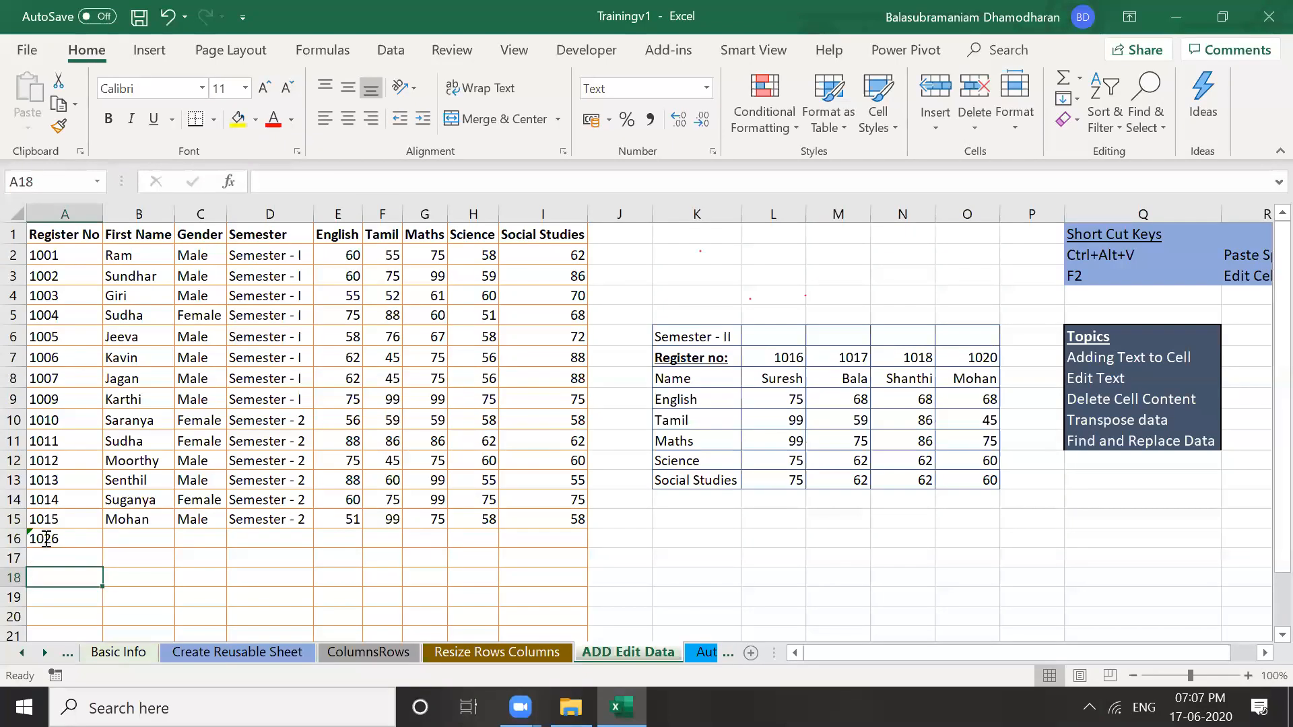
double_click(44, 538)
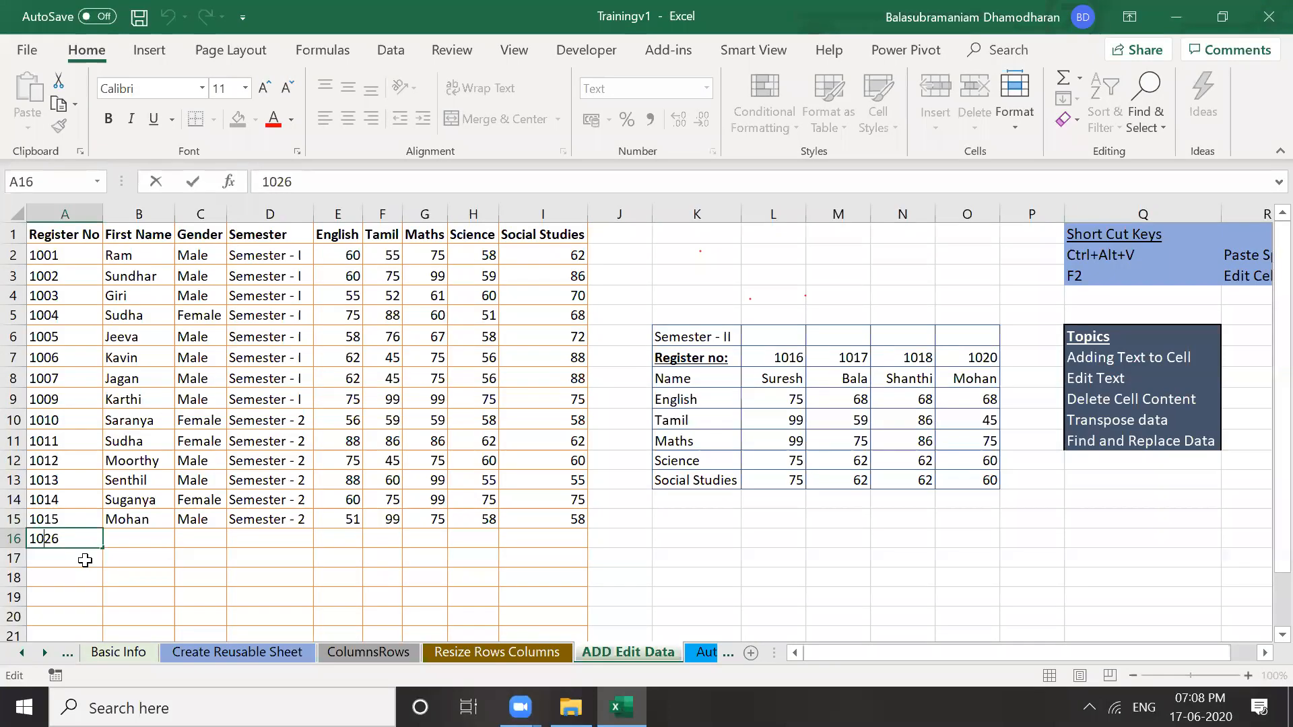
key(shift+Right)
key(BackSpace)
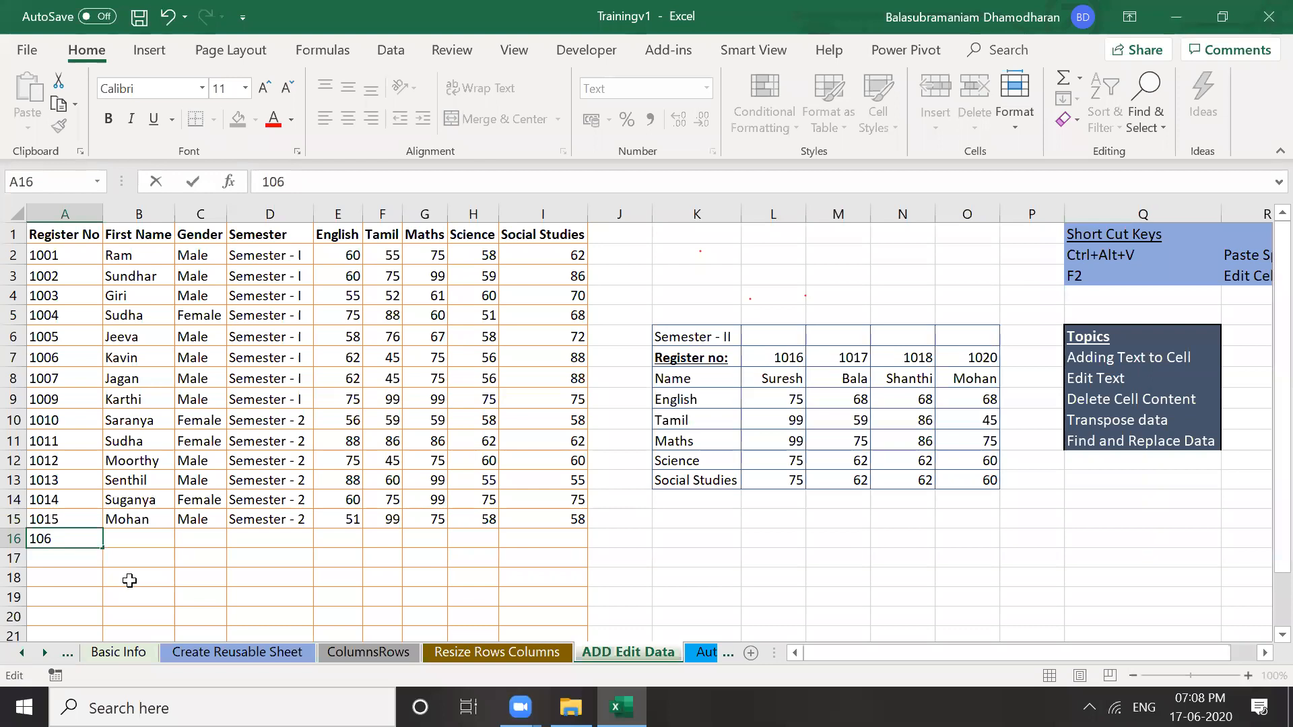
text(1)
key(Return)
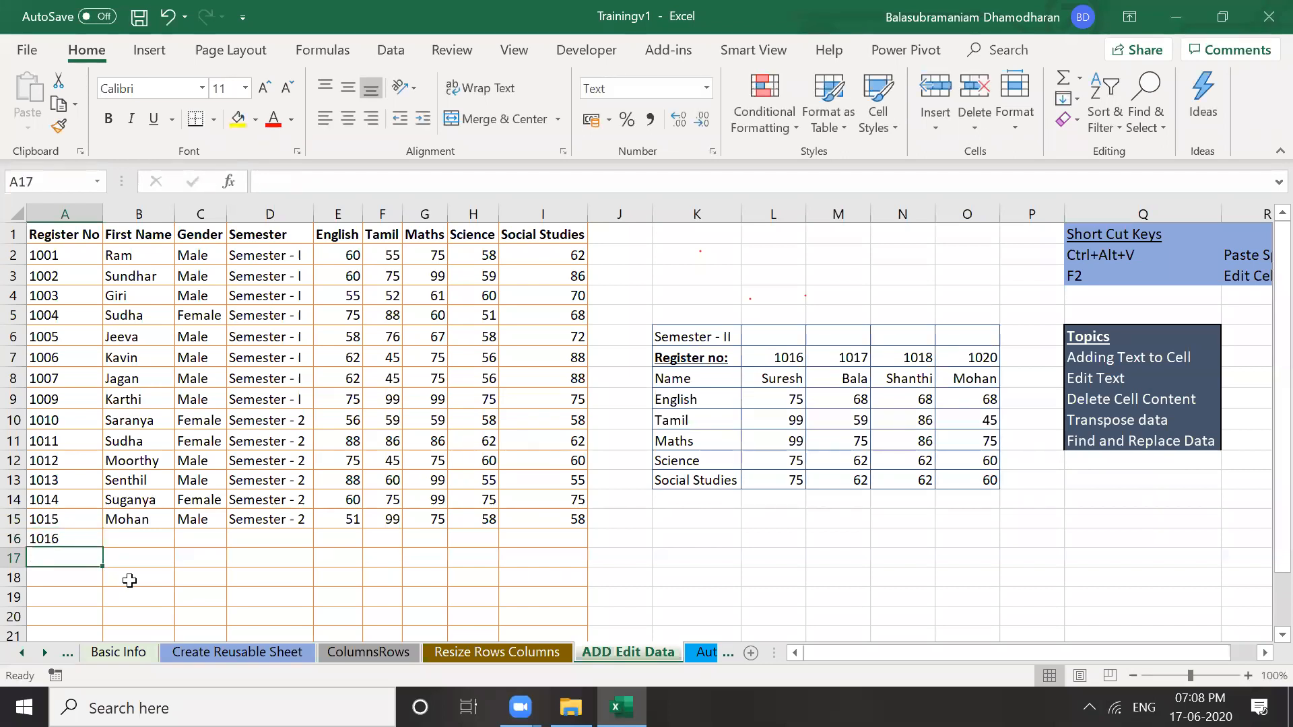
key(Up)
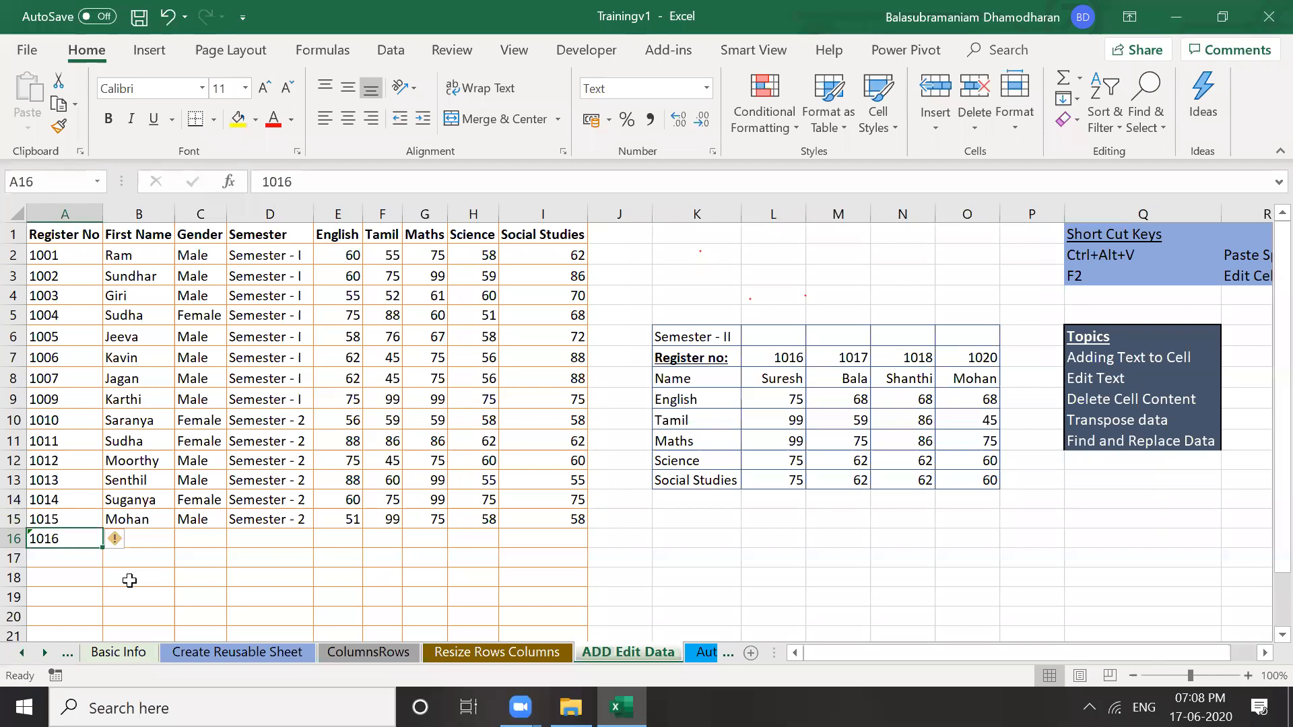
Edit A16 again, replacing its last digits with 17
key(F2)
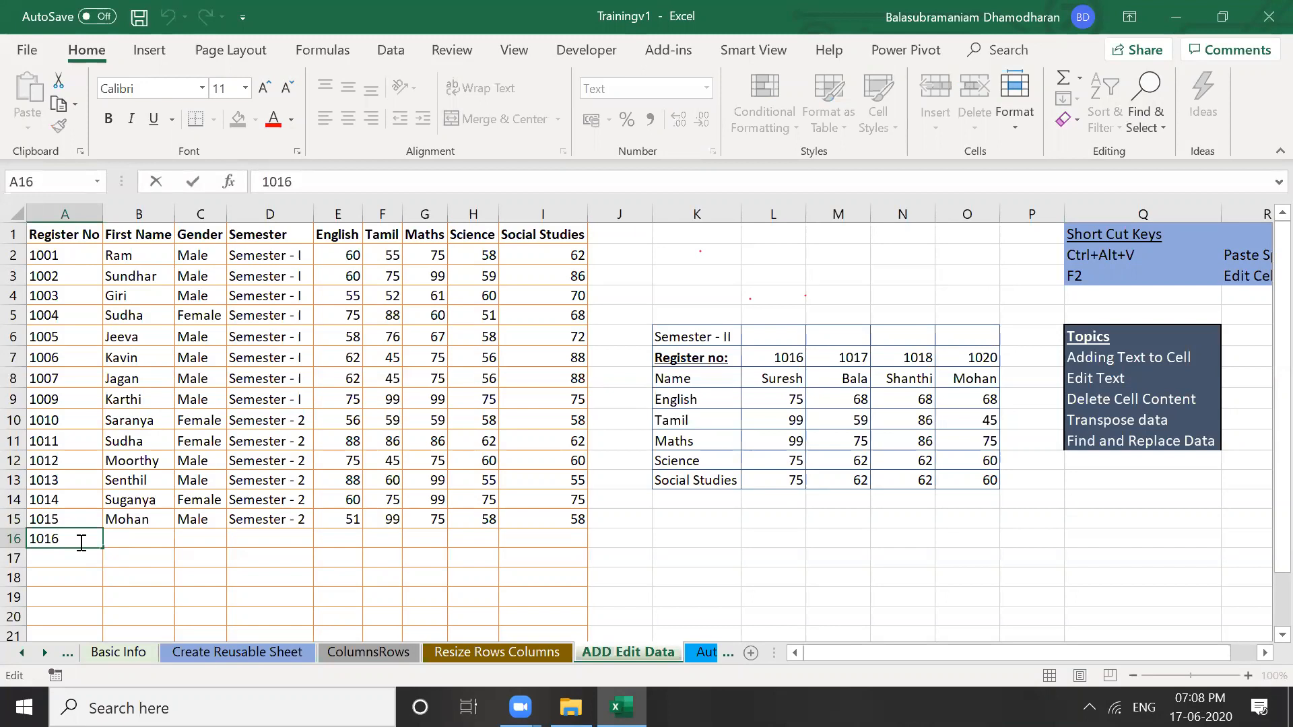
key(BackSpace)
key(BackSpace)
text(17)
Re-enter register number 1016 in cell A16
key(Return)
click(79, 543)
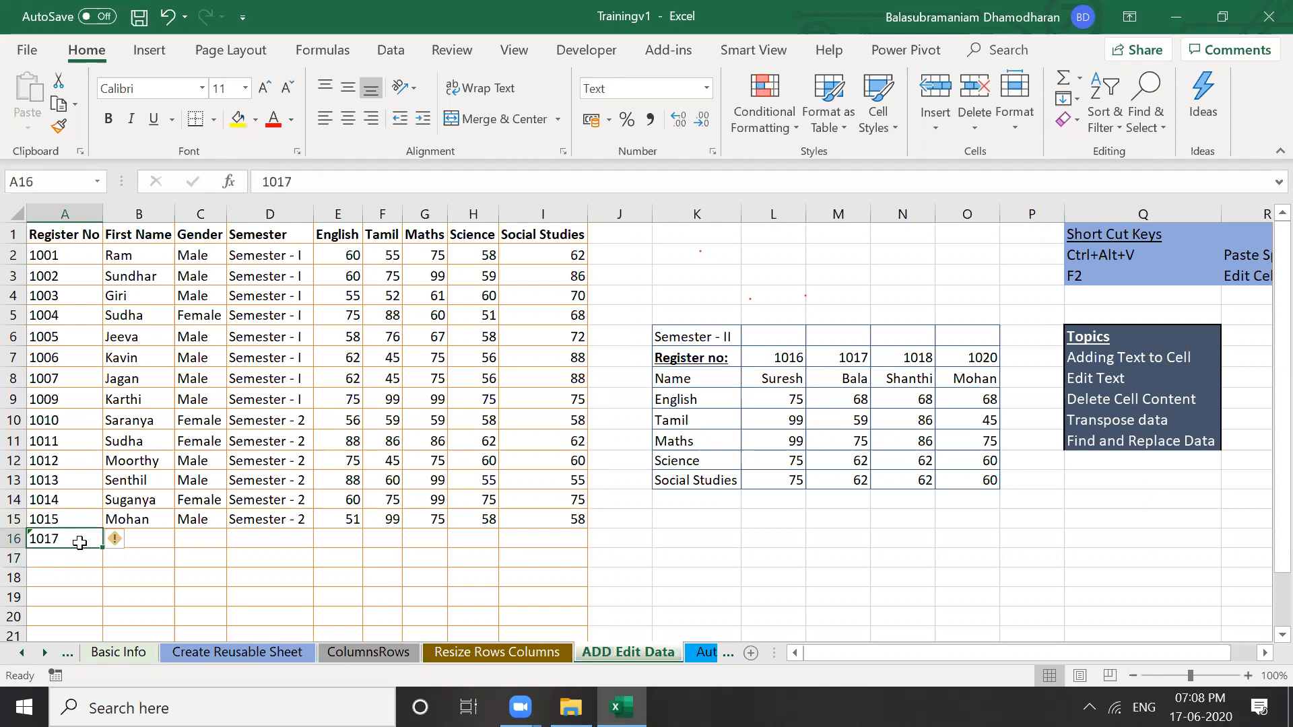
key(Return)
click(79, 543)
text(1016)
key(Return)
click(80, 543)
key(Tab)
Fill in the student's first name, Male, and Semester - 2 in row 16
key(F2)
text(ures)
key(BackSpace)
key(BackSpace)
key(BackSpace)
key(BackSpace)
text(Sure)
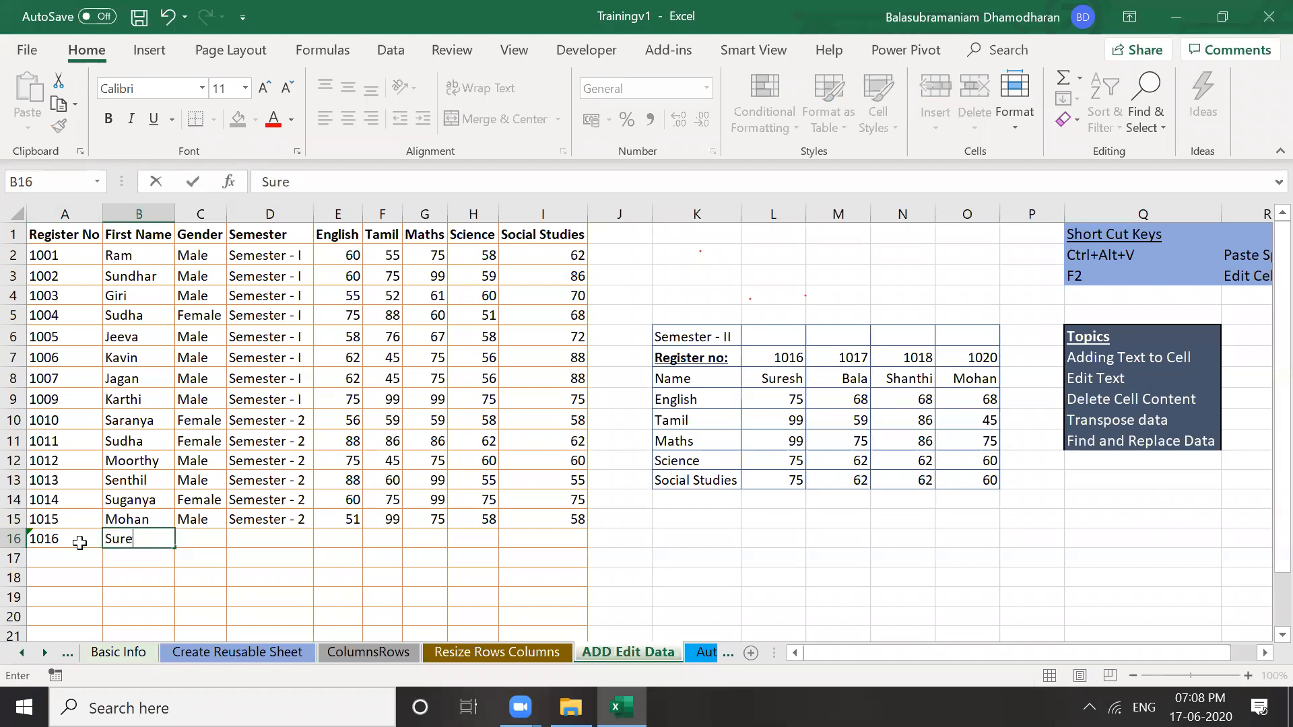
text(sh)
key(Tab)
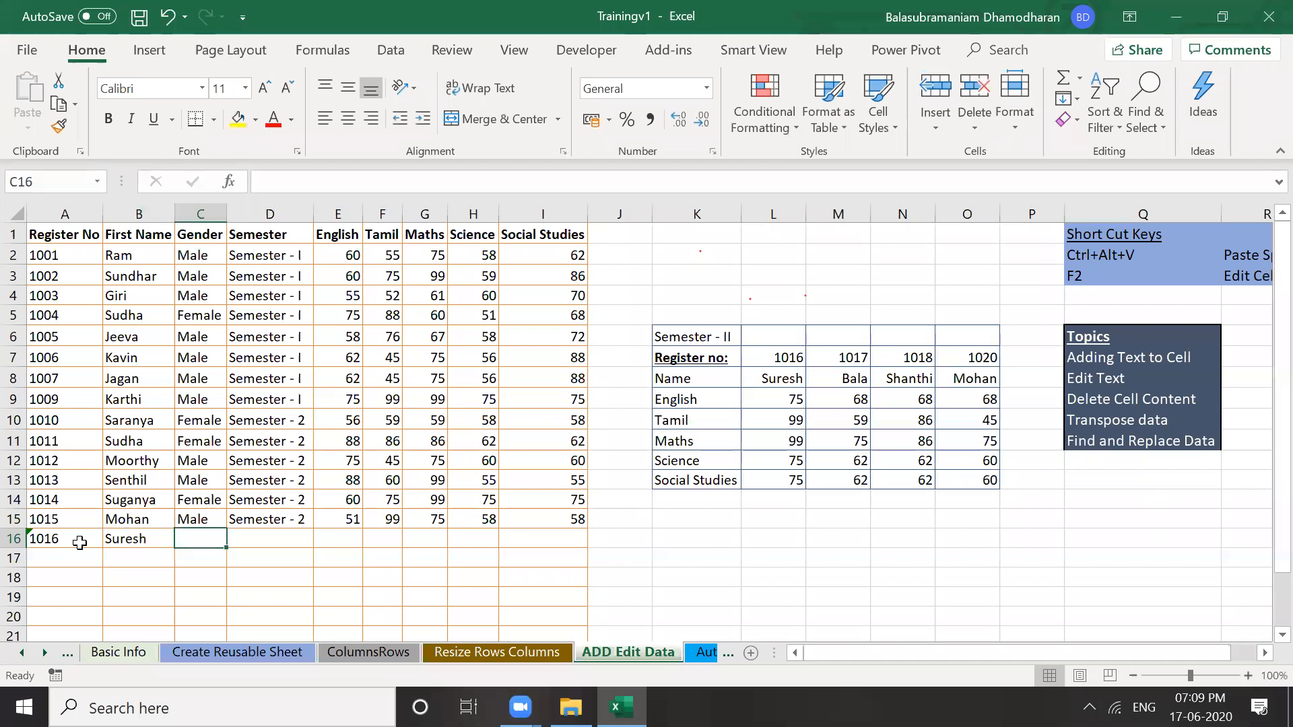
text(Male)
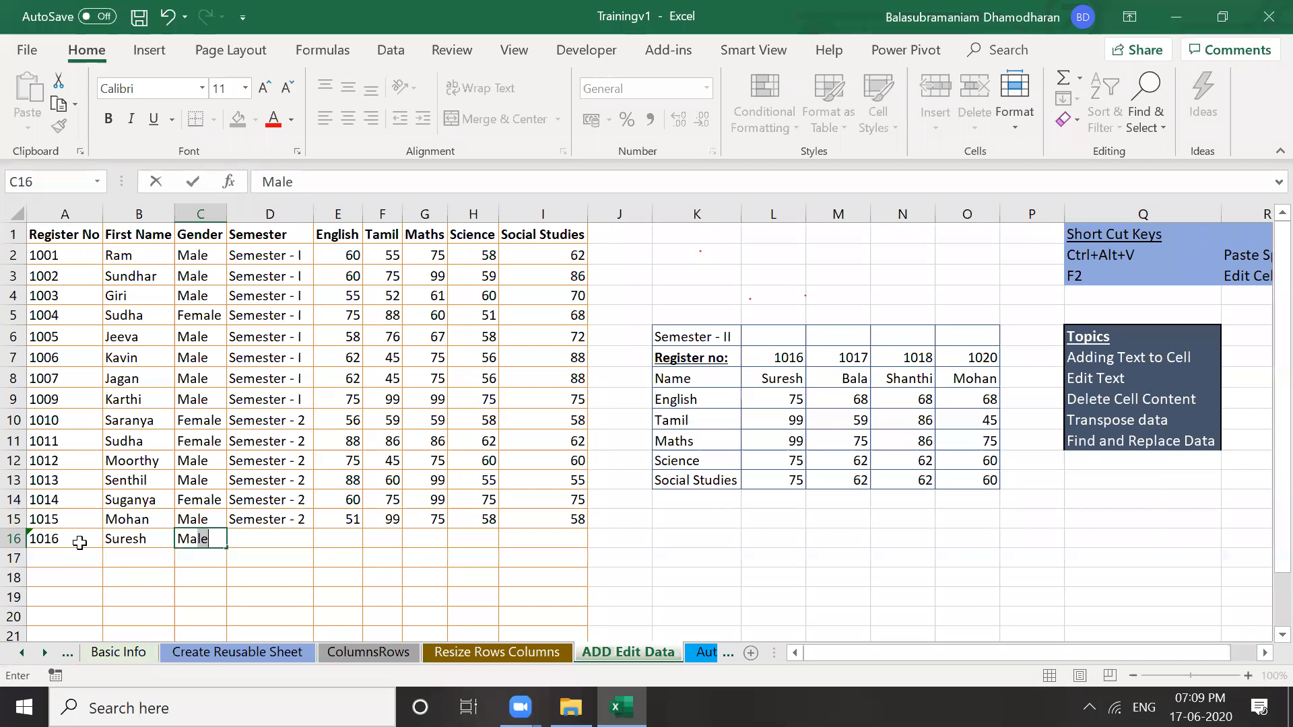
key(Tab)
key(ctrl+d)
key(Tab)
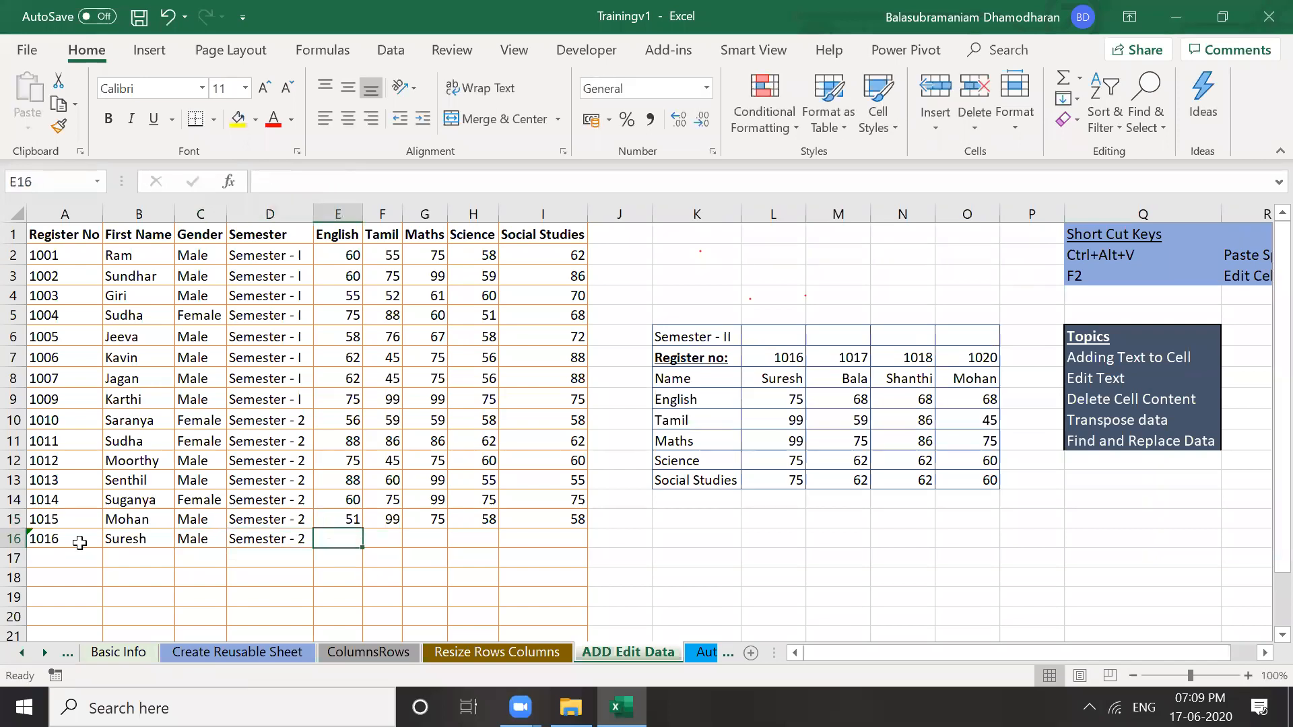
Enter marks 75, 99, 99, 75, 75 for English through Social Studies in row 16
text(75)
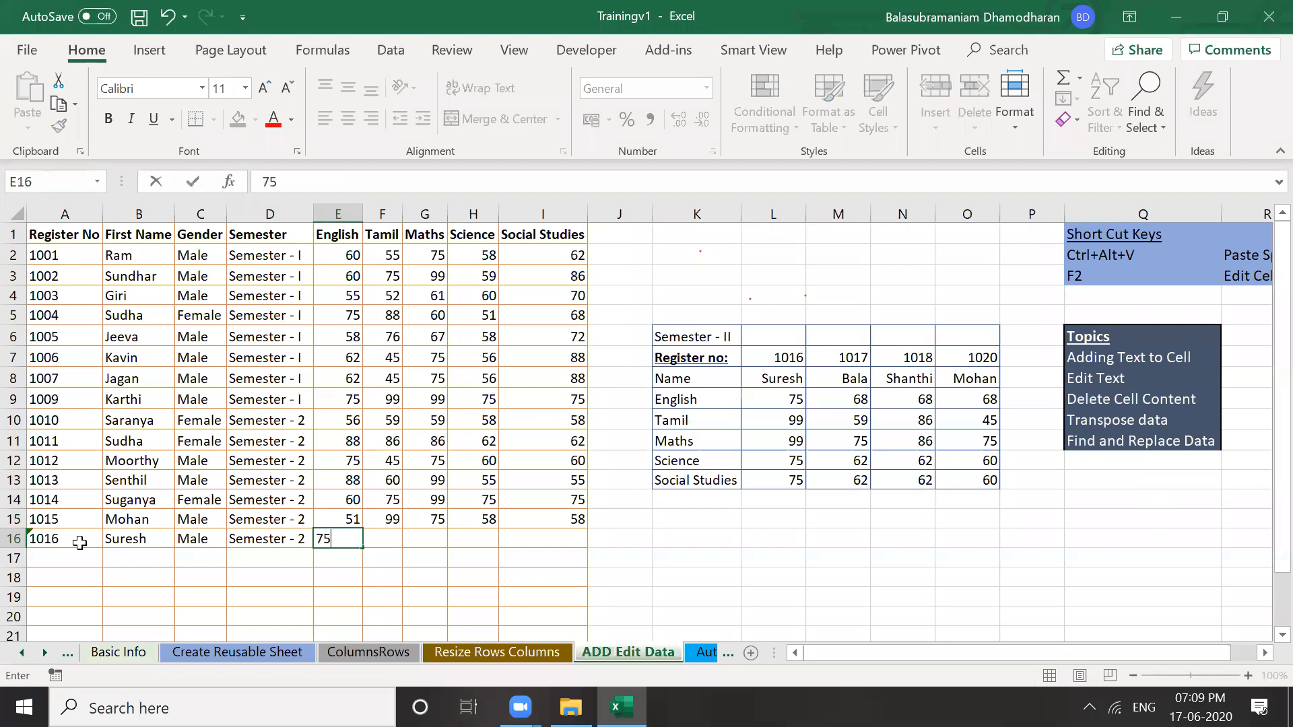
key(Tab)
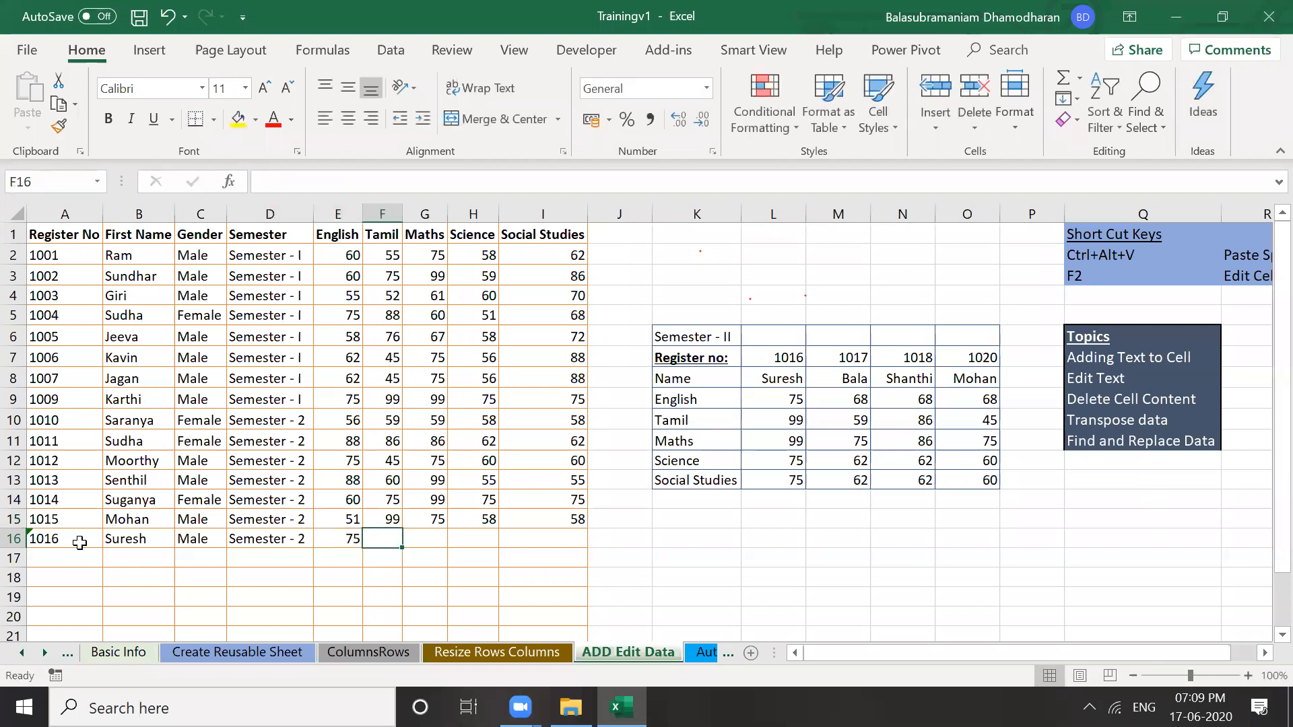
text(99)
key(Tab)
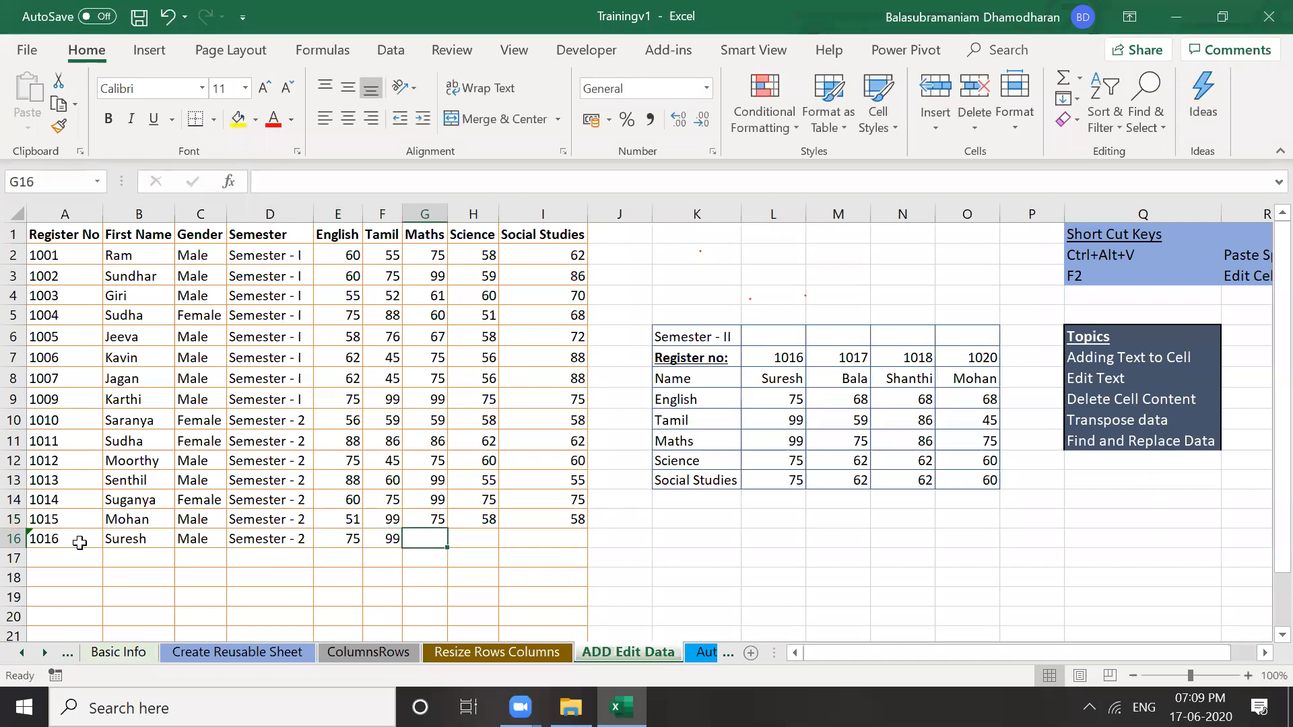
text(99)
key(Tab)
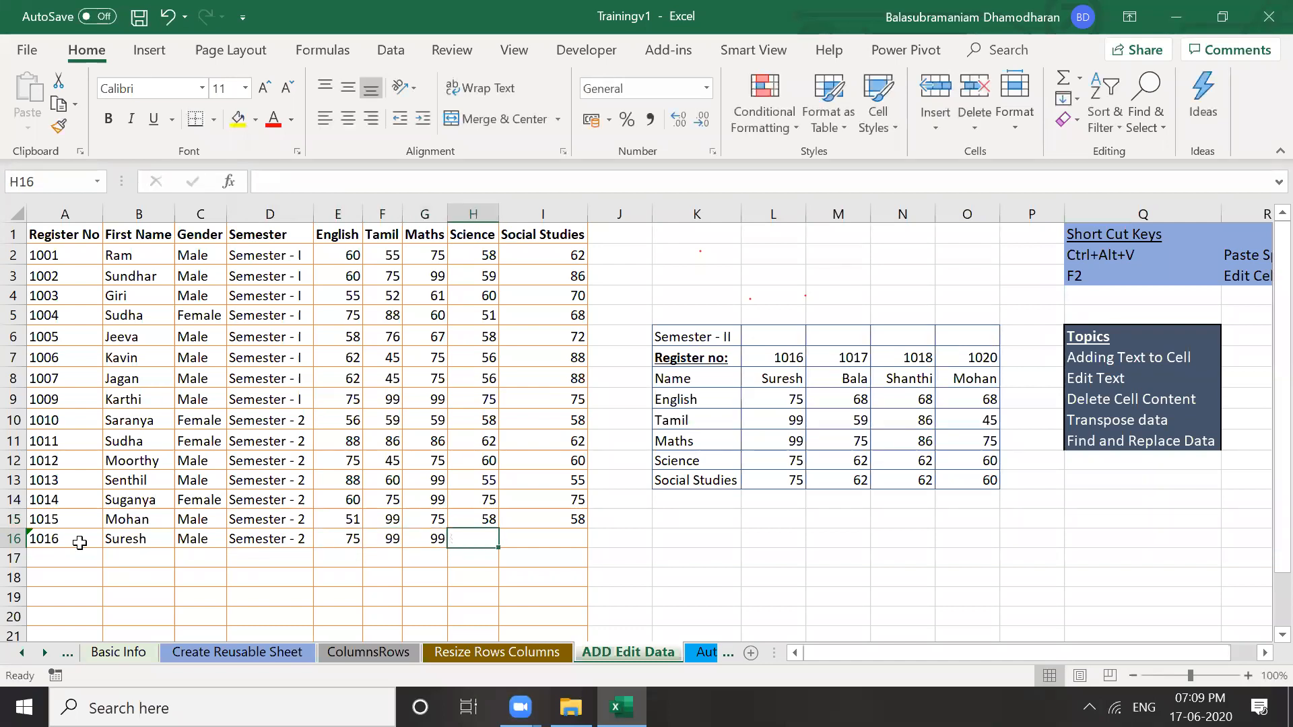
text(75)
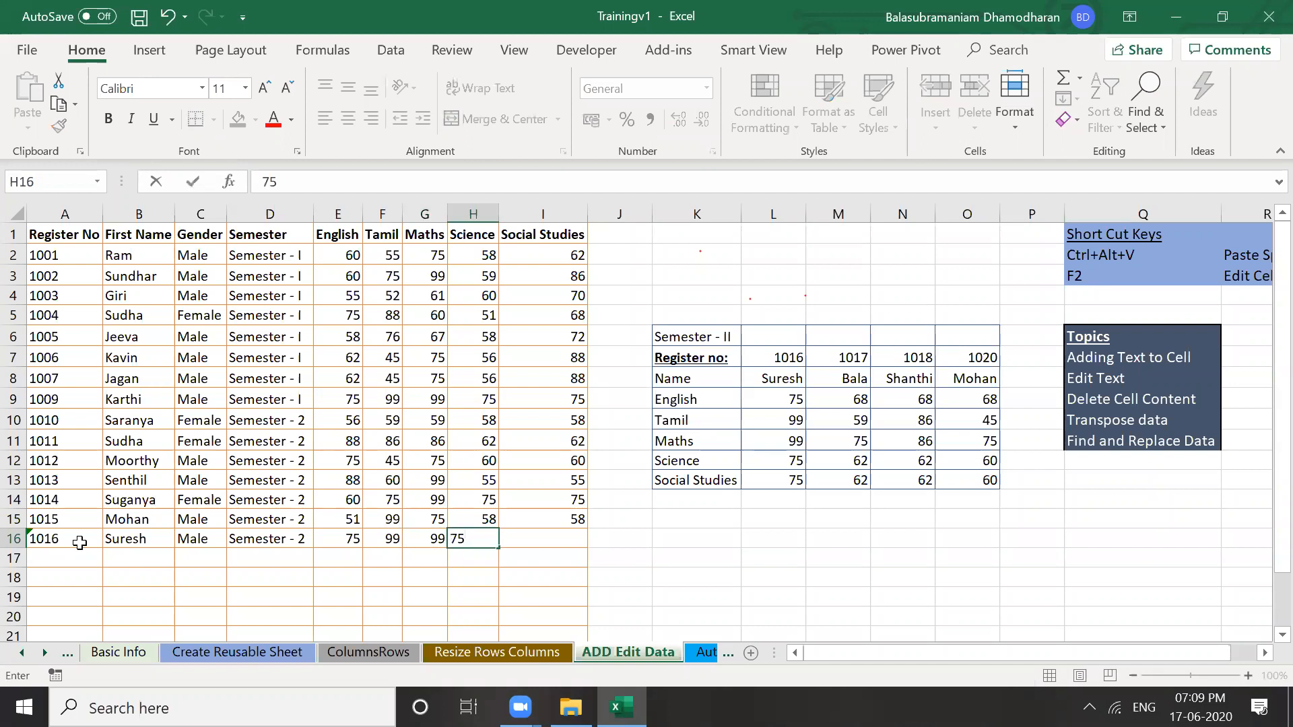
key(Tab)
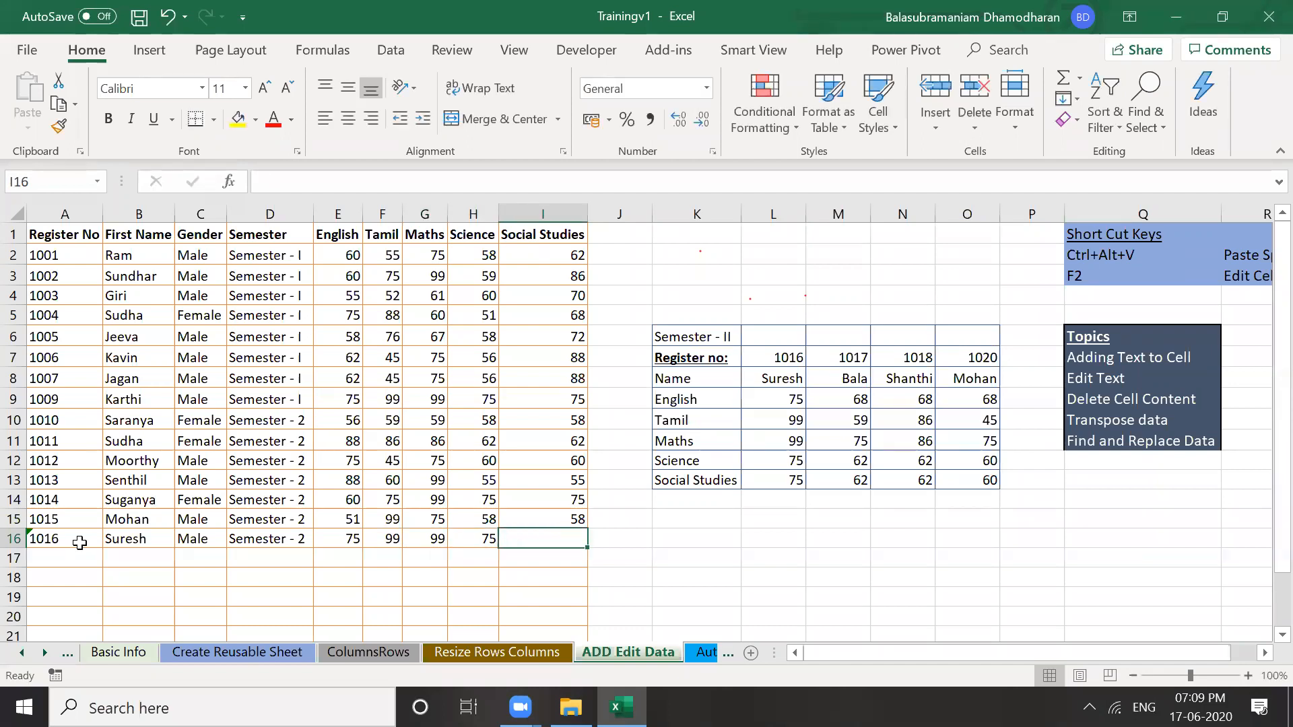
text(75)
key(Down)
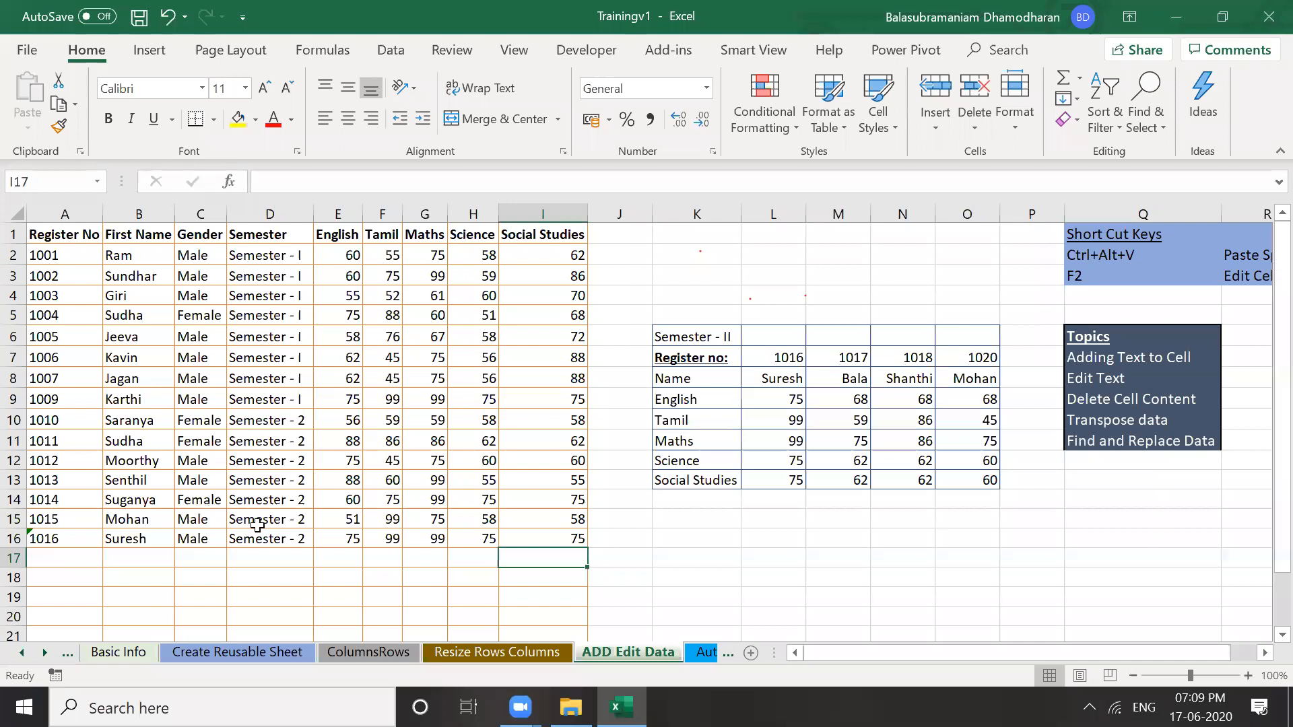
Look over the Semester - II table labels, moving from Social Studies up to Name
click(660, 592)
click(658, 517)
click(663, 481)
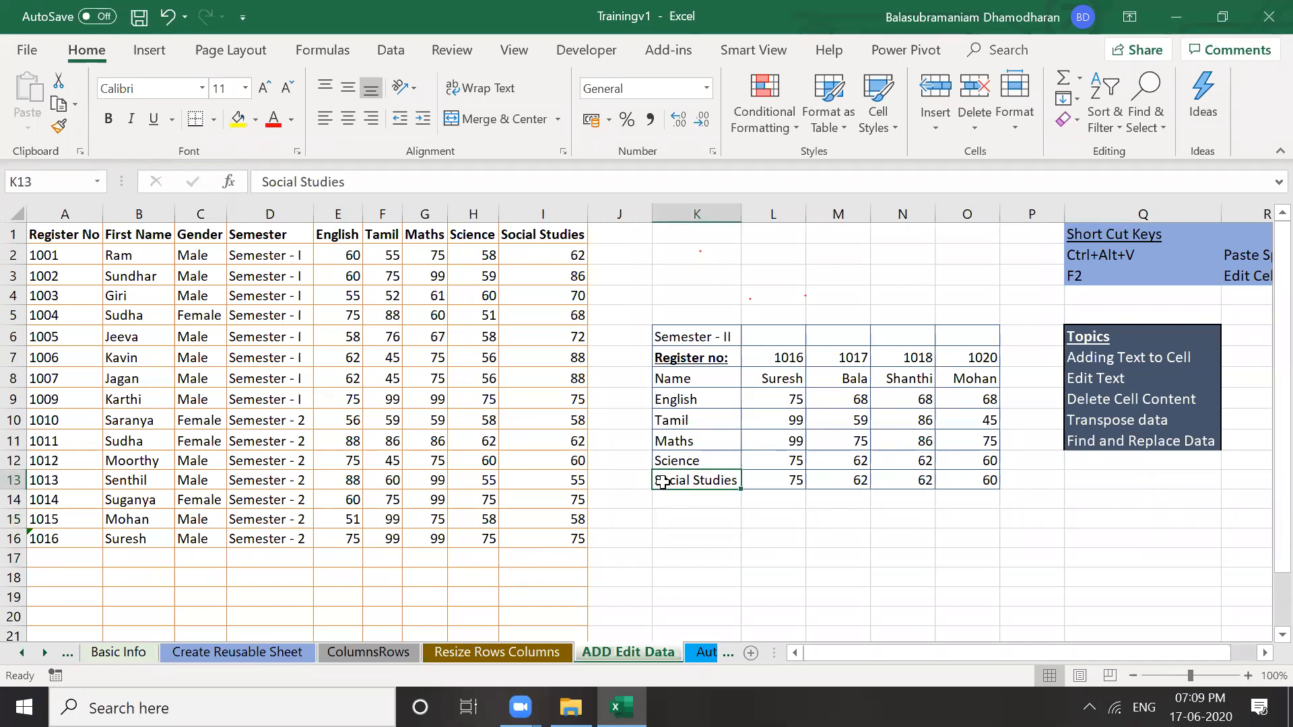
click(711, 416)
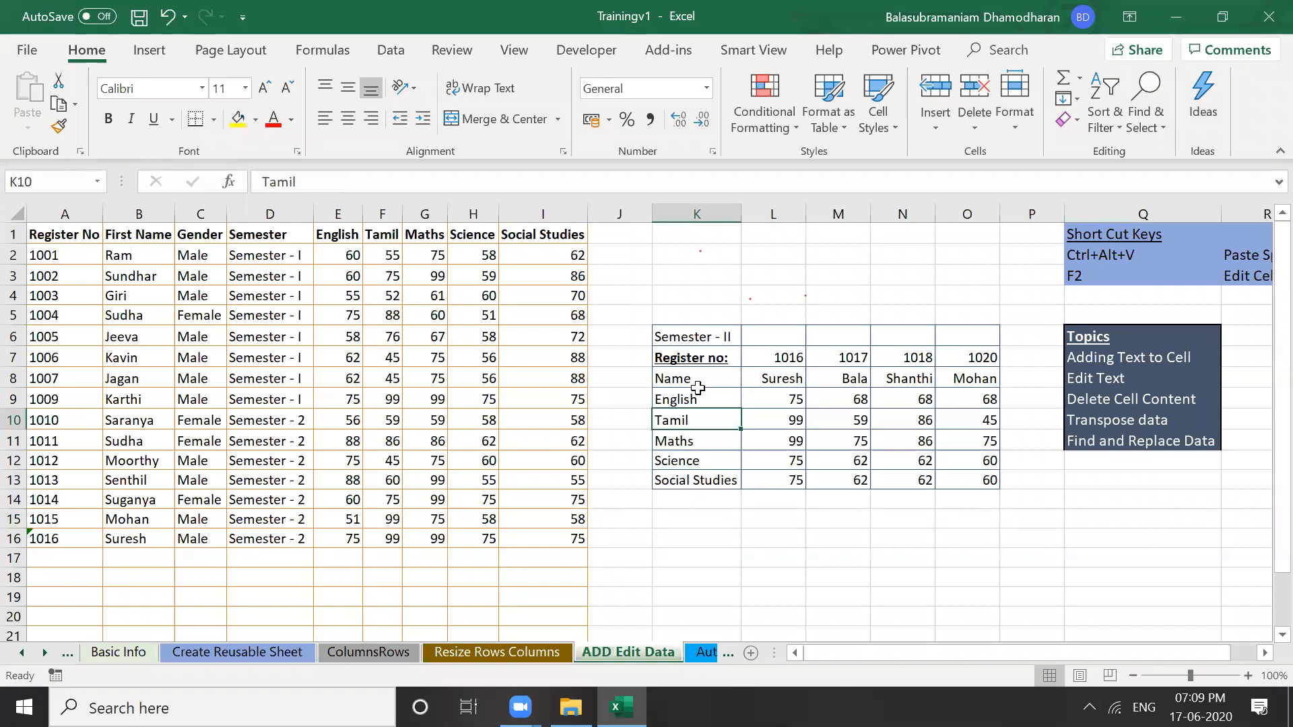
key(Up)
key(Up)
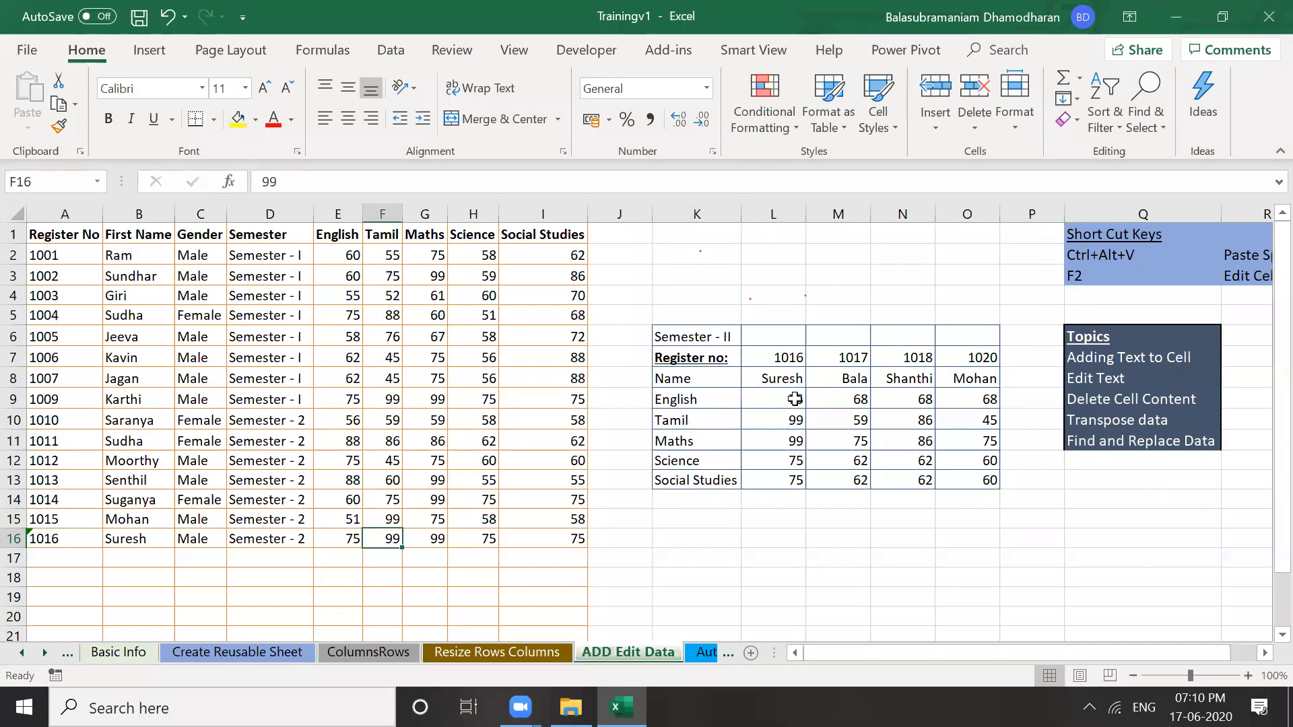
Select register 1017's column from its number down to the Social Studies mark
click(792, 358)
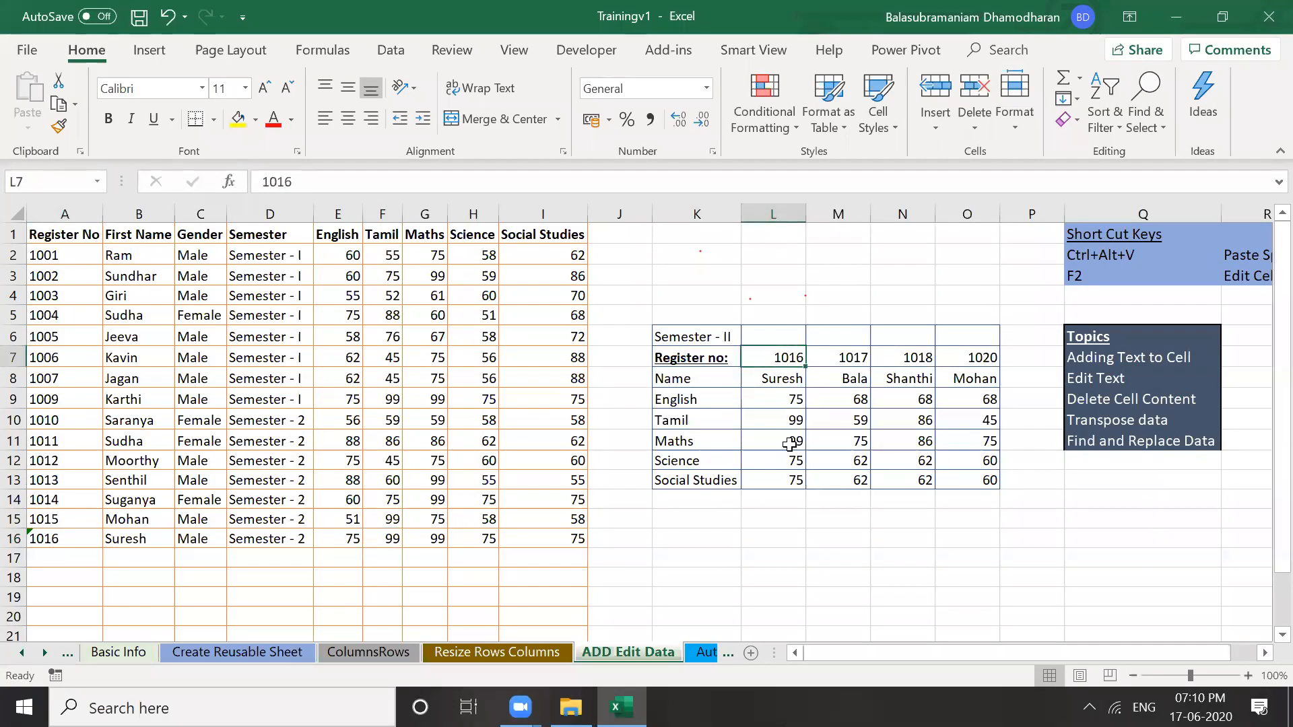
click(841, 360)
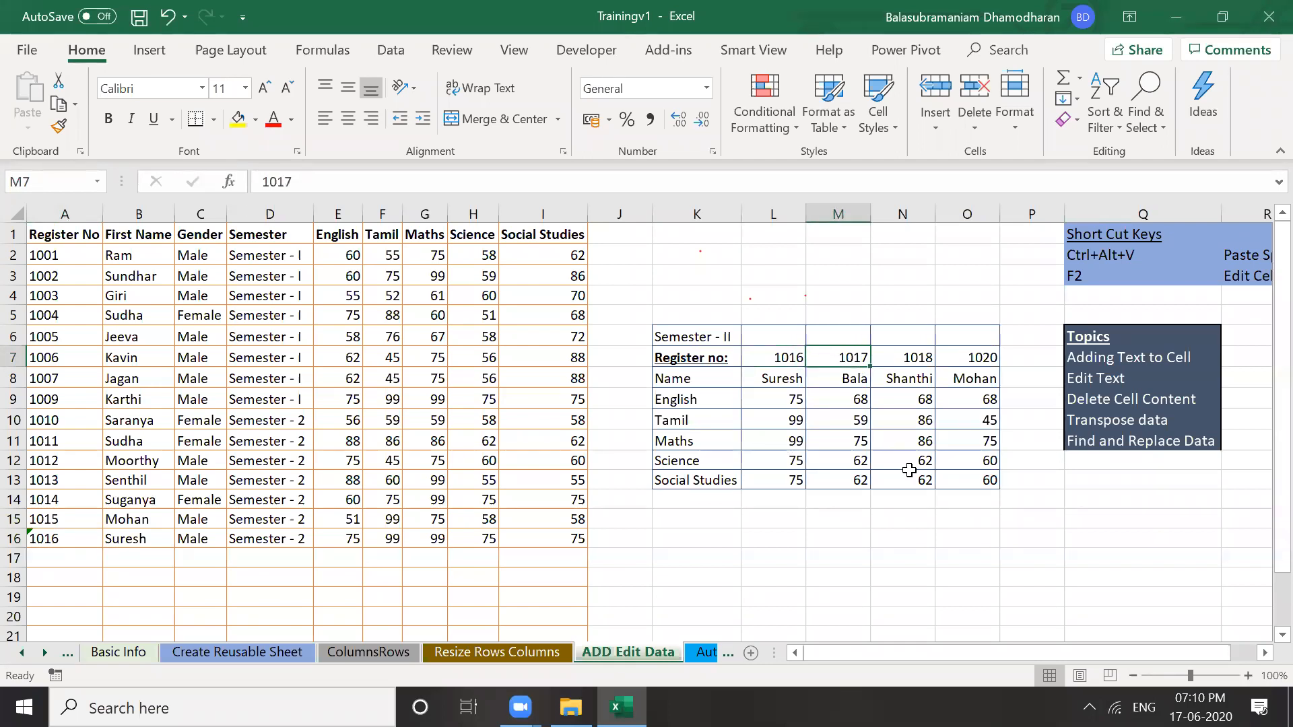
click(932, 557)
click(849, 361)
key(ctrl+shift+Down)
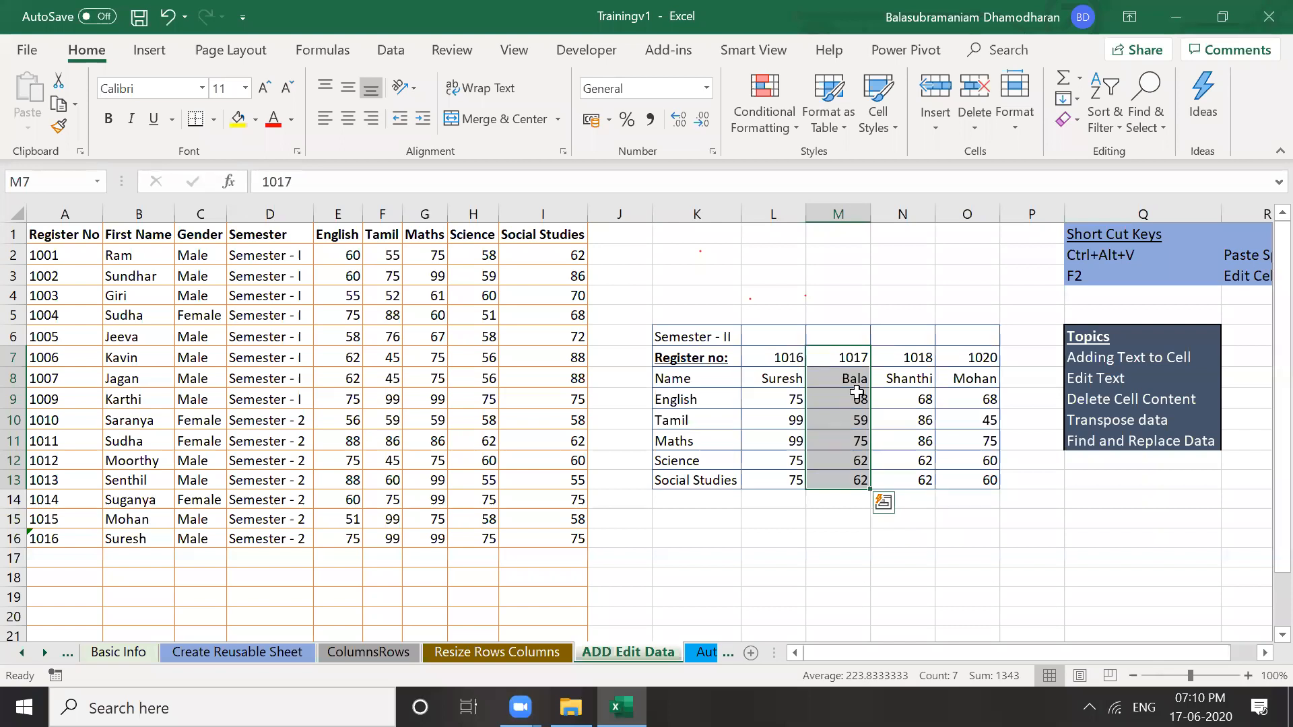
key(ctrl+c)
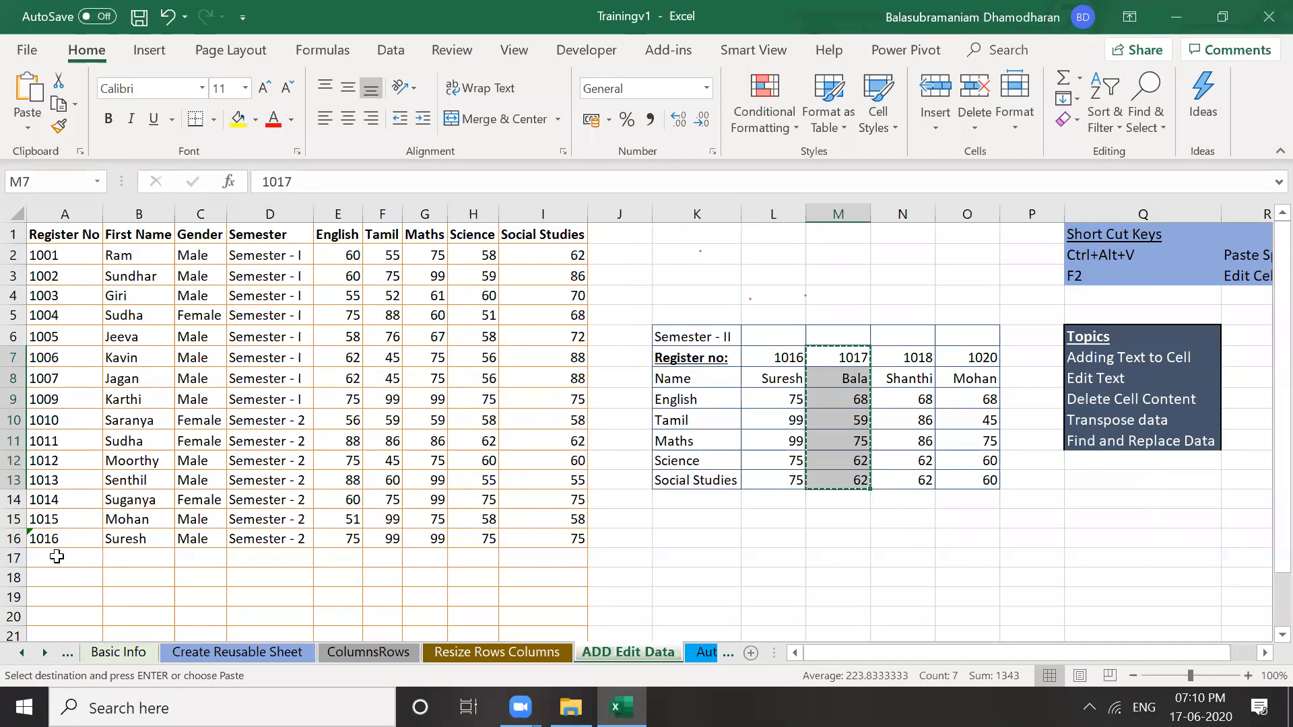
click(59, 558)
click(63, 577)
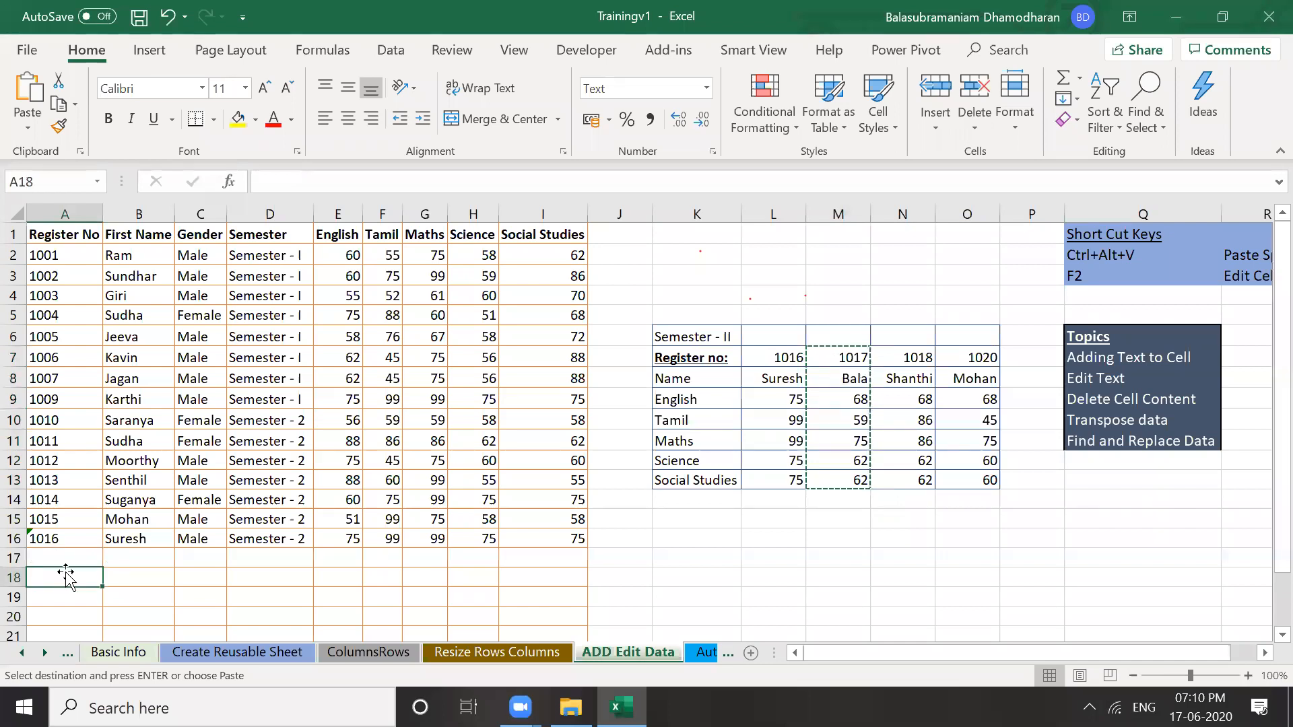
click(62, 564)
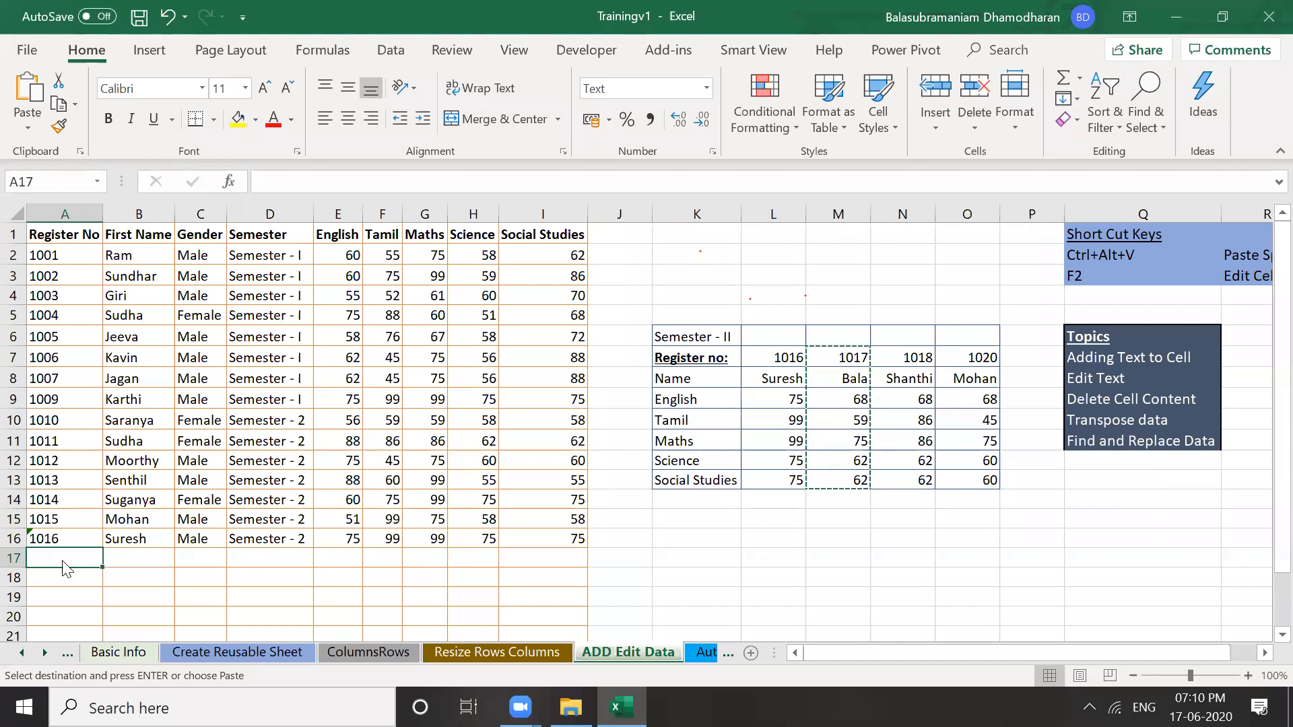
key(ctrl+alt+v)
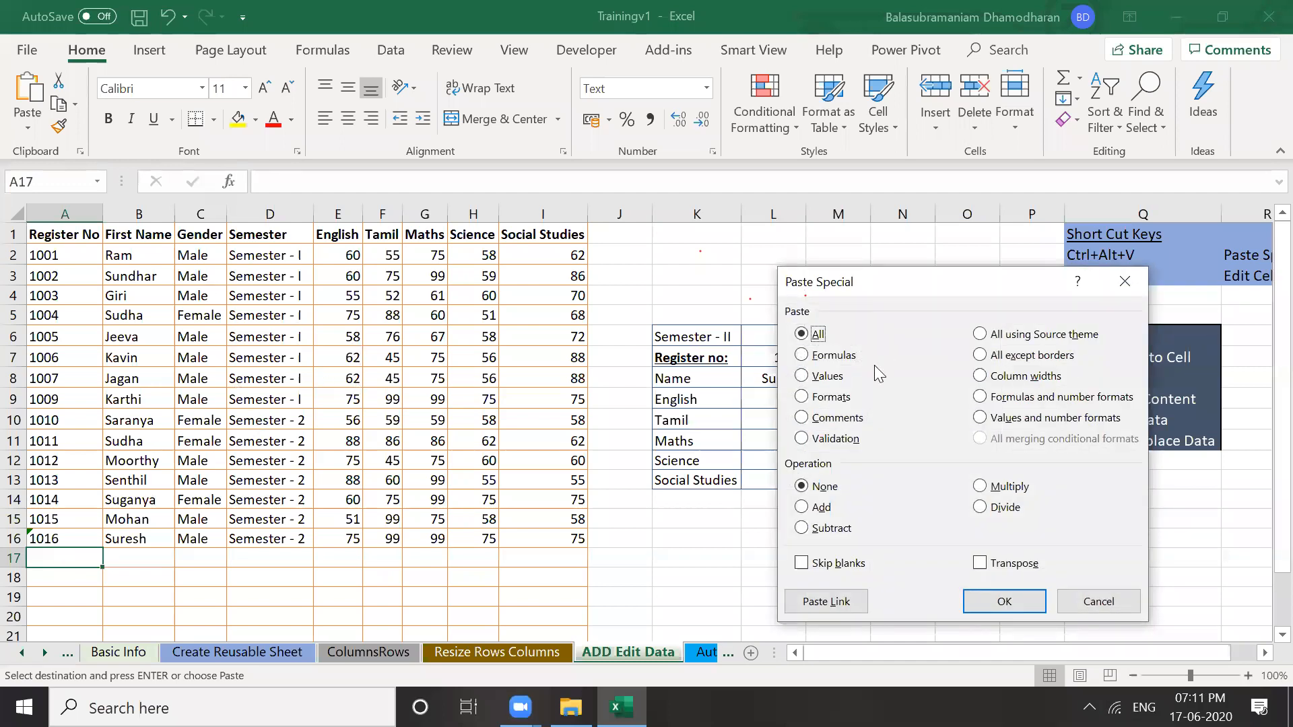
click(803, 377)
click(980, 564)
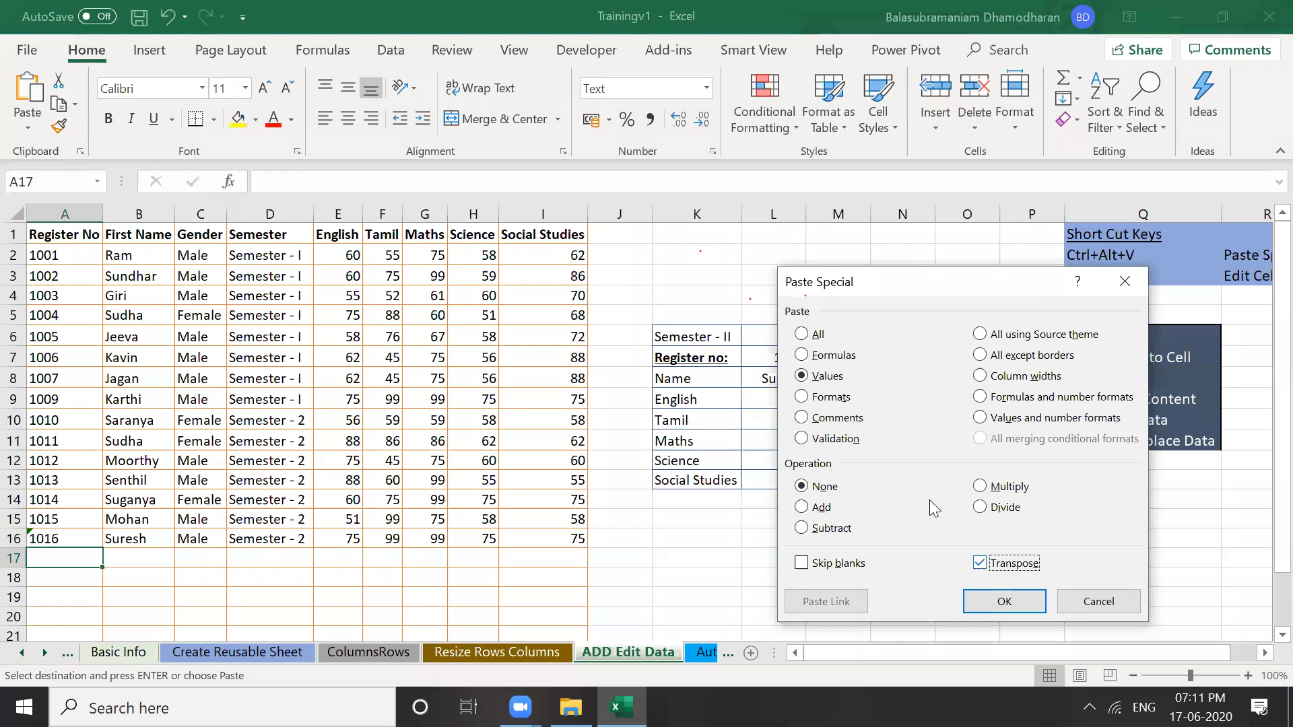
click(990, 602)
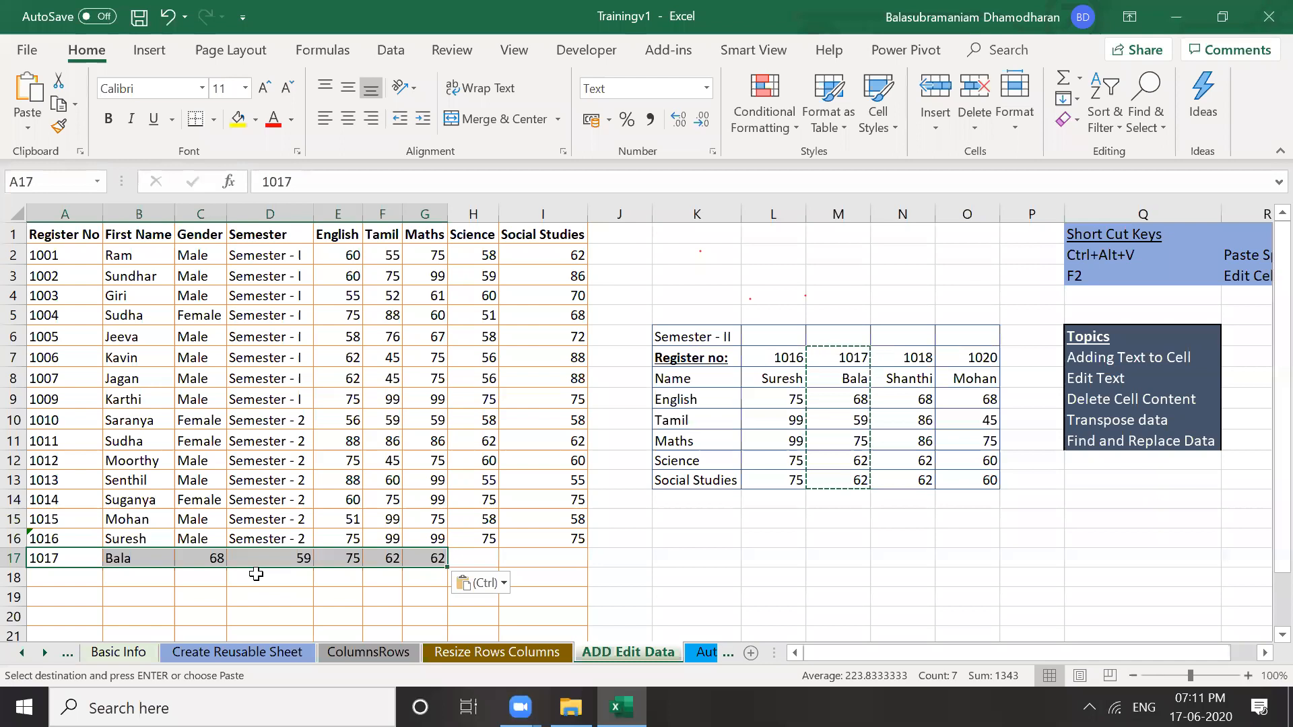
key(ctrl)
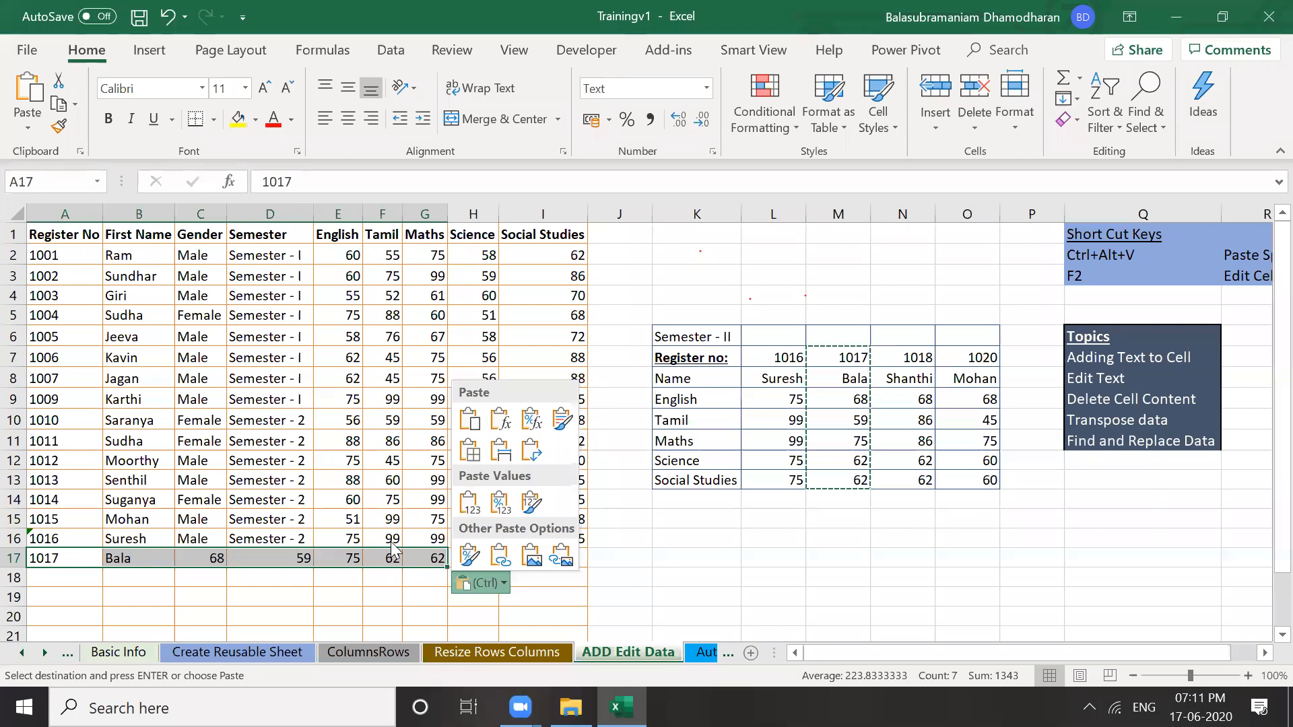
key(Escape)
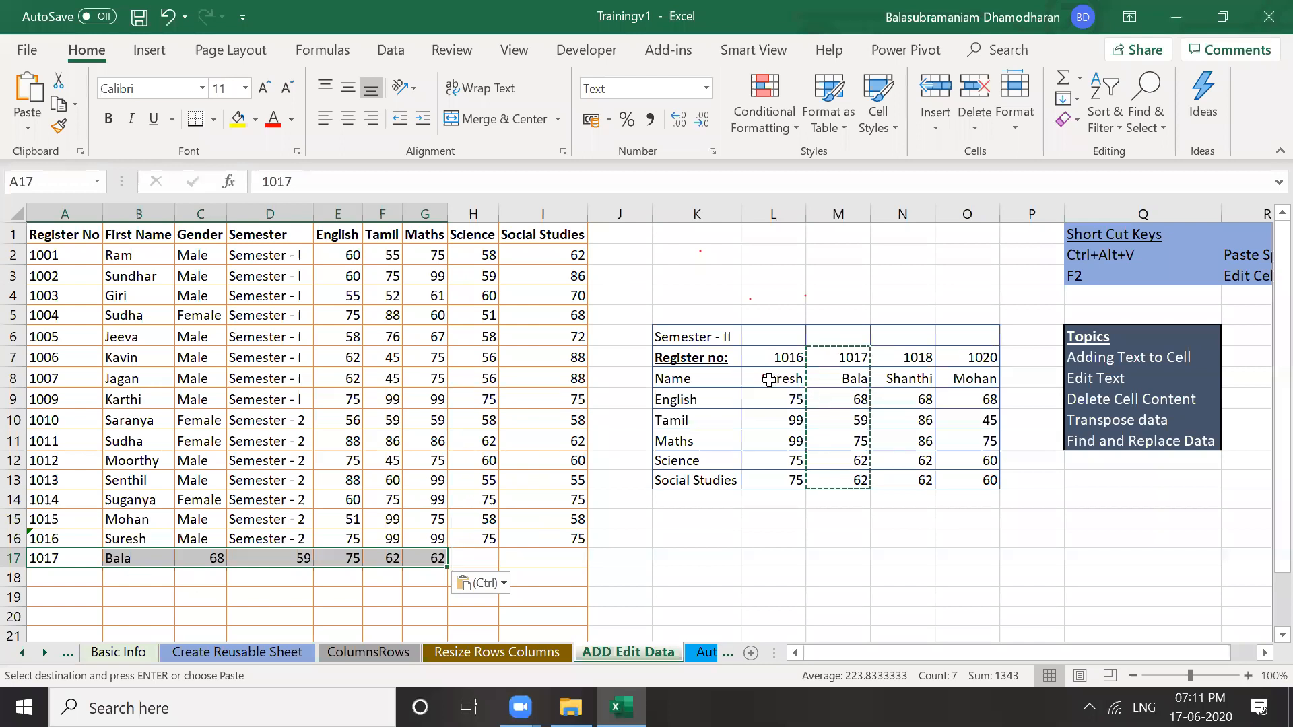
key(Escape)
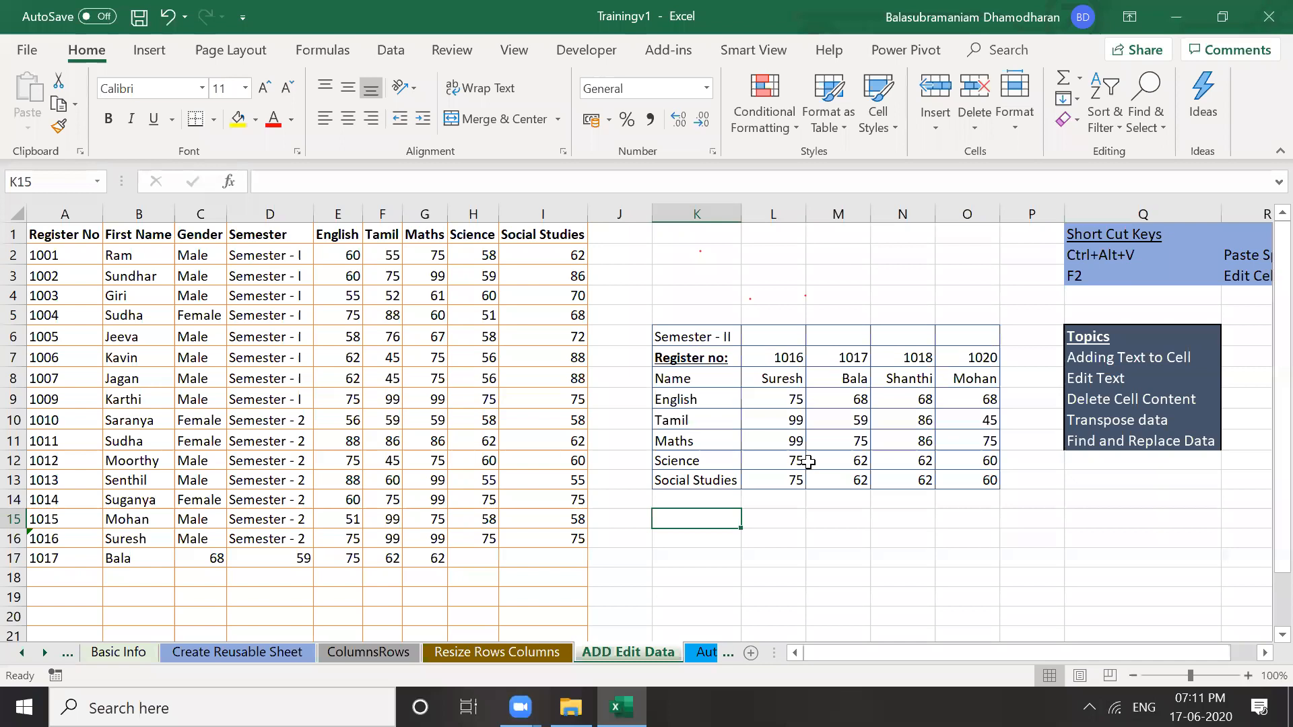
key(ctrl+z)
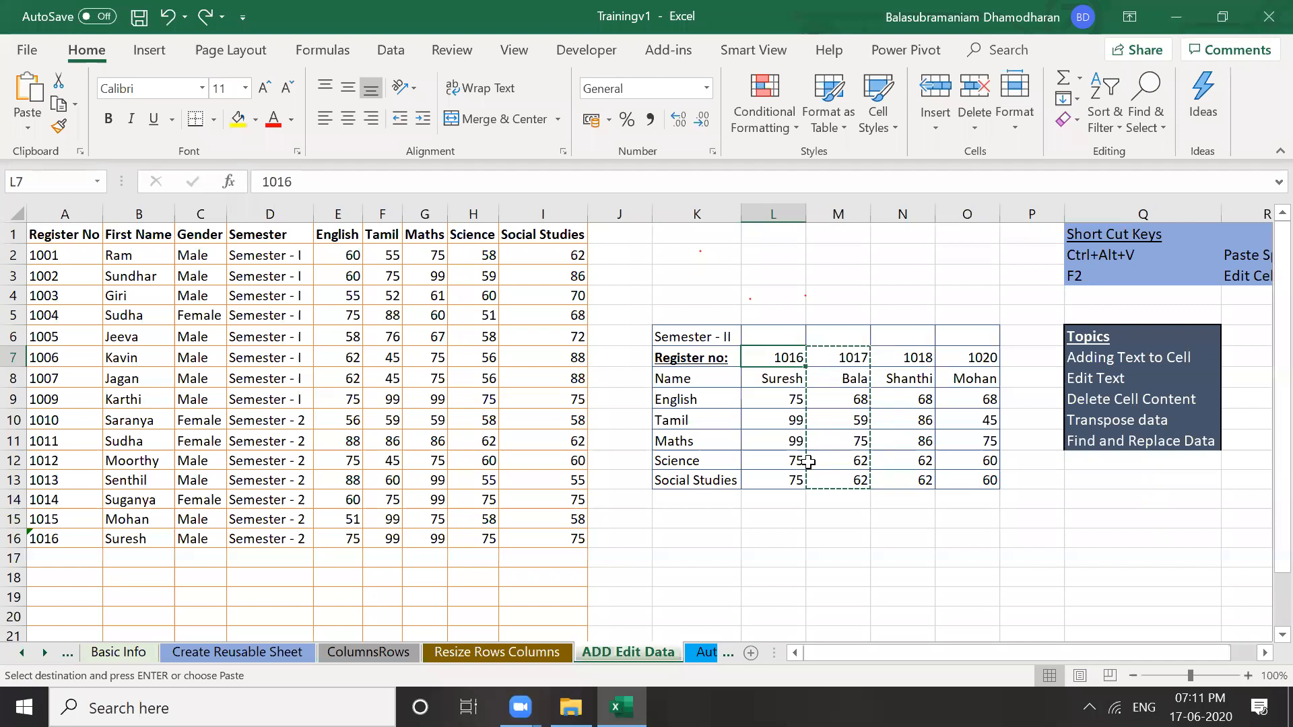
Copy register numbers 1016–1020 and paste them as transposed values into A17:A20
key(shift+Right)
key(shift+Right)
key(shift+Right)
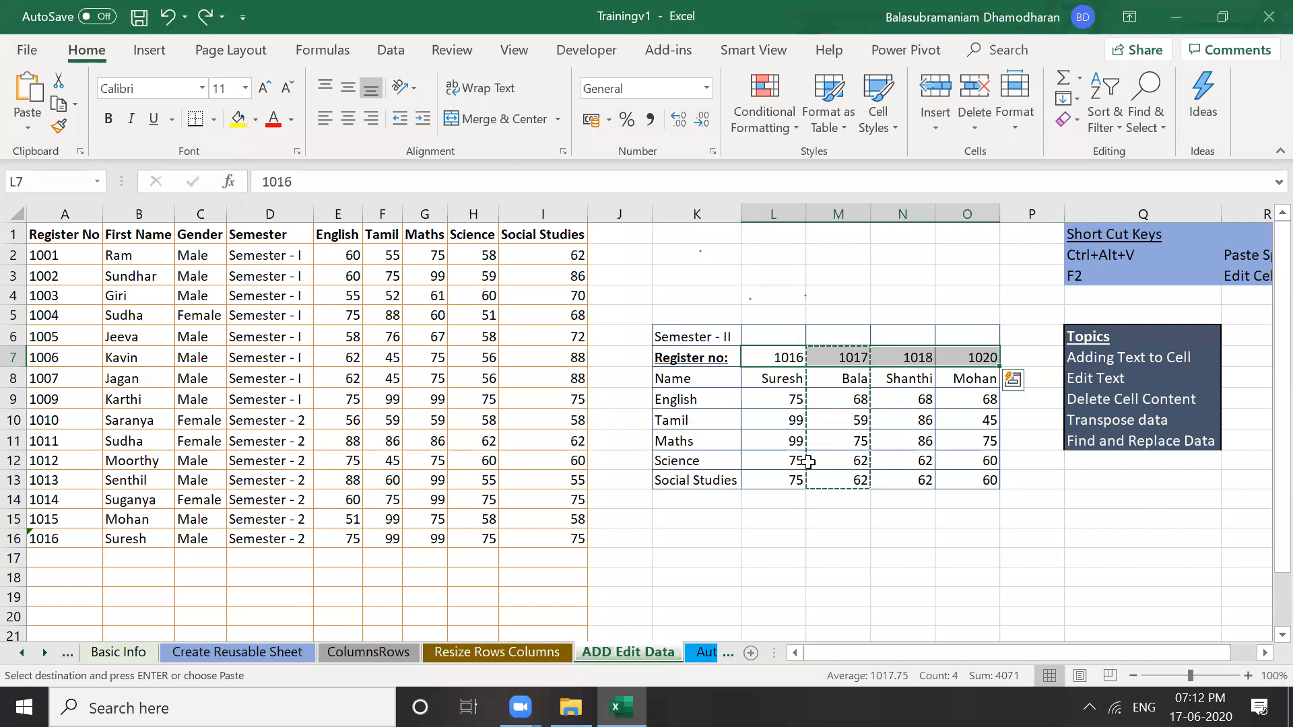
click(75, 105)
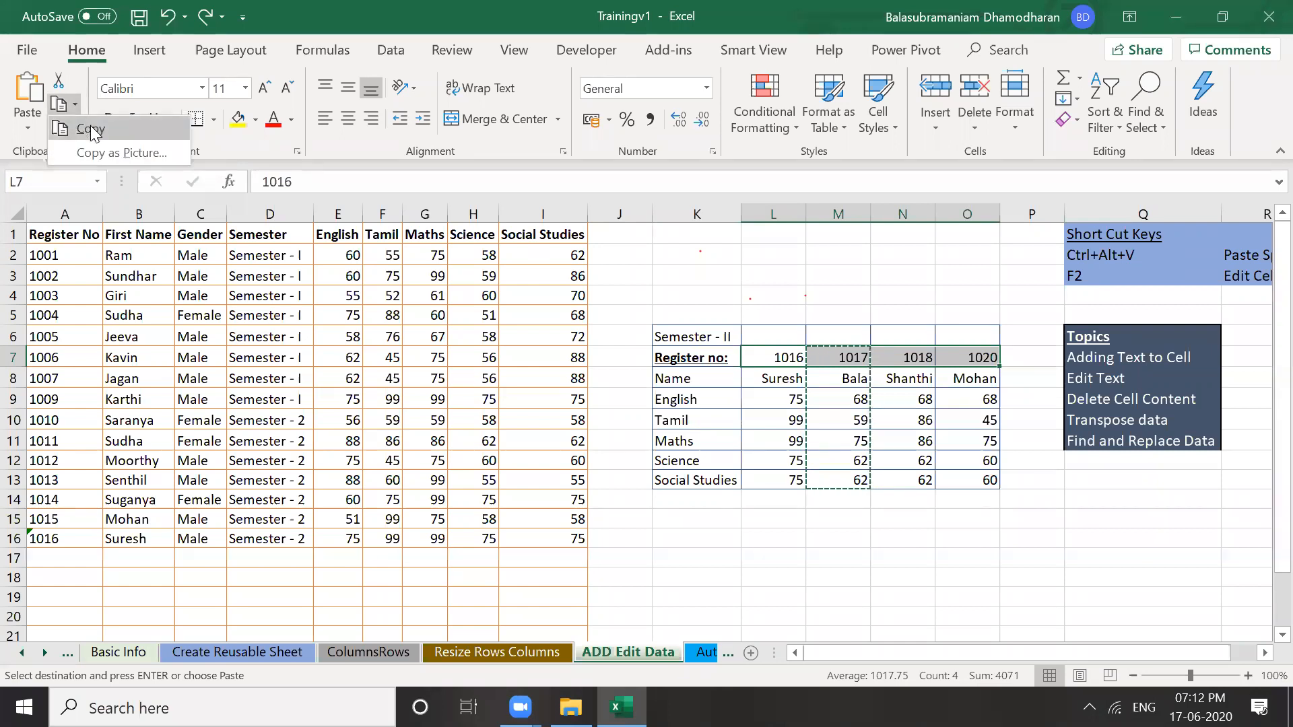
click(68, 561)
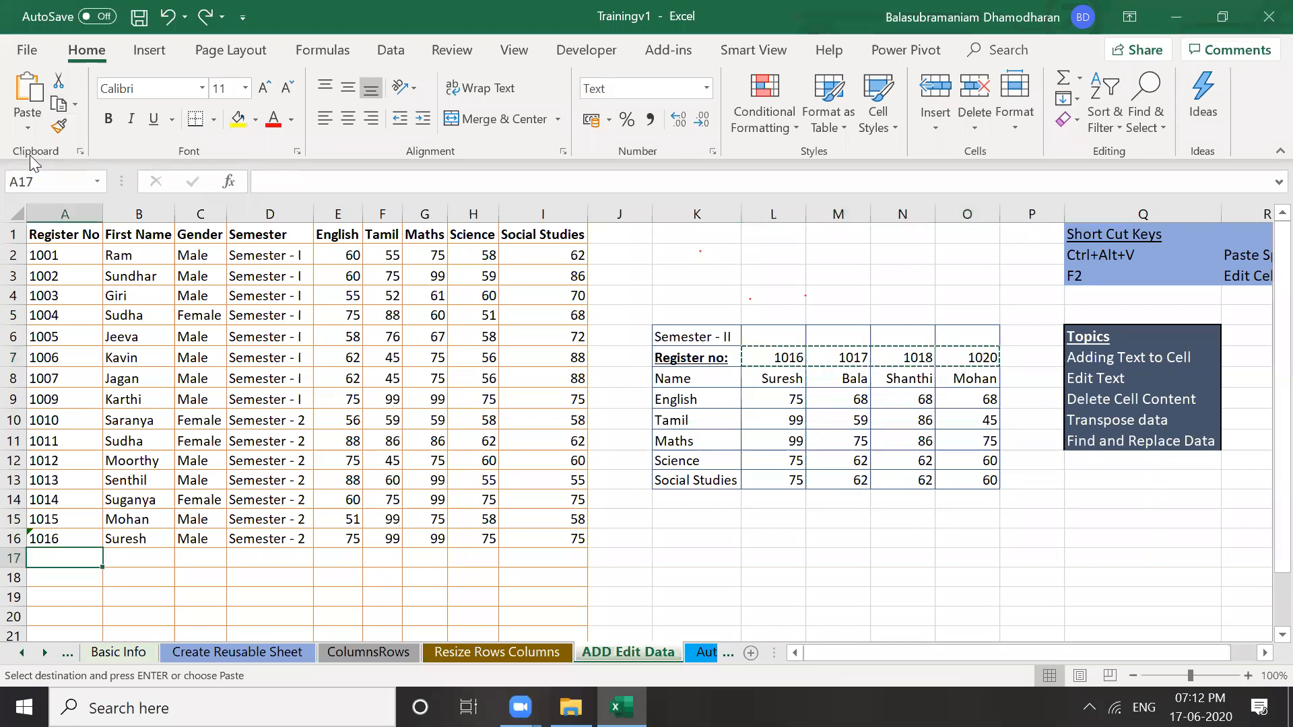
click(27, 126)
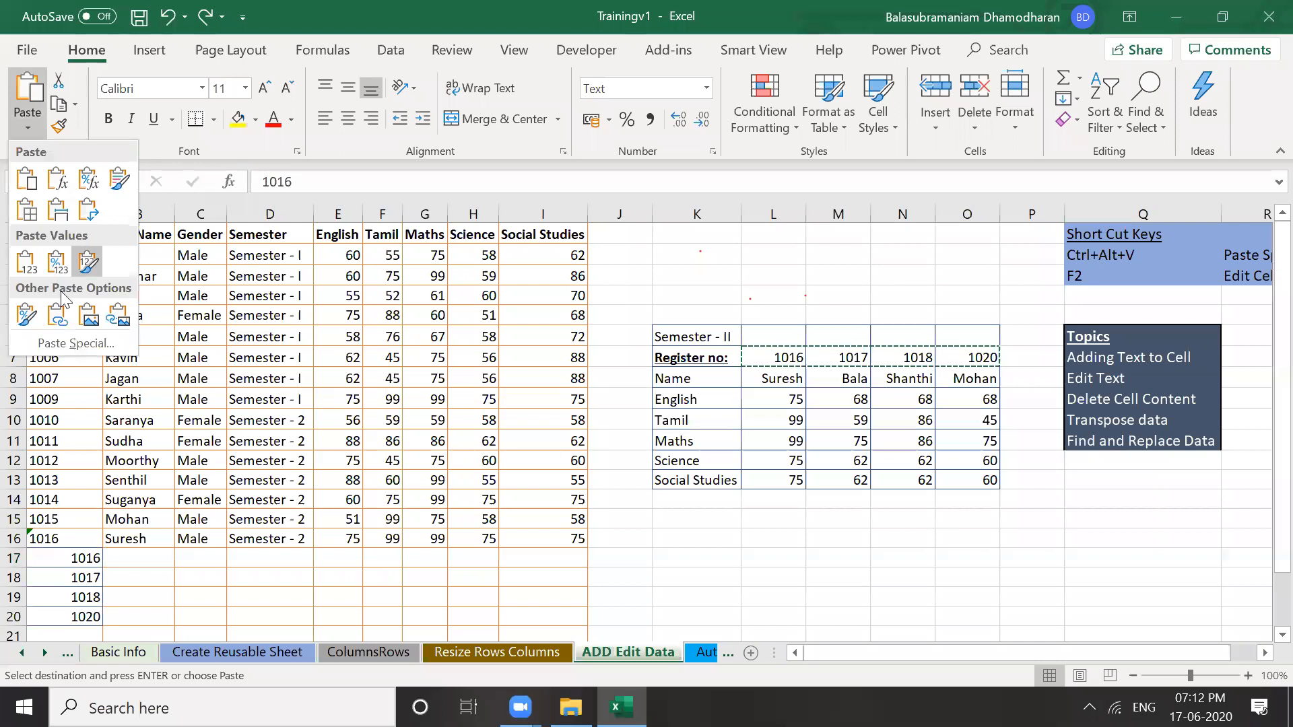
click(70, 341)
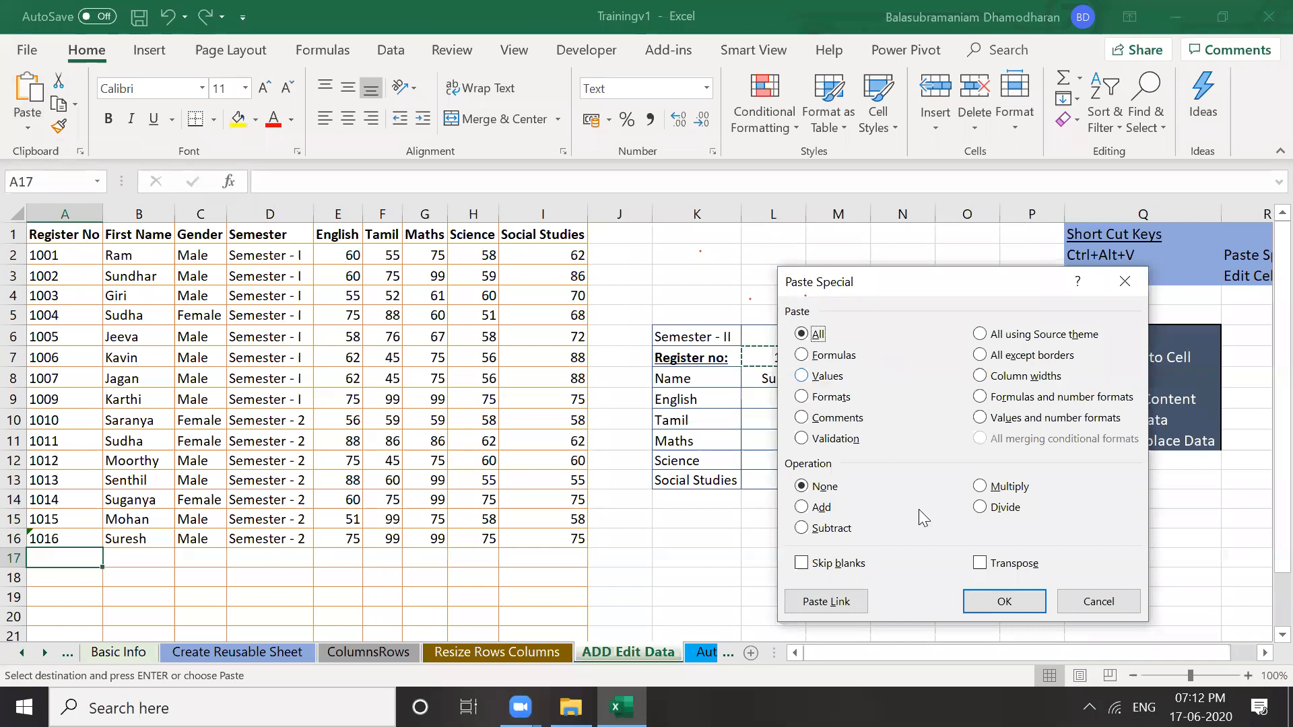
click(980, 567)
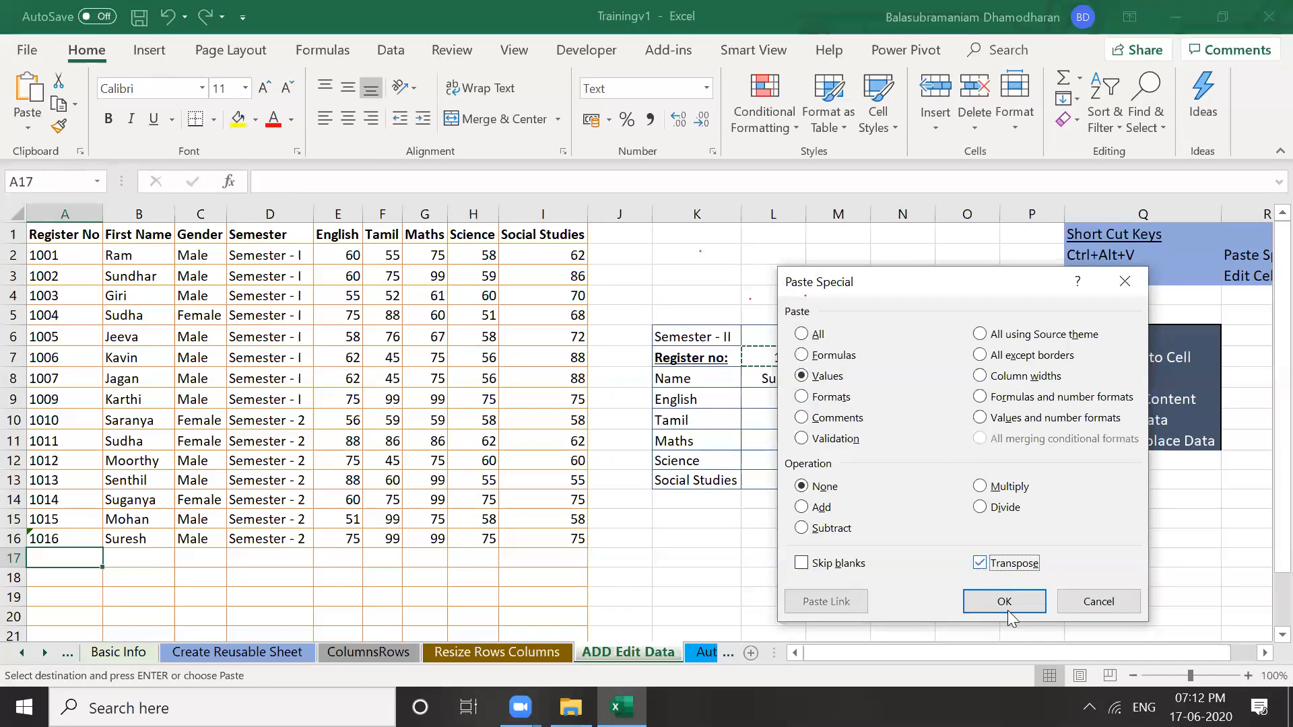
click(1002, 603)
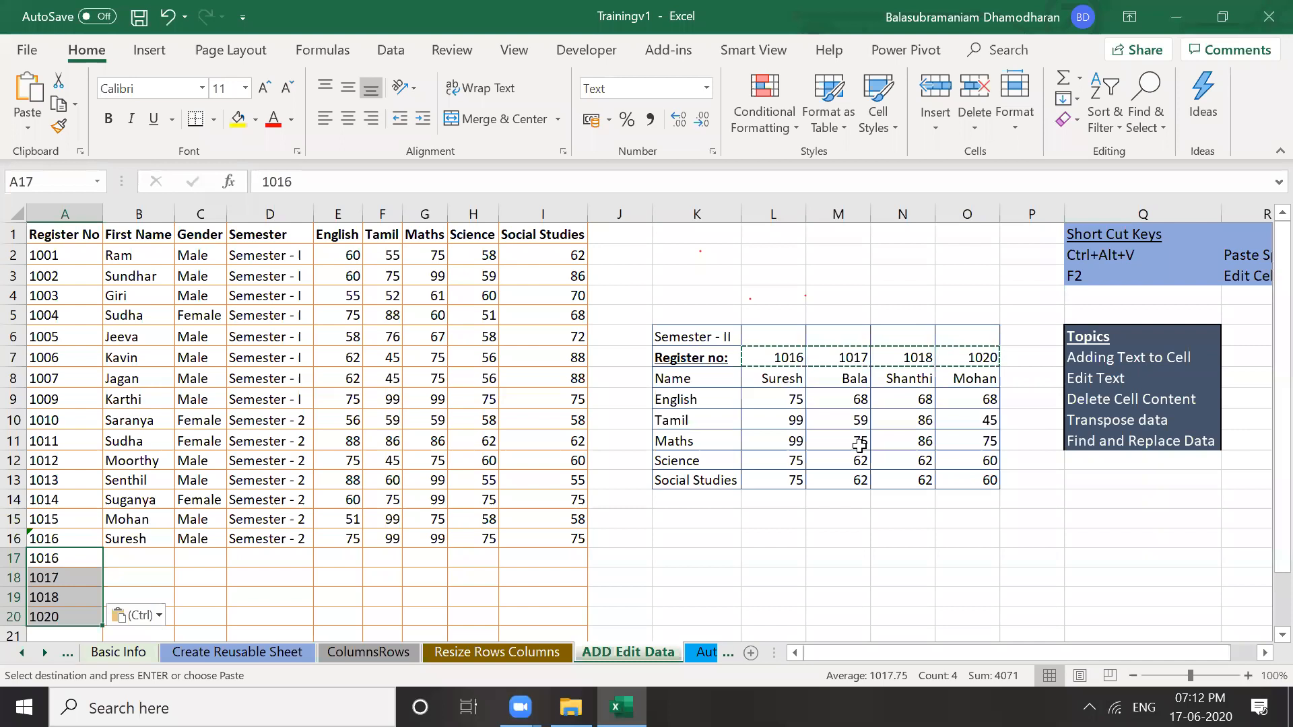
Cancel the copy and select the four student names in the Semester - II table
click(773, 378)
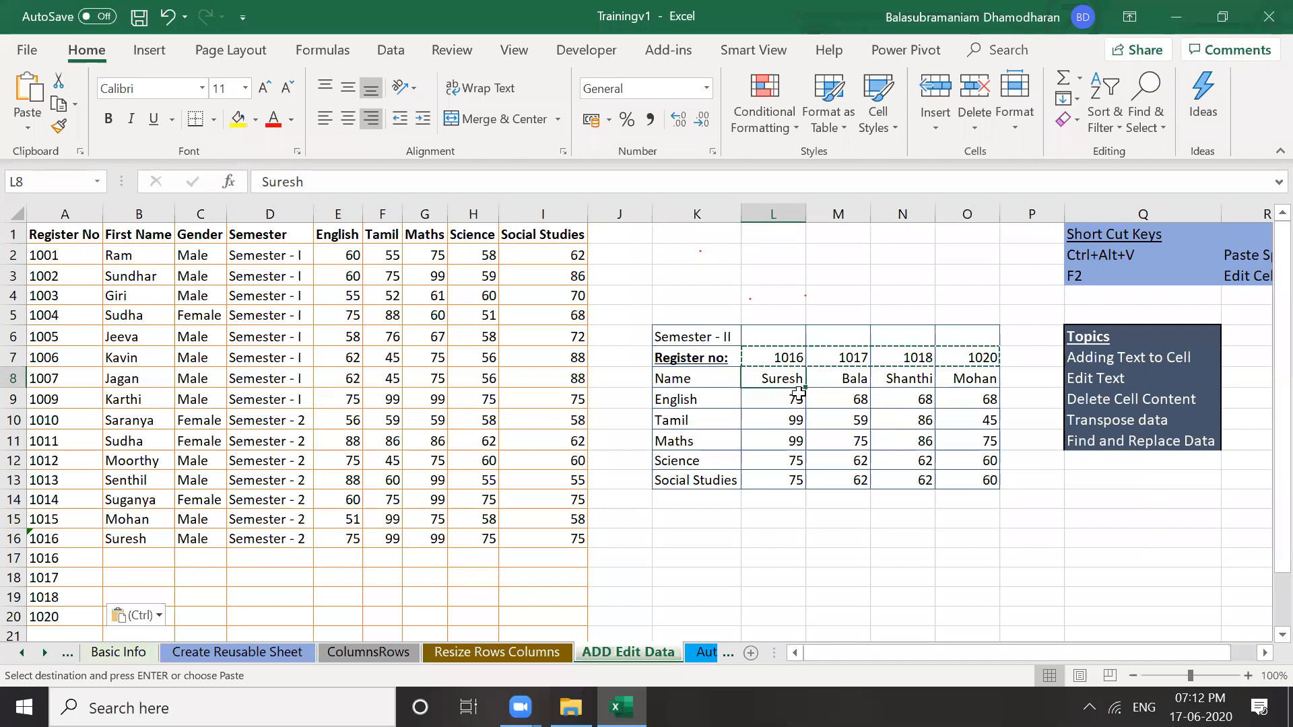
key(Escape)
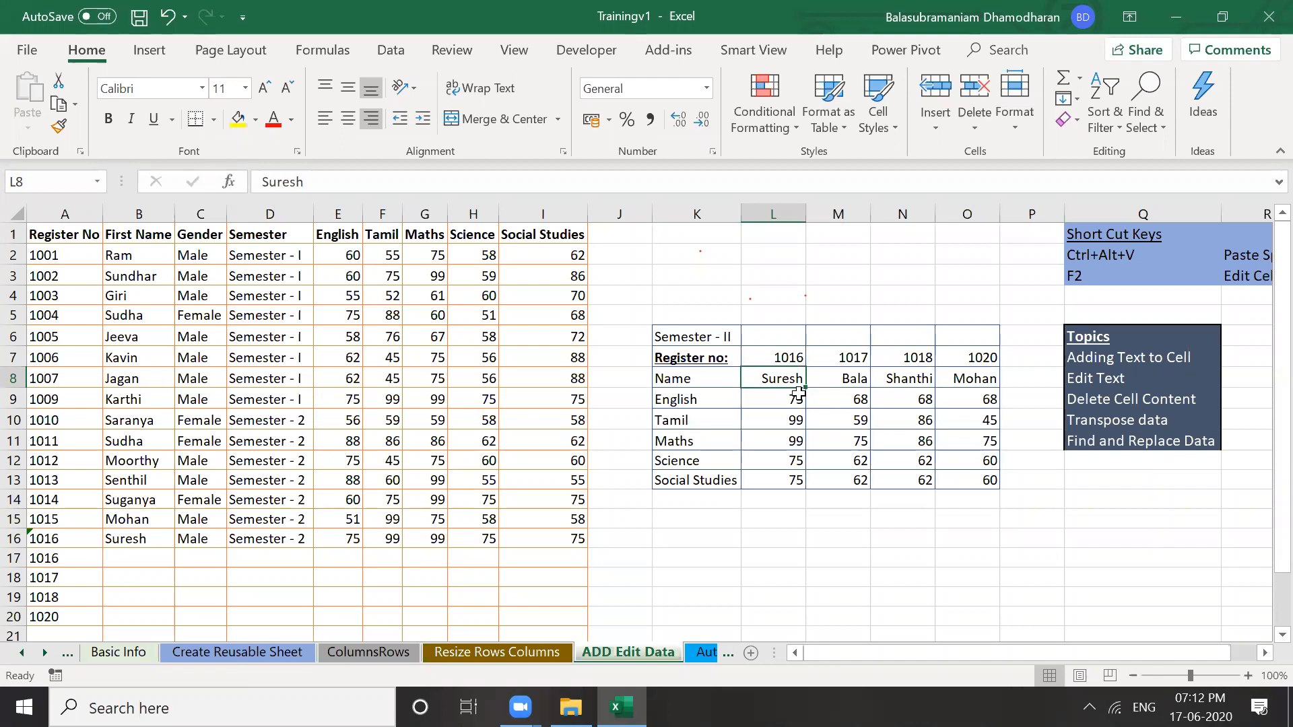
key(ctrl+shift+Right)
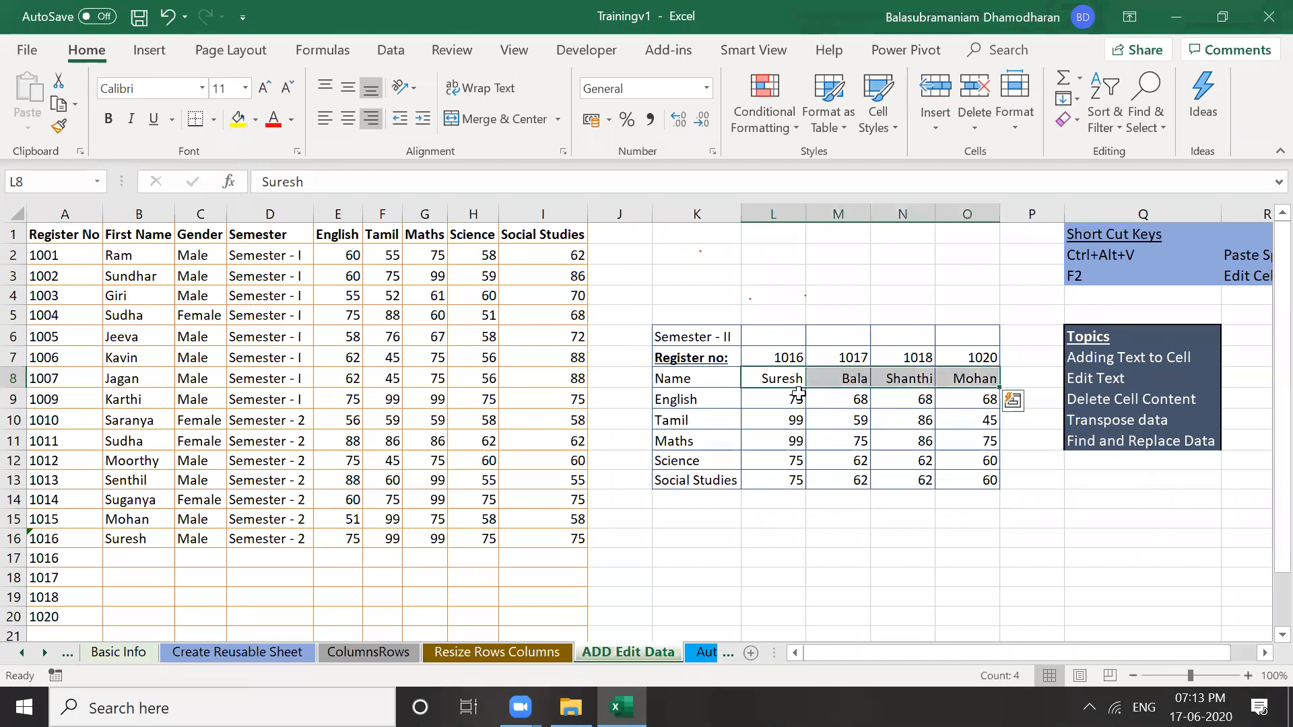
Copy the four names and paste them as transposed values into B17:B20
key(ctrl+c)
click(140, 562)
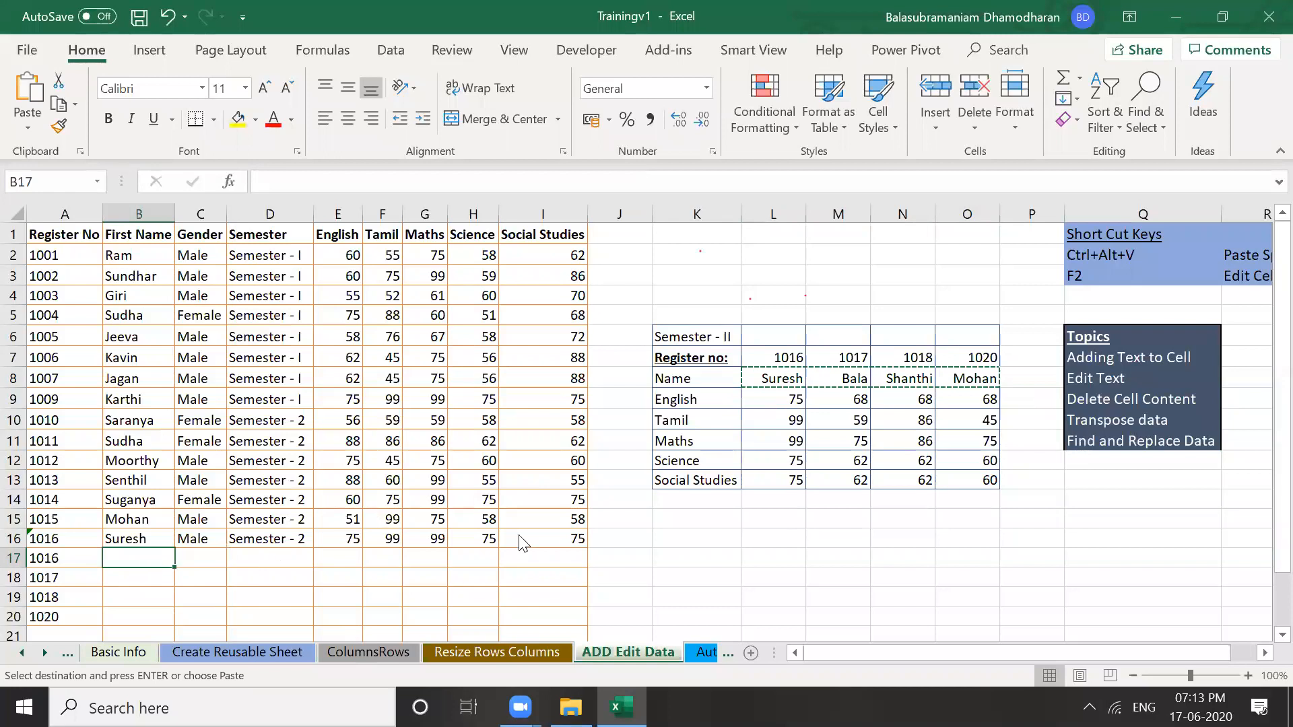
key(ctrl+alt+v)
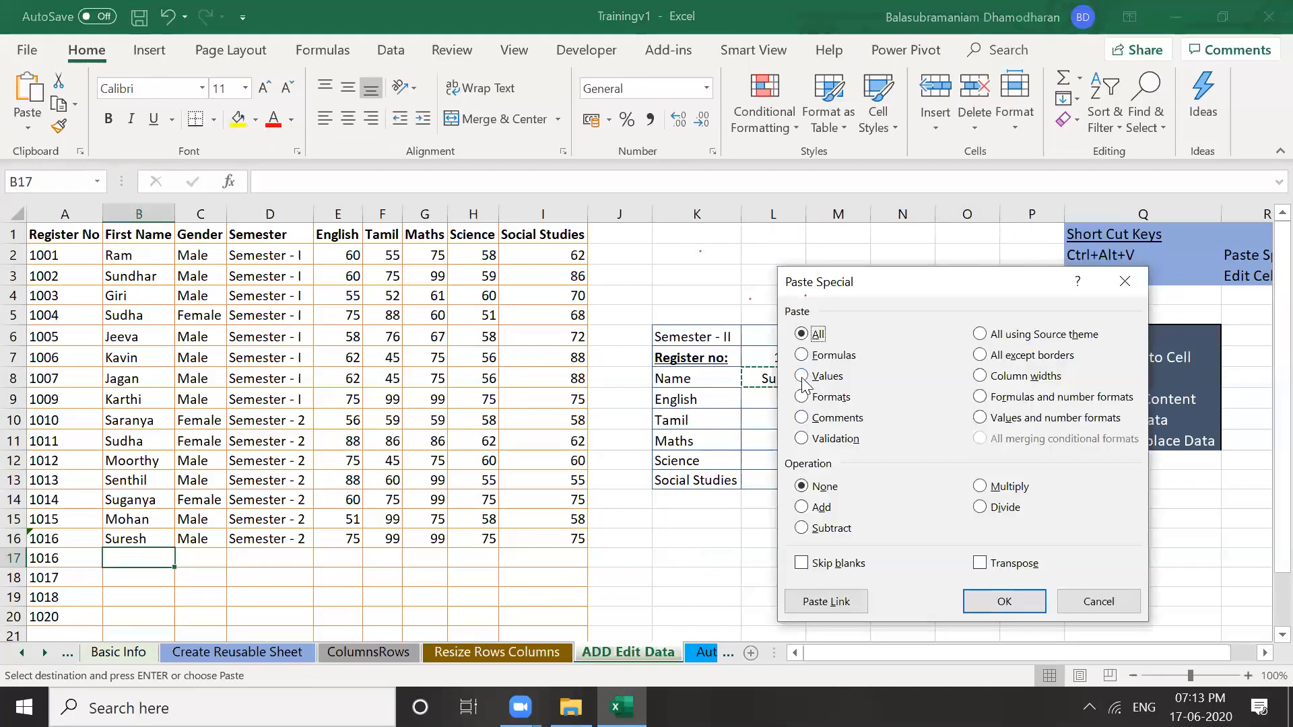
click(802, 378)
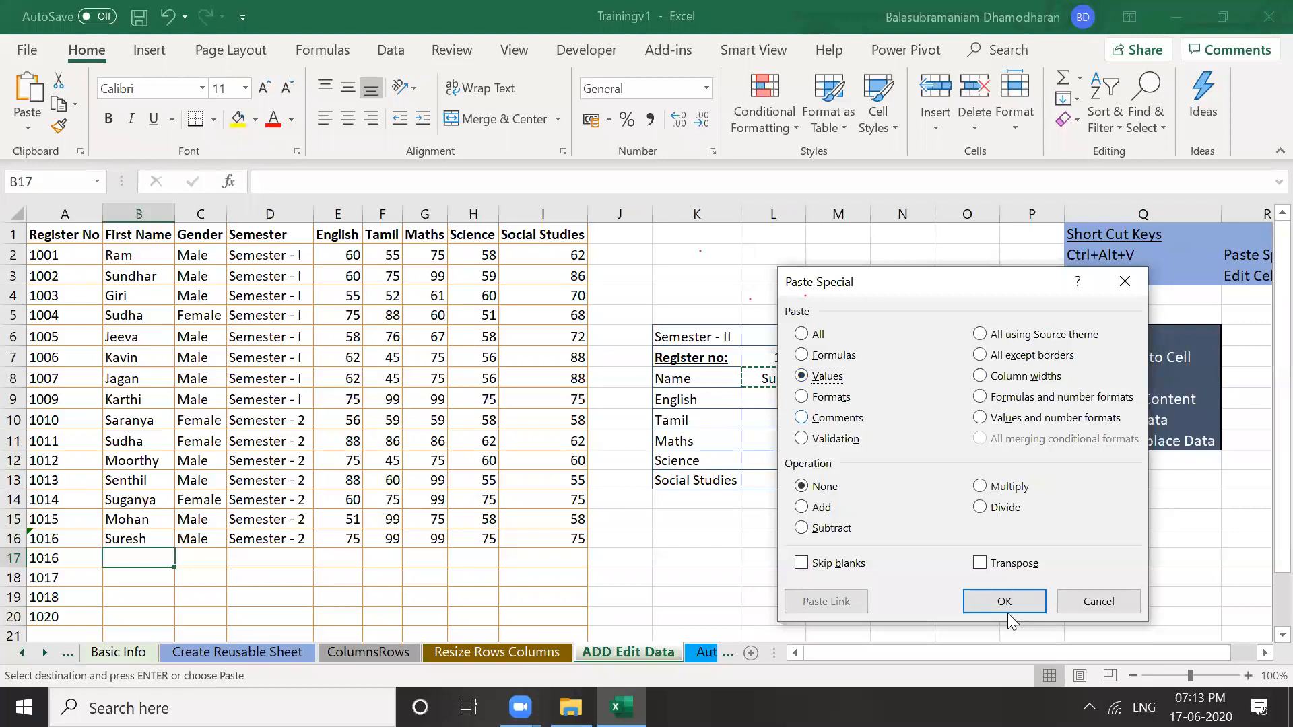
click(985, 564)
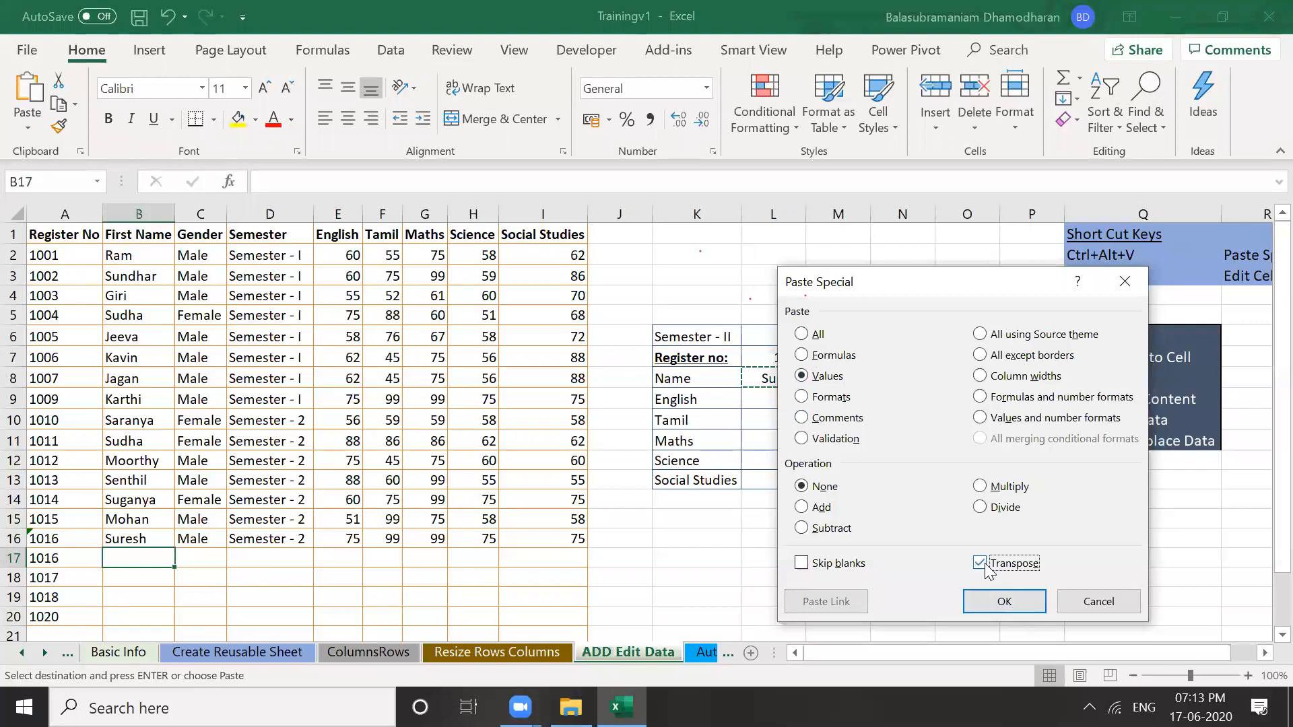
click(1002, 601)
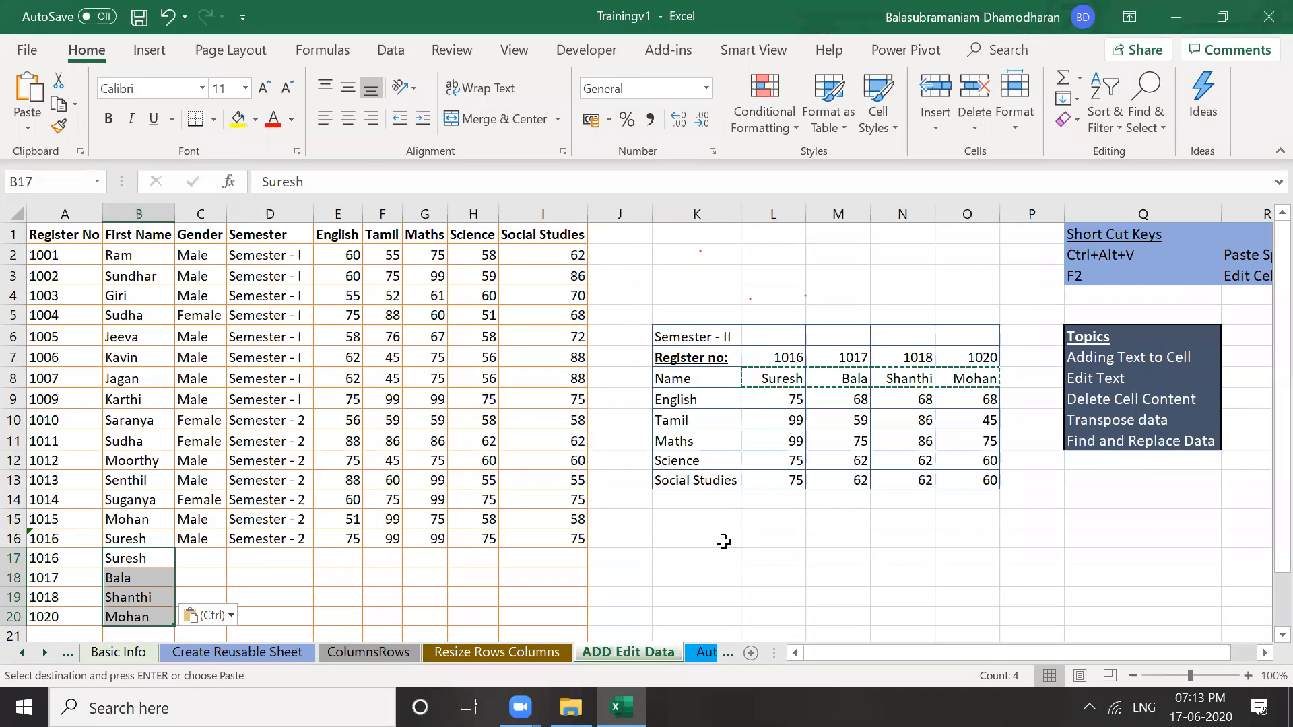
Cancel the pending copy and select the Semester - II score block L9:O13
click(776, 398)
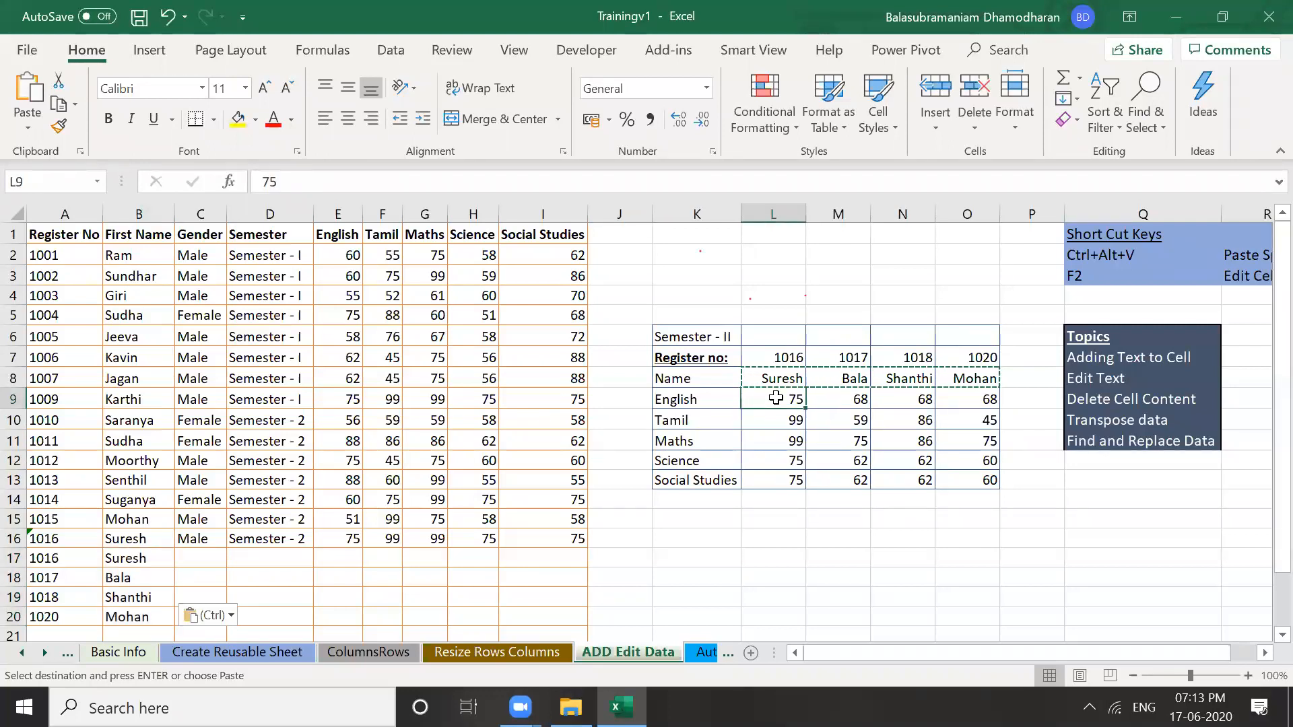
key(Escape)
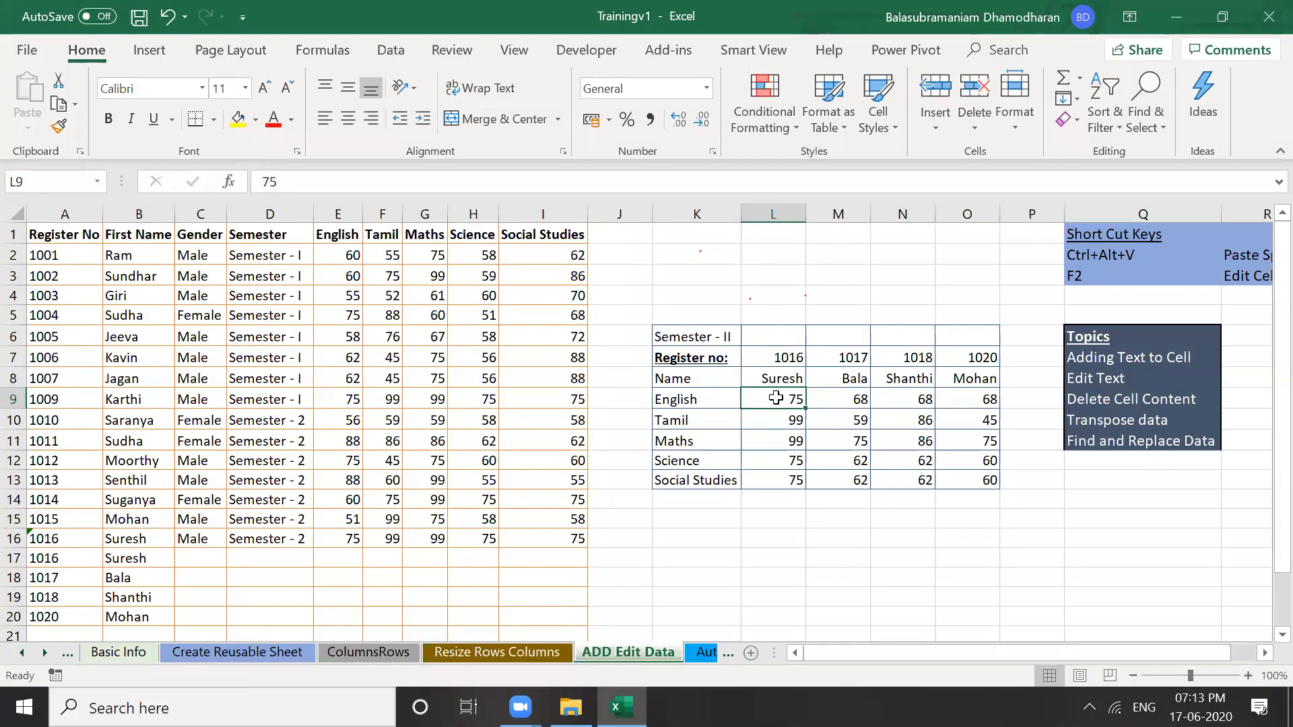
click(832, 502)
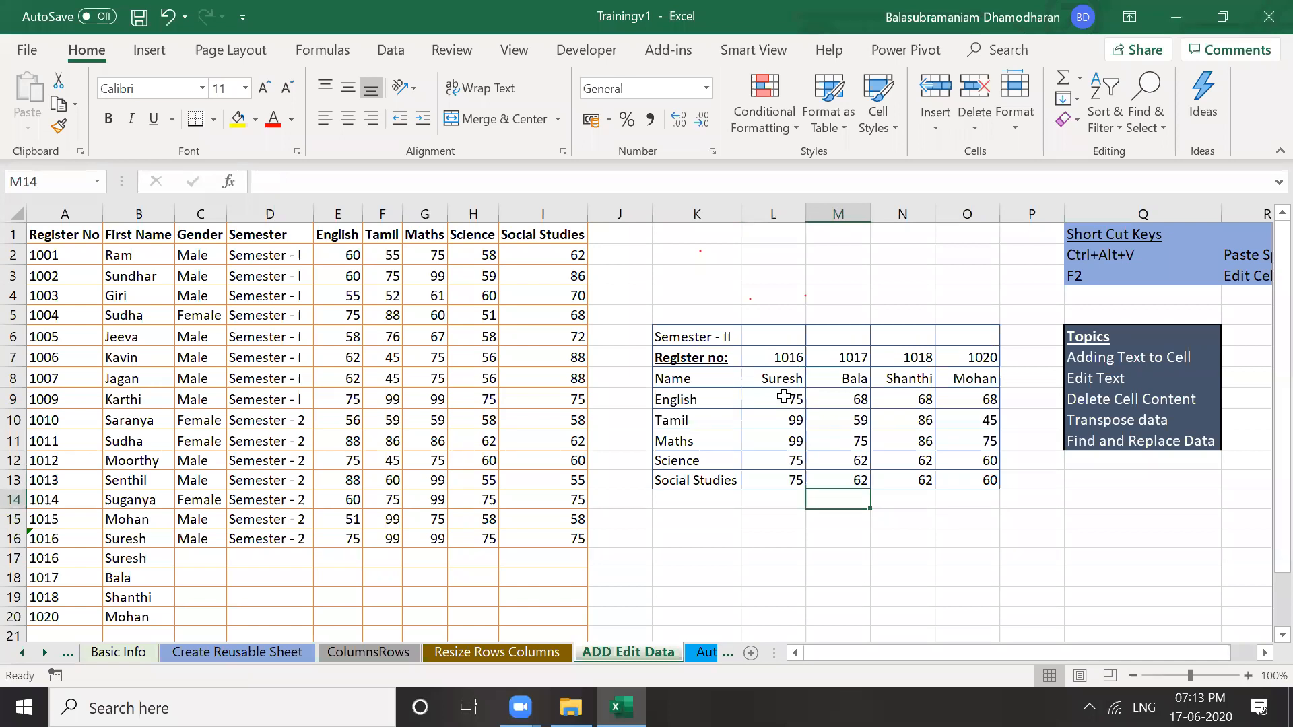
click(784, 397)
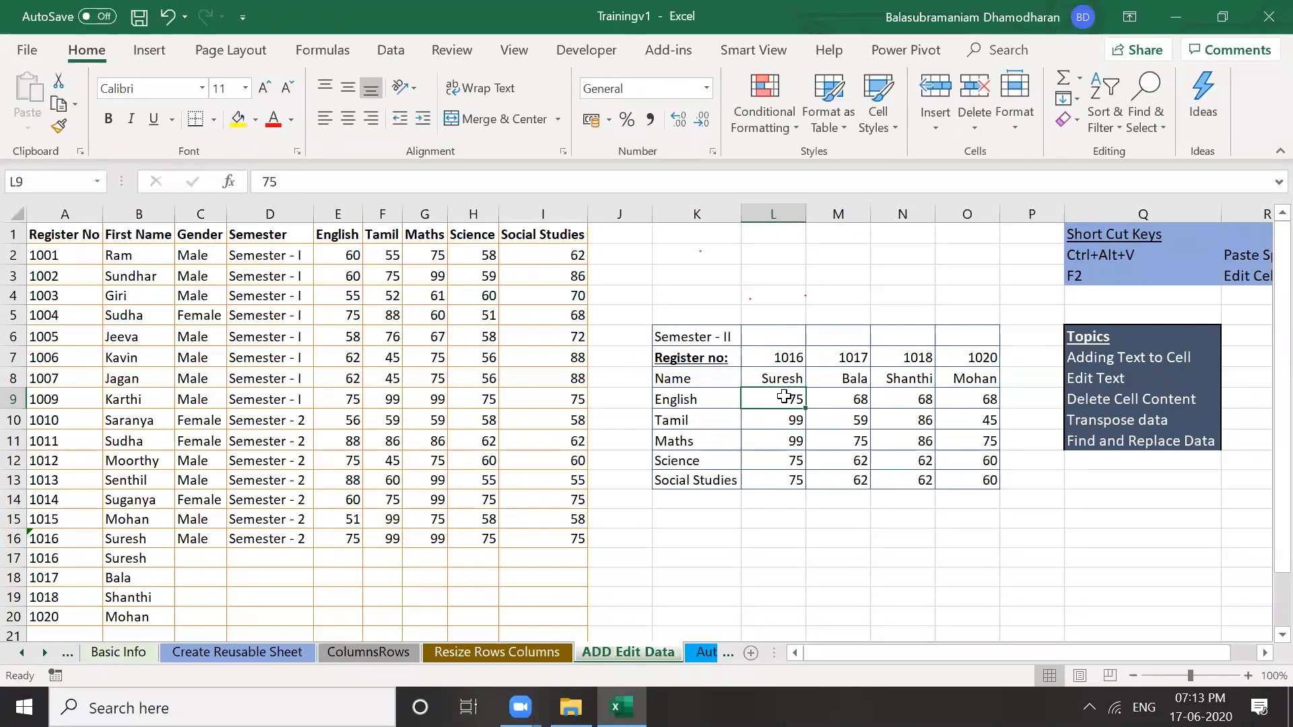
shift+click(979, 483)
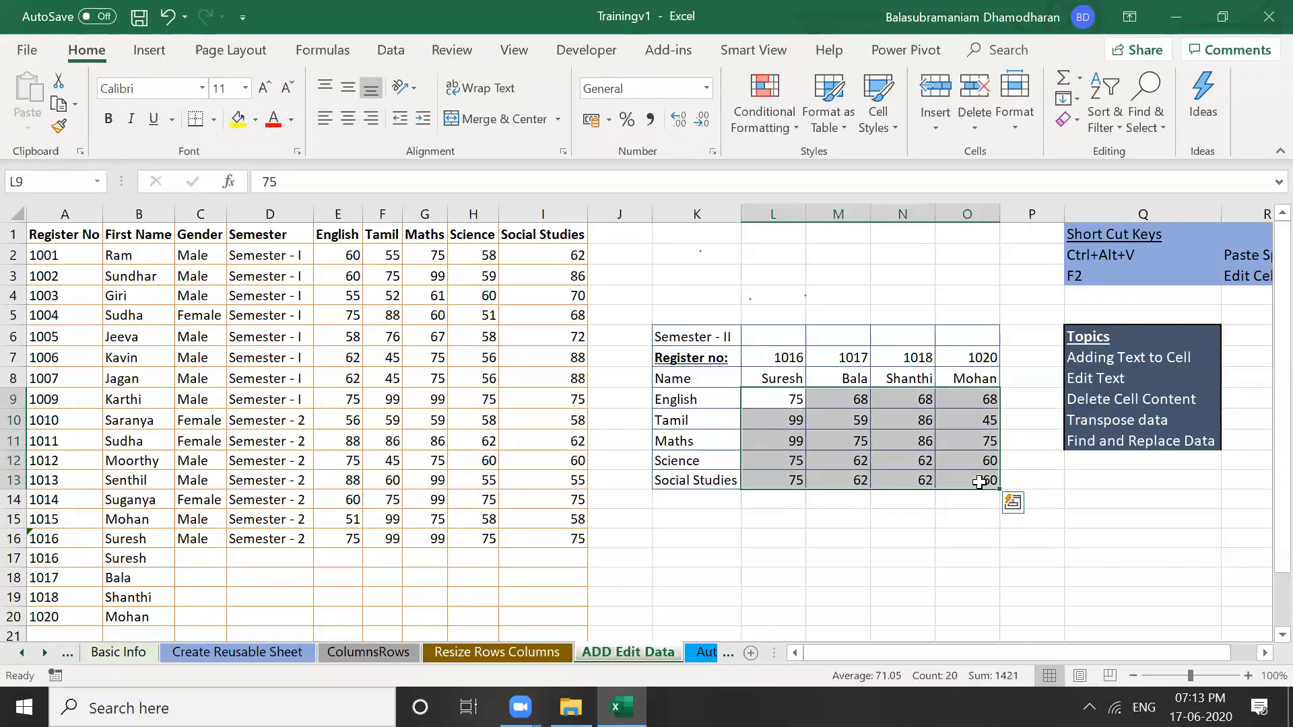
Copy scores L9:O13 and paste them as transposed values starting at E17
click(783, 398)
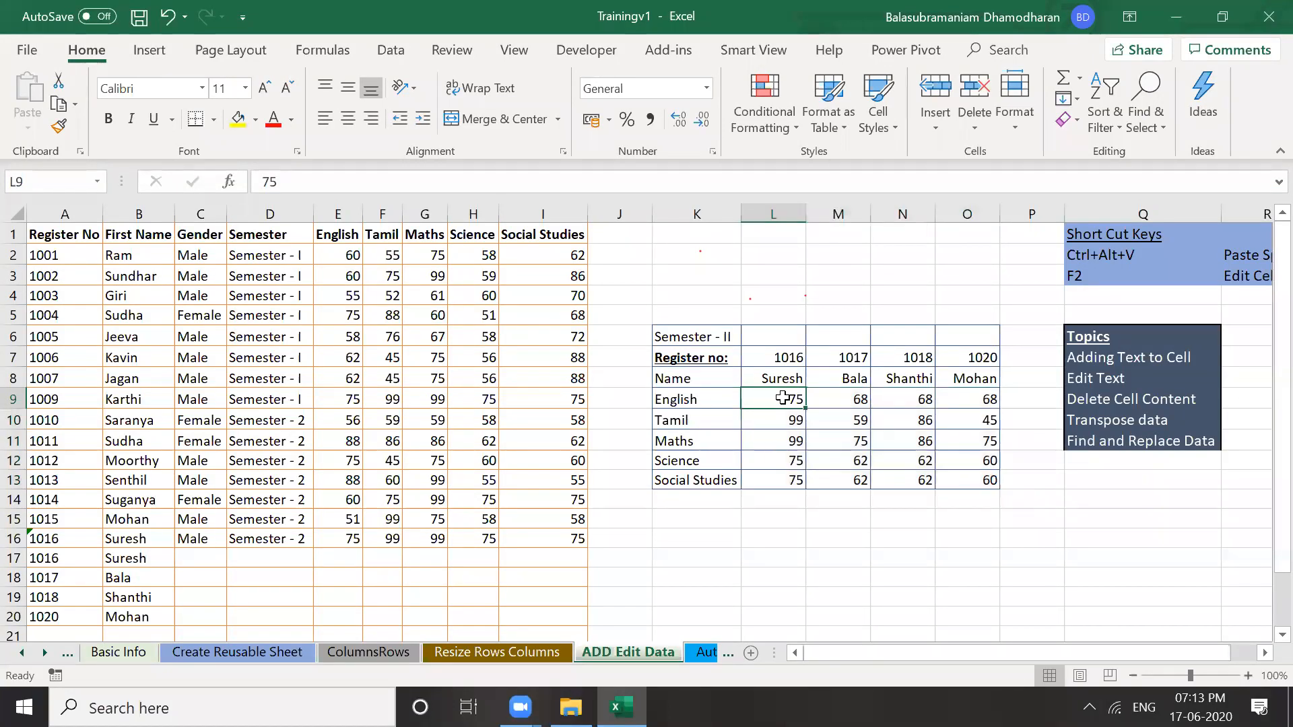
shift+click(990, 479)
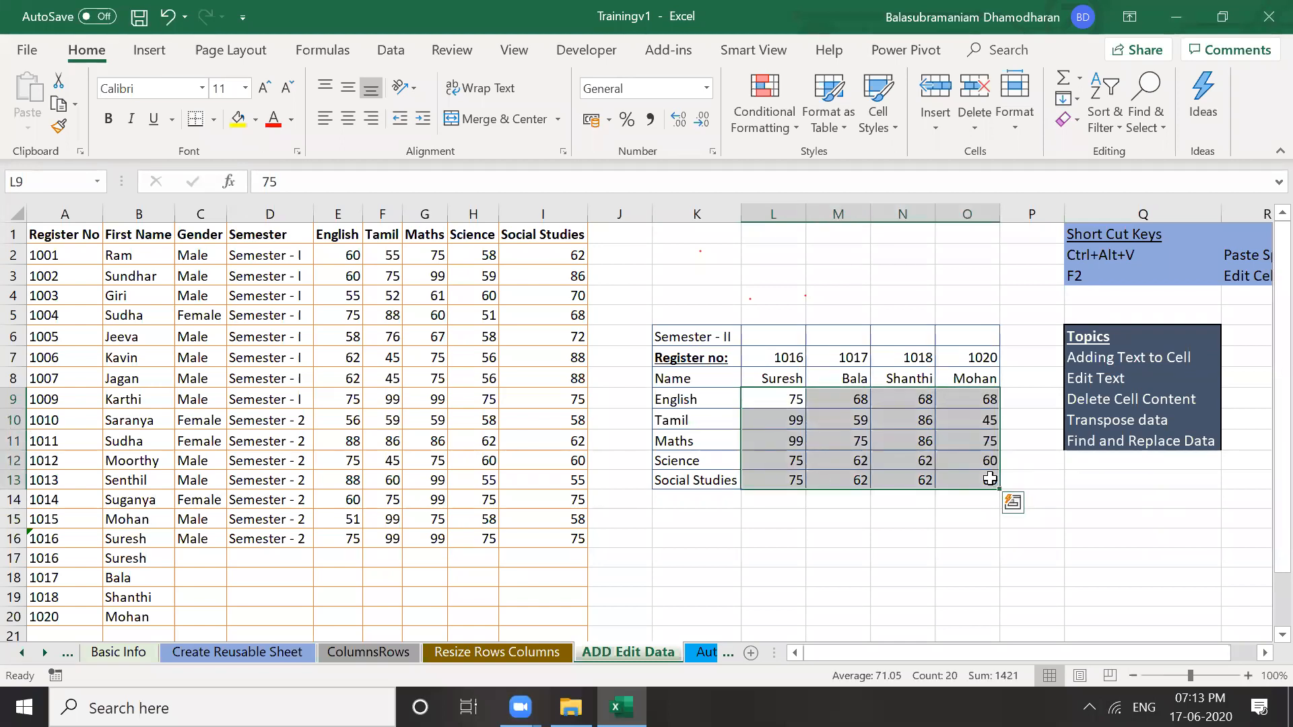
key(ctrl+c)
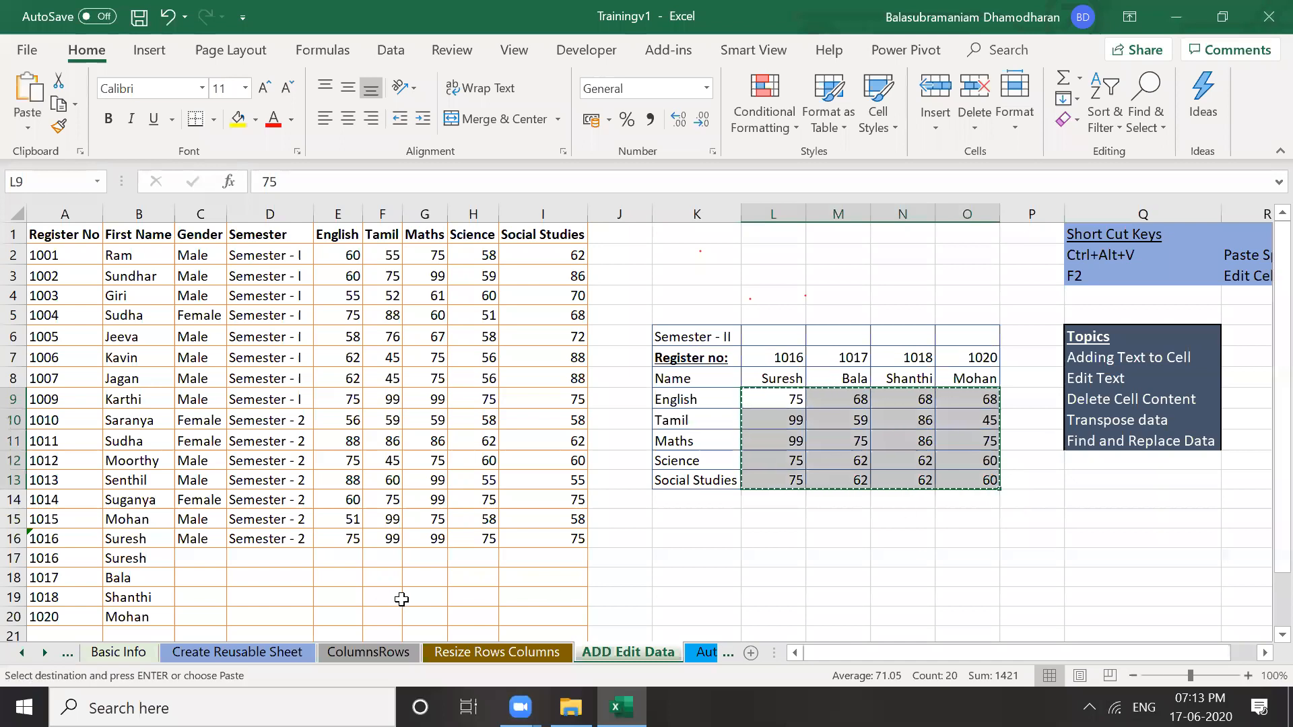
click(337, 557)
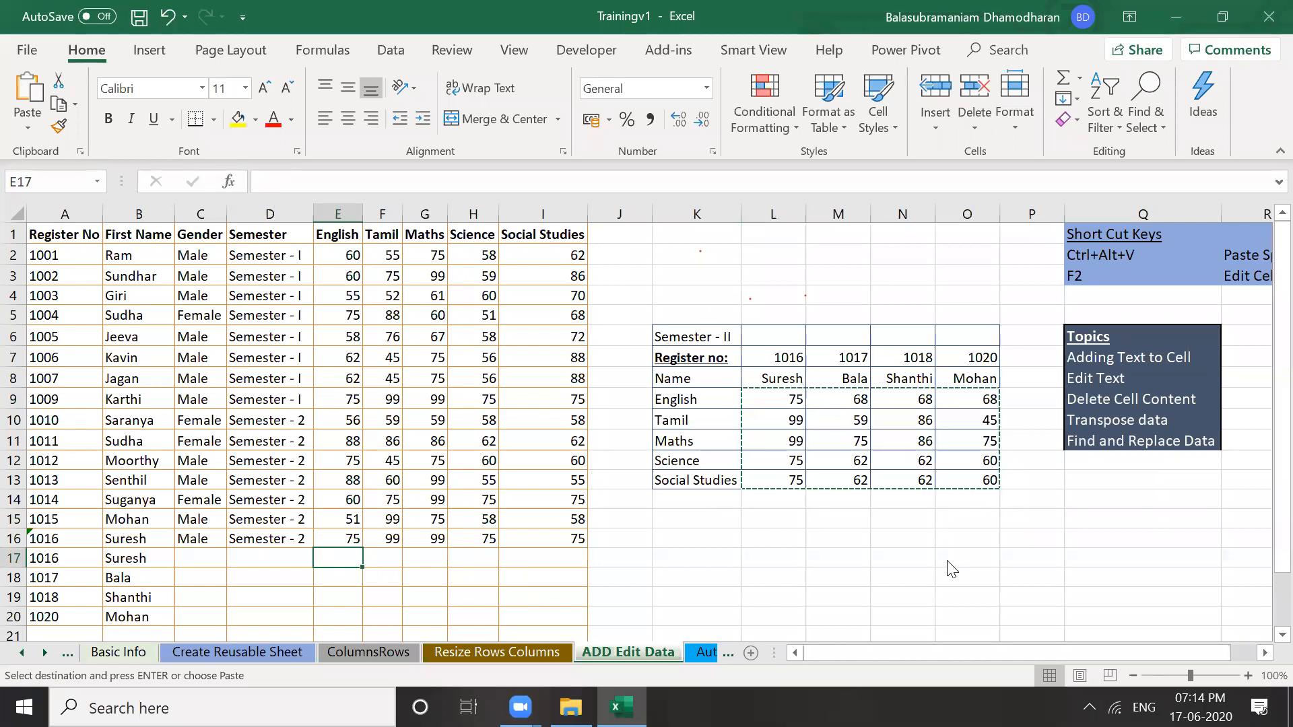
key(ctrl+alt+v)
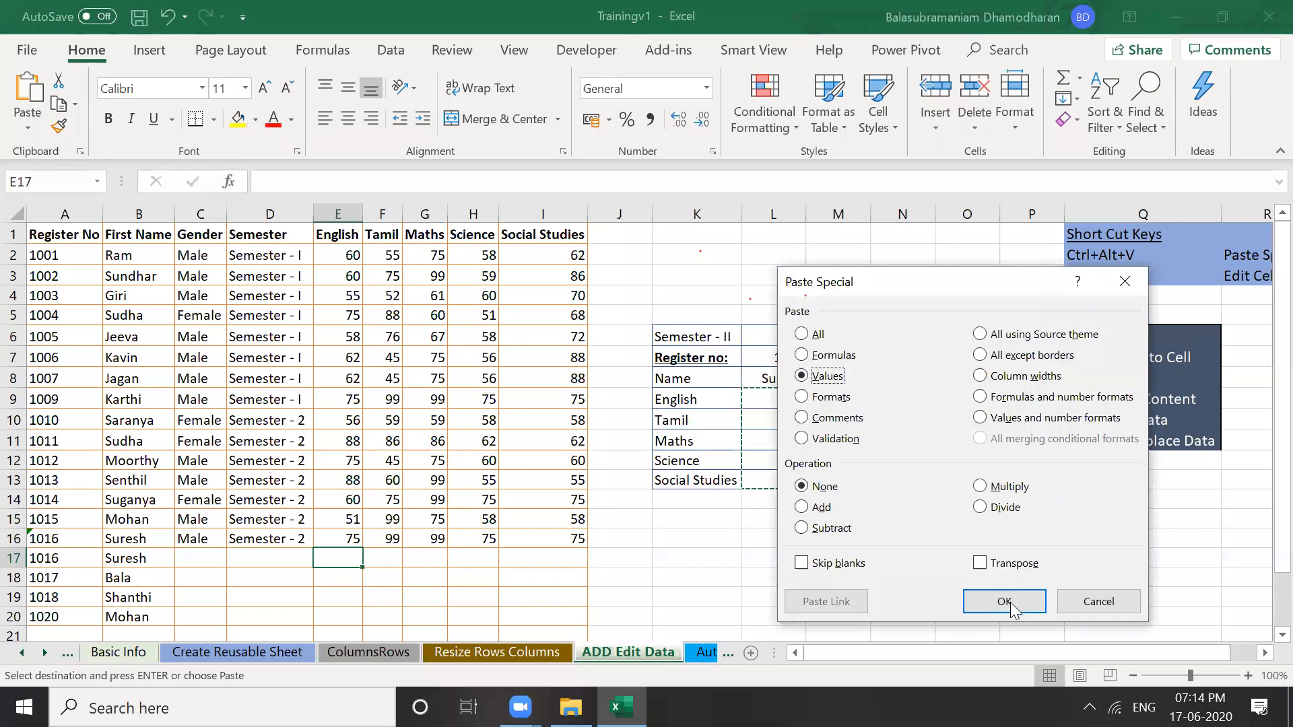
click(980, 563)
click(1005, 601)
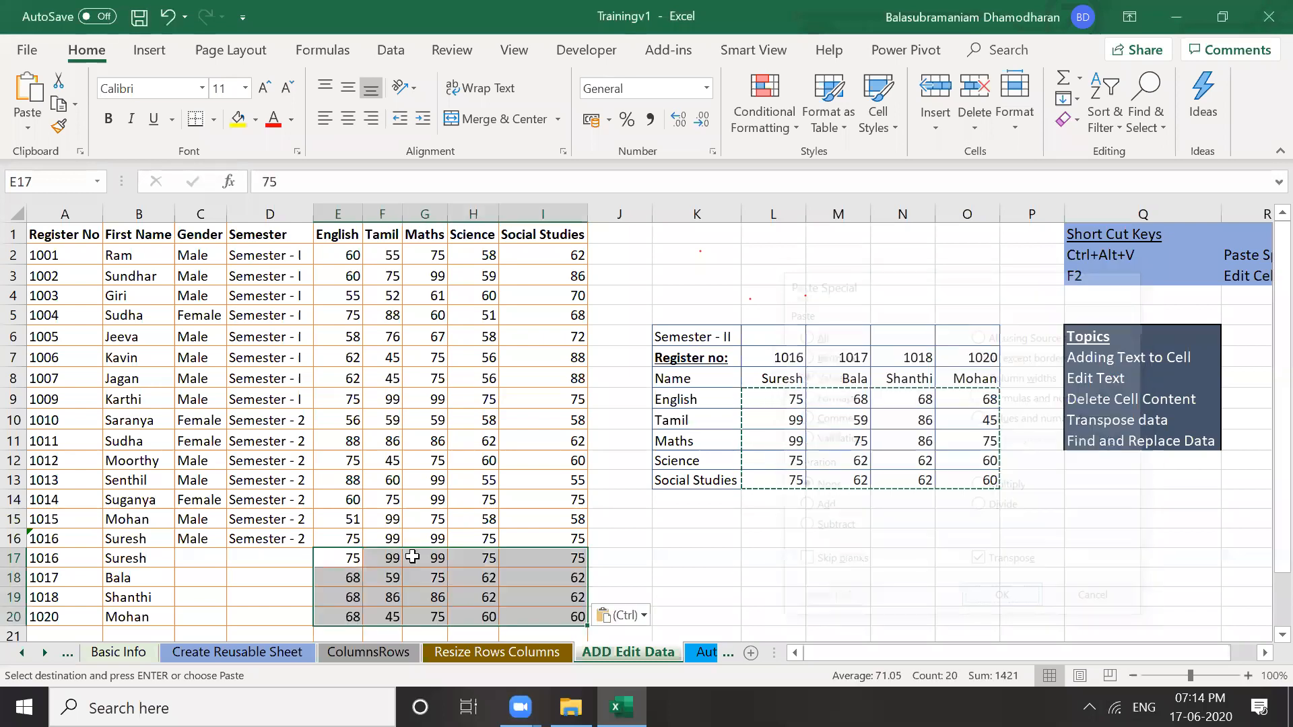
click(353, 559)
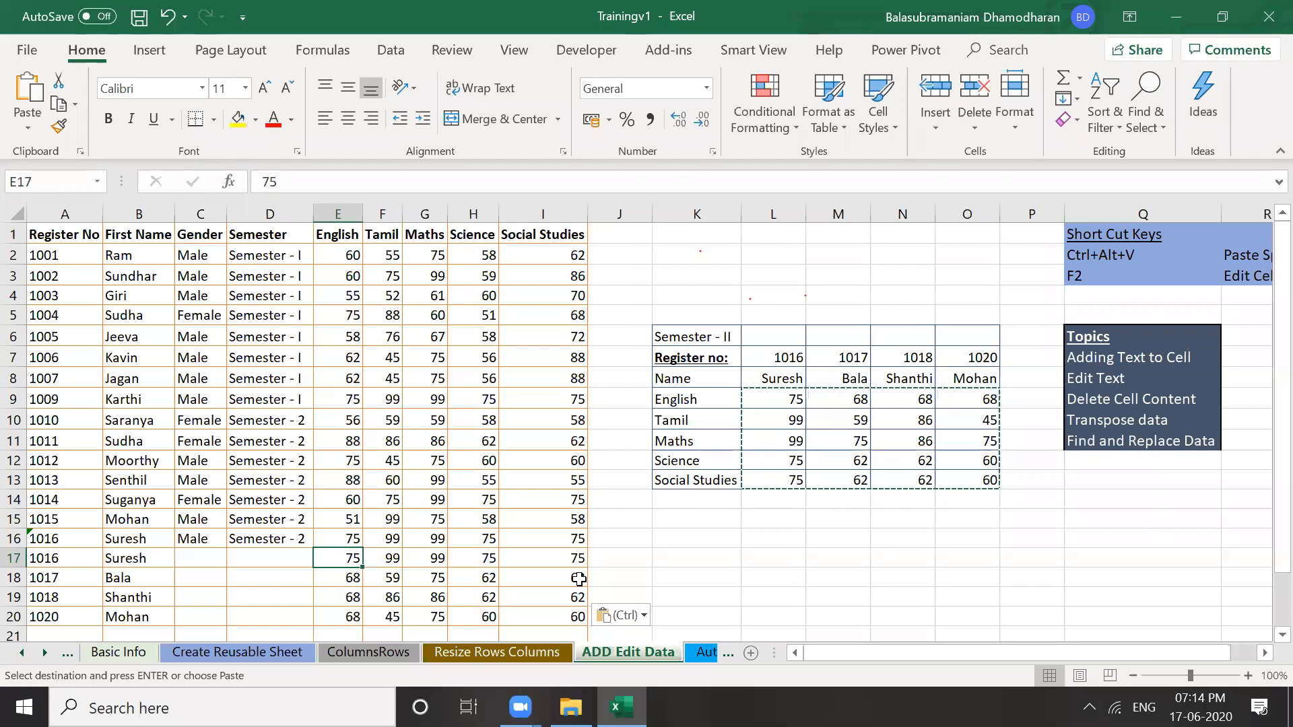
click(730, 546)
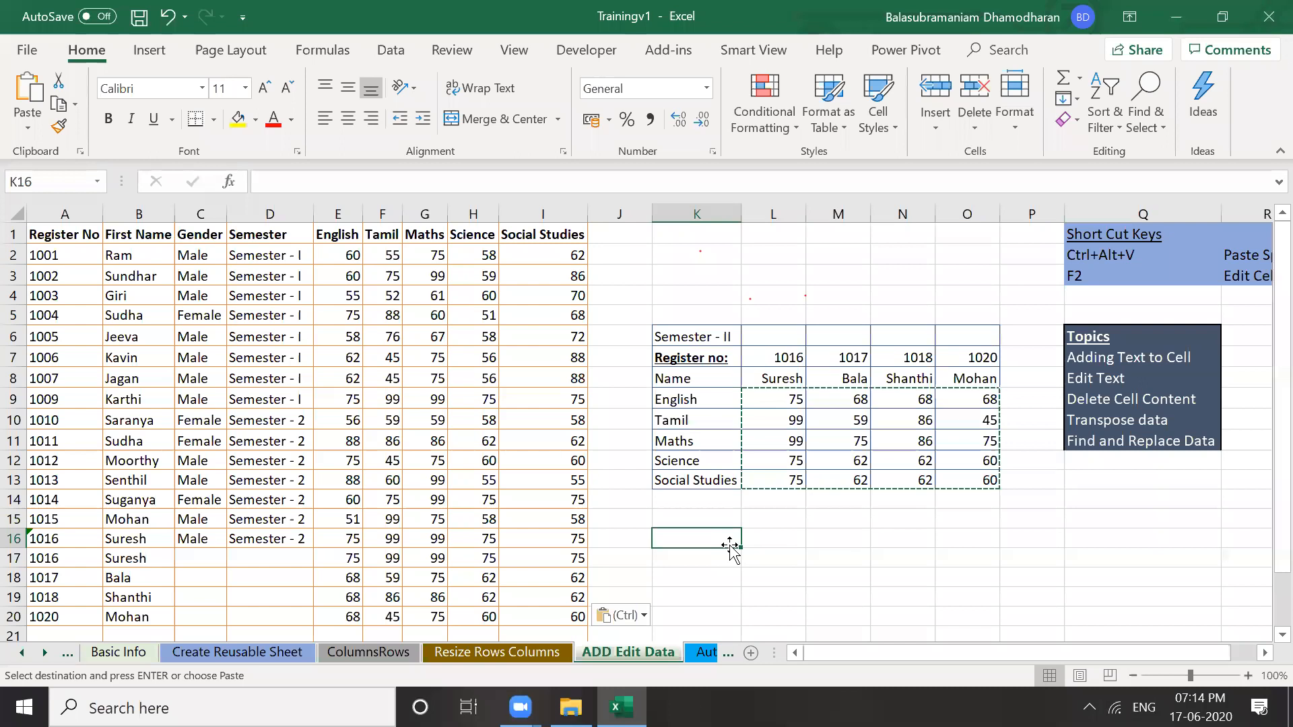
click(738, 598)
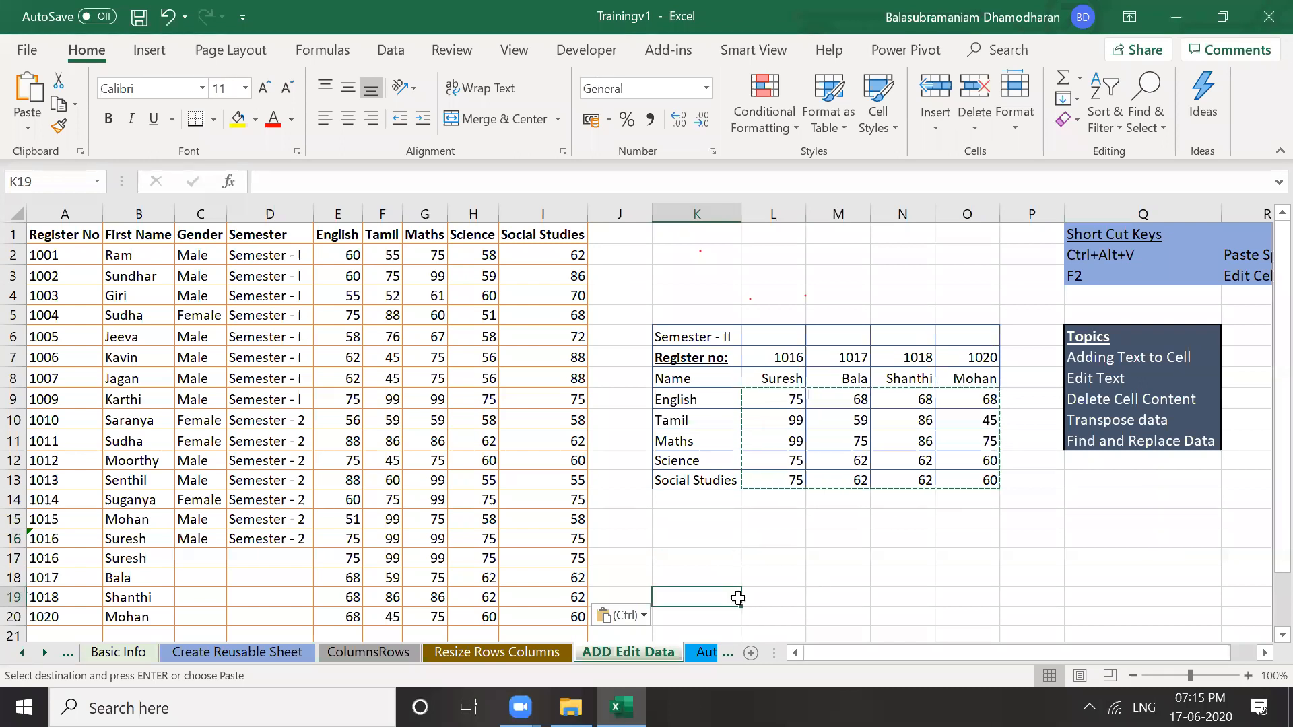
On the Autospills time Span sheet, enter Jan in cell E6
click(703, 661)
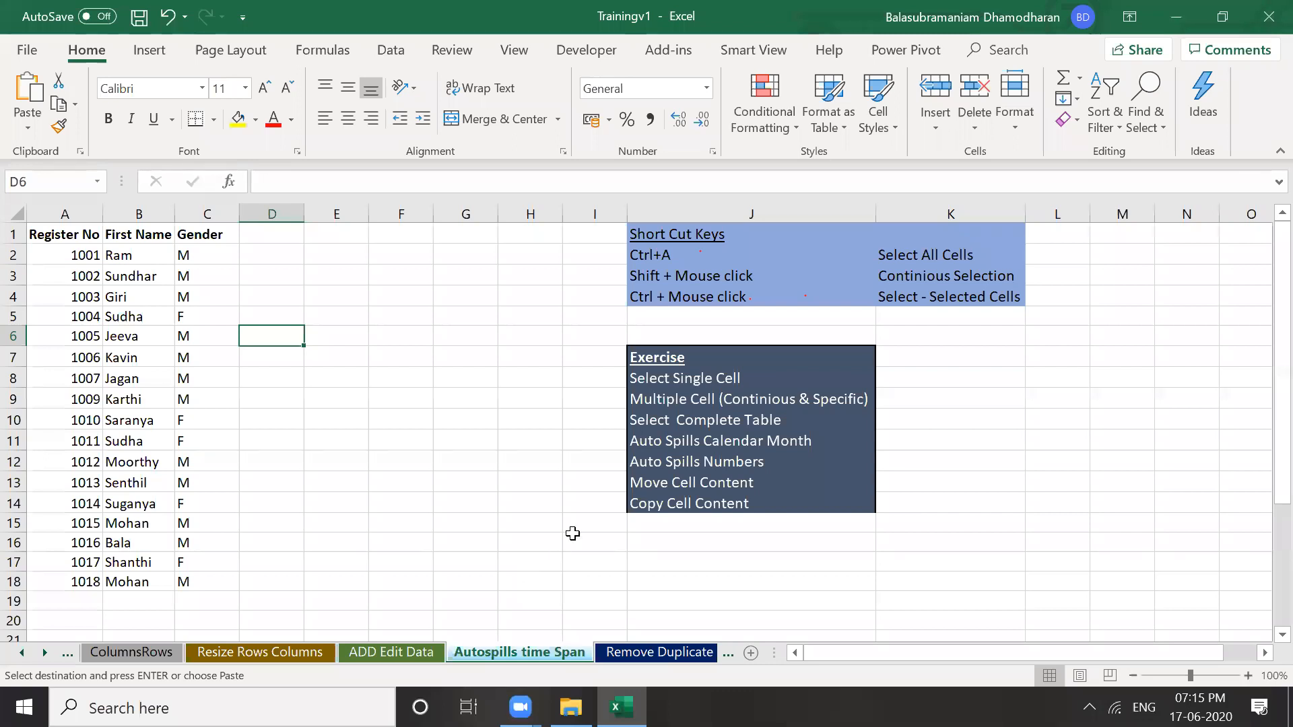
click(345, 275)
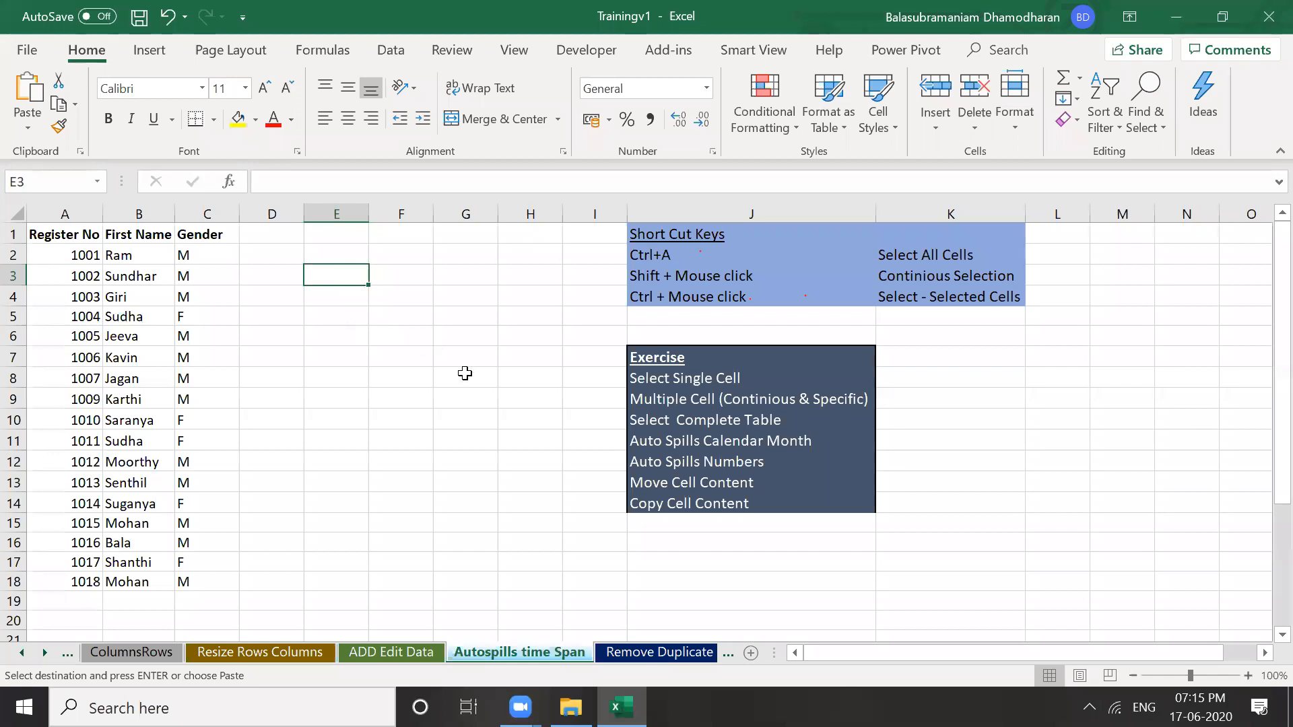
key(Down)
key(Down)
key(Down)
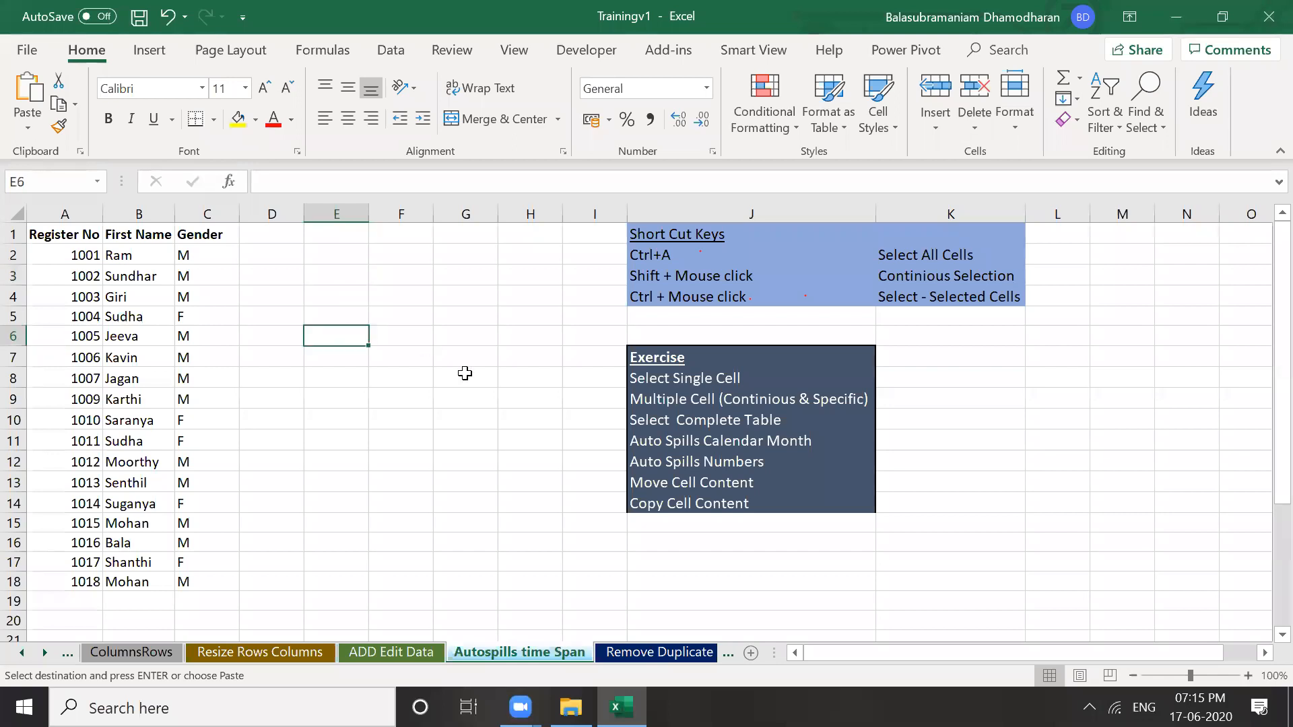
text(Jan)
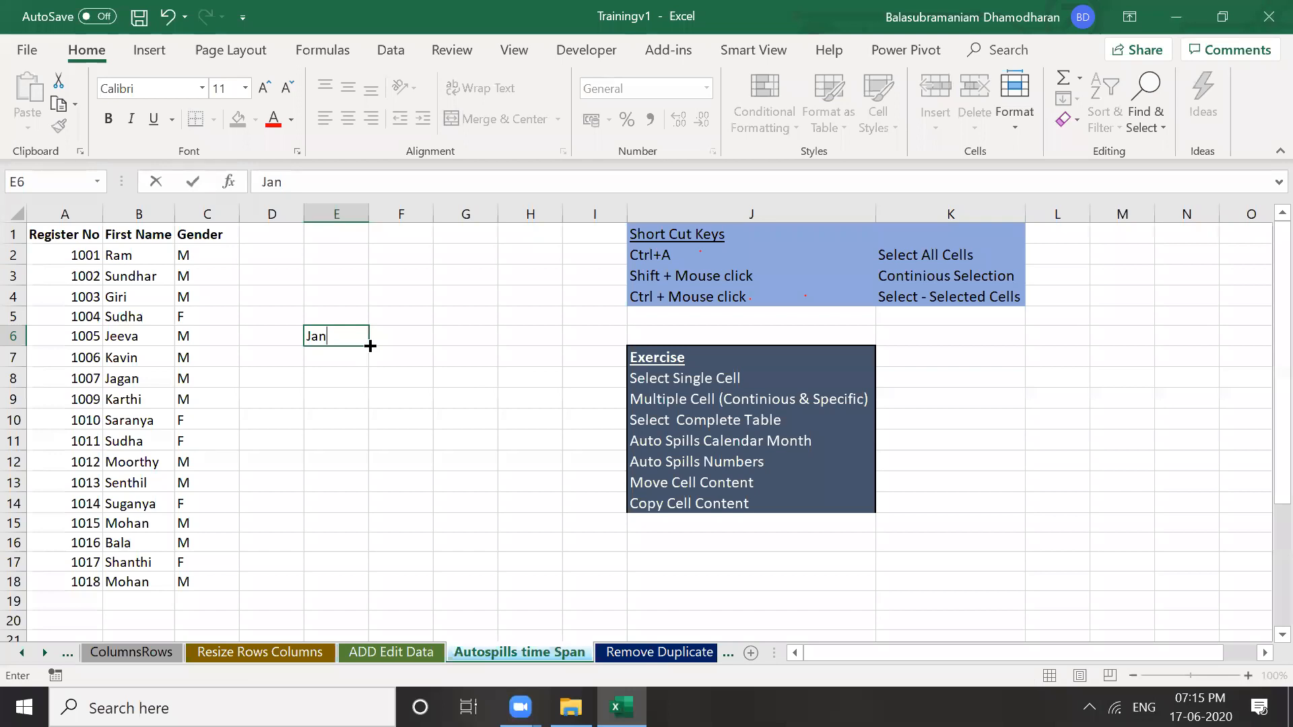
Auto-fill Jan through Dec down E6:E17, undoing a mistaken fill across row 6
drag(371, 347, 1134, 337)
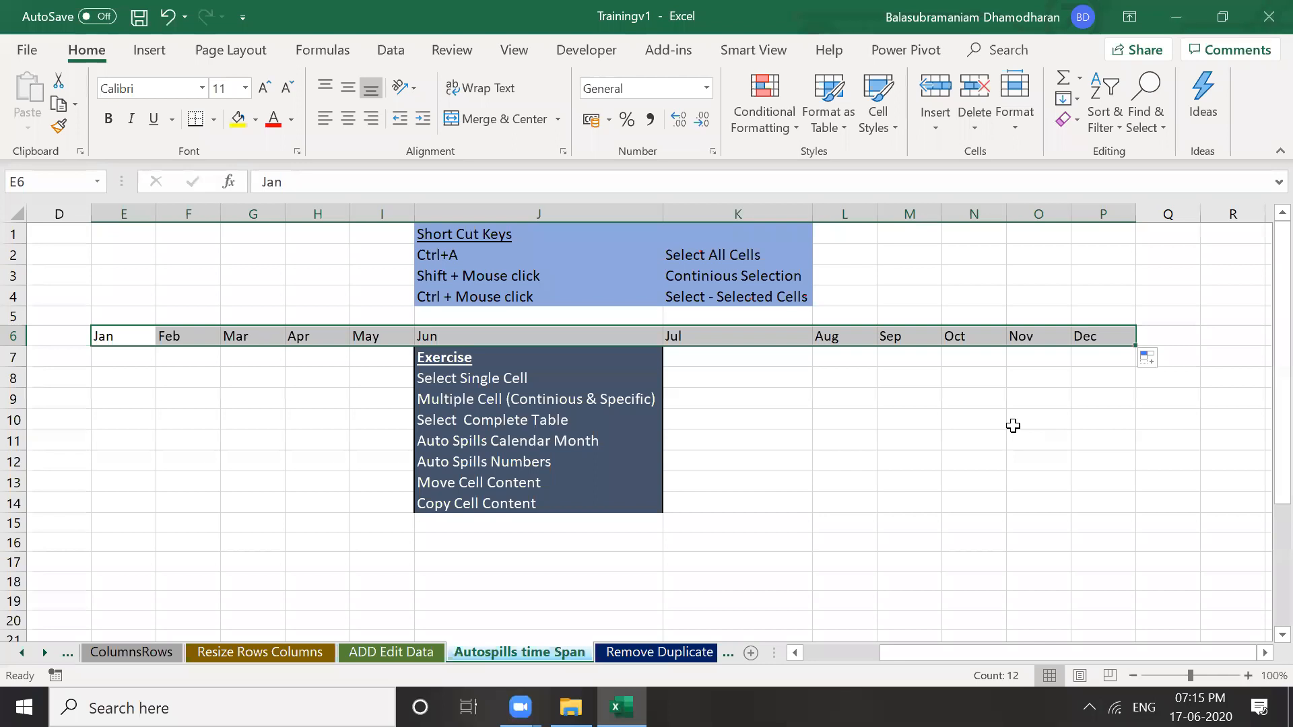
key(ctrl+z)
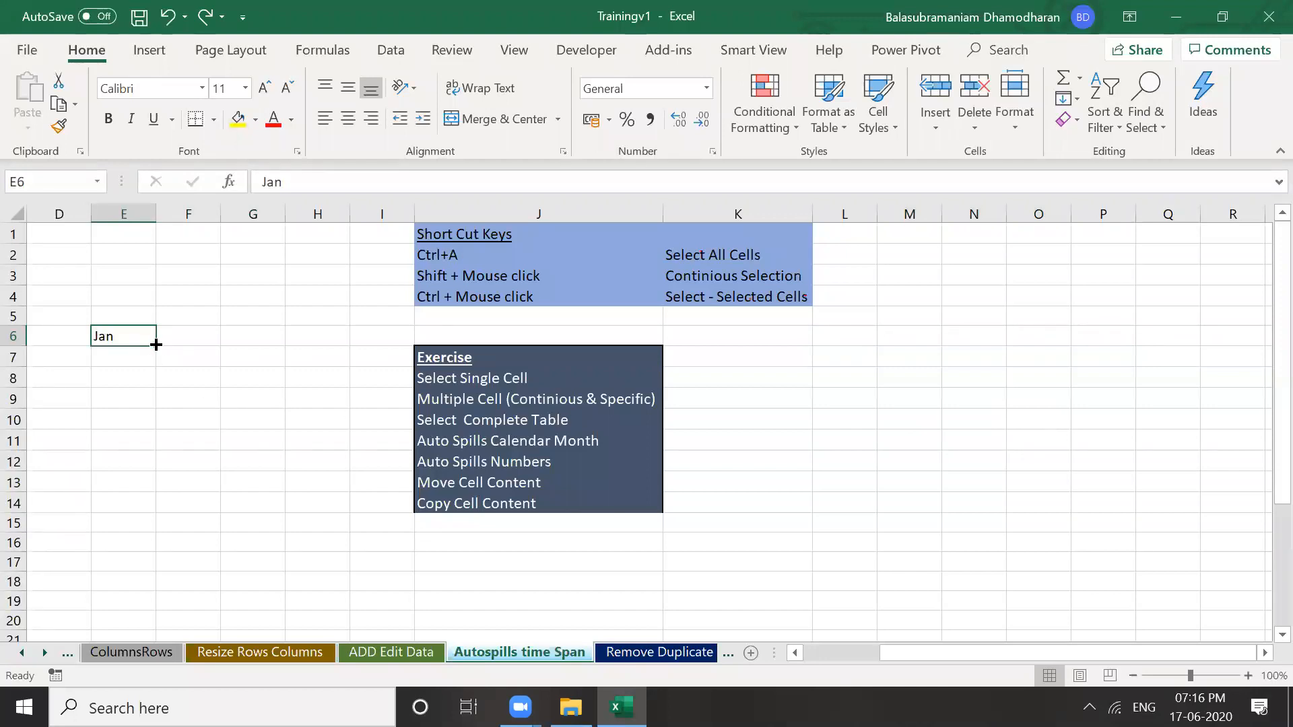
drag(156, 344, 159, 571)
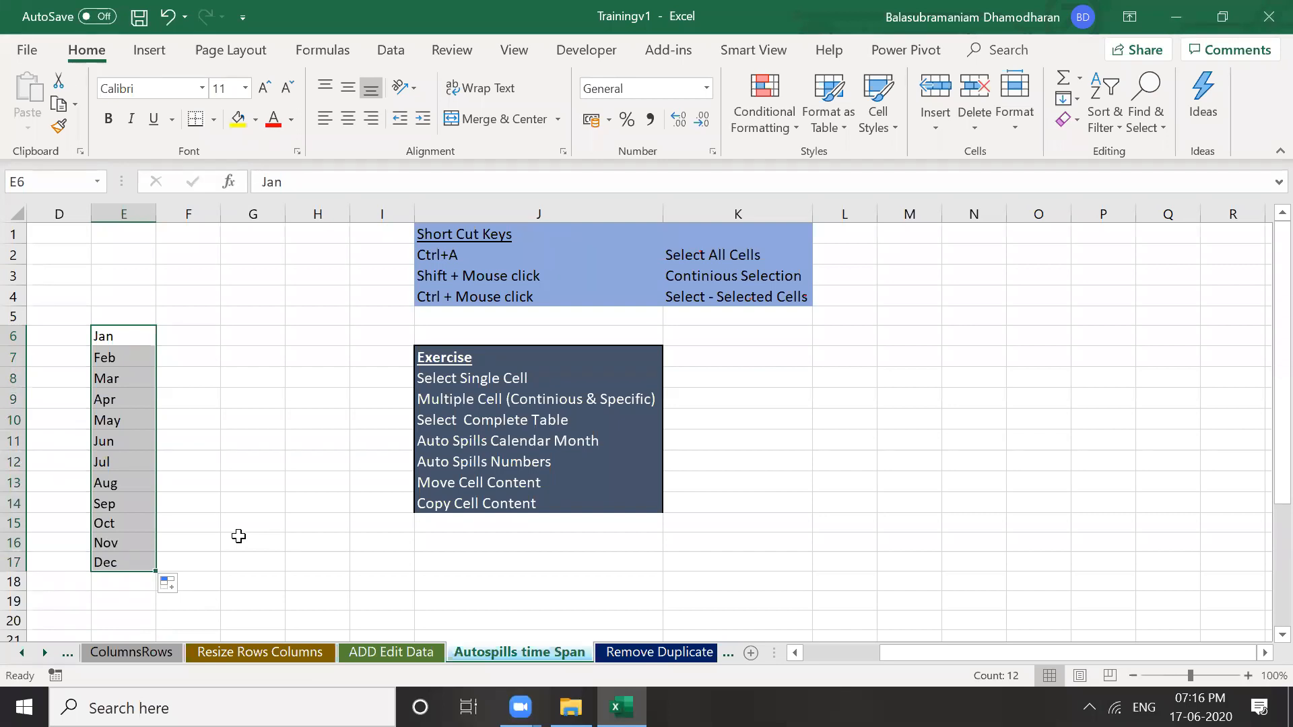
click(202, 338)
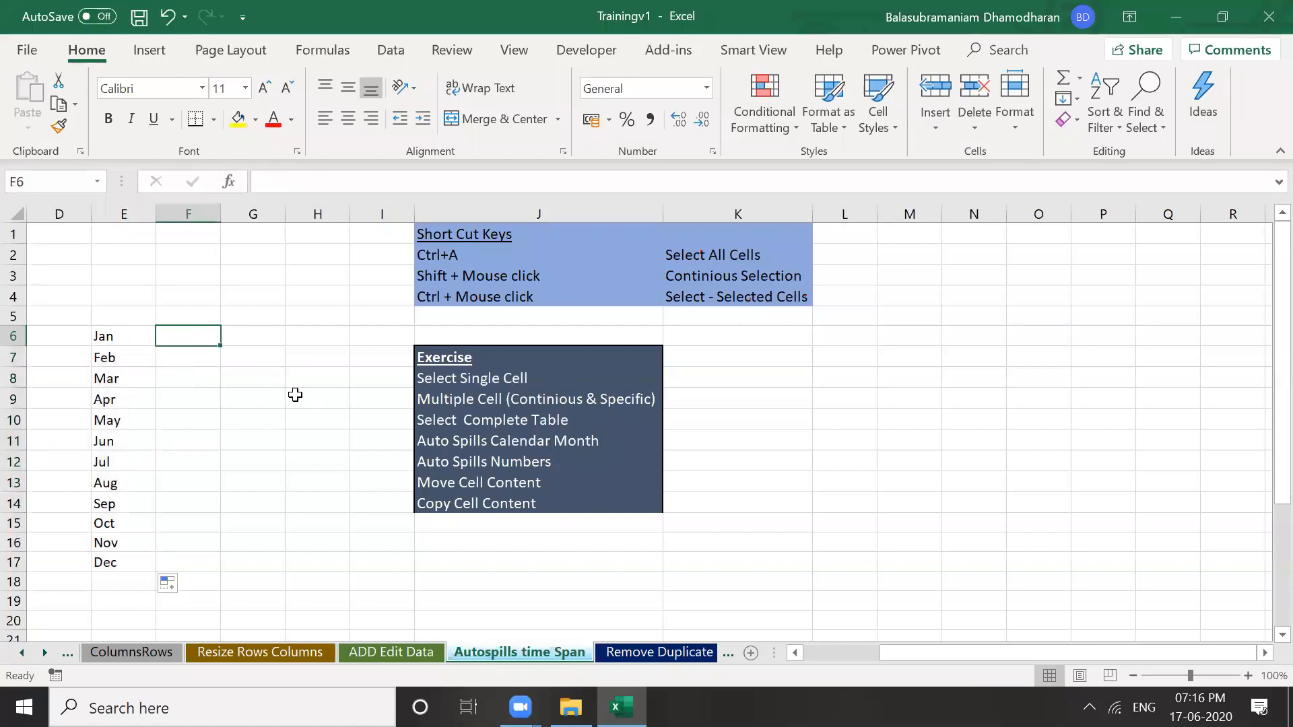
key(Left)
key(Left)
key(Left)
key(Left)
key(Left)
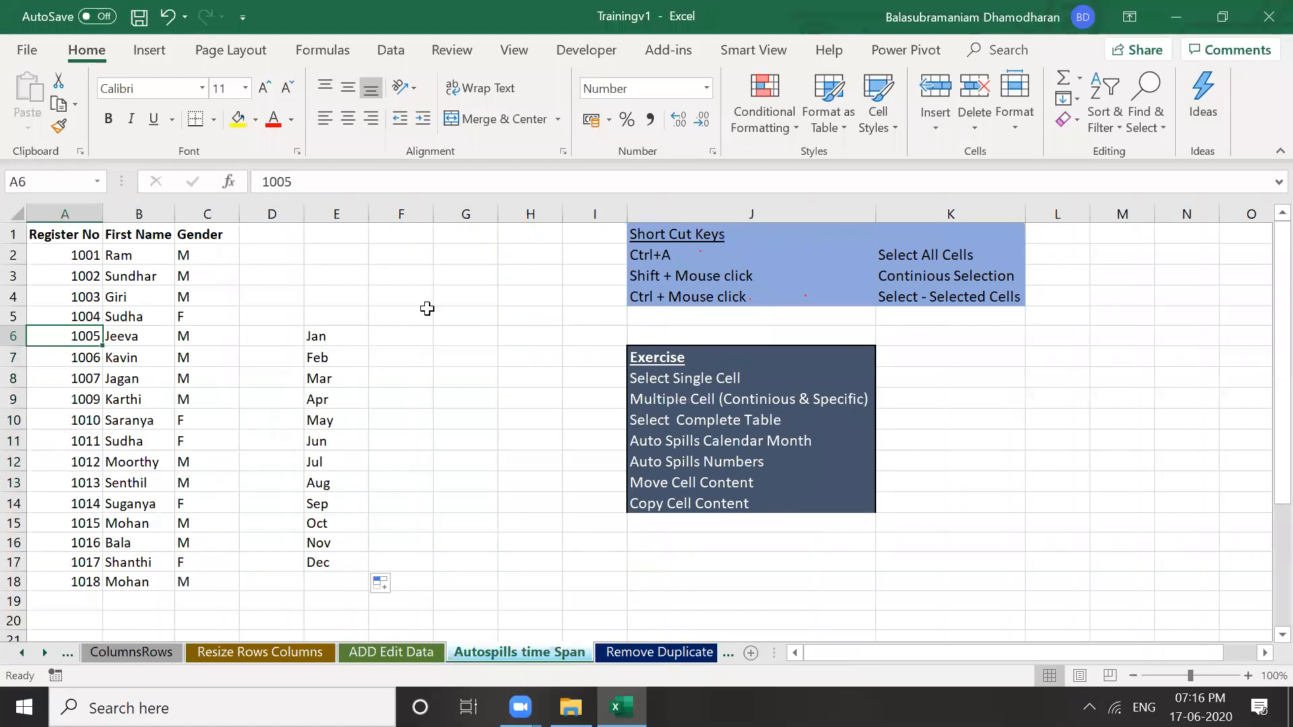
key(Right)
key(Right)
key(Right)
key(Right)
key(Right)
right_click(58, 215)
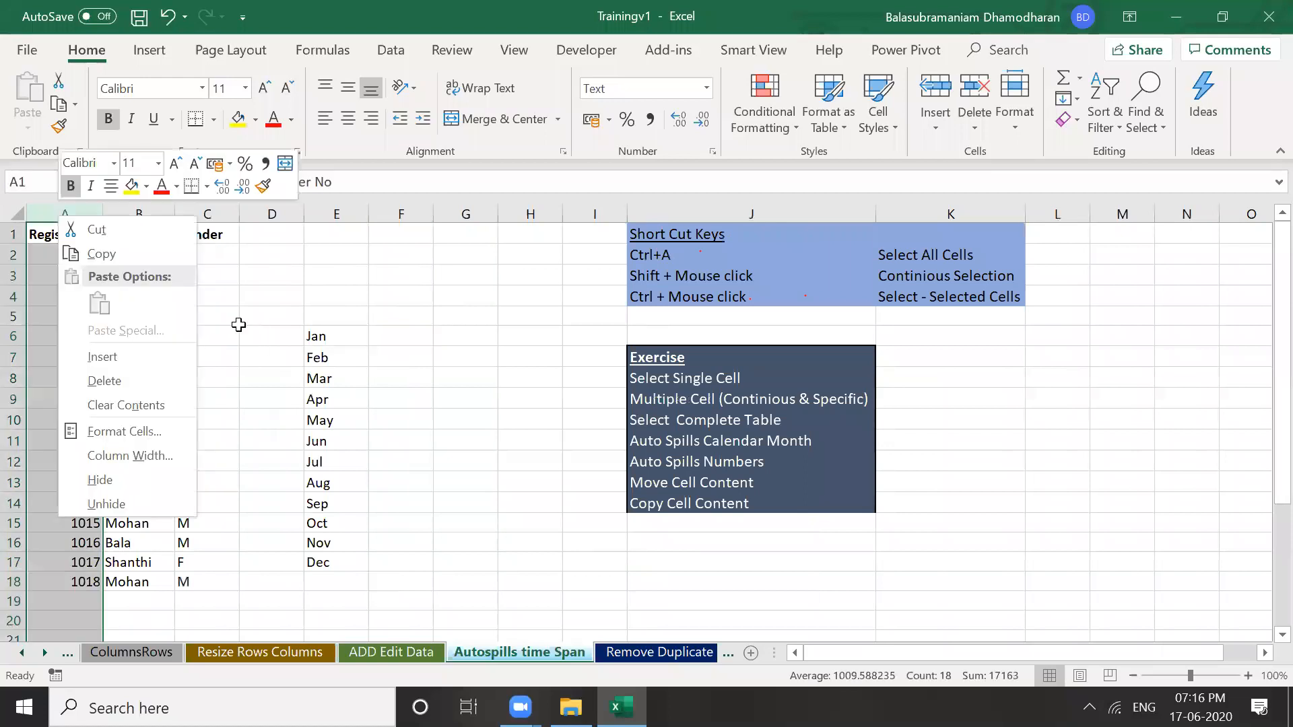
click(238, 325)
click(75, 215)
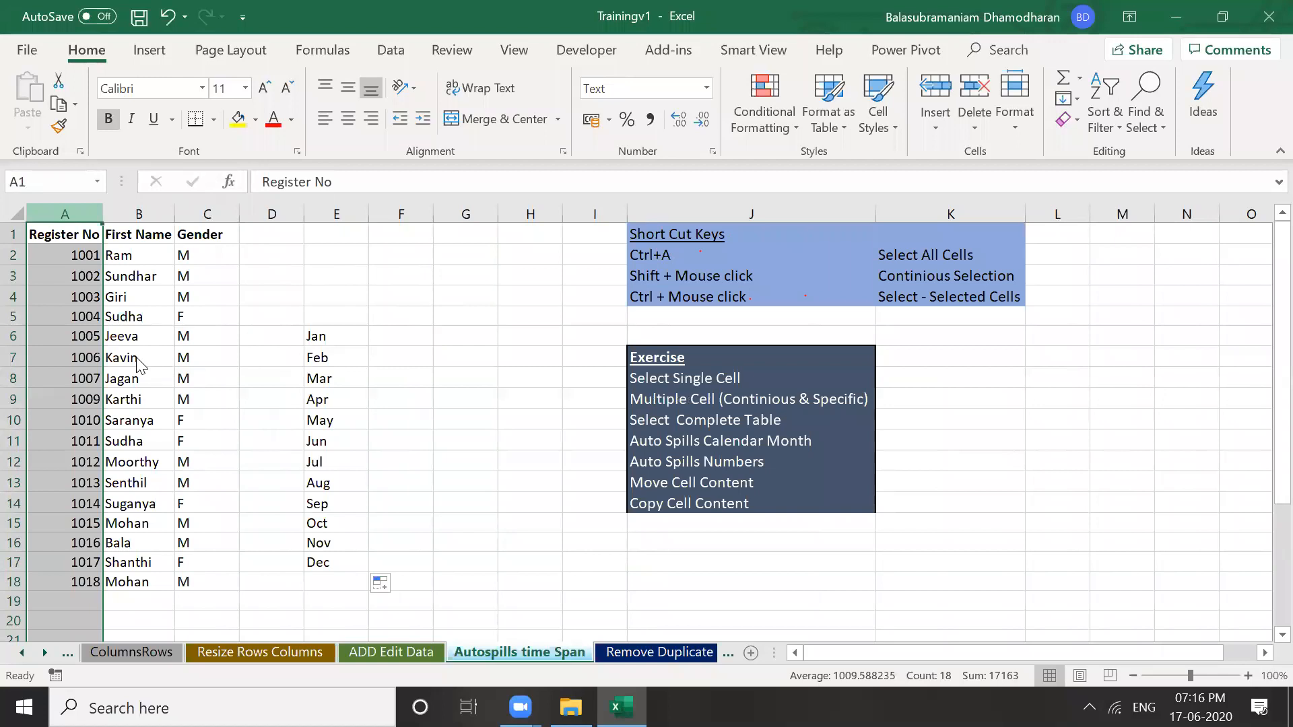
right_click(59, 234)
key(i)
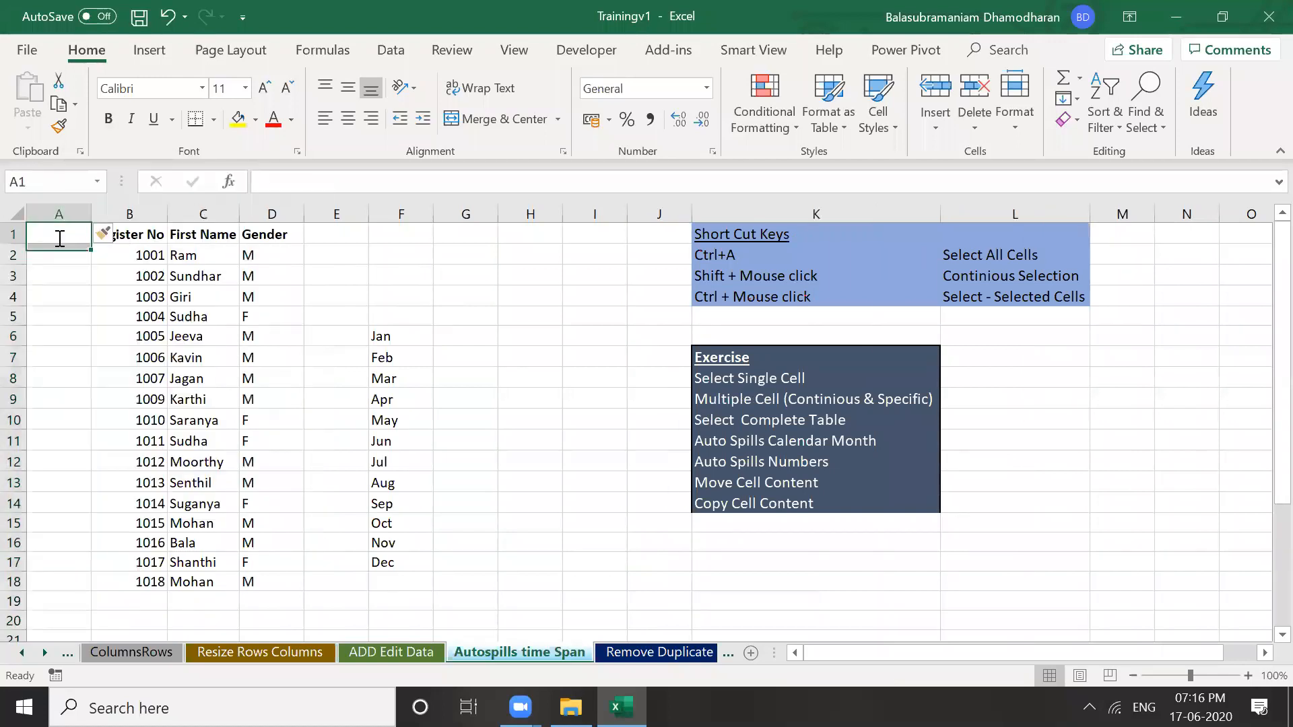
text(S;)
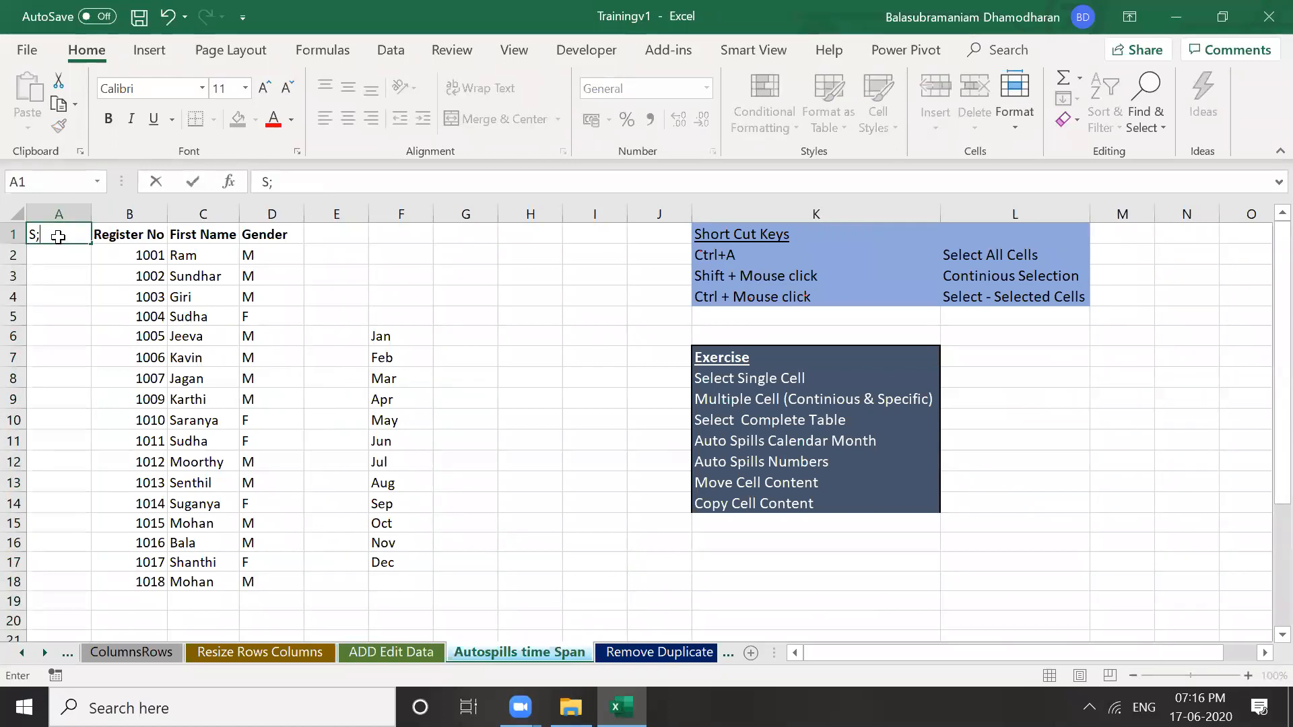
key(BackSpace)
text(:No)
key(Return)
text(1)
key(Return)
text(2)
key(Return)
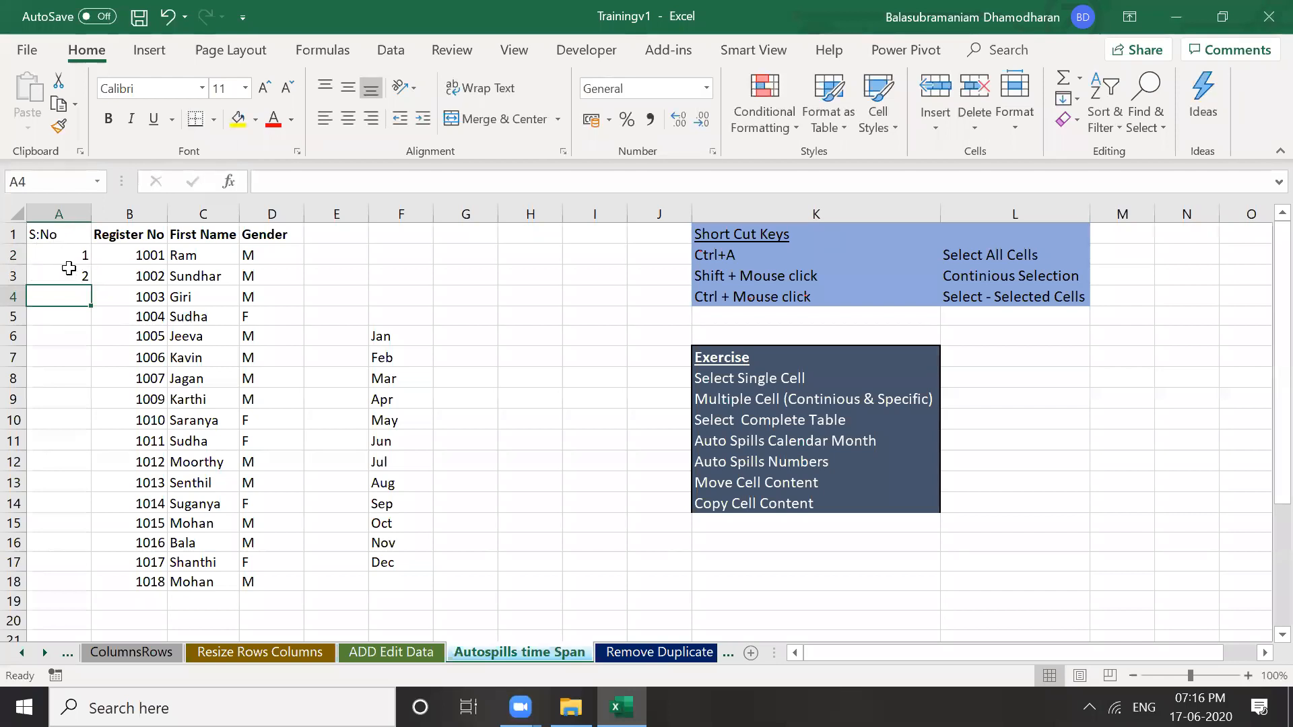
click(68, 269)
double_click(69, 254)
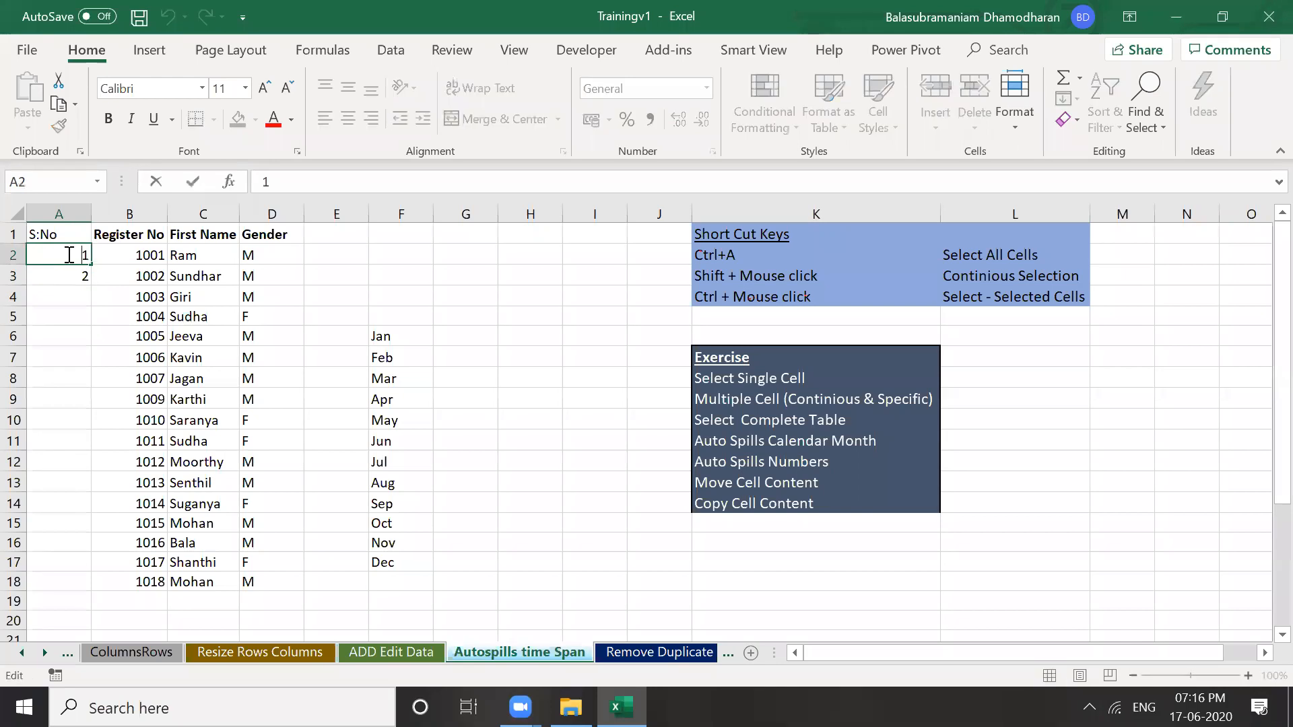
click(86, 338)
drag(75, 259, 87, 285)
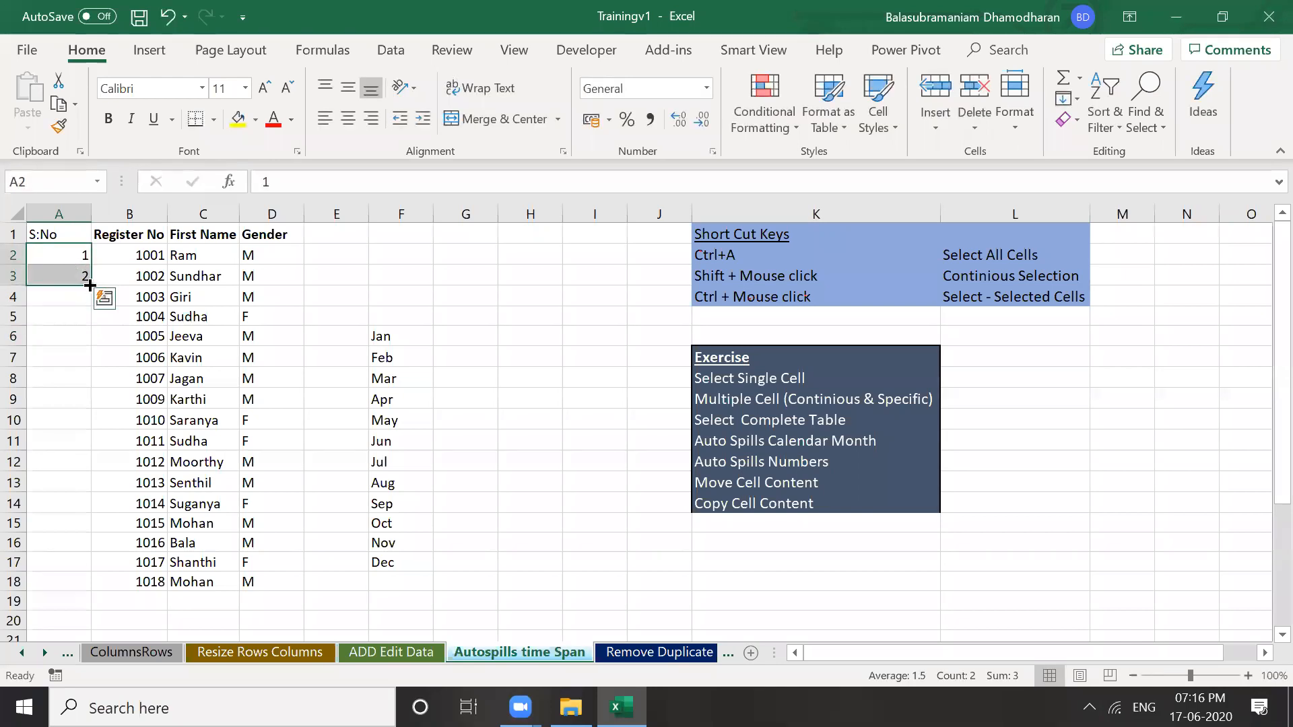
drag(90, 285, 96, 602)
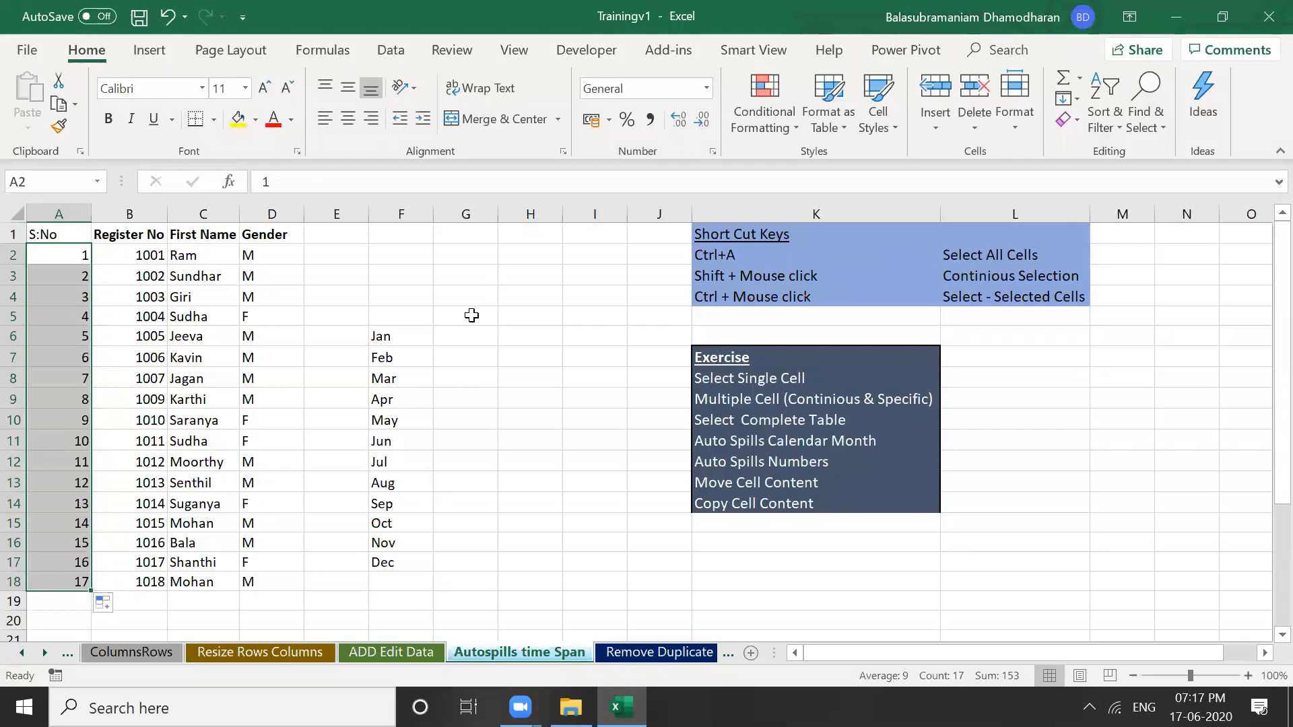
click(472, 315)
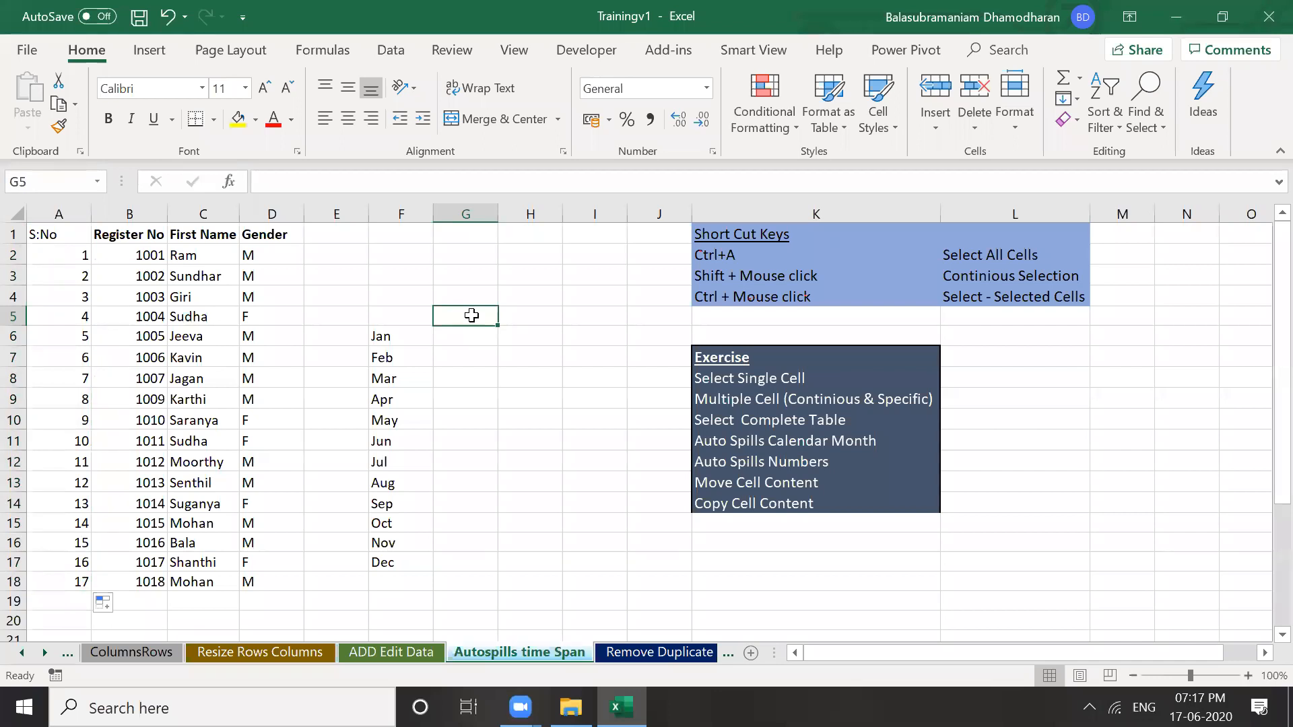
key(shift+Down)
key(shift+Down)
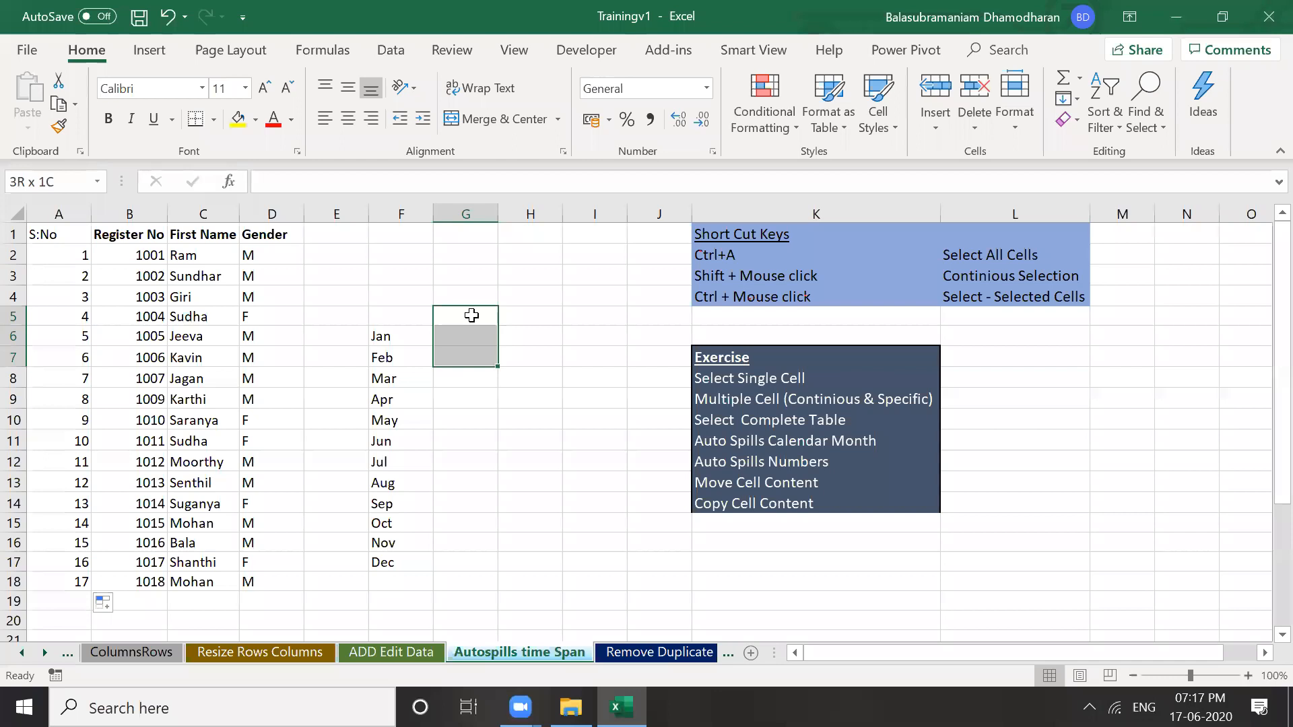
key(shift+Down)
key(shift+Down)
key(shift+Down)
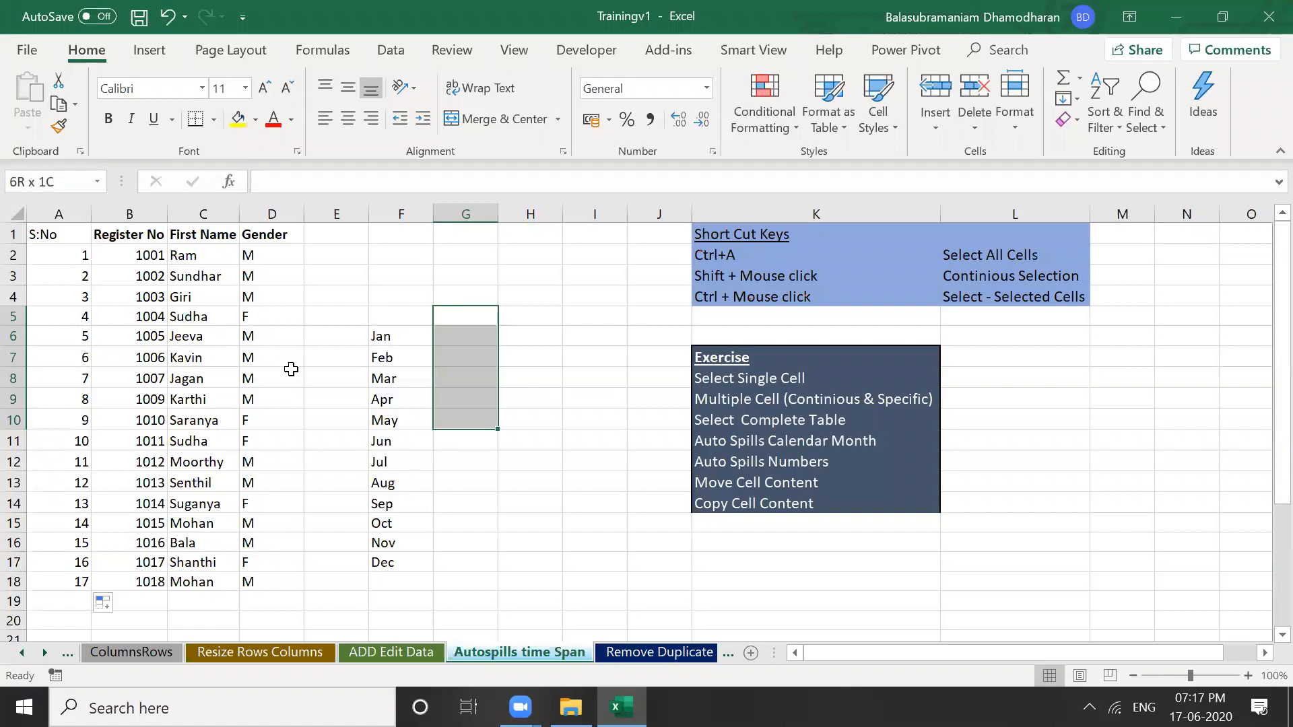
key(Home)
key(shift+Right)
key(shift+Right)
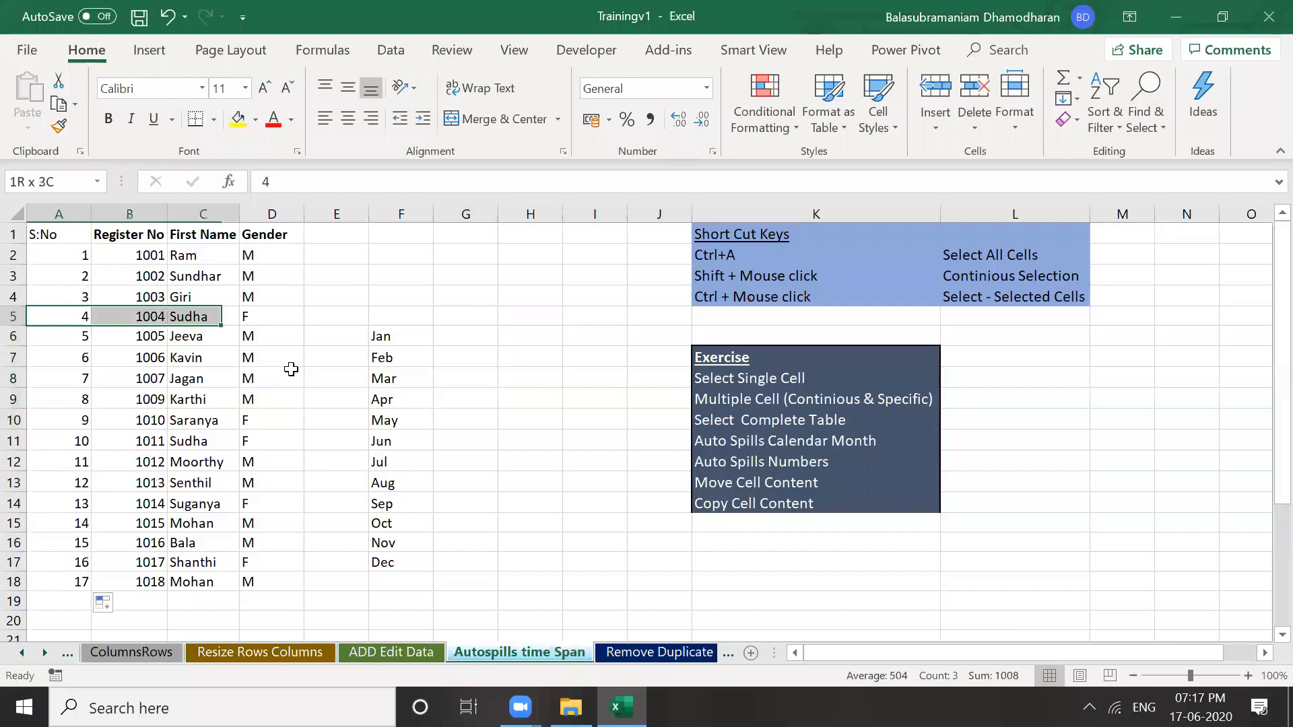
key(shift+Right)
key(shift+Right)
key(shift+Right)
key(shift+Right)
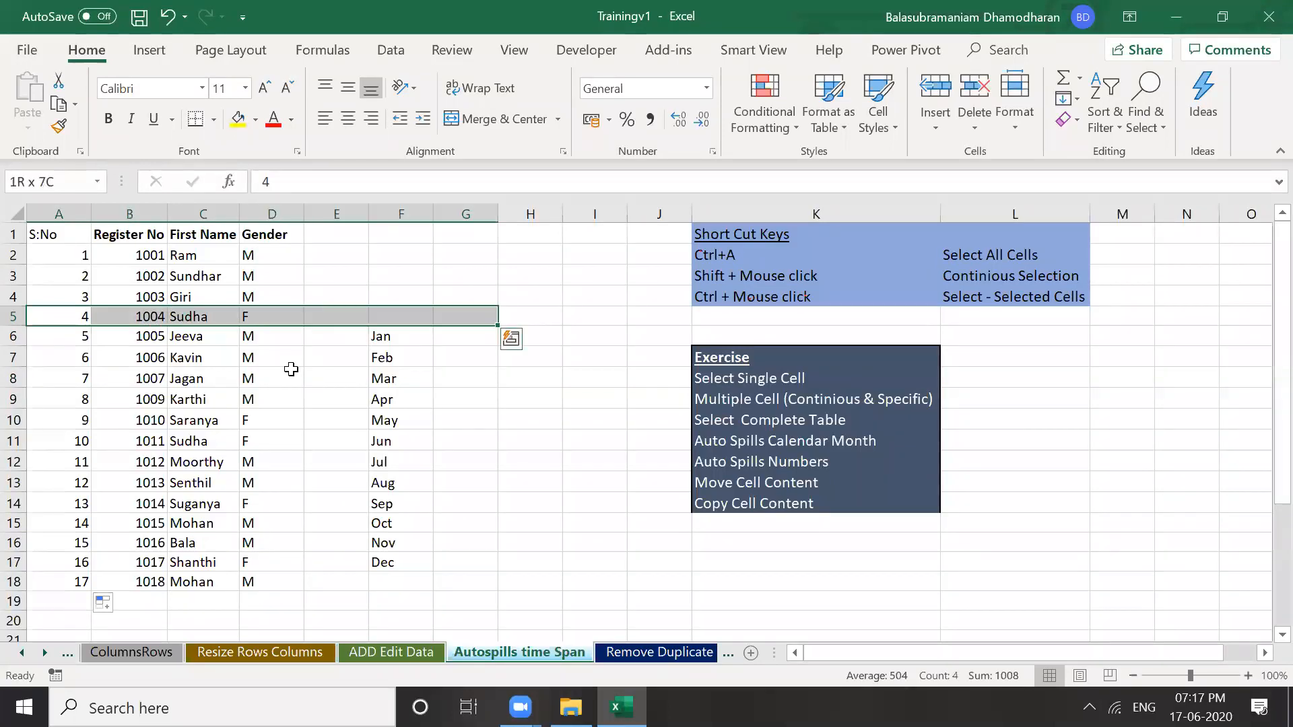
click(366, 375)
click(403, 213)
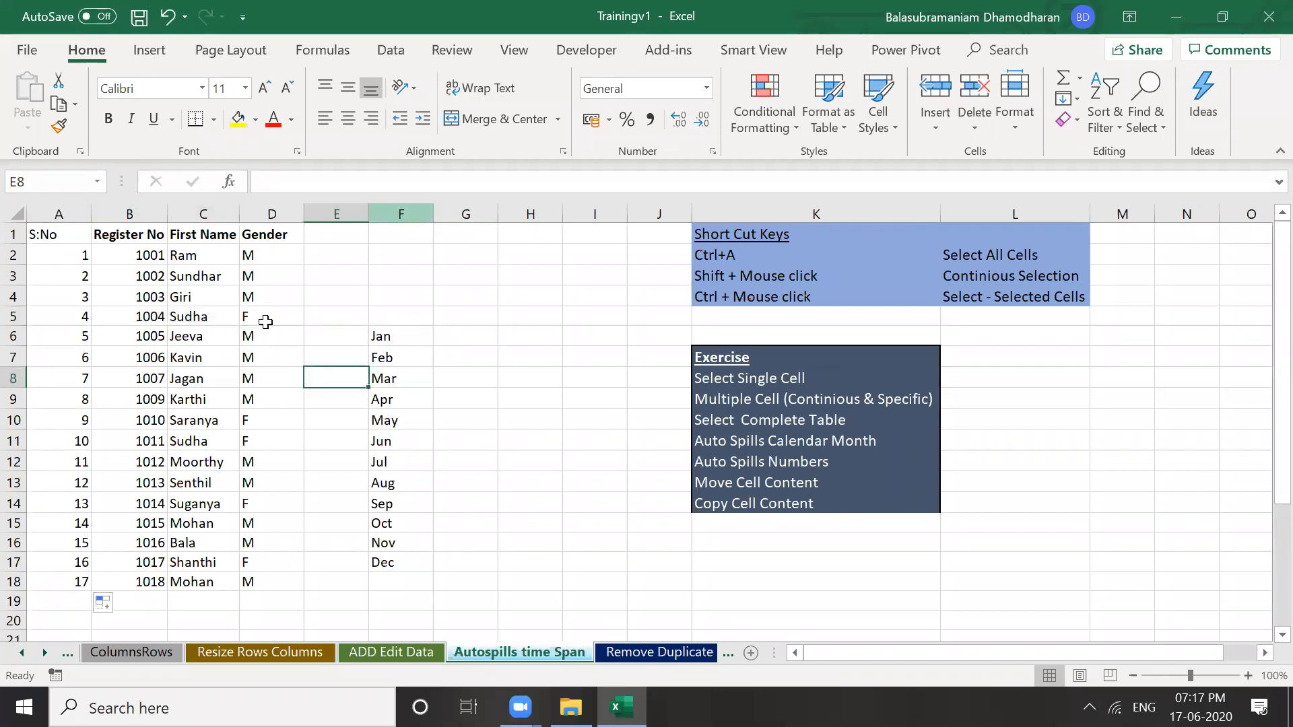
click(272, 316)
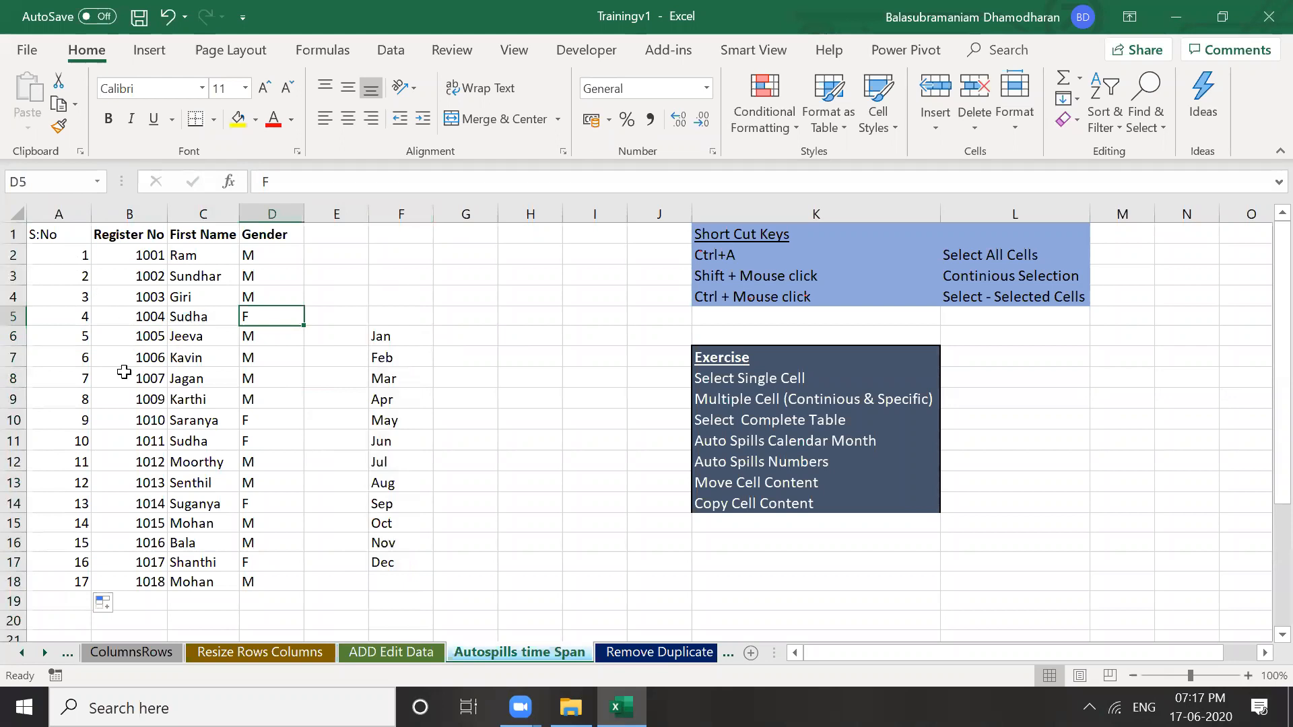
key(Left)
key(Left)
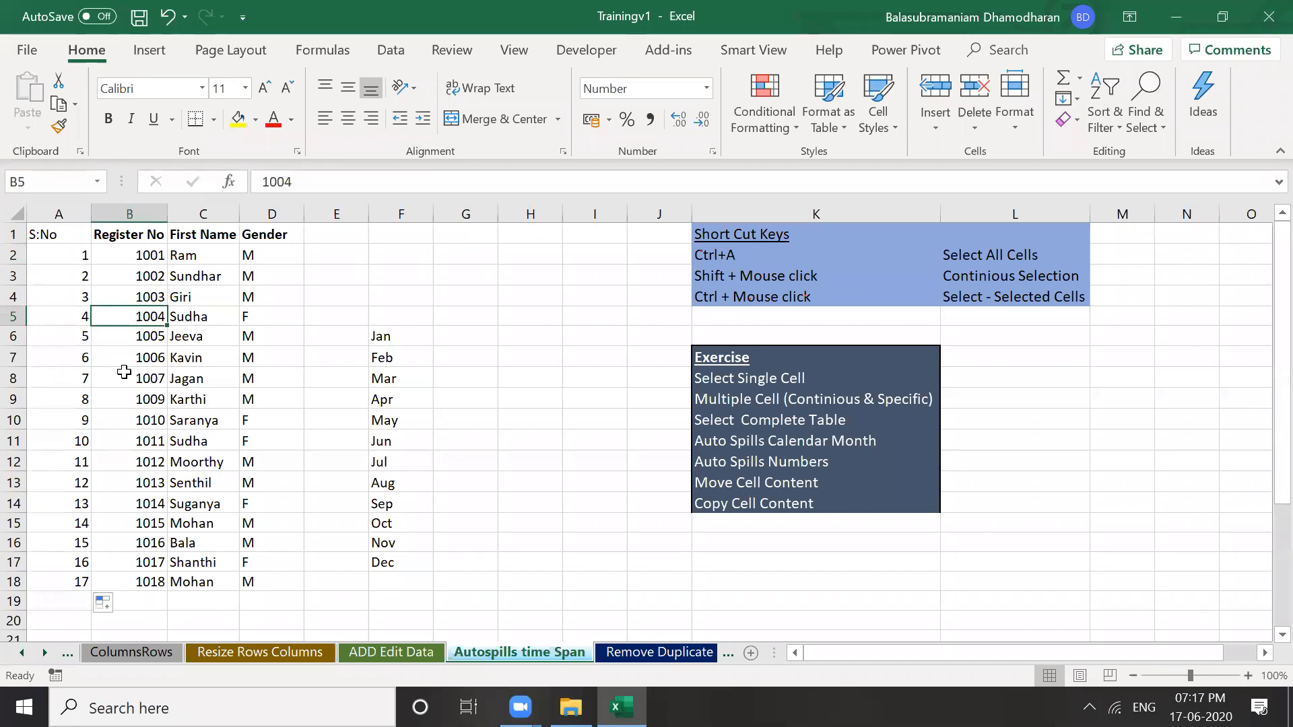
key(ctrl+a)
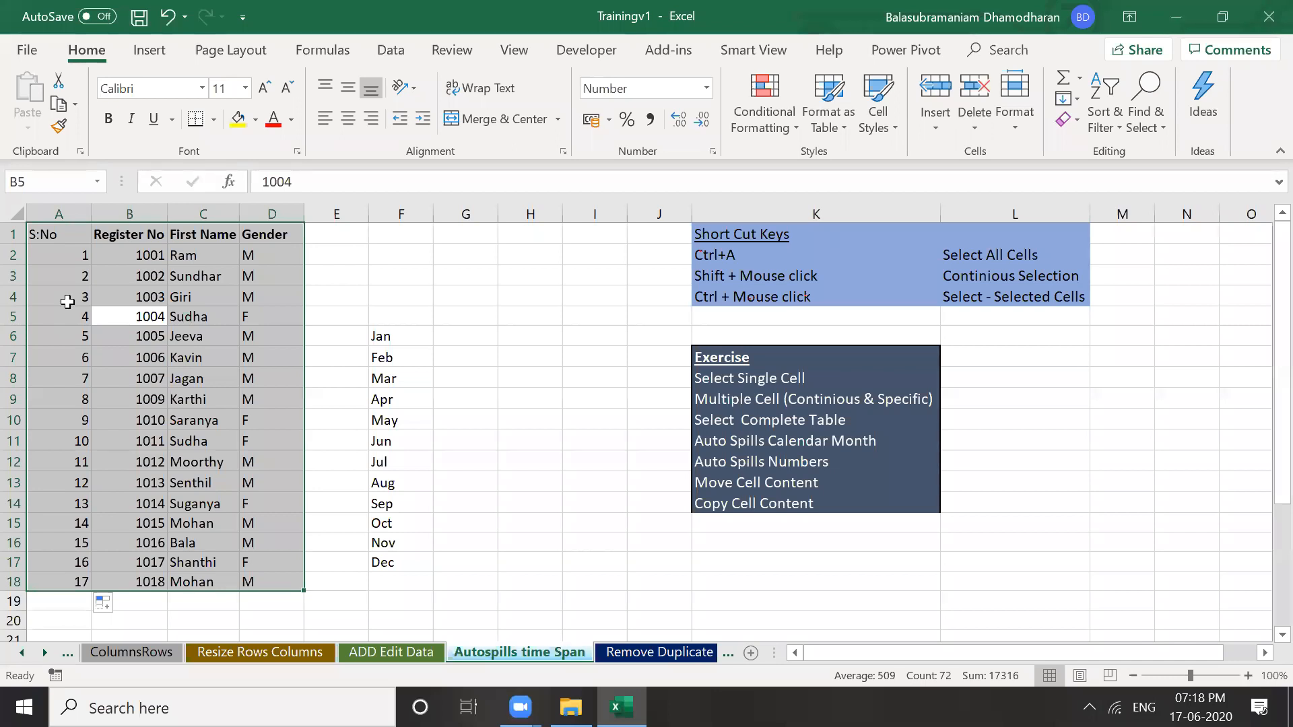
click(257, 419)
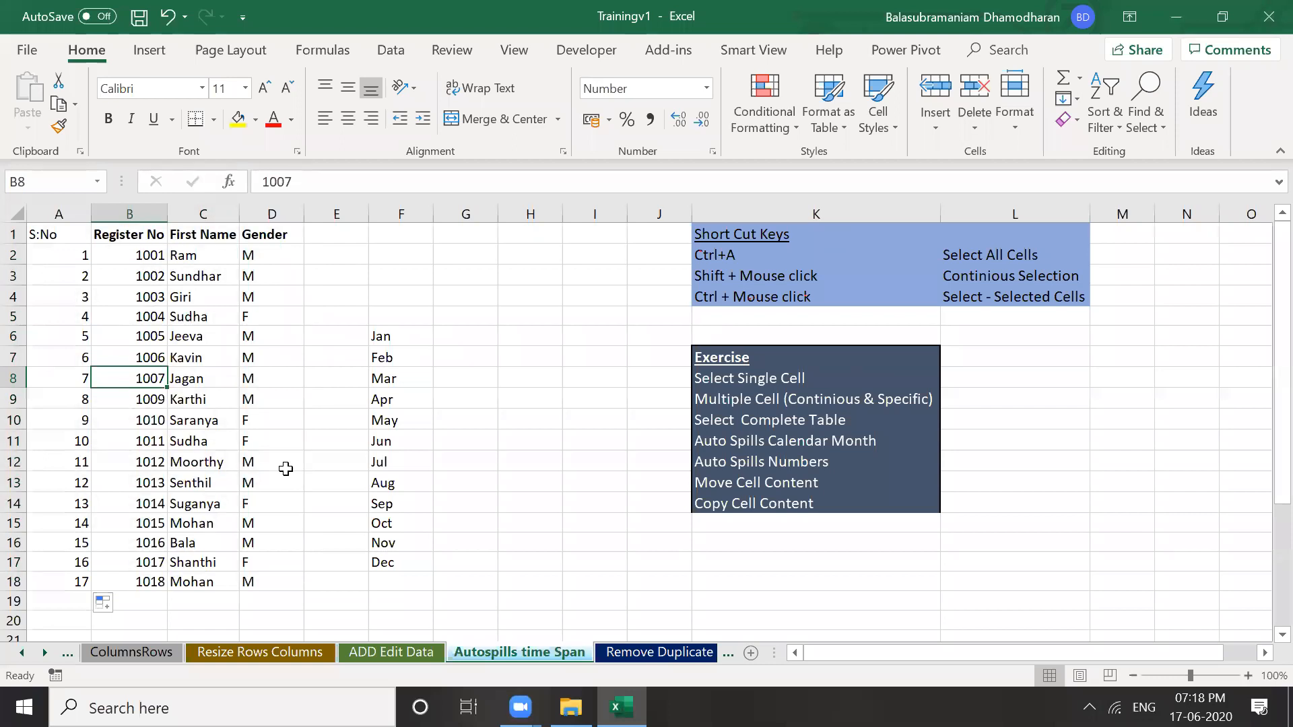
key(ctrl+a)
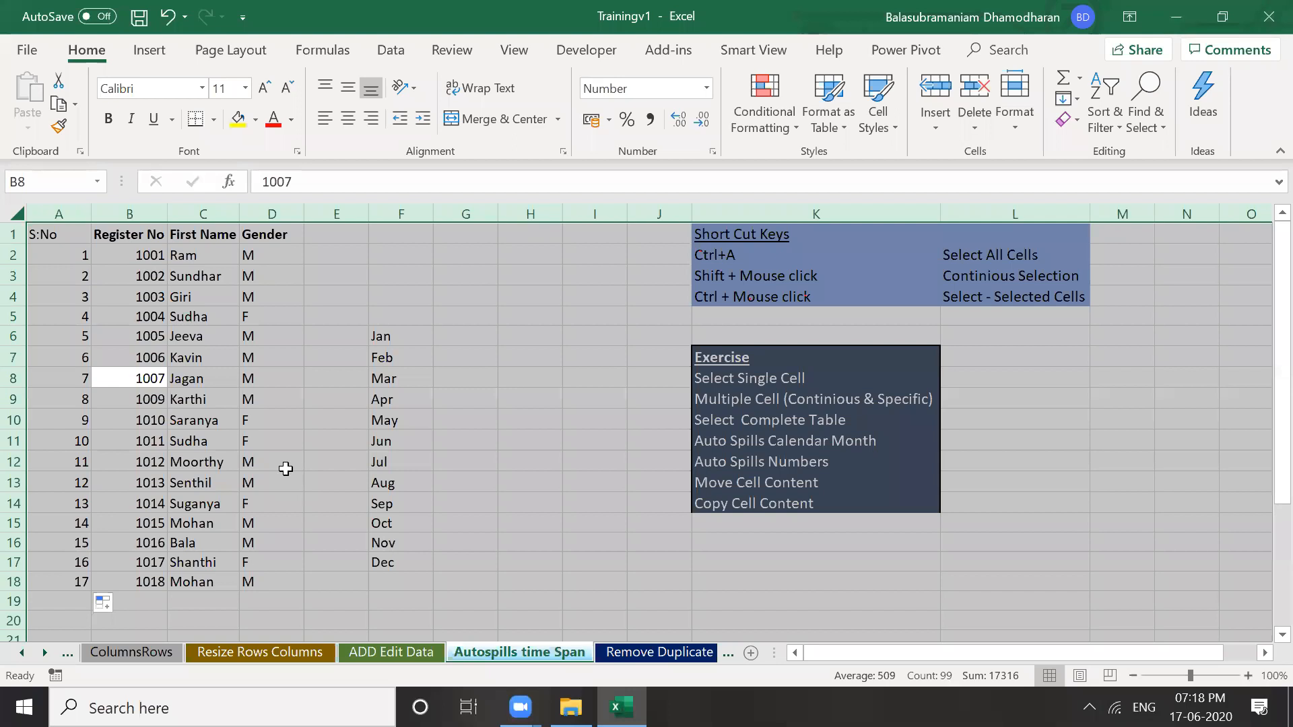
click(336, 441)
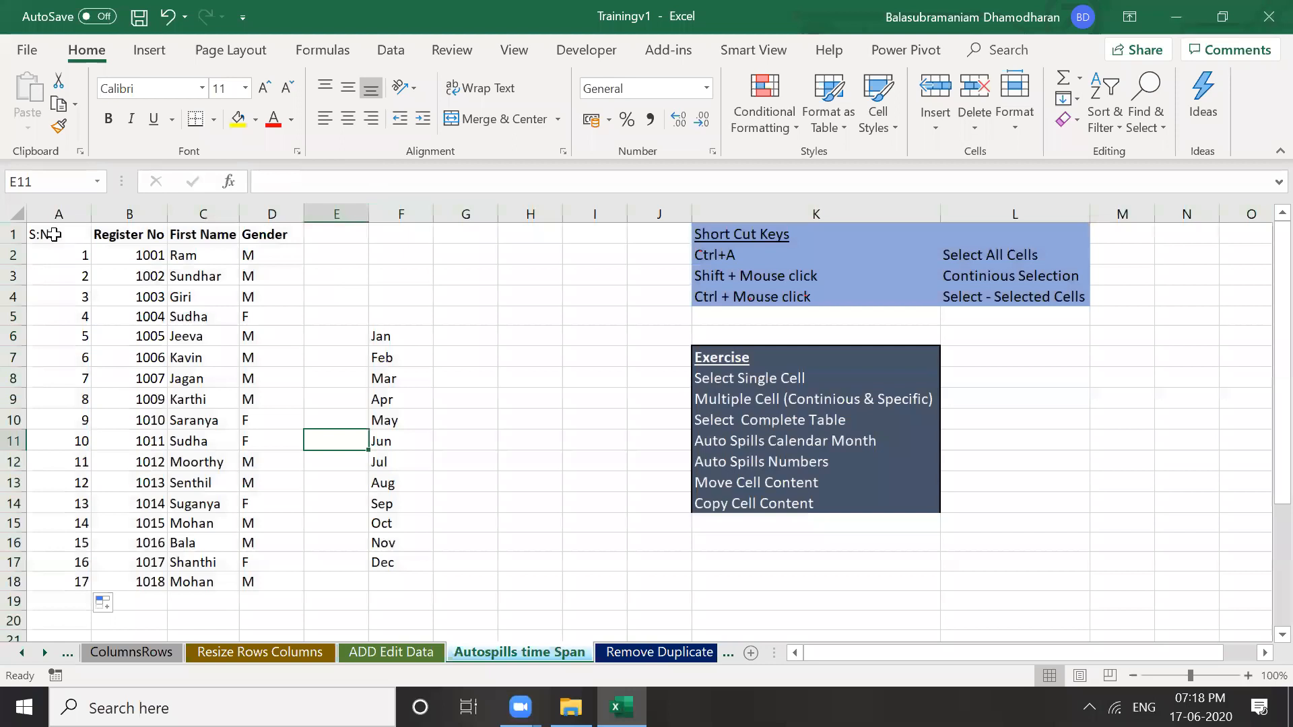
click(30, 235)
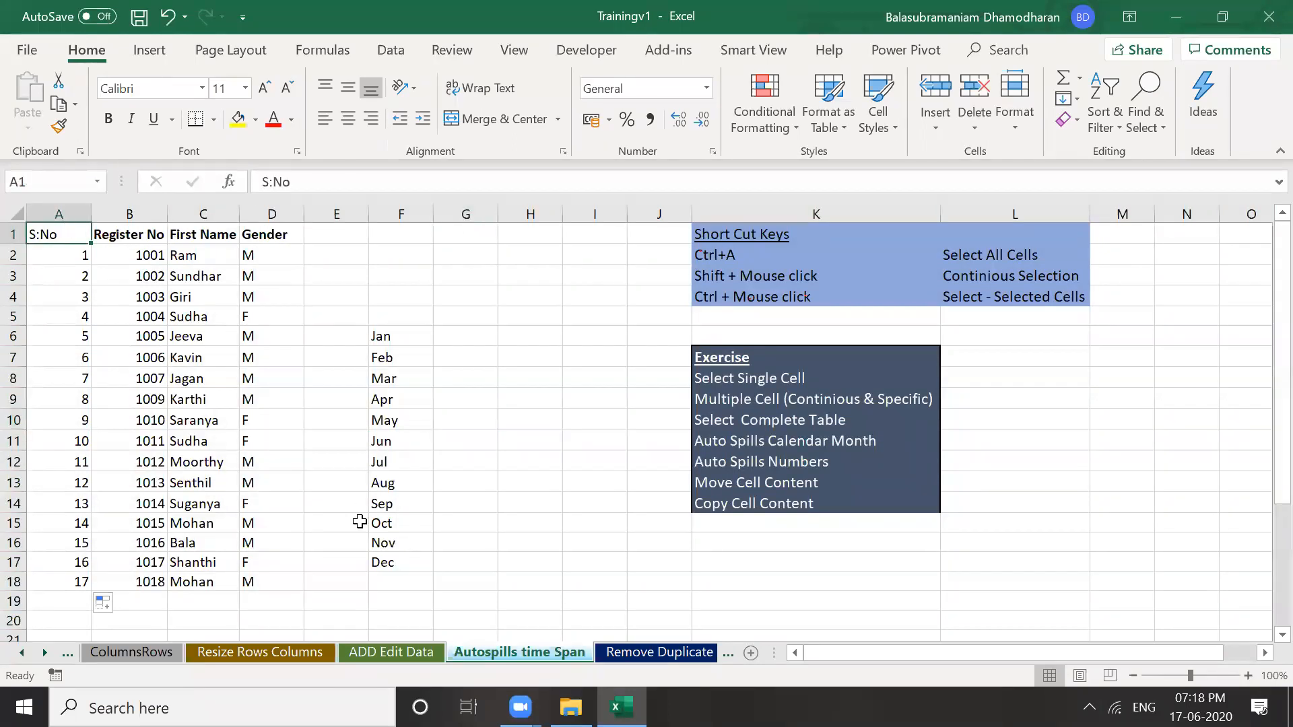
shift+click(274, 584)
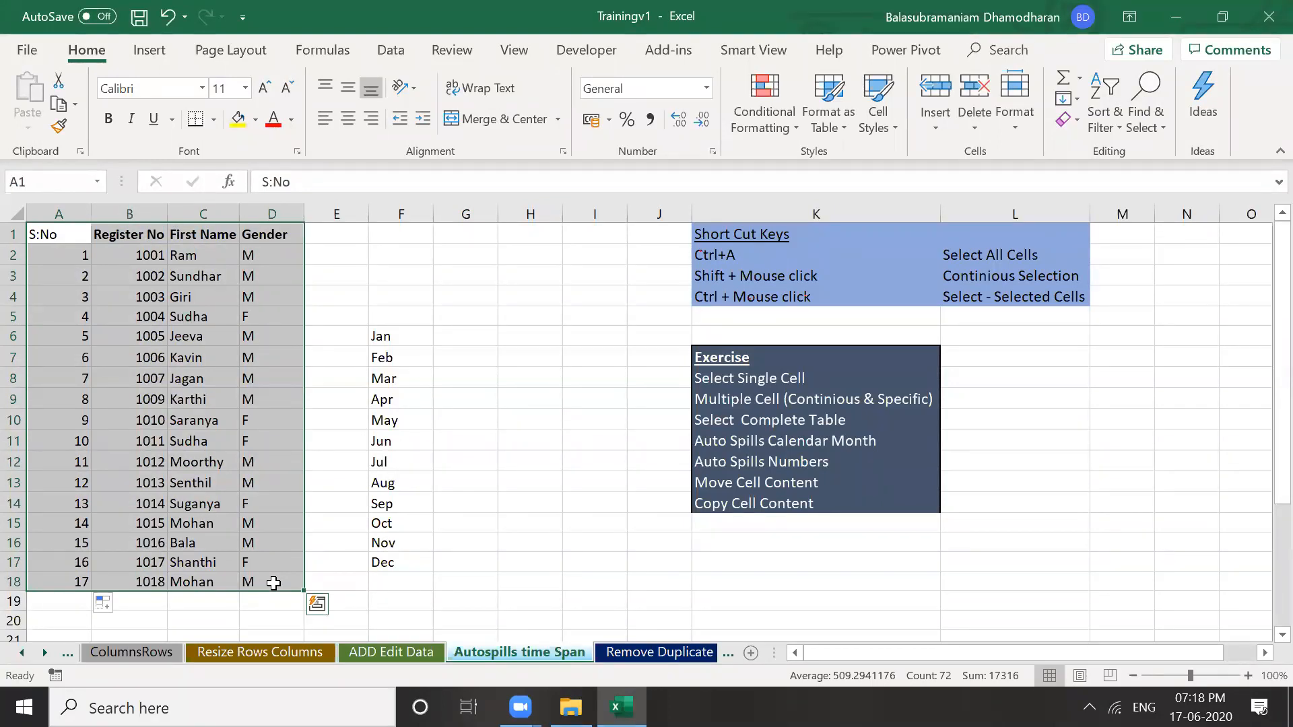
click(412, 212)
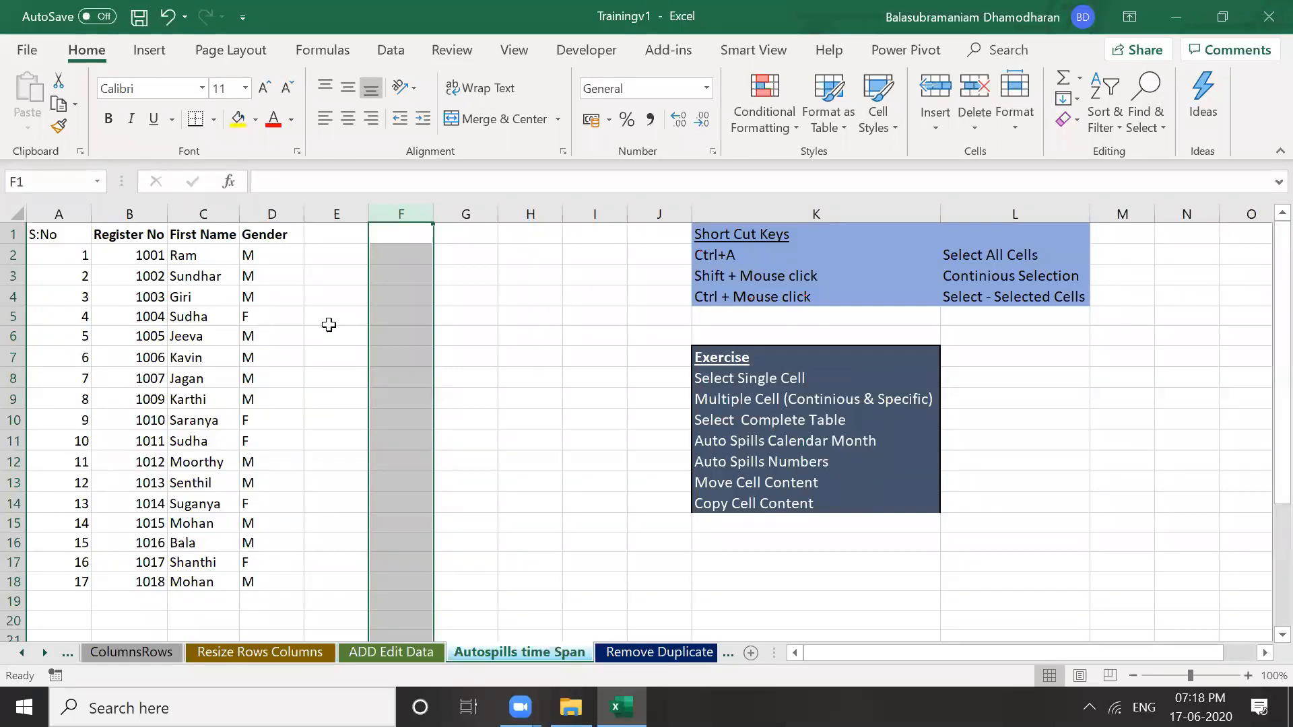
key(Left)
key(Left)
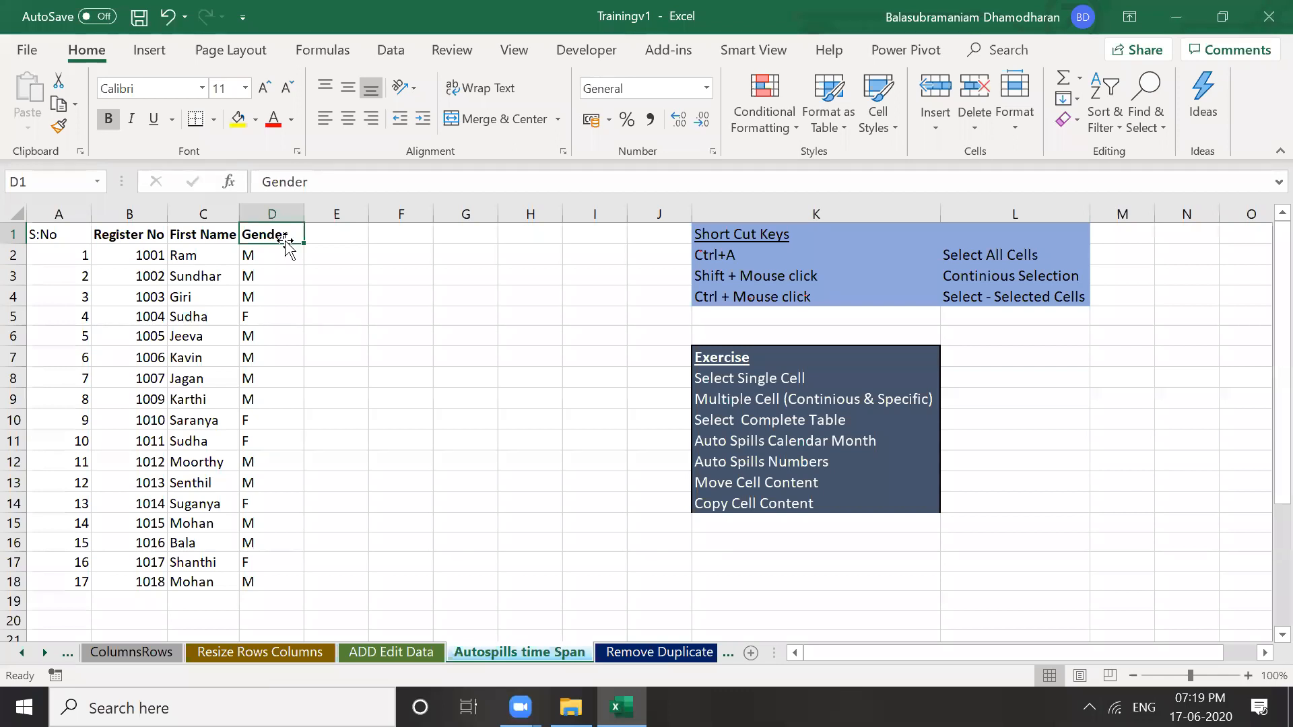
key(shift+Down)
key(shift+Down)
key(shift+Down)
key(shift+Down)
key(shift+Down)
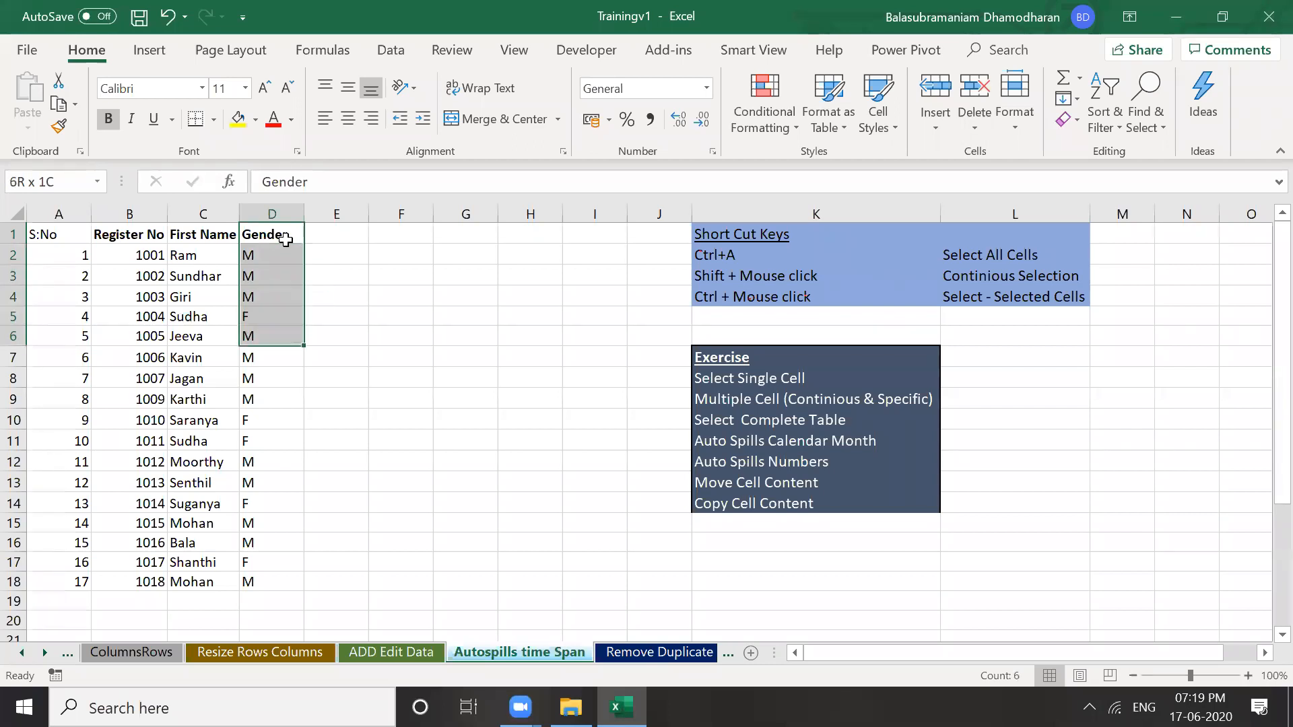
key(shift+Down)
key(shift+Down)
key(shift+Down)
key(shift+Down)
key(shift+Down)
key(shift+Down)
key(shift+Down)
key(shift+Down)
key(shift+Down)
key(shift+Down)
key(shift+Down)
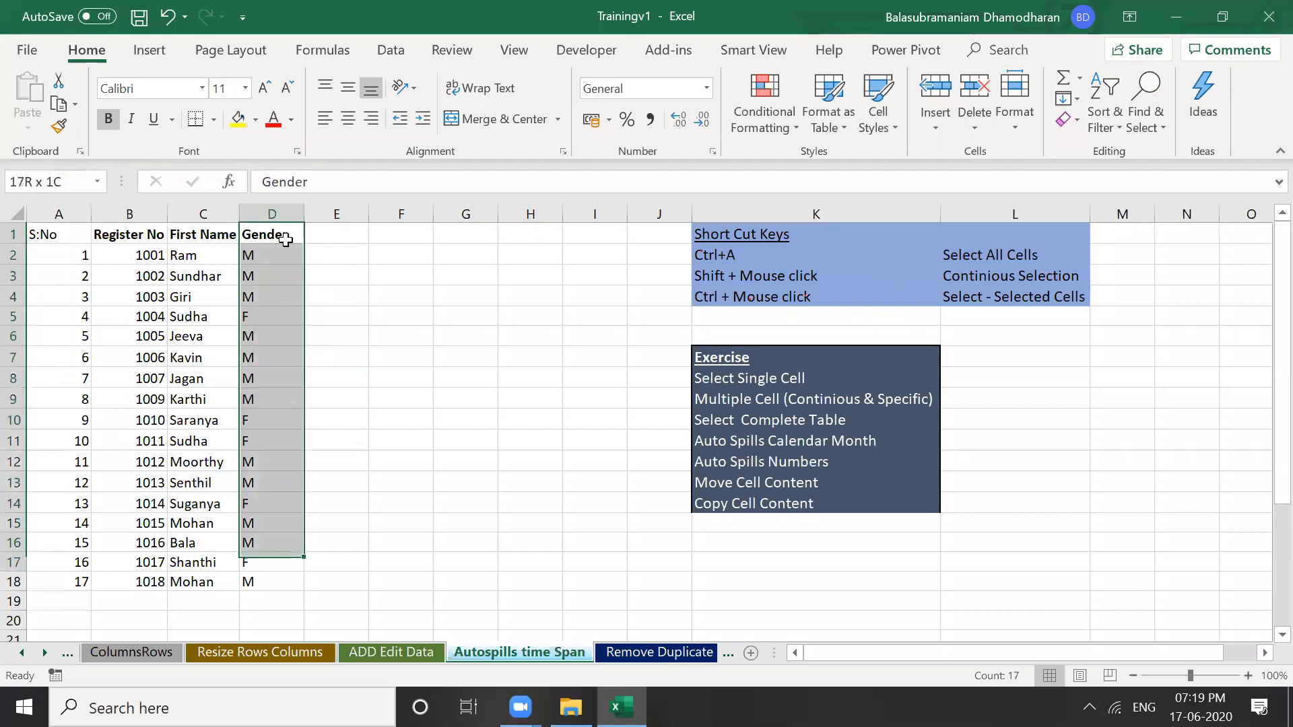
key(shift+Down)
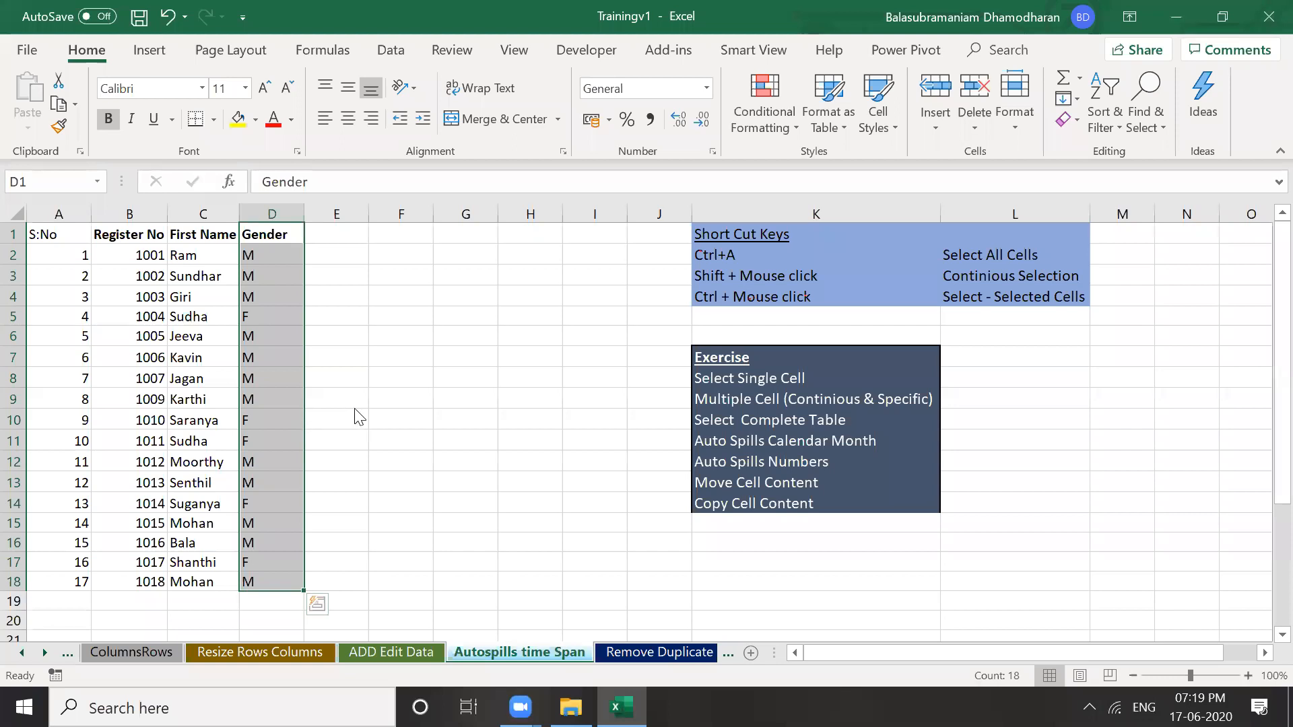
Try moving the Gender column to H and filling it into E, undoing both attempts
drag(507, 403, 530, 398)
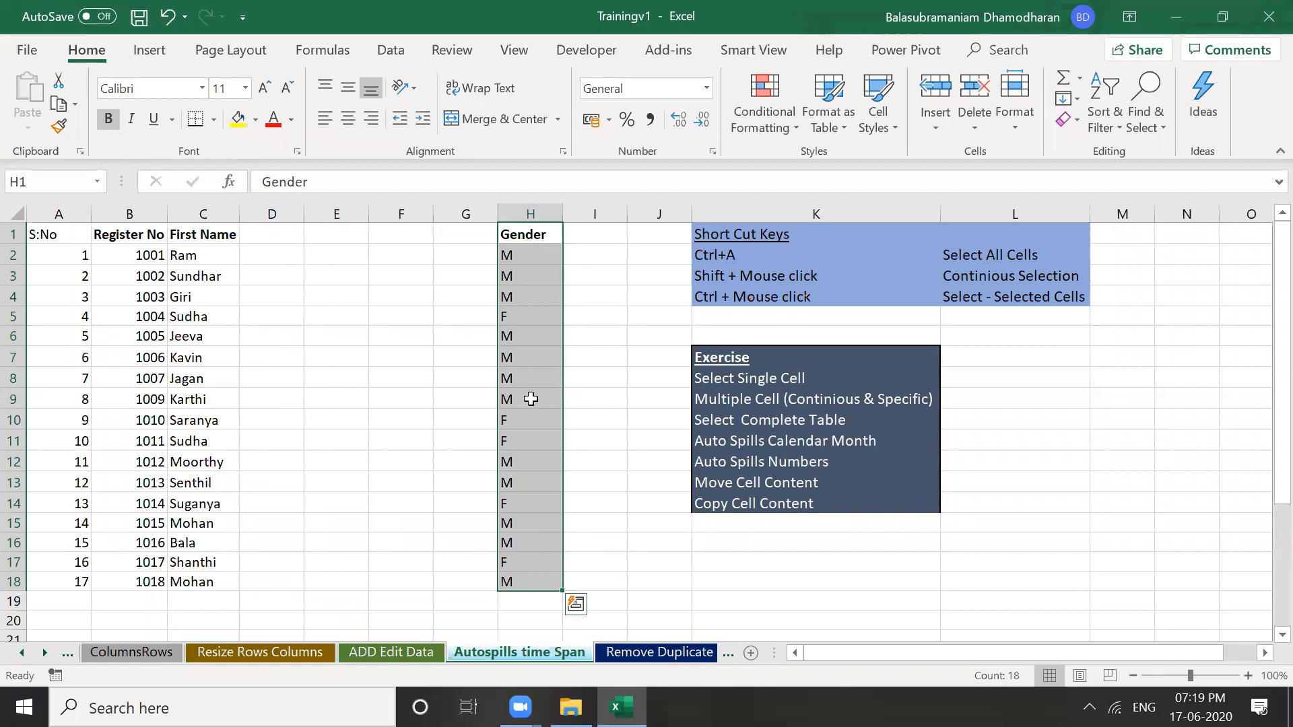
key(ctrl+z)
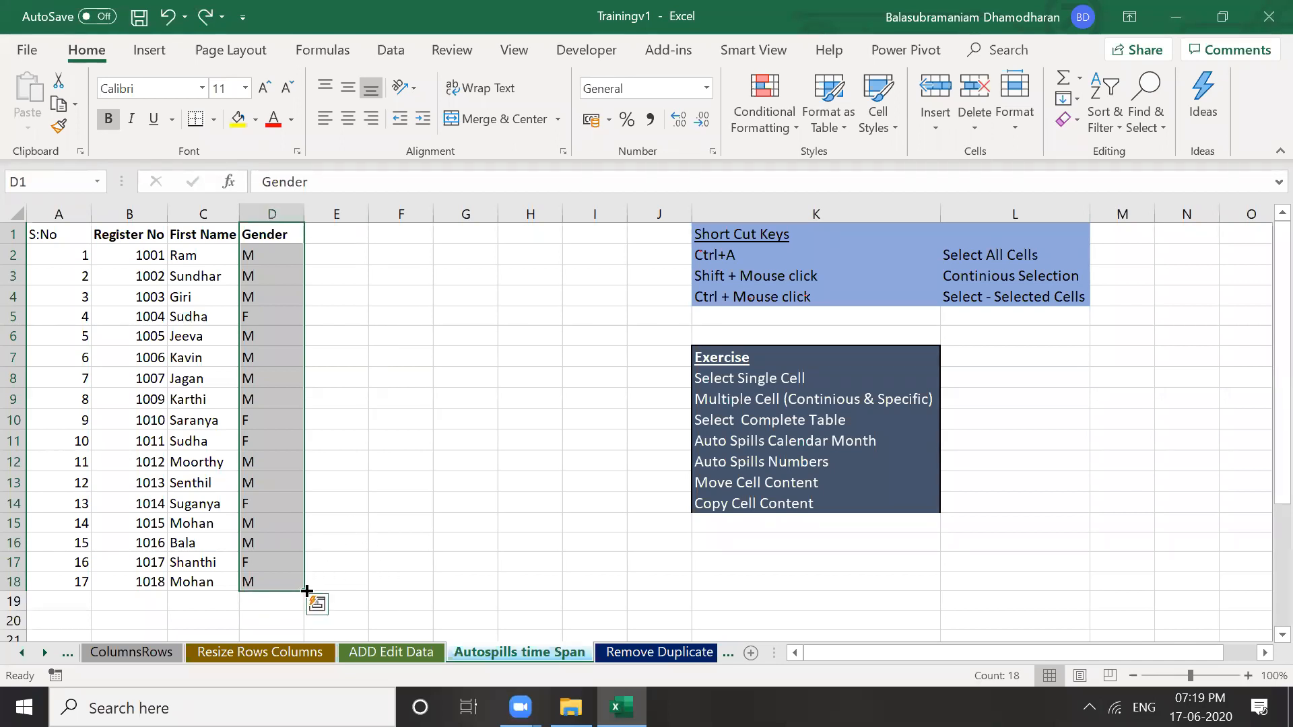
drag(306, 583, 342, 581)
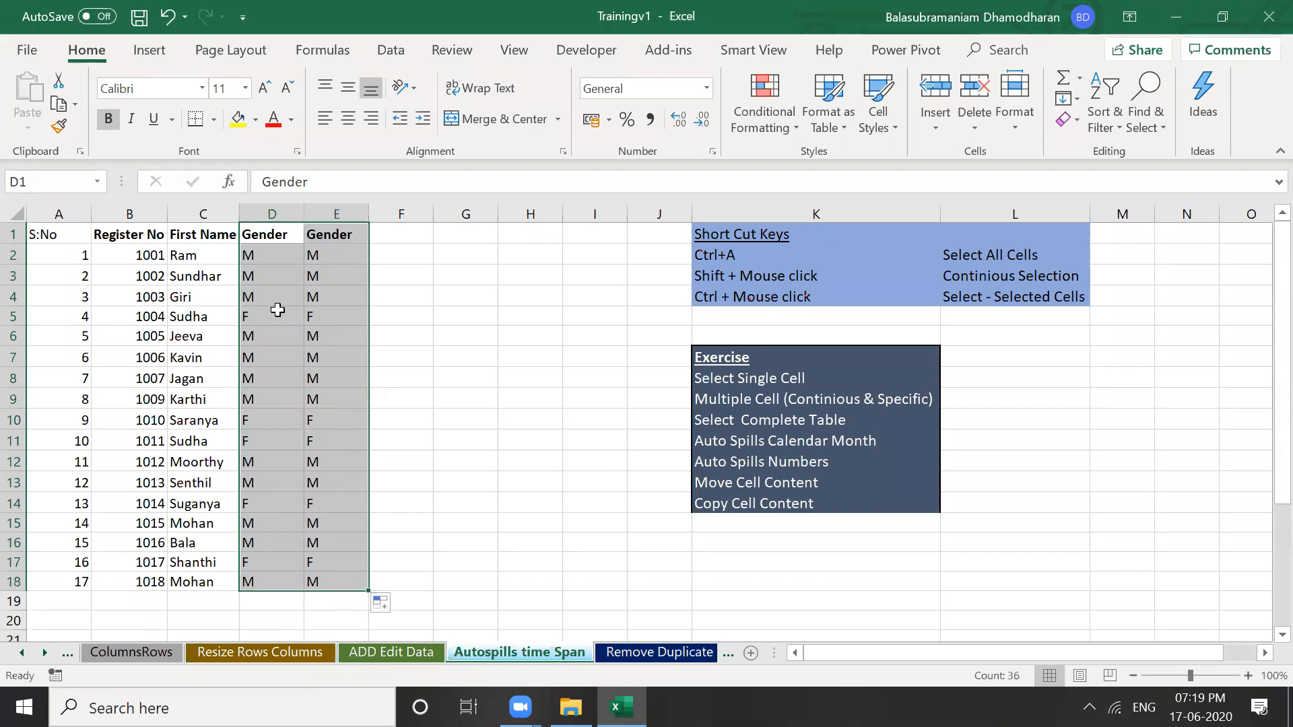
key(ctrl+z)
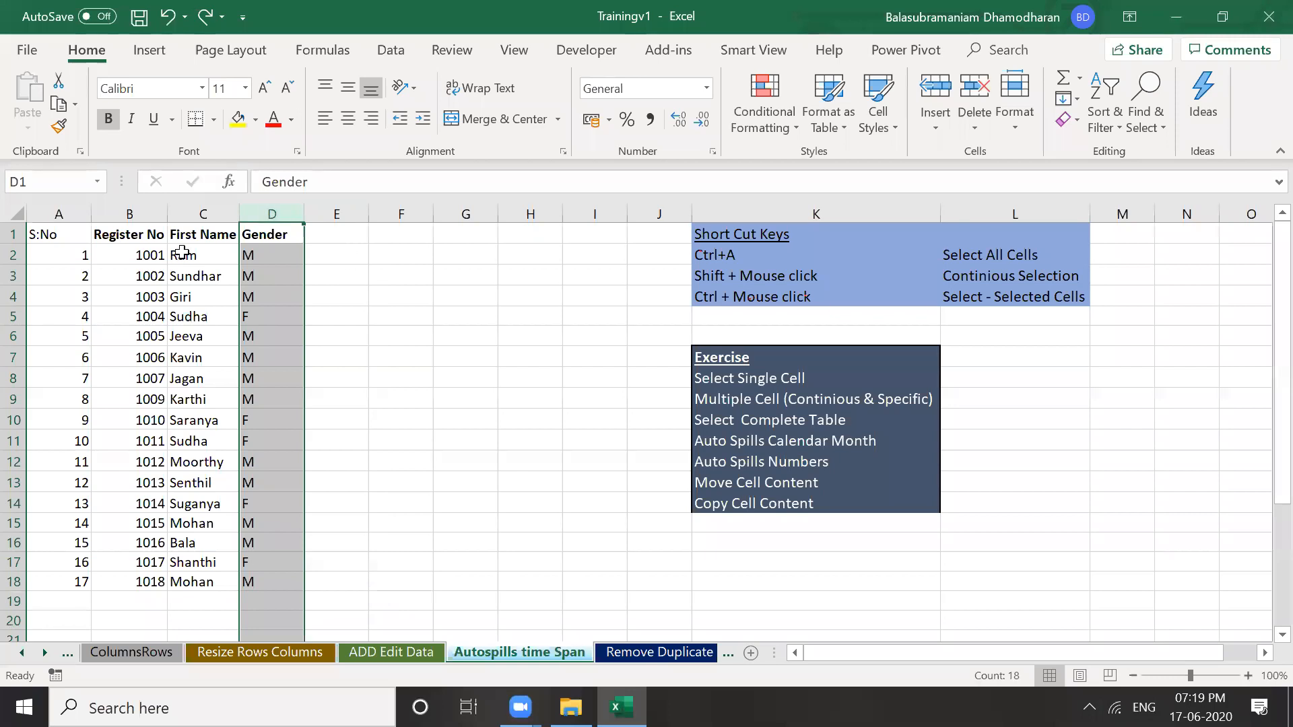
Select the Gender cells D1:D18 and drag-fill them into column E
click(342, 272)
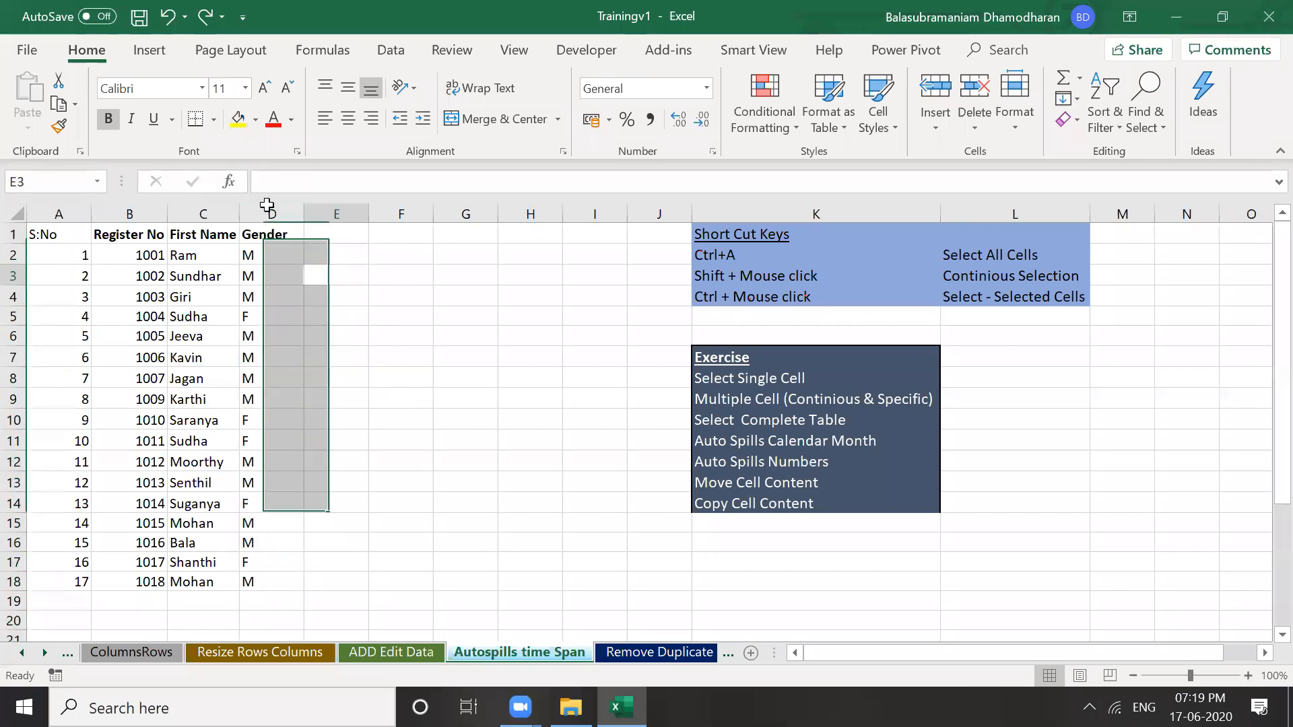
key(Up)
key(Up)
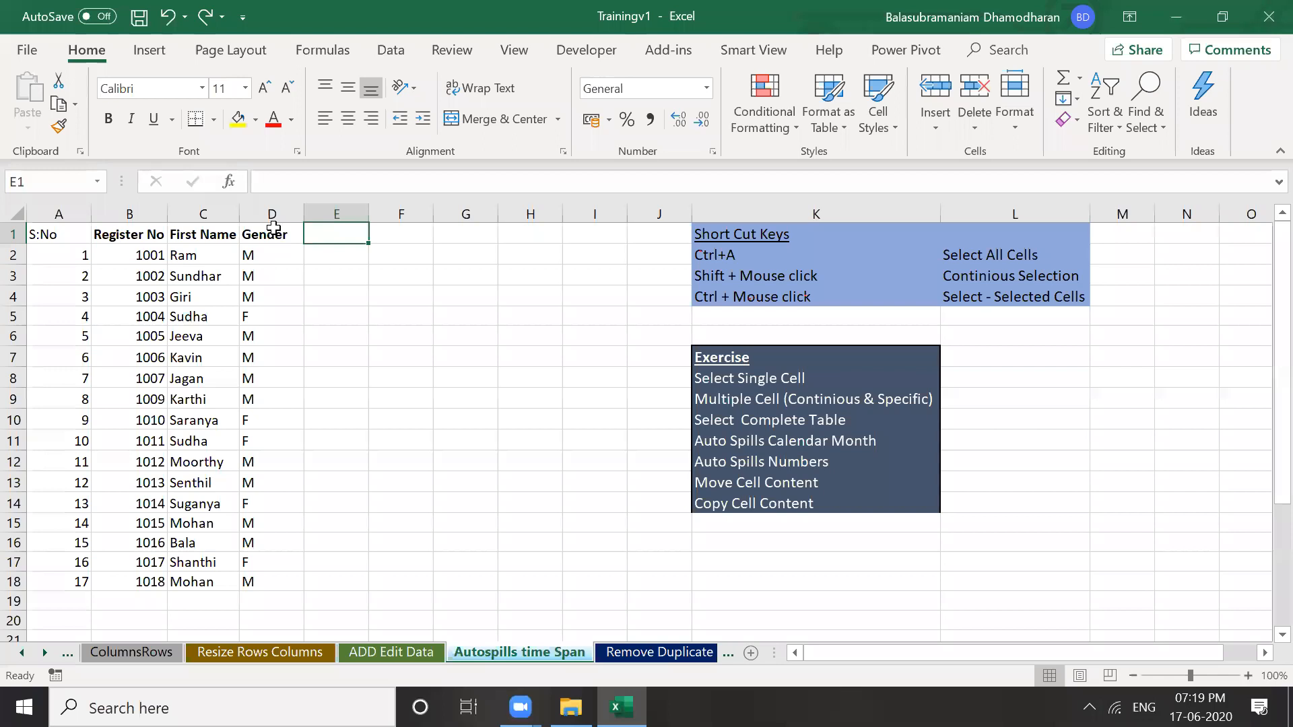
click(273, 227)
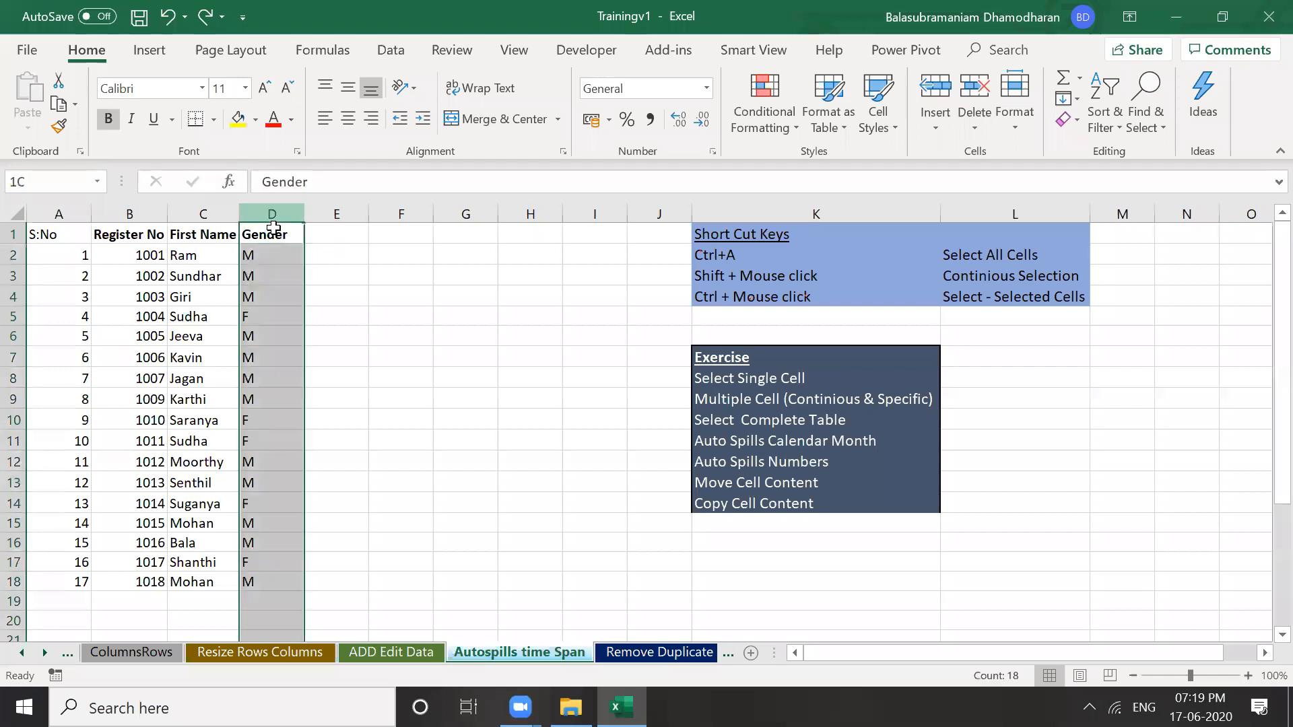
key(shift+Down)
key(shift+Down)
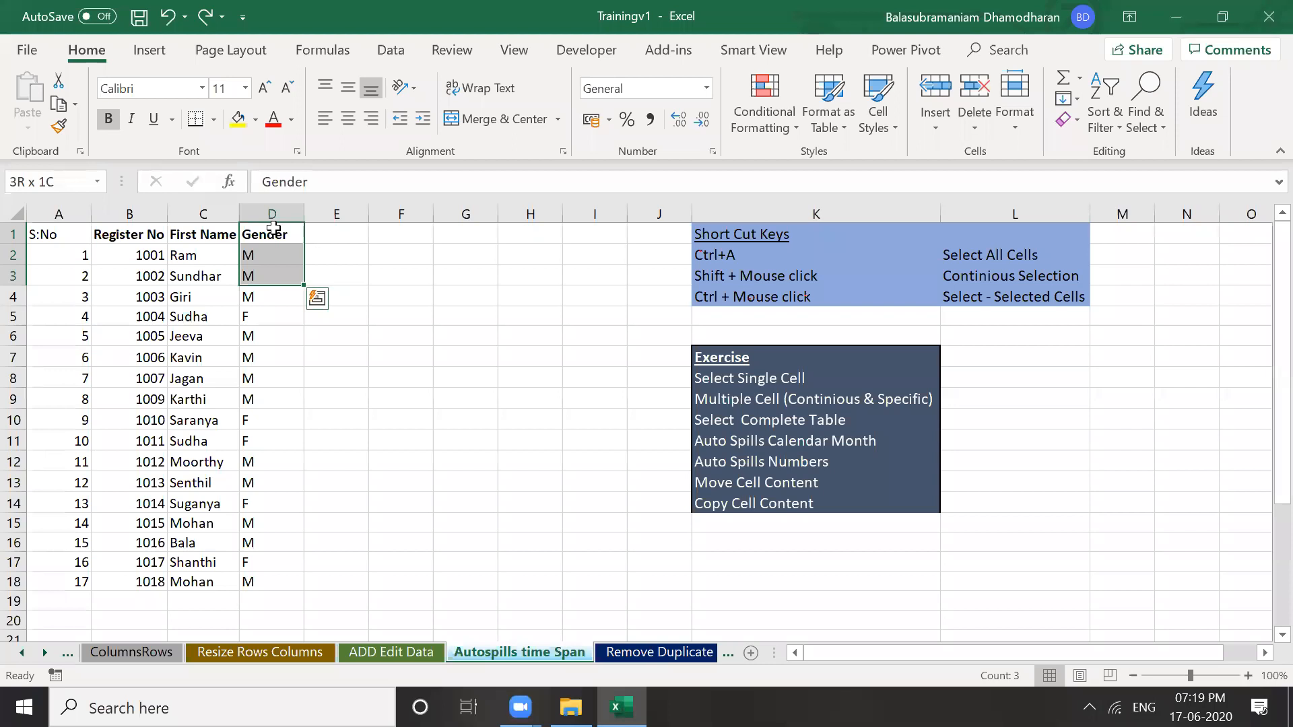
shift+click(302, 580)
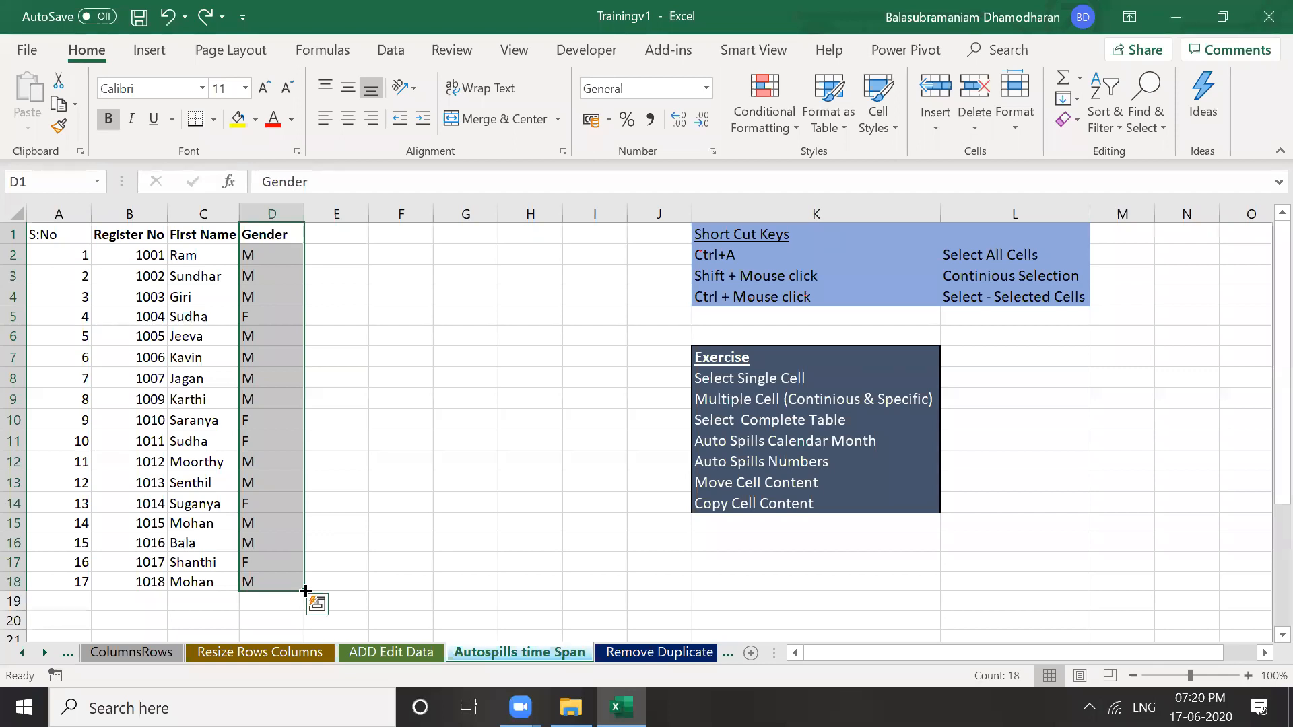
drag(305, 590, 353, 591)
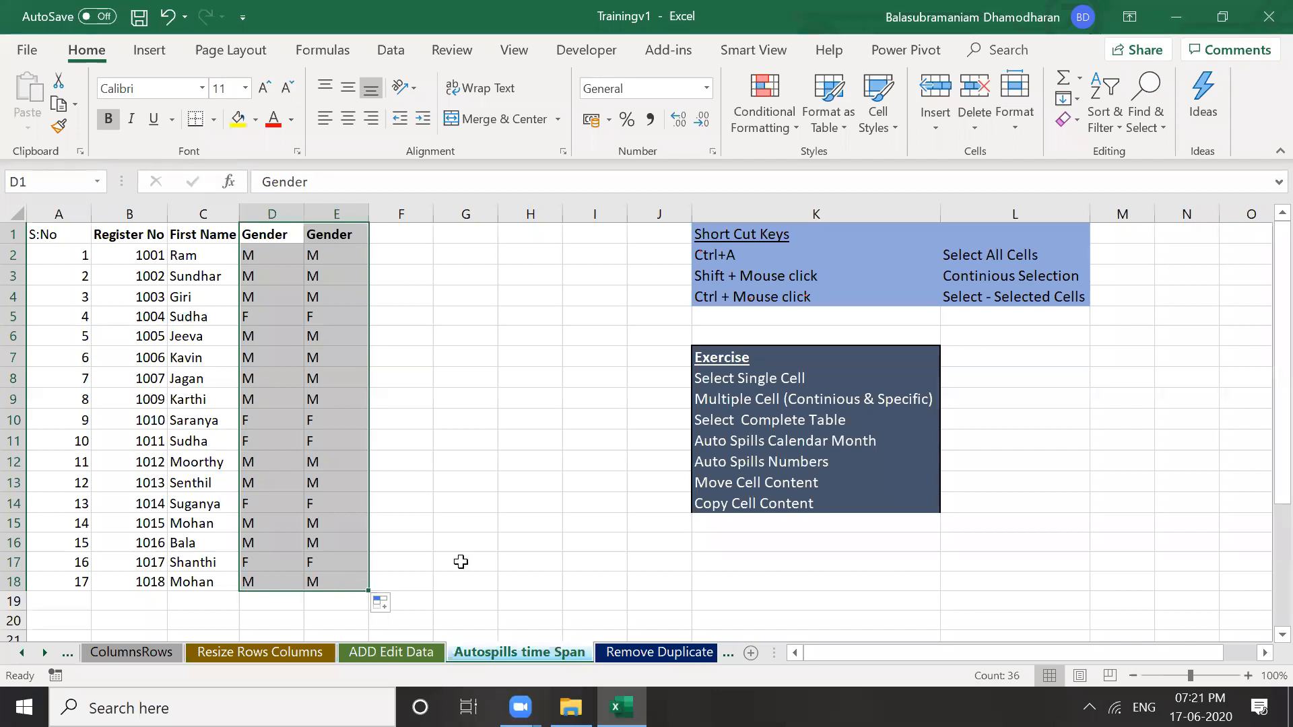
click(535, 575)
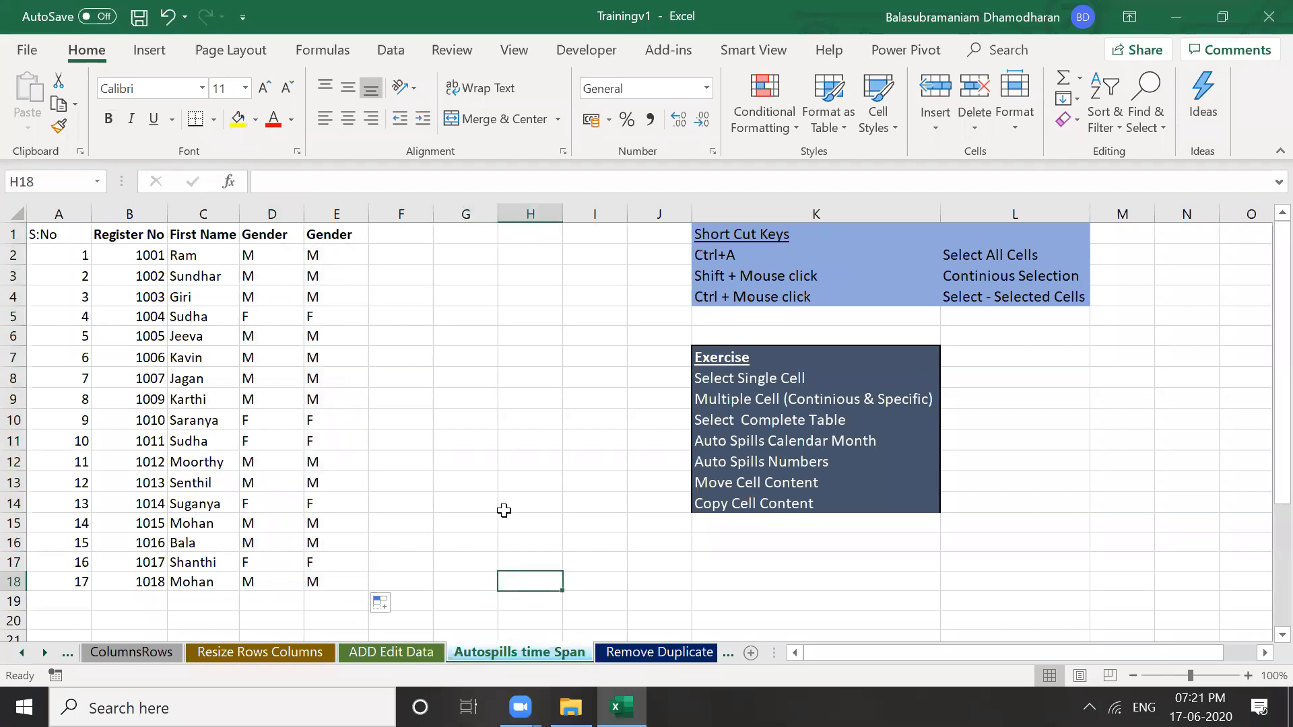
key(ctrl+Page_Down)
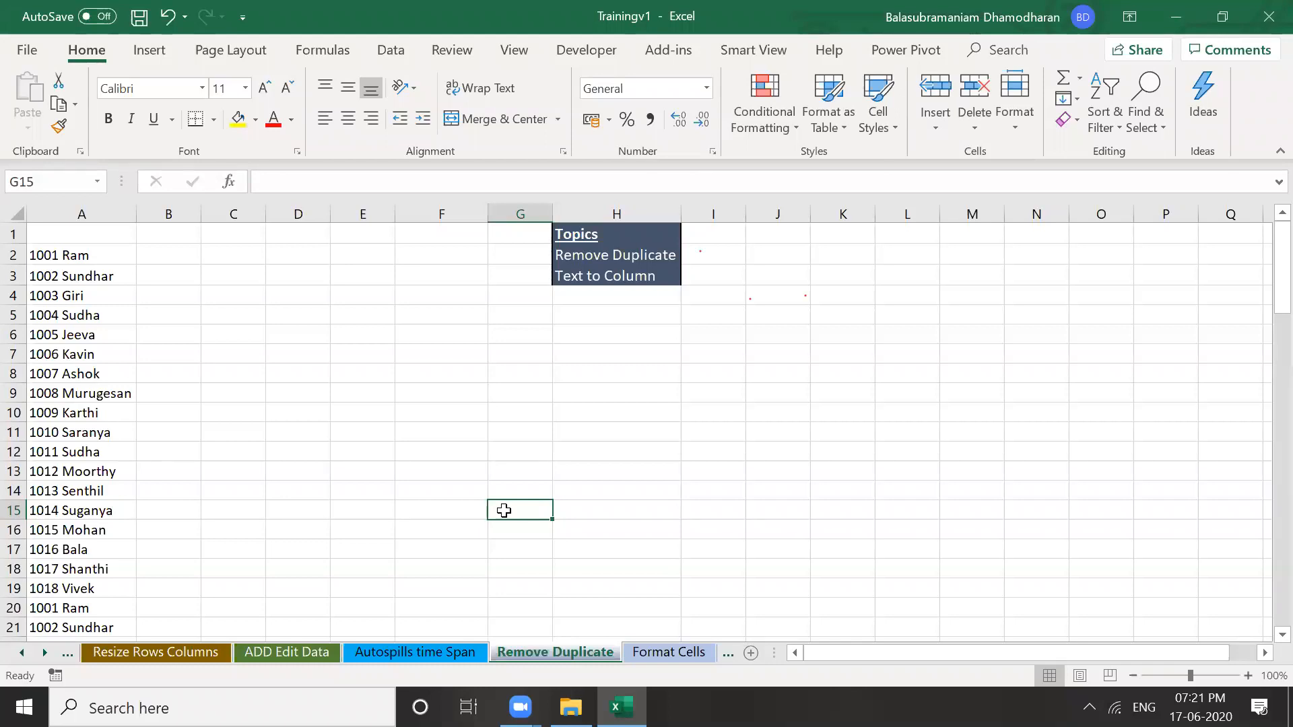
click(87, 255)
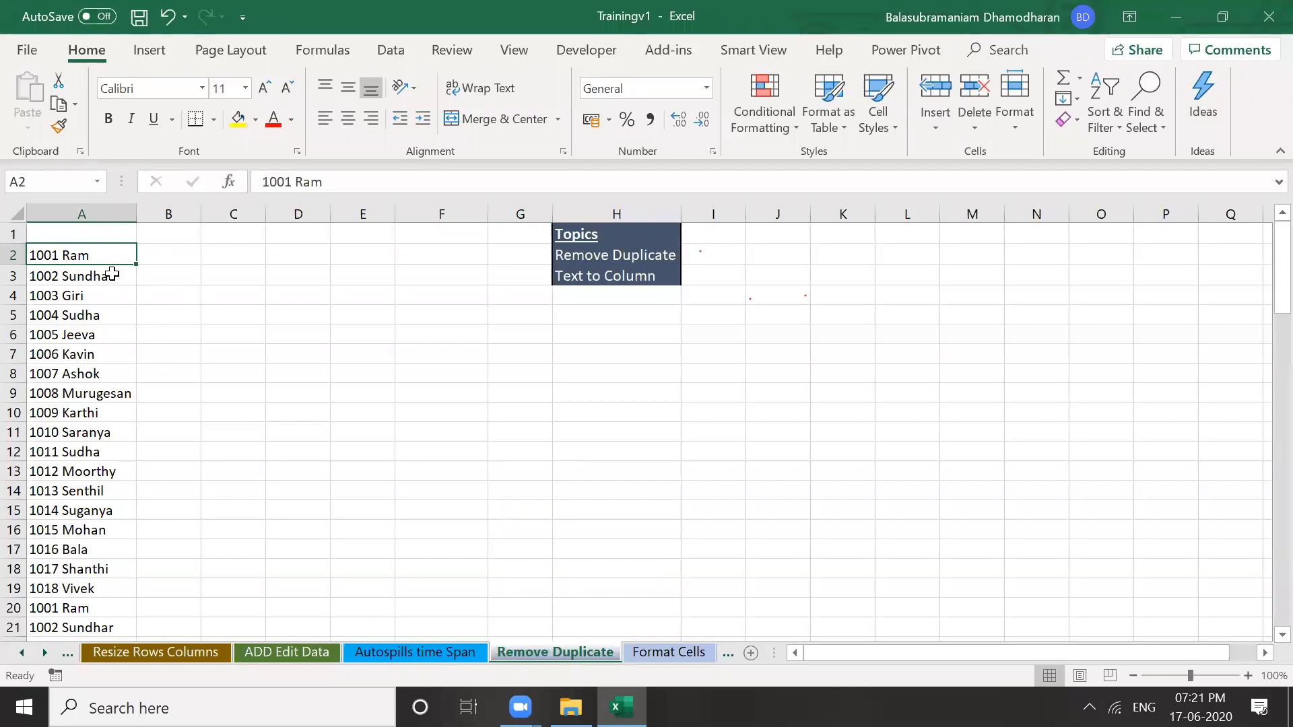
click(104, 606)
key(Down)
key(Down)
key(Down)
key(Down)
key(Down)
key(Down)
key(Down)
key(Down)
key(Down)
key(Down)
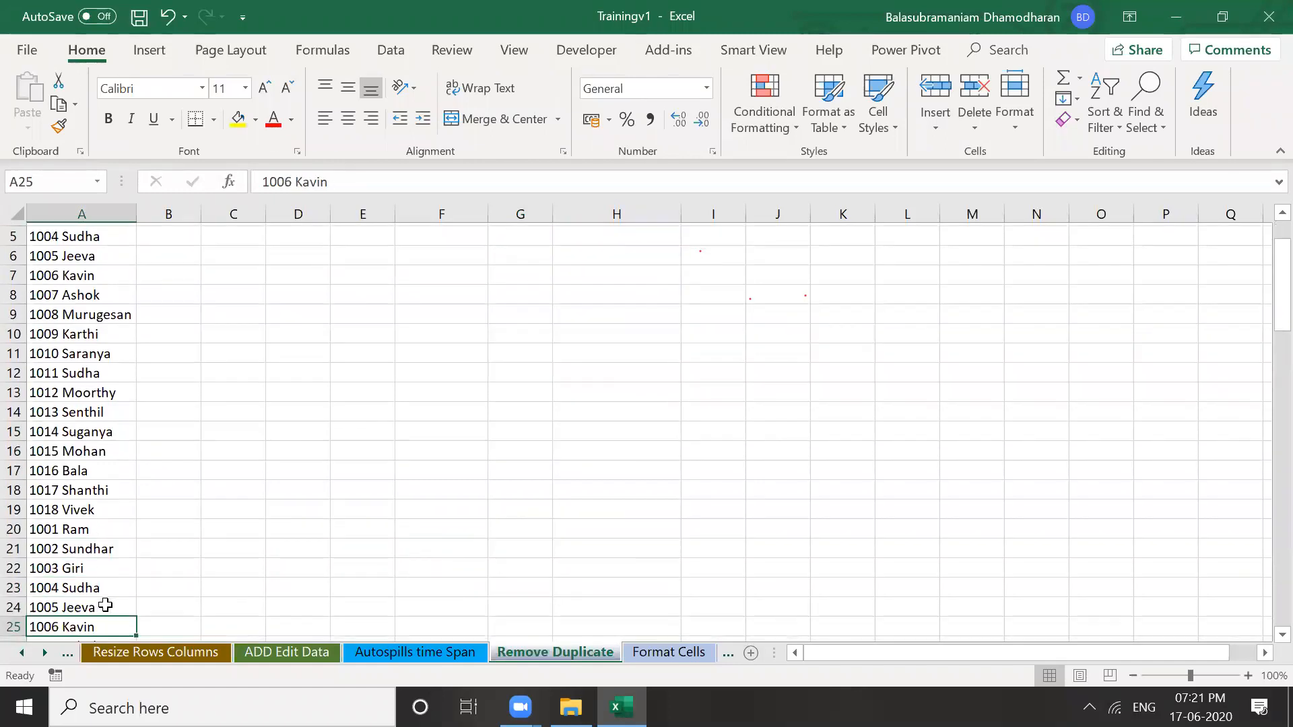
key(Down)
key(Down)
key(Down)
key(Down)
key(Down)
key(Down)
key(Down)
key(Down)
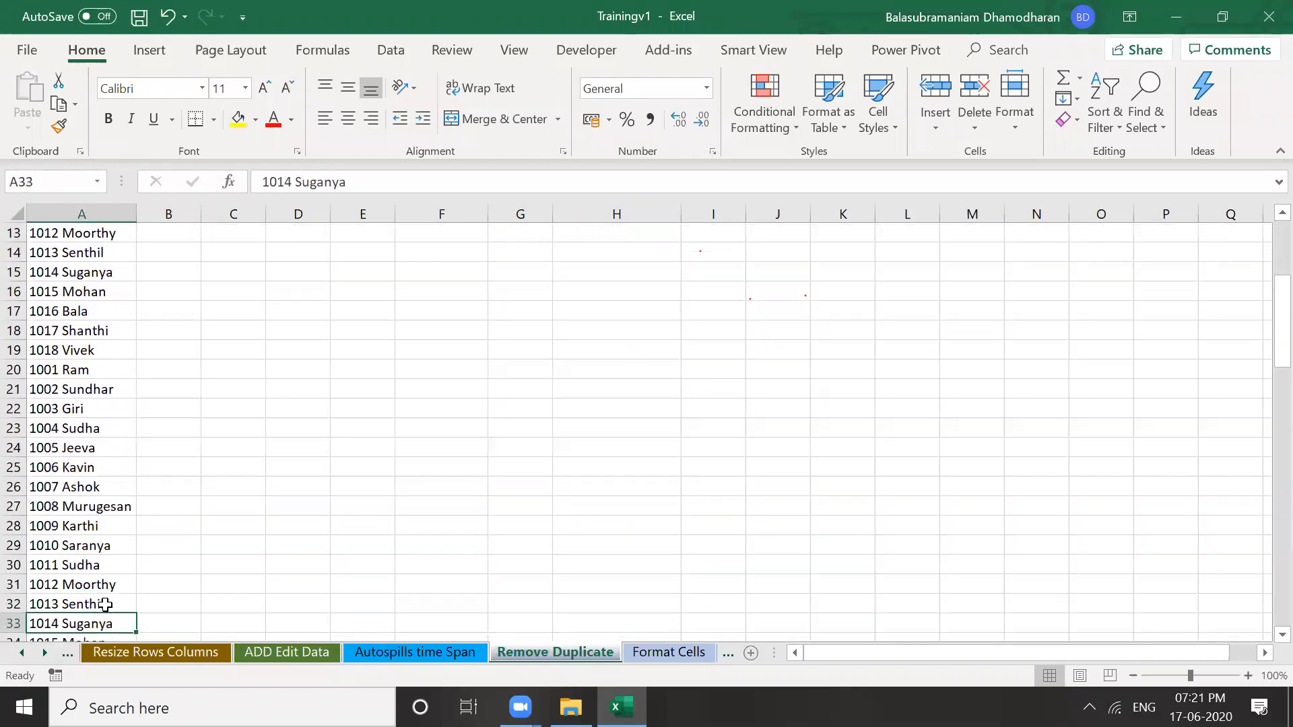
key(Up)
key(Up)
key(Up)
key(Up)
key(Up)
key(Up)
key(Up)
key(Up)
key(Up)
key(Up)
key(Up)
key(Up)
key(Up)
key(Up)
key(Up)
key(Up)
key(Up)
key(Up)
key(Up)
key(Up)
key(Up)
key(Up)
key(Up)
key(Up)
key(Up)
key(Up)
key(Down)
key(Down)
key(Down)
key(Down)
key(Down)
key(Down)
key(Down)
key(Down)
key(Down)
key(Down)
key(Down)
key(Down)
key(Down)
key(Down)
key(Down)
key(Down)
key(Down)
key(Down)
key(Down)
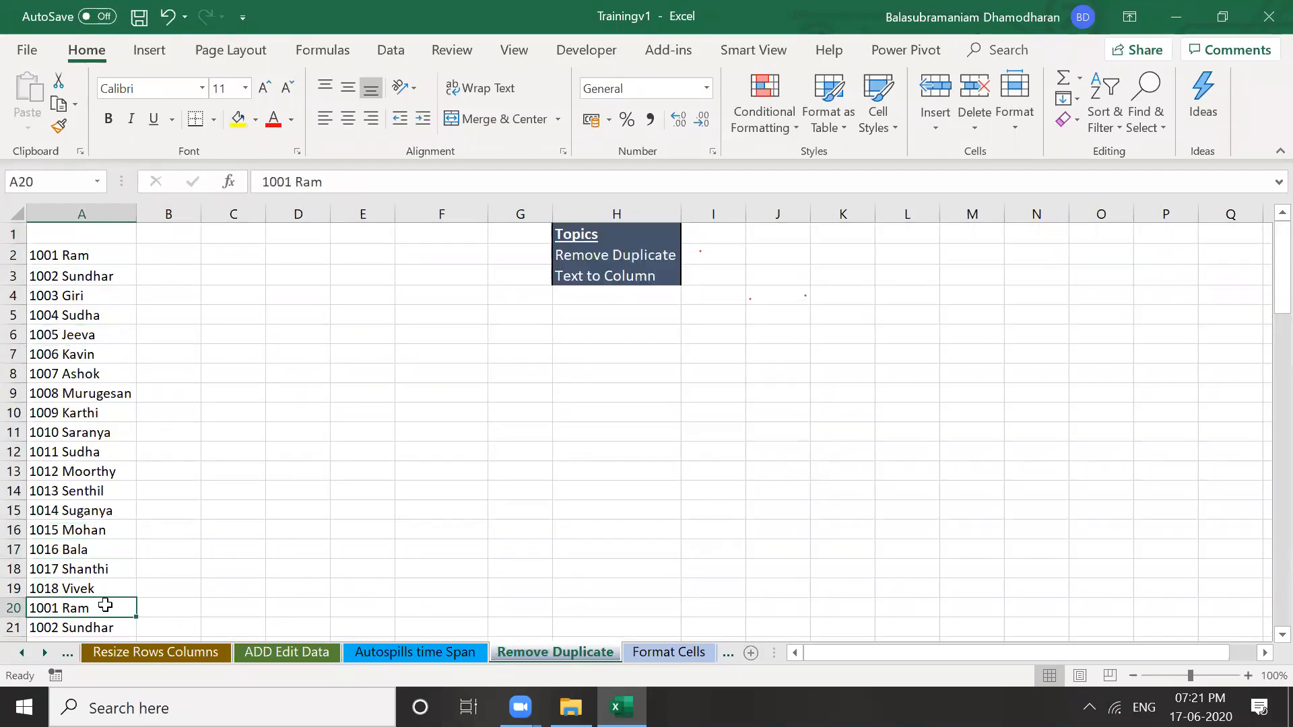
key(Delete)
key(ctrl+z)
key(Down)
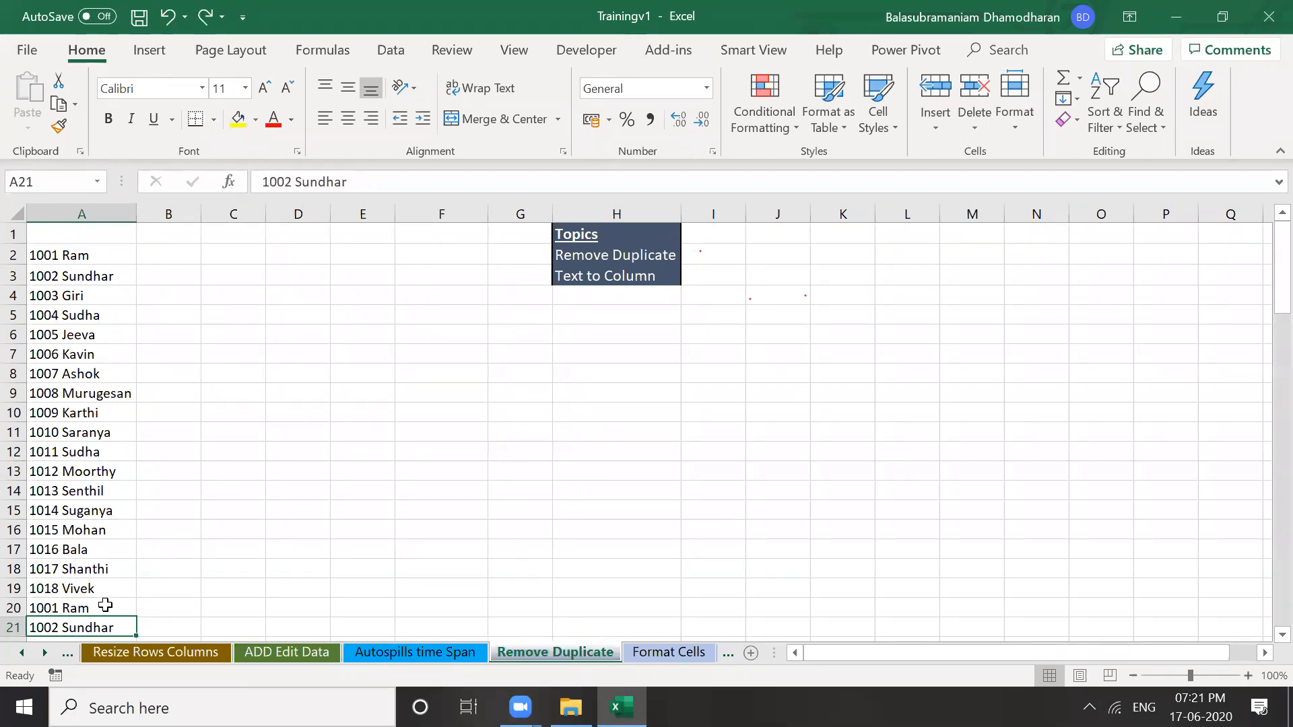
key(Down)
key(Down)
key(Down)
key(Down)
key(Down)
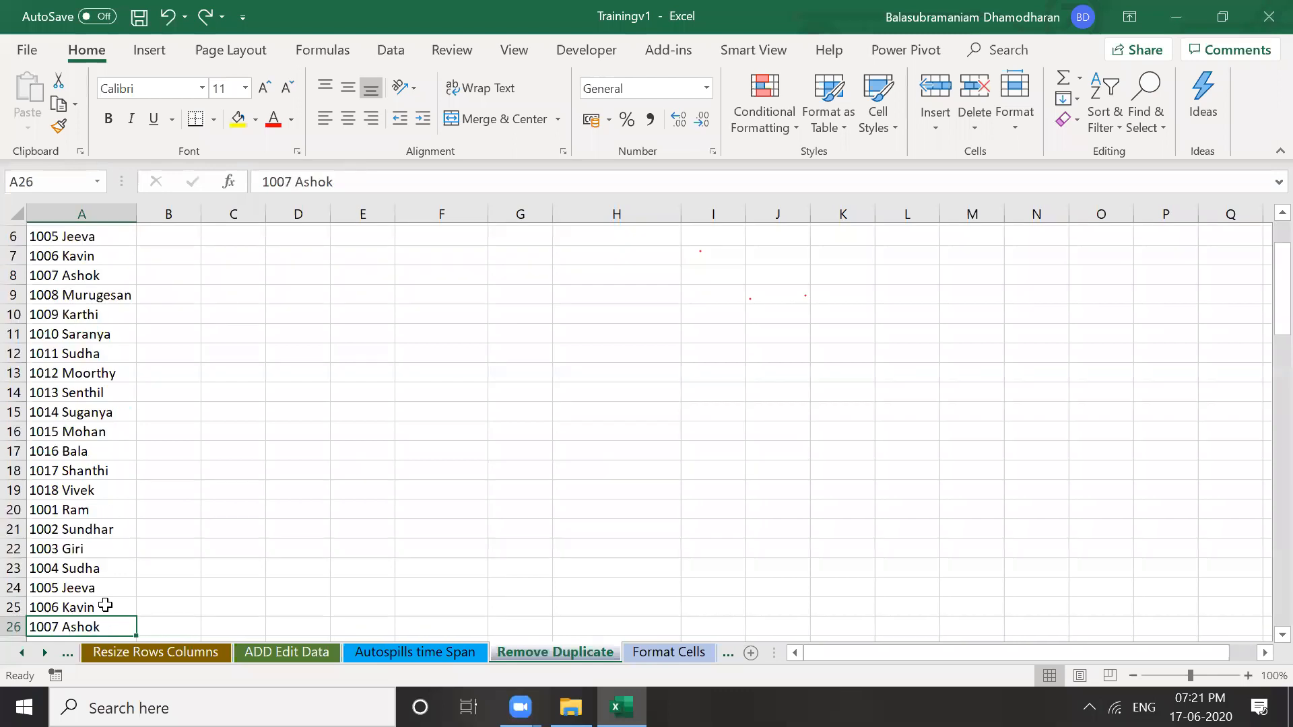
key(Down)
key(Down)
key(Down)
key(Down)
key(Down)
key(Down)
key(Down)
key(Down)
key(Down)
key(Down)
key(Down)
key(Down)
key(Down)
key(Down)
key(Down)
key(Down)
key(Down)
key(Down)
key(Down)
key(Down)
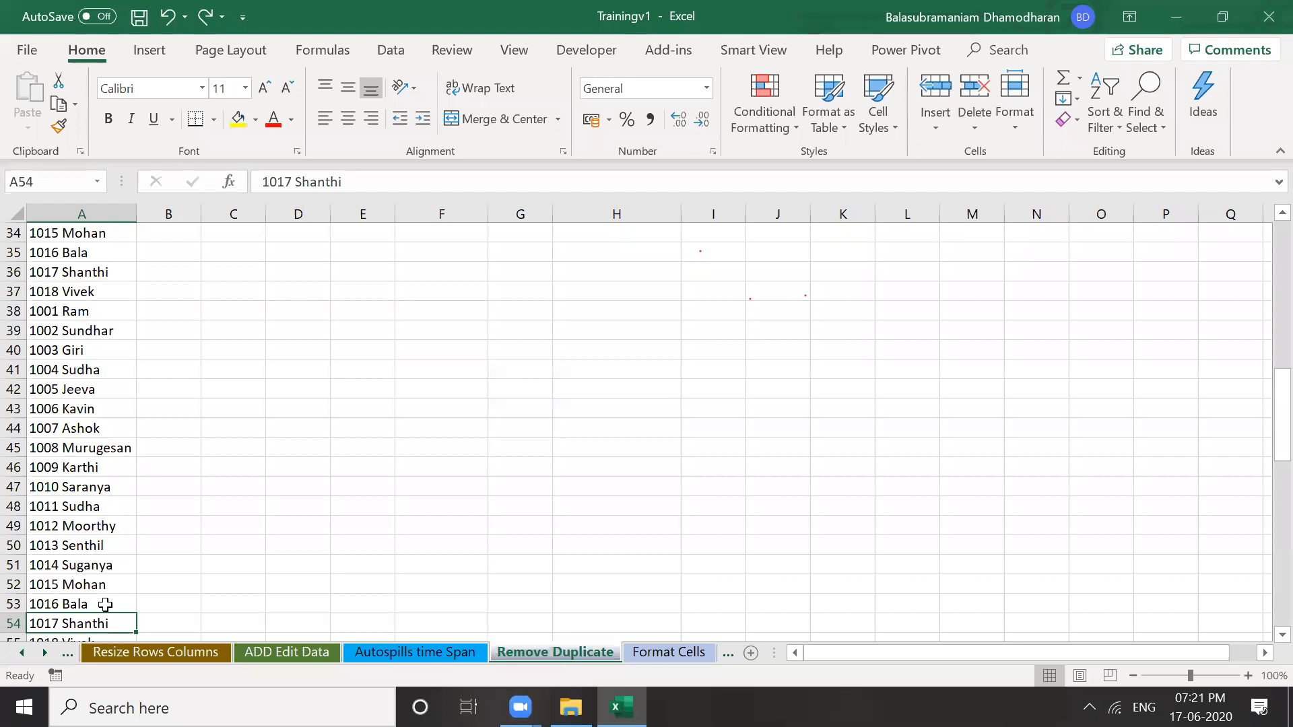
key(ctrl+Home)
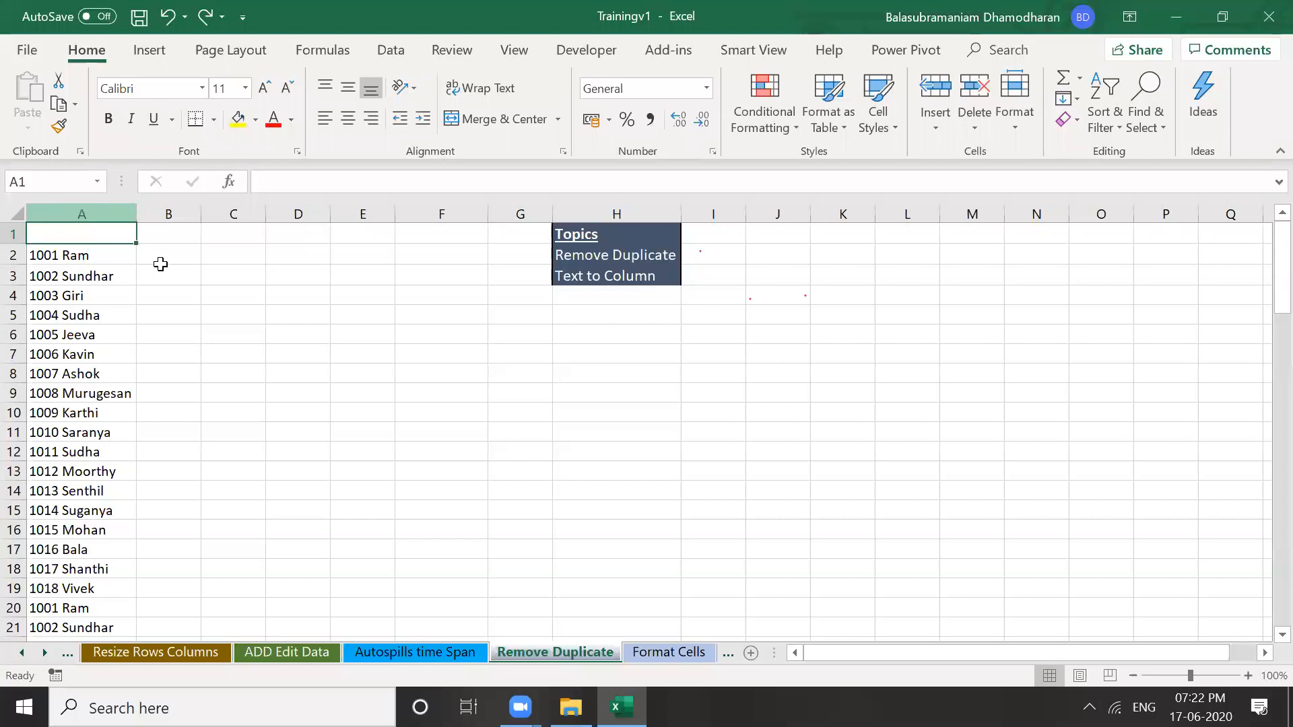
Run Remove Duplicates on column A, removing 71 repeats and leaving 20 unique values
click(93, 210)
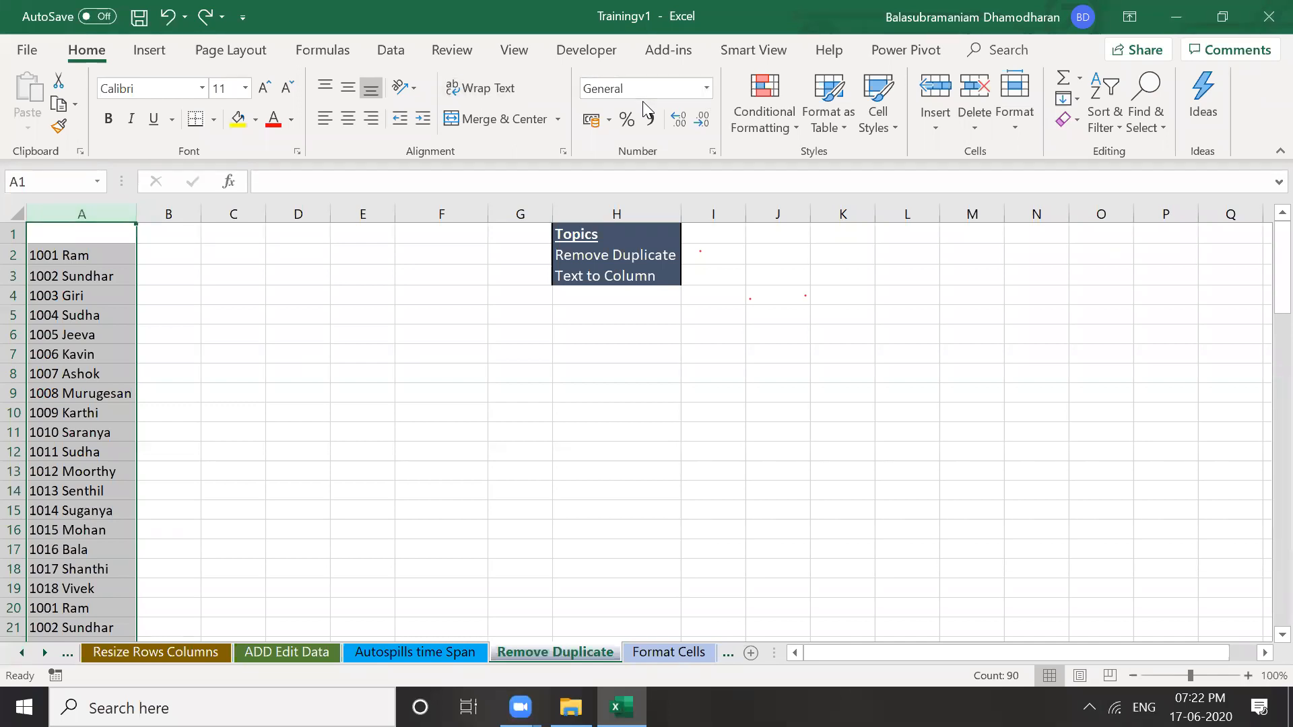
click(391, 51)
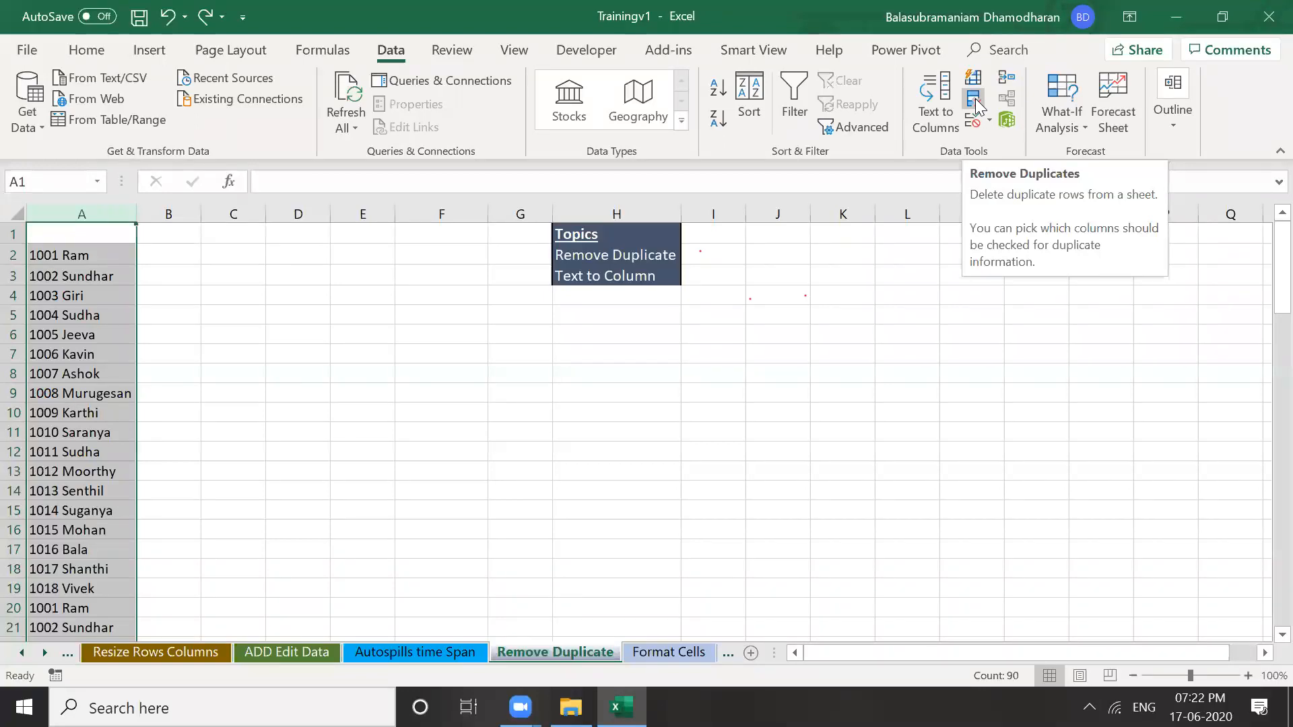
click(974, 101)
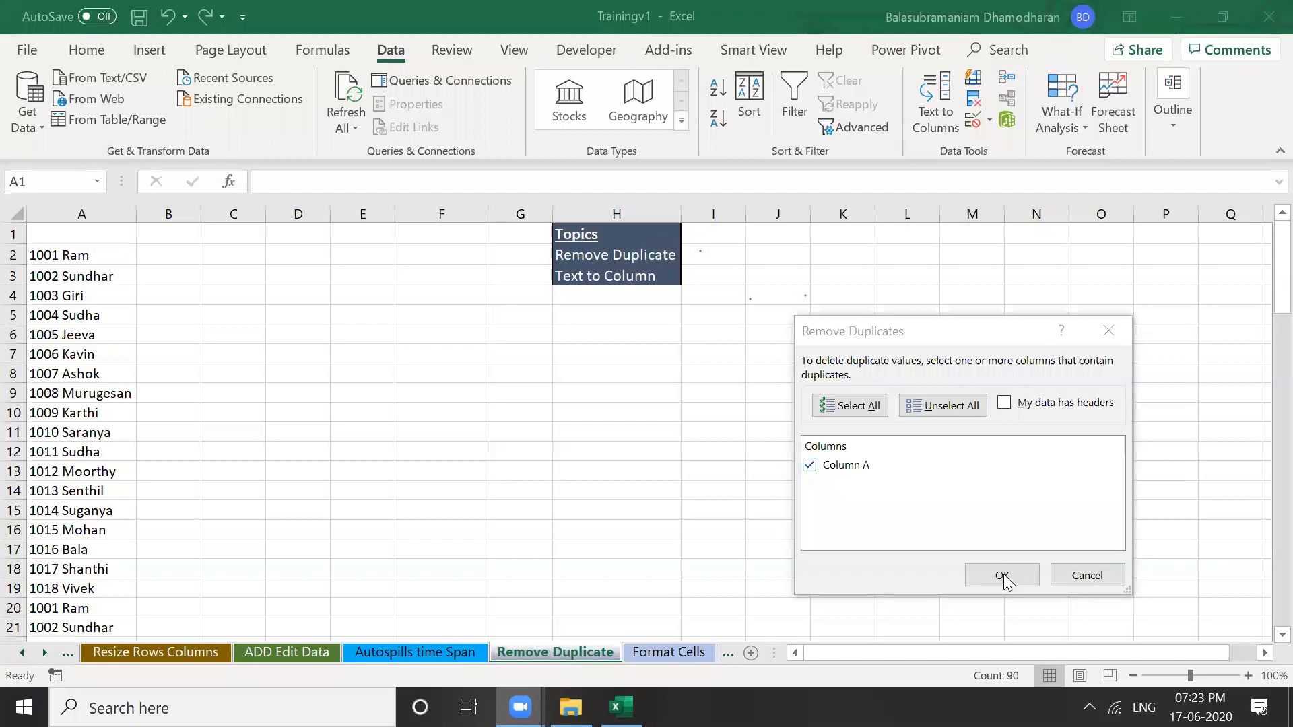
click(812, 466)
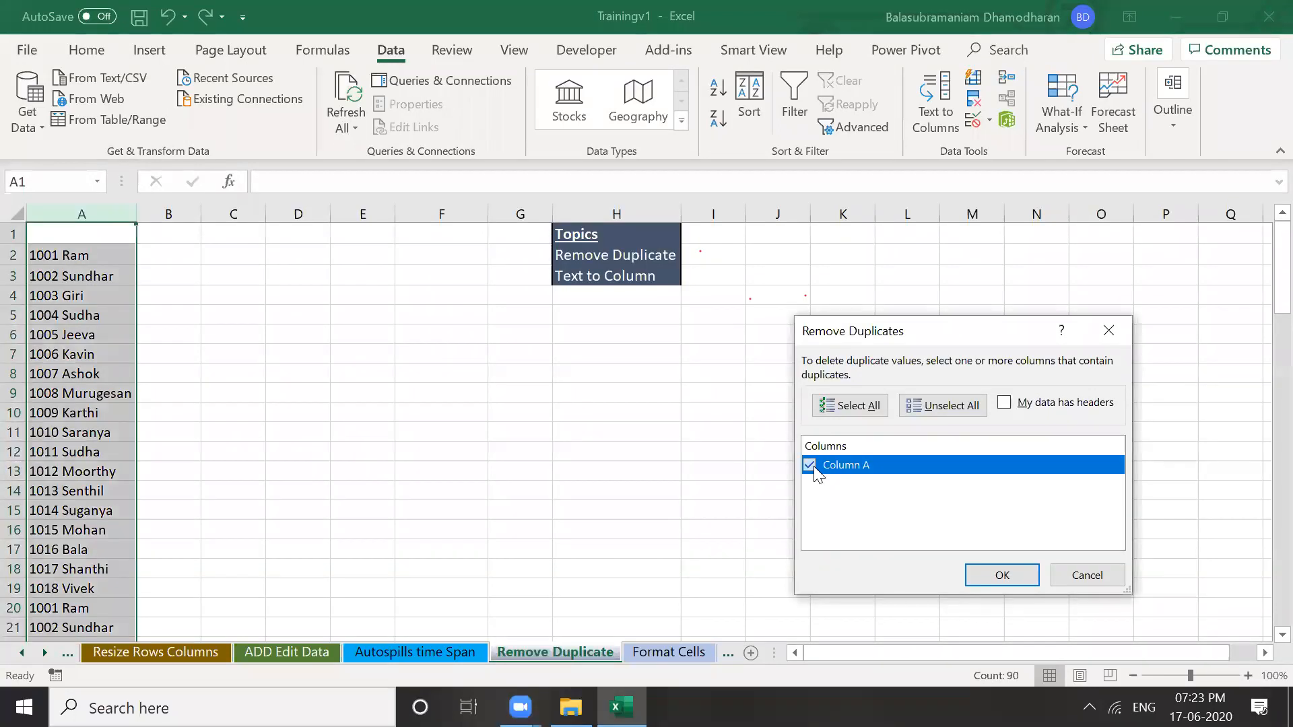
click(809, 464)
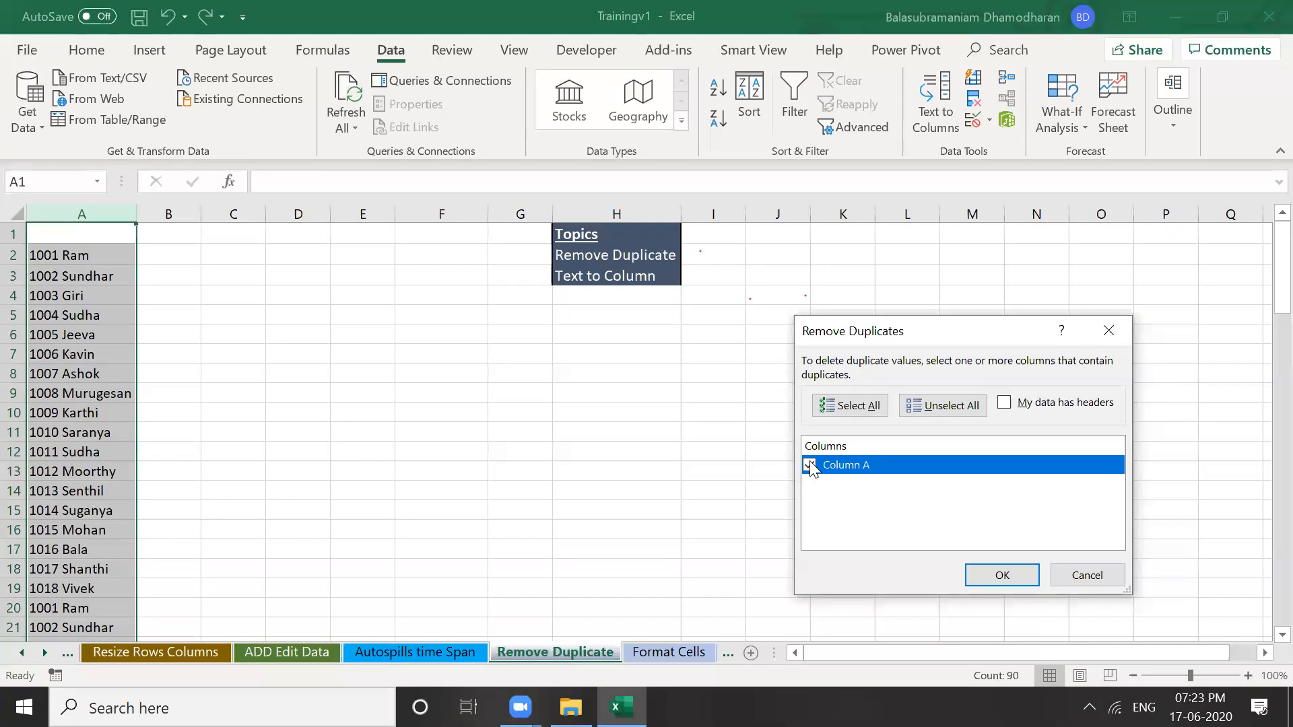
click(1002, 576)
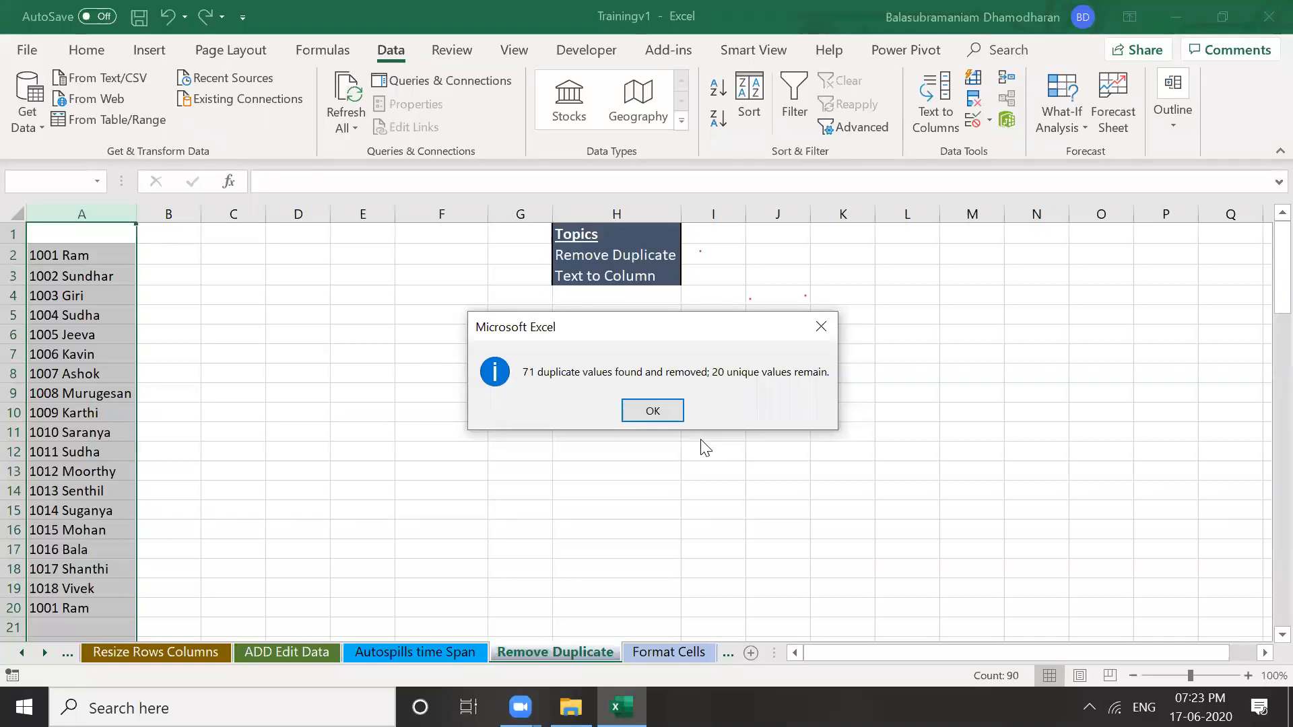
click(661, 413)
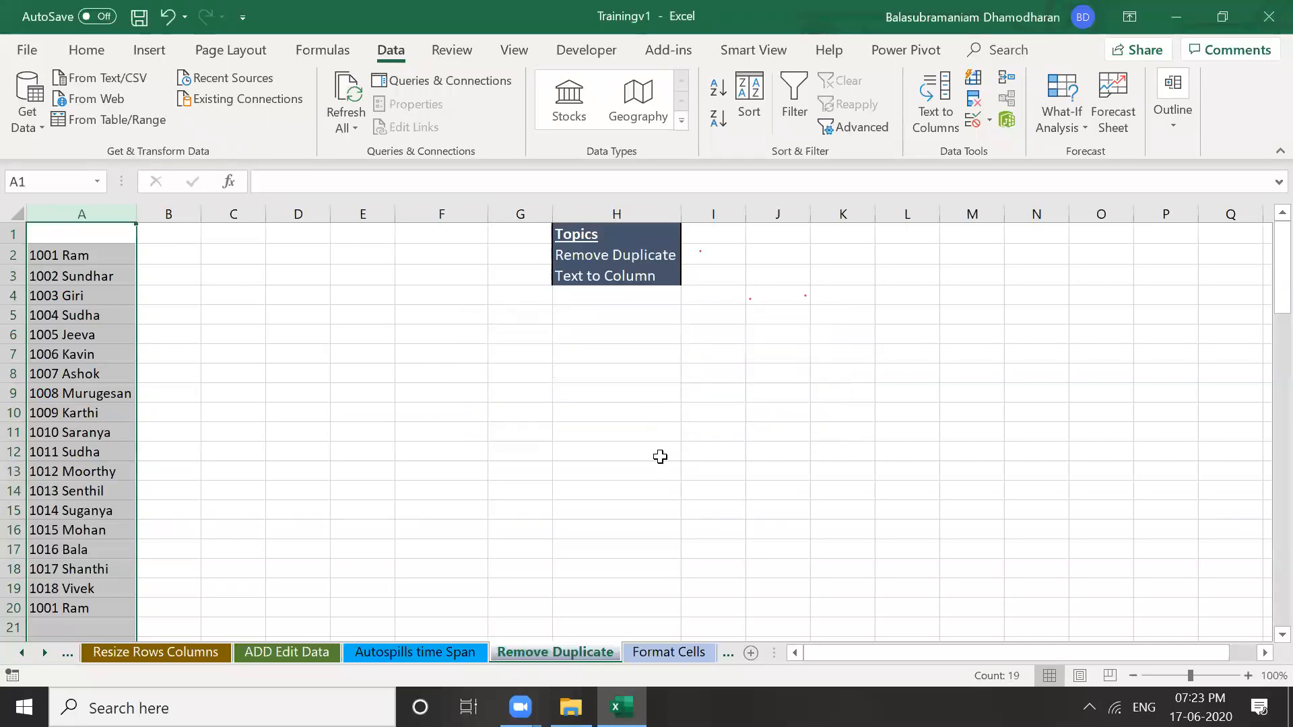
click(255, 504)
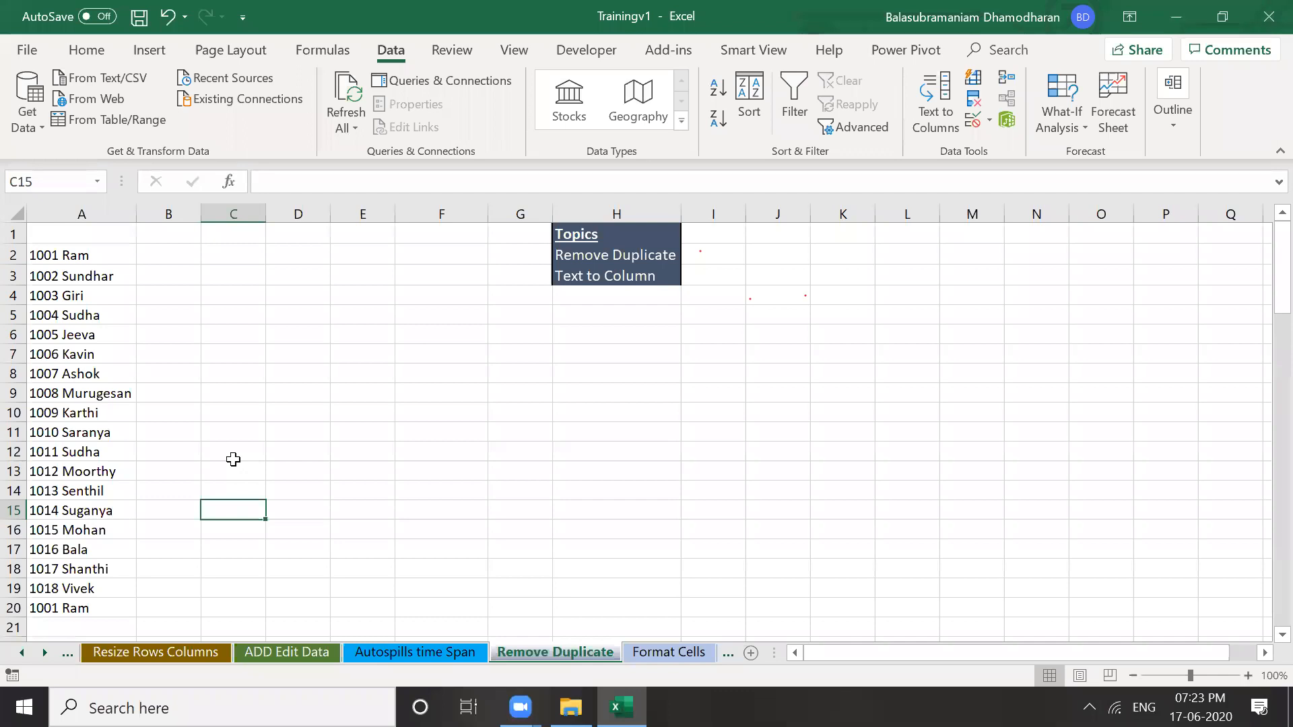
click(72, 267)
click(71, 262)
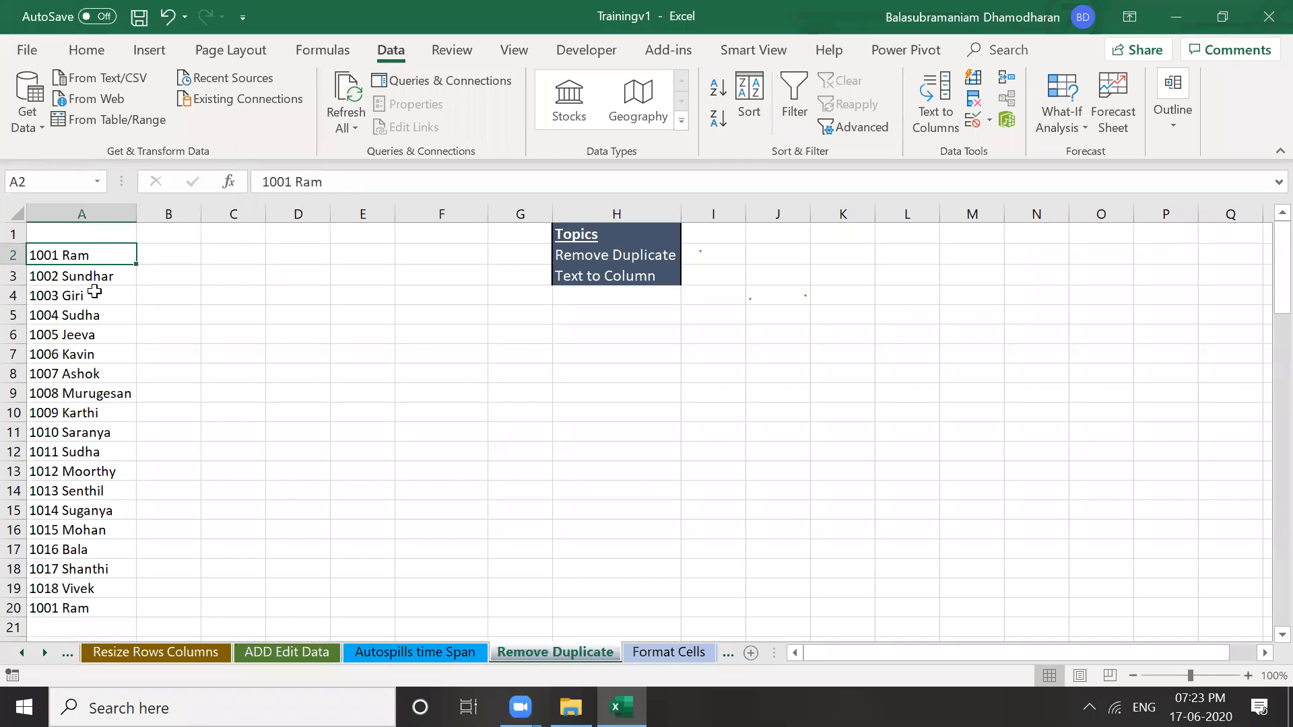
key(Down)
key(Down)
key(Down)
key(Down)
key(Down)
key(Down)
key(Down)
key(Down)
key(Down)
key(Down)
key(Down)
key(Down)
key(Down)
key(Down)
key(Down)
key(Down)
key(Down)
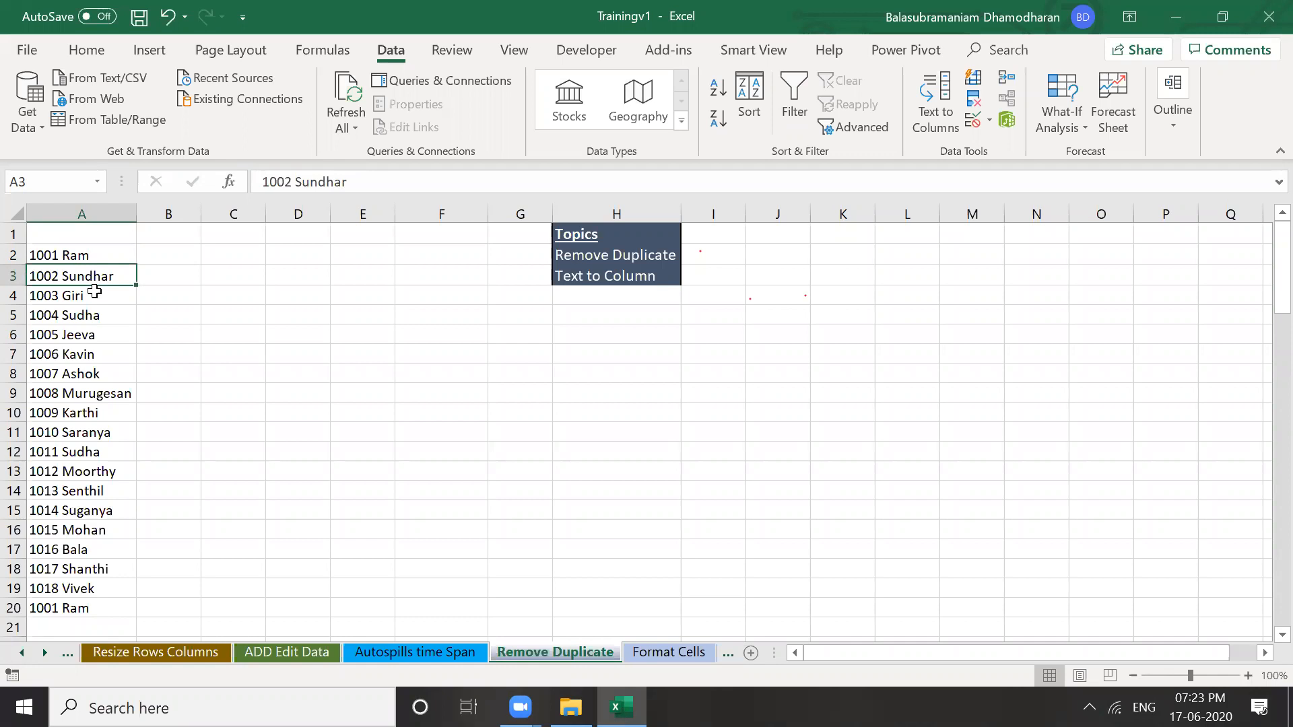
key(Down)
key(Up)
key(Up)
key(Up)
key(Up)
key(Up)
key(Up)
key(Up)
key(Up)
key(Up)
key(Up)
key(Up)
key(Up)
key(Up)
key(Up)
key(Up)
key(Up)
key(Up)
key(Up)
key(Up)
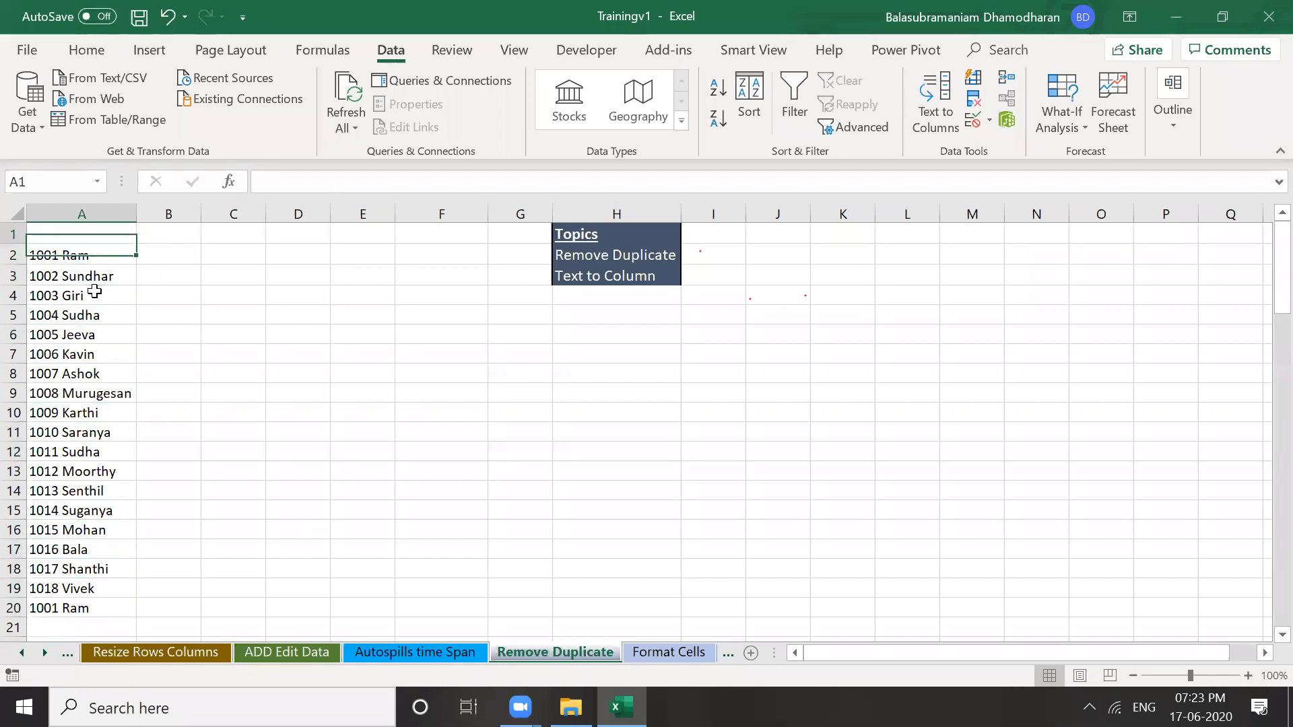
key(Down)
key(Up)
key(Right)
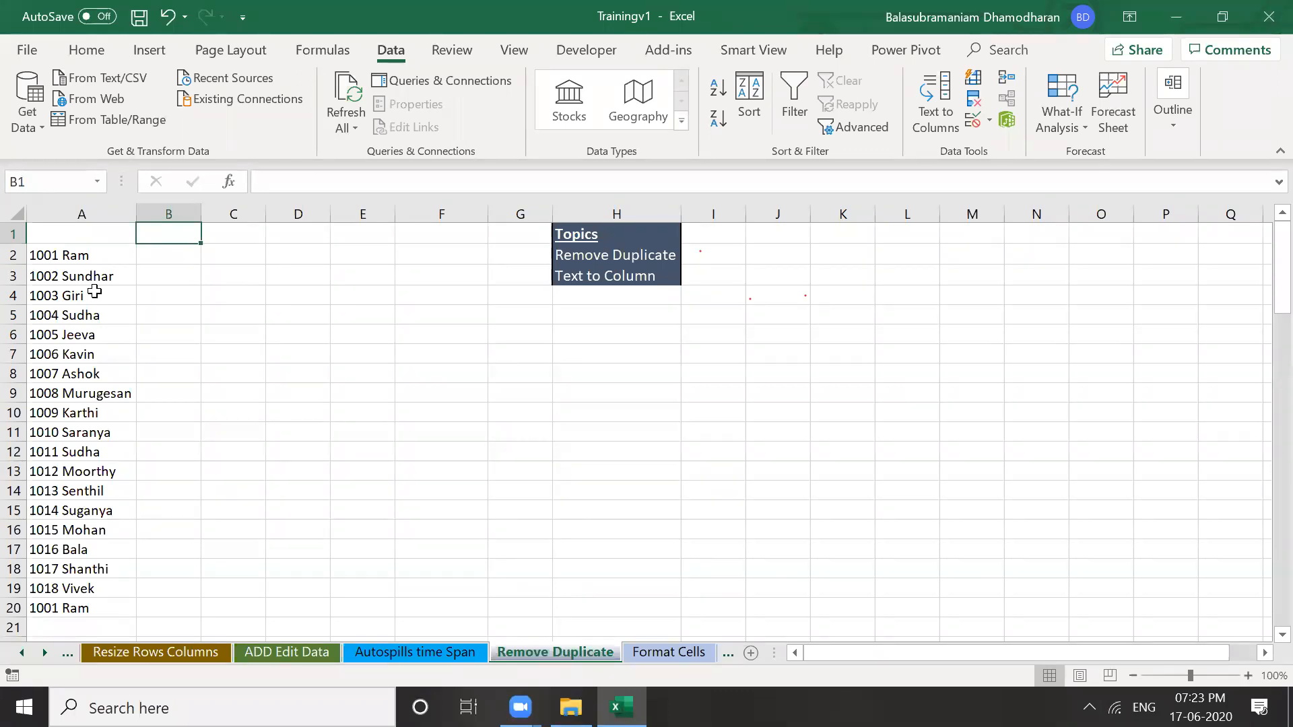
click(210, 294)
click(209, 274)
click(90, 282)
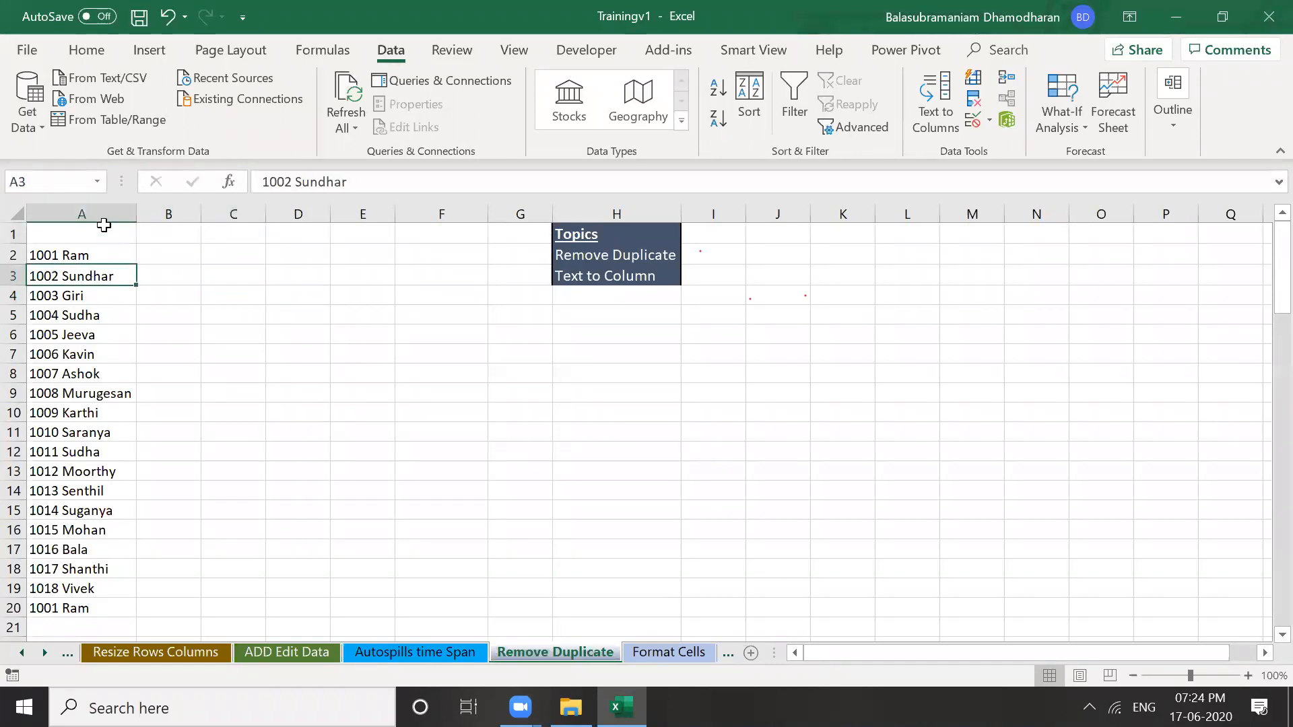
click(99, 208)
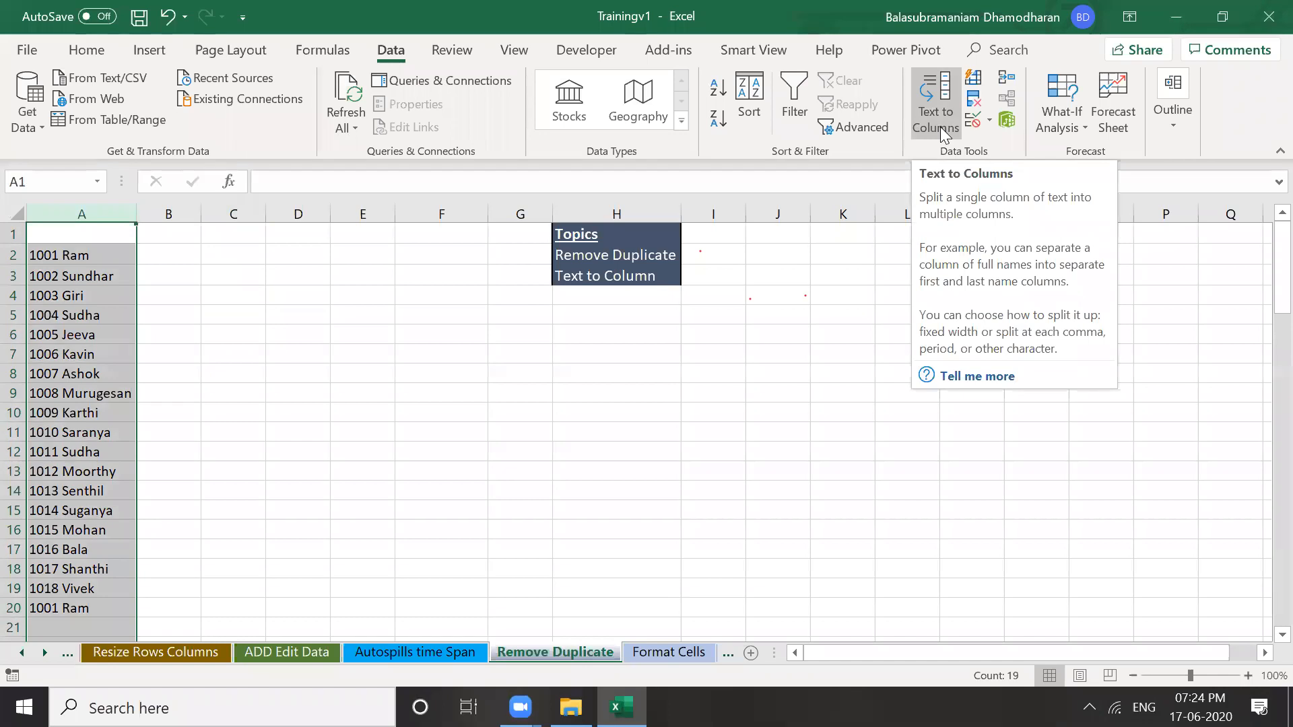
Use Text to Columns with a Space delimiter, formatting the ID column as Text
click(940, 127)
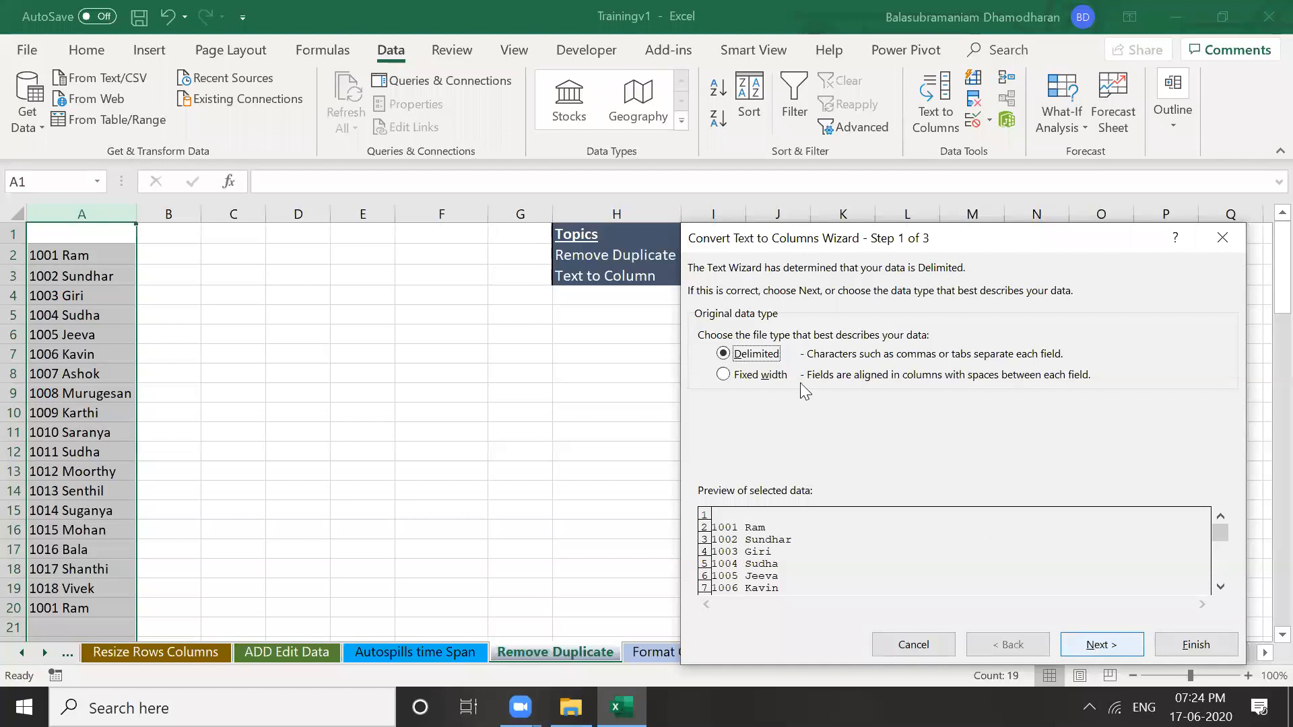
key(Return)
click(704, 316)
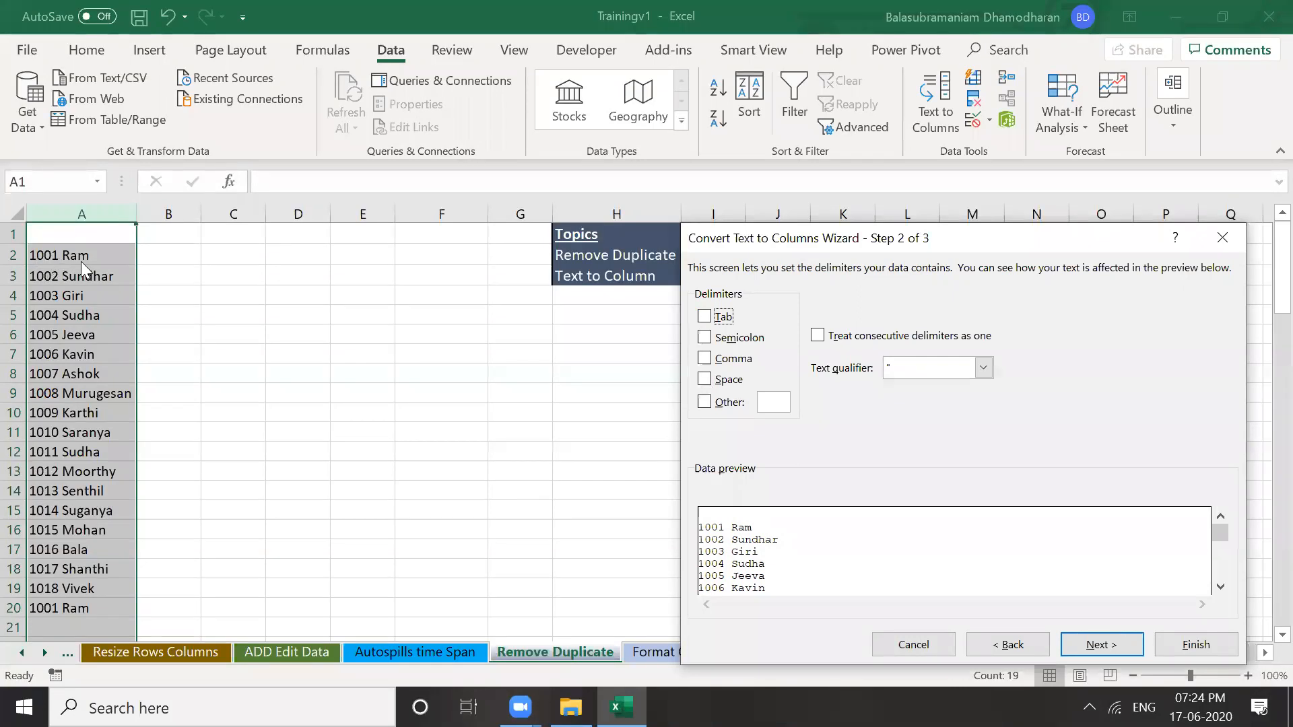
click(704, 380)
click(1220, 588)
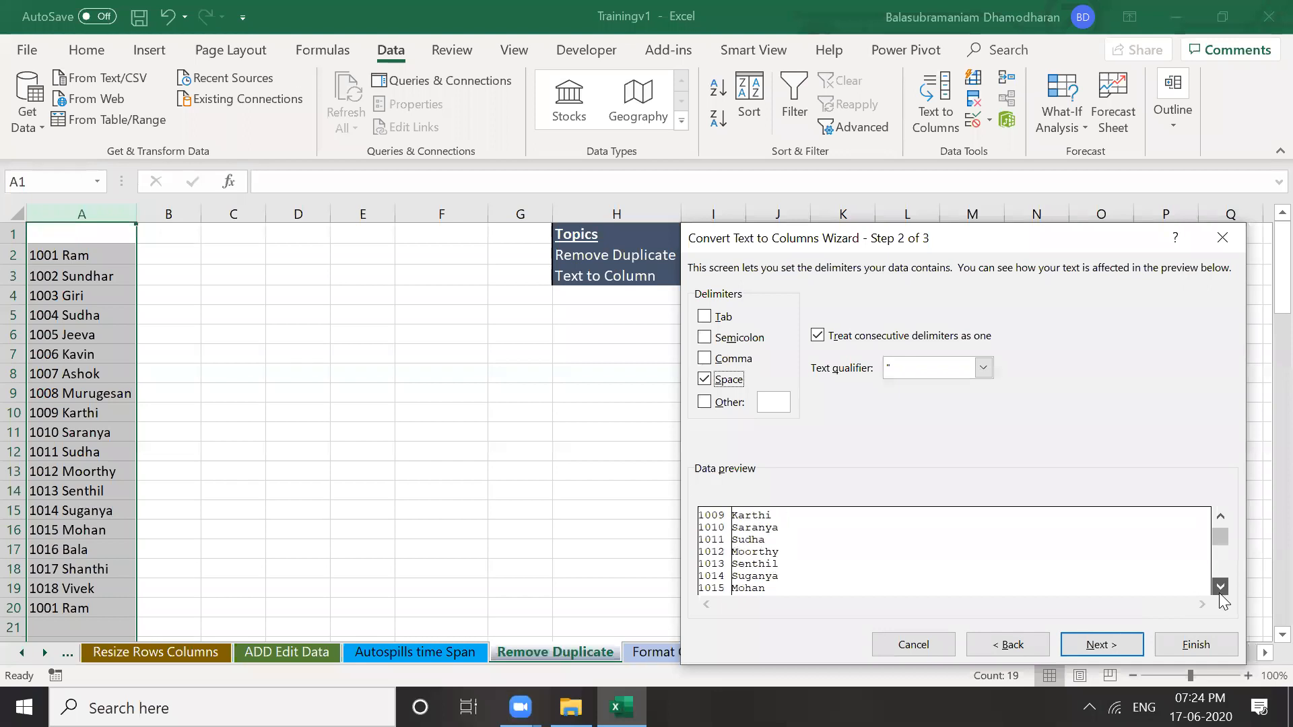
click(1101, 646)
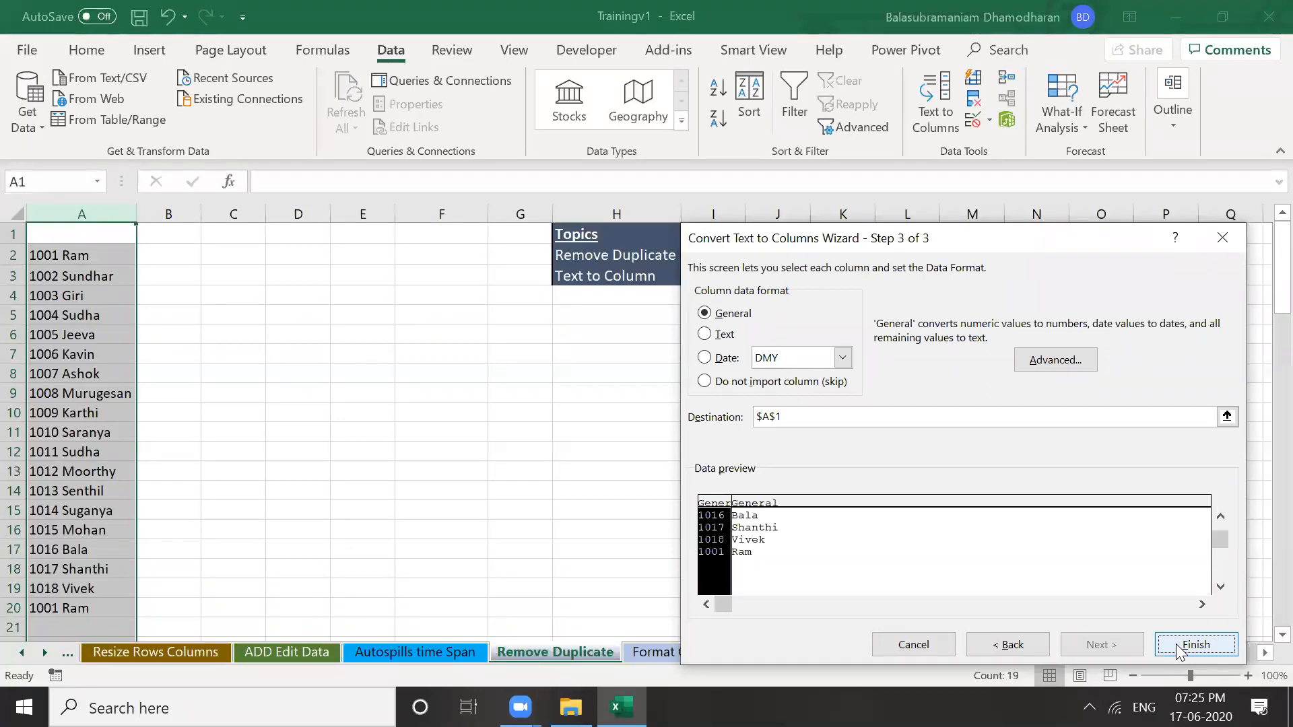
click(704, 336)
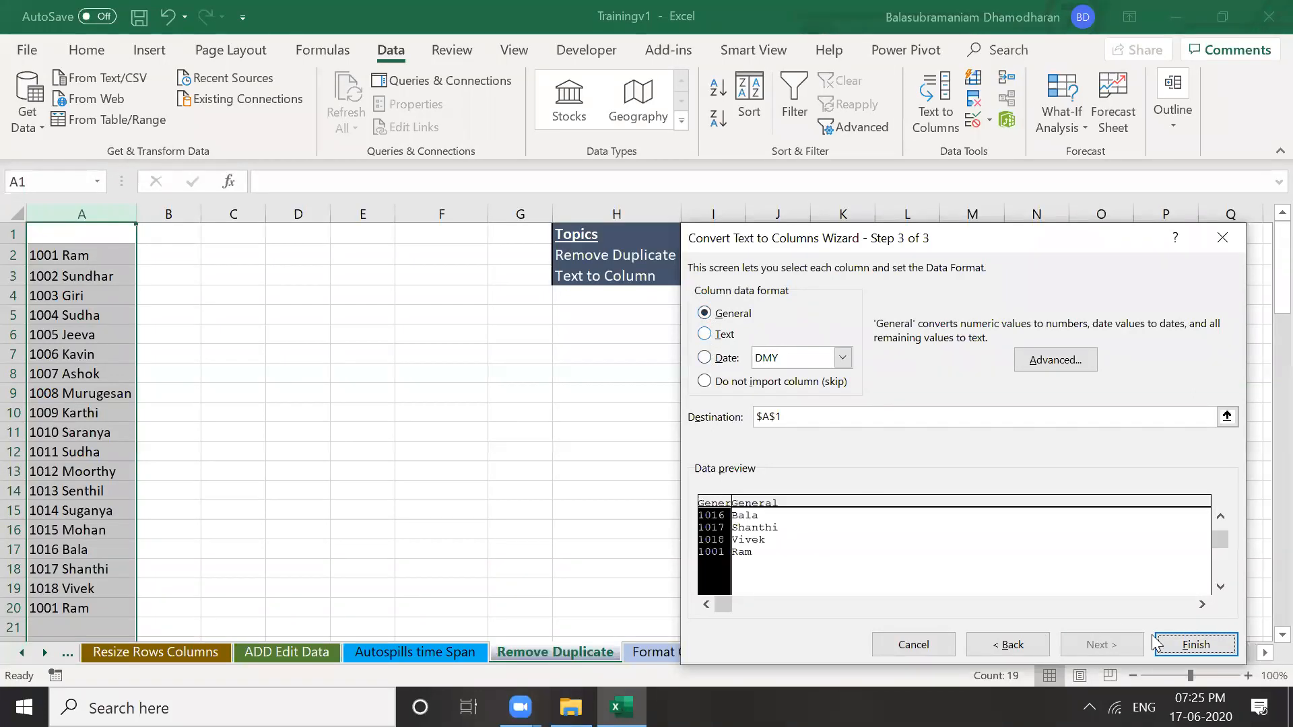
click(1191, 640)
click(71, 278)
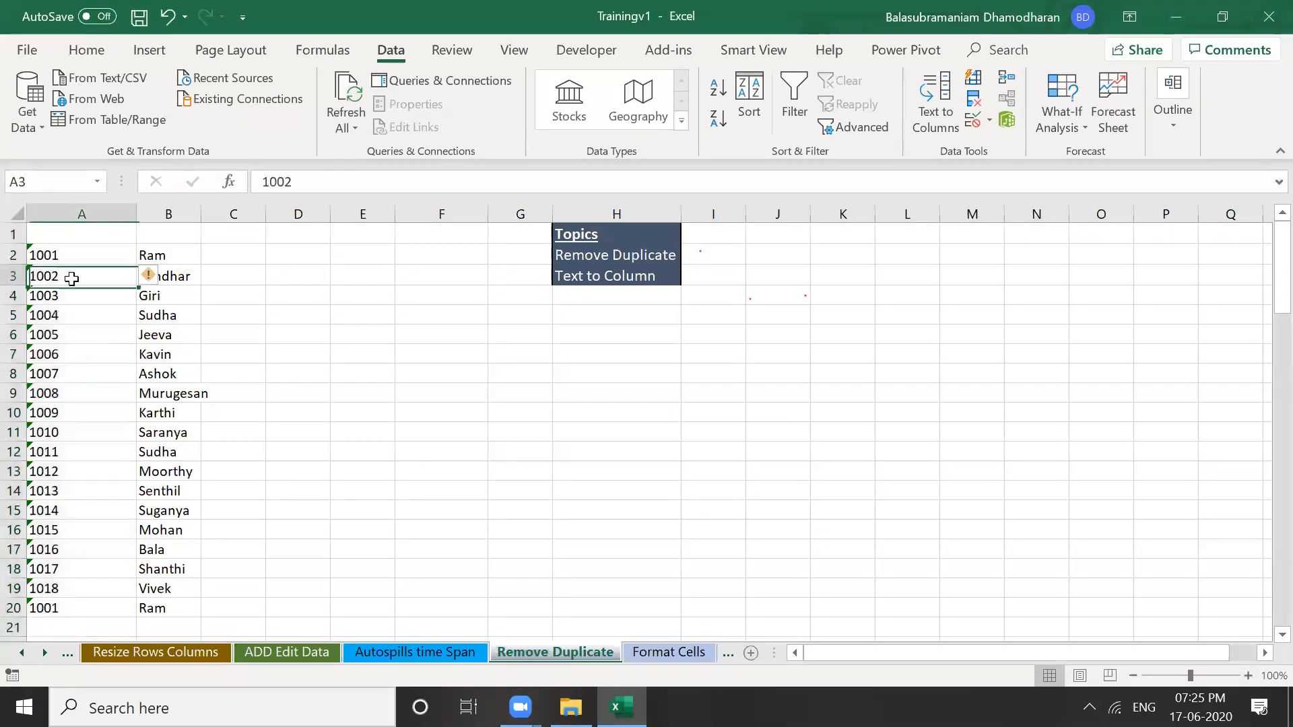
click(67, 214)
Check the split results in cells A2, B3 and B1
click(89, 255)
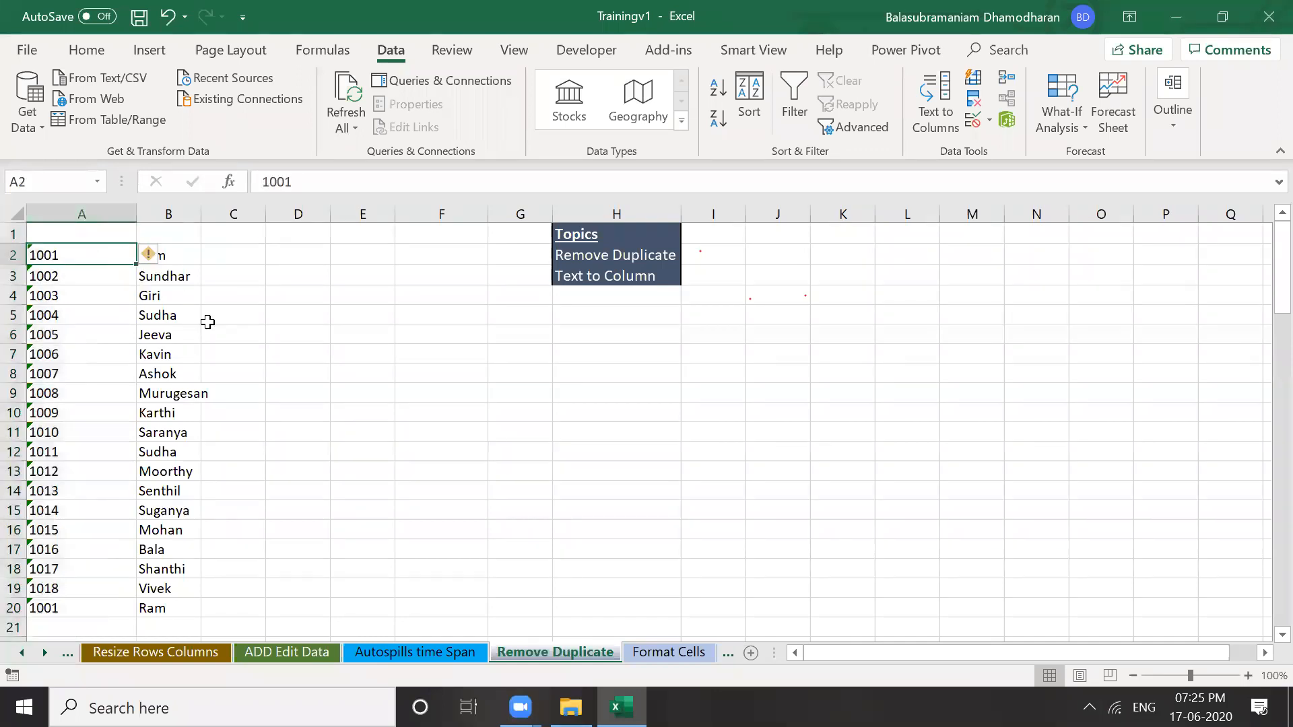
click(188, 271)
click(181, 237)
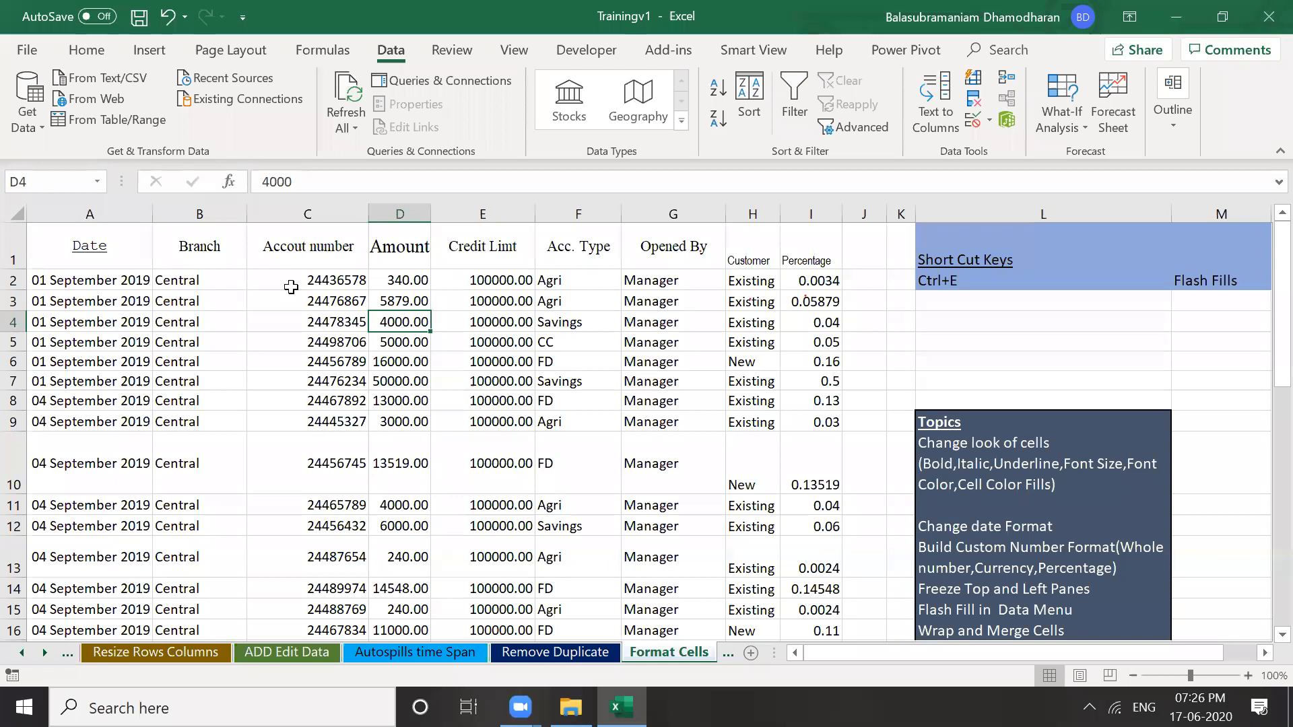
click(290, 288)
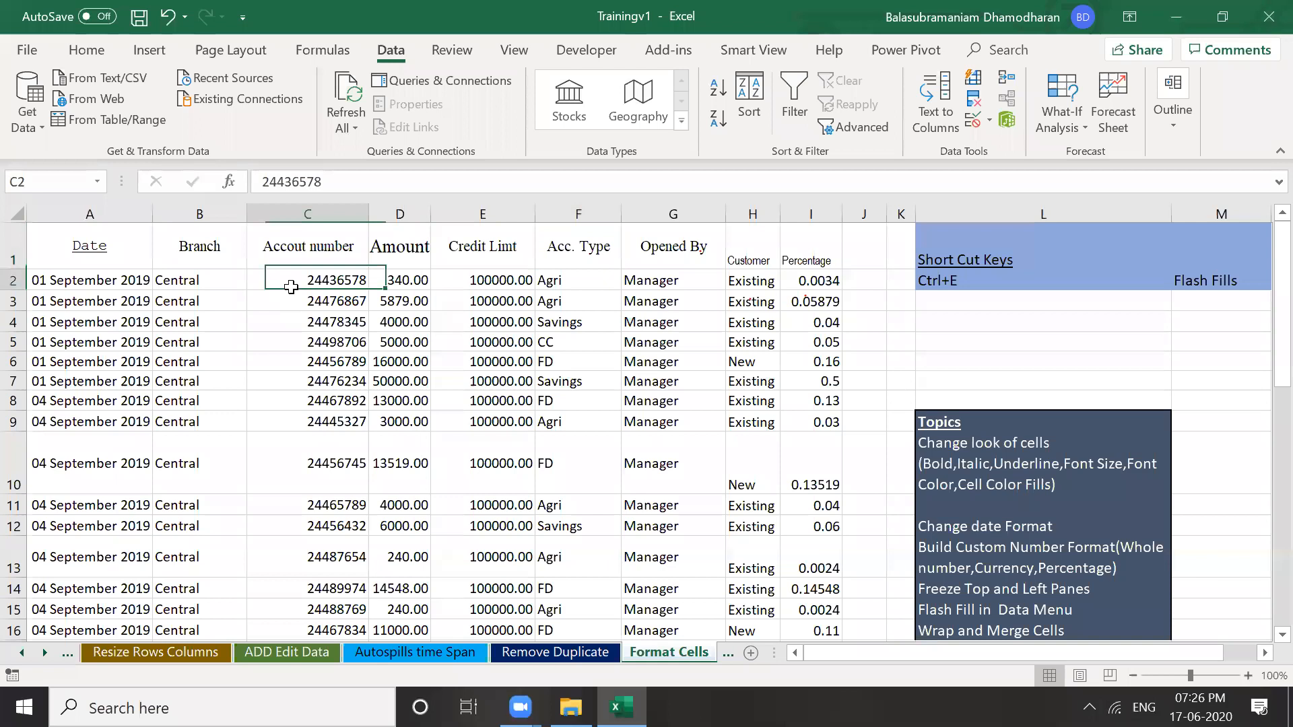
click(200, 261)
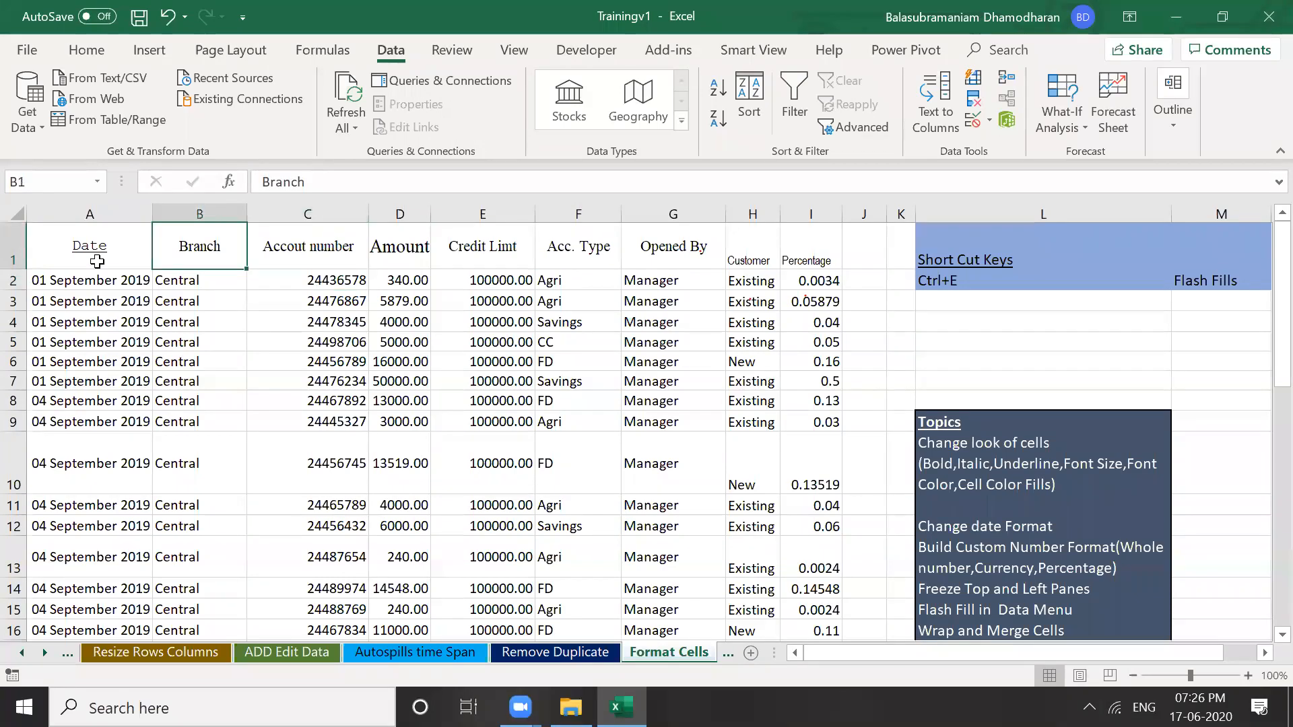
key(Right)
key(Right)
key(Right)
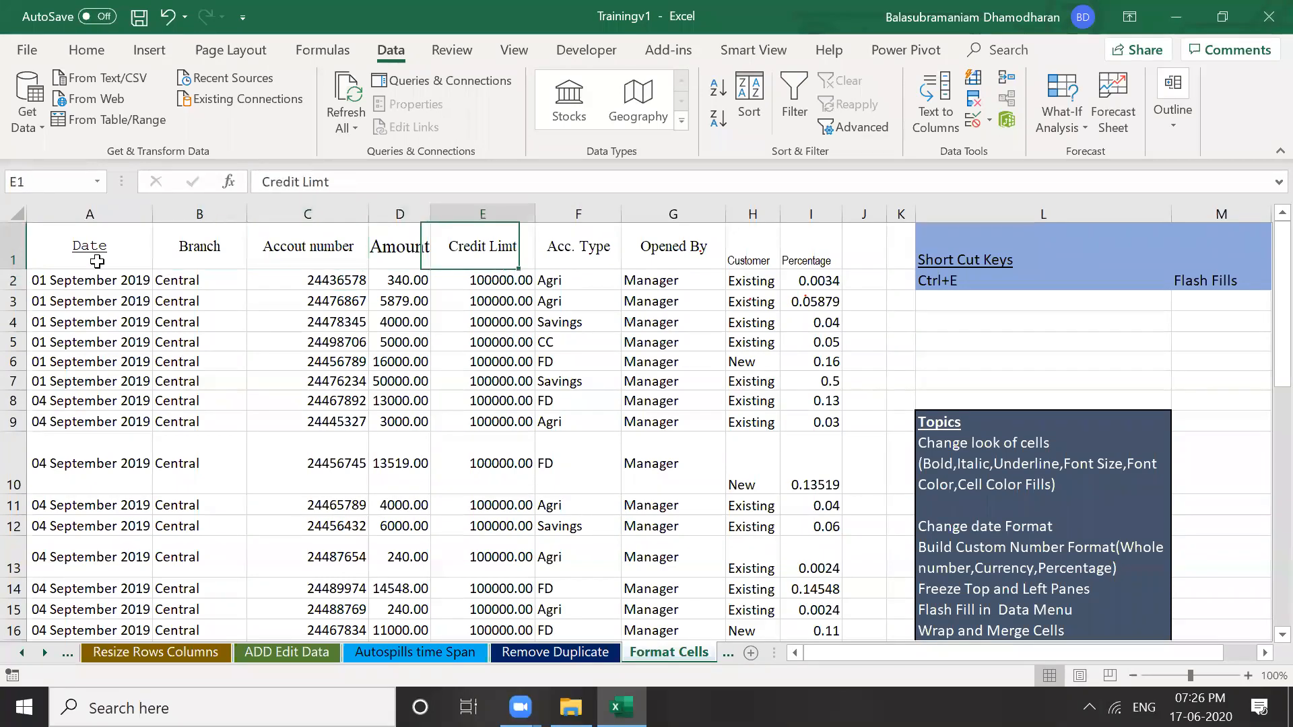
key(Right)
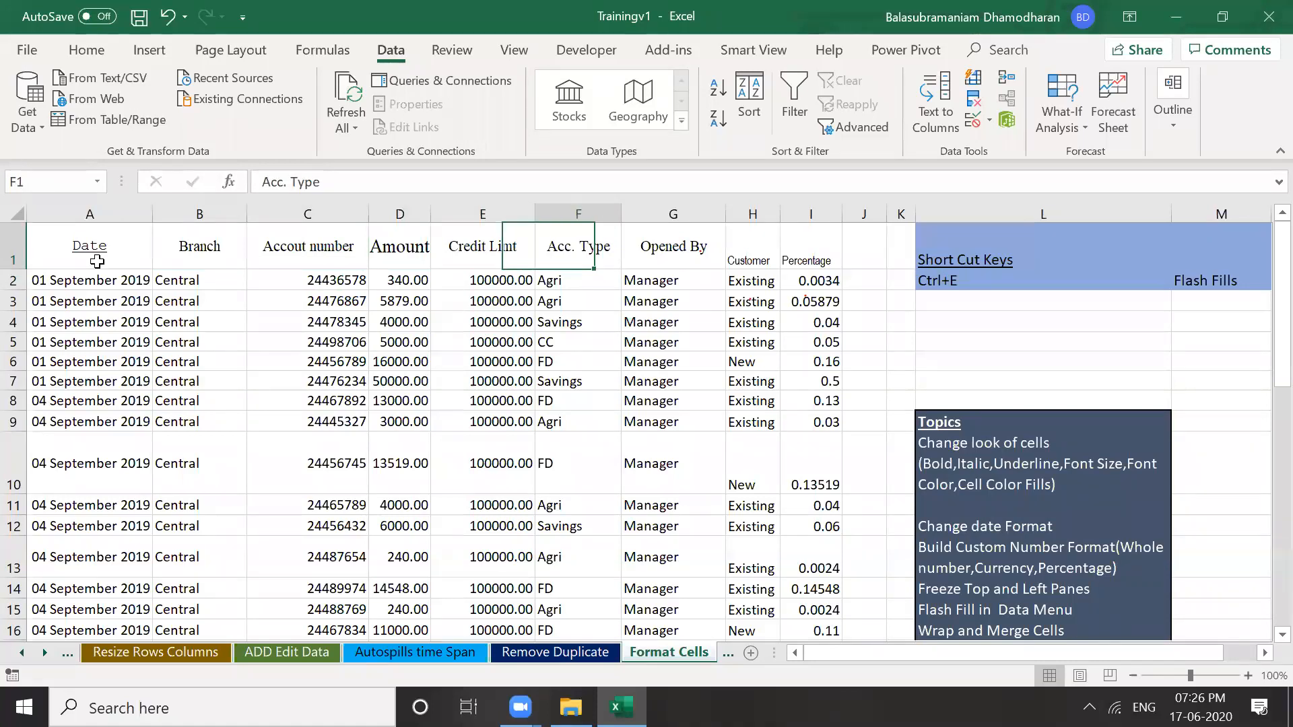
key(Right)
key(Right)
key(Right)
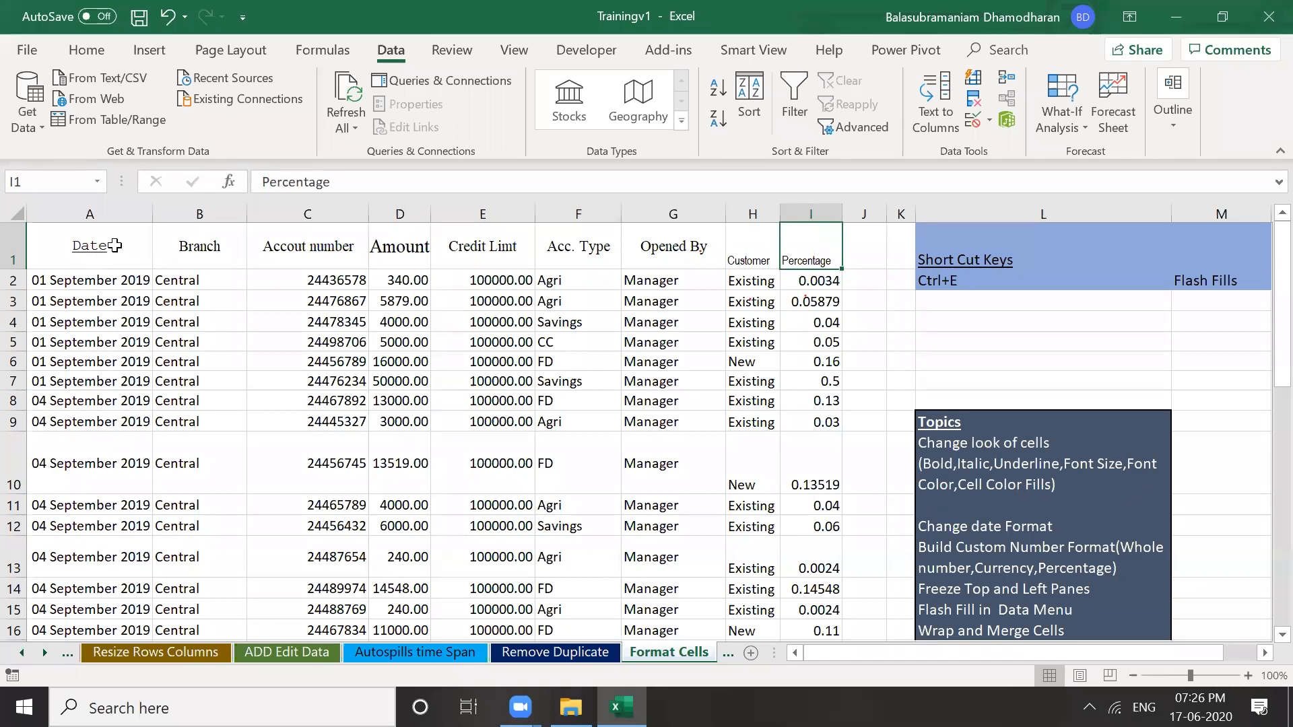
click(177, 305)
click(111, 243)
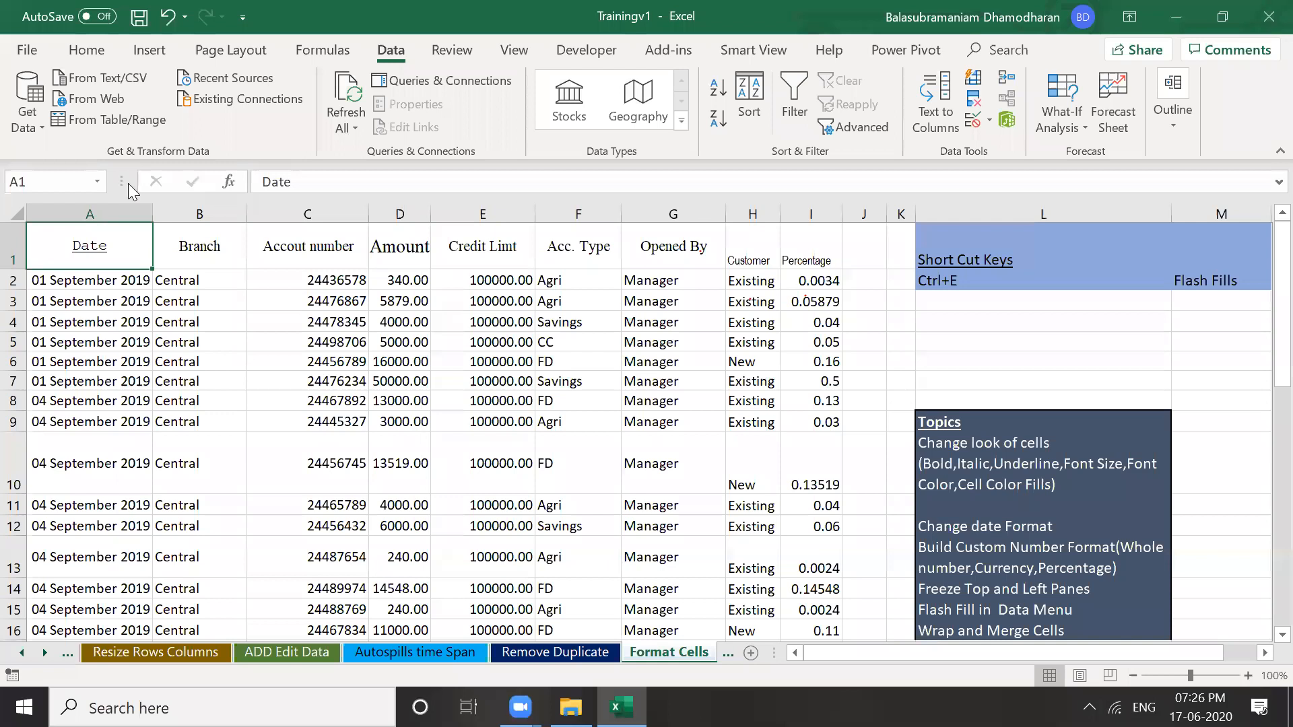
Apply bold and italic to the Date header in A1, then select the headers through Amount
click(87, 50)
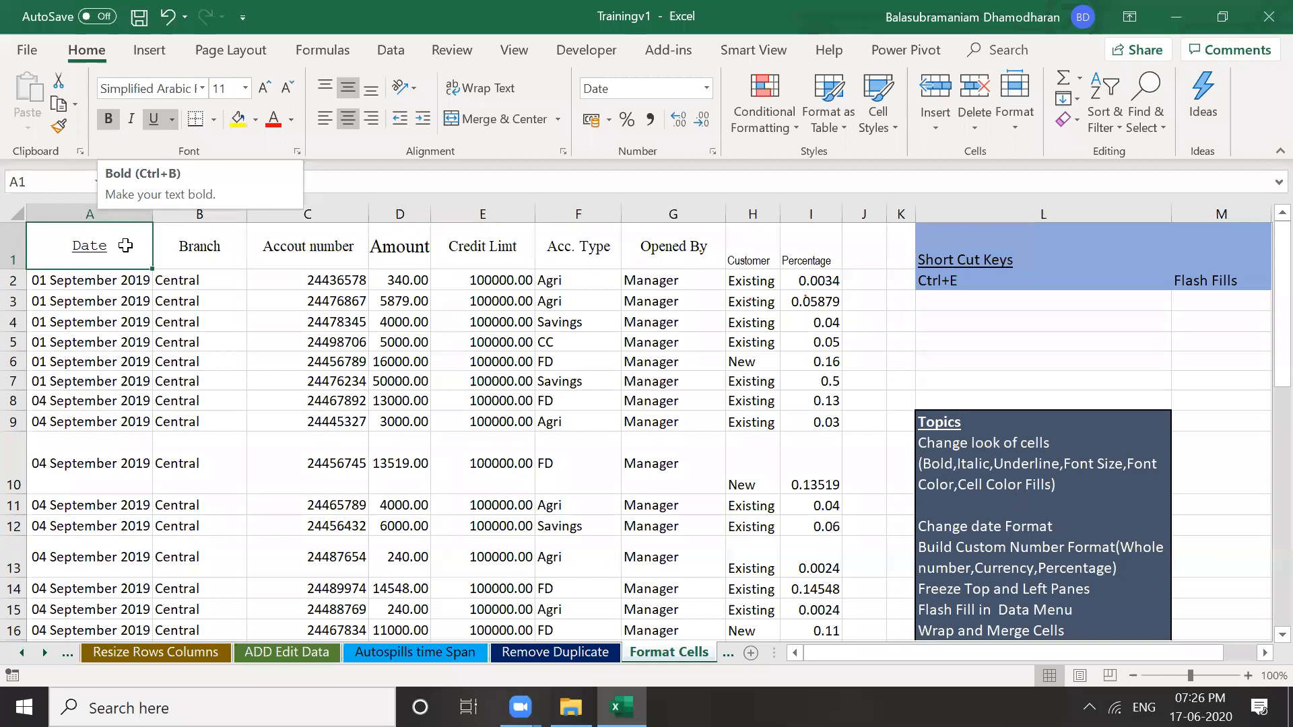
key(ctrl+b)
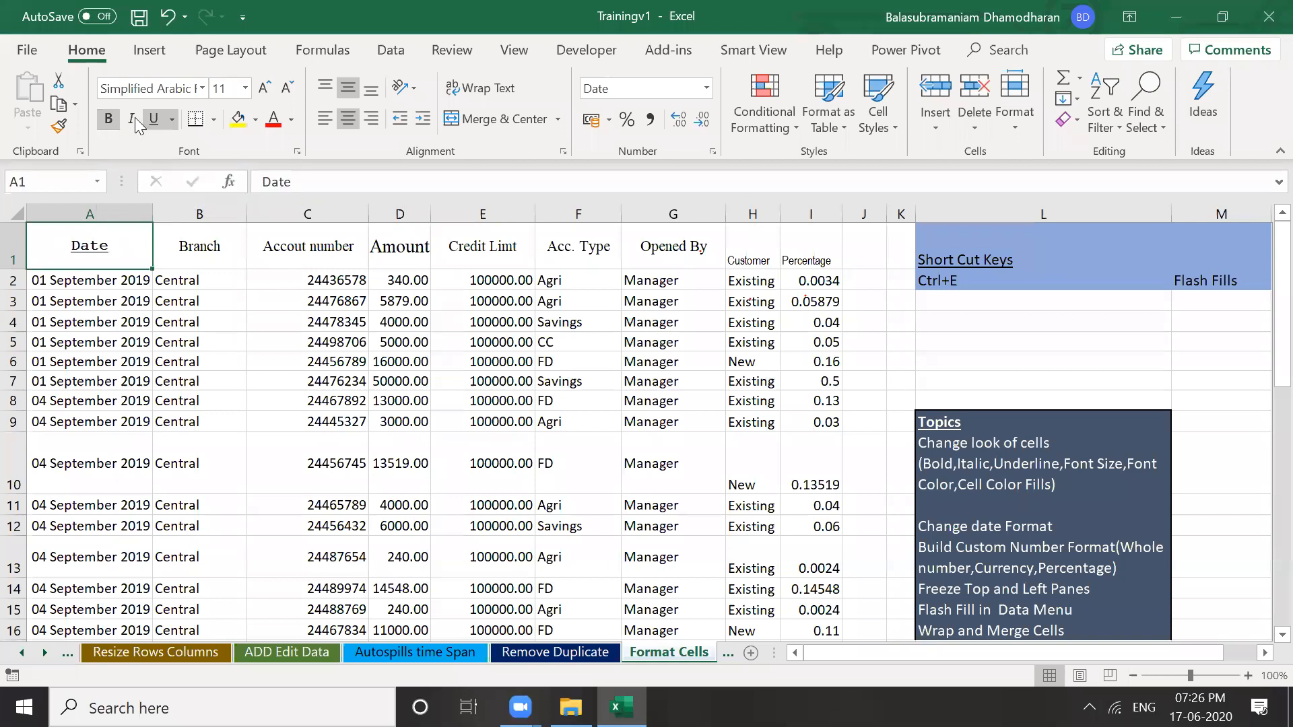
click(133, 119)
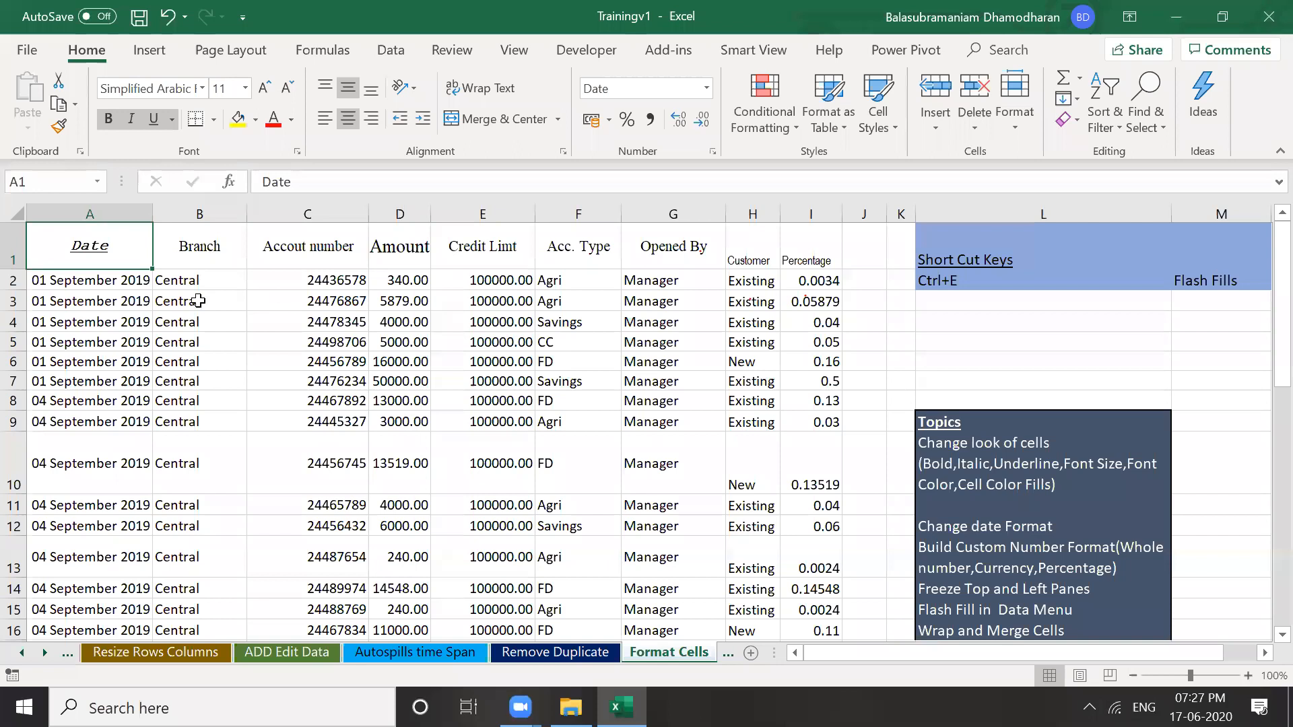
click(203, 248)
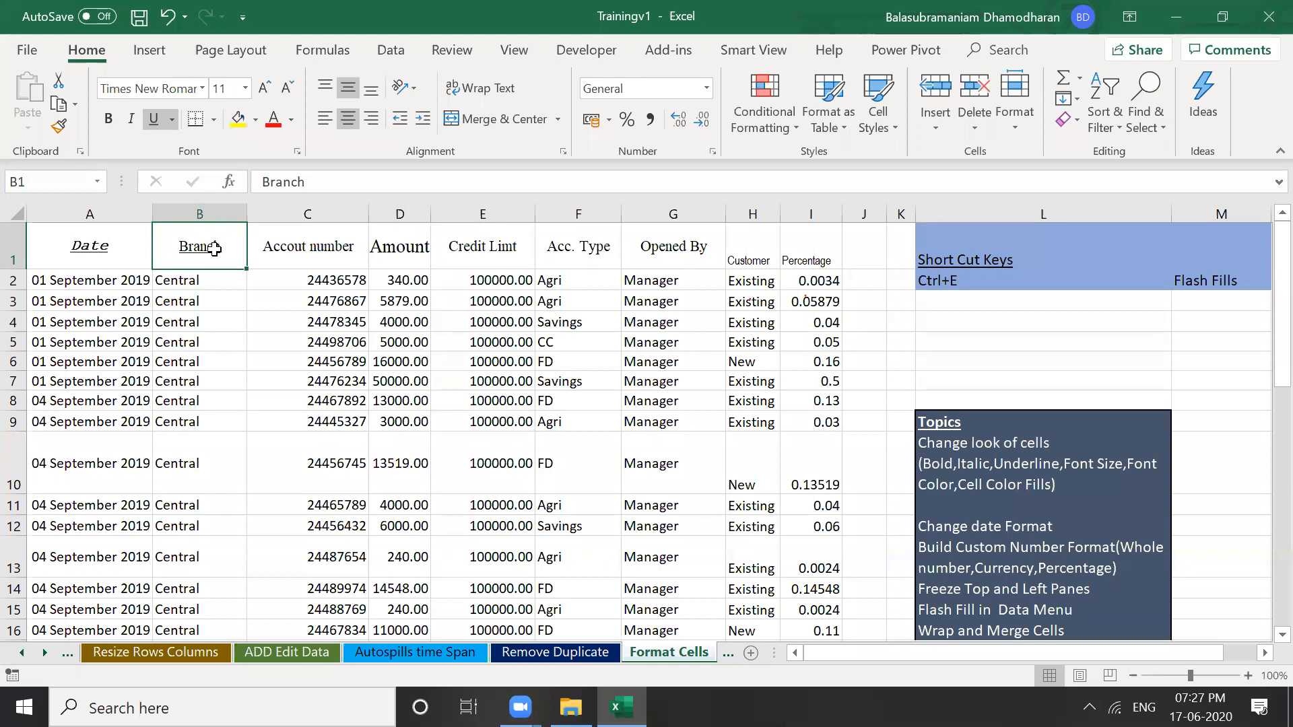
click(82, 249)
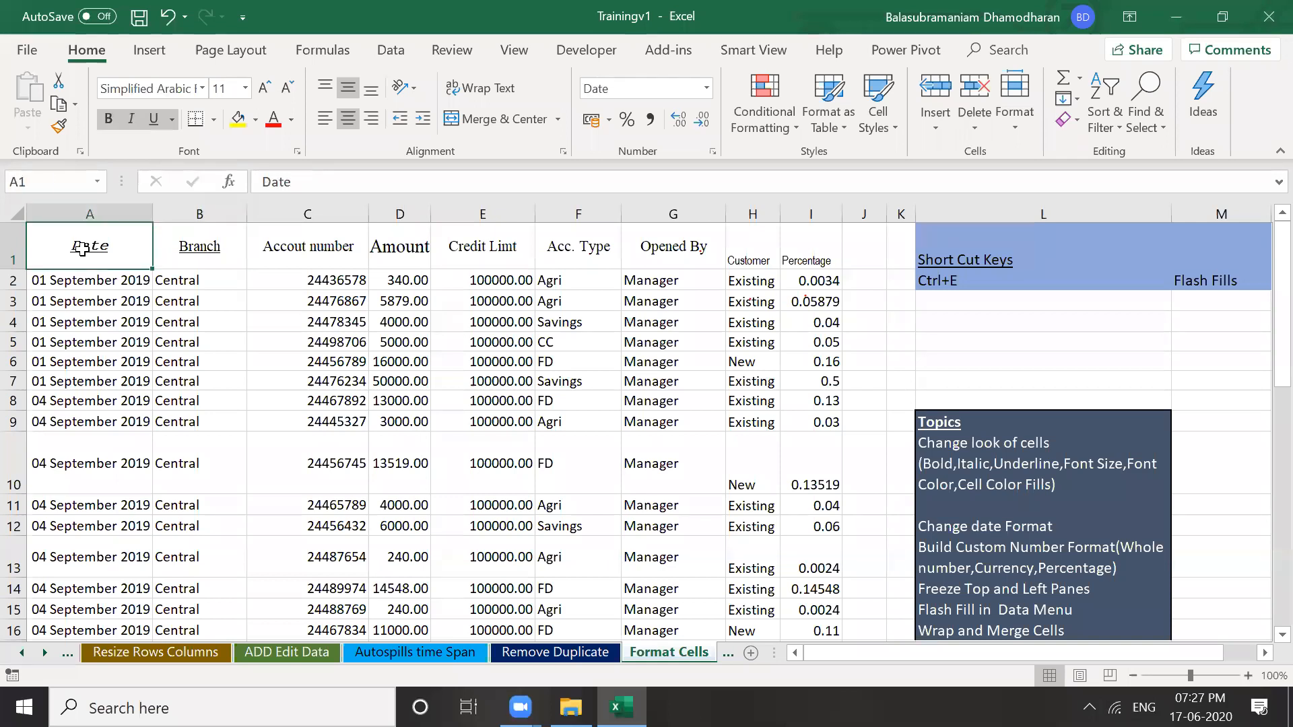
key(shift+Right)
key(shift+Right)
key(shift+Right)
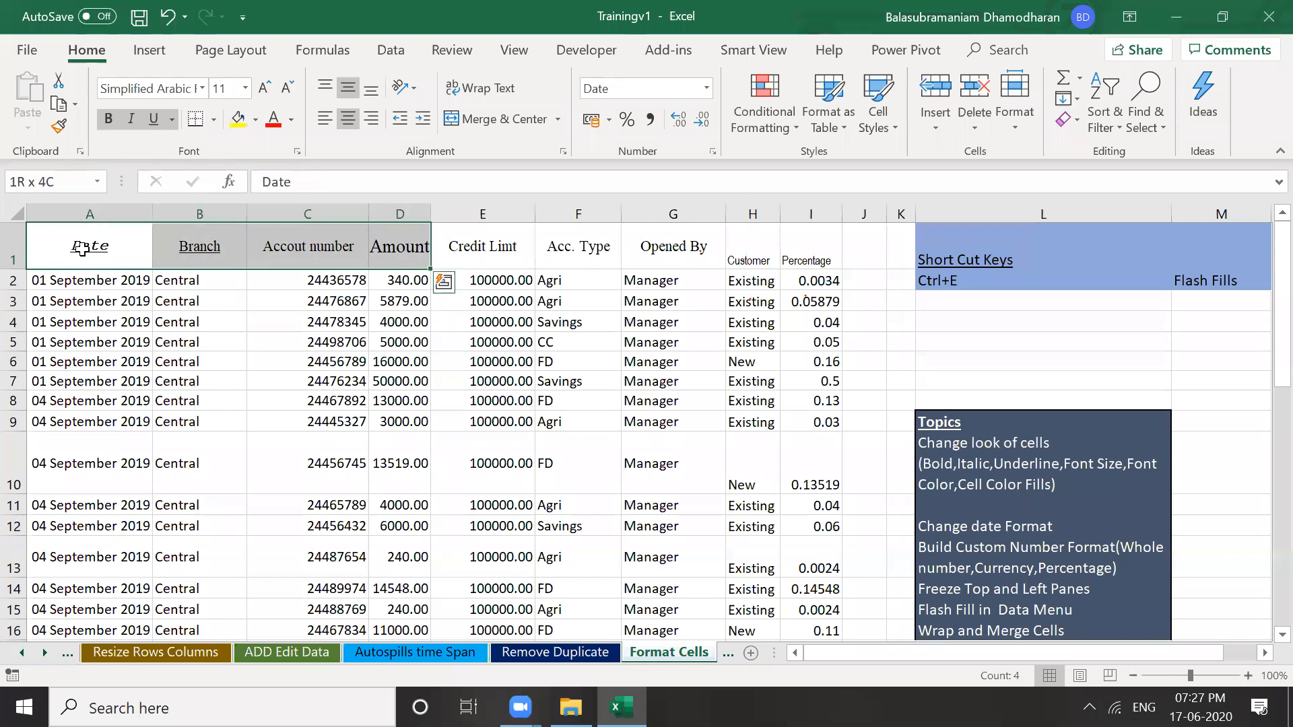
Select the whole header row and make it bold and underlined
key(ctrl+shift+Right)
click(107, 117)
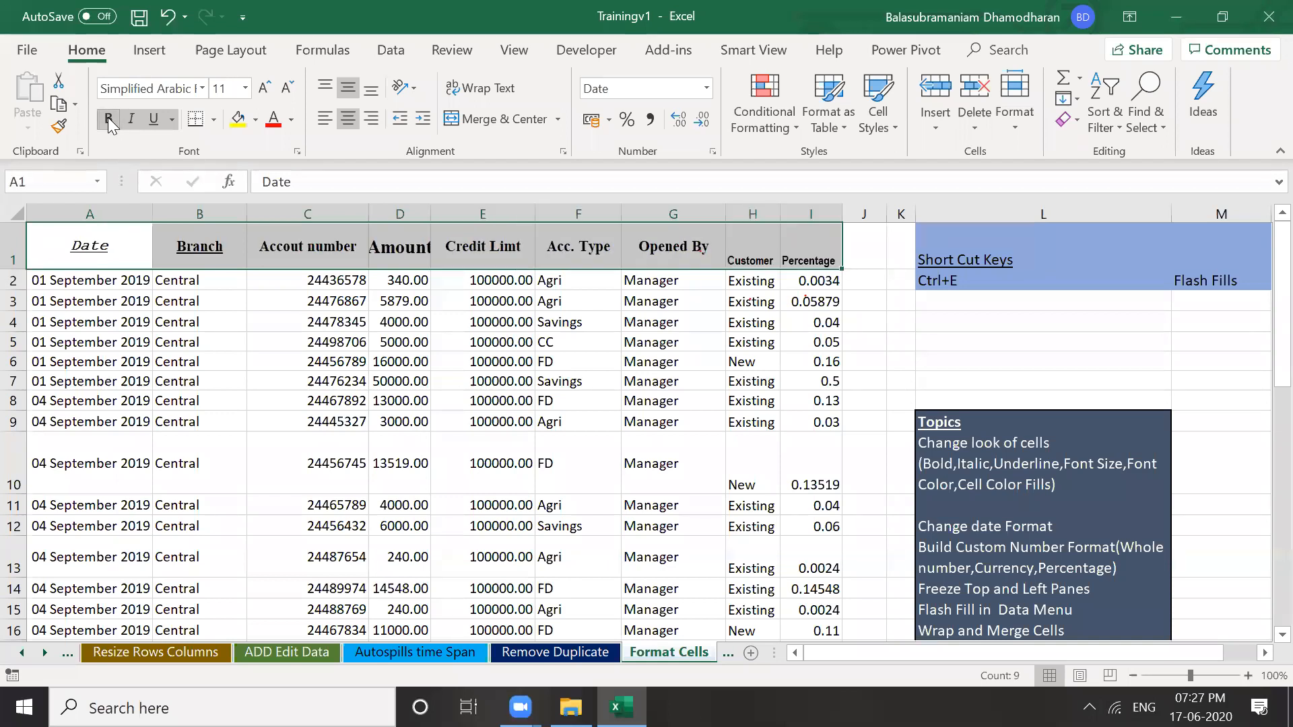
click(154, 119)
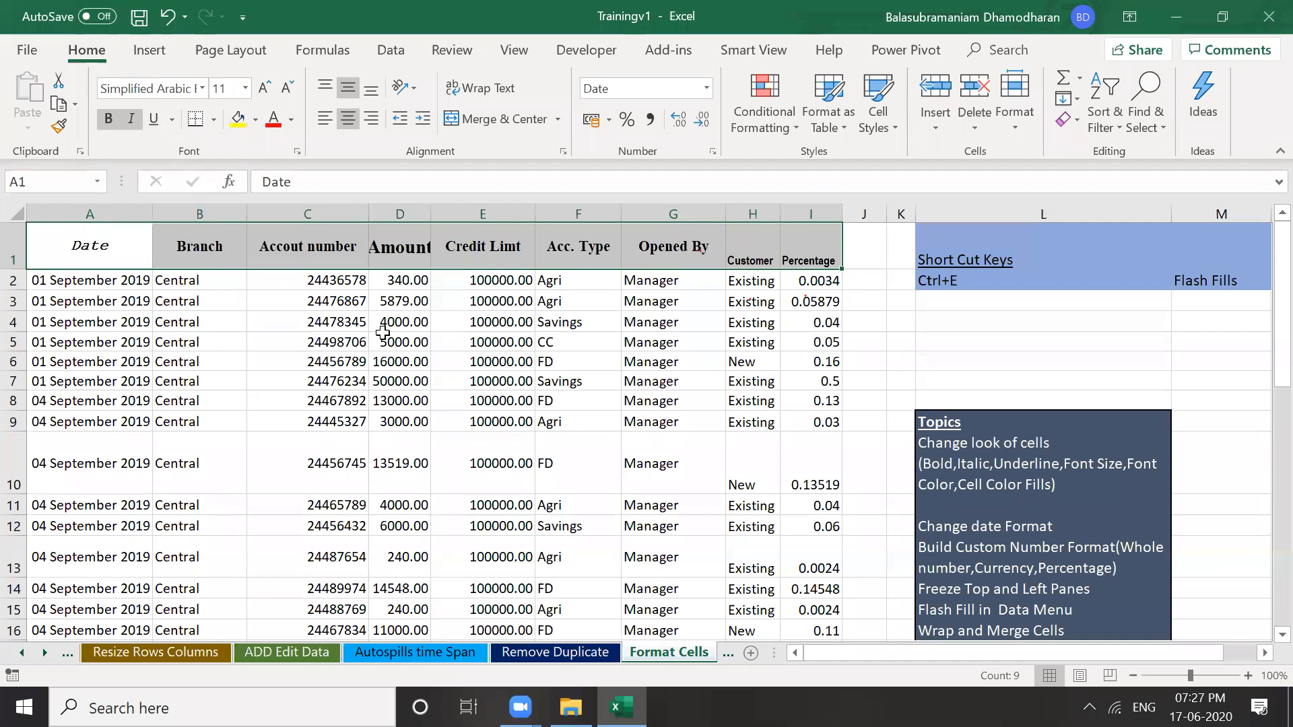
key(ctrl+u)
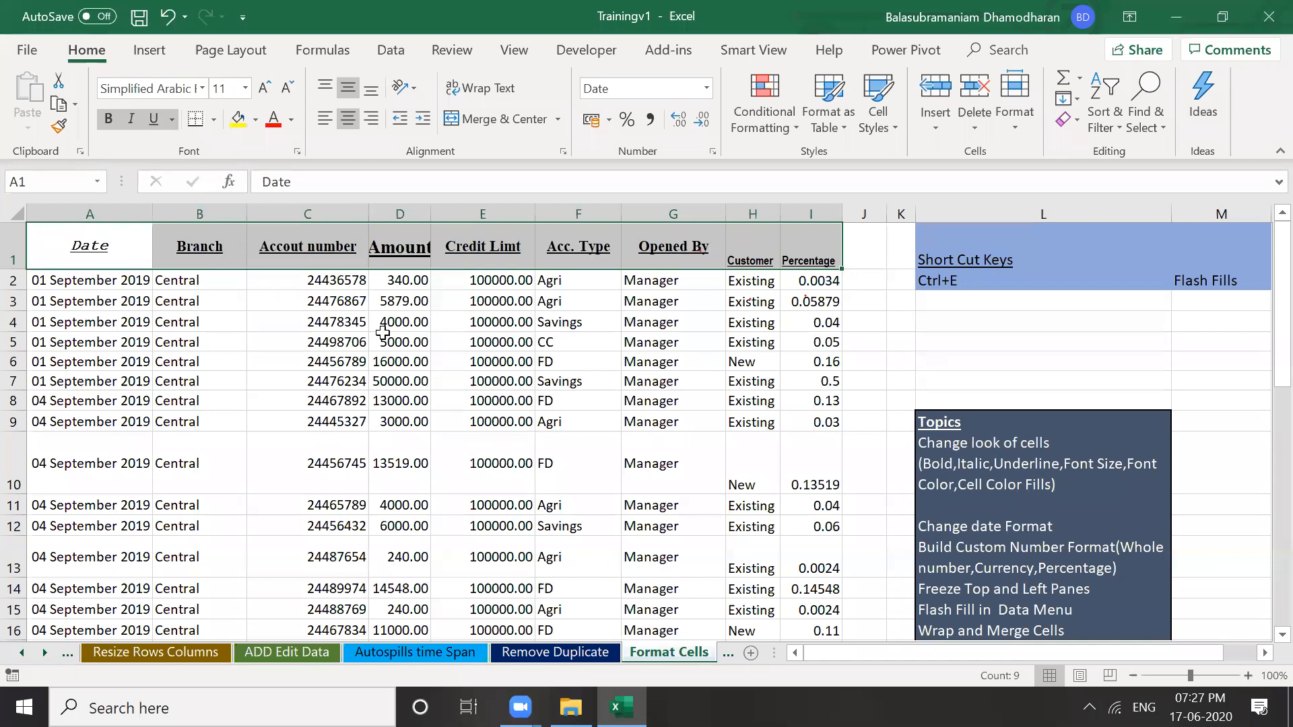
Inspect an account number cell, the Customer and Branch headers, and an Acc. Type cell
click(384, 342)
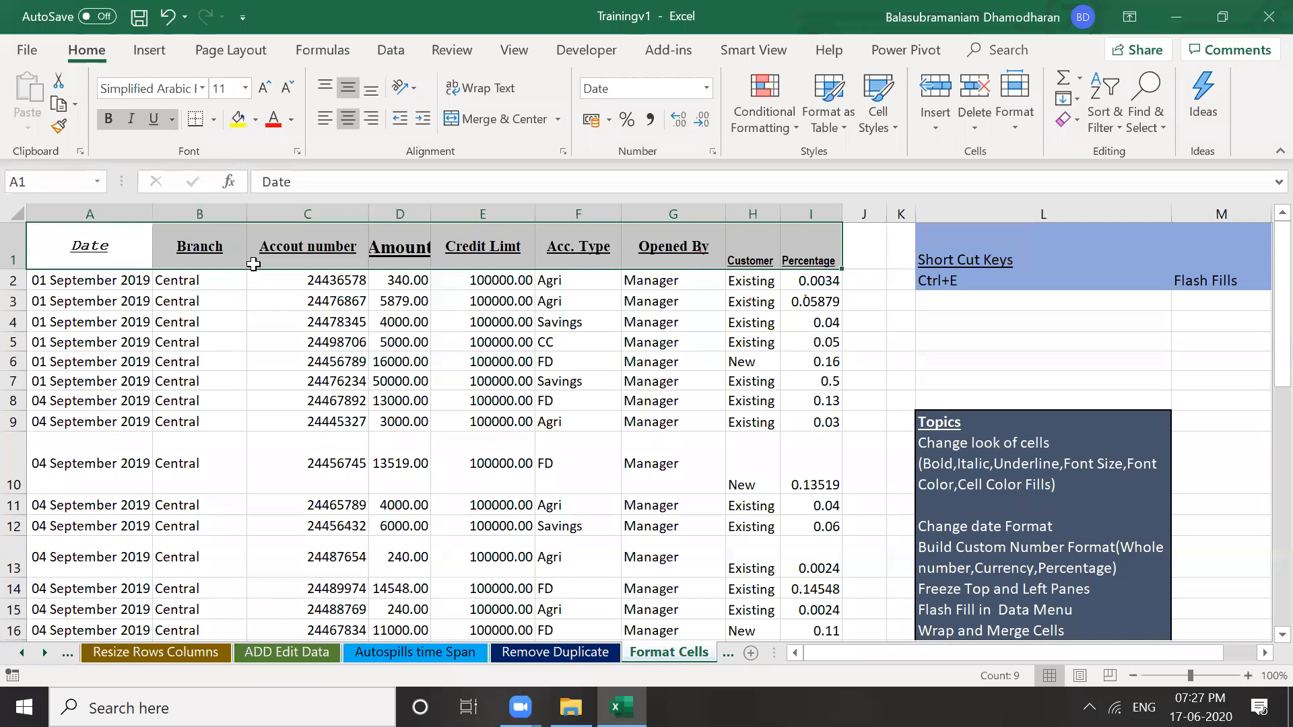
click(283, 304)
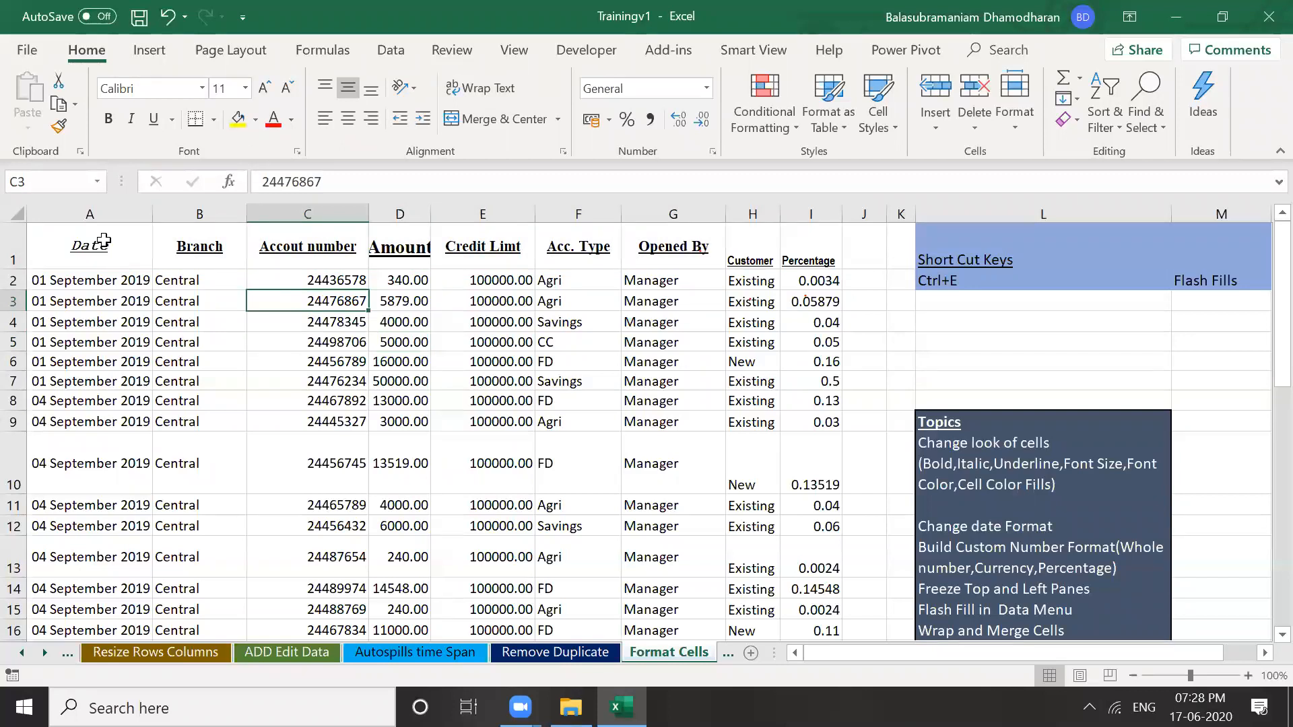
click(755, 256)
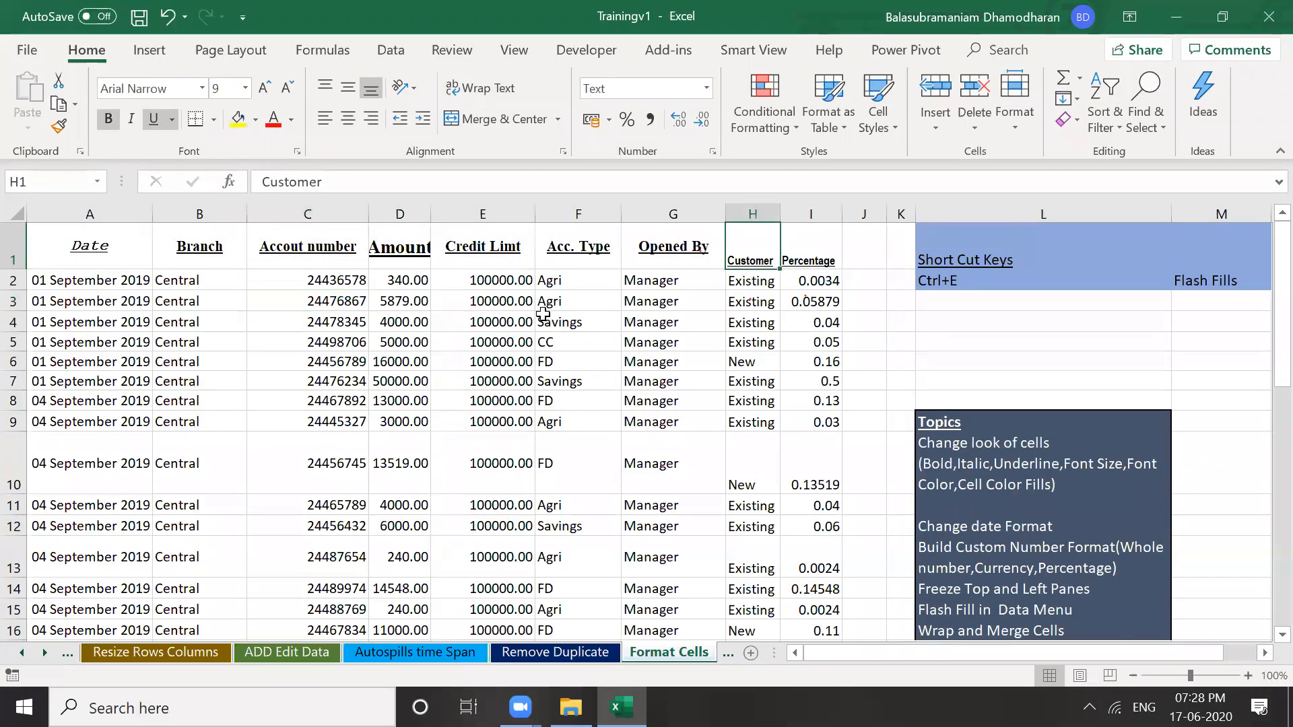
click(543, 314)
click(206, 262)
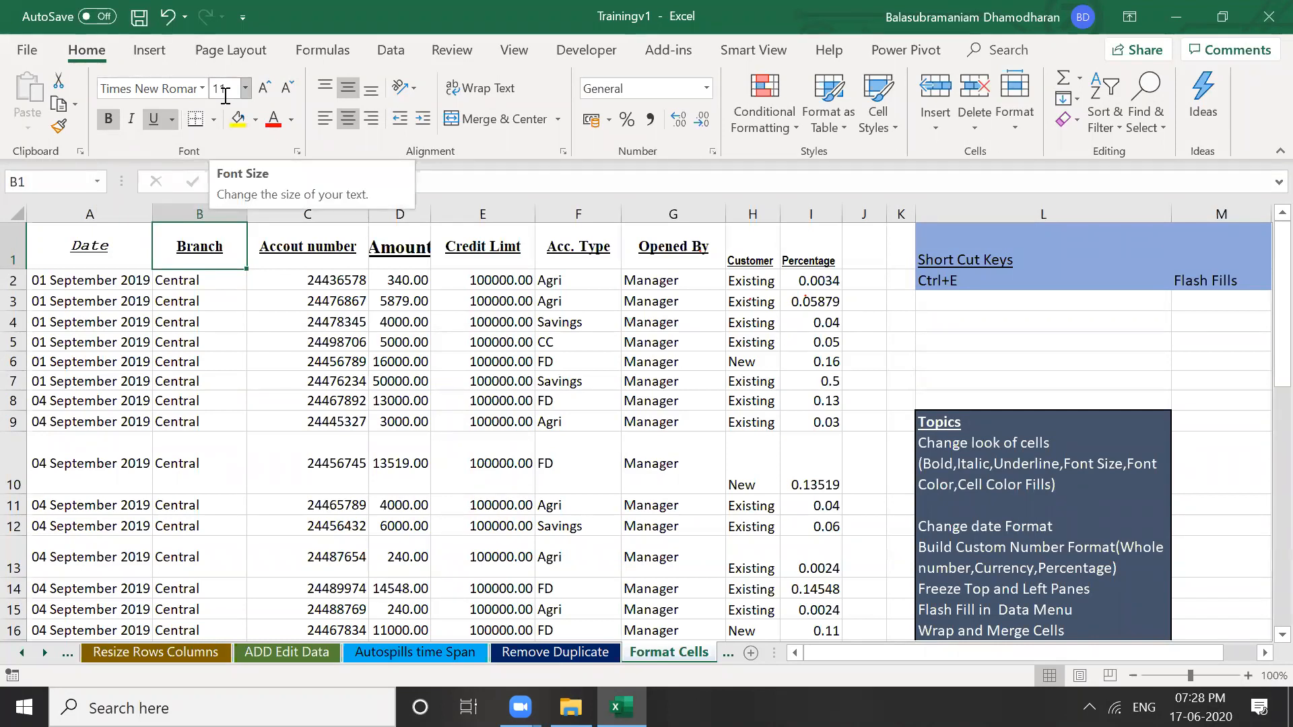
Compare the Date header with Amount and date cells, then reselect headers through Percentage
click(96, 242)
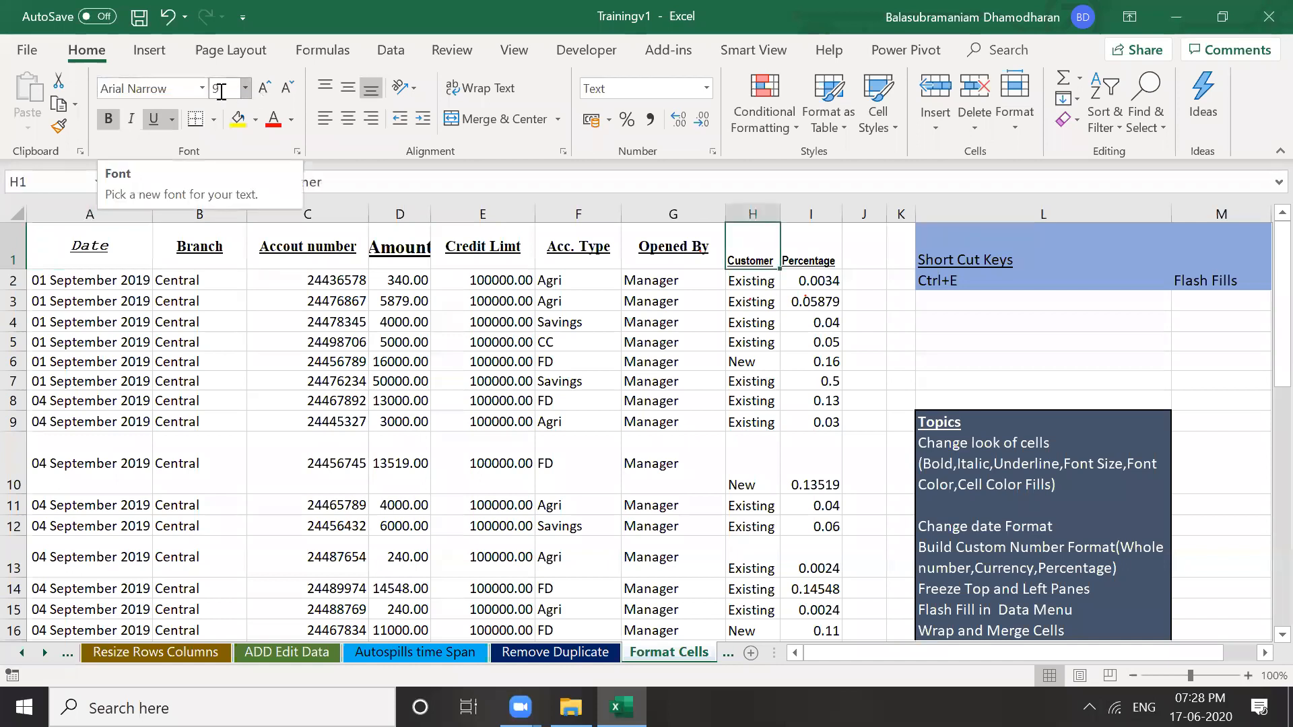
click(401, 280)
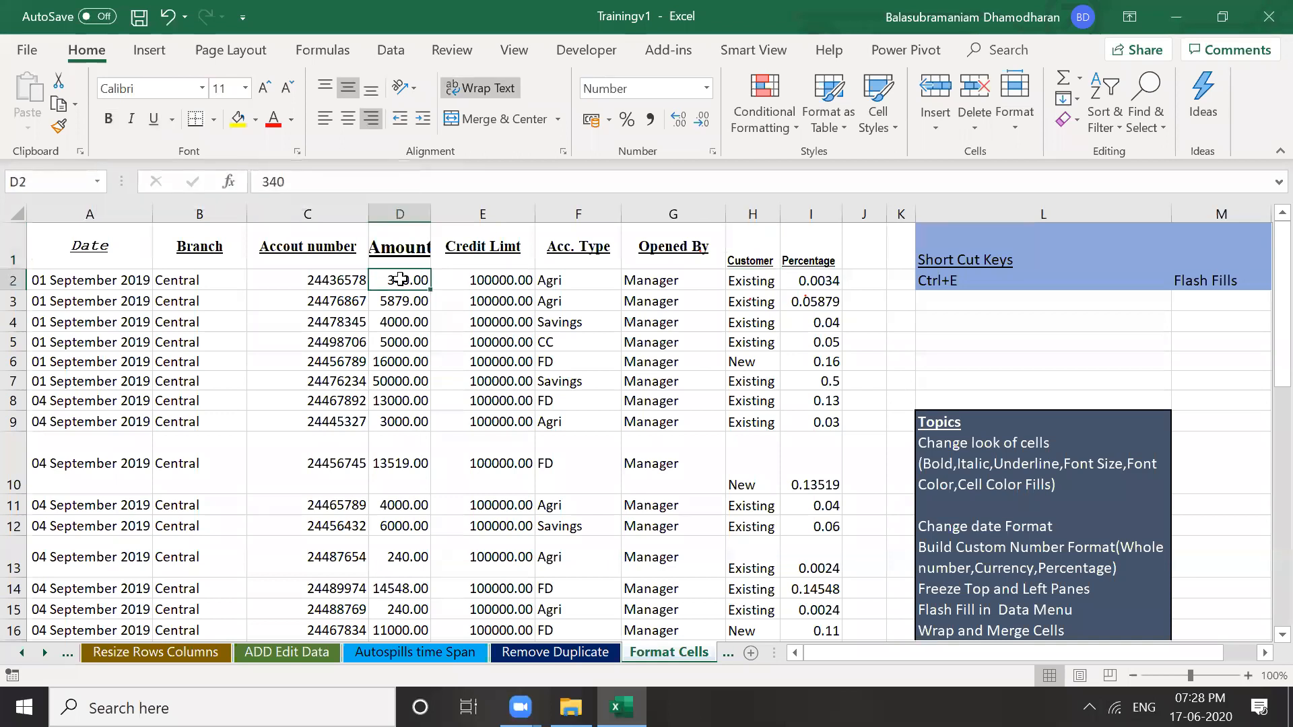
click(57, 240)
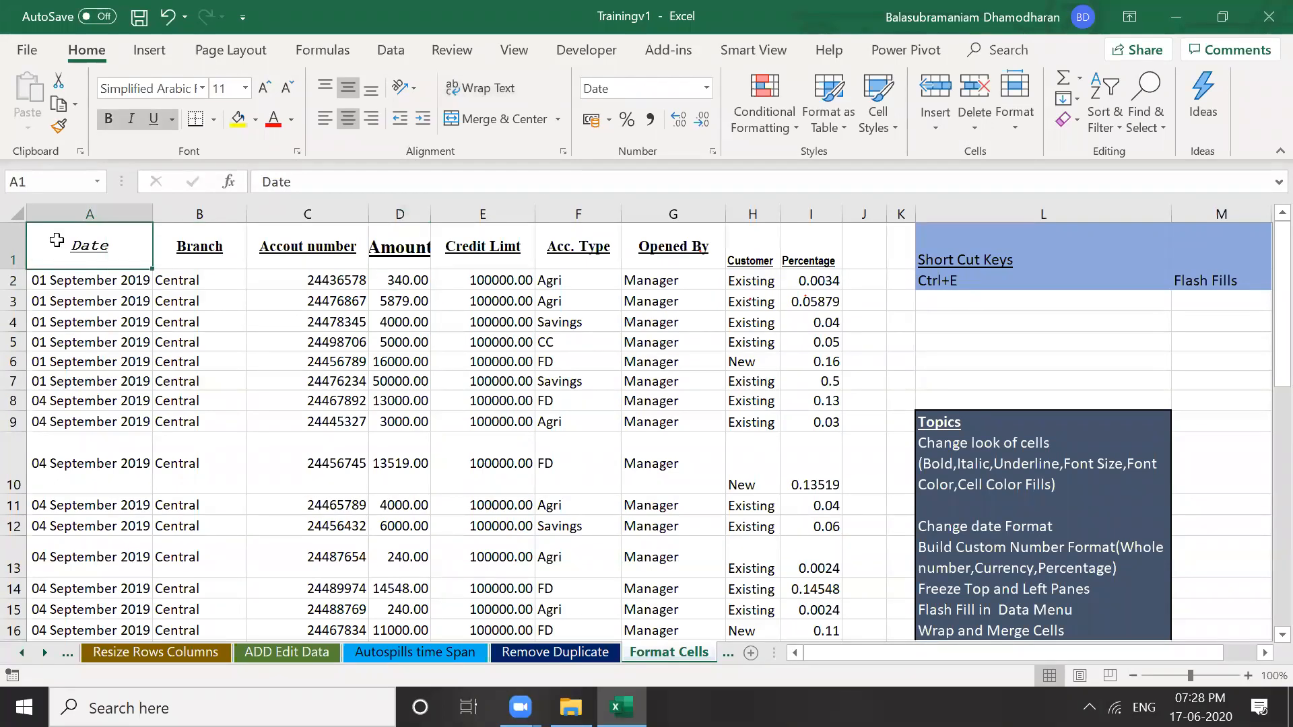
click(104, 323)
click(86, 246)
key(shift+Right)
key(shift+Right)
key(shift+Right)
key(shift+Right)
key(shift+Right)
key(shift+Right)
key(shift+Right)
key(shift+Right)
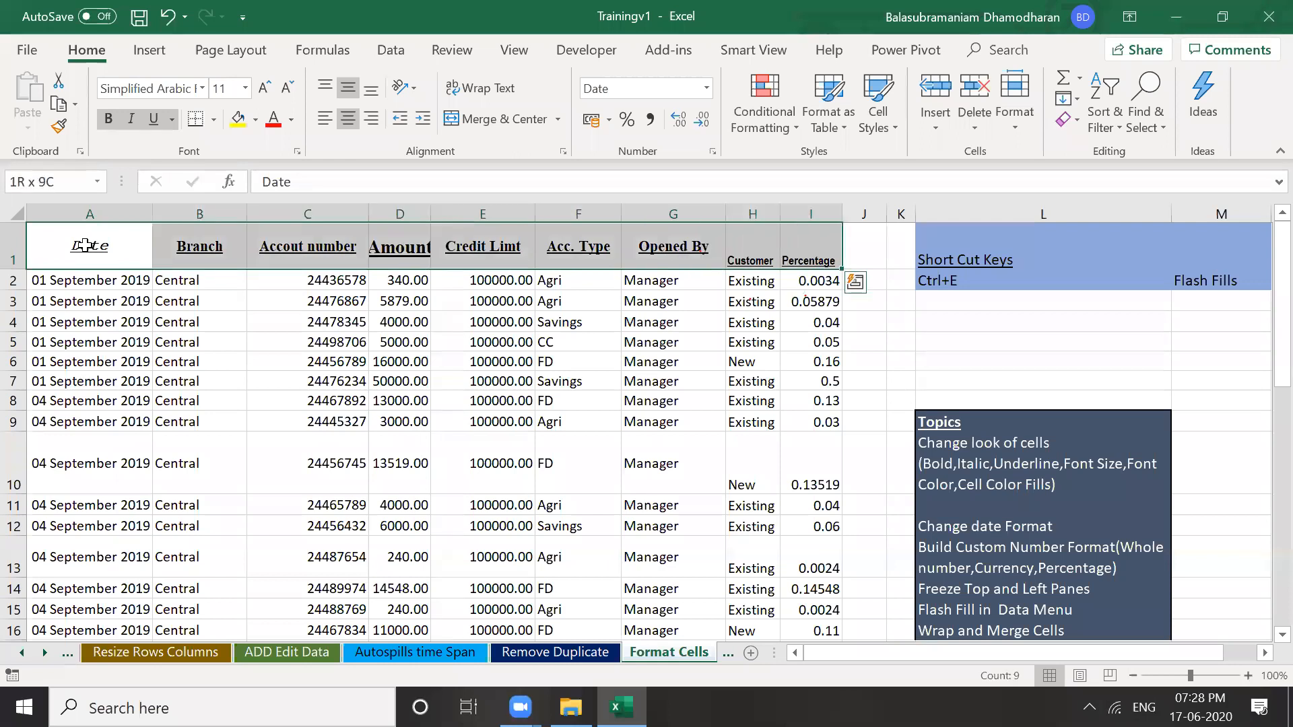
Set the Date-to-Percentage header row to Calibri at font size 12
click(202, 88)
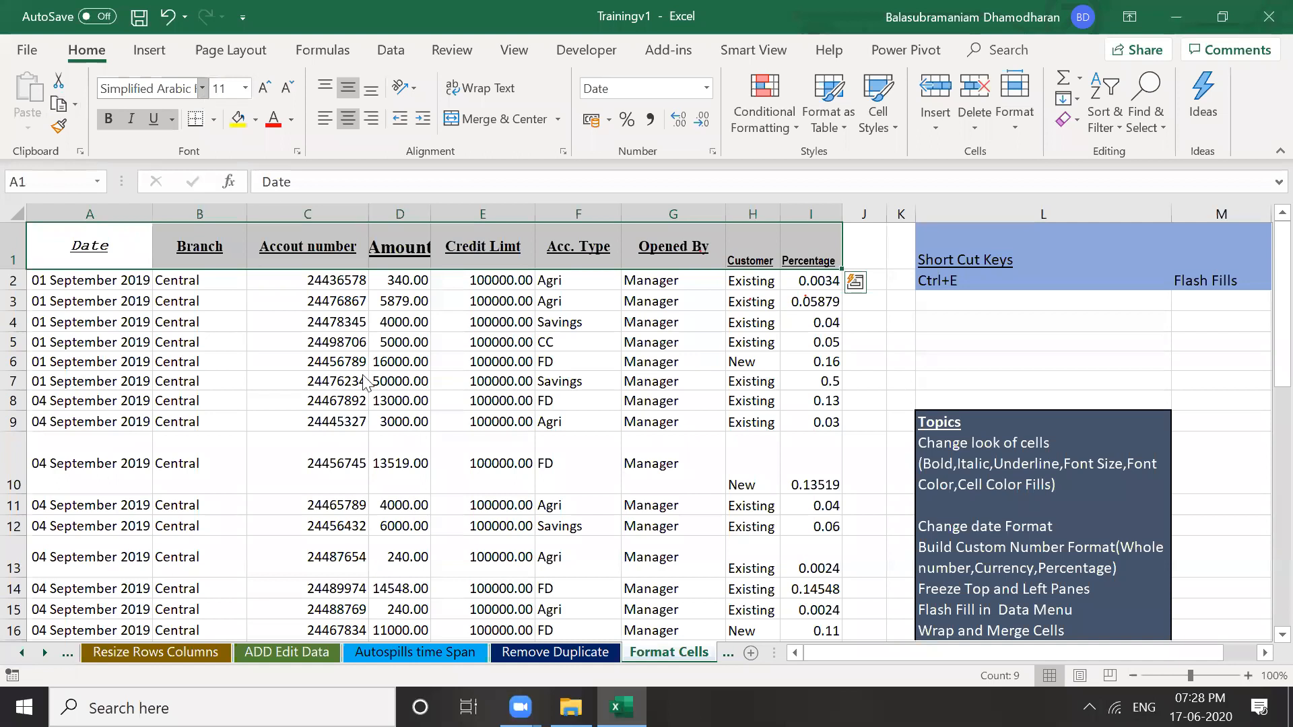
scroll(375, 463, down, 15)
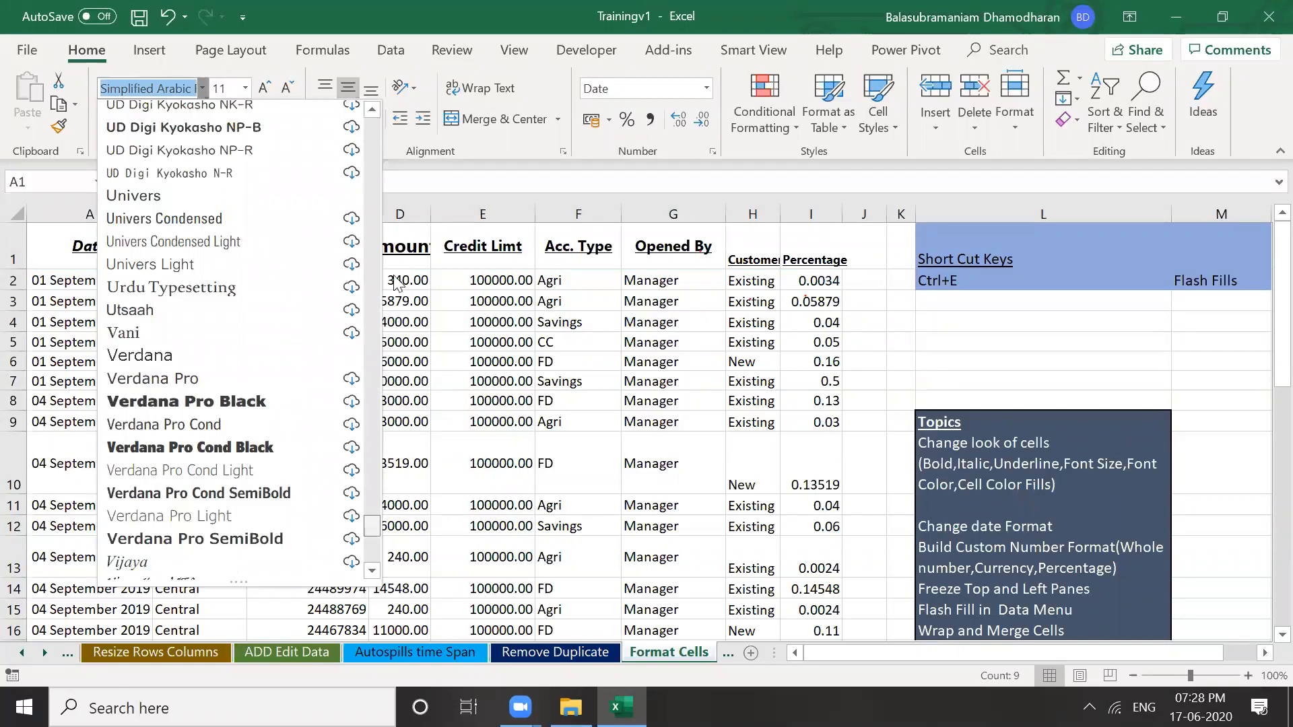
scroll(305, 116, up, 20)
scroll(304, 115, up, 7)
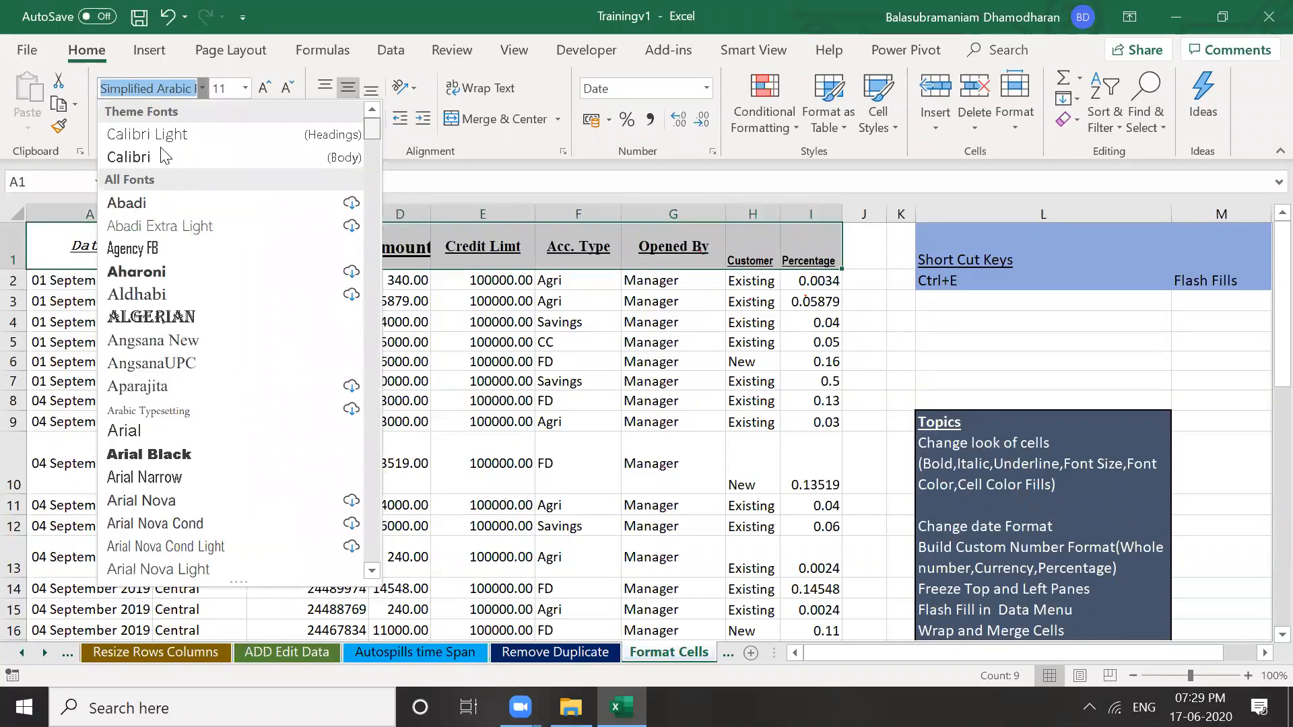
key(Escape)
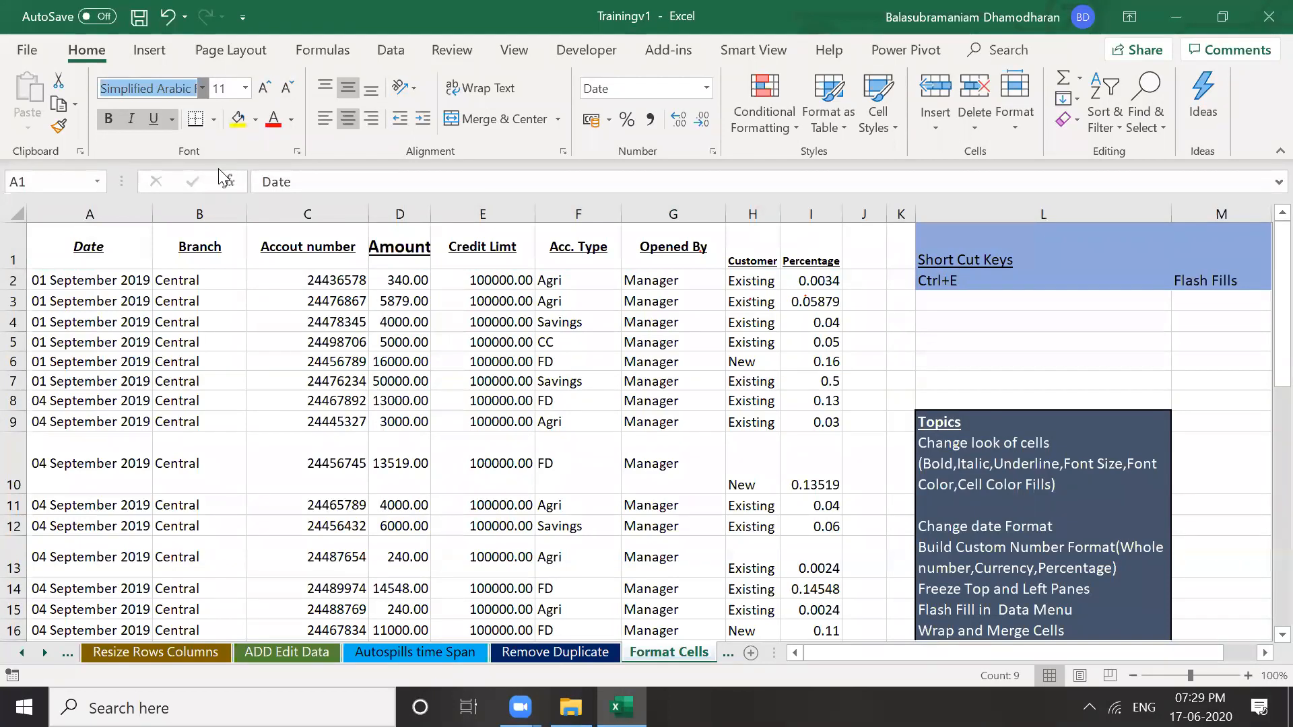
key(Escape)
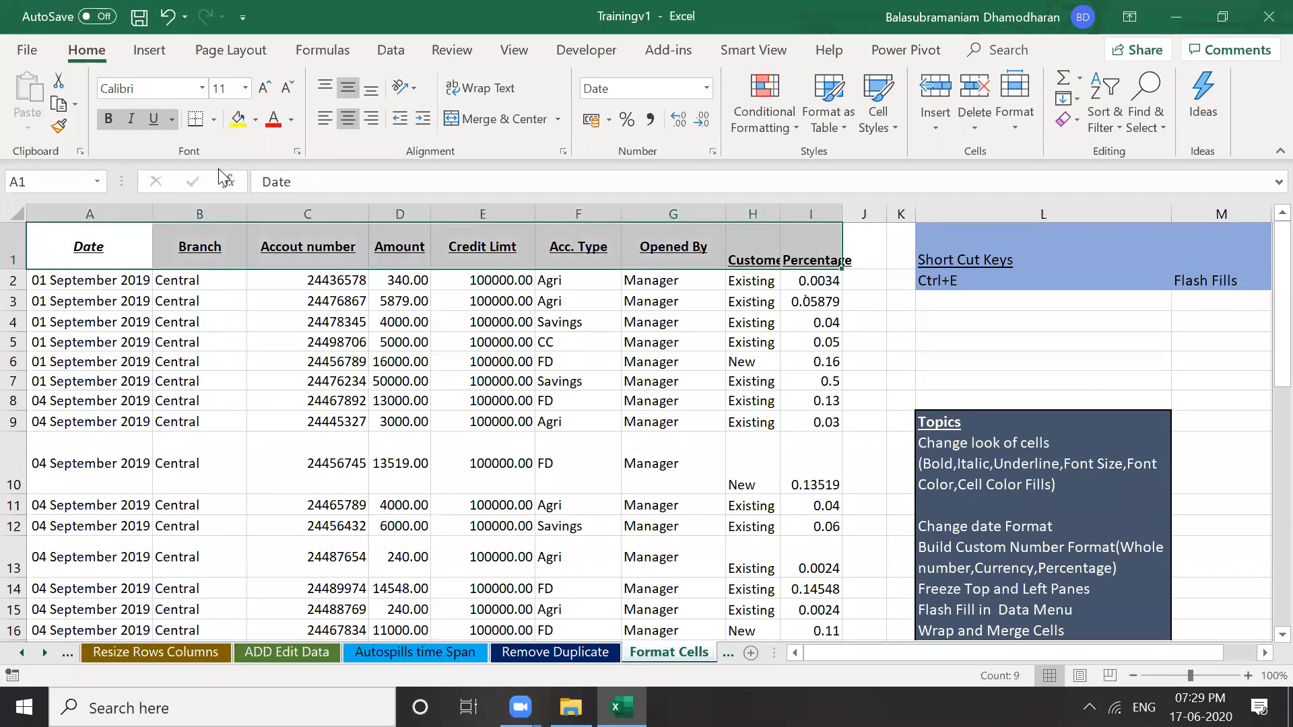
click(245, 89)
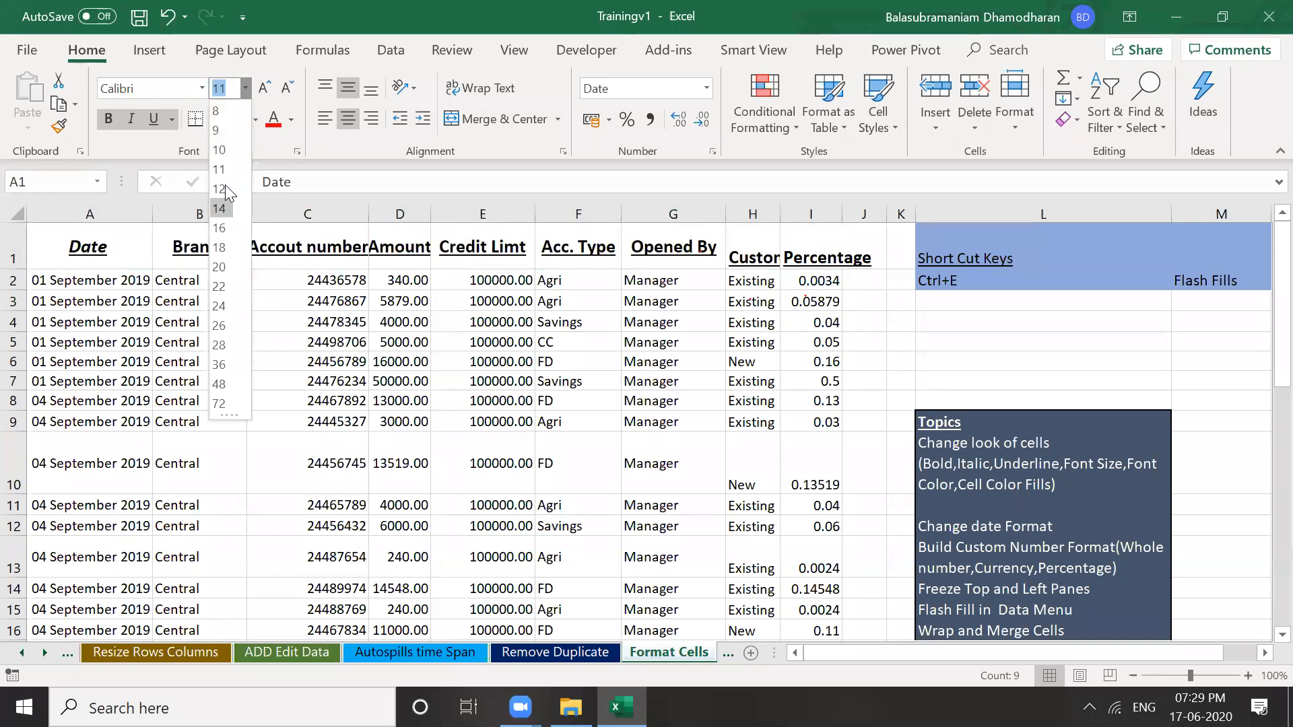
click(697, 336)
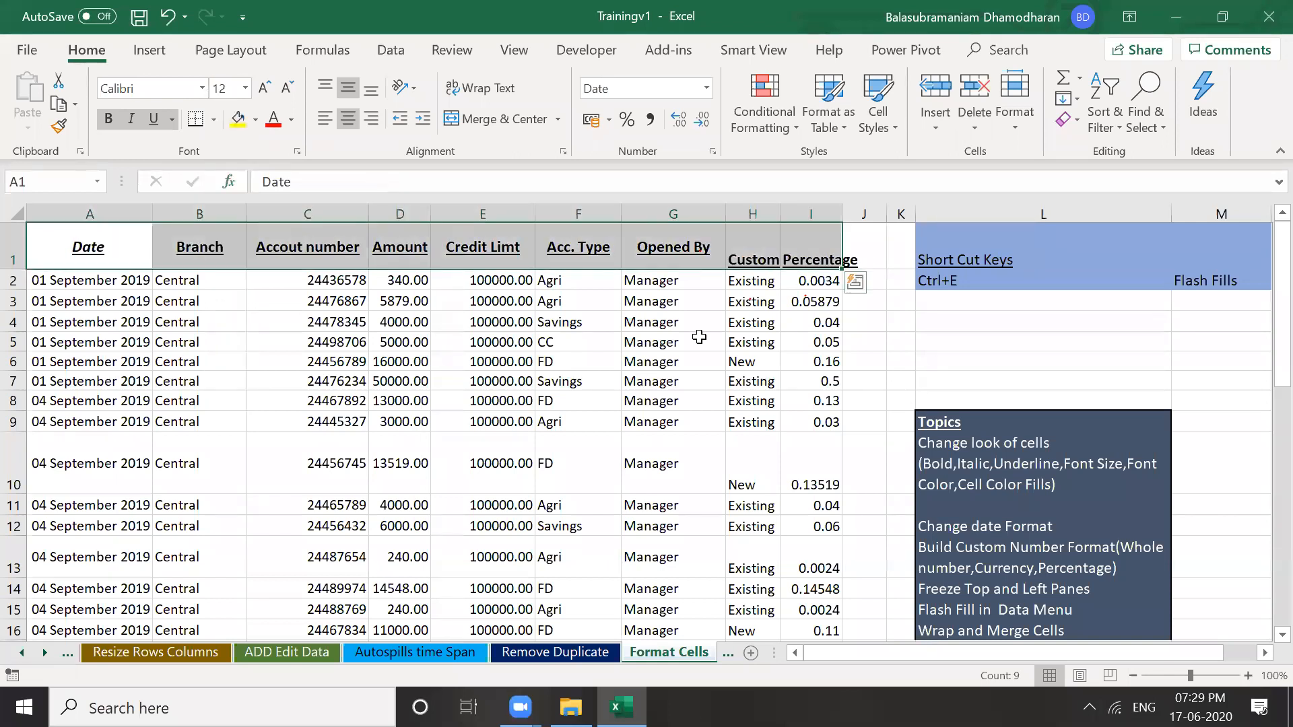
click(701, 336)
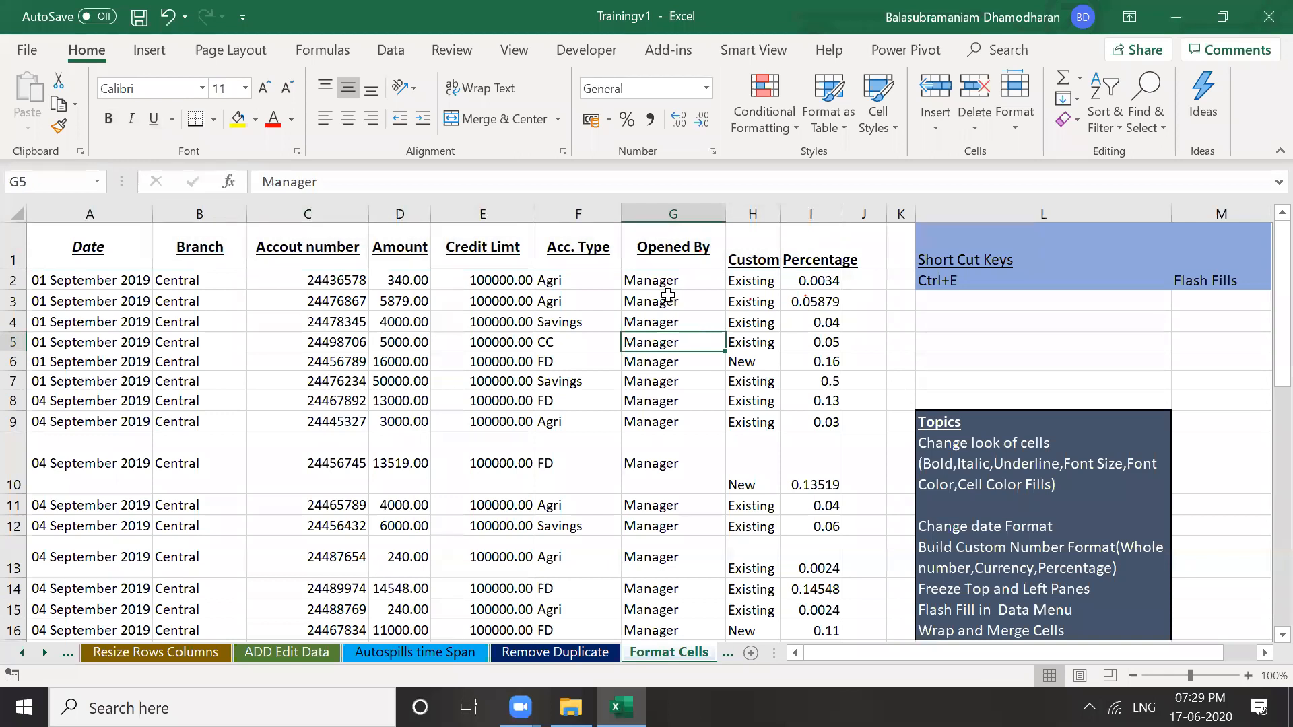
Compare the Percentage, Customer and Opened By headers' formatting against a plain data cell
click(811, 262)
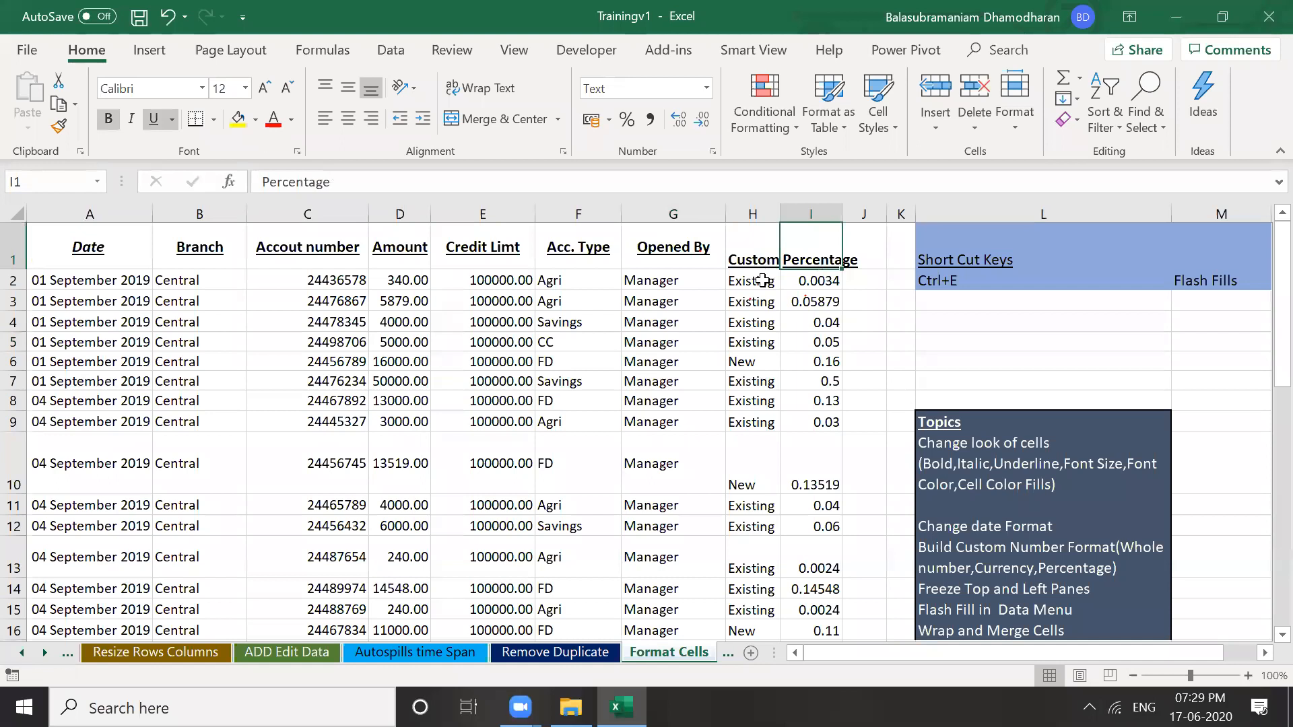
click(751, 248)
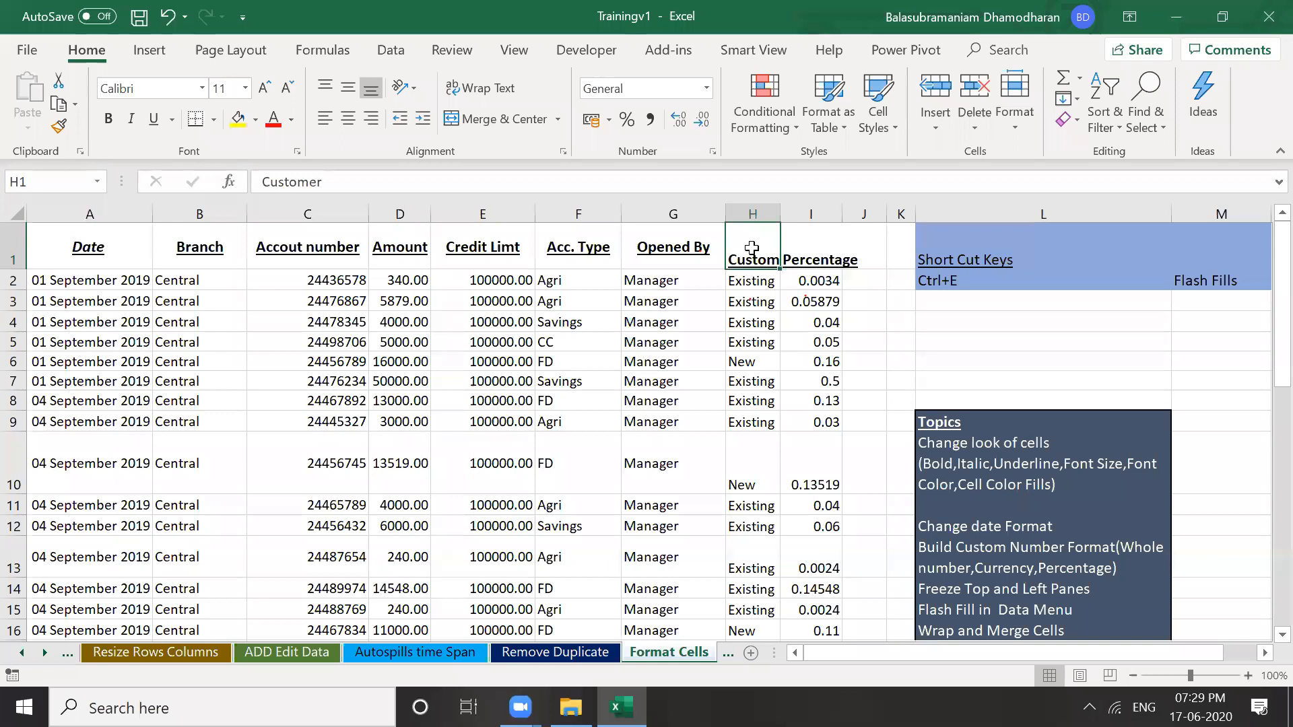
click(647, 249)
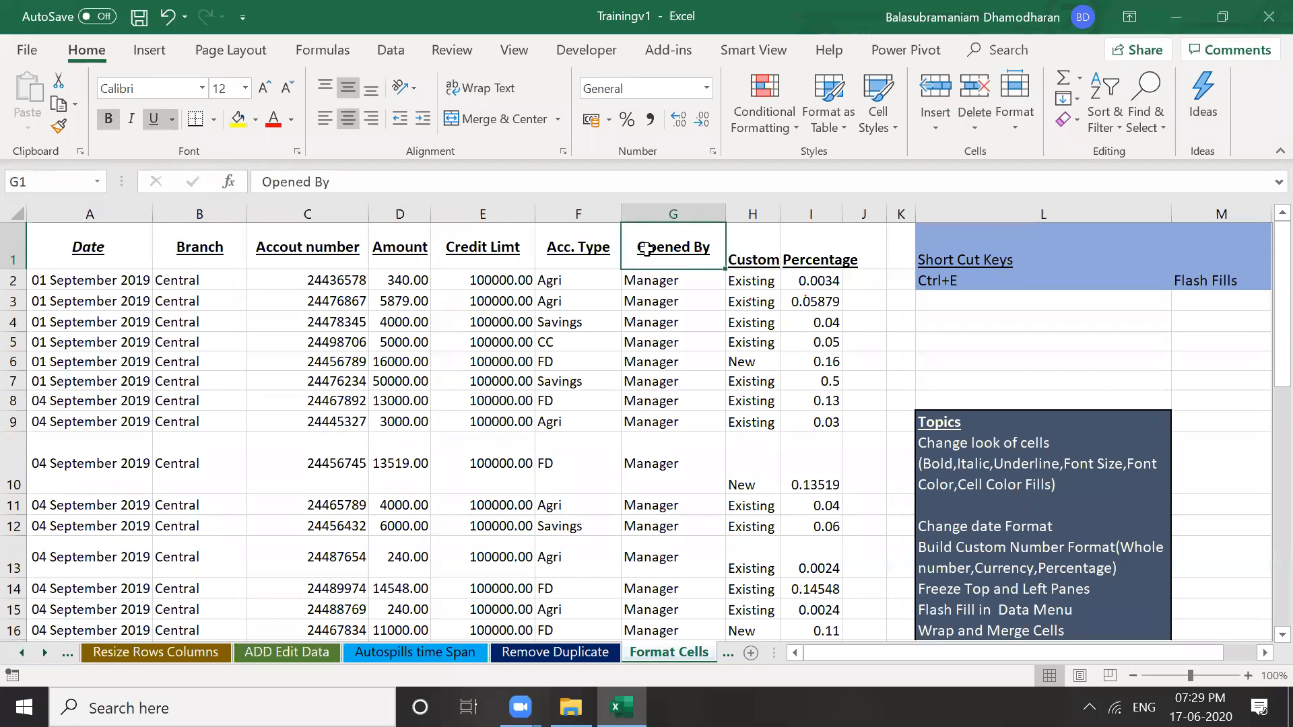
click(674, 280)
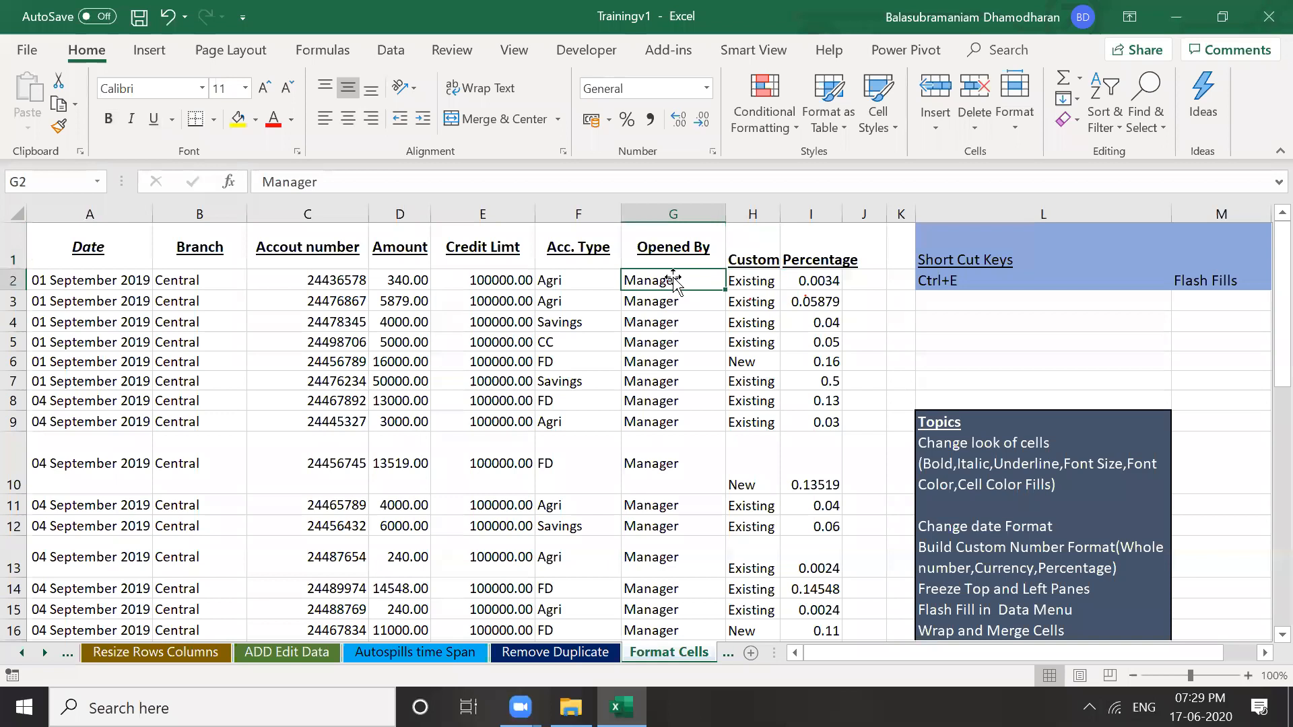
click(660, 238)
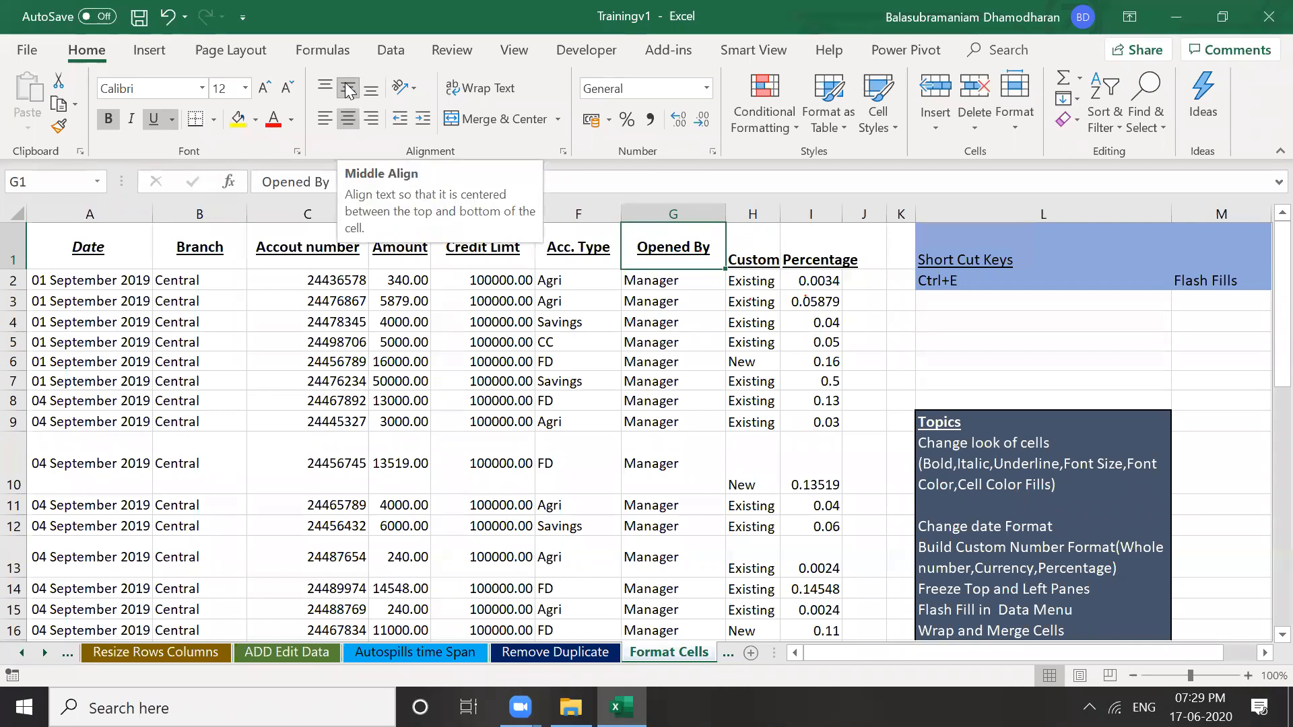
click(693, 301)
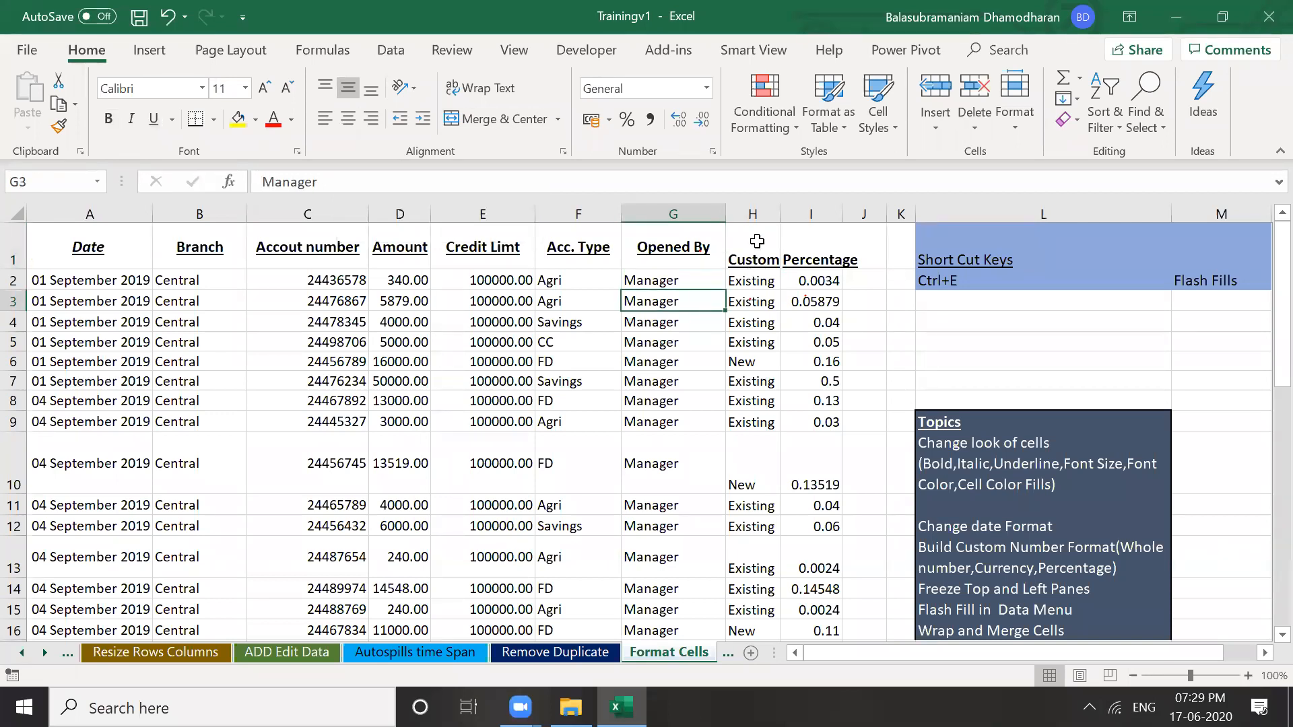
Underline the Customer header, centre it vertically and horizontally, and auto-fit column H
click(757, 241)
click(150, 122)
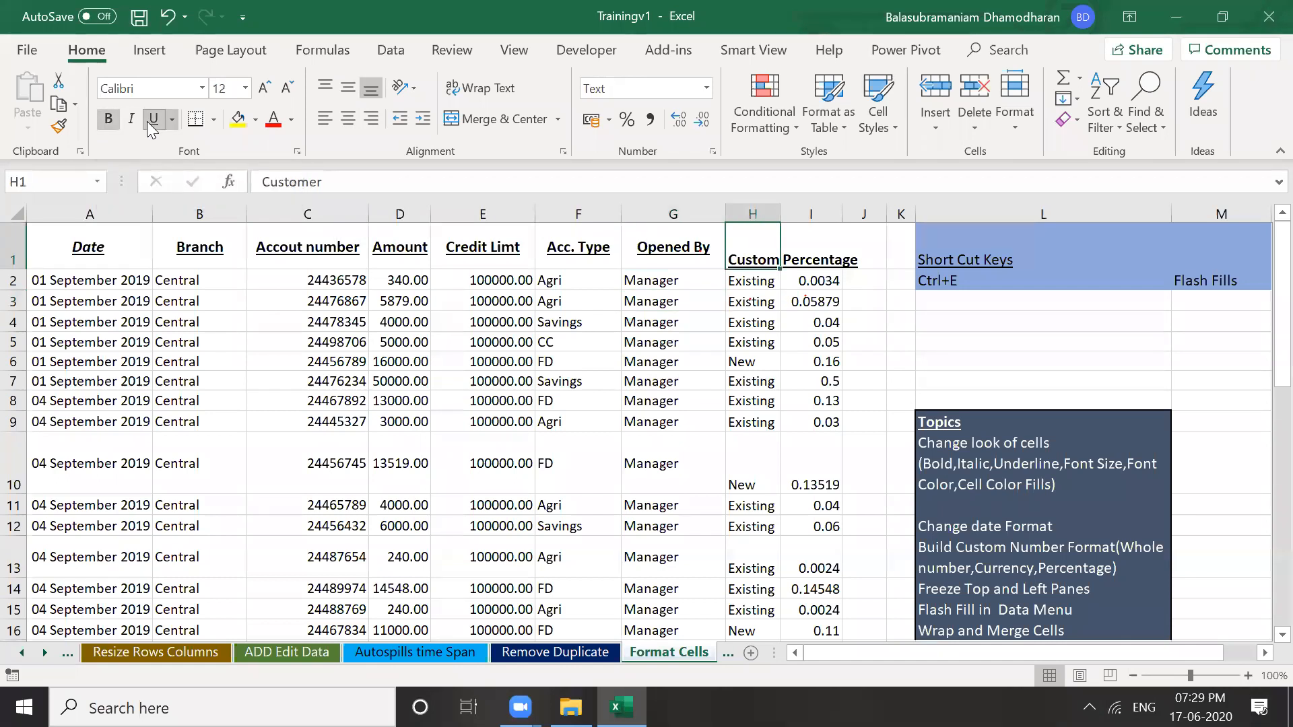
click(346, 85)
click(350, 119)
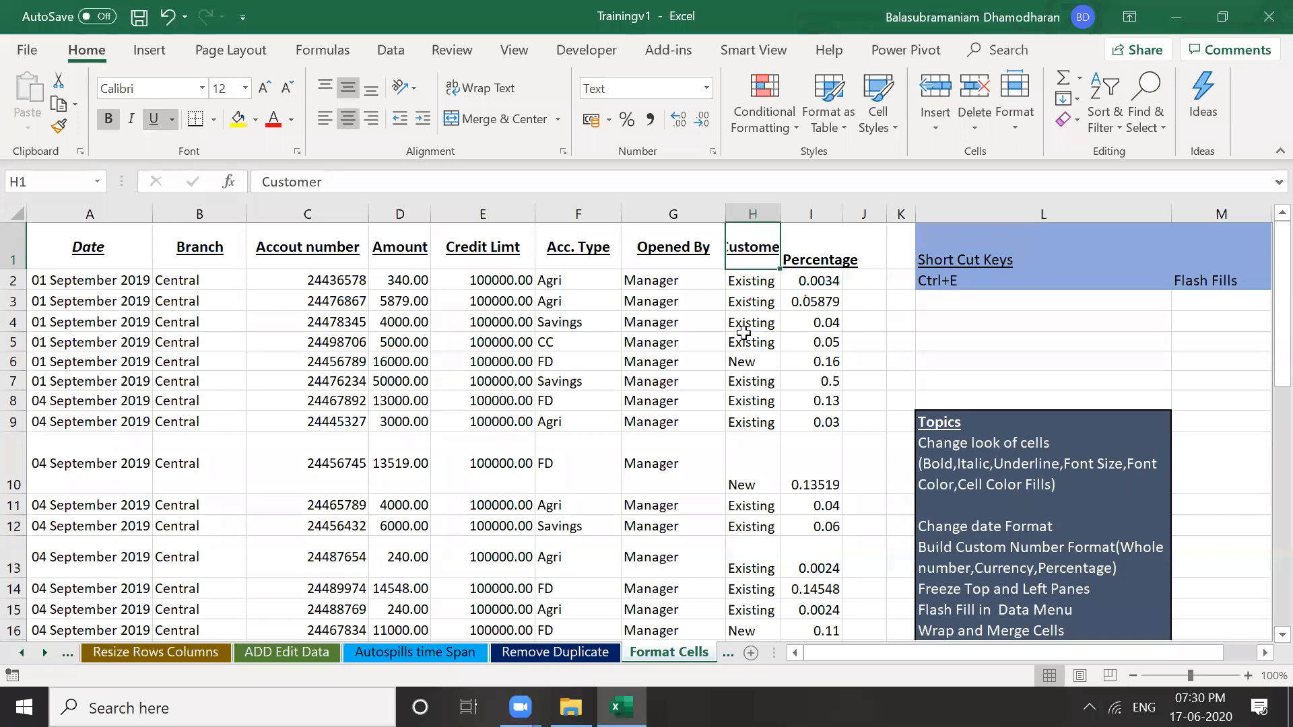
drag(780, 210, 781, 209)
double_click(781, 209)
click(765, 301)
click(762, 258)
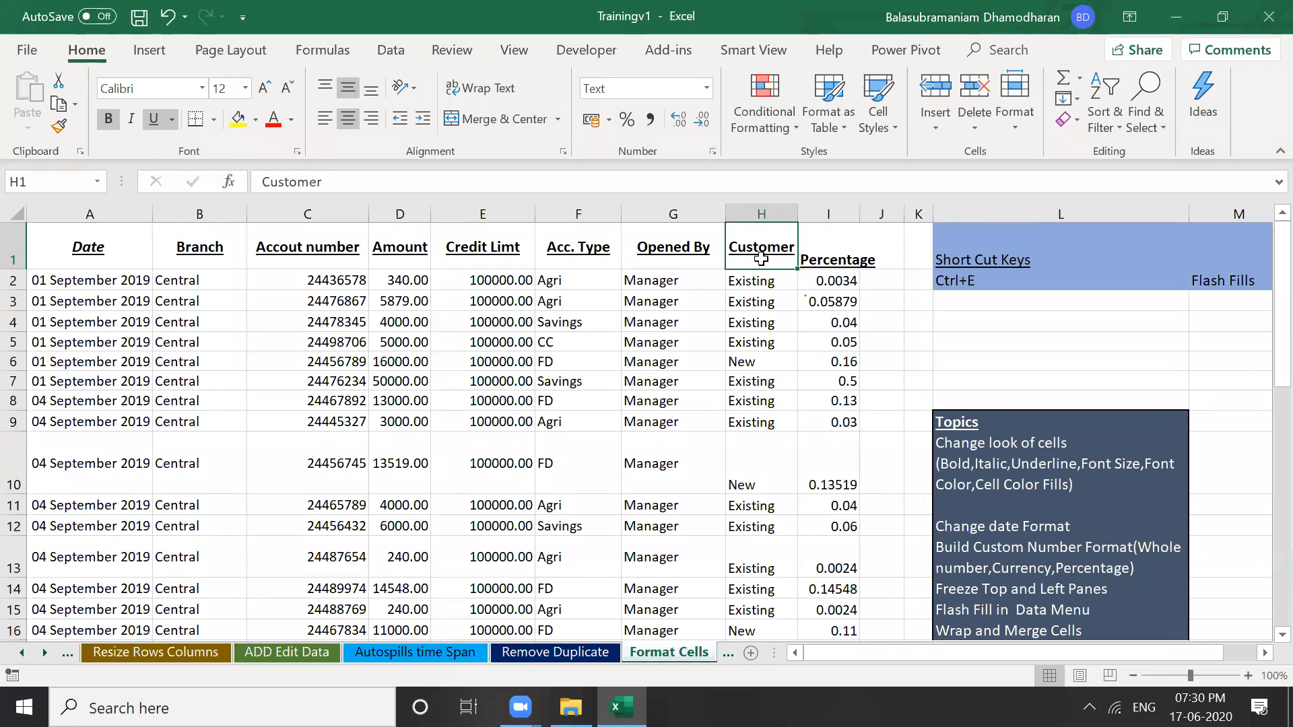
Reselect the Customer header and move over to the Opened By header
click(762, 275)
click(768, 239)
click(776, 297)
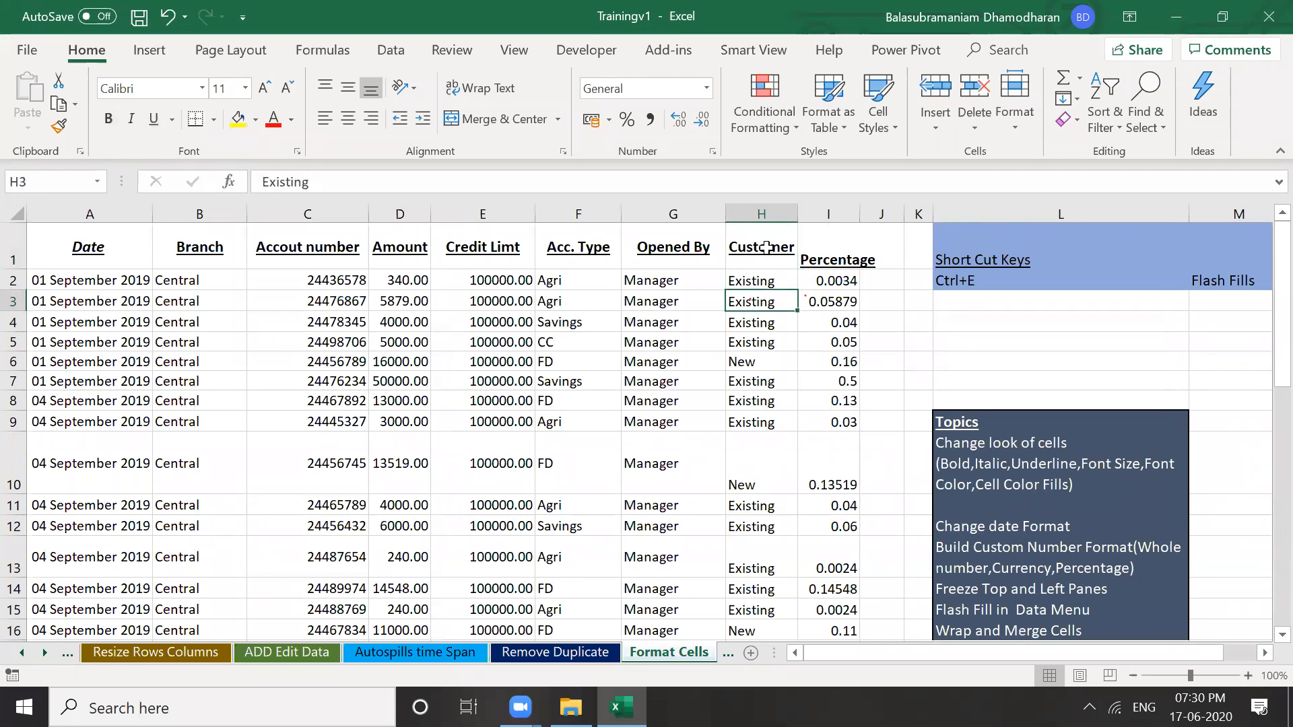
click(766, 247)
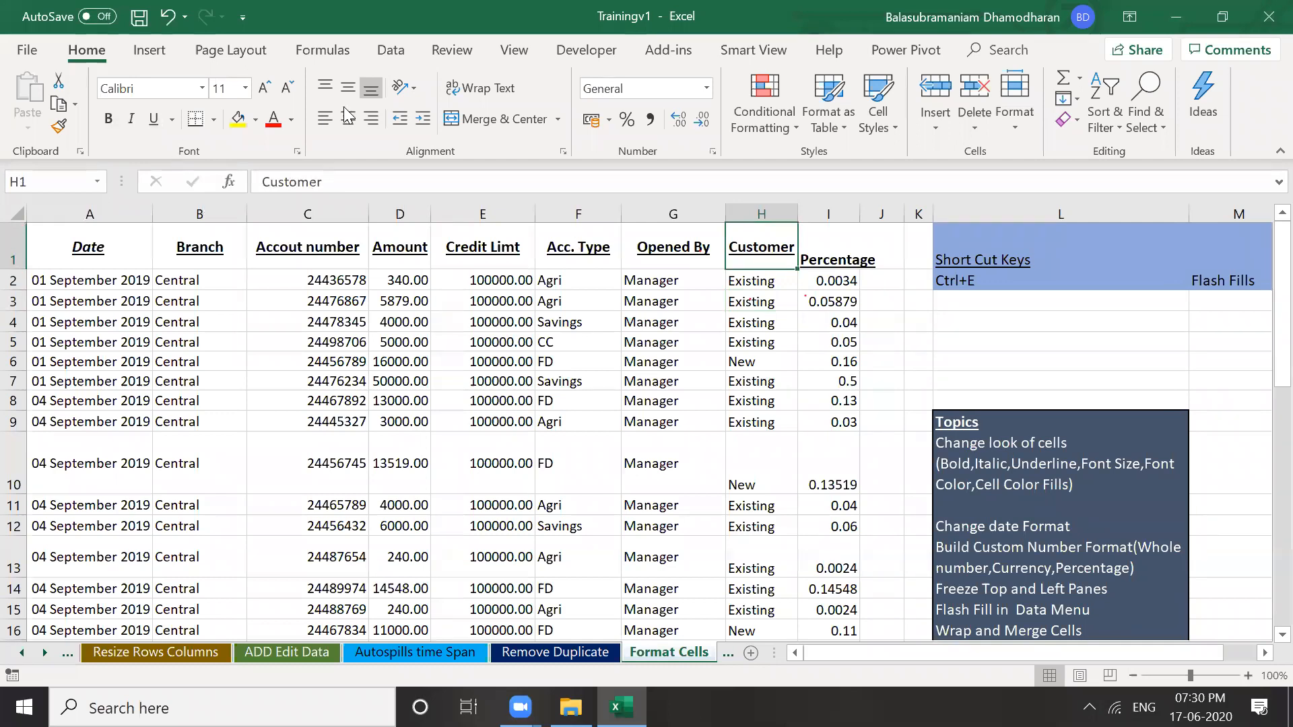
key(Left)
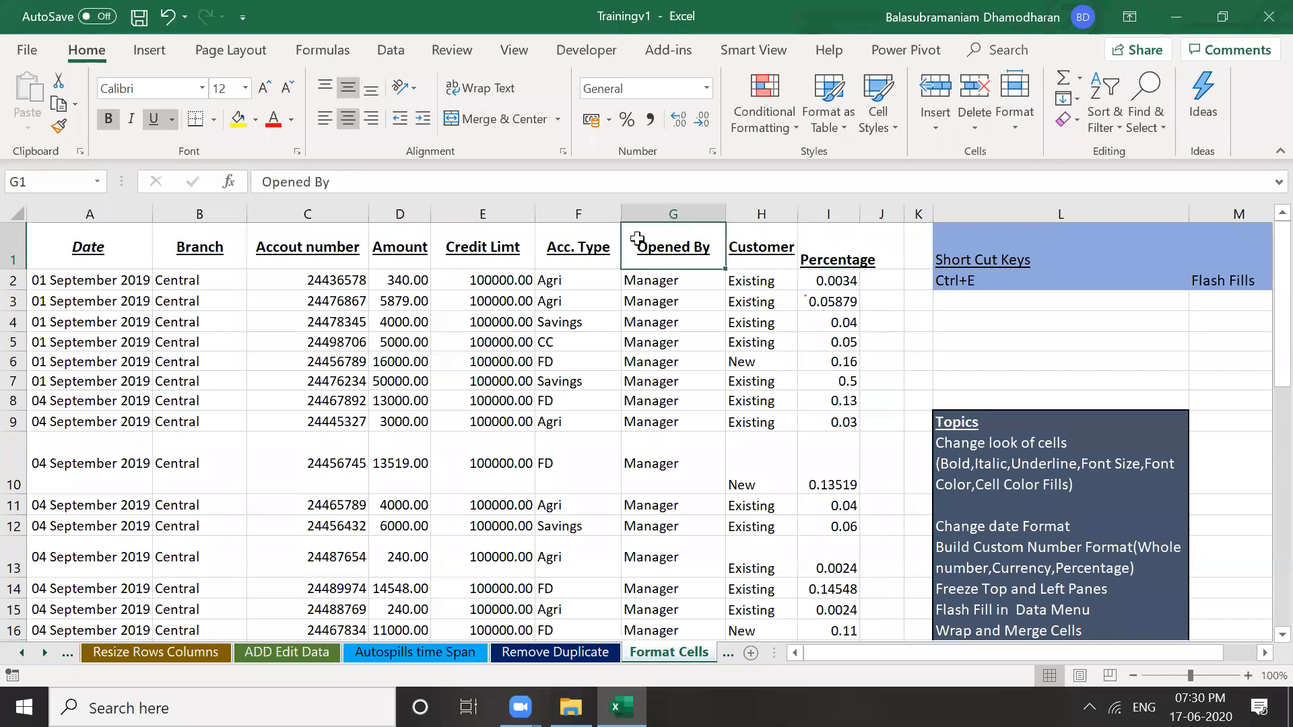
key(Left)
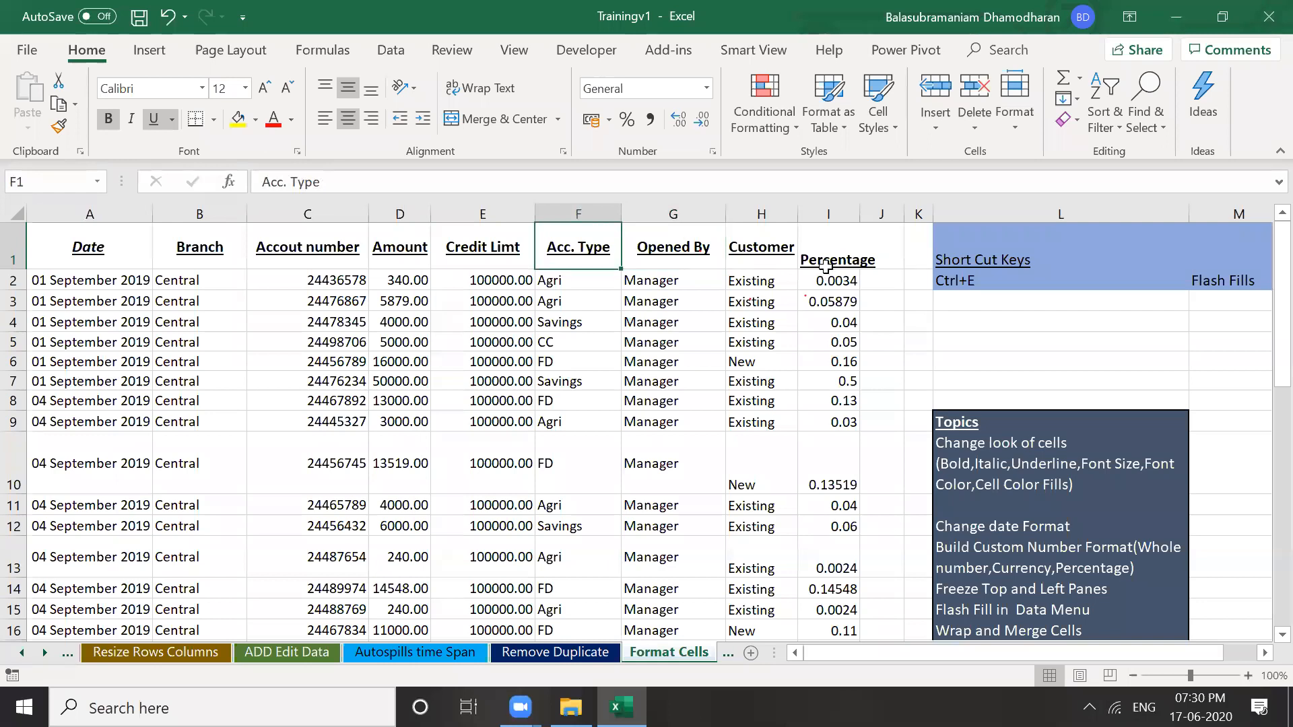
key(Right)
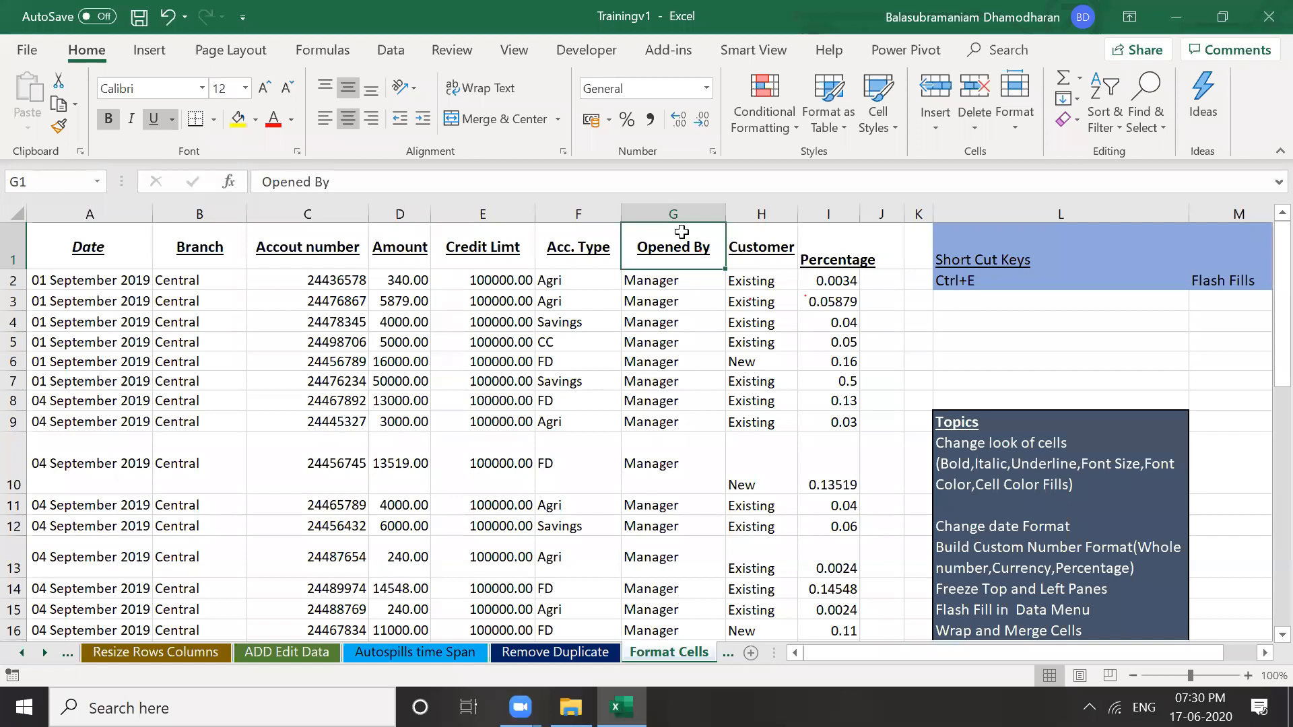
Format-paint the Opened By header styling onto Percentage and fit column I to it
click(59, 126)
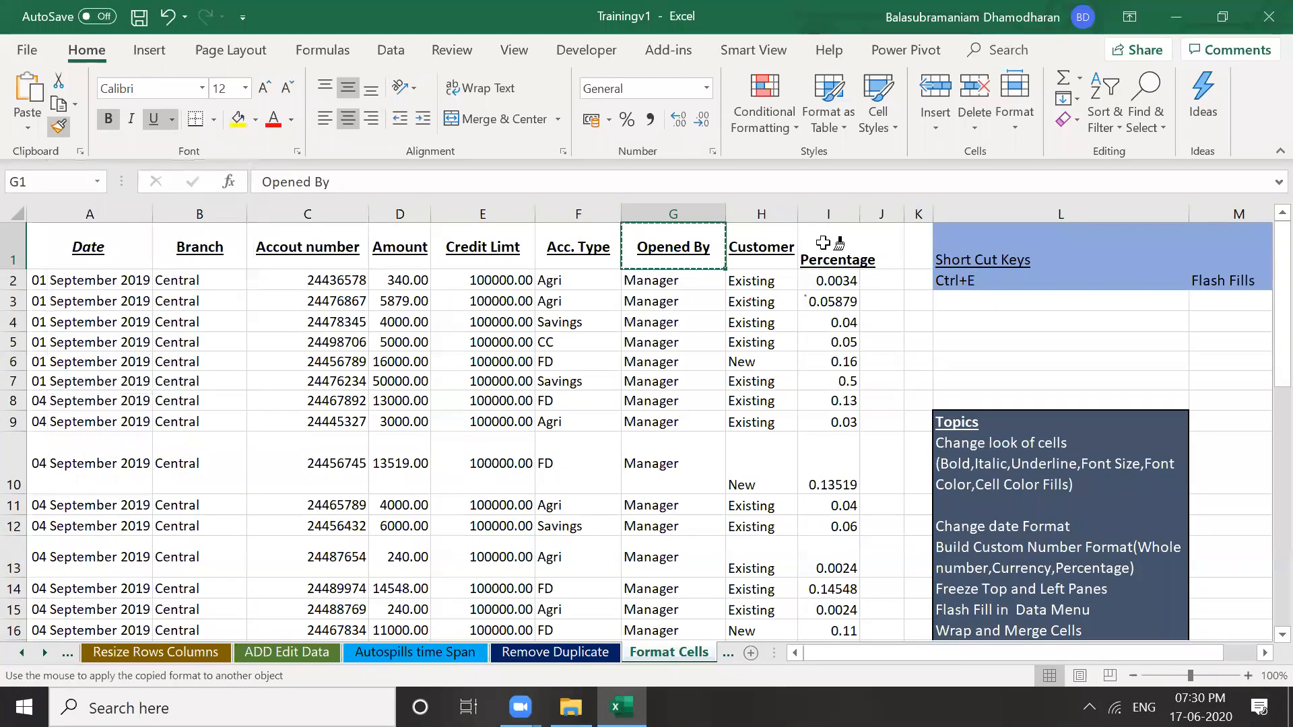
click(824, 304)
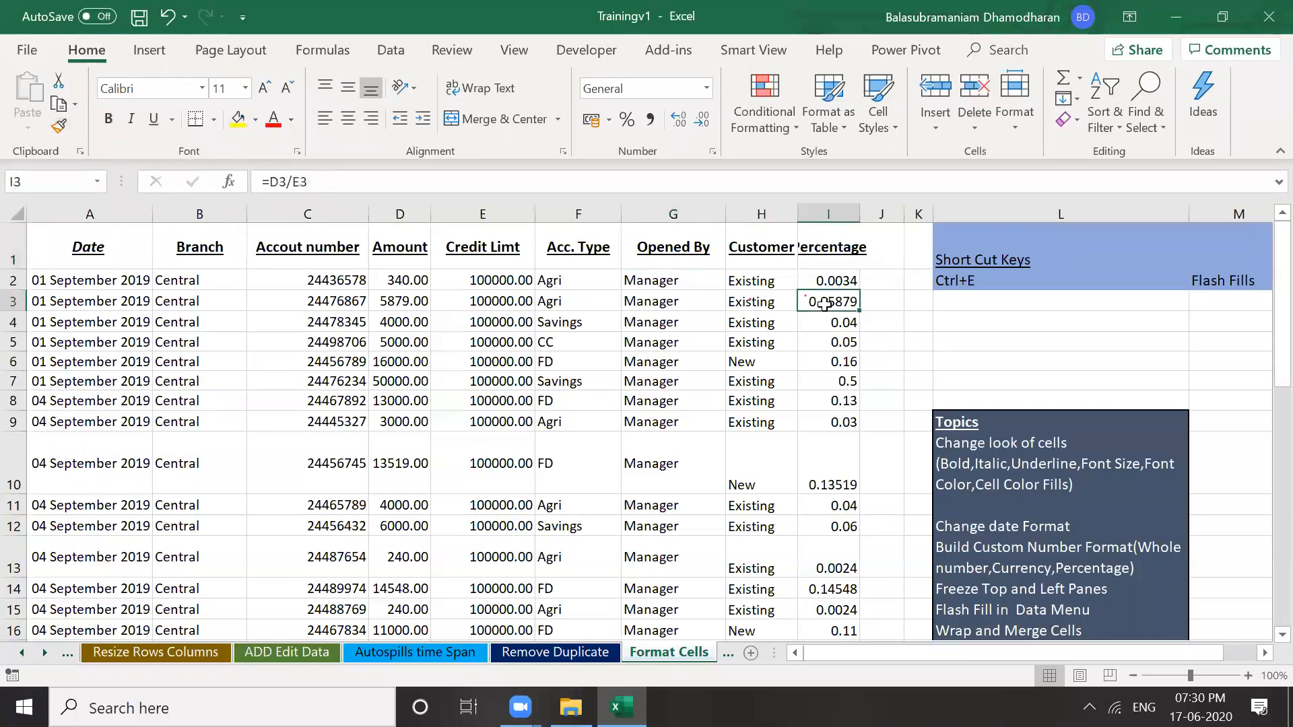
click(752, 263)
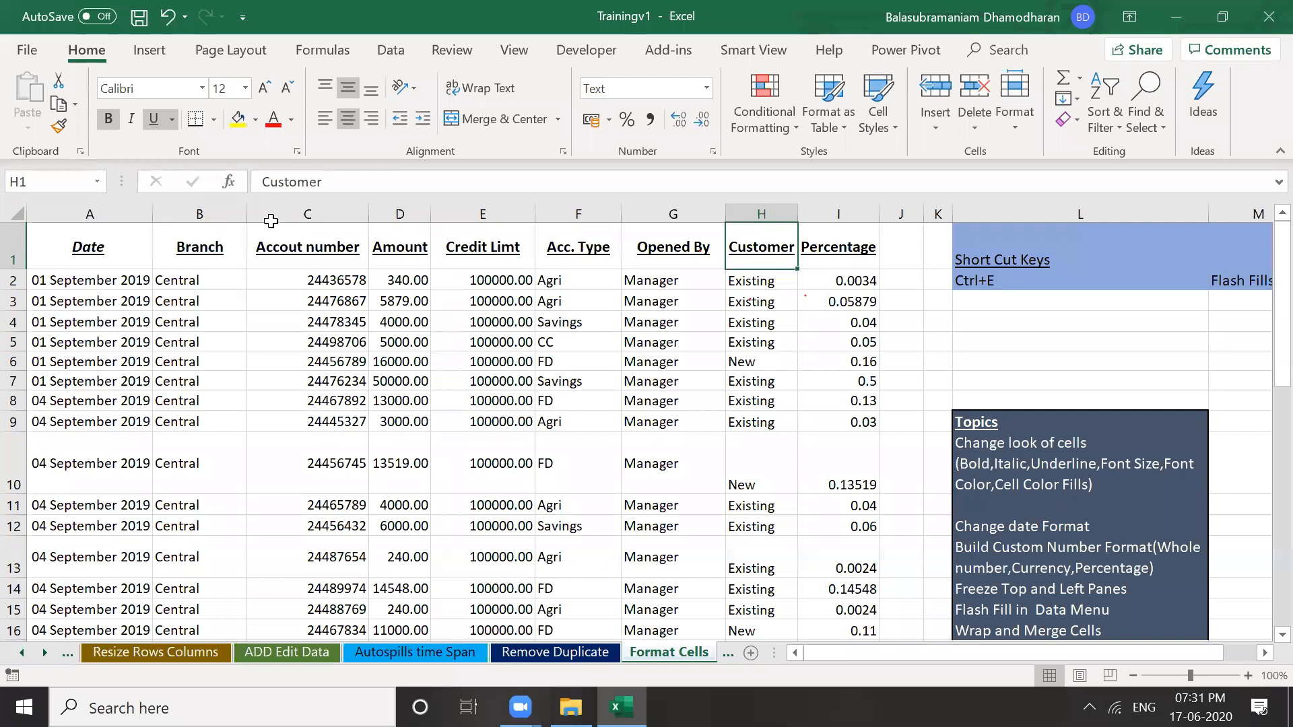
click(94, 213)
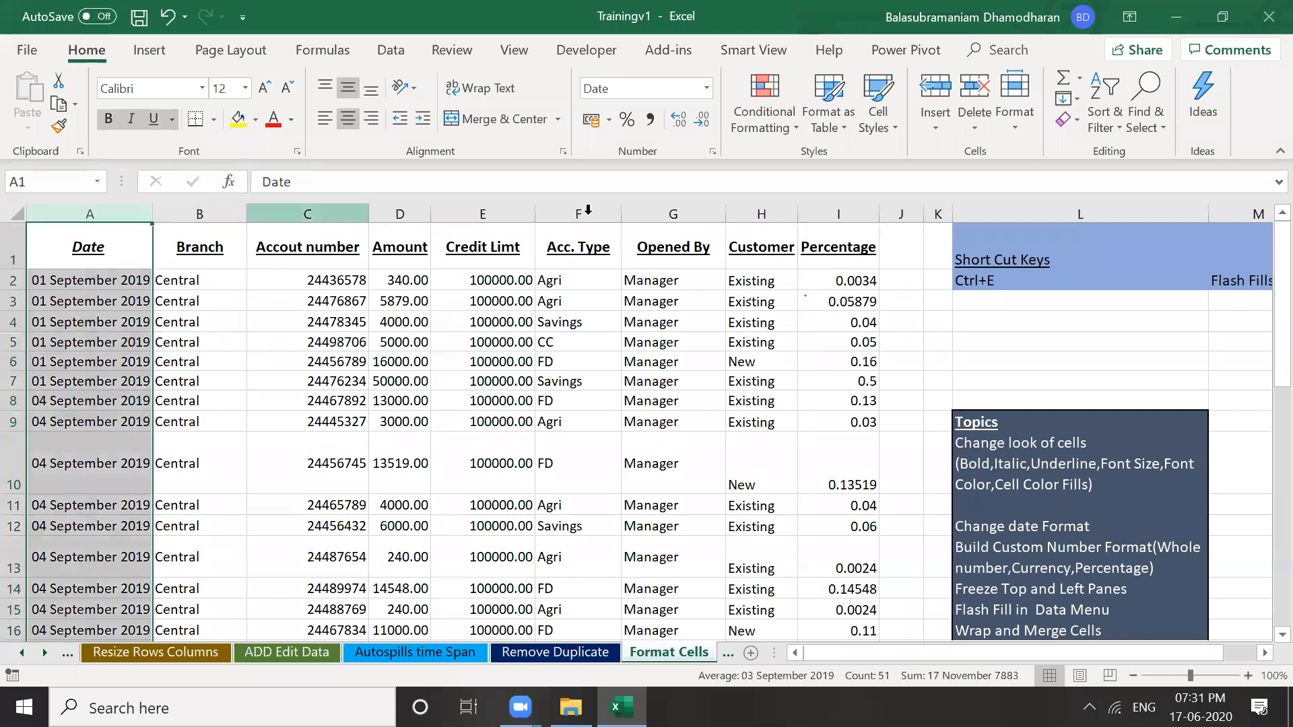
click(308, 214)
click(704, 212)
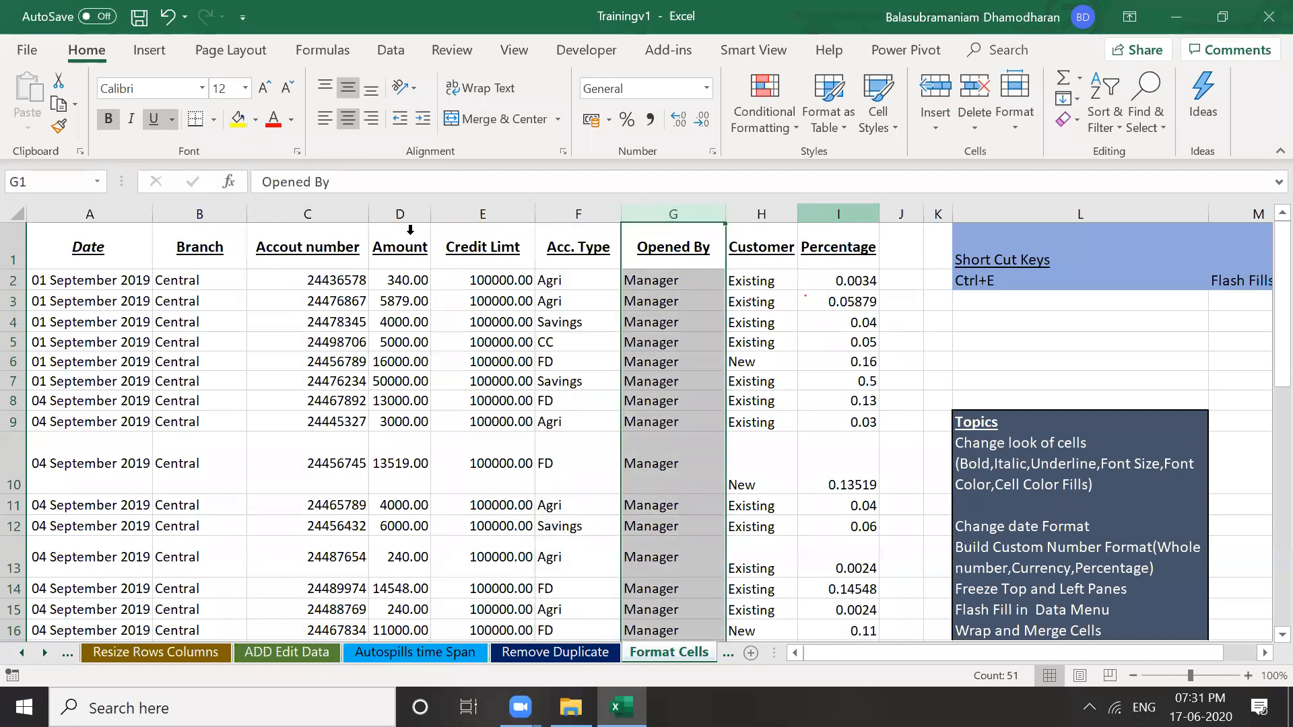
click(788, 278)
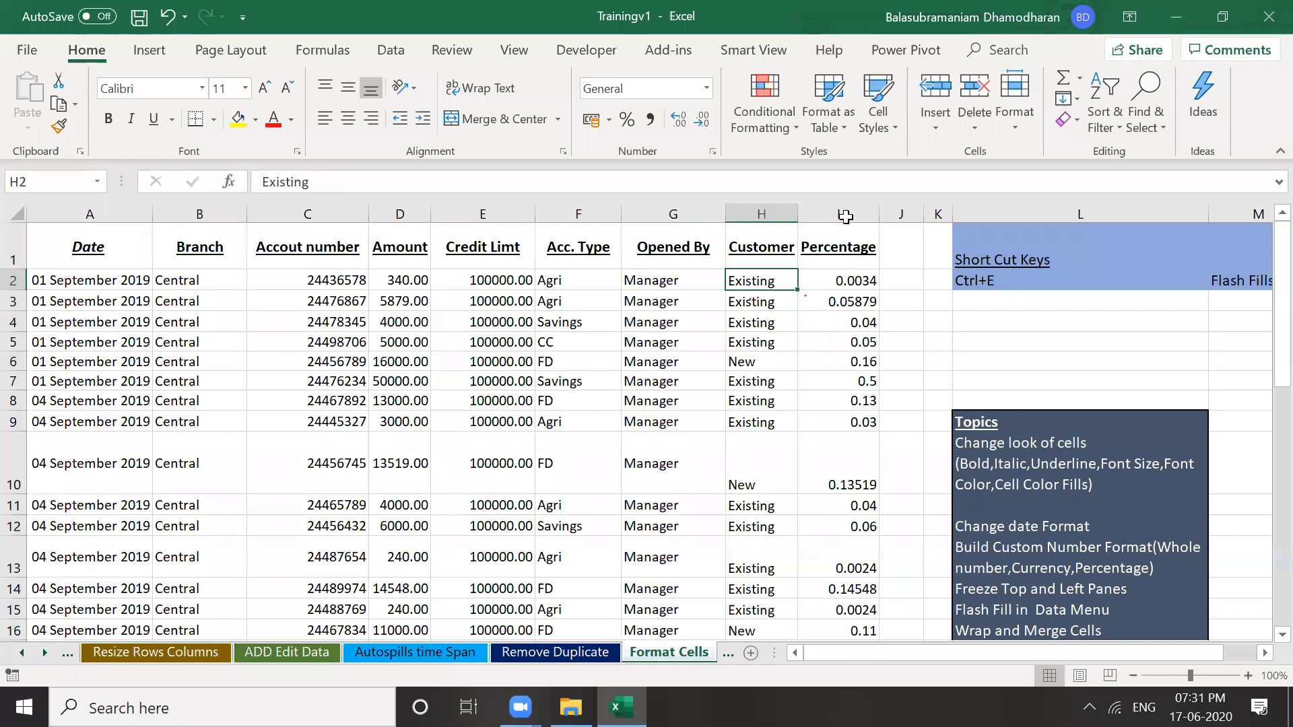
click(94, 215)
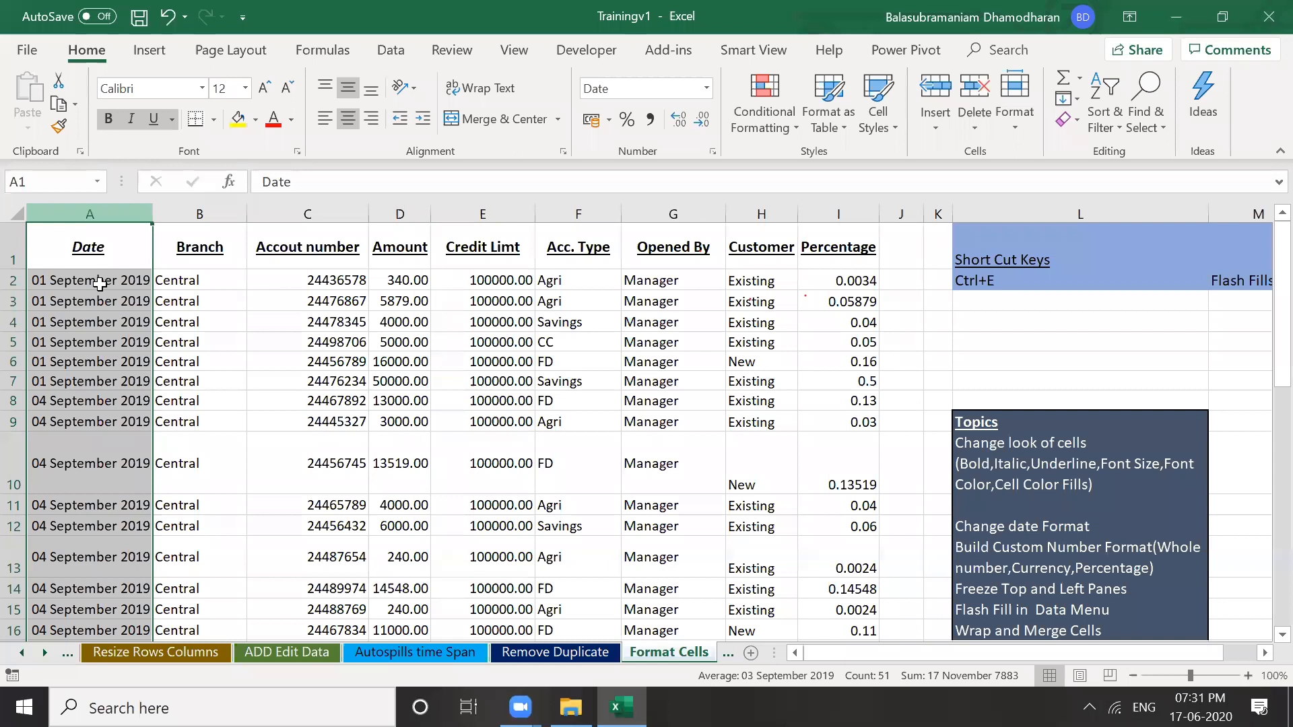
click(400, 322)
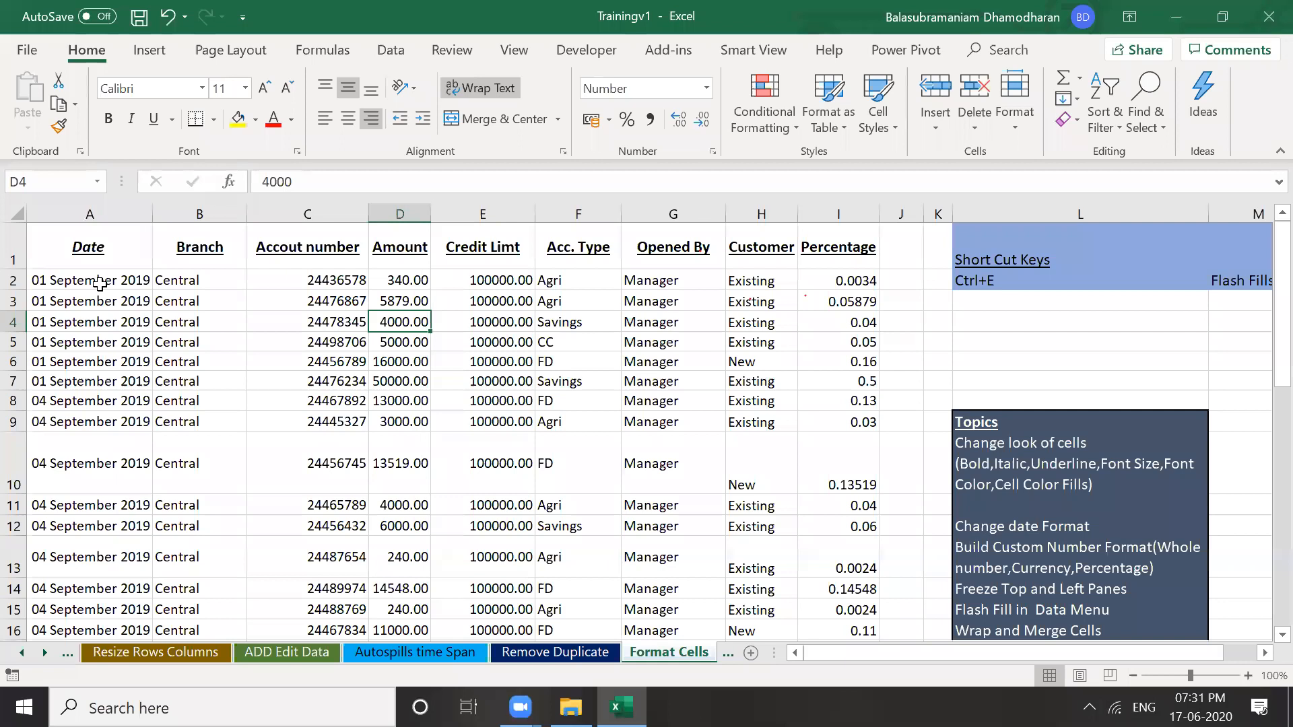
click(100, 283)
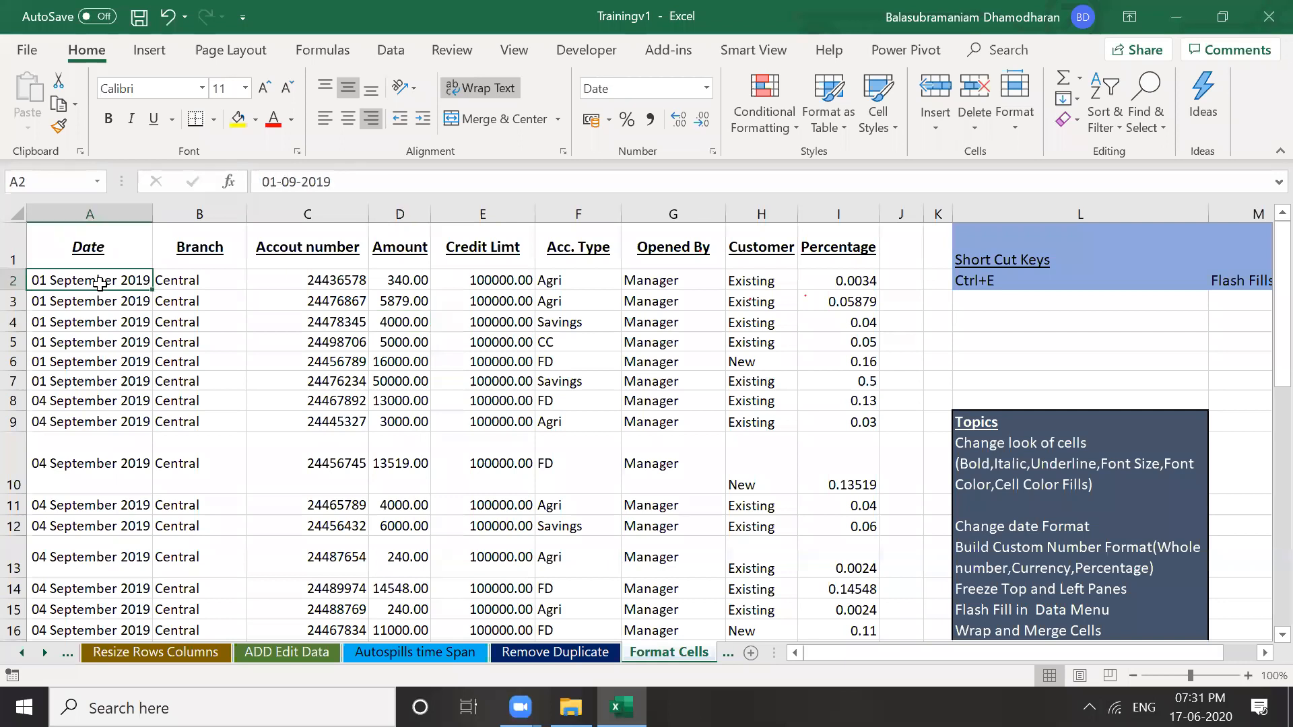
click(102, 213)
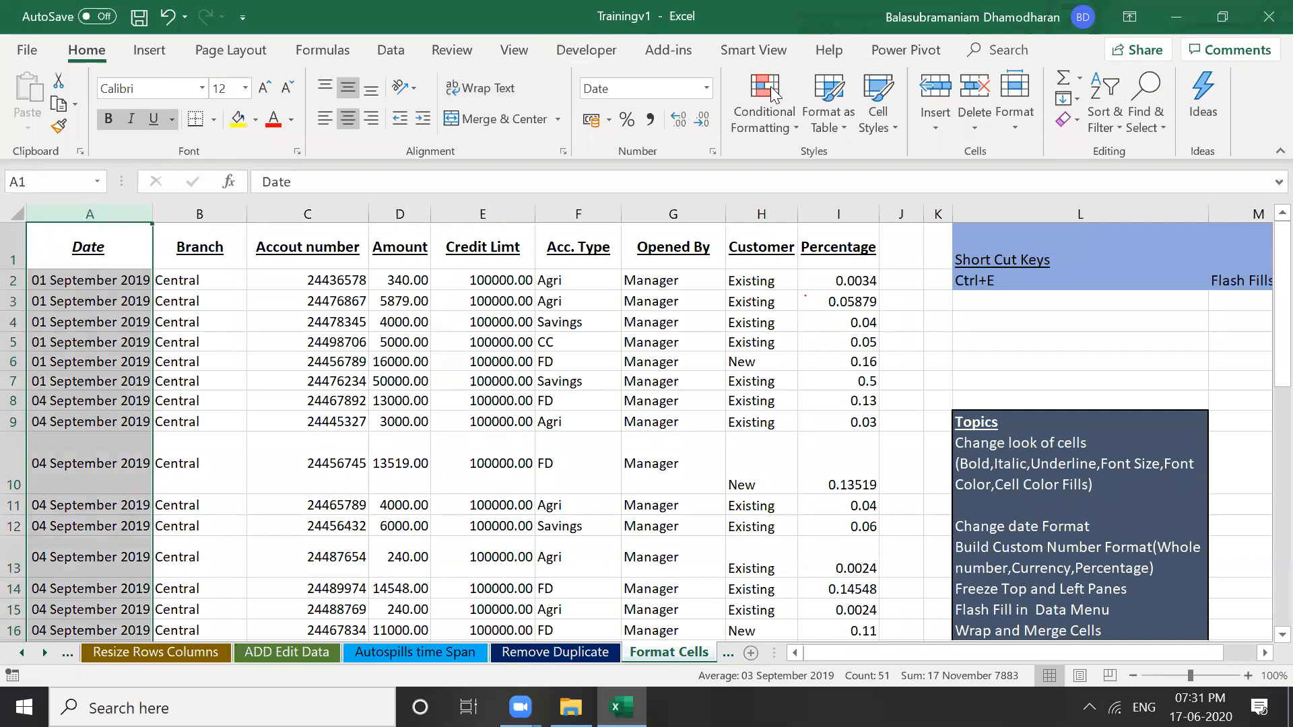
click(117, 210)
Apply the 14-03-12 short date type to column A, showing dates like 01-09-19
click(704, 152)
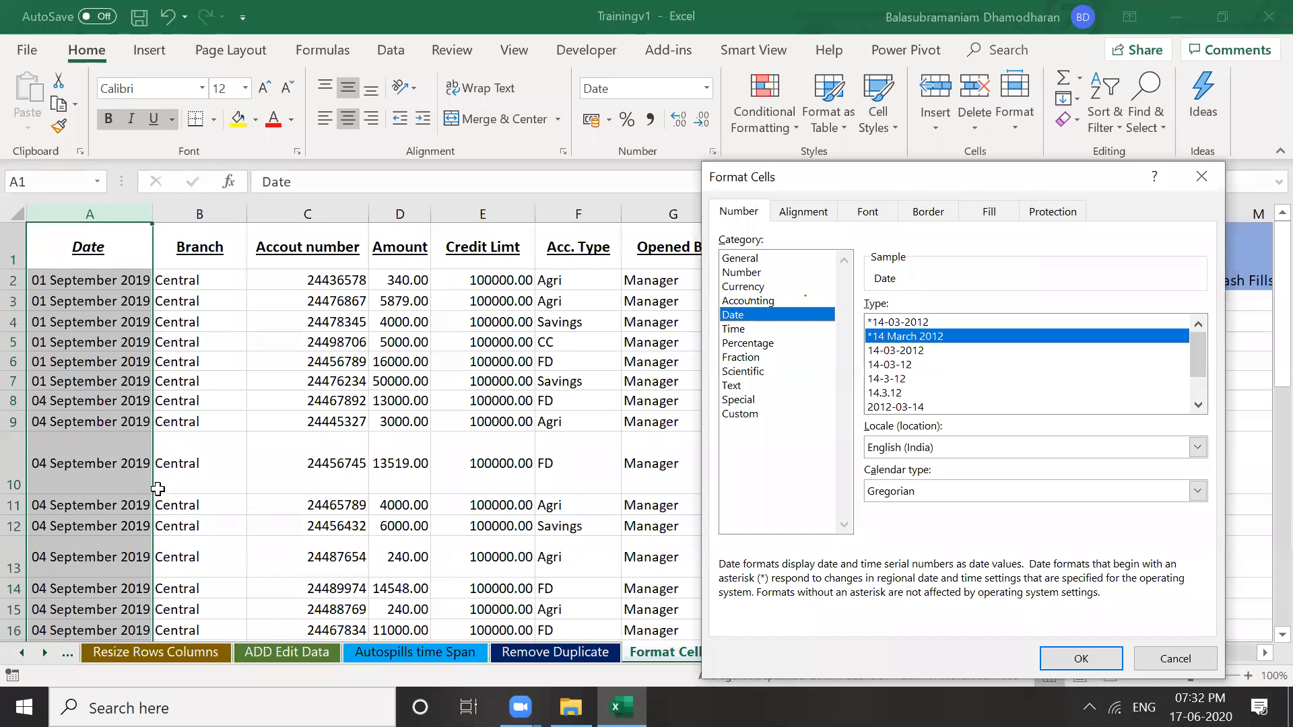
key(Down)
key(Down)
key(Return)
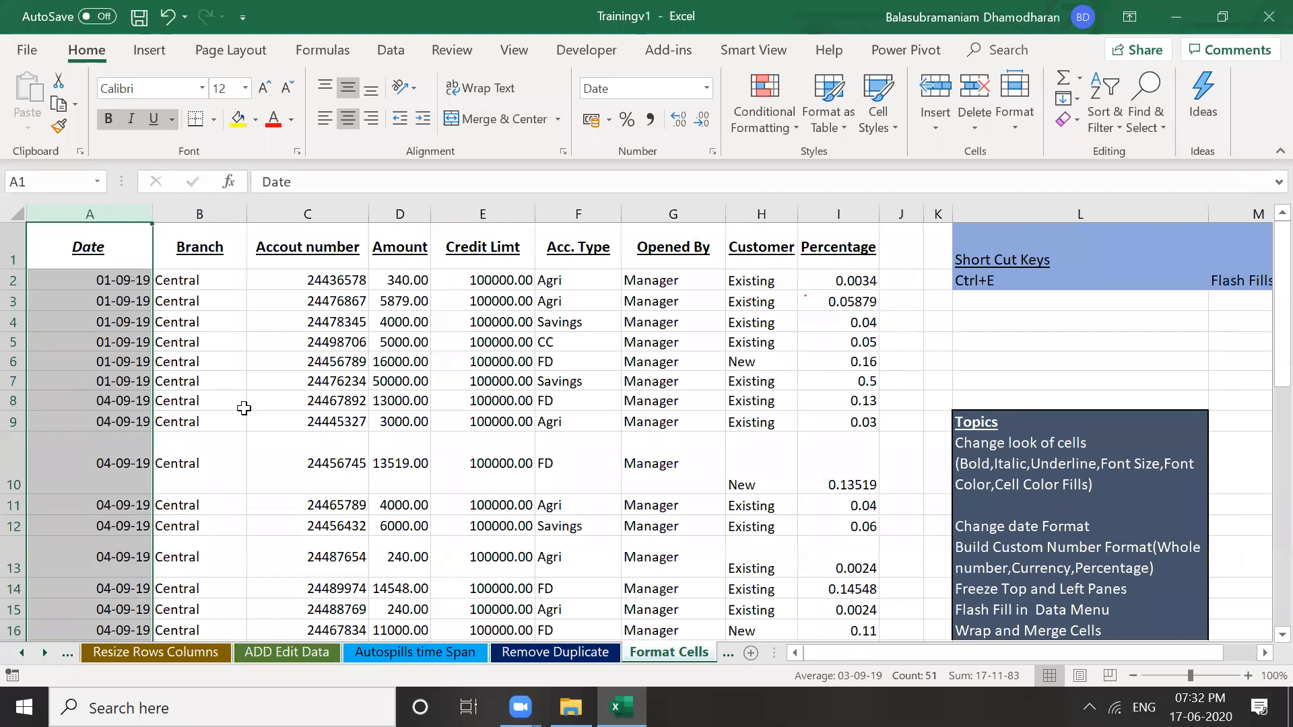
key(Down)
key(Down)
key(Down)
key(Down)
key(Down)
key(Down)
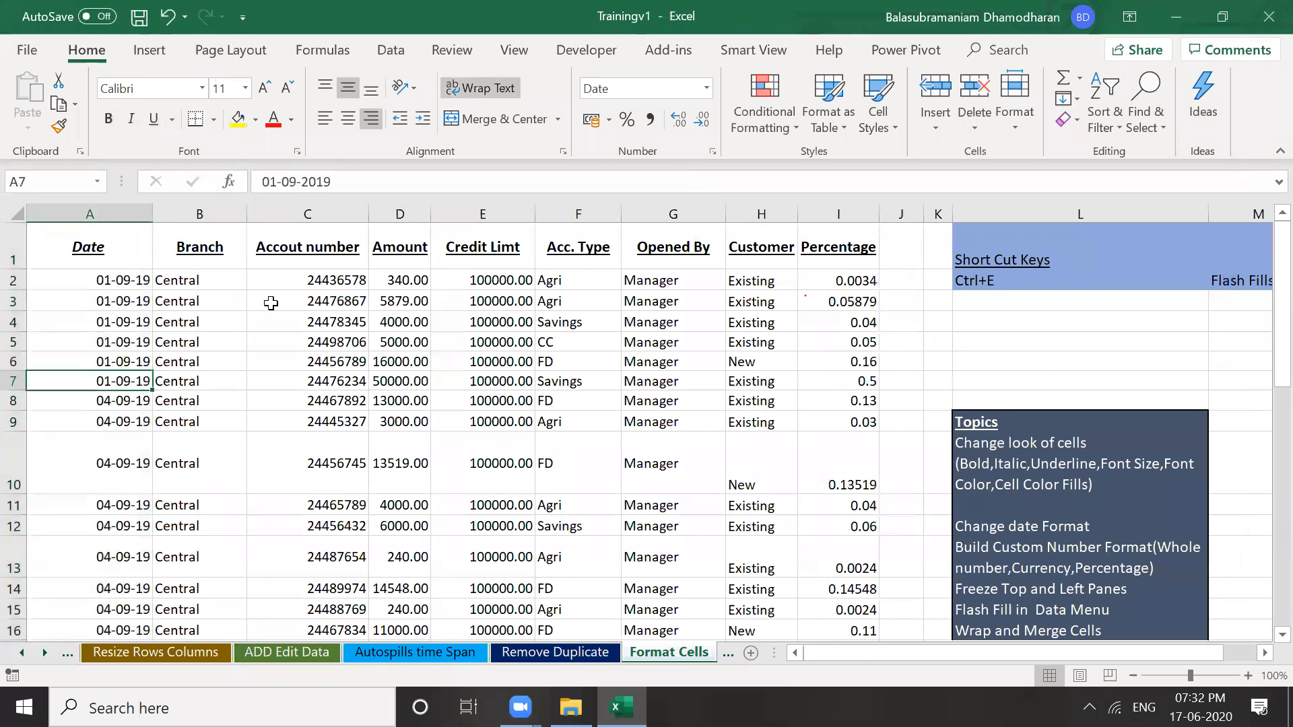
Select the Amount column and check its values against a Credit Limit value
click(450, 344)
key(Up)
key(Up)
key(Up)
key(Left)
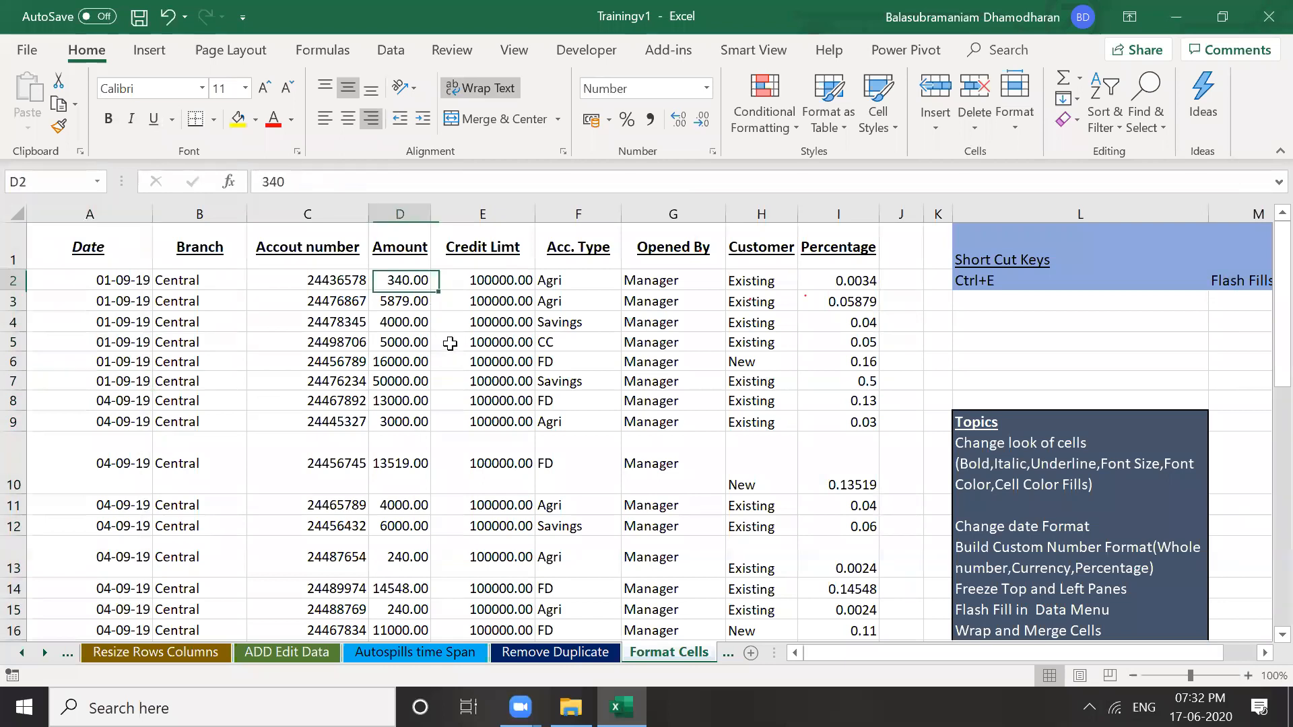
click(405, 215)
click(463, 337)
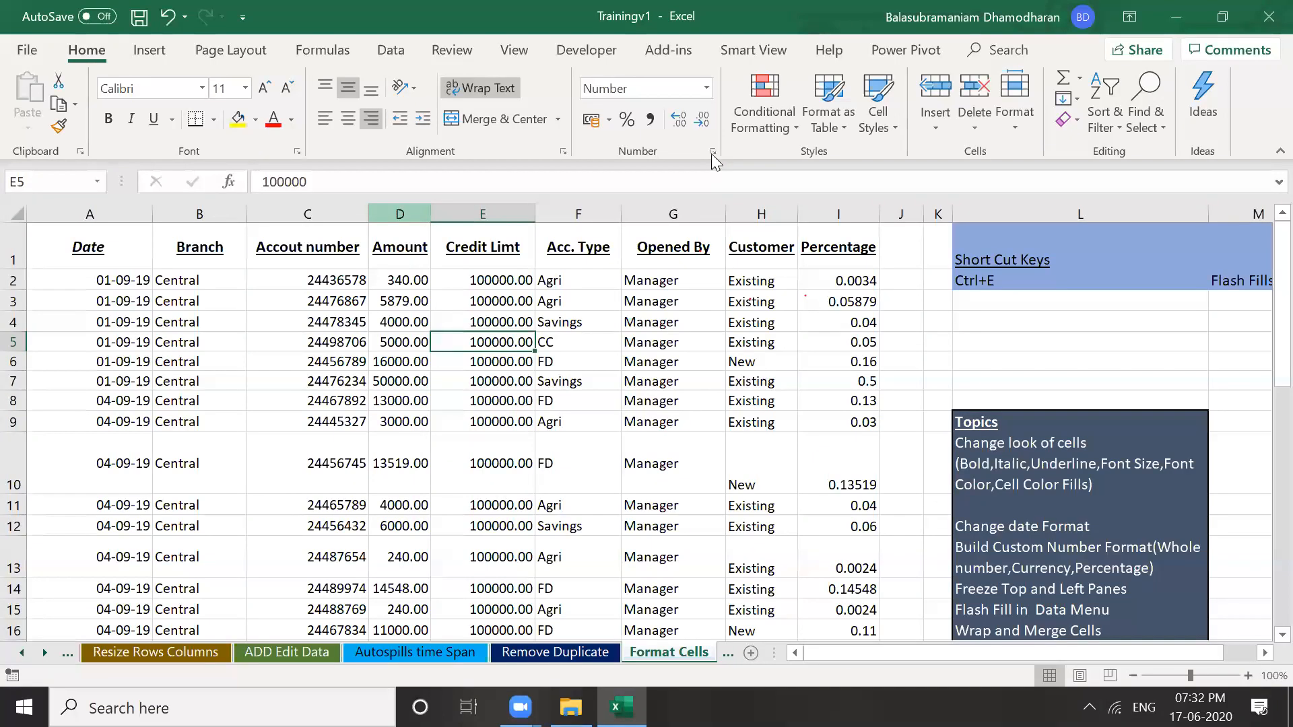
click(399, 214)
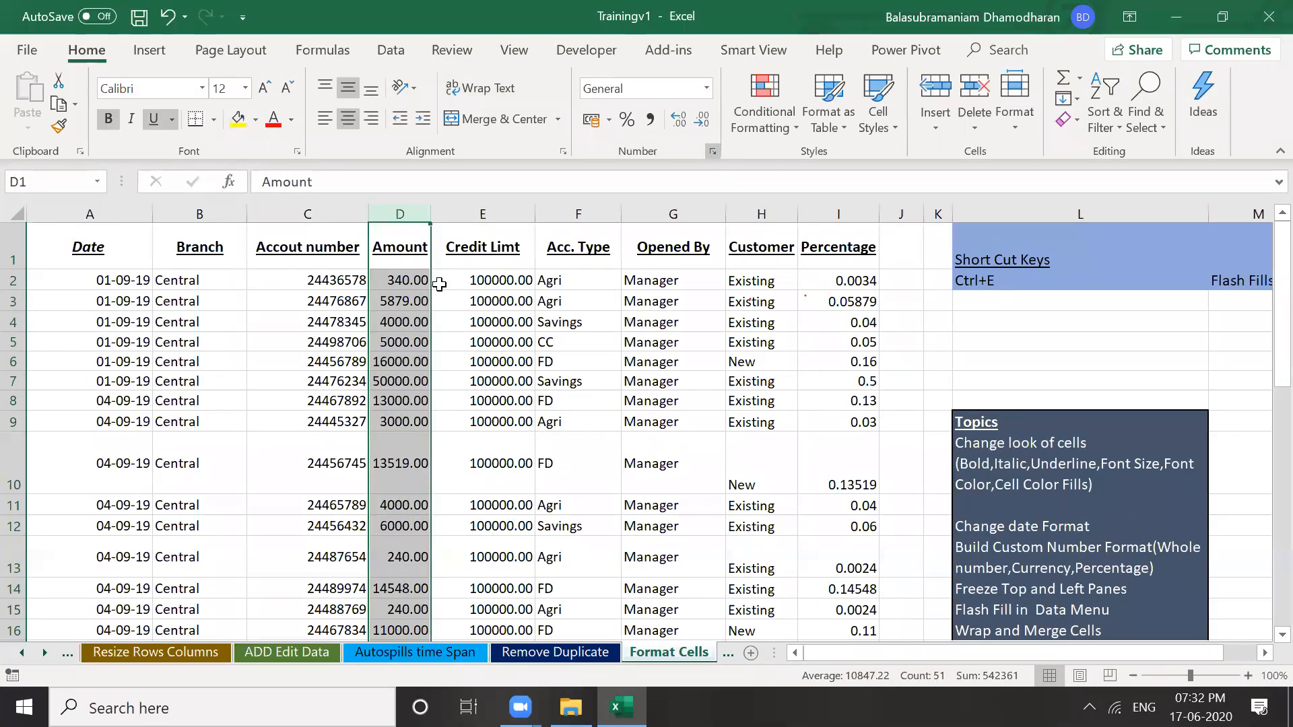
right_click(412, 211)
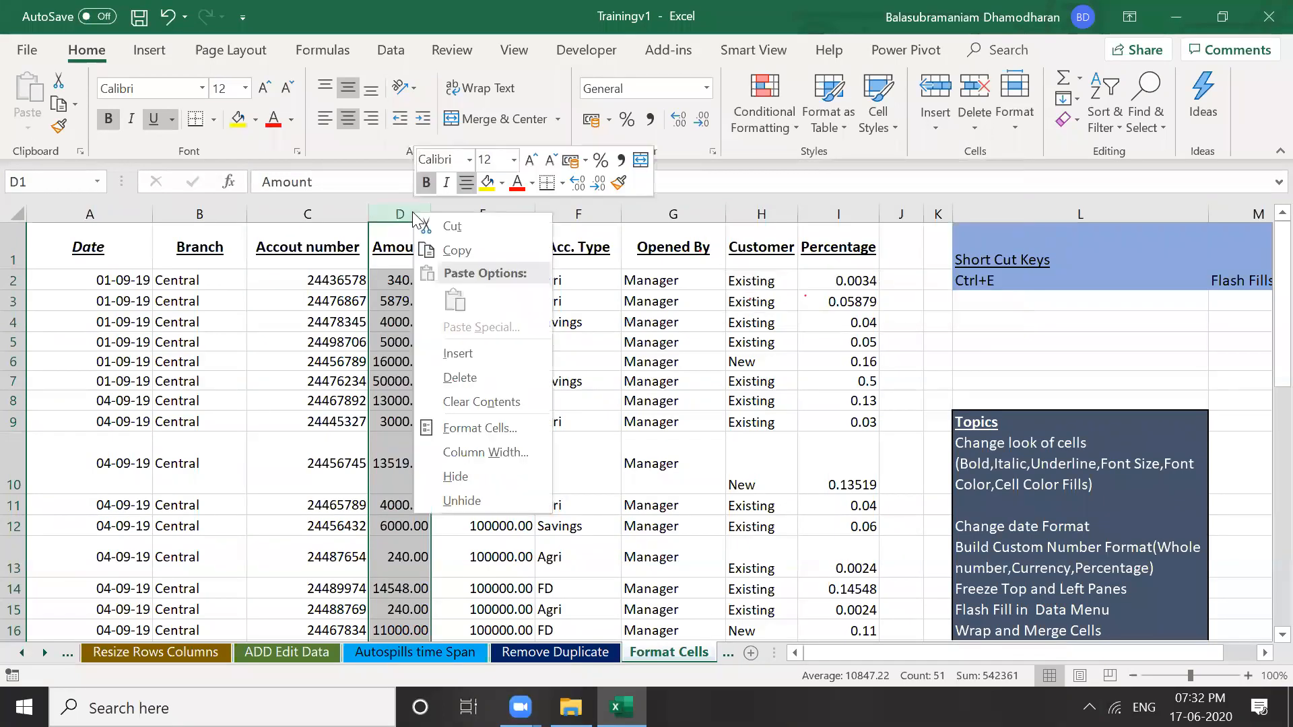
click(500, 432)
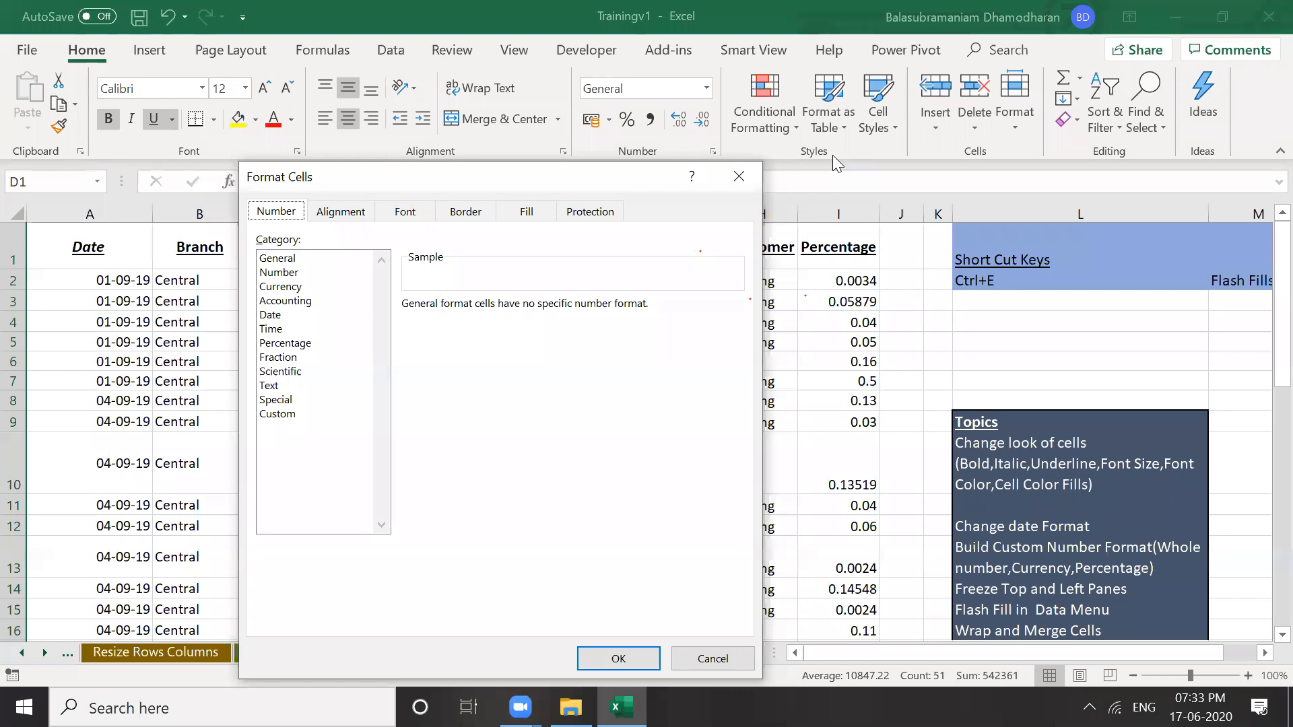
drag(503, 175, 832, 155)
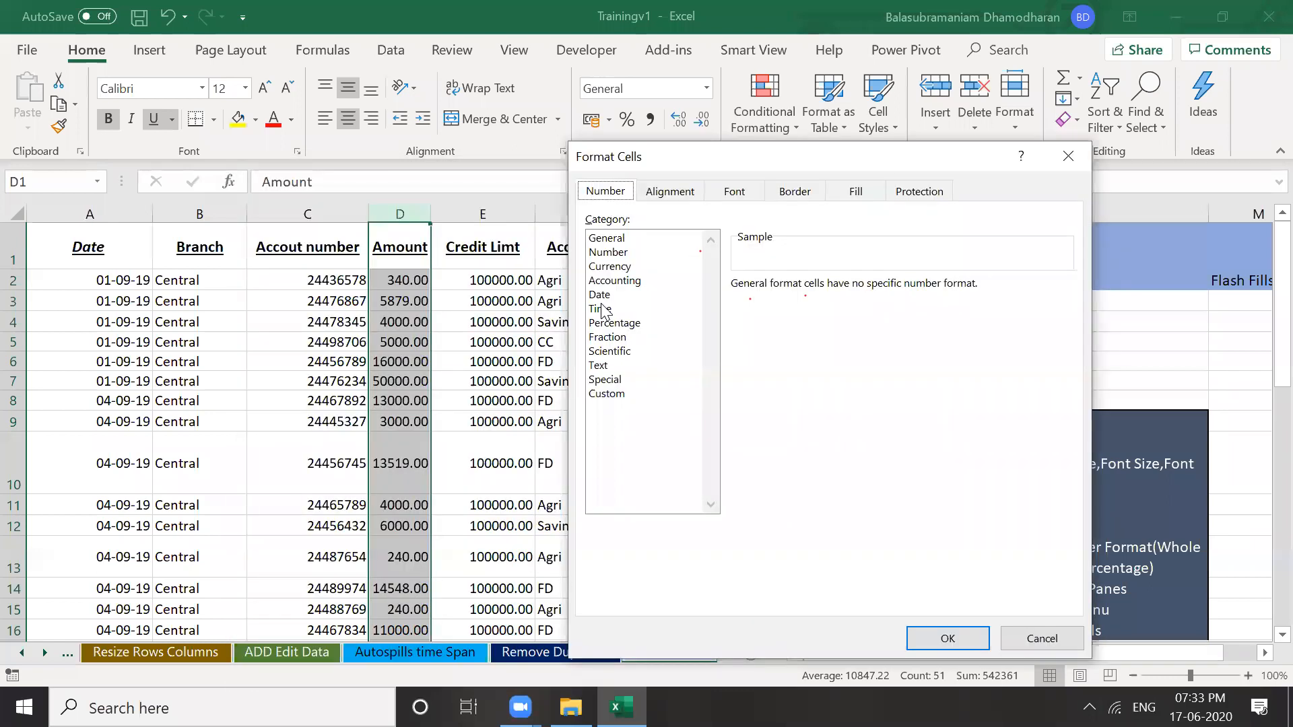
click(613, 252)
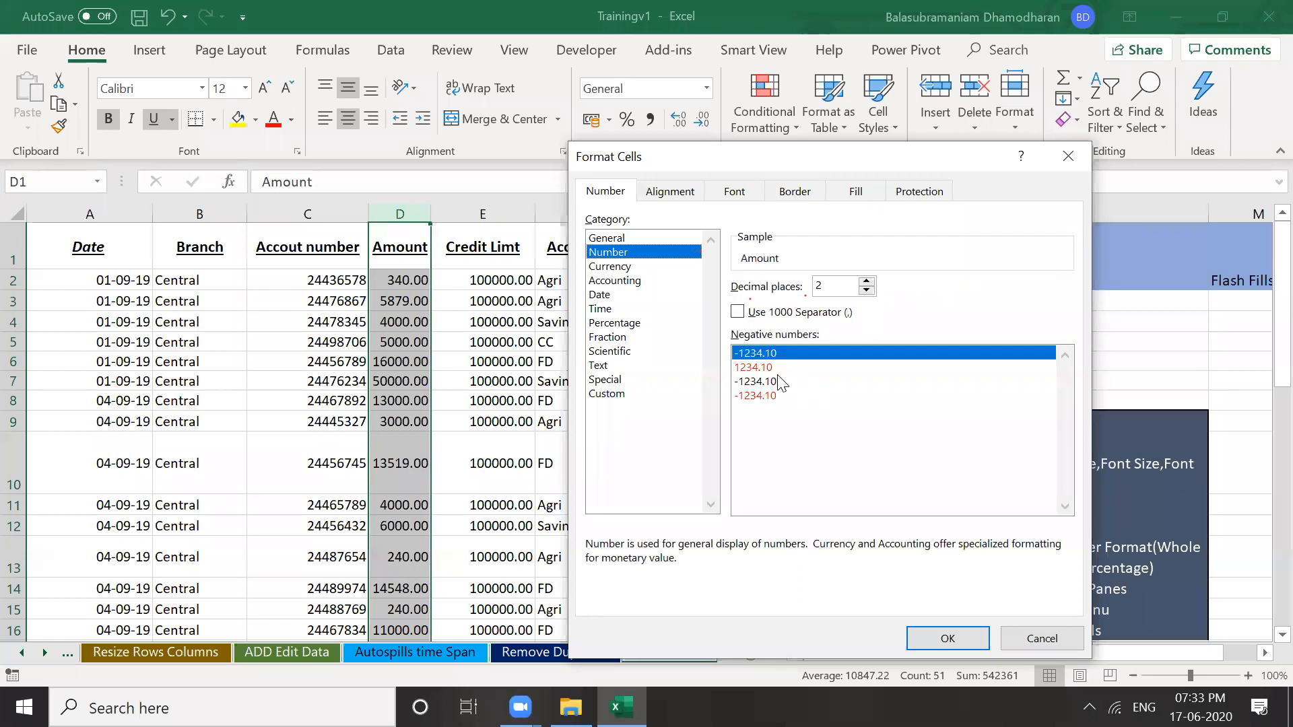
click(866, 291)
click(867, 291)
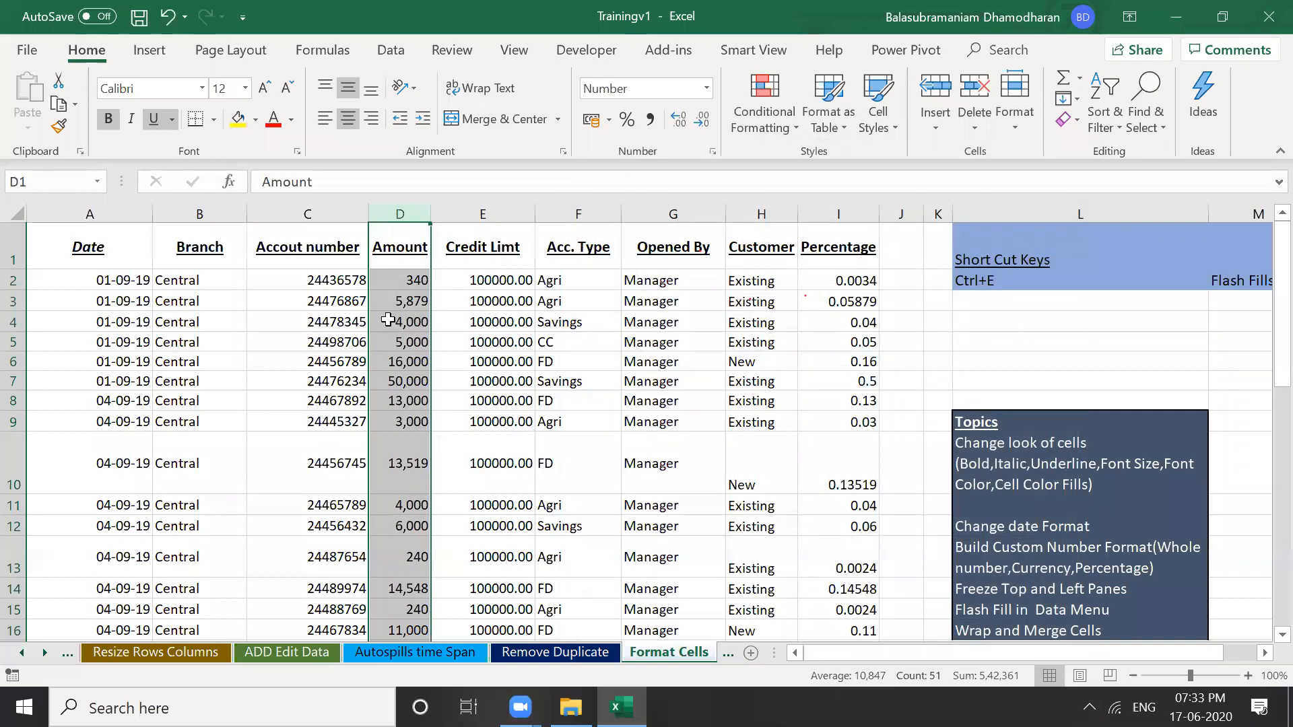
key(ctrl+z)
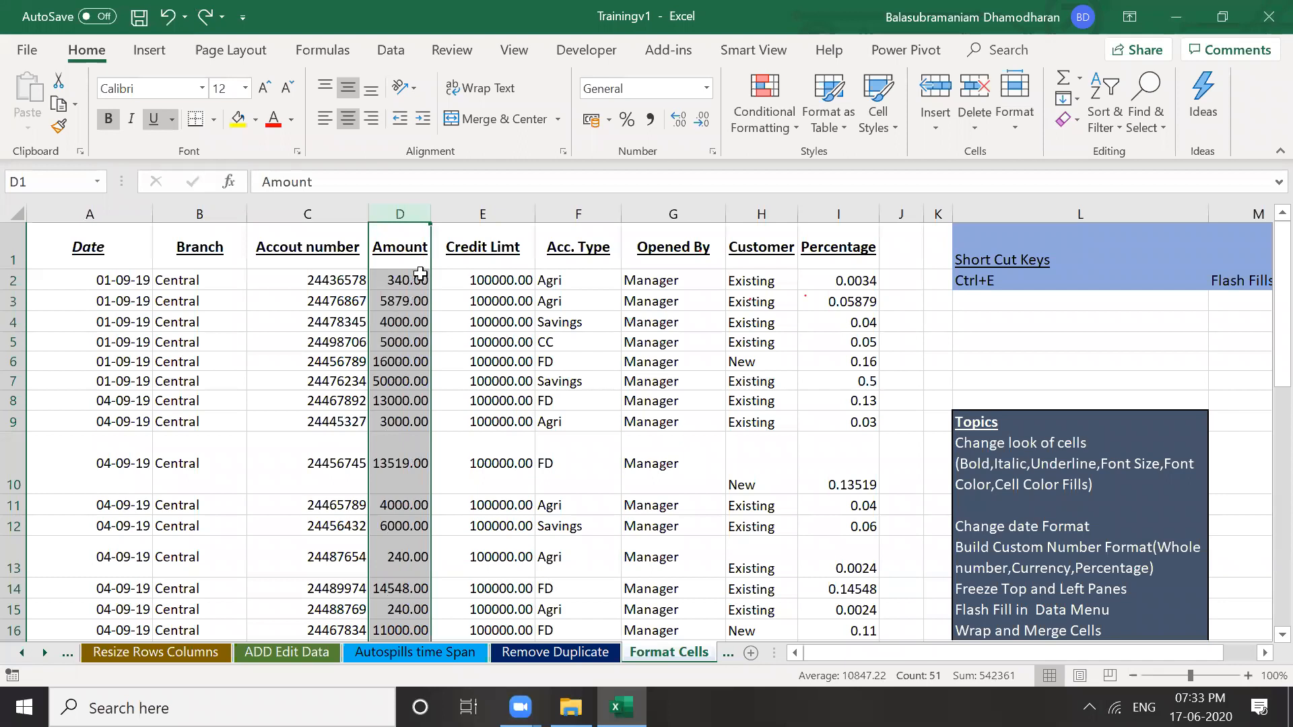
Give Amount the Accounting format with ₹ and 0 decimals, showing values like ₹ 5,879
click(204, 18)
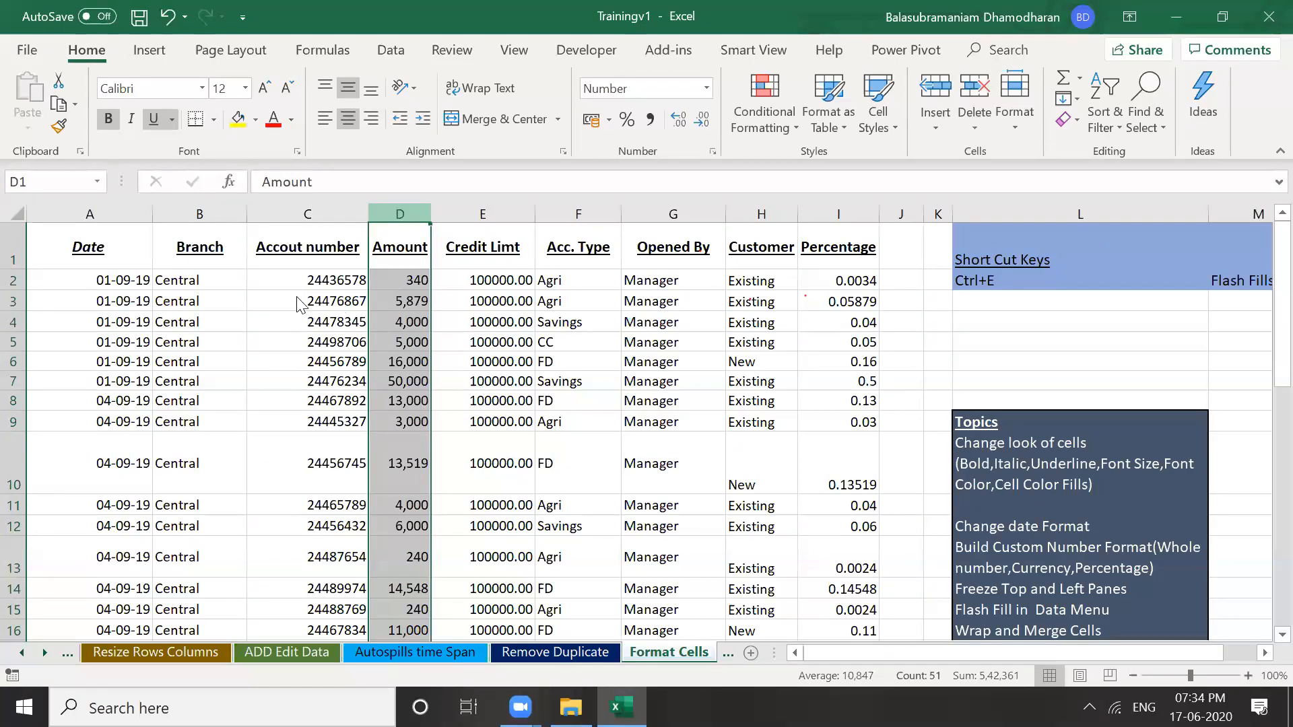
key(ctrl+1)
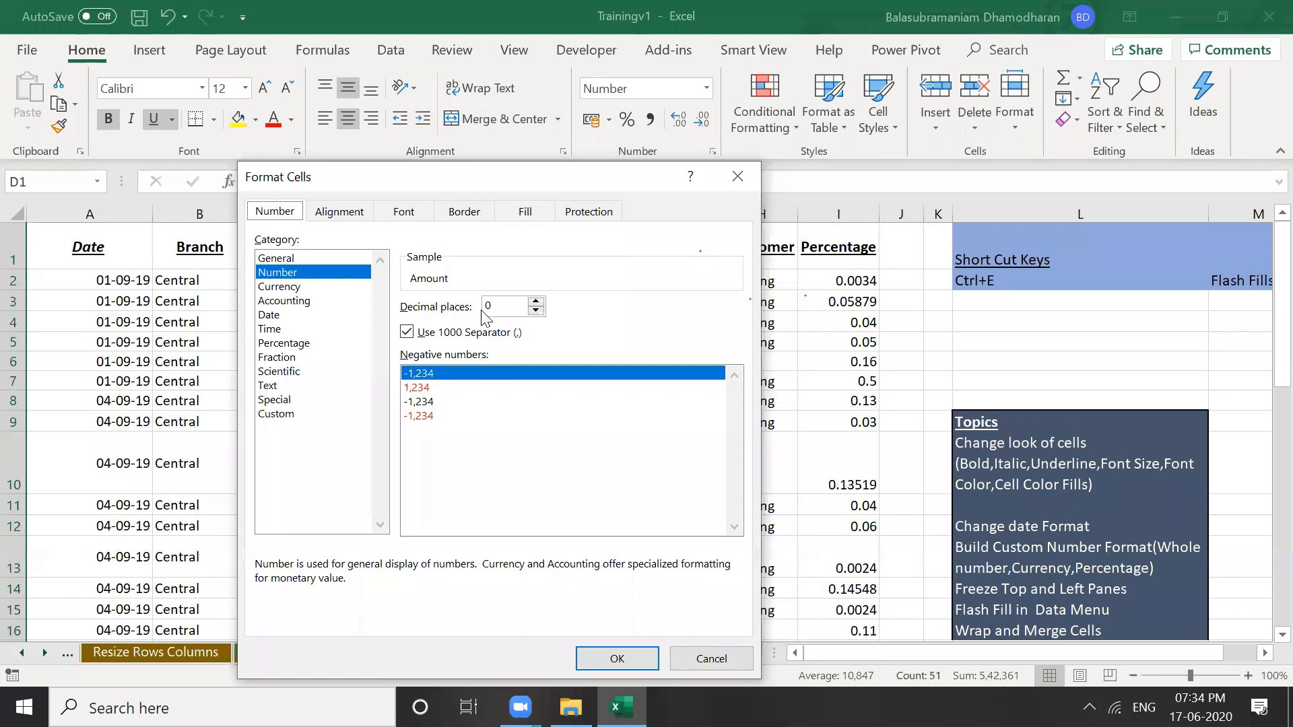
key(Down)
key(Down)
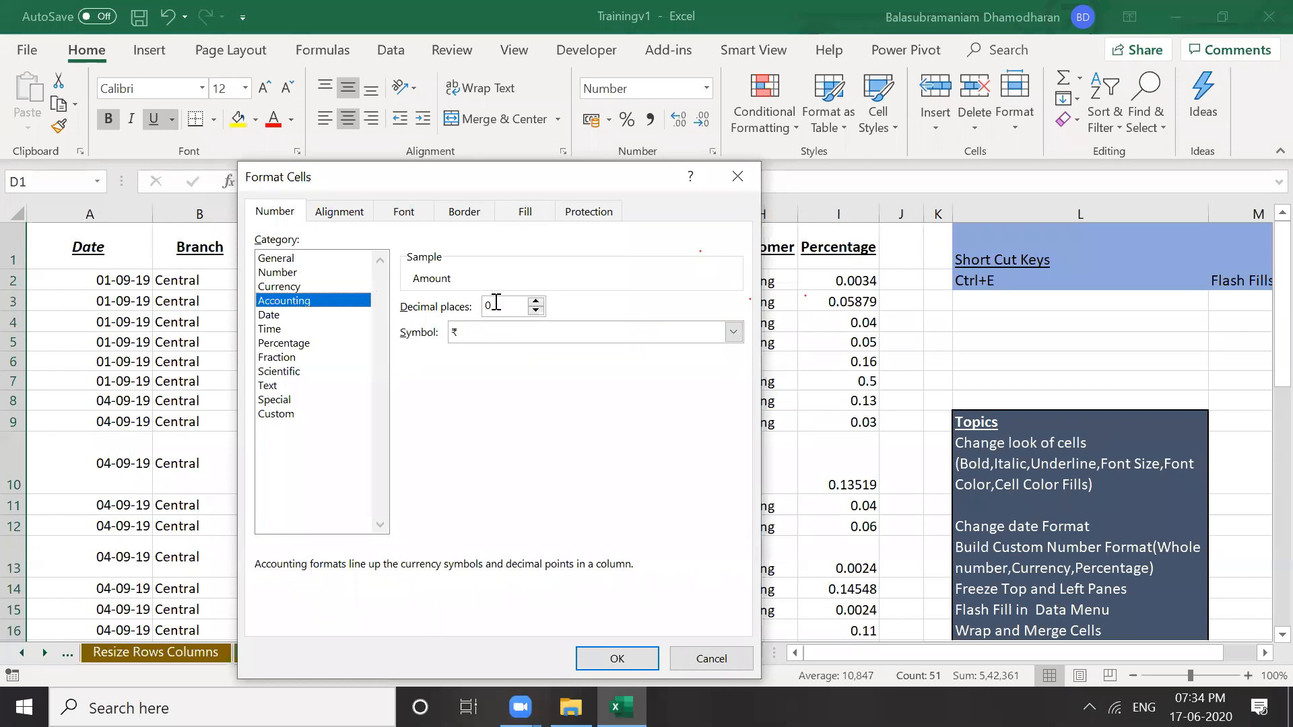
click(471, 334)
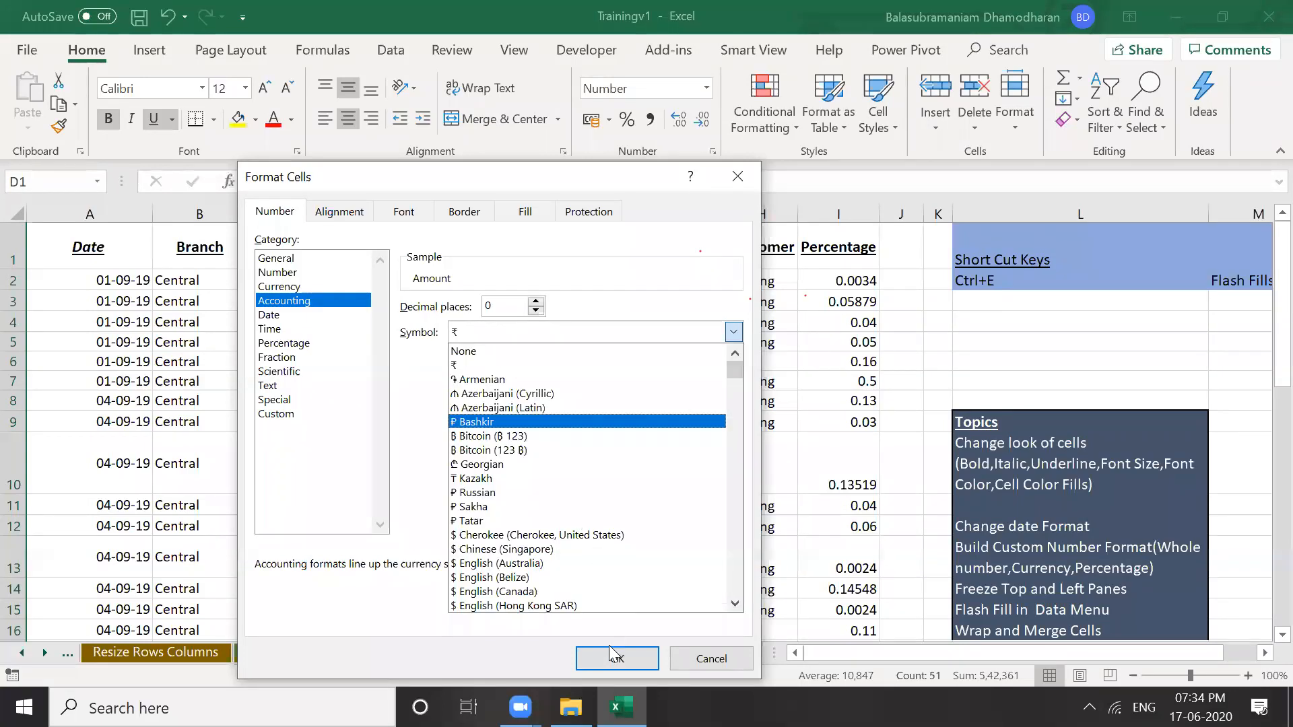
click(396, 282)
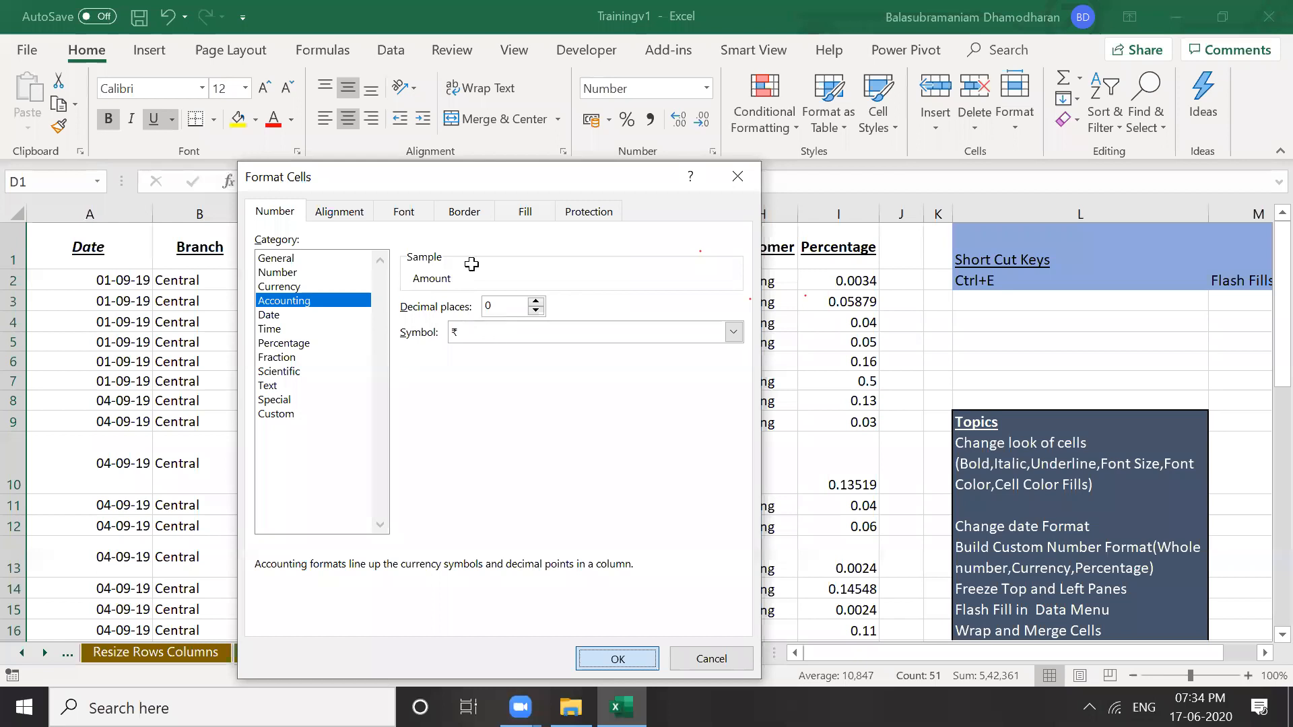
key(Return)
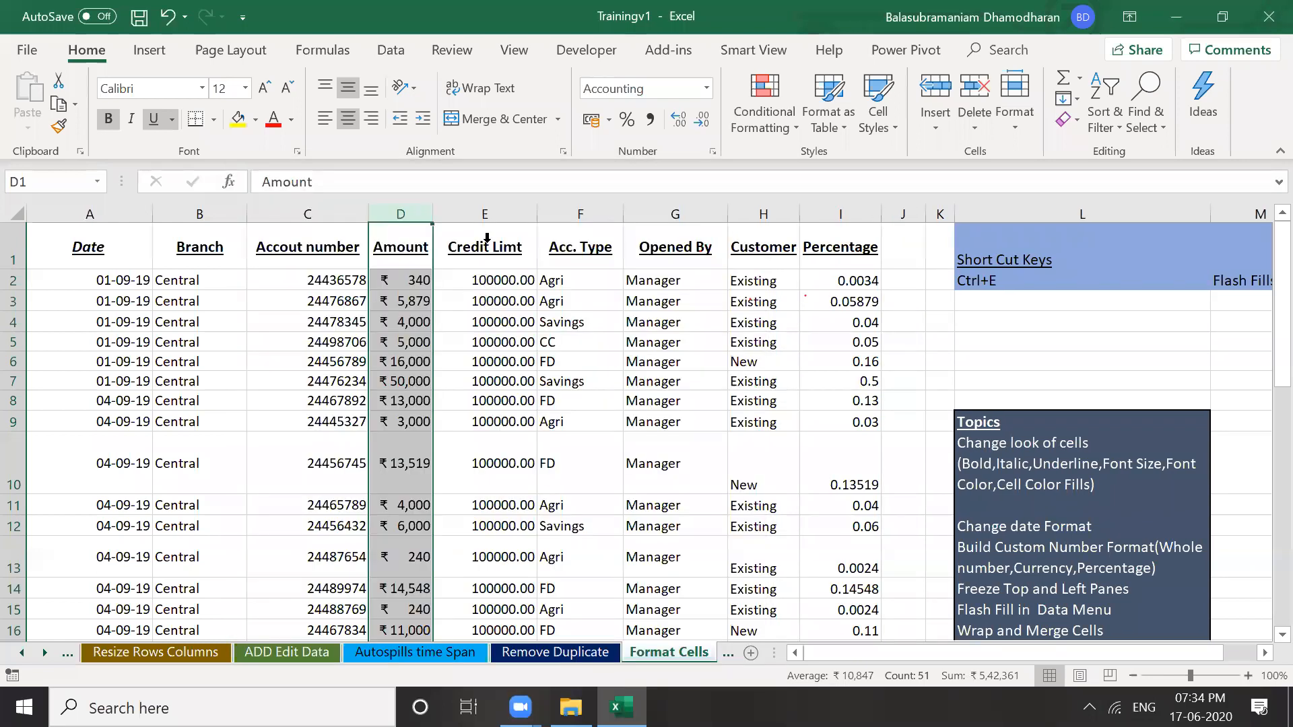
click(484, 342)
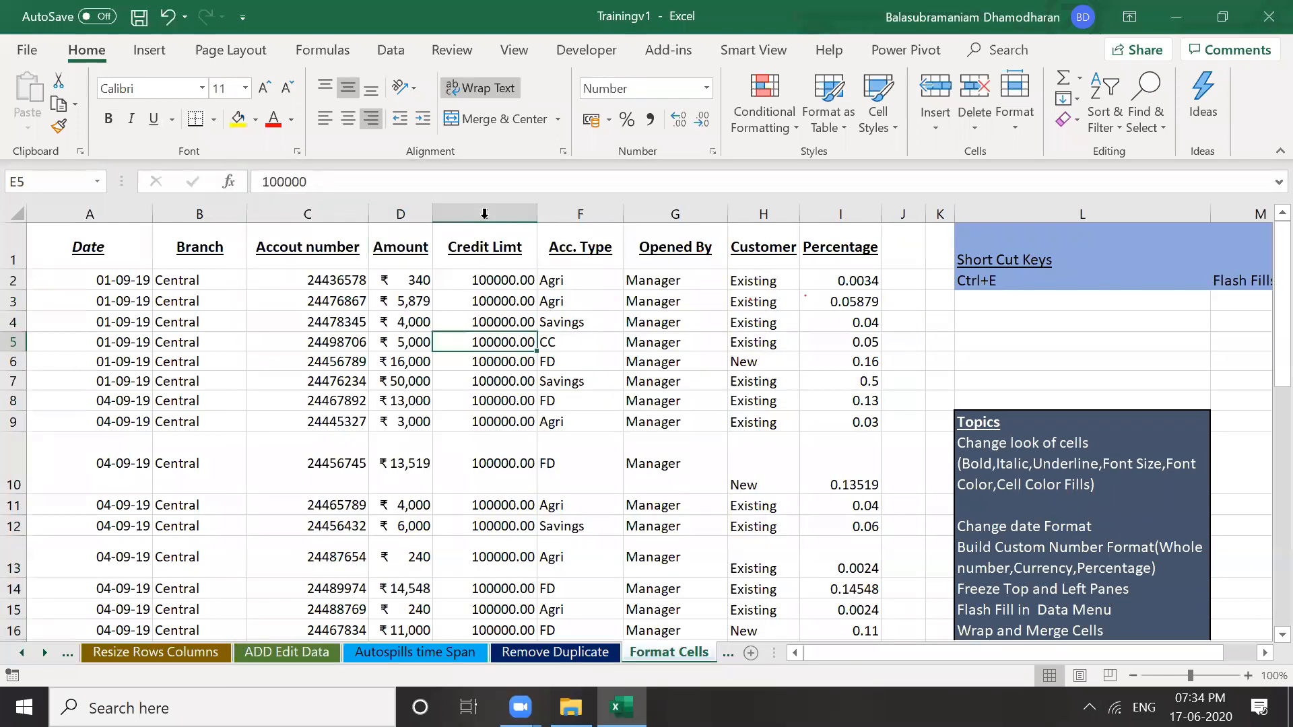
click(494, 295)
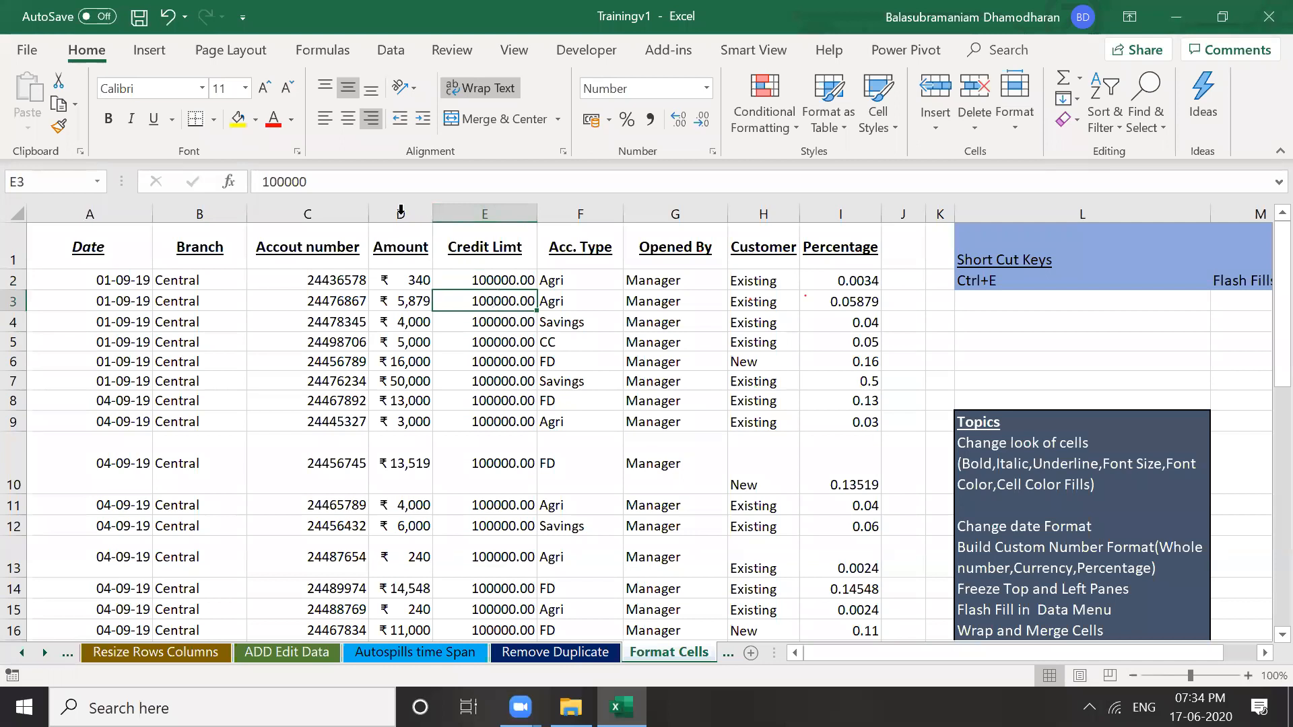
click(60, 132)
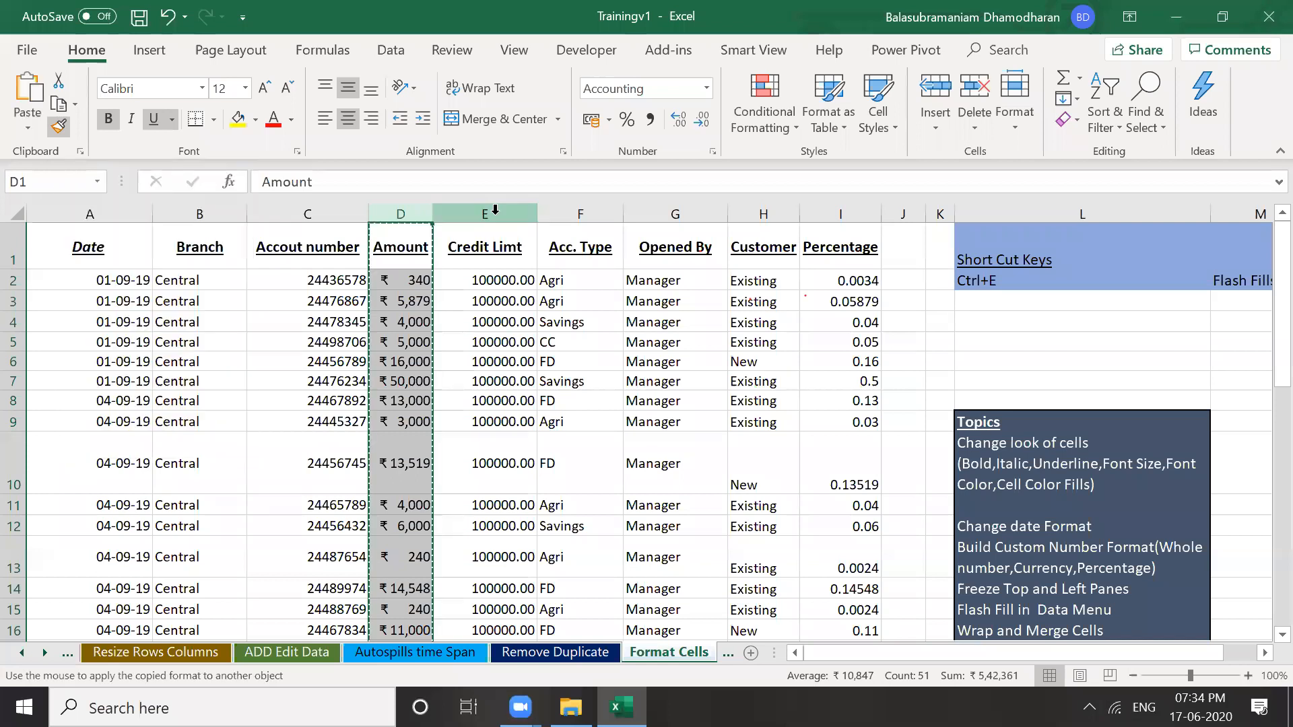
click(495, 210)
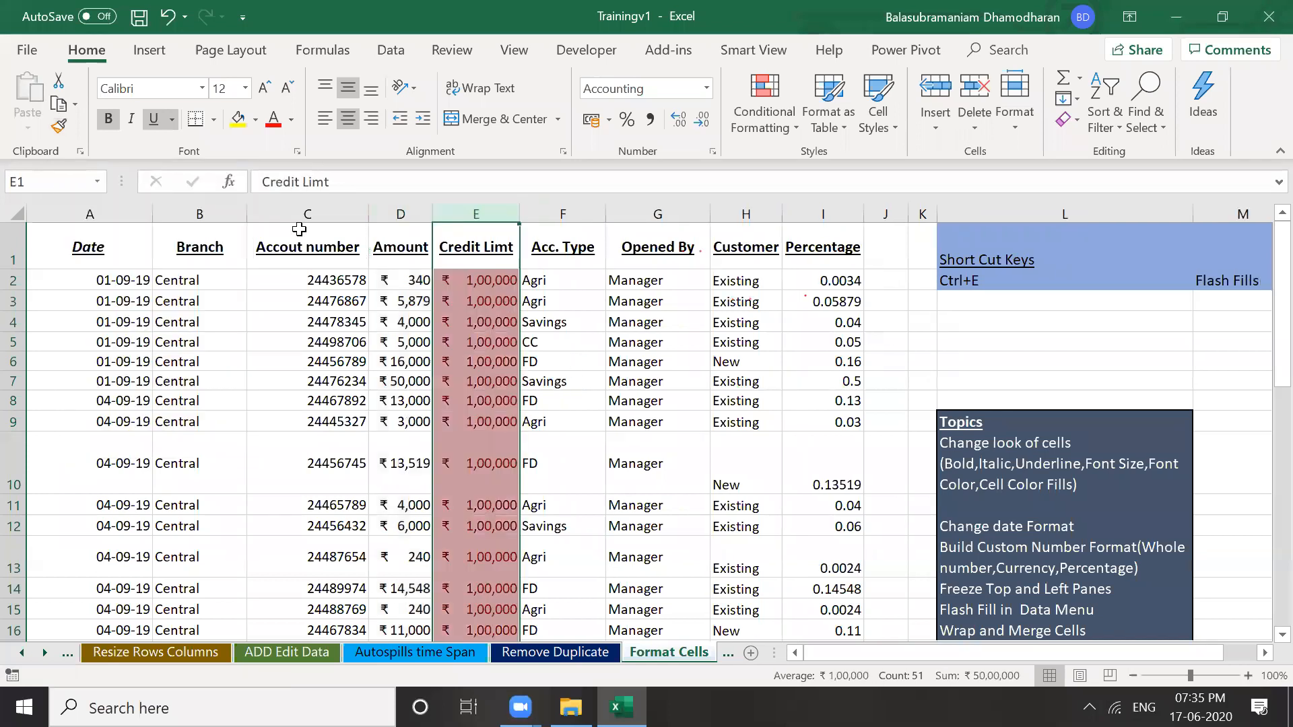
key(ctrl+z)
click(414, 298)
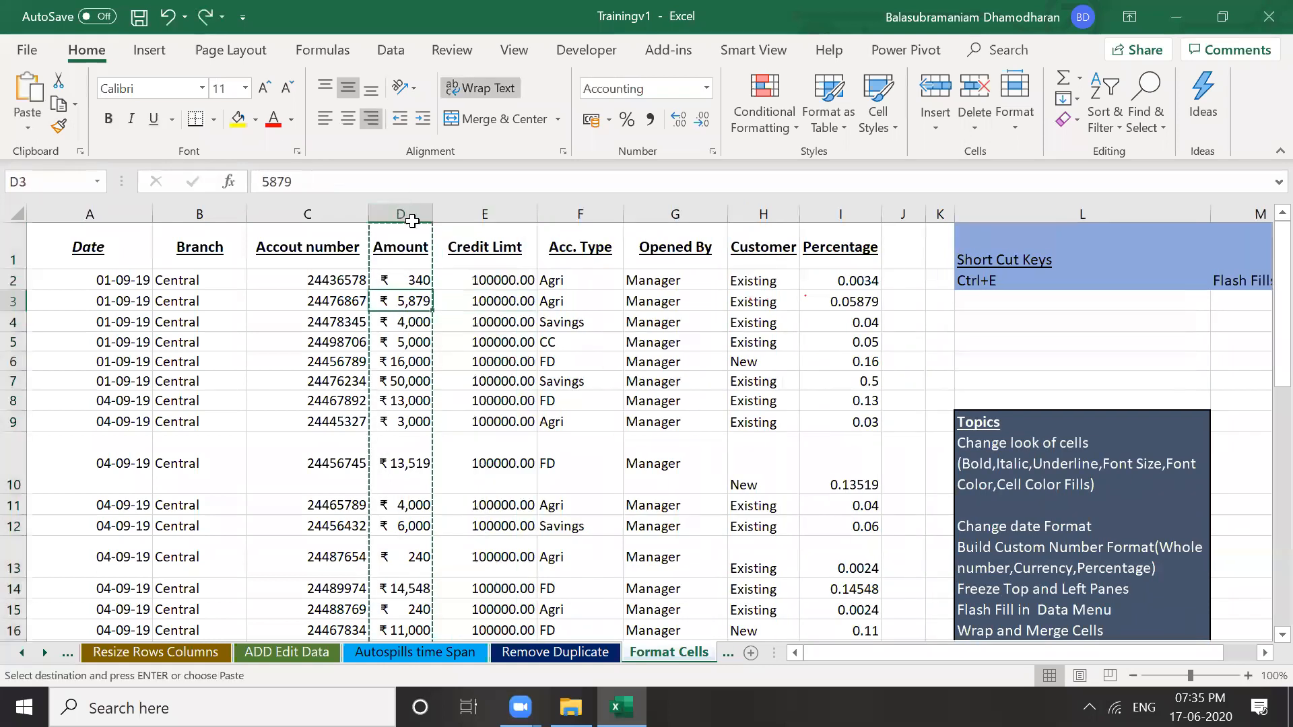
double_click(59, 127)
click(424, 213)
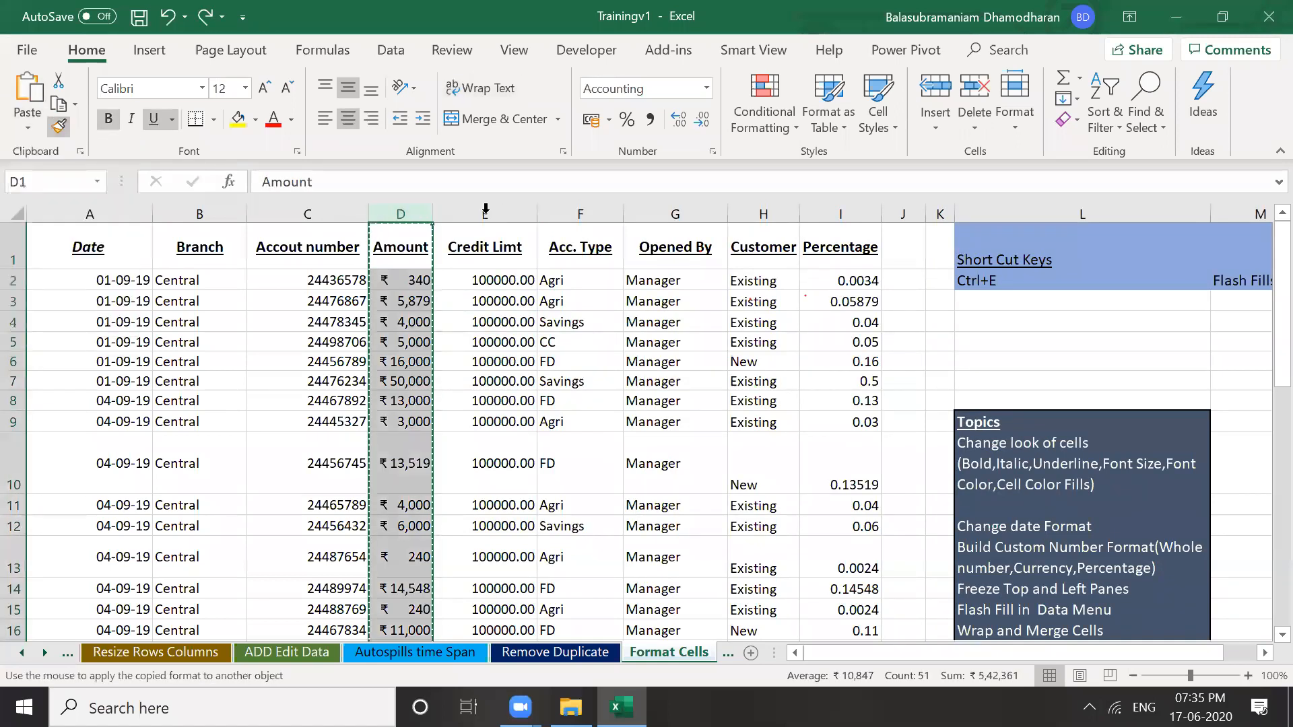
click(493, 383)
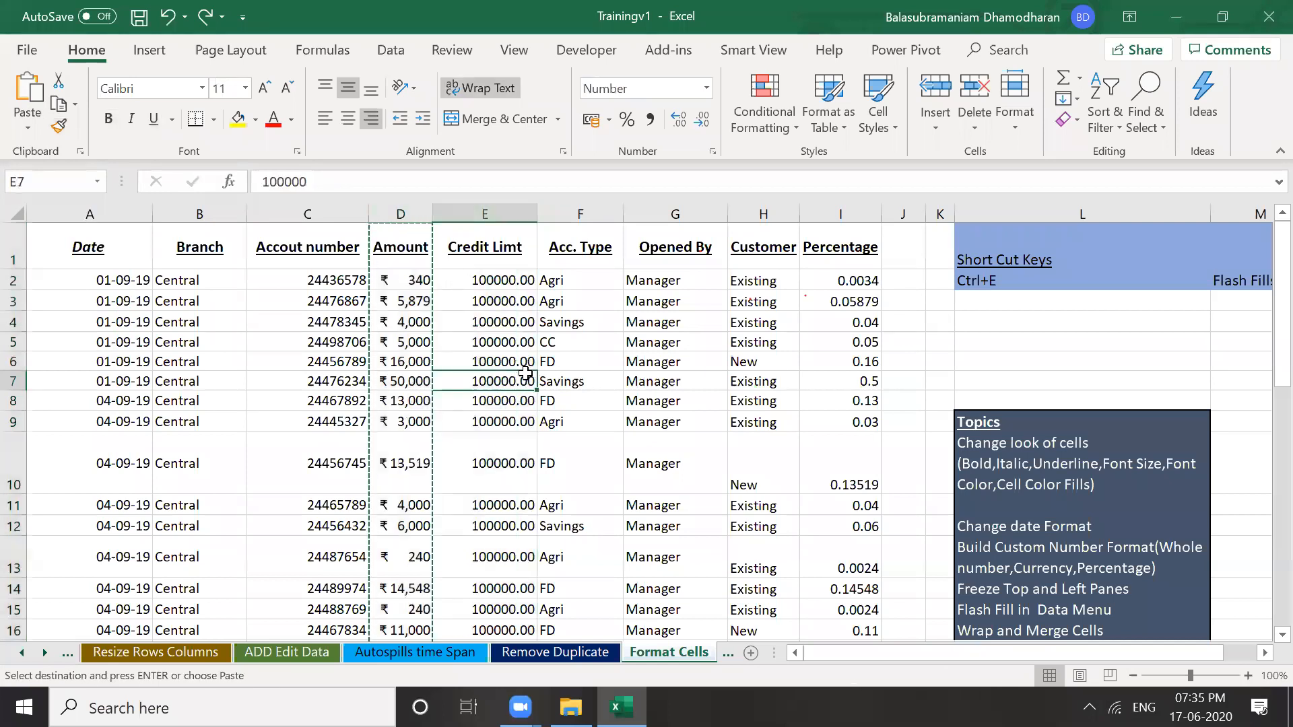
key(ctrl+Up)
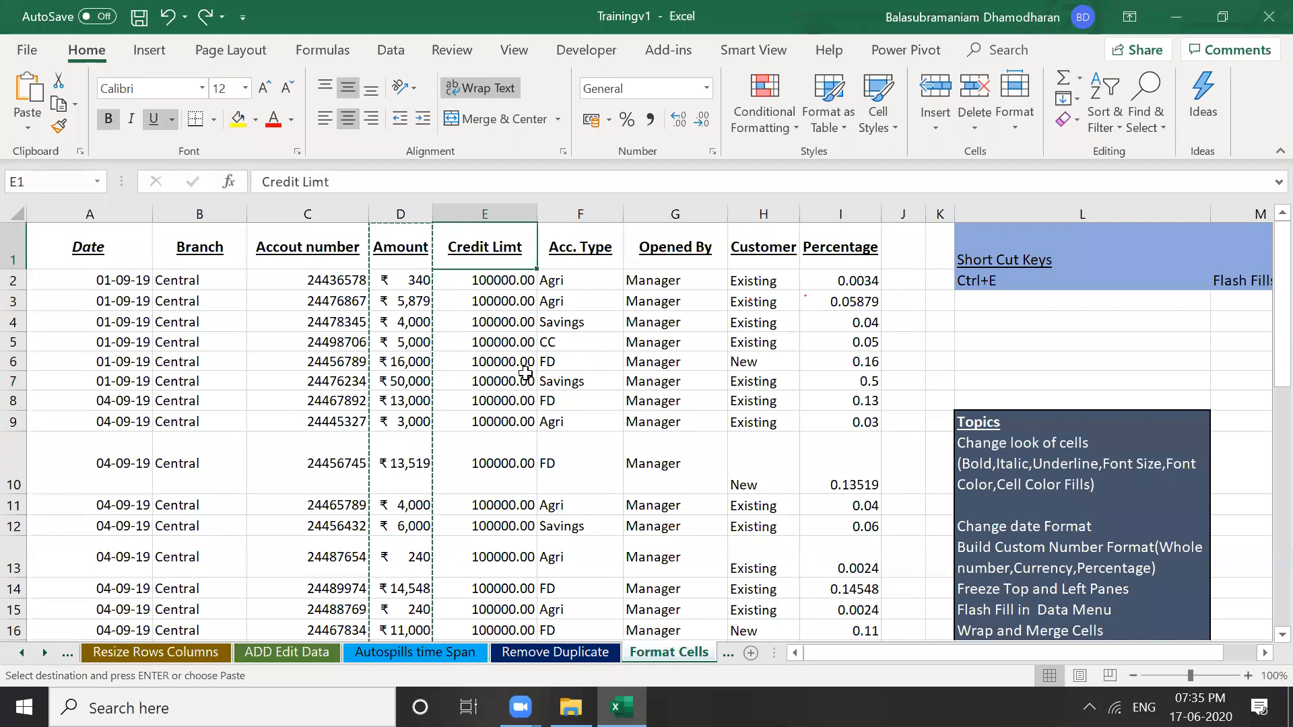
key(ctrl+Down)
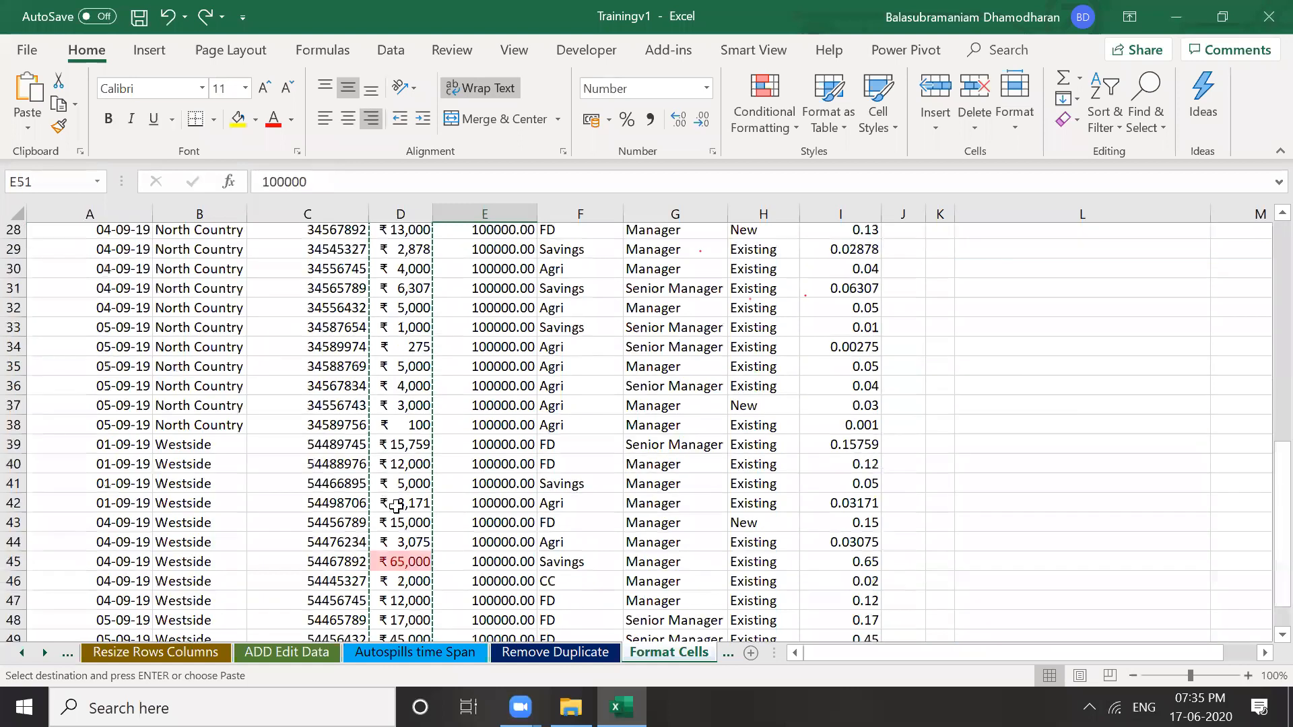
click(396, 507)
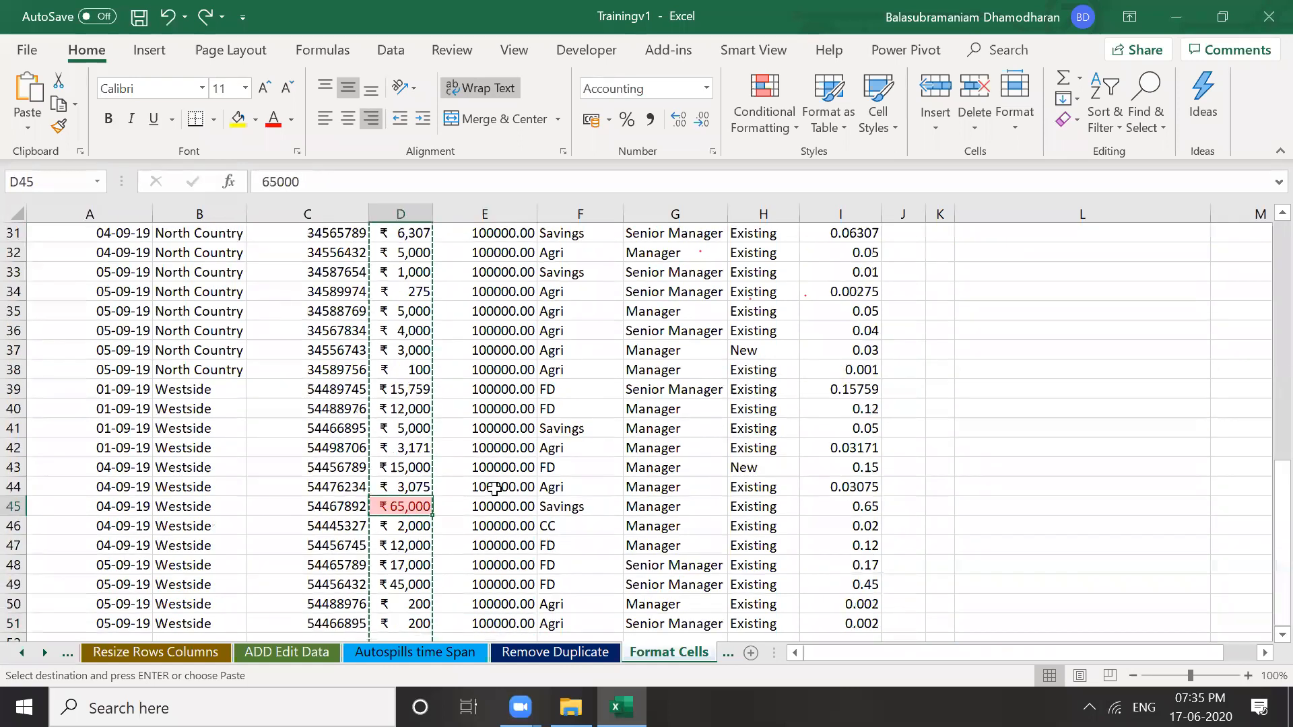
click(495, 488)
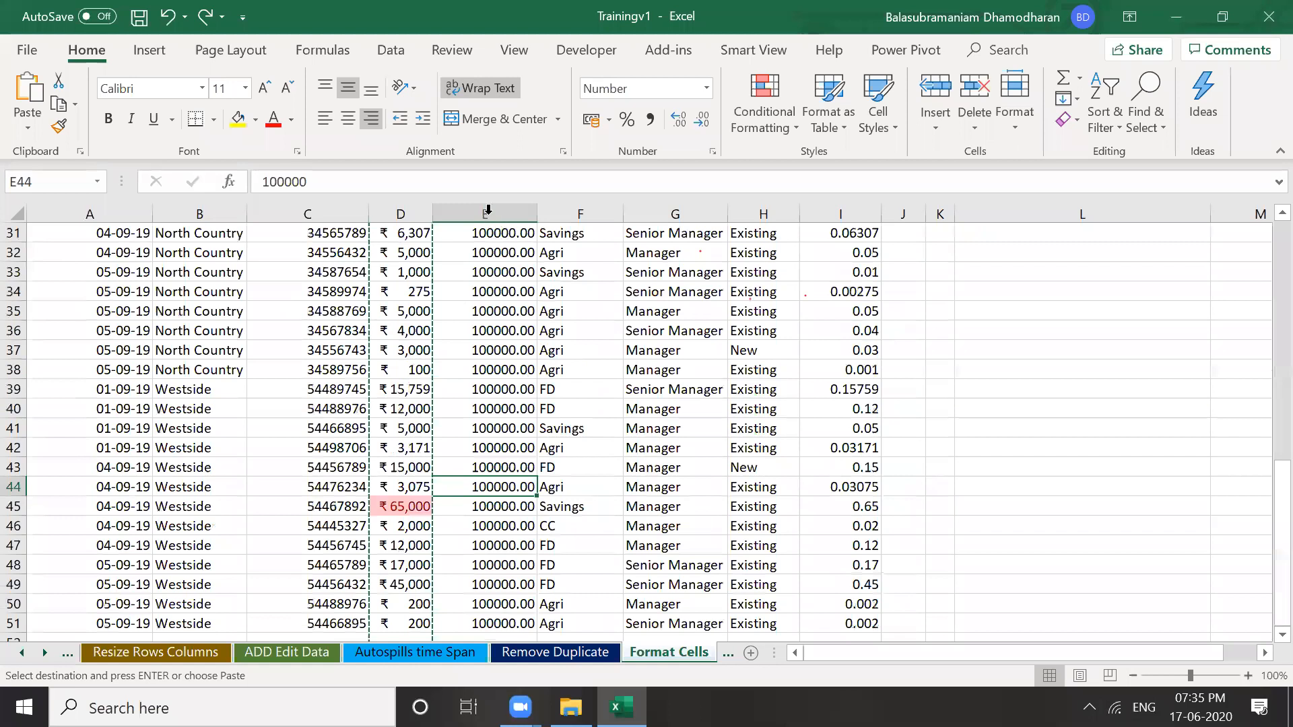
key(ctrl+Up)
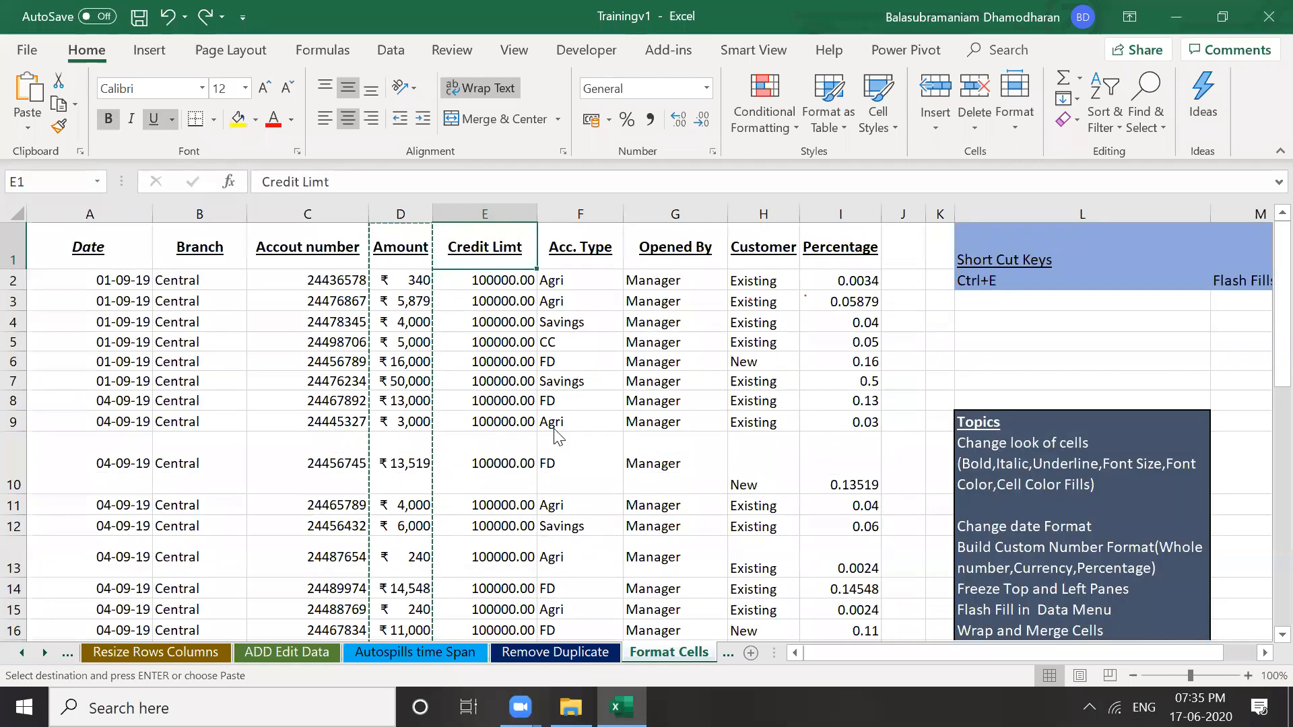
Format column E as Accounting with ₹ and 0 decimals, showing ₹ 1,00,000
right_click(486, 214)
click(553, 429)
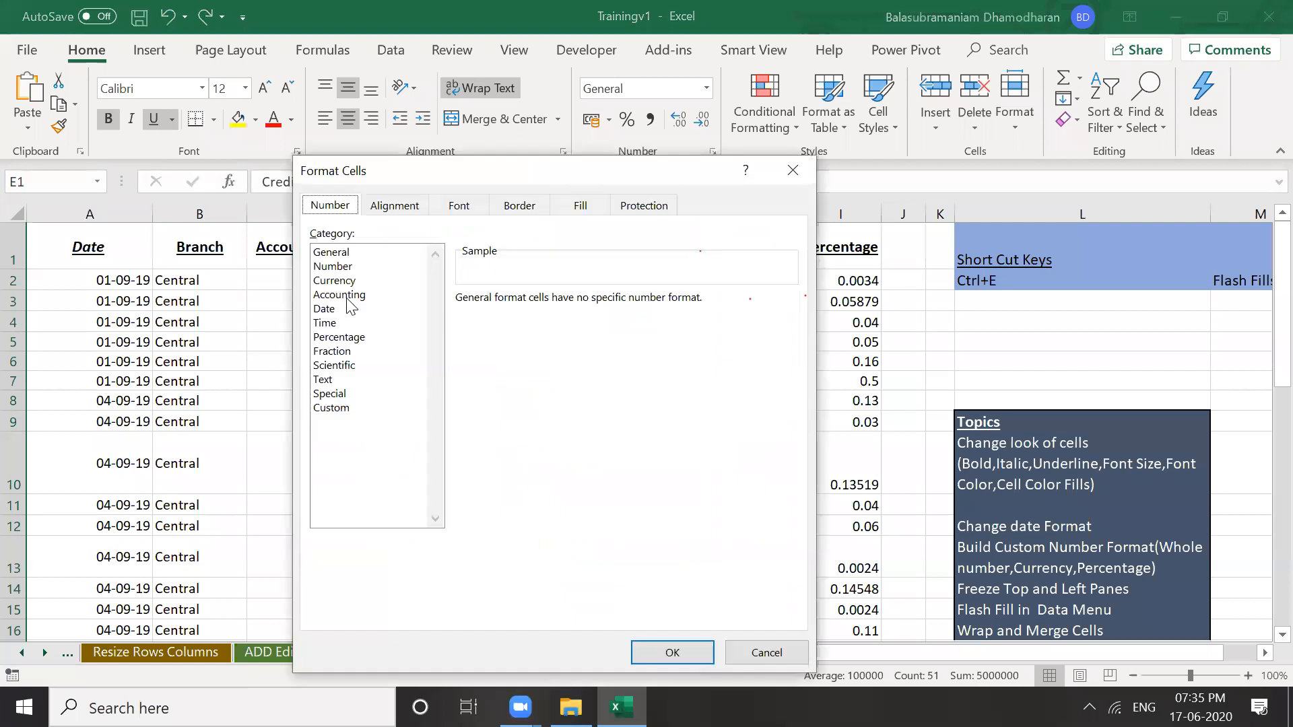
click(343, 295)
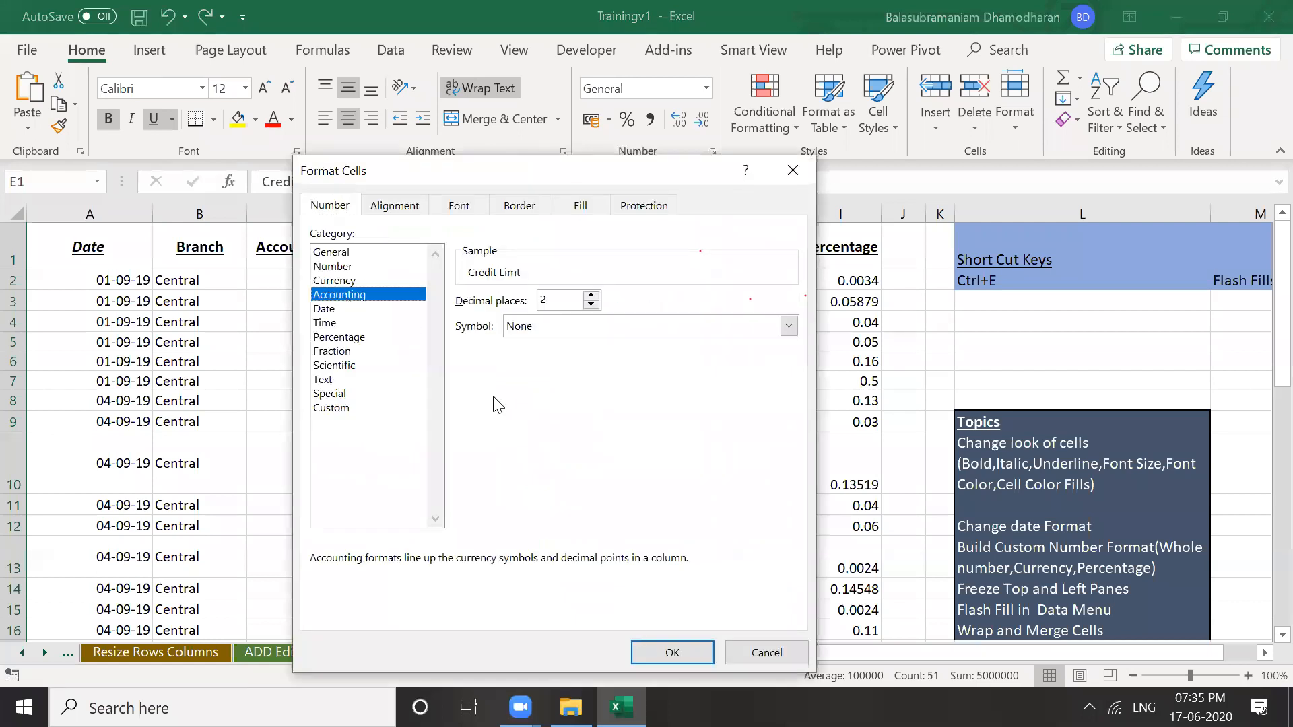
click(591, 305)
click(591, 304)
click(580, 330)
click(581, 355)
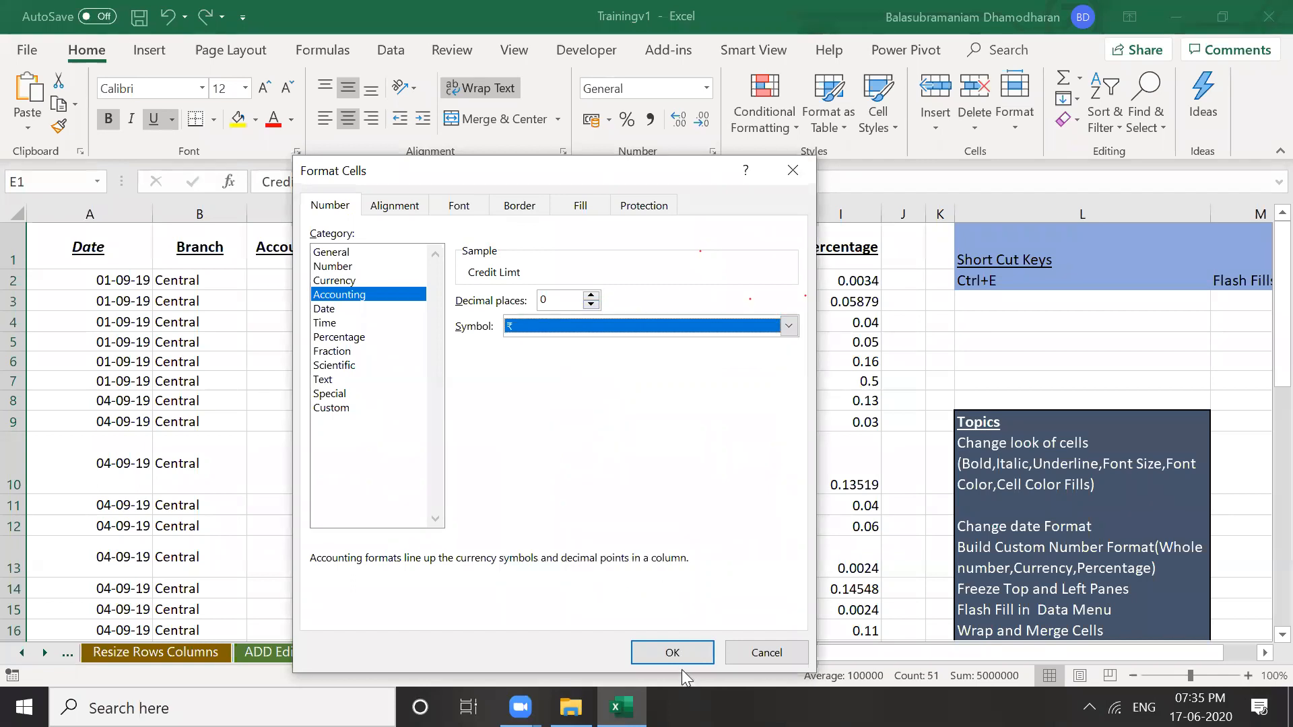
click(673, 653)
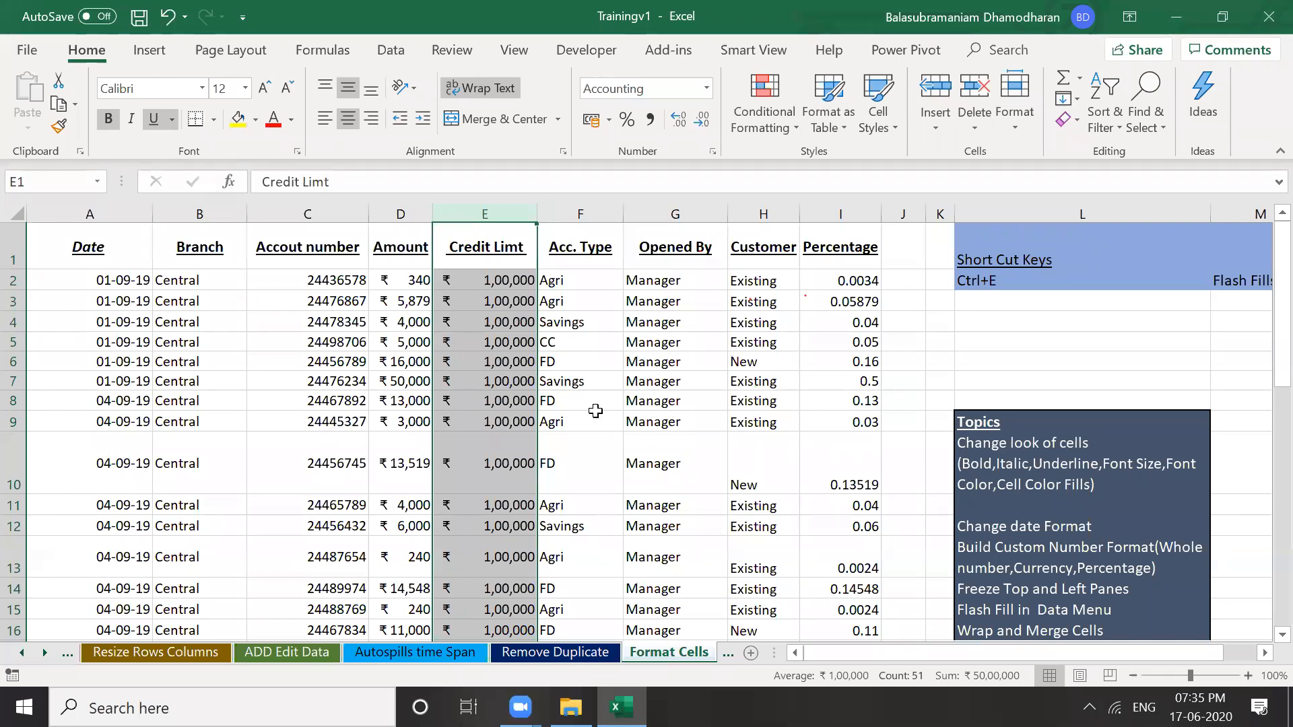
Copy D4's rupee formatting onto column E with Format Painter, then undo it
key(ctrl+z)
click(579, 421)
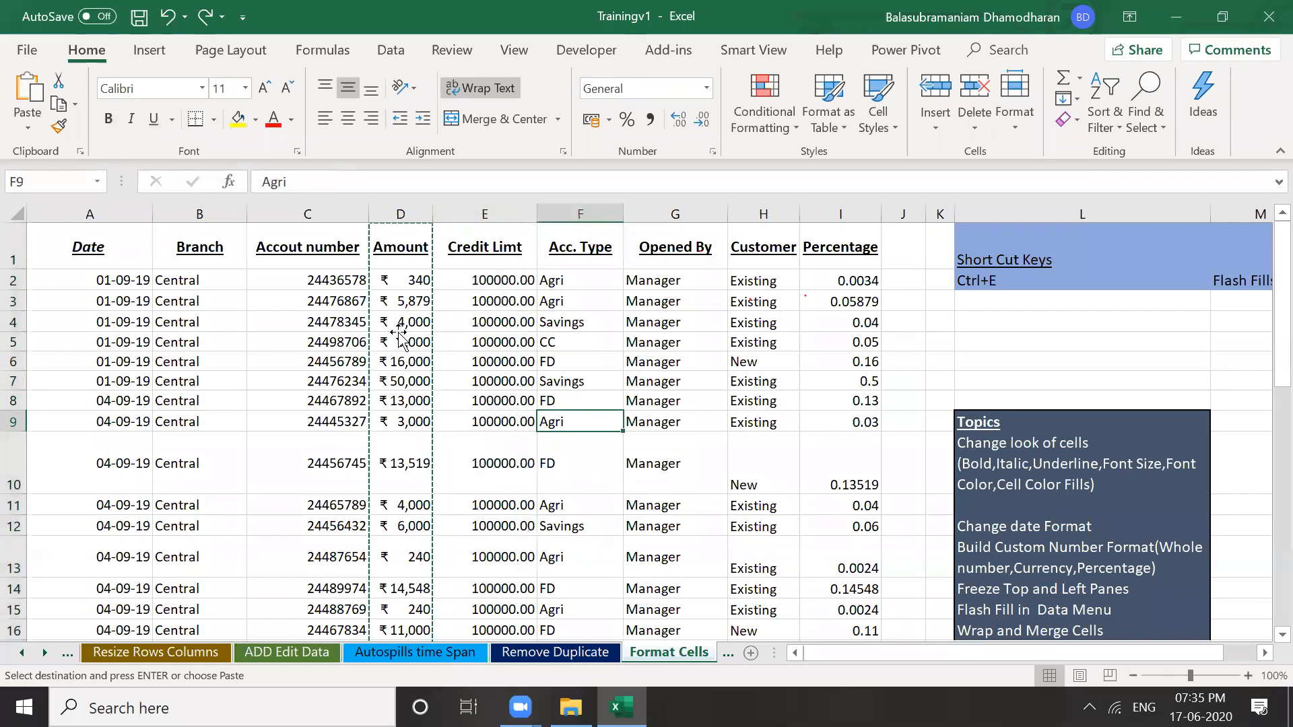
click(398, 340)
key(Up)
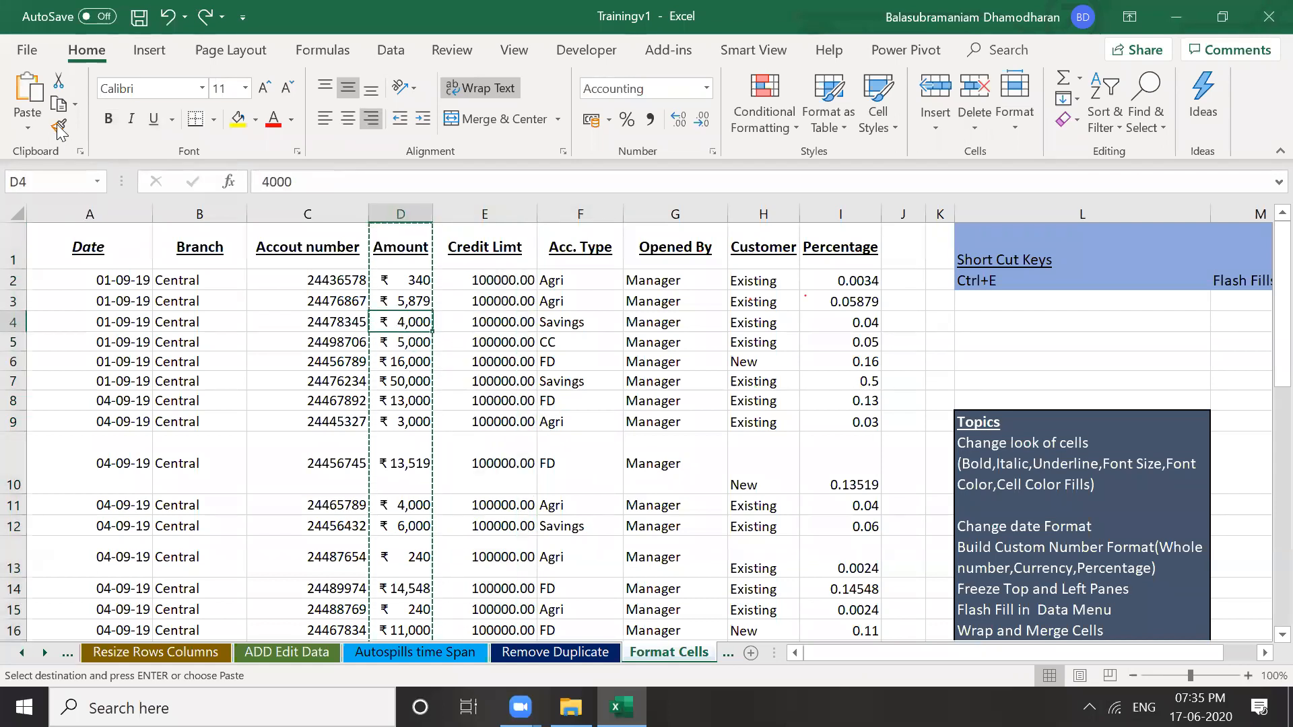
click(60, 126)
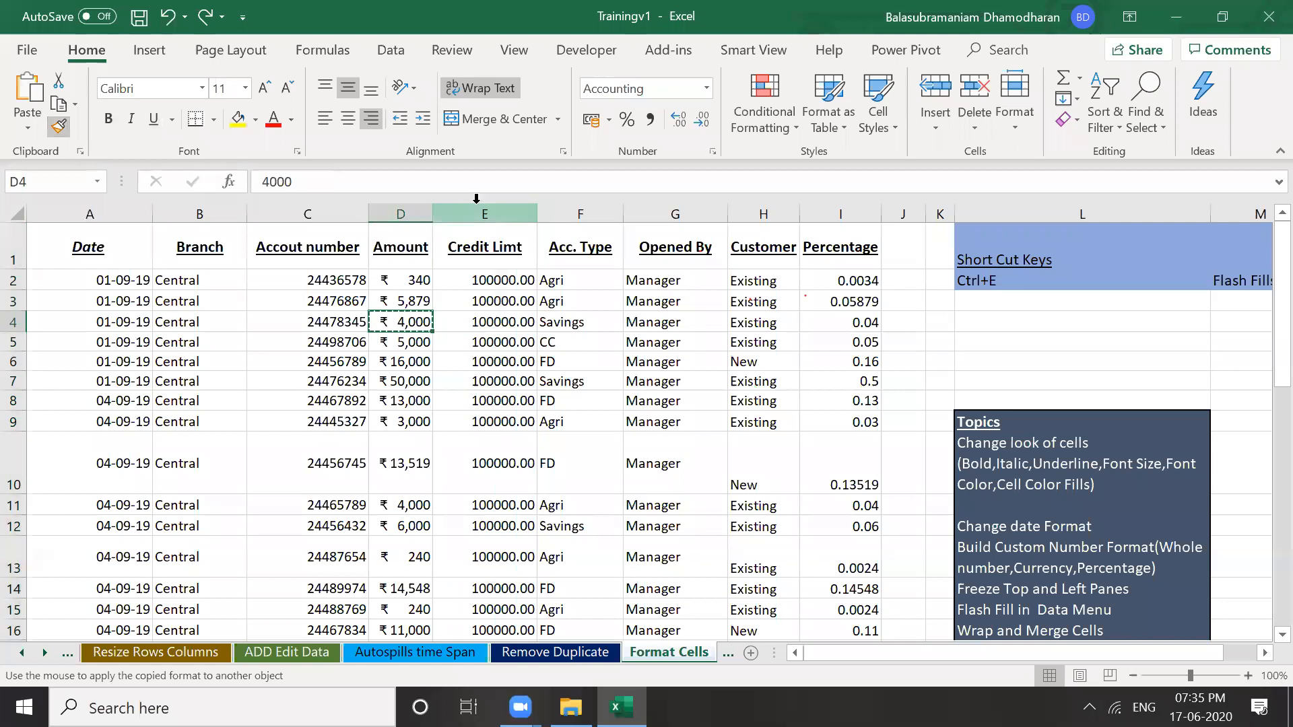
click(482, 214)
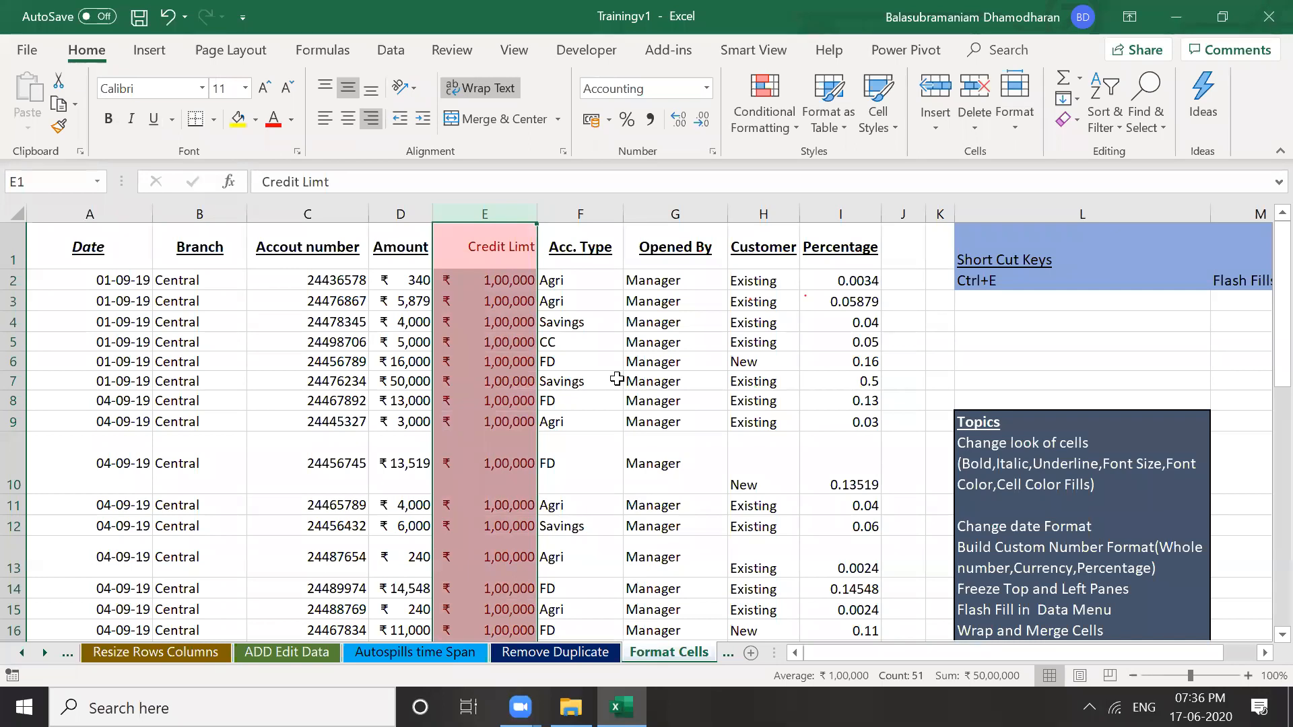
key(ctrl+z)
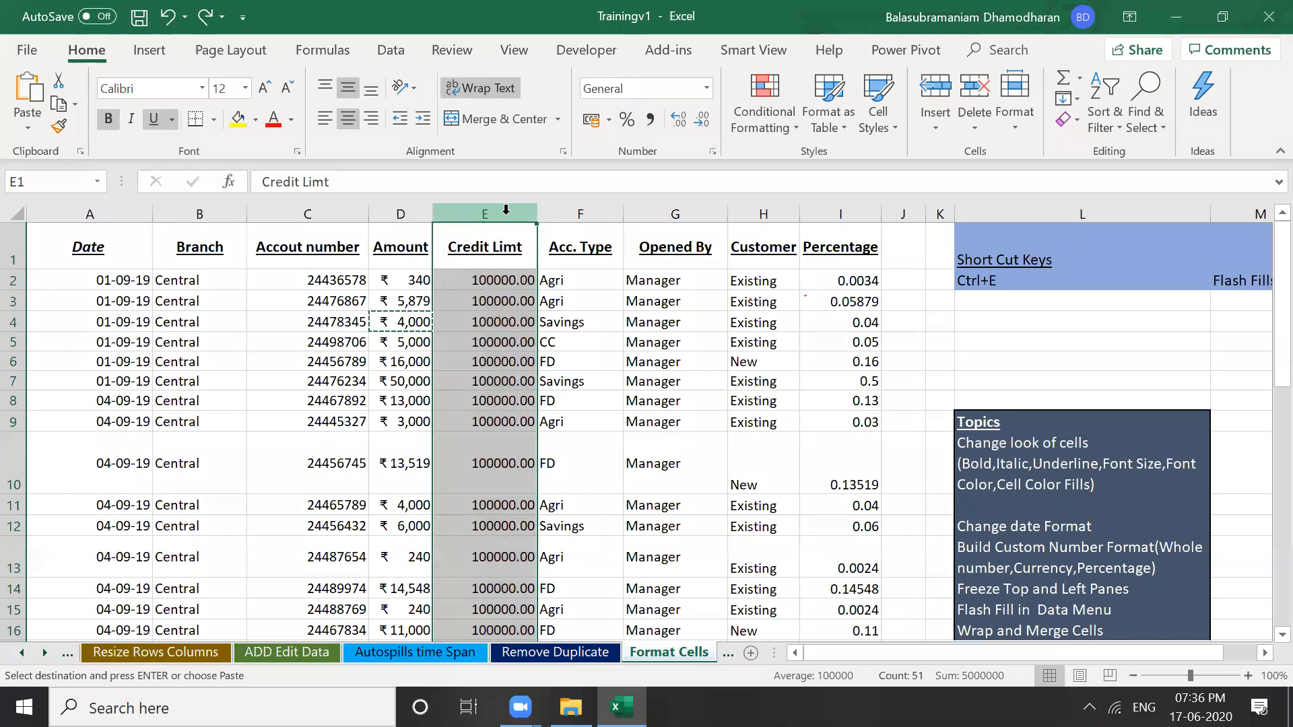
Apply Accounting format with the ₹ symbol and 0 decimal places to the Credit Limt column E
right_click(506, 209)
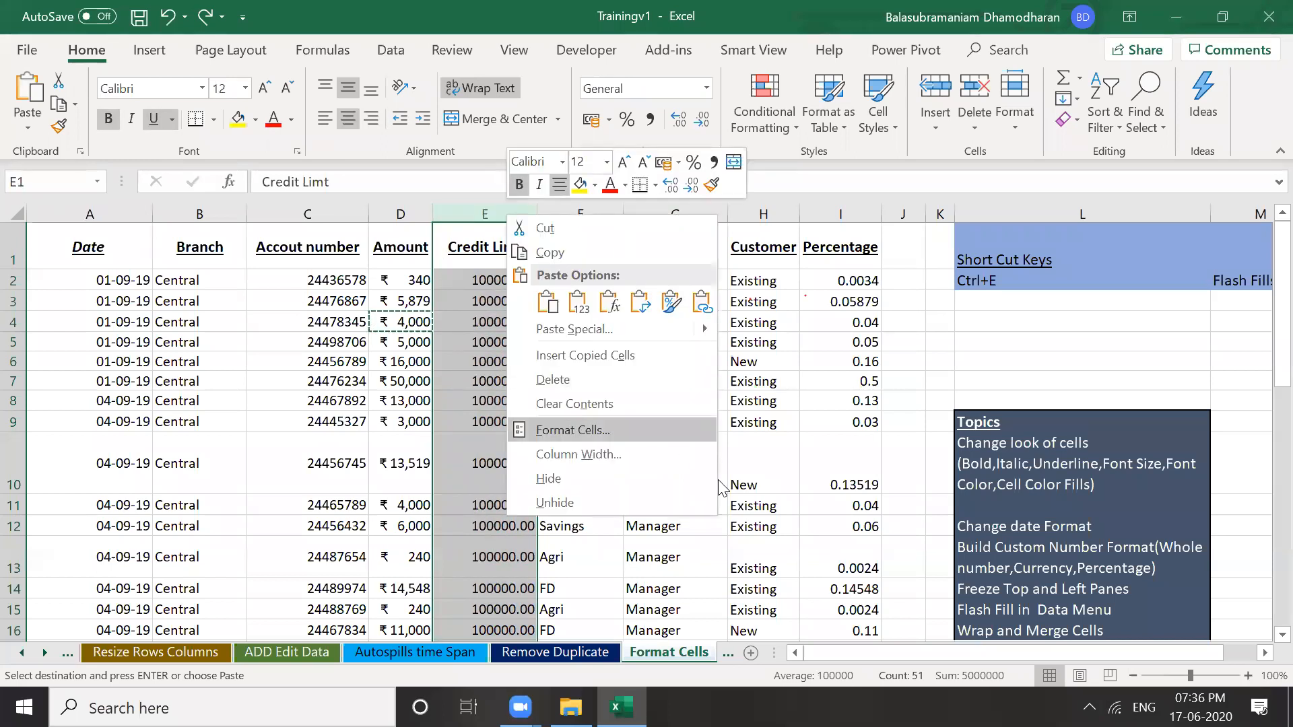
key(Escape)
key(Escape)
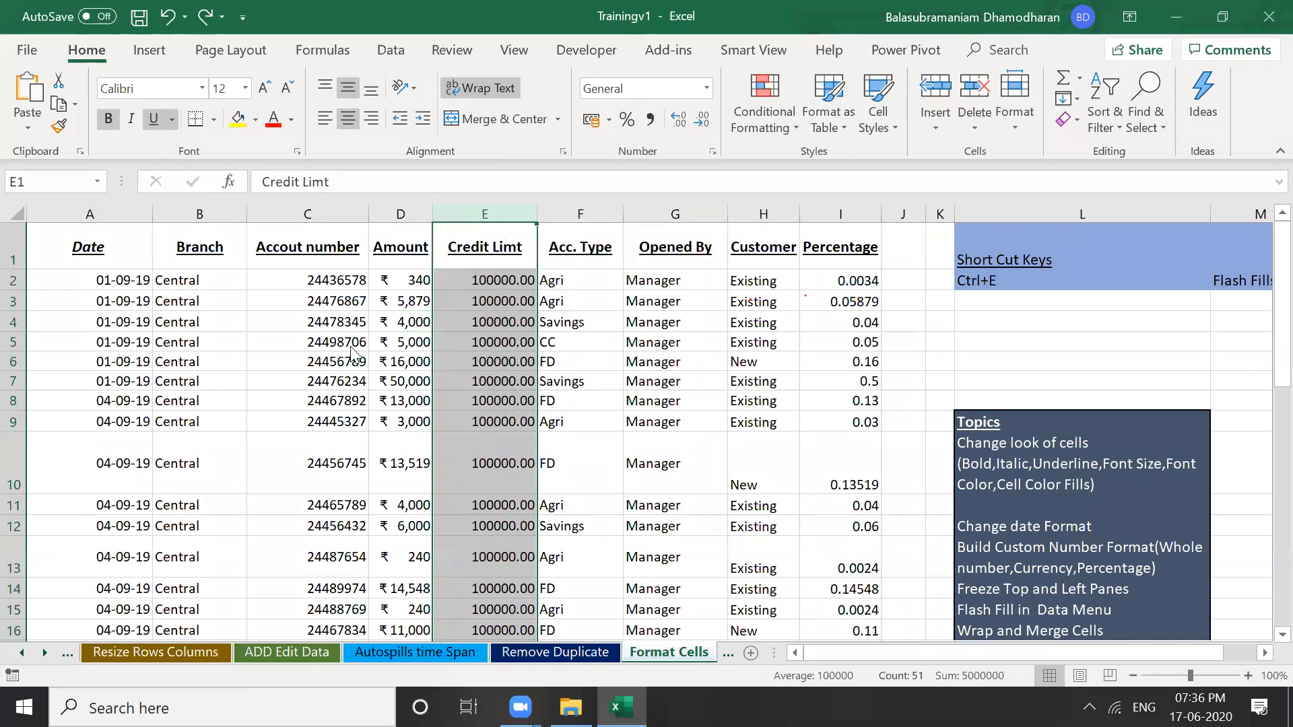
key(ctrl+1)
click(360, 291)
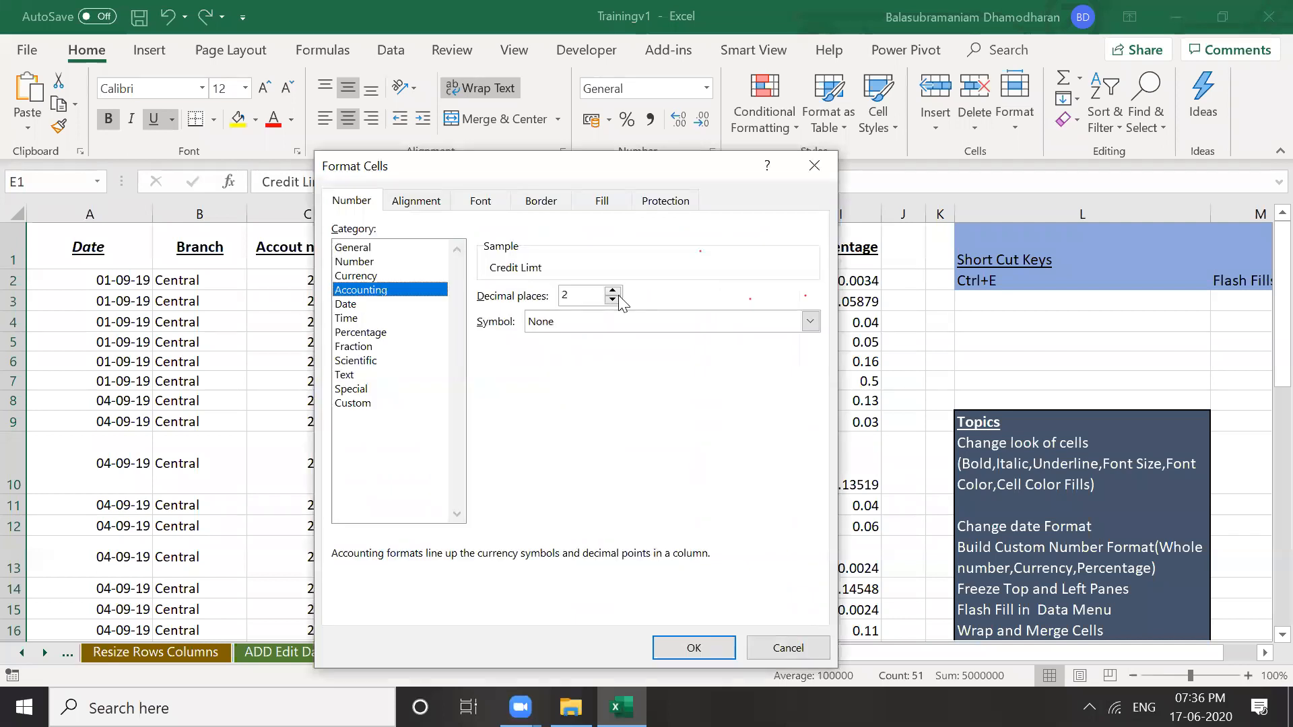
double_click(612, 301)
click(670, 323)
click(639, 354)
click(703, 649)
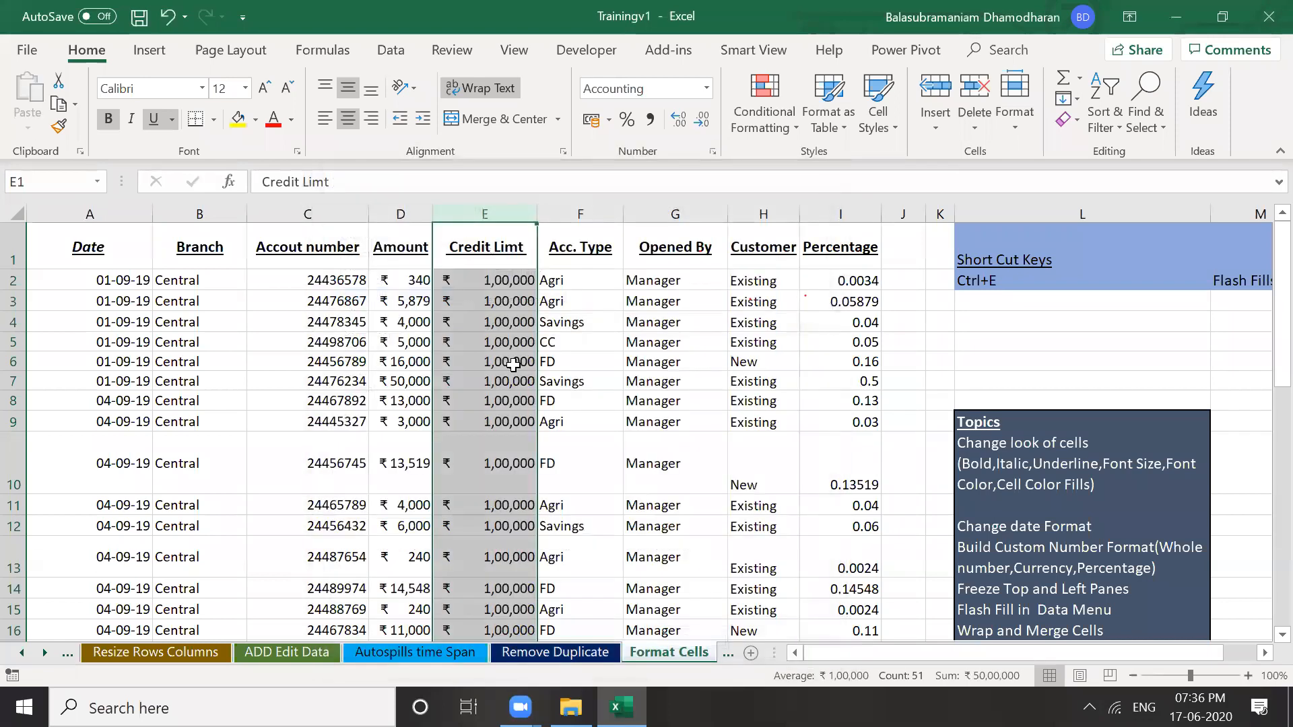
click(675, 464)
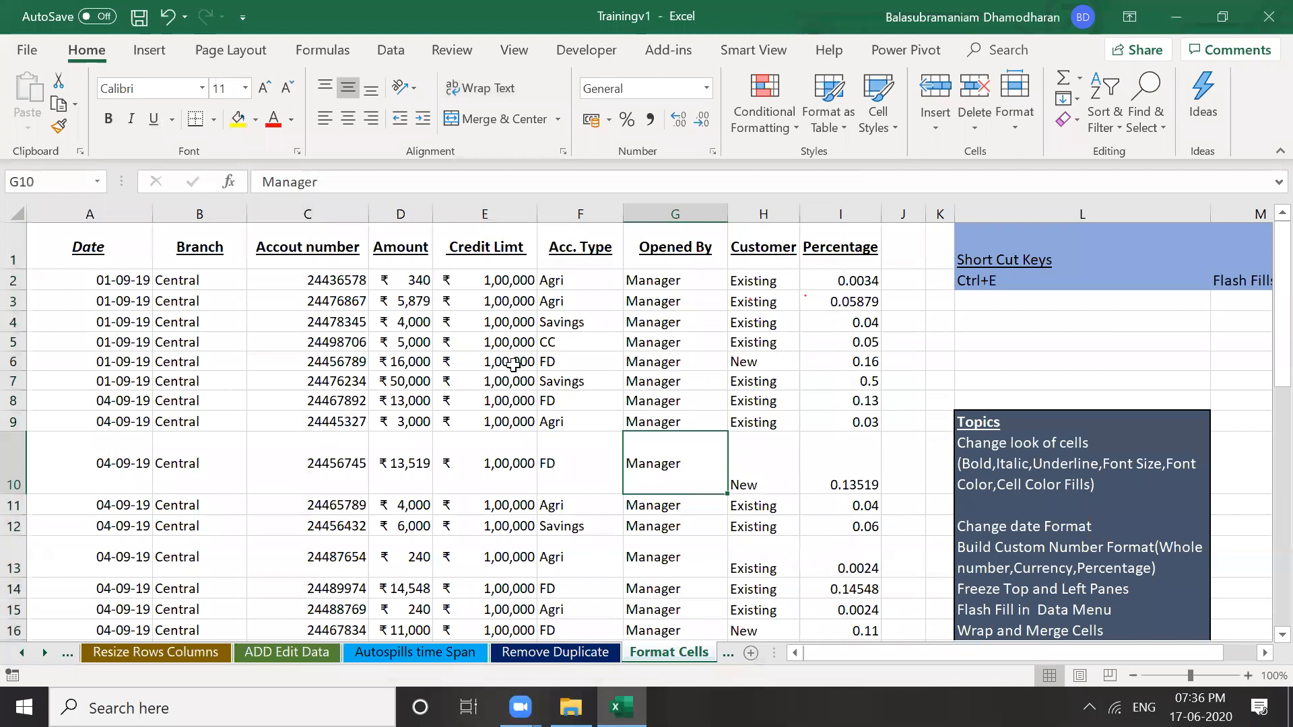
click(514, 365)
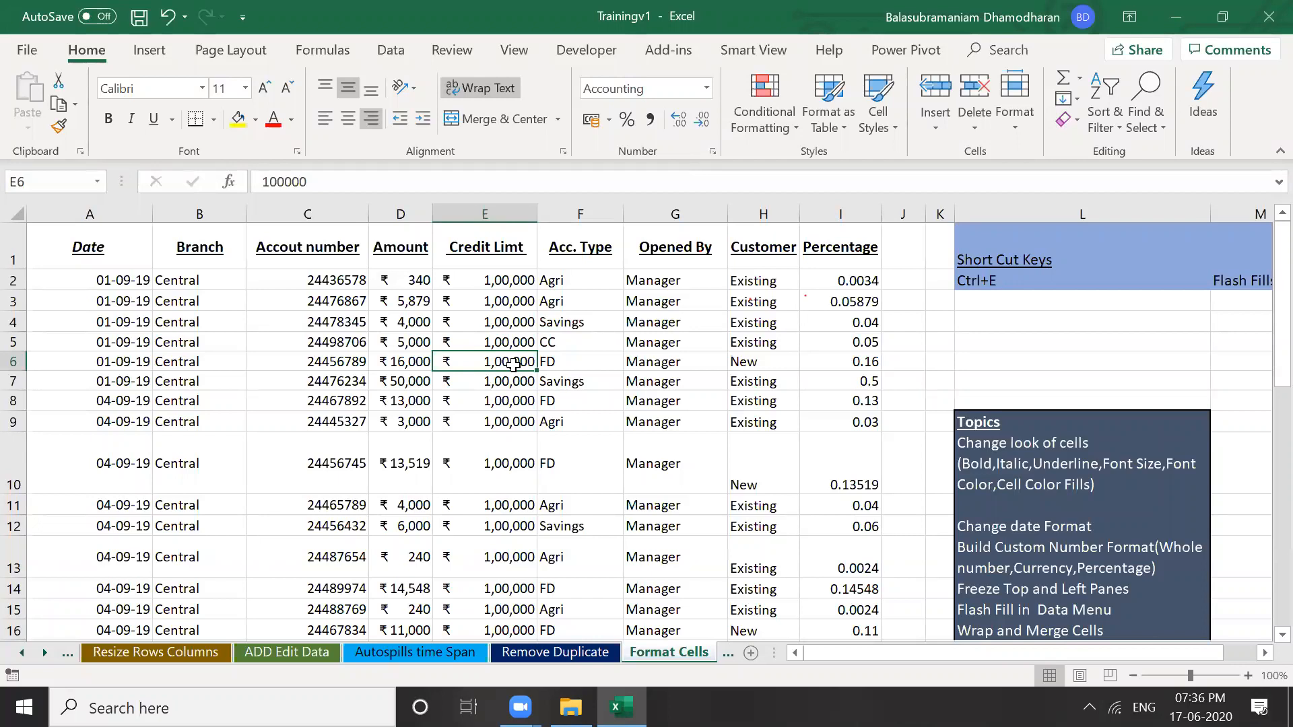
click(317, 364)
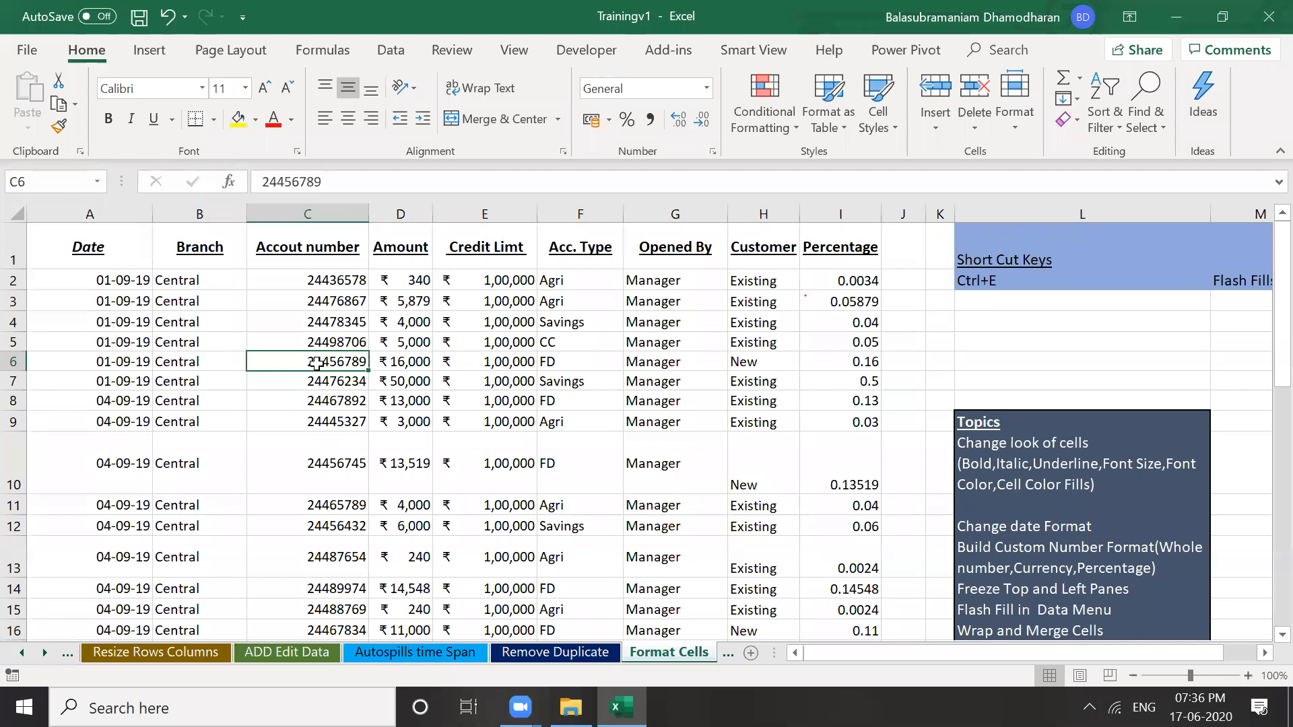
key(ctrl+Down)
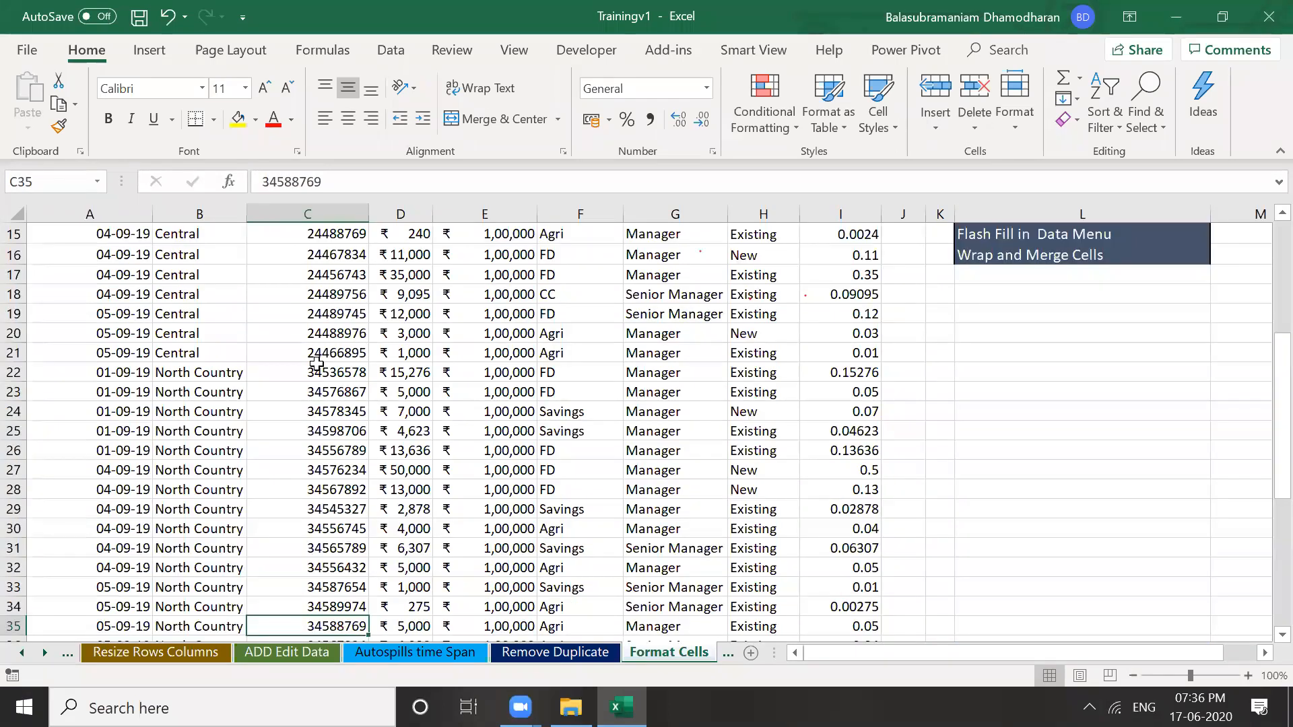
click(351, 435)
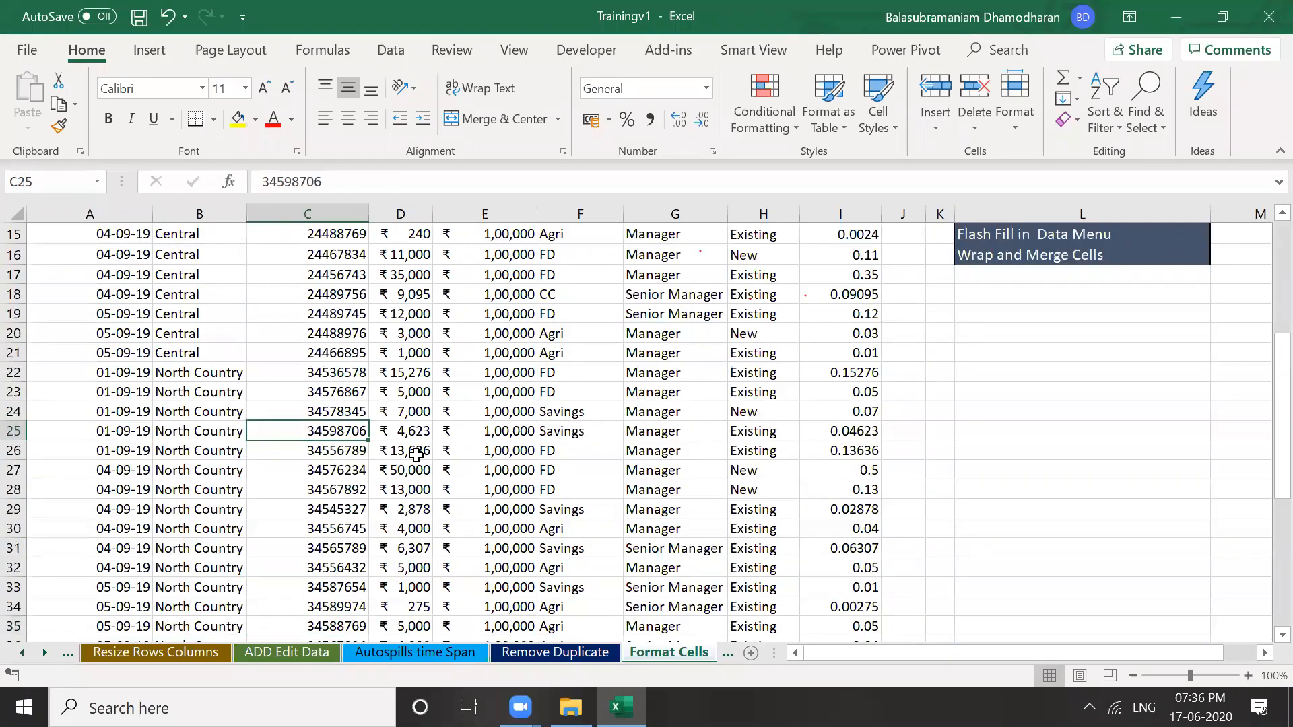
key(Right)
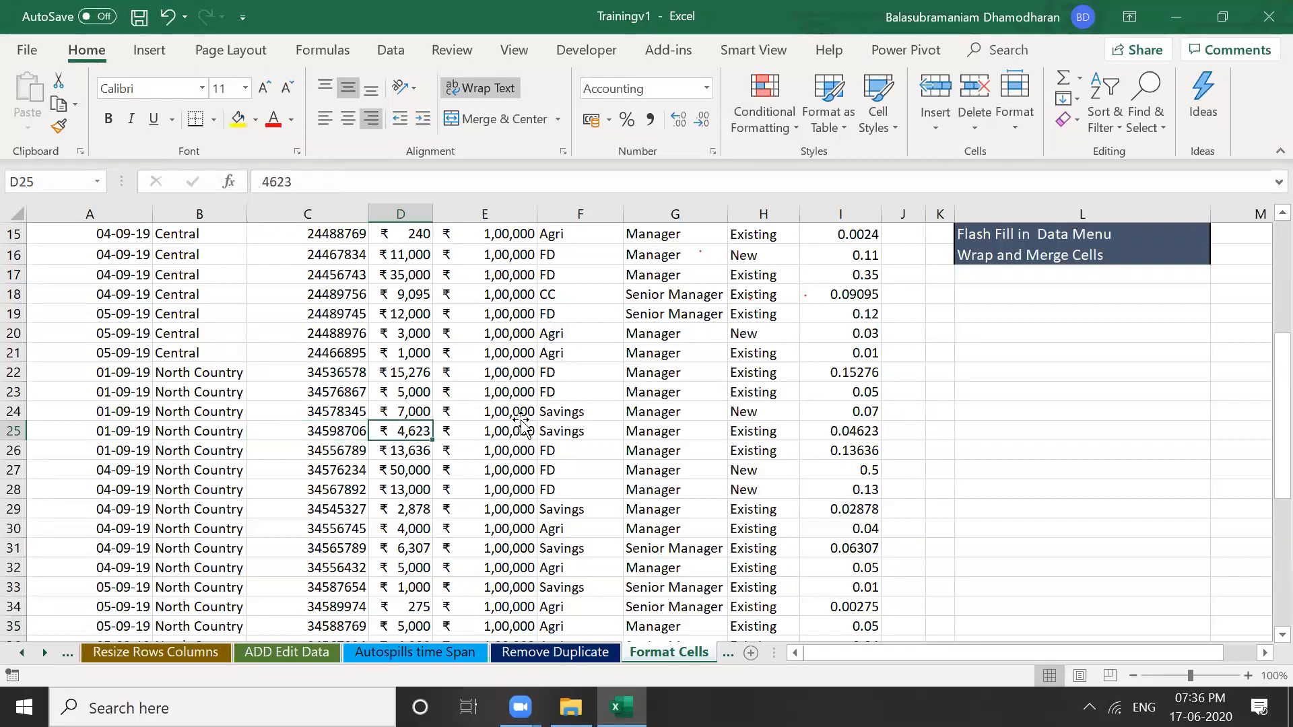
click(521, 417)
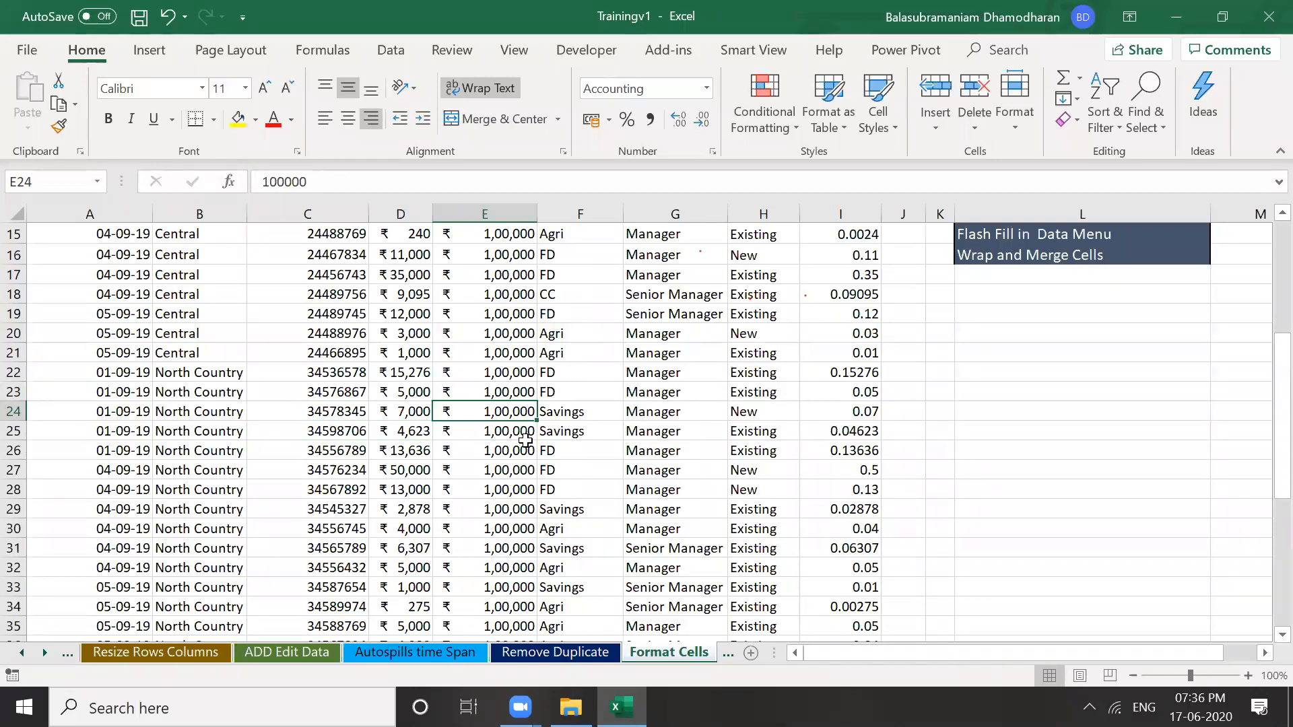
key(ctrl+Up)
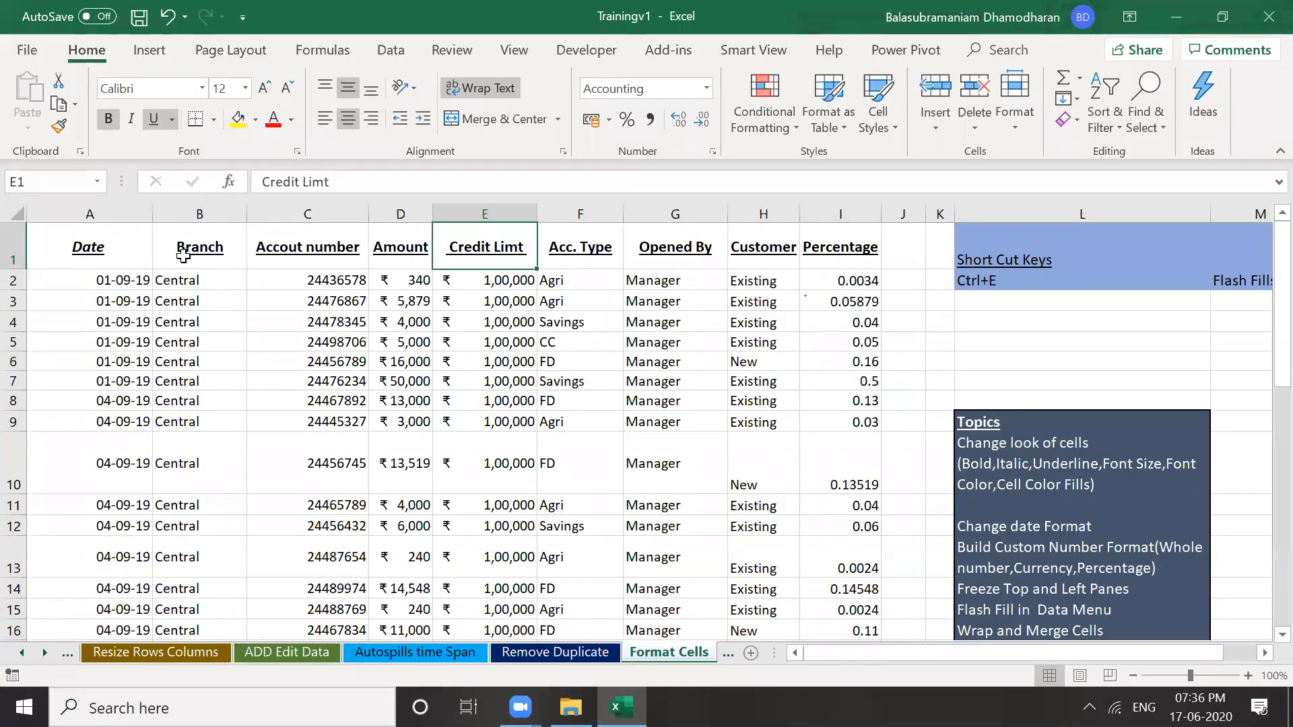
key(Left)
key(Left)
key(Left)
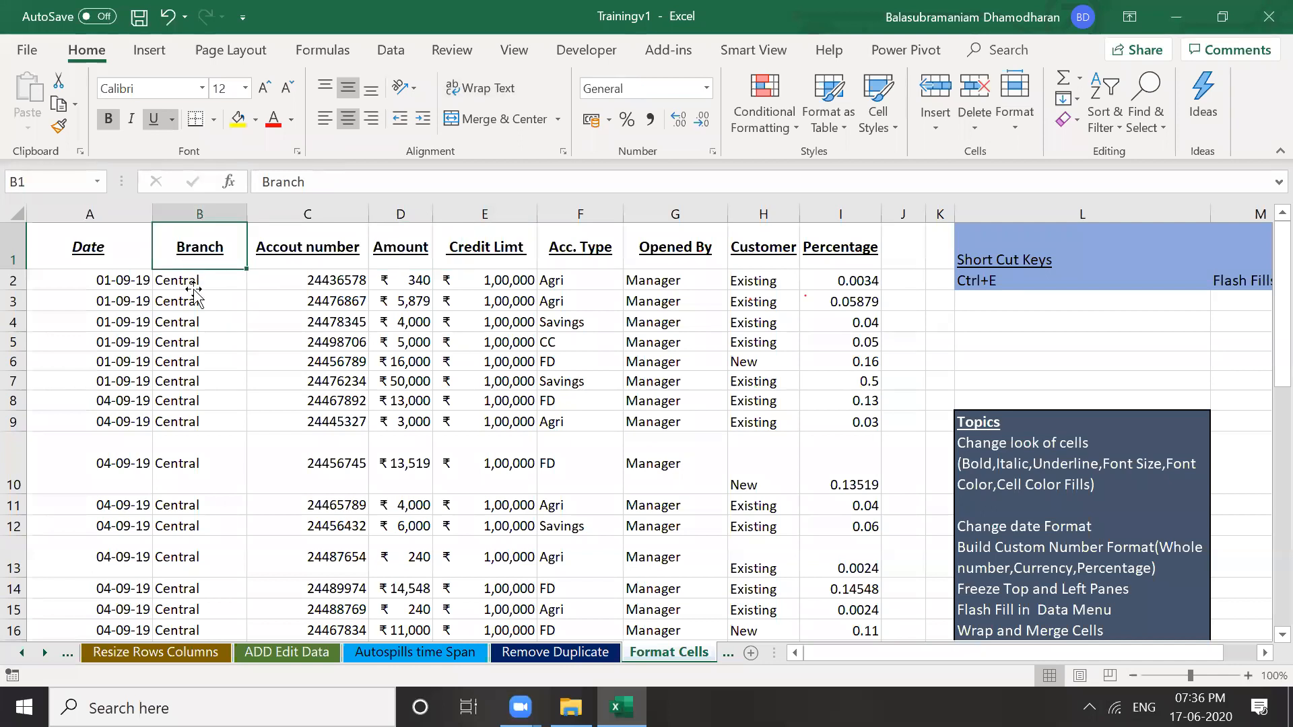
key(Down)
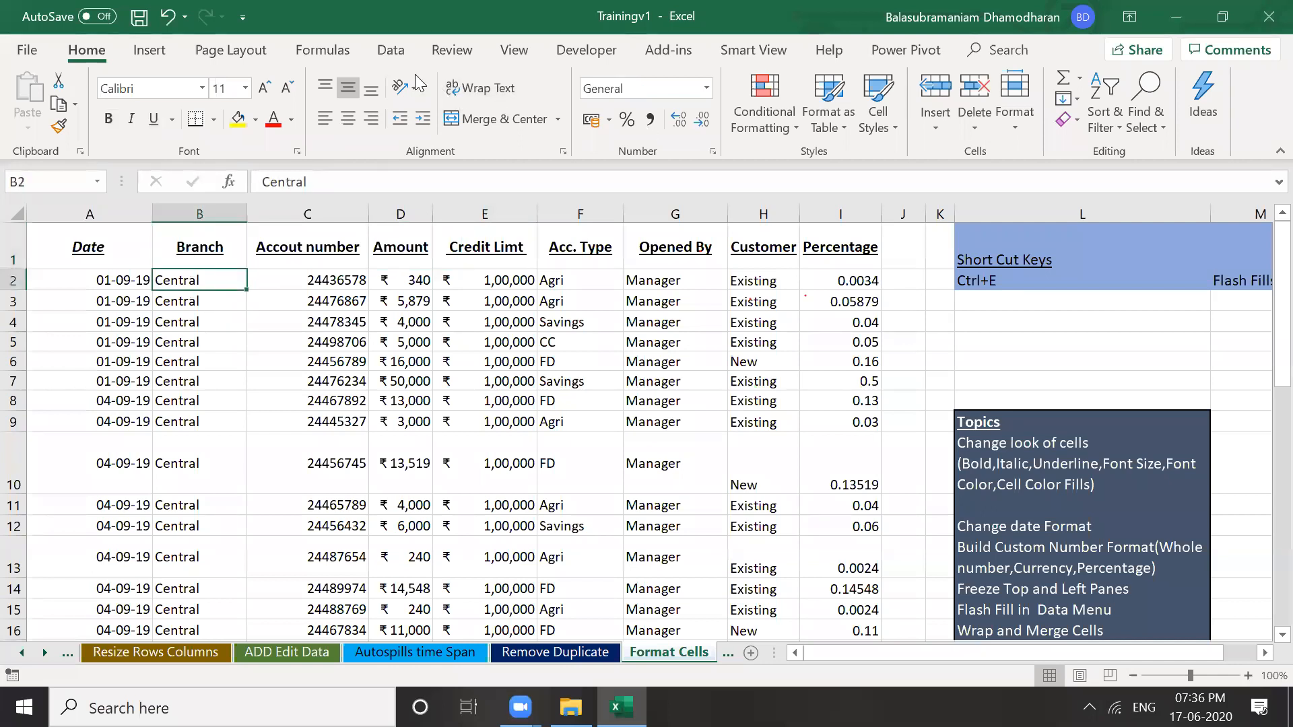
Freeze the top header row of the sheet
click(513, 54)
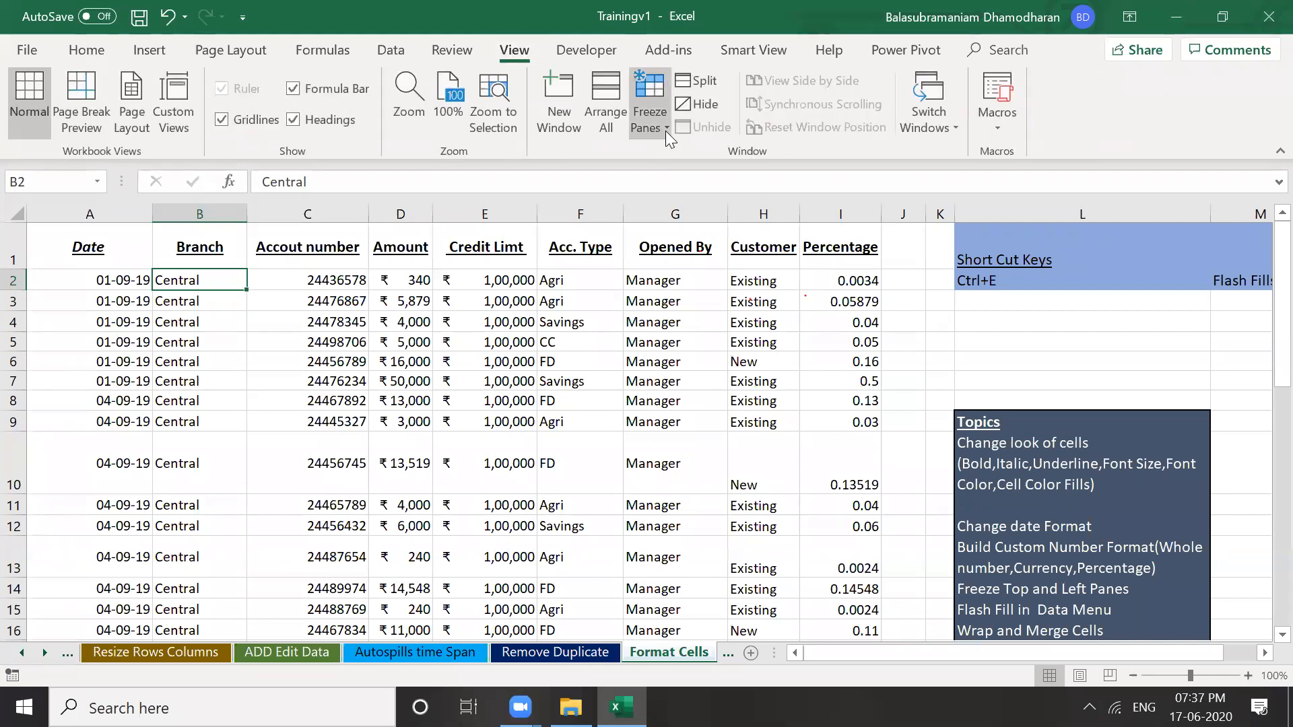
click(666, 128)
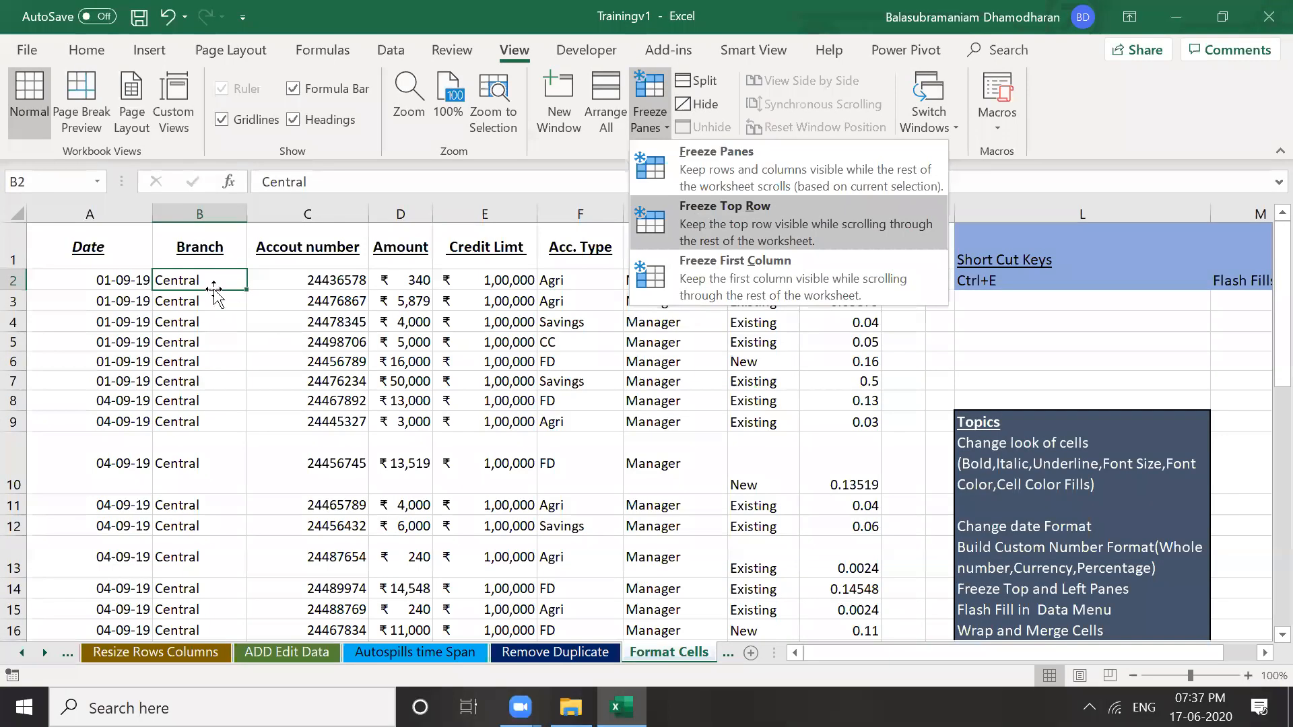
key(Return)
Move down to the last Westside records to confirm the headers stay visible, then return to the top
key(Down)
key(Down)
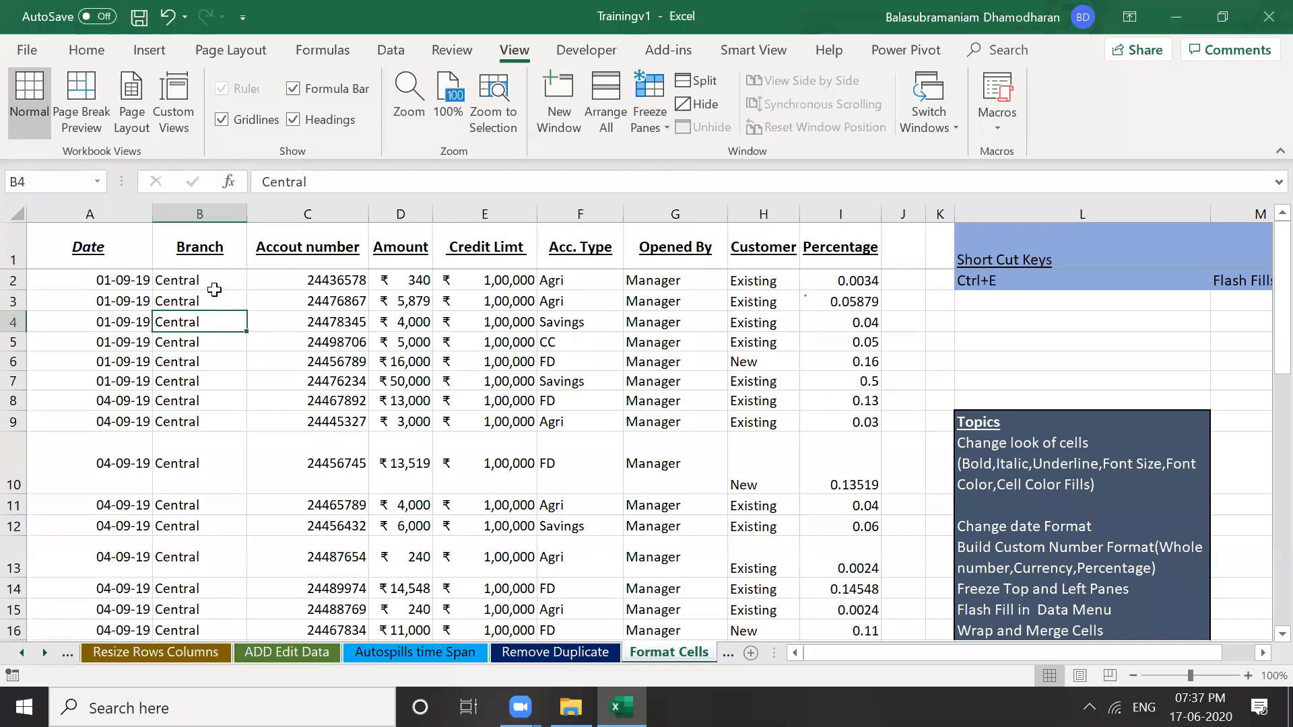
key(Up)
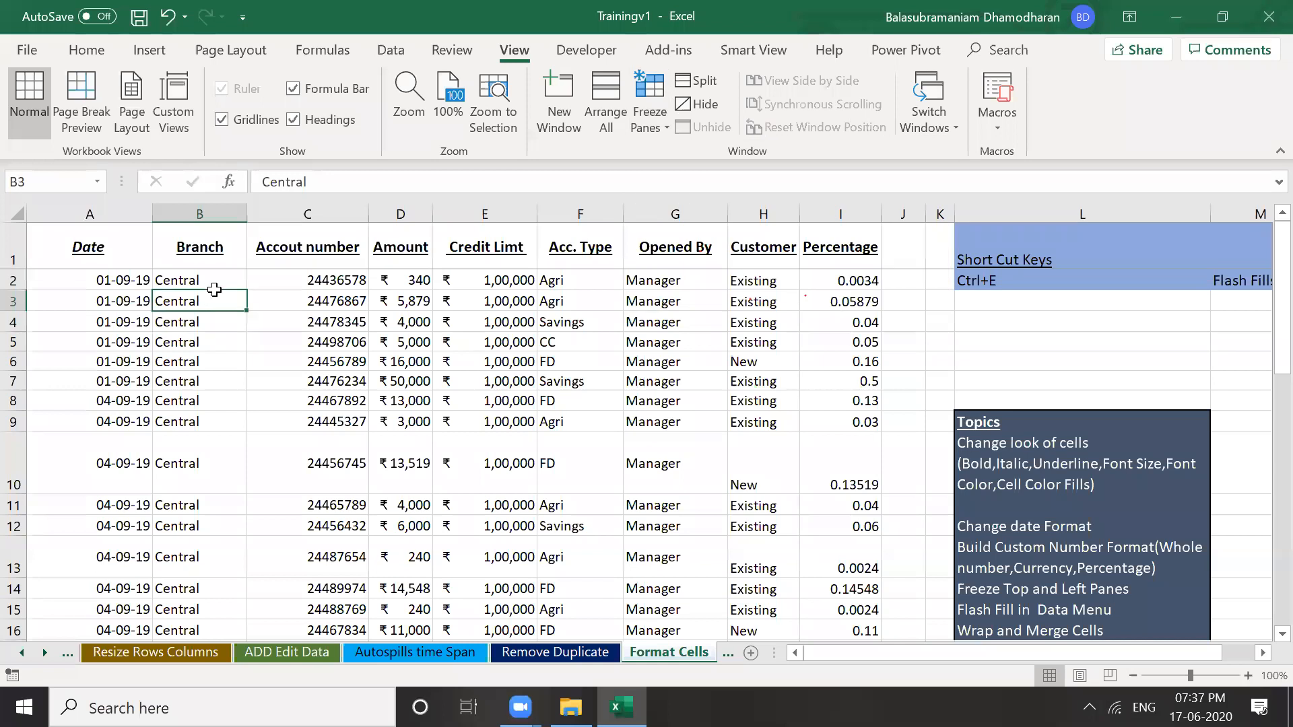
key(Down)
key(Down)
key(Down)
key(Down)
key(Down)
key(Down)
key(Down)
key(Down)
key(Down)
key(Down)
key(Down)
key(Down)
key(Down)
key(Down)
key(Down)
key(Down)
key(Down)
key(Down)
key(Down)
key(Down)
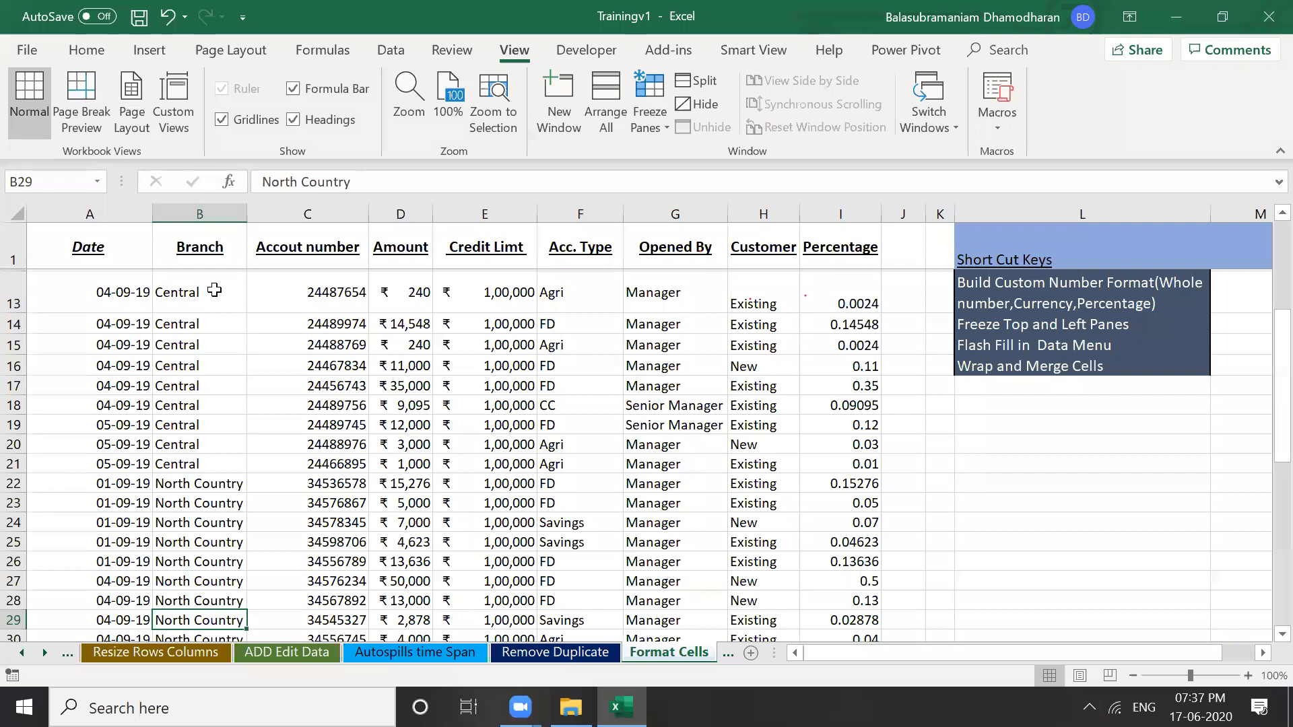
key(Down)
key(Down)
key(Down)
key(Down)
key(Down)
key(Down)
key(Down)
key(Down)
key(Down)
key(Down)
key(Down)
key(Down)
key(Down)
key(Down)
key(Down)
key(Down)
key(Down)
key(Down)
key(Down)
key(Down)
key(ctrl+Up)
key(Right)
key(Up)
key(Up)
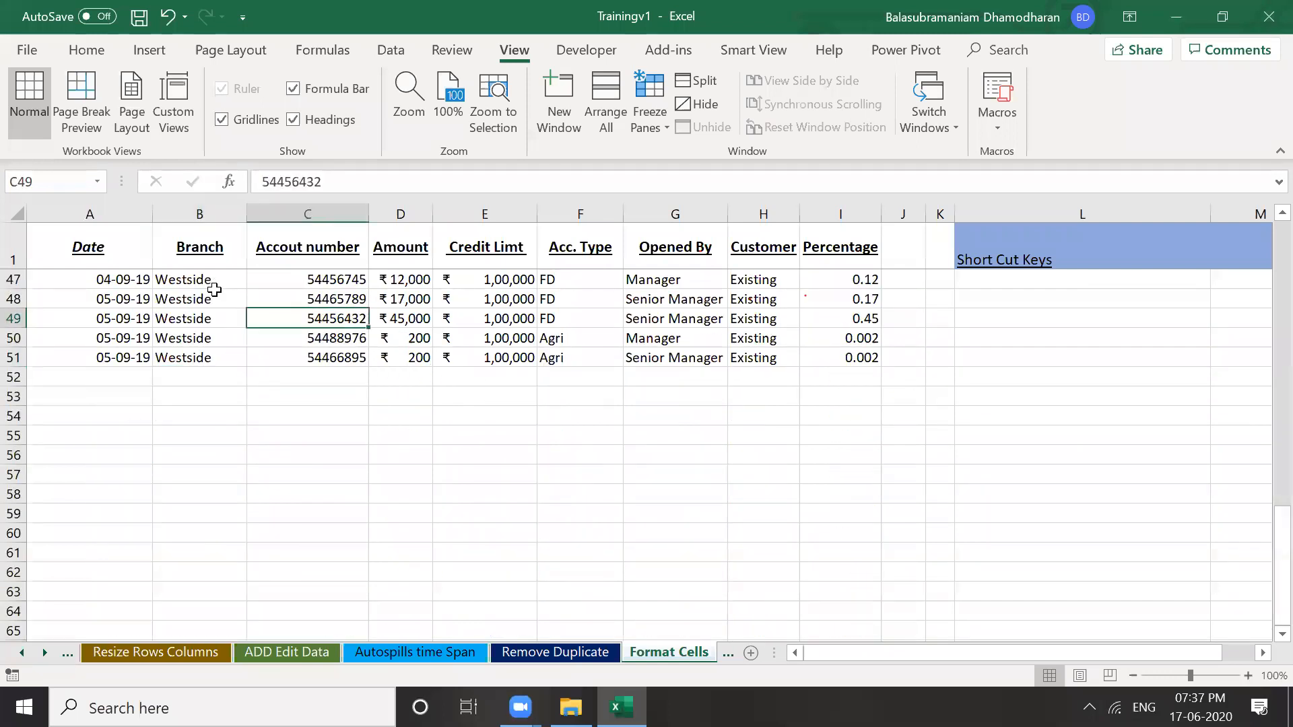
key(Right)
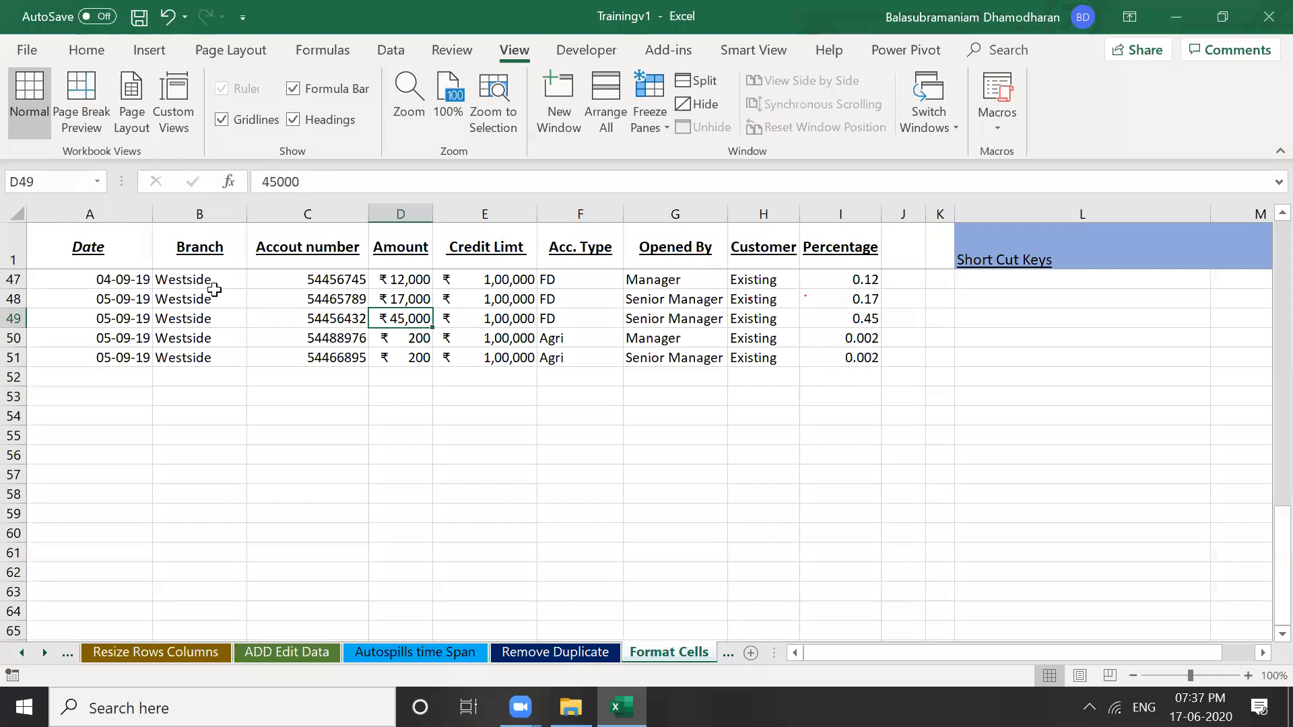
key(Up)
key(Up)
key(Up)
key(Up)
key(Up)
key(Up)
key(Up)
key(Up)
key(Up)
key(Up)
key(Up)
key(Up)
key(Up)
key(Up)
key(Up)
key(Up)
key(Up)
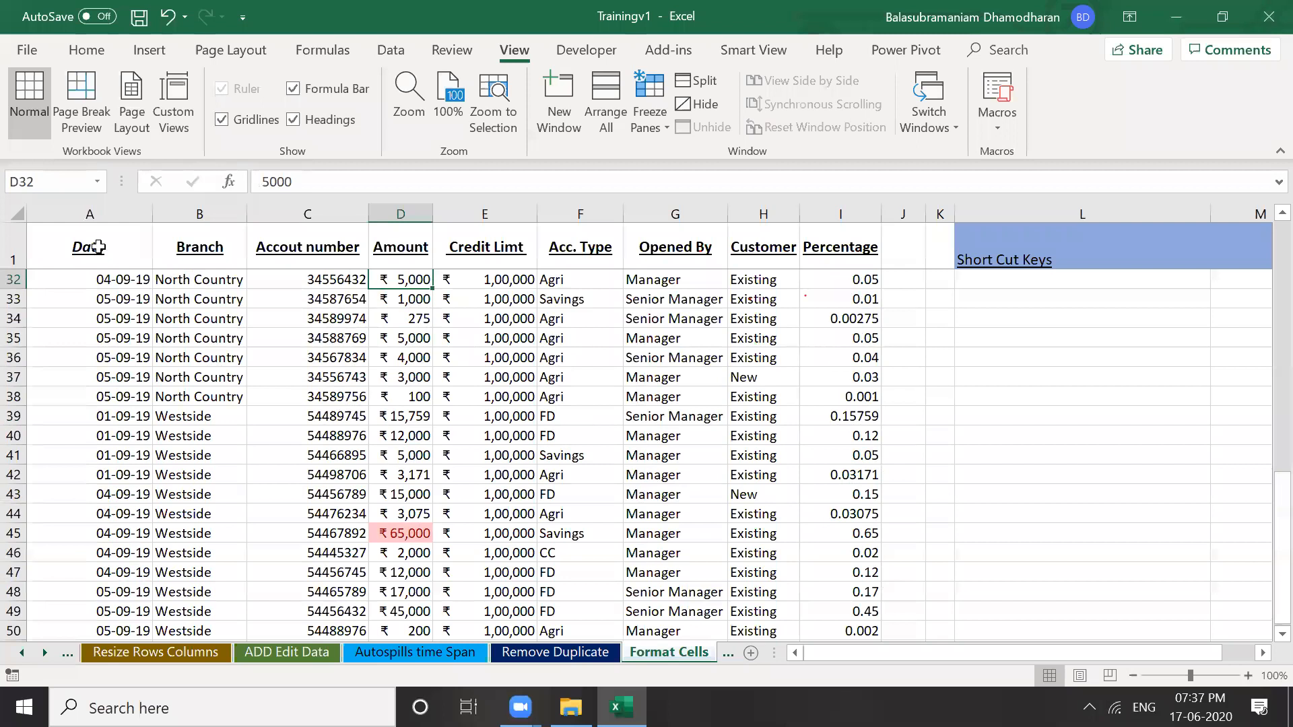
key(ctrl+Home)
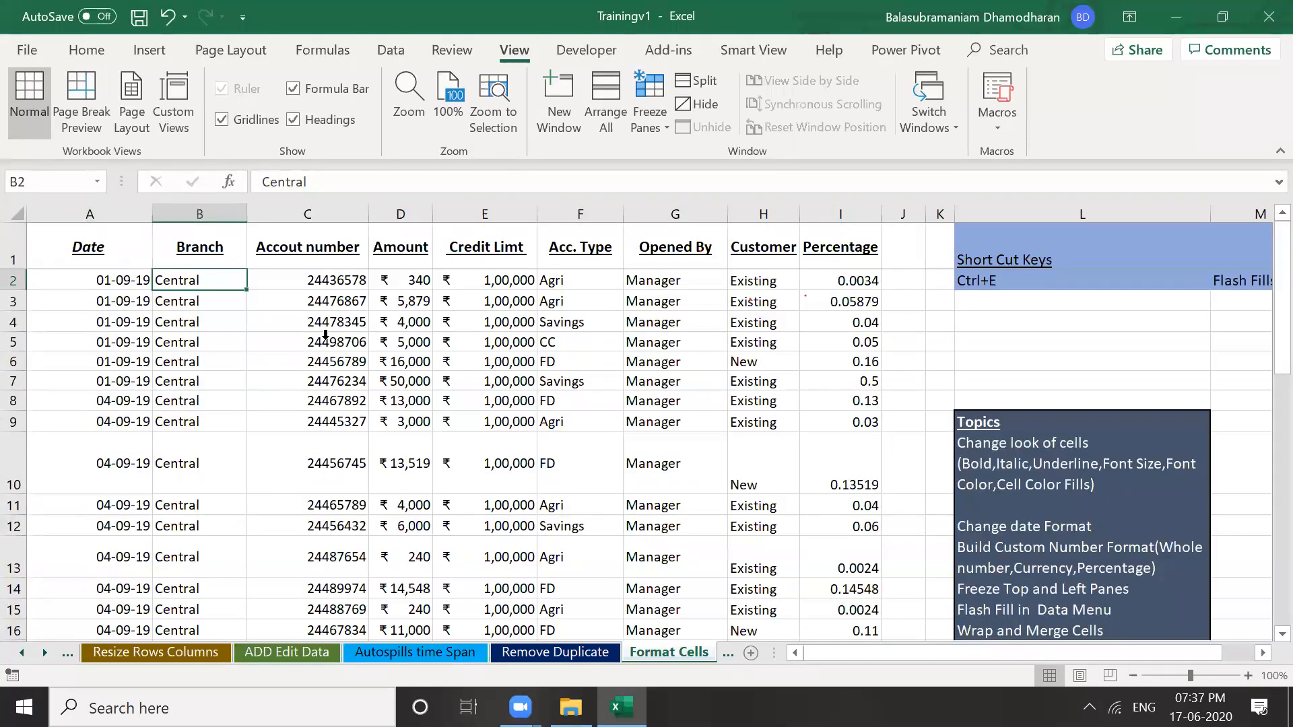
key(Right)
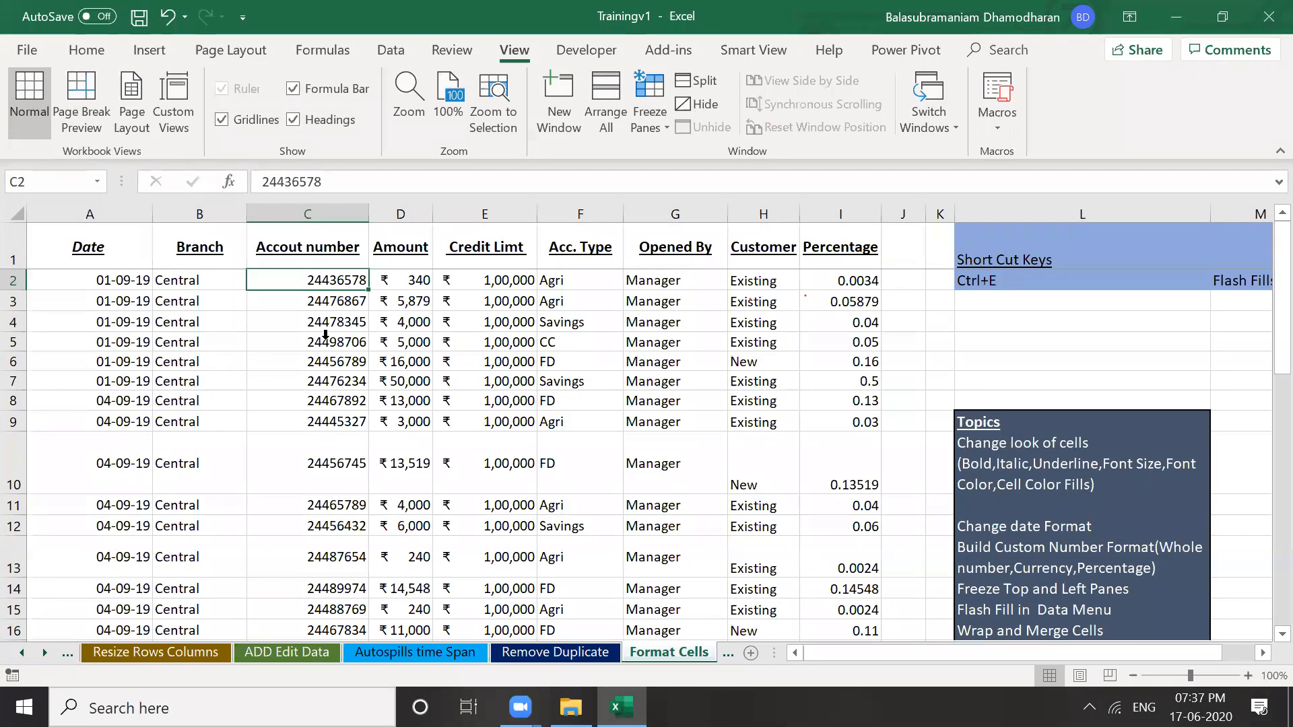
key(Right)
key(Right)
key(Right)
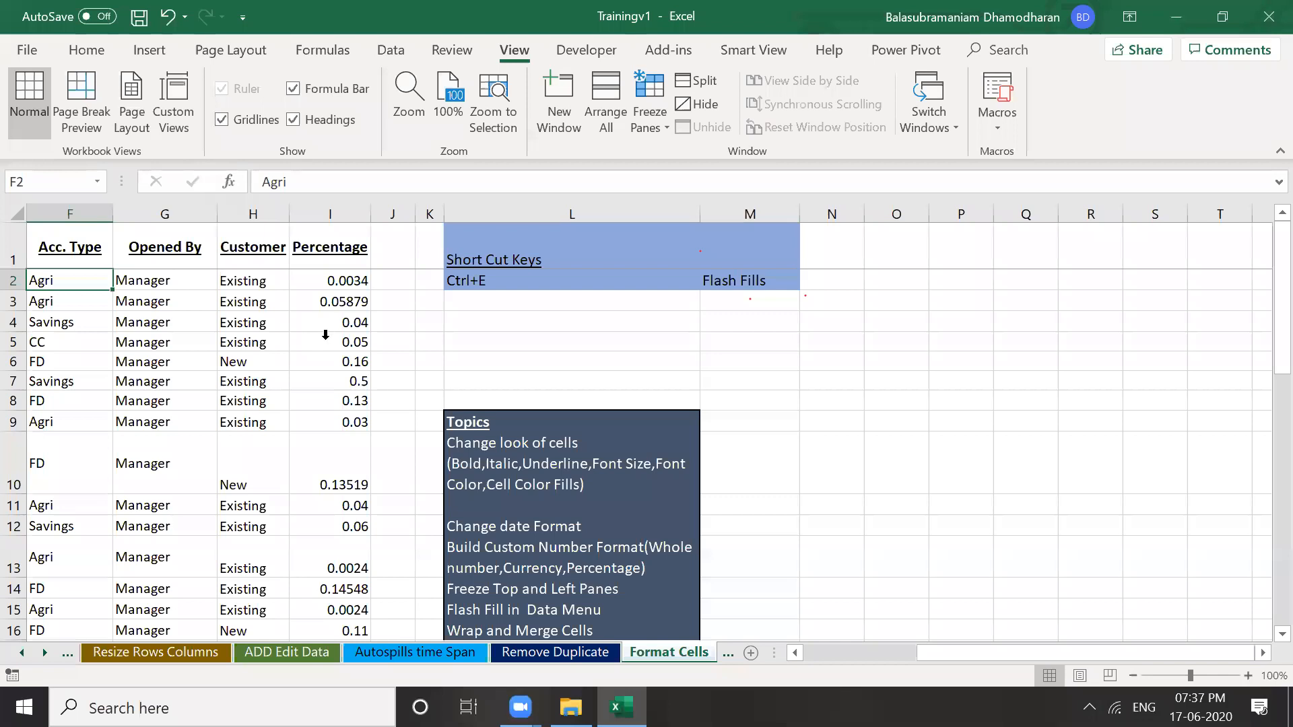
key(Left)
key(Left)
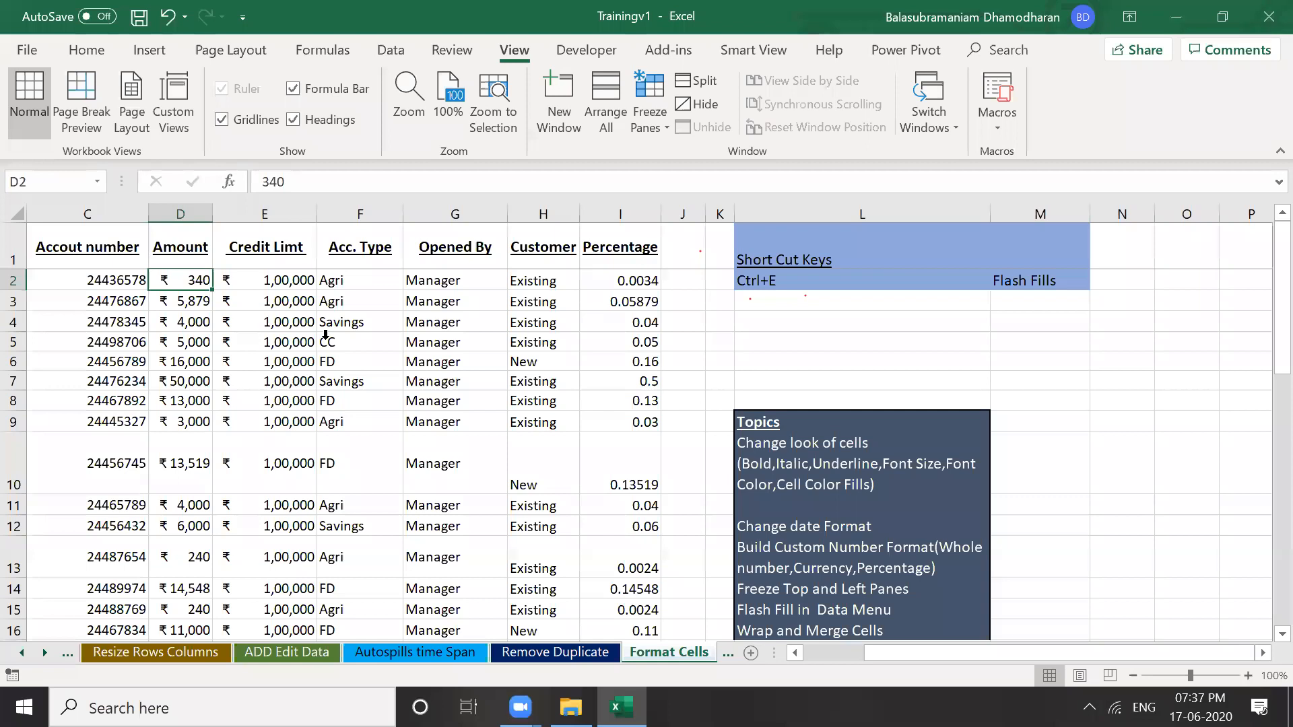
key(Down)
key(Down)
key(Down)
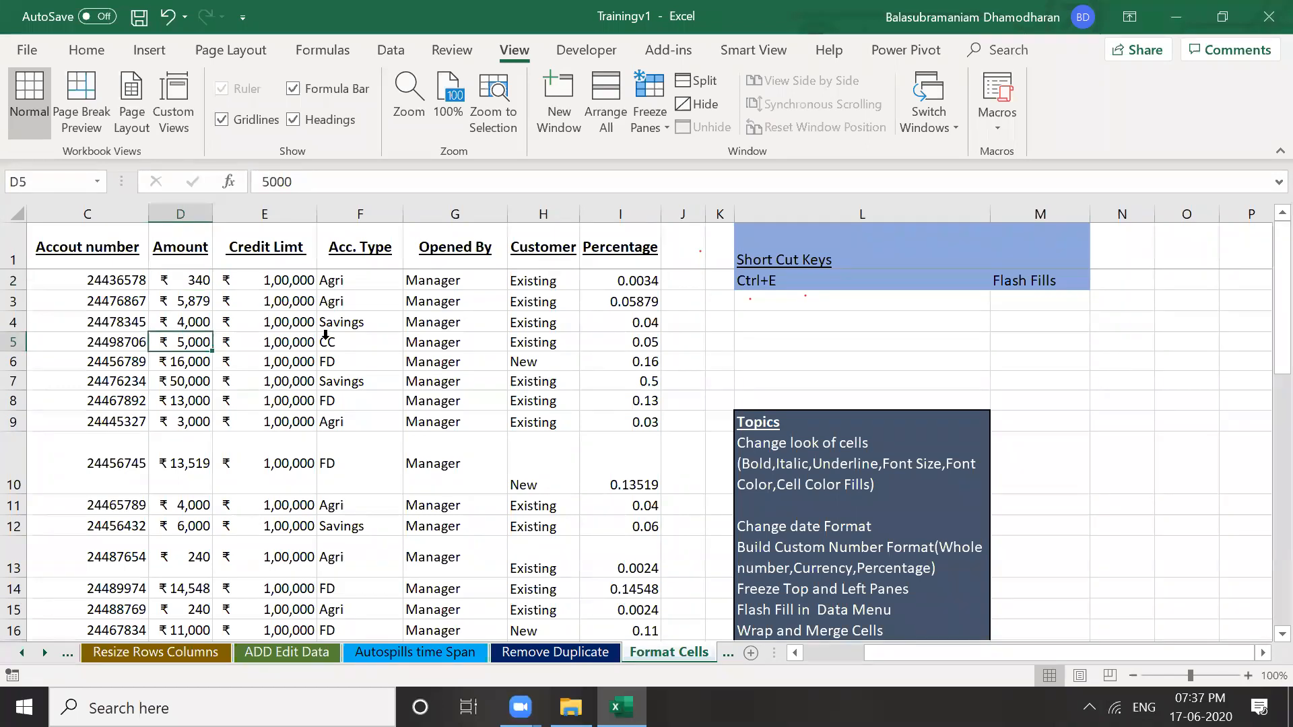
key(Left)
key(Left)
key(Up)
key(Up)
key(Up)
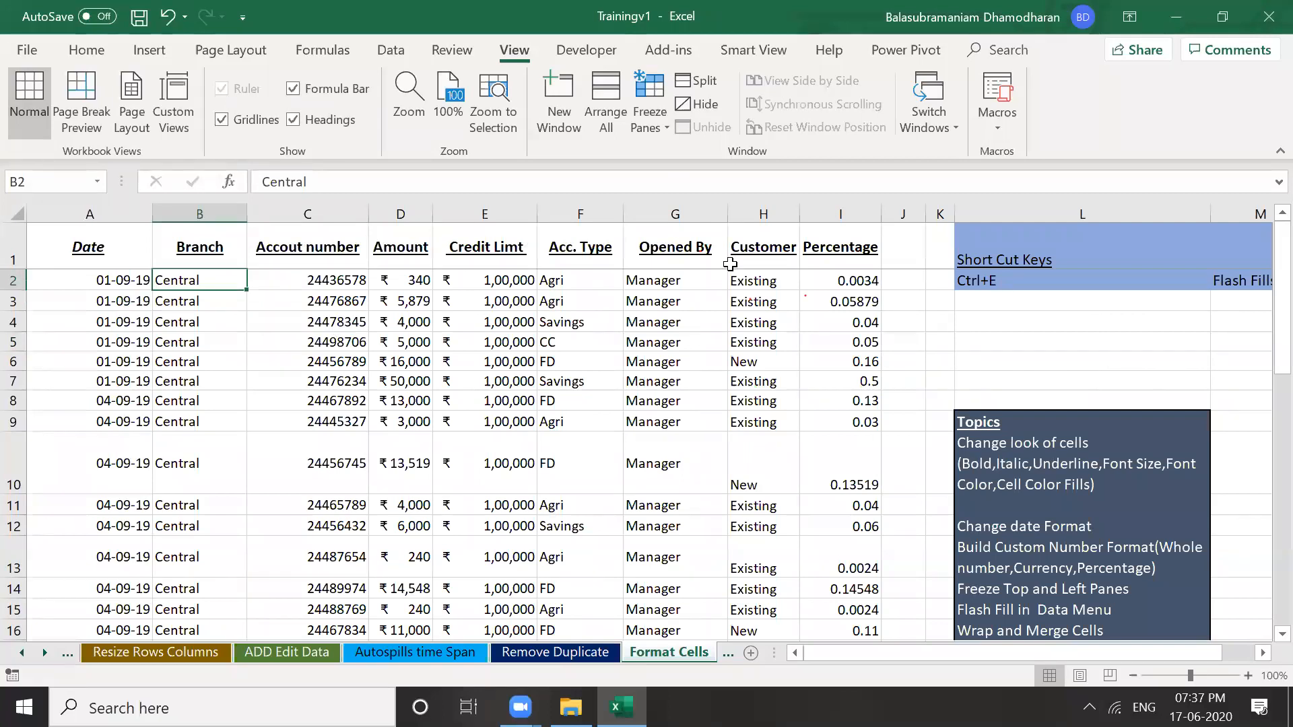
Move through the Branch column and select cell B2
click(193, 313)
key(Right)
key(Right)
key(Right)
key(Right)
key(Right)
key(Right)
key(Right)
key(Right)
key(Right)
key(Right)
key(Right)
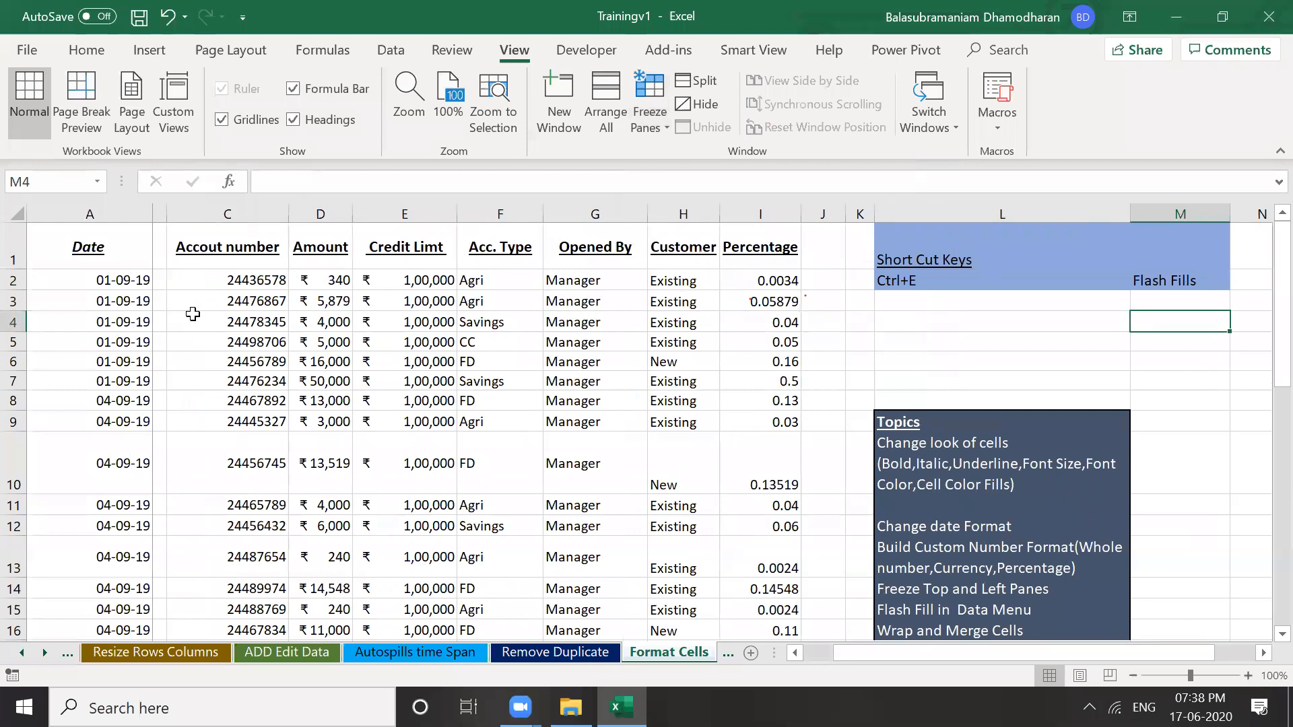
key(Right)
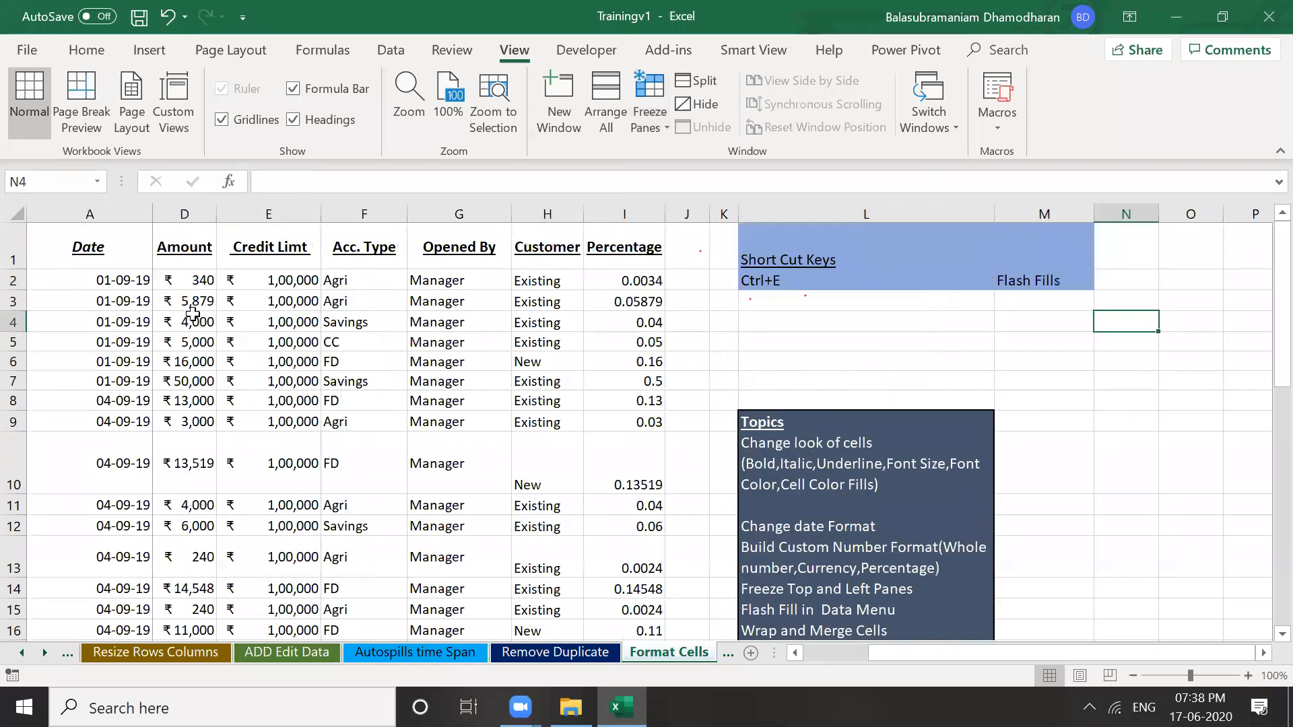
key(Home)
key(Down)
key(Down)
key(Down)
key(Down)
key(Down)
key(Down)
key(Down)
key(Down)
key(Down)
key(Down)
key(Down)
key(Down)
key(Down)
key(Down)
key(Down)
key(Down)
key(Down)
key(Down)
key(Down)
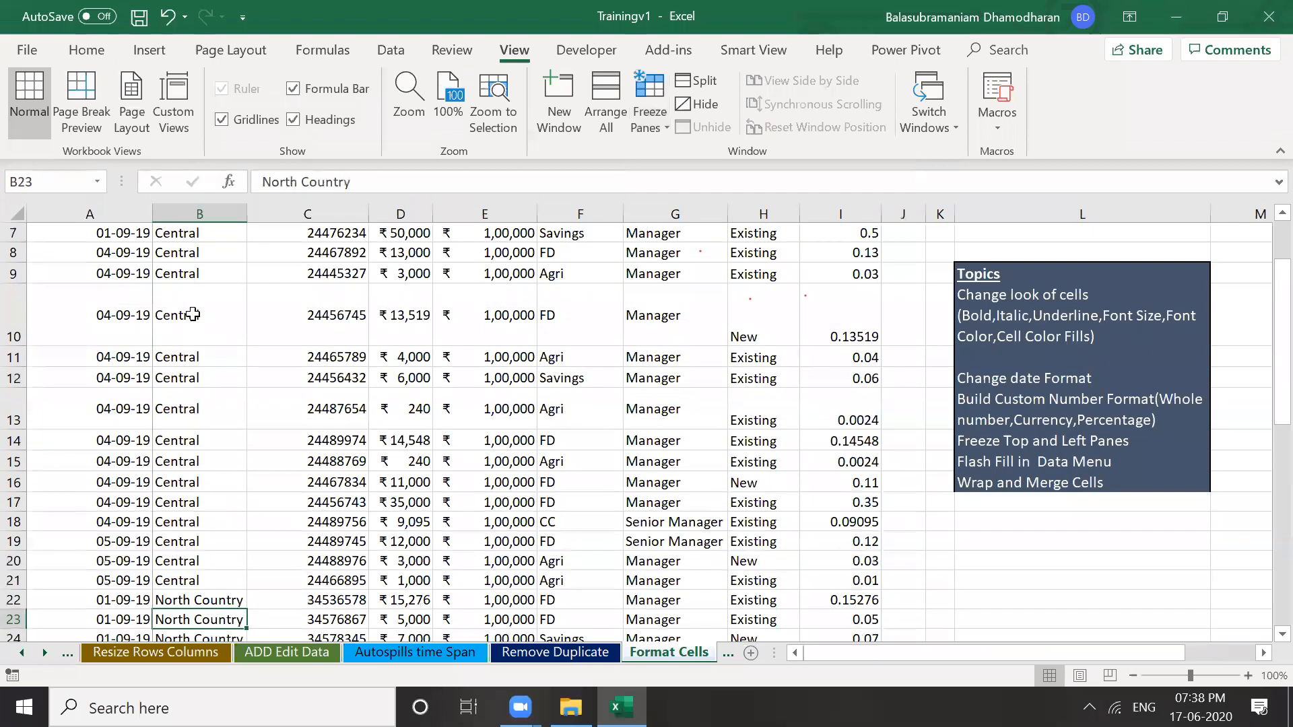
key(ctrl+Up)
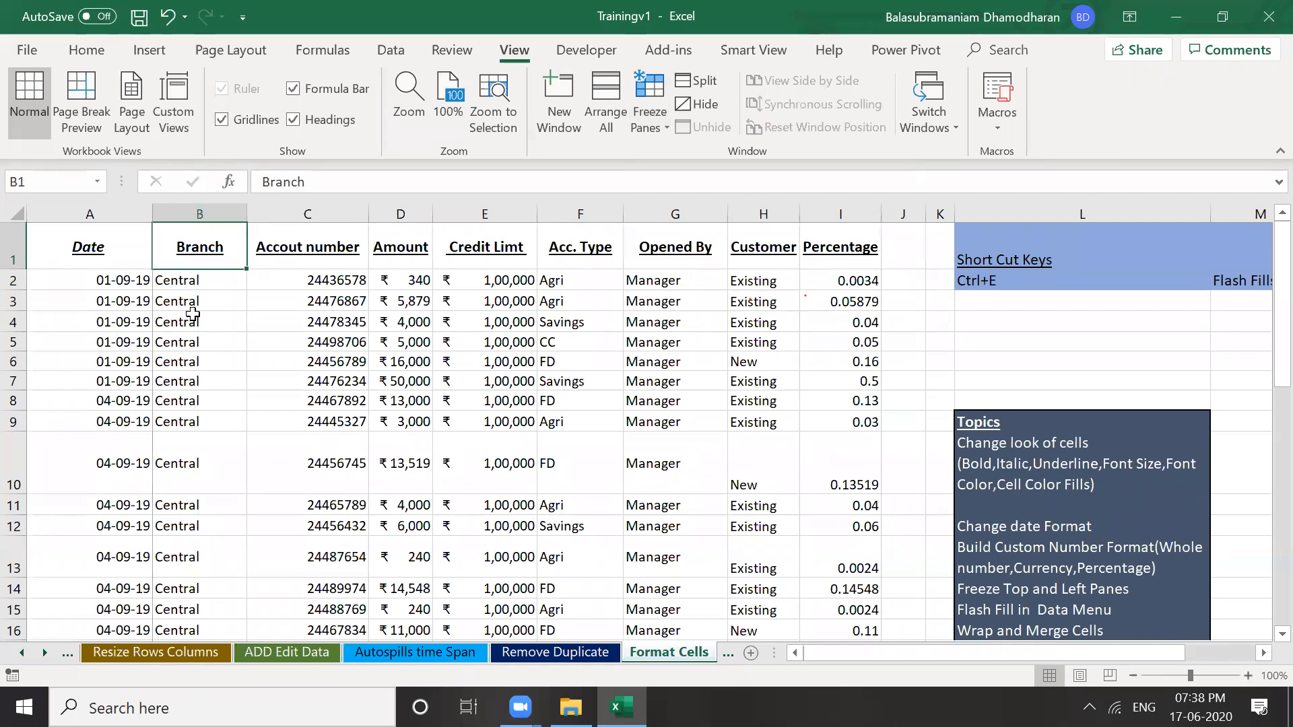
click(205, 277)
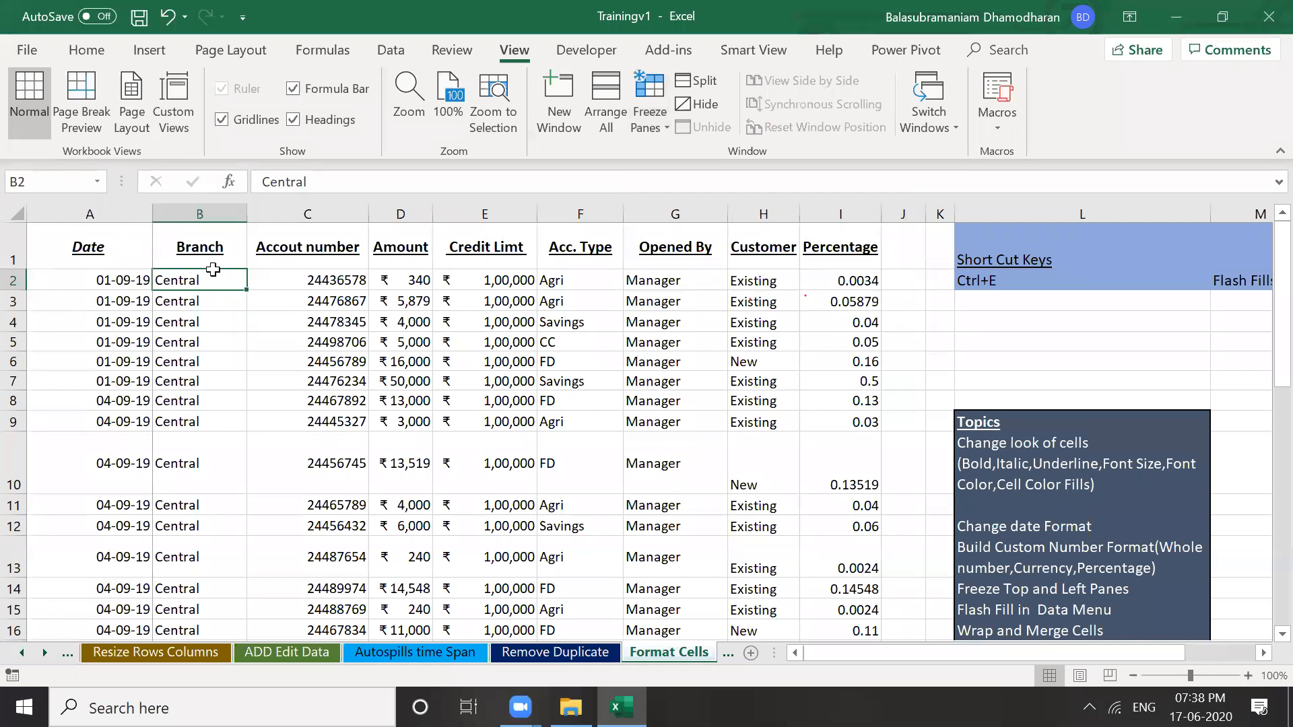
click(13, 258)
click(193, 281)
Freeze panes at B2, then move down and right to confirm the header row and Date column stay fixed
click(660, 125)
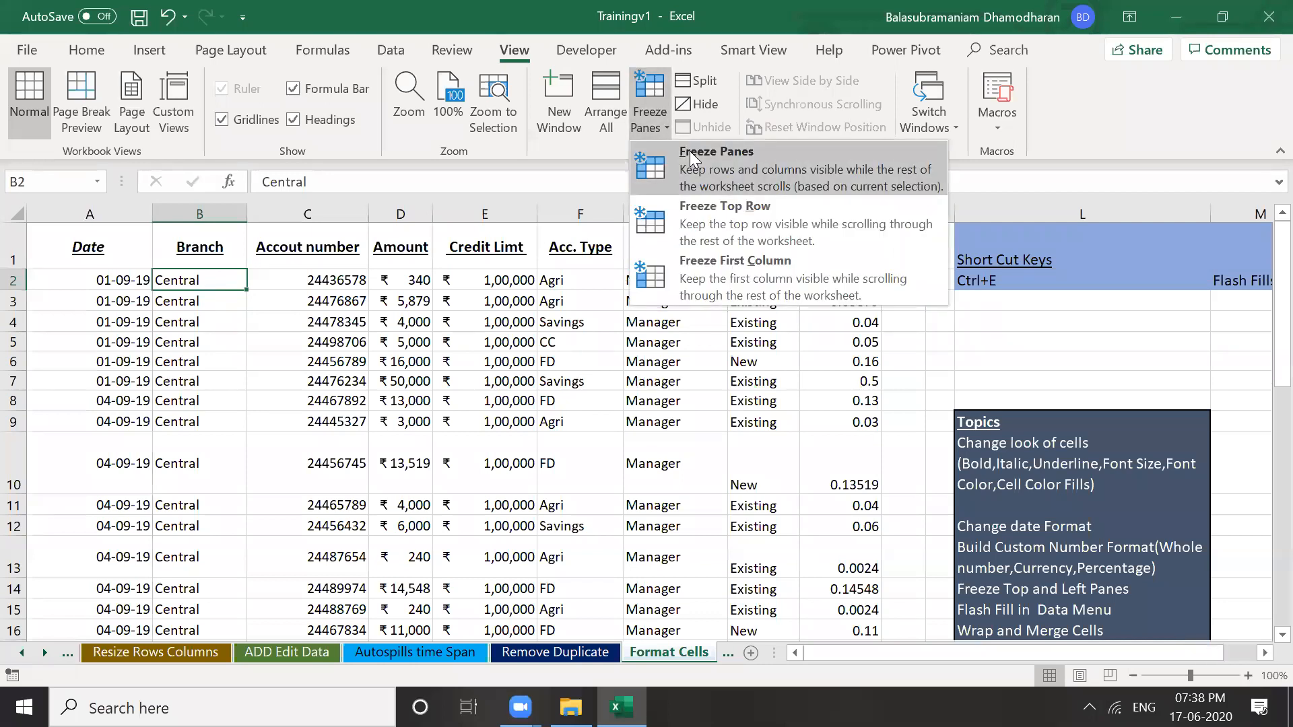
click(690, 151)
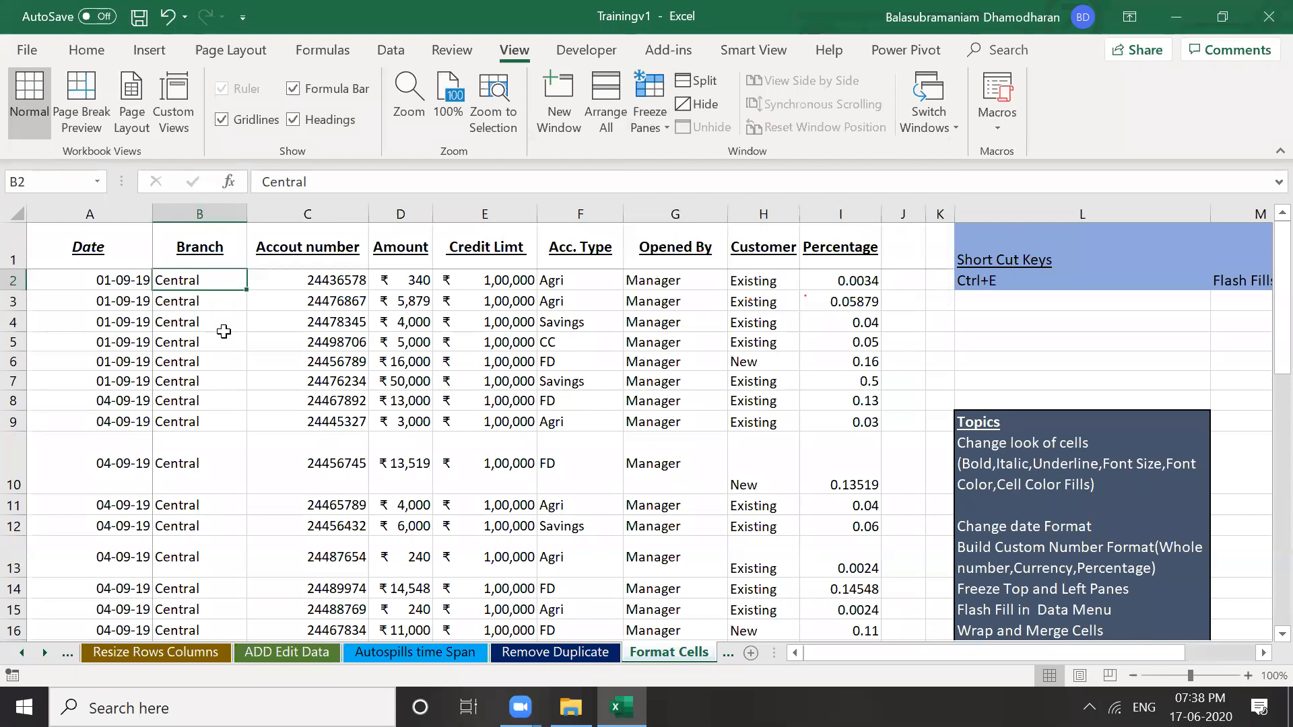
click(215, 323)
click(208, 282)
key(Down)
key(Down)
key(Down)
key(Down)
key(Down)
key(Down)
key(Down)
key(Down)
key(Down)
key(Down)
key(Down)
key(Down)
key(Down)
key(Down)
key(Down)
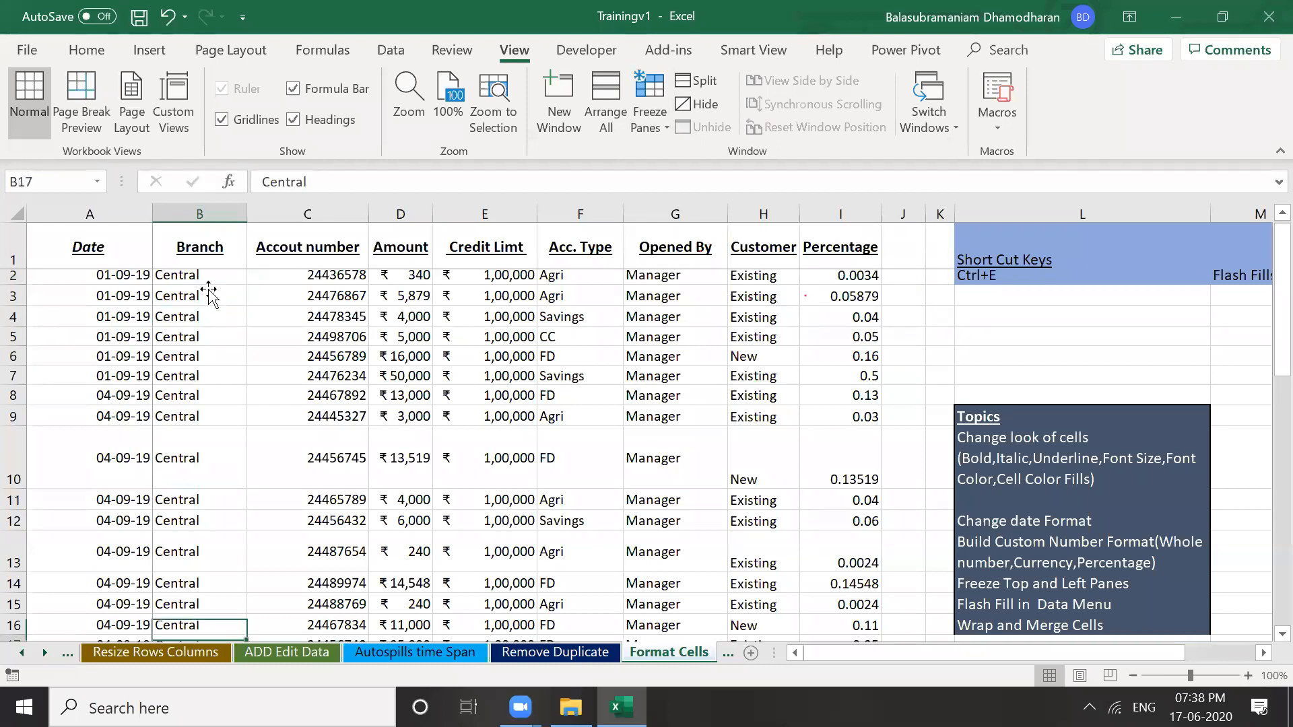
key(Down)
key(Down)
key(Down)
key(Down)
key(Down)
key(Down)
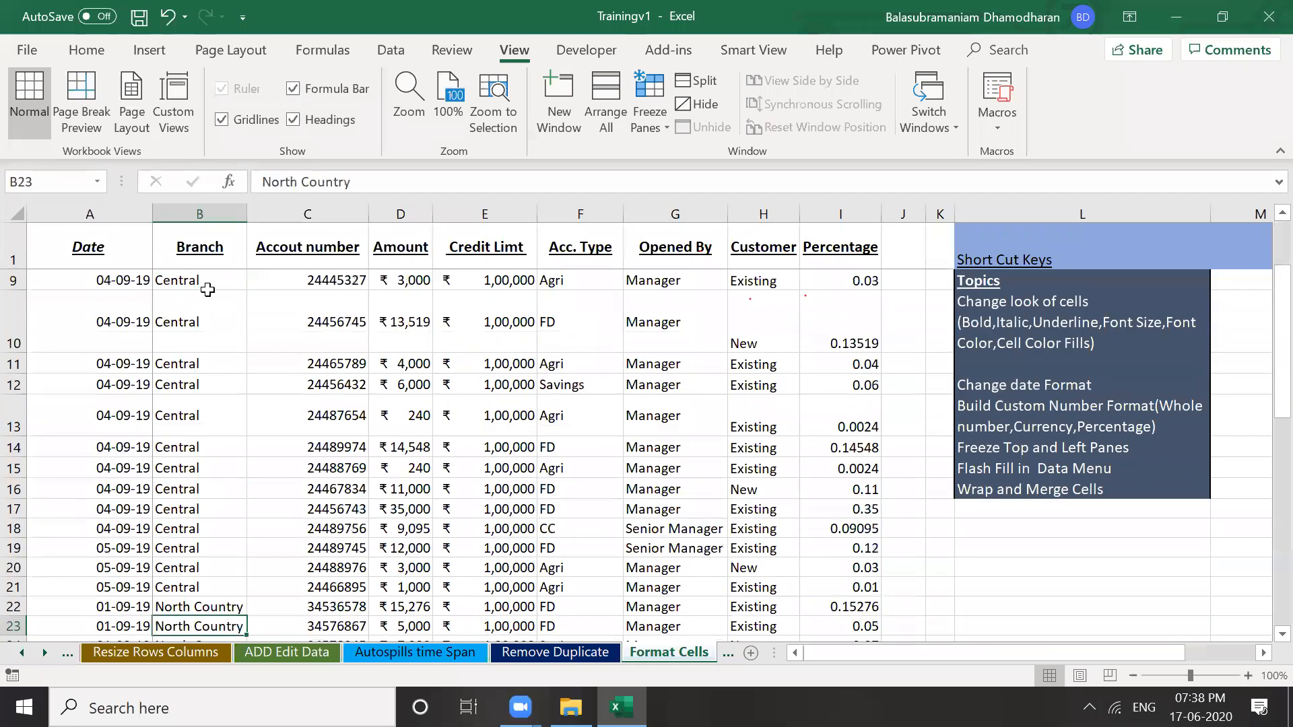
key(Down)
key(Down)
key(Down)
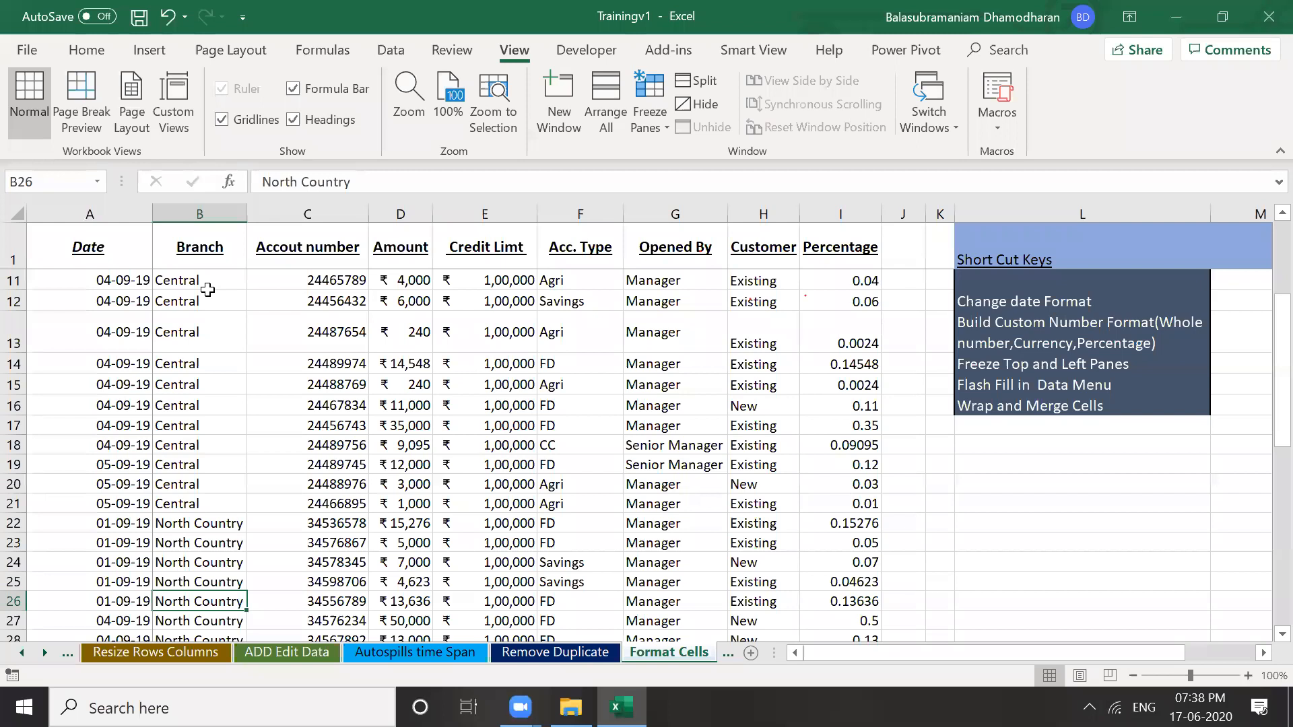
key(Right)
key(Right)
key(Right)
key(Right)
key(Right)
key(Right)
key(Right)
key(Right)
key(Right)
key(Right)
key(Right)
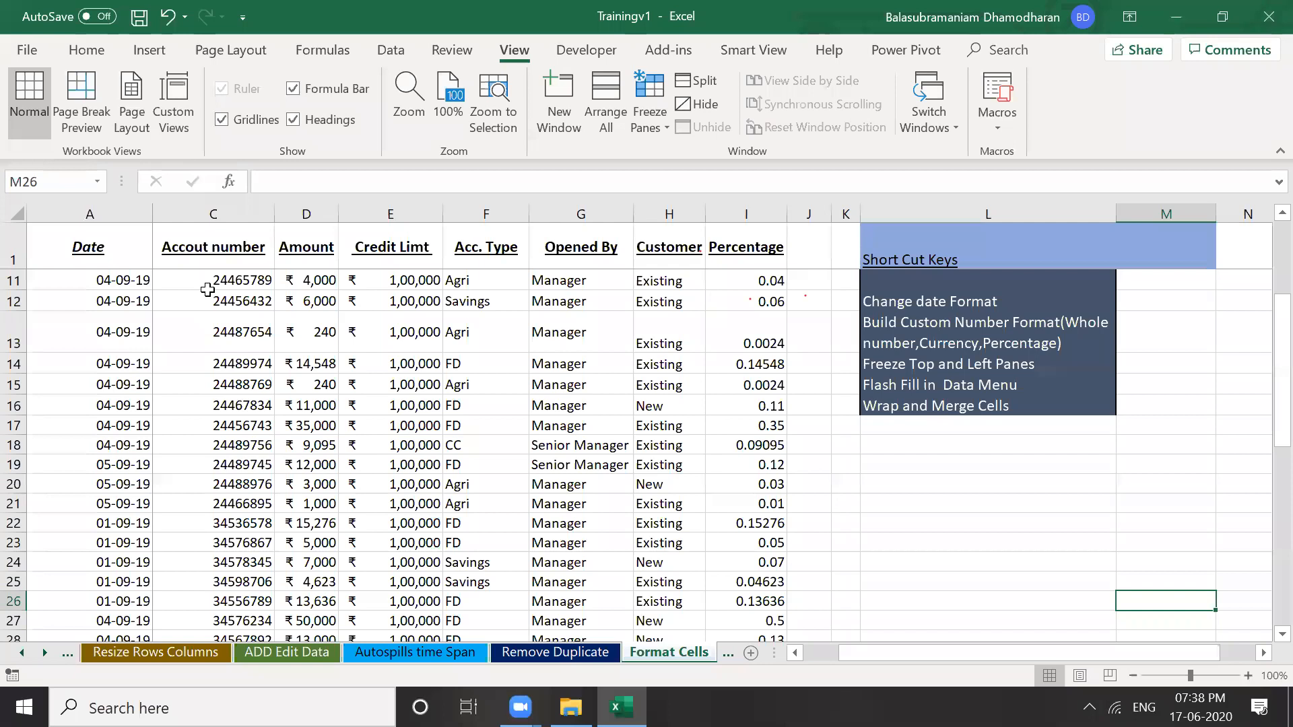
key(Left)
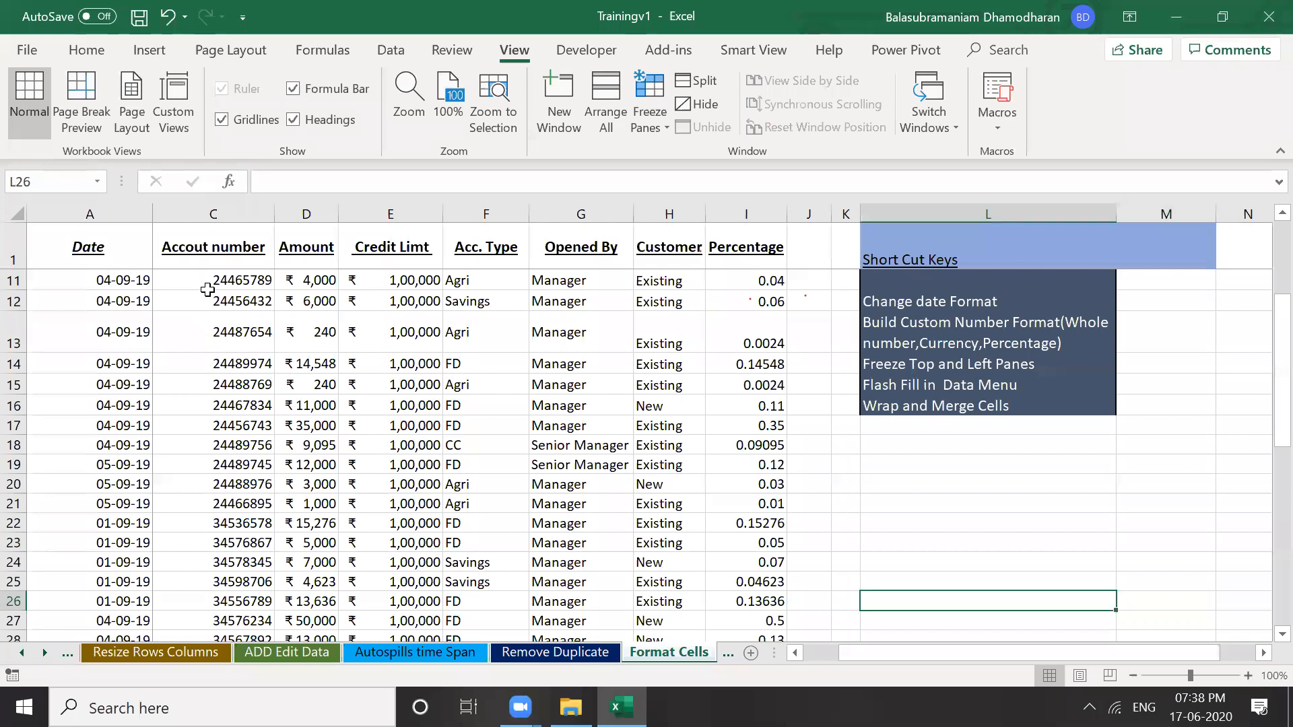
key(ctrl+Home)
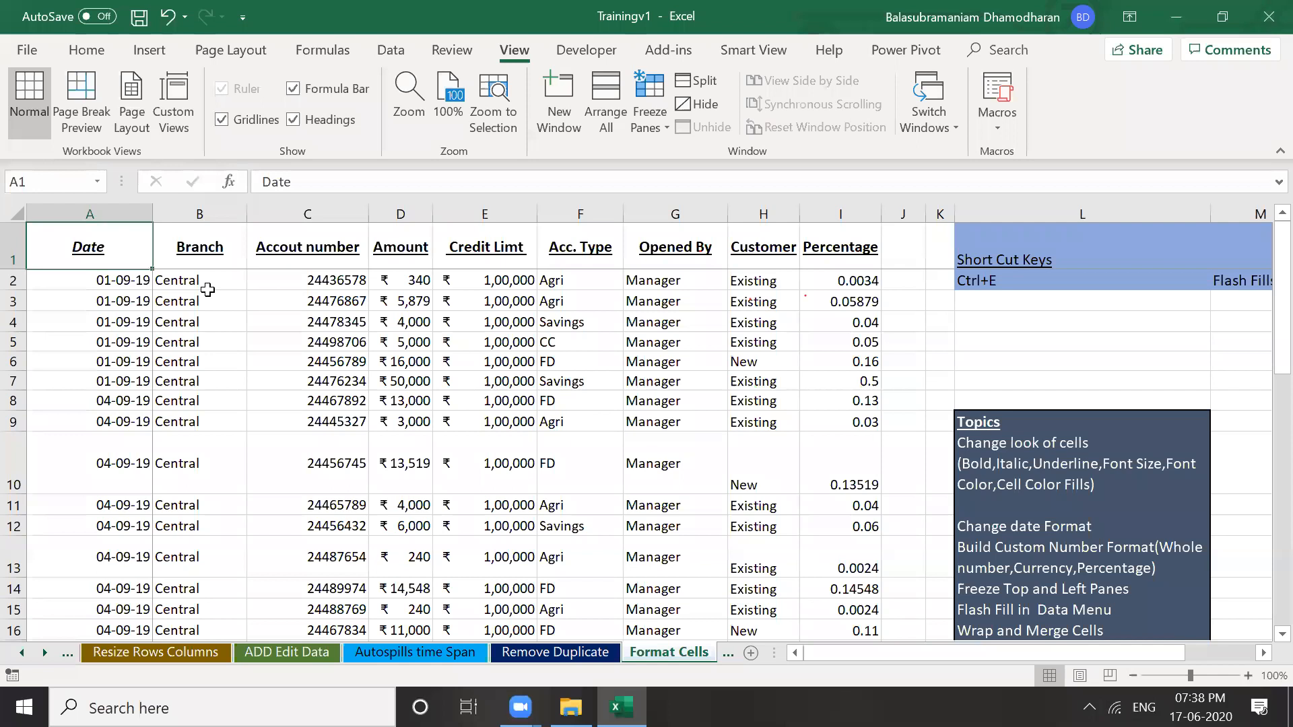
key(ctrl+Right)
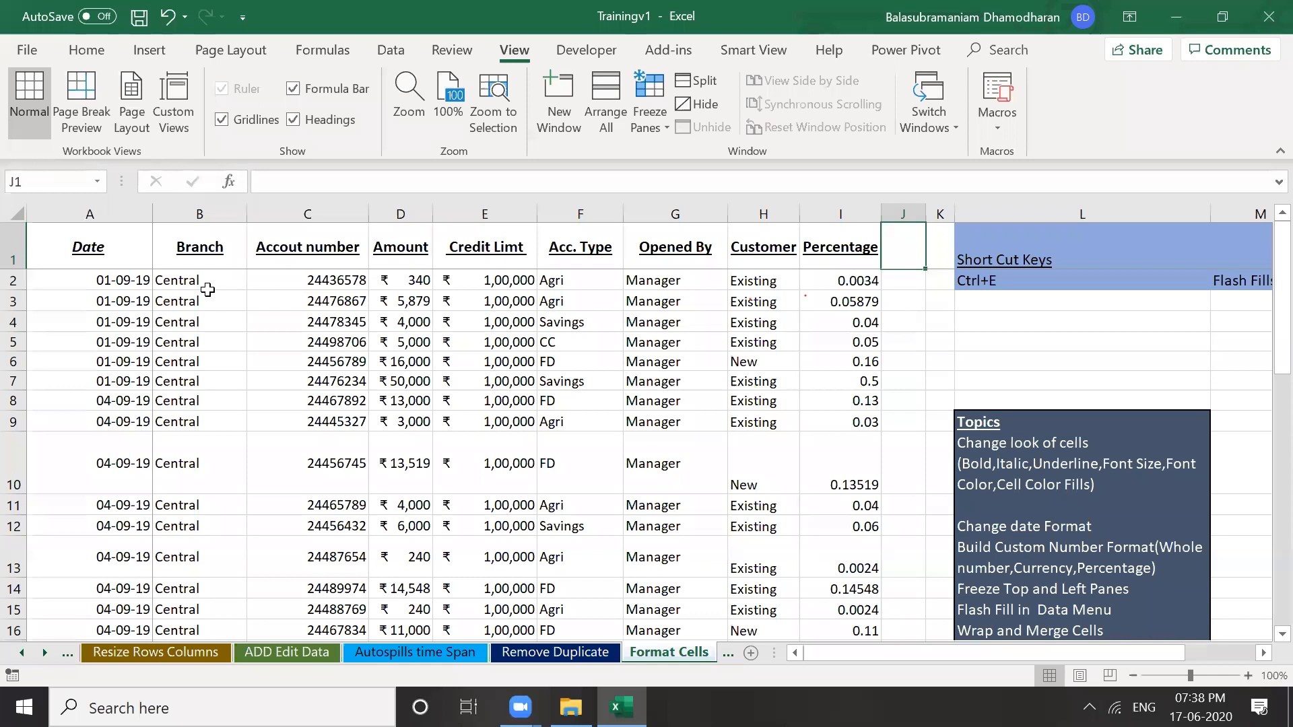
click(207, 290)
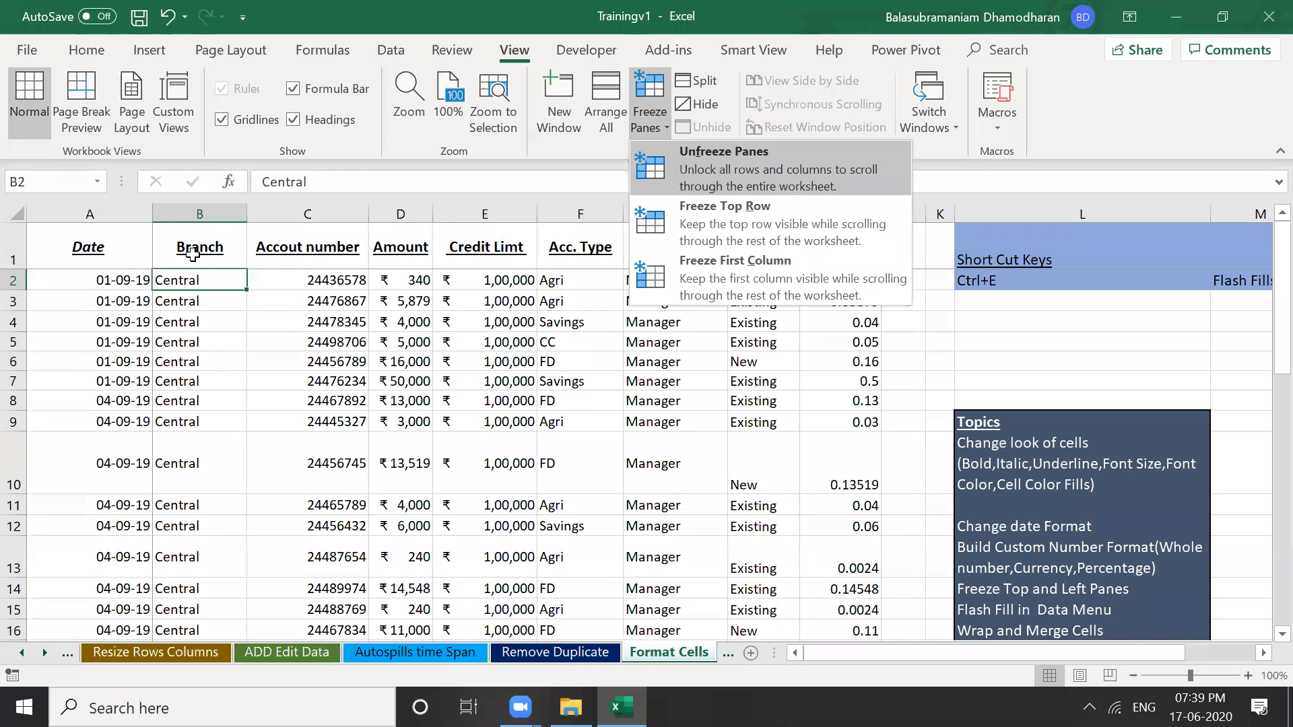
Unfreeze the panes and move down and right to confirm the whole sheet scrolls freely
key(Down)
key(Down)
key(Down)
key(Down)
key(Down)
key(Down)
key(Down)
key(Down)
key(Down)
key(Down)
key(Down)
key(Down)
key(Down)
key(Down)
key(Down)
key(Down)
key(Down)
key(Down)
key(Down)
key(Up)
key(Up)
key(Up)
key(Up)
key(Up)
key(Up)
key(Up)
key(Up)
key(Up)
key(Up)
key(Up)
key(Up)
key(Up)
key(Up)
key(Up)
key(Up)
key(Up)
key(Up)
key(Up)
key(Up)
key(Down)
key(Down)
key(Down)
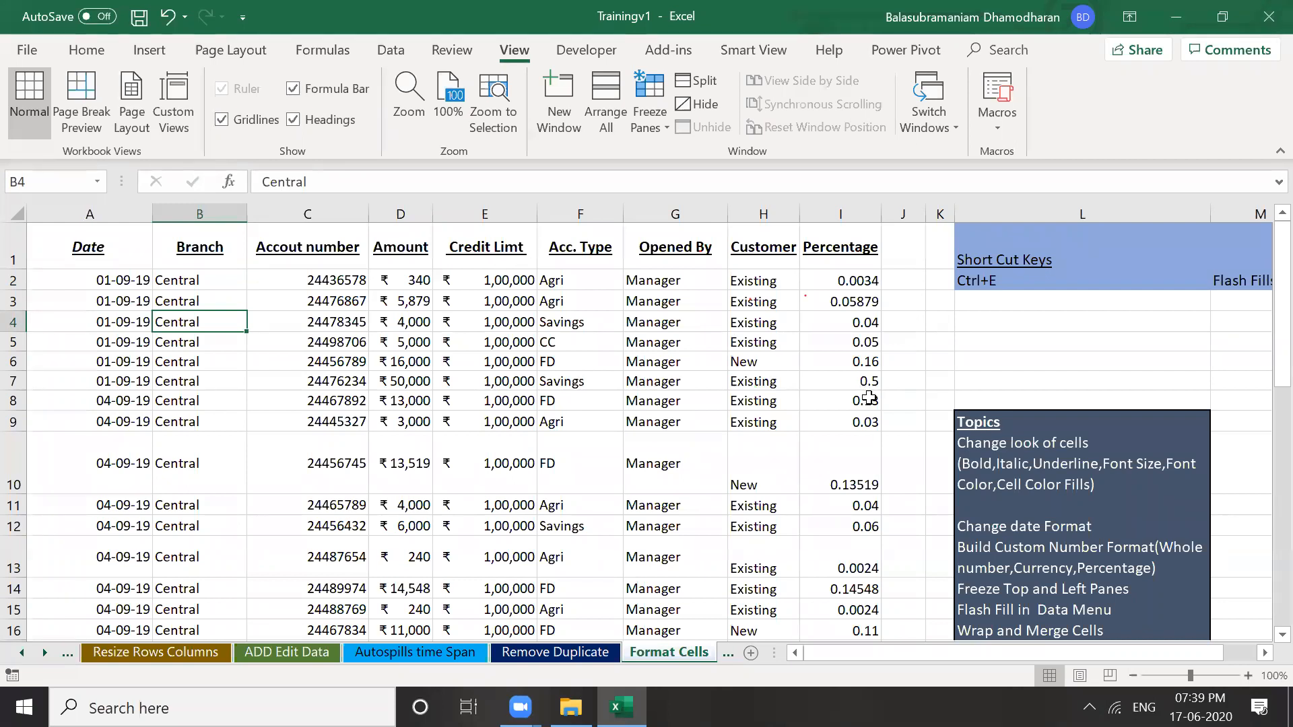
click(1015, 366)
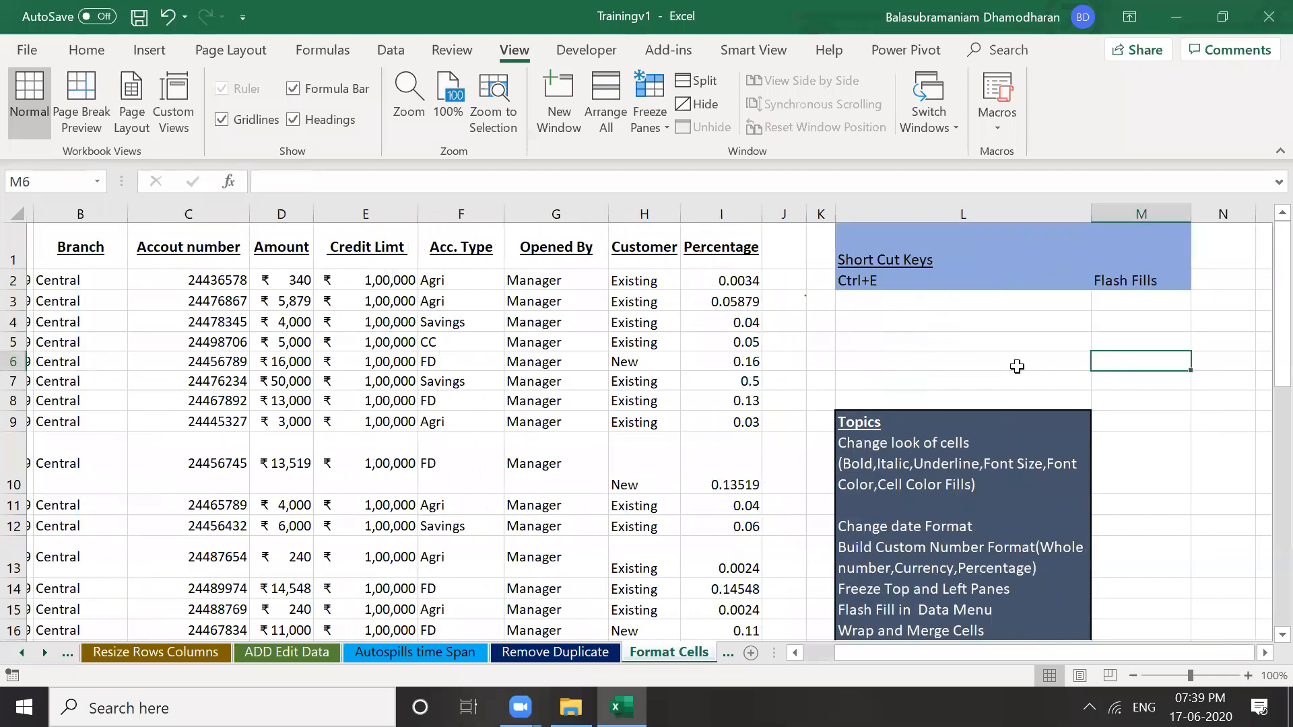
key(Right)
key(Right)
key(Right)
key(Right)
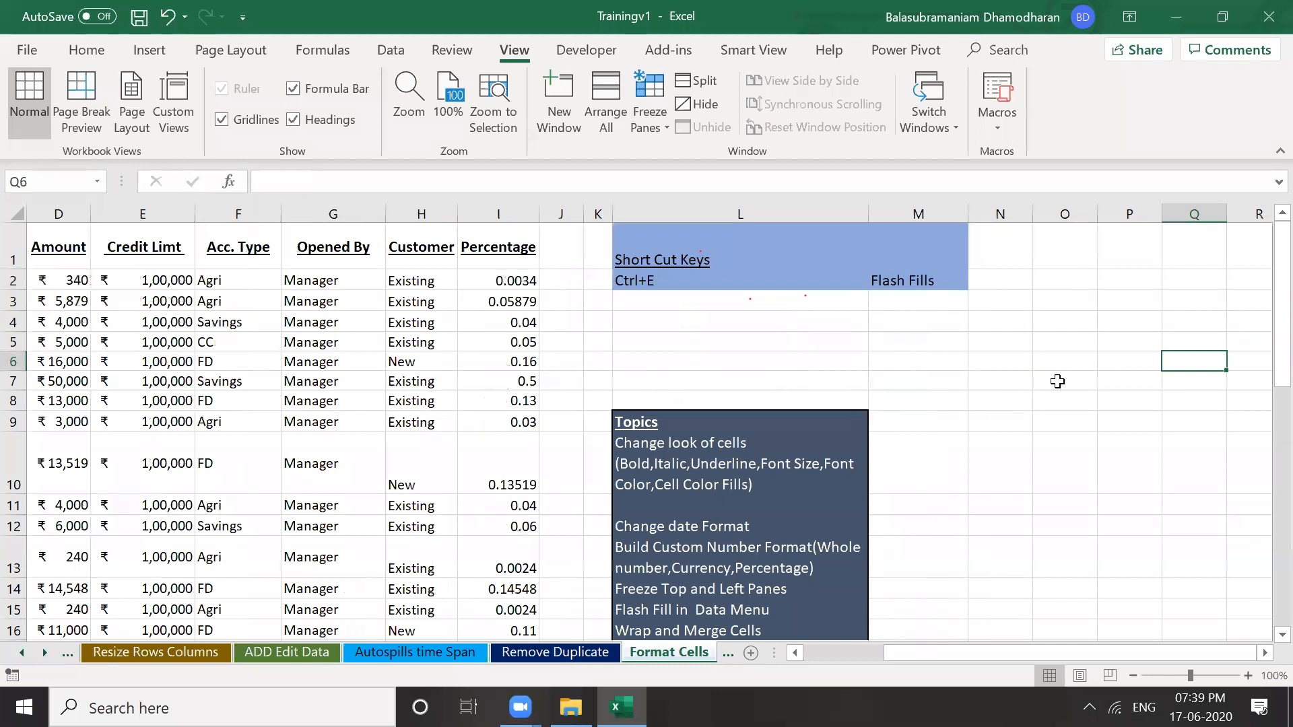
click(1058, 381)
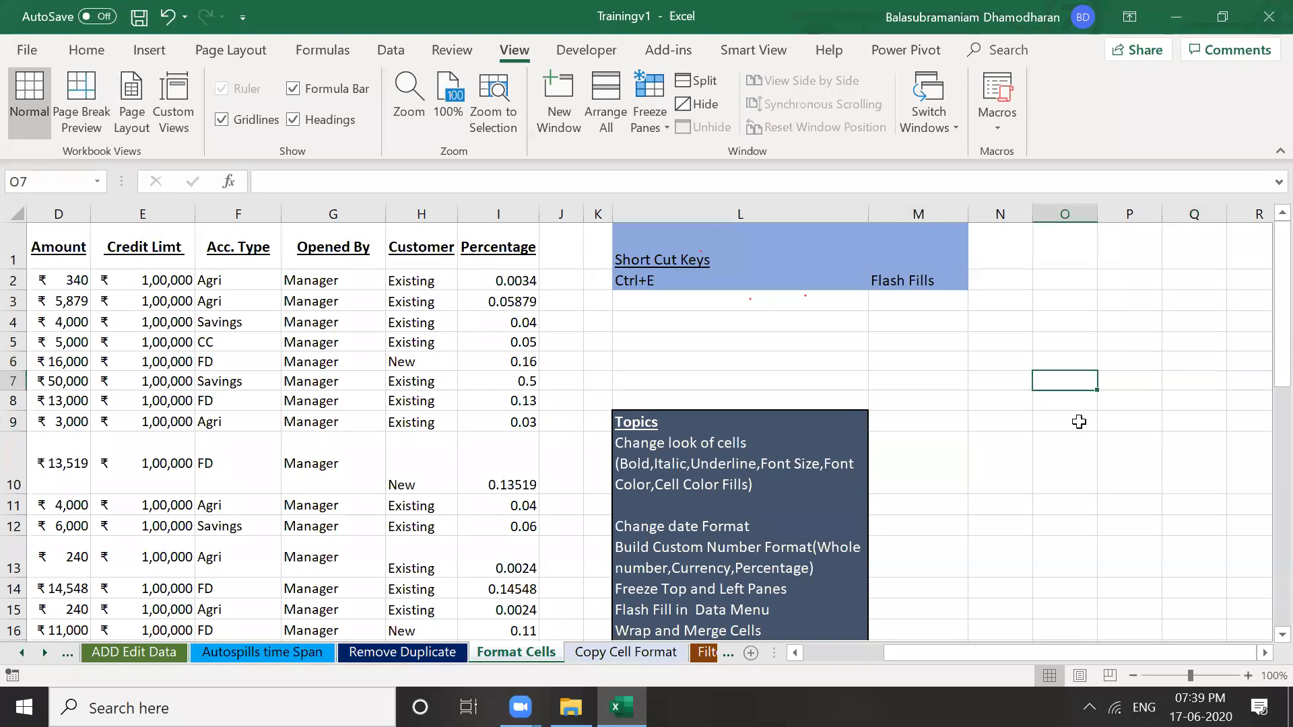
text(Monday)
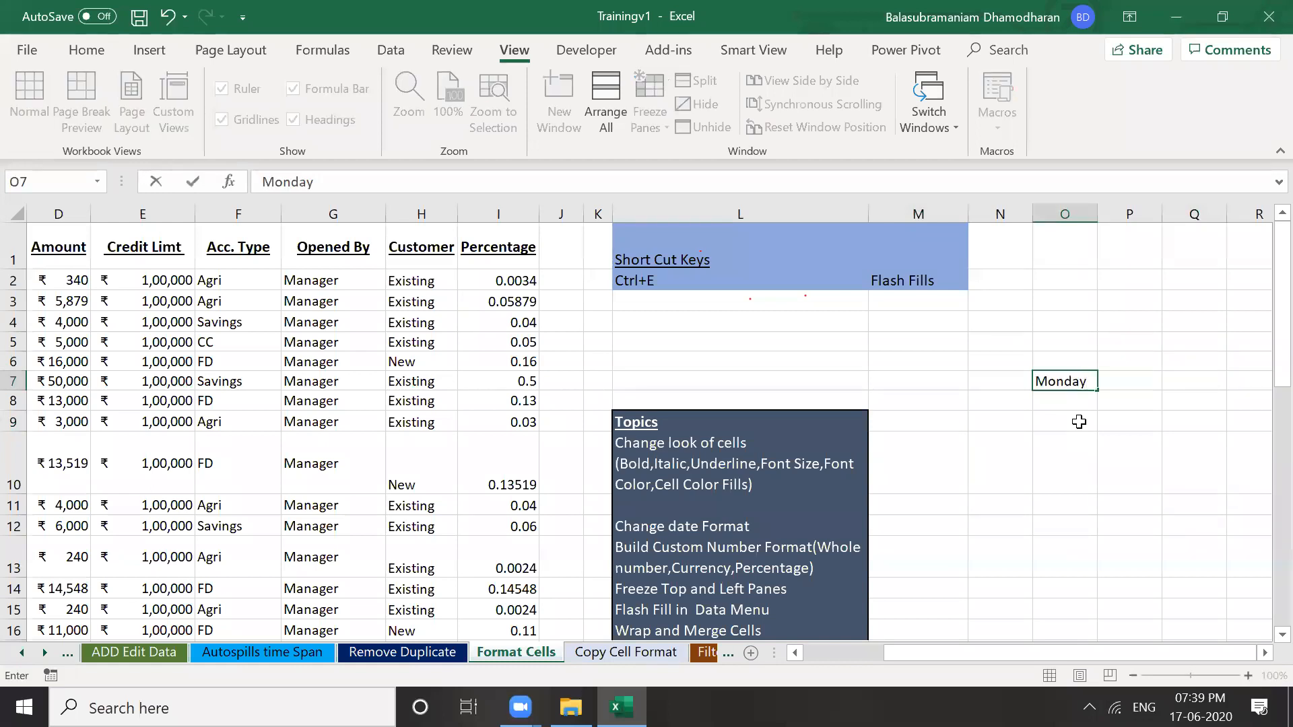
key(Return)
text(Tues)
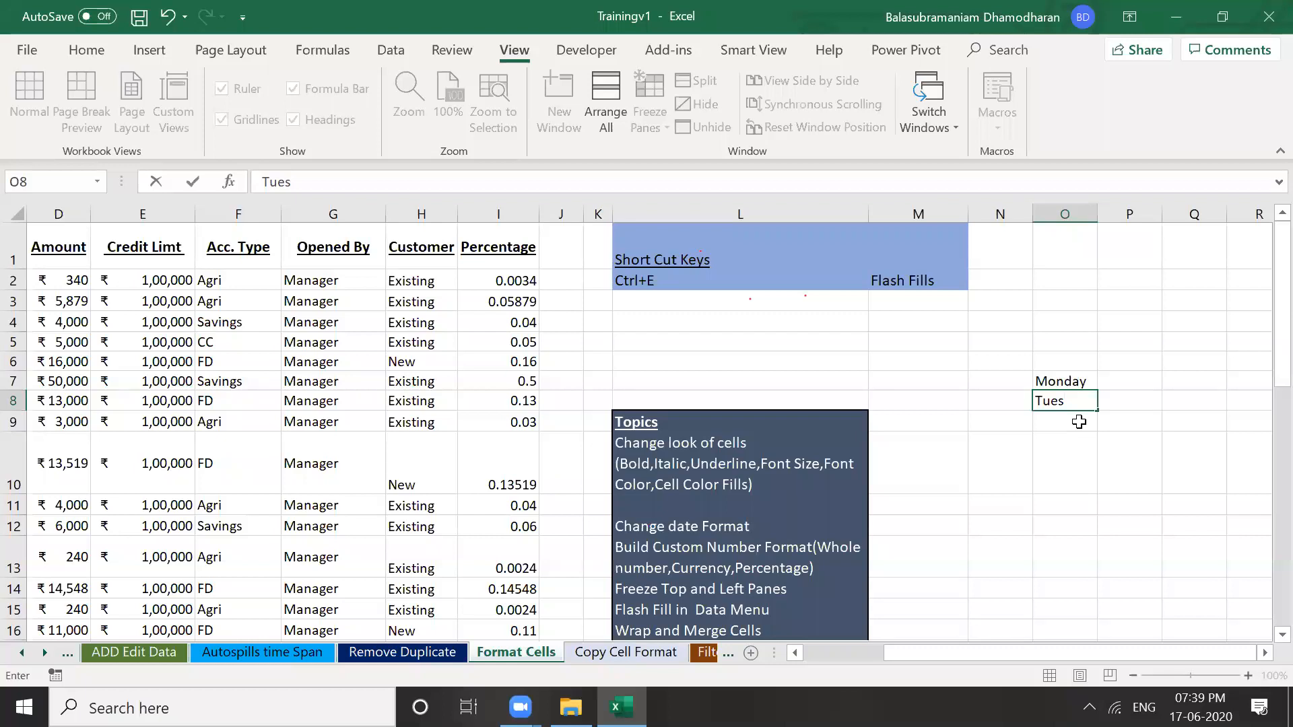
key(BackSpace)
key(BackSpace)
key(BackSpace)
key(BackSpace)
key(Escape)
key(ctrl+z)
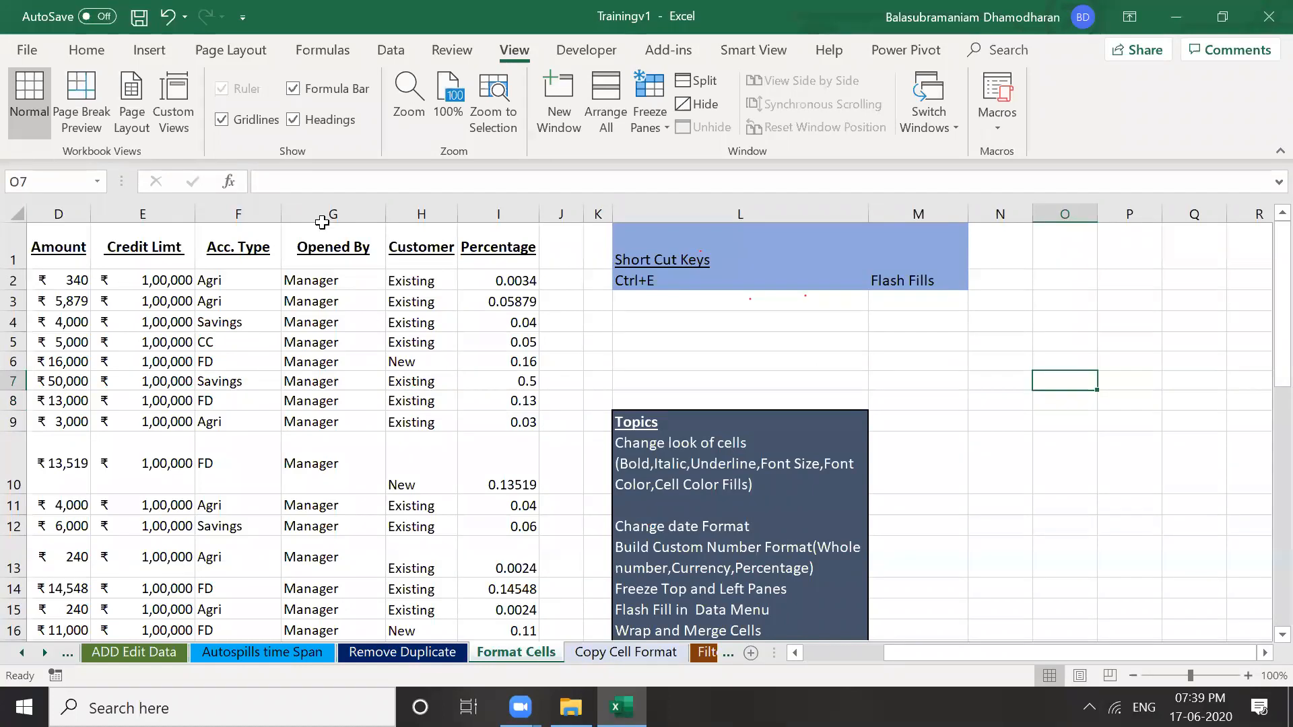
key(Home)
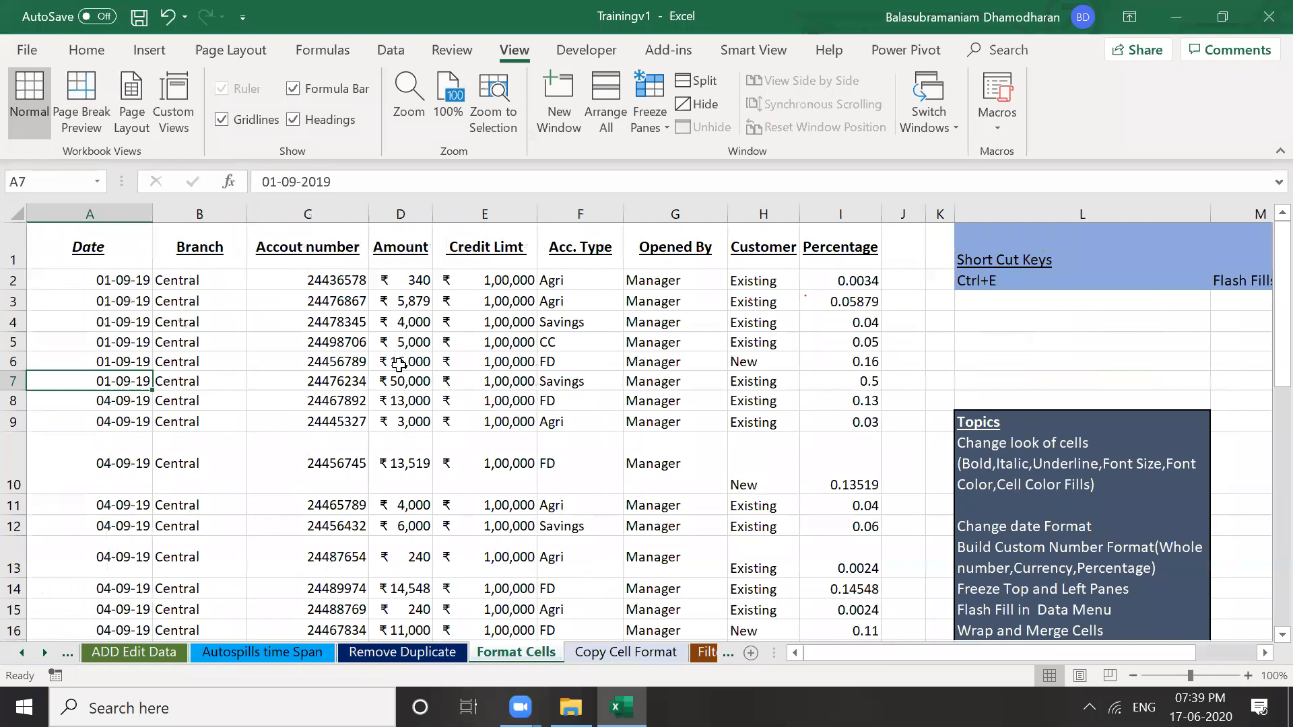
key(ctrl+Up)
key(Right)
key(Right)
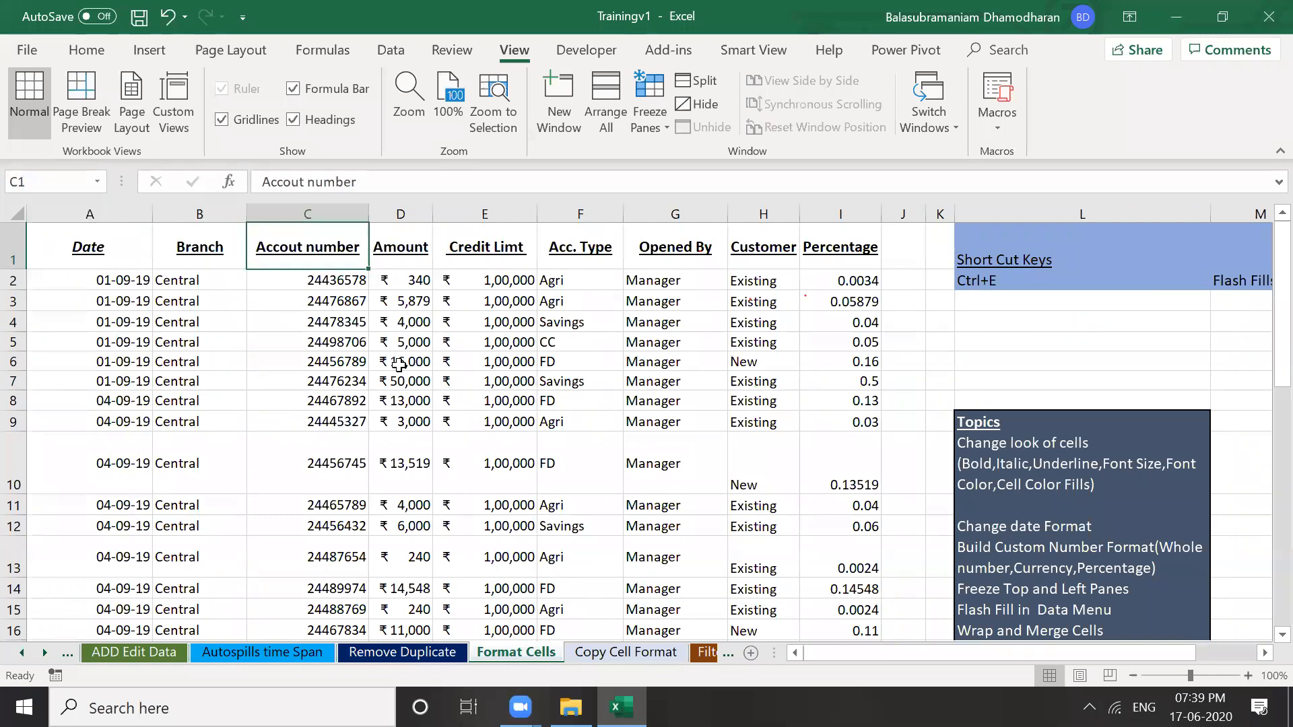
key(Down)
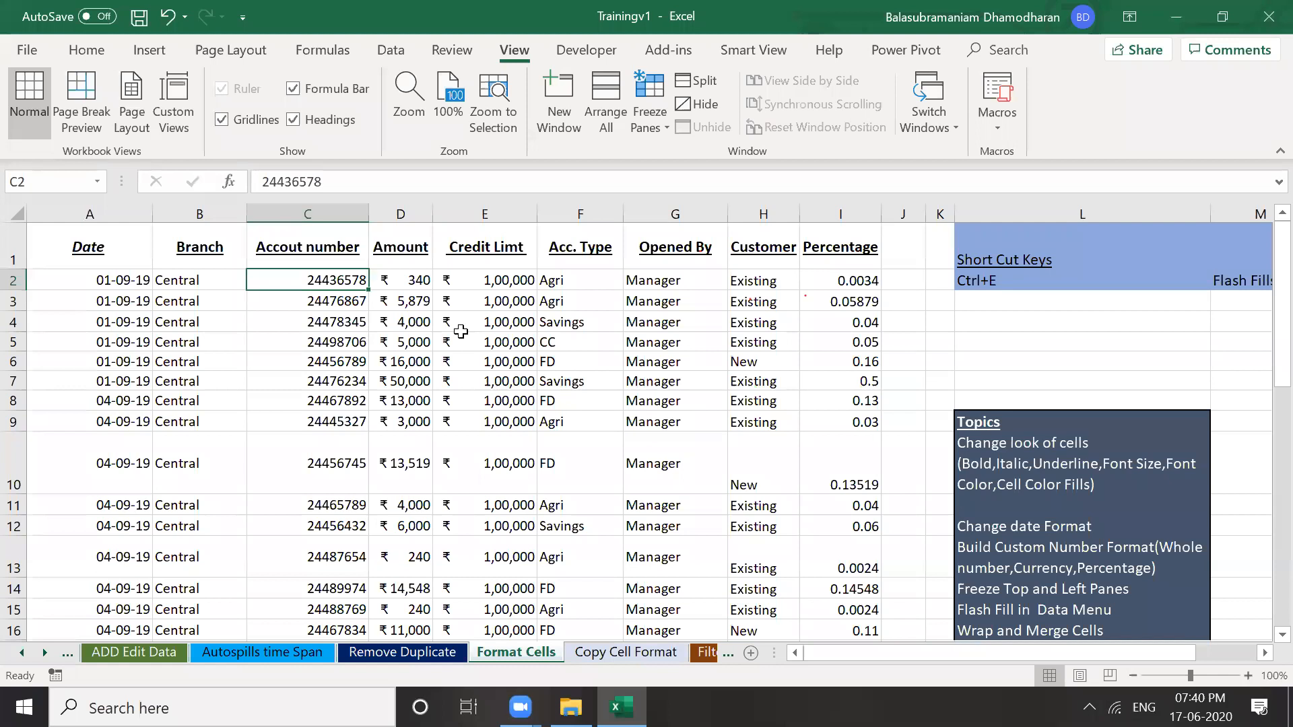
key(Right)
key(alt+i)
key(c)
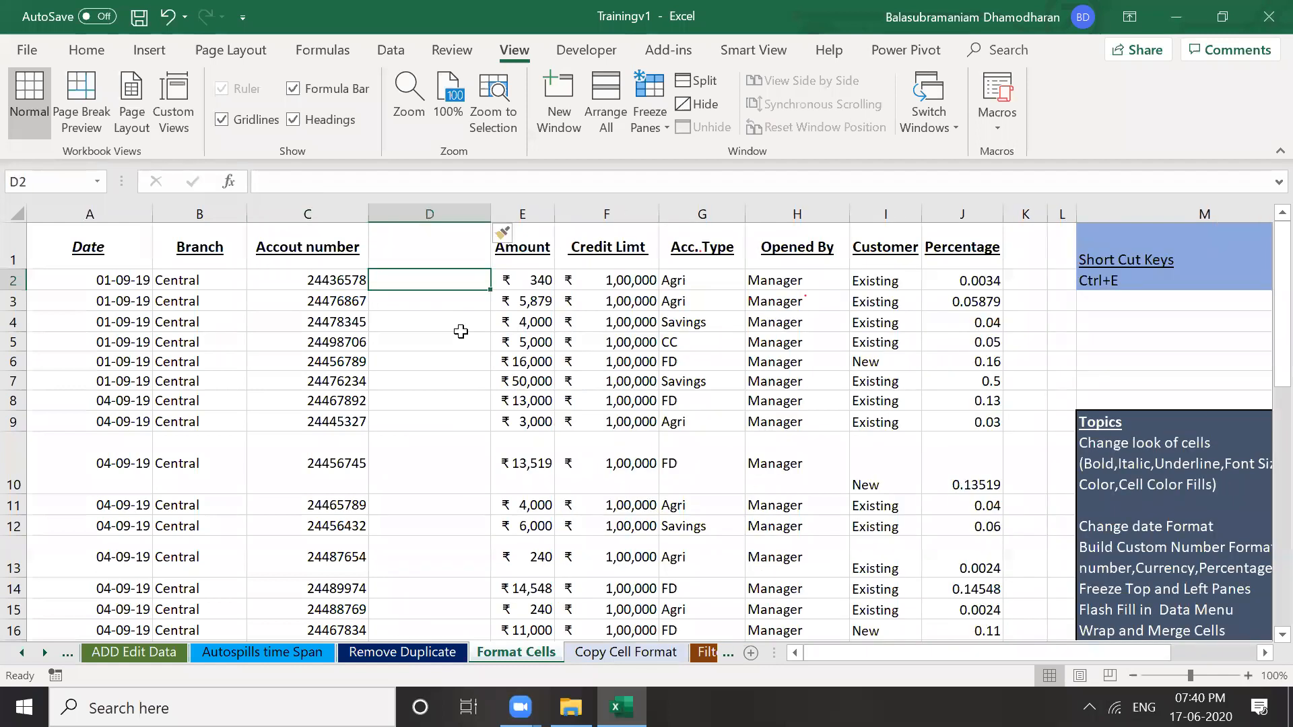
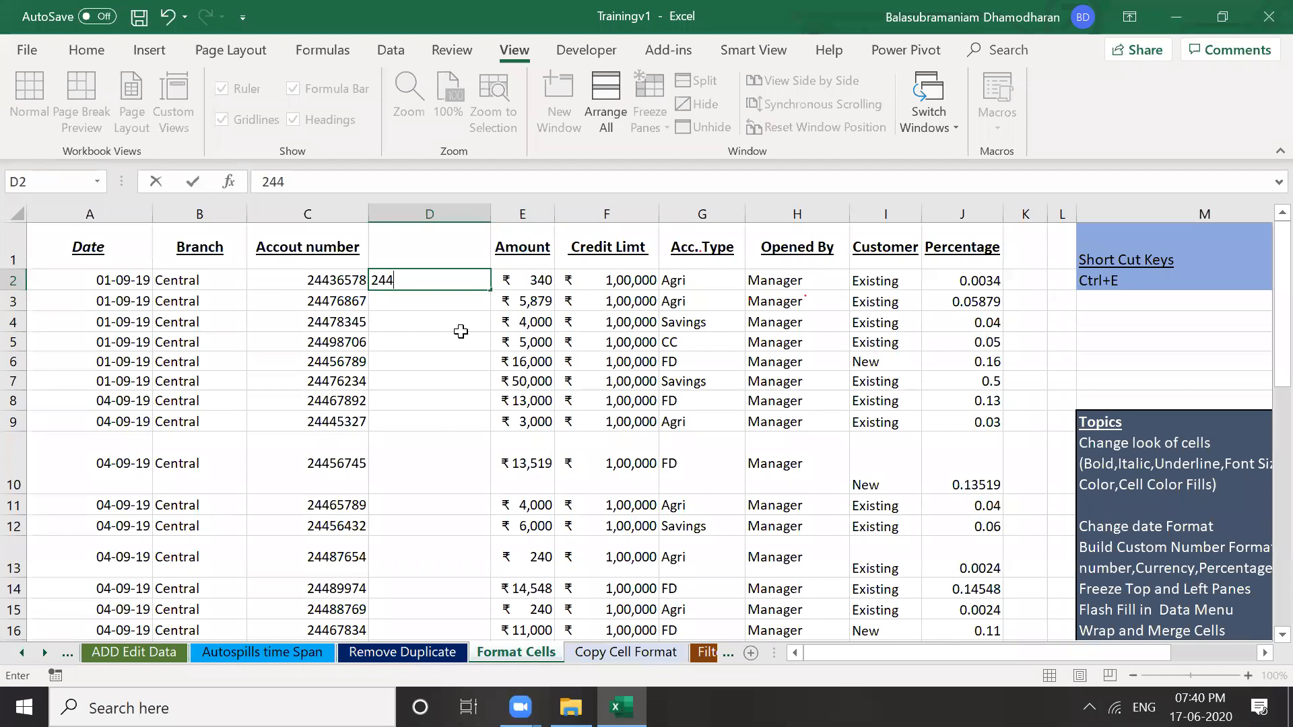
key(Return)
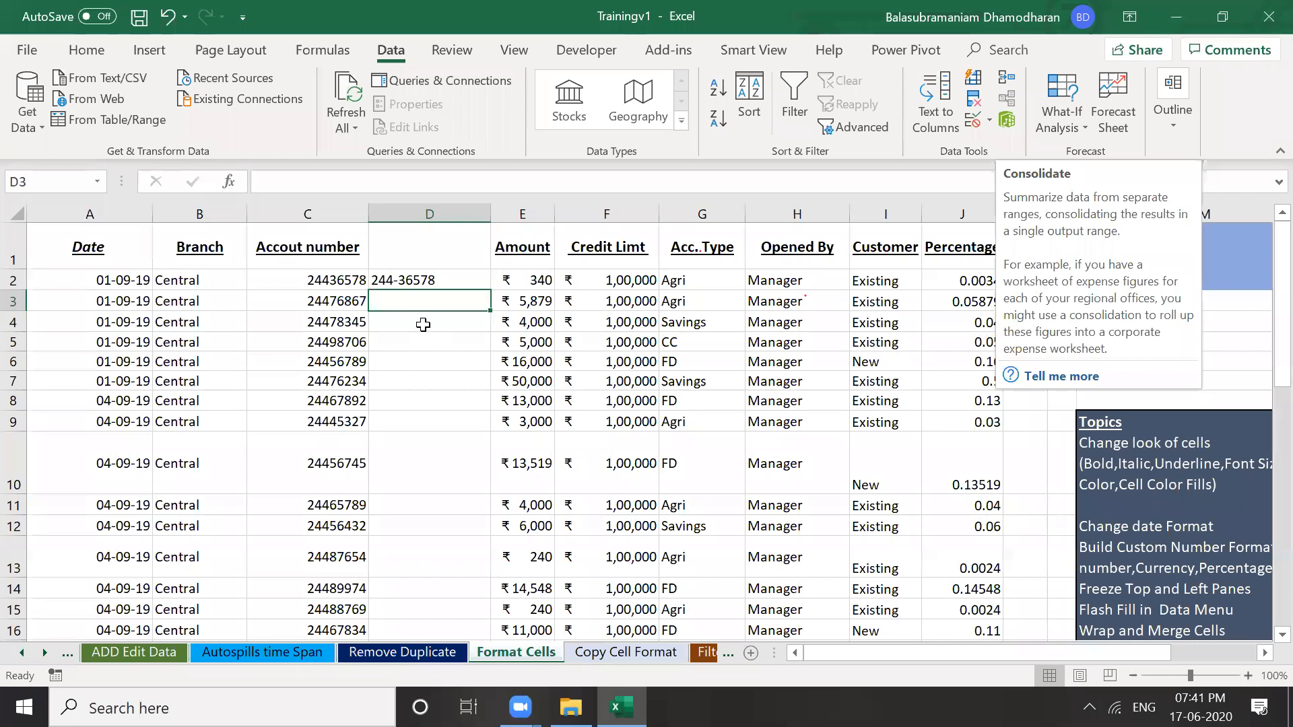
Flash Fill column D from the example and compare the results with the original account numbers
key(ctrl+e)
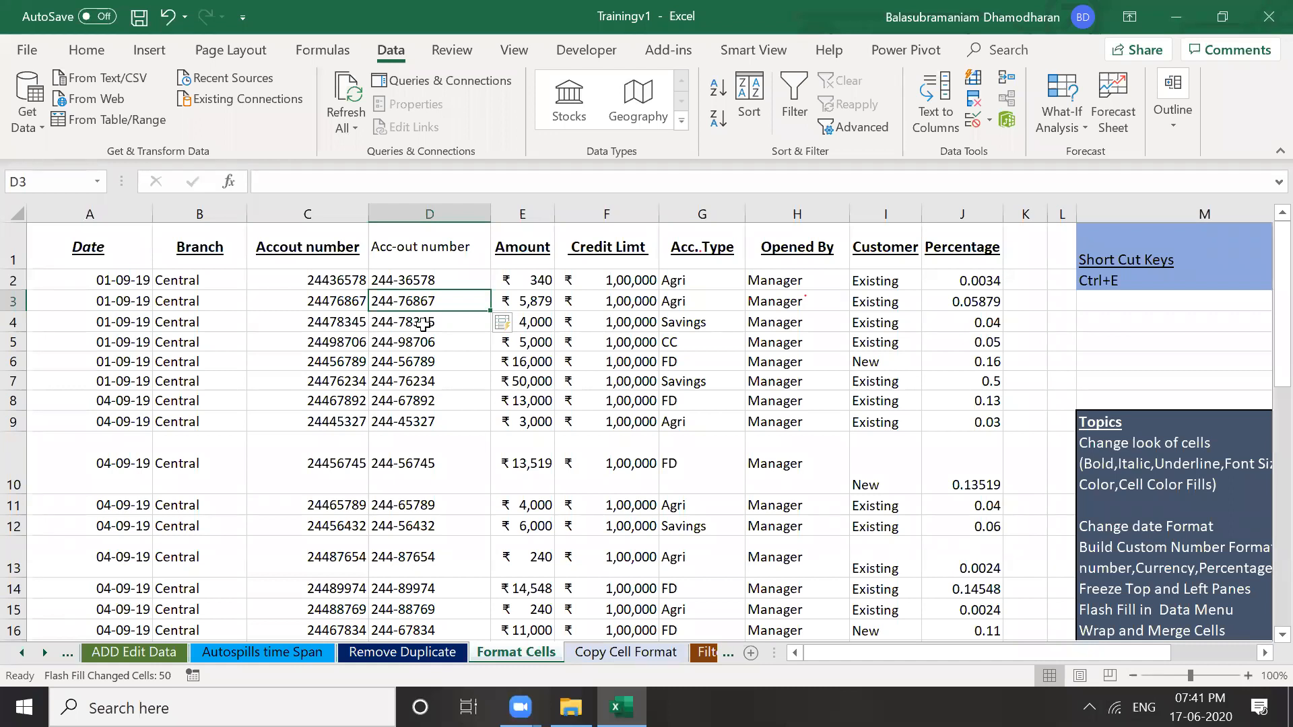
click(423, 325)
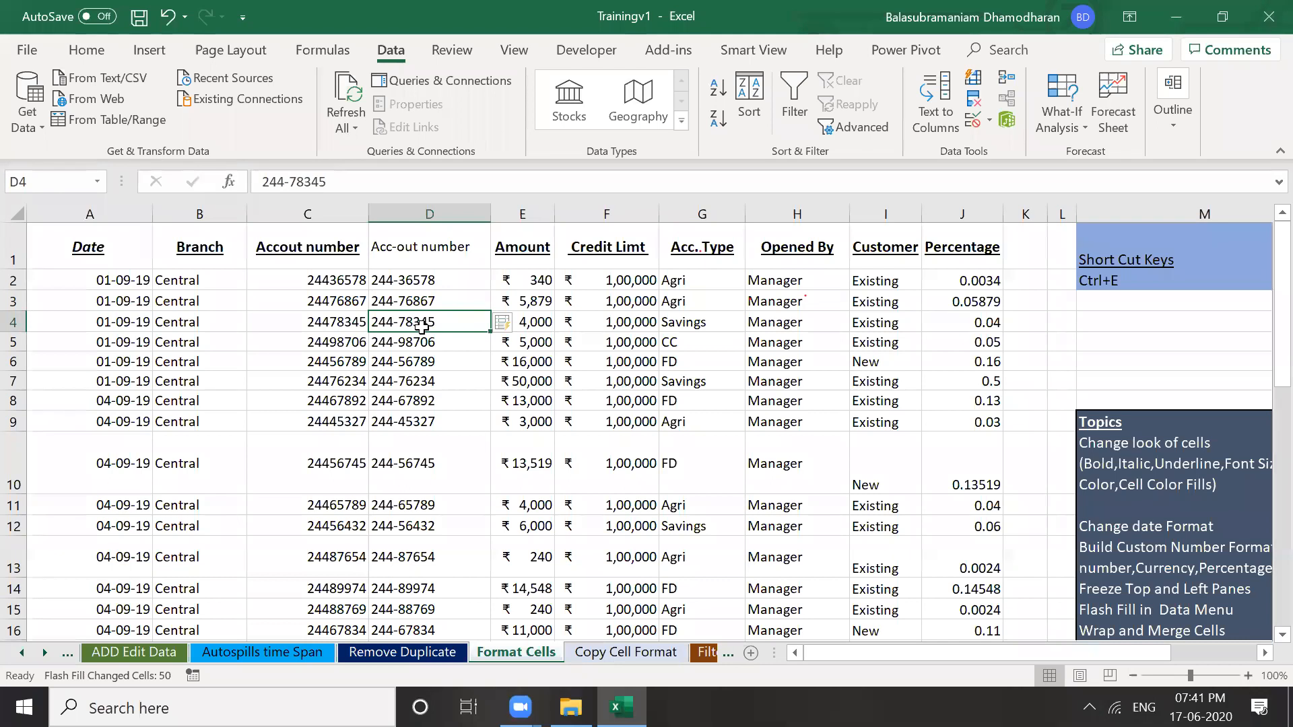
key(Down)
key(Down)
key(Down)
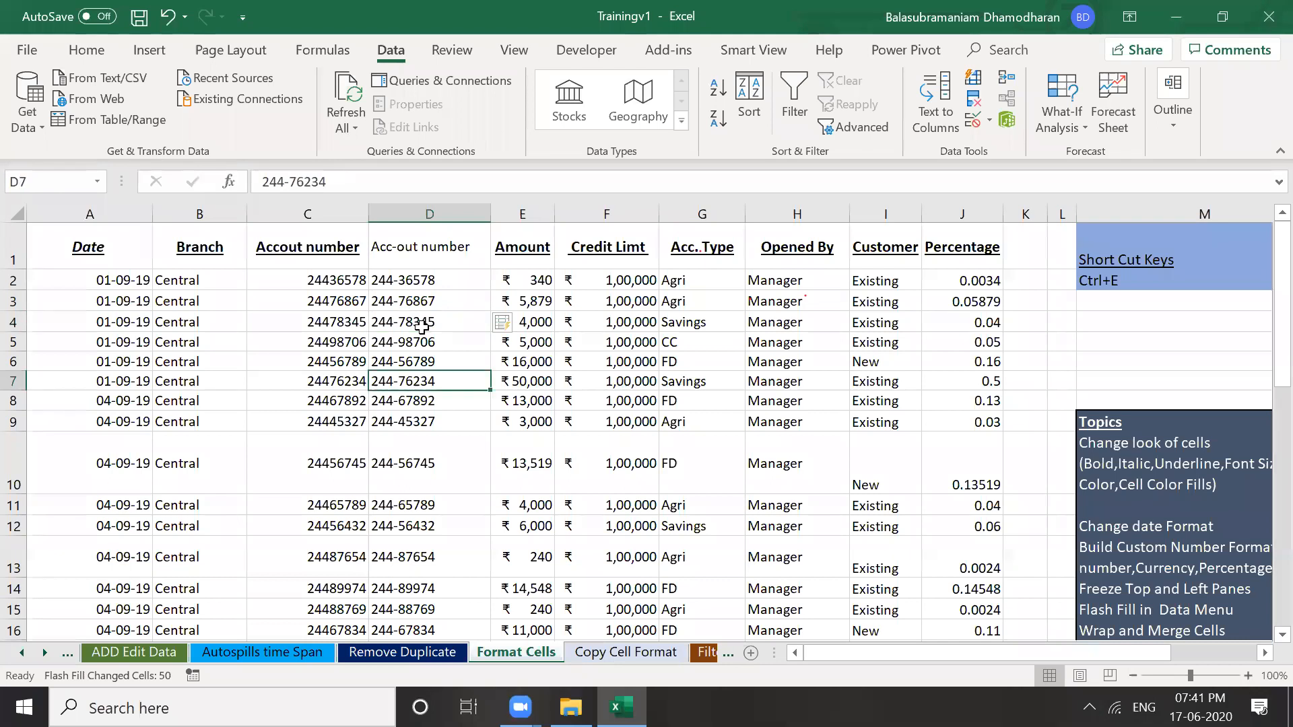
key(Down)
key(Down)
key(Down)
key(Down)
key(Down)
key(Down)
key(Down)
key(Down)
key(Down)
key(Down)
key(Down)
key(Down)
key(Down)
key(Down)
key(Down)
key(Down)
key(Down)
key(Down)
key(Down)
key(Down)
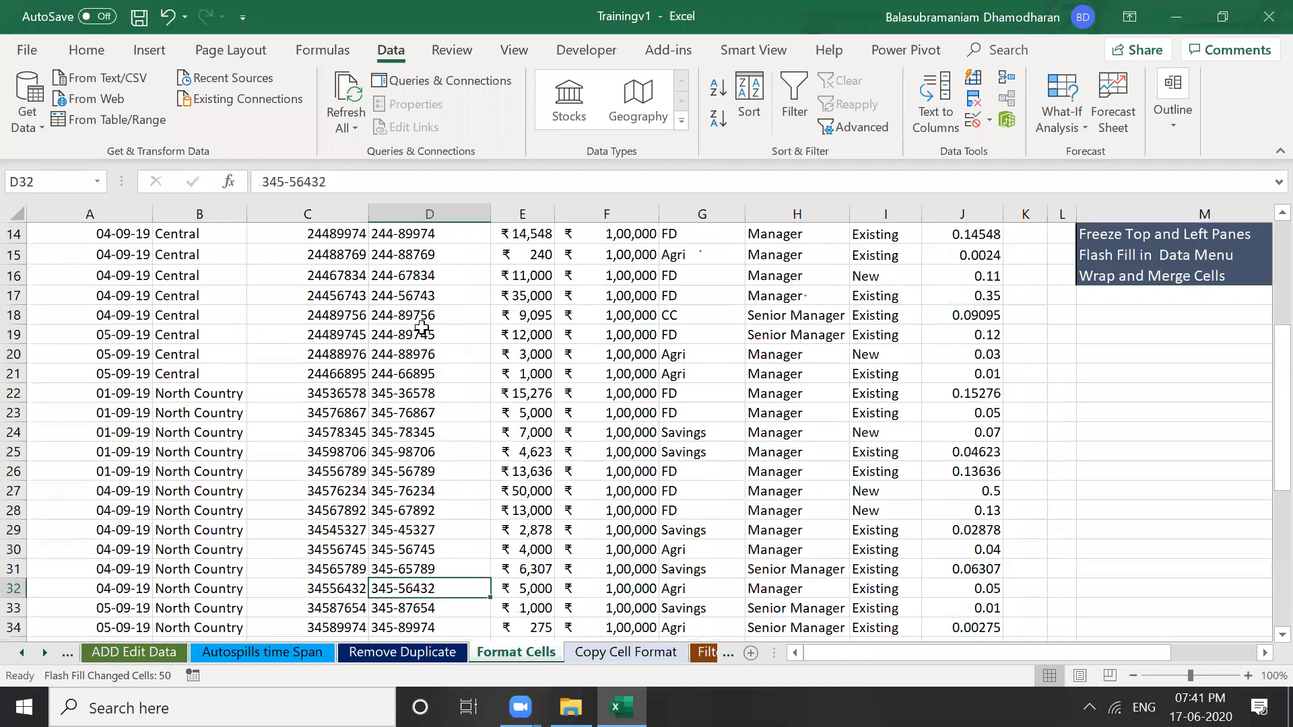
key(Up)
key(Up)
key(Up)
key(Up)
key(Up)
key(Up)
key(Up)
key(Up)
key(Up)
key(Up)
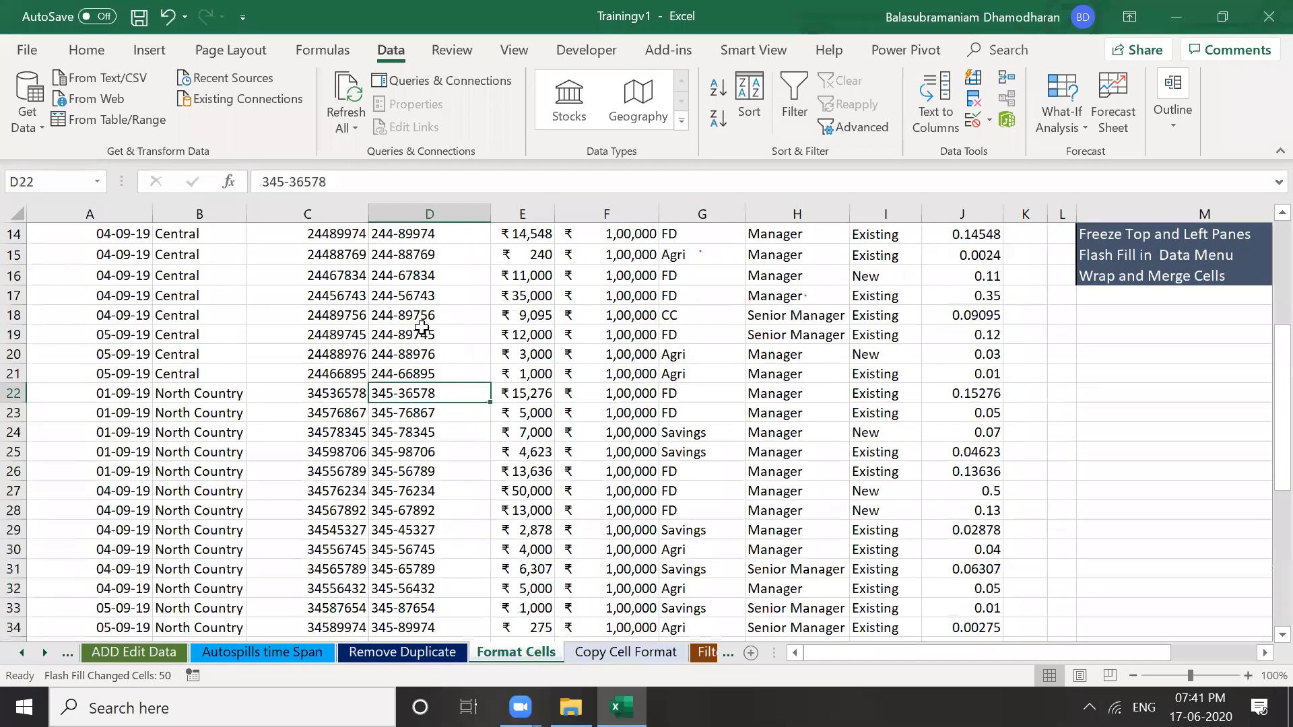
key(Left)
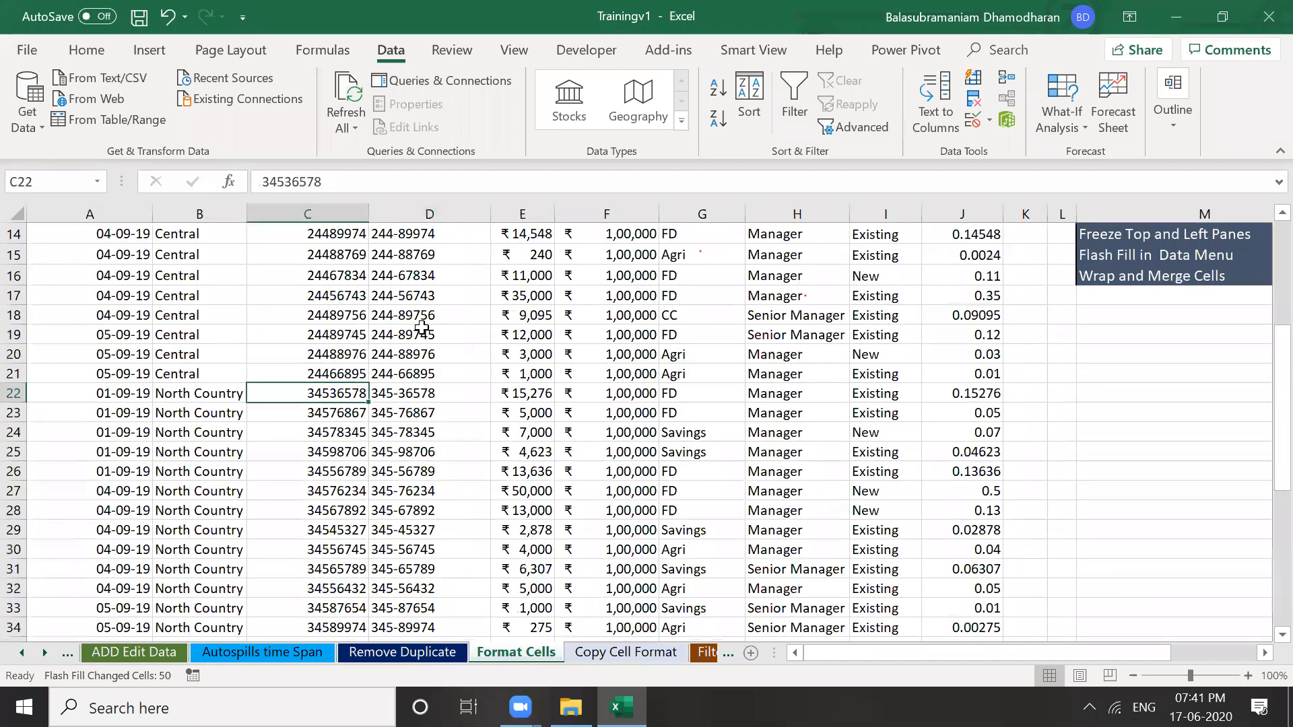
key(Right)
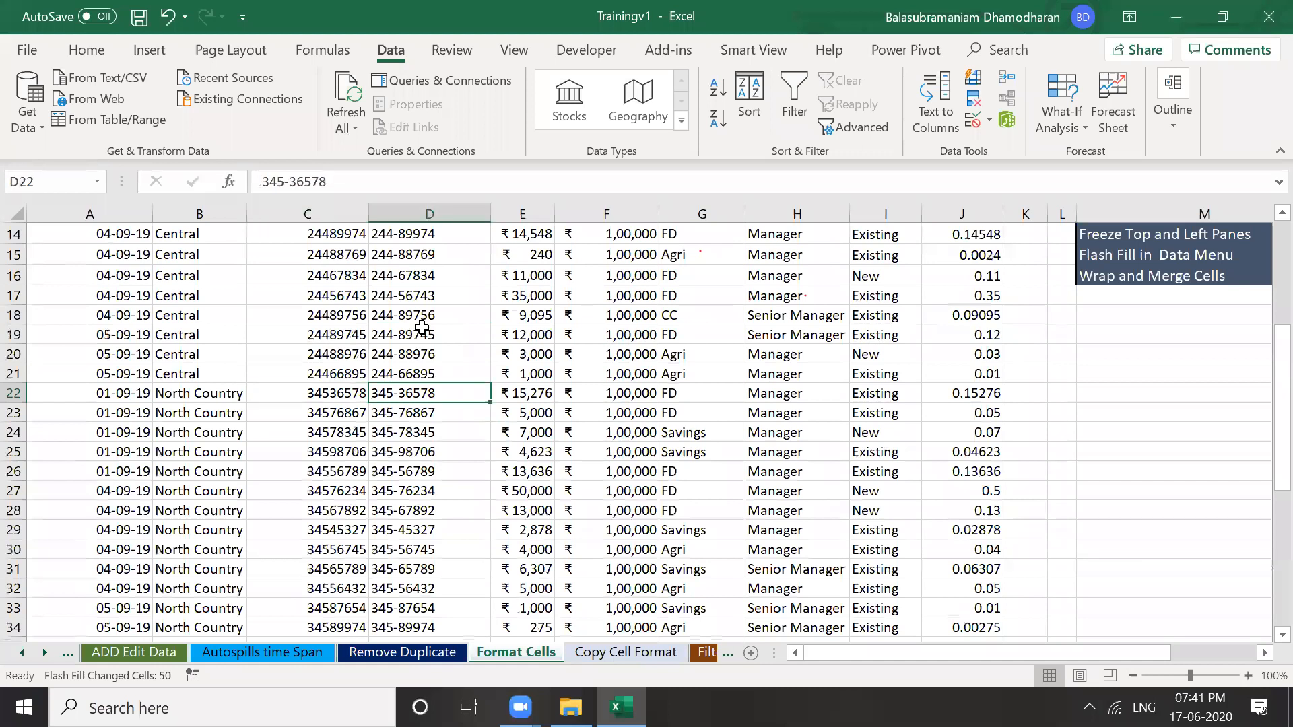
key(Down)
Undo the Flash Fill and cancel the replace-data warning after dragging the D2 entry
key(ctrl+z)
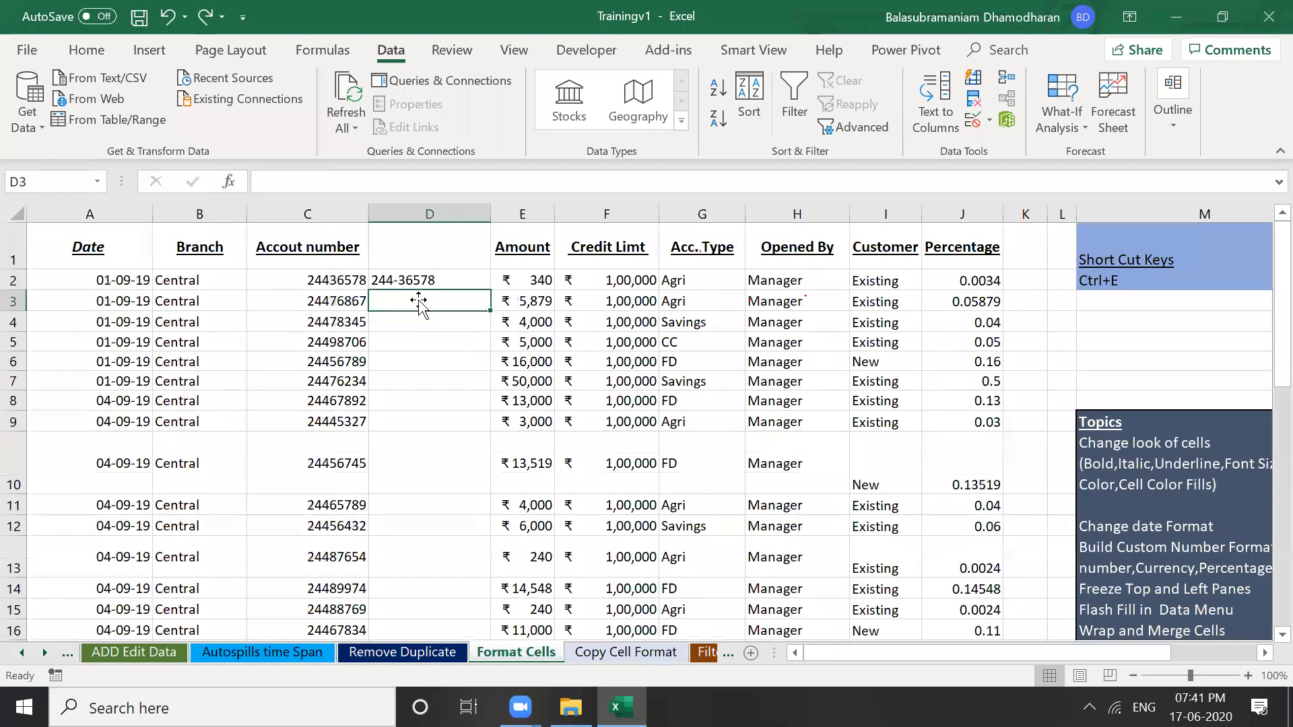
click(425, 382)
click(412, 296)
drag(411, 290, 427, 291)
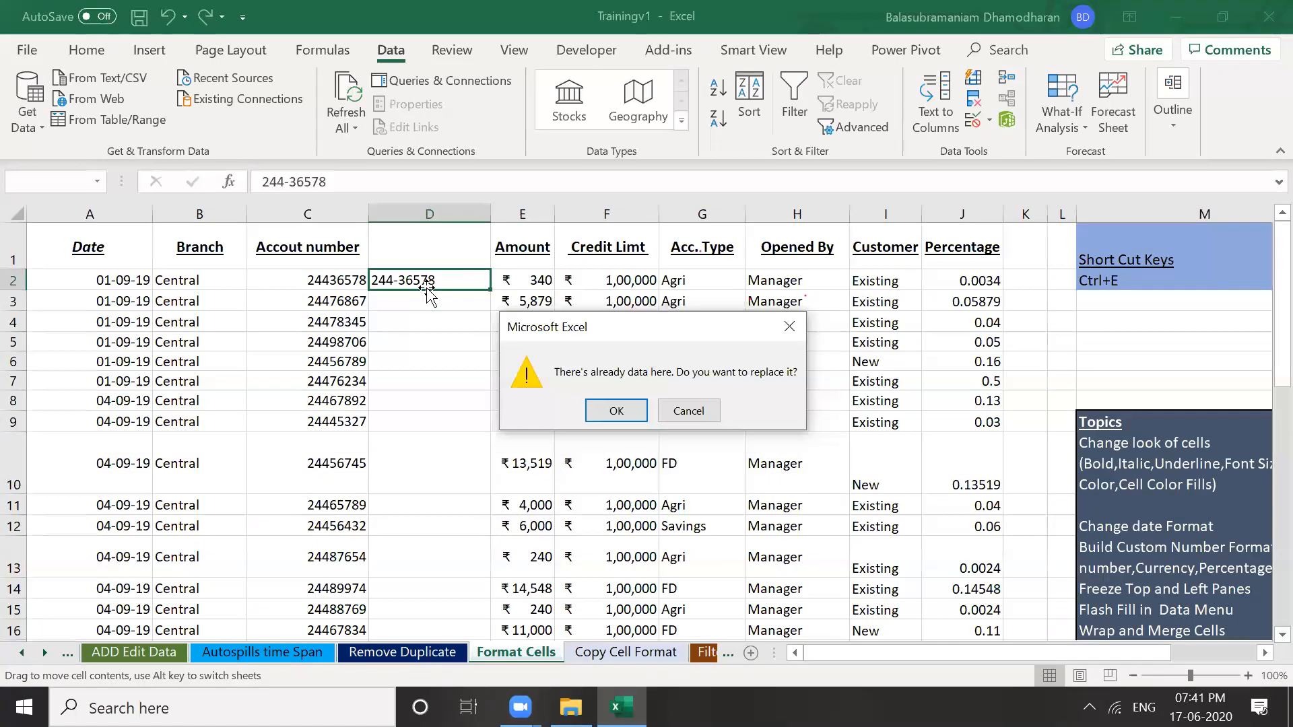
key(Return)
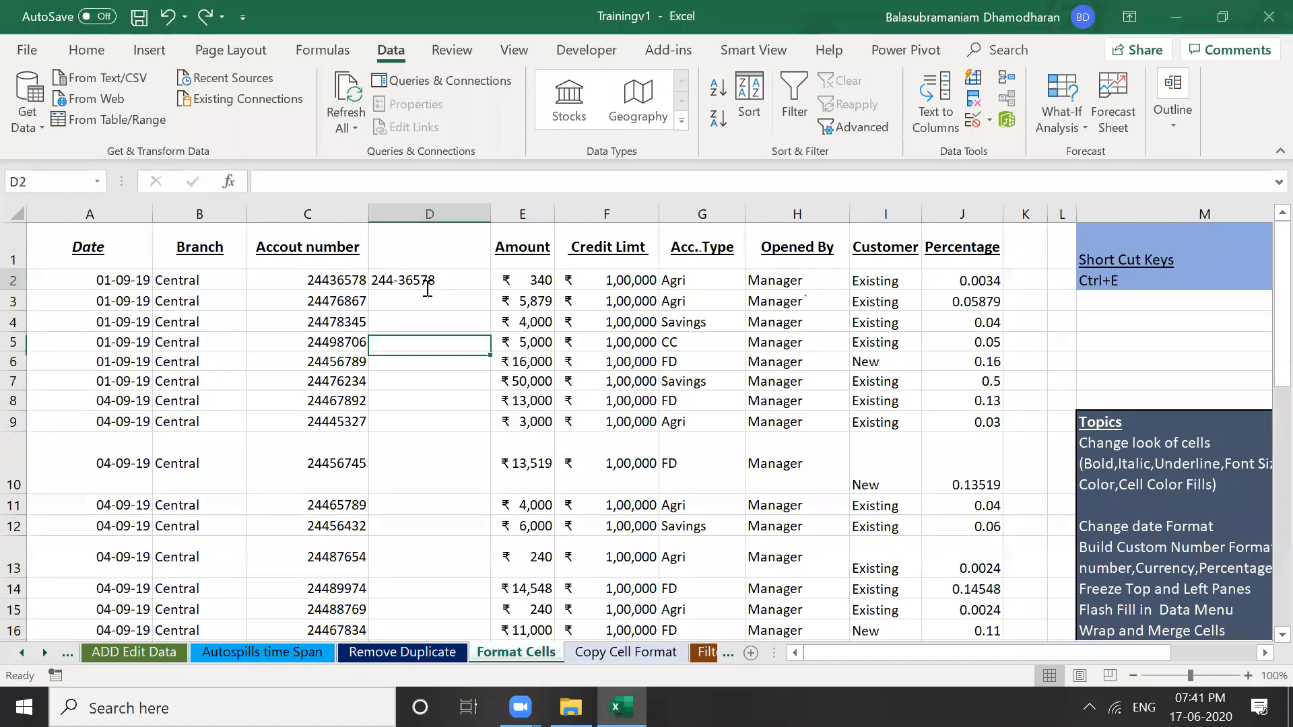
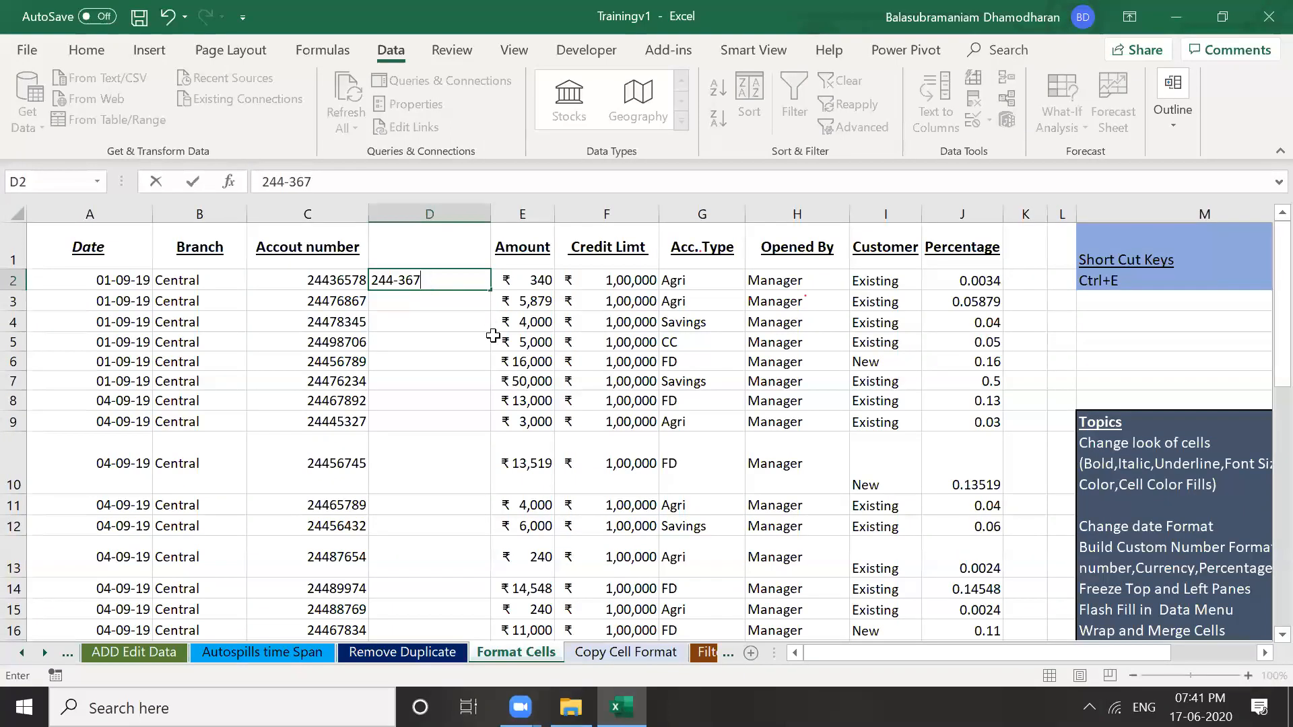
key(Return)
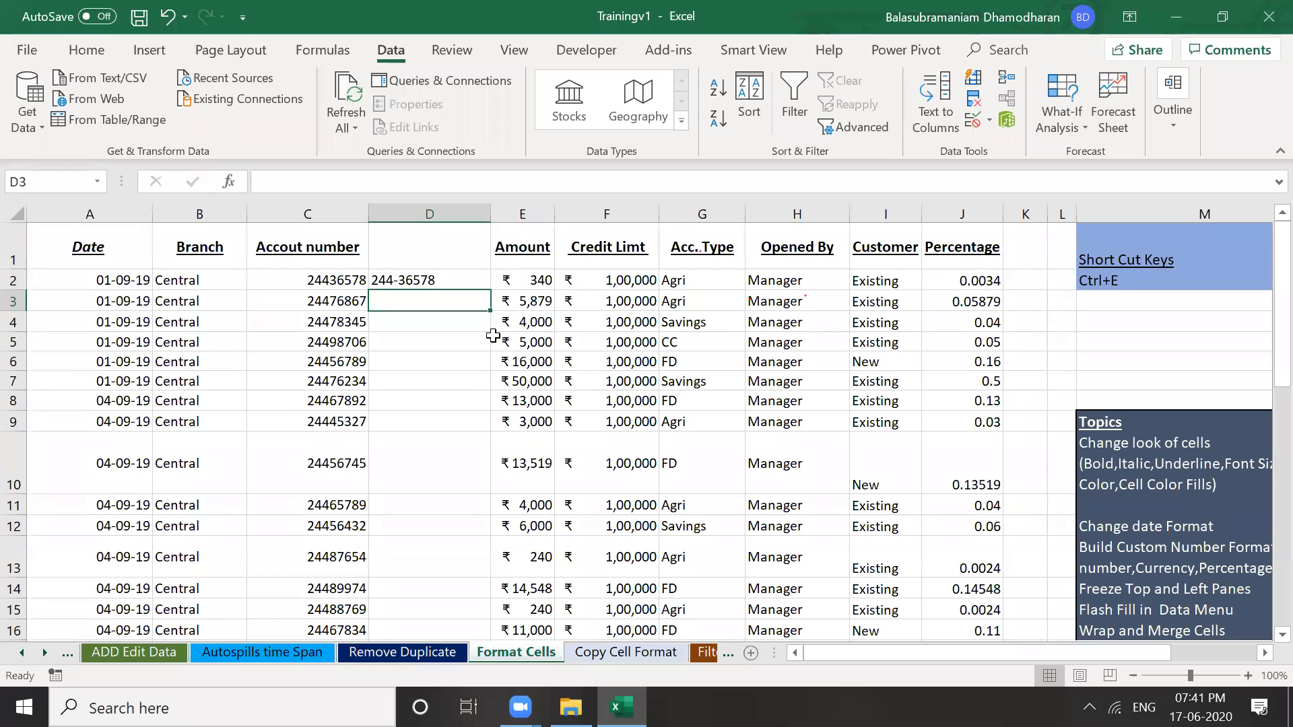
key(ctrl+e)
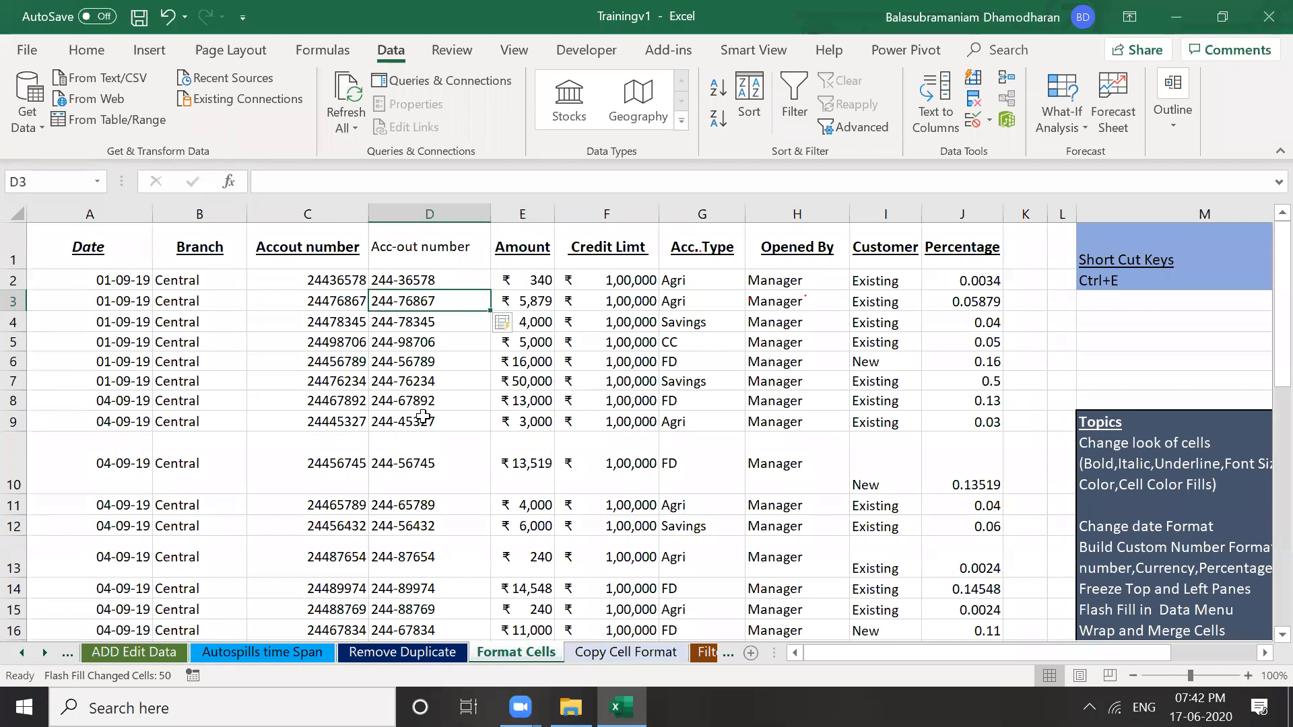
click(440, 402)
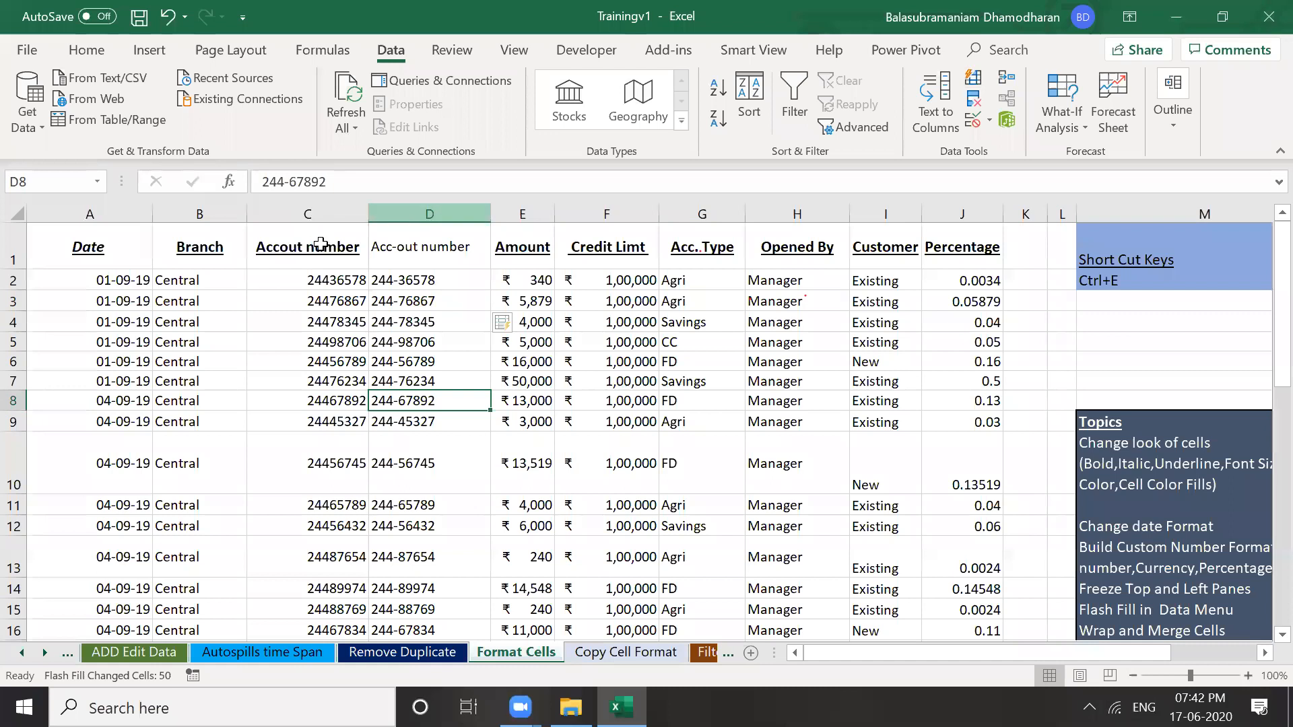
click(325, 244)
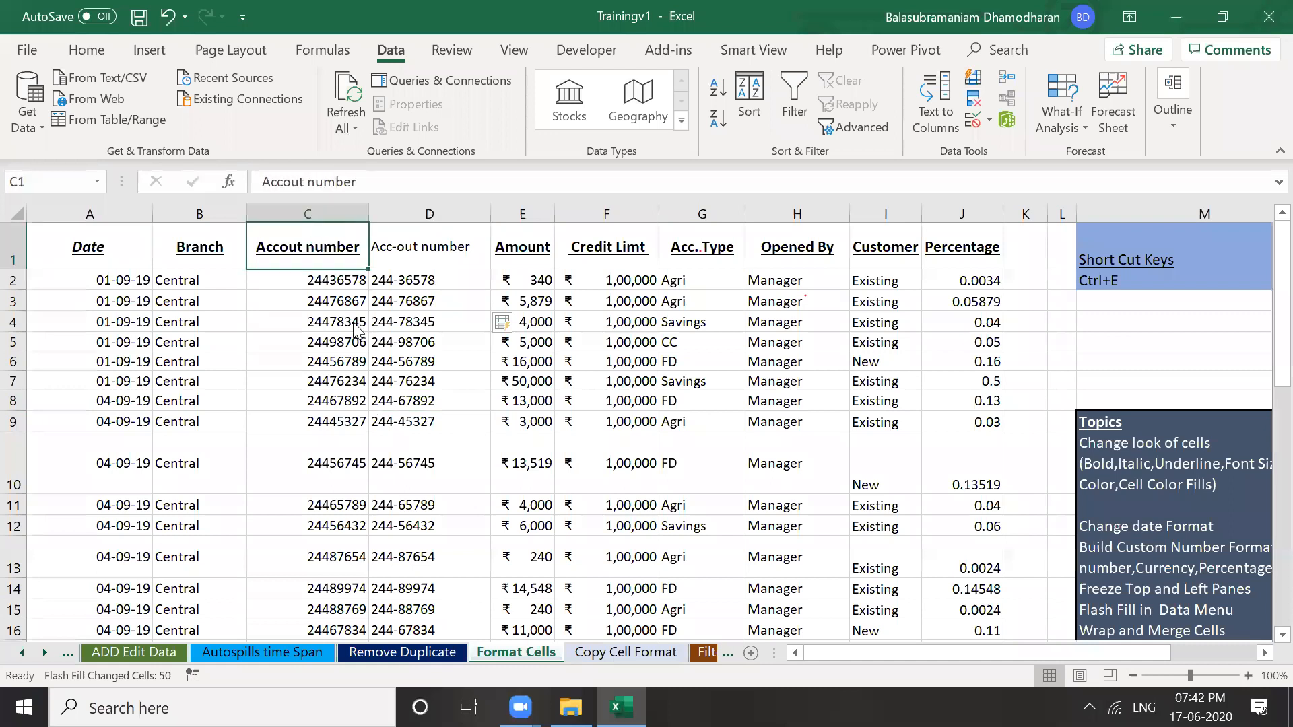
key(ctrl+c)
right_click(322, 216)
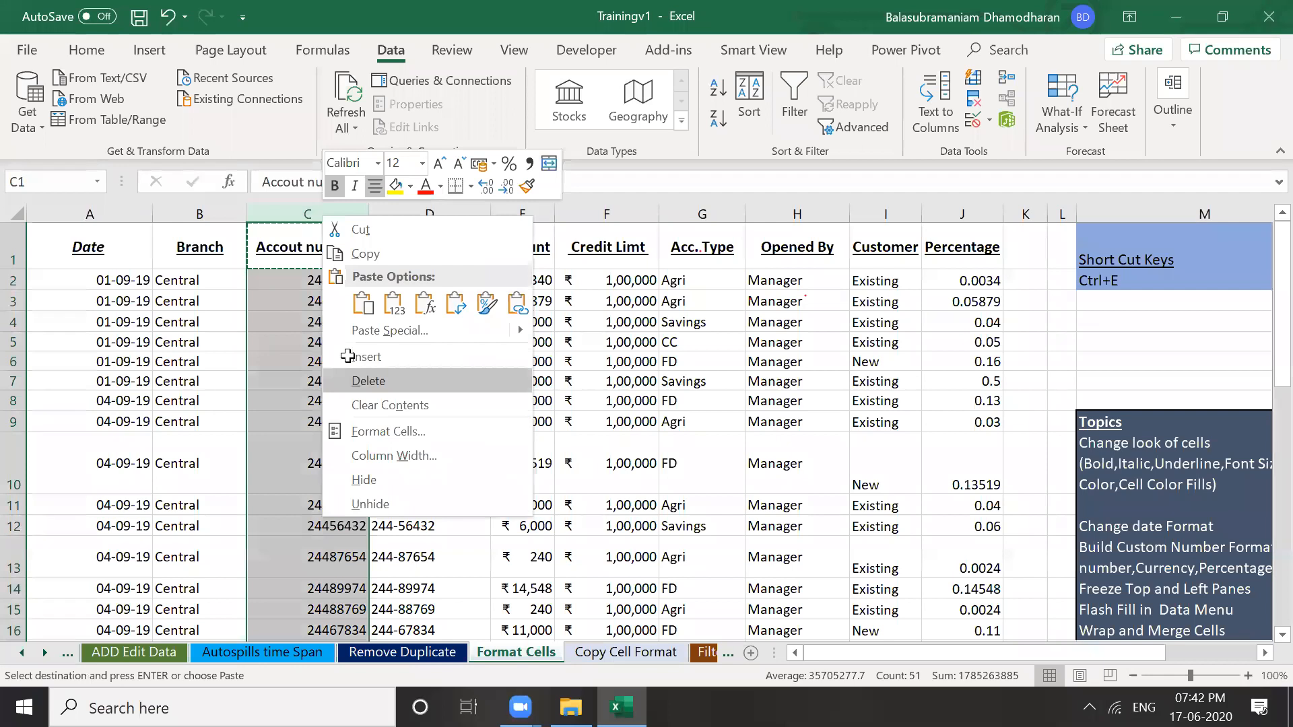
Delete the original account-number column C and select cell A1
click(353, 379)
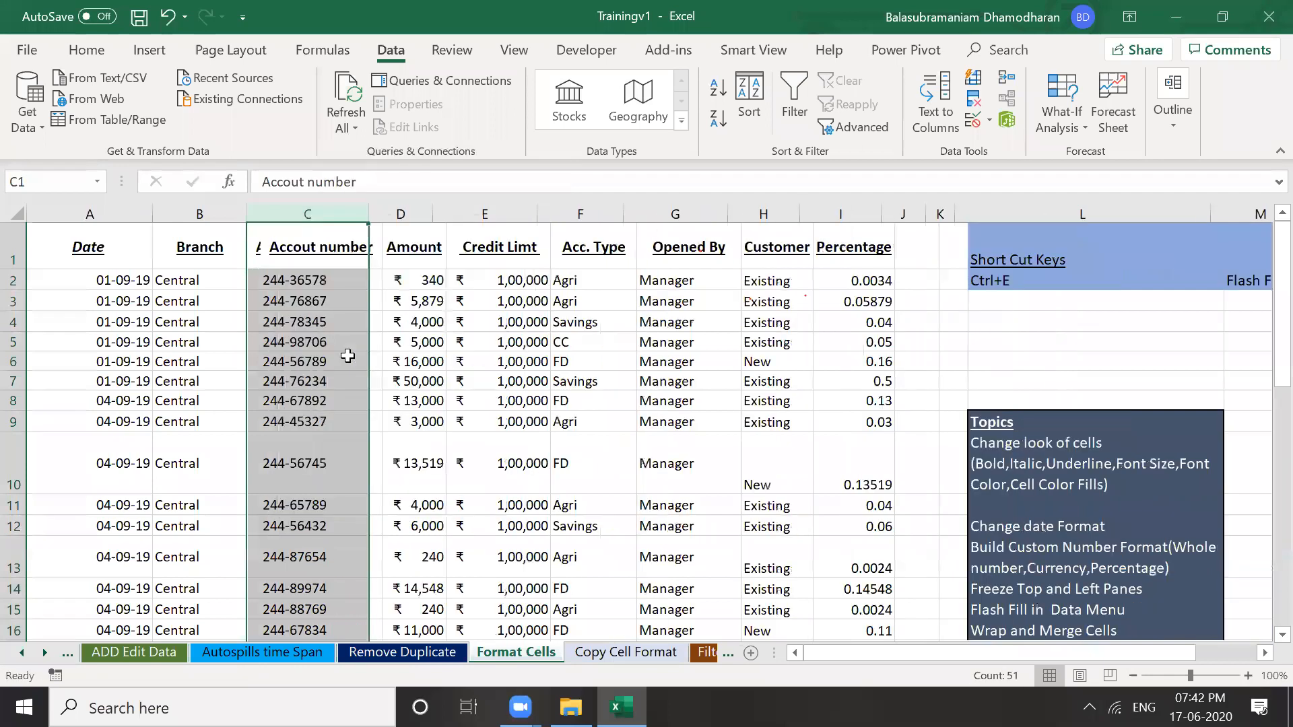
click(348, 356)
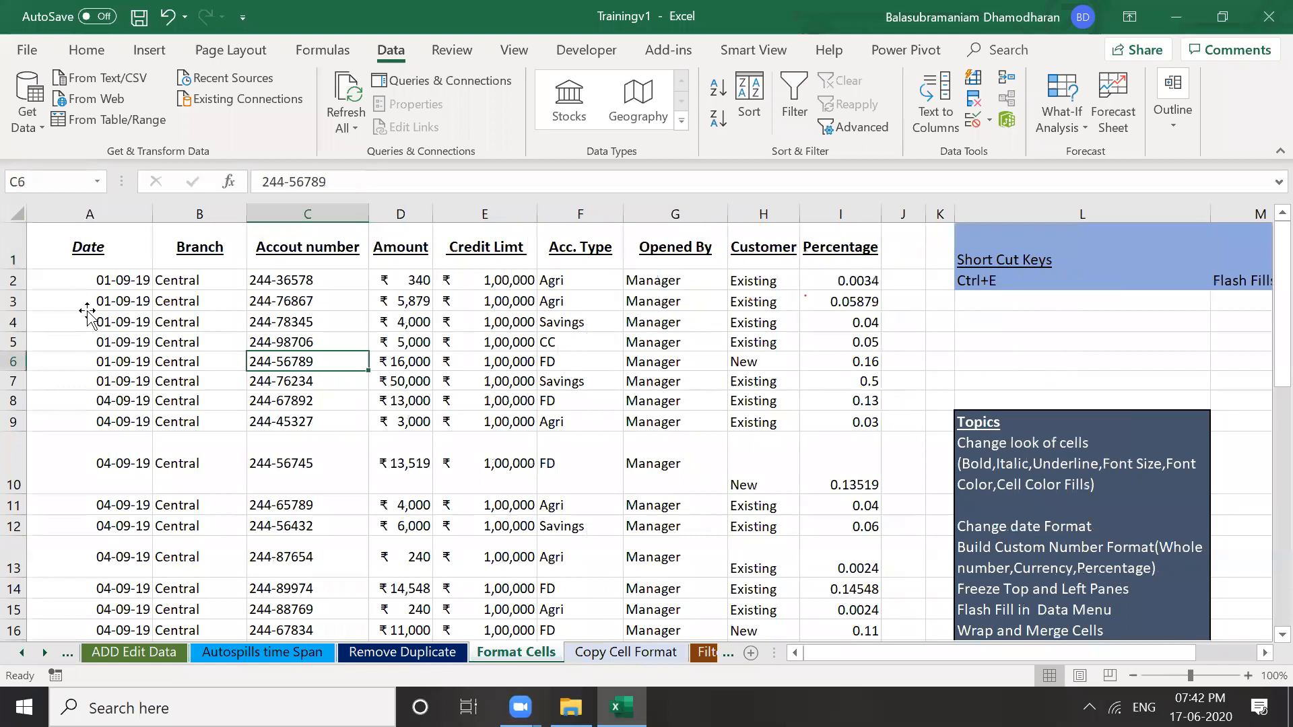
click(80, 252)
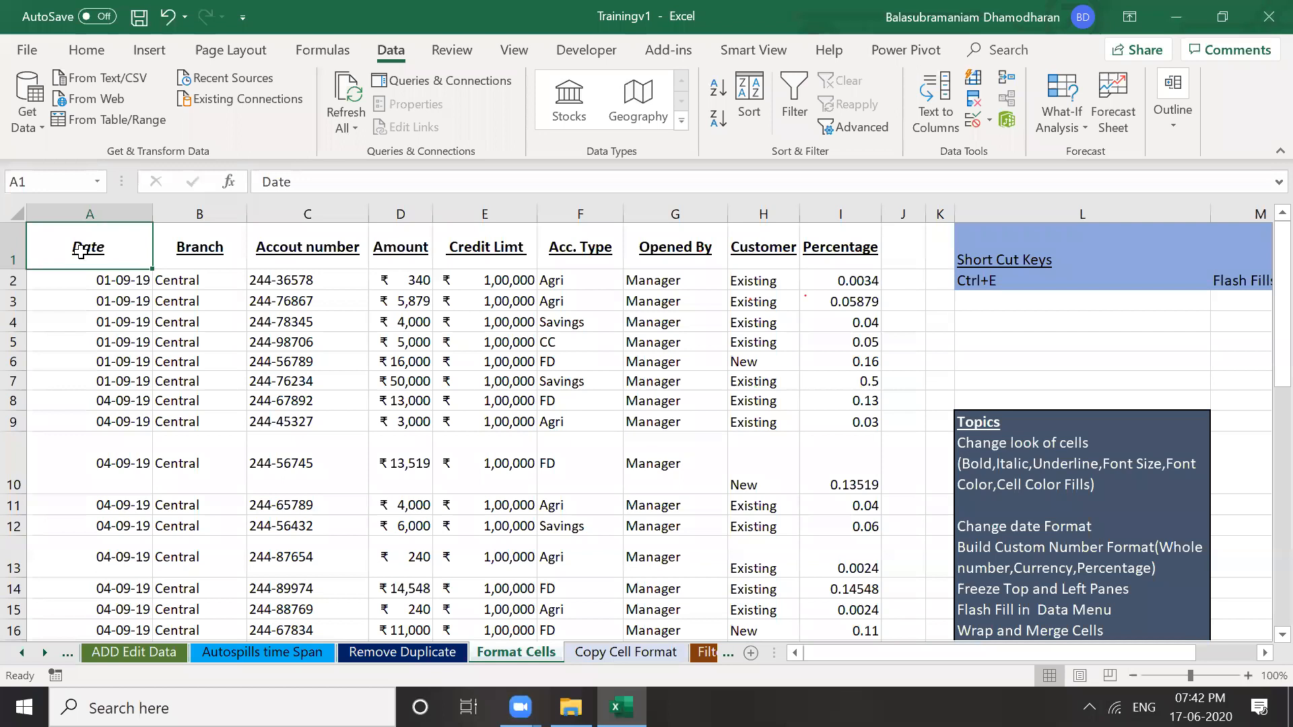
Select the whole table from the header row to the last data row and apply All Borders
key(ctrl+shift+Right)
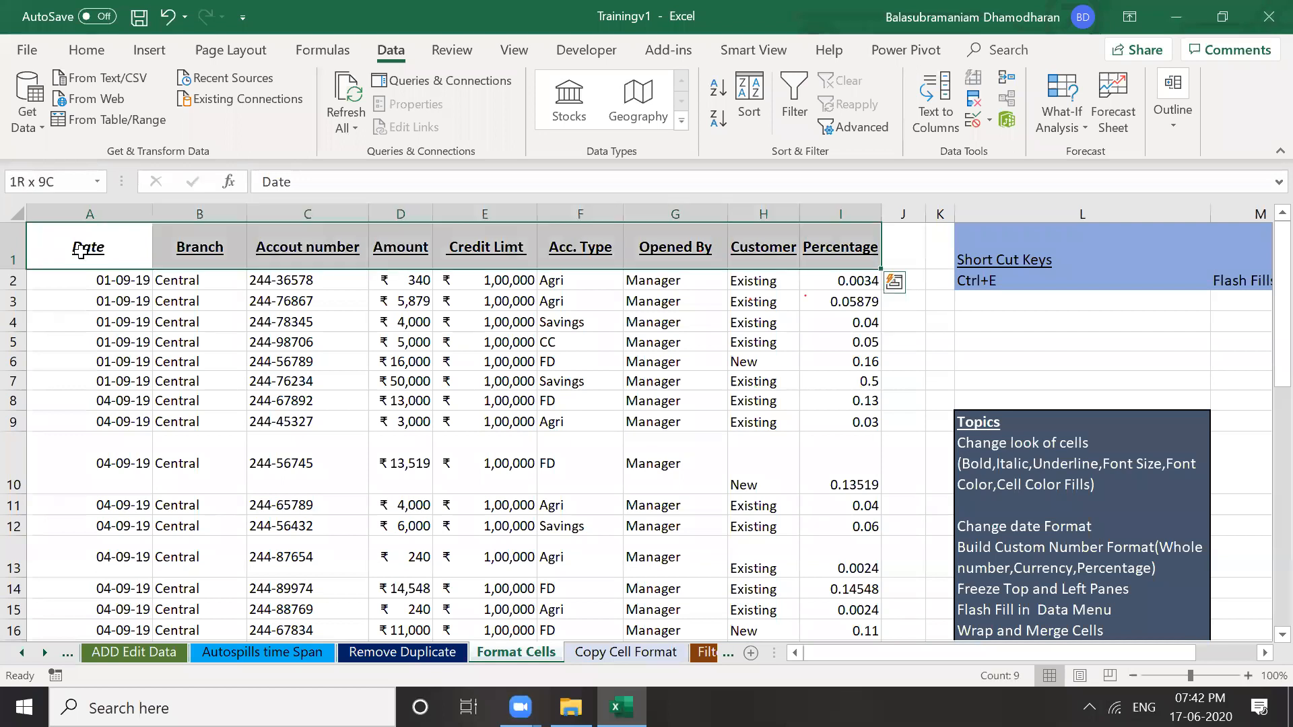
key(shift+Down)
key(shift+Down)
key(shift+Down)
key(shift+Down)
key(shift+Down)
key(shift+Down)
key(shift+Down)
key(shift+Down)
key(shift+Down)
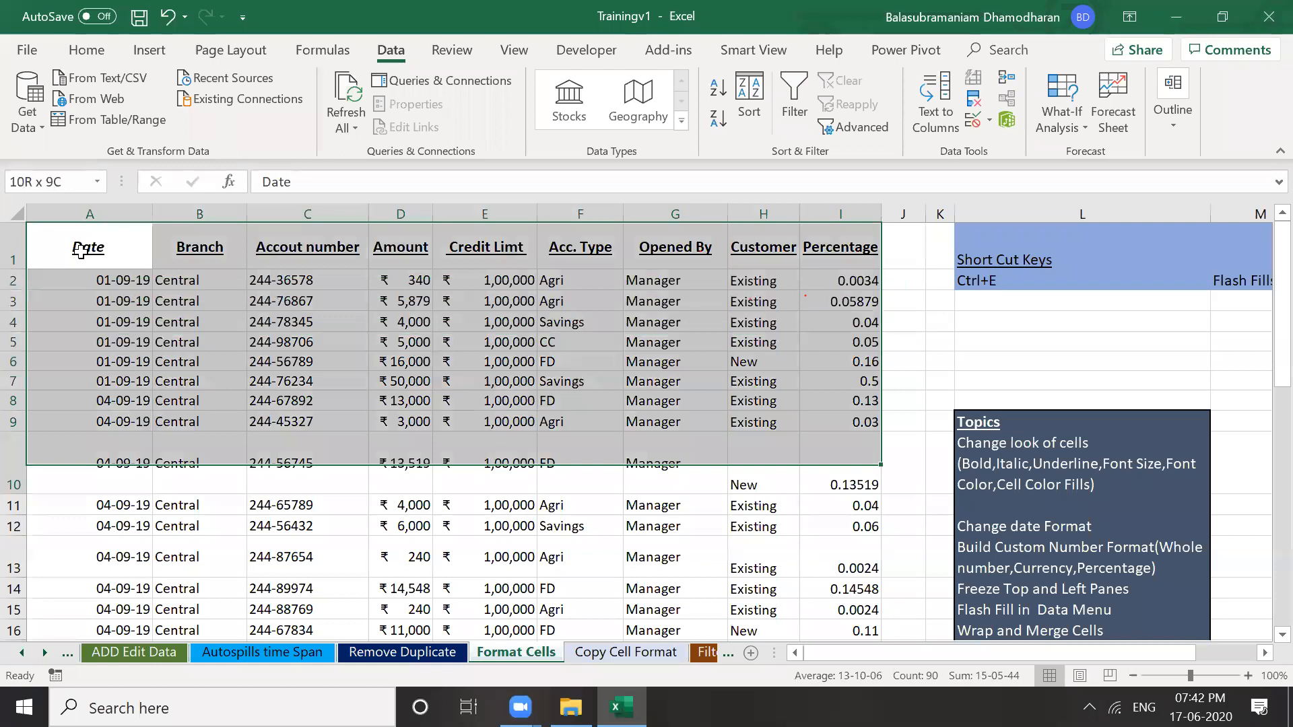
key(shift+Down)
key(shift+Down)
key(shift+Down)
key(shift+Down)
key(shift+Down)
key(shift+Down)
key(shift+Down)
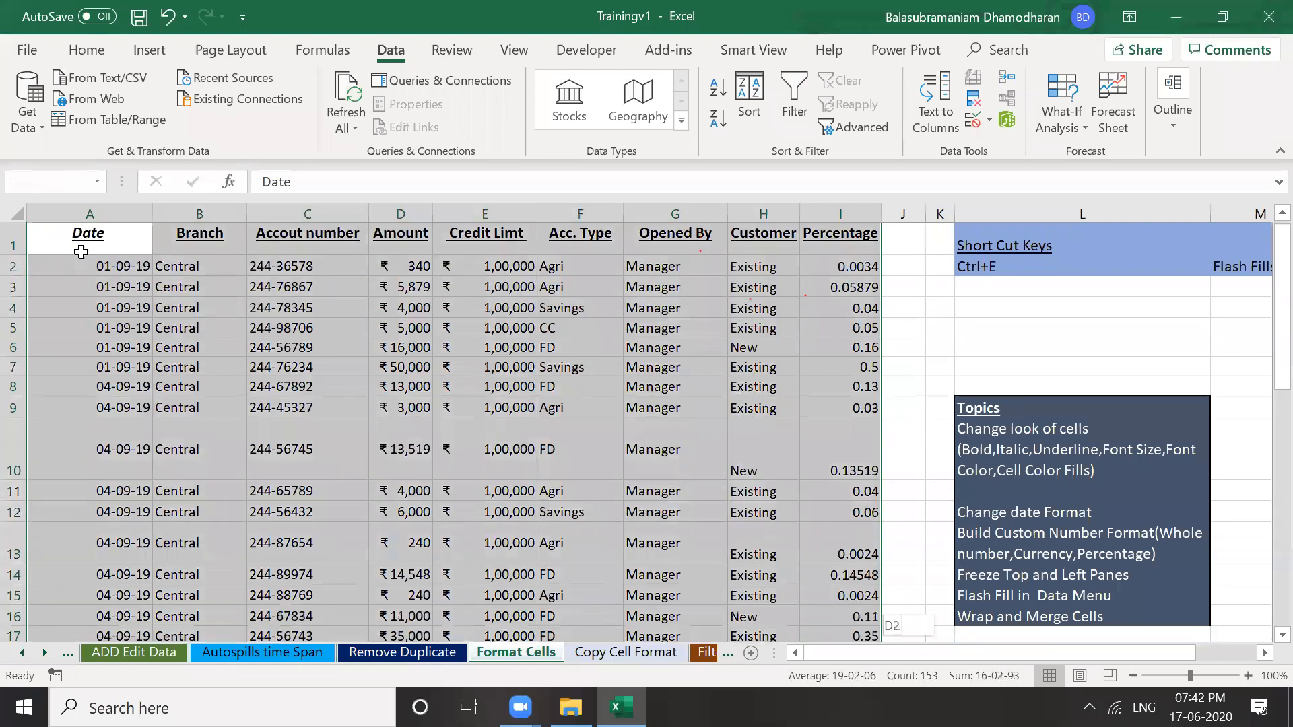
key(shift+Down)
key(shift+Down)
key(shift+Down)
key(shift+Down)
key(shift+Down)
key(shift+Down)
key(shift+Down)
key(shift+Down)
key(shift+Down)
key(shift+Down)
key(shift+Down)
key(shift+Down)
key(shift+Down)
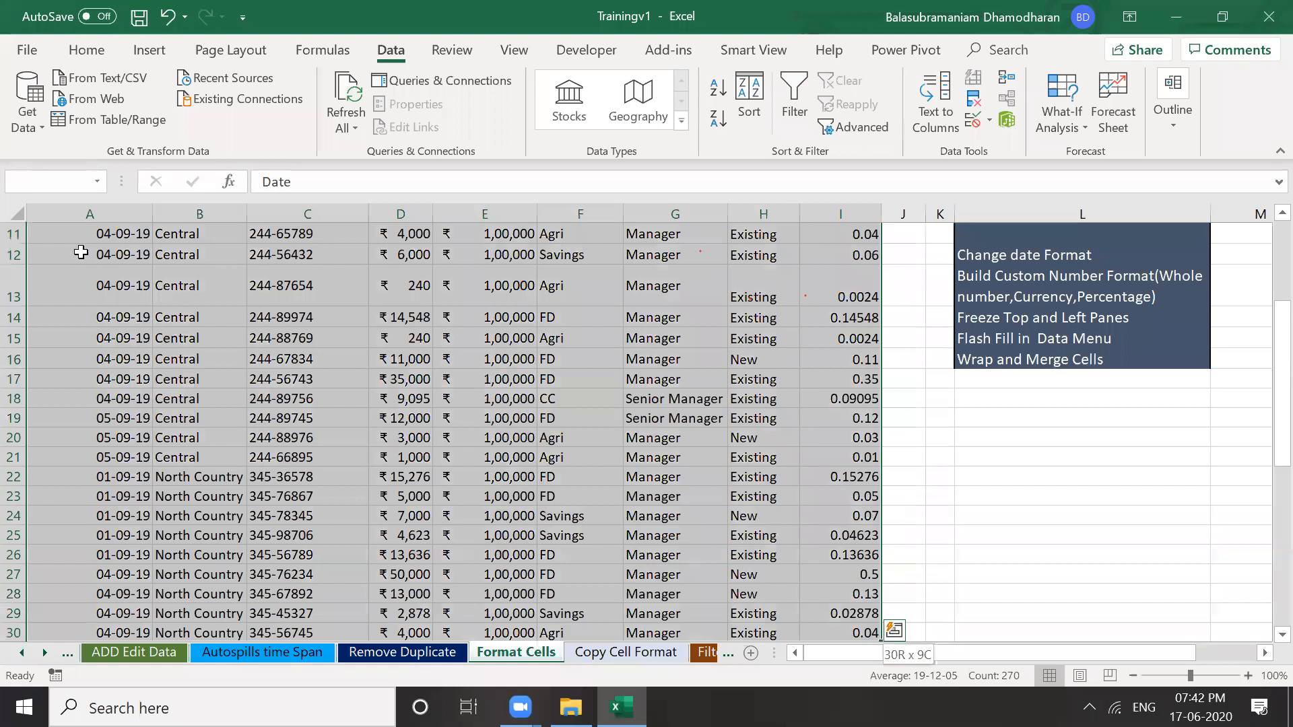
key(ctrl+shift+Down)
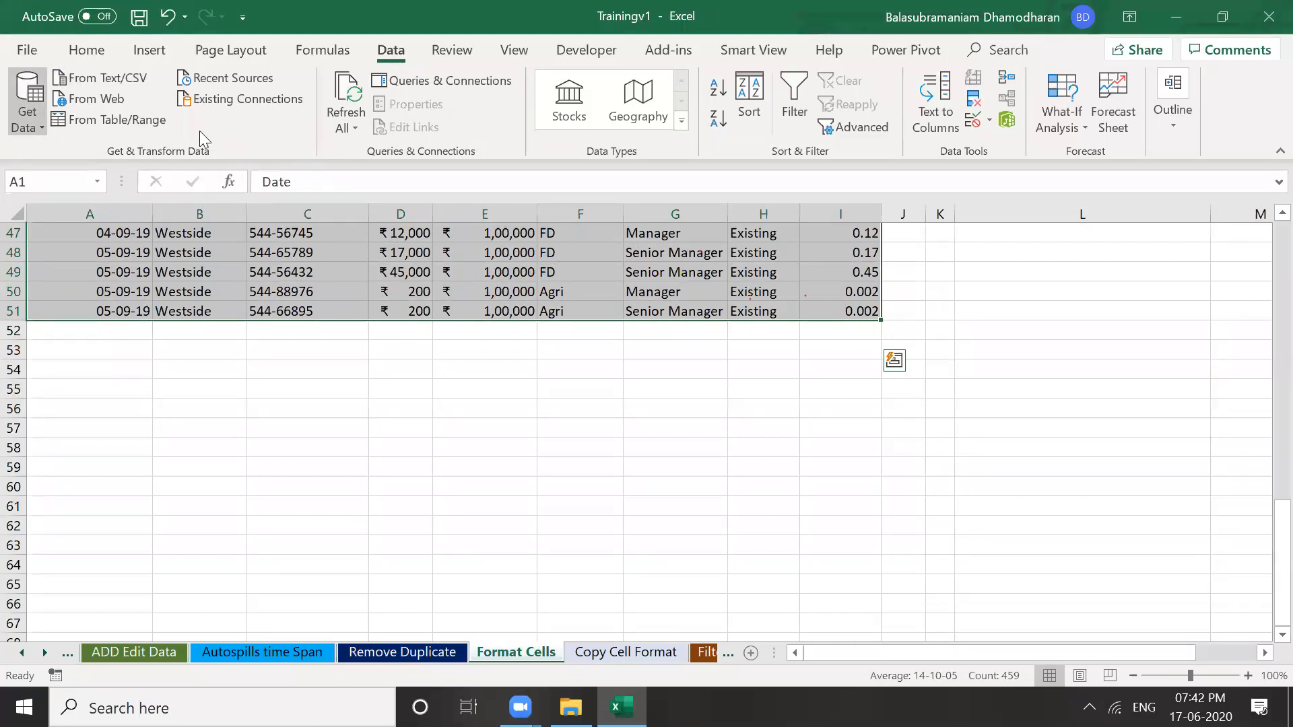
scroll(212, 126, up, 4)
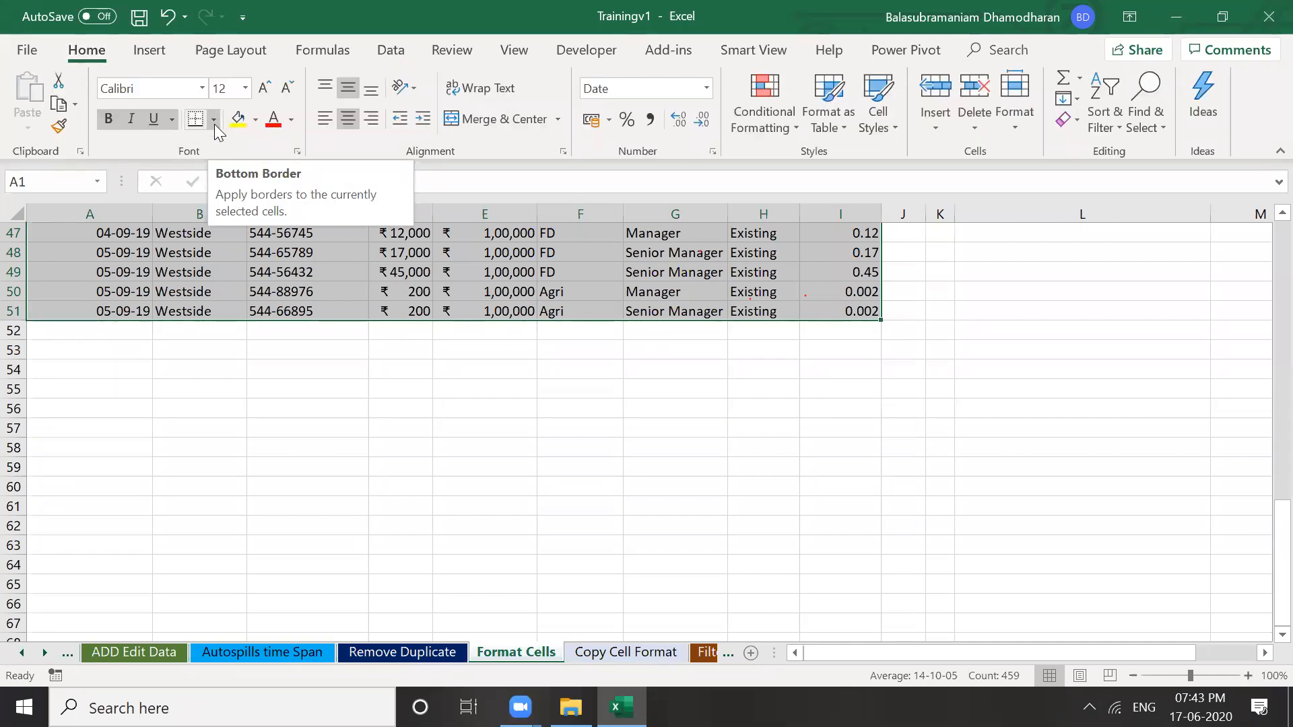
click(214, 122)
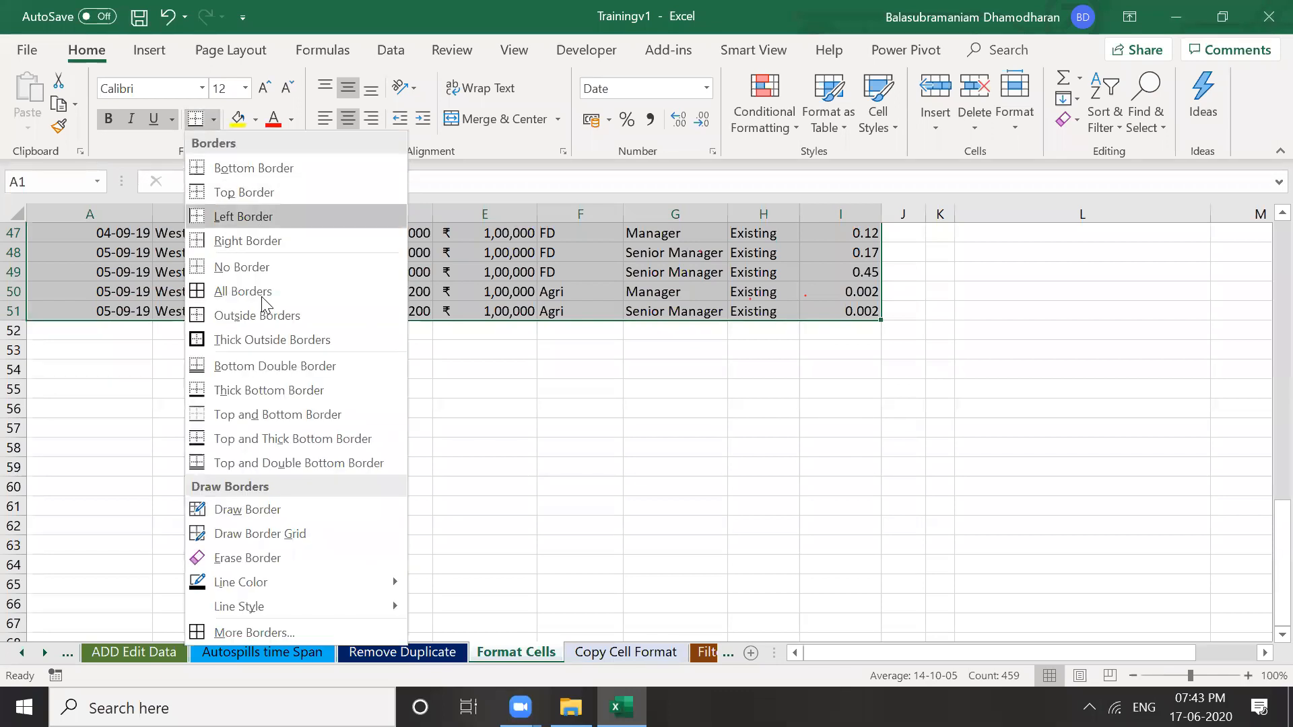
click(226, 288)
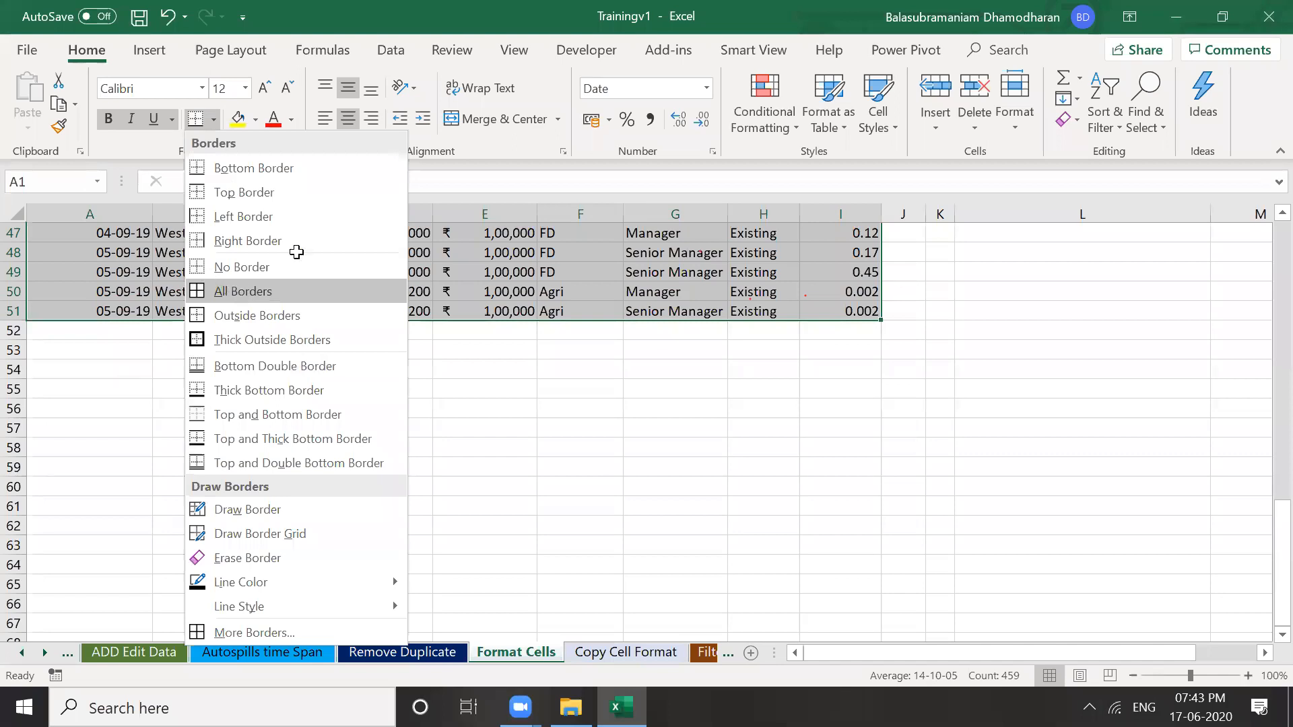
Scroll back to the top of the table and select the Branch header cell
scroll(297, 252, up, 15)
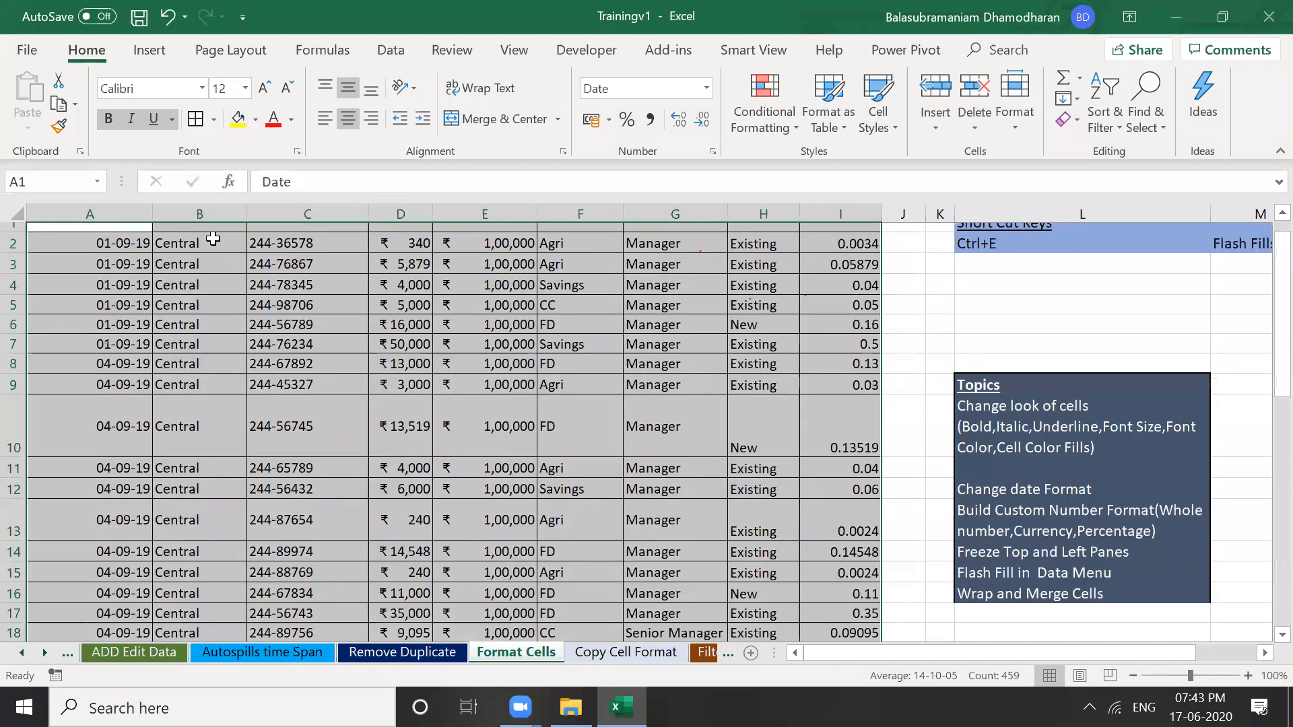
scroll(213, 239, up, 1)
click(308, 361)
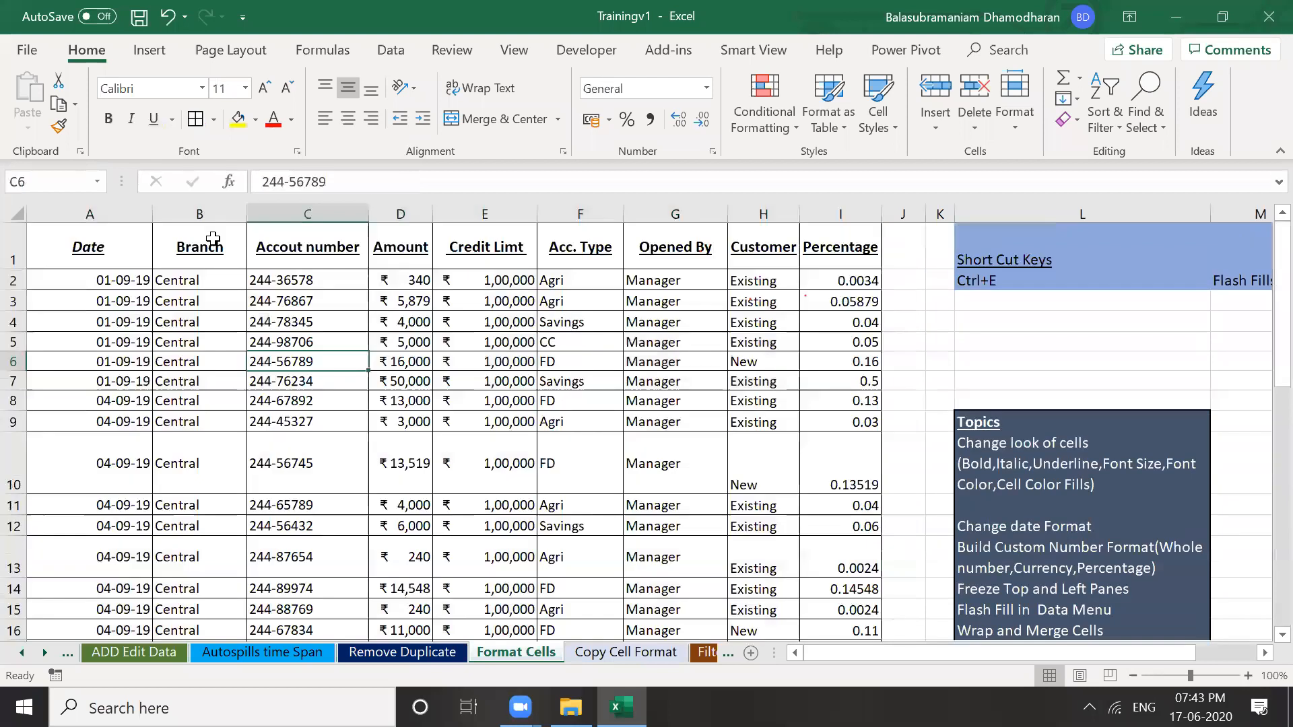
click(213, 239)
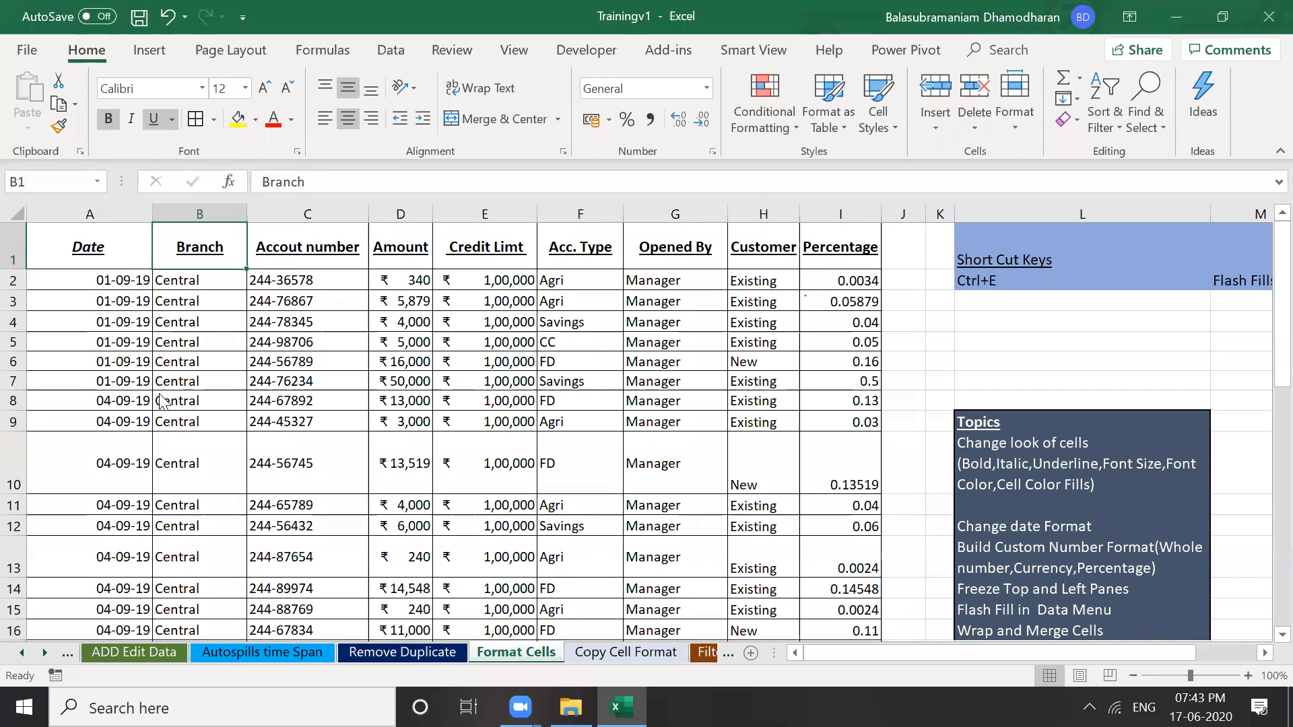
Insert cells above header row A1:I1, shifting cells down, and start typing 'Branch ws' in A1
key(Left)
key(ctrl+shift+Right)
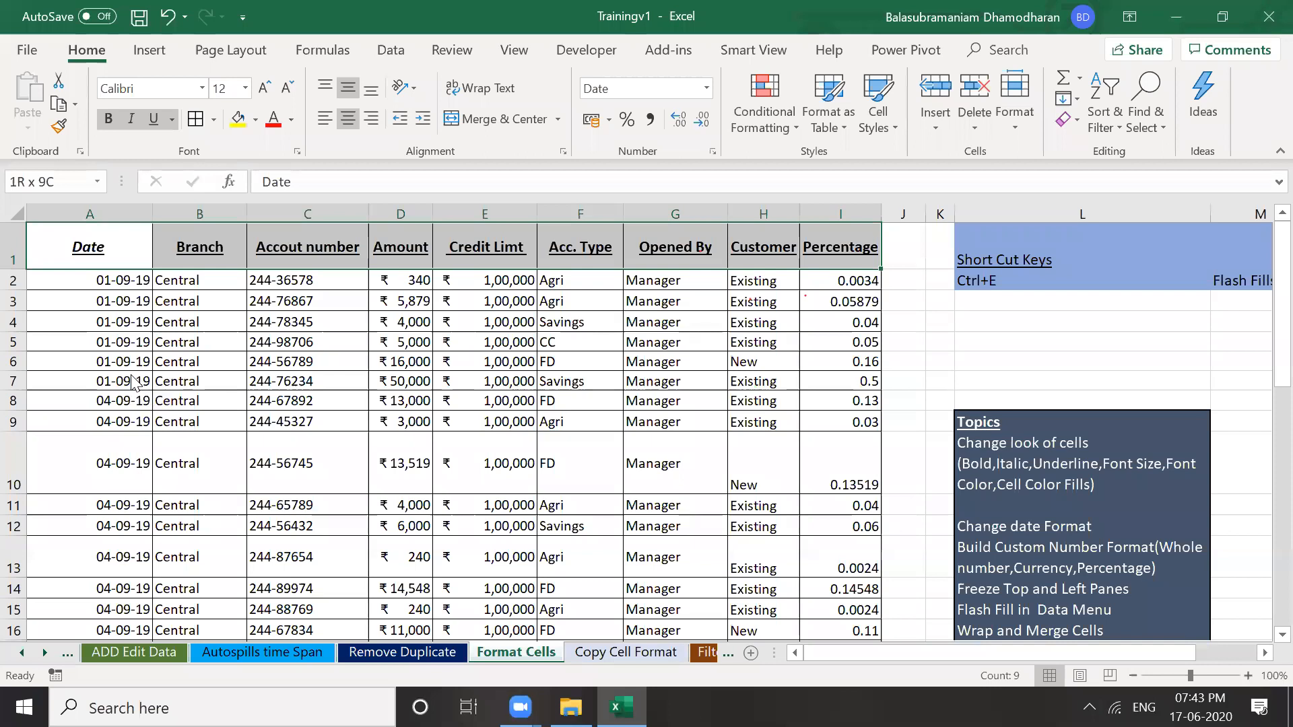
key(shift+F10)
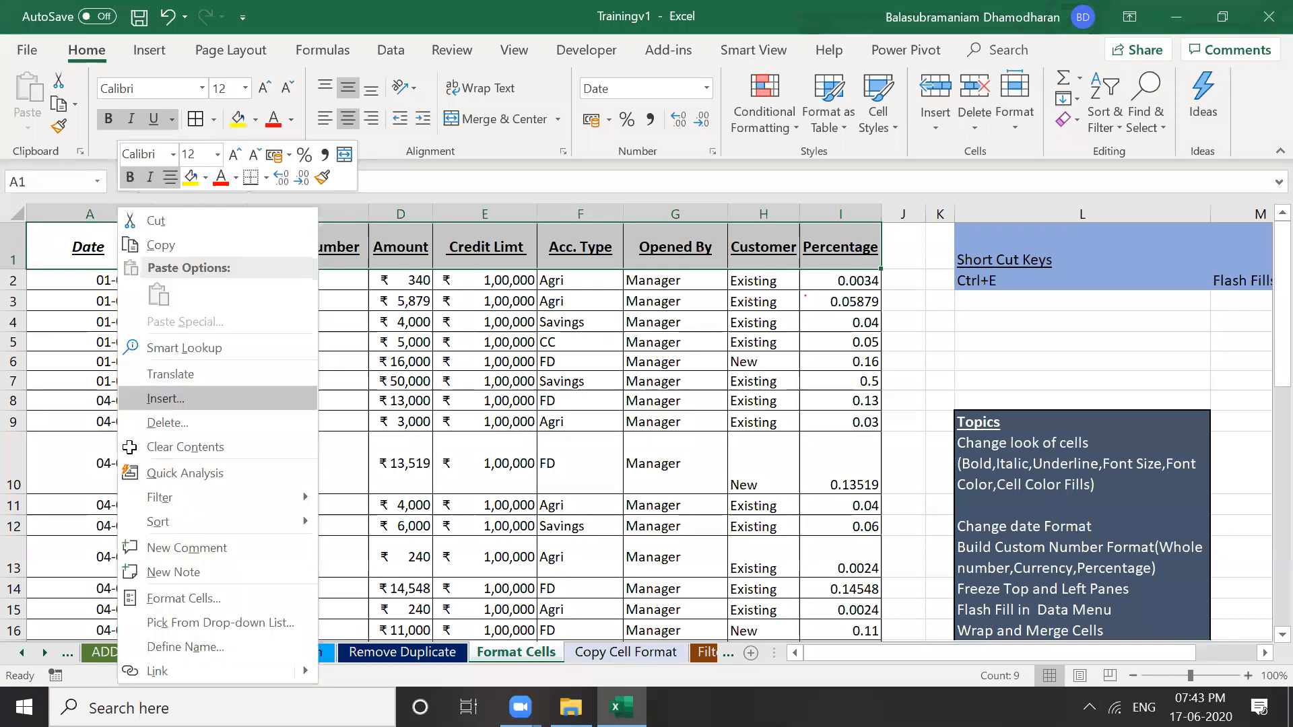
key(Return)
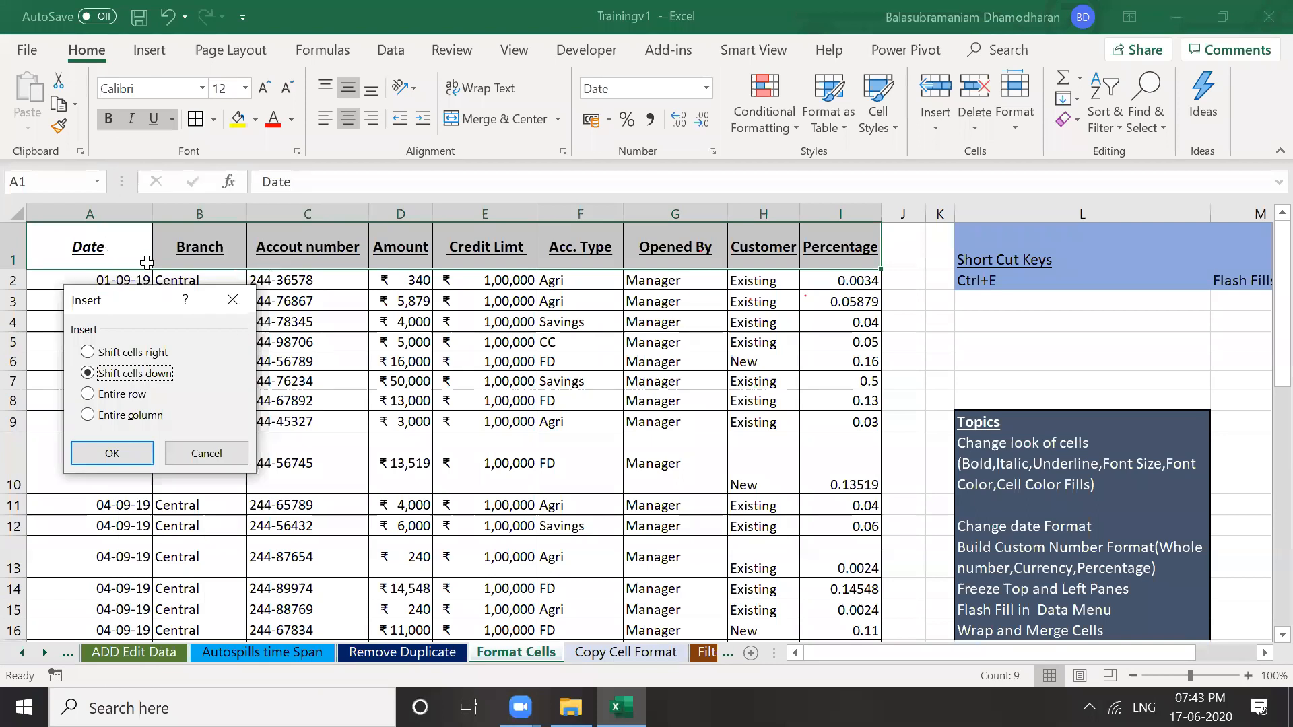
key(Return)
text(Branch)
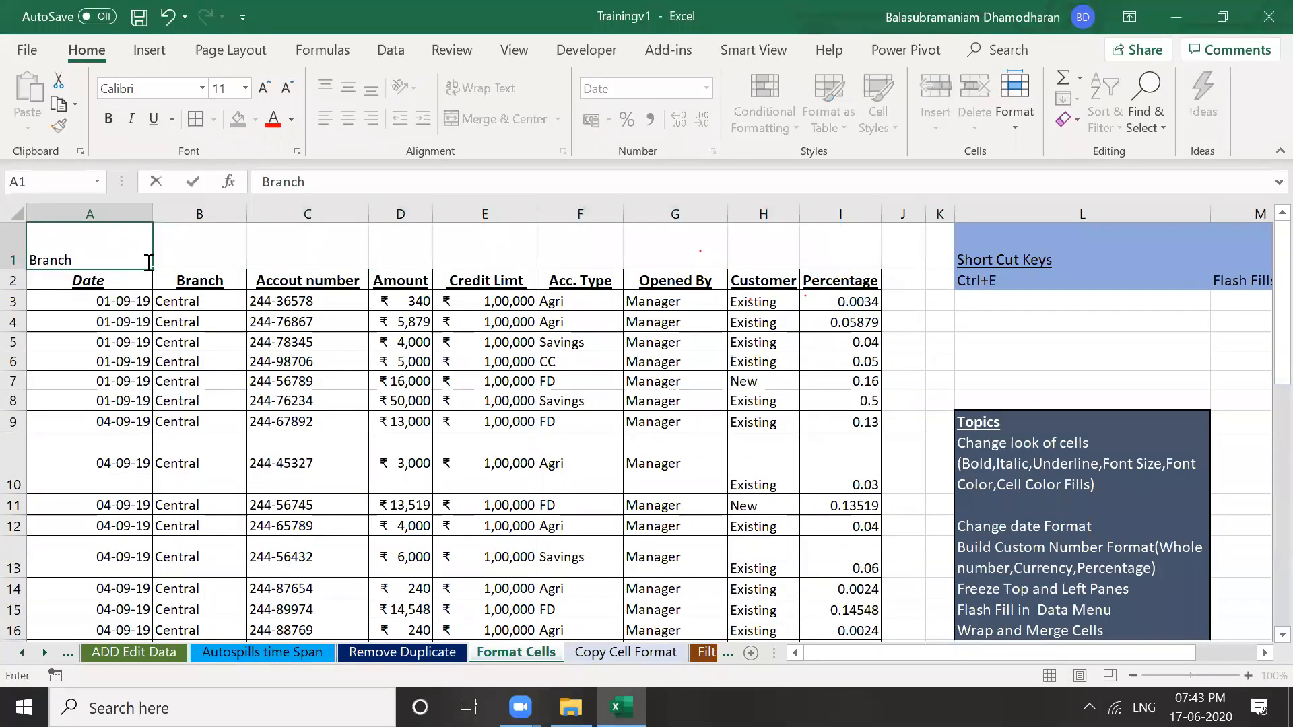
text( wise Deposit)
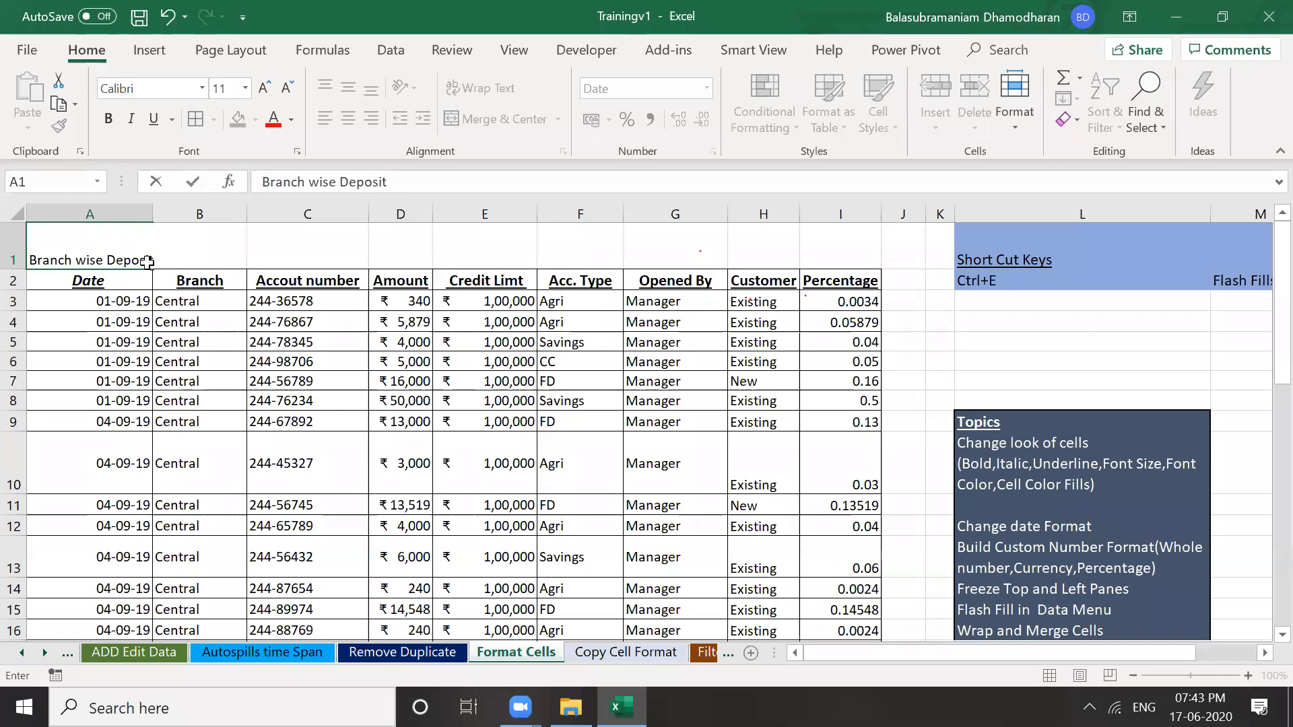
text(details)
click(349, 88)
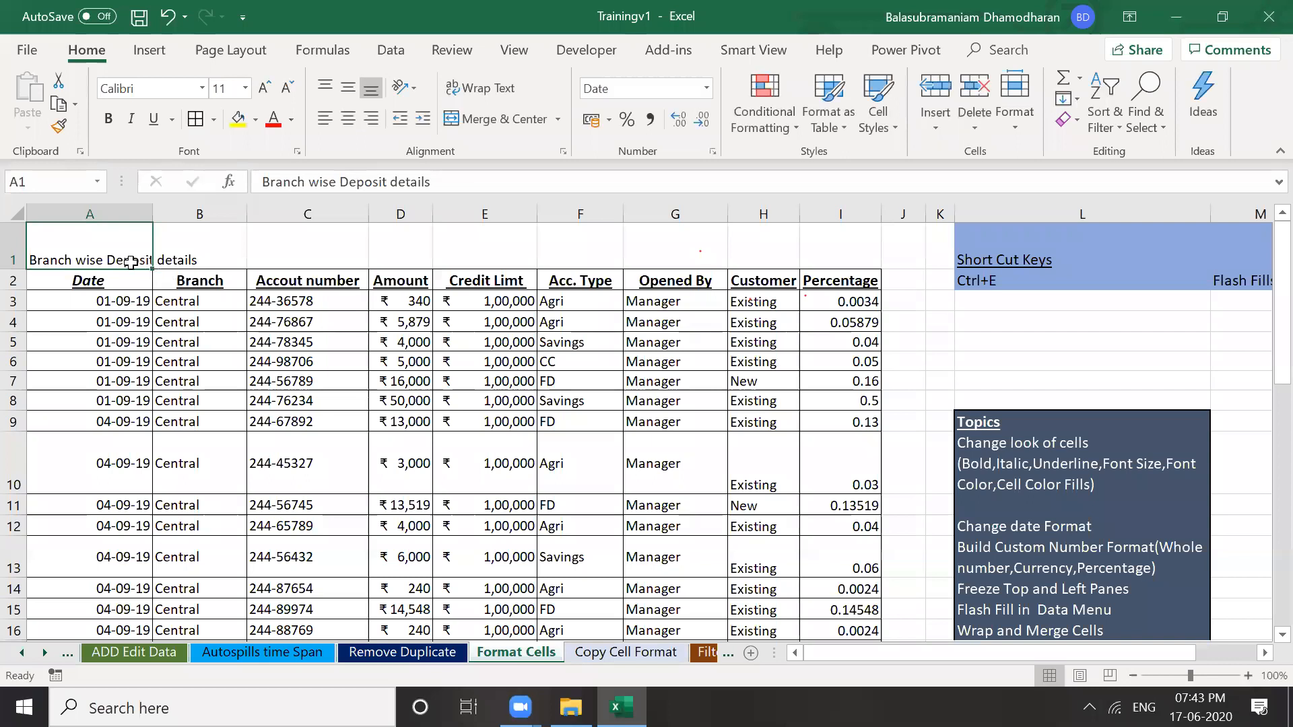
click(349, 87)
click(348, 118)
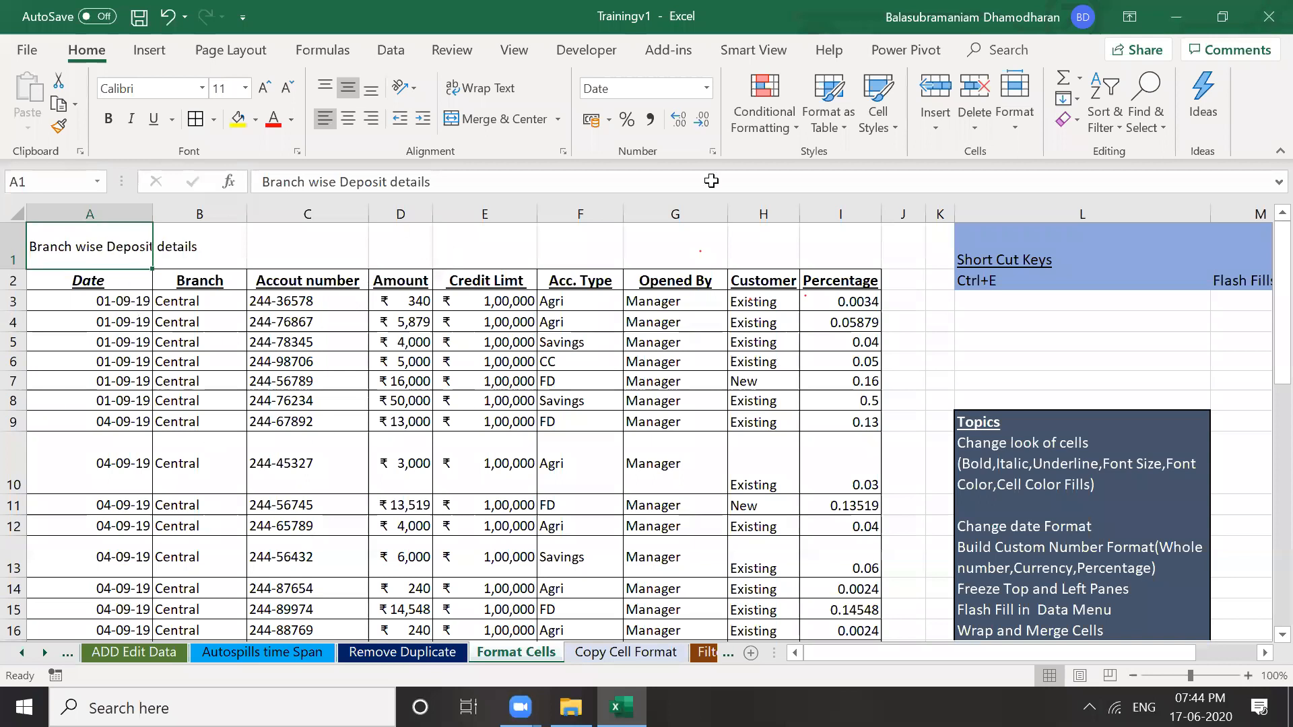
click(97, 385)
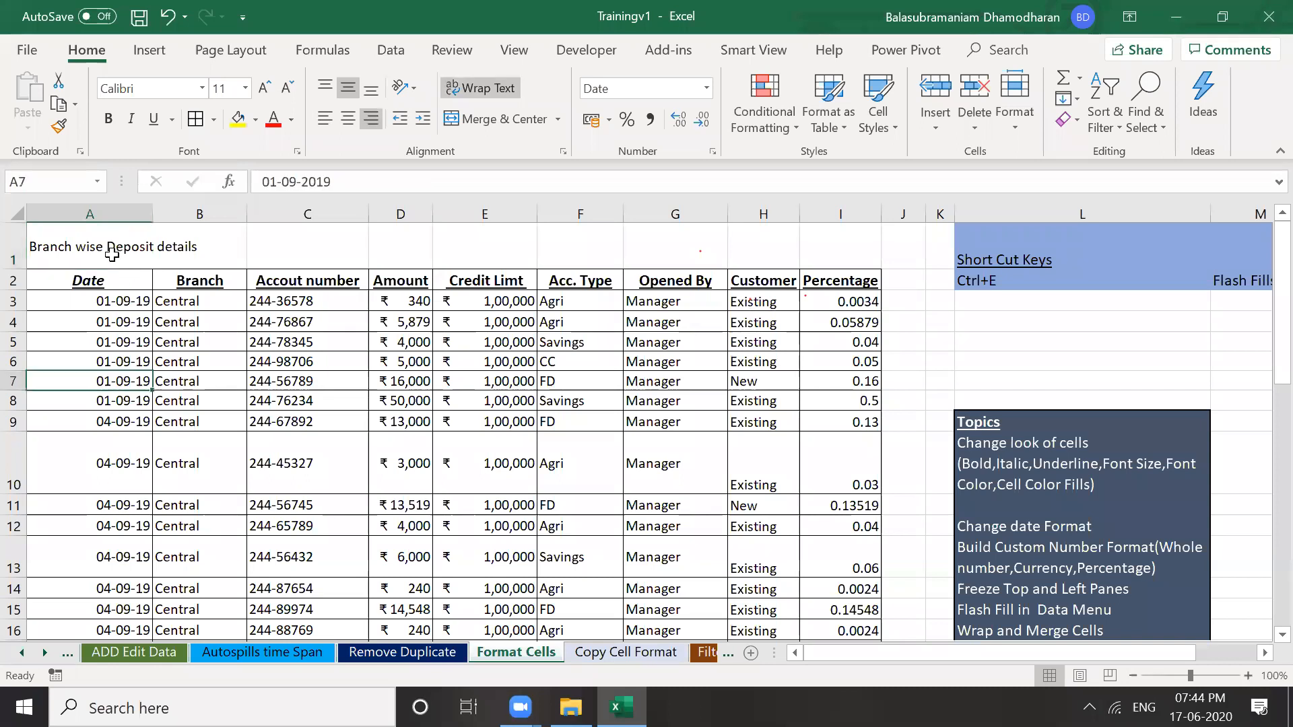
click(111, 255)
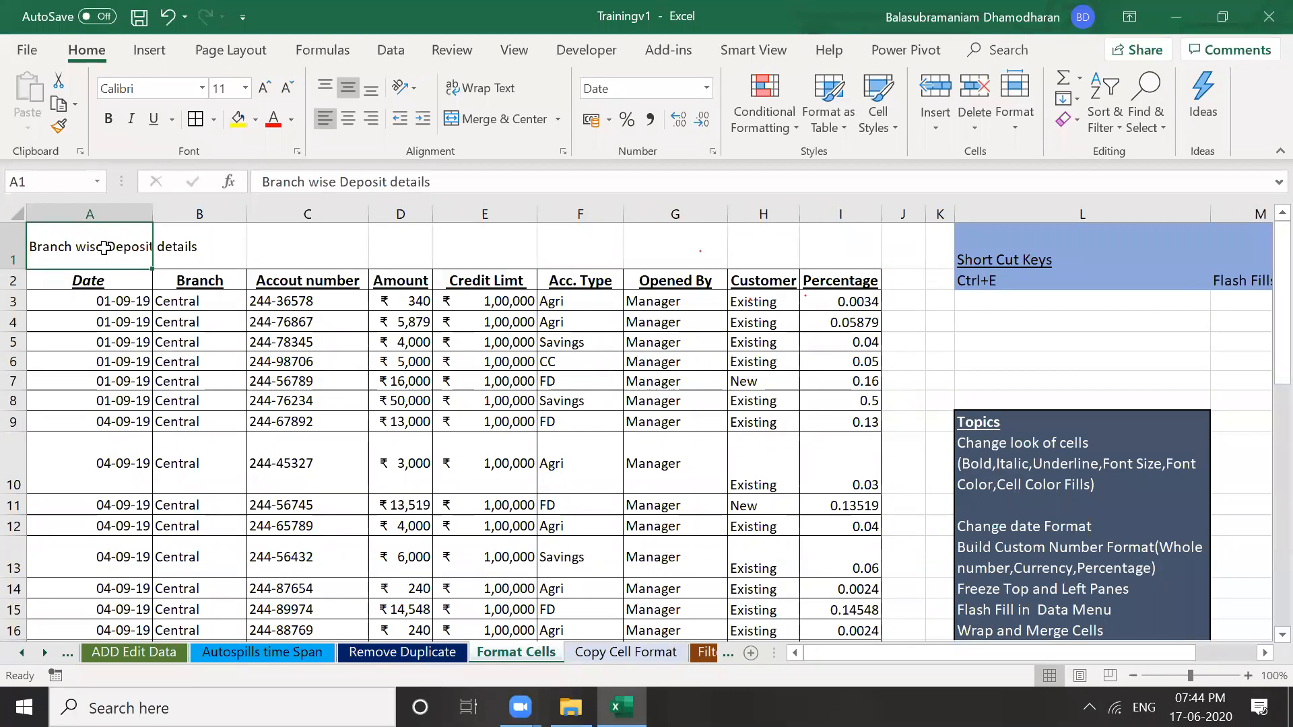
Merge and centre the 'Branch wise Deposit details' title across cells A1 to I1
key(shift+Right)
key(shift+Right)
key(shift+Right)
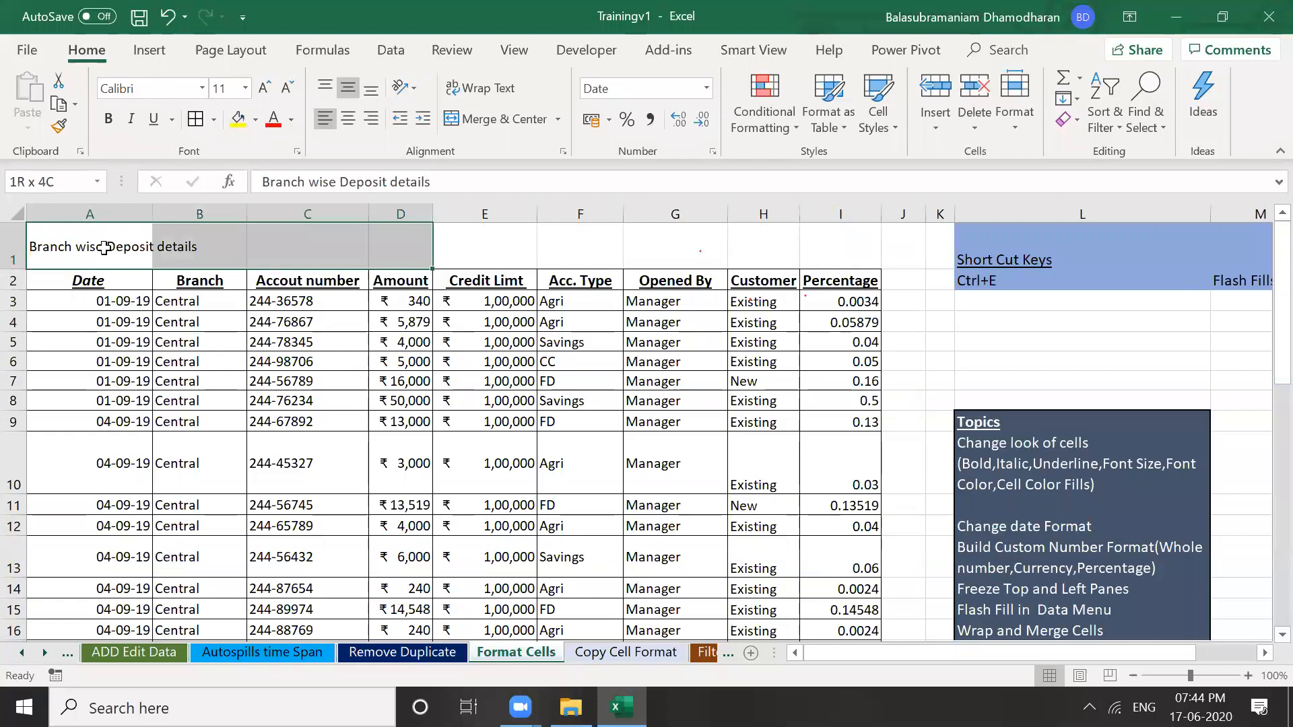
key(shift+Right)
key(shift+Right)
key(shift+Right)
key(shift+Right)
key(shift+Right)
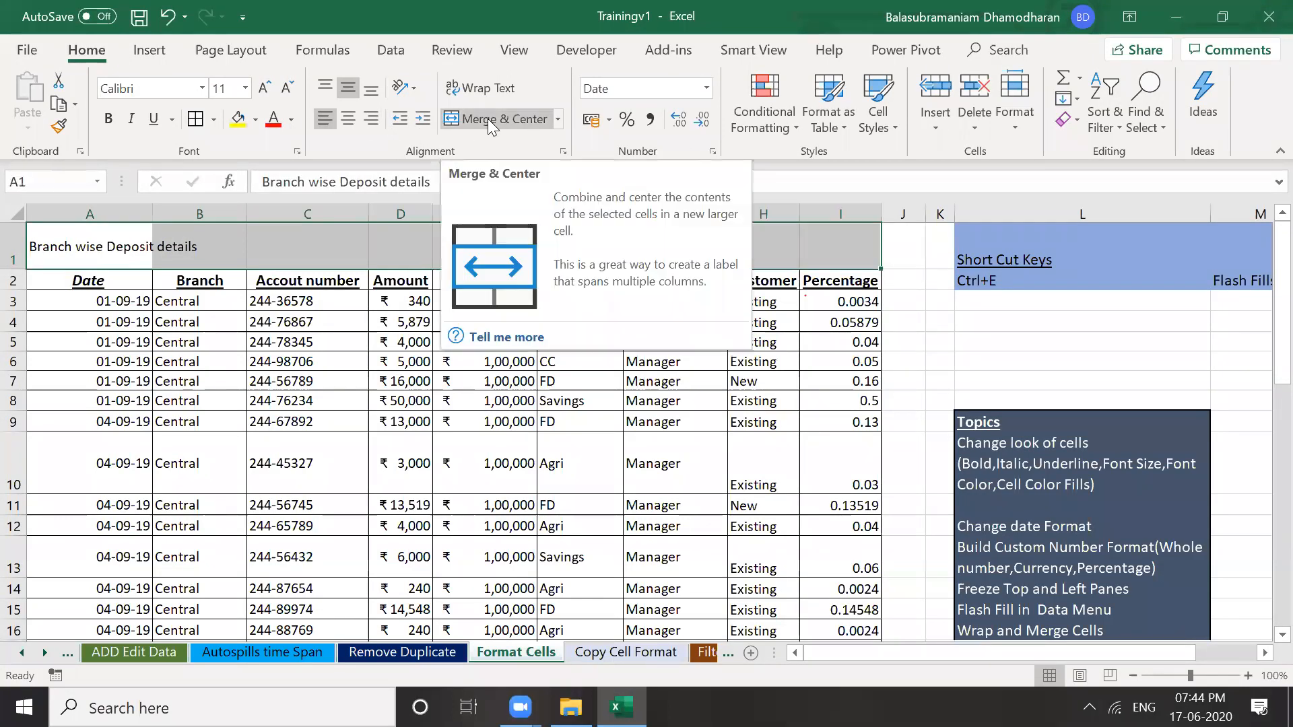
click(487, 119)
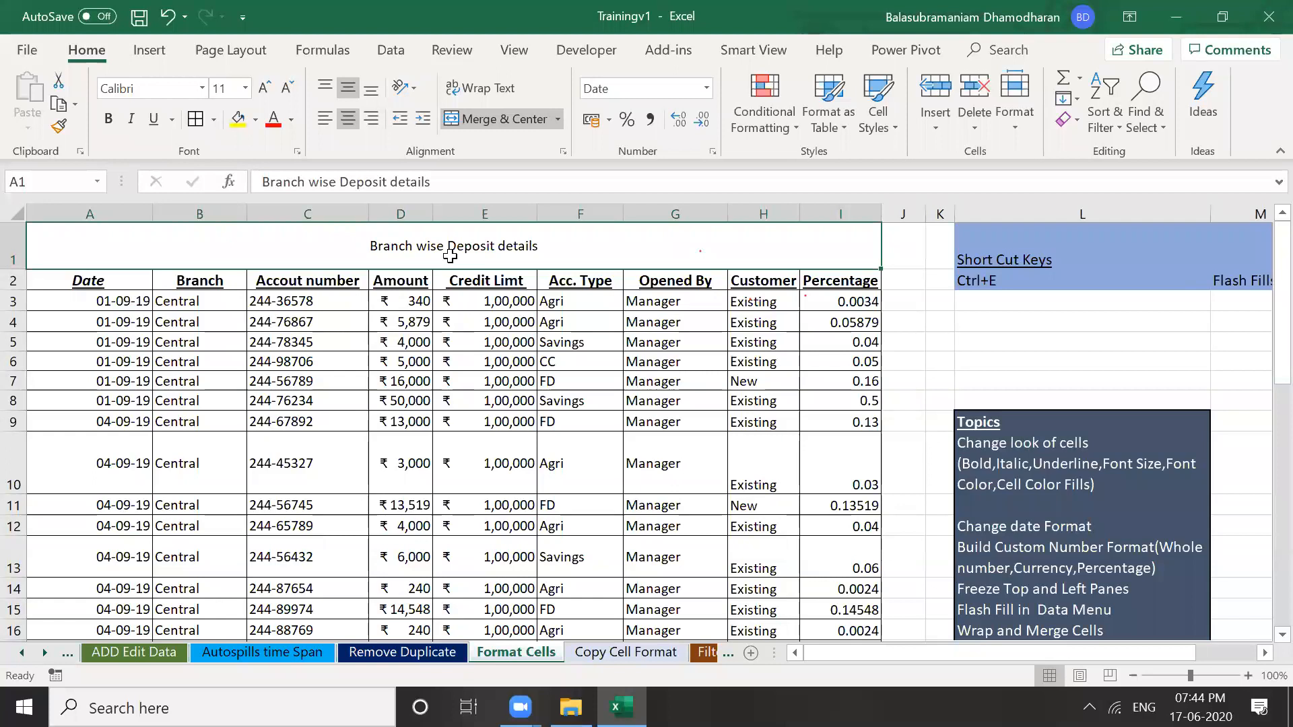
Give the merged title row a blue fill with white text
click(292, 119)
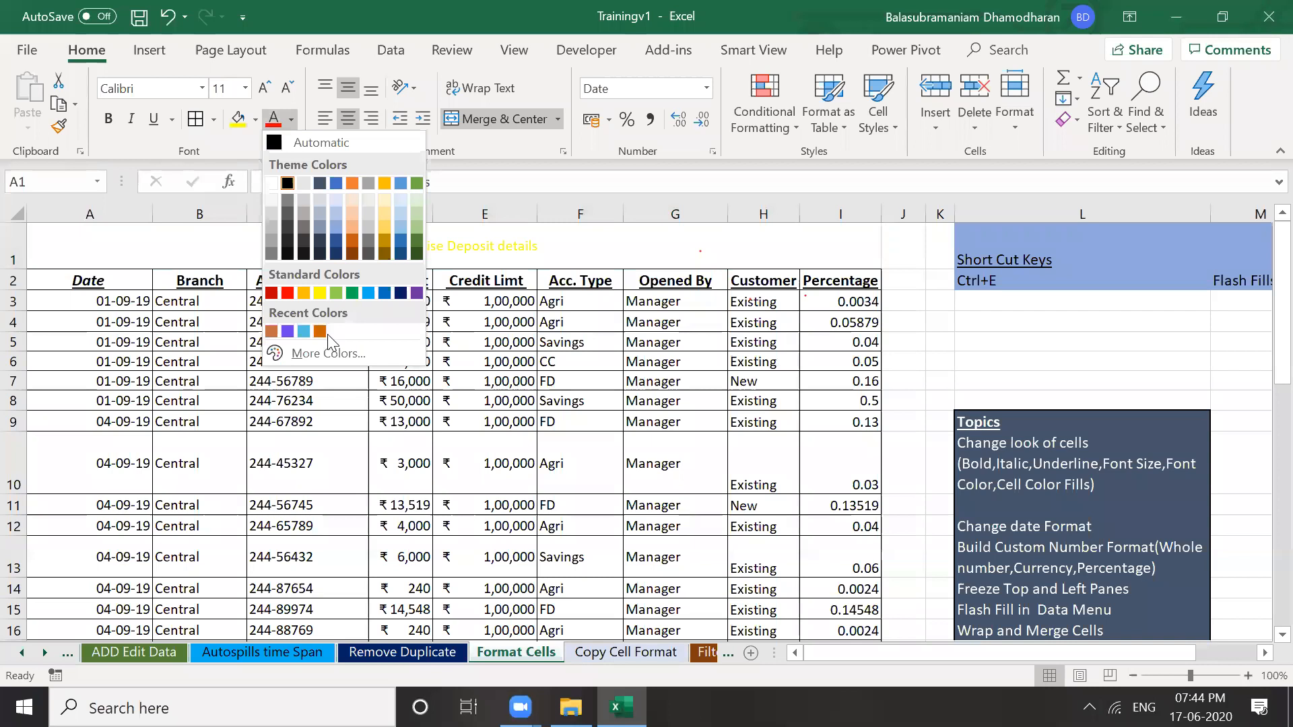
click(353, 183)
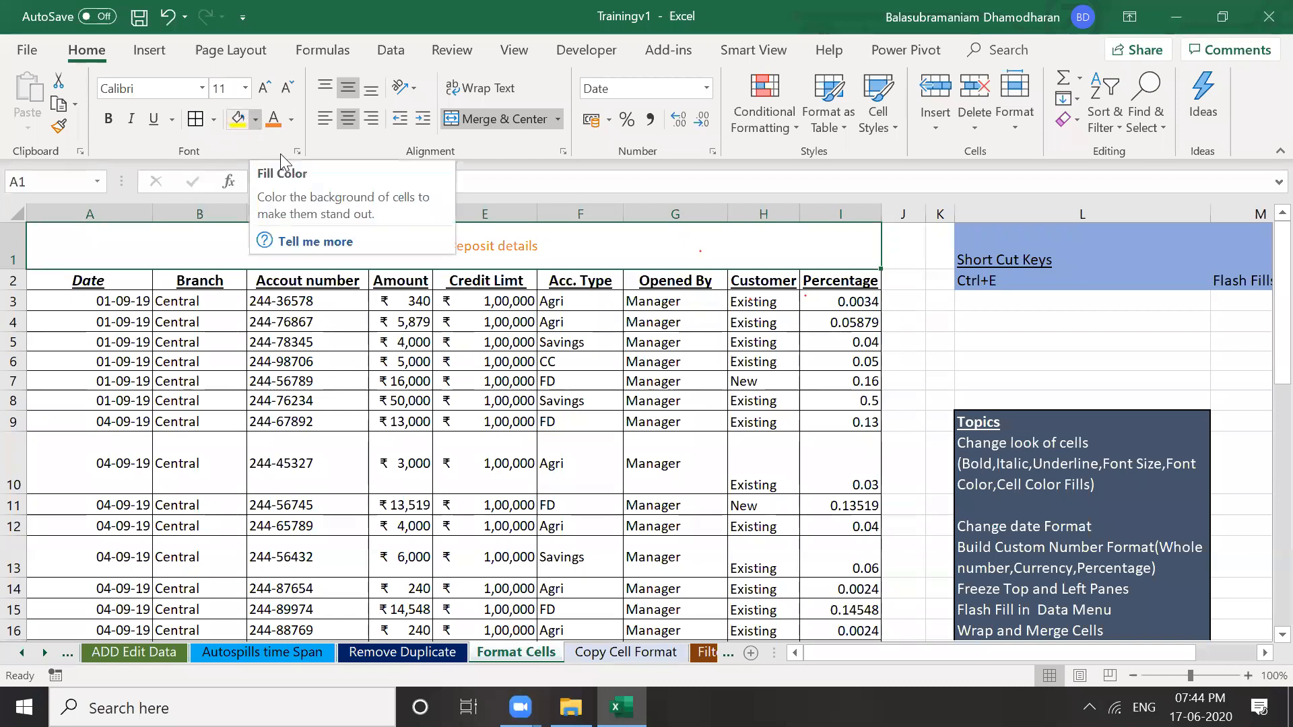
click(256, 119)
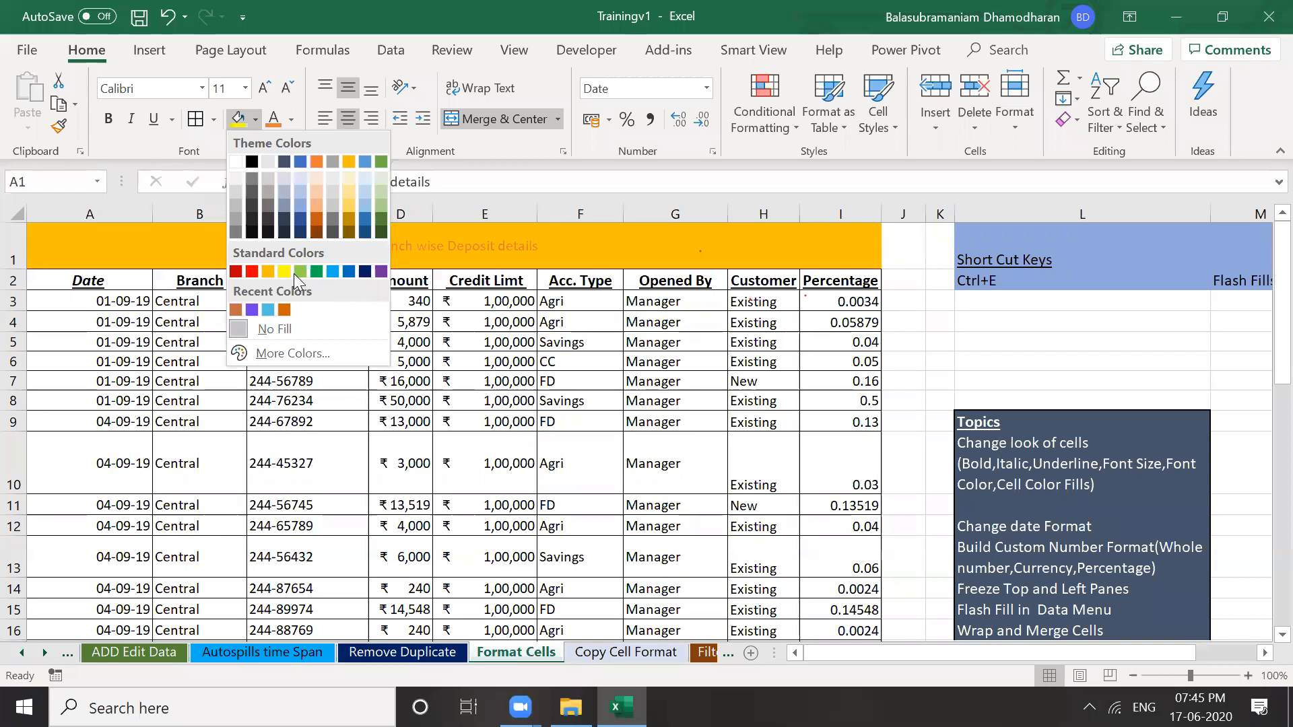
click(300, 161)
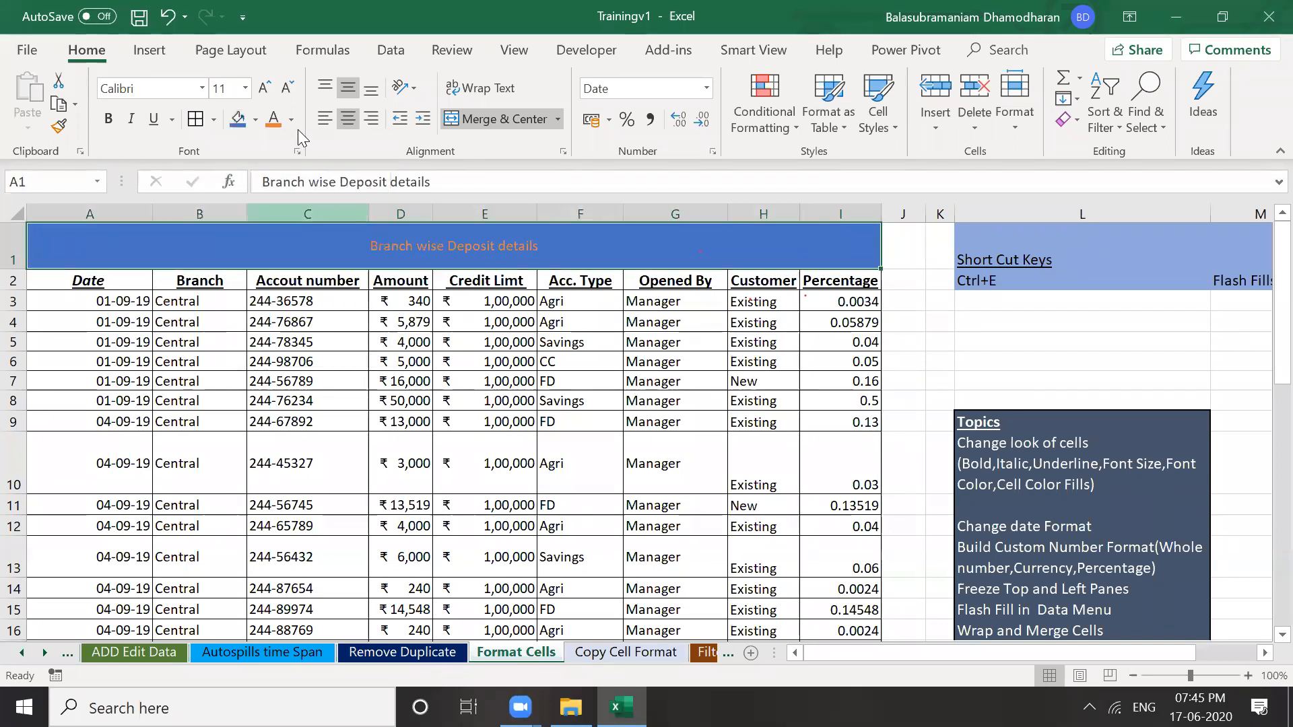
click(291, 119)
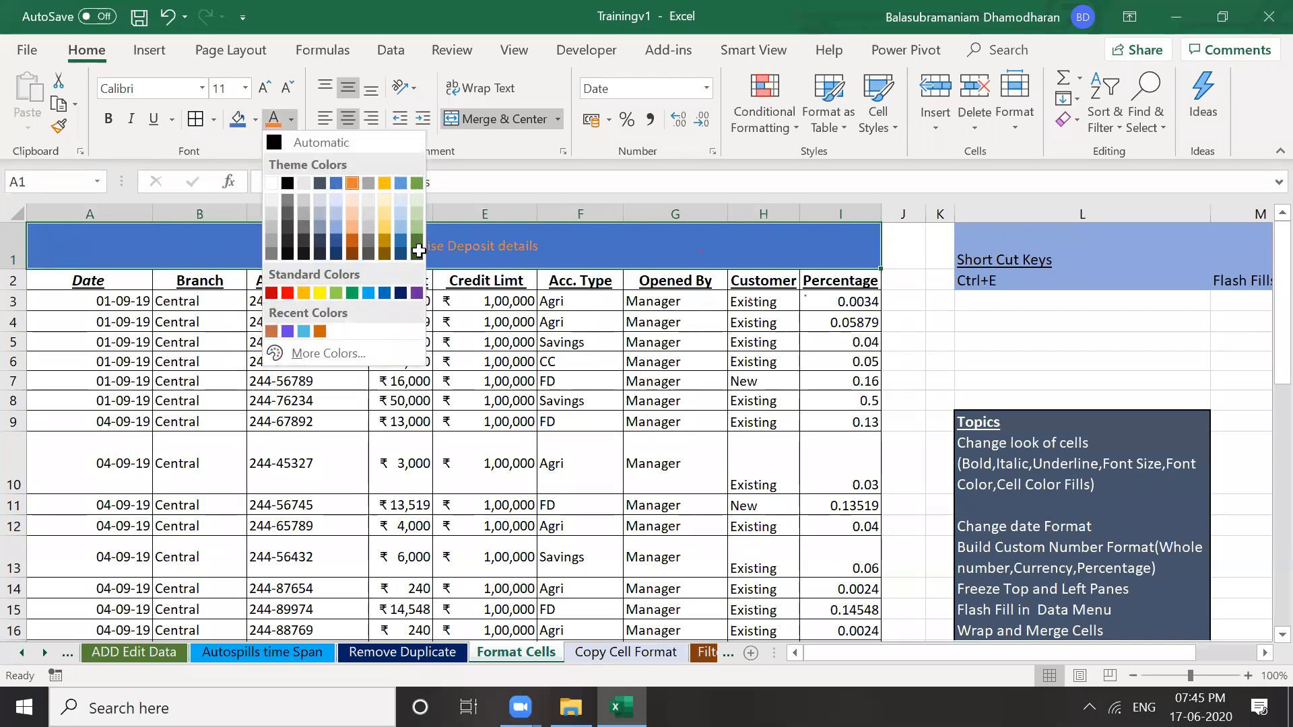
click(487, 281)
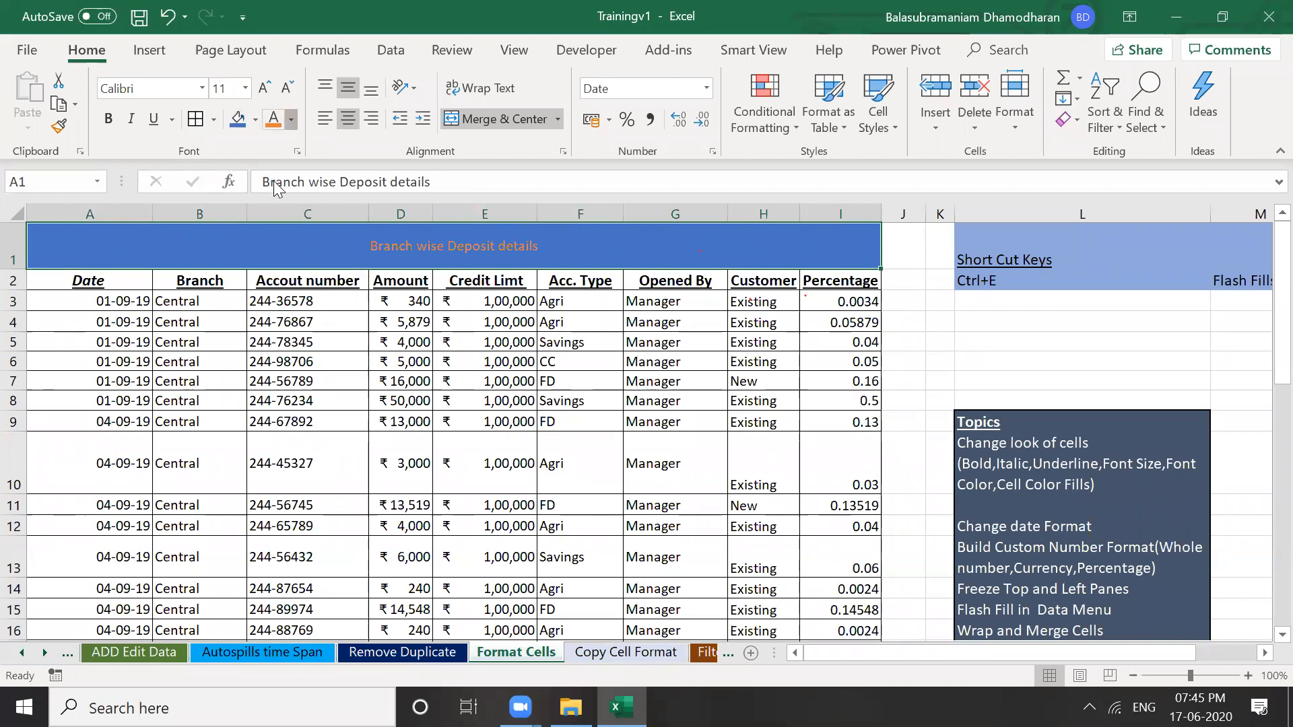
click(291, 119)
click(273, 181)
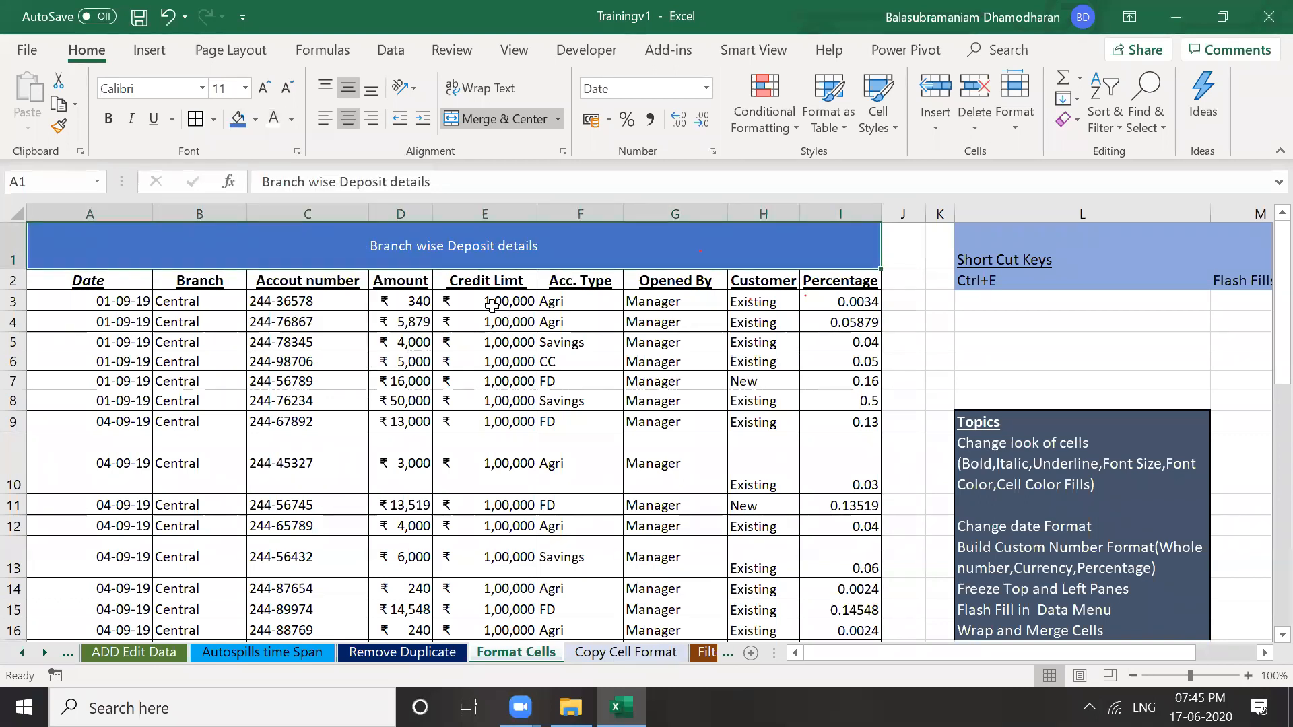
click(492, 304)
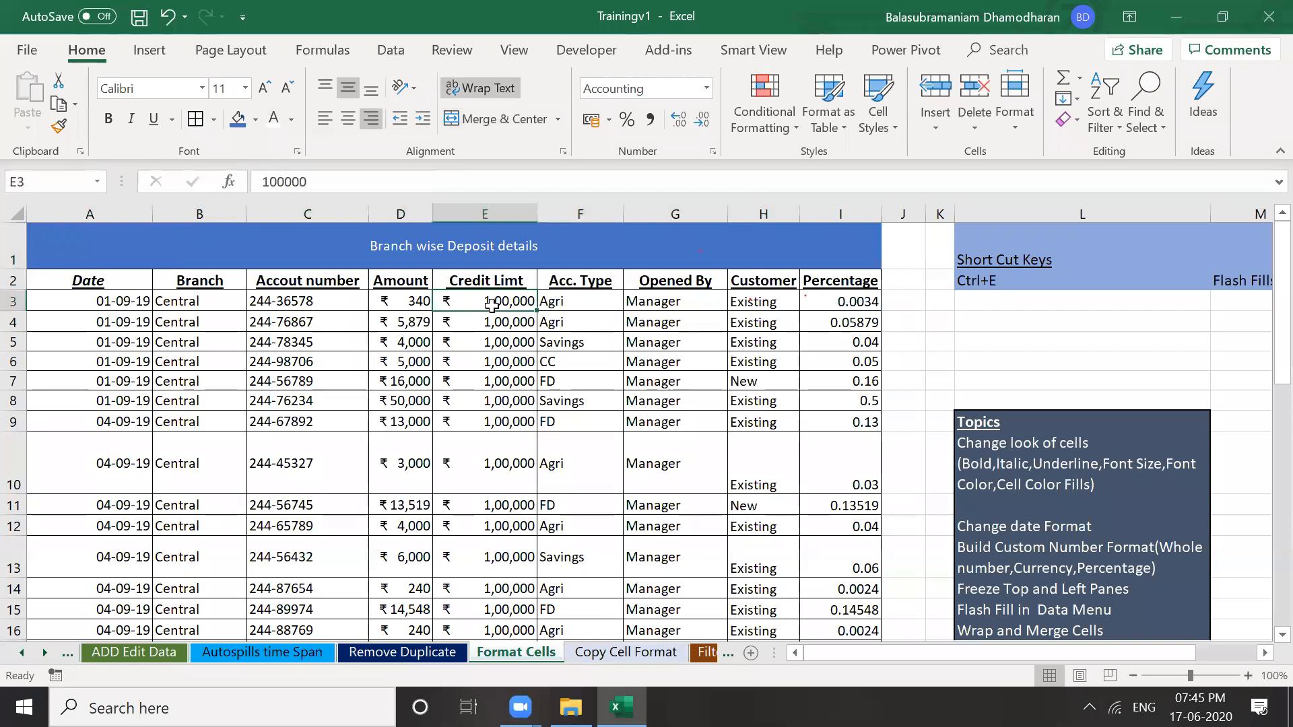
click(447, 236)
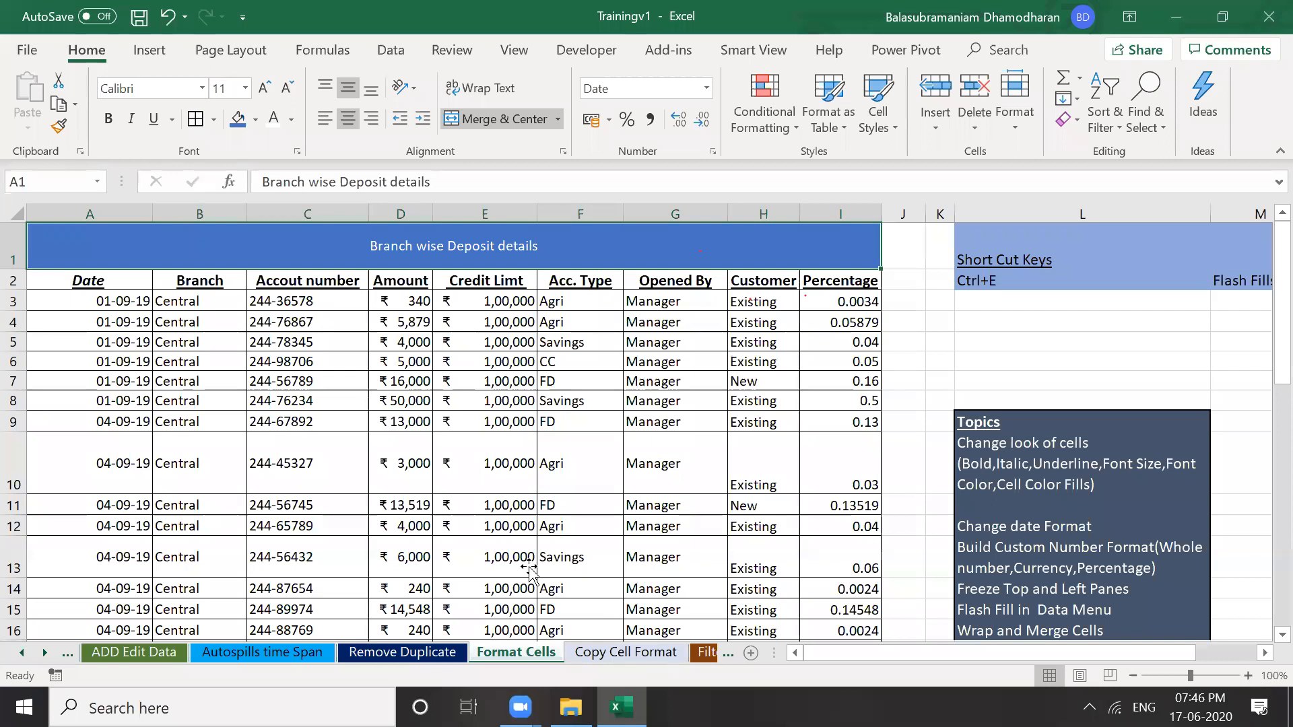
click(580, 464)
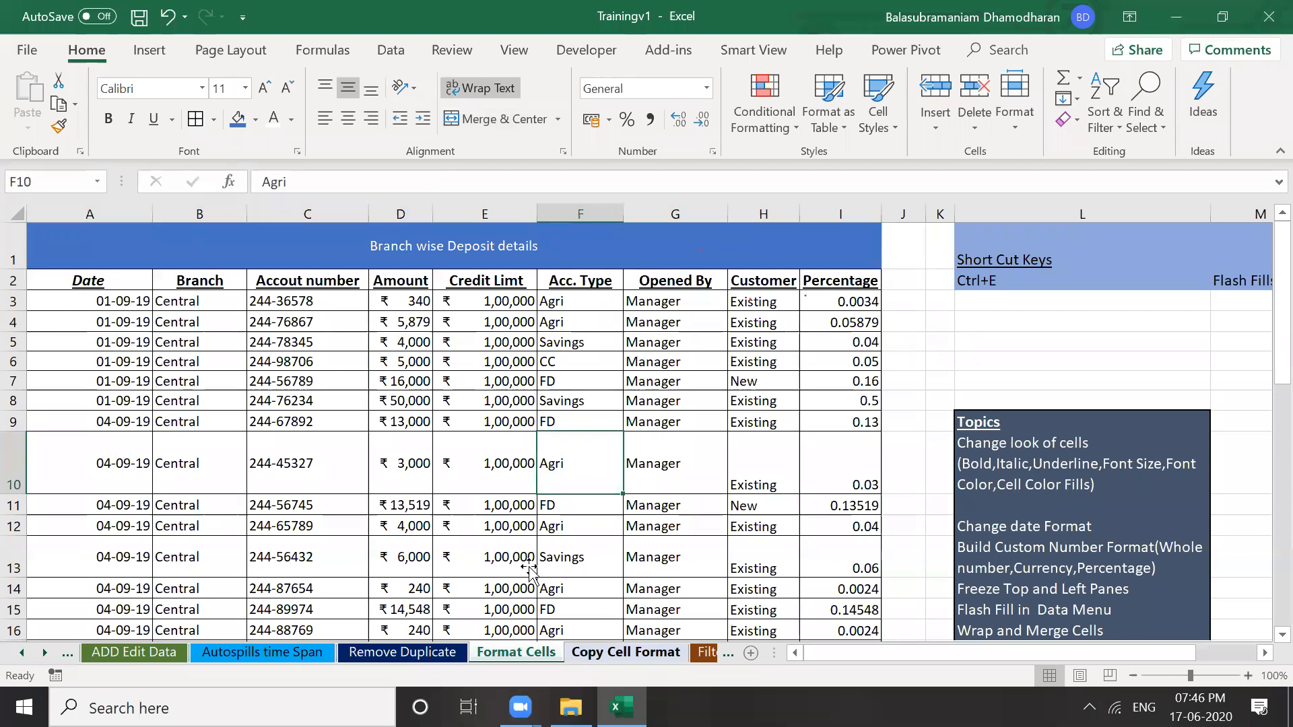
Move to the Copy Cell Format sheet, inspect cells D3 and I14, and select table B2:I15
key(ctrl+Page_Down)
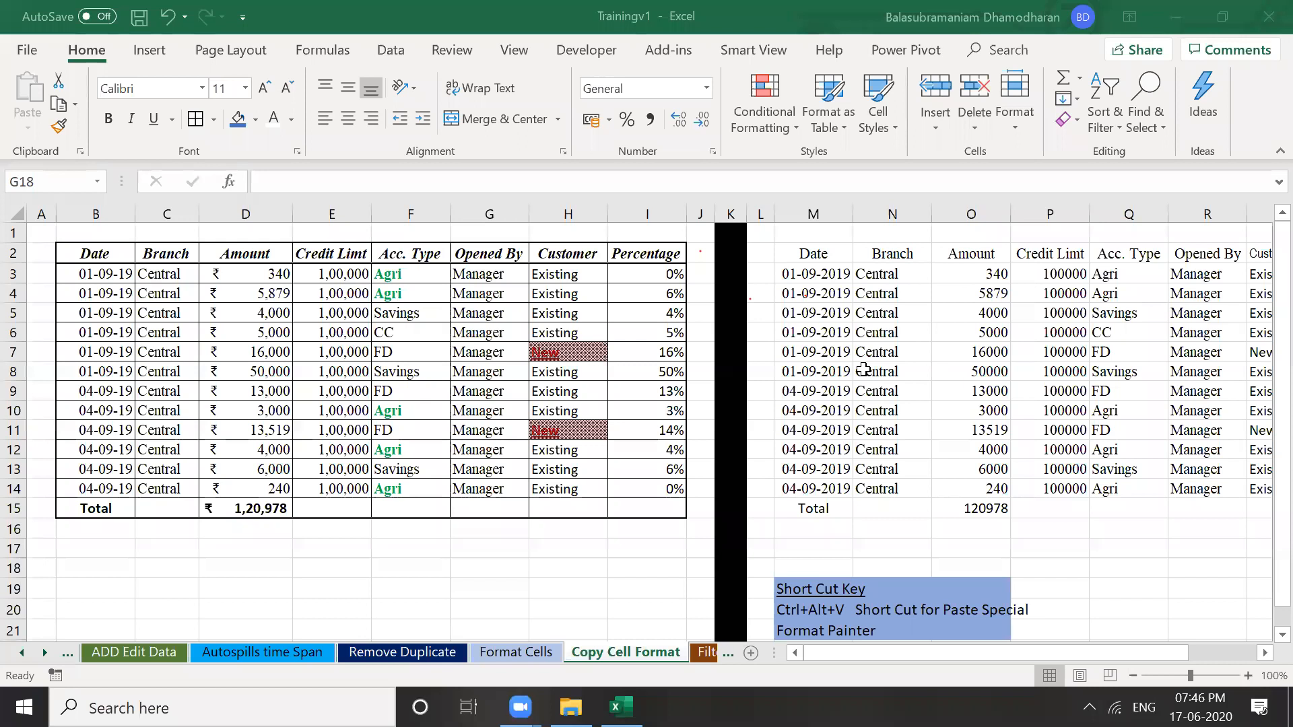
click(863, 369)
key(Right)
key(Right)
key(Right)
key(Right)
key(Right)
key(Right)
key(Right)
key(Left)
key(Left)
key(Left)
key(Left)
key(Left)
key(Left)
key(Left)
key(Left)
key(Left)
key(Left)
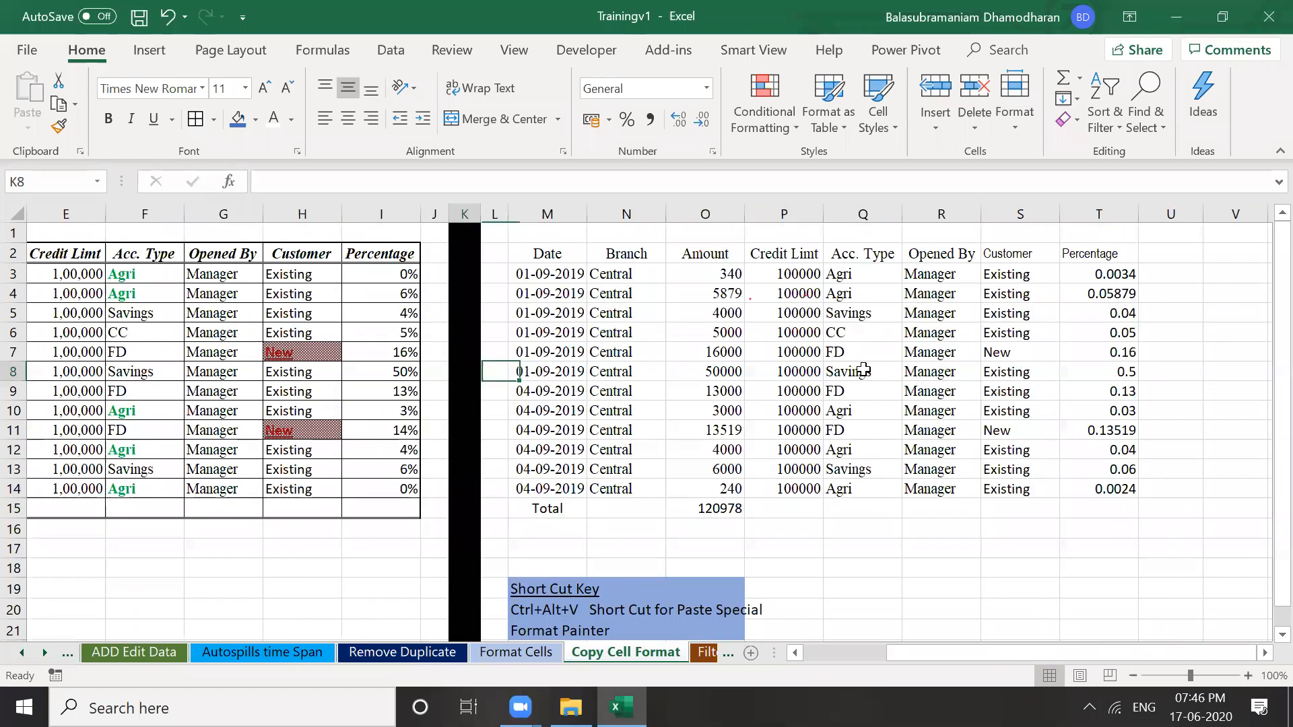
key(Left)
key(Left)
key(Left)
key(Left)
key(Left)
key(Left)
key(Left)
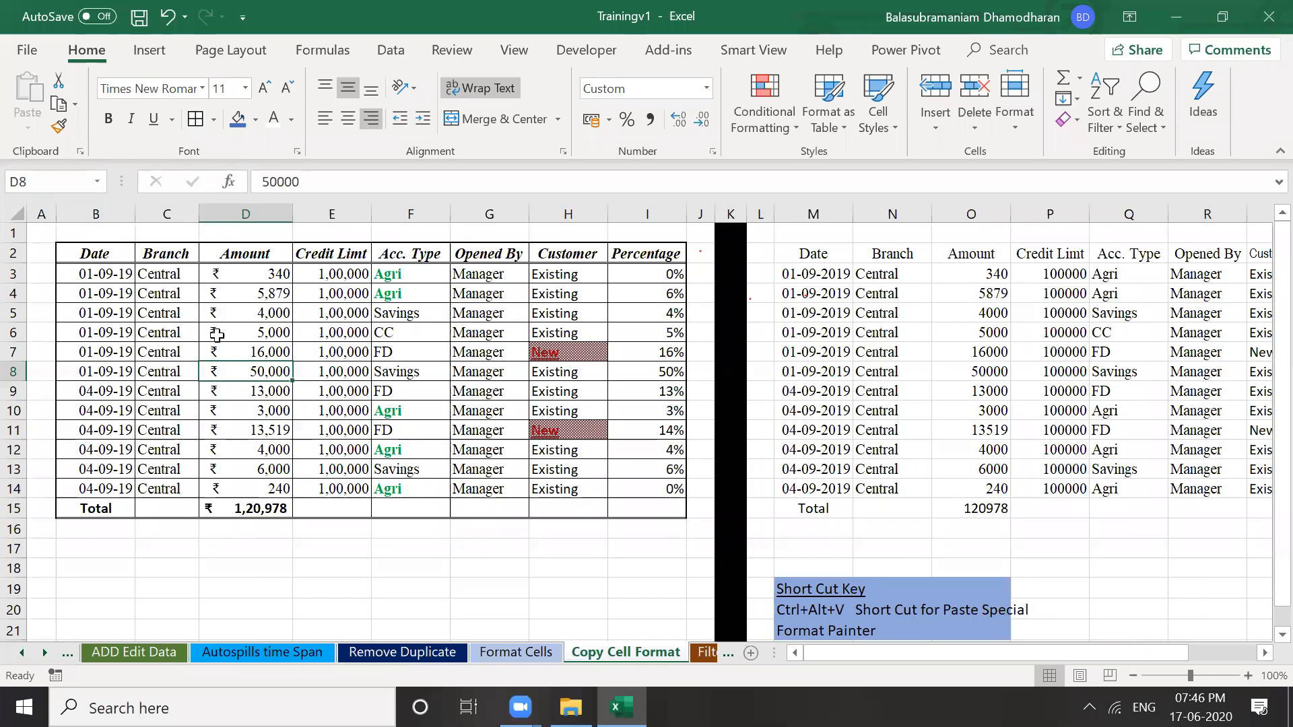
click(279, 274)
key(F2)
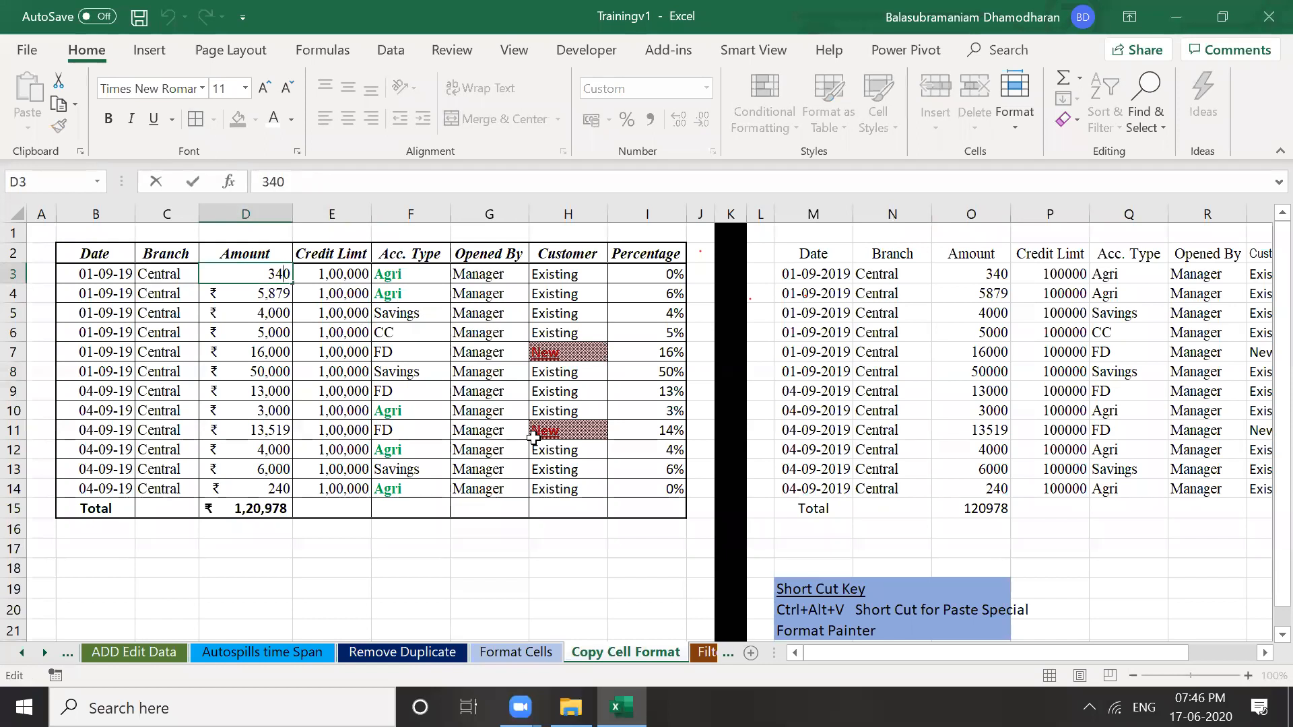
click(937, 483)
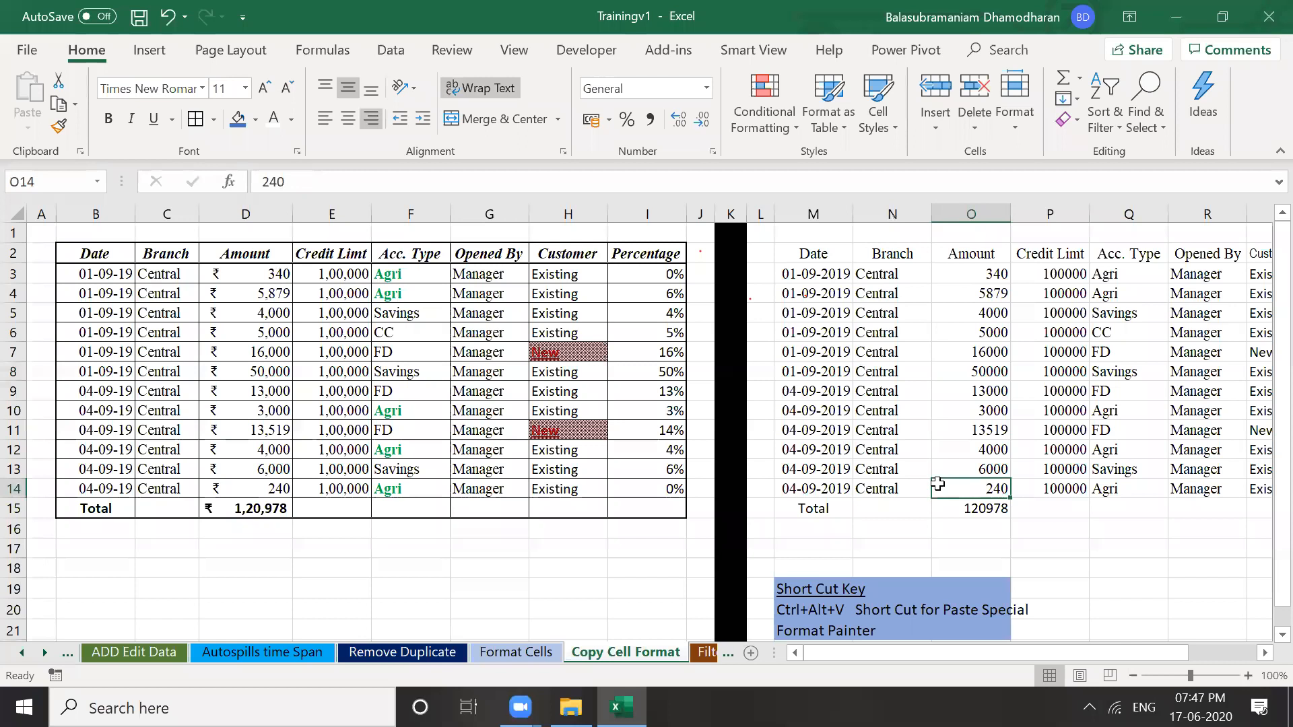
click(647, 493)
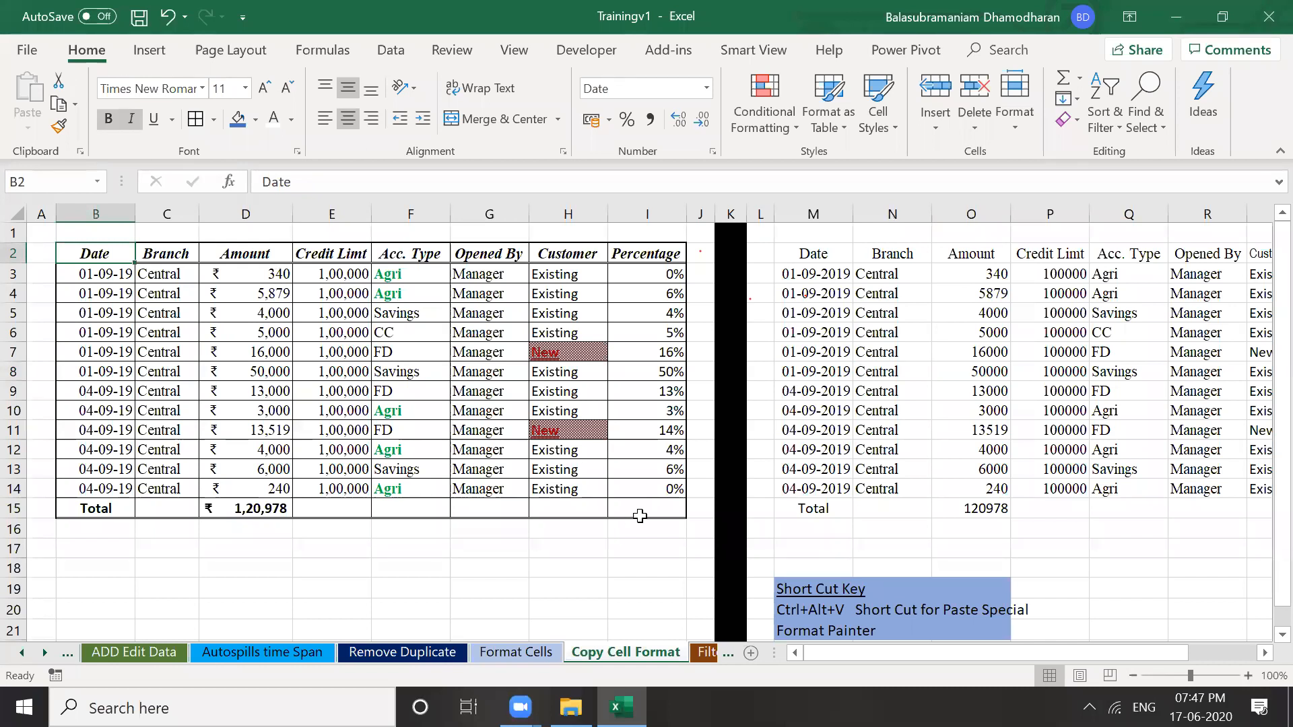
shift+click(642, 517)
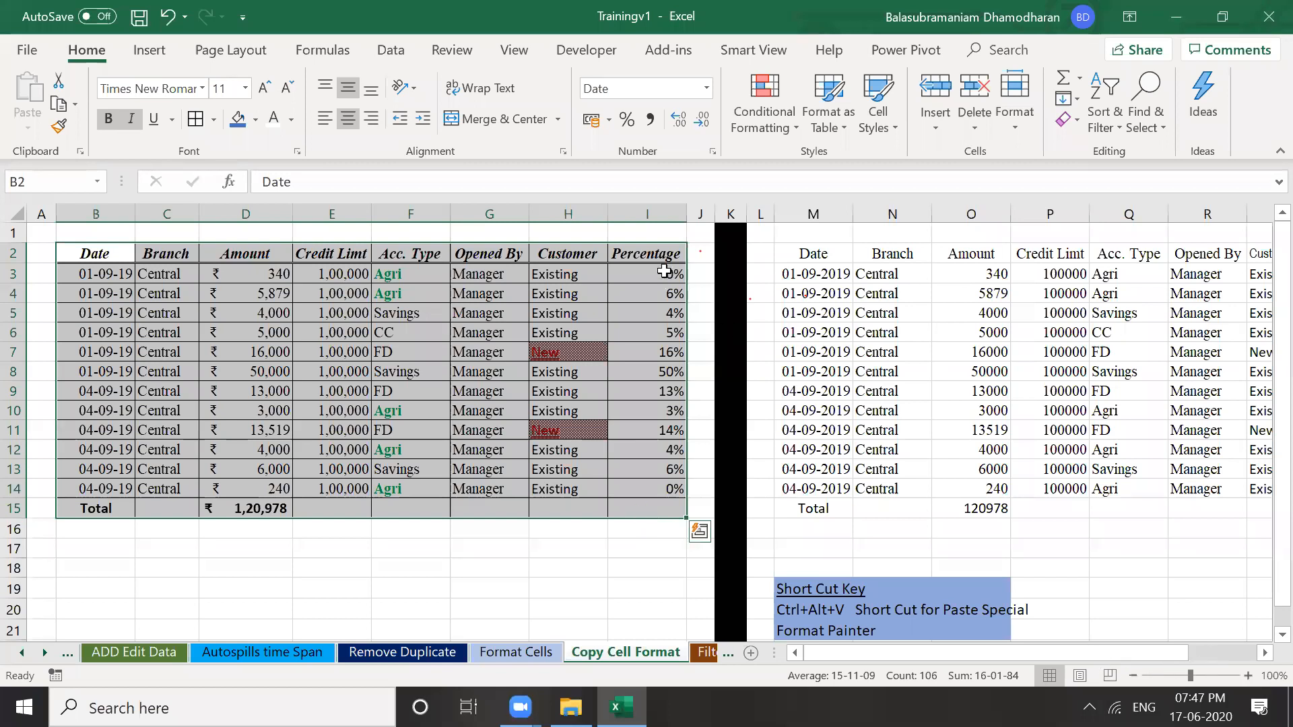
Copy the formatted table B2:I15 and bring up the Paste options with M2 as target
key(ctrl+c)
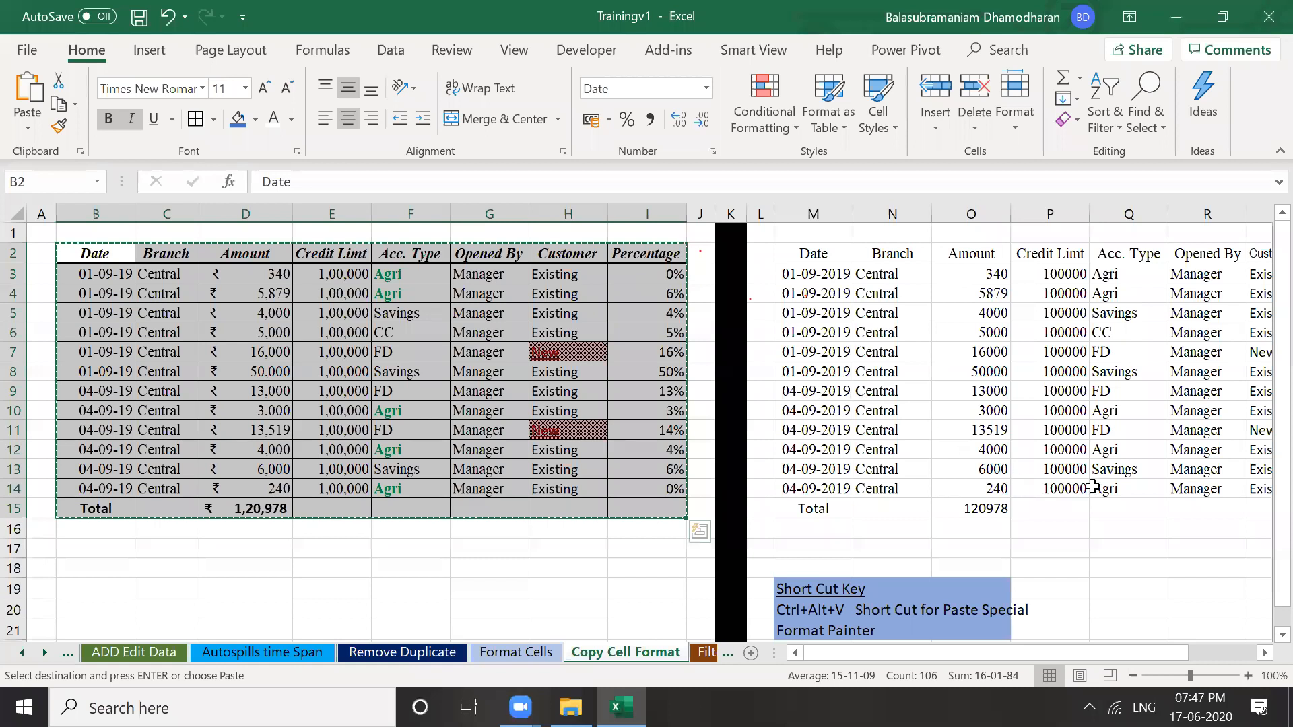
scroll(1165, 492, right, 3)
drag(640, 258, 1035, 489)
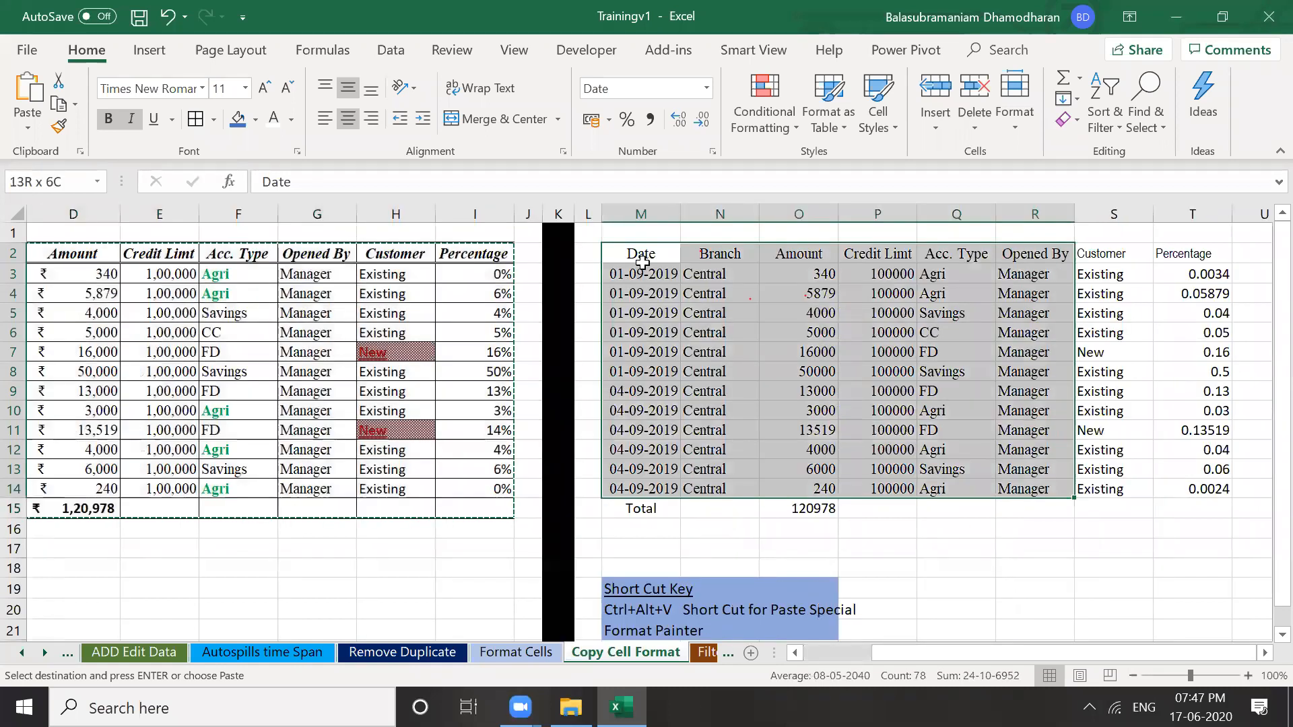
key(shift+Right)
key(shift+Right)
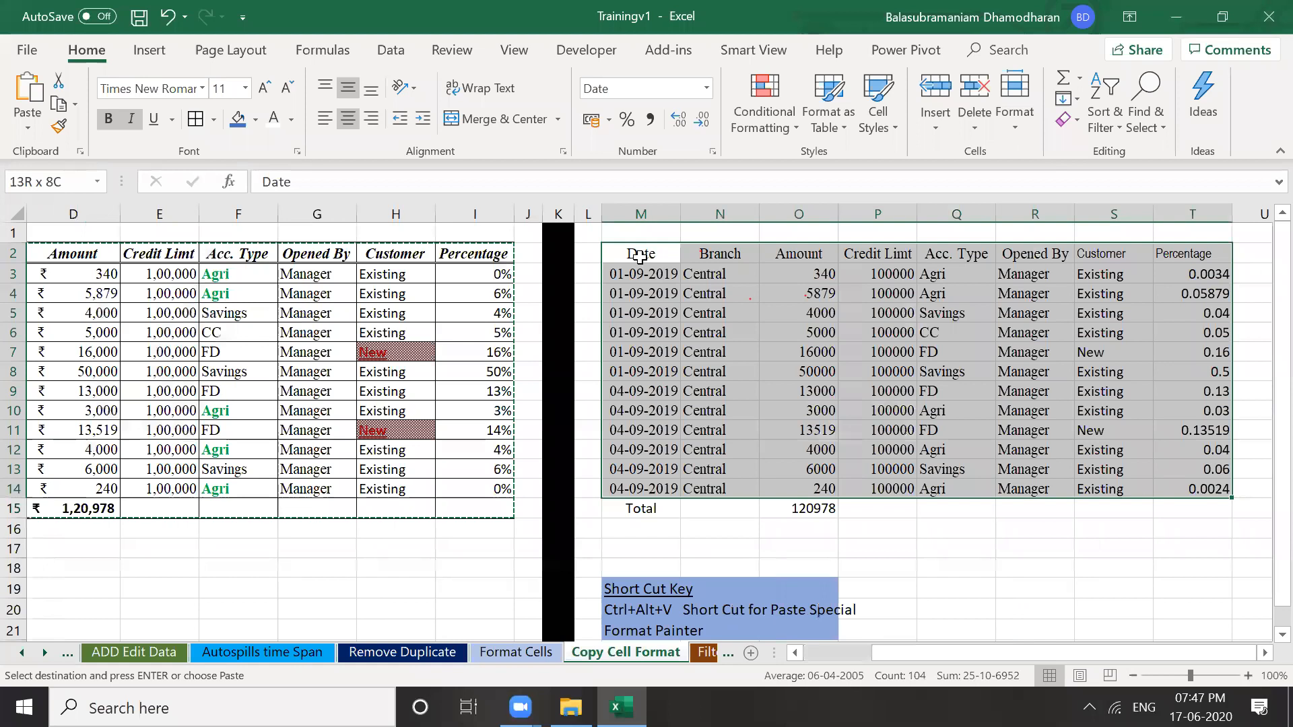
click(640, 255)
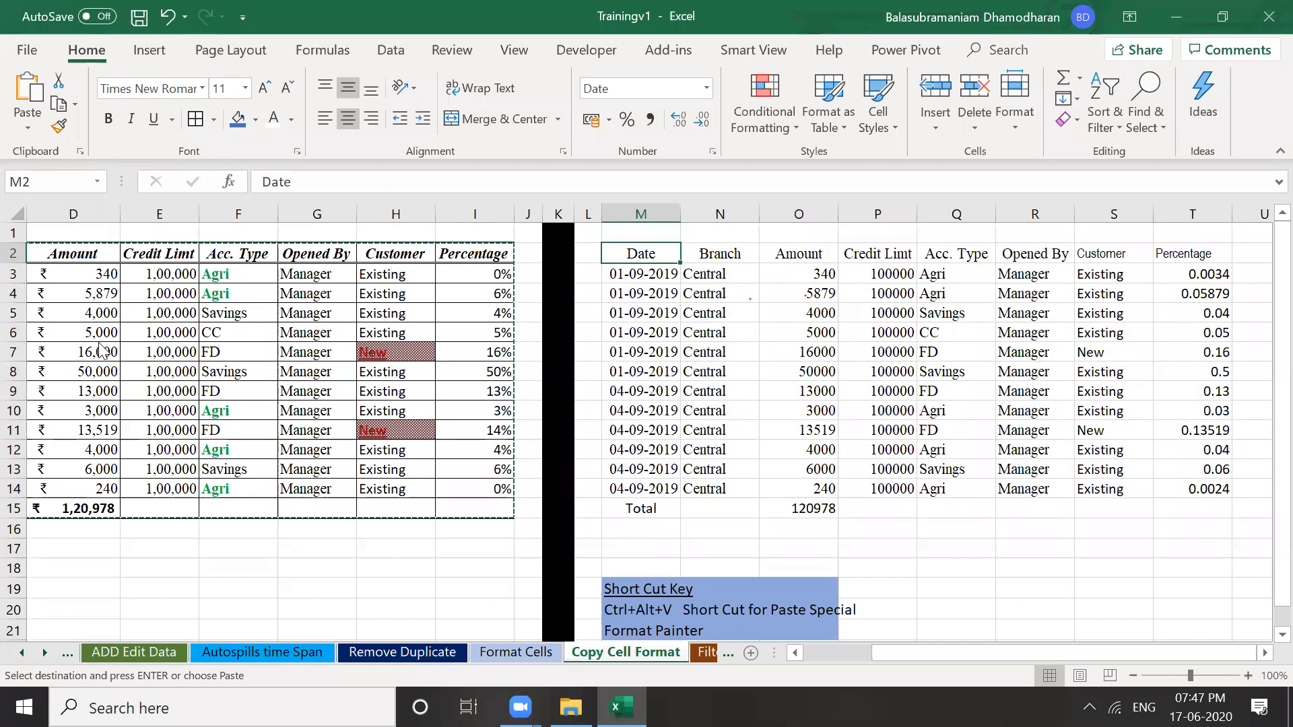
key(alt+h)
key(v)
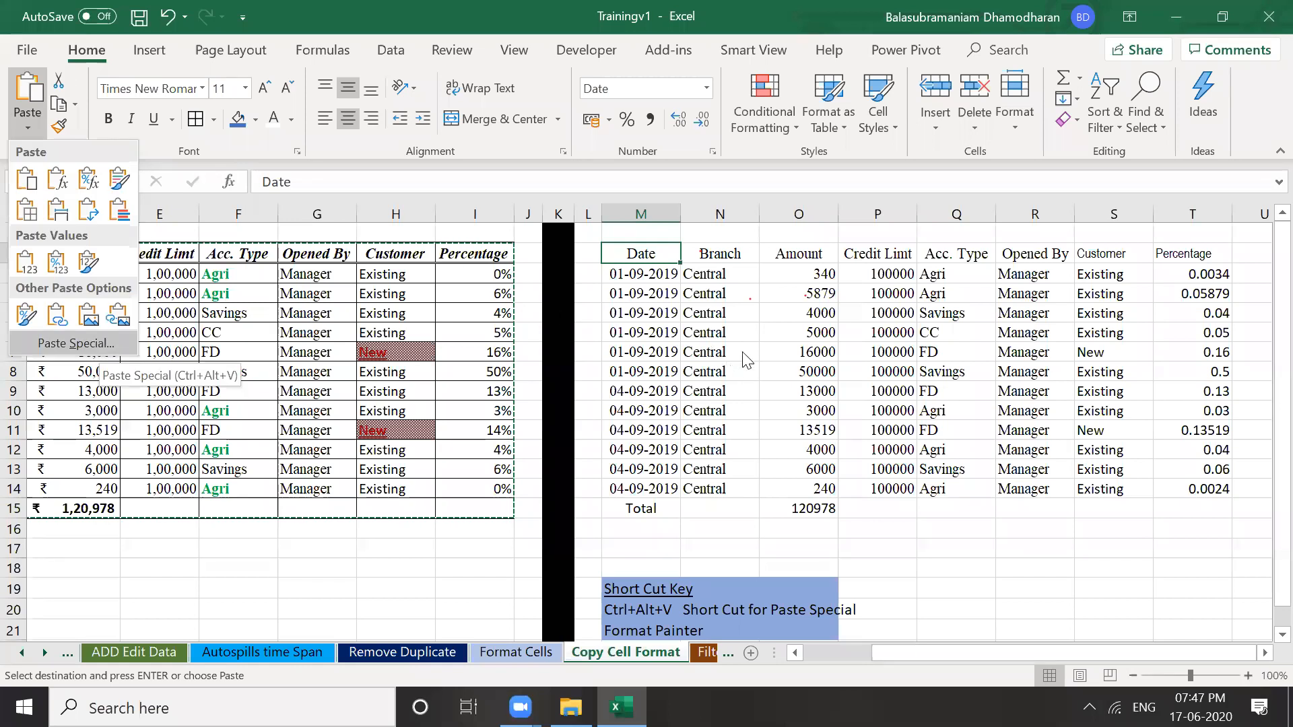
Paste Special only the formats onto the plain table starting at M2
key(Return)
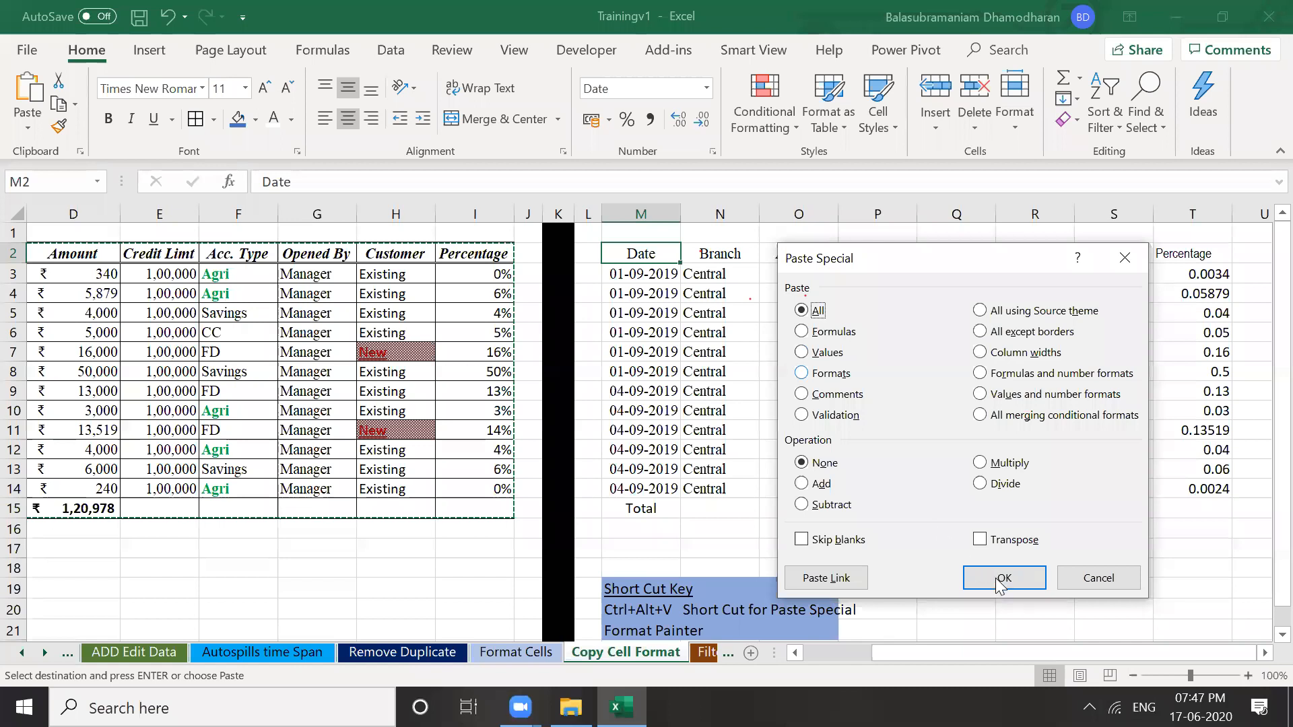
key(t)
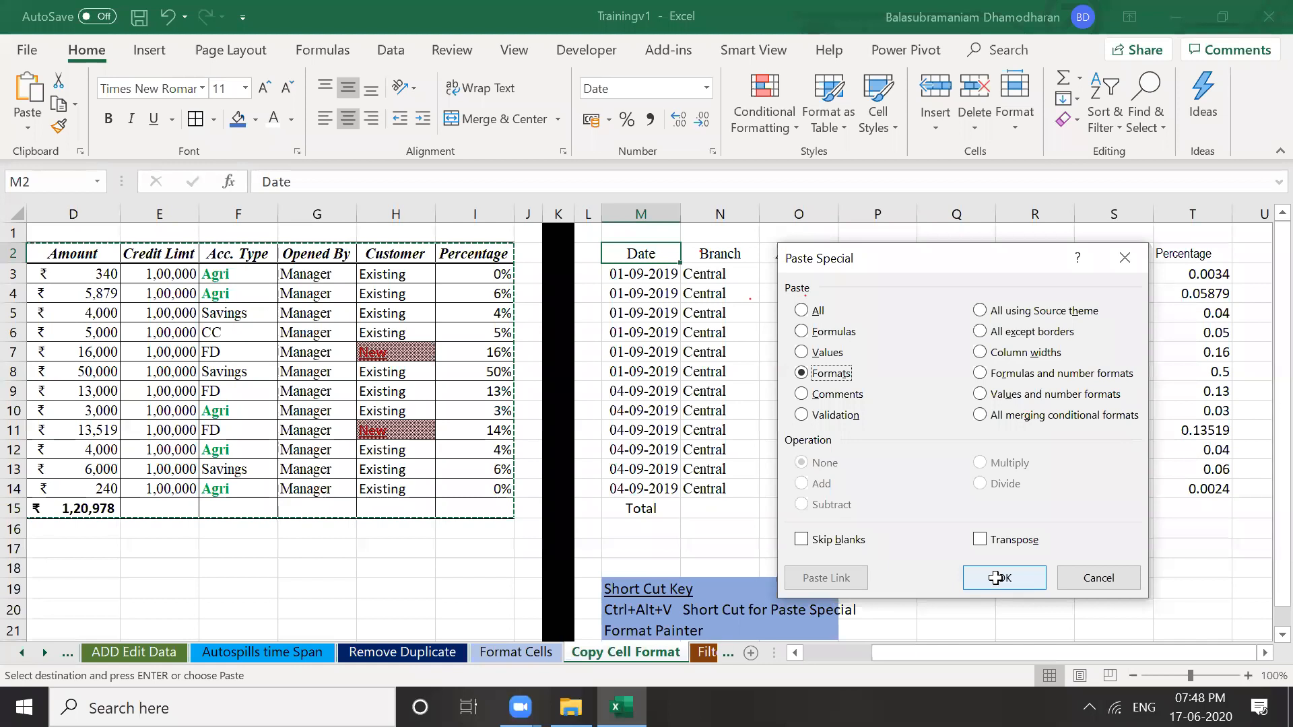
click(995, 578)
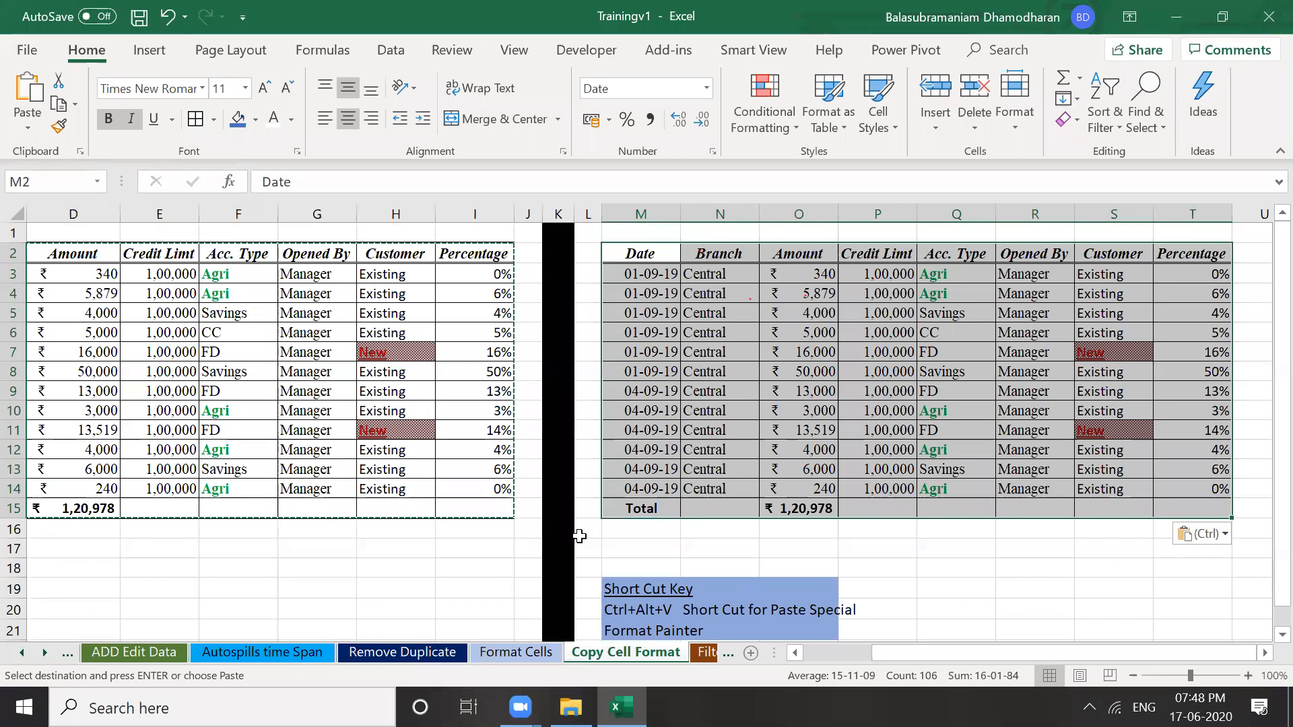
click(426, 475)
click(675, 469)
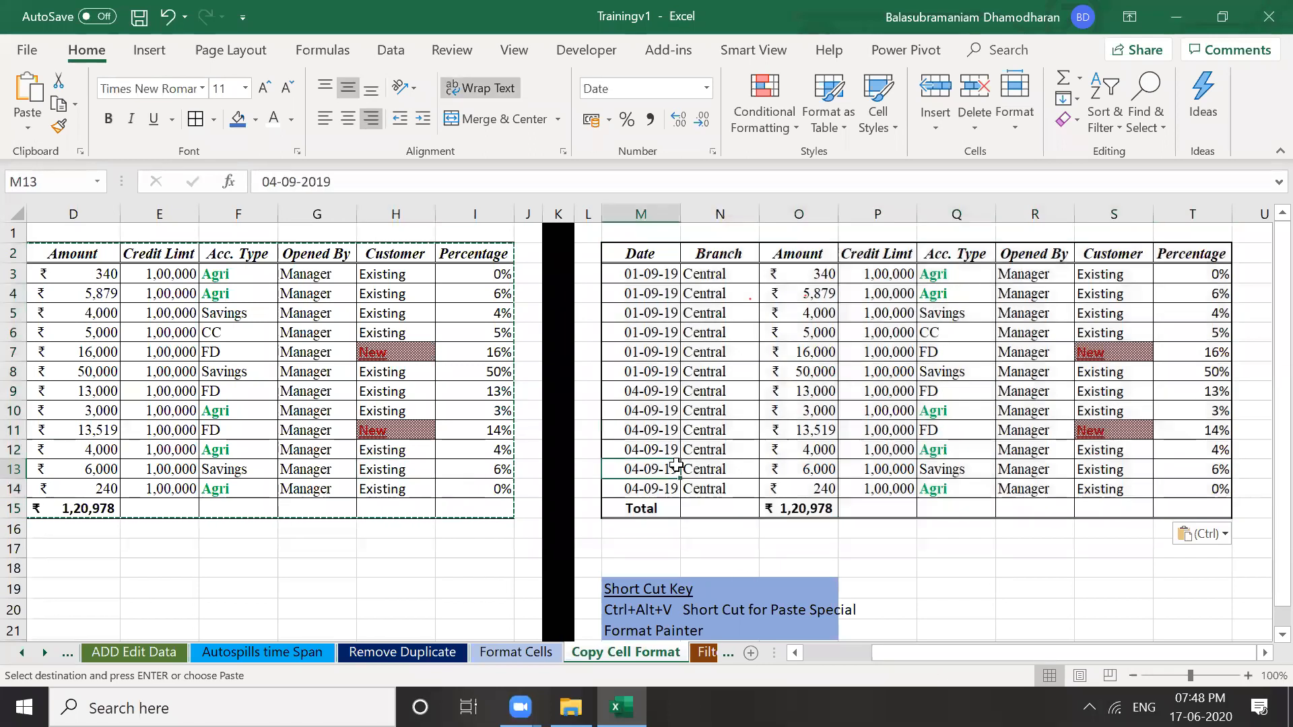
click(686, 410)
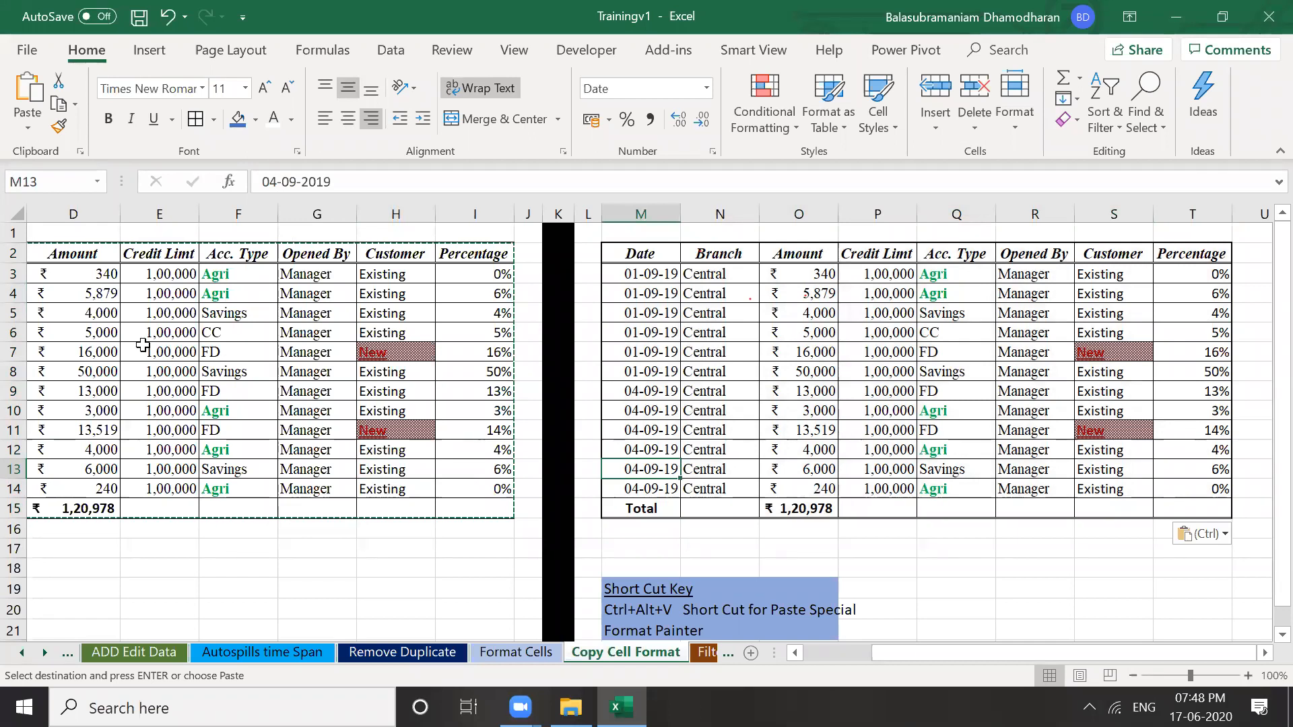
click(621, 385)
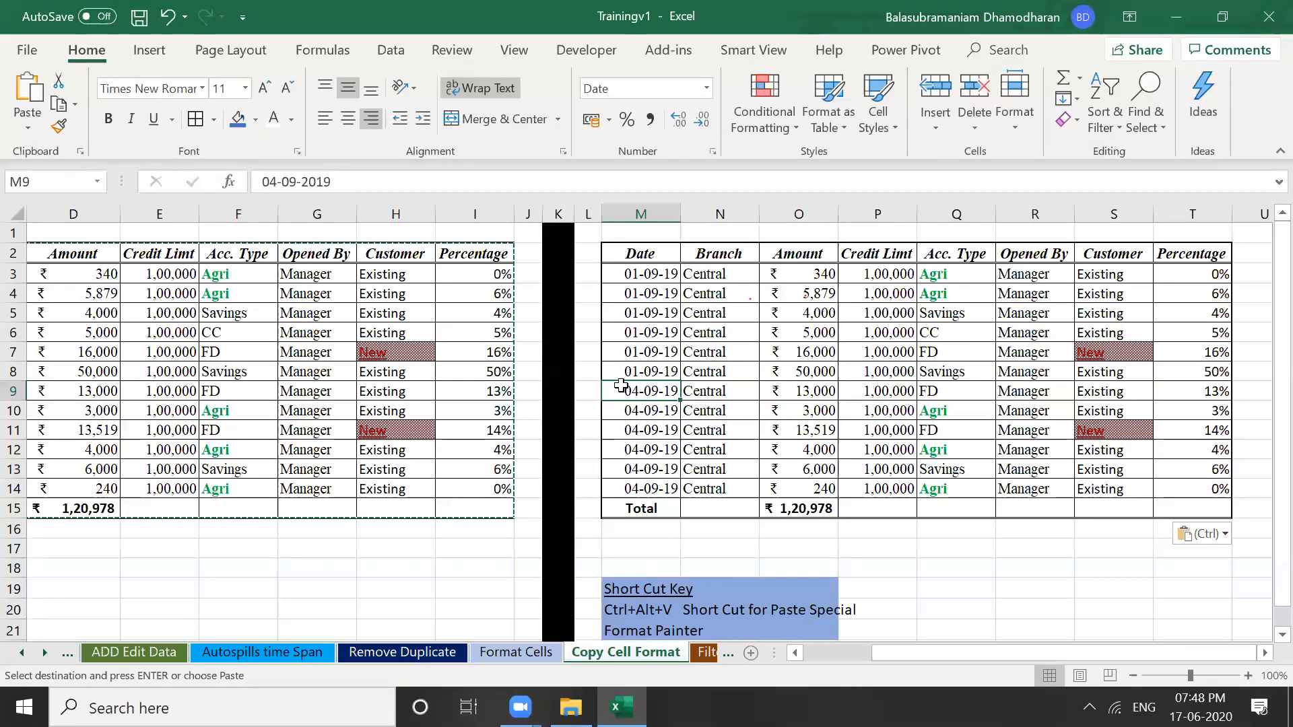
key(Down)
key(Down)
key(Down)
key(Down)
key(Down)
key(Down)
key(Down)
key(Down)
key(Down)
key(Down)
key(Down)
key(Down)
key(Down)
key(Down)
key(Down)
key(Down)
key(Down)
key(Down)
key(Down)
key(Down)
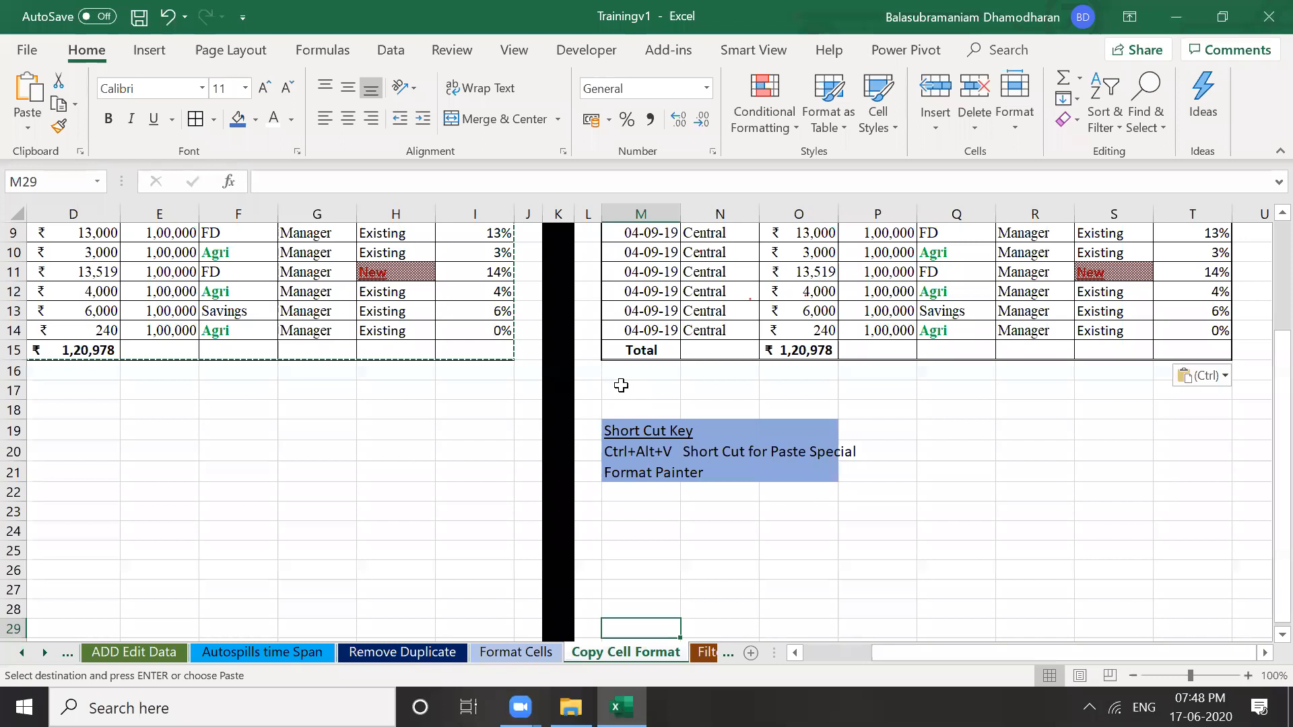
key(Up)
key(Up)
key(Up)
key(Up)
key(Up)
key(Up)
key(Up)
key(Up)
key(Up)
key(Up)
key(Up)
key(Up)
key(Up)
key(Up)
key(Up)
key(Up)
key(Up)
key(Up)
key(Up)
key(Up)
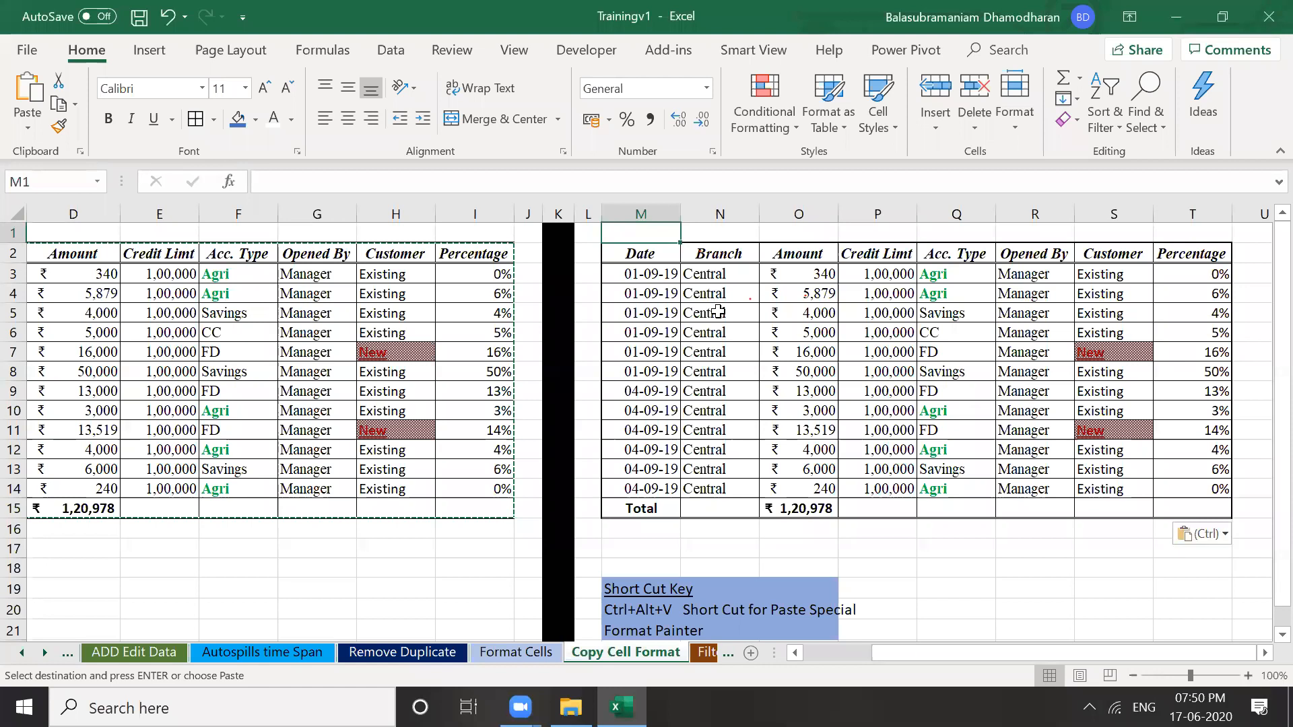
Format column M as dates with four-digit years using the 14-03-2012 type
click(664, 314)
click(627, 205)
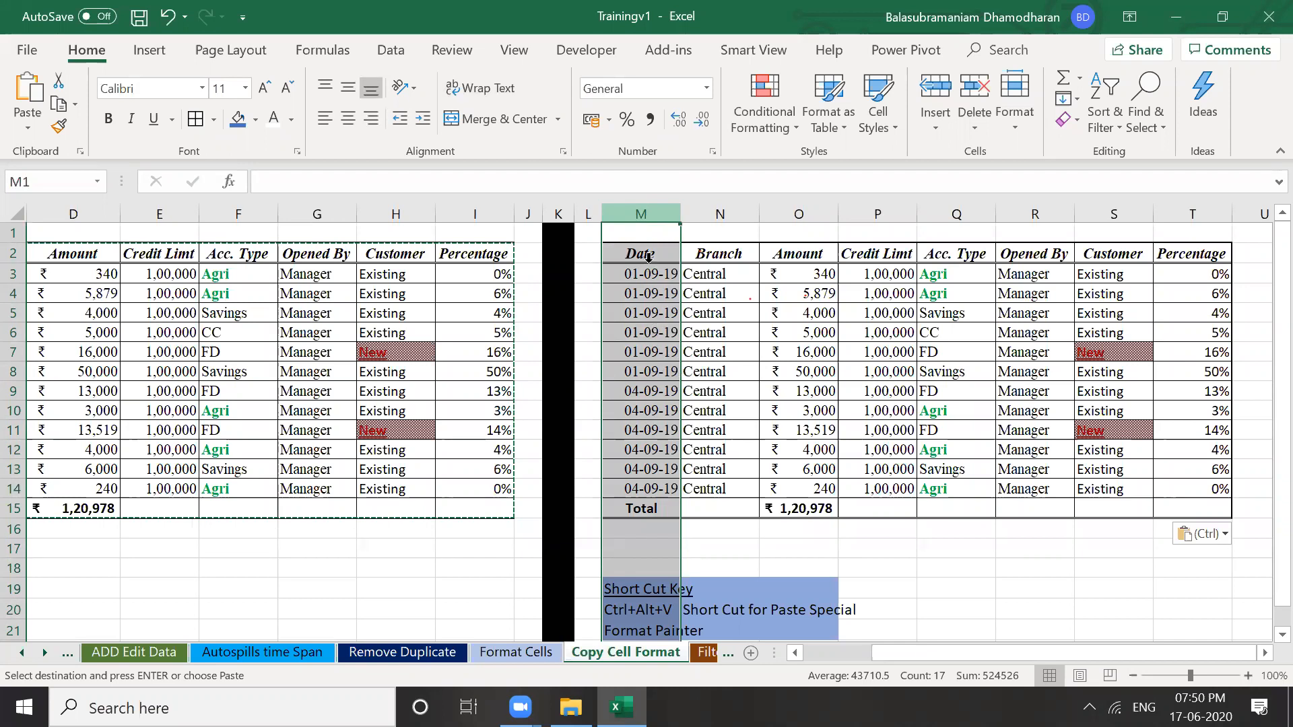
right_click(641, 213)
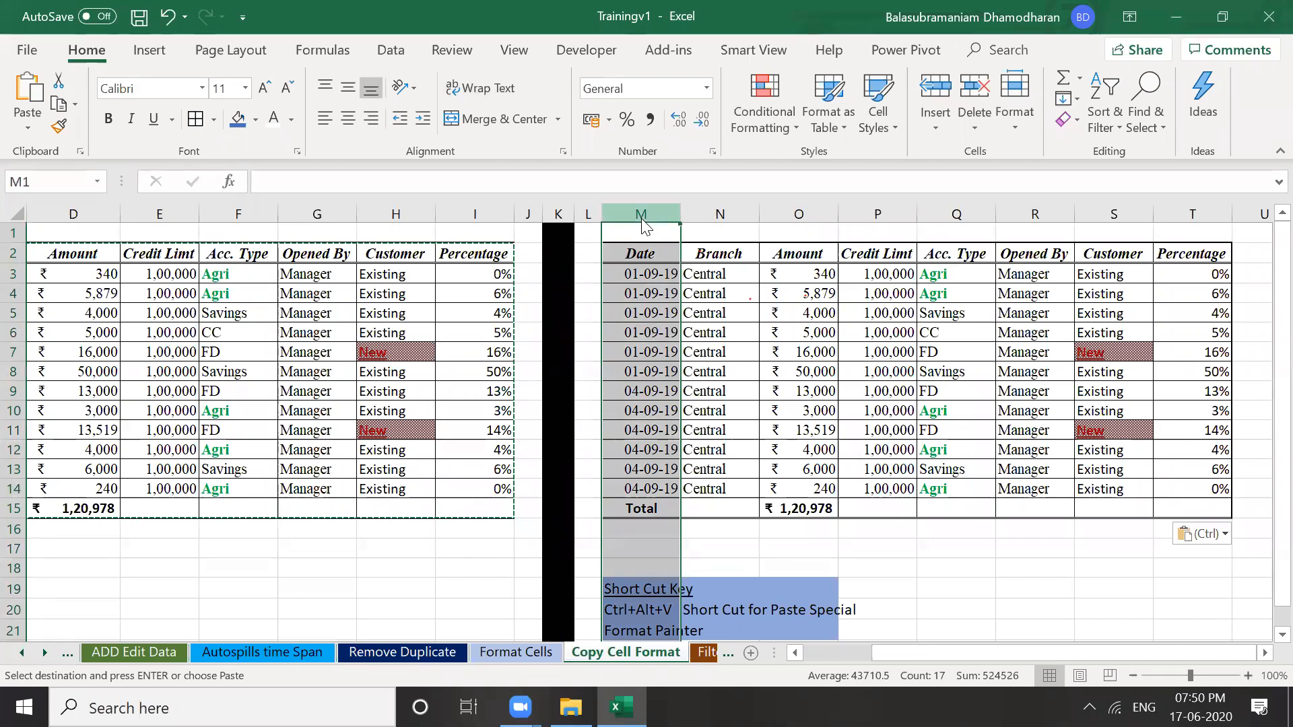
click(724, 439)
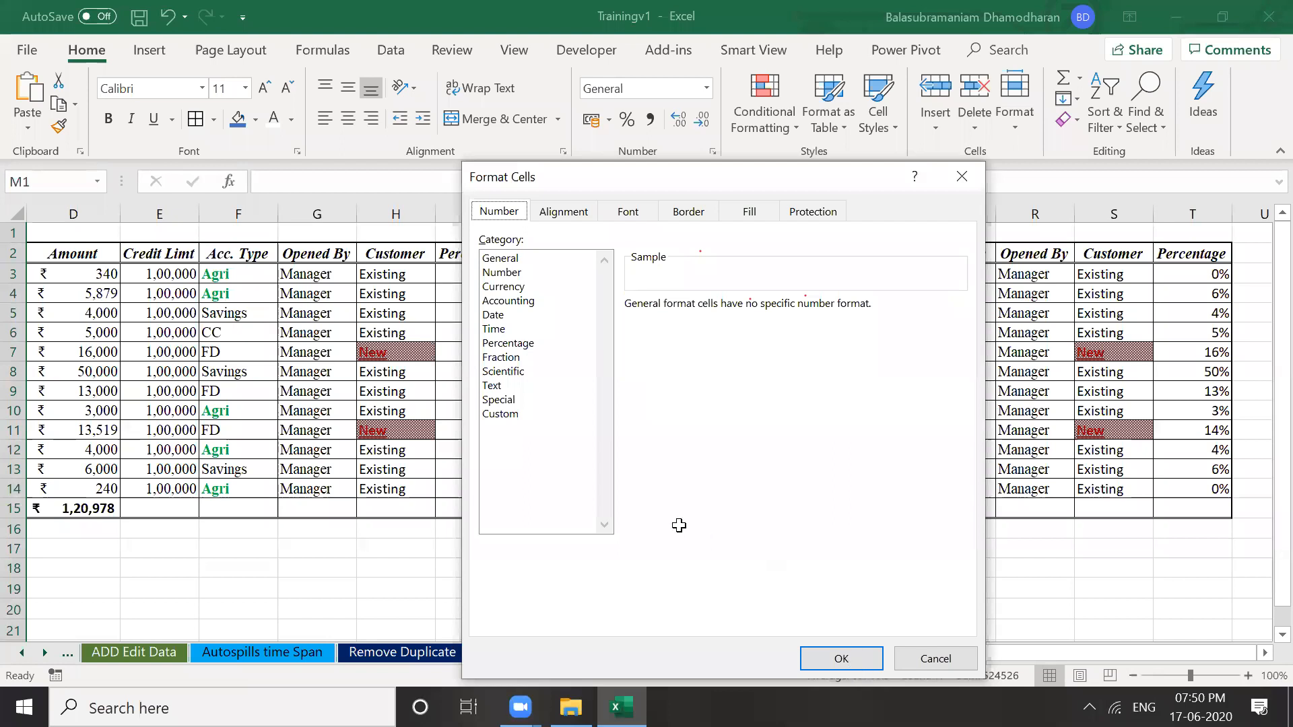
key(Tab)
key(d)
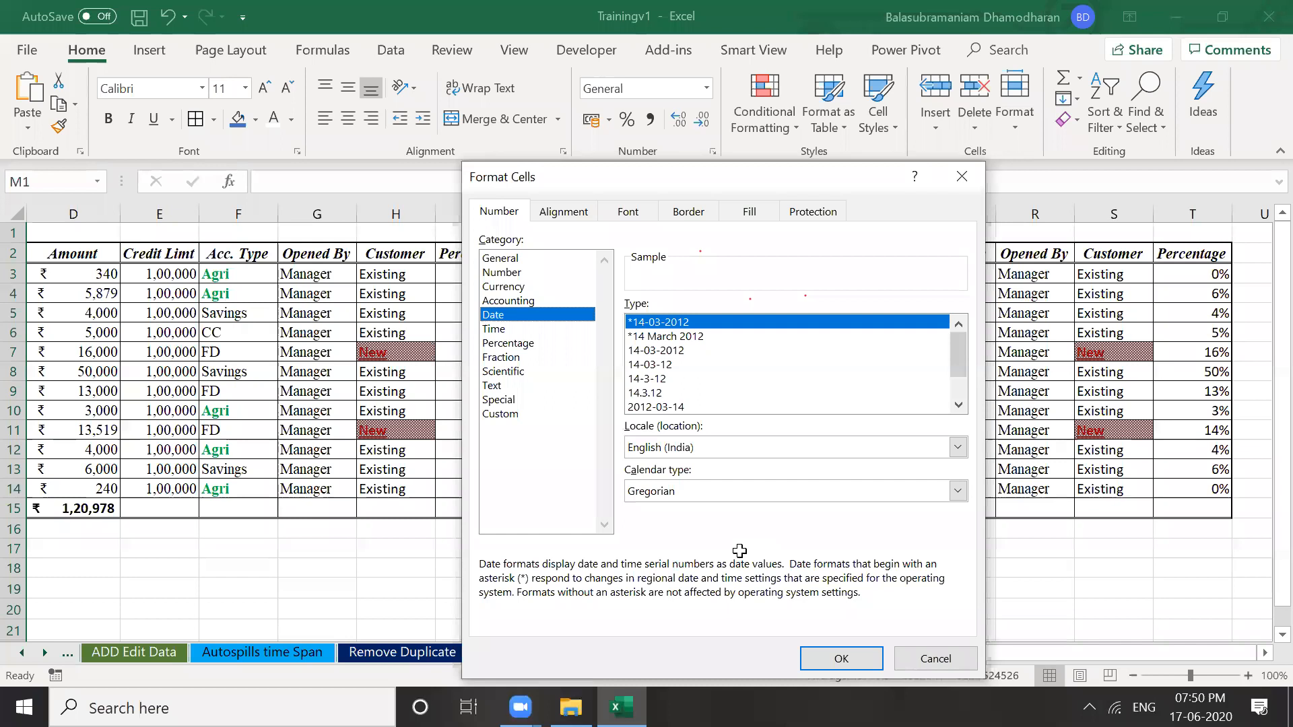
key(Return)
key(ctrl+Down)
key(ctrl+Down)
key(Down)
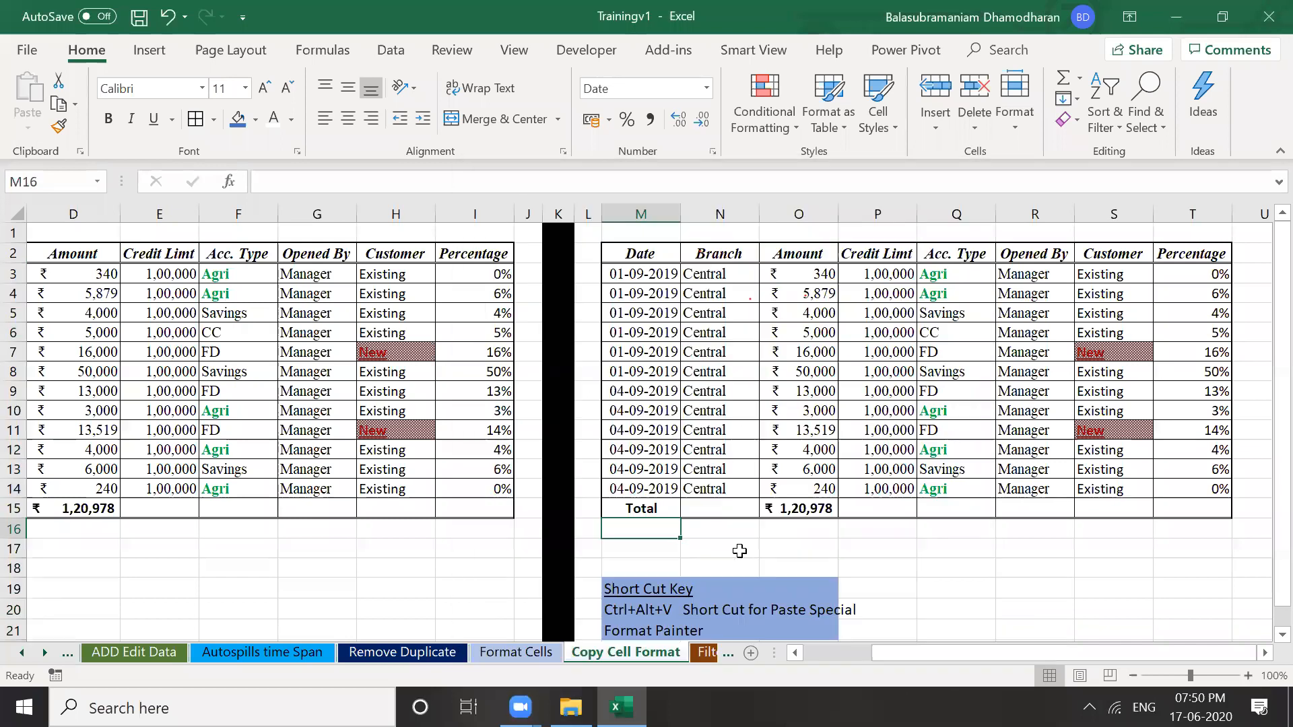
Enter 04-09-19 in M16 so it shows as 04-09-2019
text(04-09)
text(19)
key(BackSpace)
key(BackSpace)
text(-19)
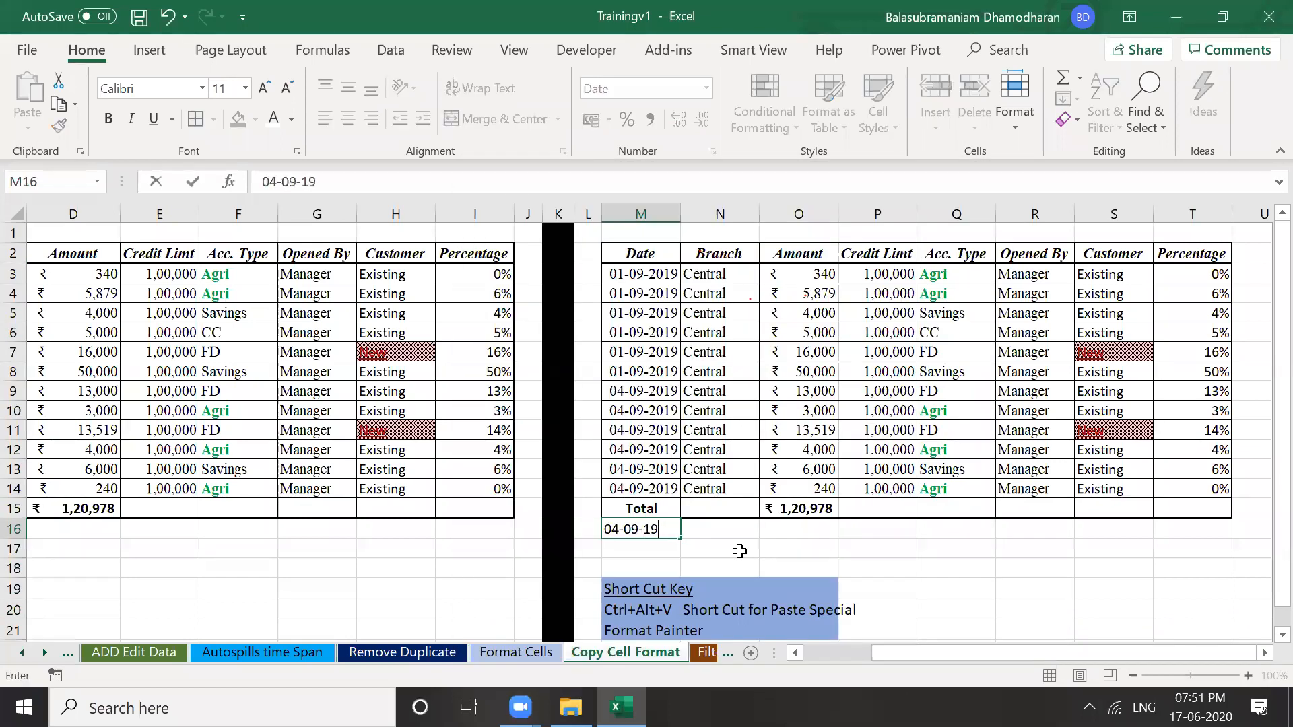
key(Return)
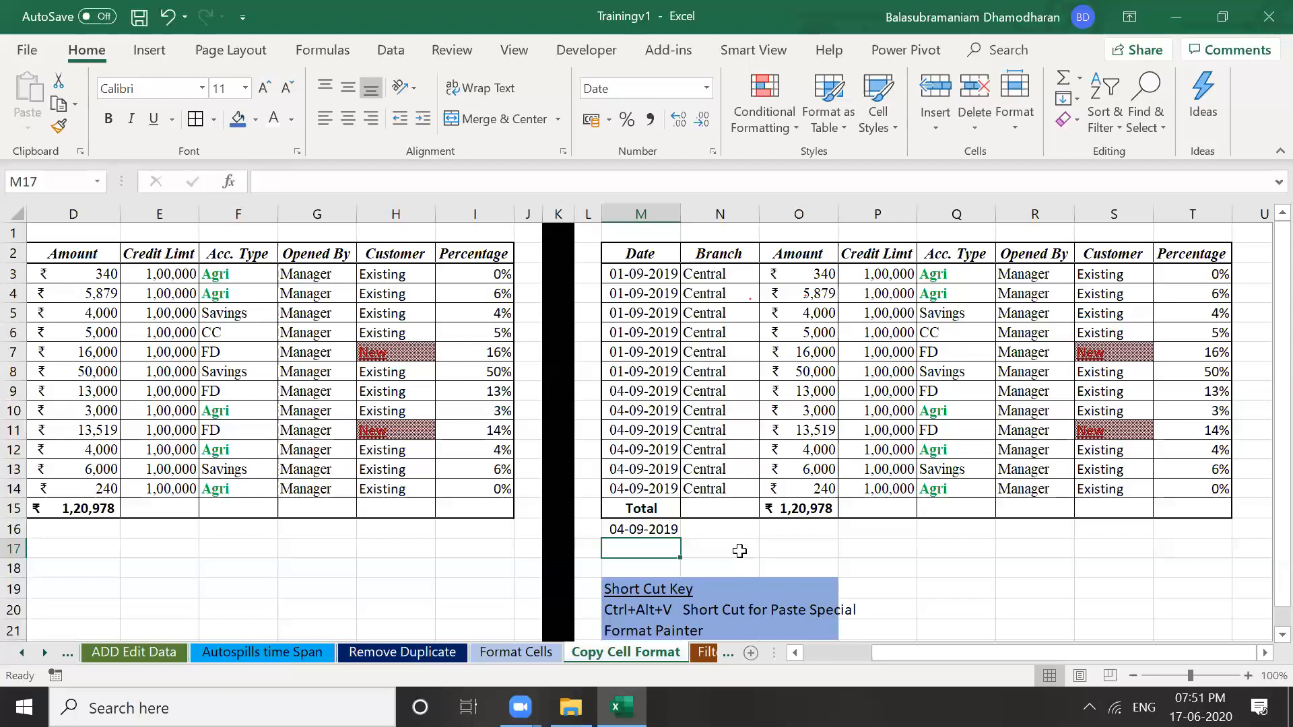
click(657, 214)
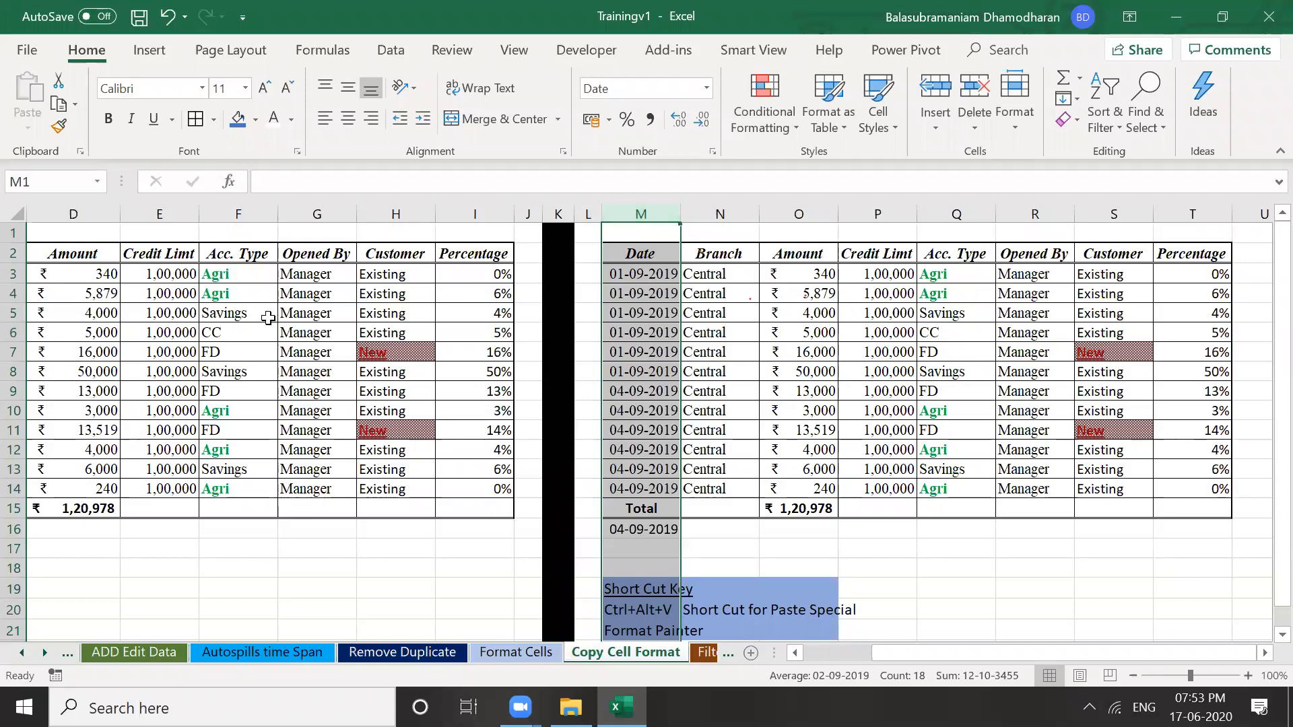
Select the entire Amount column D
click(114, 269)
key(Down)
key(Up)
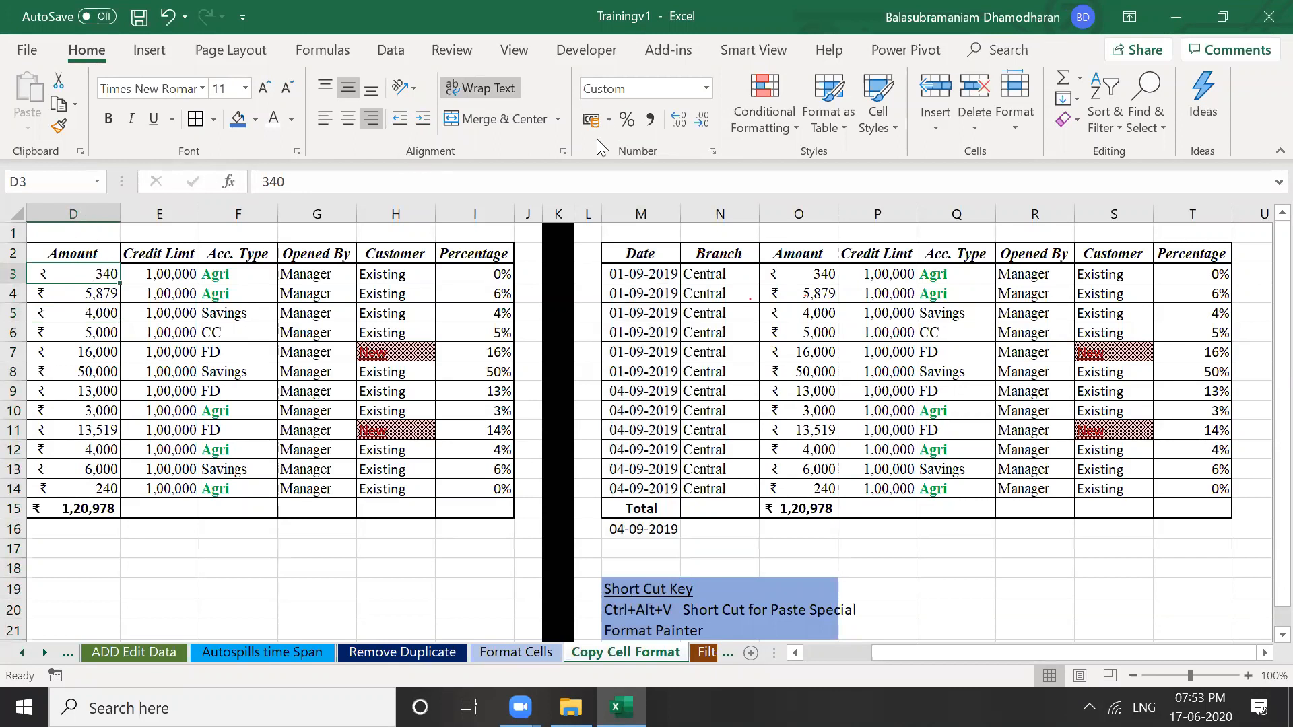
key(Down)
key(ctrl+space)
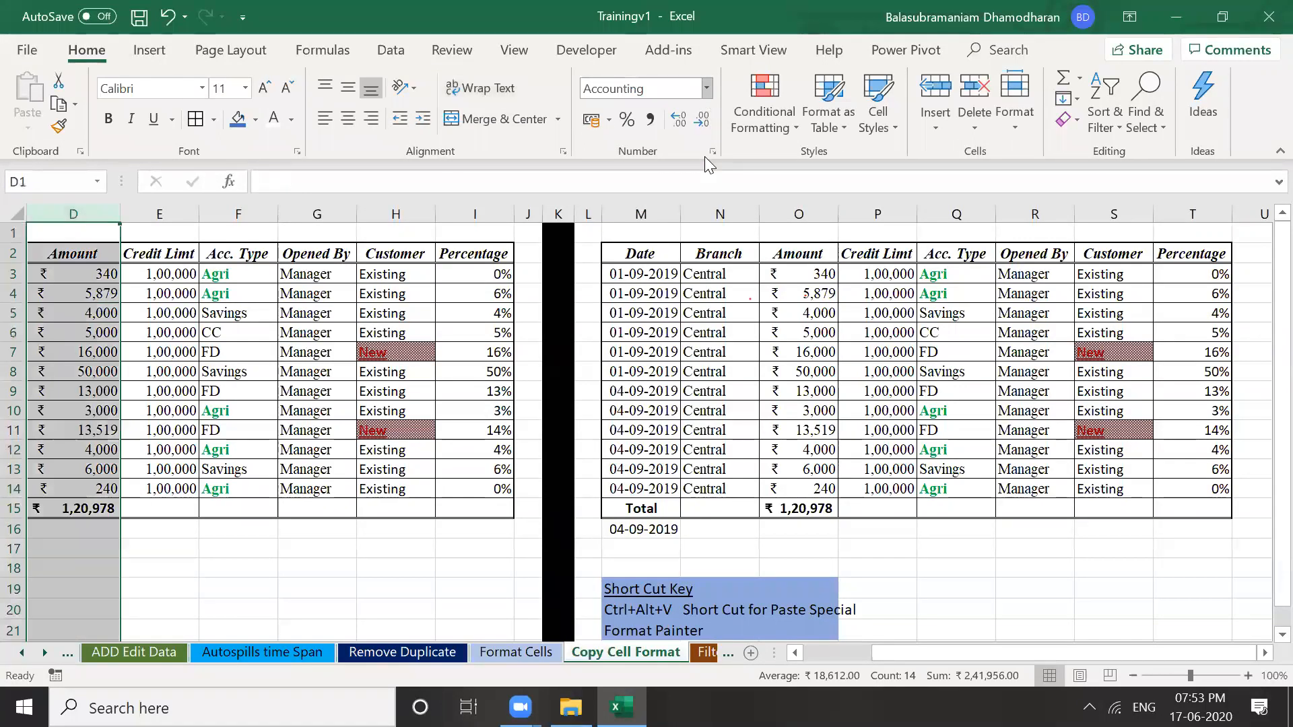
Bring up the Format Cells settings for column D
right_click(68, 211)
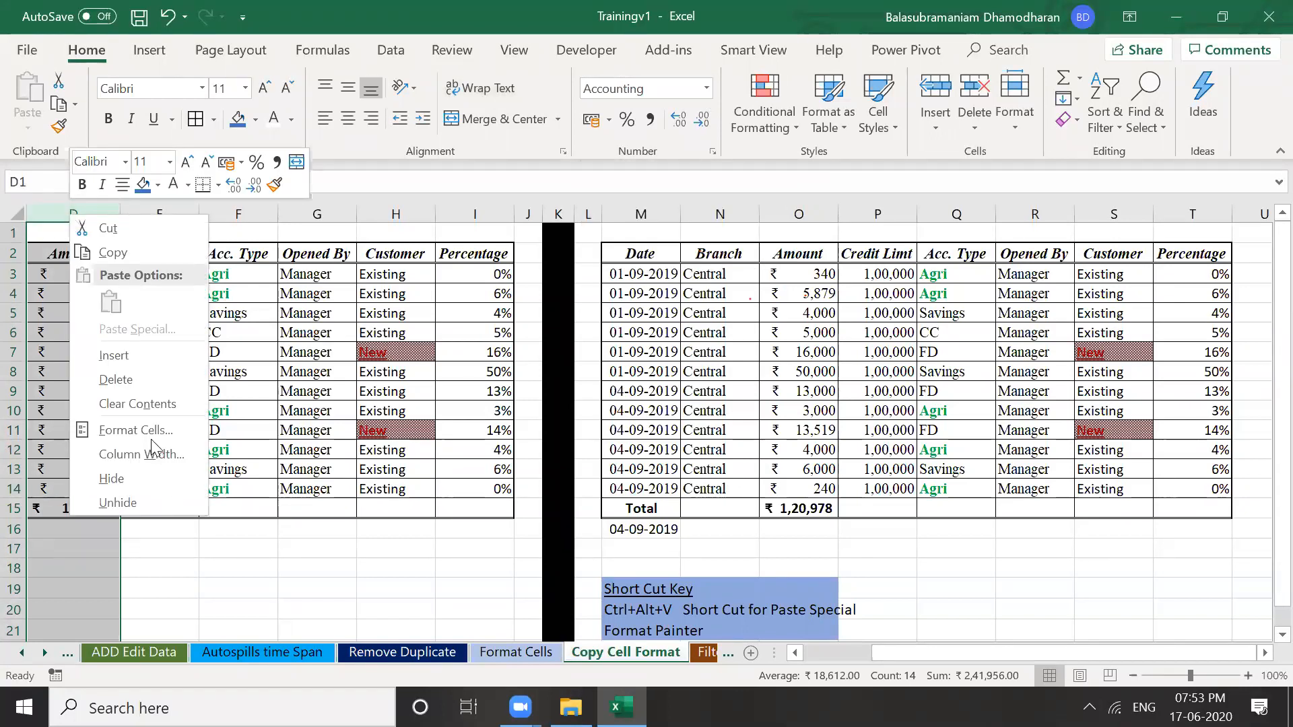
key(Down)
click(136, 431)
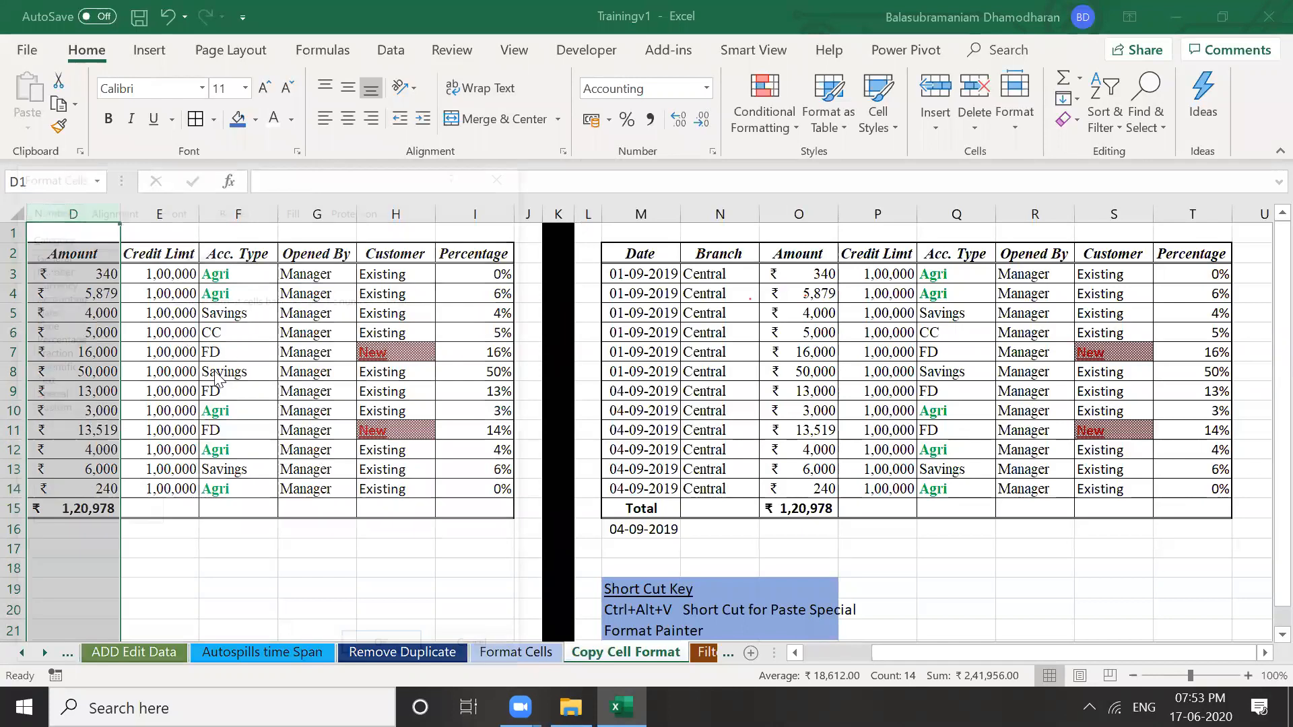
key(ctrl+1)
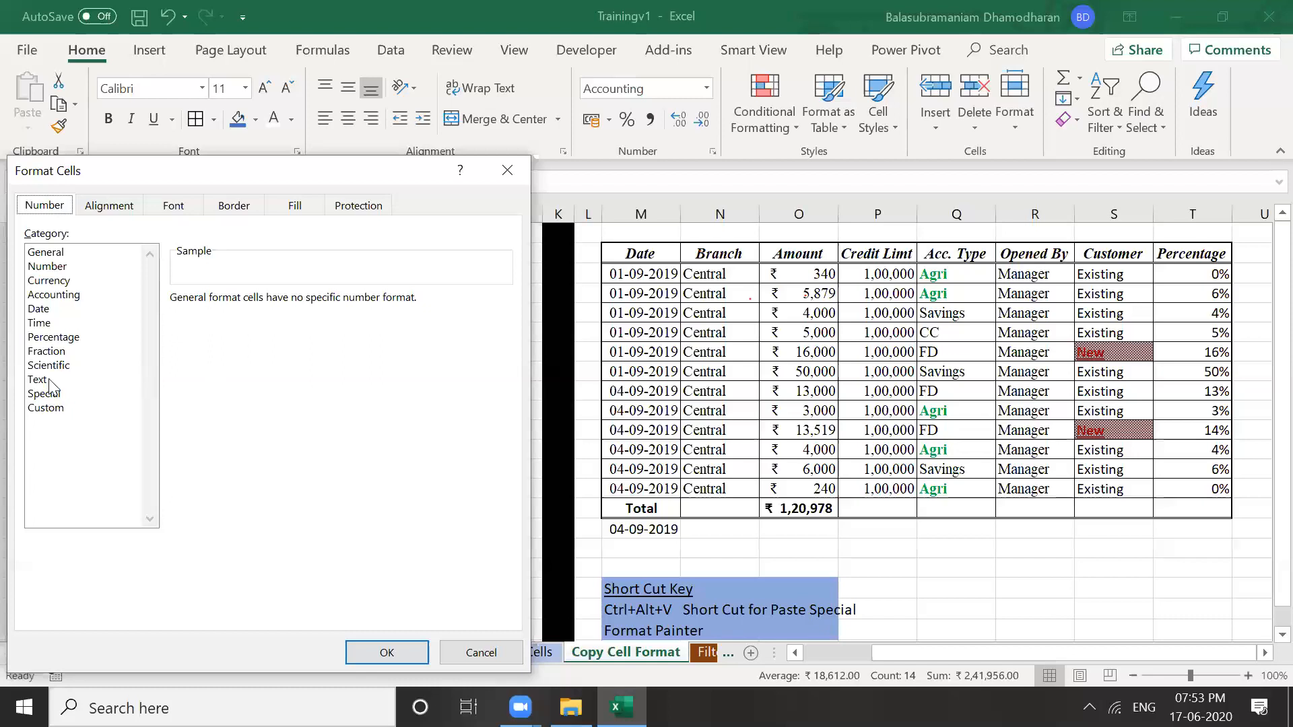
Try the Number, Text and General categories, then cancel, leaving column D unchanged
key(Down)
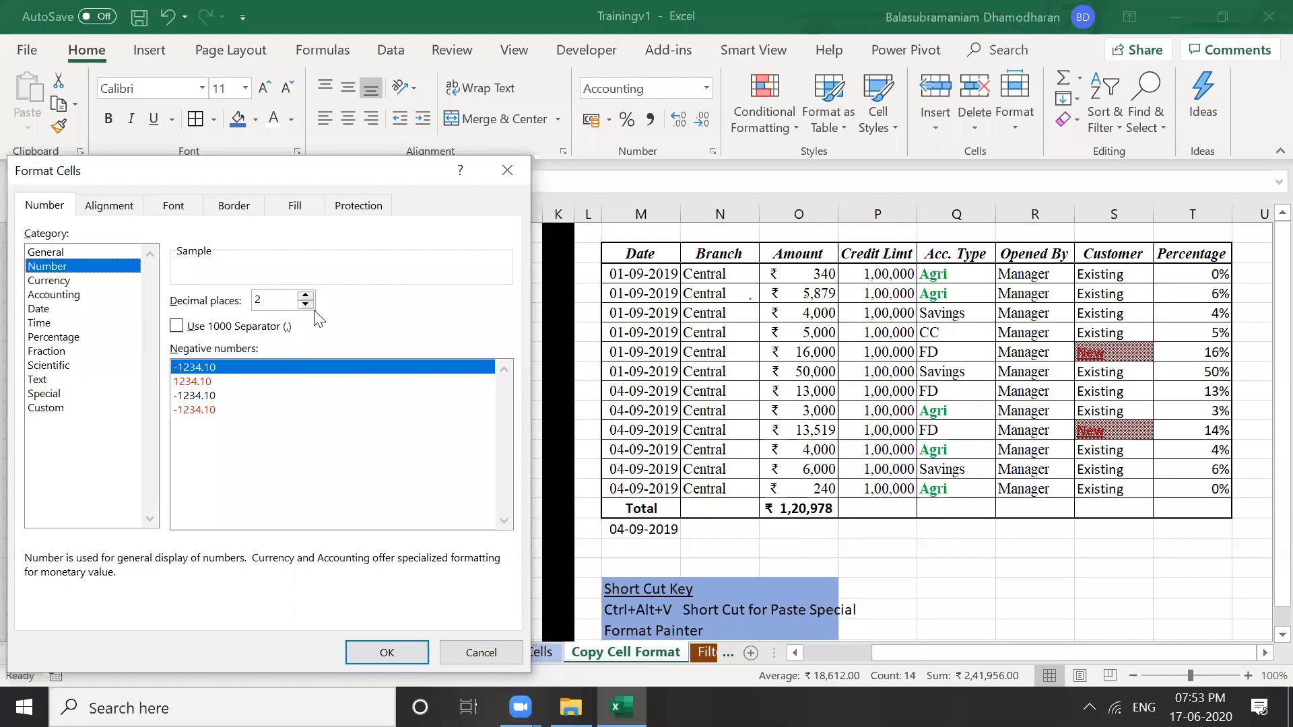
key(t)
key(t)
key(n)
key(Tab)
key(space)
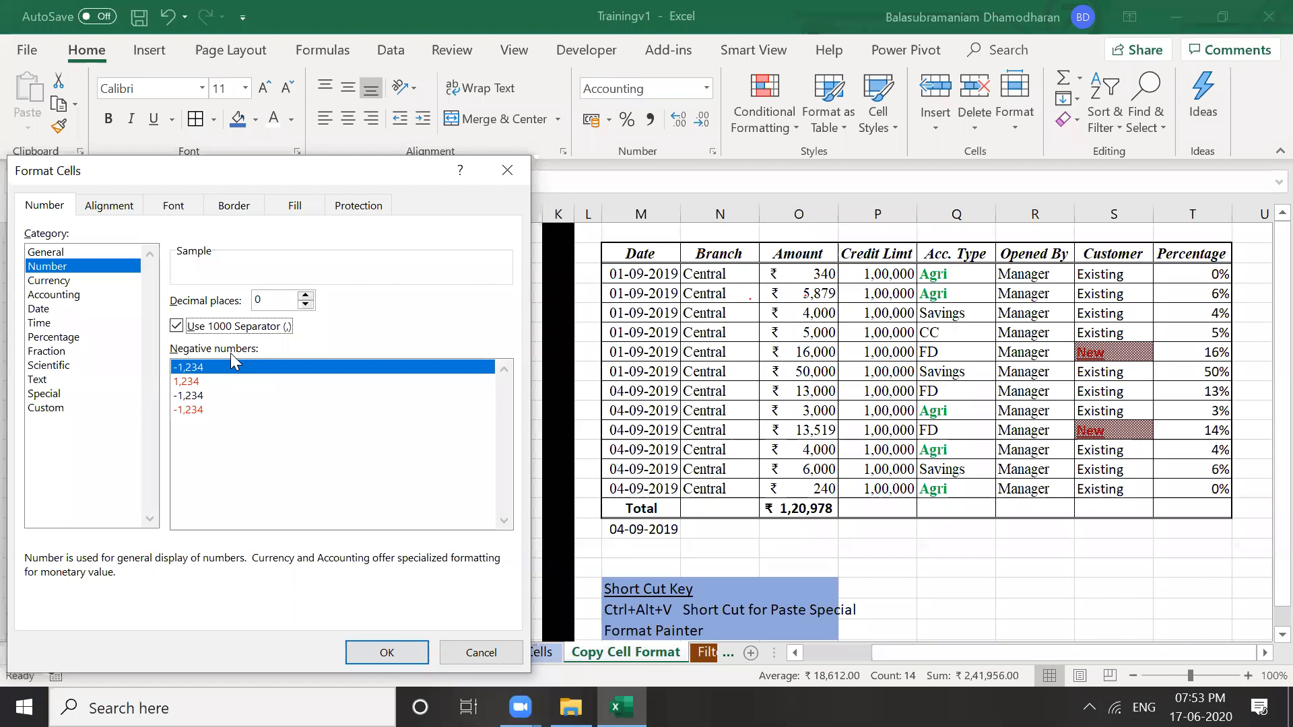
click(72, 380)
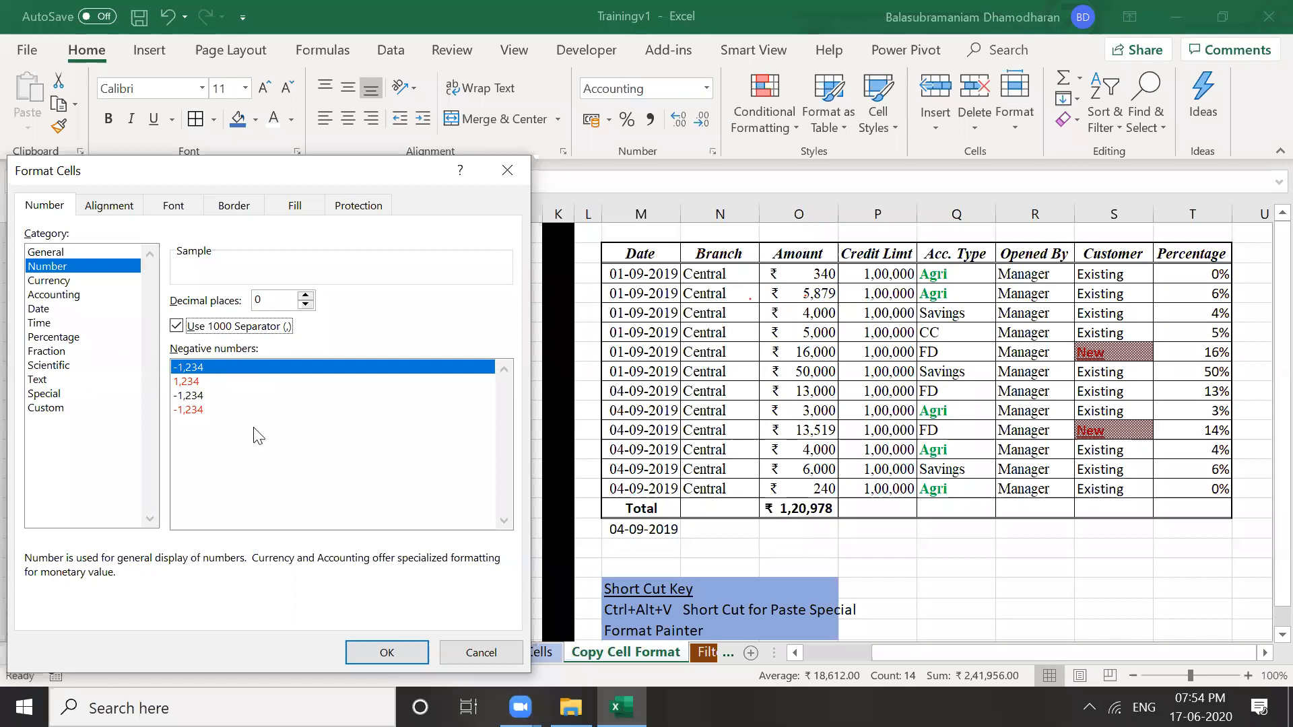
click(54, 254)
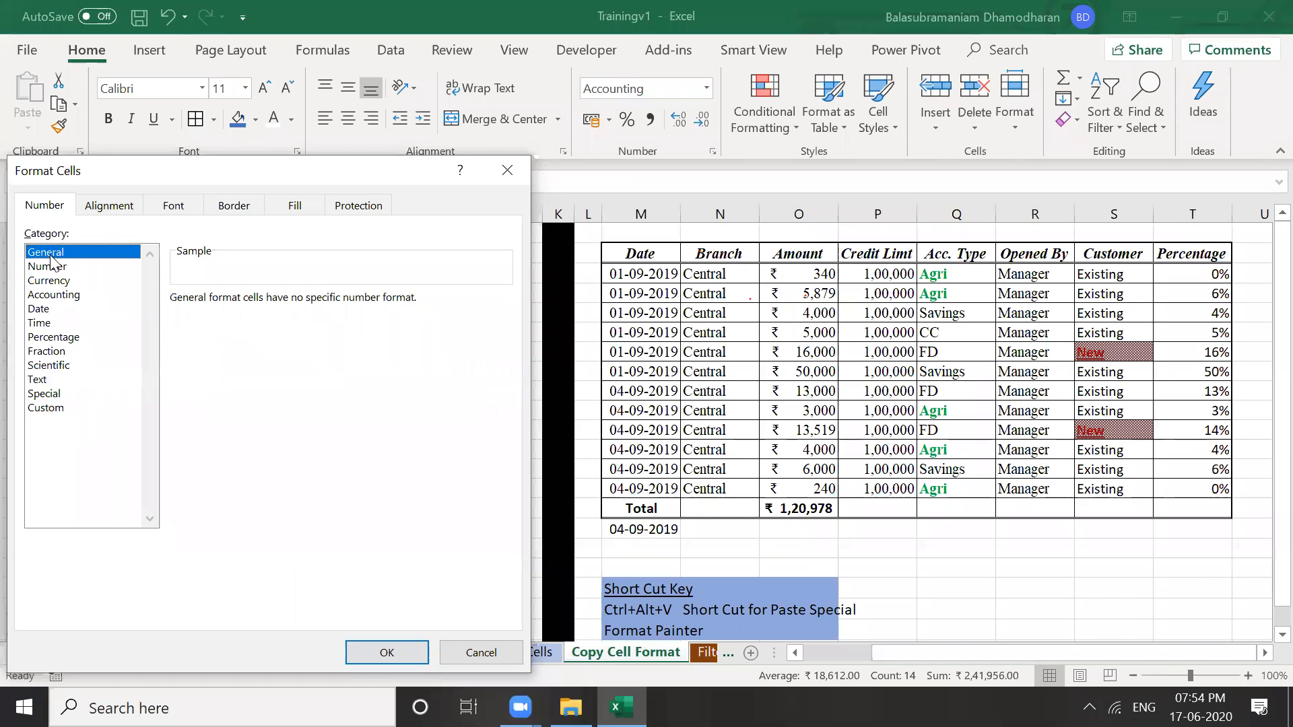
click(475, 658)
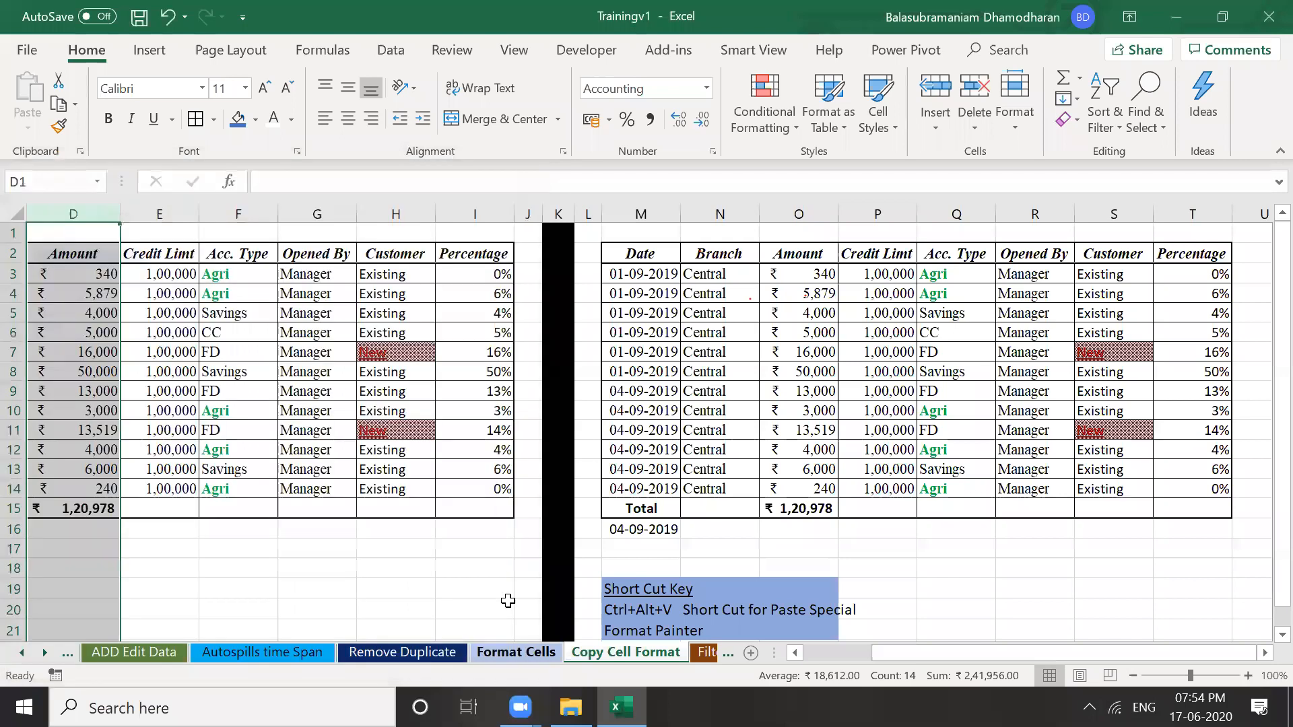
click(508, 601)
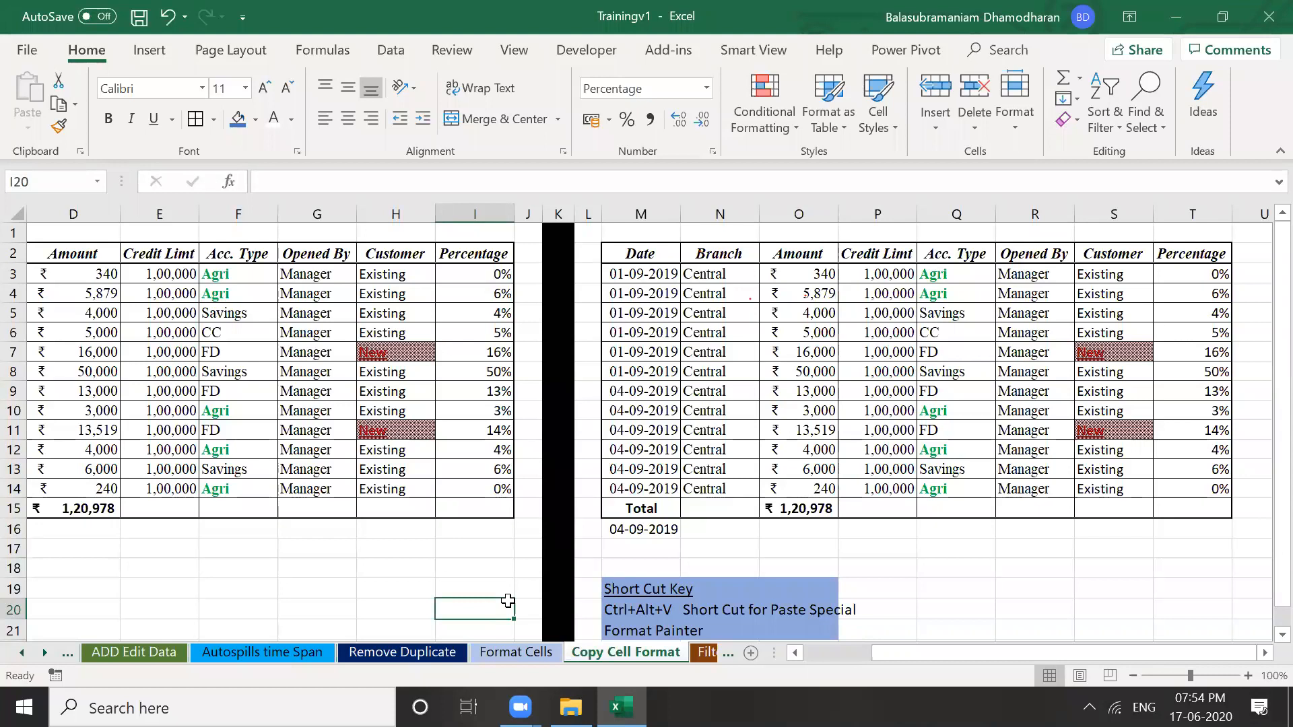
Go to the Create Reusable Sheet sheet and select the first name Ram in A2
ctrl+click(22, 653)
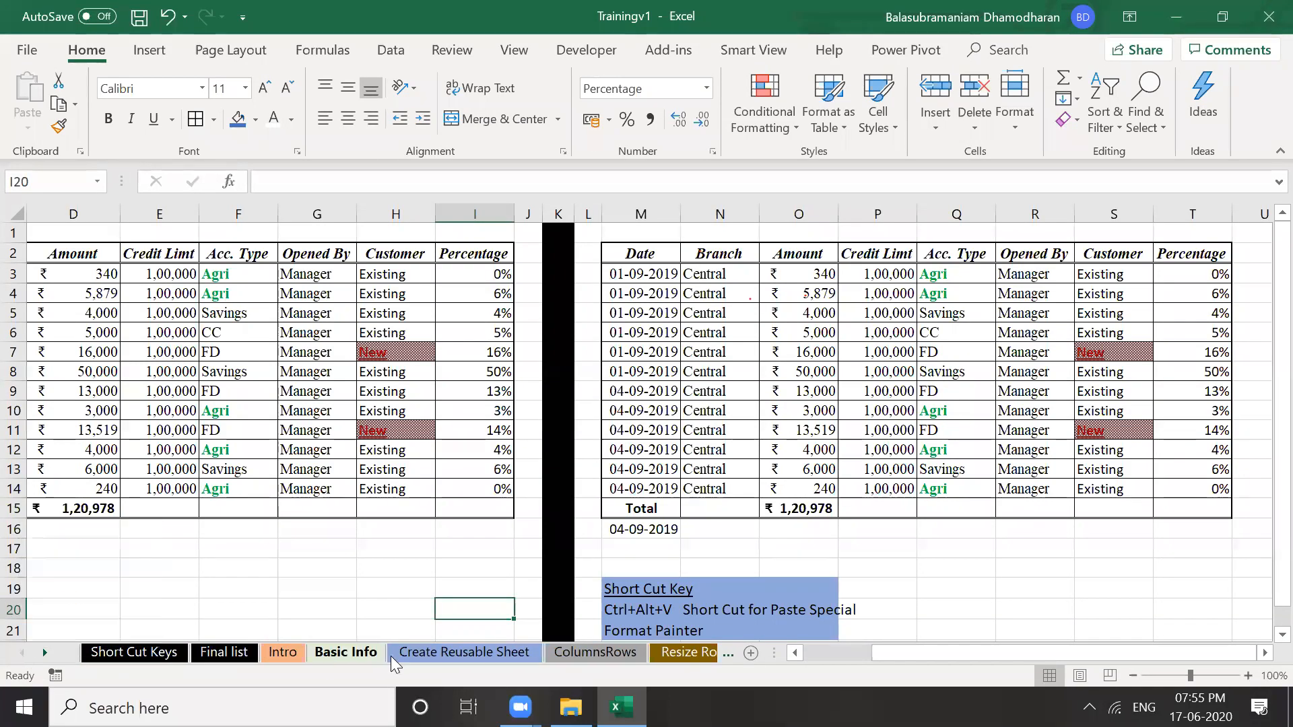
click(408, 654)
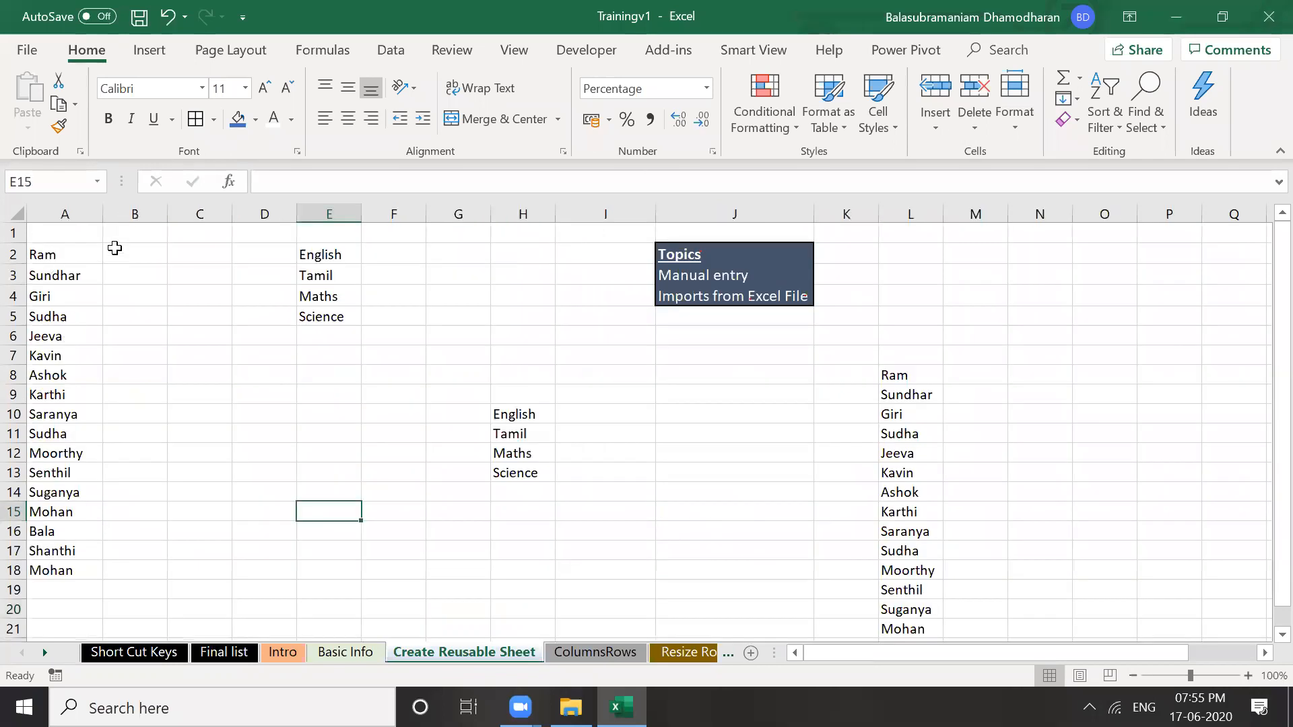
click(196, 452)
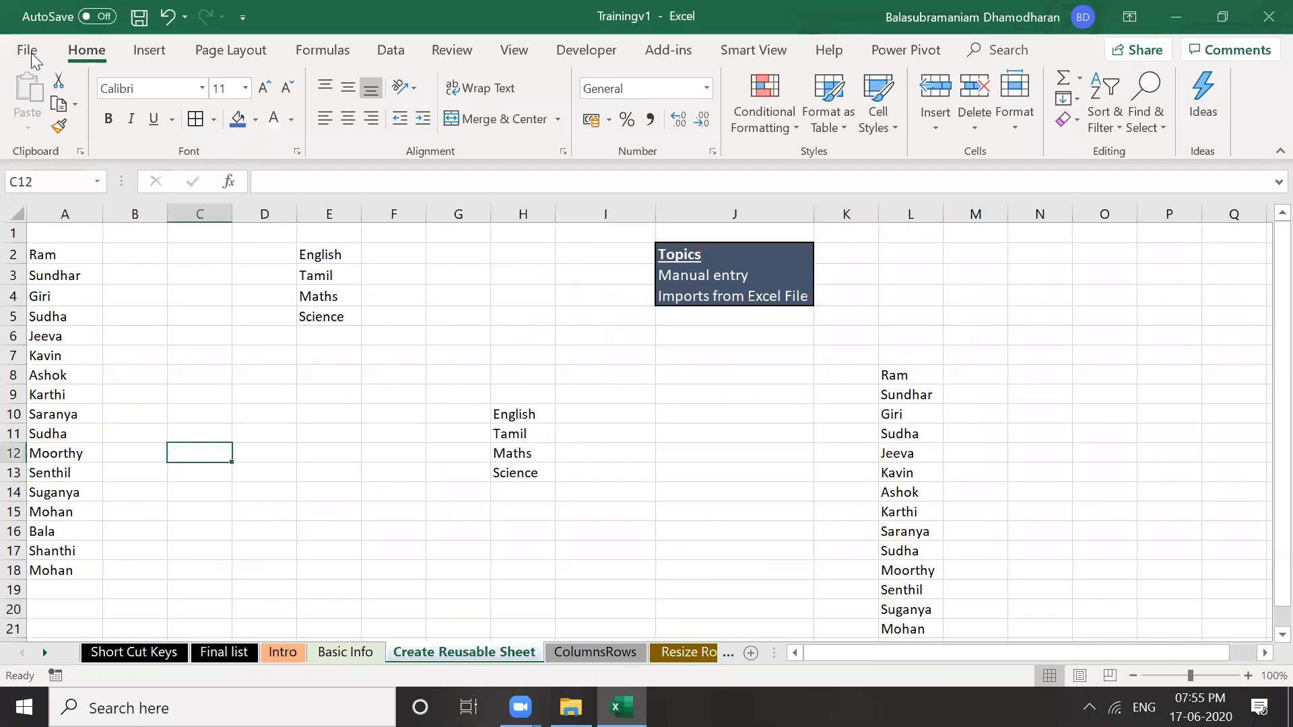
click(45, 256)
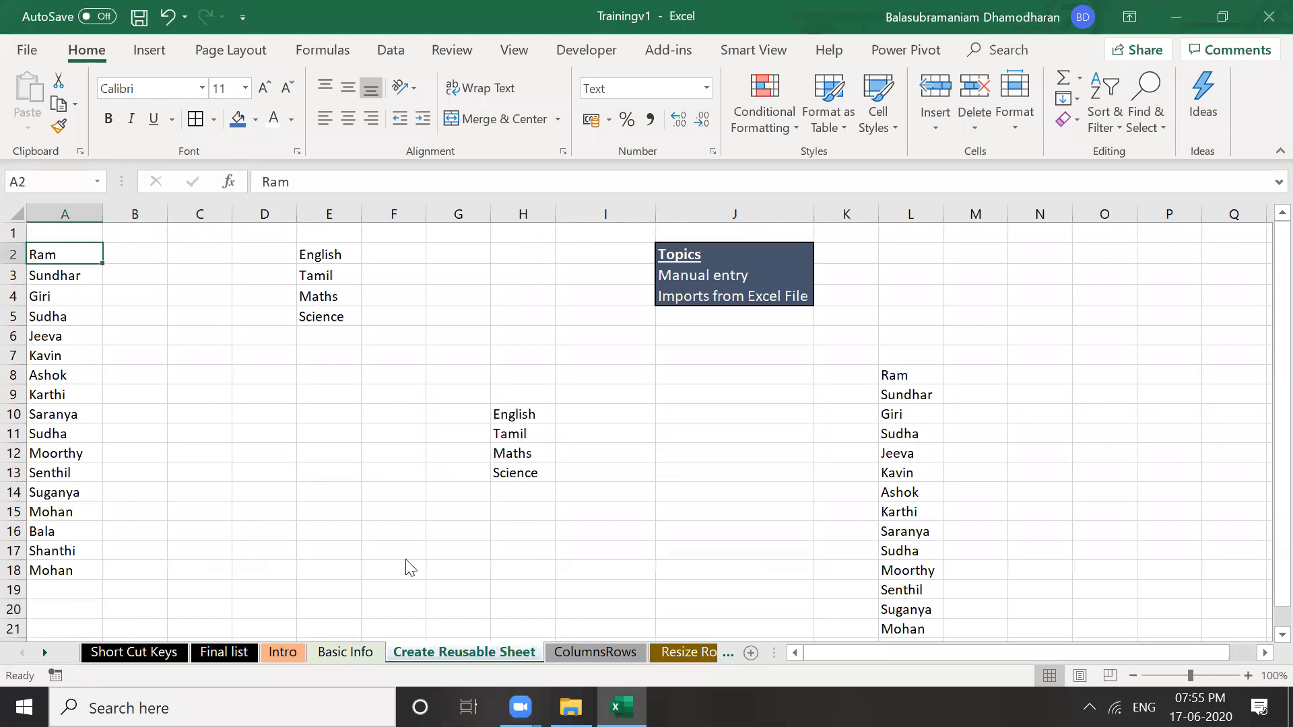
Add the student names starting with Ram as a custom list in Excel Options
key(alt+f)
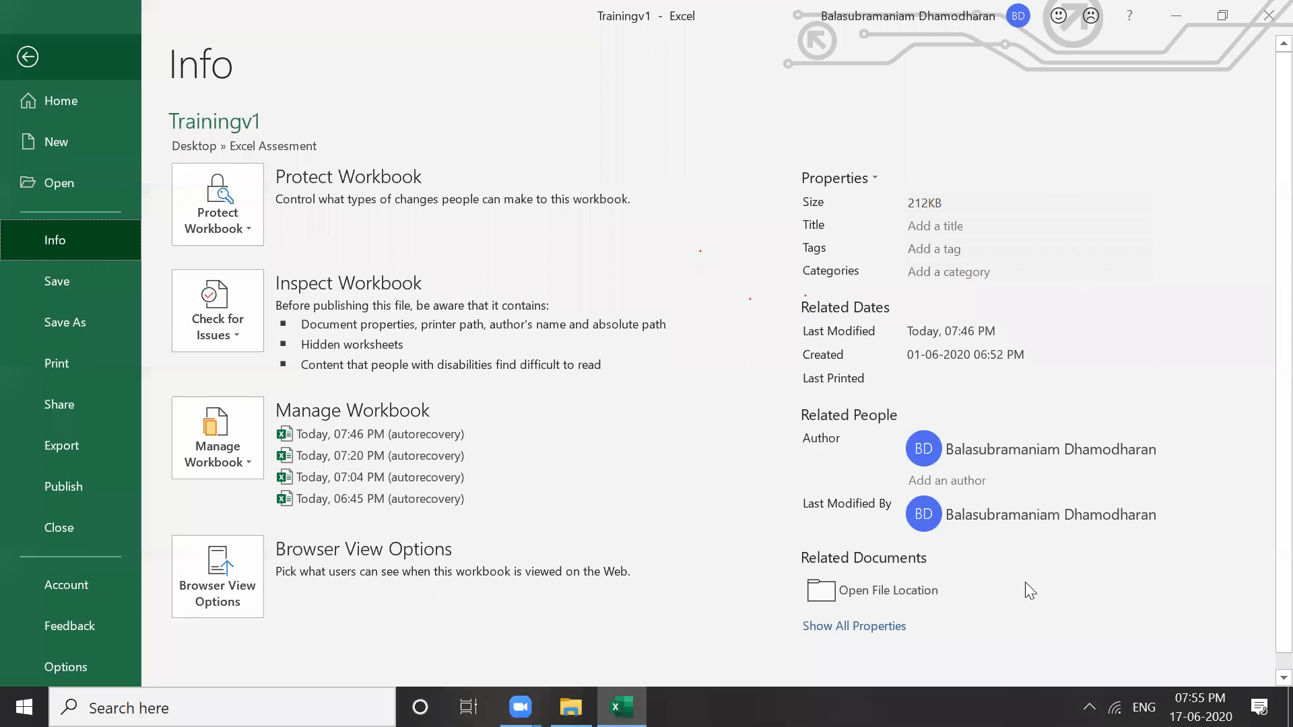
key(t)
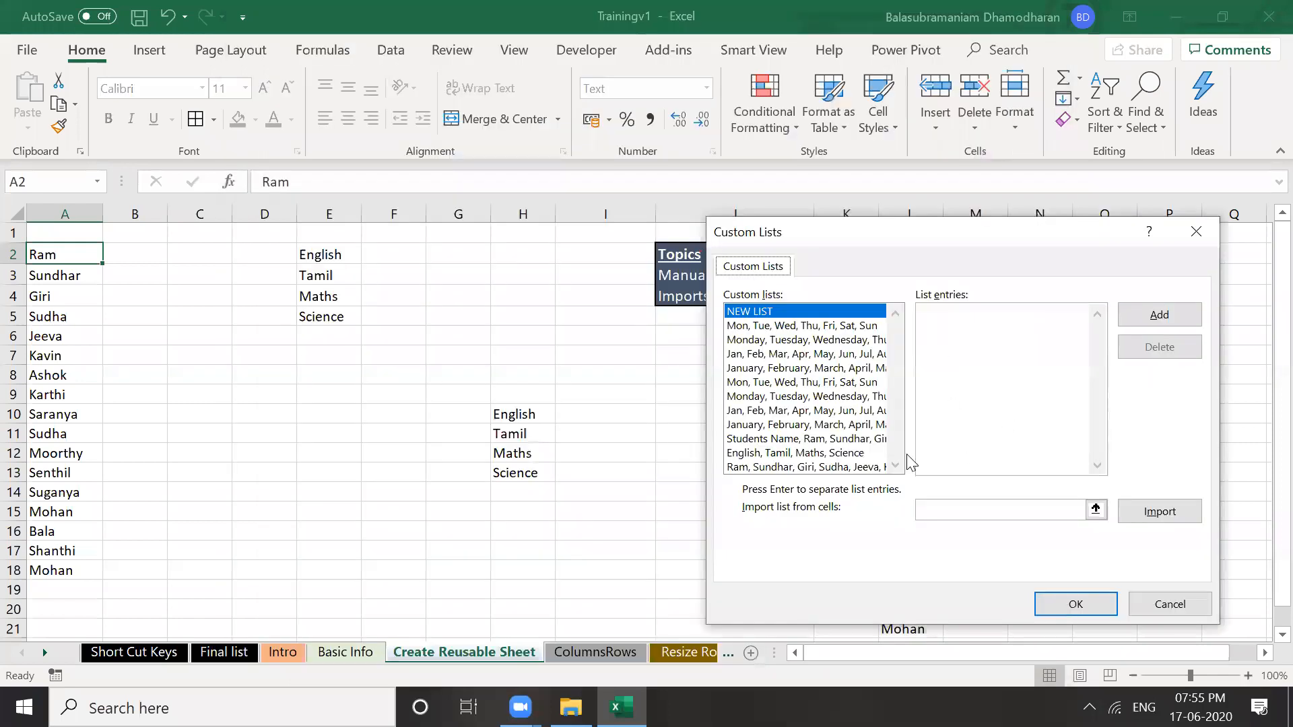
click(868, 467)
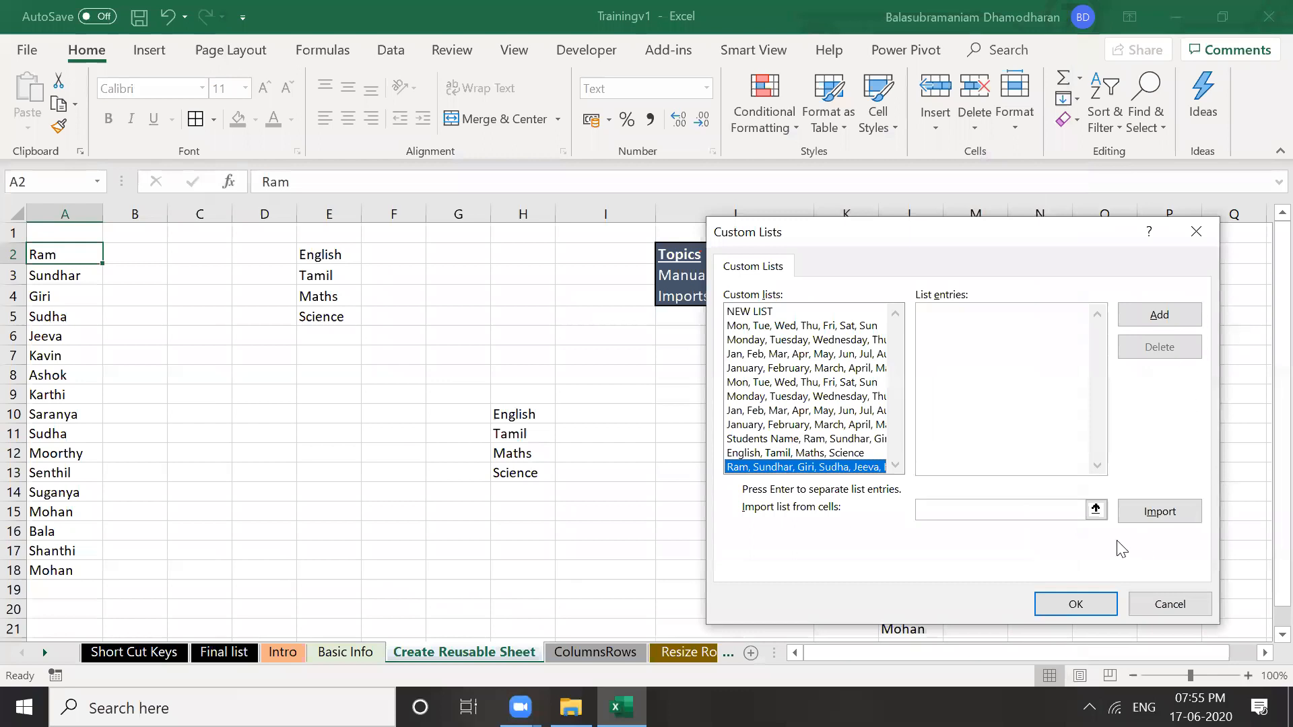
click(1135, 326)
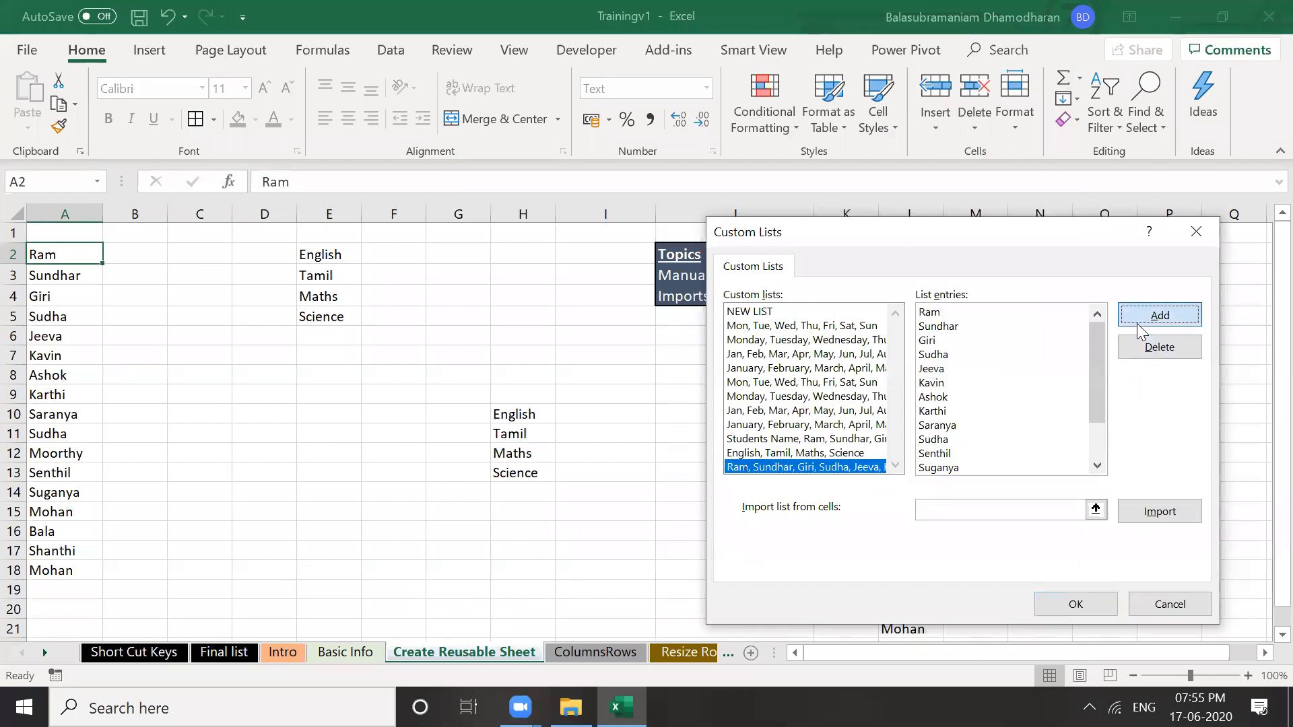
click(1071, 605)
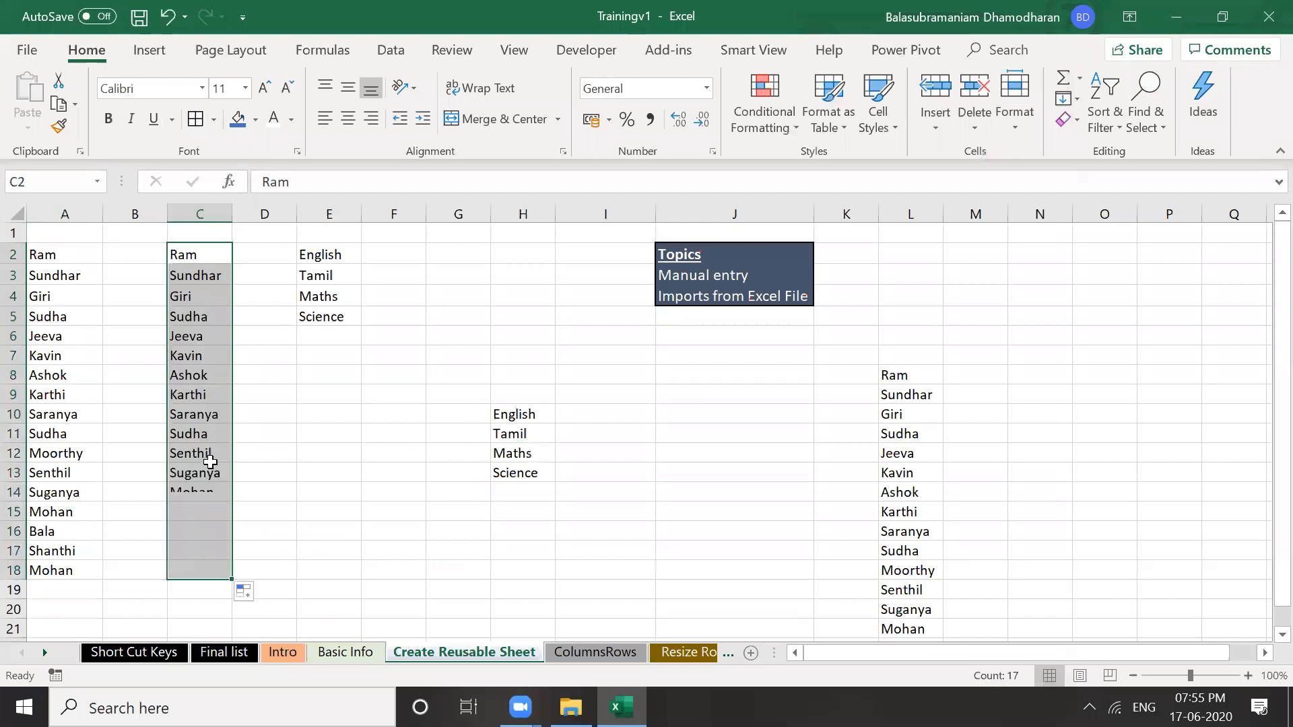
Enter Jan in cell G6 to start the month list in column G
click(206, 467)
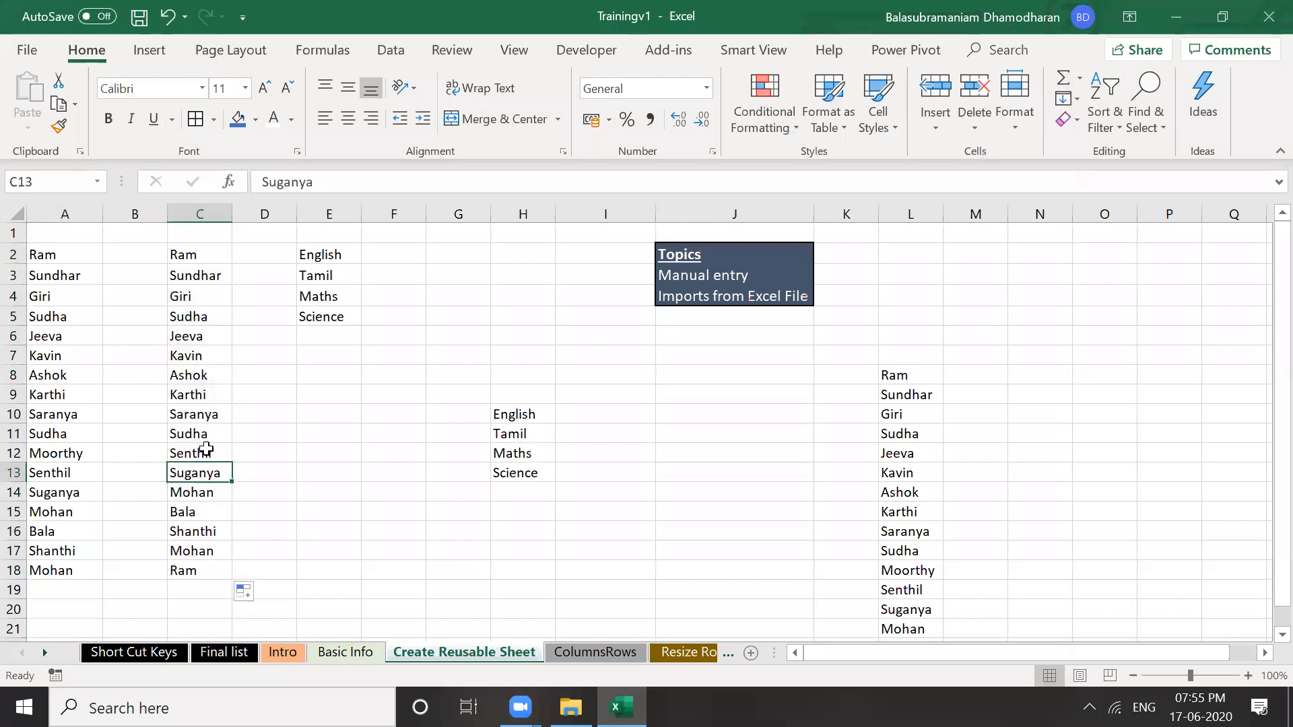
click(206, 449)
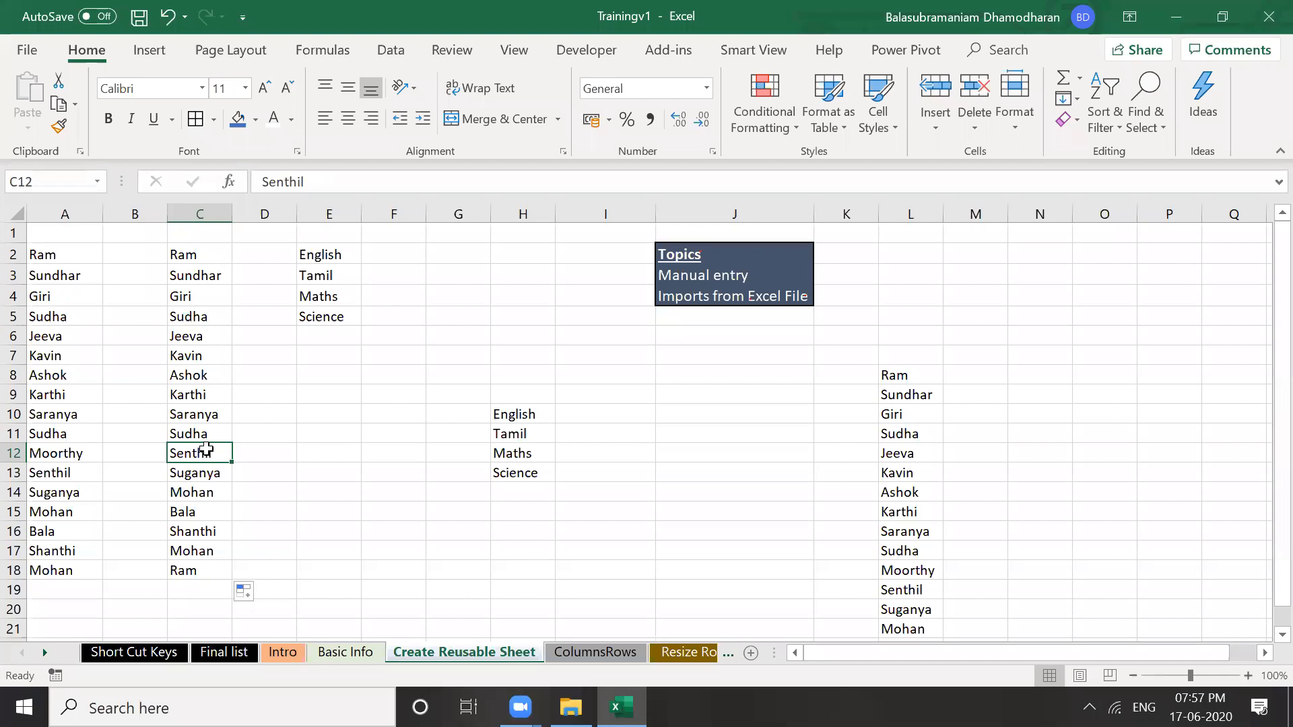
click(458, 355)
click(472, 337)
text(Jan)
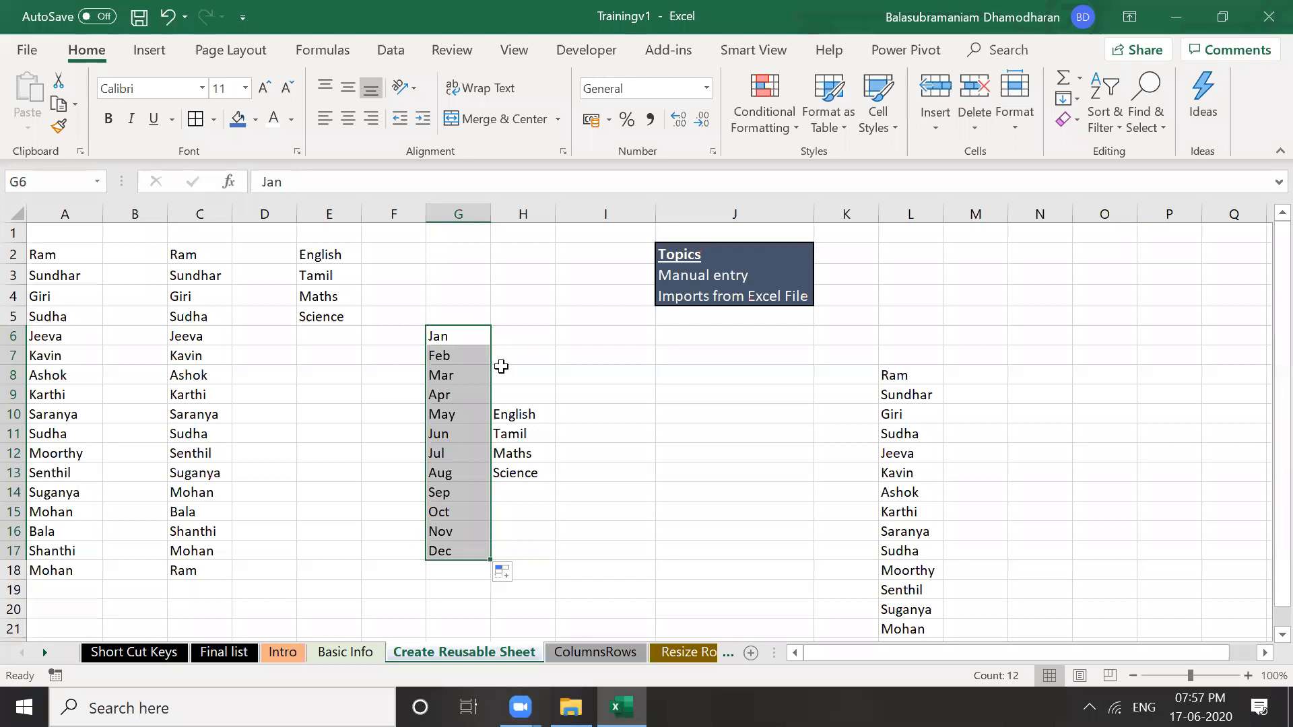
click(475, 336)
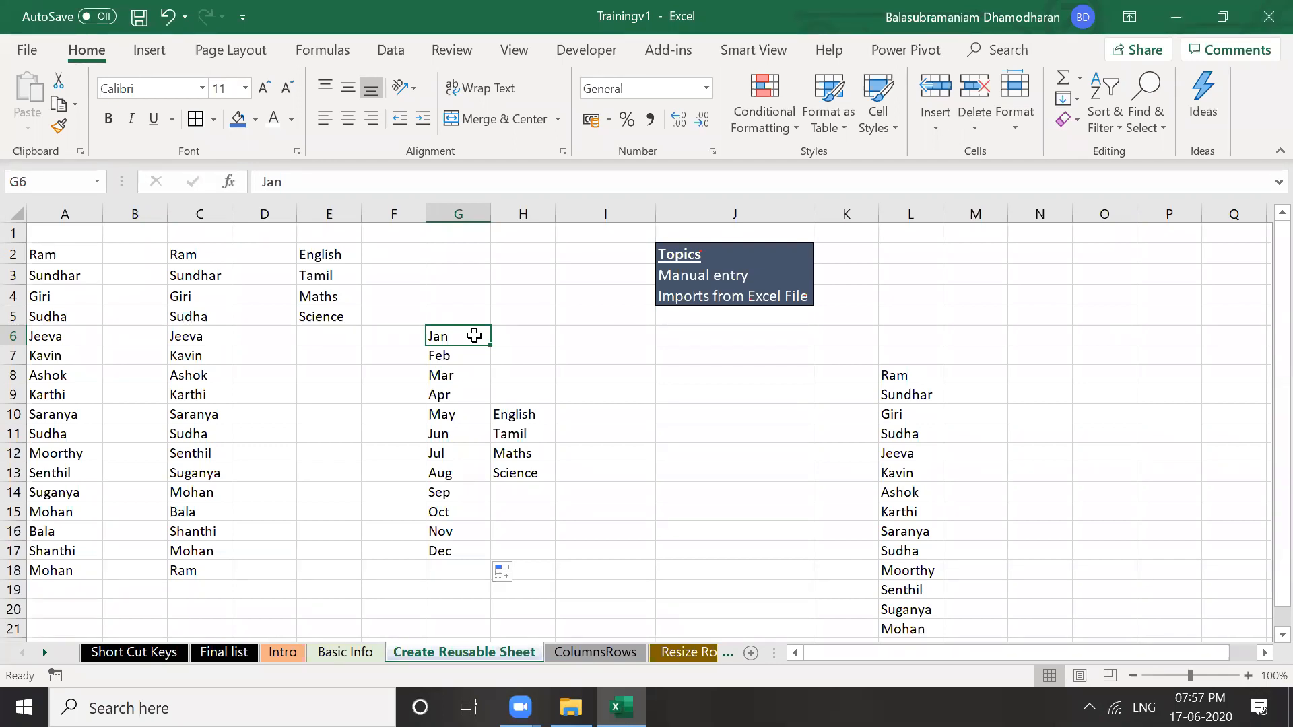
click(318, 186)
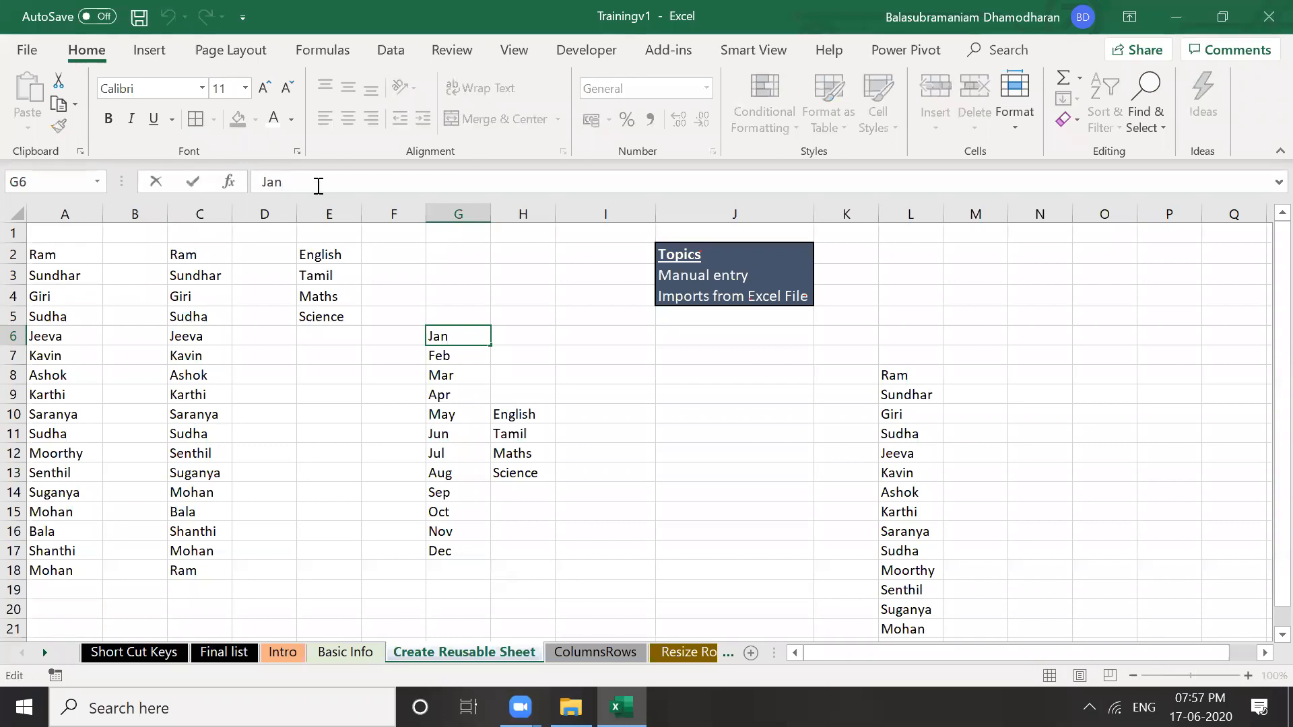
text('19)
key(Return)
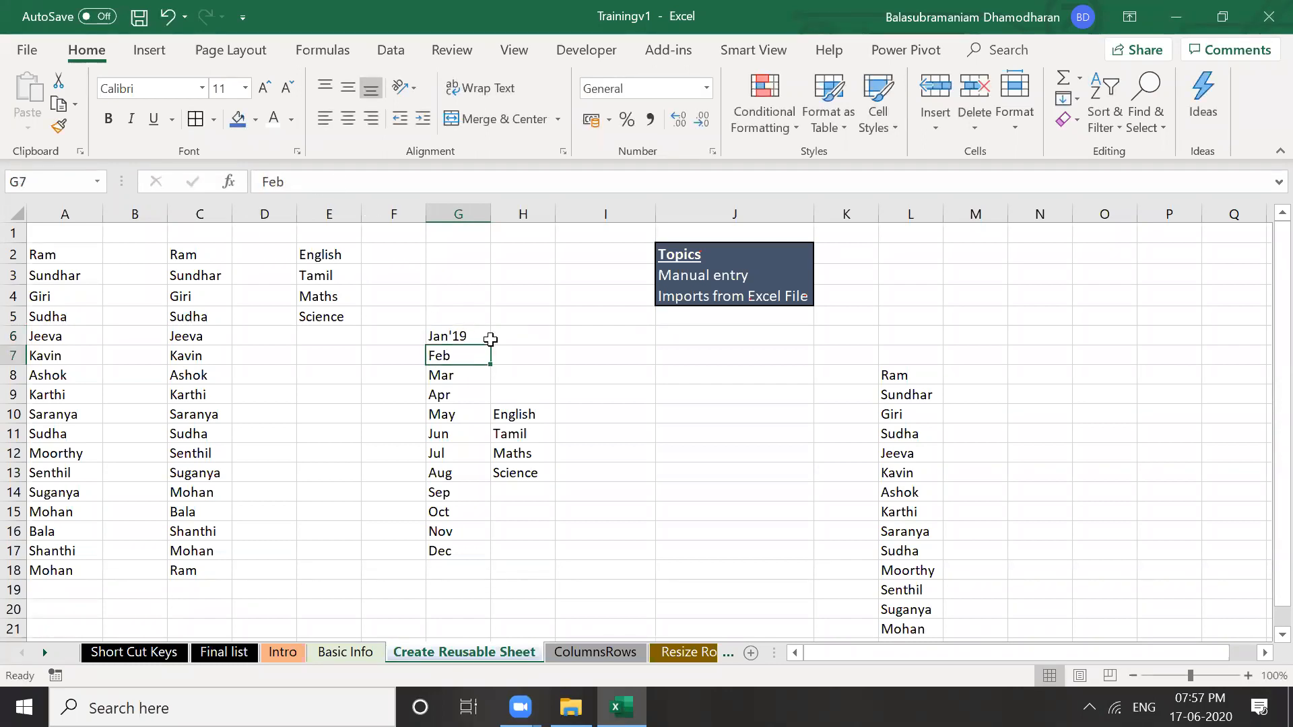
click(518, 343)
key(Left)
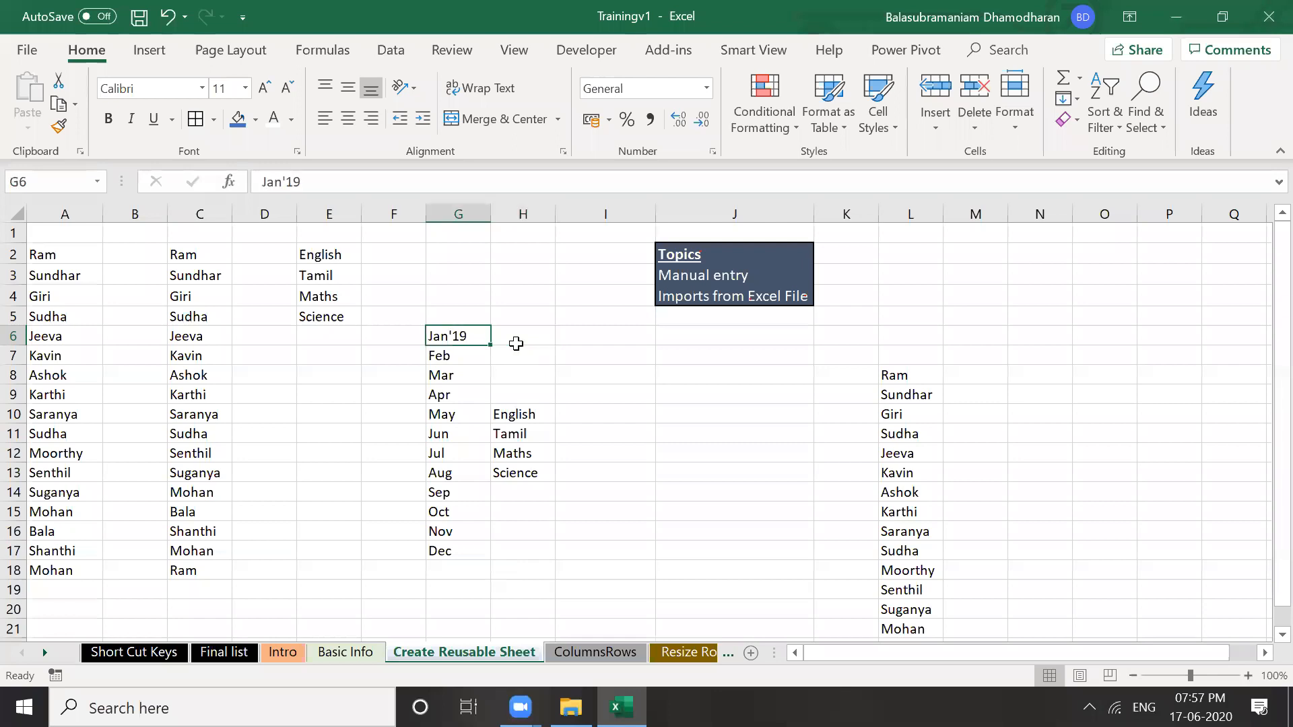
key(Delete)
text(Jan)
key(Return)
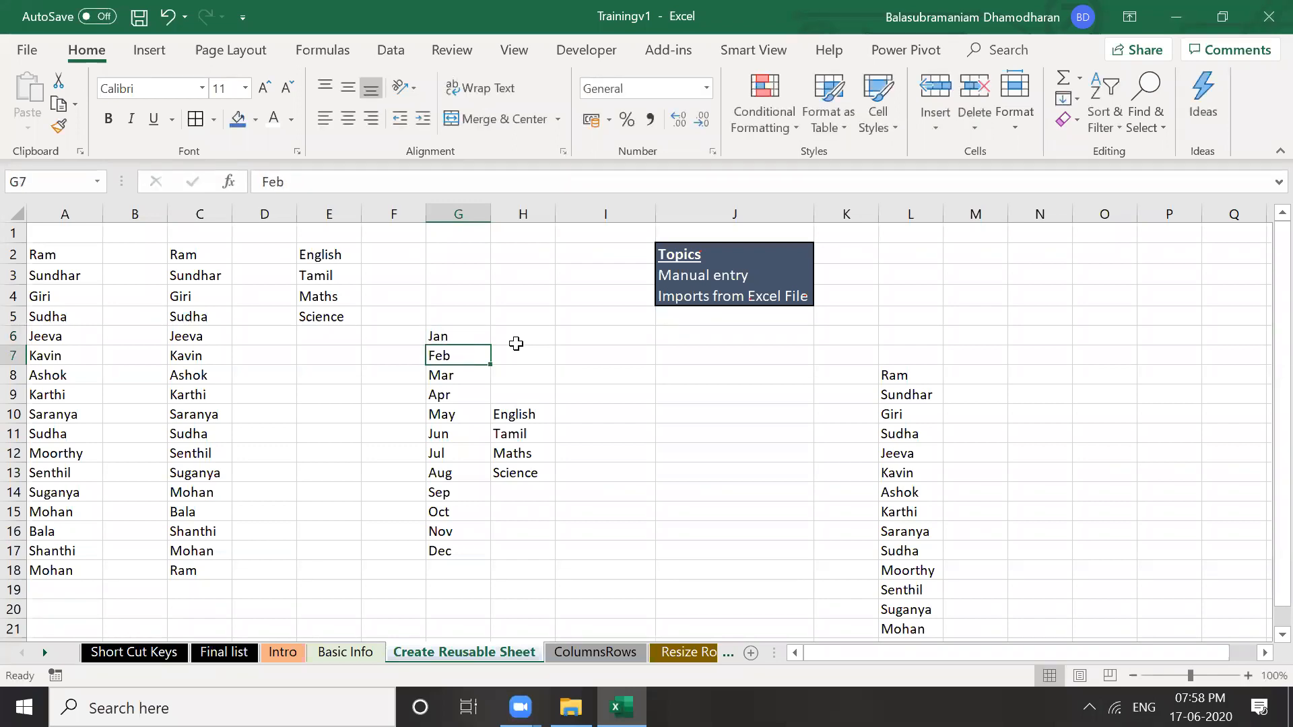
key(Up)
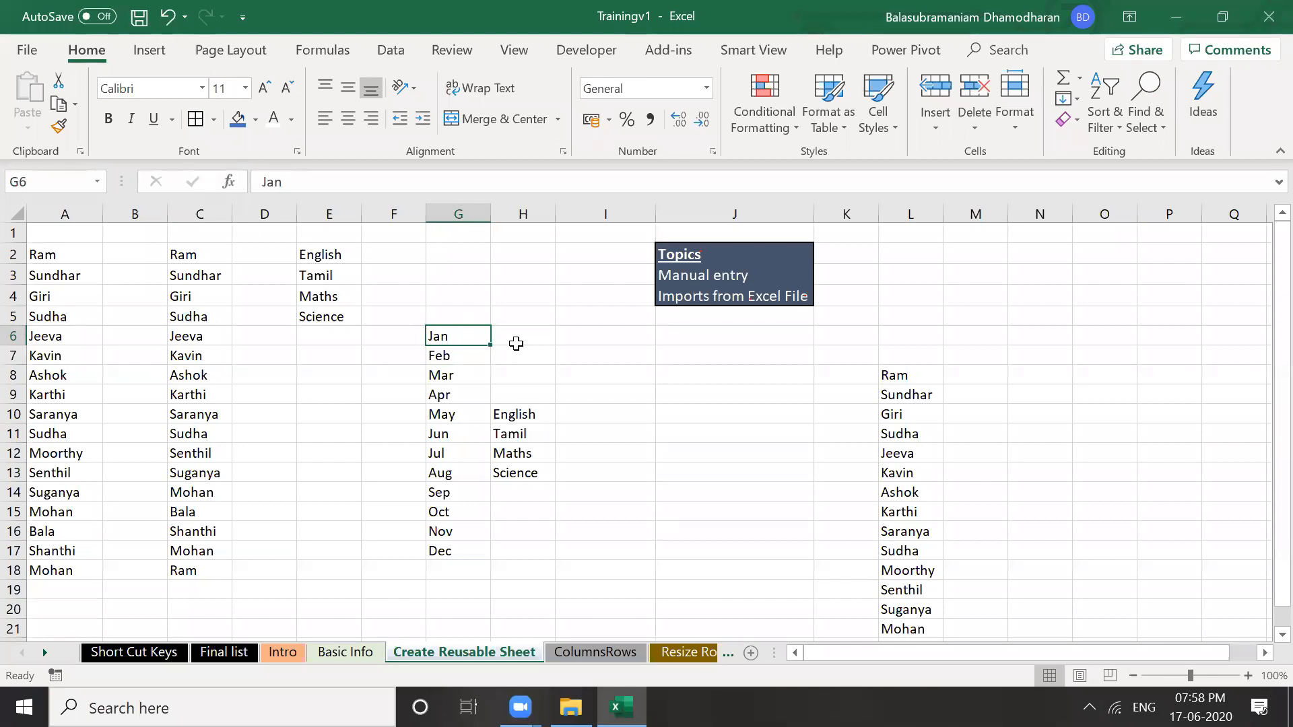
Try selecting G4:H4, then ranges down columns A and B starting from Ram in A2
click(456, 296)
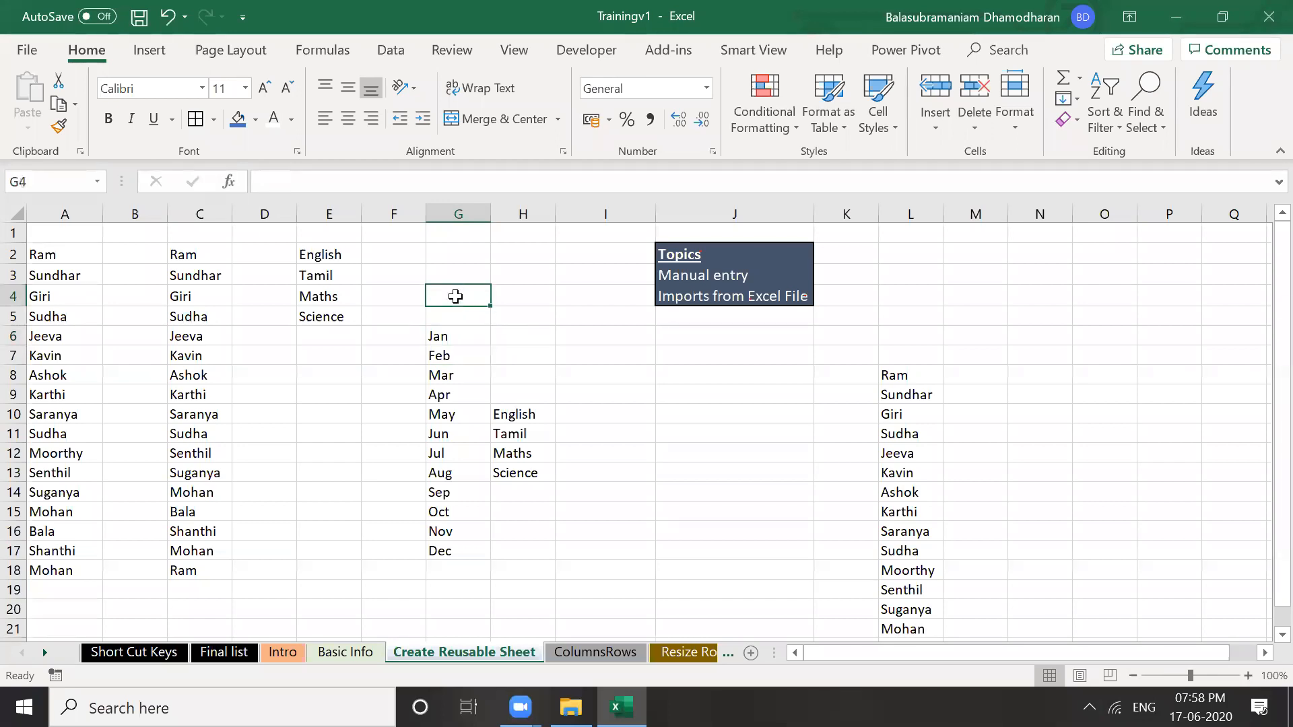
key(shift+Right)
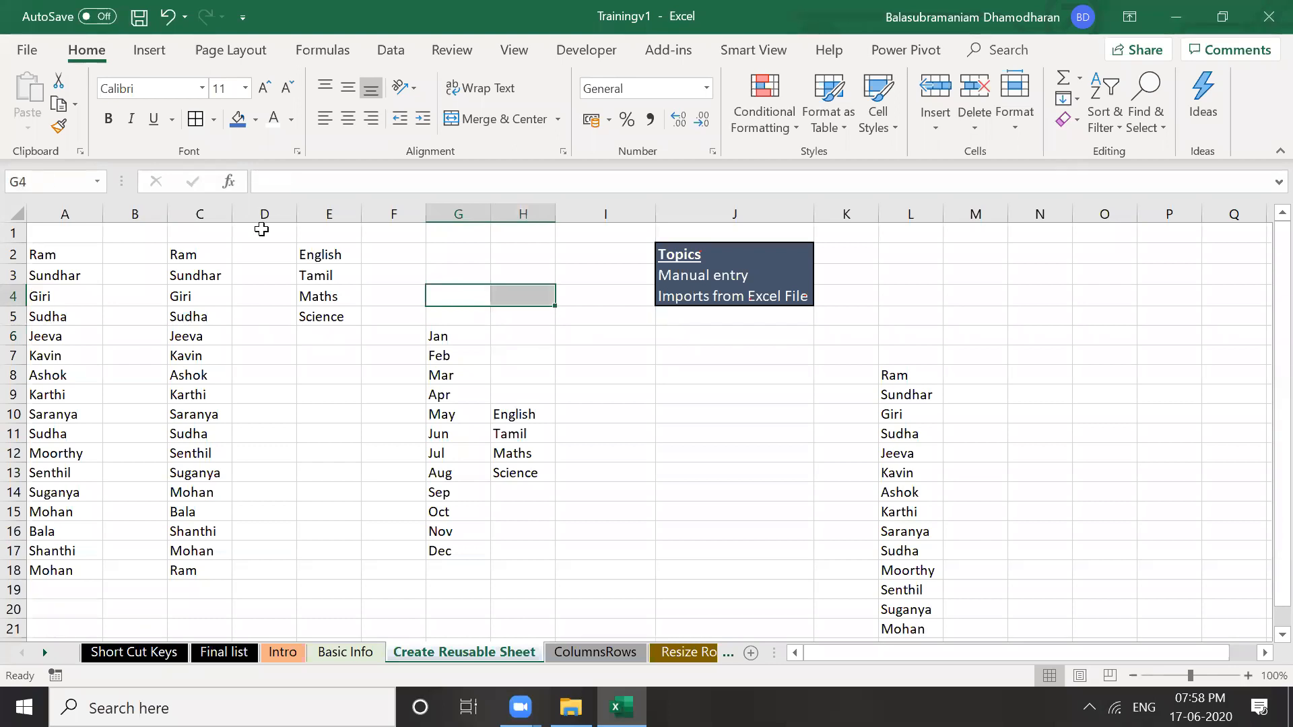
click(49, 249)
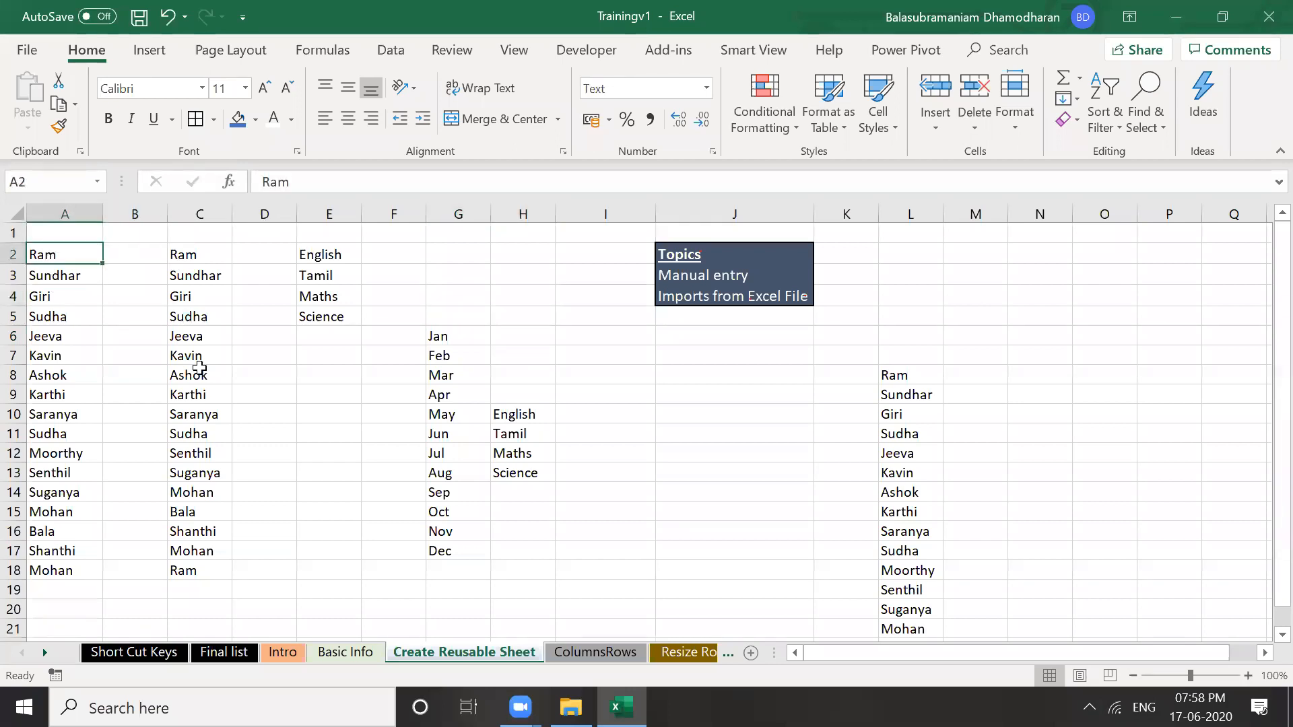
key(shift+Right)
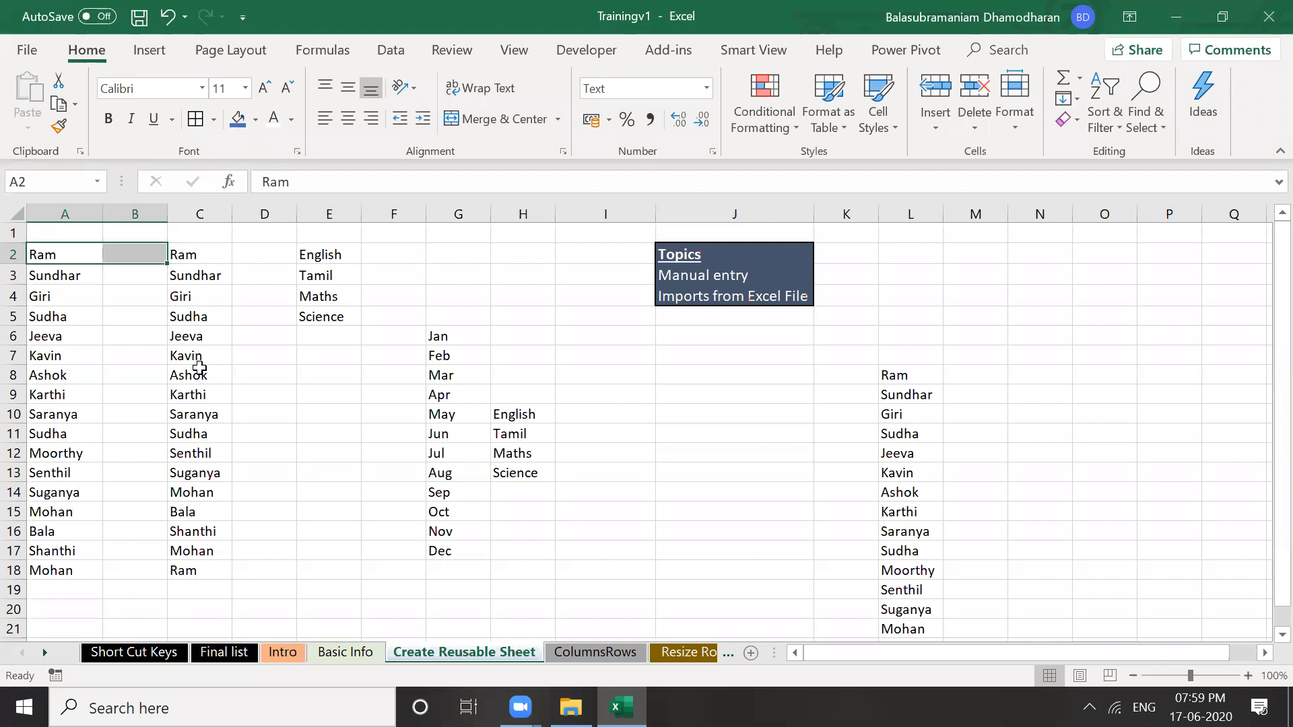
key(shift+Down)
key(shift+Down)
key(shift+Down)
key(shift+Down)
key(shift+Down)
key(shift+Down)
key(shift+Down)
key(shift+Down)
key(shift+Down)
key(shift+Down)
key(shift+Down)
key(shift+Up)
key(shift+Up)
key(shift+Up)
key(shift+Up)
key(shift+Up)
key(shift+Up)
key(shift+Up)
key(shift+Up)
key(shift+Up)
key(shift+Up)
key(shift+Up)
key(Down)
key(Up)
key(shift+Down)
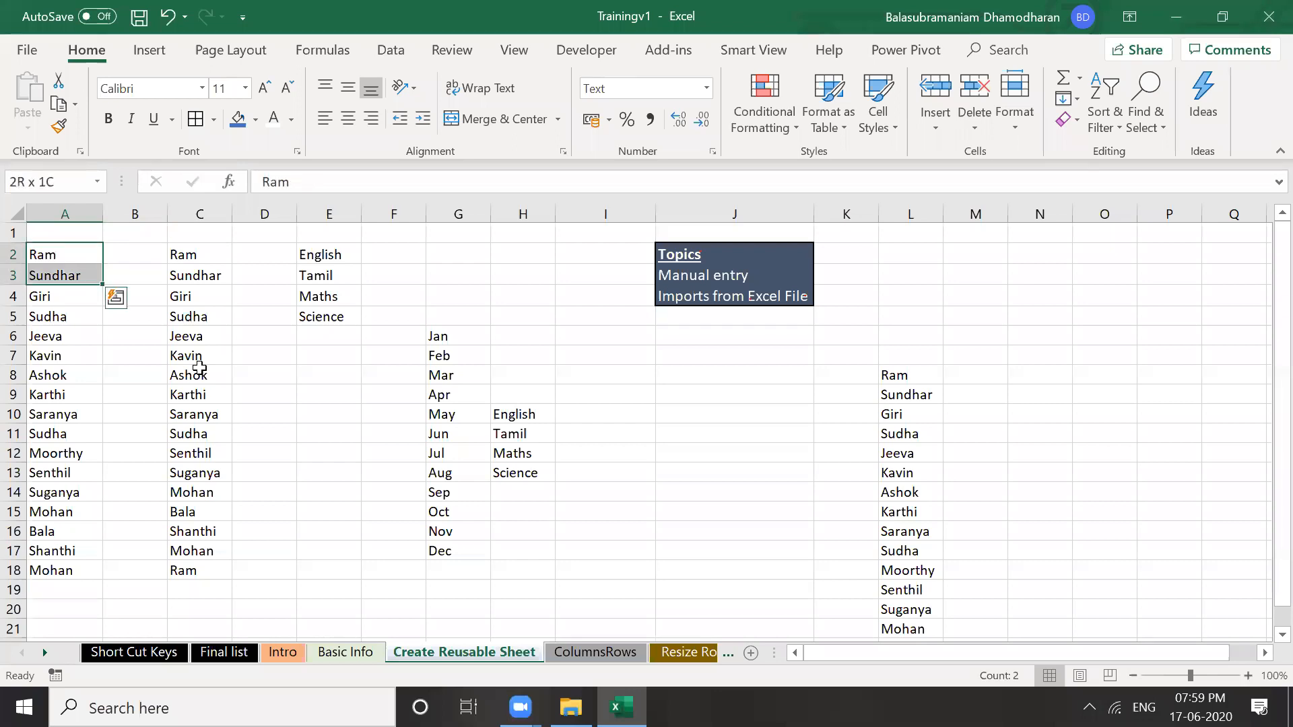
key(shift+Down)
key(shift+Down)
key(shift+Down)
key(shift+Down)
key(shift+Down)
key(shift+Down)
key(shift+Down)
key(shift+Down)
key(shift+Down)
key(shift+Down)
key(shift+Down)
key(shift+Down)
key(shift+Down)
key(shift+Down)
key(shift+Down)
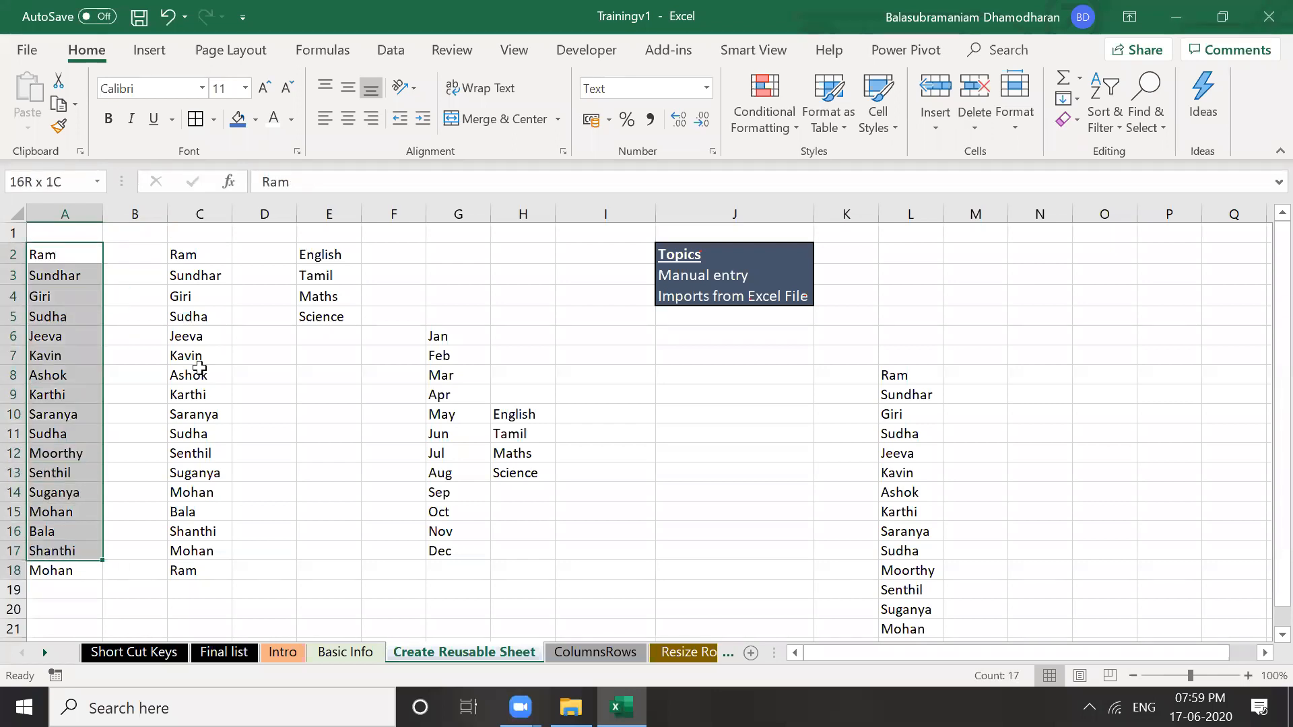
key(shift+Right)
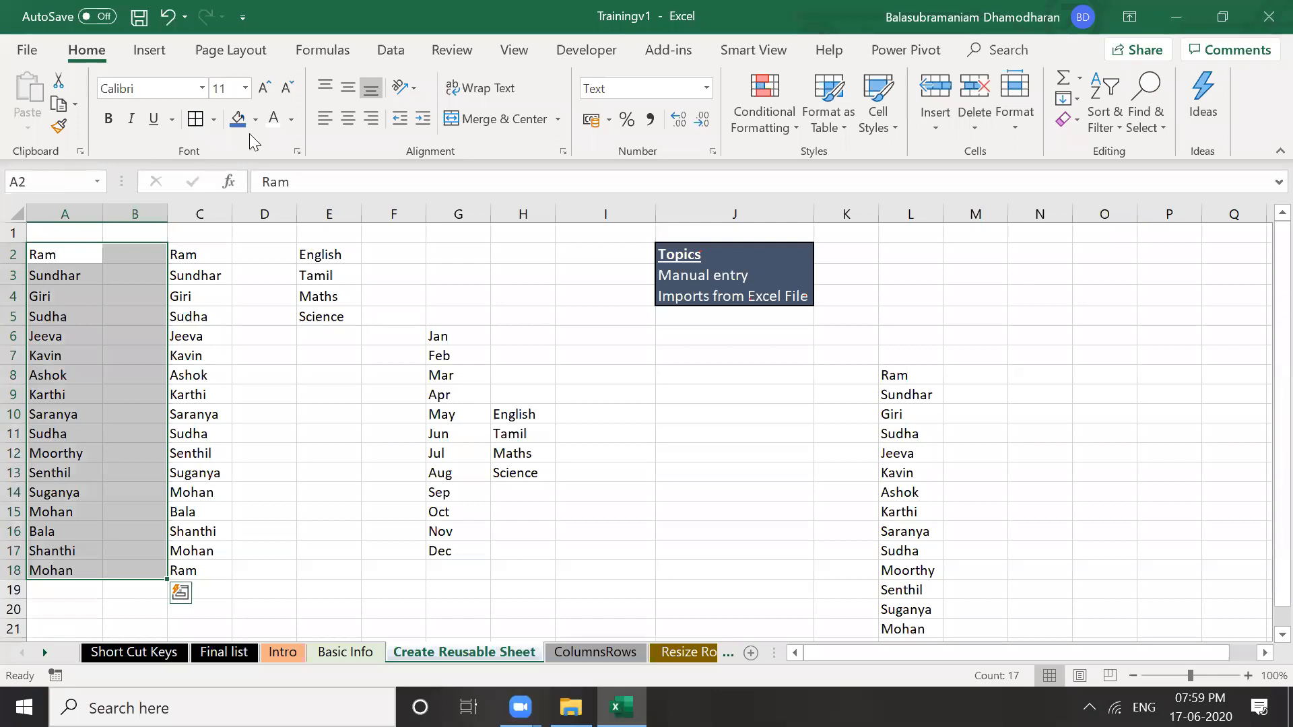
click(59, 258)
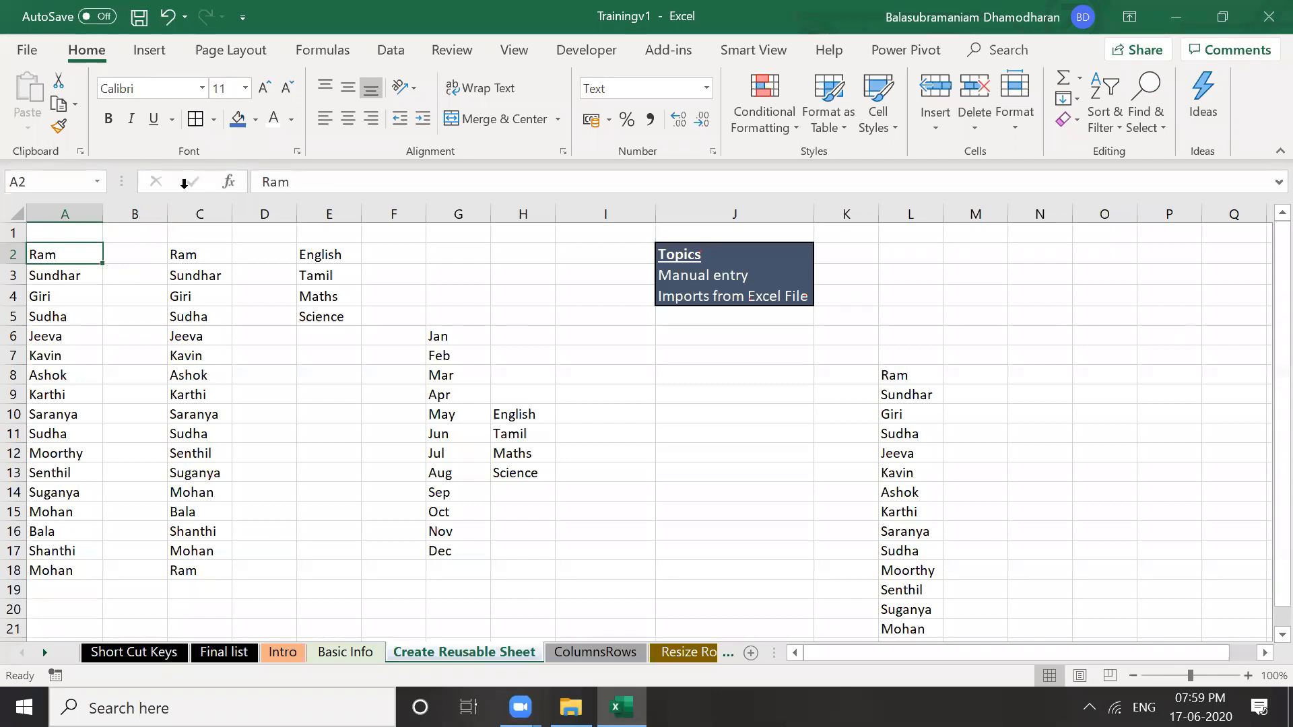
Merge A2:B2 with Ram left-aligned and paint that formatting onto the names in A3:B18
key(shift+Right)
click(495, 119)
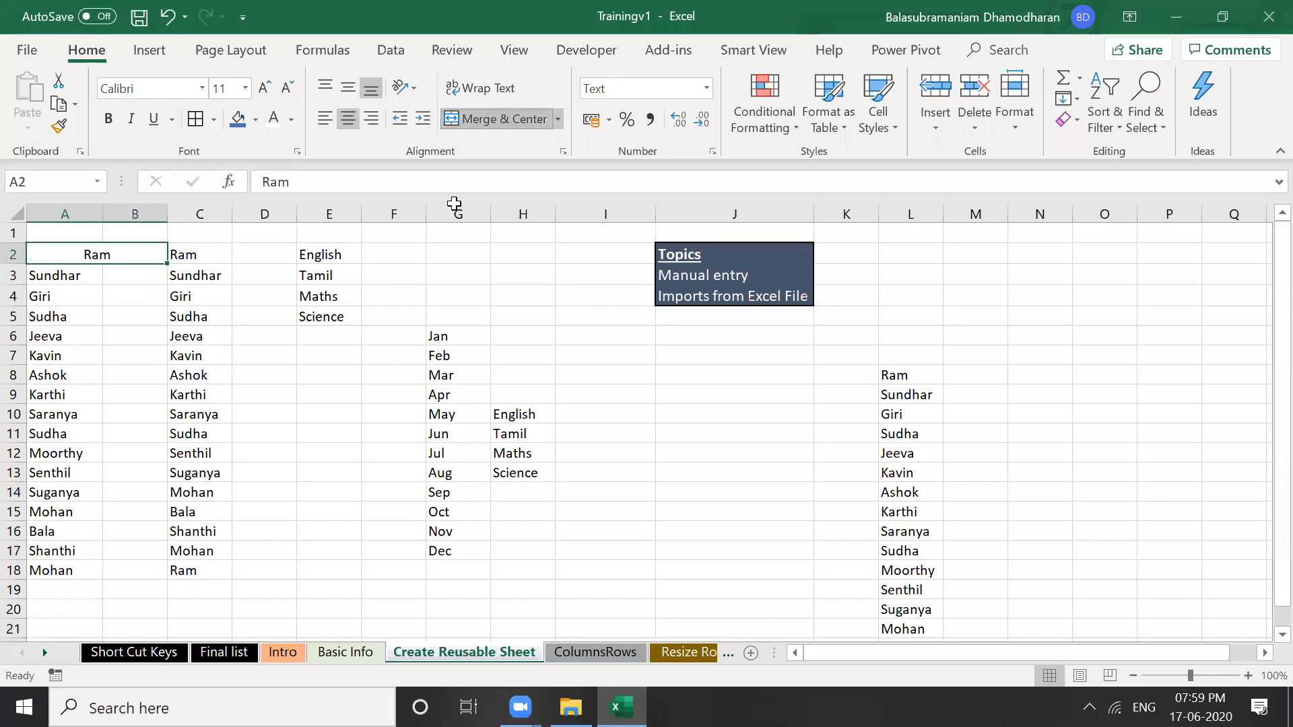
click(325, 120)
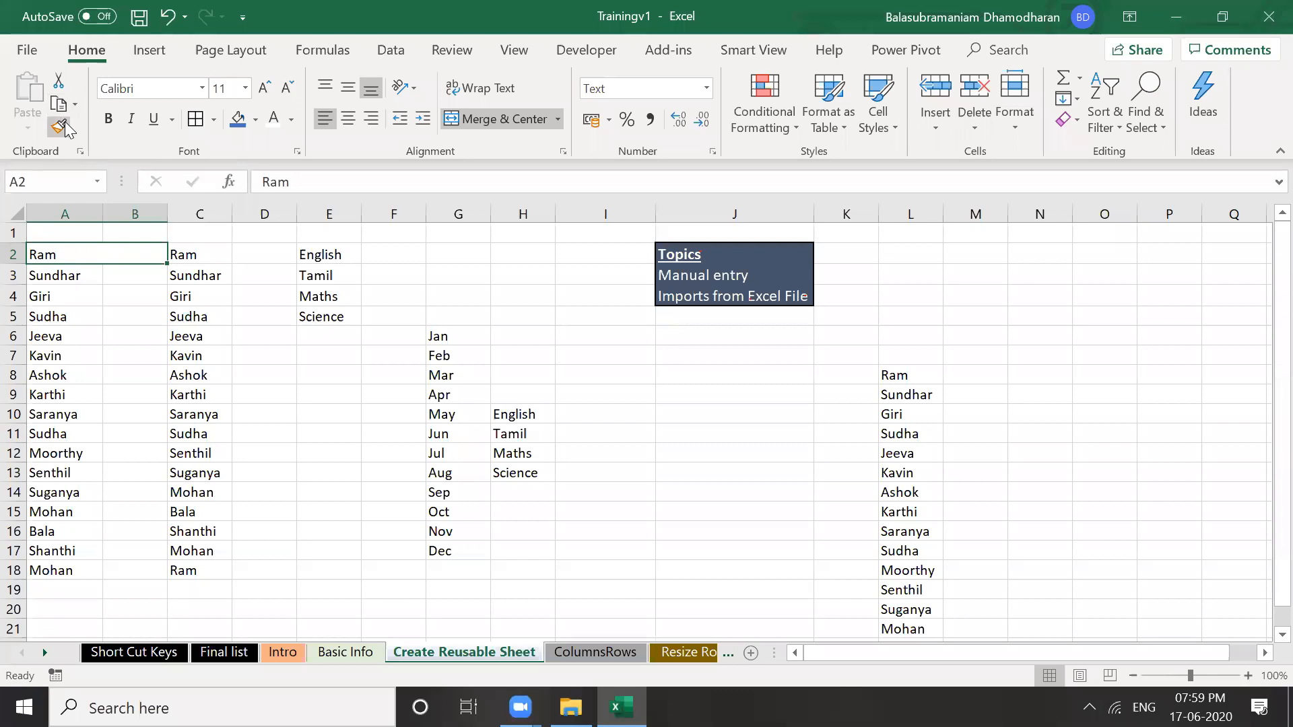
click(66, 126)
drag(62, 272, 132, 575)
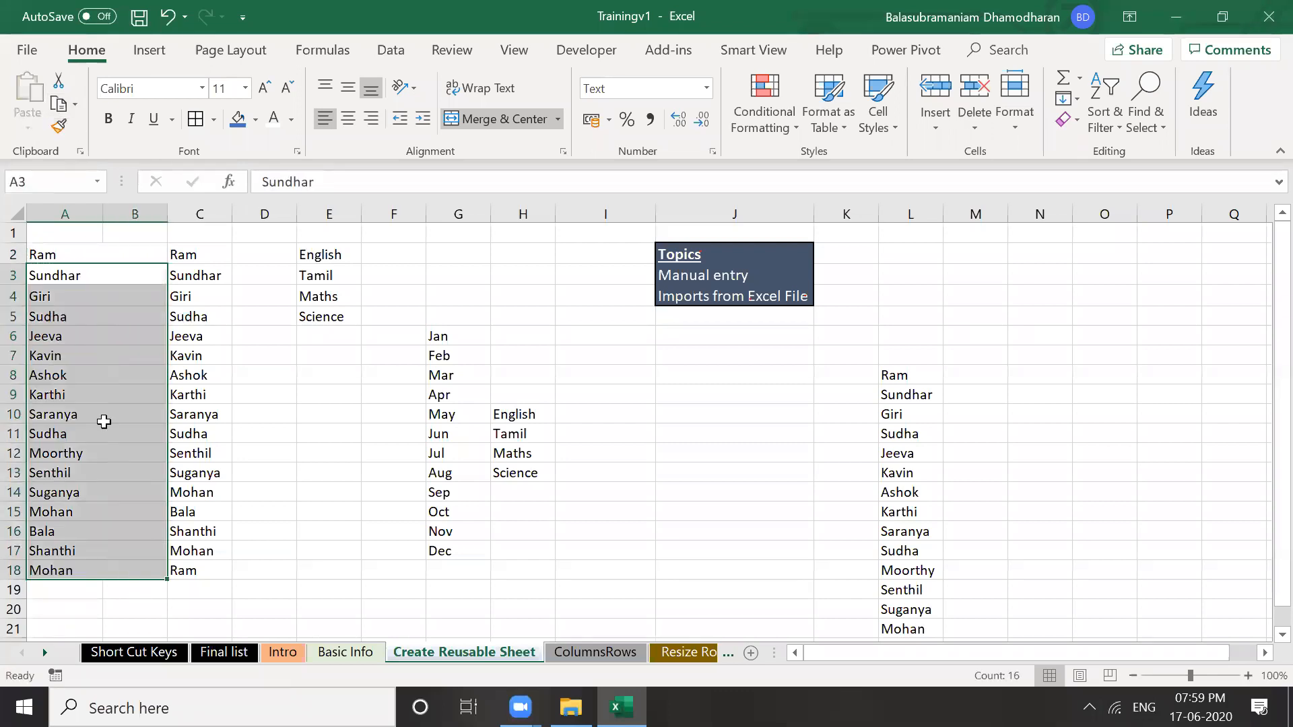
click(79, 313)
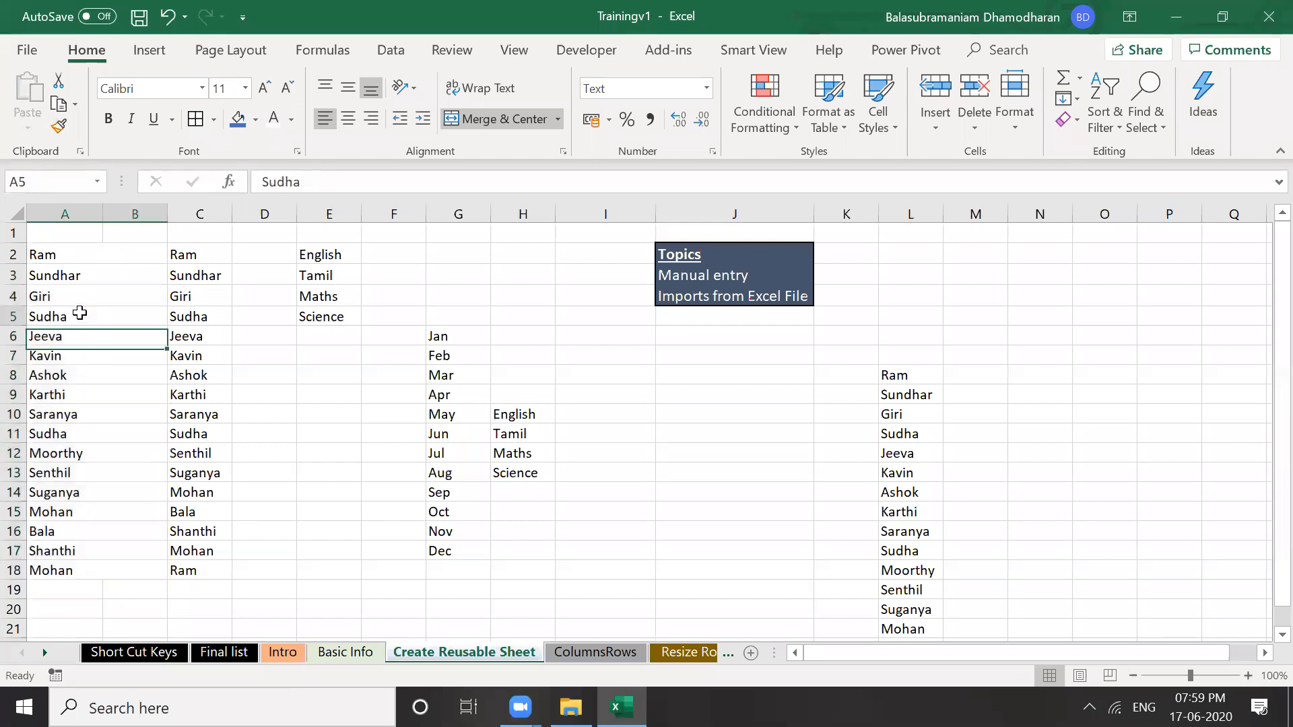
key(Up)
key(Up)
key(Up)
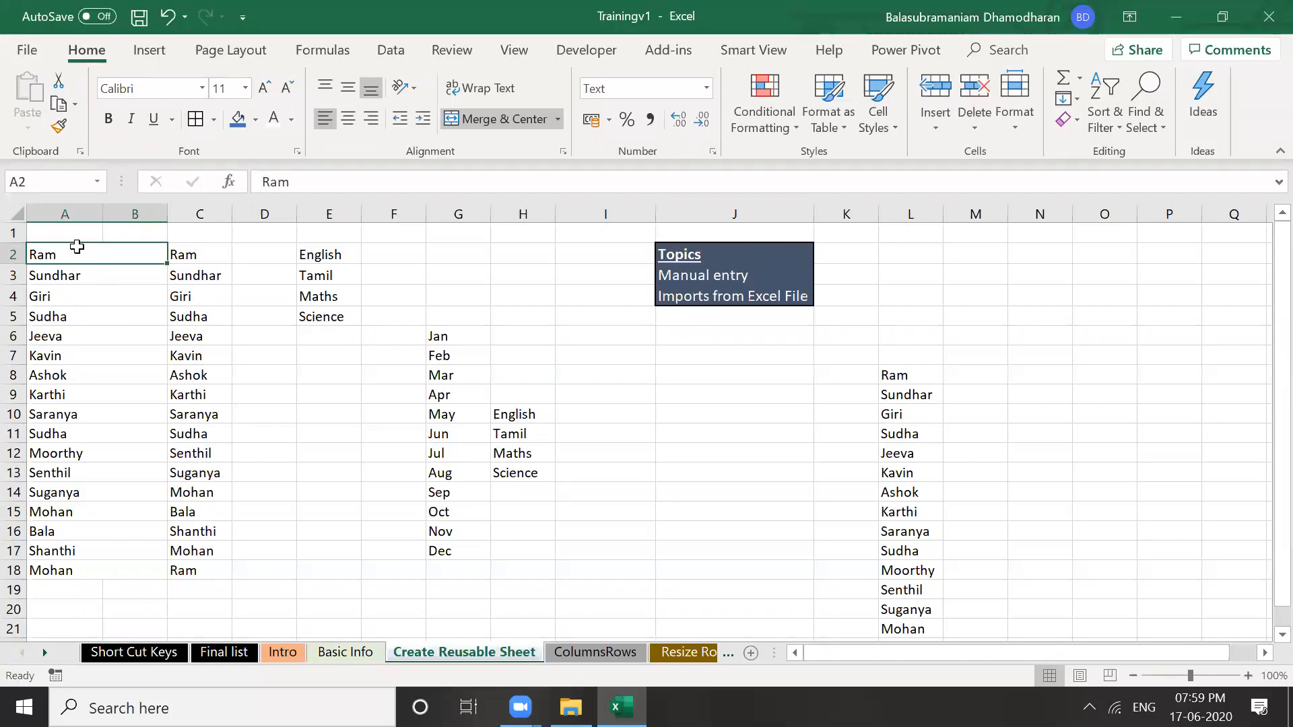
Undo the painted formatting and copy Ram's merged format onto Sundhar in A3
key(ctrl+z)
drag(84, 254, 194, 313)
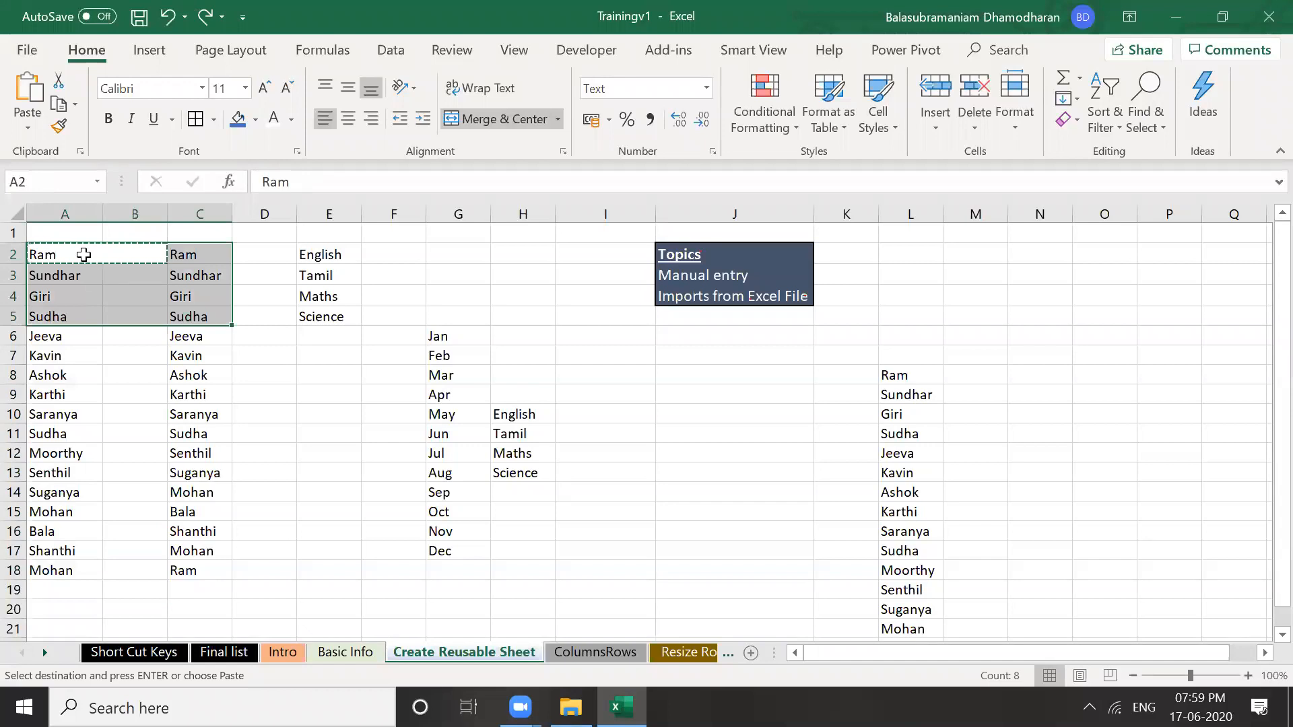
key(Escape)
click(61, 256)
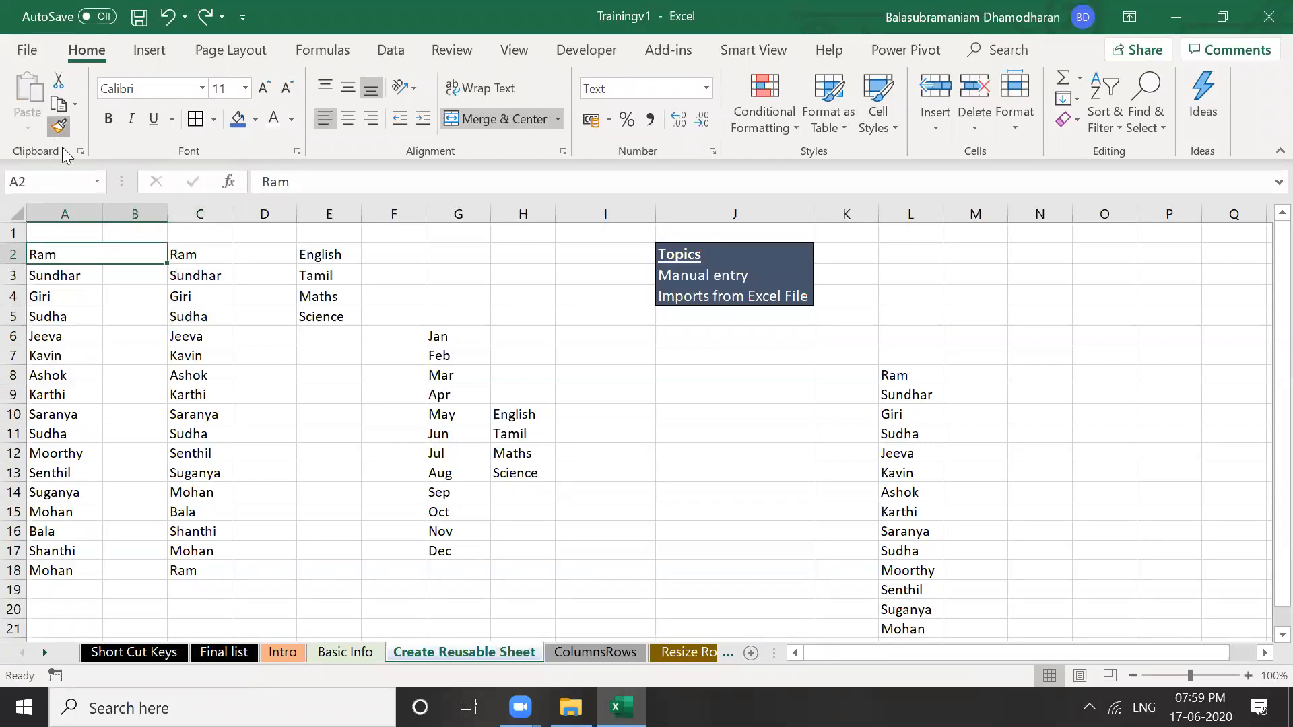
click(86, 275)
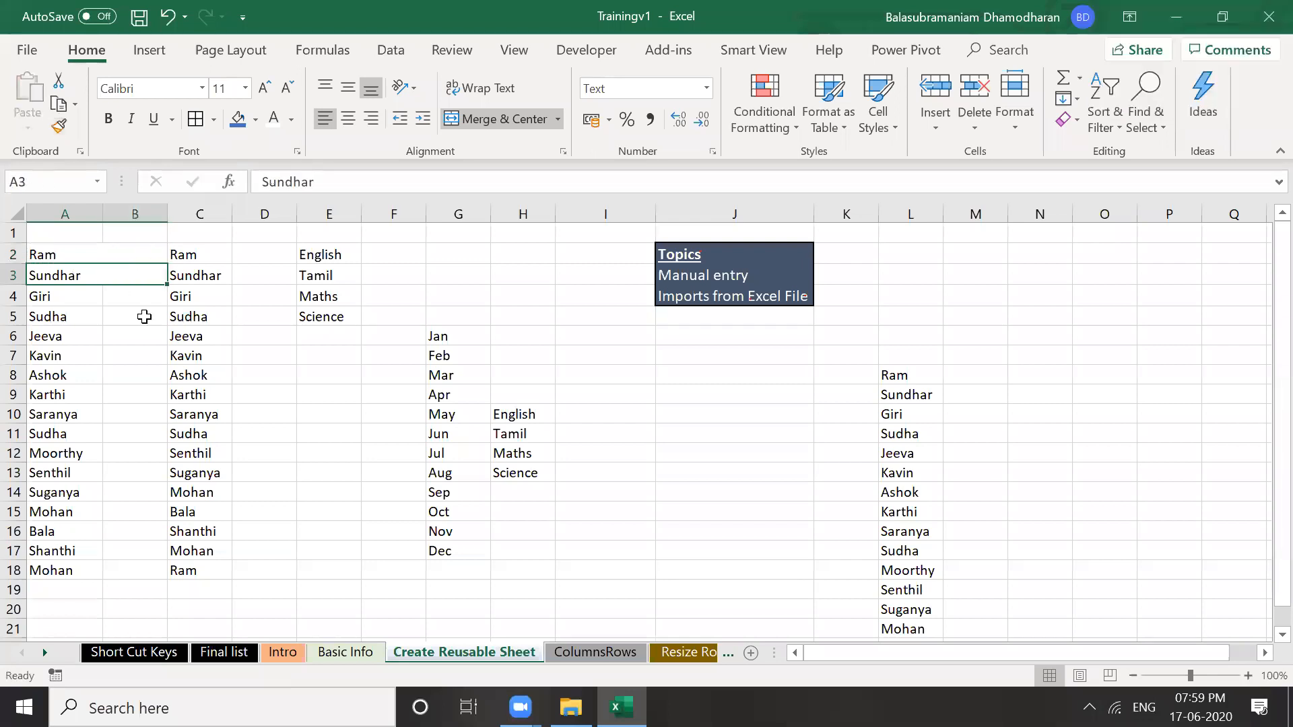
Paint Sundhar's formatting onto Giri through Saranya (A4:A10) and the remaining names A11:B18
click(59, 126)
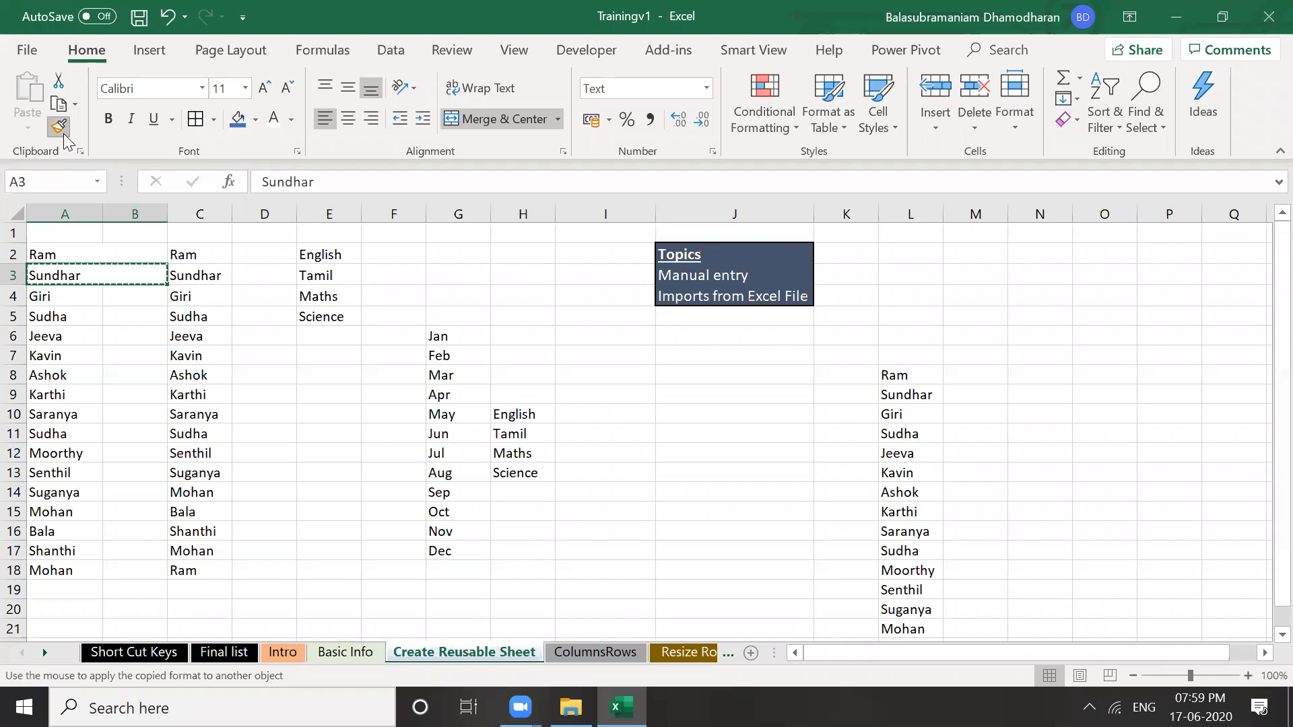
click(75, 303)
click(76, 317)
click(78, 335)
click(70, 355)
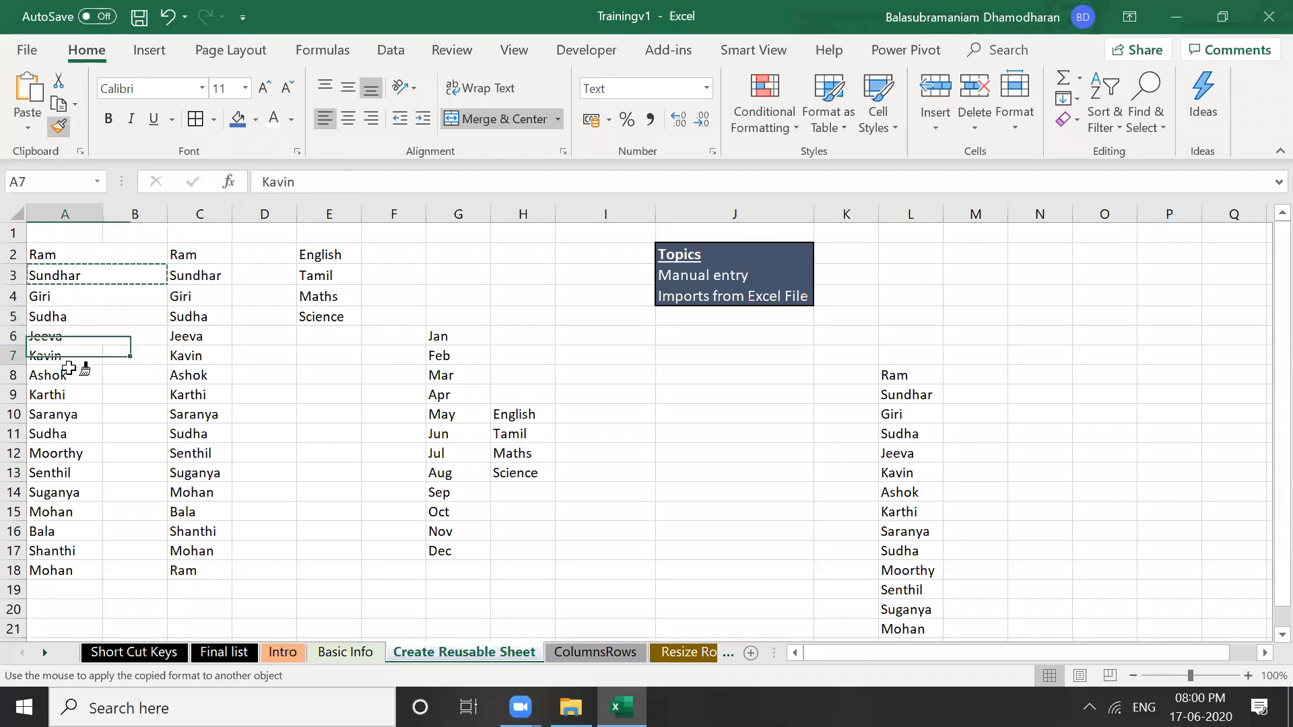
click(74, 374)
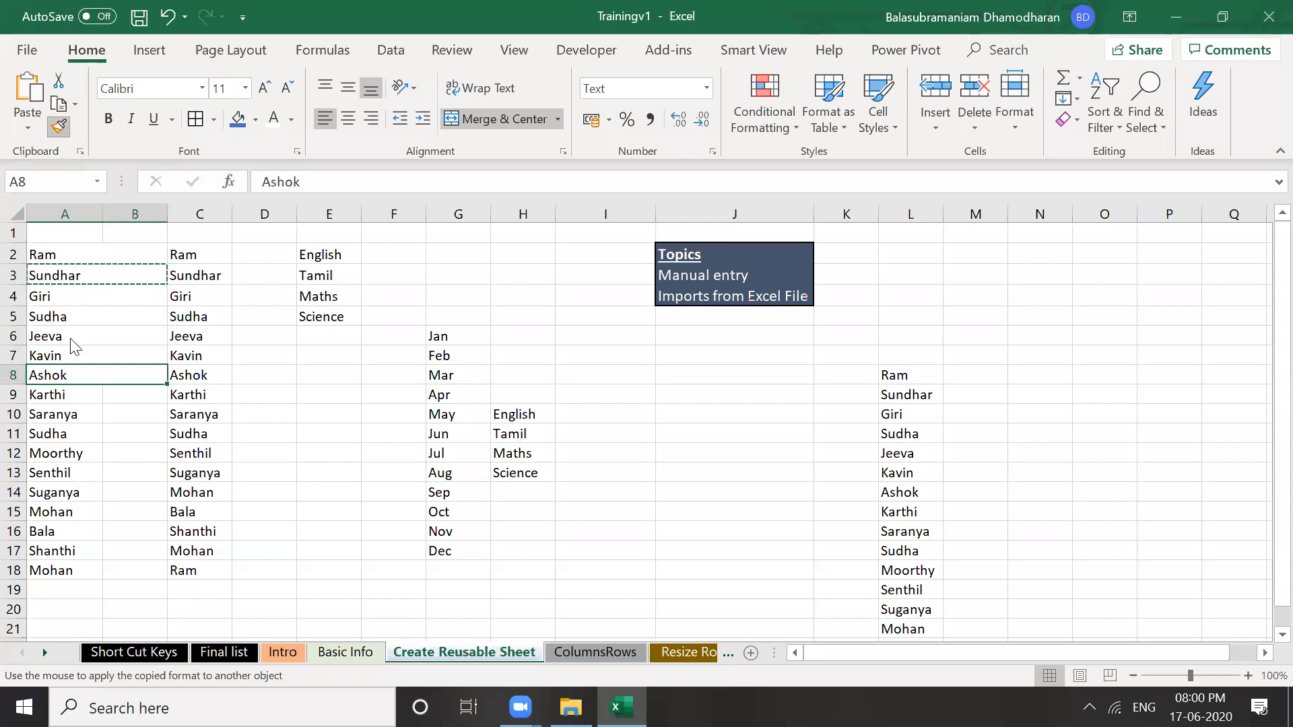
click(42, 396)
click(54, 416)
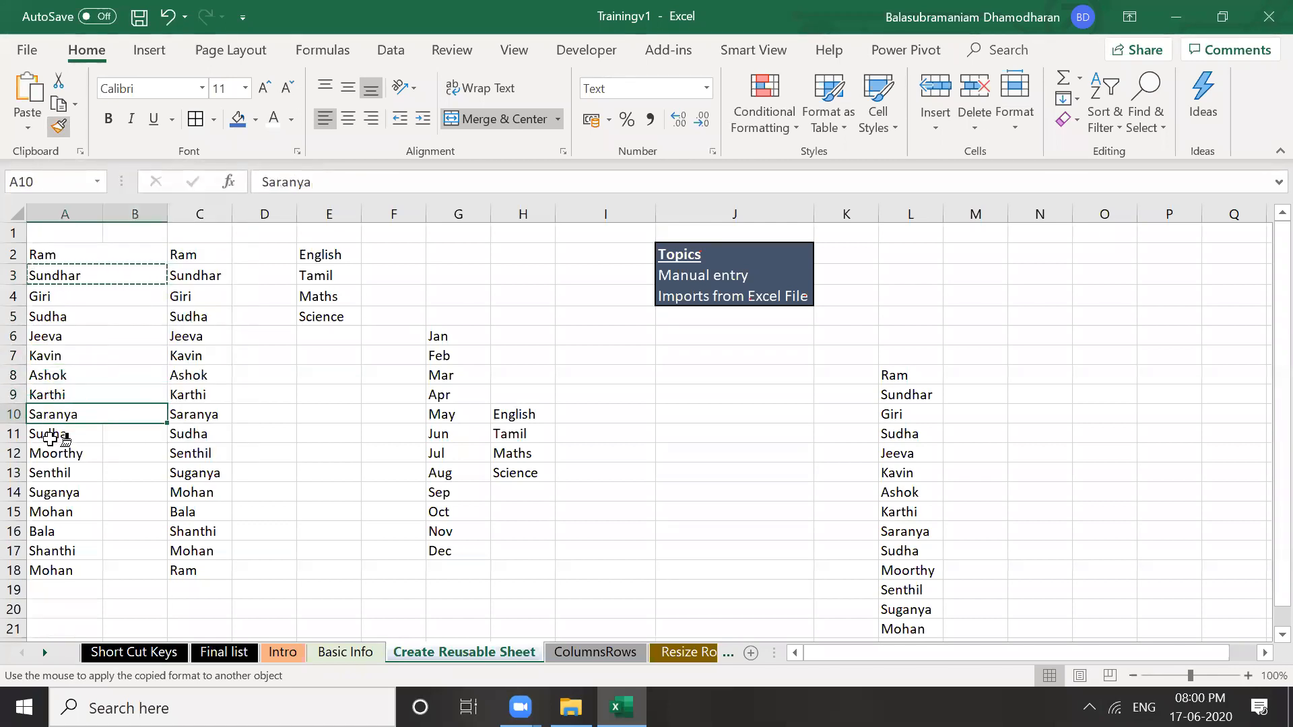
drag(41, 435, 142, 575)
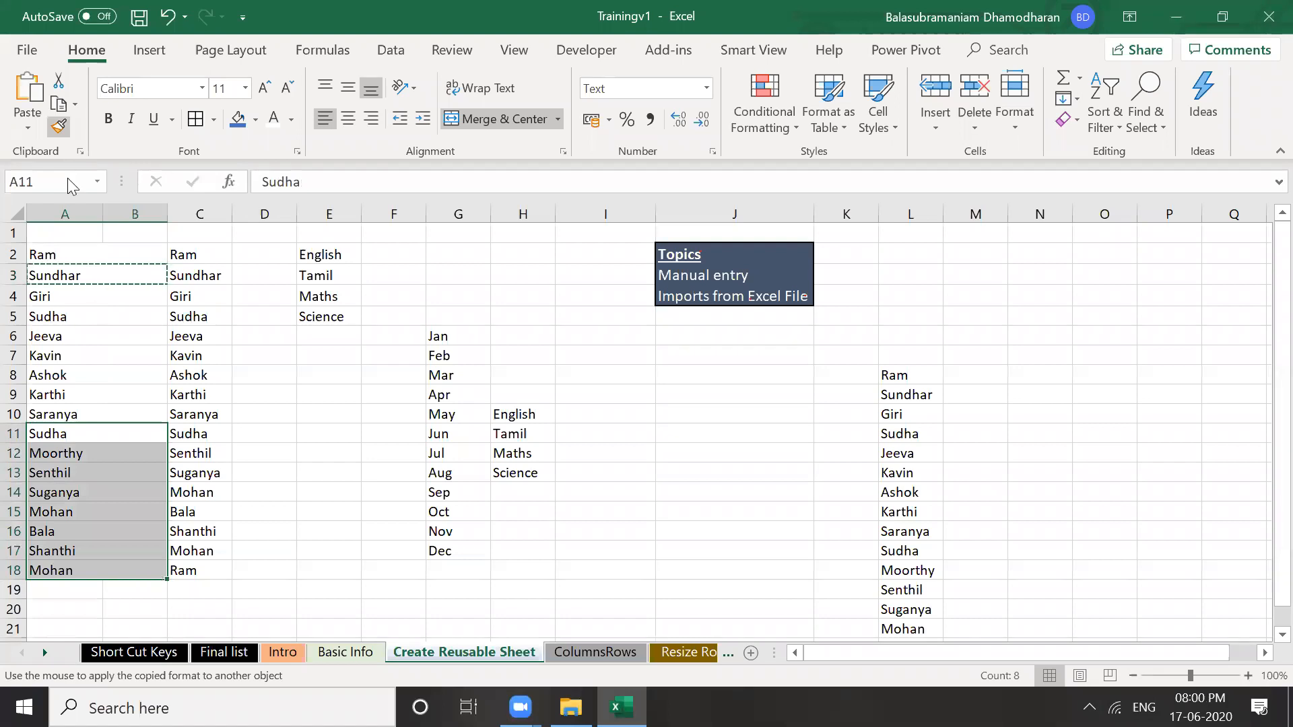
click(58, 127)
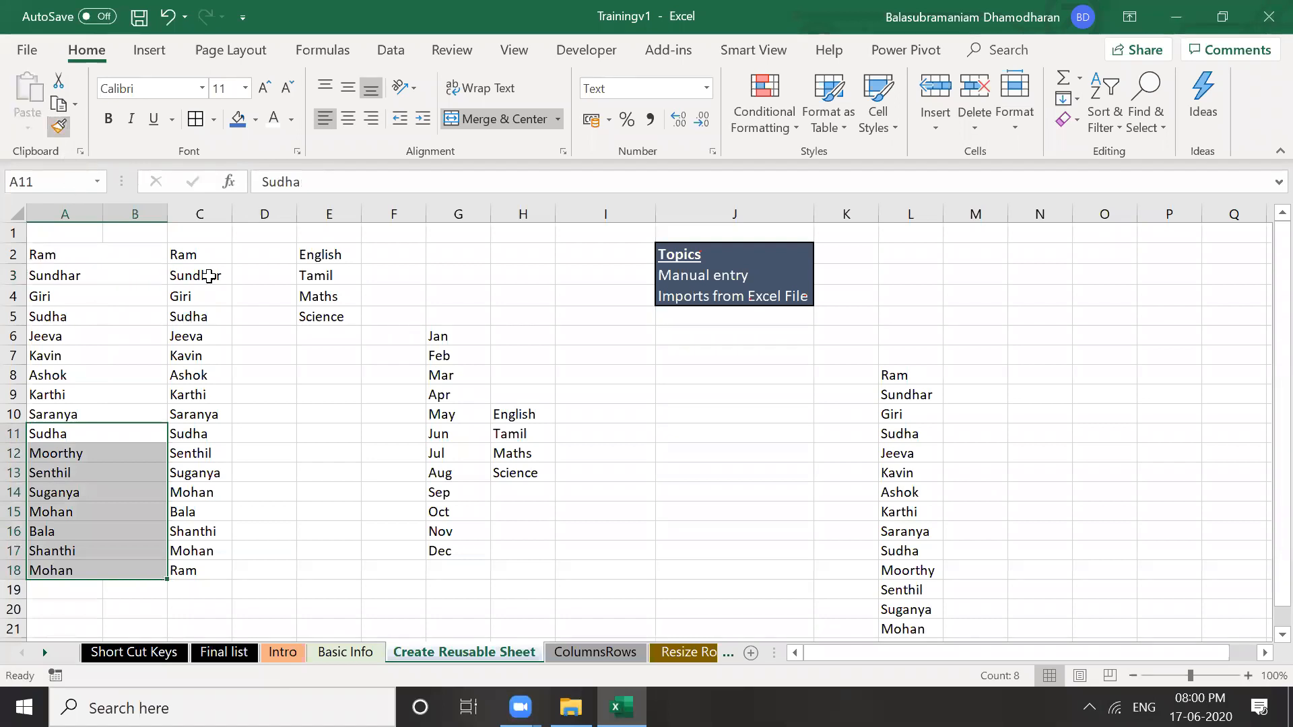
Reapply Sundhar's formatting from A3 to Giri in A4
click(272, 354)
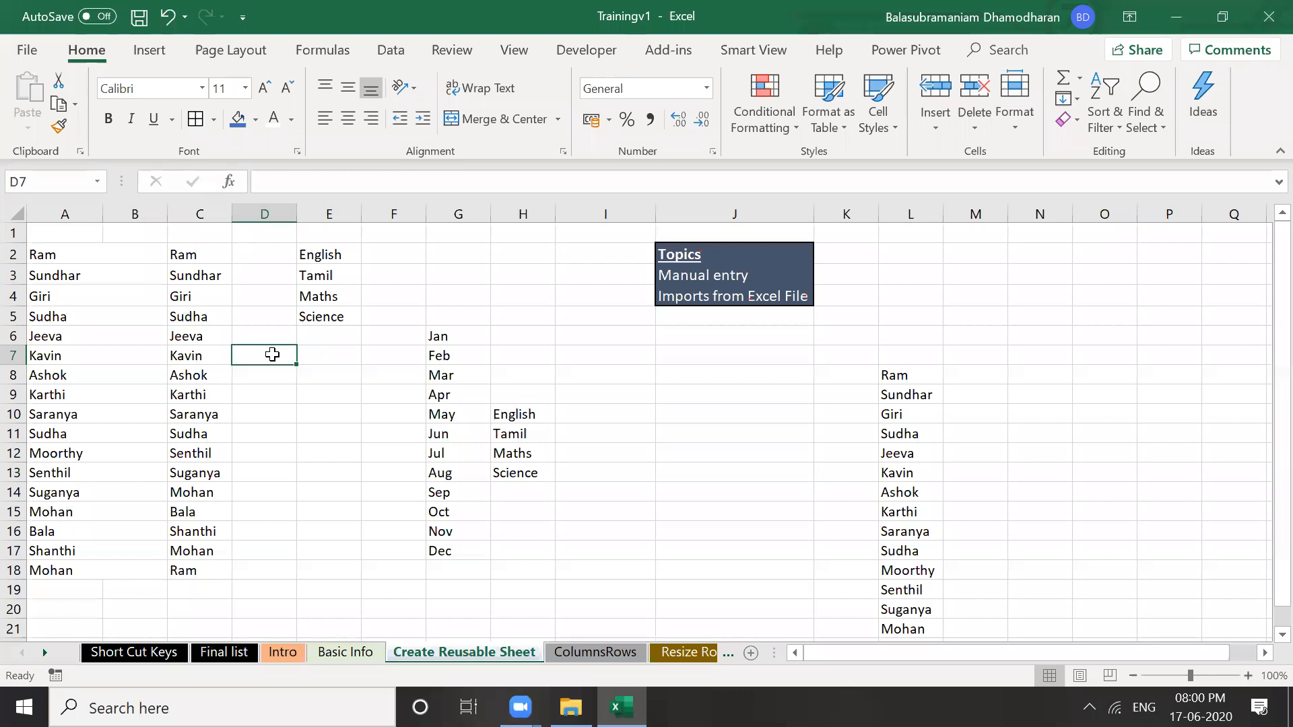
click(82, 274)
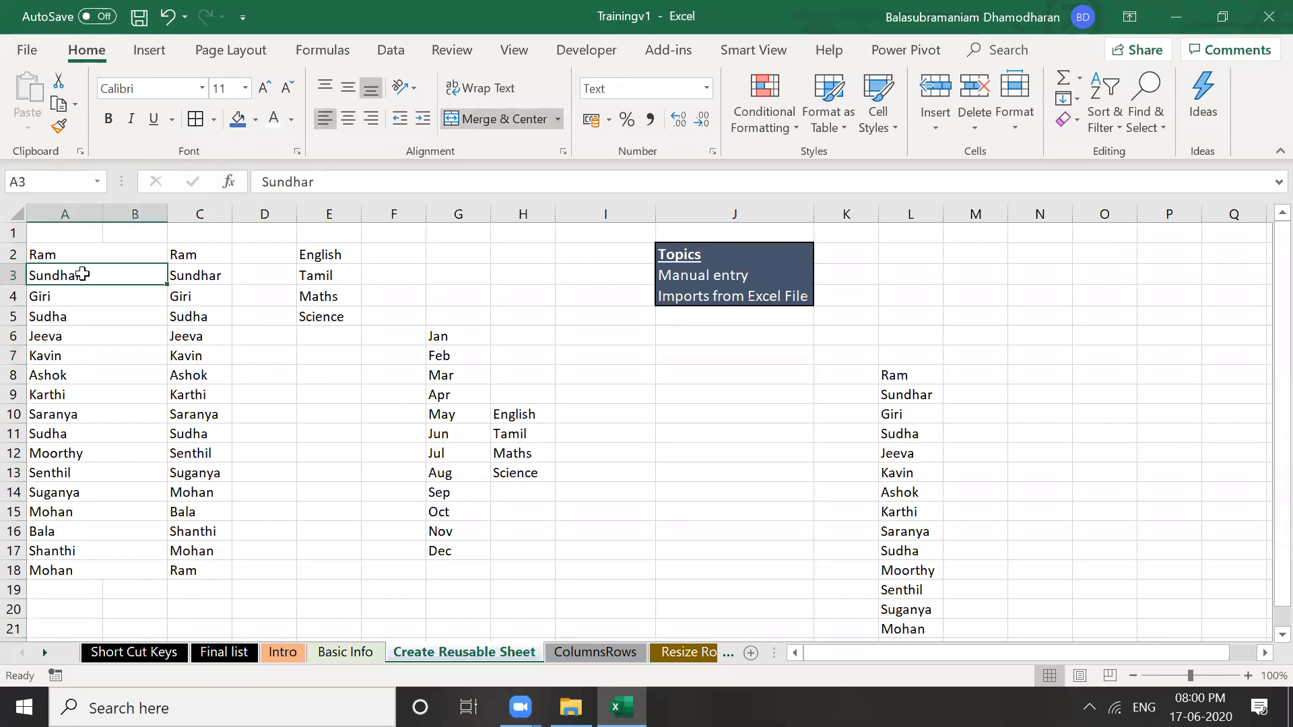
click(59, 128)
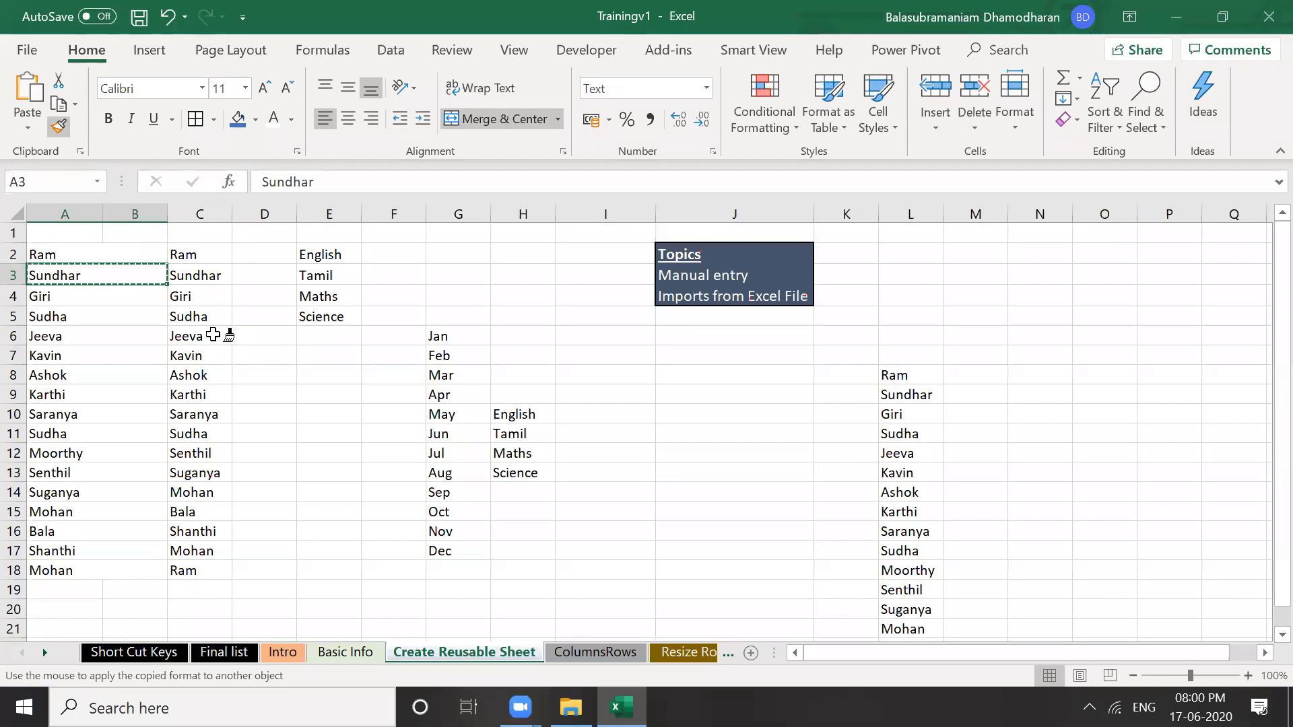
click(94, 278)
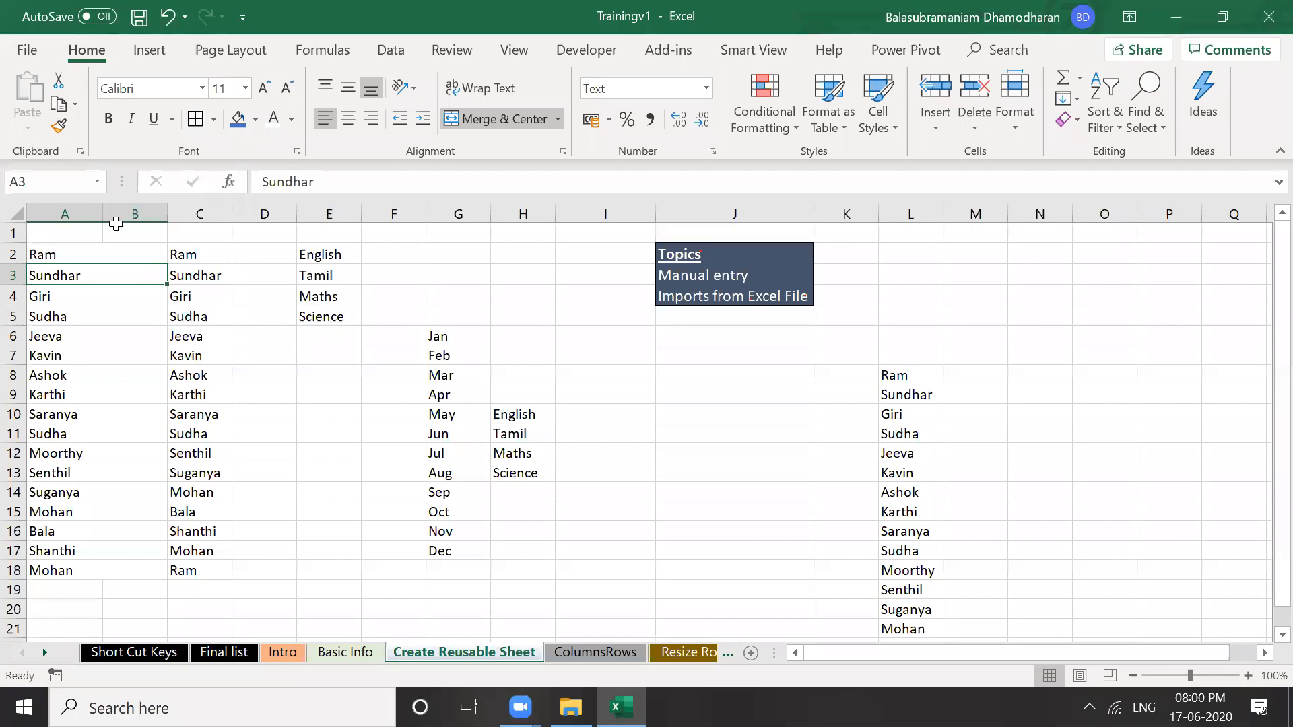
click(59, 126)
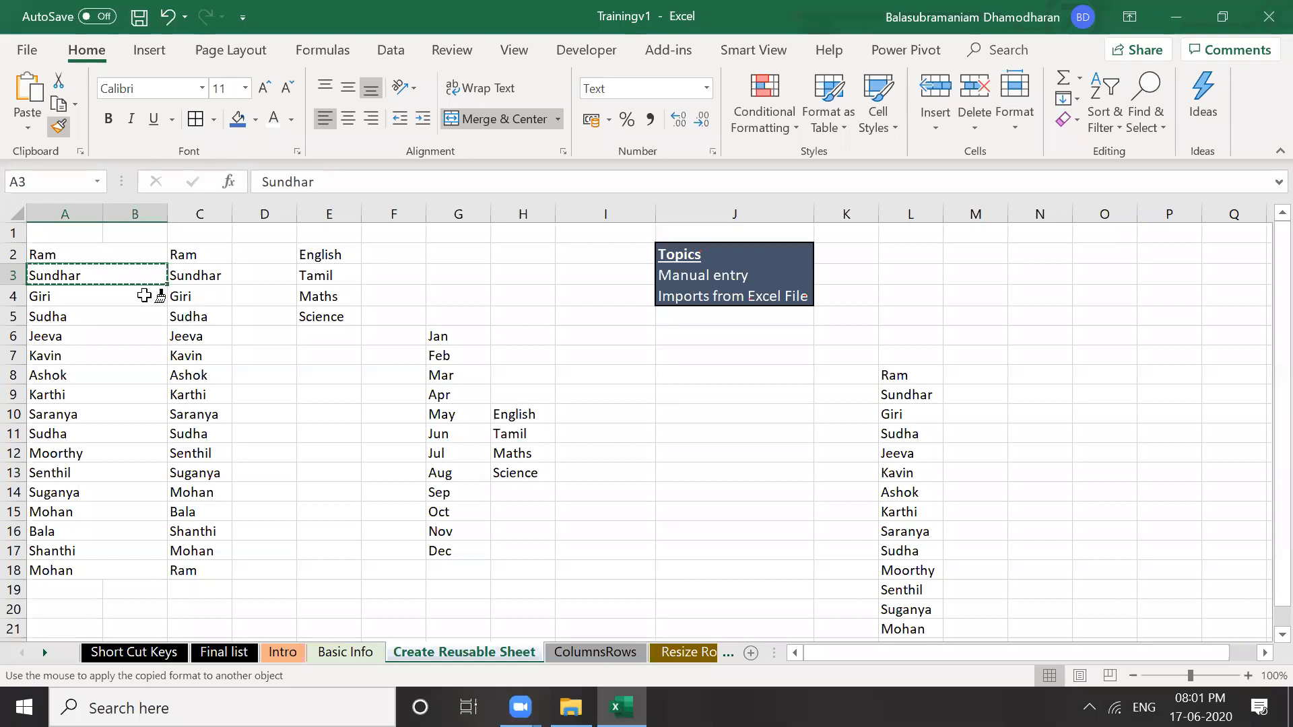
click(108, 291)
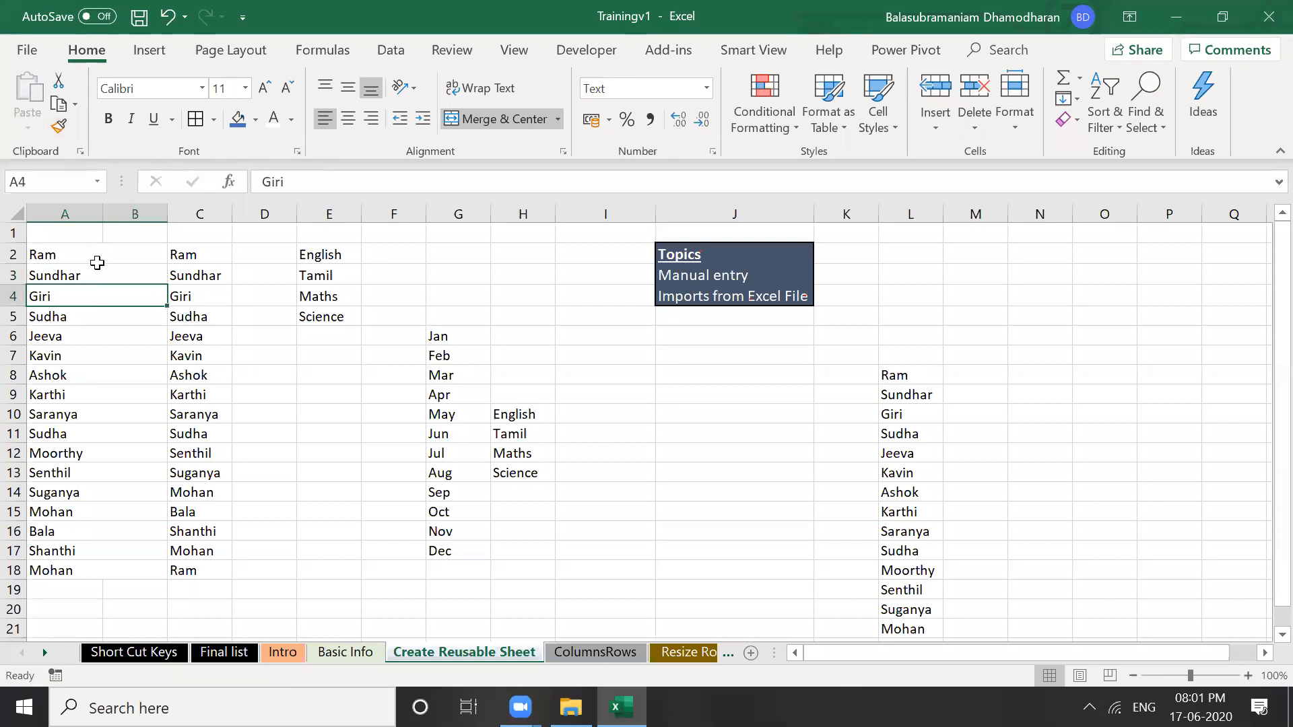
click(46, 216)
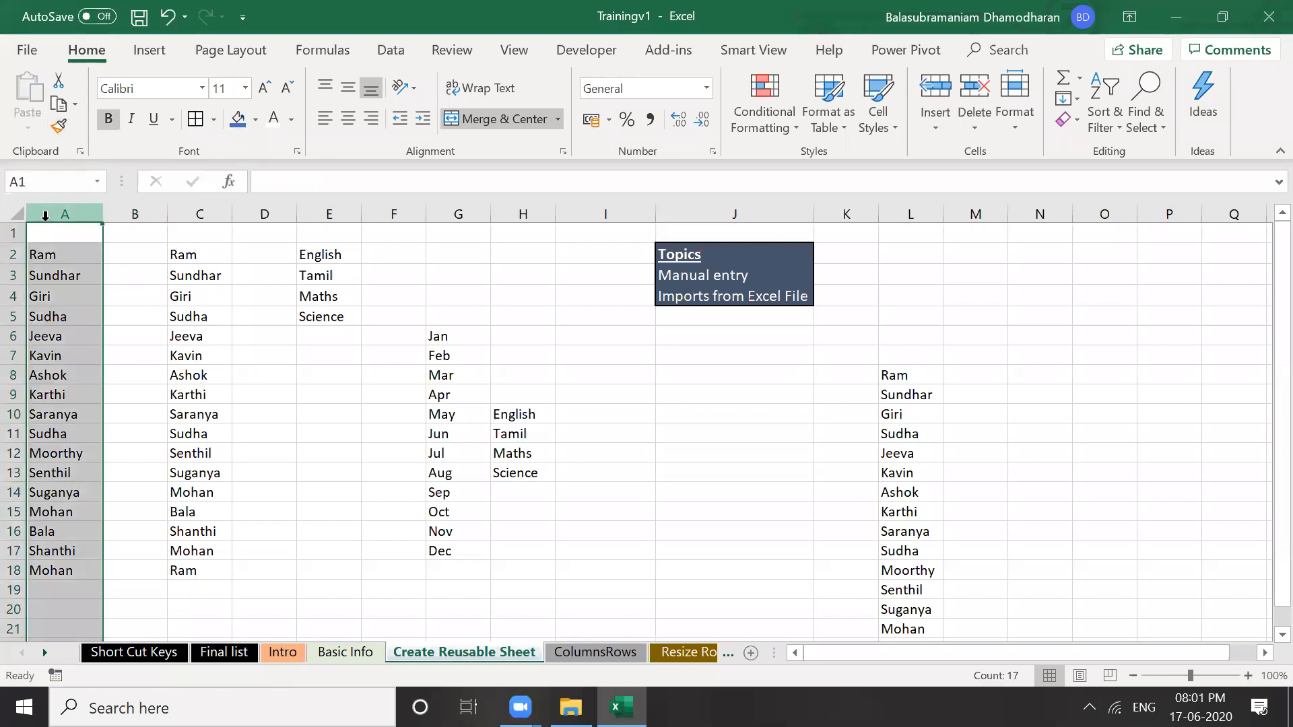
Copy the formatting of columns A and B onto column C
key(shift+Right)
key(shift+Right)
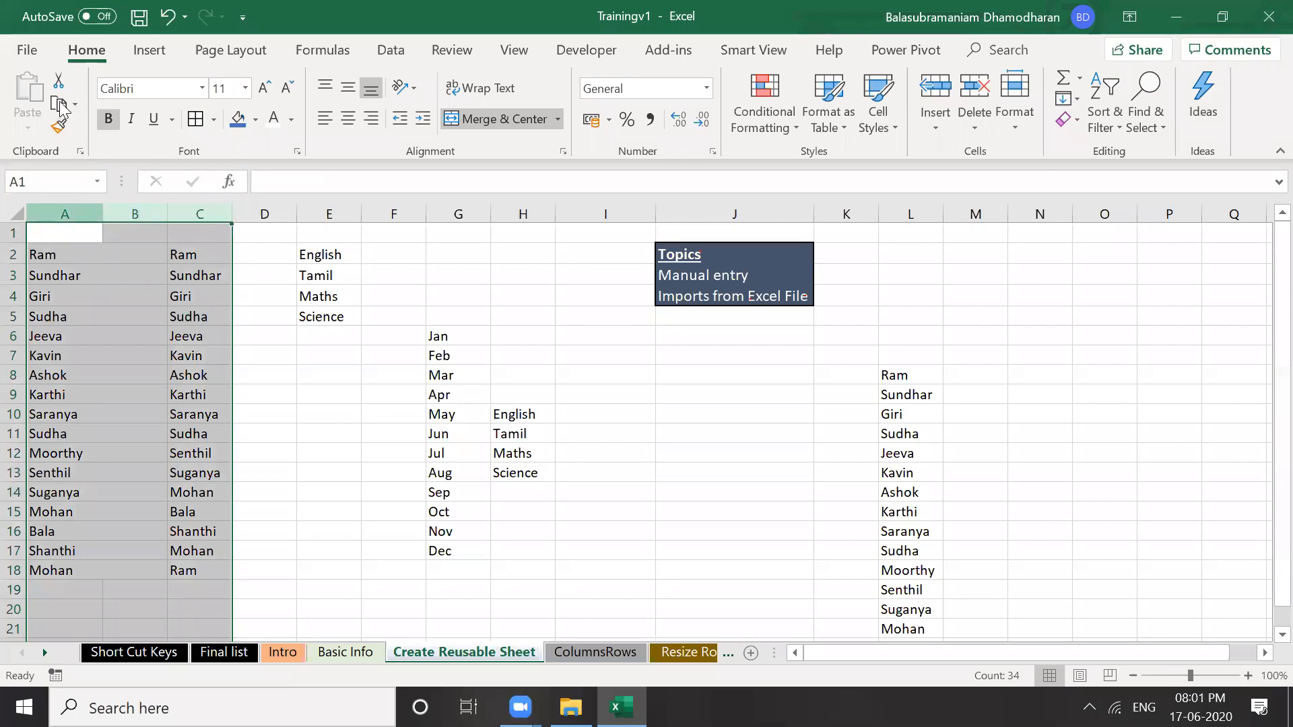
key(shift+Left)
click(59, 126)
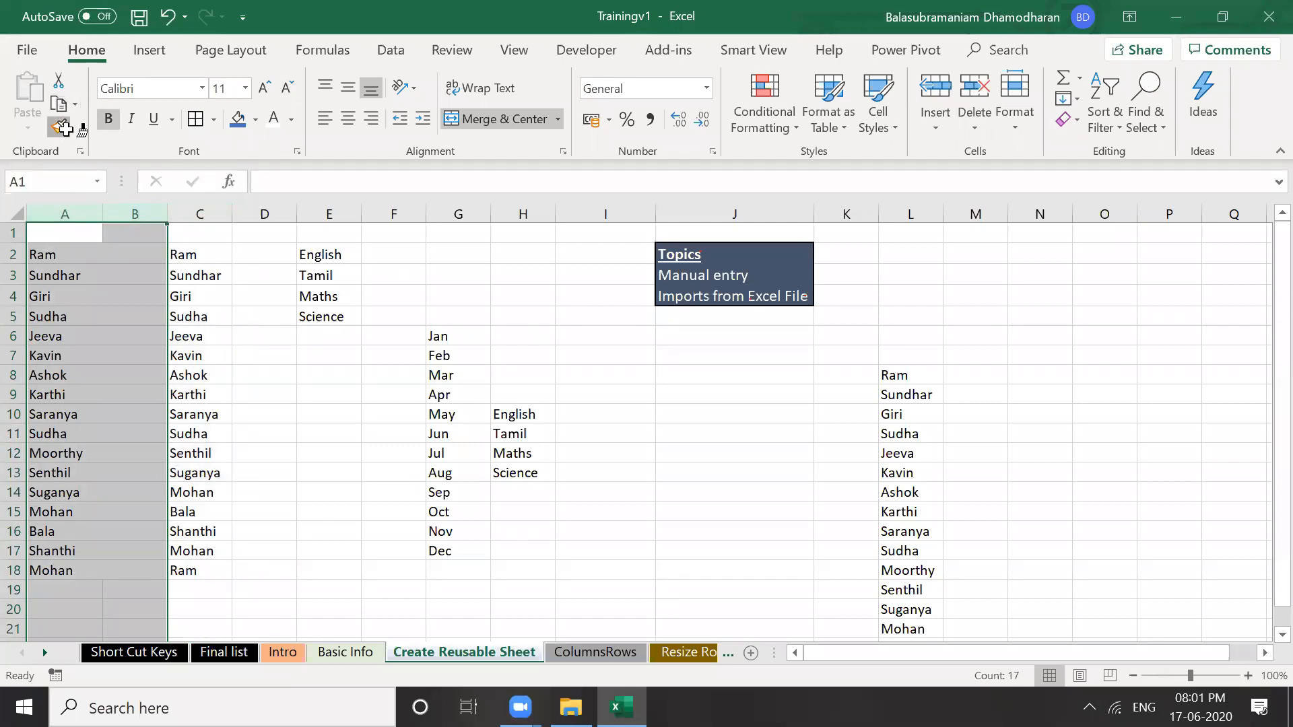
click(201, 214)
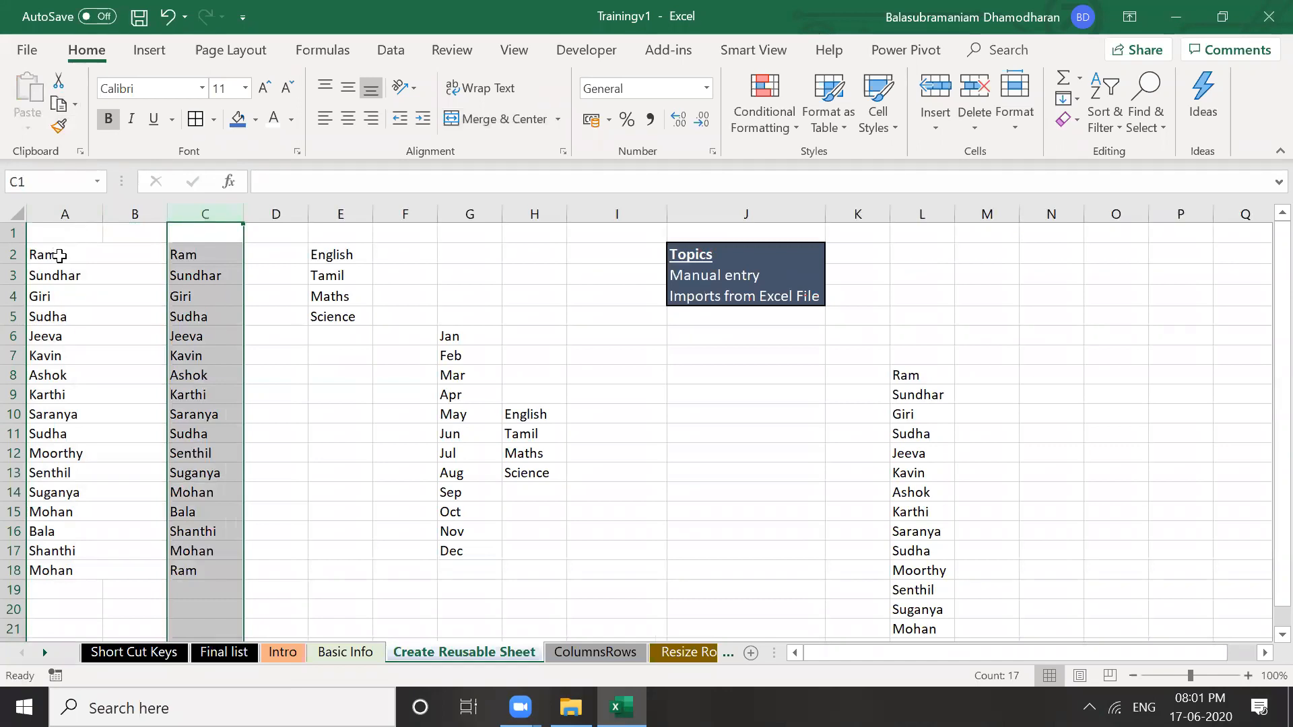
Paint columns A:B formatting onto columns C and D, check the names, then undo it
click(57, 253)
click(51, 213)
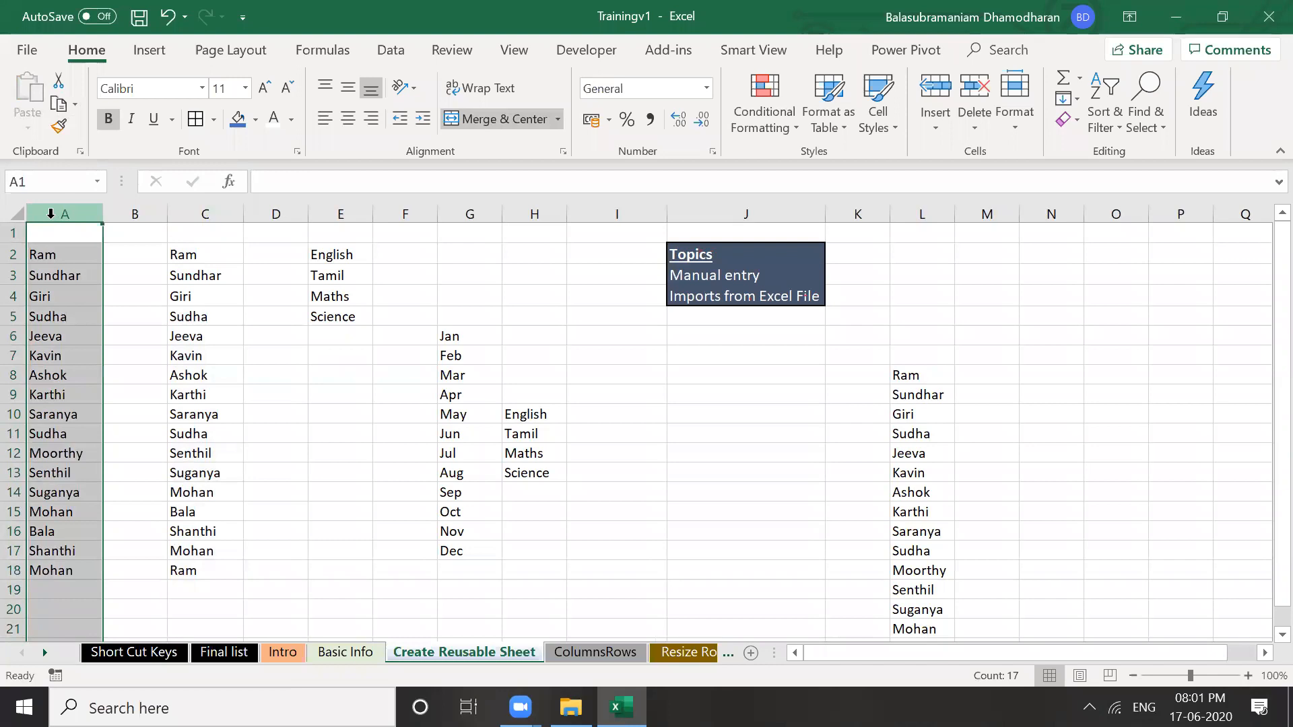
drag(51, 213, 135, 214)
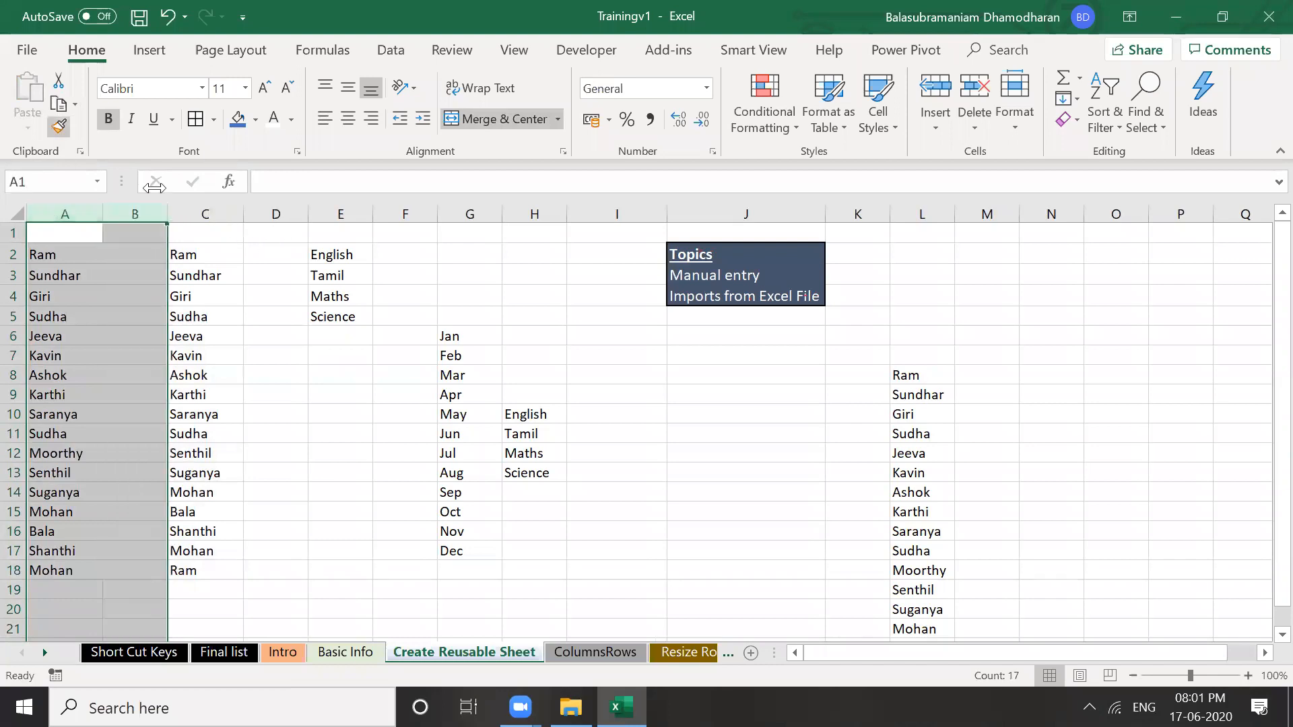
click(58, 126)
mouse_move(196, 214)
mouse_down()
mouse_move(274, 202)
mouse_move(276, 213)
mouse_up()
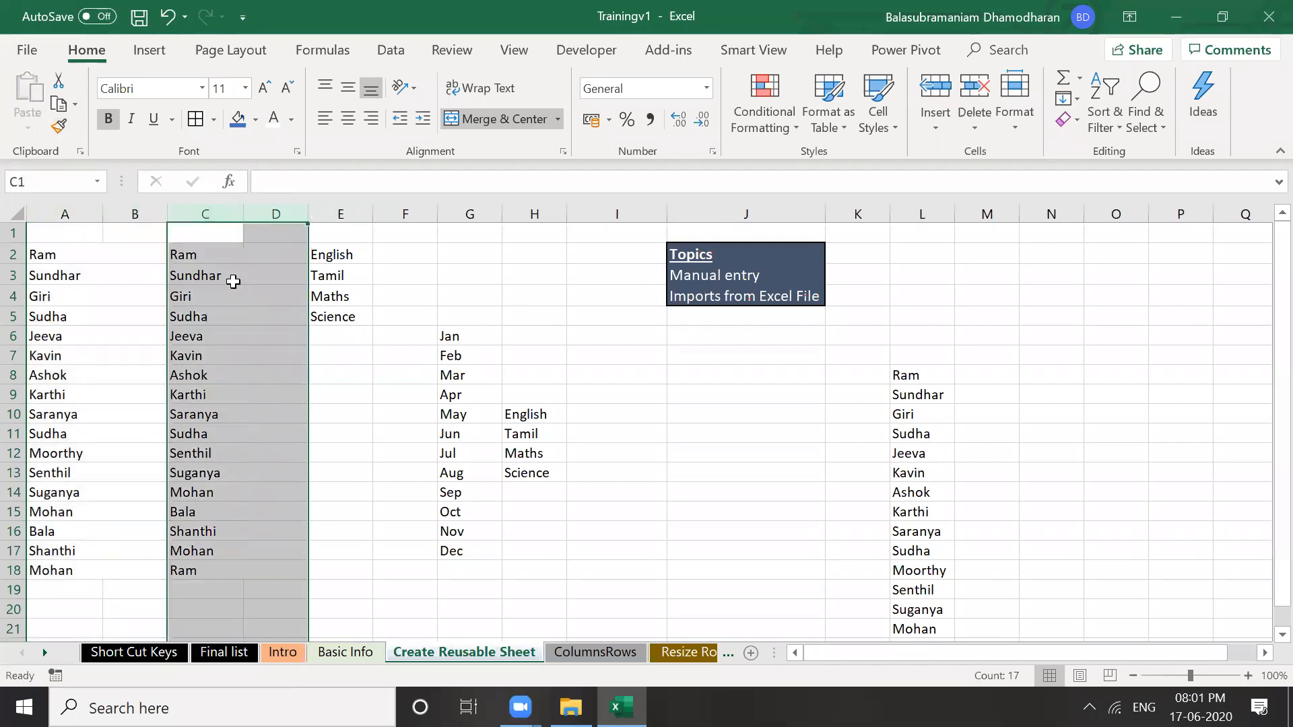
click(233, 282)
key(Down)
key(Up)
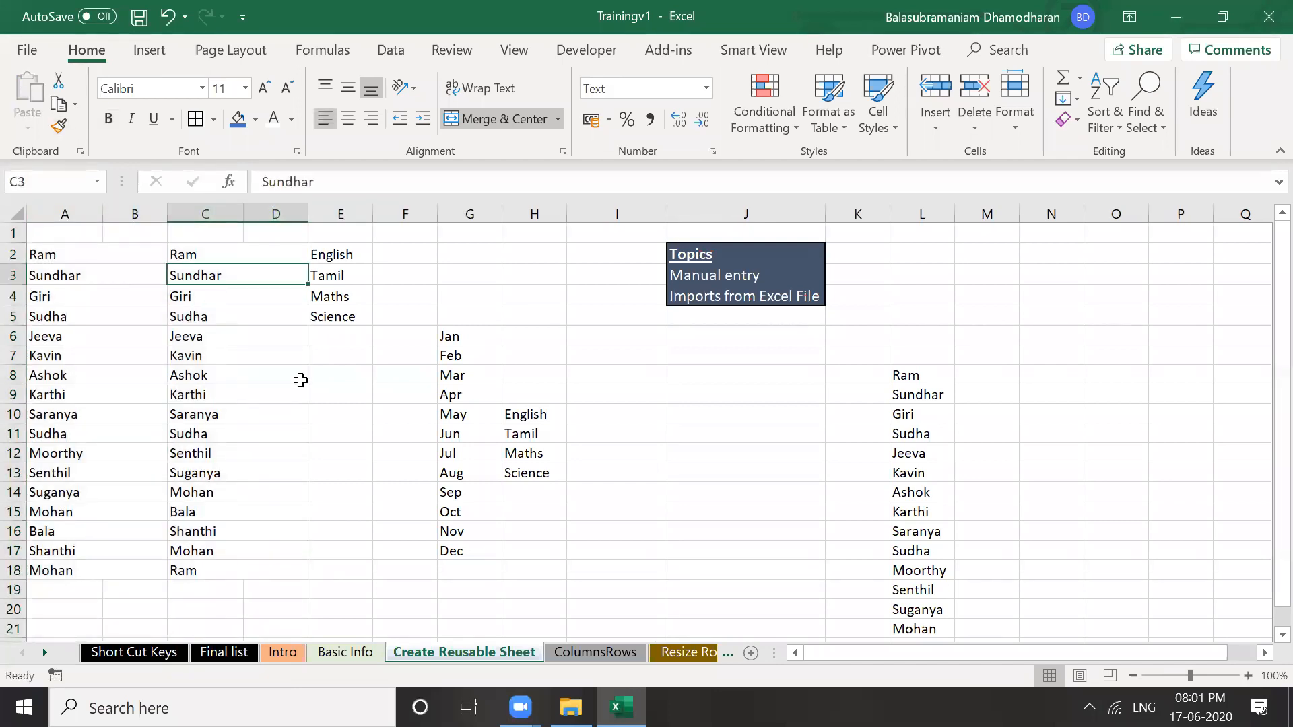
key(ctrl+z)
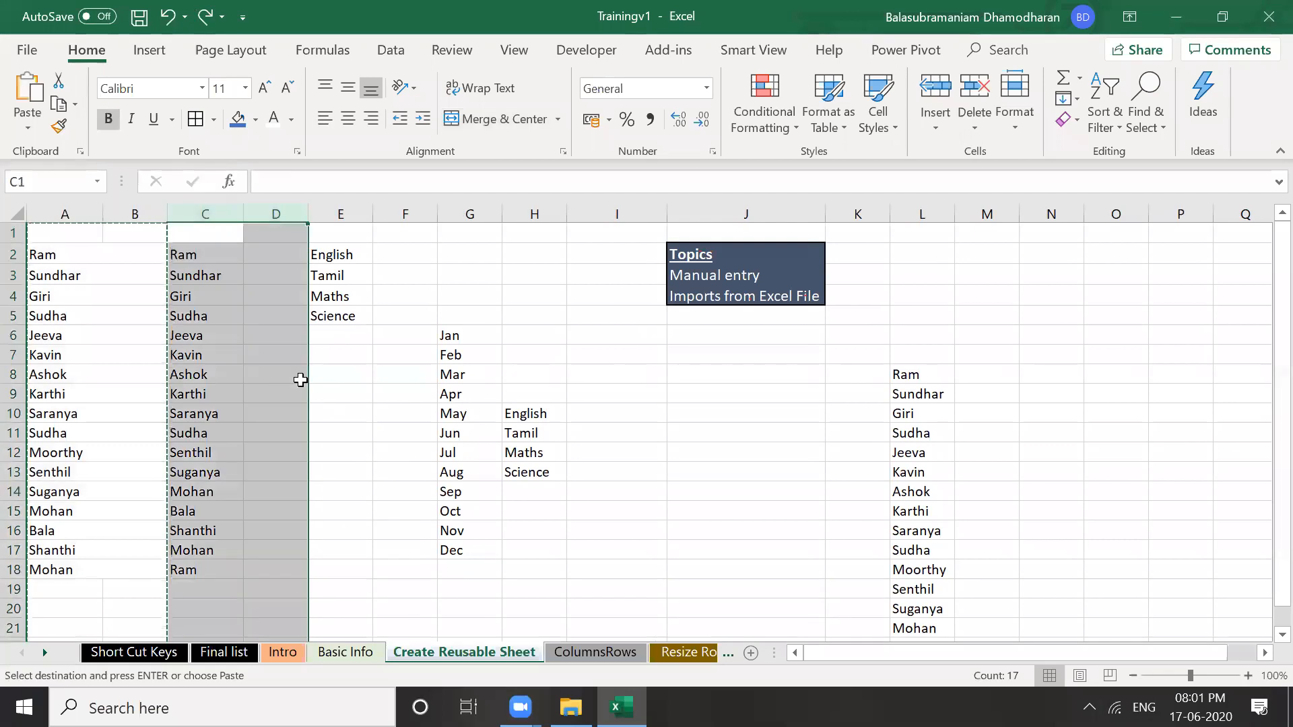
key(Down)
key(Down)
key(Right)
key(Right)
key(Down)
key(Down)
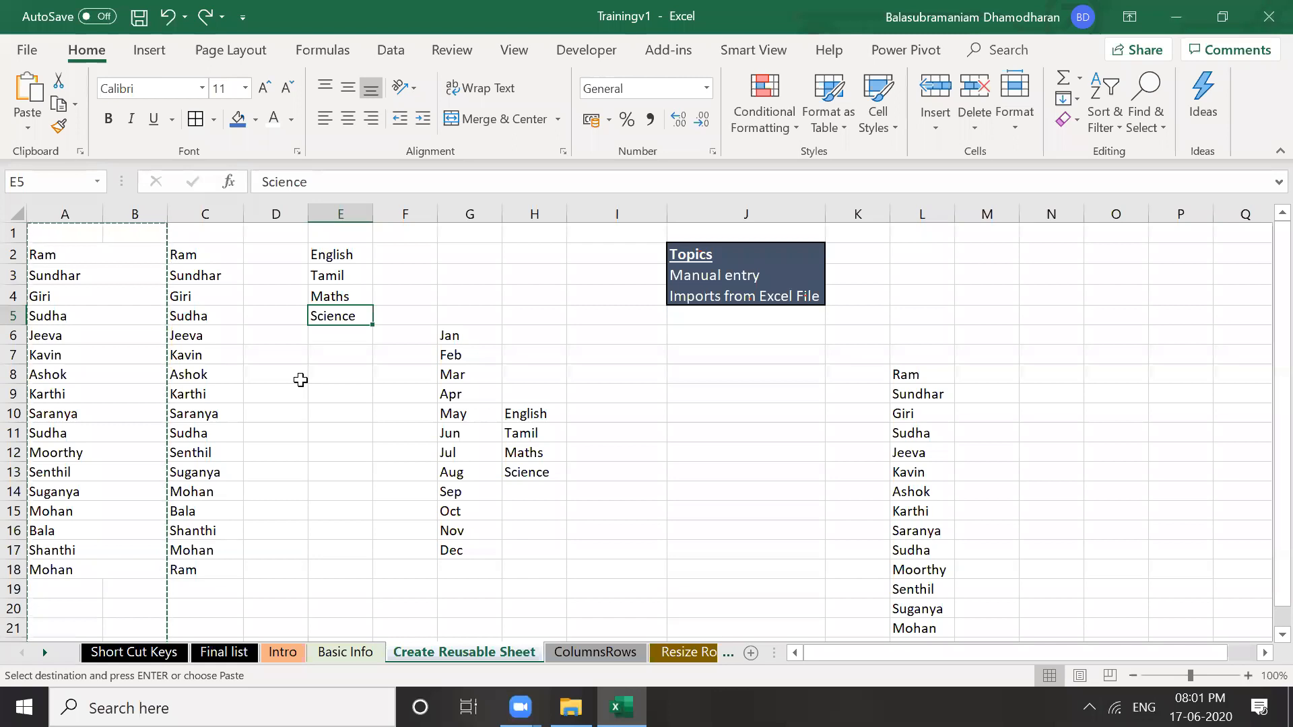
Discard the trial 'Ram' entry in L6 and type RAM in cell L4 above the column L names
key(Right)
key(Right)
key(Right)
key(Right)
key(Right)
key(Right)
key(Right)
key(Down)
key(Down)
key(Down)
key(Down)
key(Up)
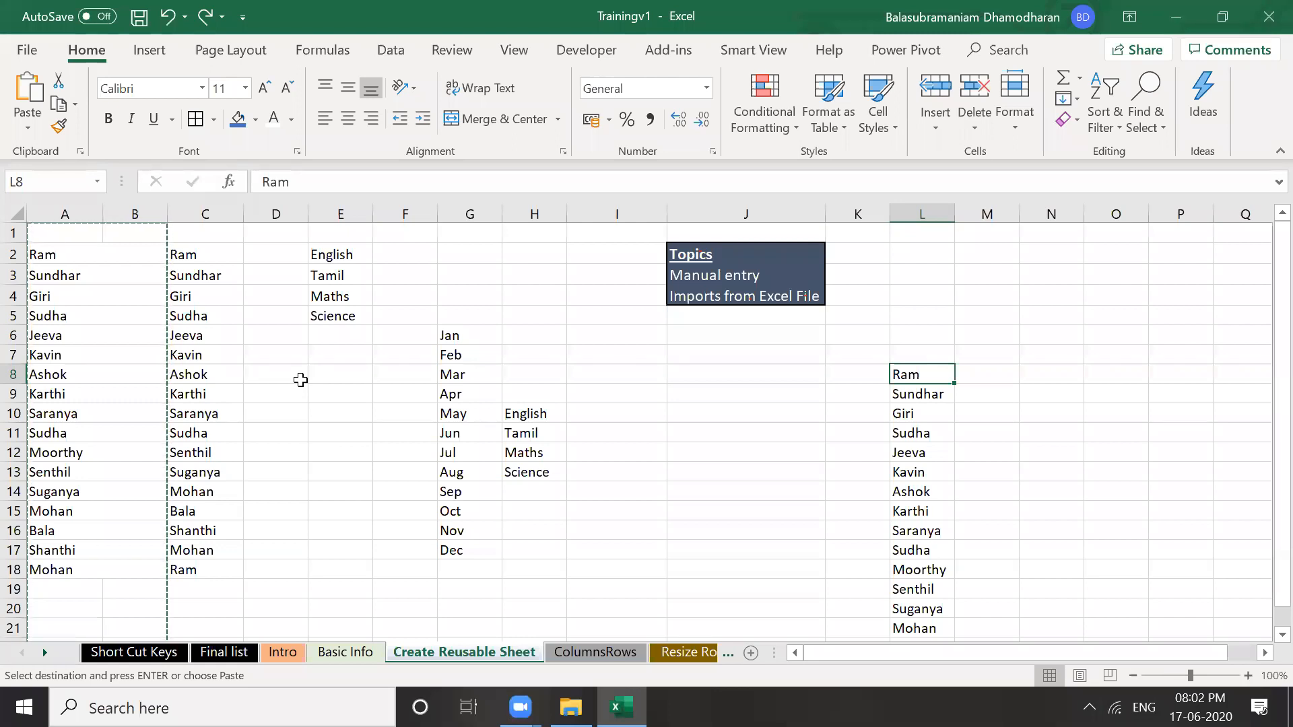
key(Up)
key(Up)
text(Ram)
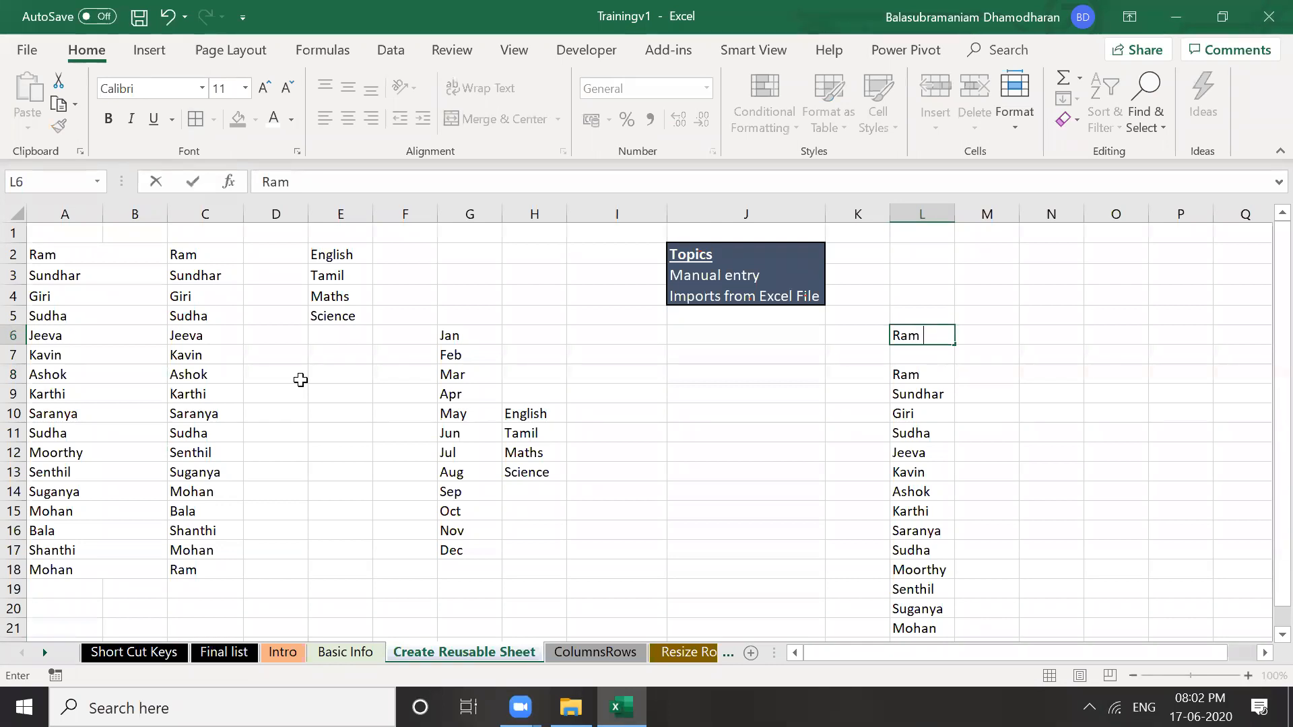
text(I)
key(ctrl+z)
key(Up)
key(Up)
text(RAM)
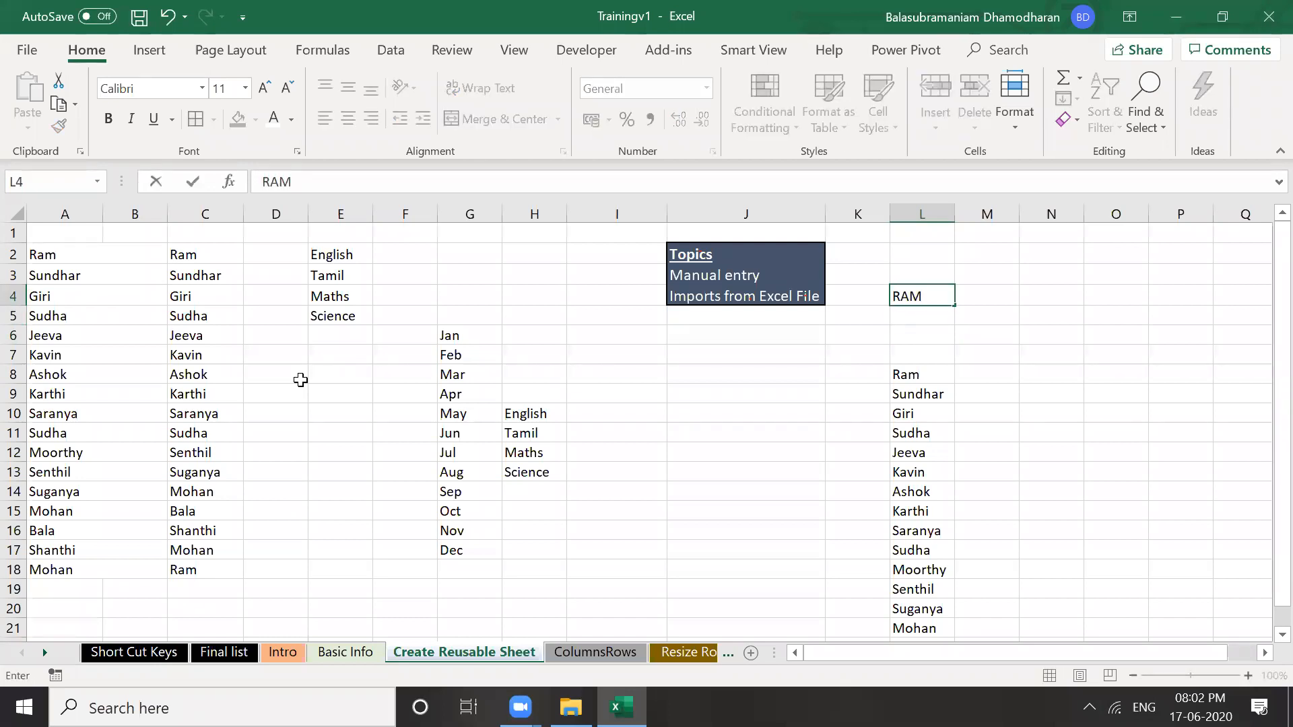
Enter I, II and III in cells M4, N4 and O4 beside RAM
key(Tab)
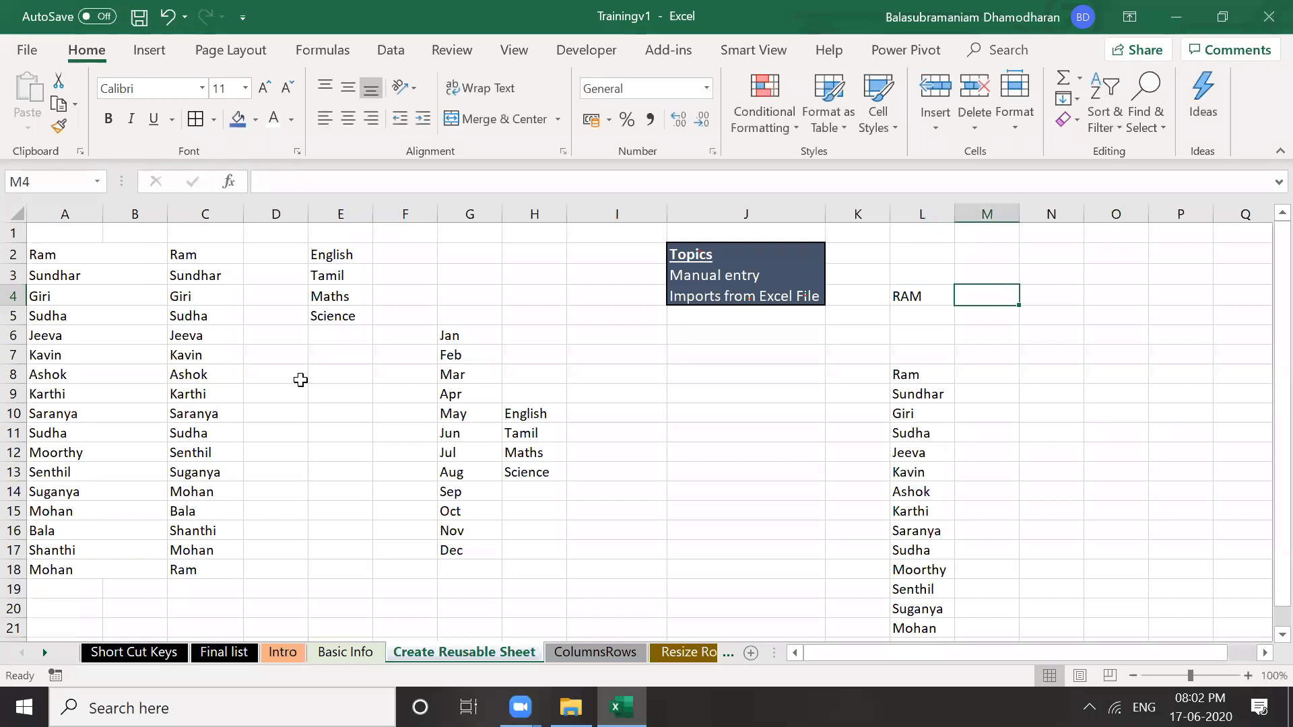
text(I)
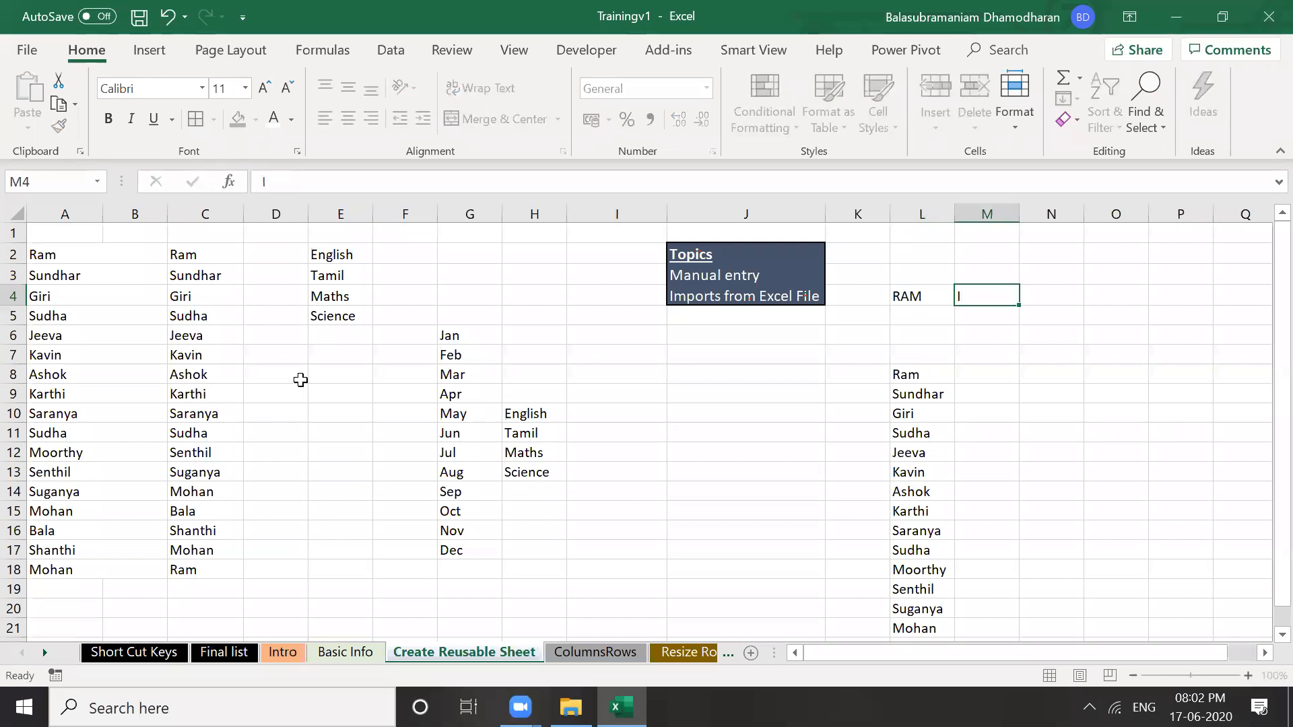
key(Tab)
text(II)
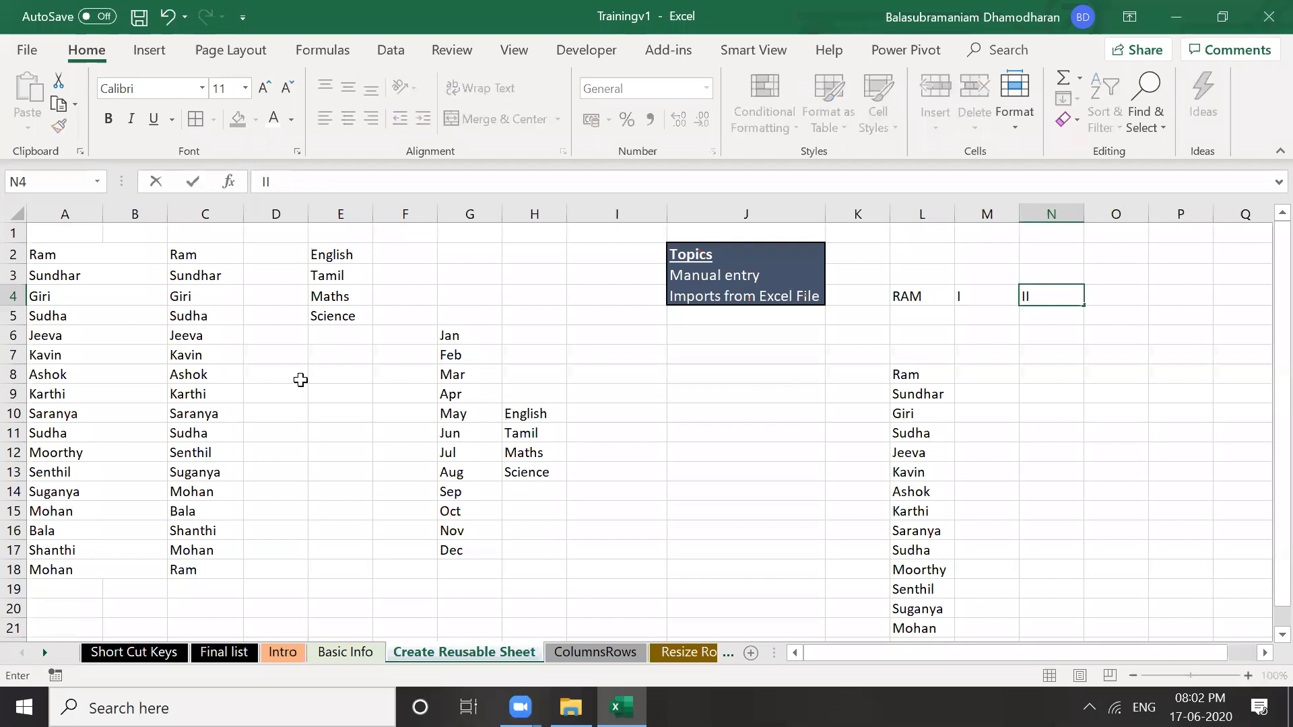
key(Tab)
text(III)
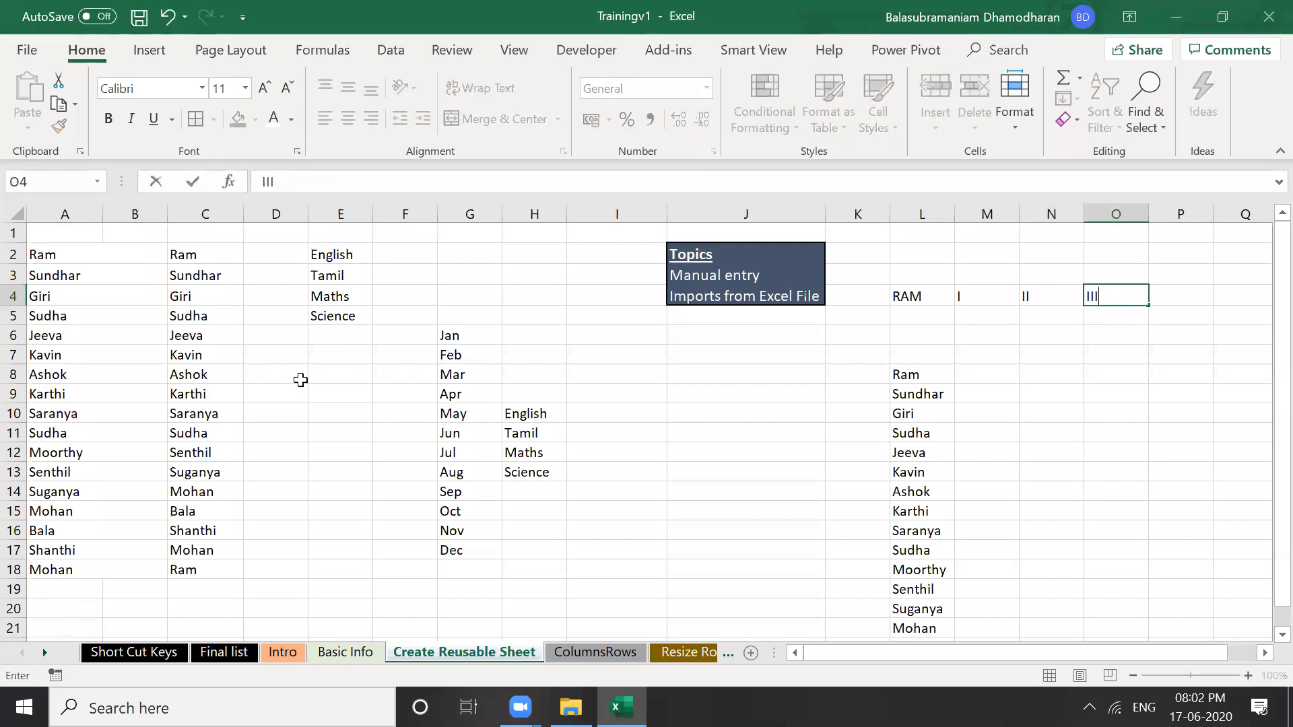
key(Return)
Type 'RAM I II III' into L5 as a trial, then clear it
key(Left)
key(Left)
key(Left)
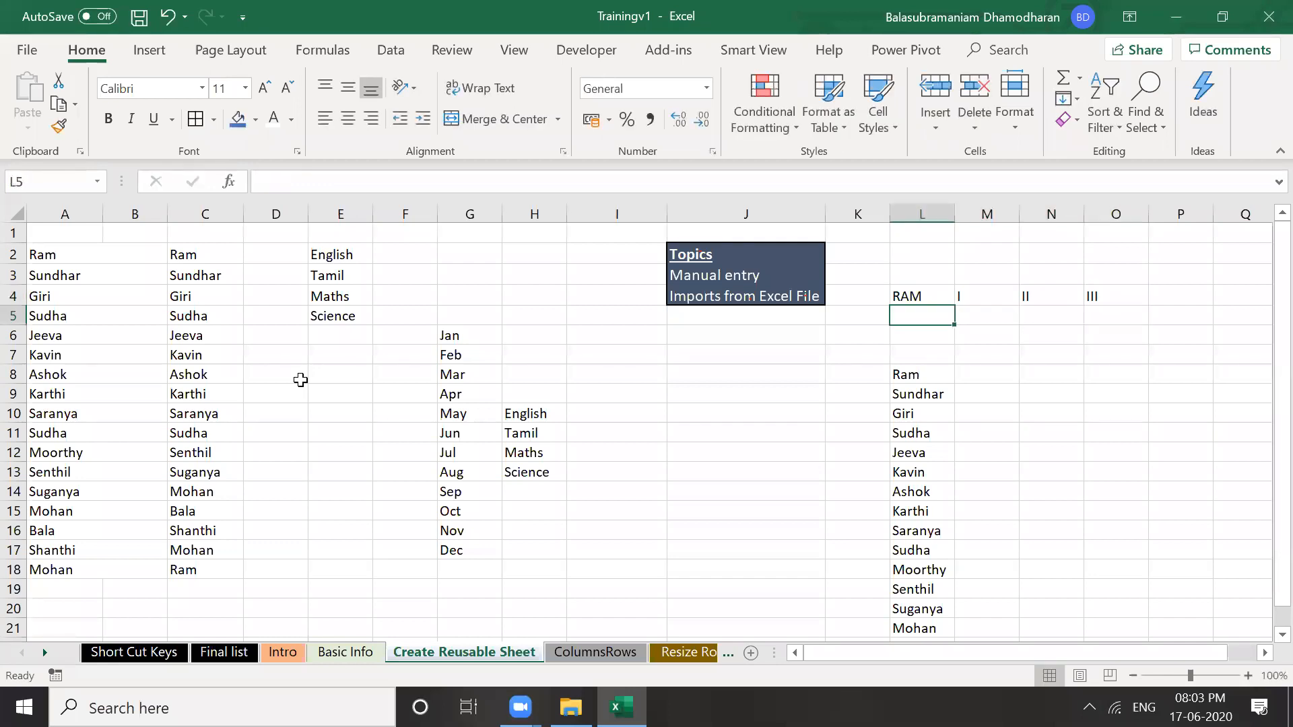
text(RAM I)
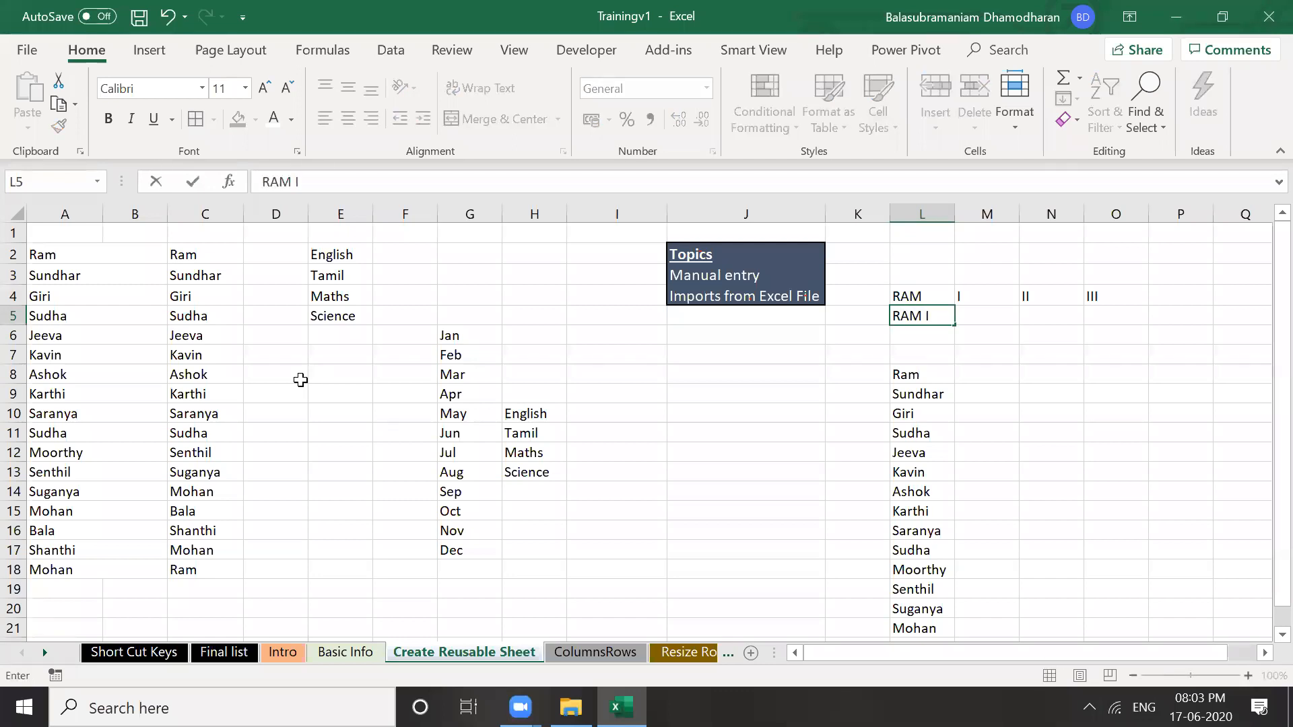
text( II III)
key(Return)
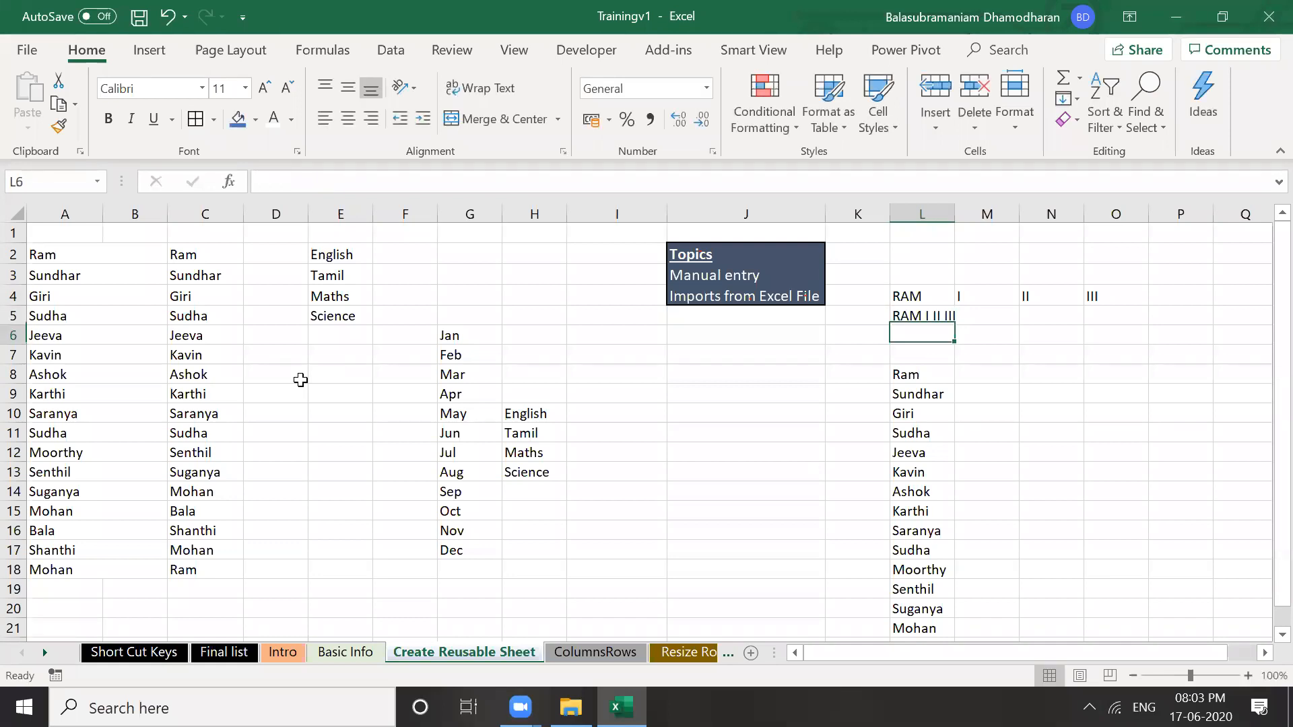
key(Up)
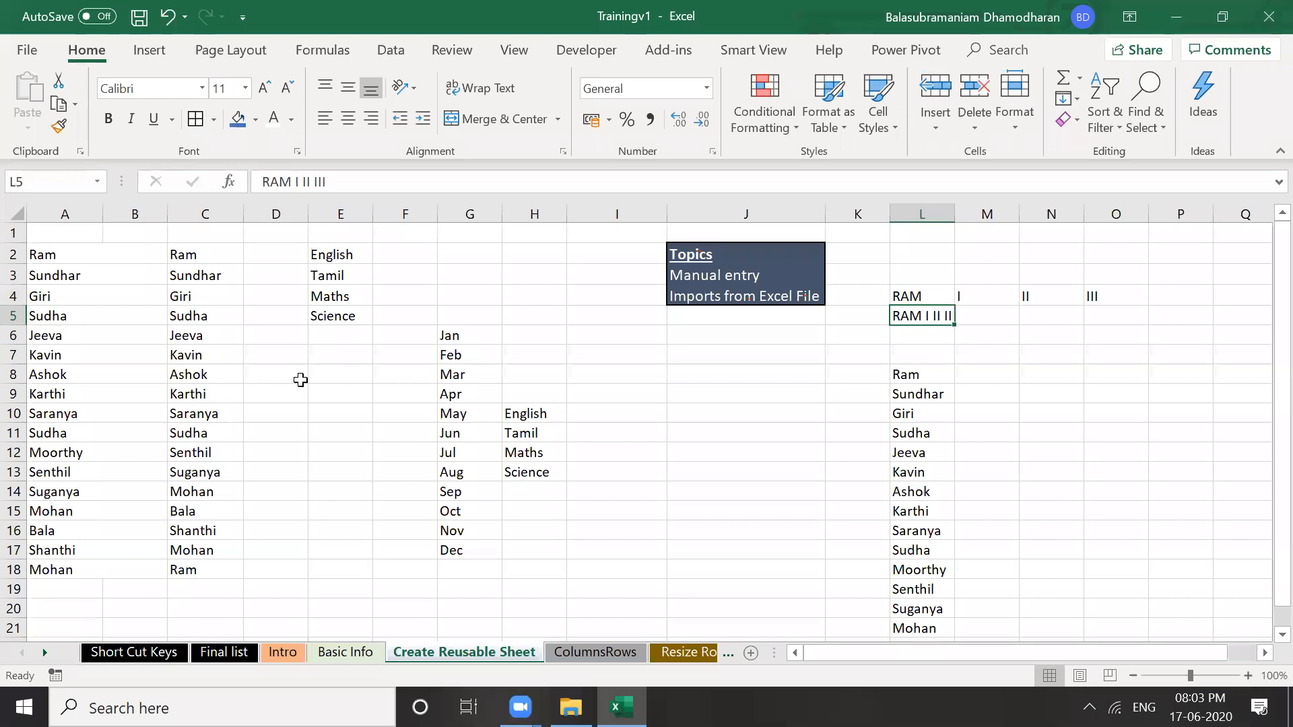
key(Delete)
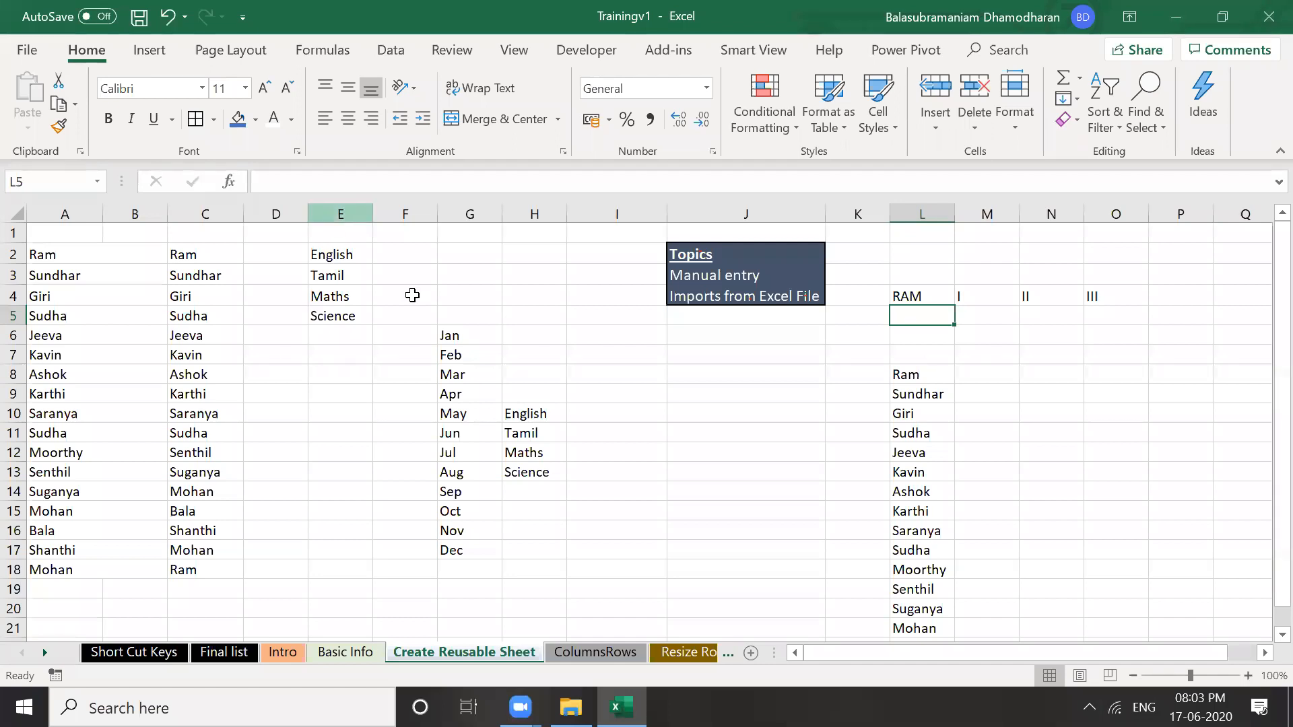
click(341, 214)
click(412, 295)
click(335, 211)
click(407, 274)
click(343, 212)
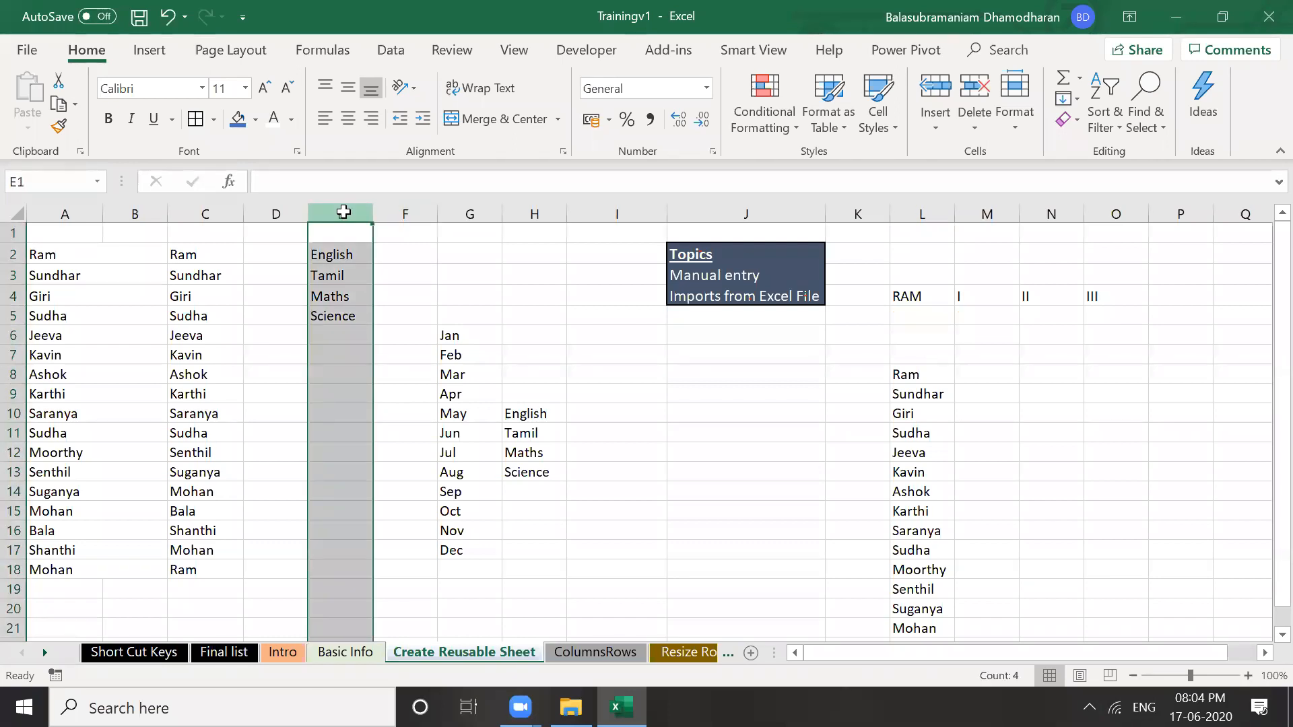
click(344, 214)
right_click(343, 214)
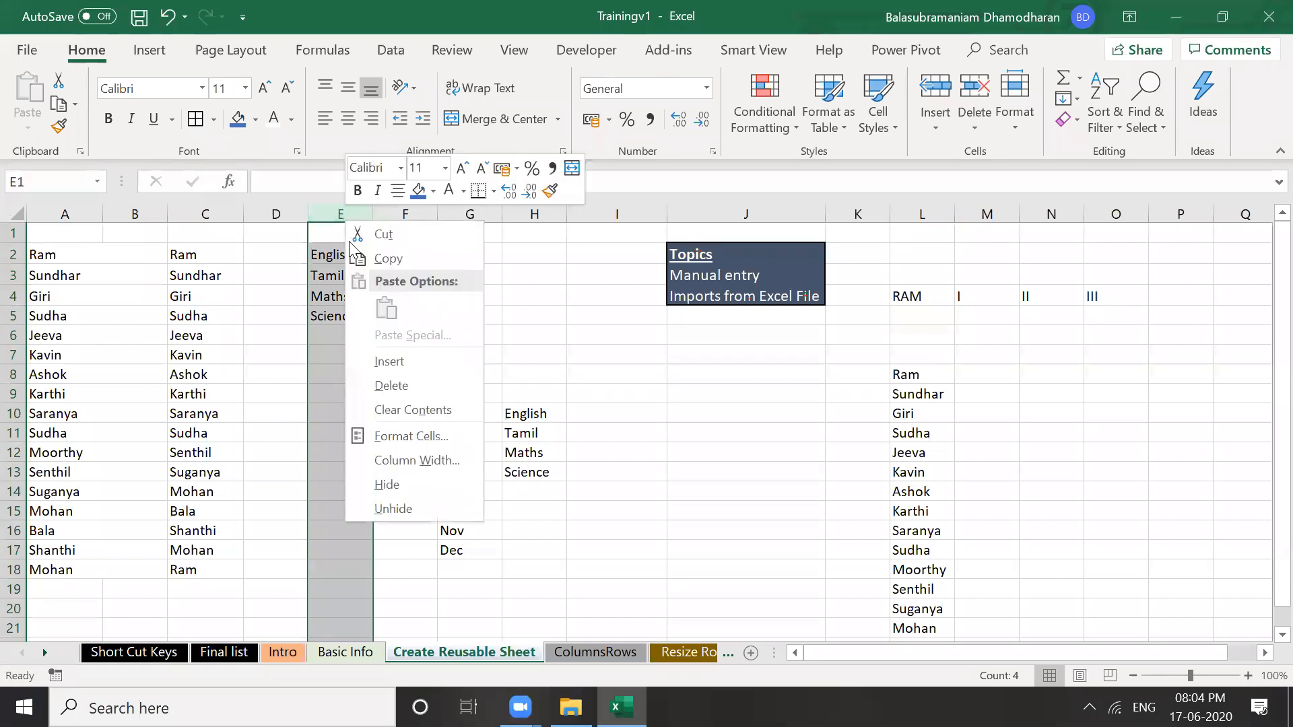
click(419, 486)
click(451, 421)
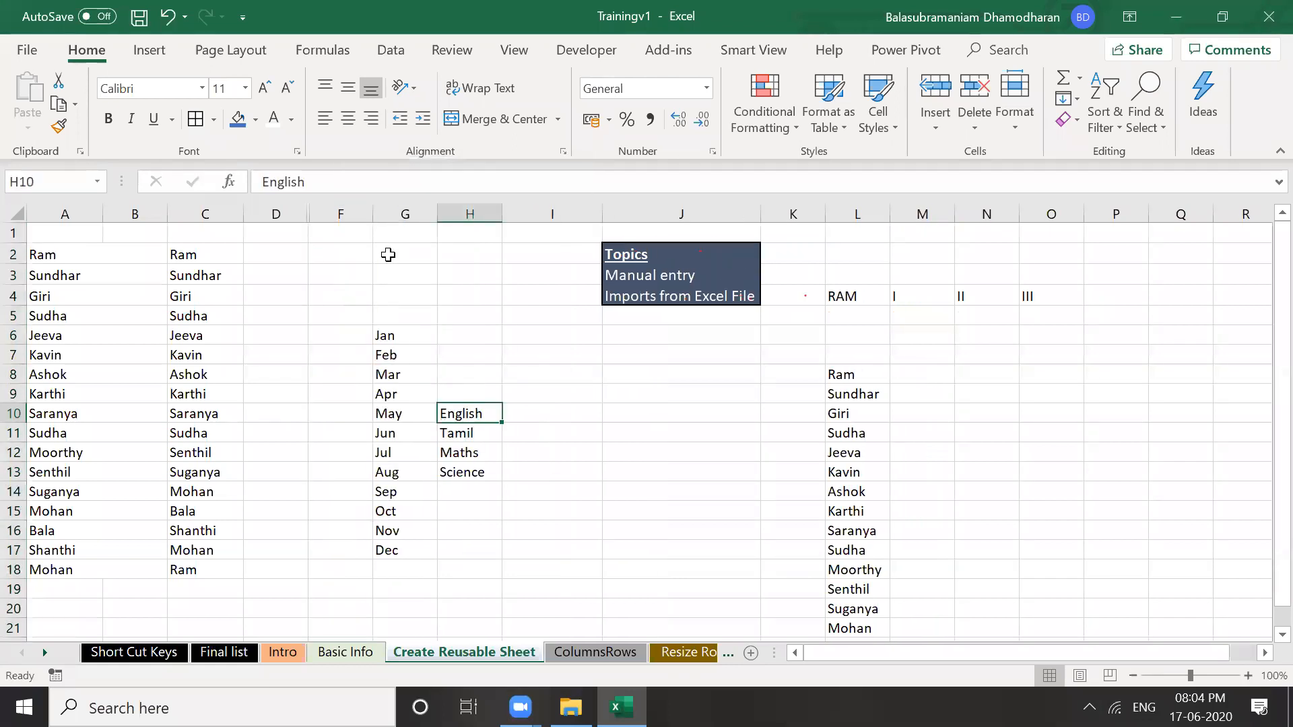
click(290, 211)
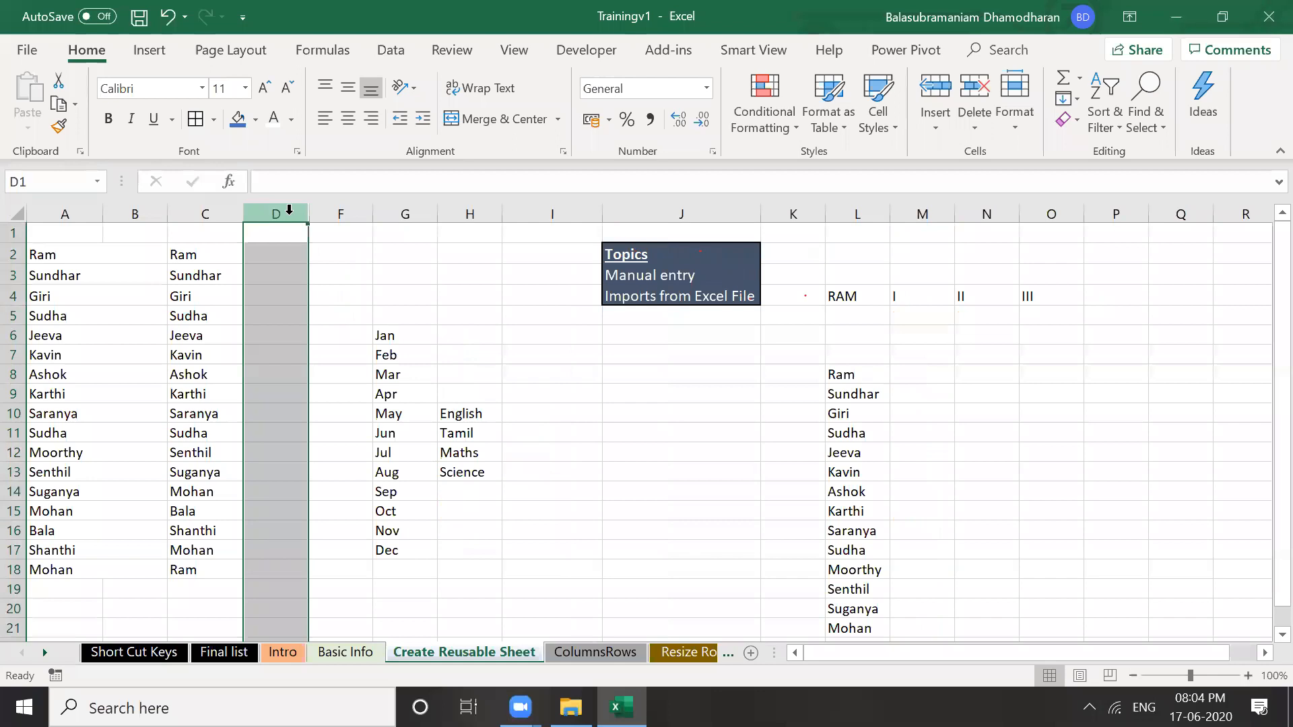
drag(290, 211, 340, 212)
right_click(291, 216)
click(345, 503)
click(352, 454)
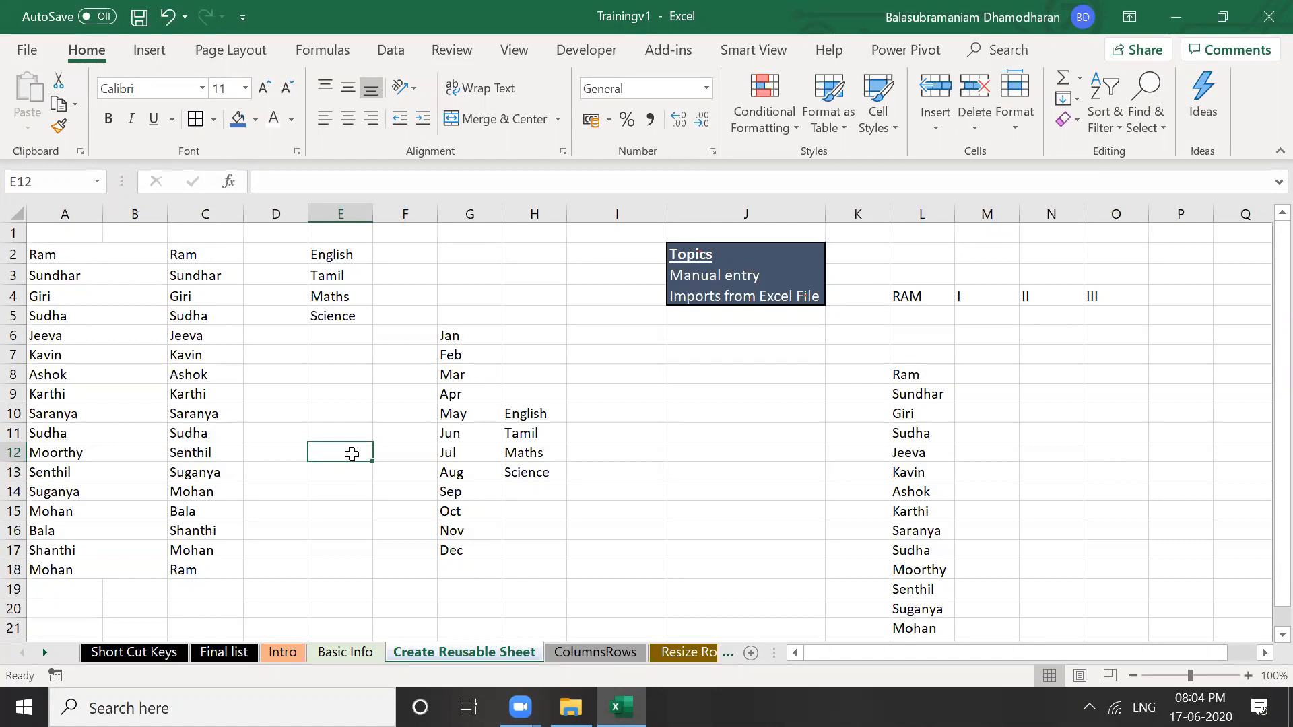
right_click(482, 657)
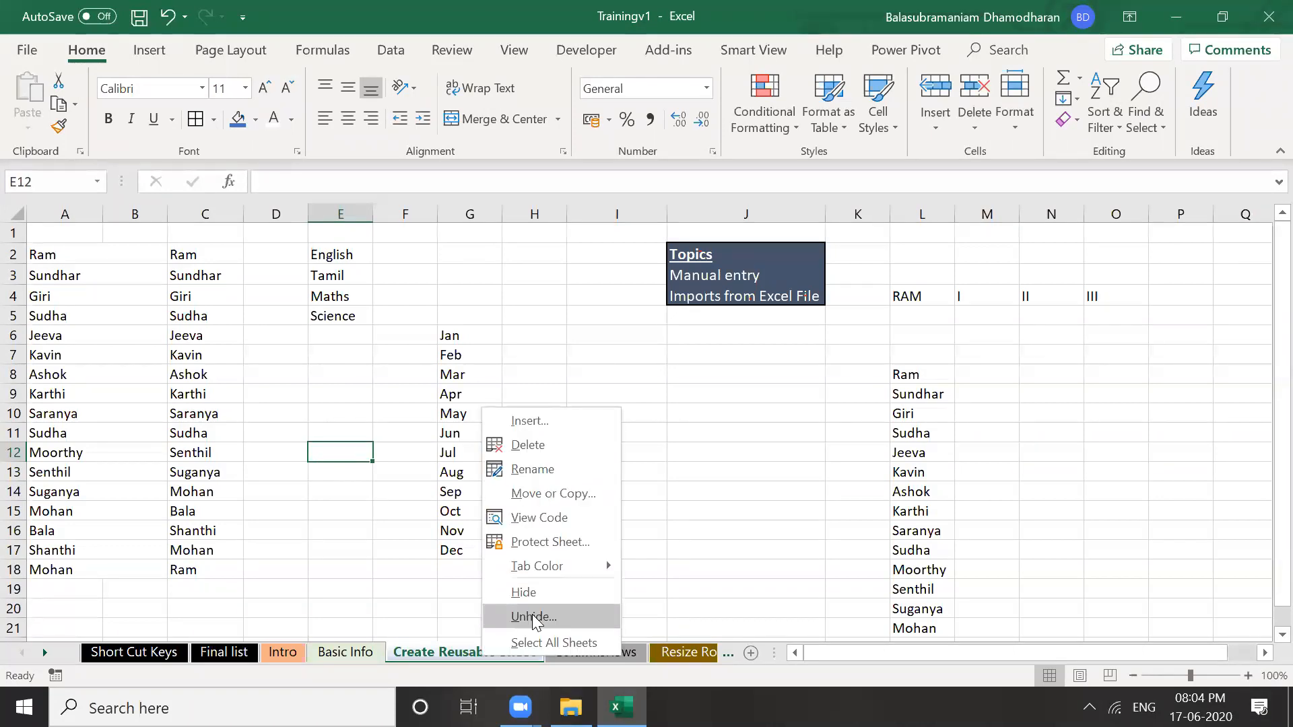
click(533, 617)
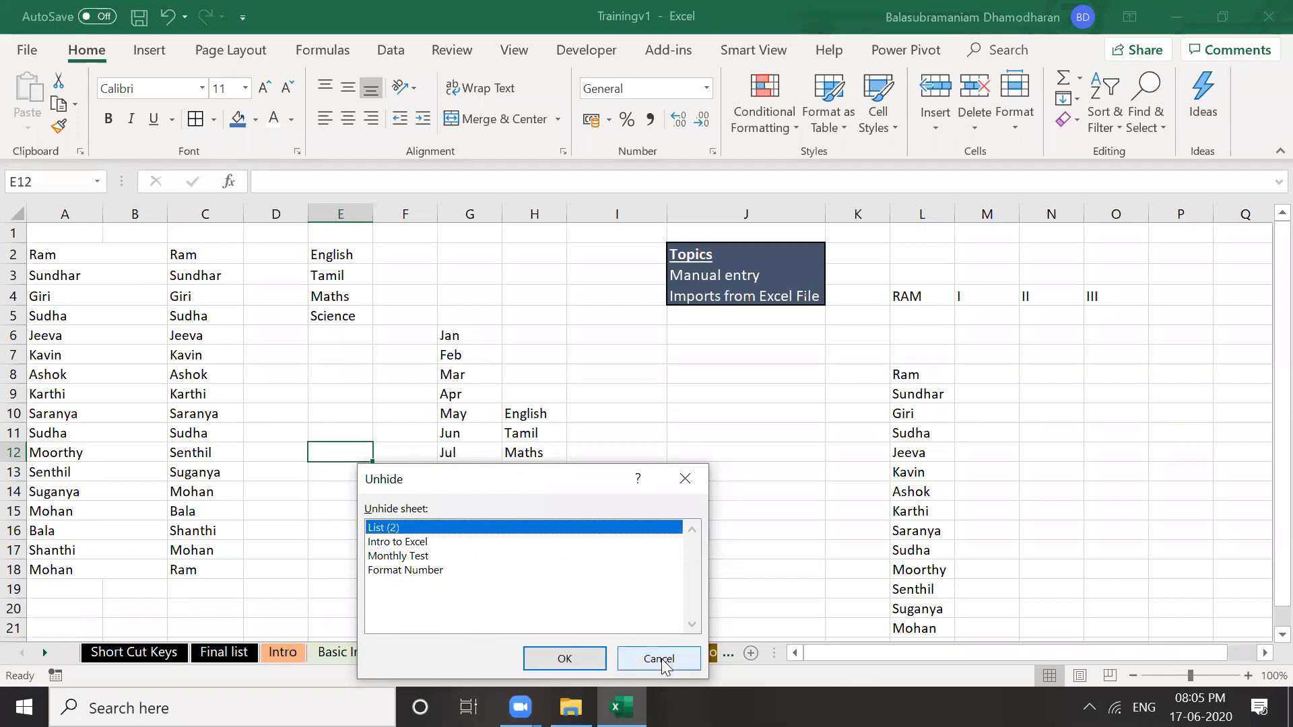
click(542, 526)
click(552, 497)
click(611, 499)
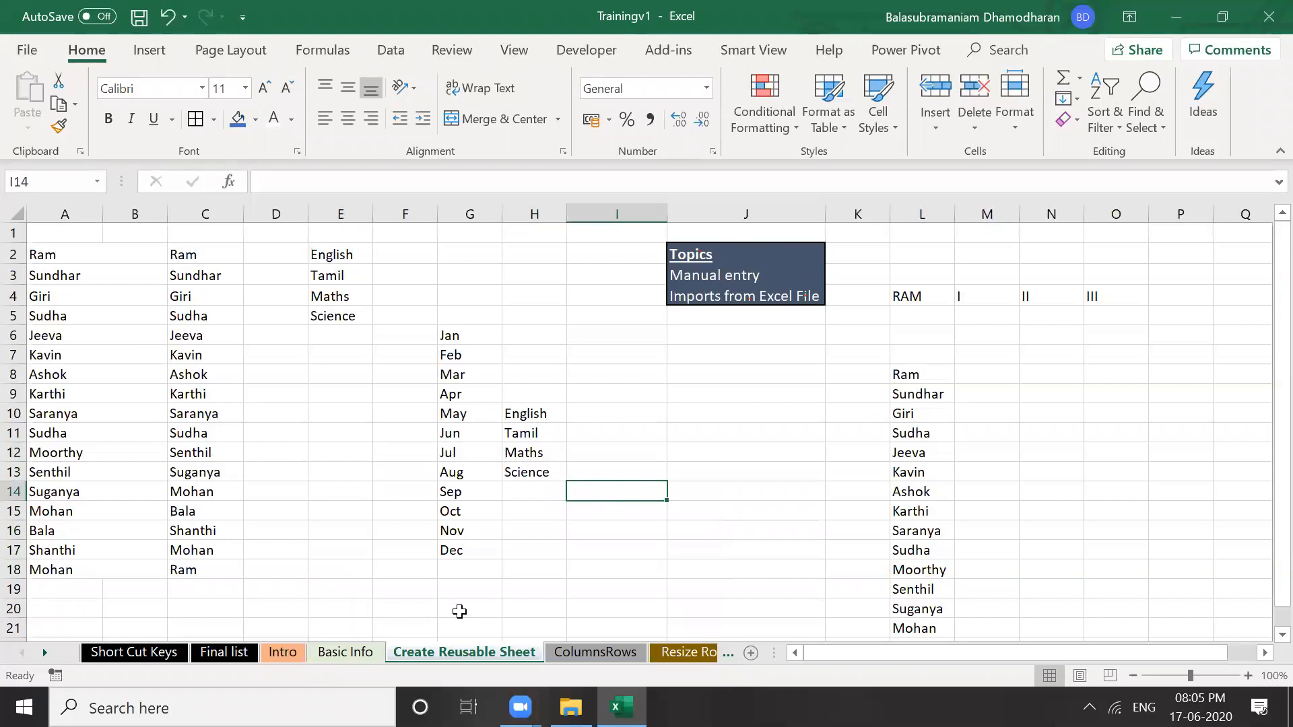
right_click(468, 649)
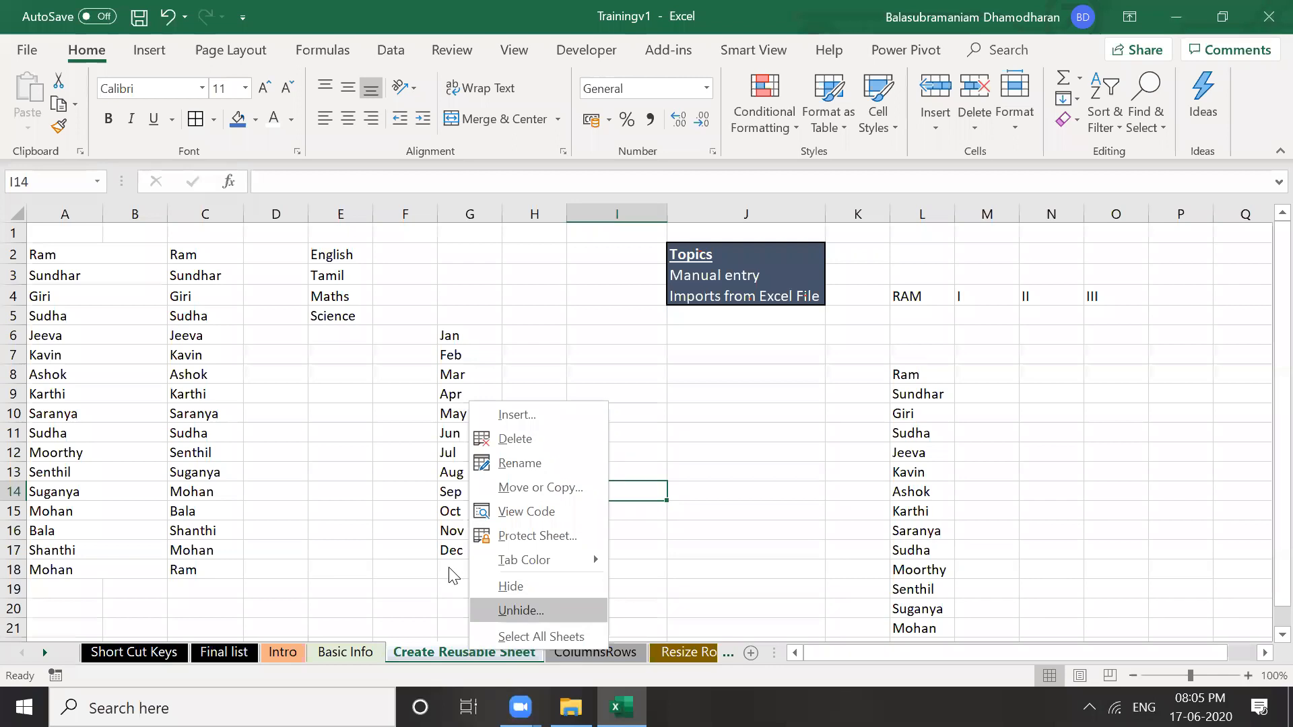
key(Return)
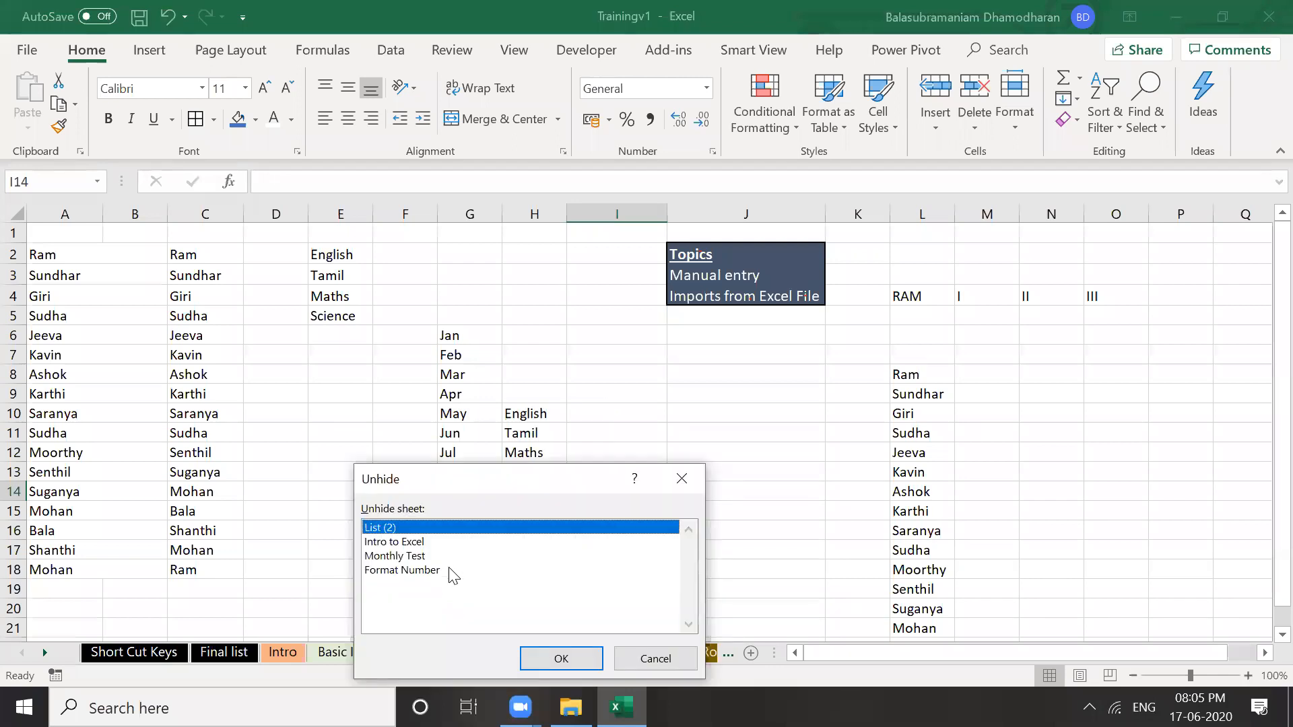
click(660, 663)
click(371, 380)
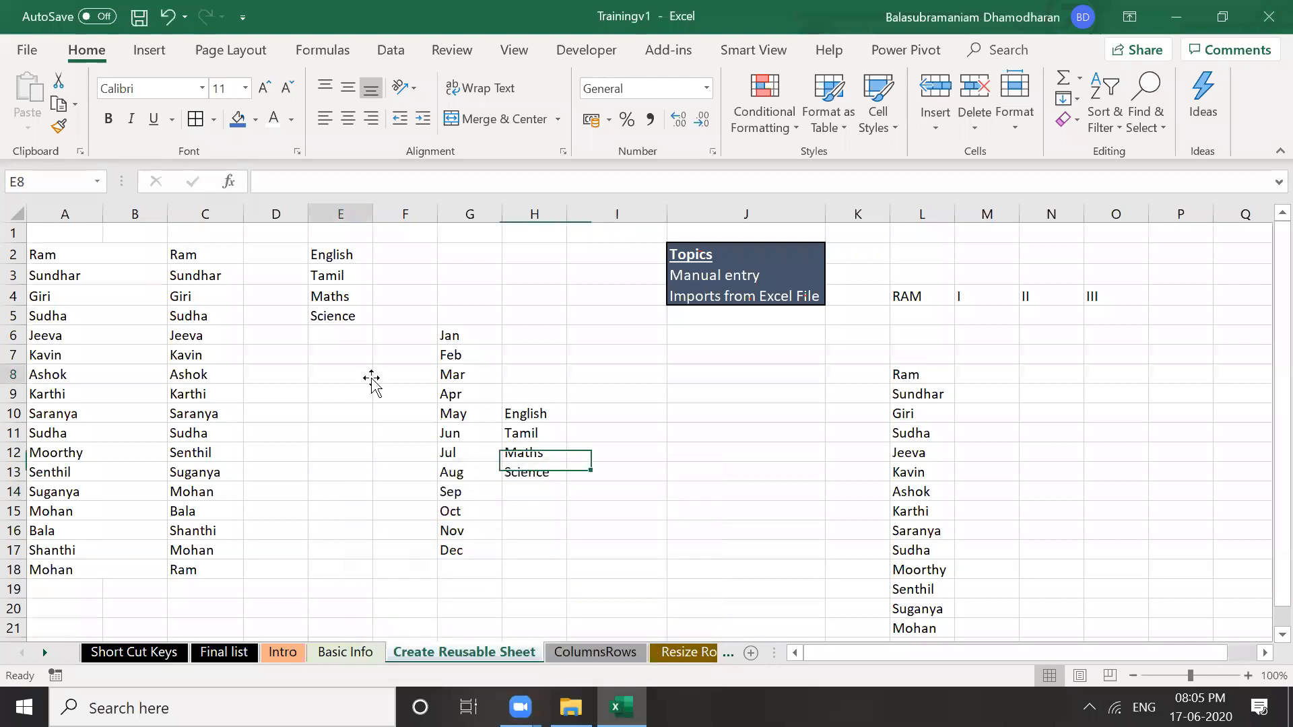
click(276, 211)
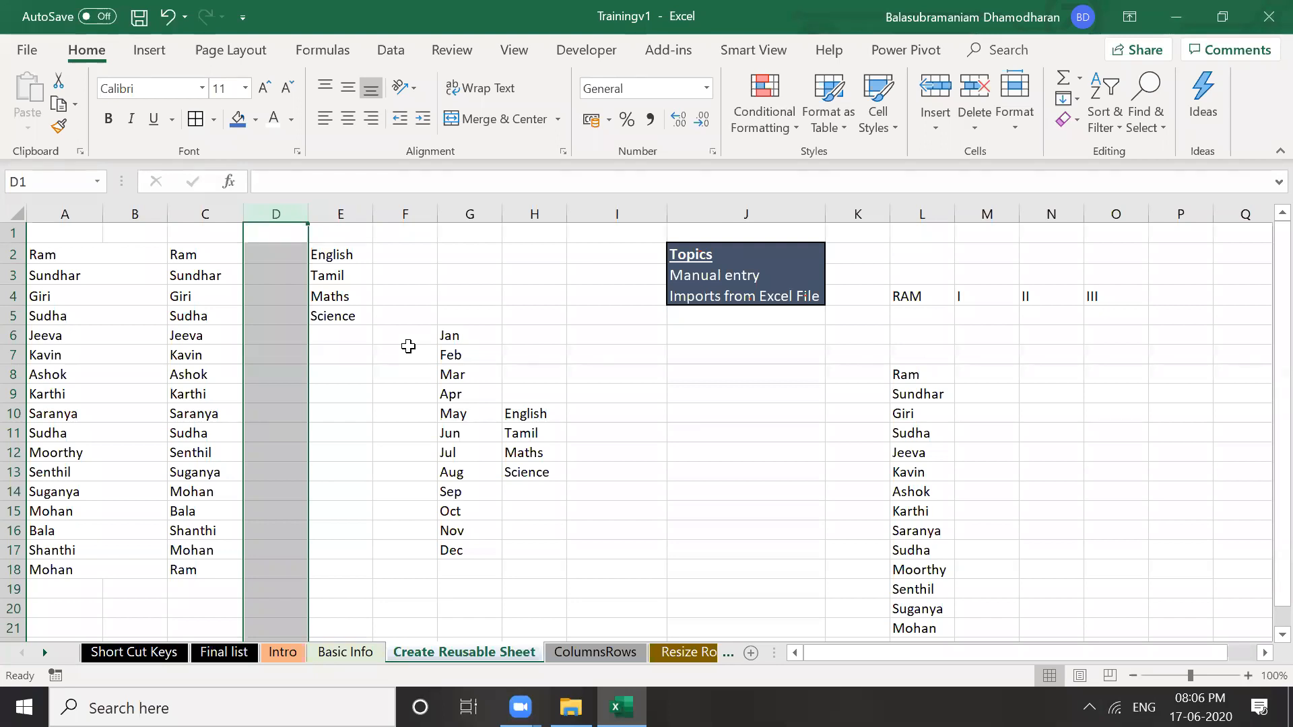
Hide column B and narrow column A until 'Sundhar' in A3 appears cut off
click(64, 272)
click(54, 257)
key(F2)
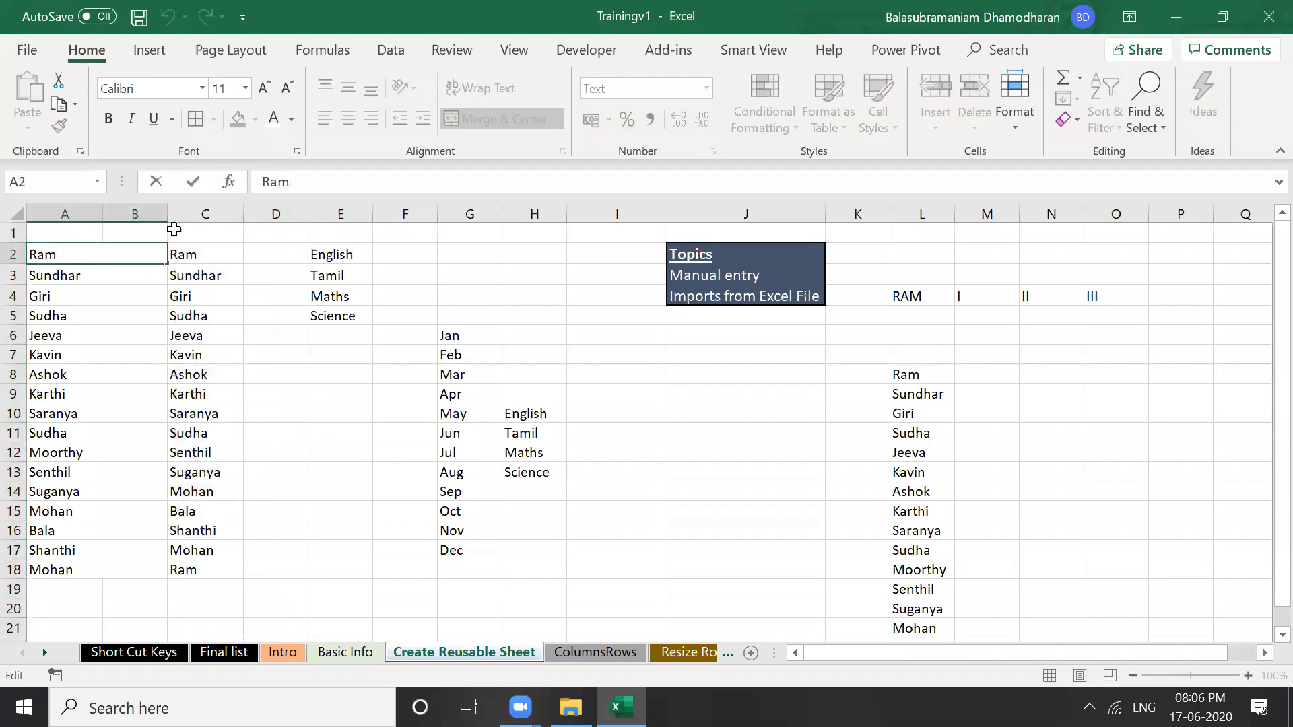
drag(172, 233, 164, 258)
click(161, 388)
drag(166, 212, 72, 228)
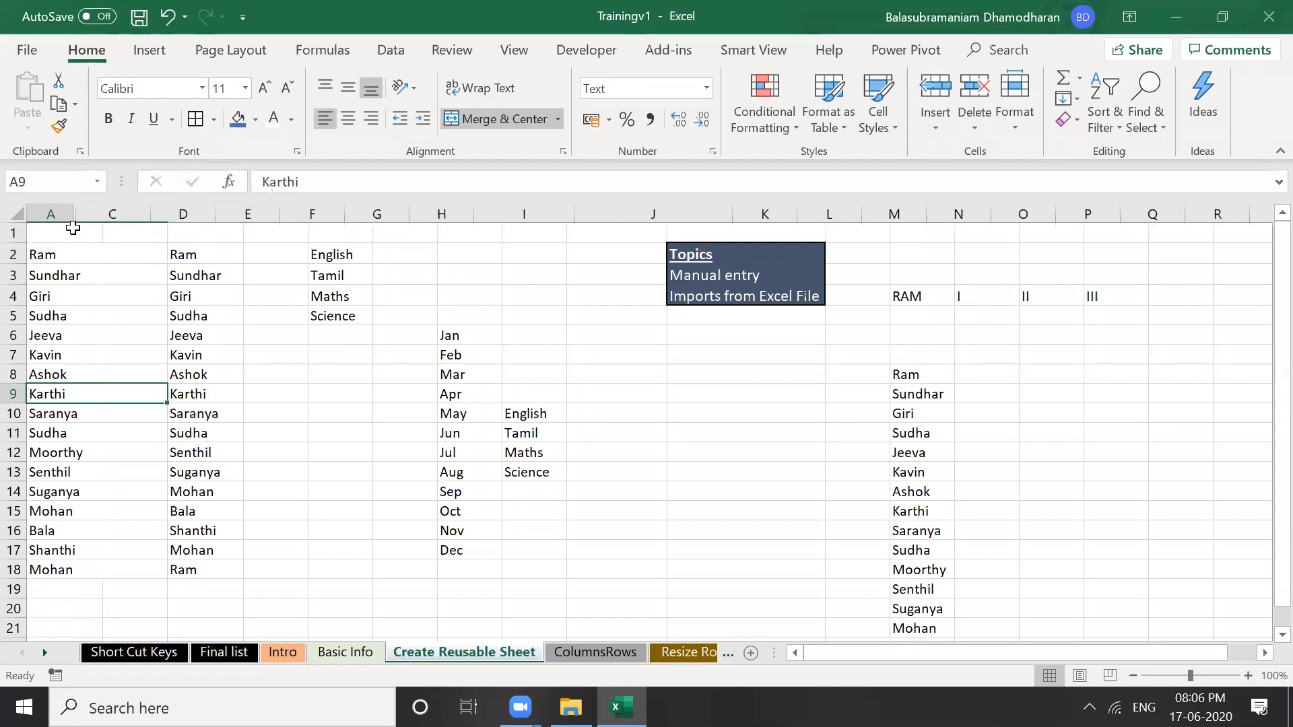
click(52, 273)
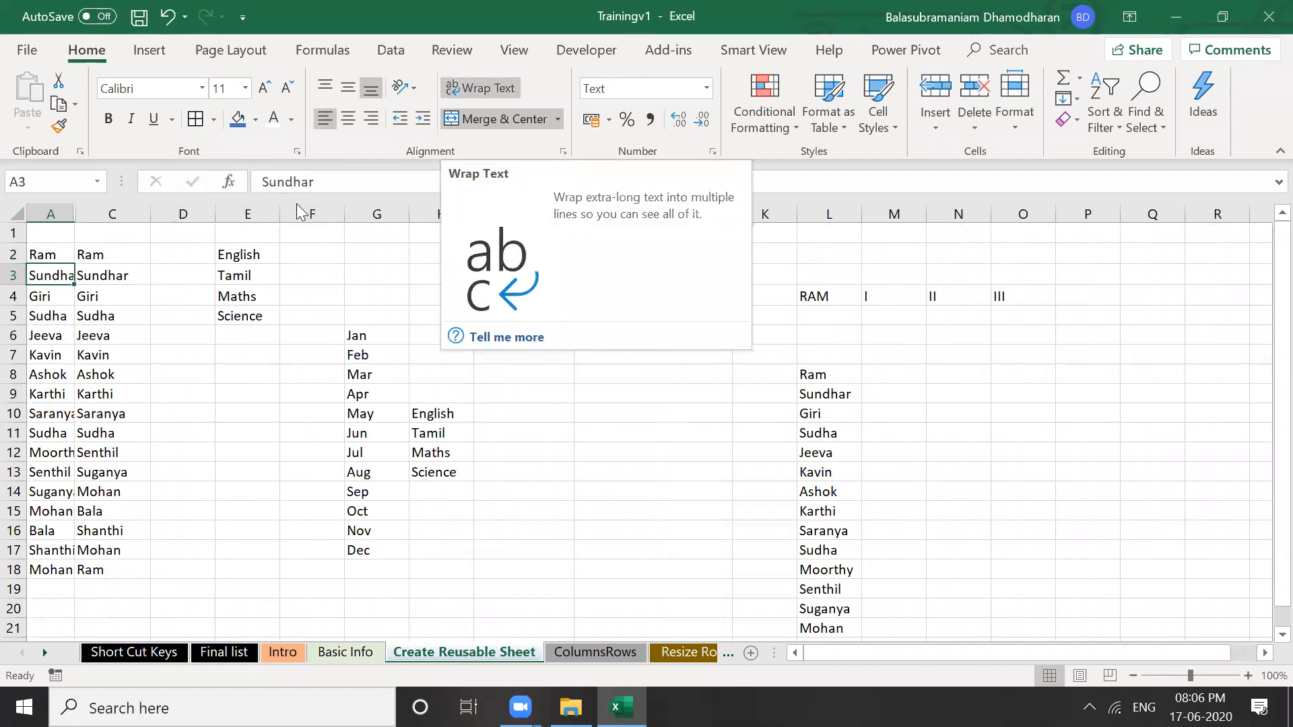
Wrap 'Sundhar' in A3 onto two lines, top-align it, and make row 3 taller
key(Return)
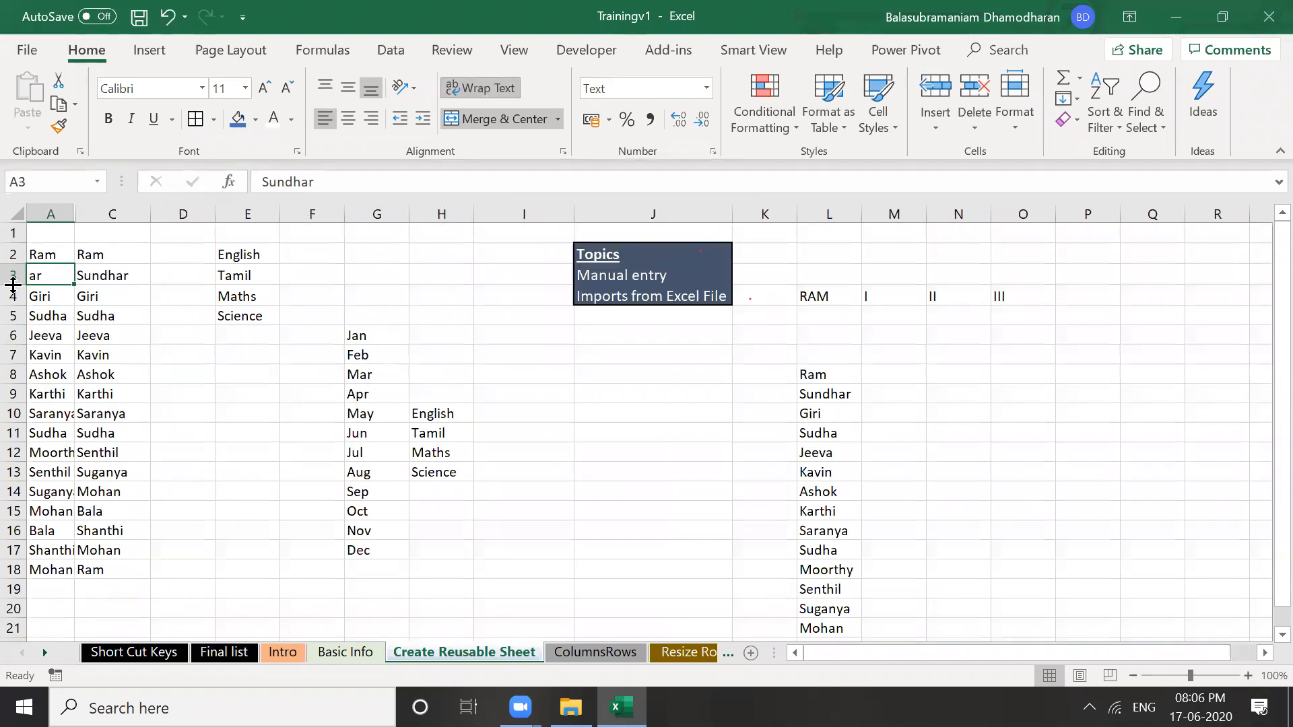
click(324, 87)
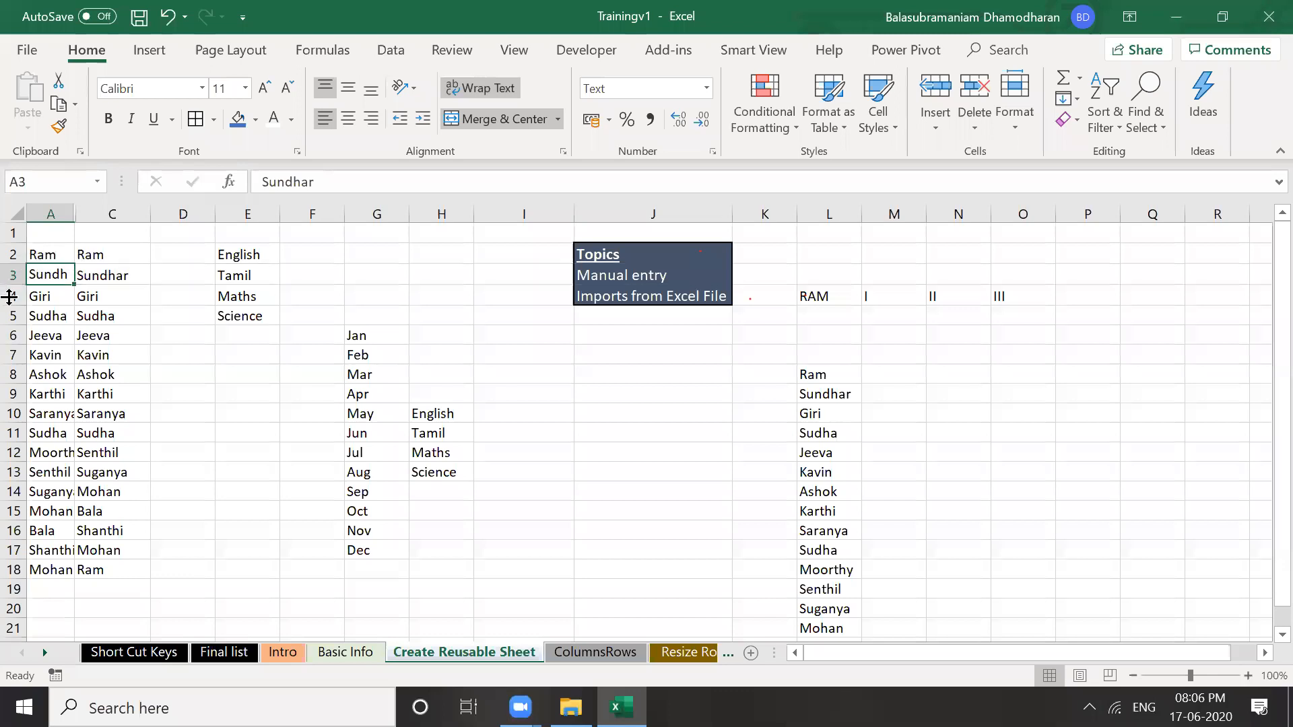
drag(9, 285, 9, 297)
drag(8, 297, 9, 314)
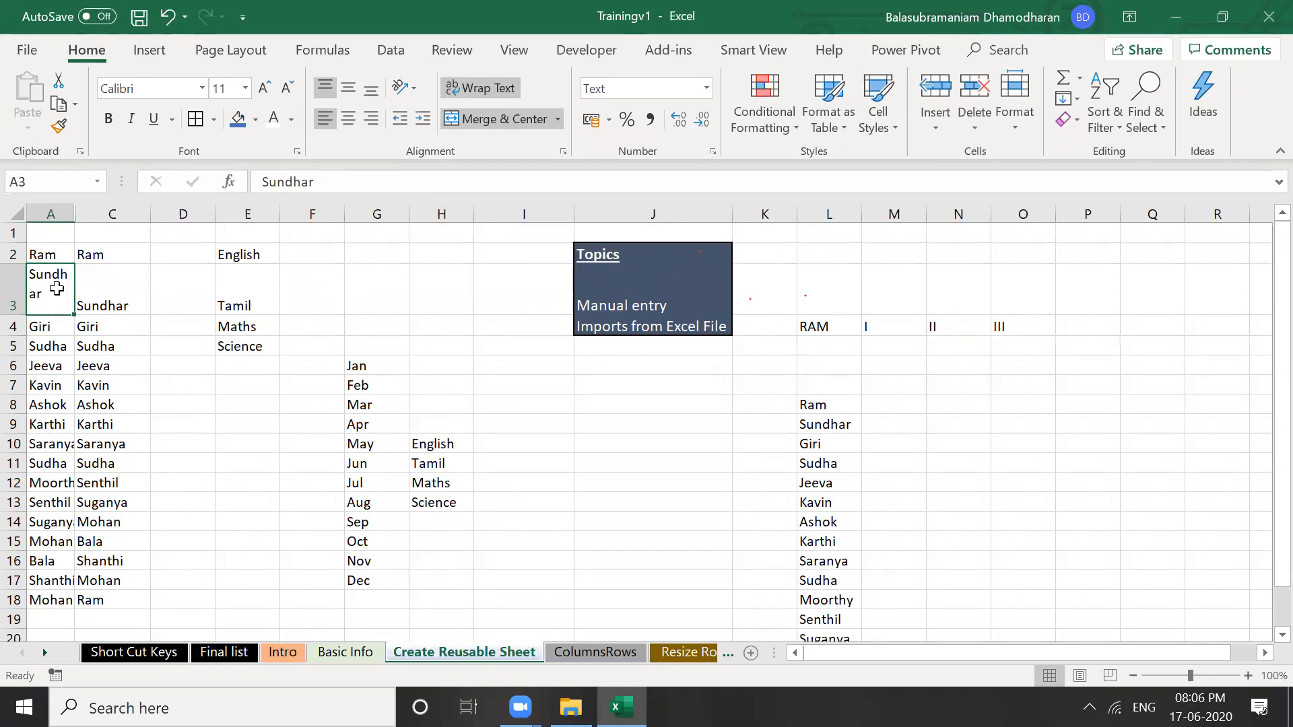
click(40, 329)
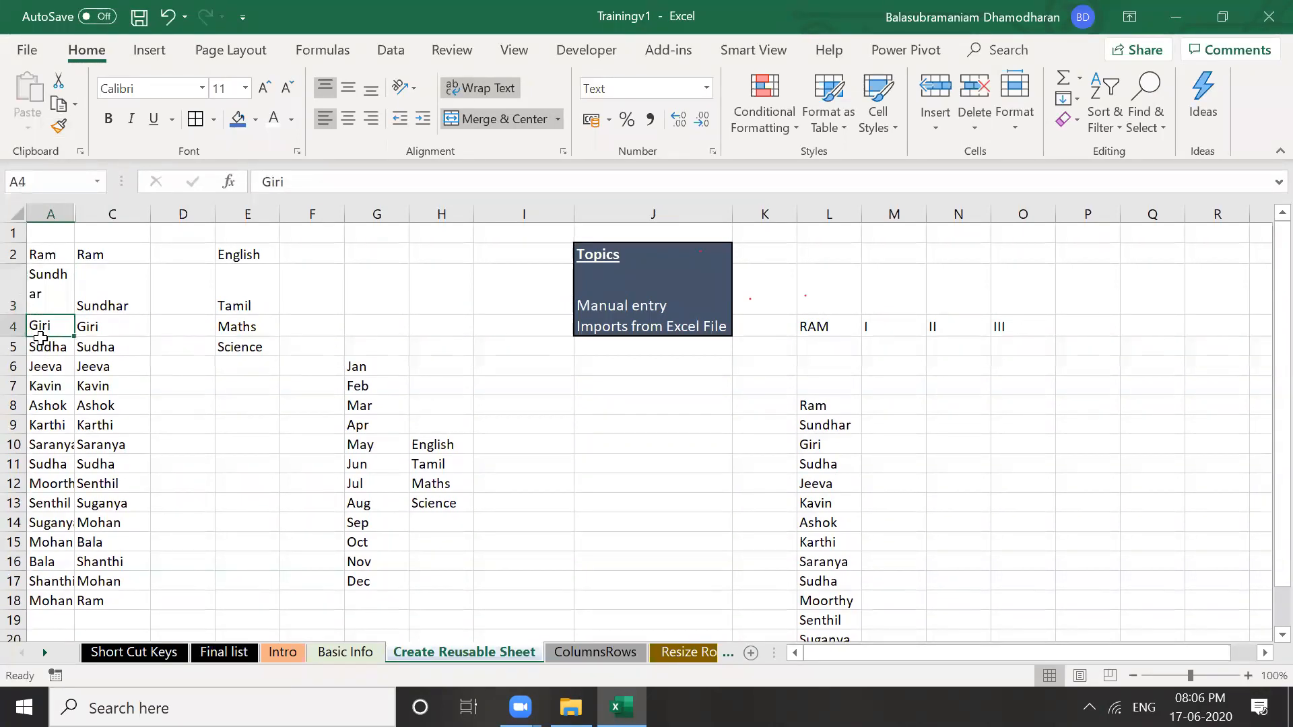
key(Down)
key(Down)
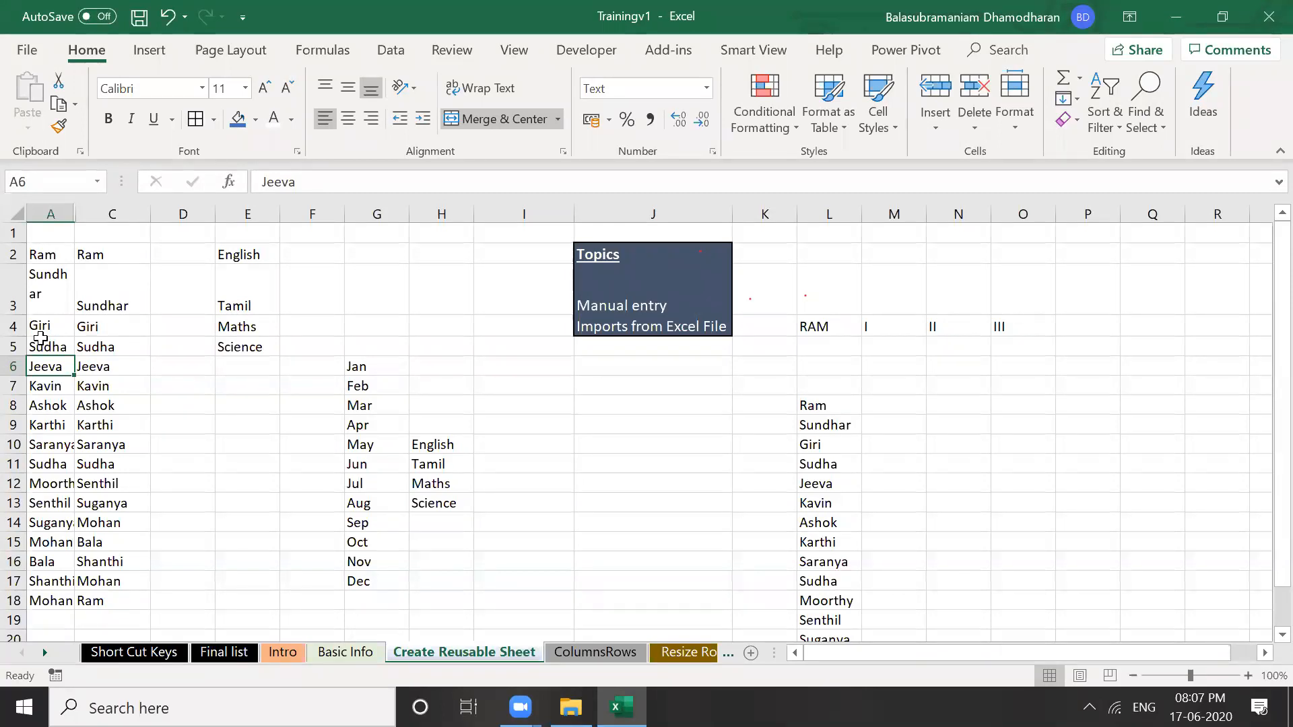
Copy I, II, III from M4:O4 and paste them as transposed values down M5:M7
click(893, 331)
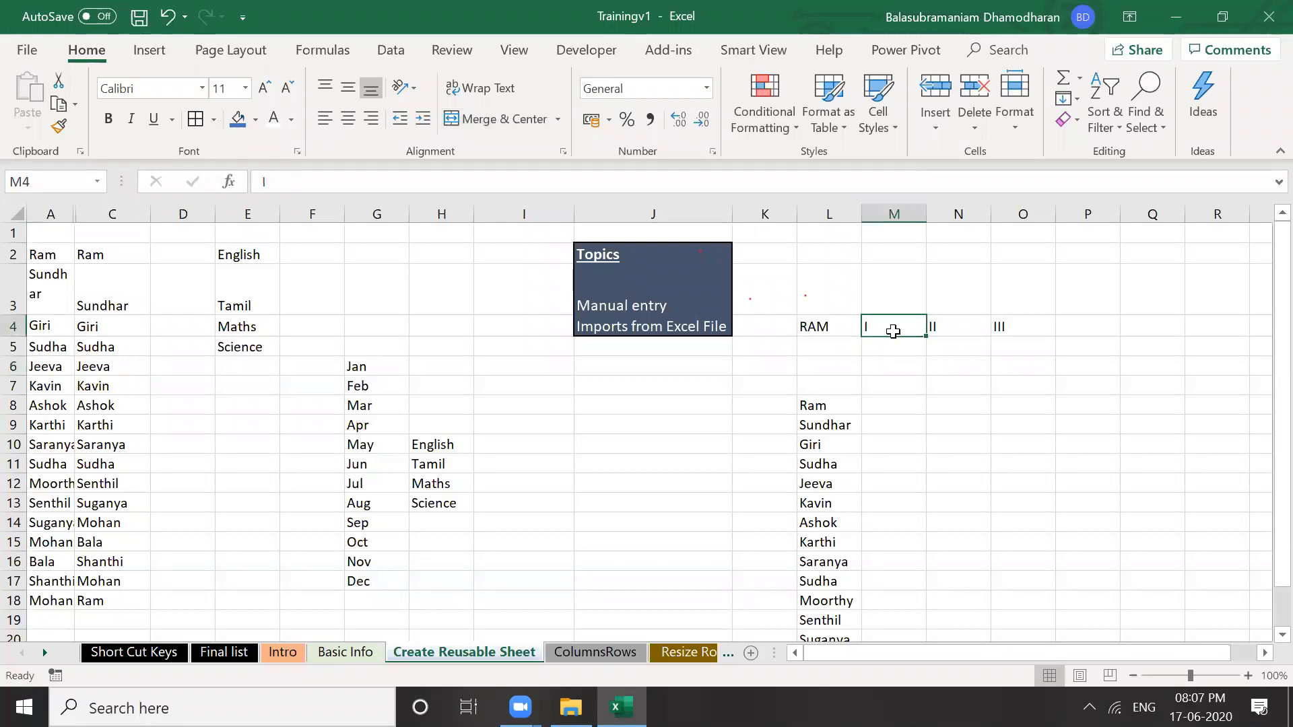
key(shift+Right)
key(shift+Right)
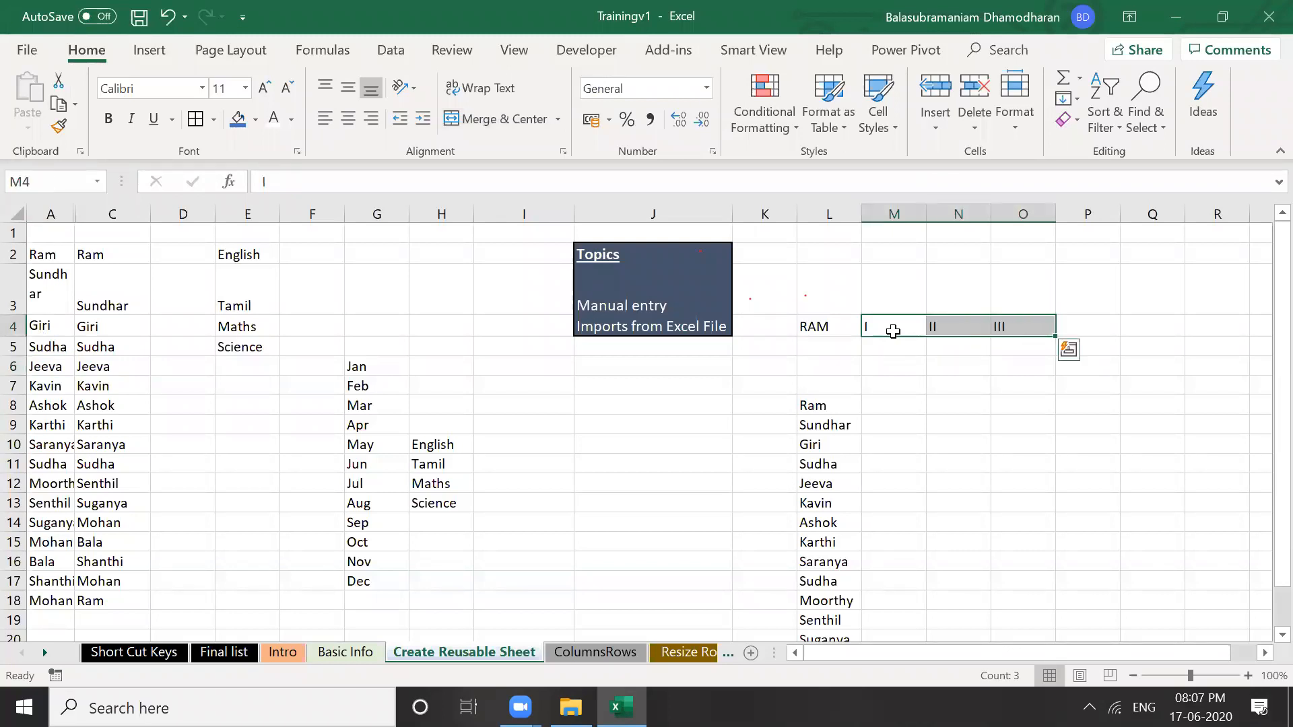
key(ctrl+c)
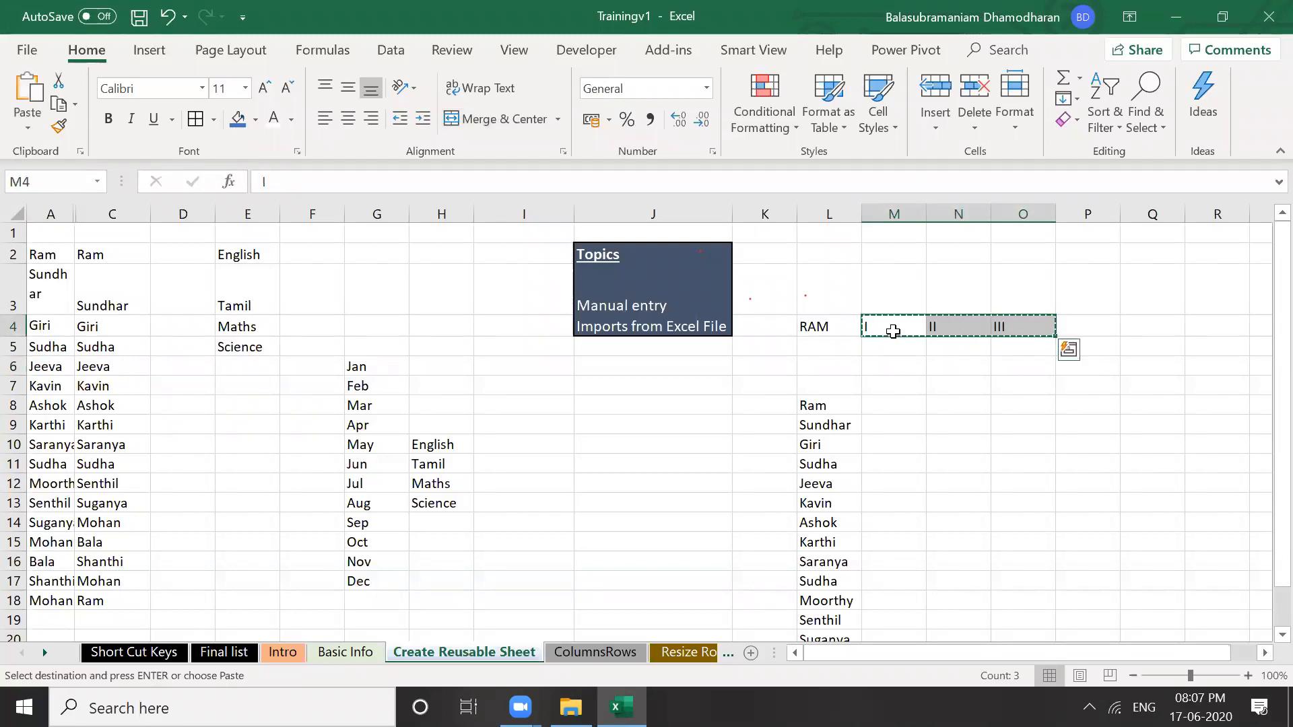
key(Down)
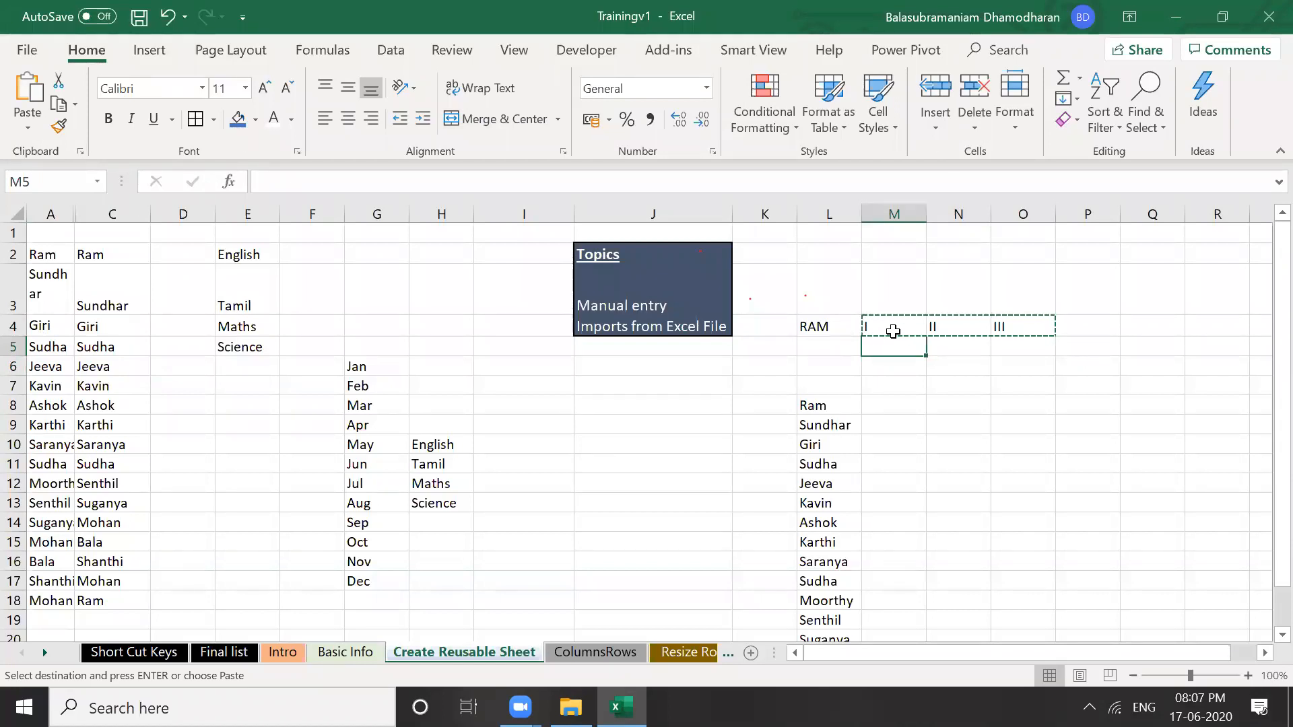
key(ctrl+alt+v)
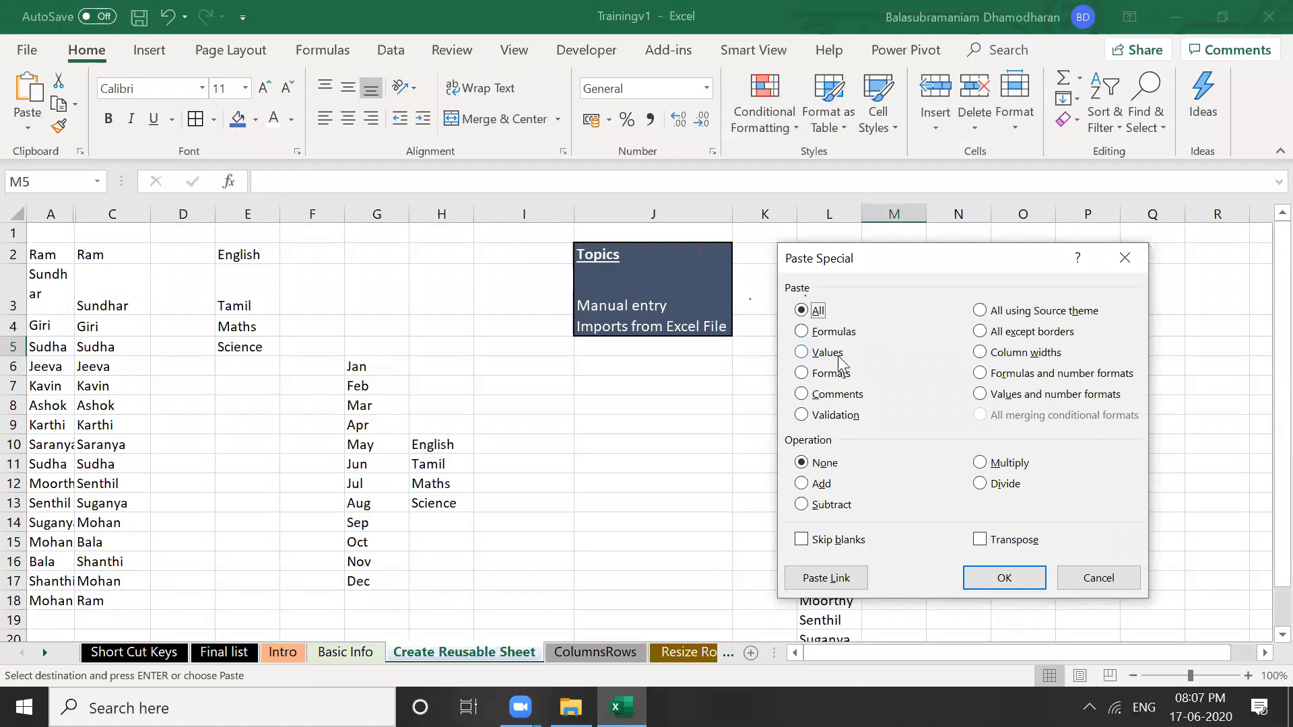
click(833, 354)
click(1007, 543)
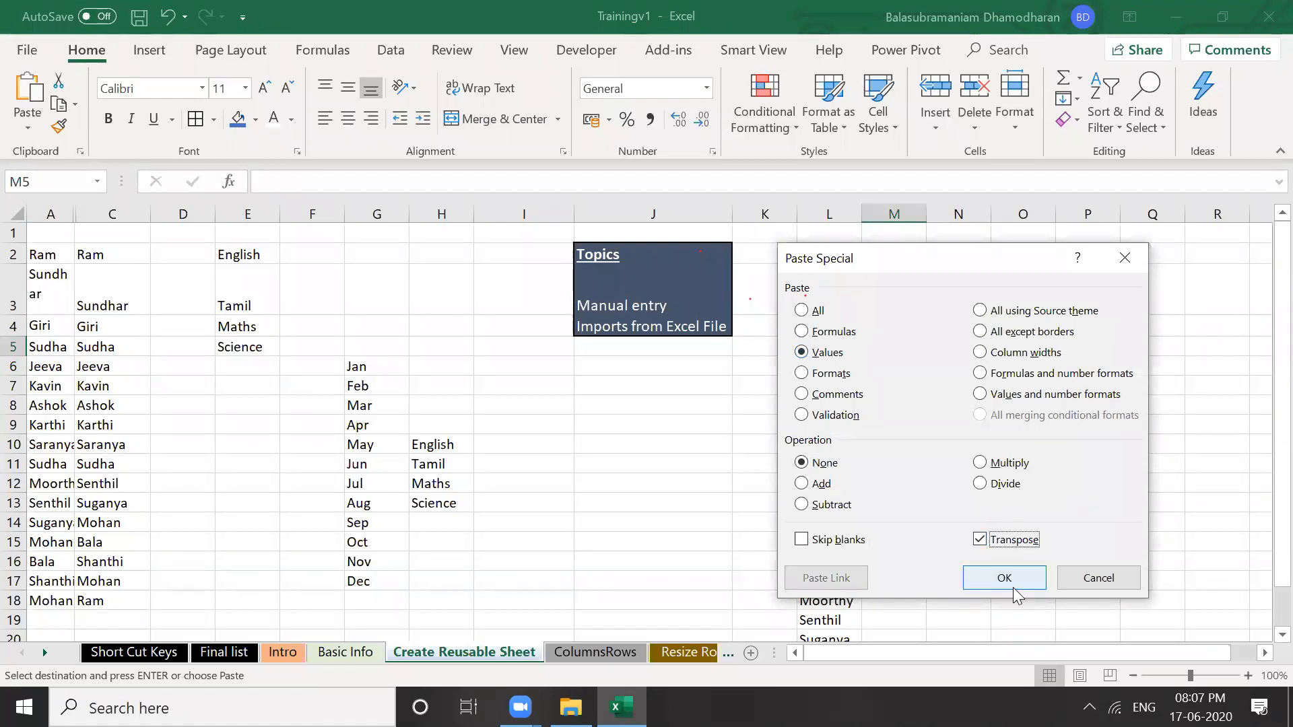
click(1005, 577)
click(1025, 424)
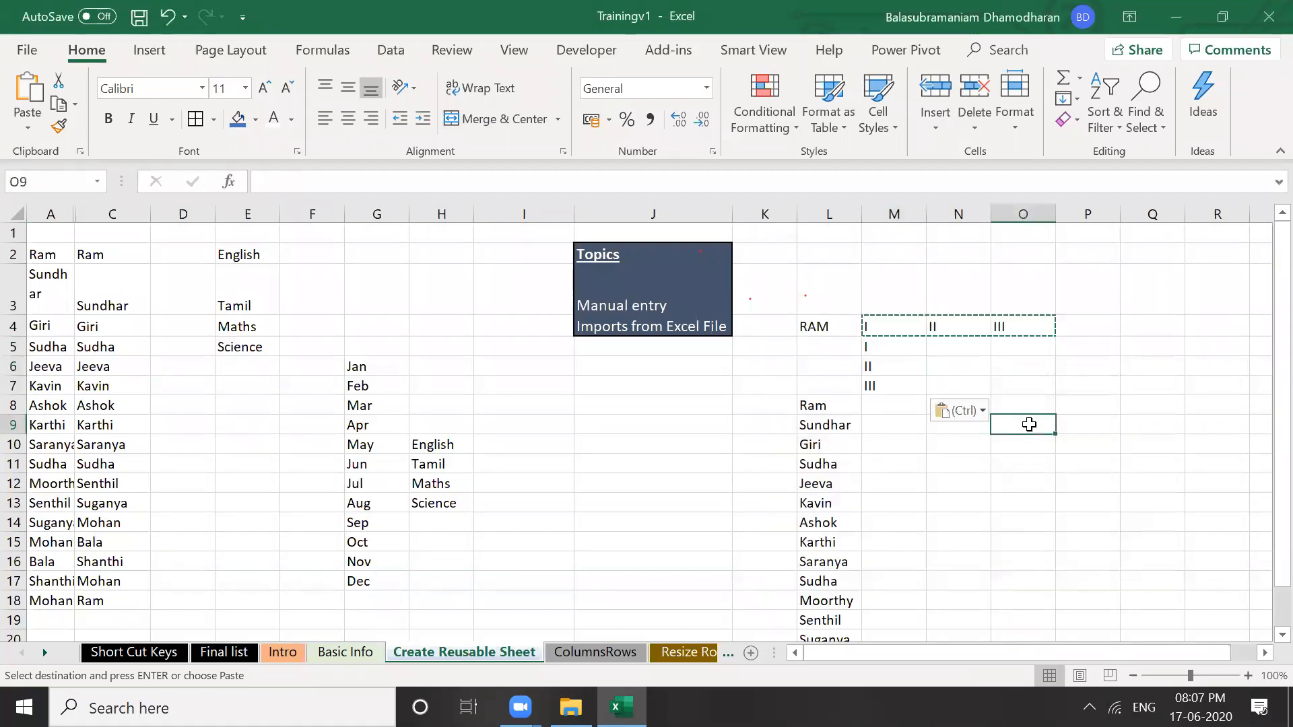
click(947, 381)
key(Escape)
click(847, 330)
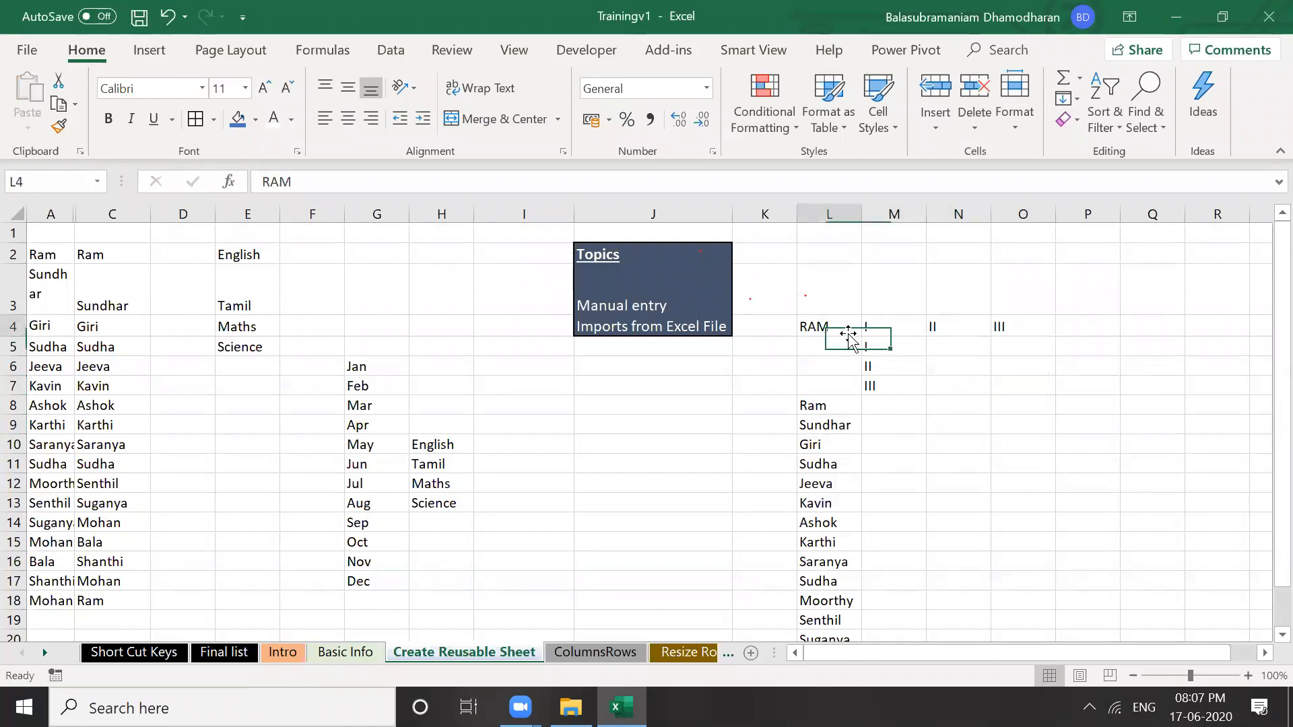
click(851, 347)
key(Up)
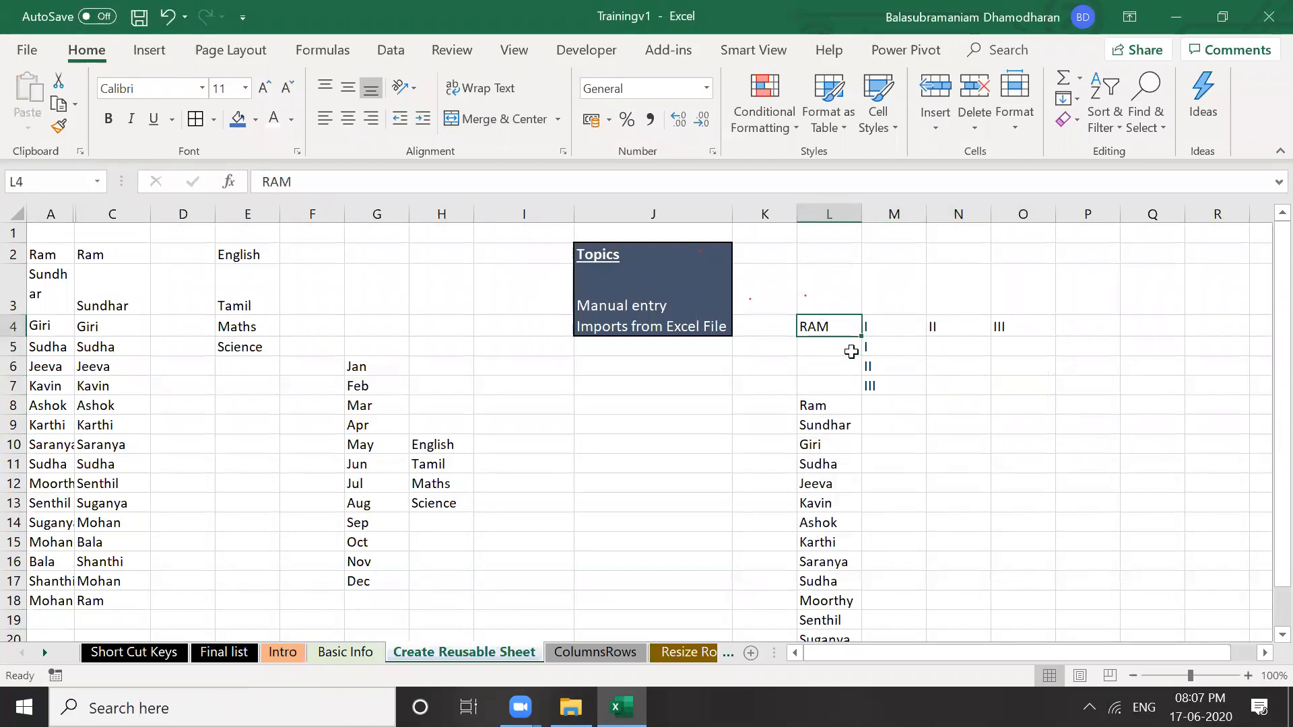
key(Down)
key(Down)
key(Down)
key(Up)
key(Up)
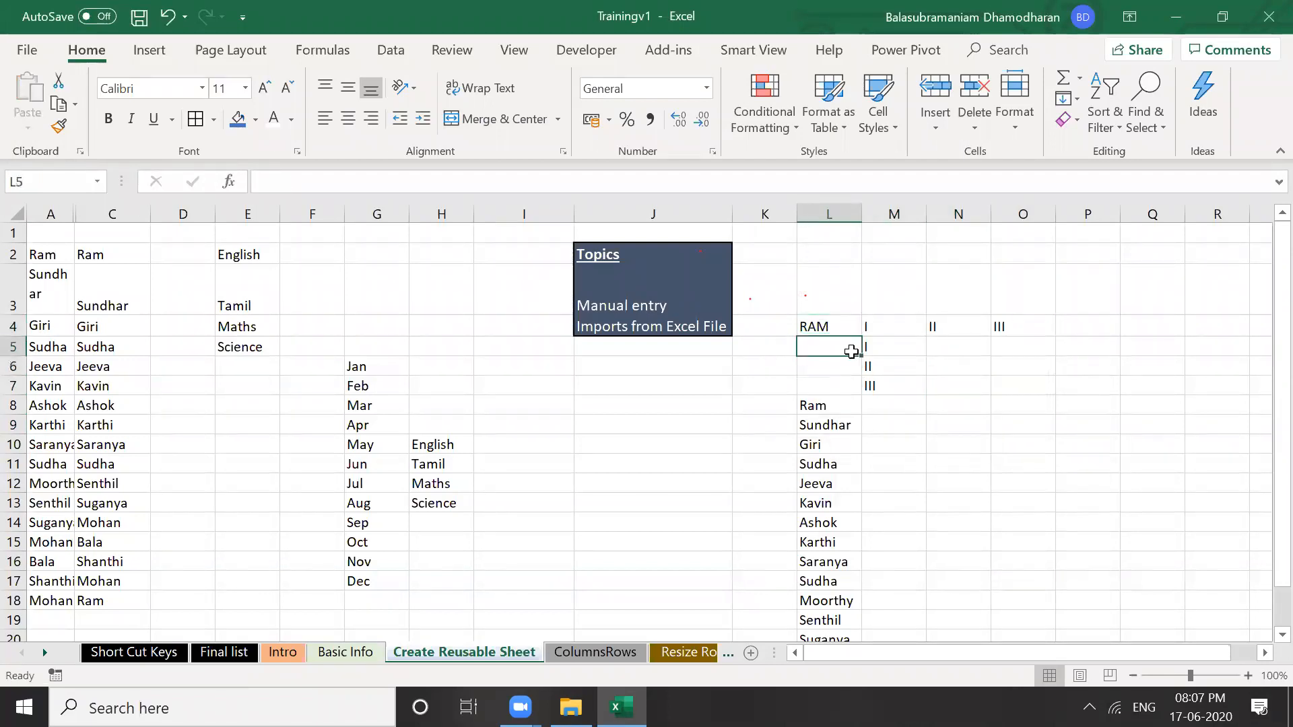
key(Up)
key(Down)
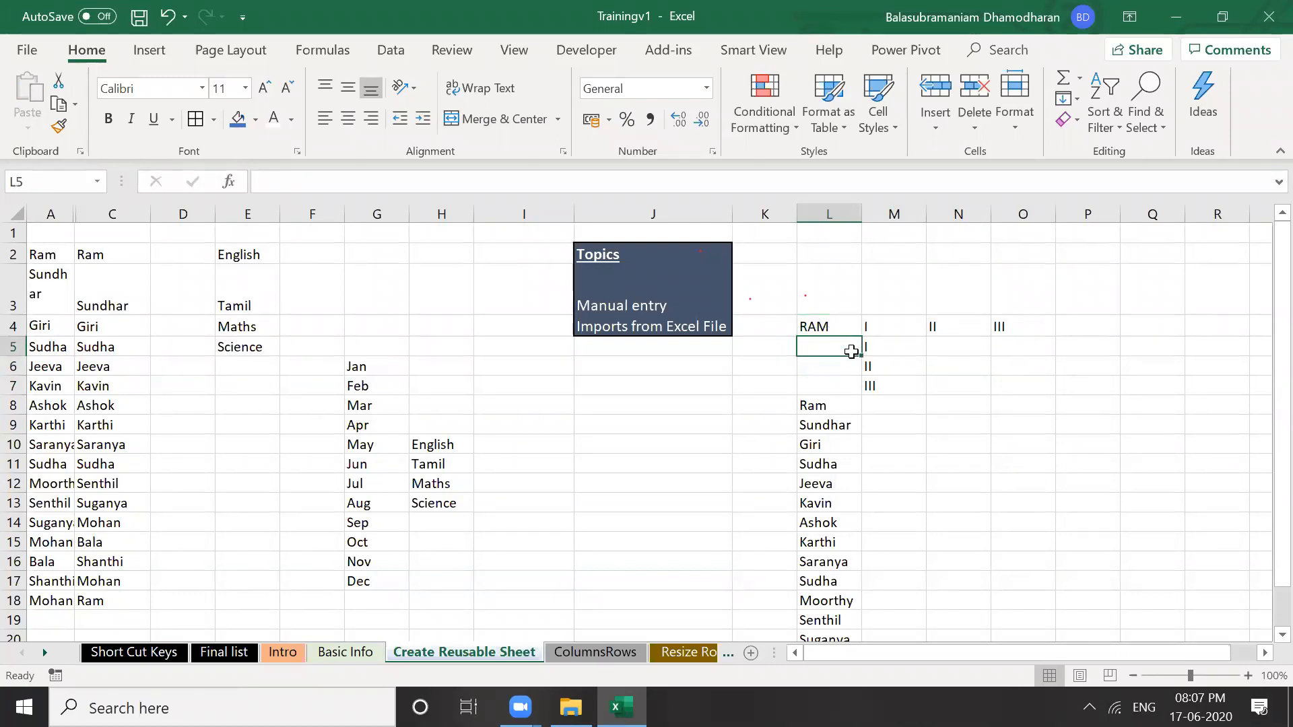
key(ctrl+d)
key(Down)
key(ctrl+d)
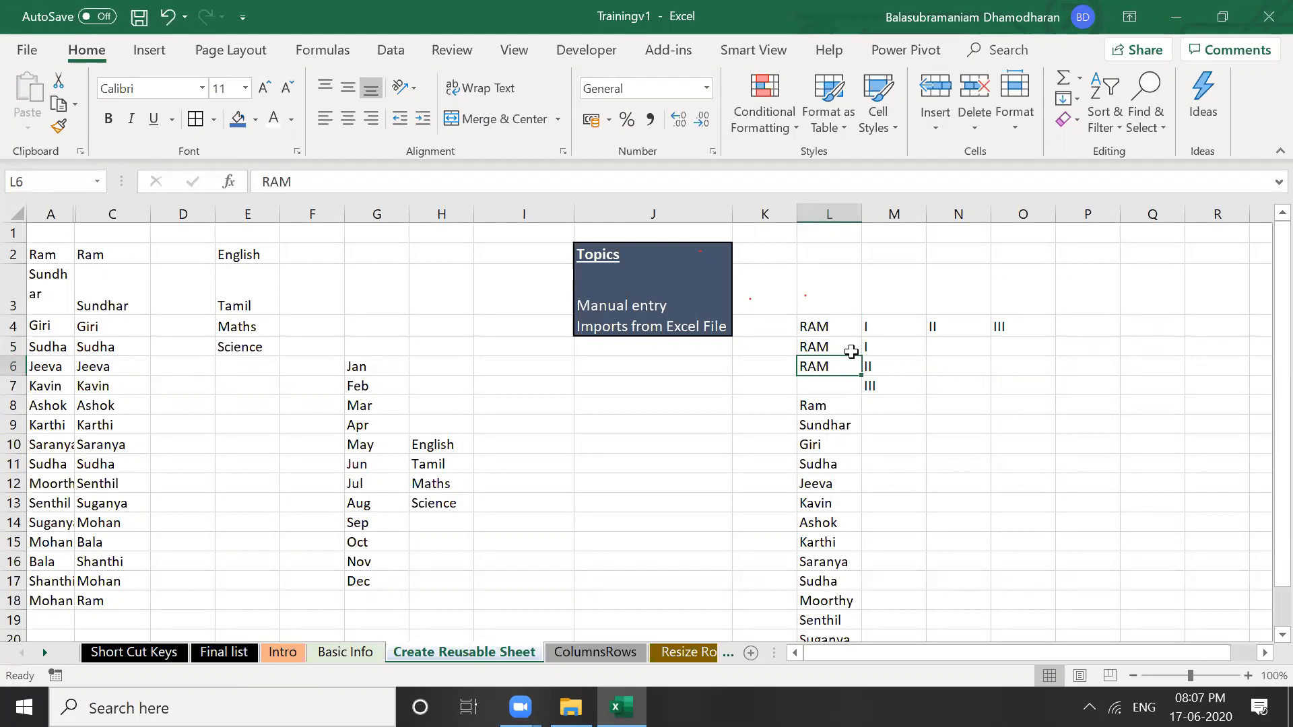
key(Down)
key(ctrl+d)
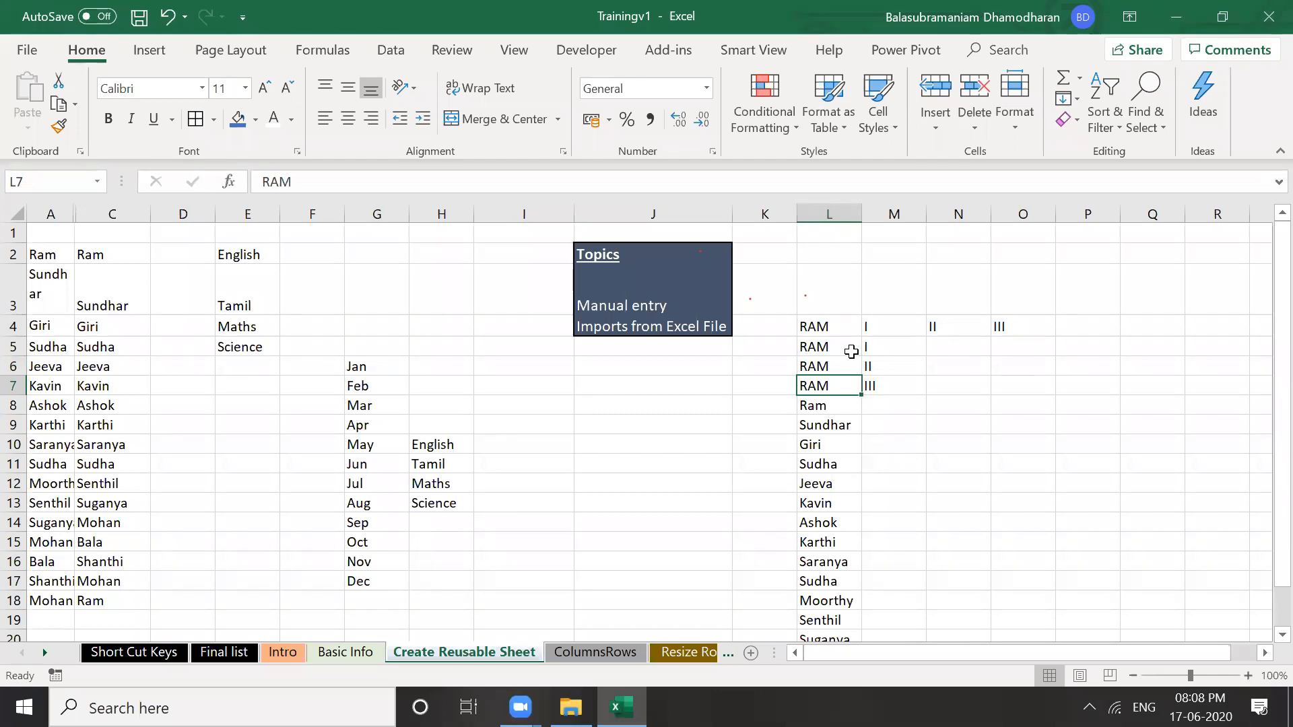
key(Delete)
key(Up)
key(Up)
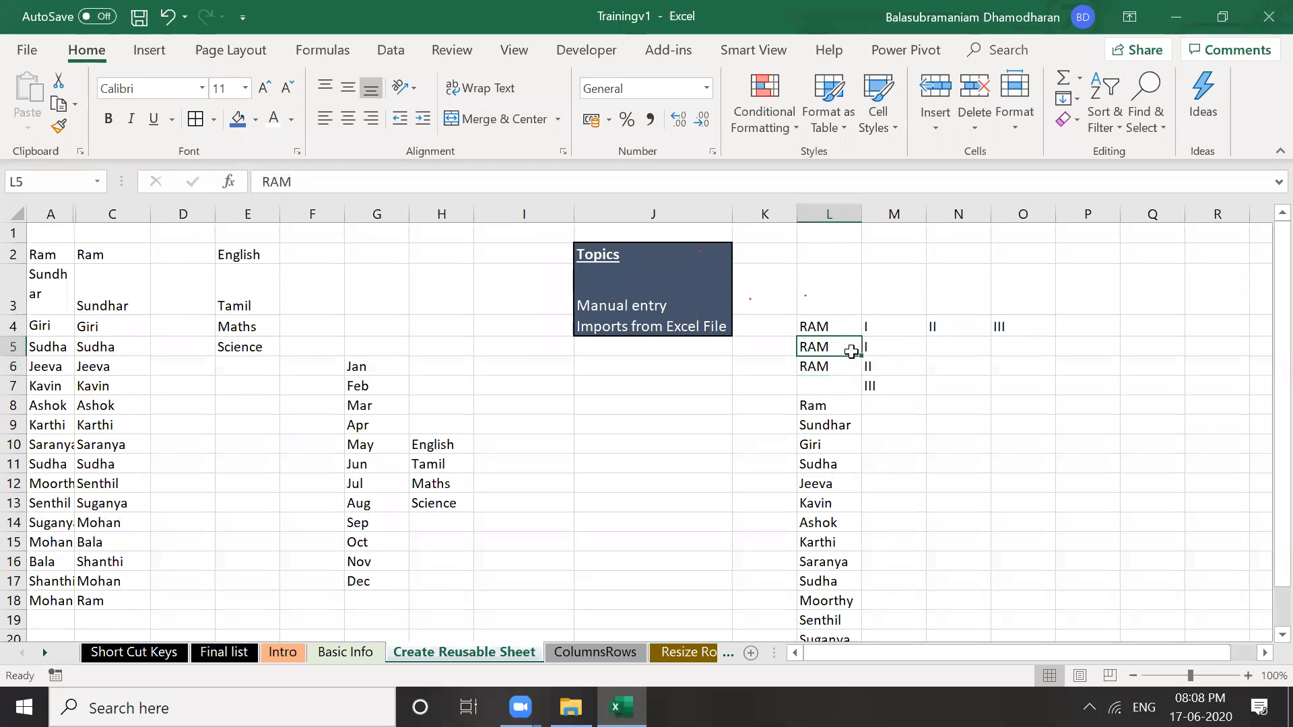
key(shift+Down)
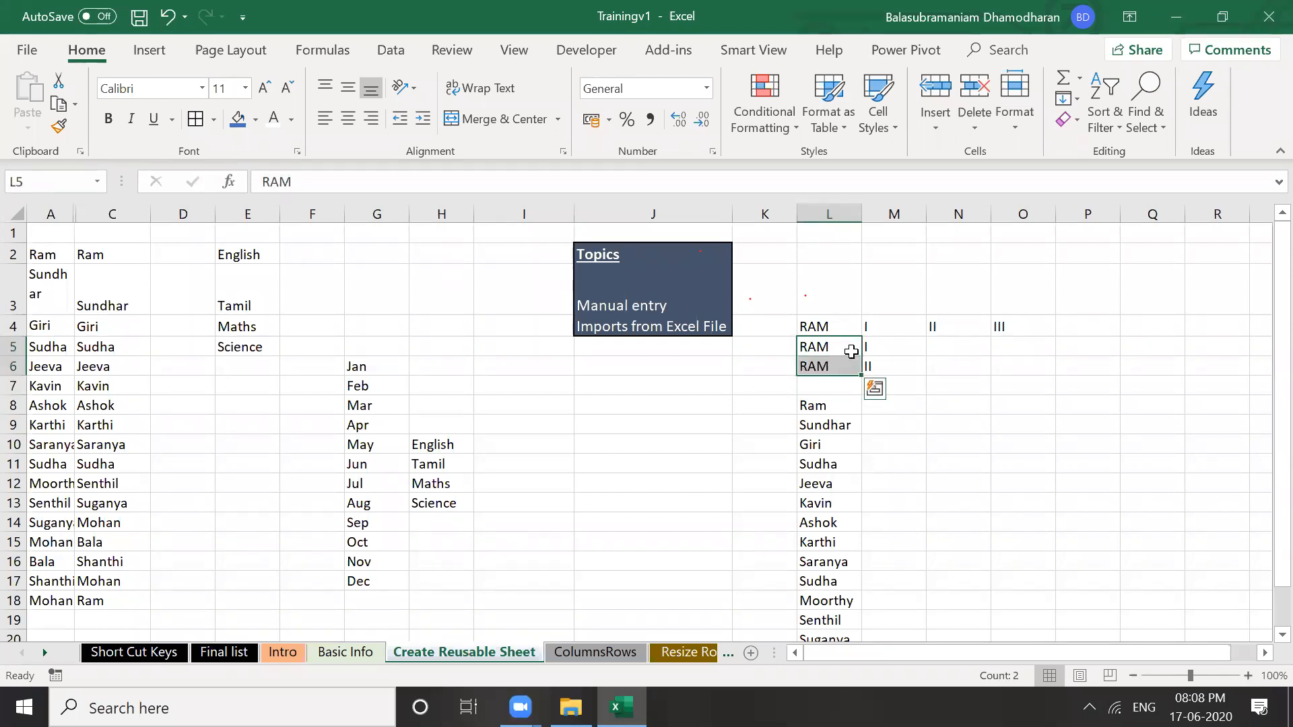
key(Delete)
key(Up)
key(shift+Down)
key(shift+Down)
key(shift+Down)
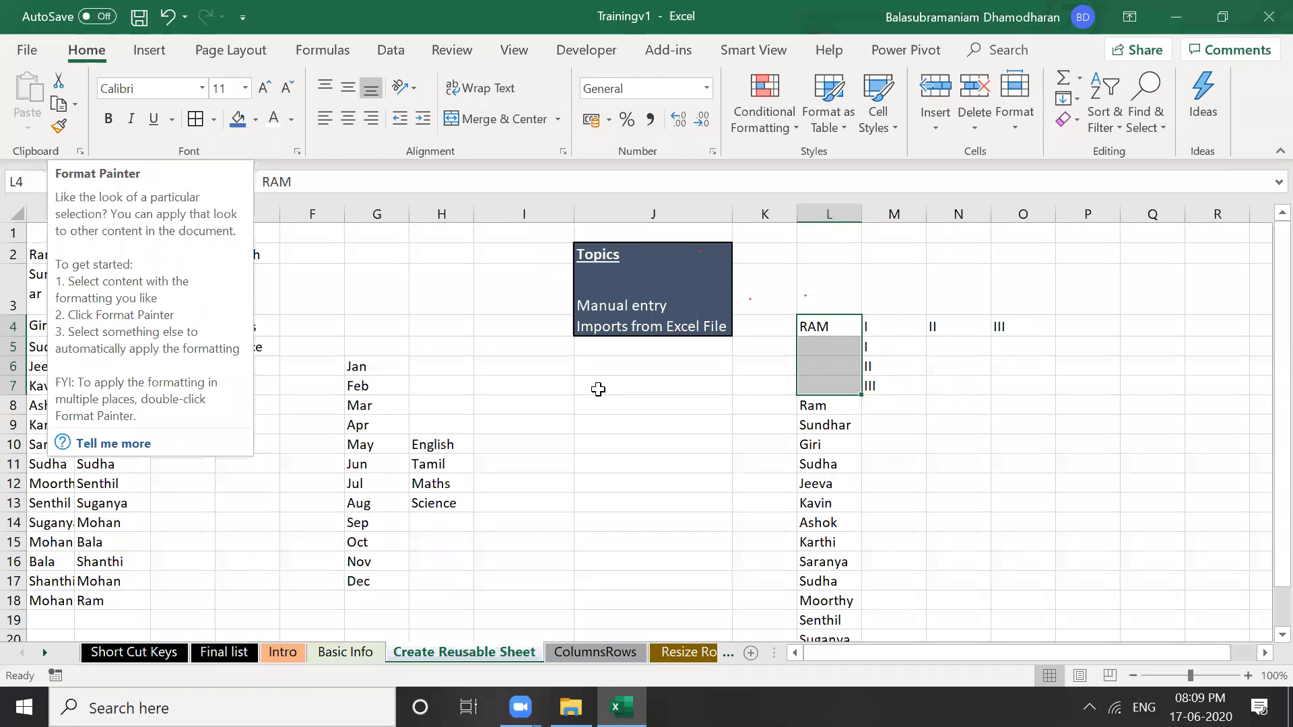
Enter the names Bala in cell P2 and Mohan in cell P3
drag(853, 234, 876, 235)
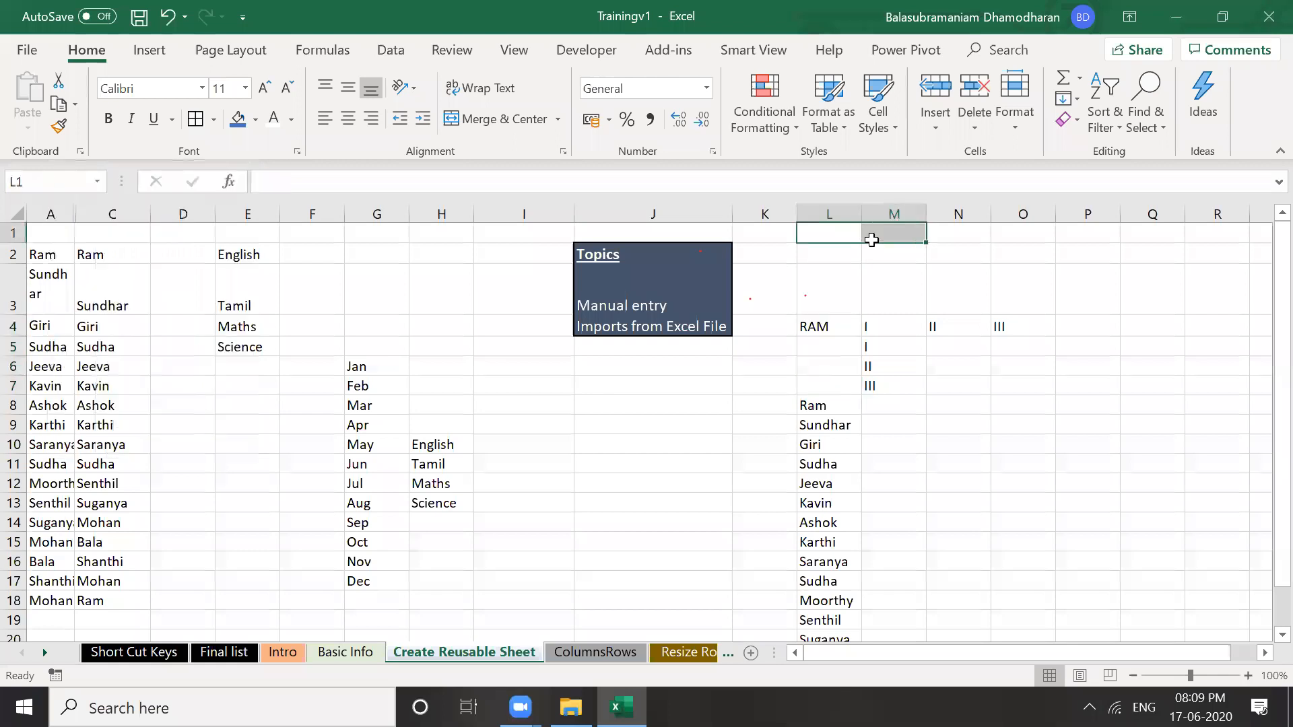
click(1094, 252)
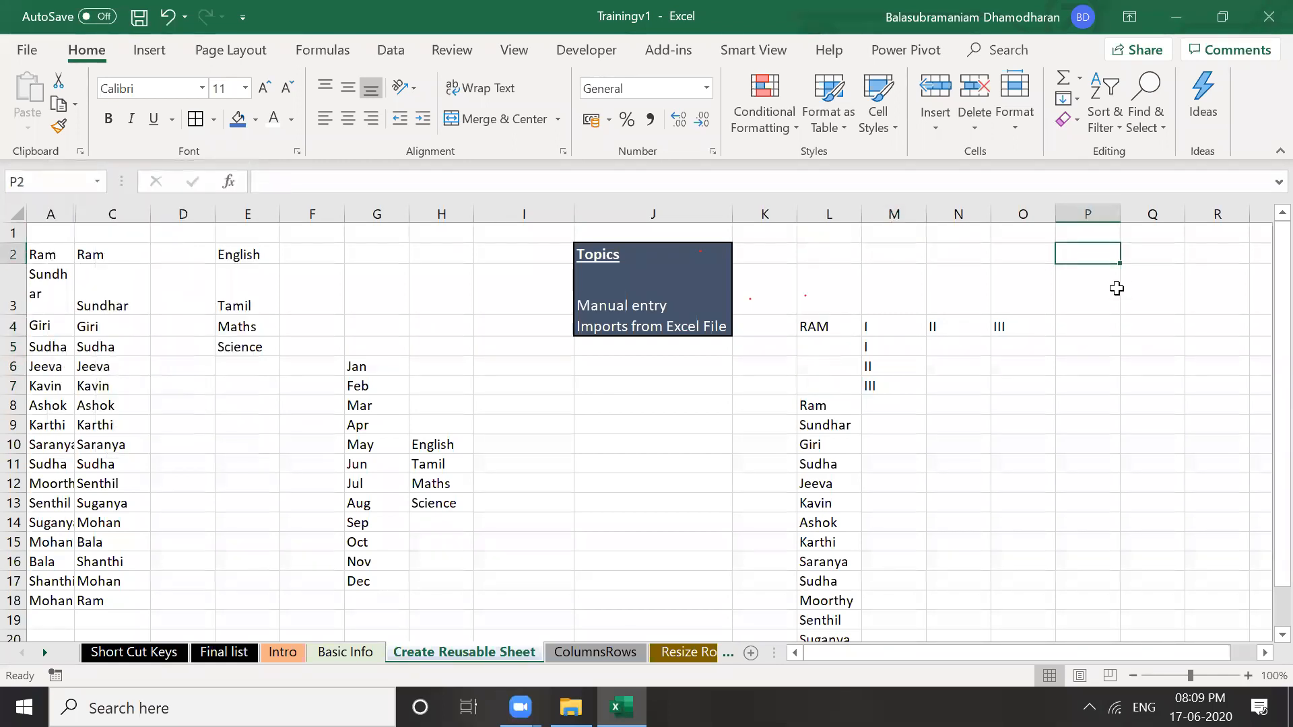
text(Bla)
key(BackSpace)
key(BackSpace)
text(ala)
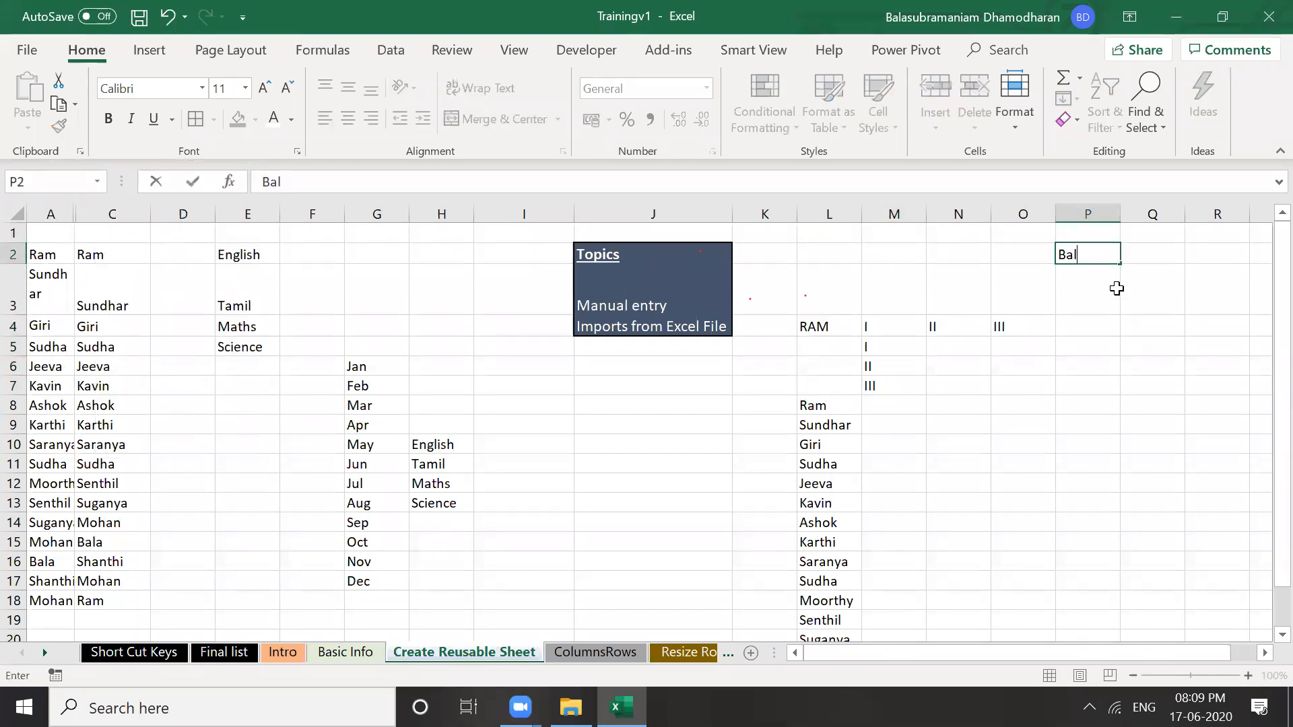
key(Return)
text(Mohan)
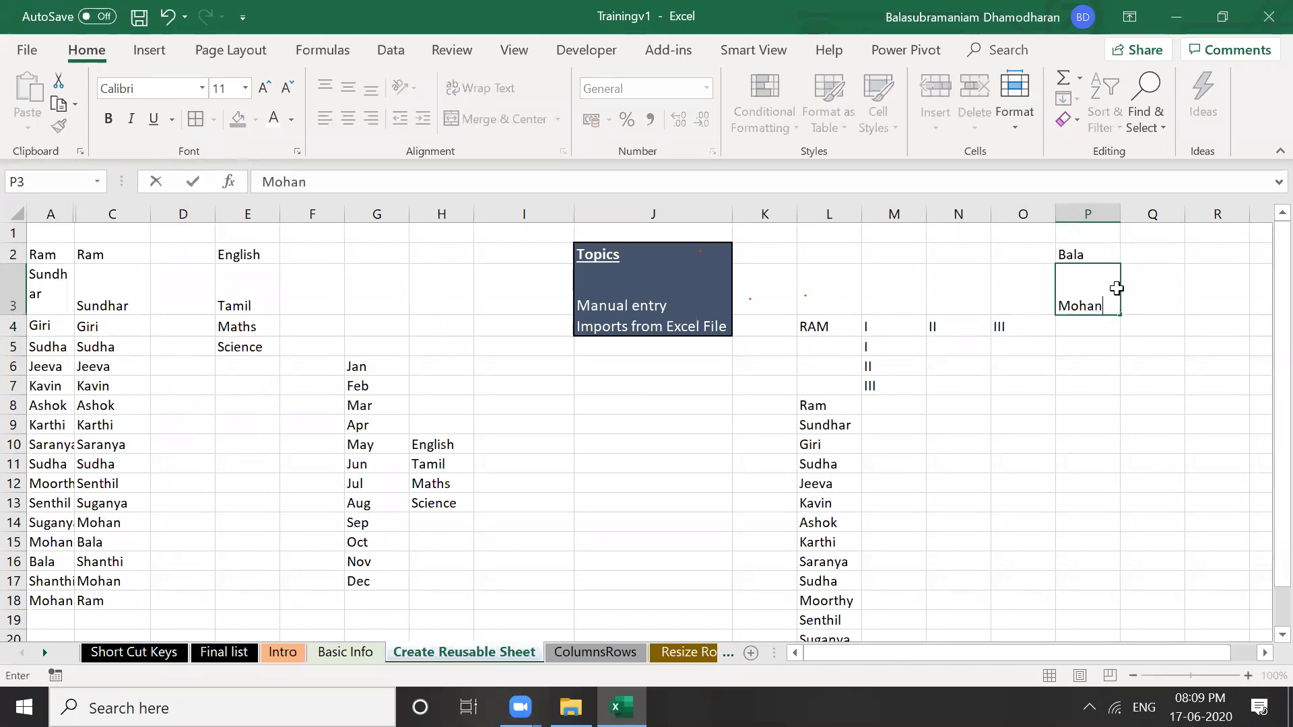
key(Return)
Try Merge & Center on P2:Q2 and P3:Q3, undo the merges, then select P2:Q3
drag(1096, 262, 1134, 256)
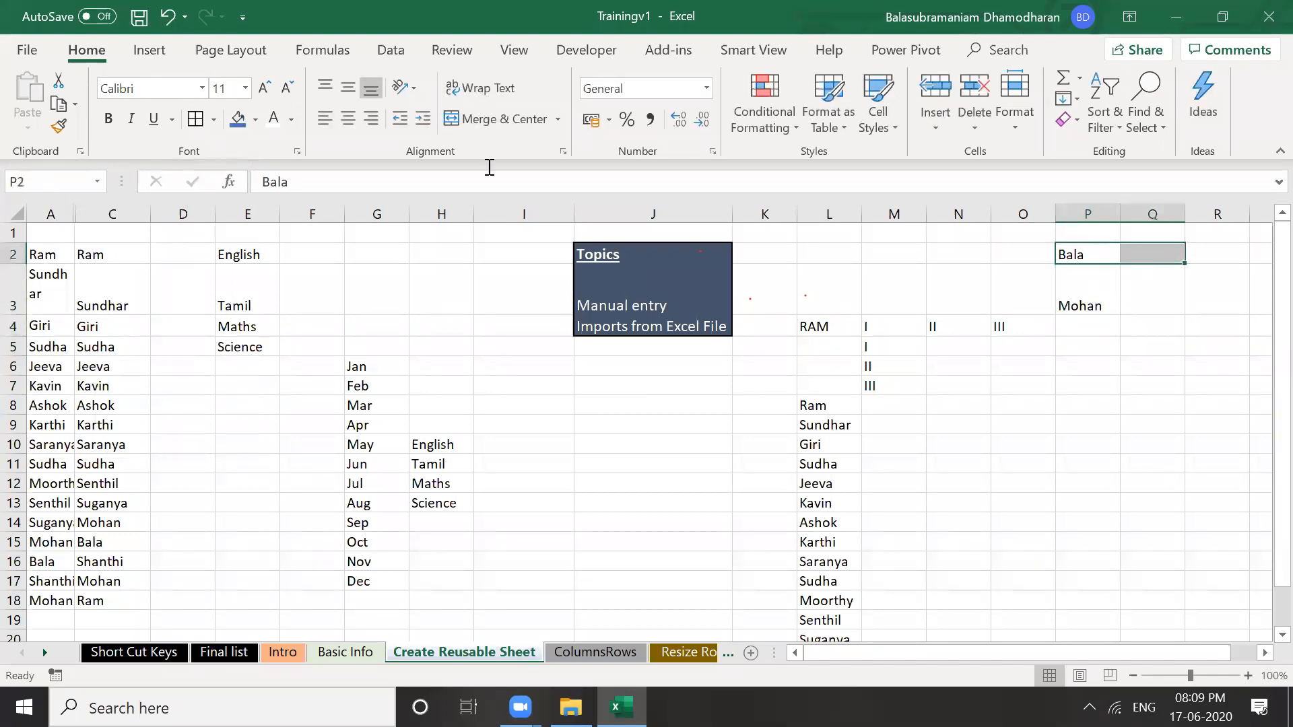
click(486, 121)
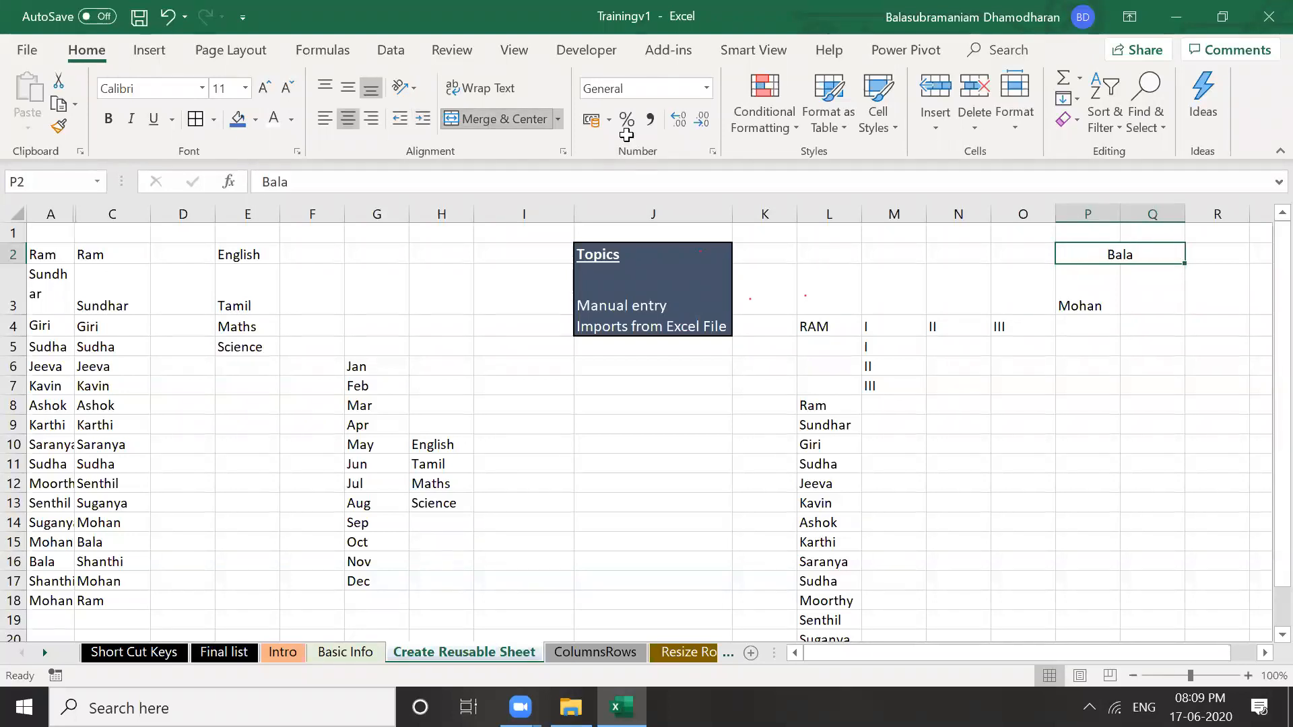
click(1096, 294)
key(shift+Right)
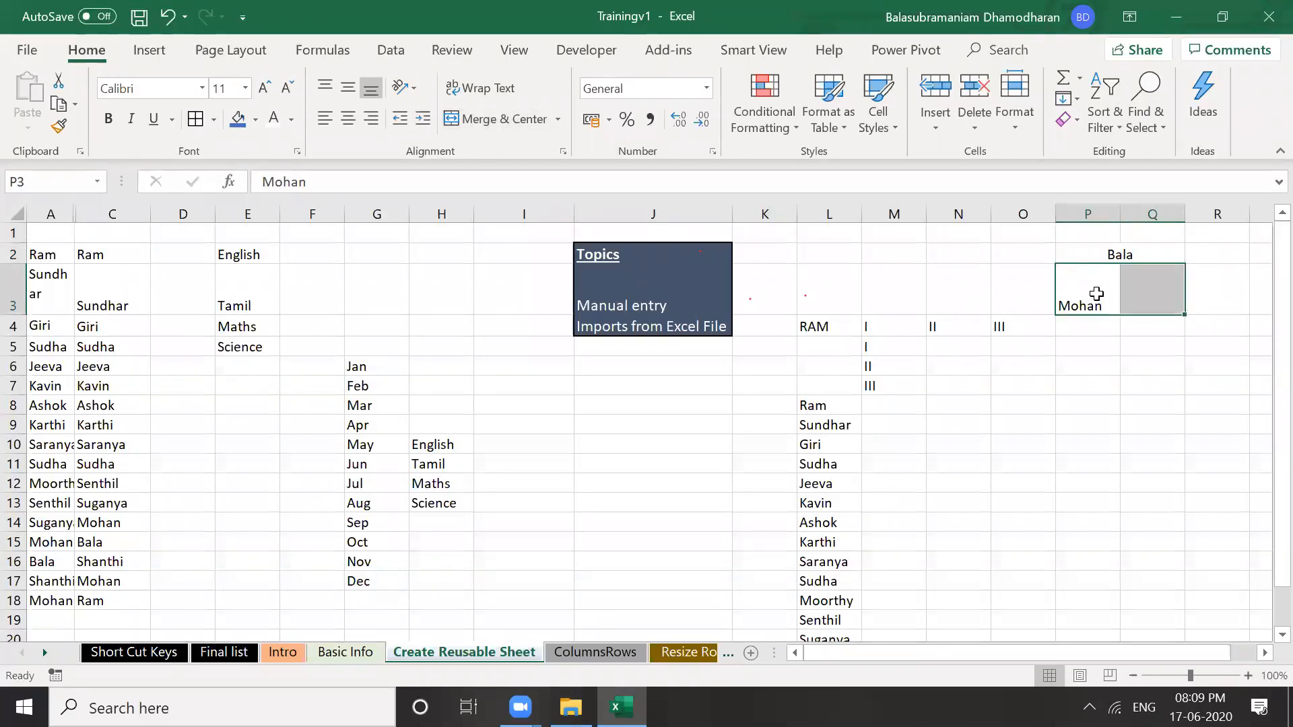
click(529, 122)
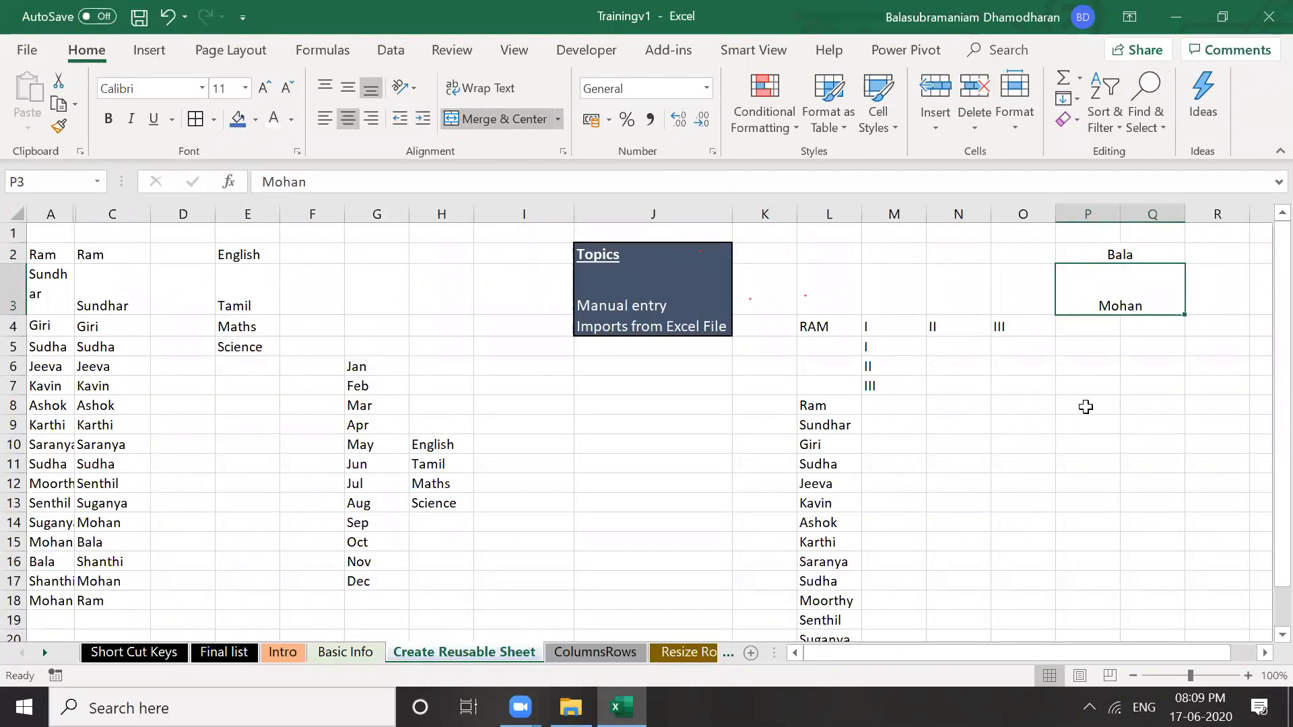
key(ctrl+z)
key(ctrl+z)
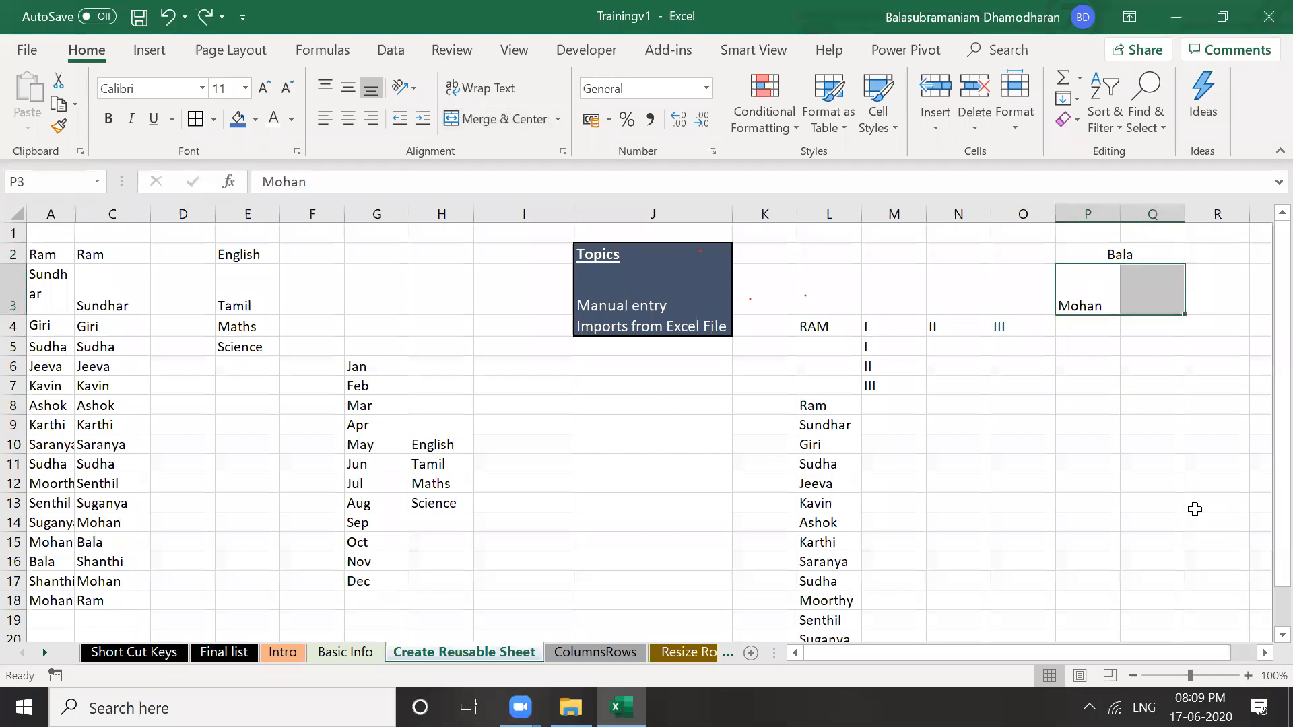
click(1113, 339)
drag(1086, 249, 1162, 306)
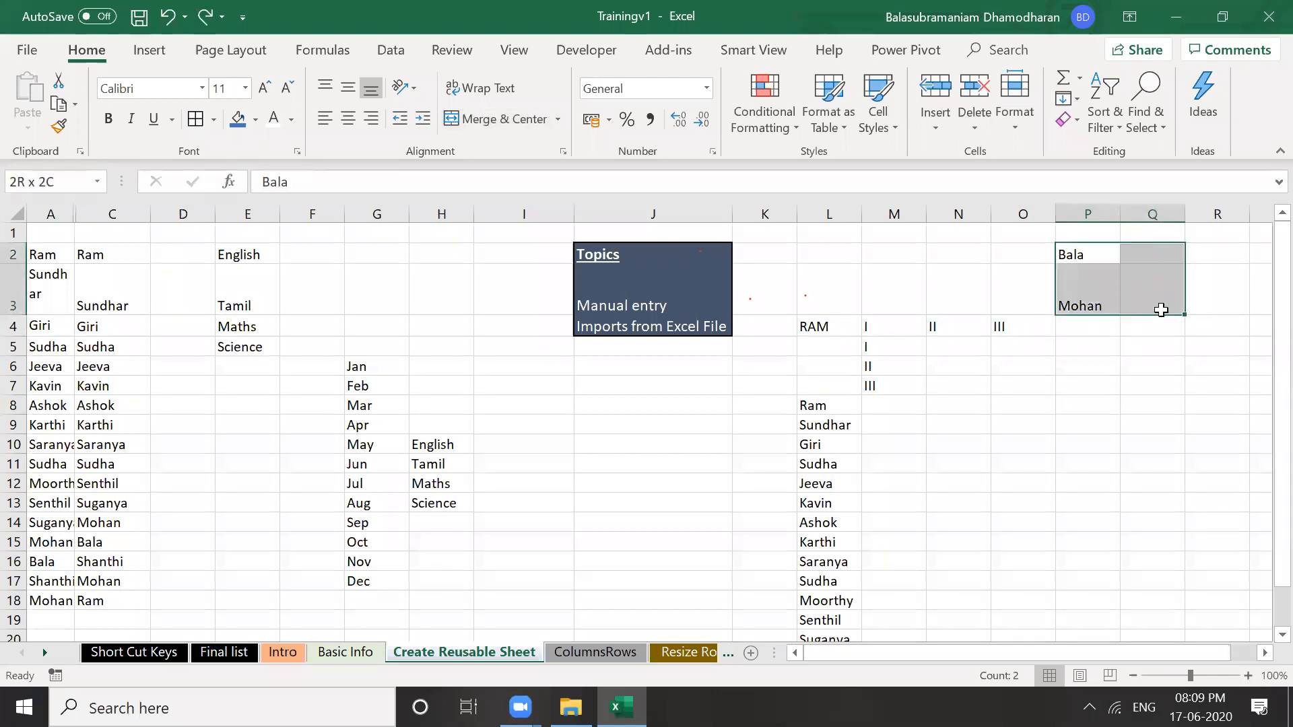
click(473, 122)
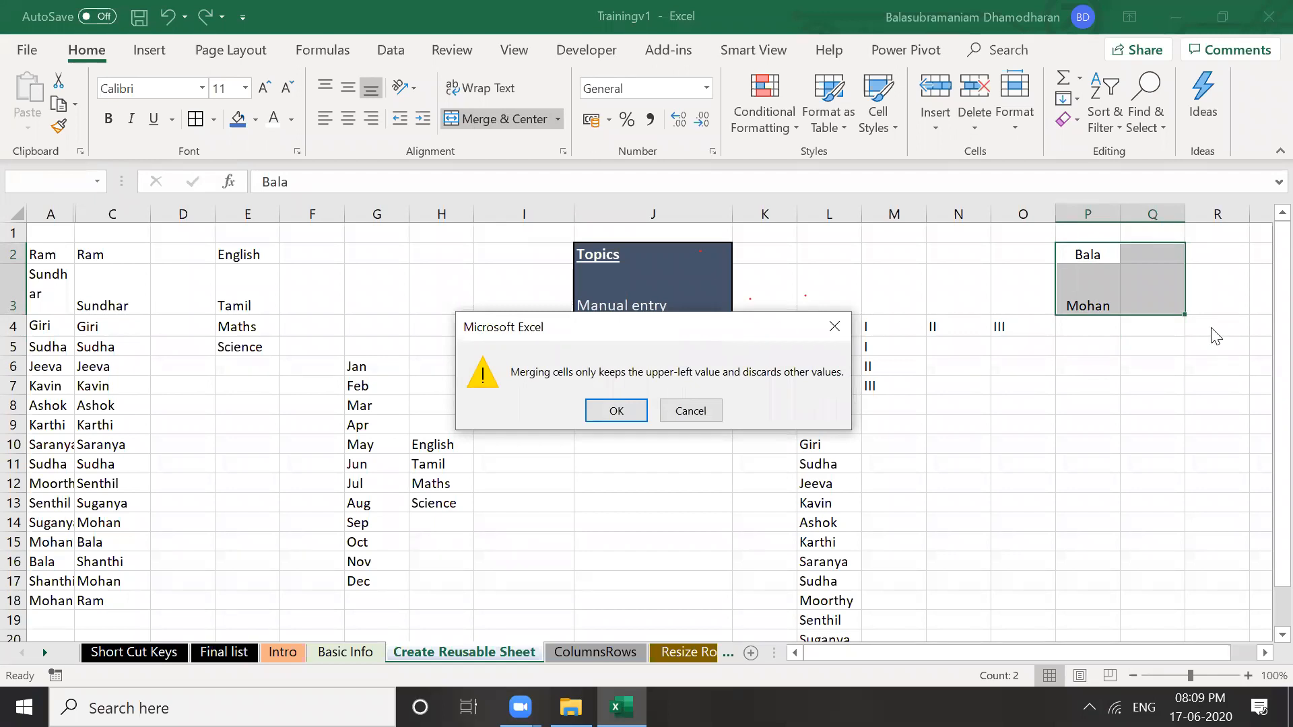
click(617, 408)
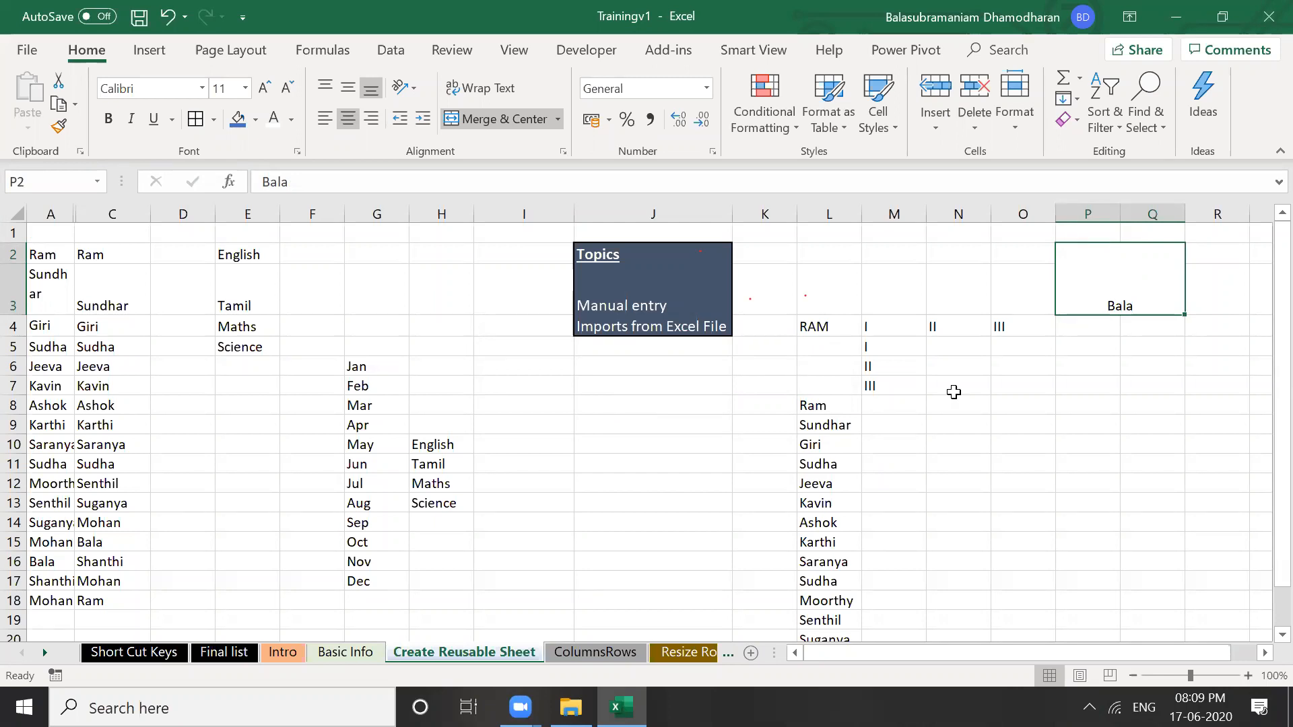
key(ctrl+z)
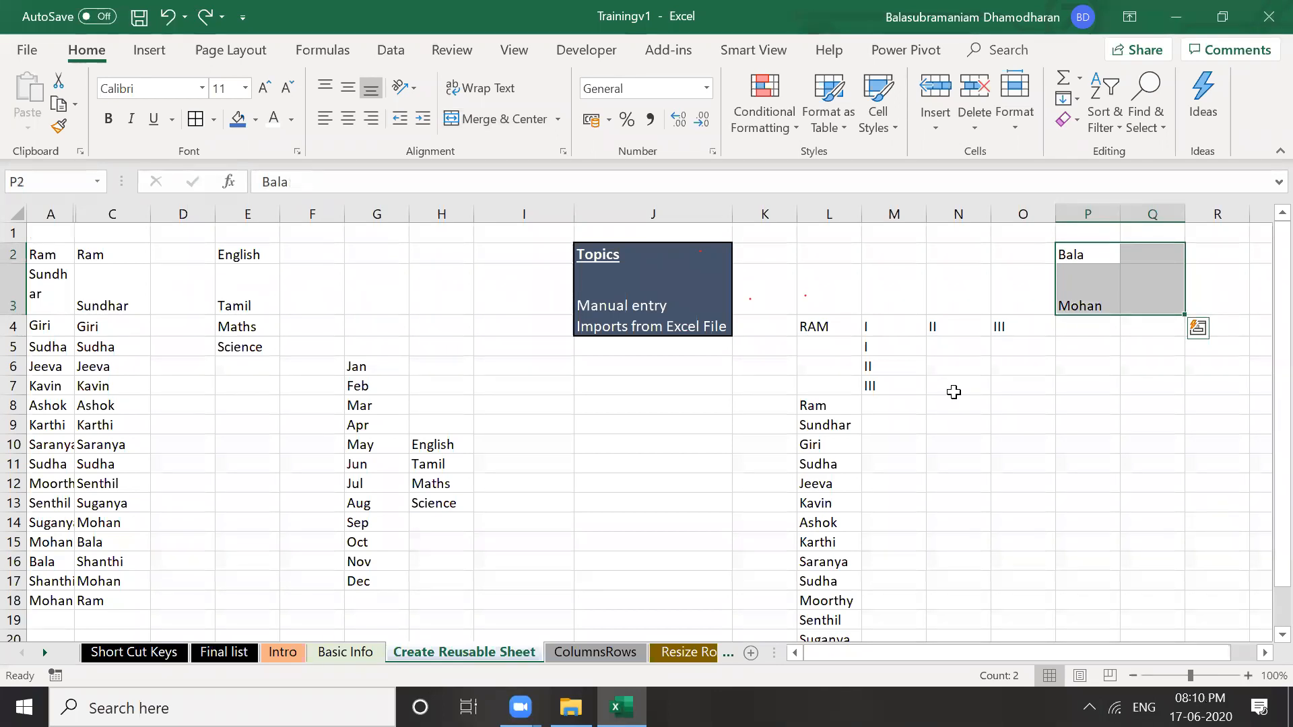
click(990, 394)
click(995, 402)
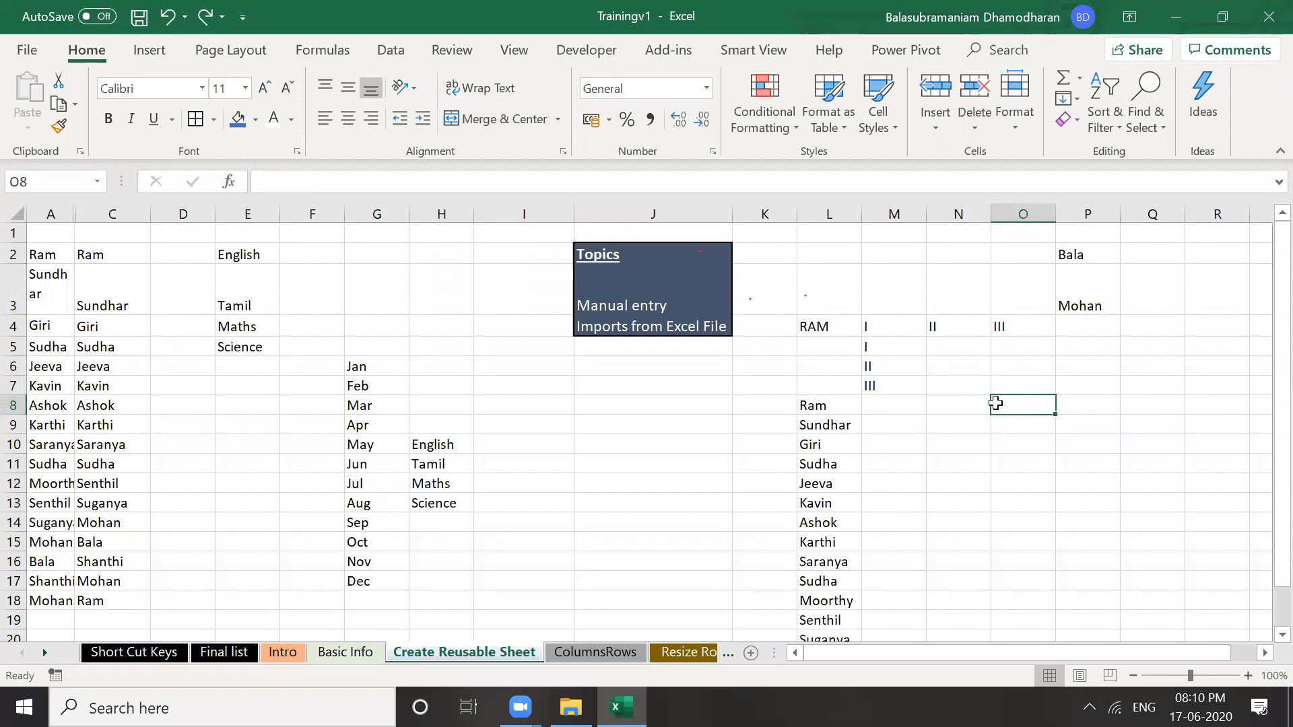
click(1110, 287)
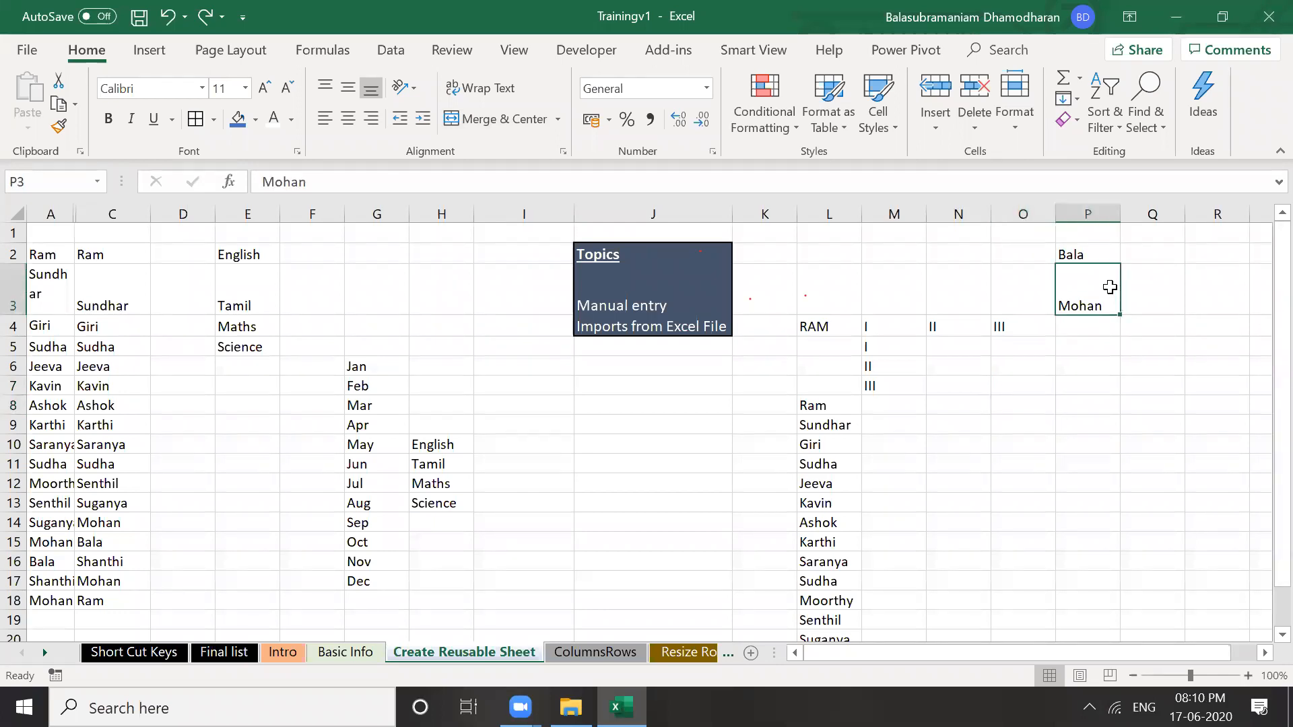
double_click(1111, 288)
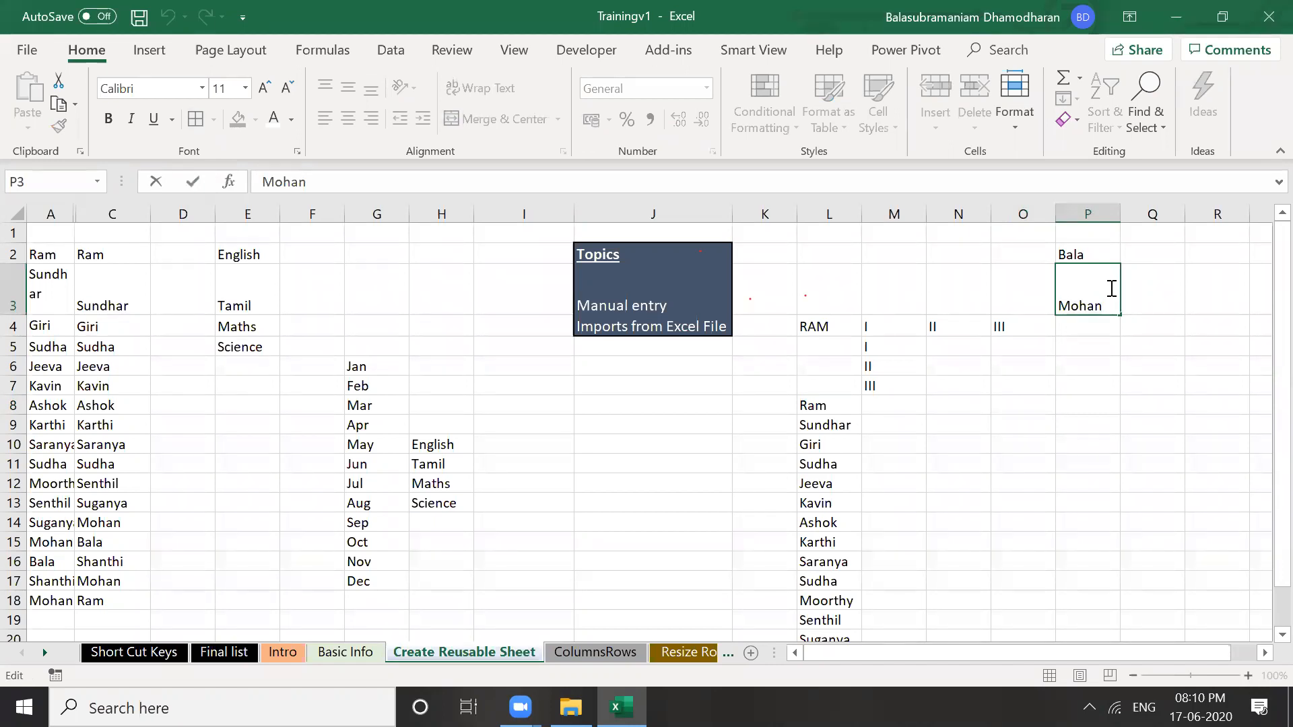
key(Return)
key(Up)
key(F2)
click(749, 391)
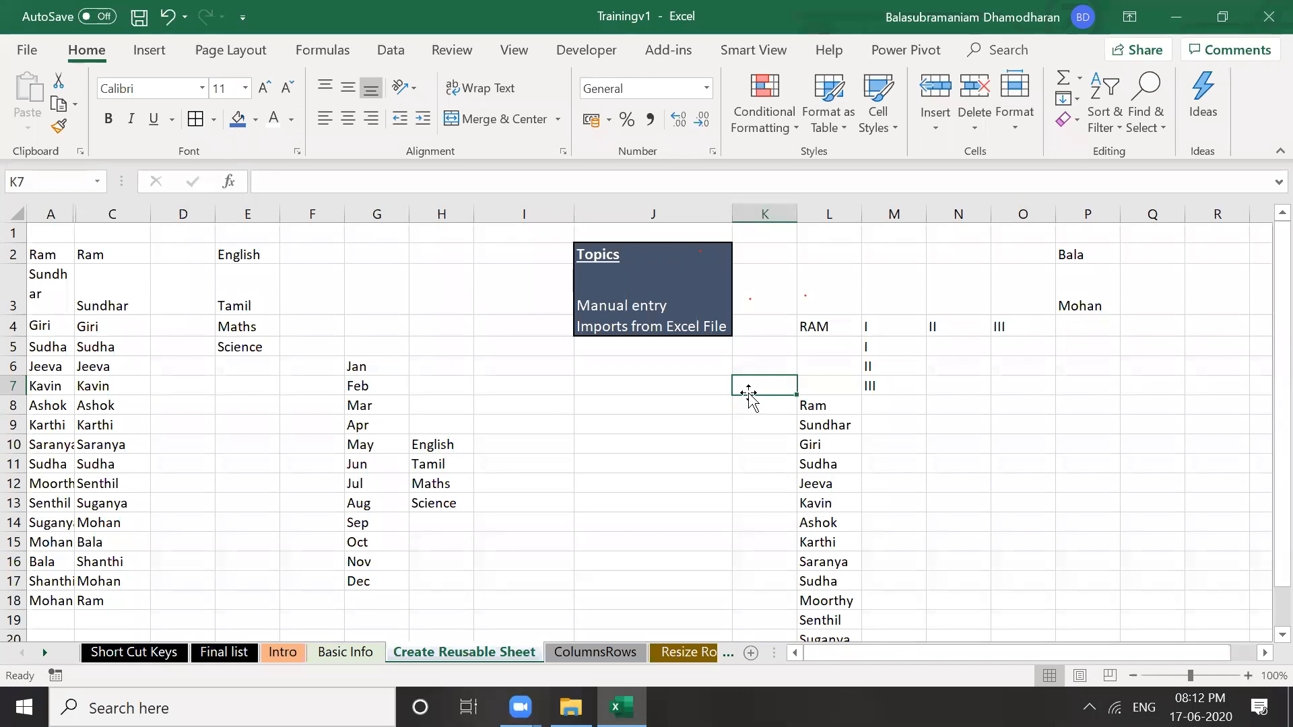
click(471, 305)
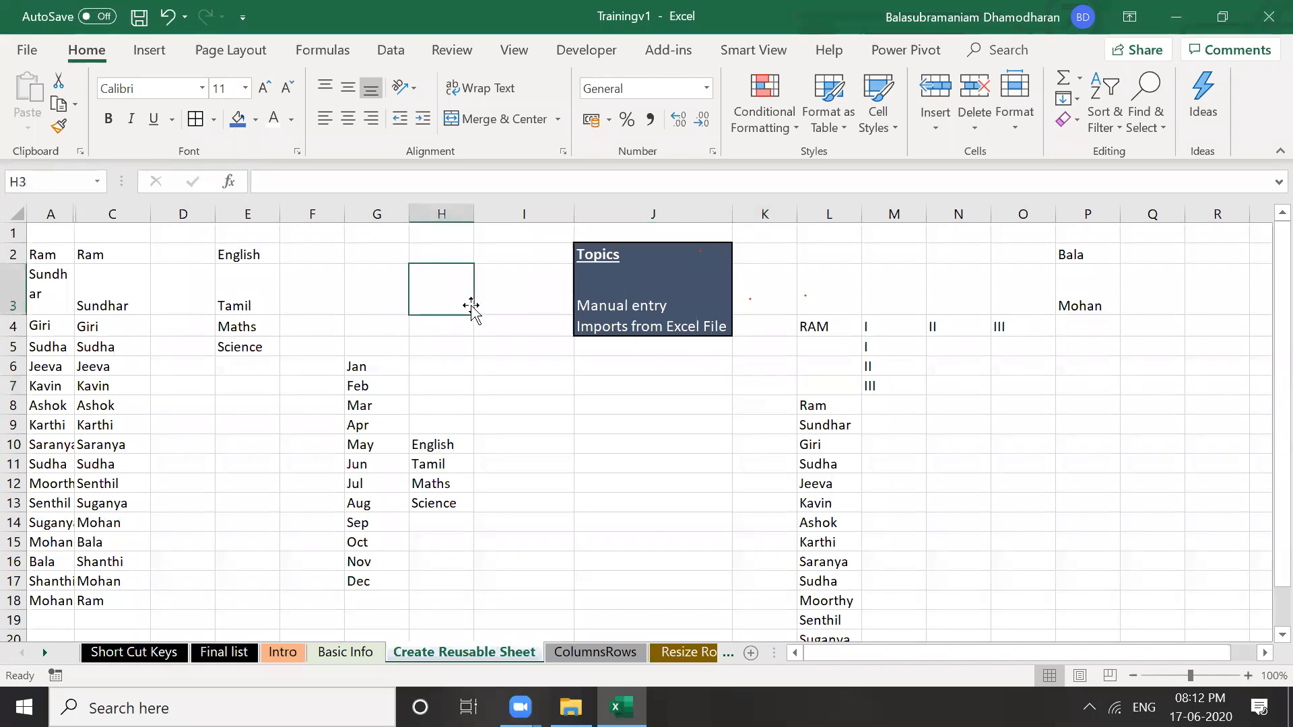
click(448, 259)
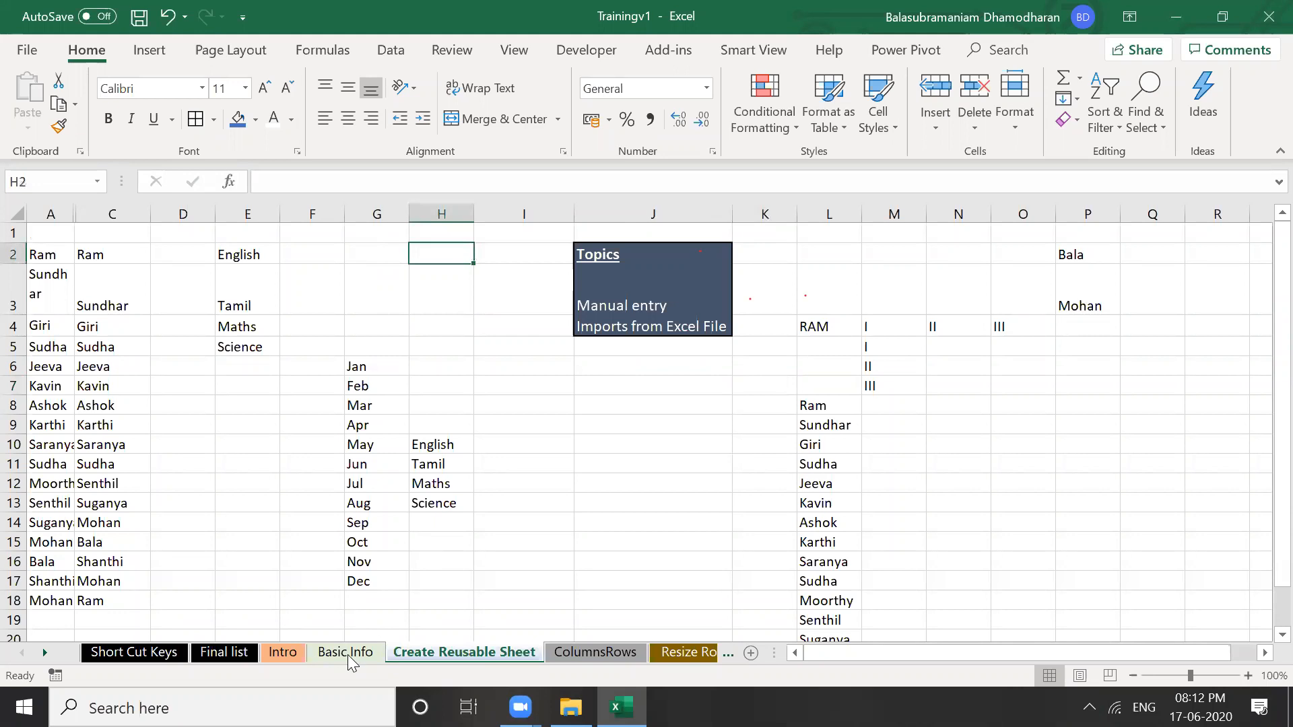
key(Left)
key(Down)
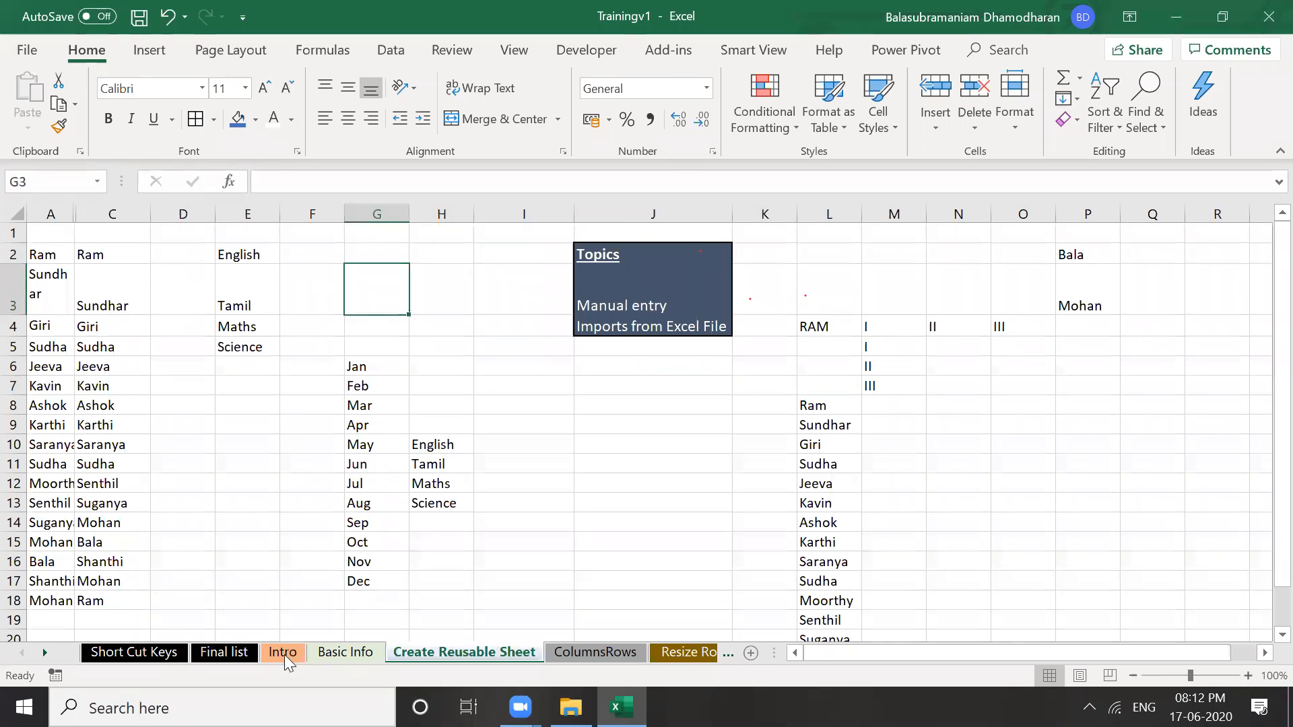
click(325, 656)
key(ctrl+Page_Up)
key(ctrl+Page_Down)
key(ctrl+Page_Down)
click(653, 326)
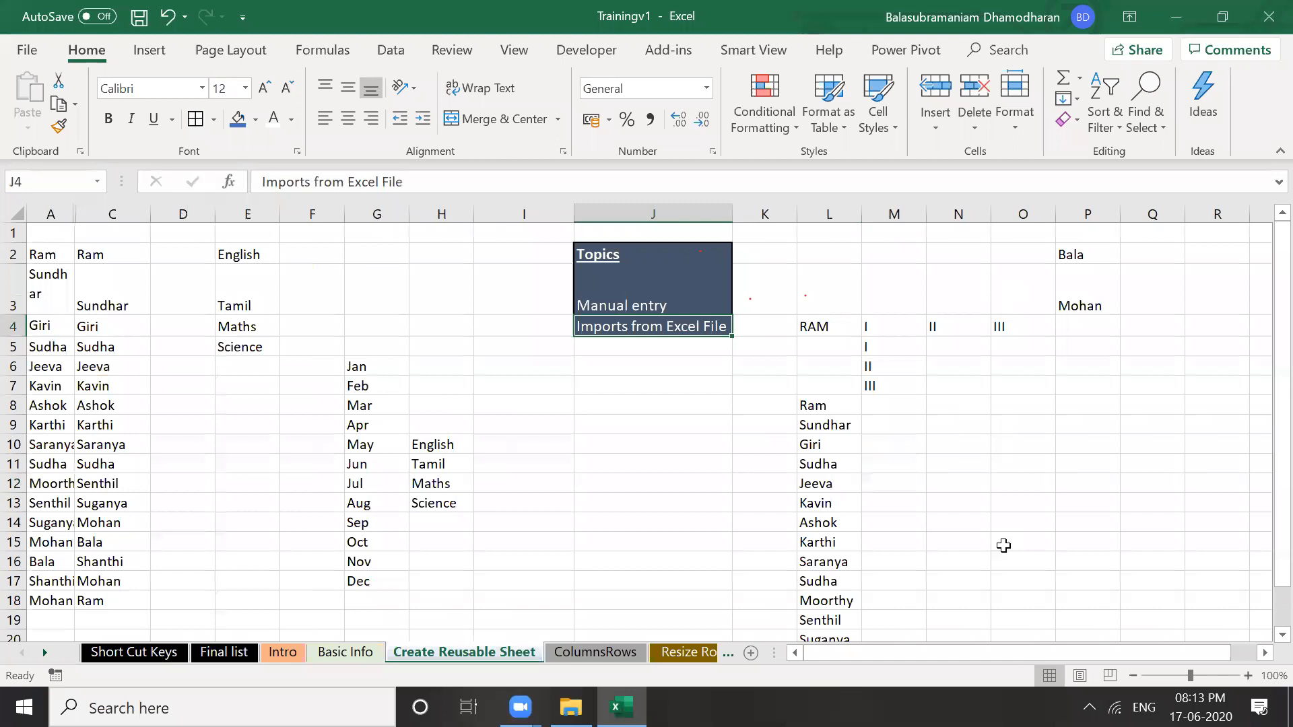
Switch to the ColumnsRows sheet, select row 10 from Semester to Total Score, and close the workbook
key(ctrl+Page_Down)
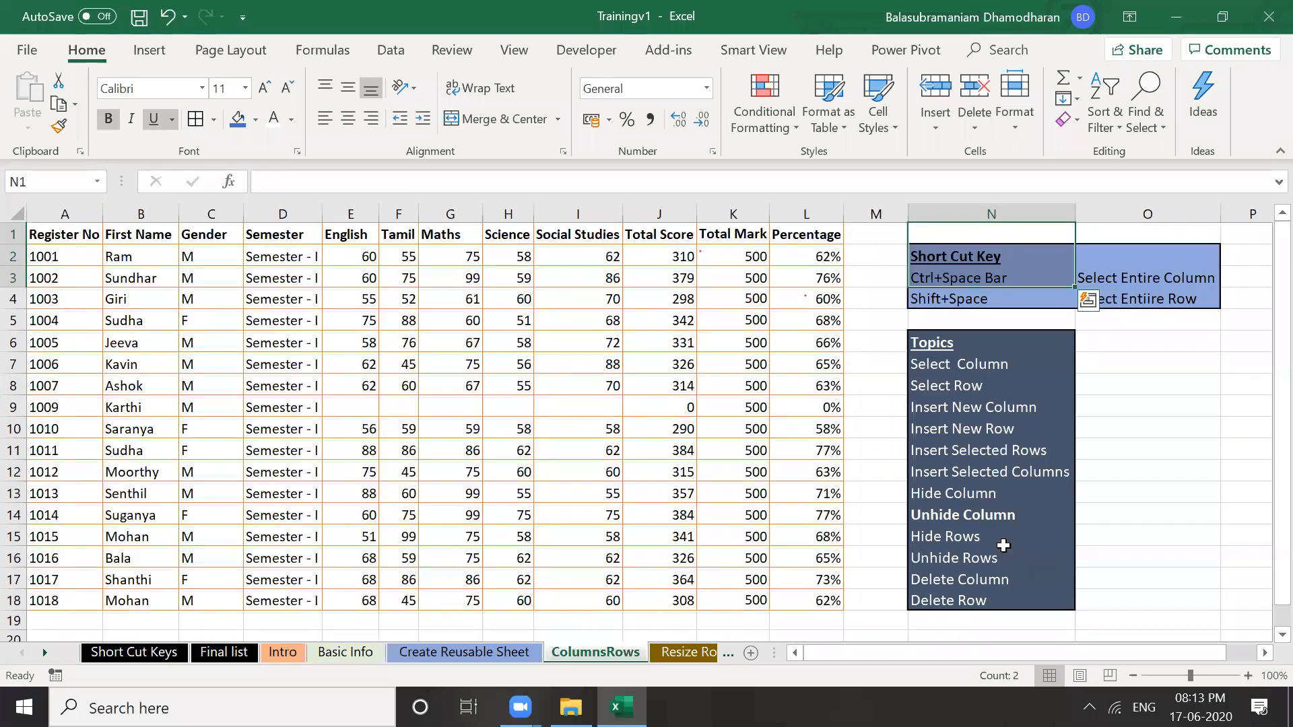
key(Down)
key(Down)
key(Down)
key(Down)
key(Down)
key(Down)
key(Down)
key(Down)
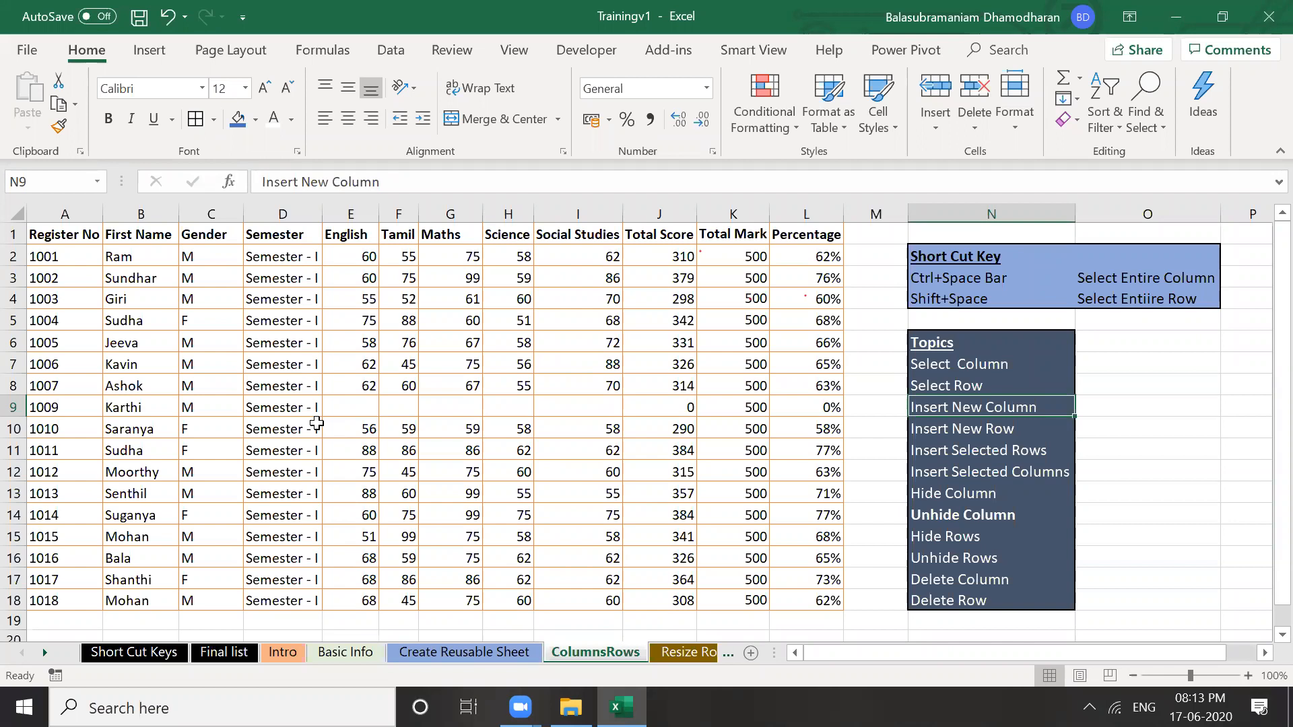
drag(317, 423, 660, 429)
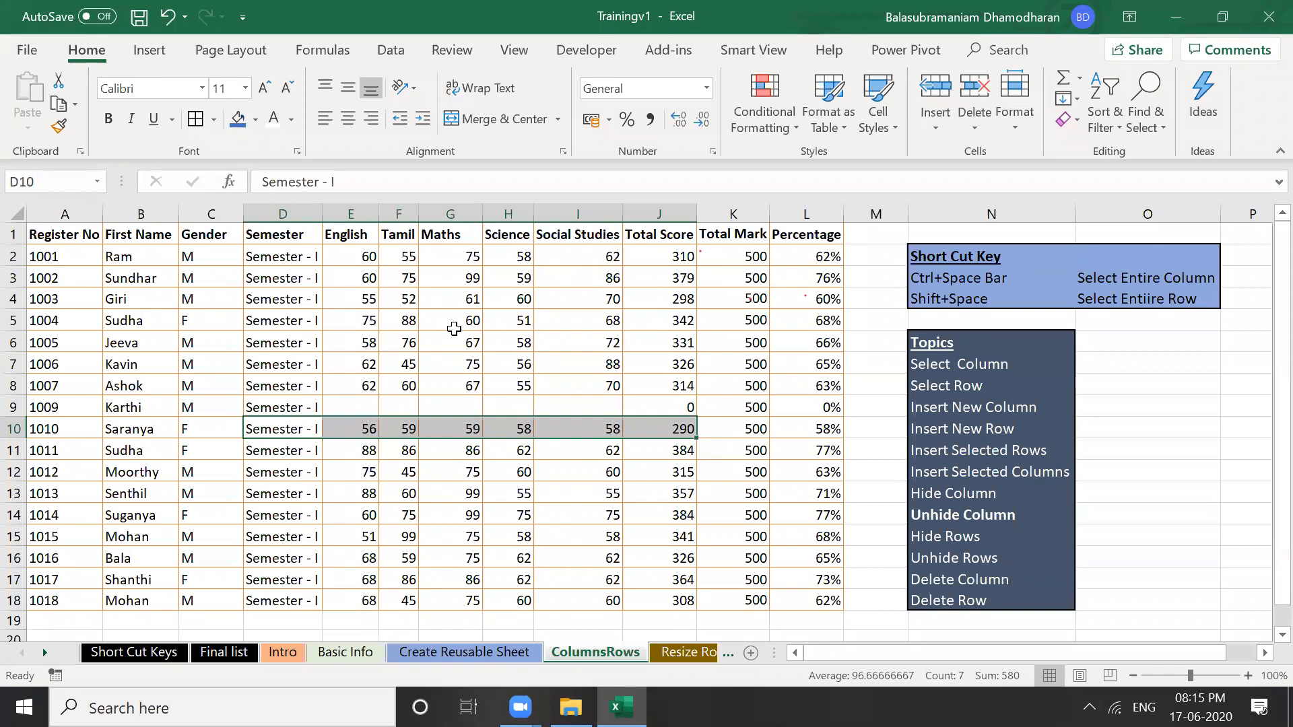
click(1265, 23)
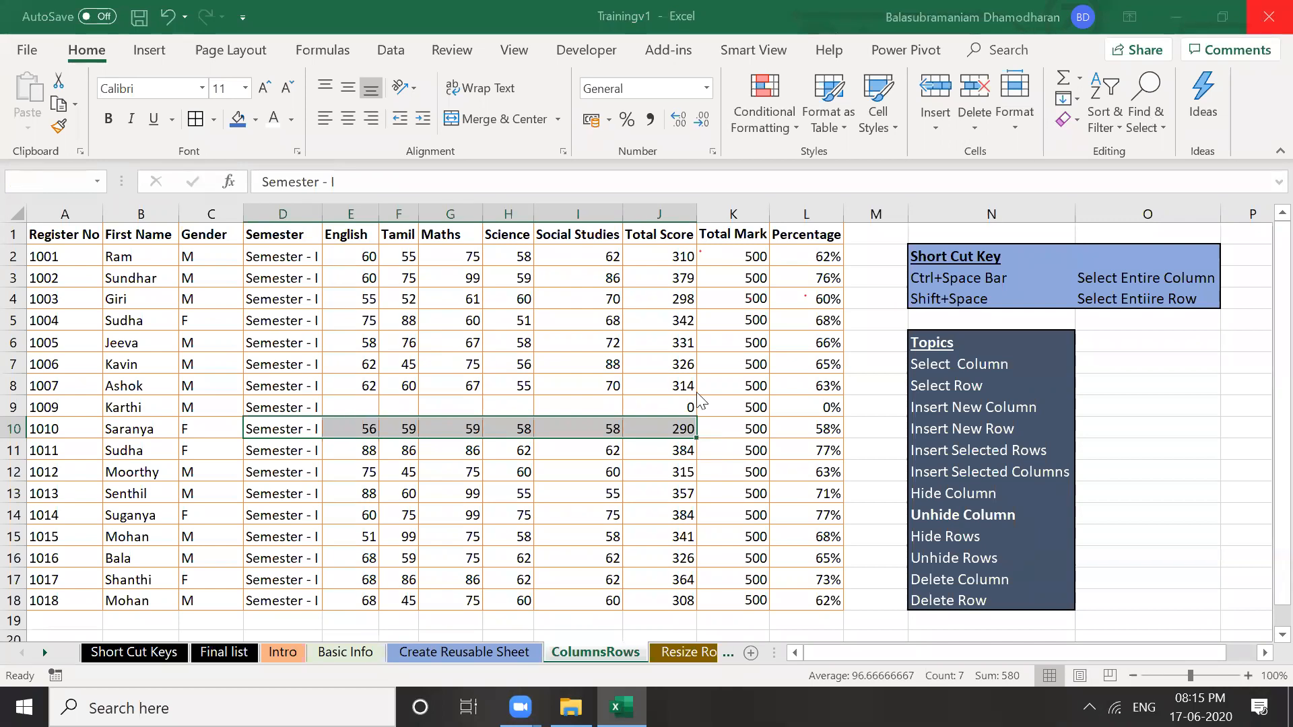